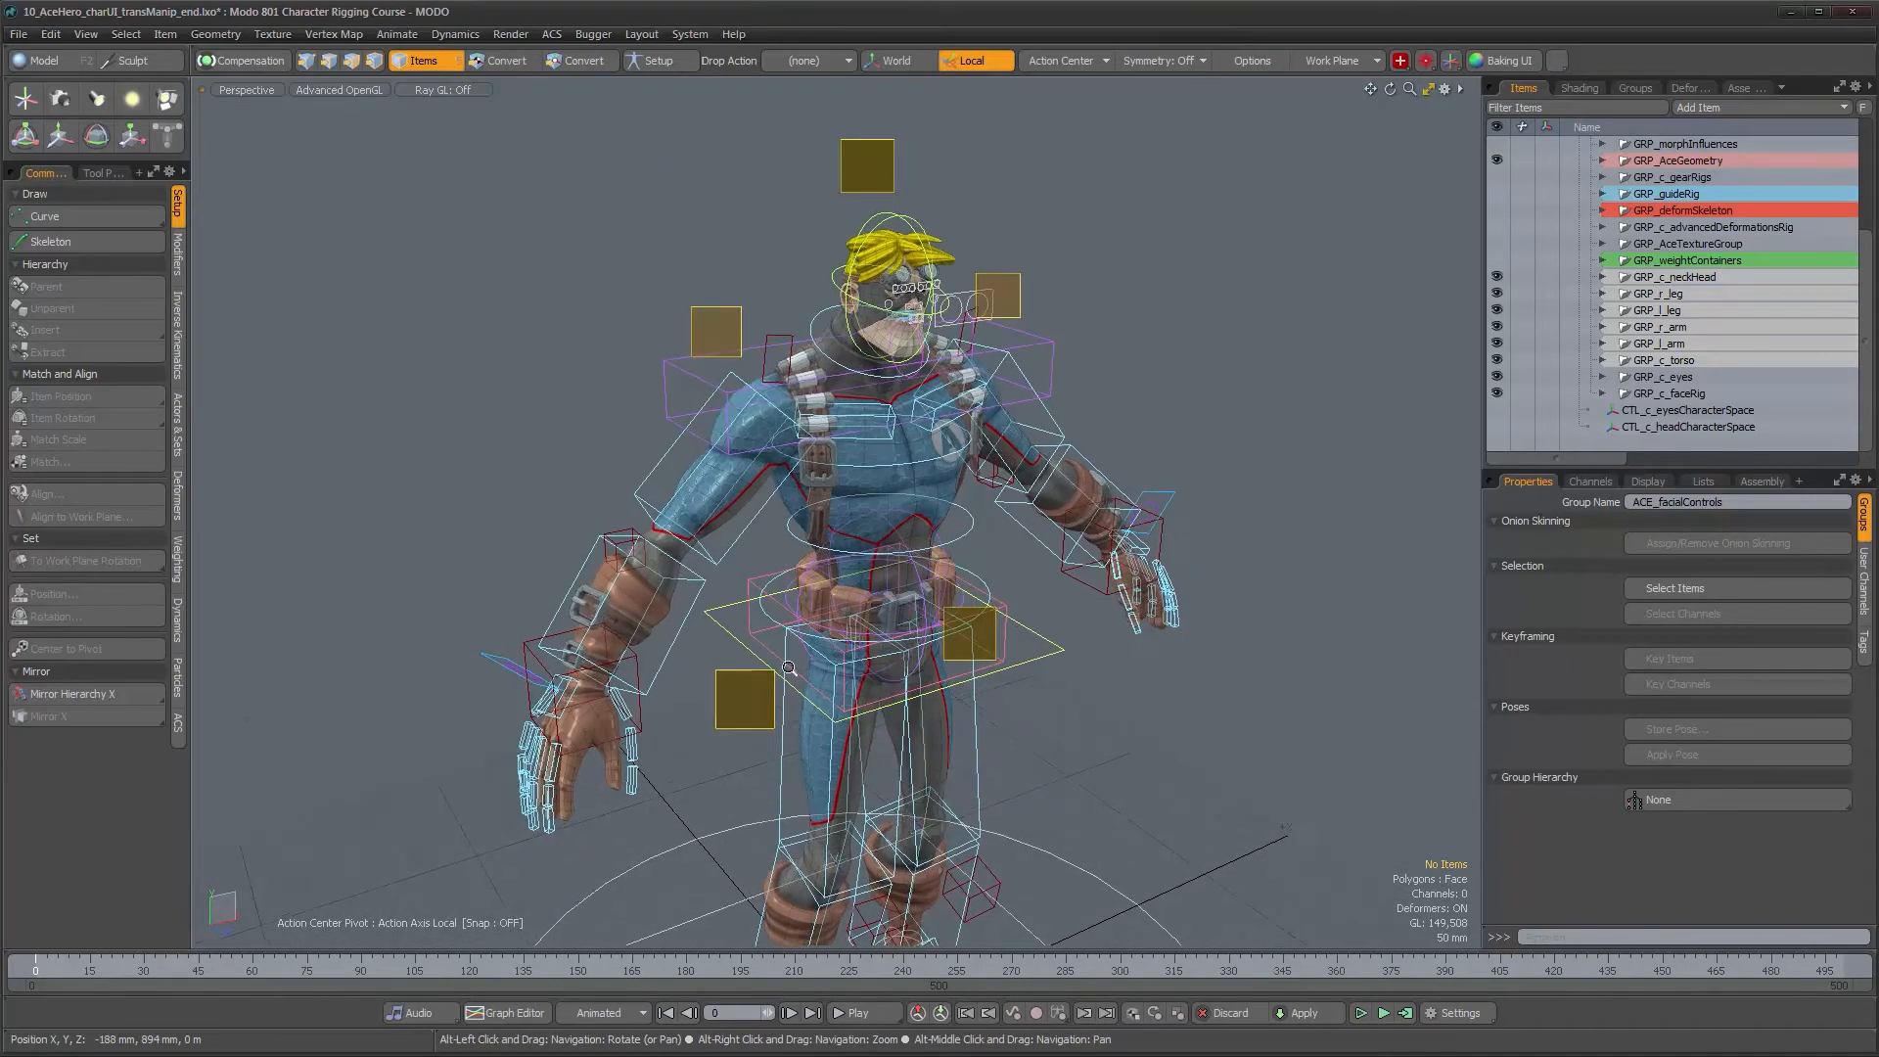
Examine the character's right hand and its finger controls from several angles
alt+scroll(841, 666, up, 4)
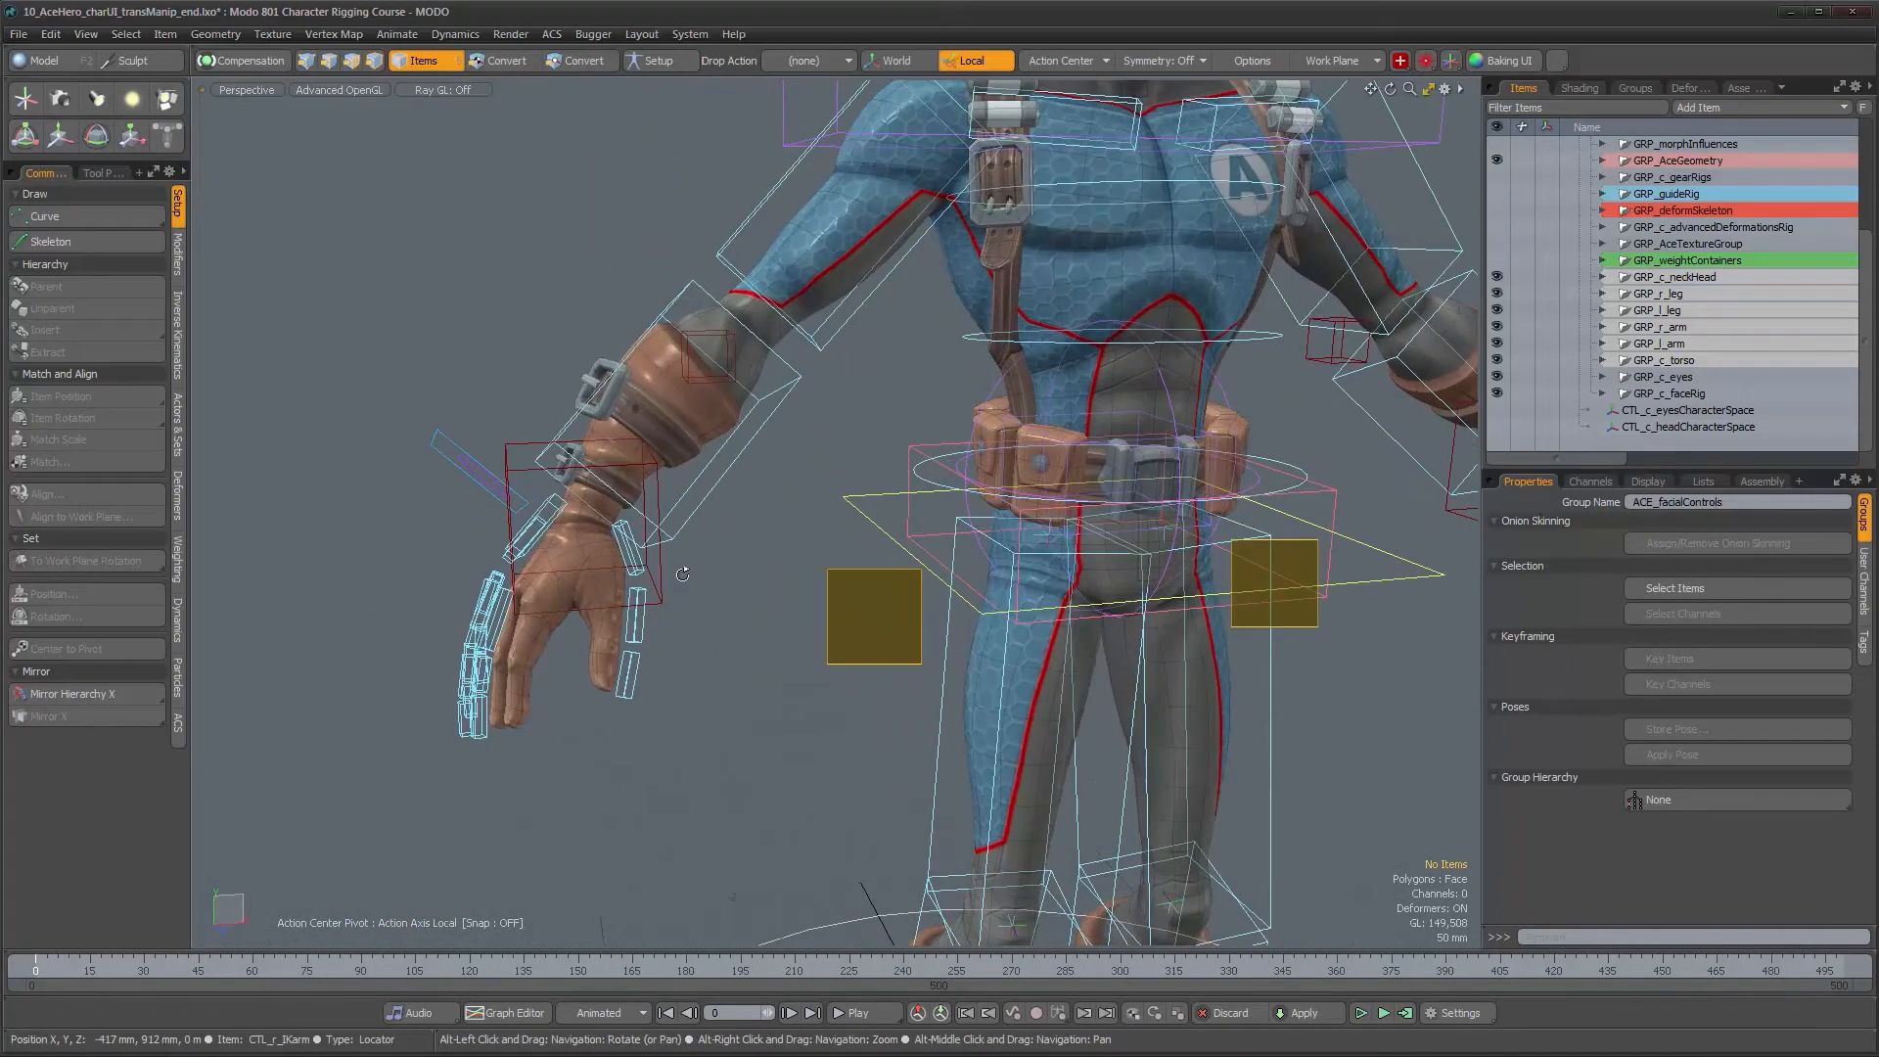
alt+shift+drag(529, 569, 773, 619)
alt+scroll(646, 568, up, 3)
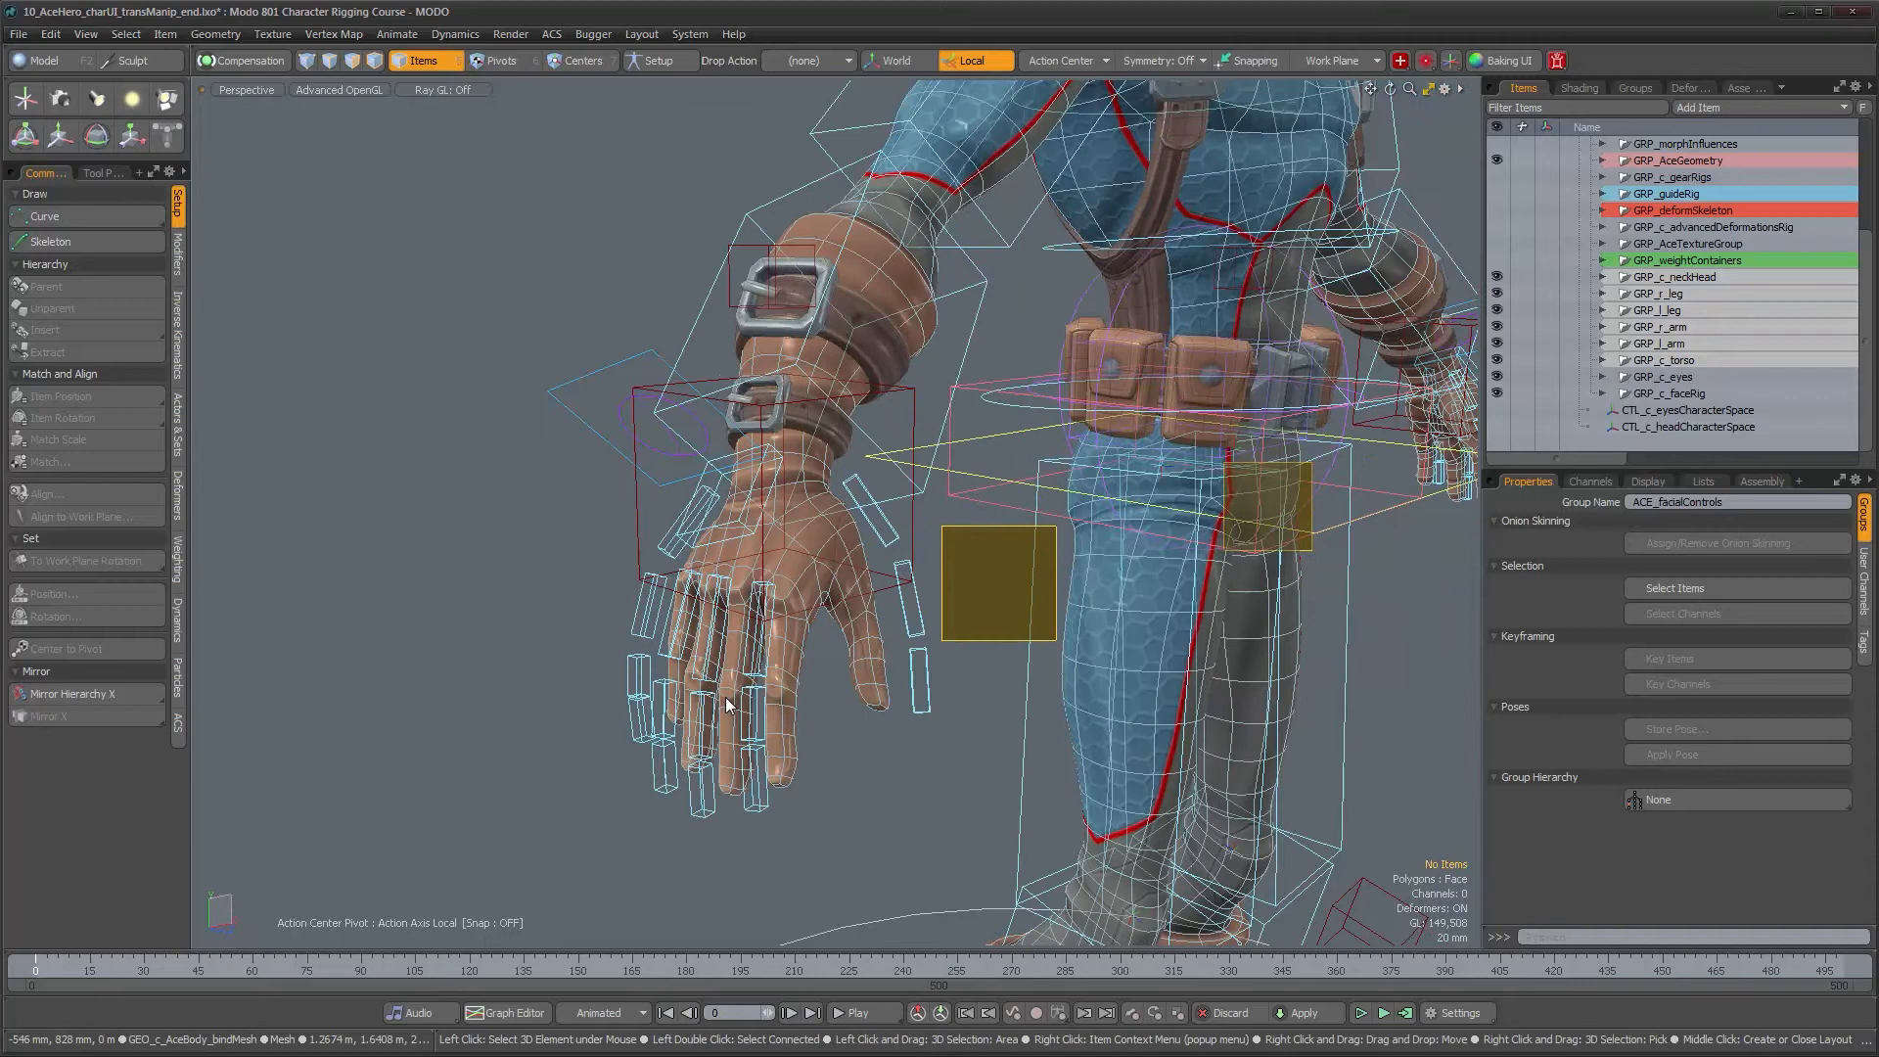
alt+drag(766, 689, 721, 631)
alt+right_drag(721, 633, 773, 626)
alt+middle_drag(773, 626, 832, 586)
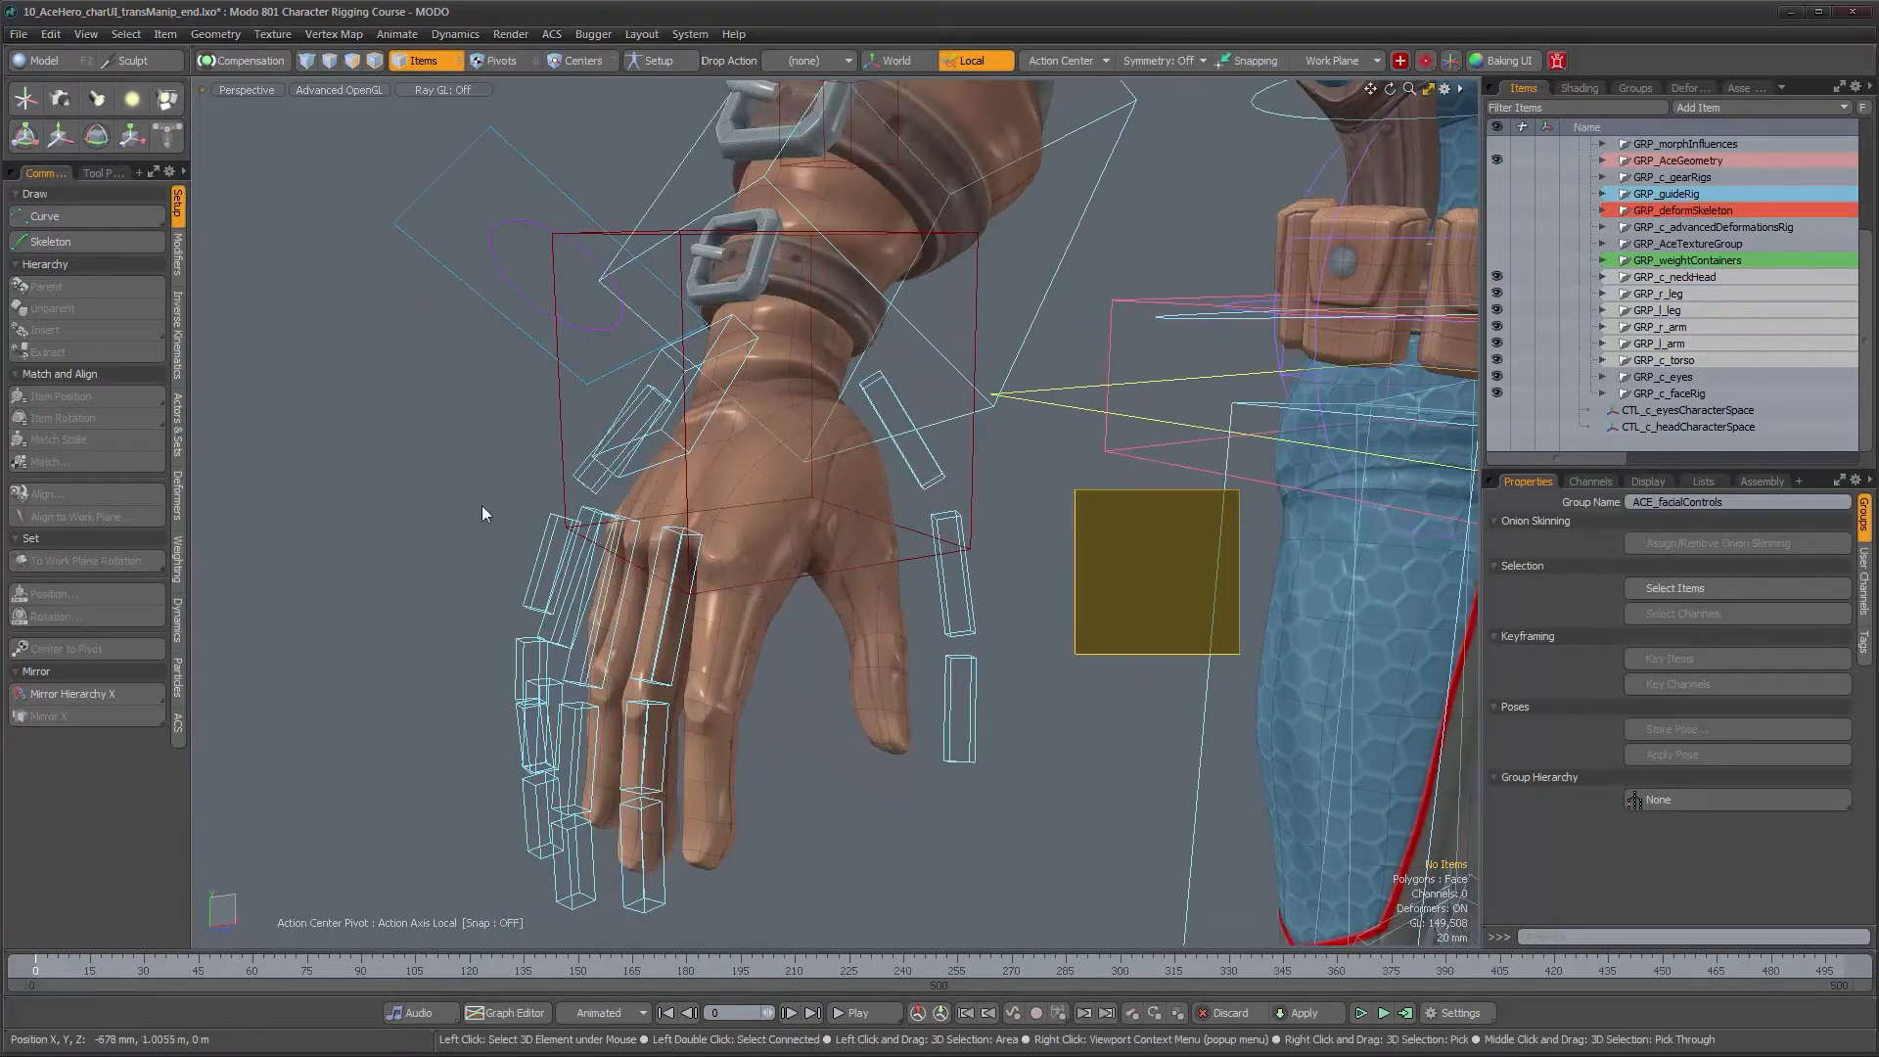
alt+right_drag(682, 624, 668, 603)
alt+drag(557, 565, 597, 598)
mouse_move(879, 679)
alt+mouse_down()
mouse_move(913, 678)
mouse_move(873, 679)
alt+mouse_up()
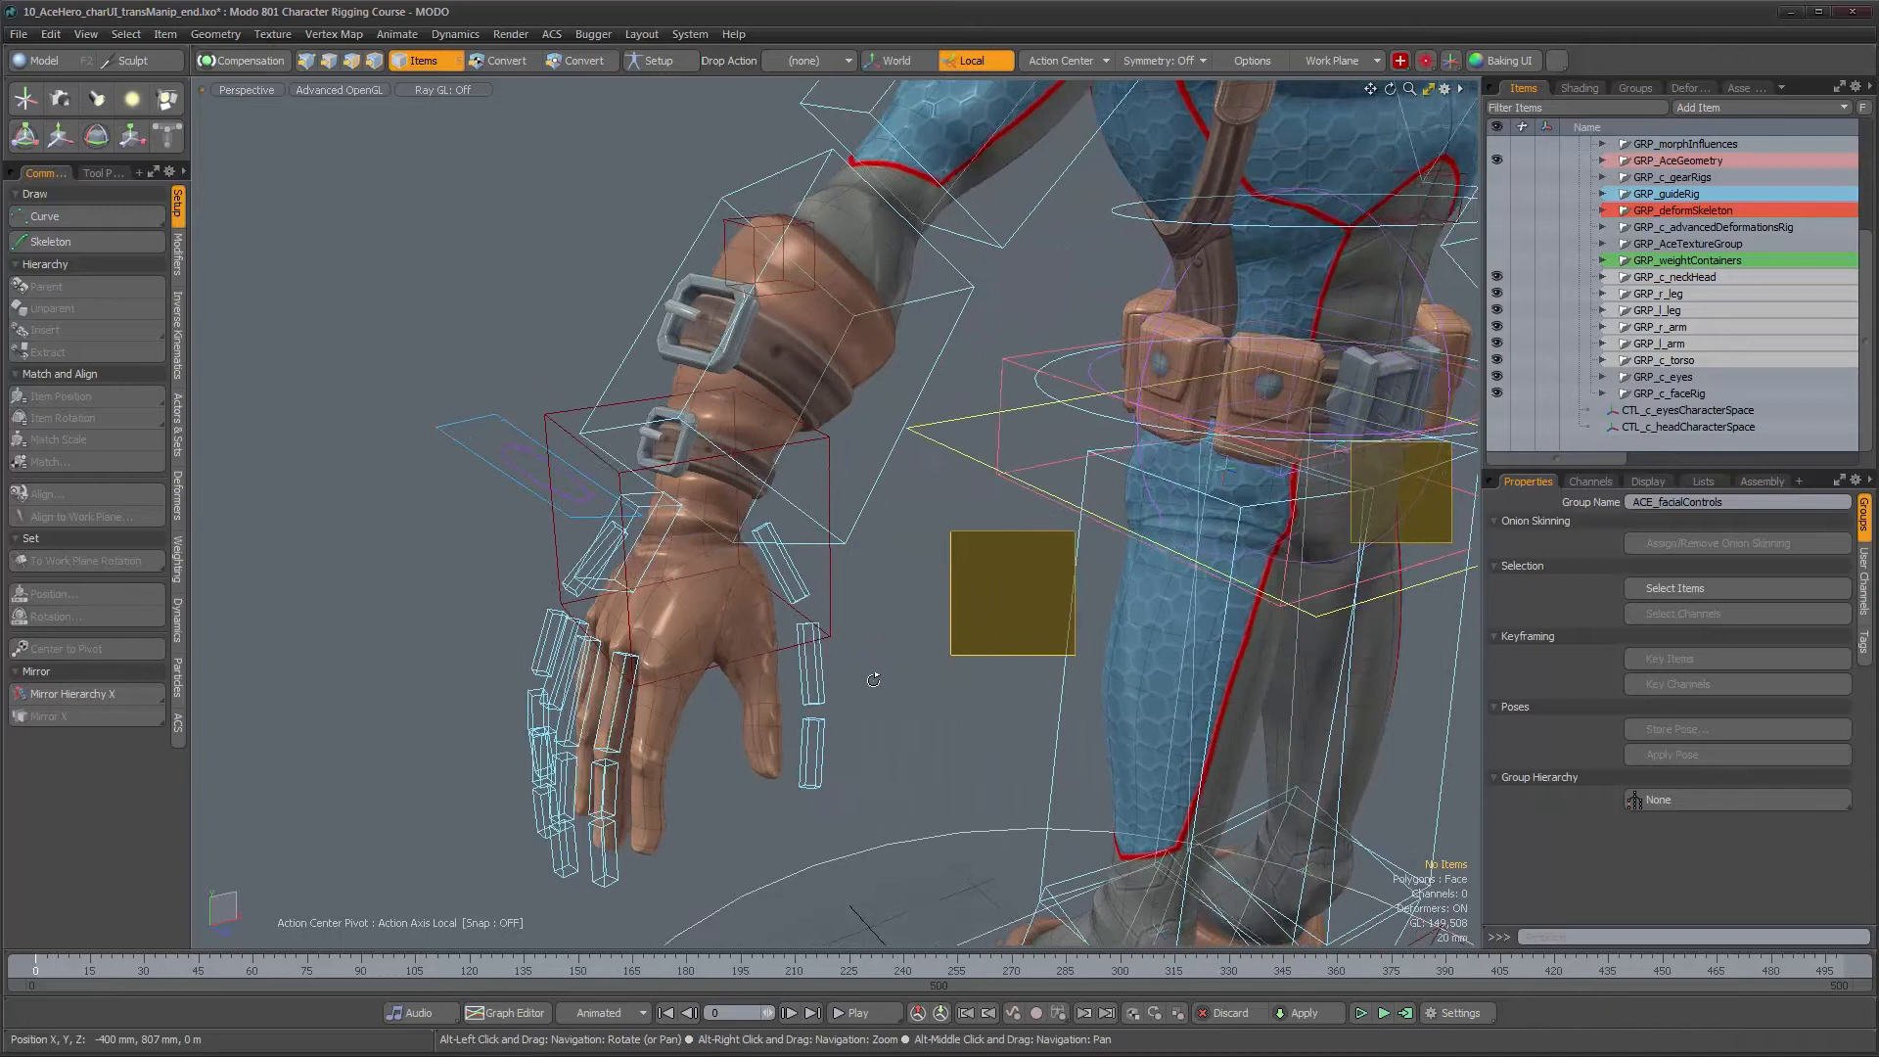
alt+right_drag(873, 679, 893, 650)
alt+drag(894, 650, 831, 667)
alt+right_drag(831, 668, 871, 673)
alt+drag(871, 673, 724, 656)
alt+right_drag(725, 656, 741, 663)
alt+middle_drag(741, 663, 855, 621)
alt+drag(854, 621, 802, 621)
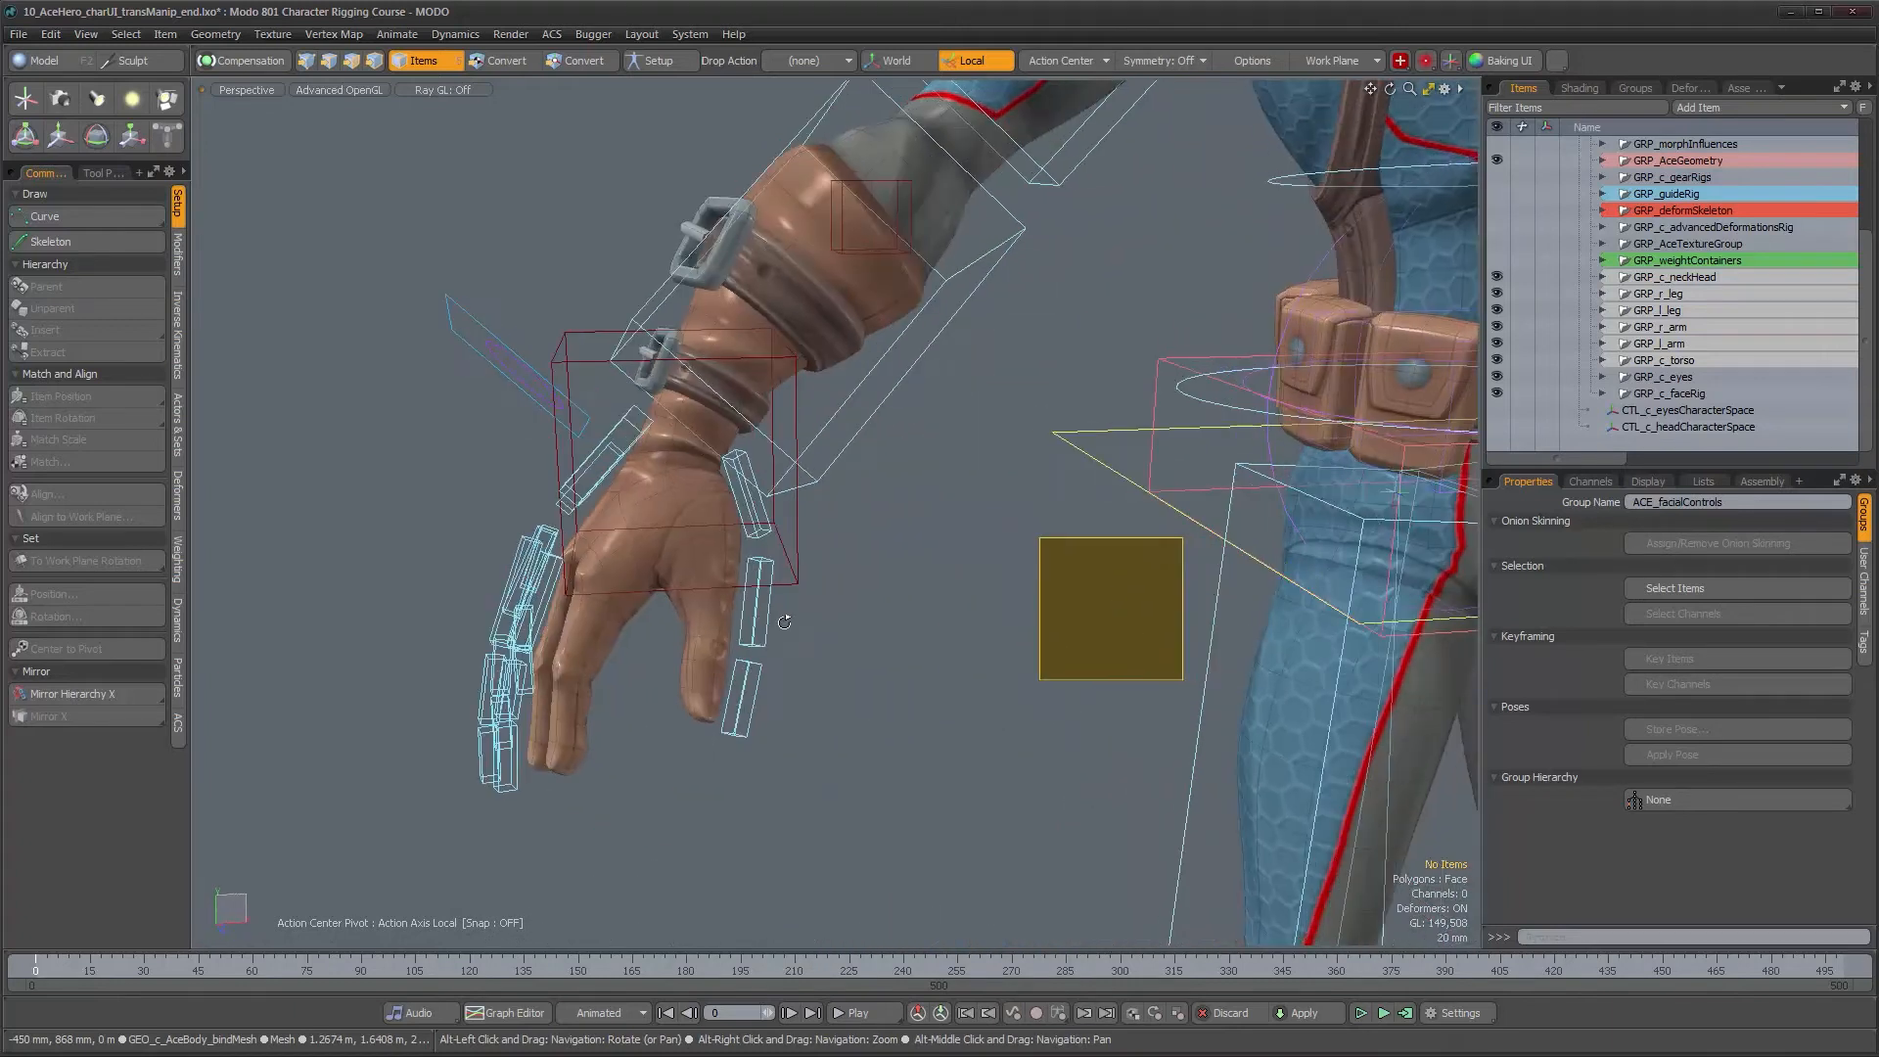
alt+right_drag(802, 621, 799, 620)
alt+drag(818, 613, 809, 614)
alt+right_drag(810, 614, 673, 597)
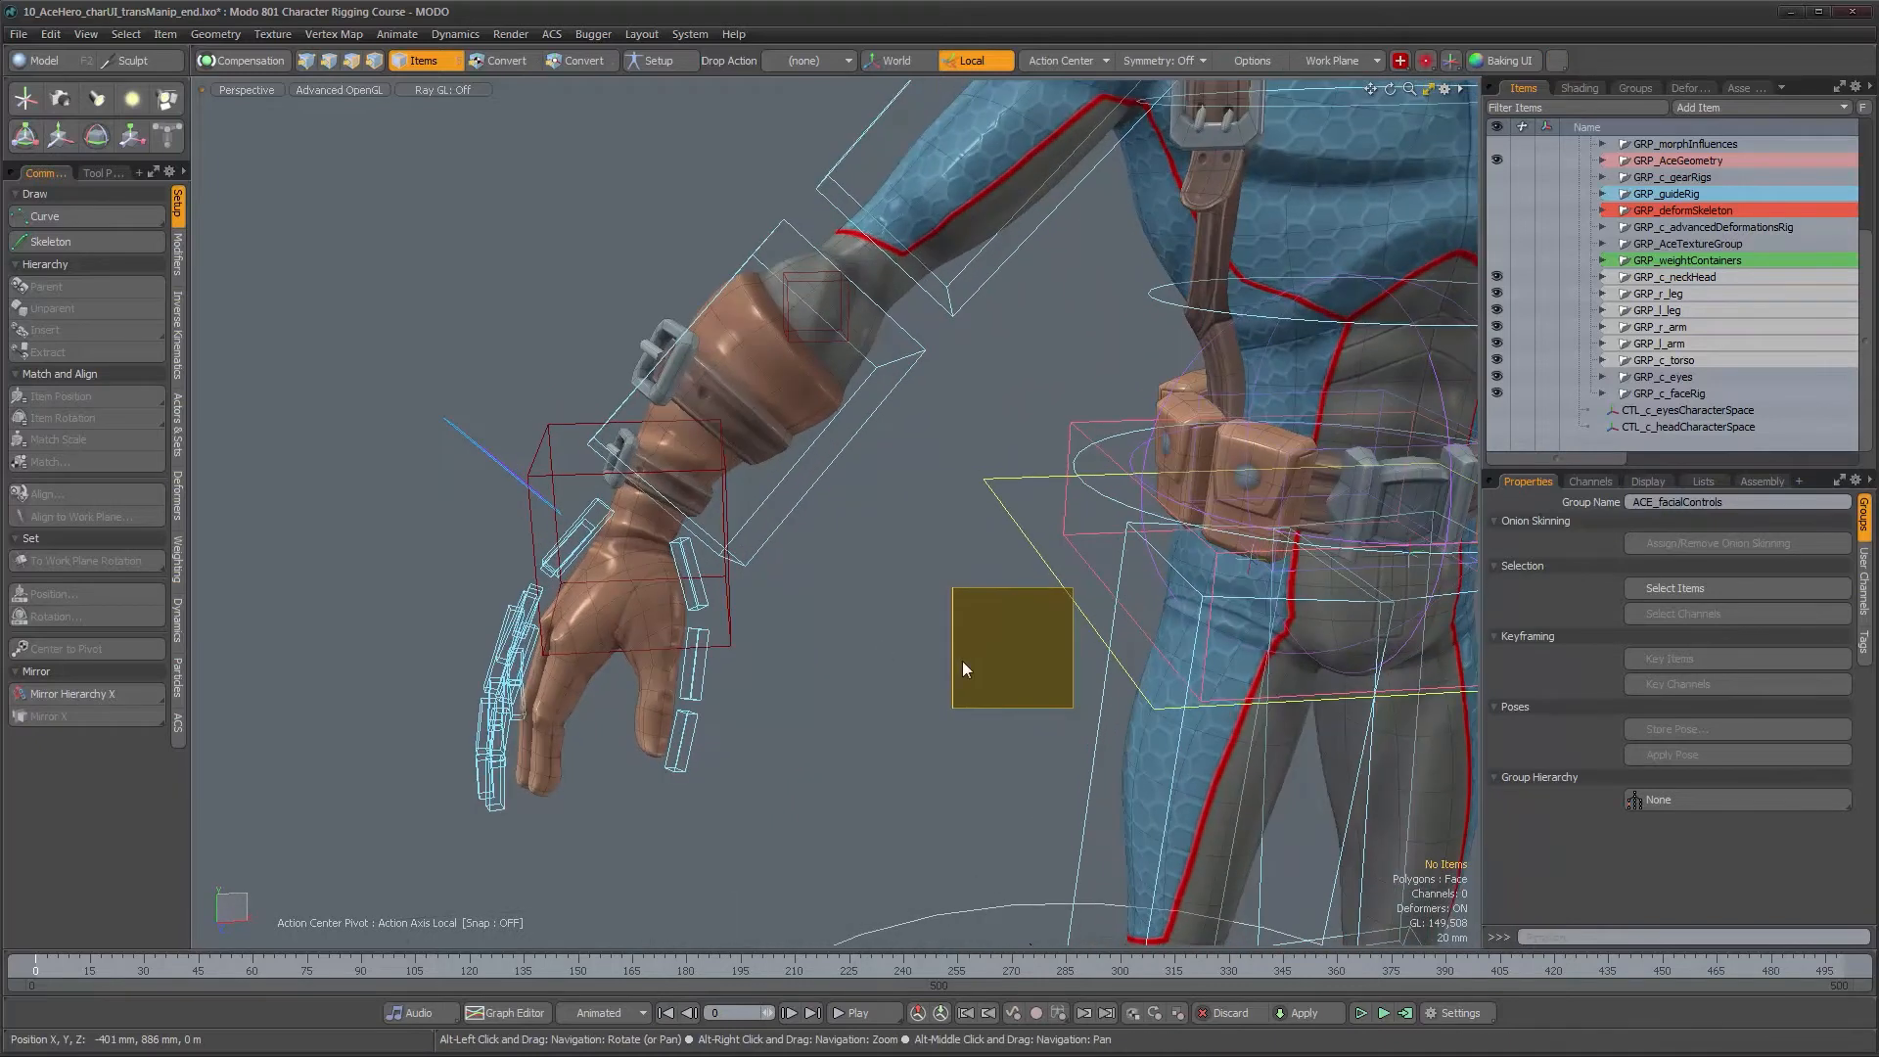
alt+drag(914, 660, 858, 604)
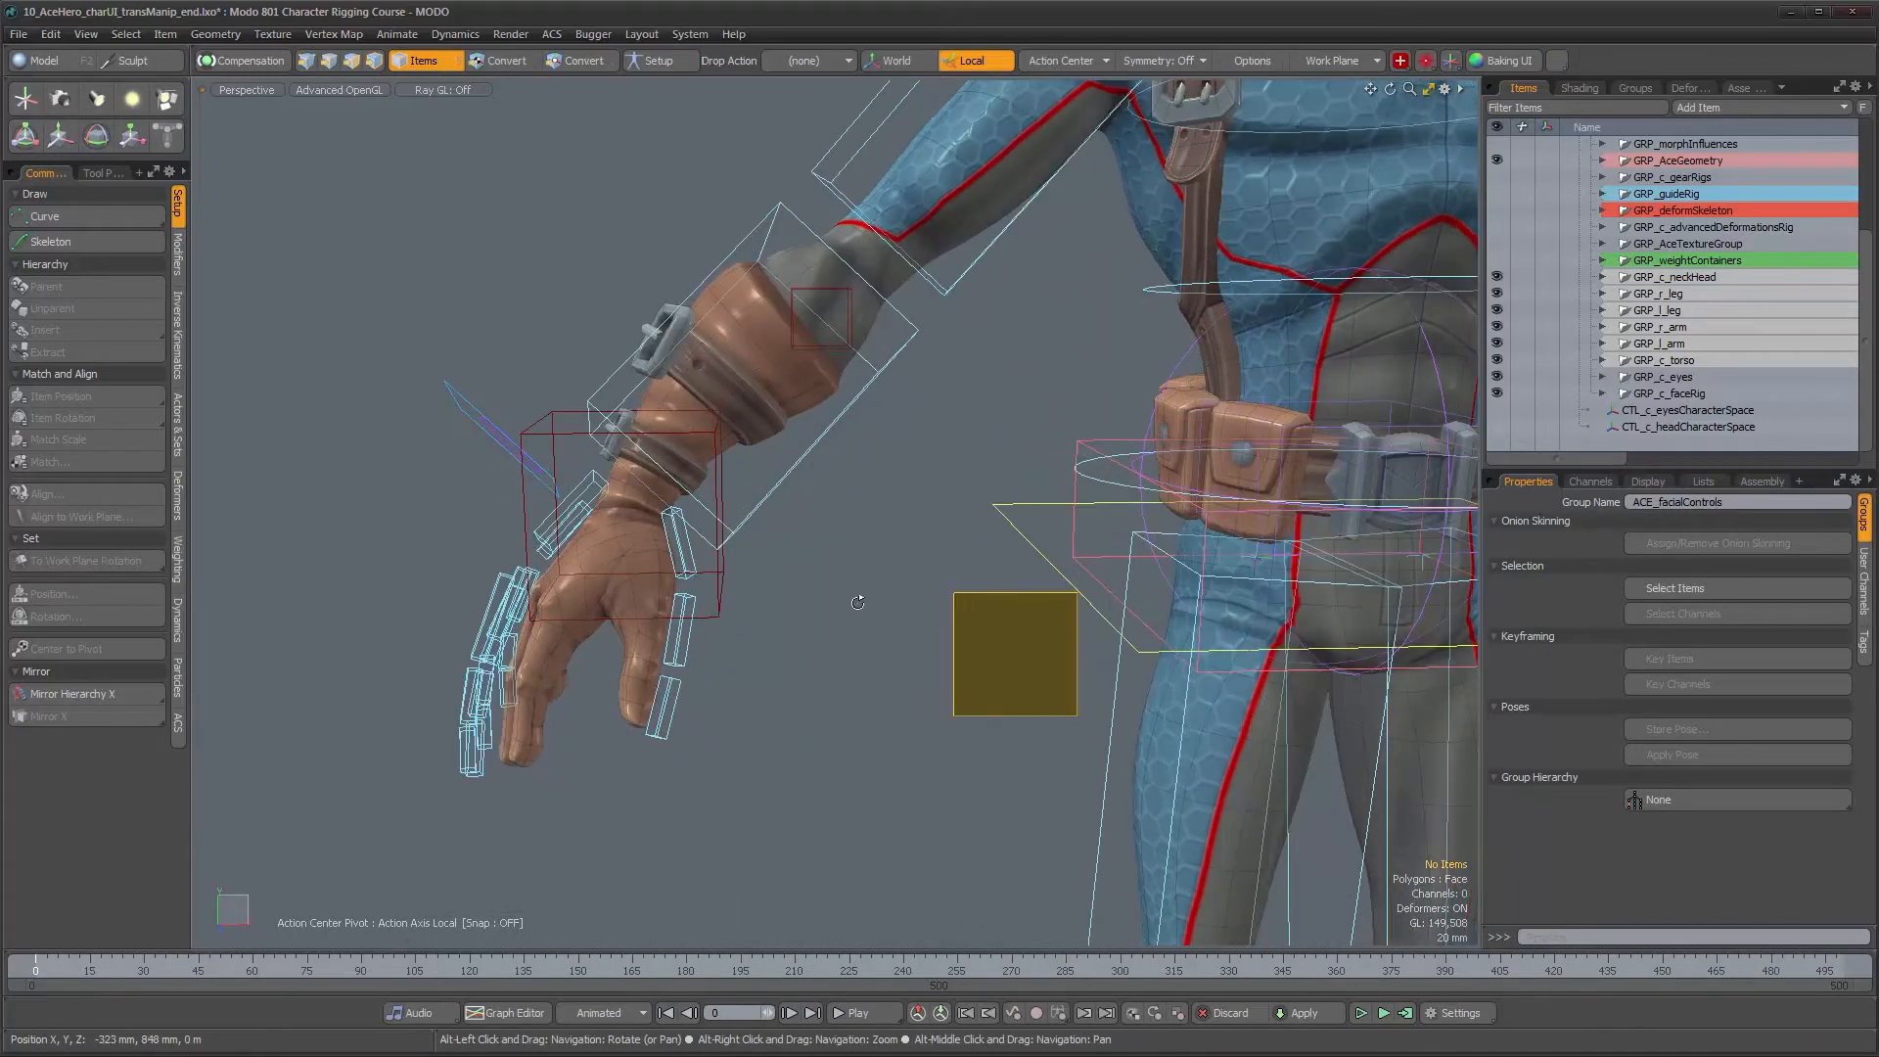
alt+right_drag(858, 604, 730, 607)
alt+middle_drag(778, 587, 748, 537)
alt+right_drag(764, 547, 822, 543)
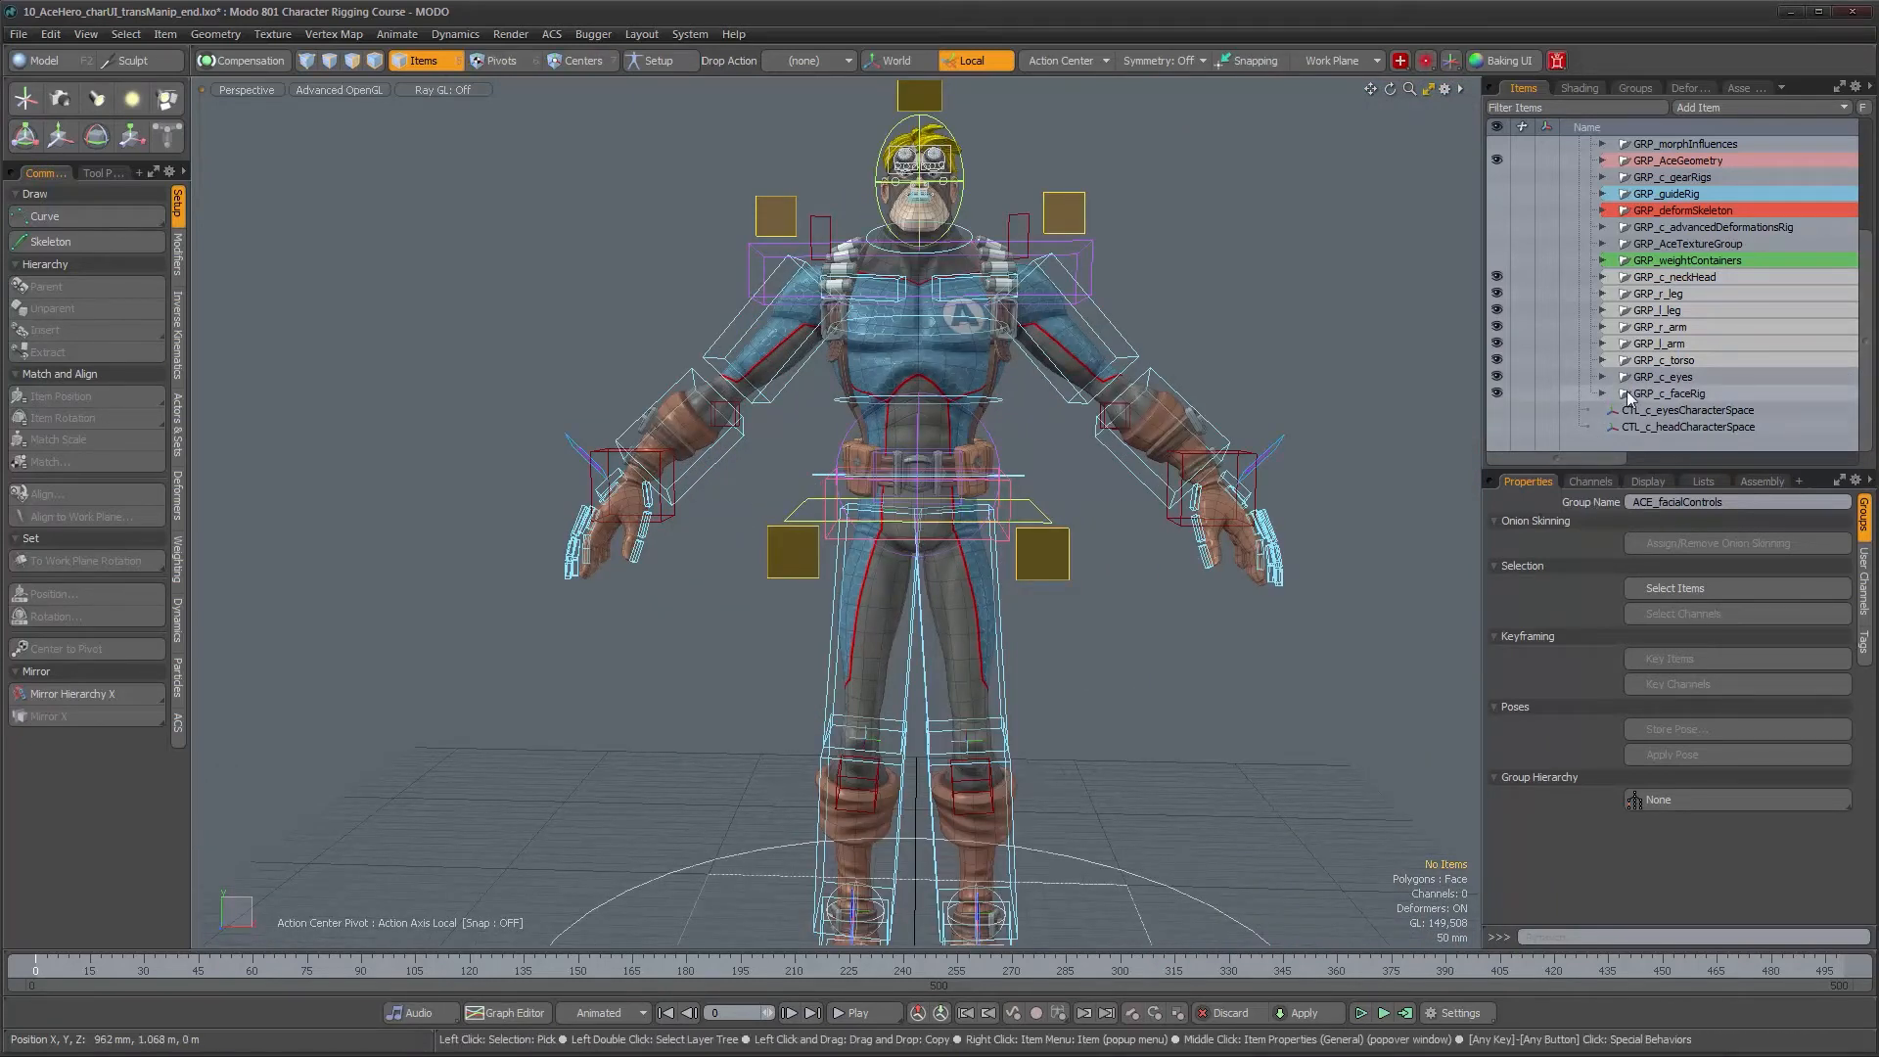
Add a locator and move it beside the right forearm, at about X -645 mm and Y 1.16 m
key(shift+n)
scroll(1626, 394, down, 1)
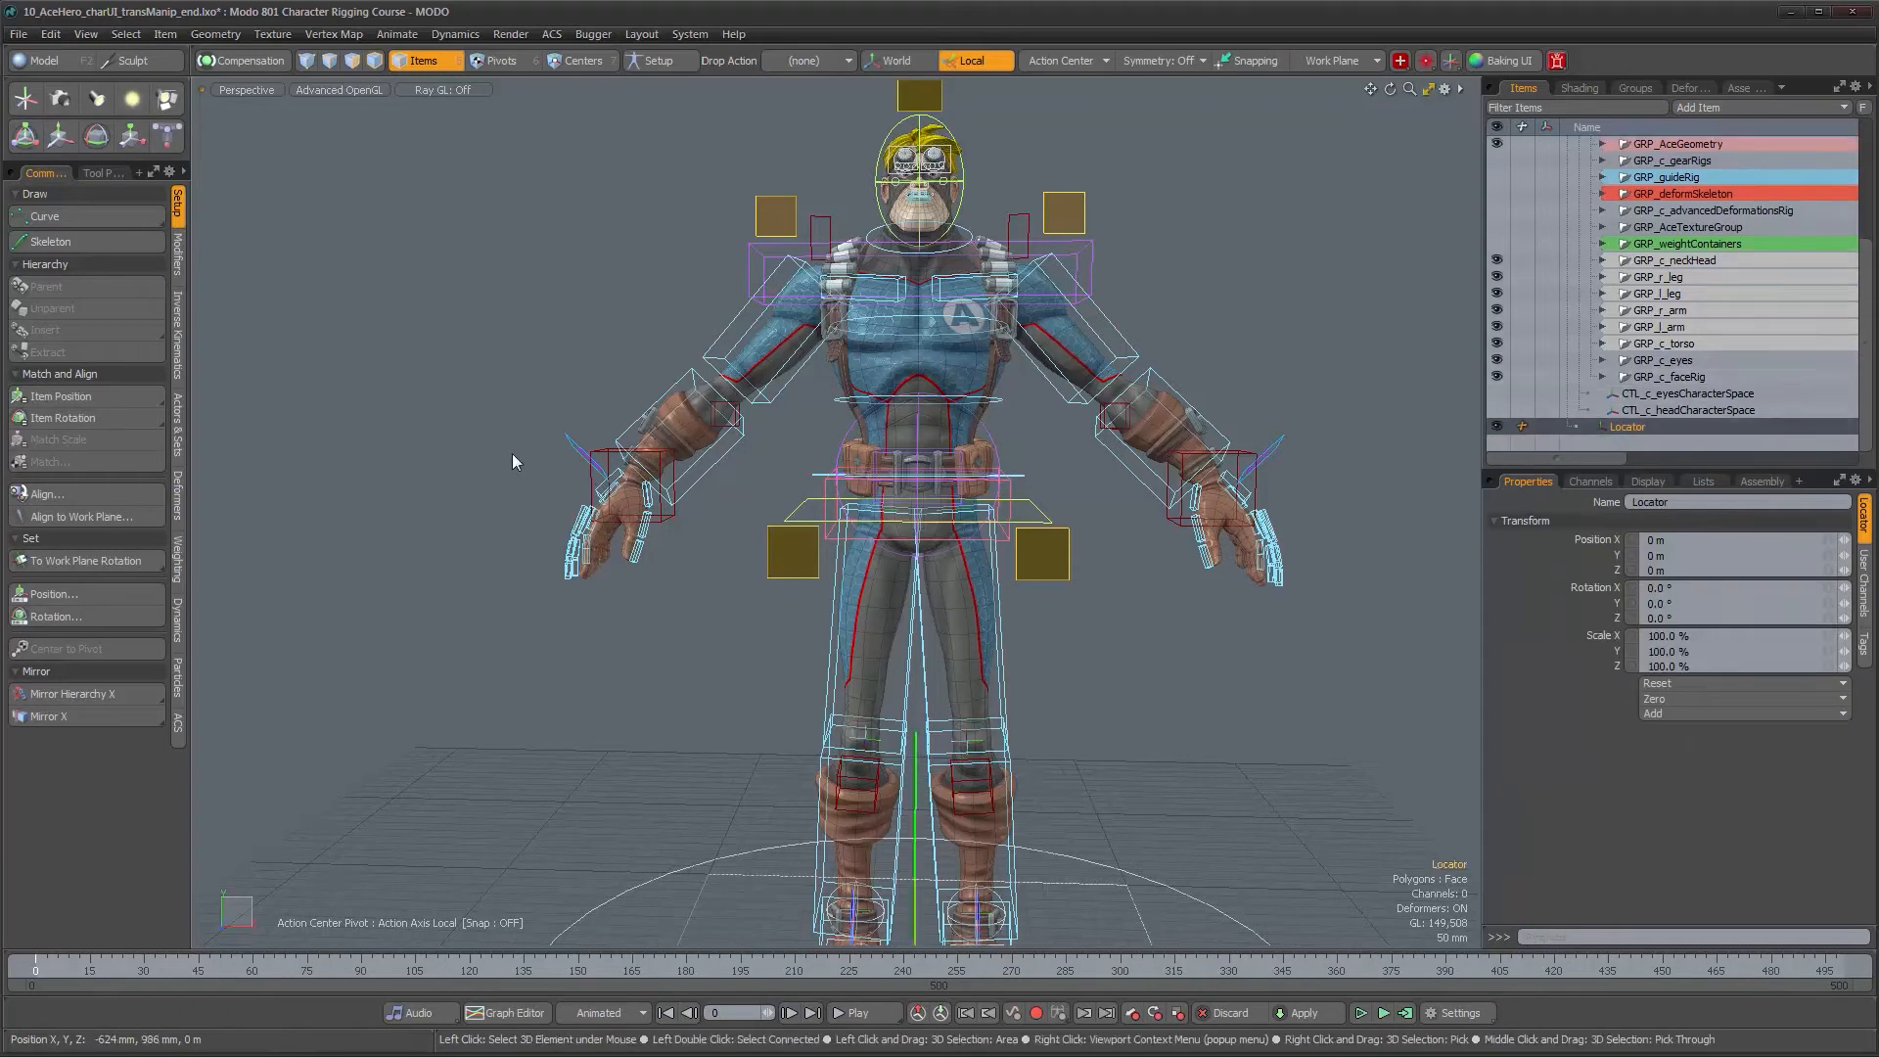
alt+right_drag(942, 763, 865, 771)
key(y)
drag(995, 805, 821, 497)
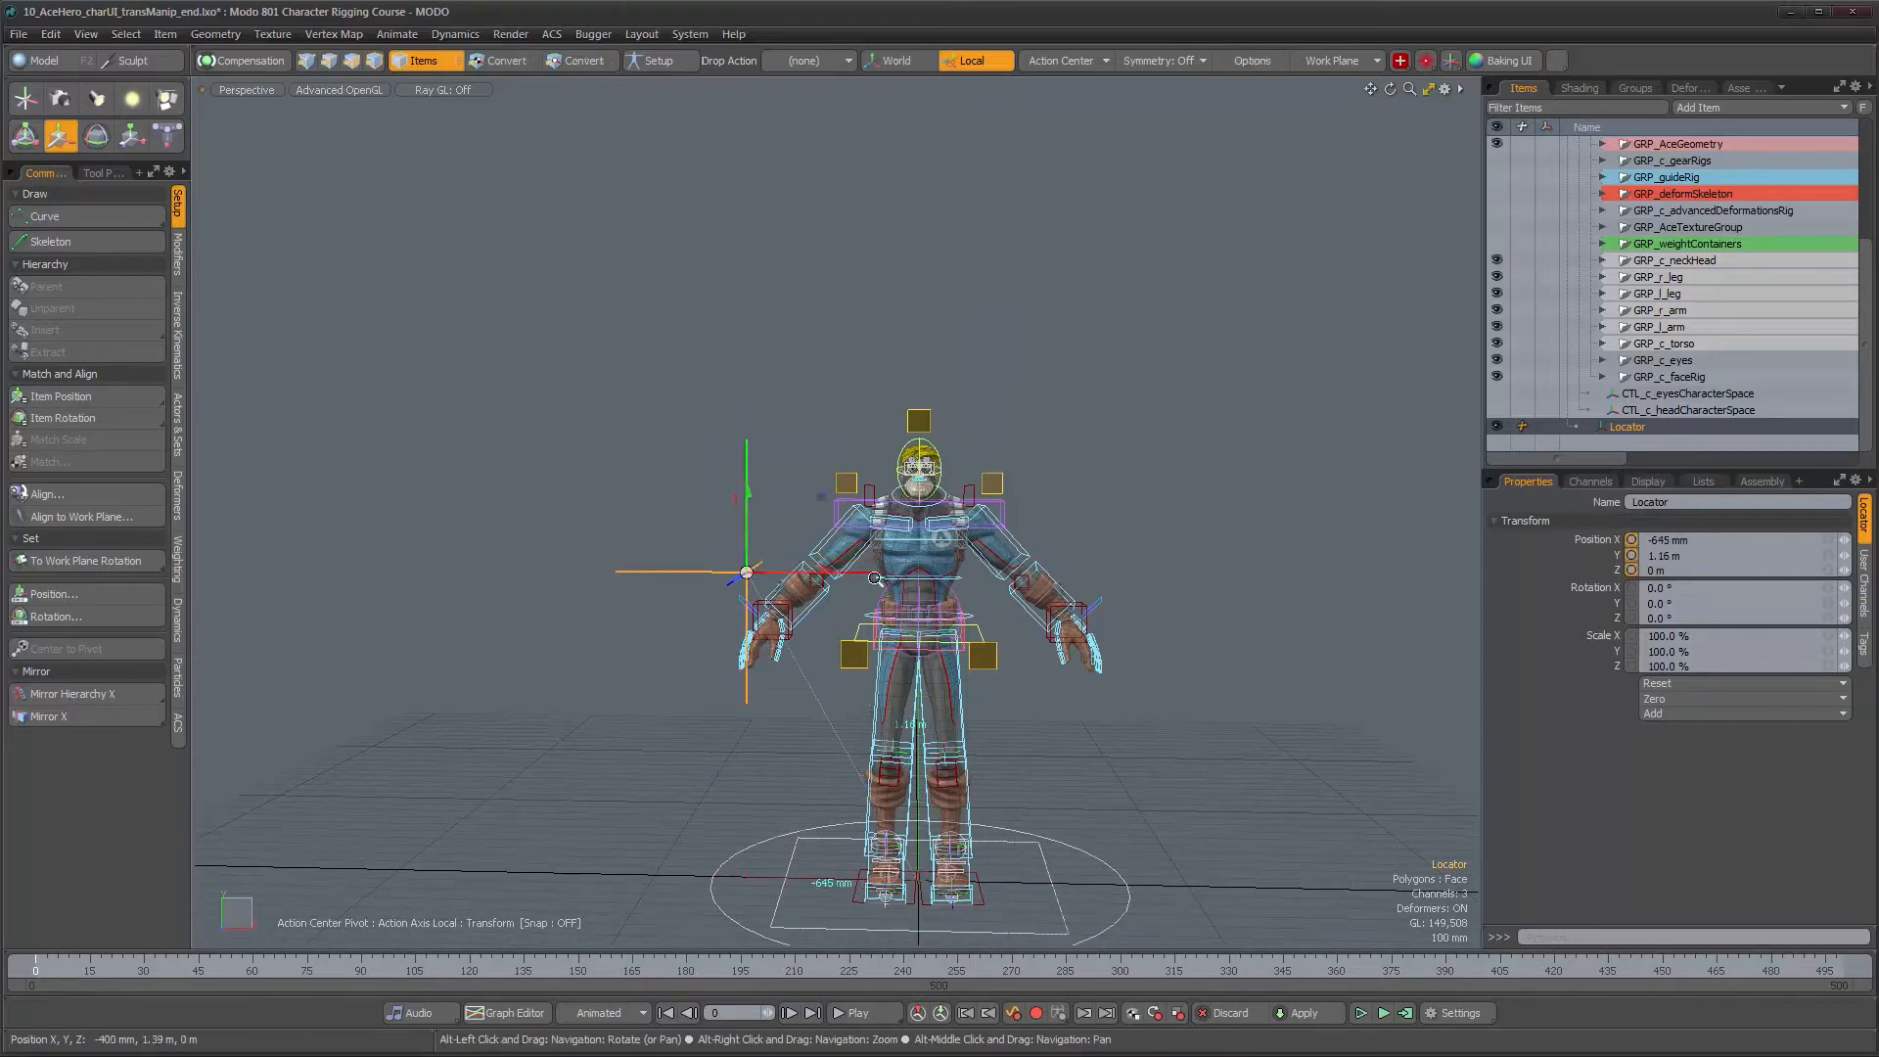
alt+right_drag(874, 577, 967, 587)
scroll(967, 589, down, 1)
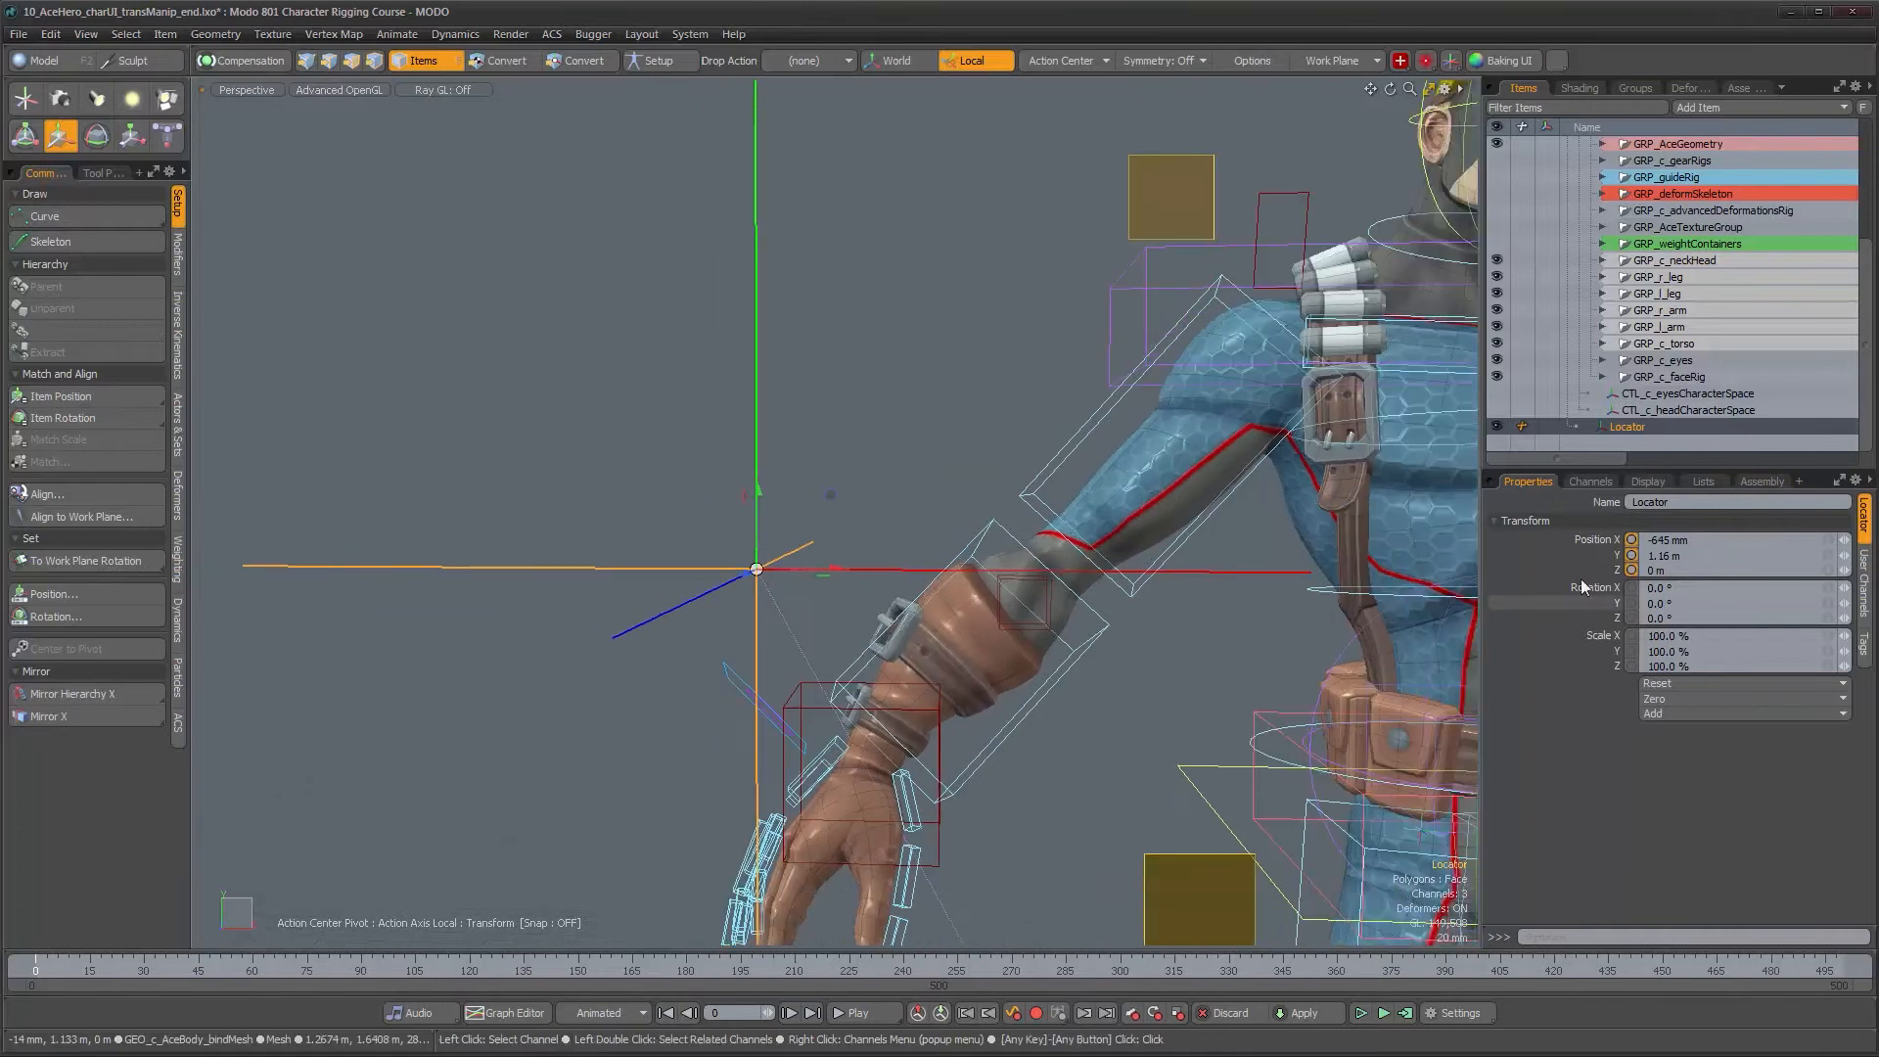
Give the locator a custom solid Plane shape with X and Y sizes of about 70.5 mm
click(1648, 481)
click(1766, 521)
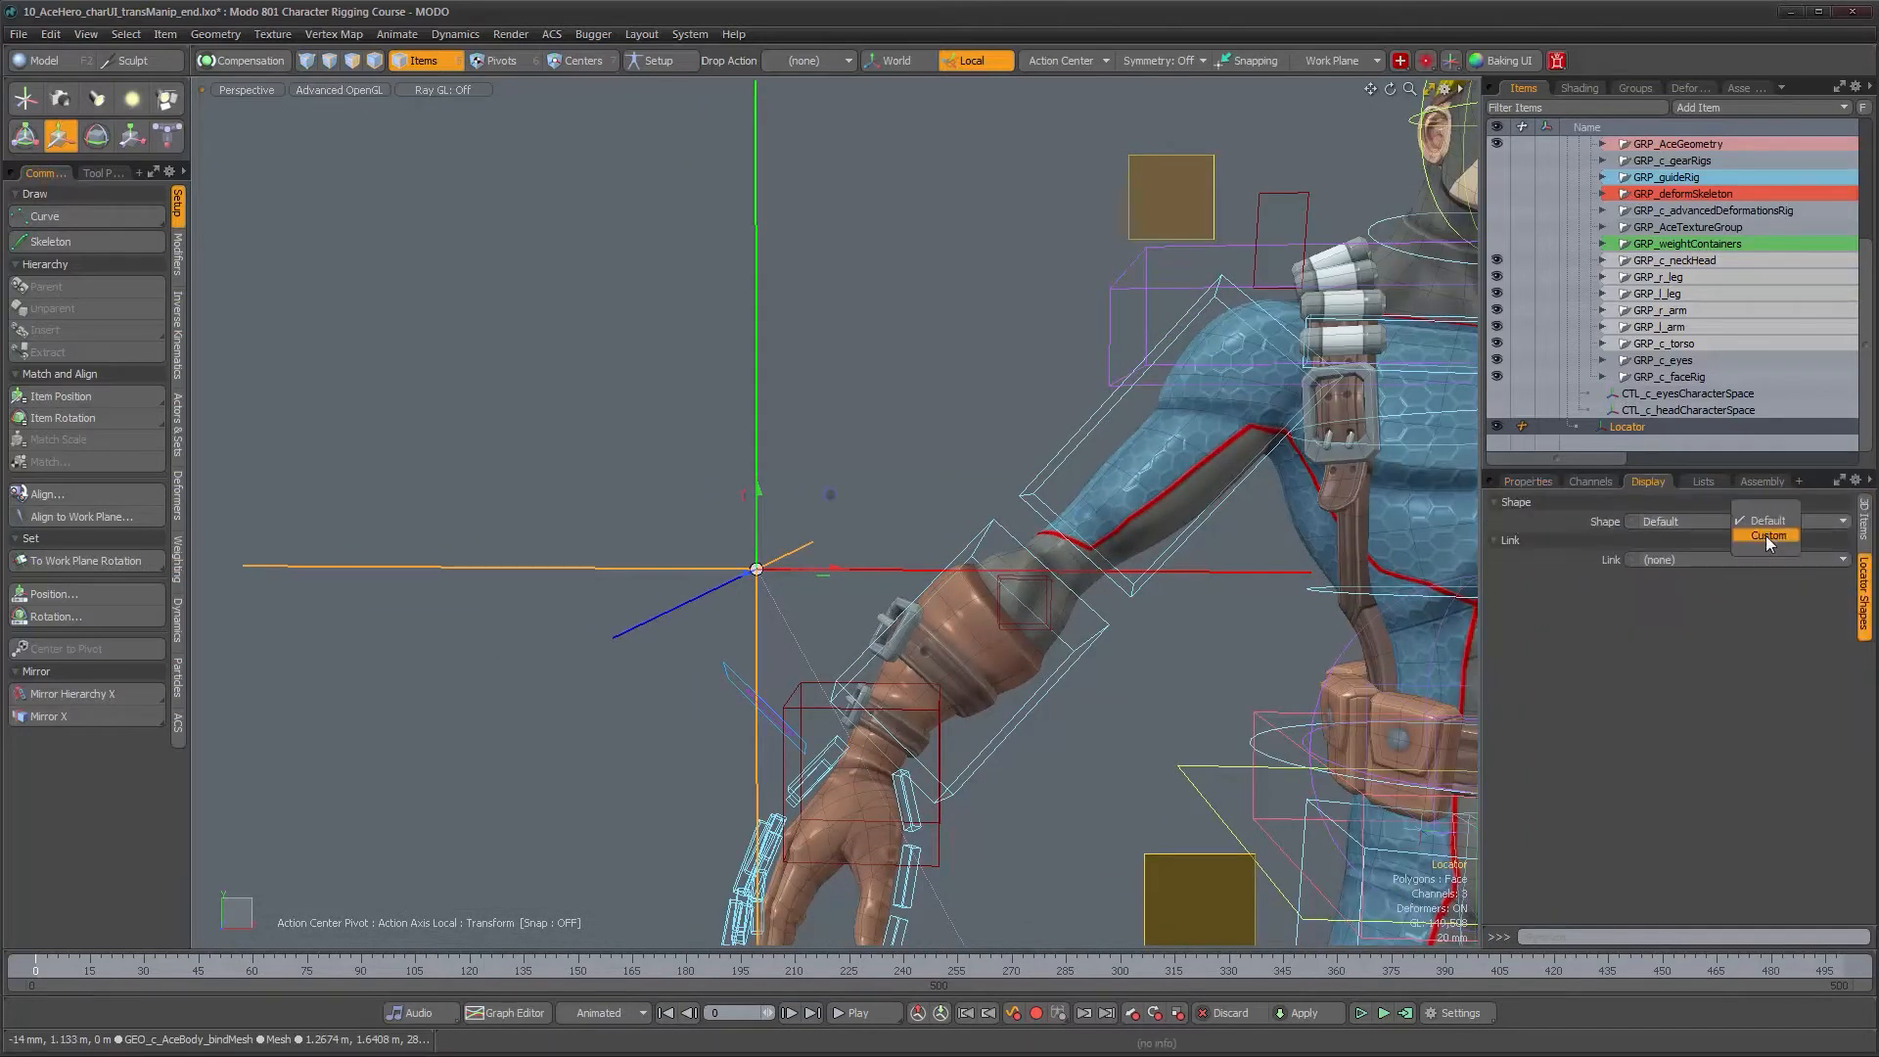
click(1768, 536)
click(1703, 584)
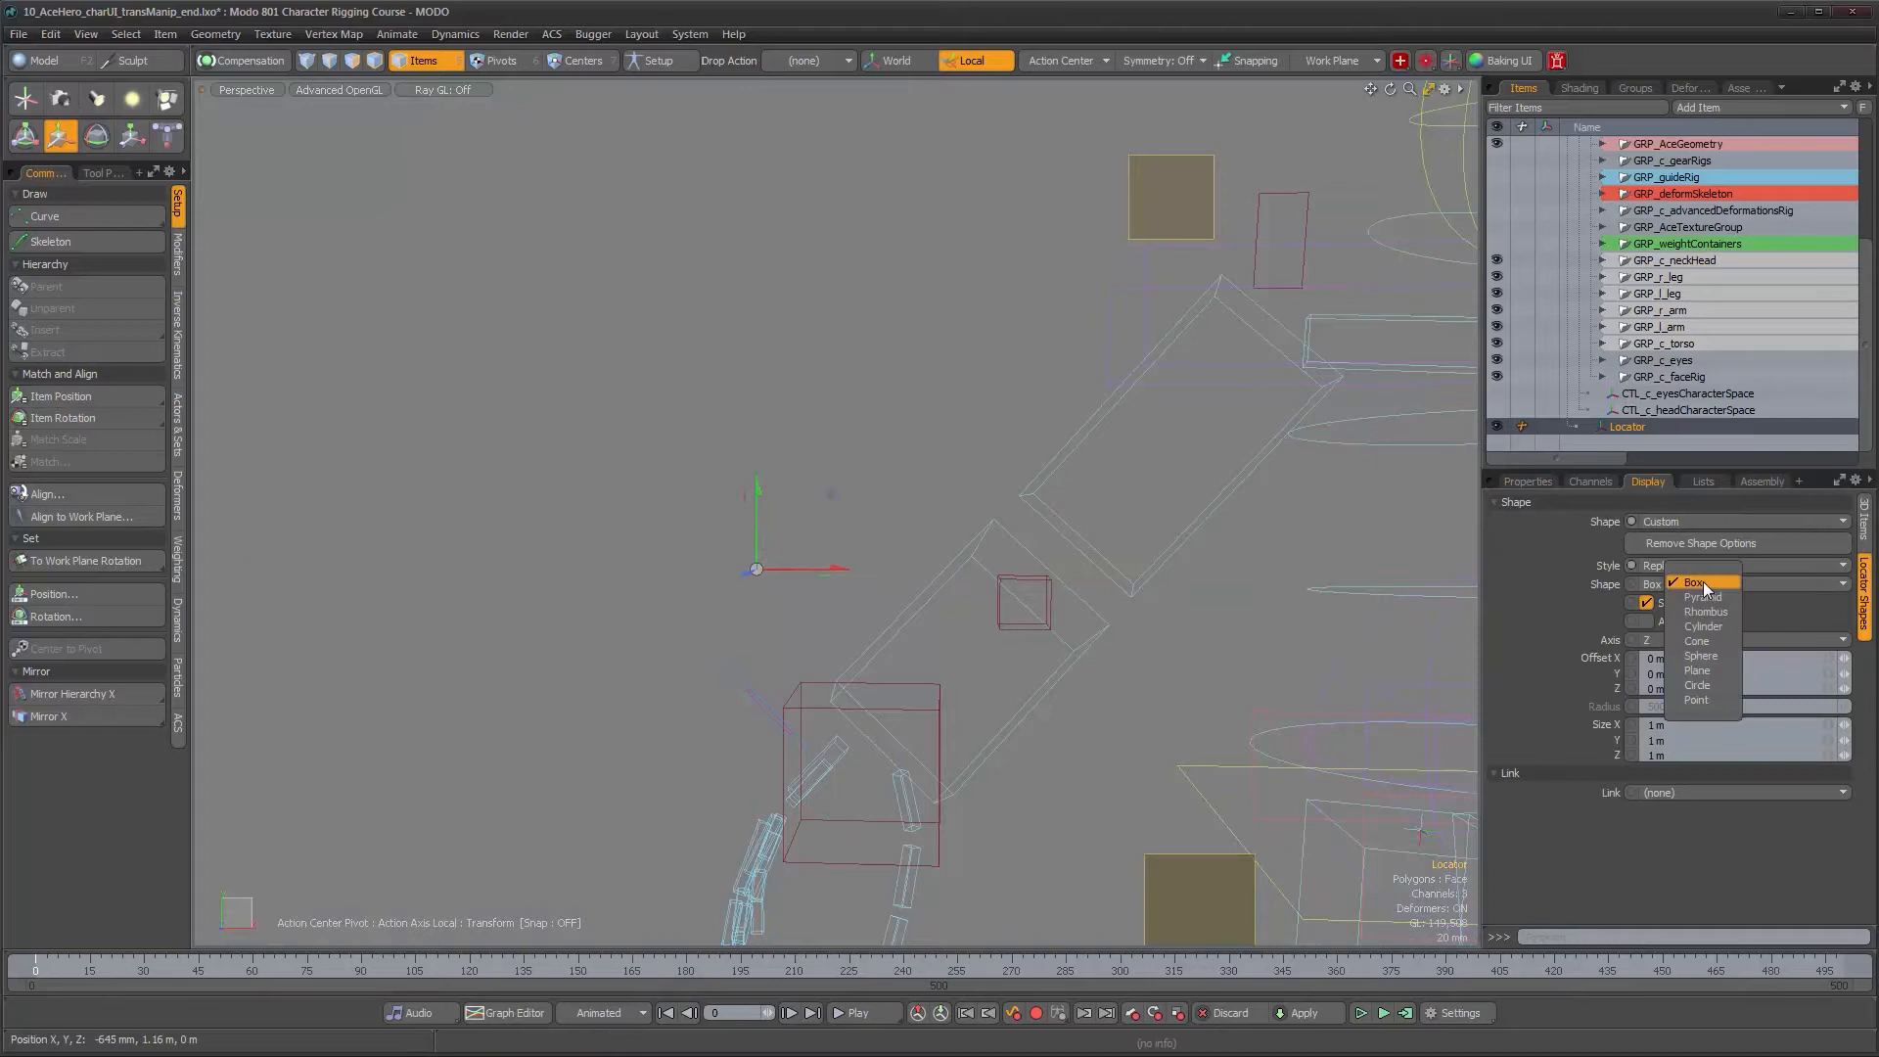
click(1697, 670)
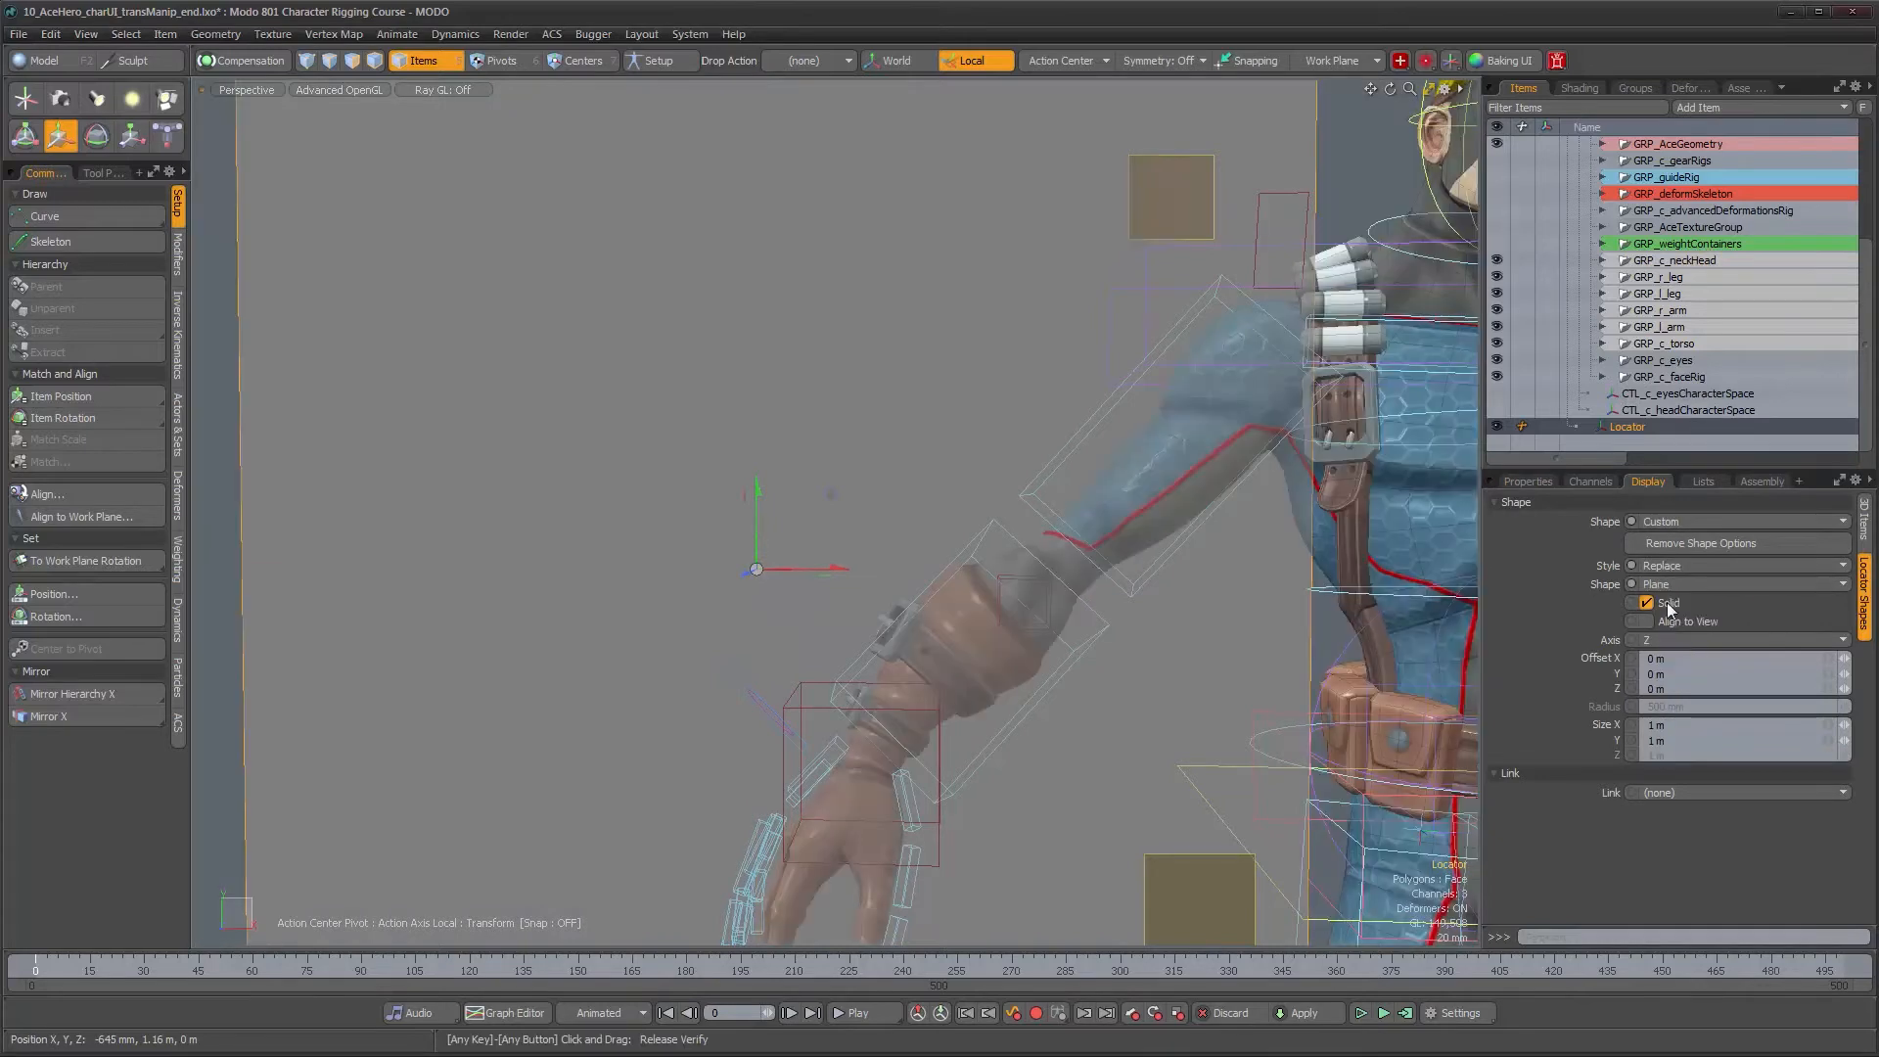
drag(1848, 729, 1786, 730)
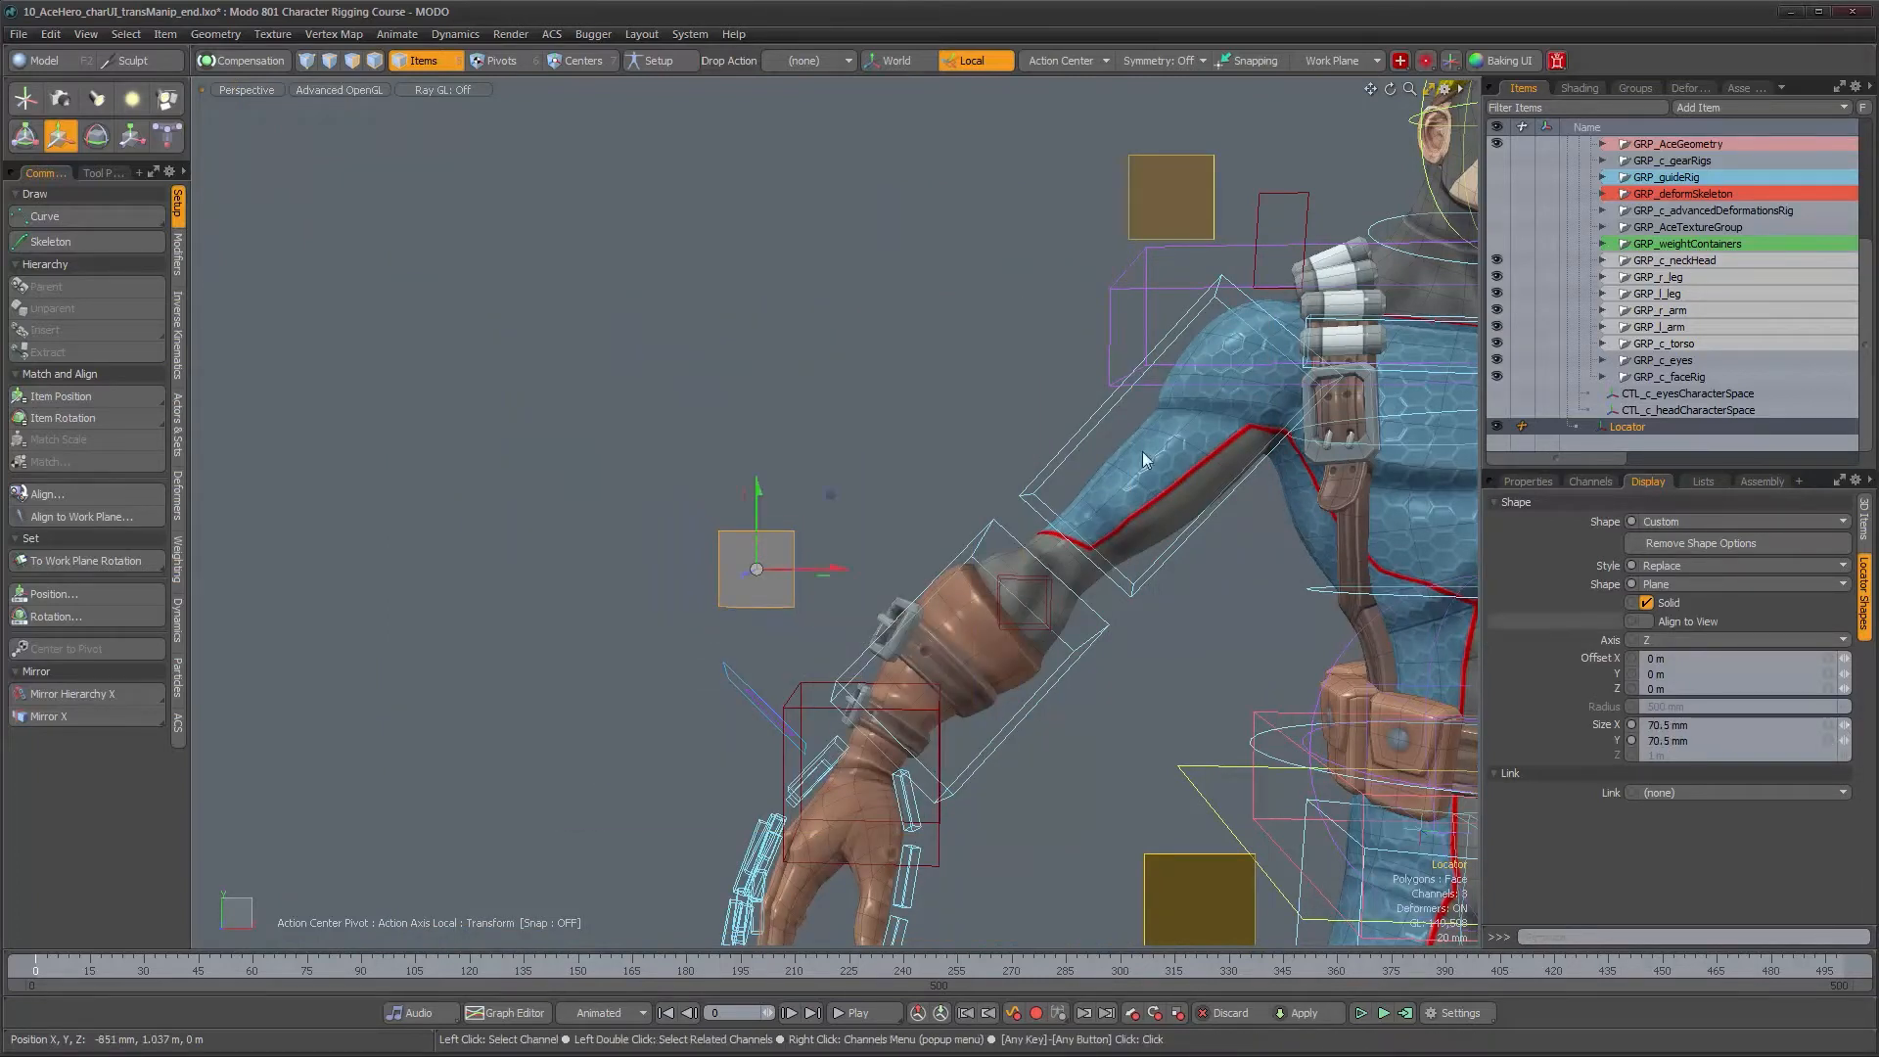
Move the locator closer to the right forearm, to about X -610 mm and Y 1.141 m, and align its shape to the view
drag(831, 495, 868, 516)
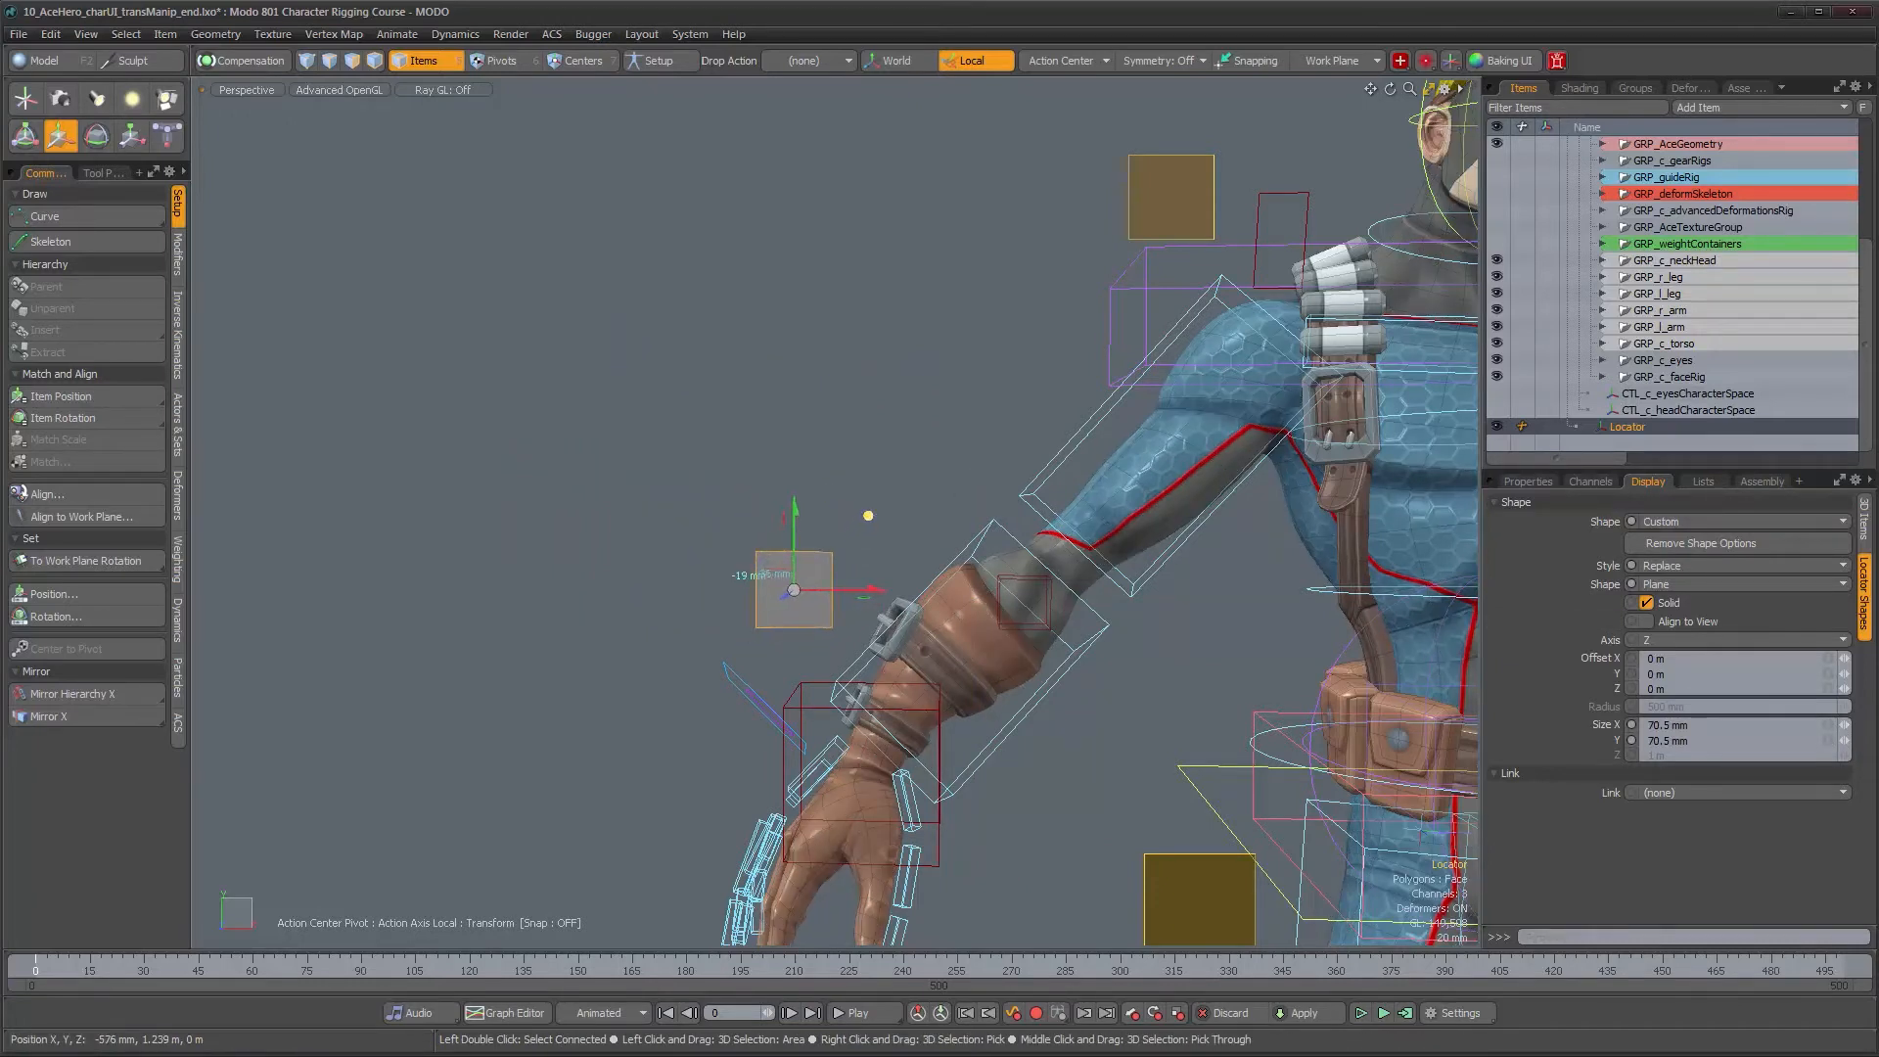
alt+drag(1005, 653, 926, 614)
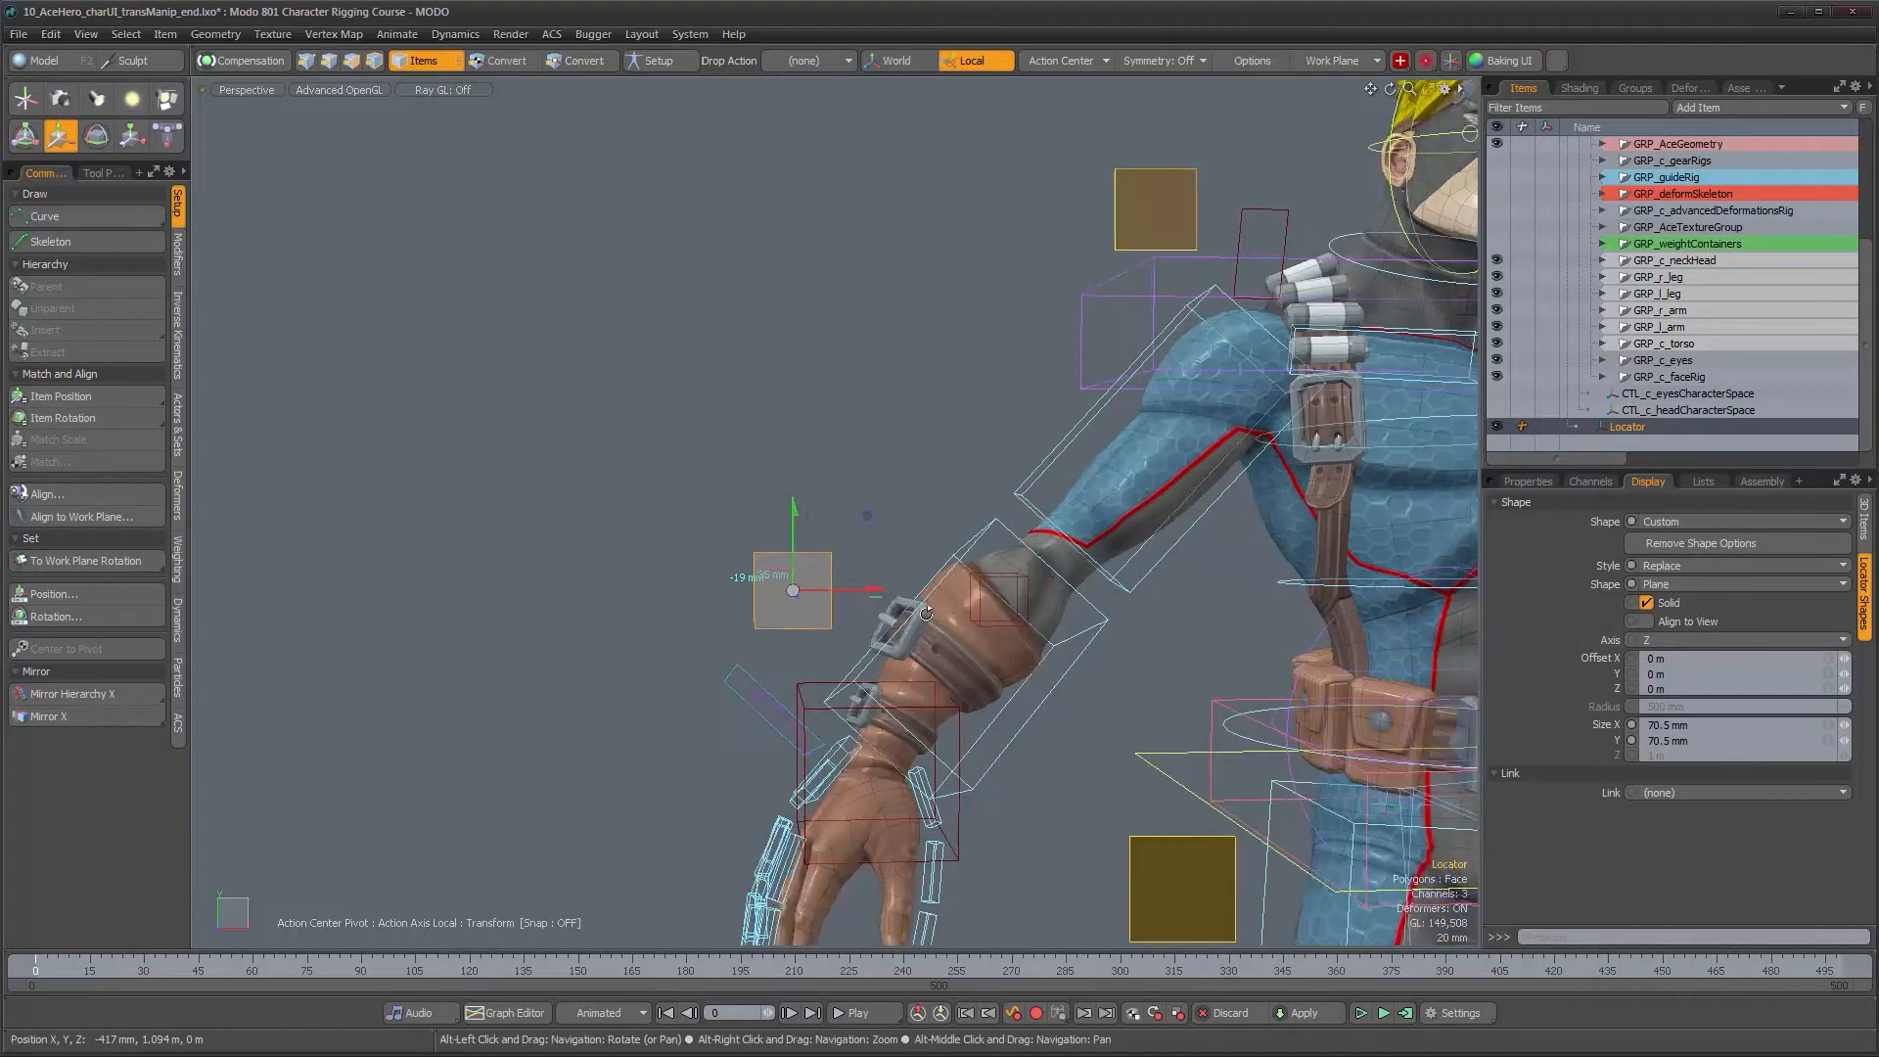
scroll(926, 613, down, 2)
alt+drag(952, 741, 778, 666)
click(1646, 622)
key(q)
Rename the new locator CTL_r_globalHandCtrl
double_click(1685, 429)
text(CTL_r_globalHandCtrl)
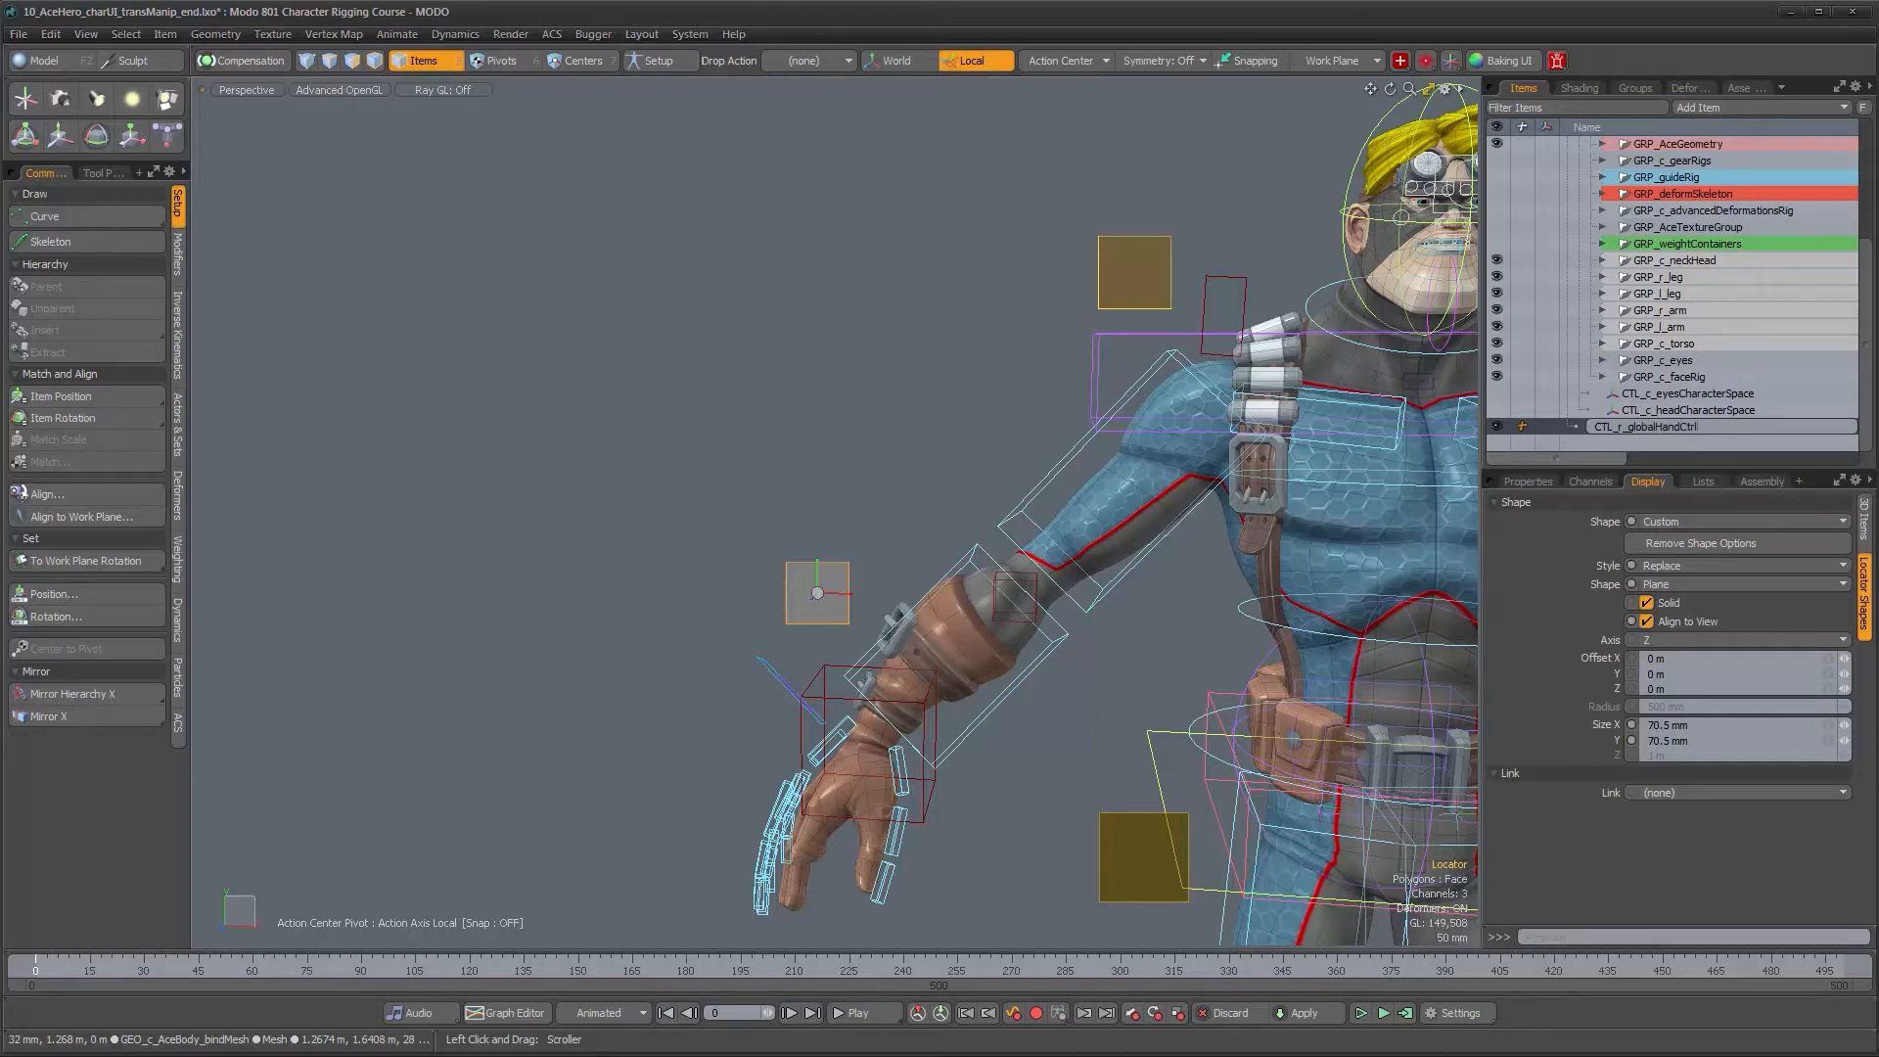
key(Return)
Parent the new hand control locator under the GRP_c_rigControls group
scroll(1705, 409, up, 1)
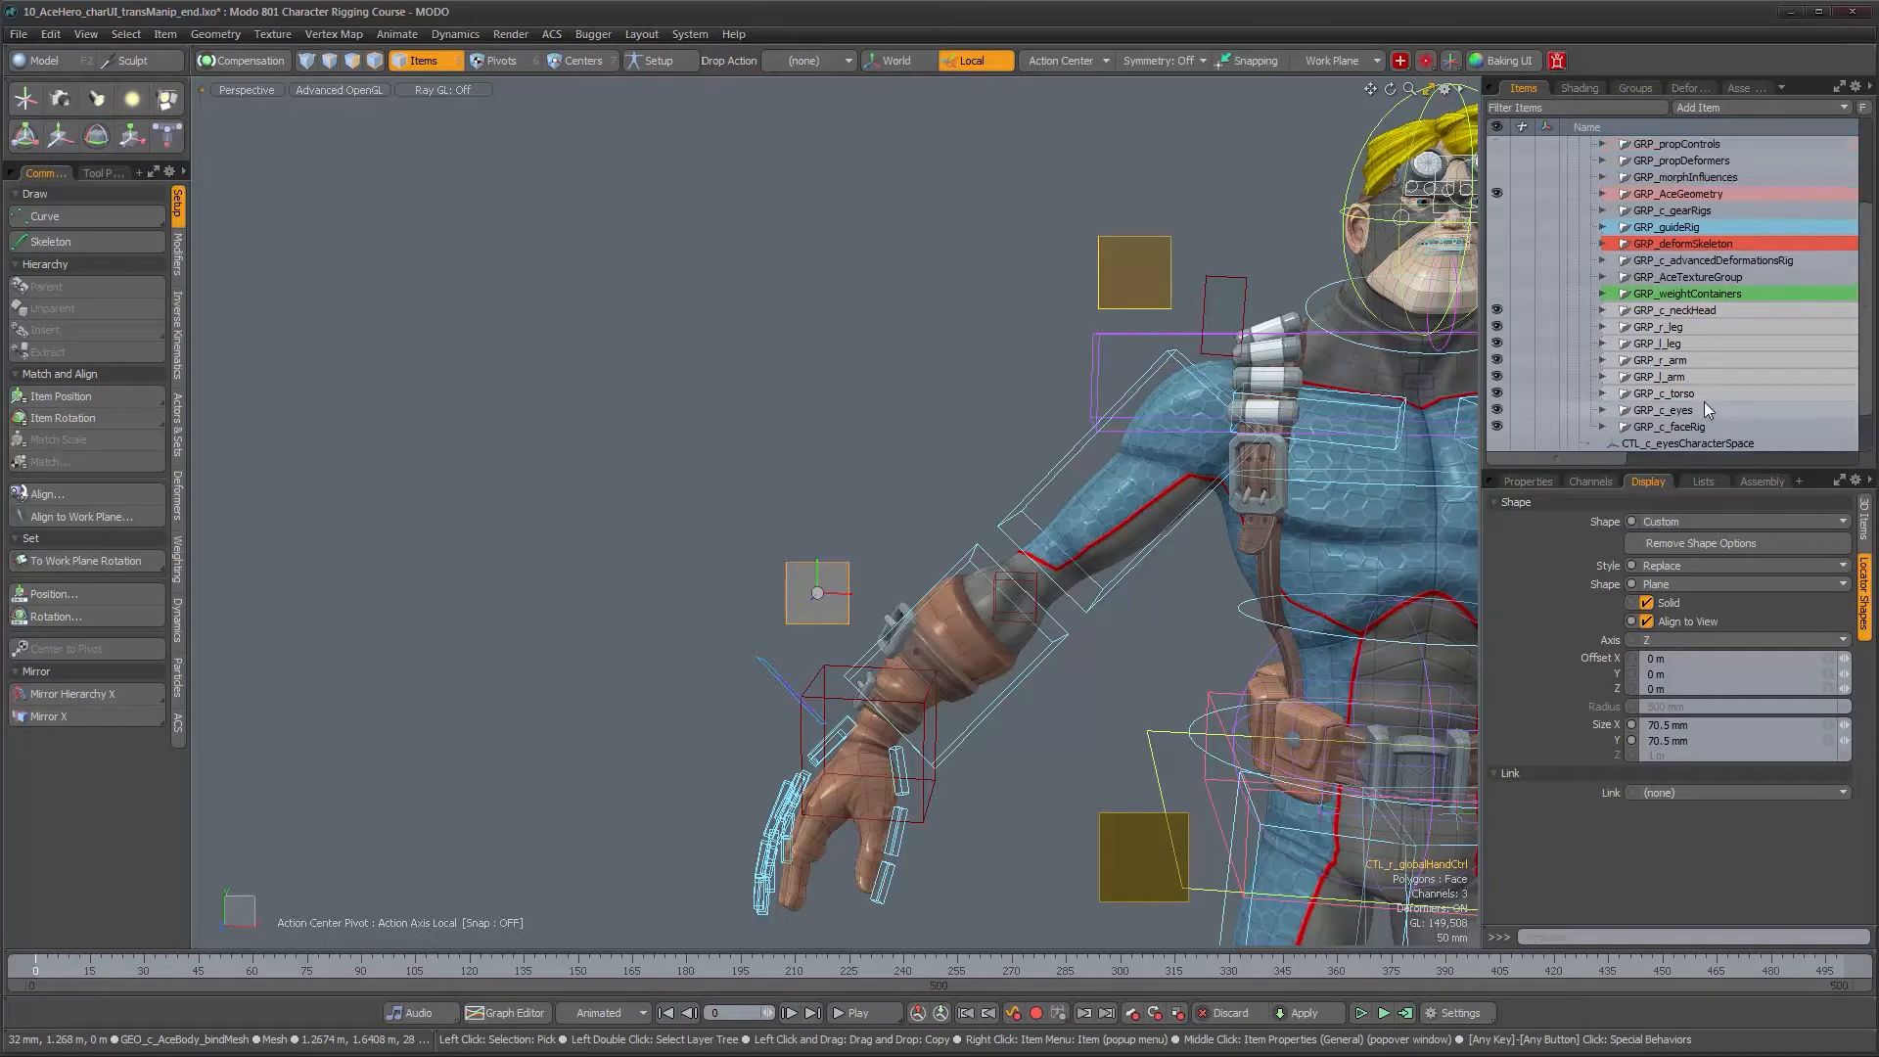
scroll(1699, 343, up, 1)
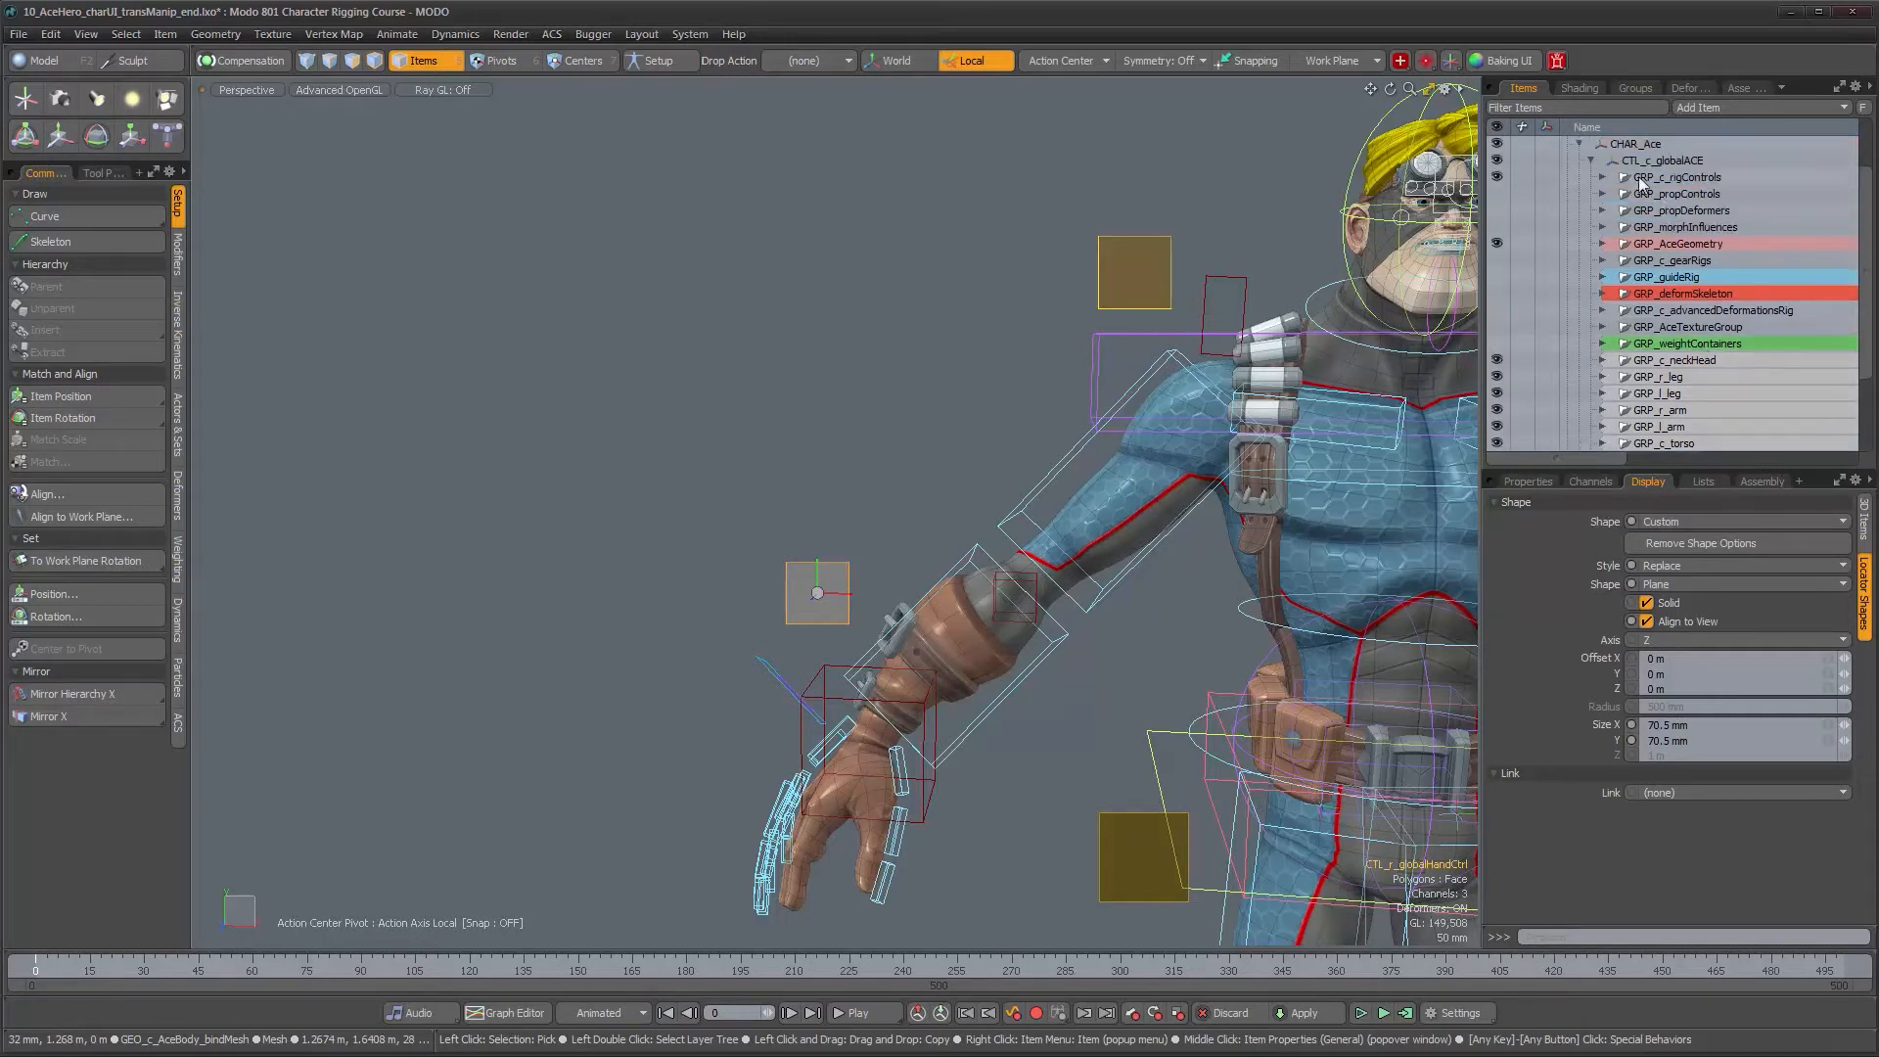
click(1605, 184)
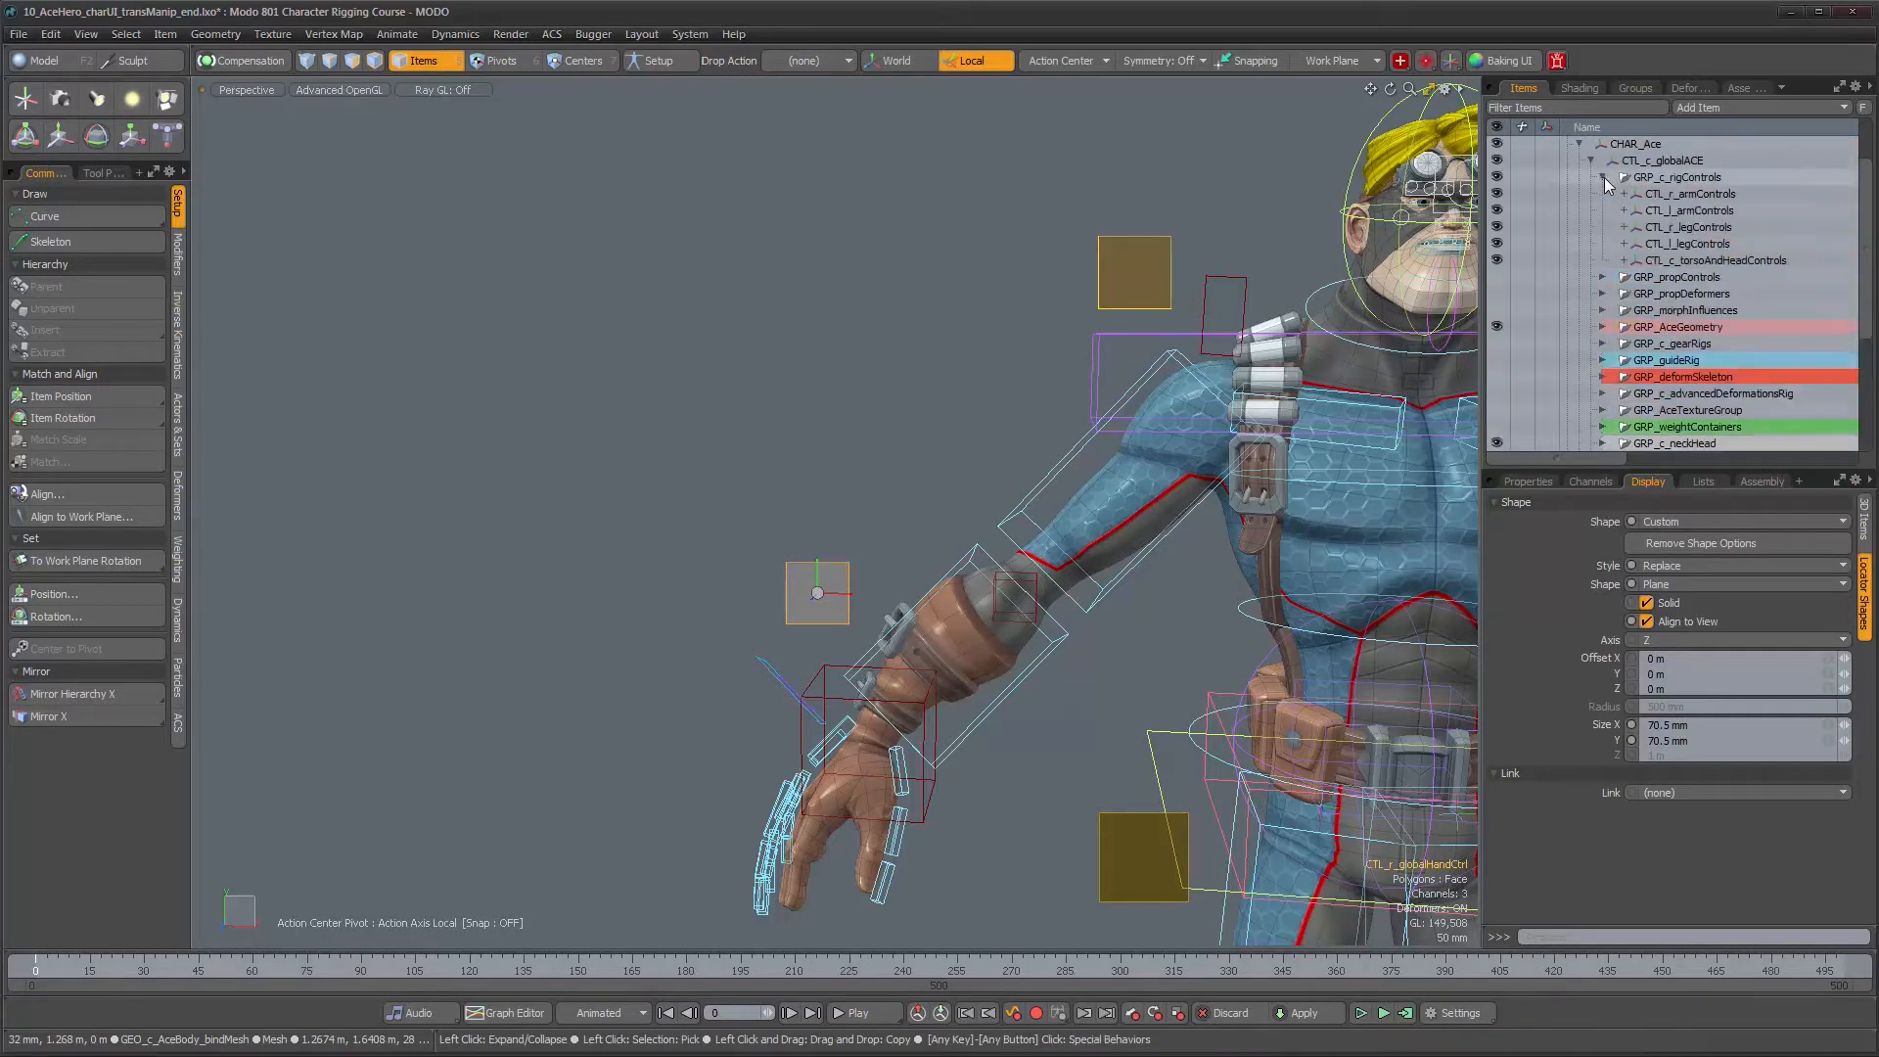
scroll(1701, 332, down, 2)
scroll(1702, 334, down, 2)
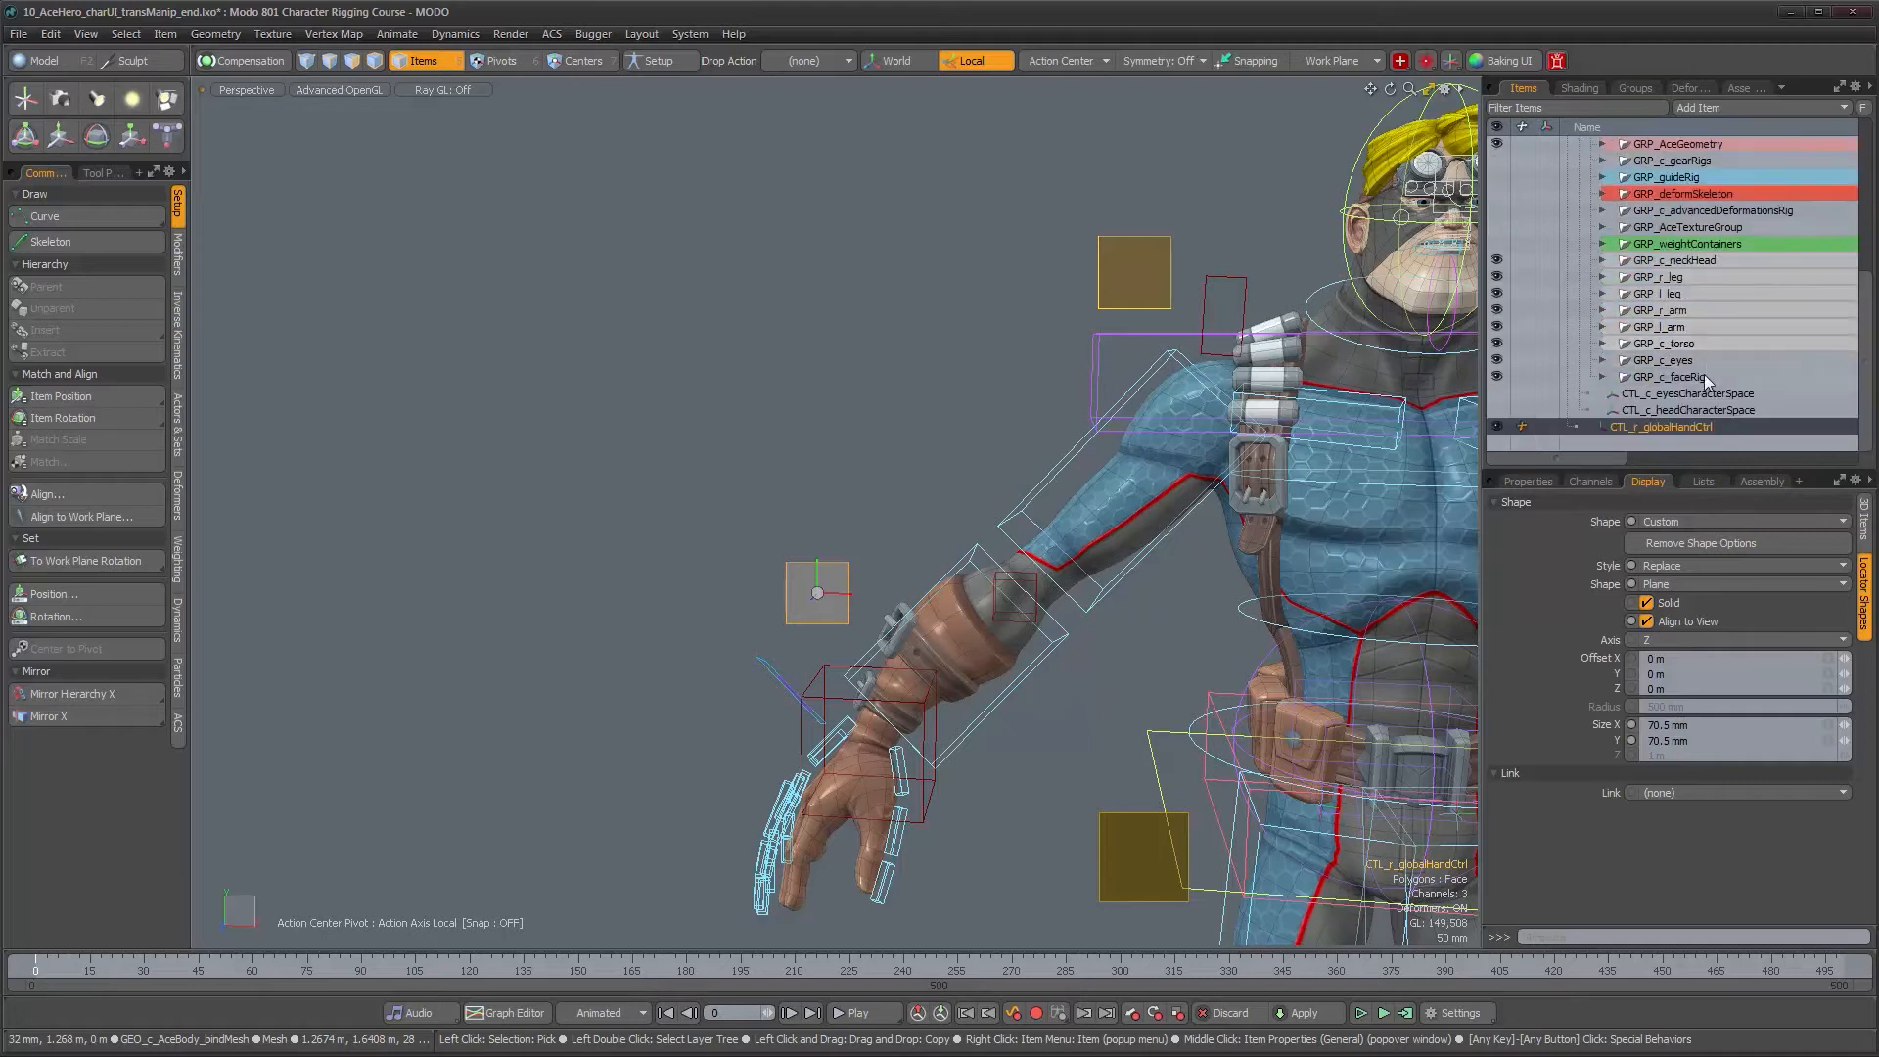
drag(1648, 431, 1664, 251)
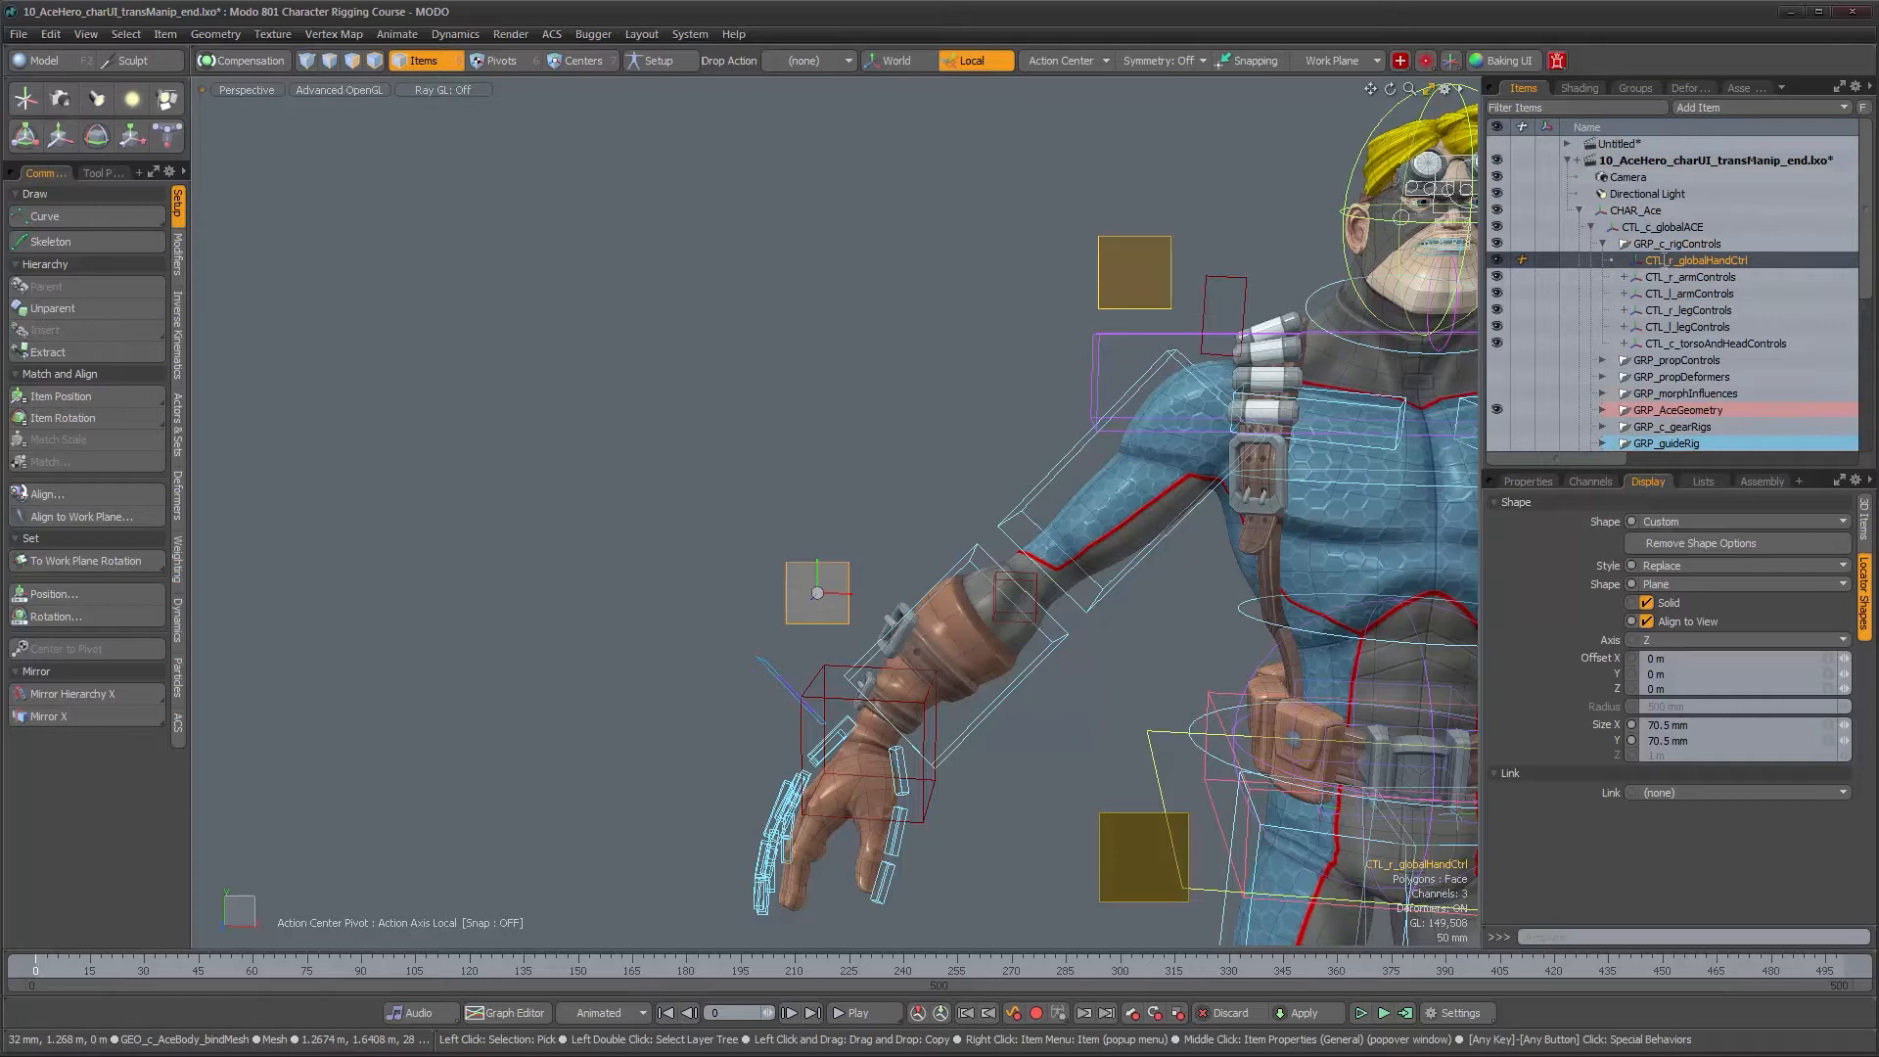
Rename the hand control locator CTL_r_handControls to match the neighbouring limb controls
double_click(1661, 260)
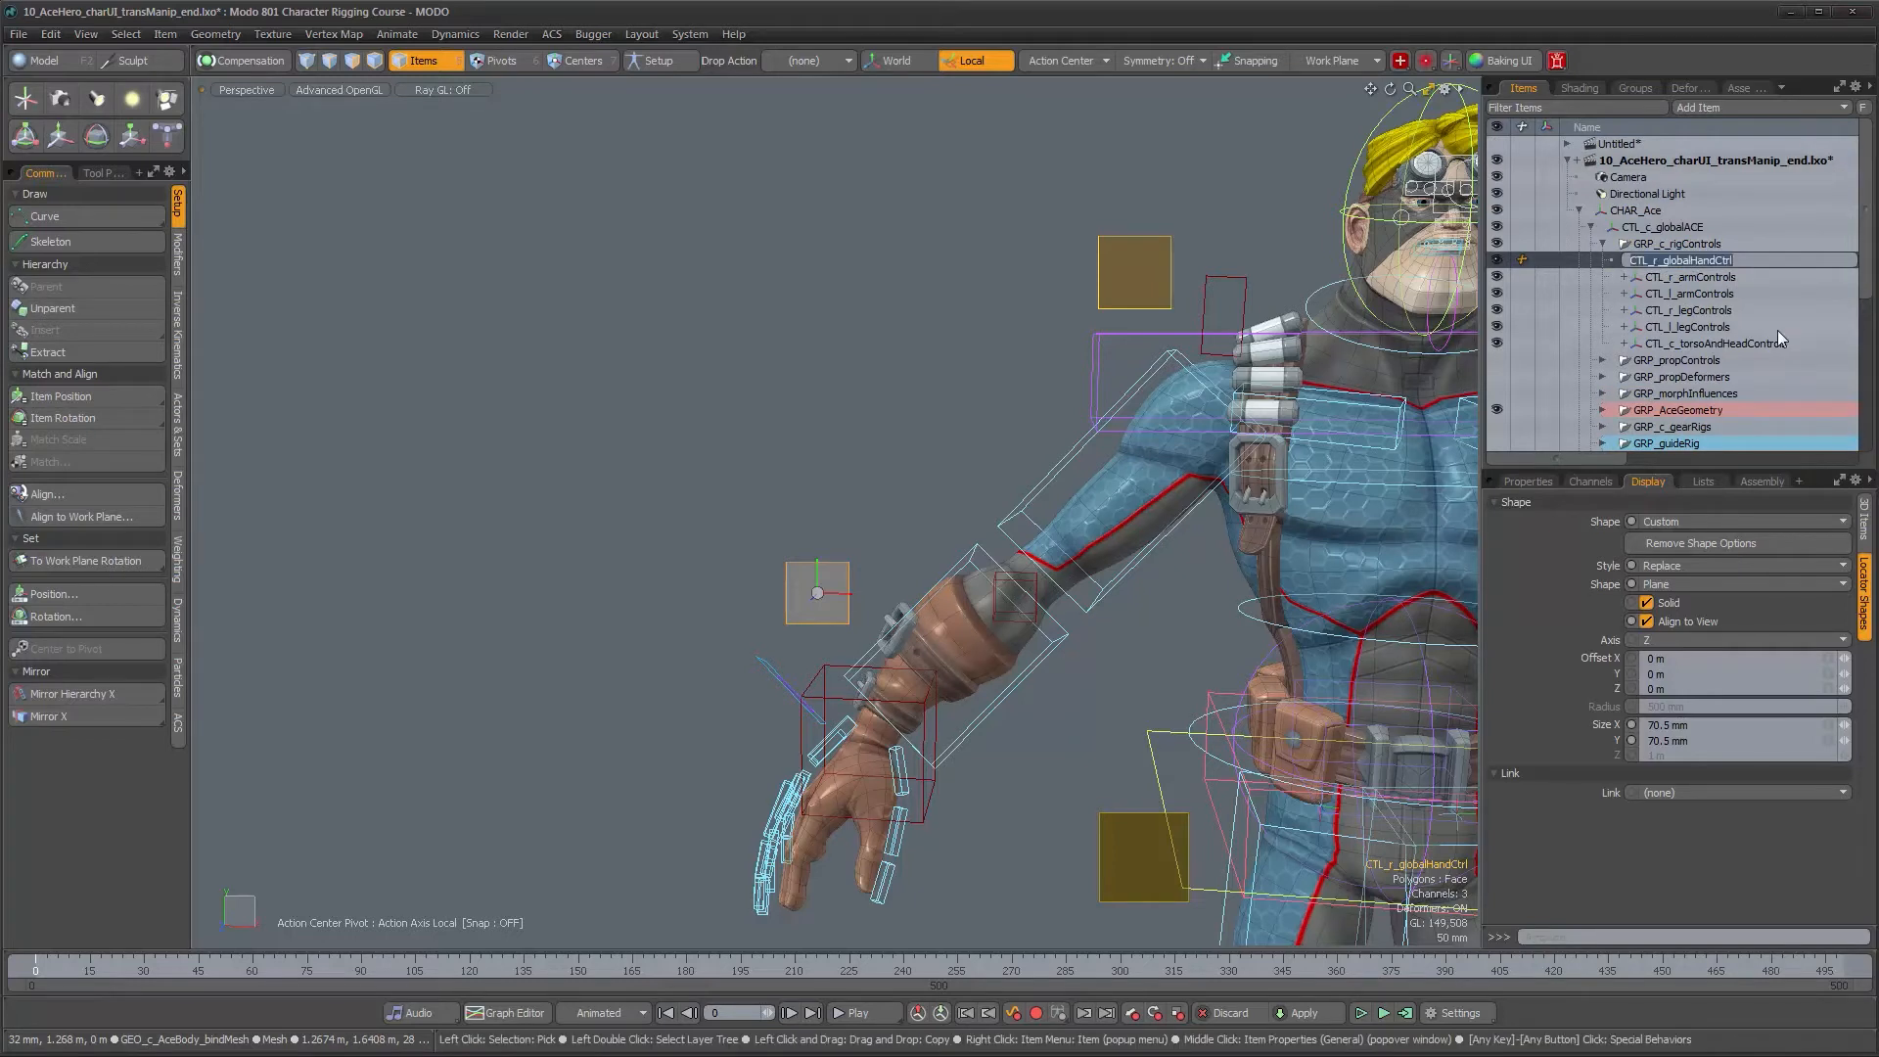
click(1752, 259)
text(hand)
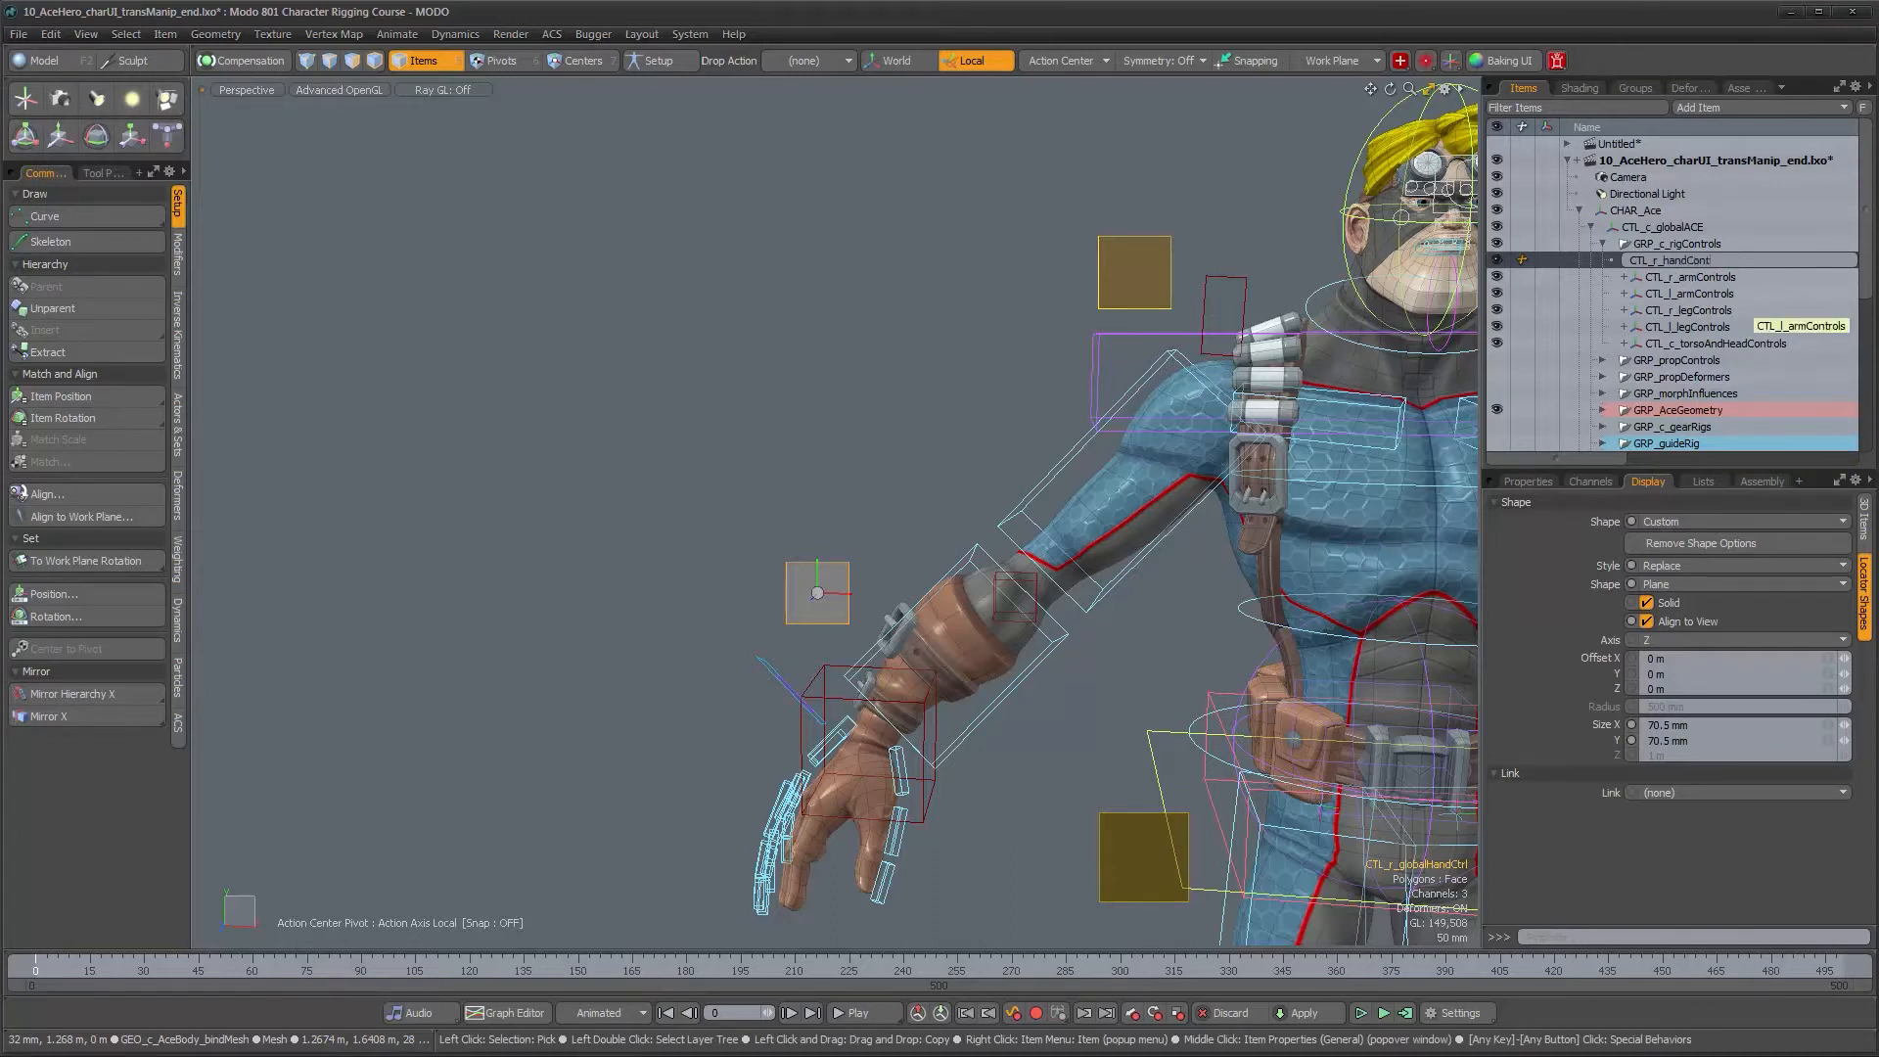
key(Return)
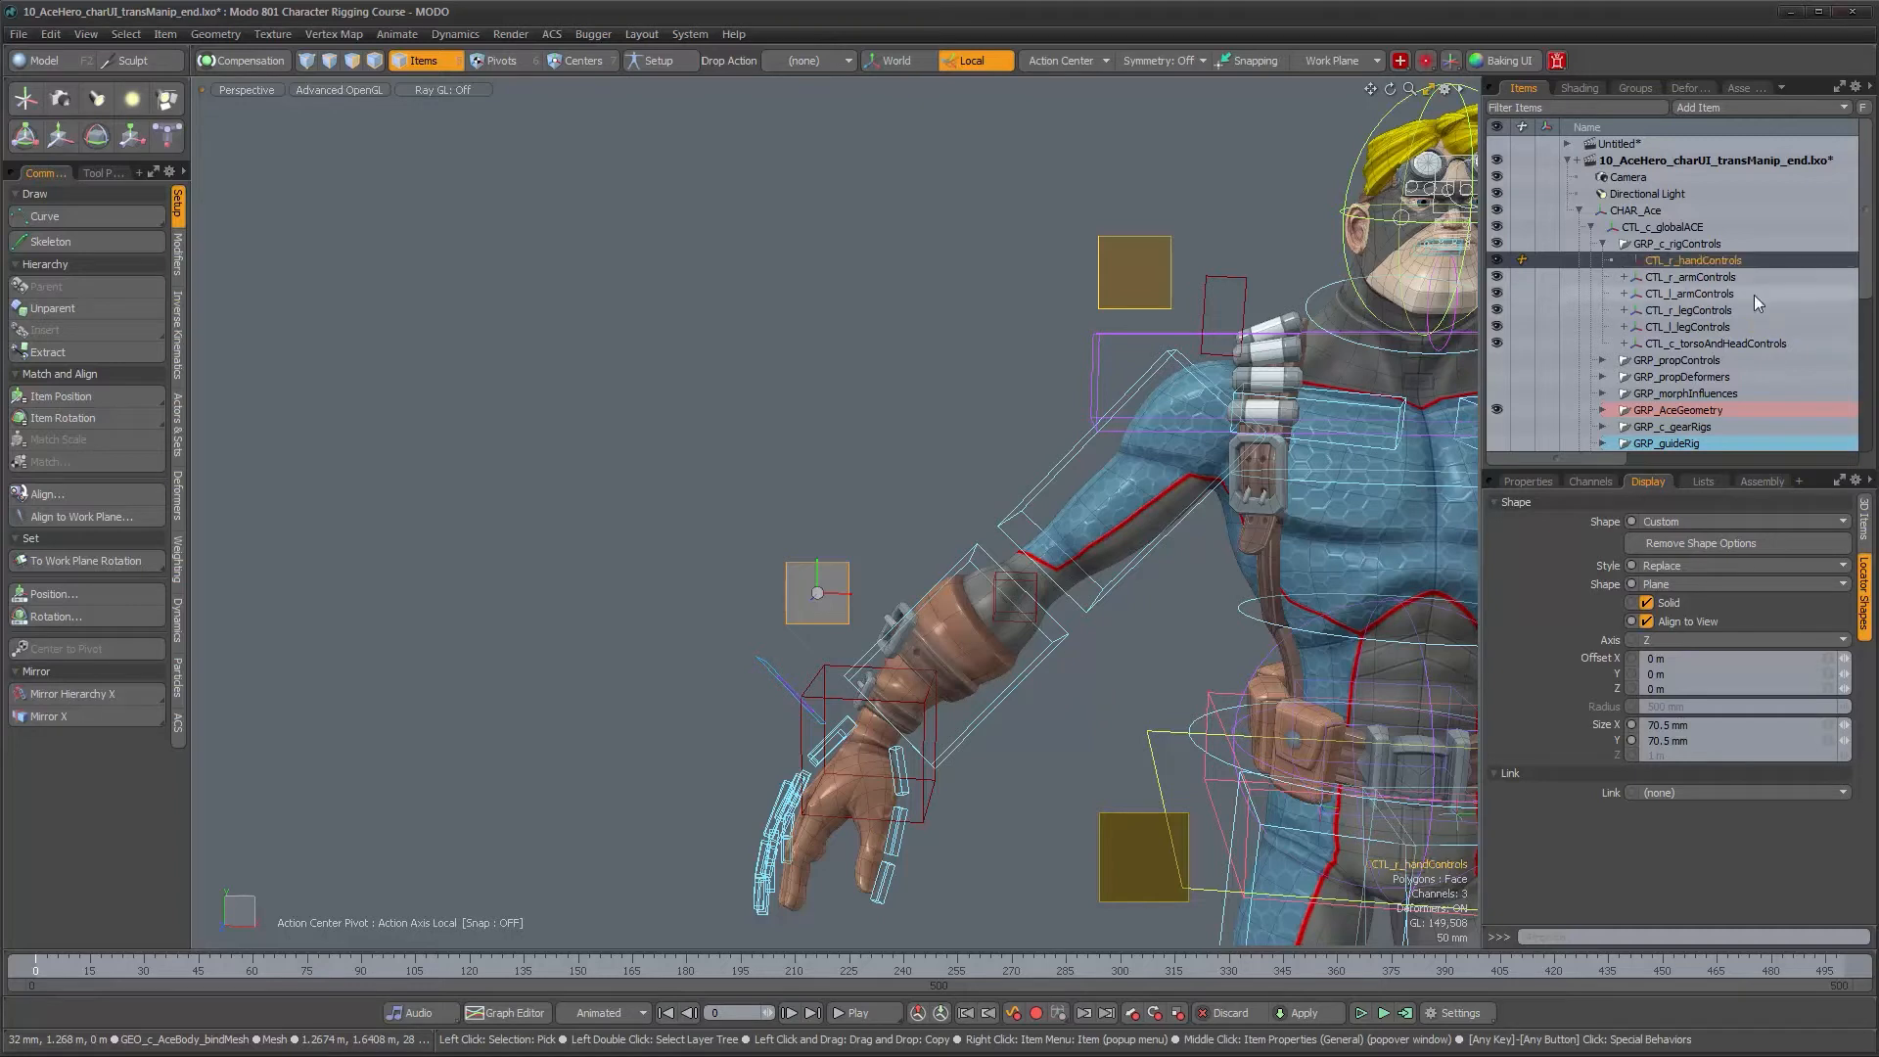
Duplicate CTL_r_handControls and set the copy's X position to 610 mm, beside the left forearm
key(a)
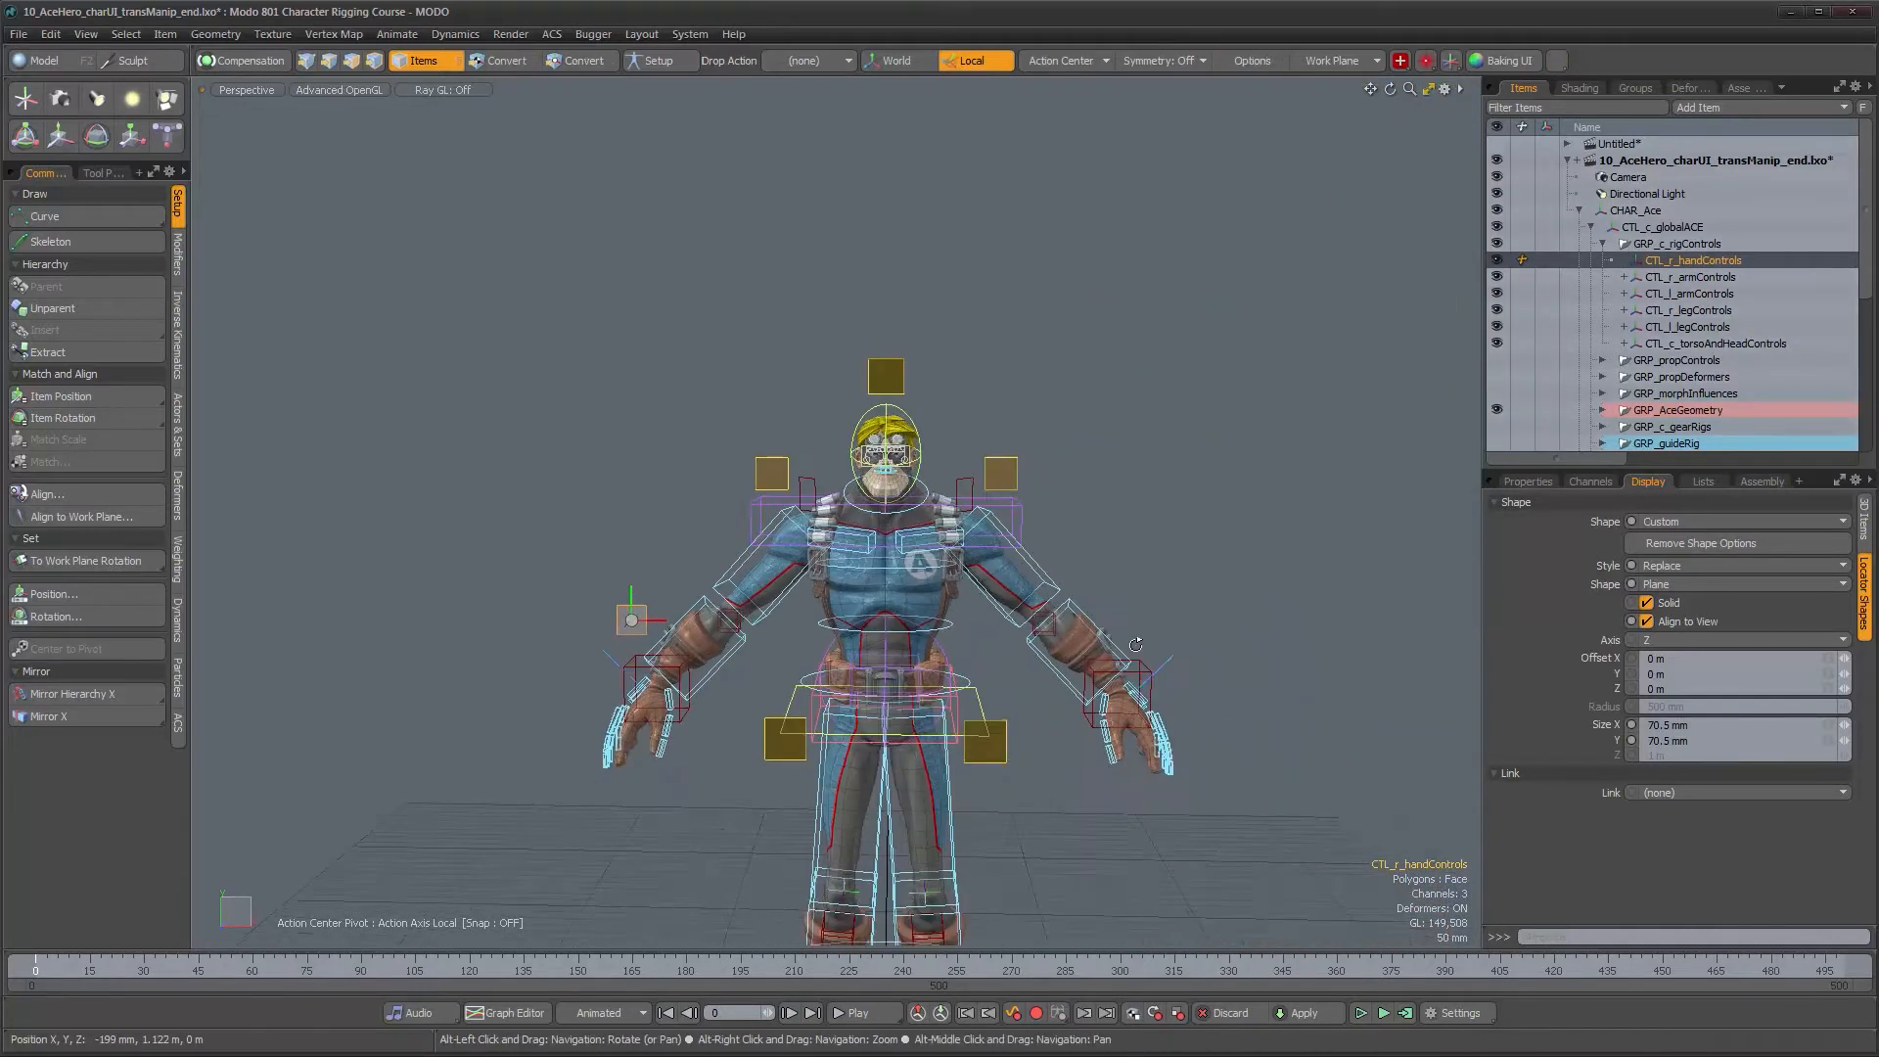
click(1527, 481)
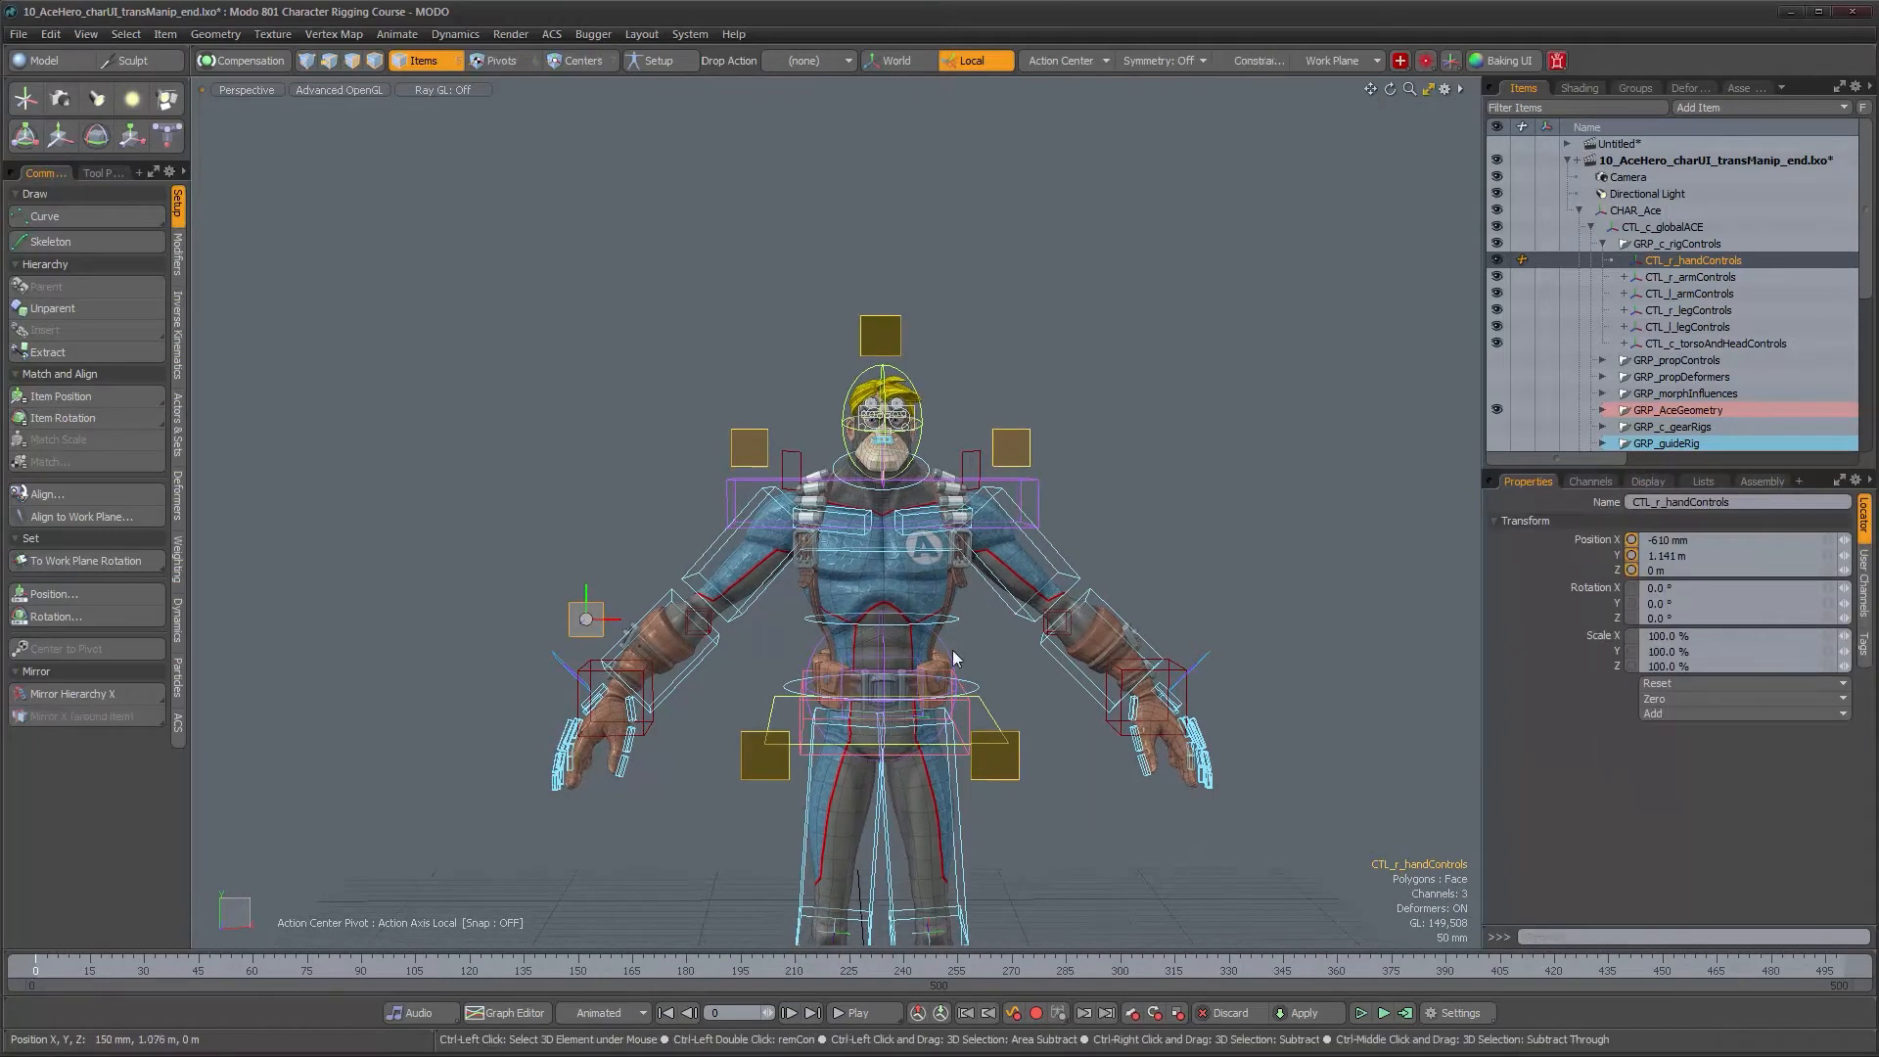
key(ctrl+d)
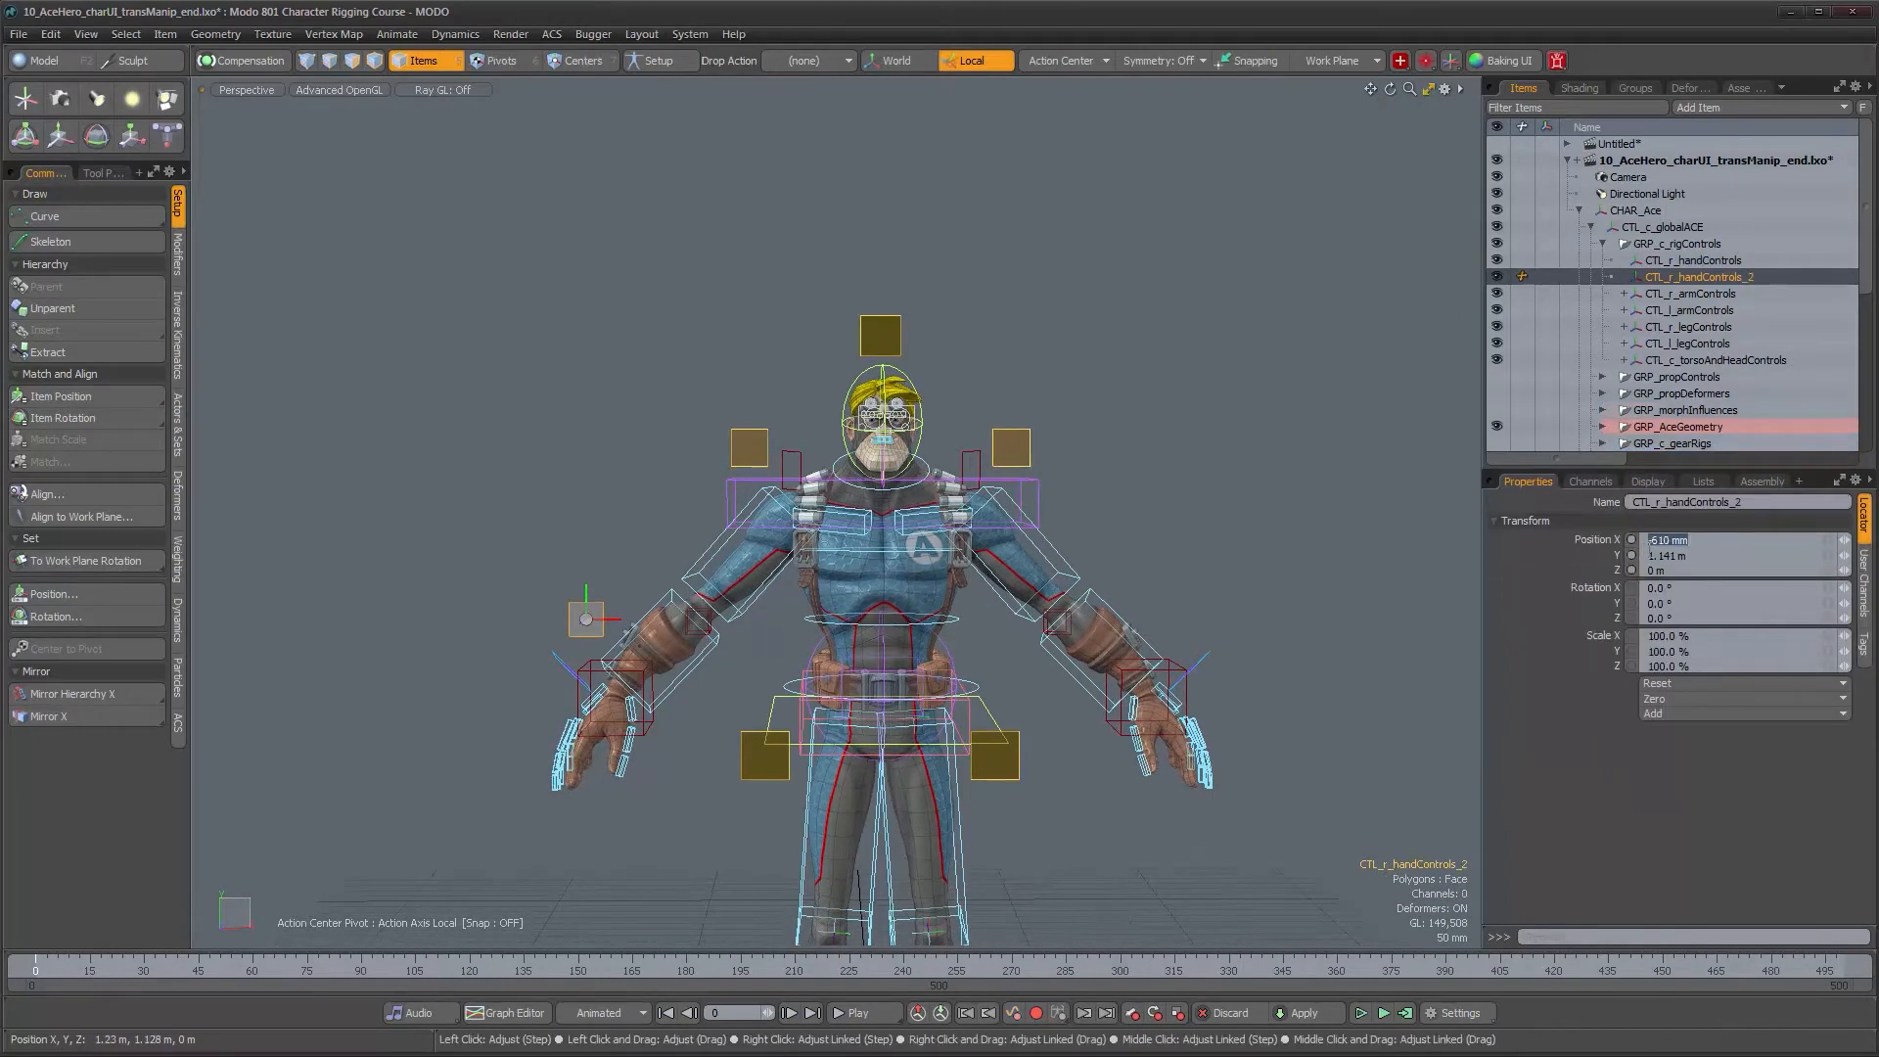
key(Return)
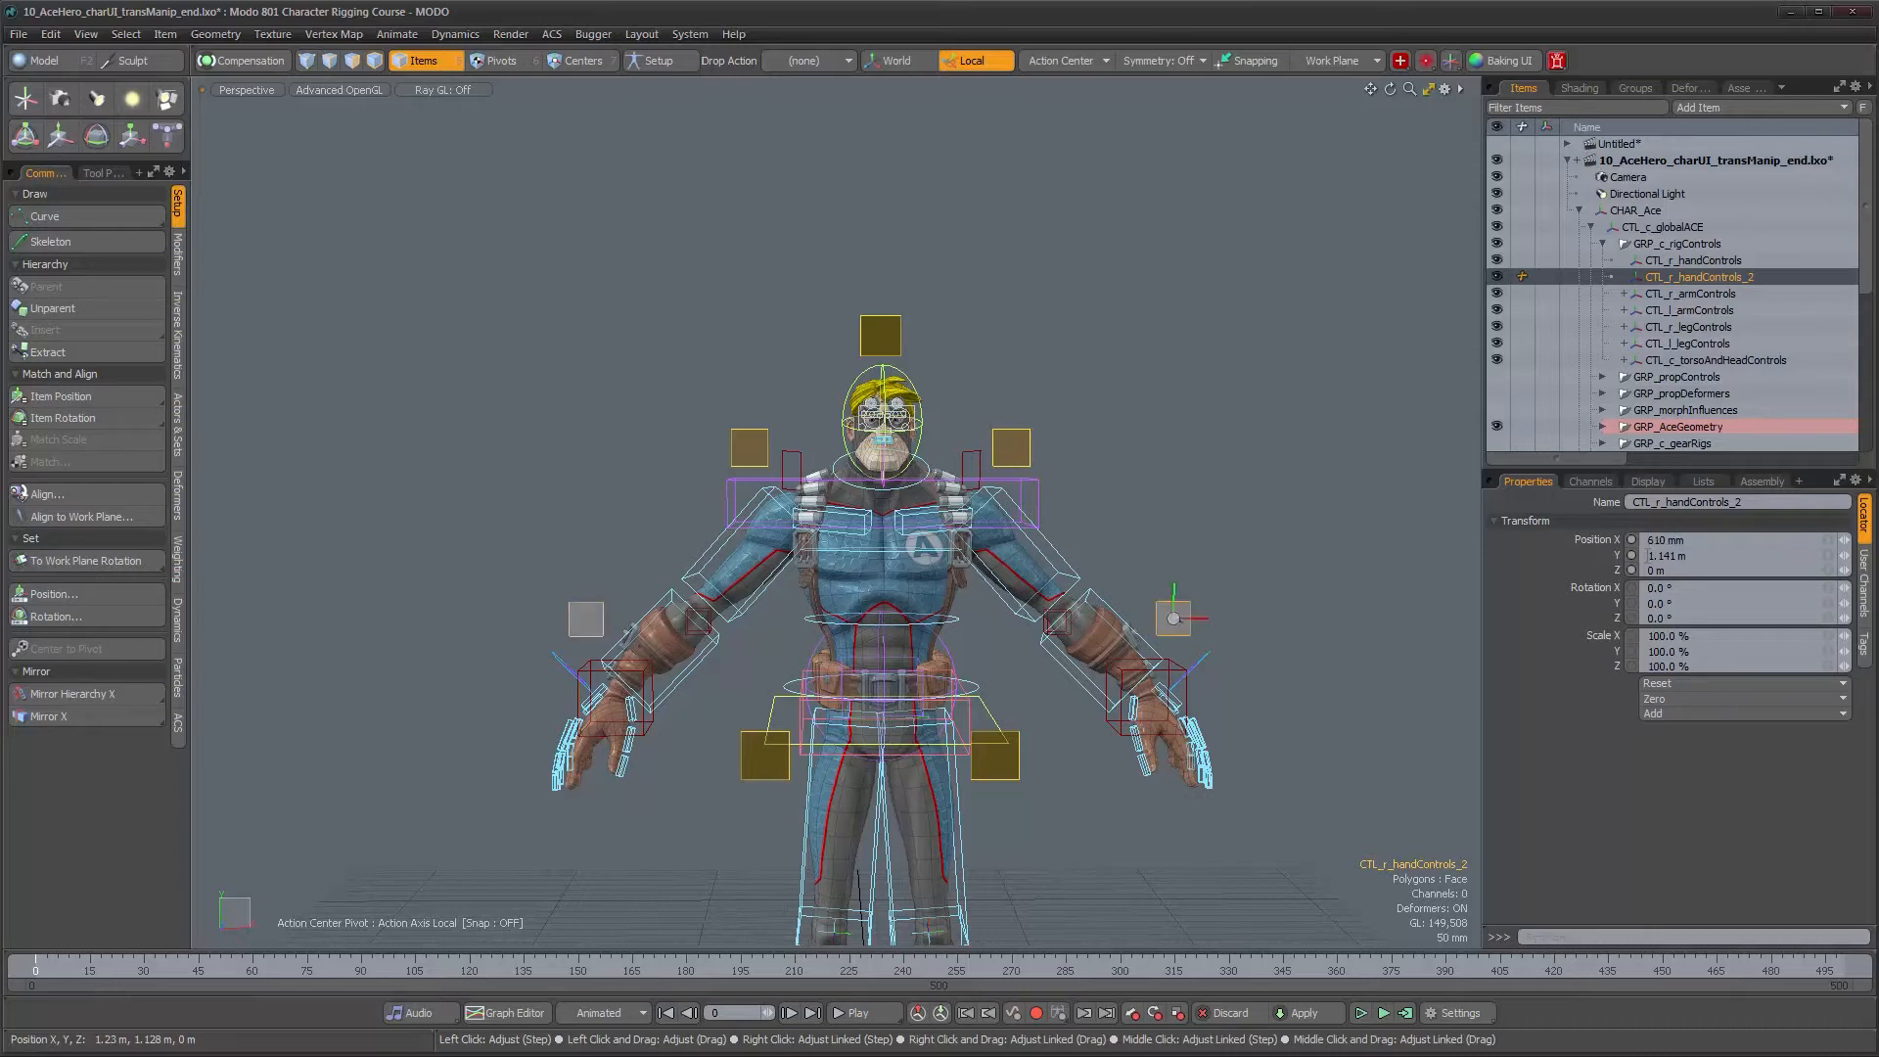
Rename the duplicated hand control CTL_l_handControls
double_click(1672, 278)
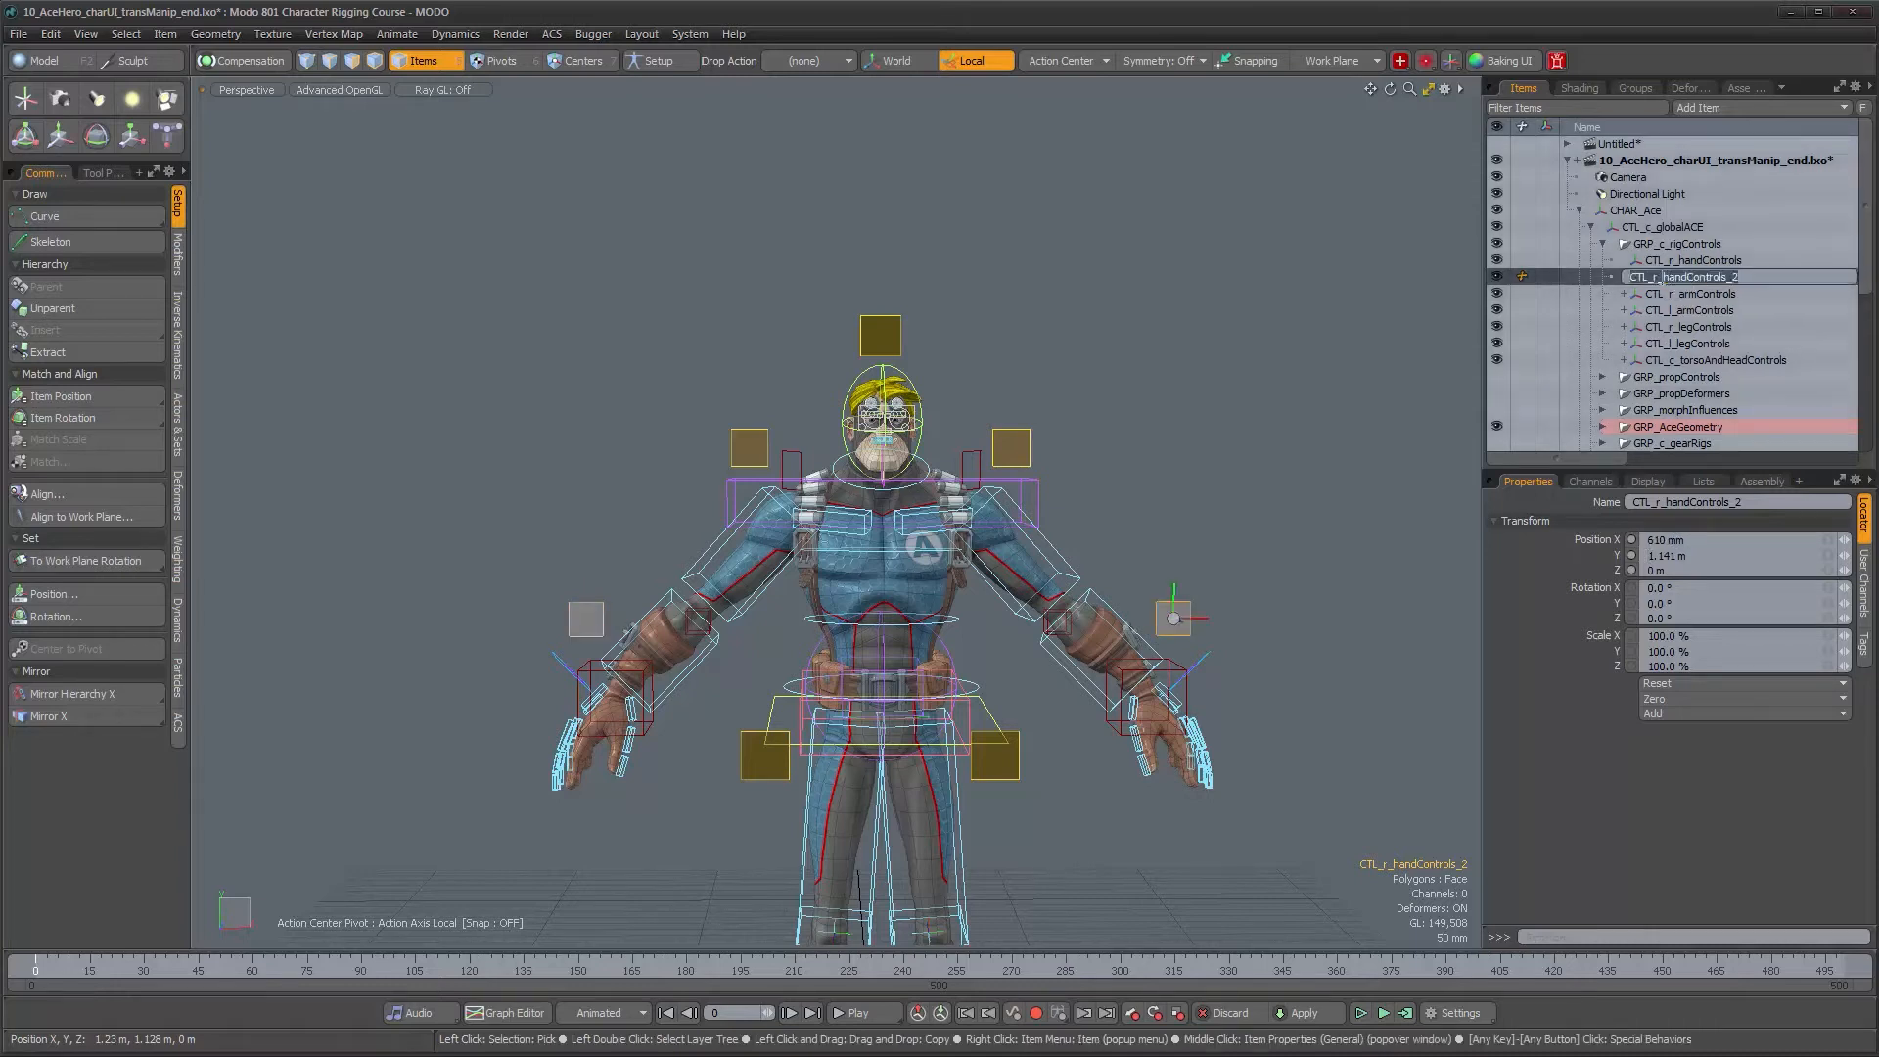
key(BackSpace)
text(l)
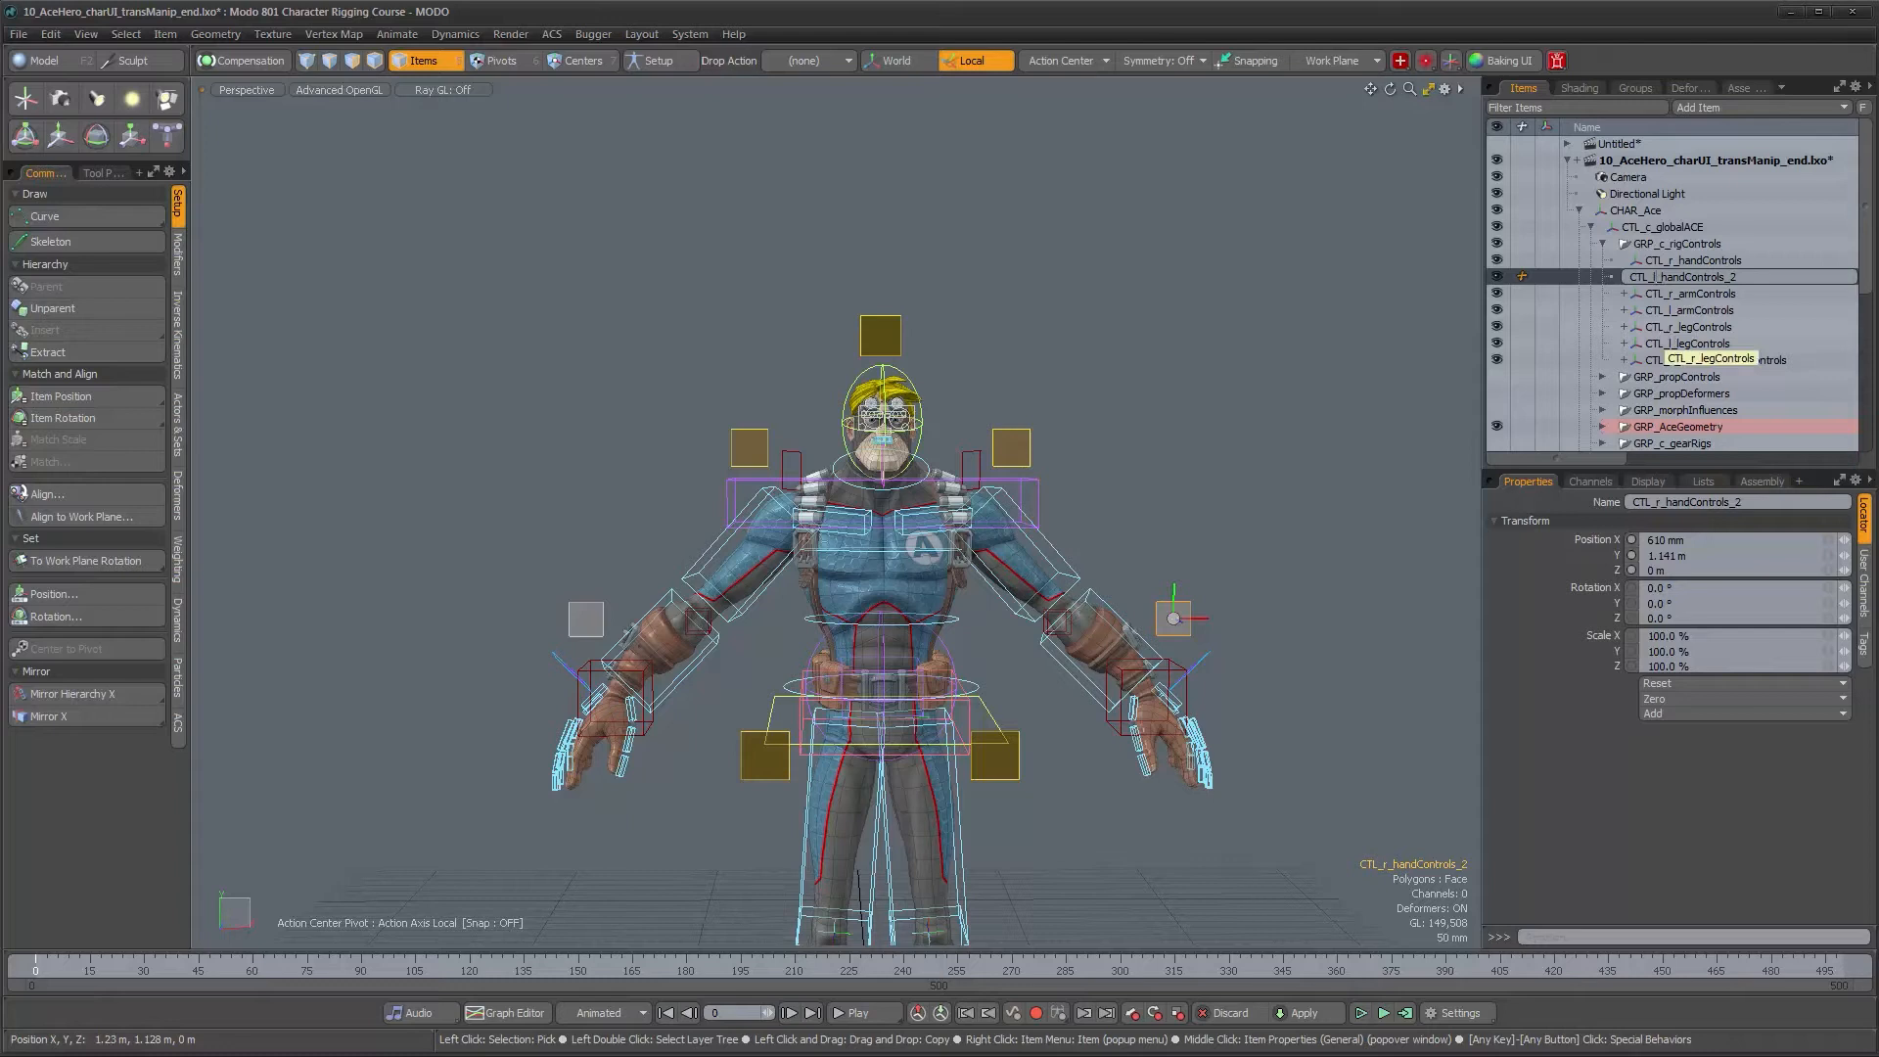
key(BackSpace)
key(Return)
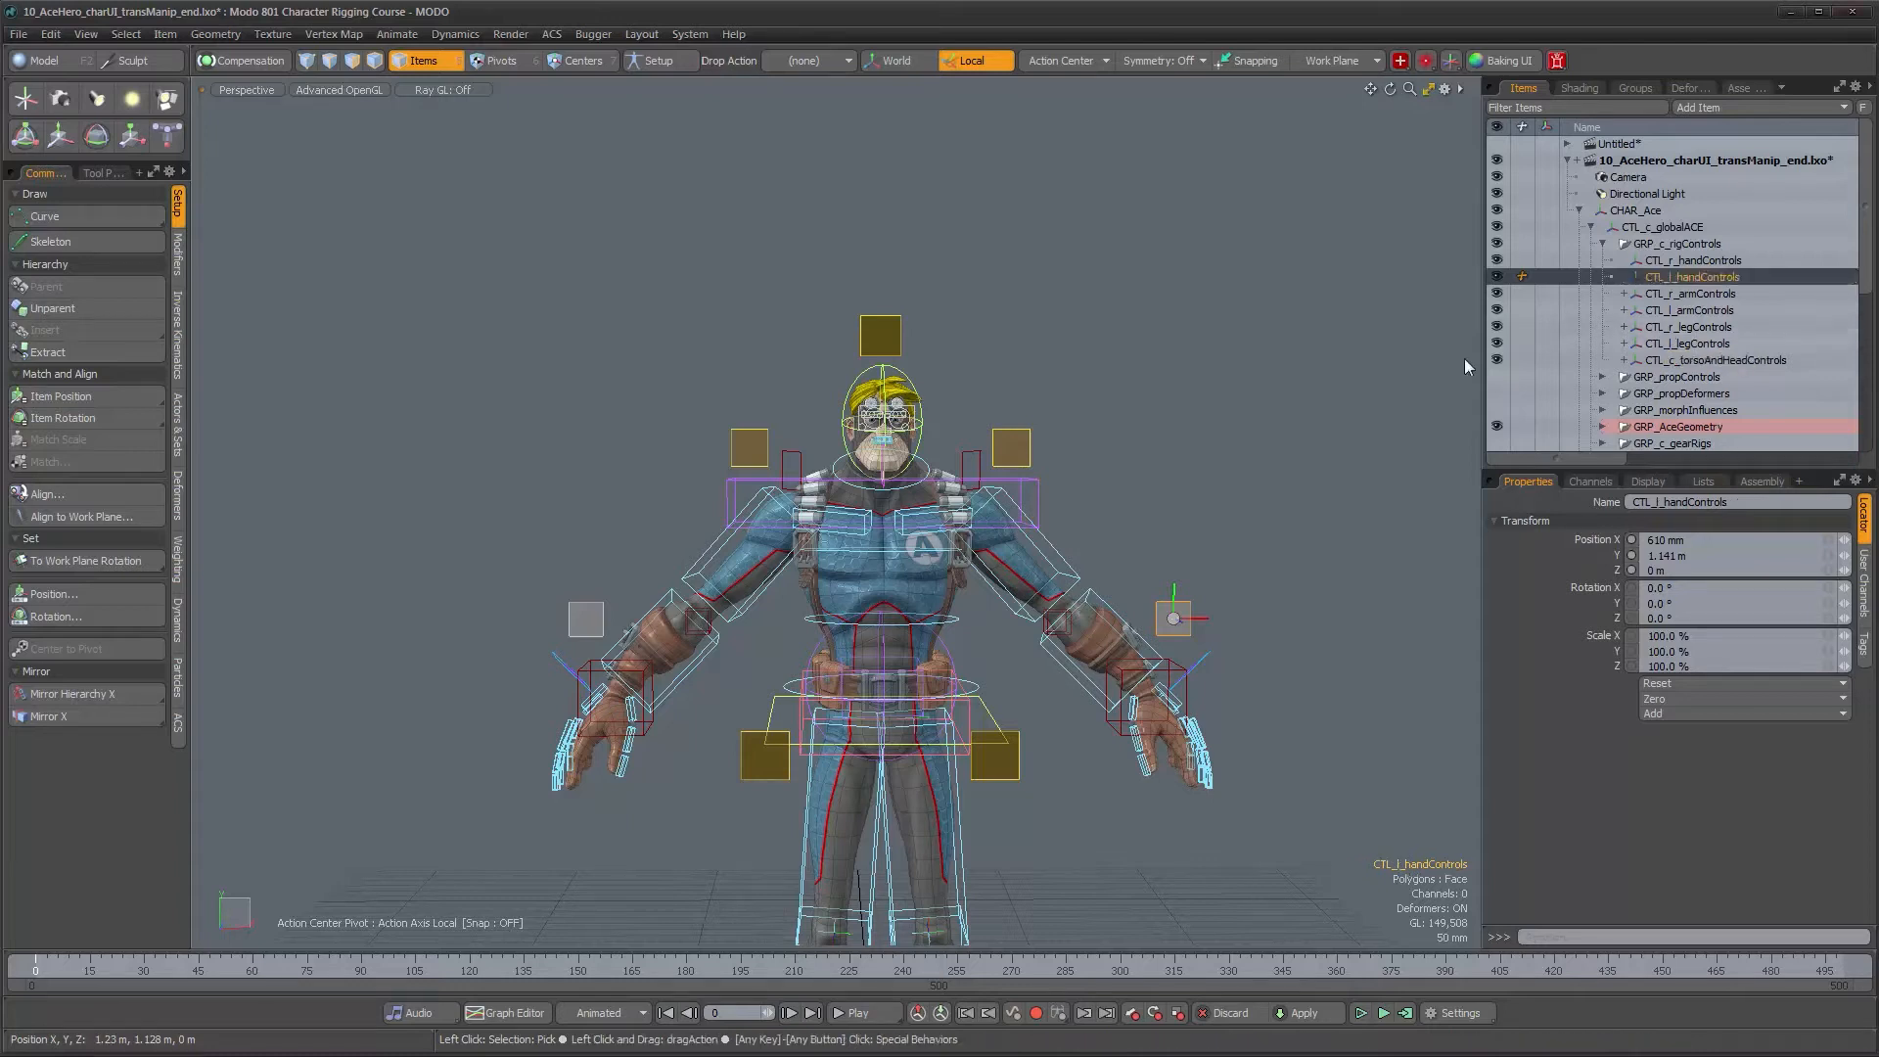
Add a Percentage user channel named Index Curl to CTL_r_handControls, with minimum and maximum values enabled
alt+shift+drag(760, 668, 878, 393)
scroll(590, 472, up, 4)
click(669, 463)
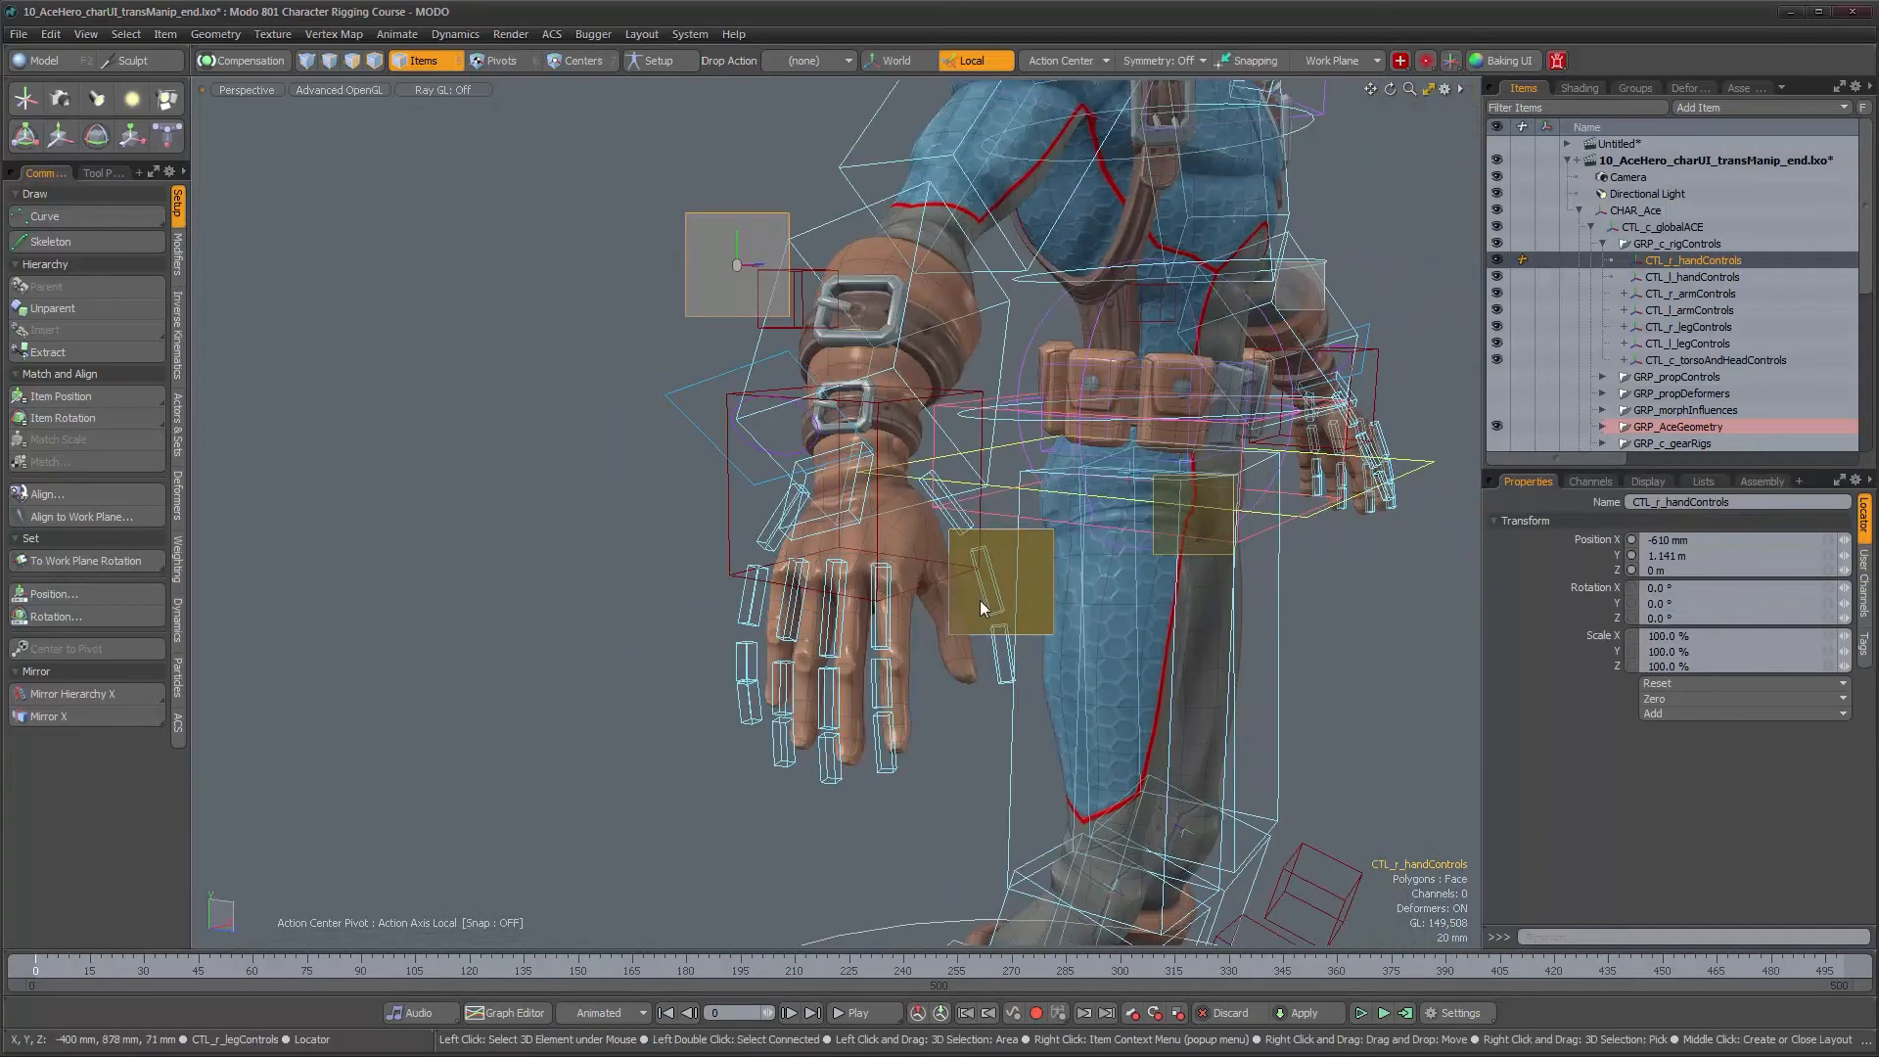
alt+drag(1008, 604, 914, 597)
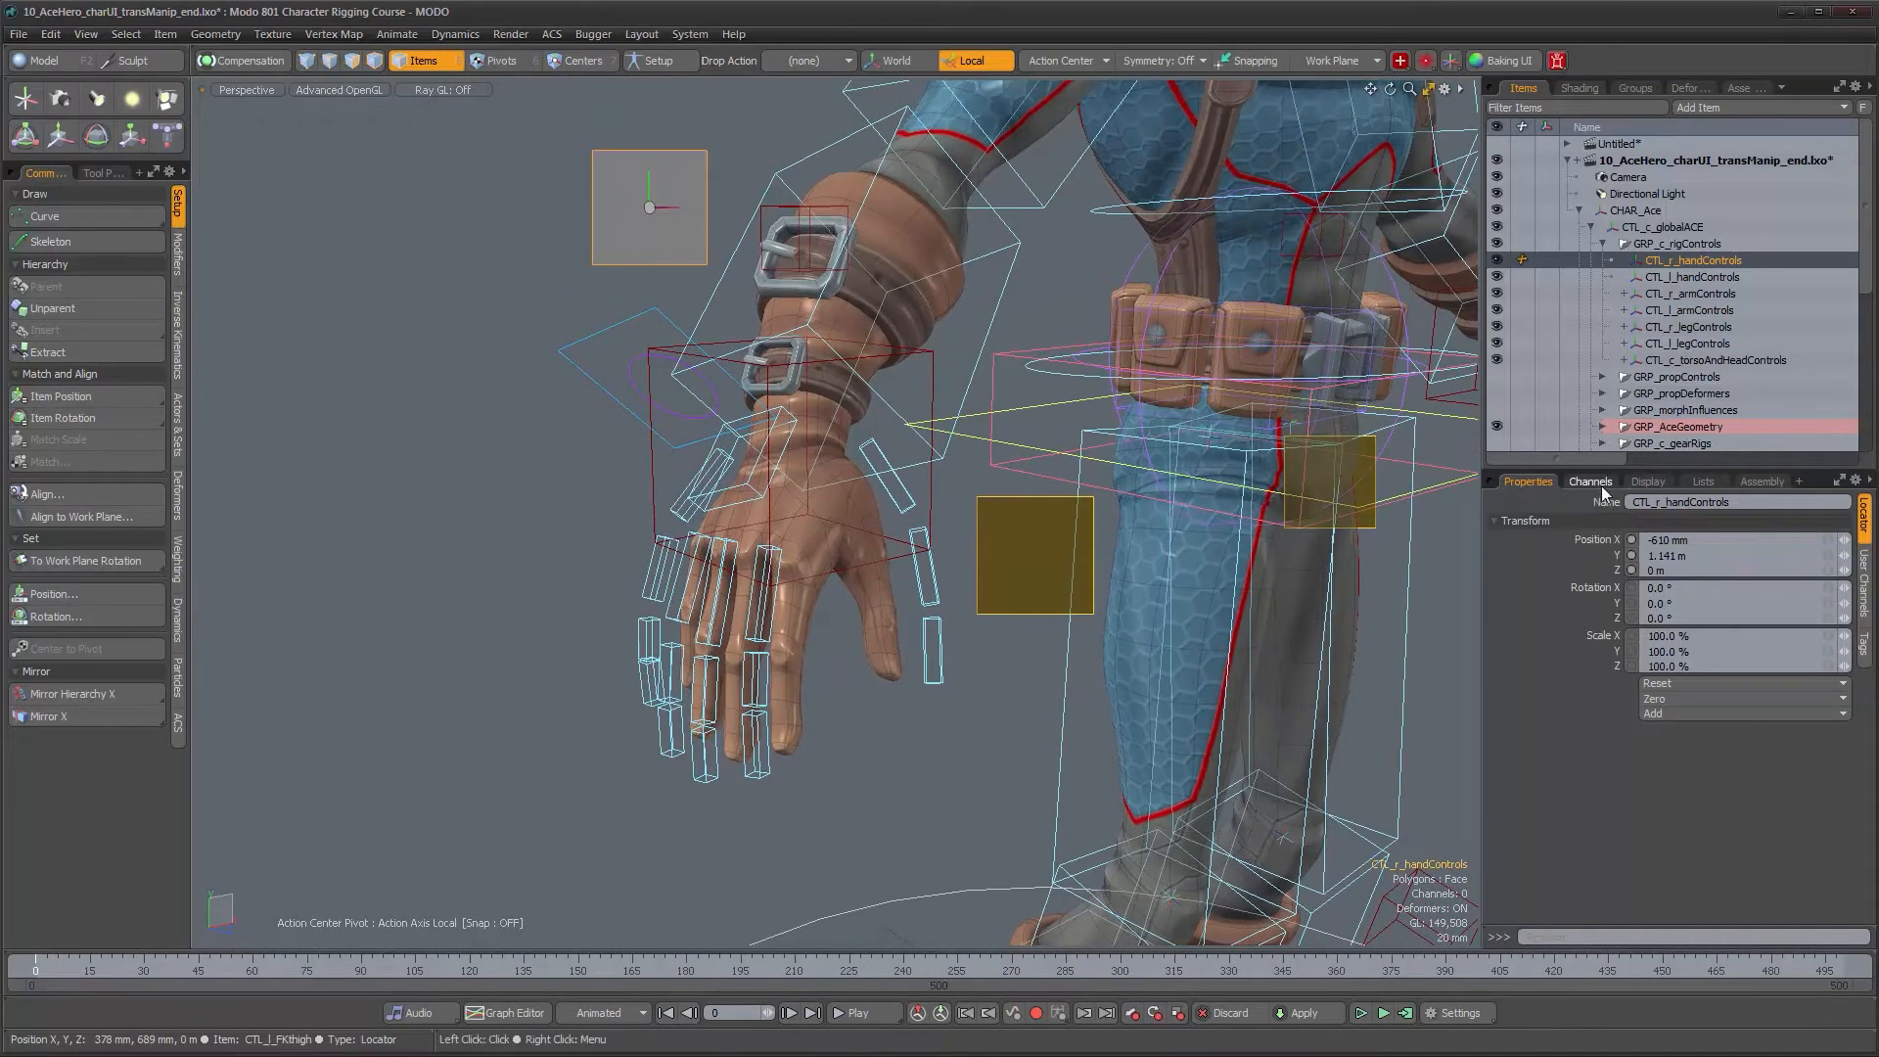
click(1865, 582)
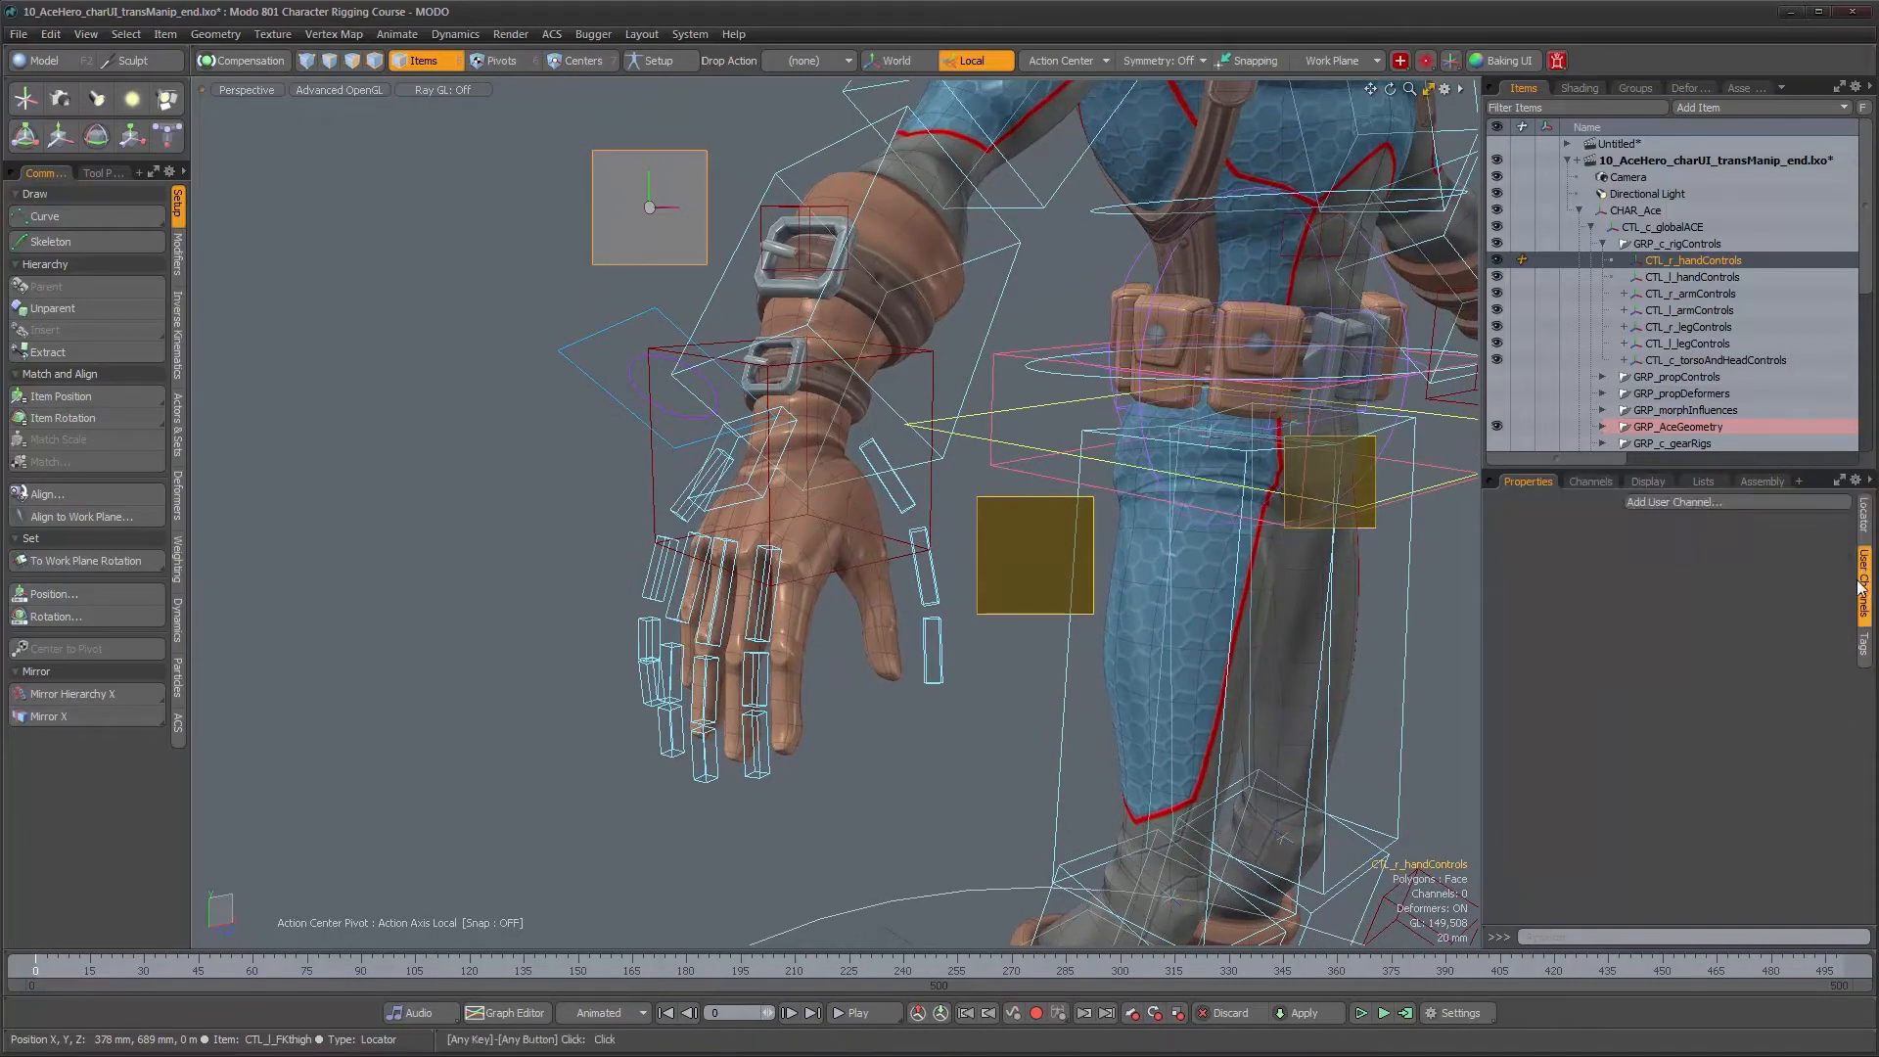
click(1685, 501)
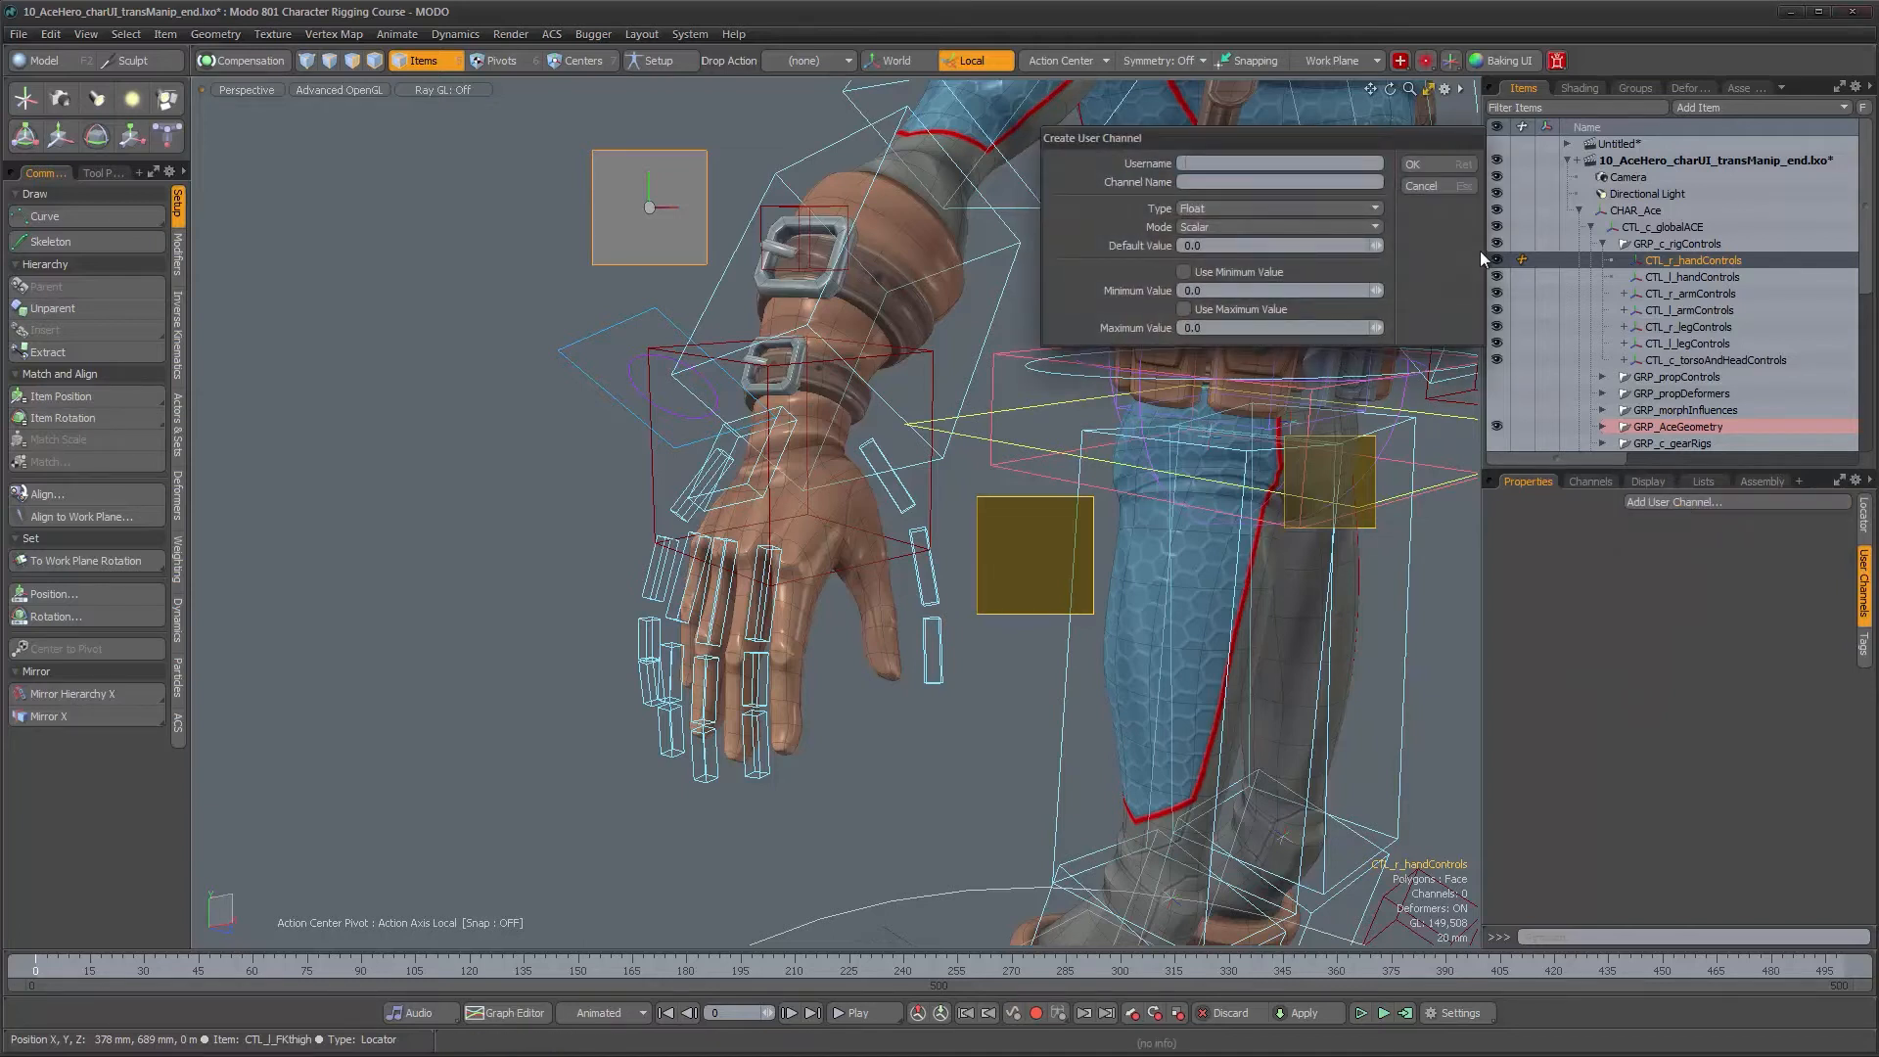
text(Index Curl)
key(Tab)
click(1265, 209)
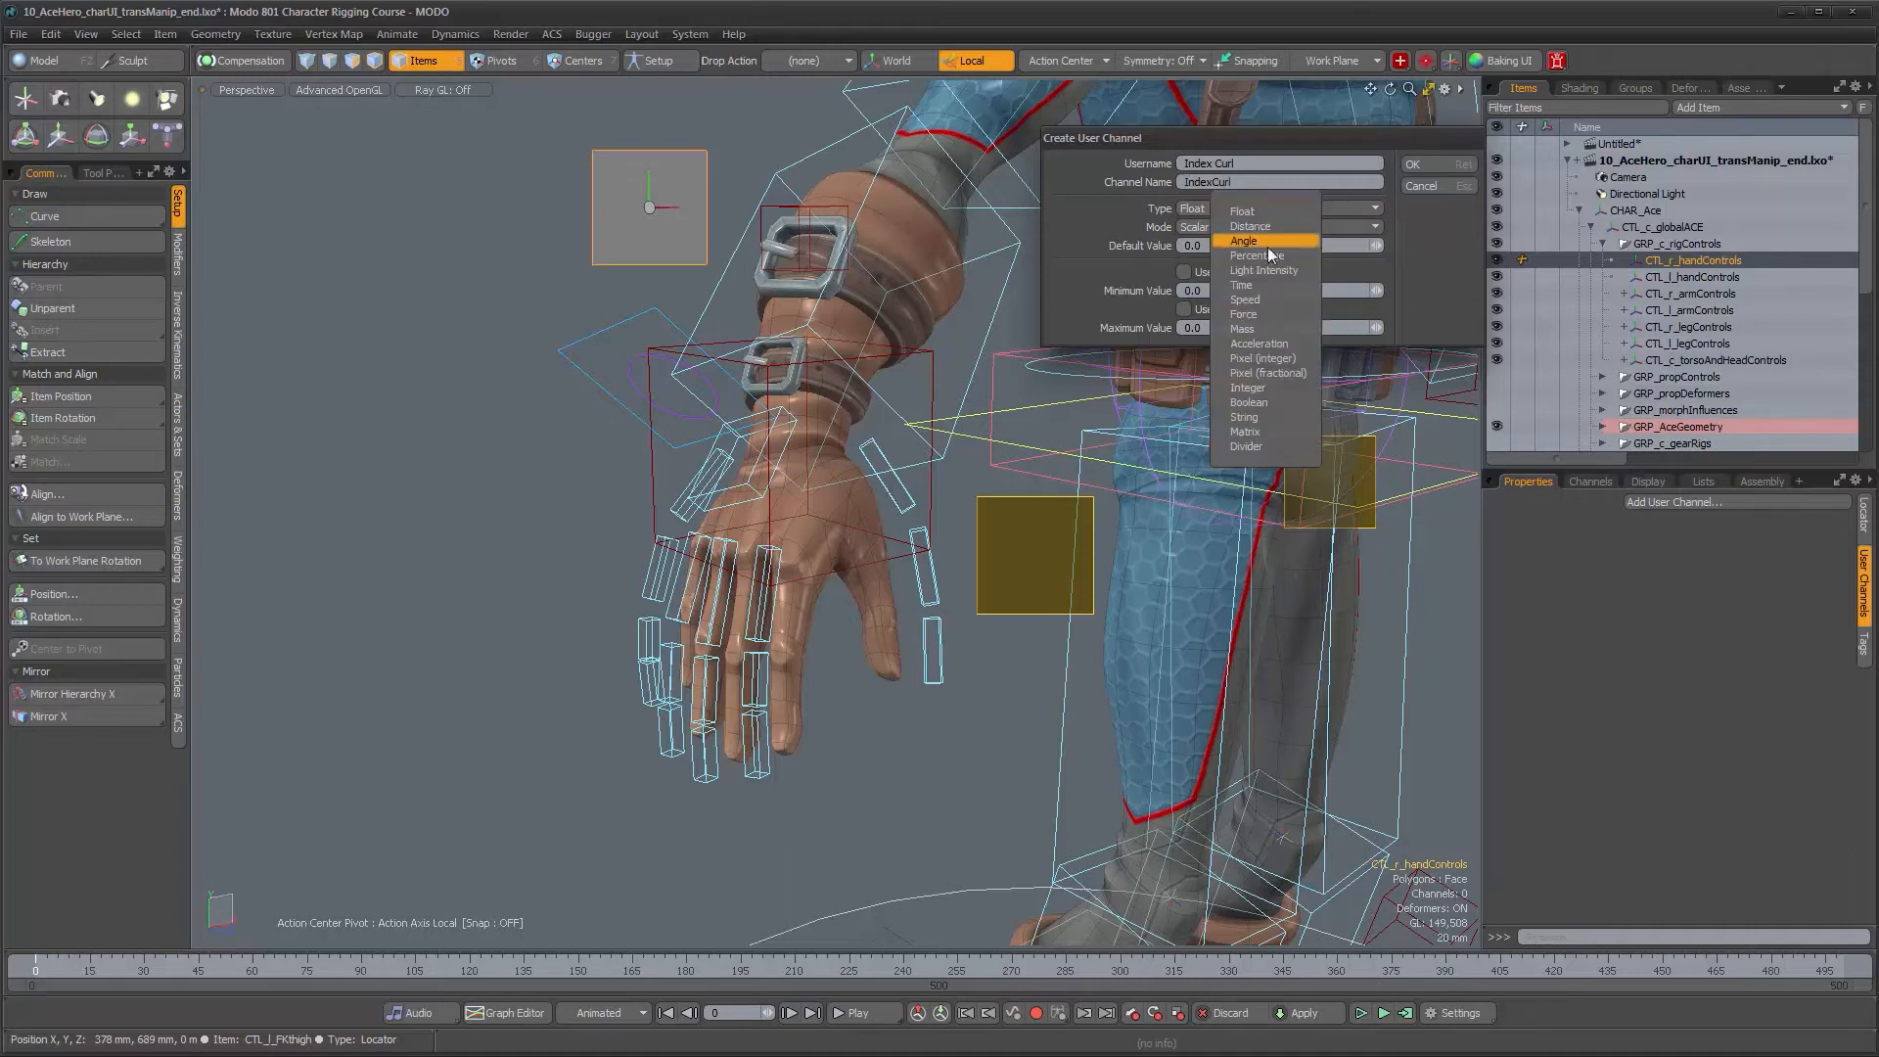
click(1269, 255)
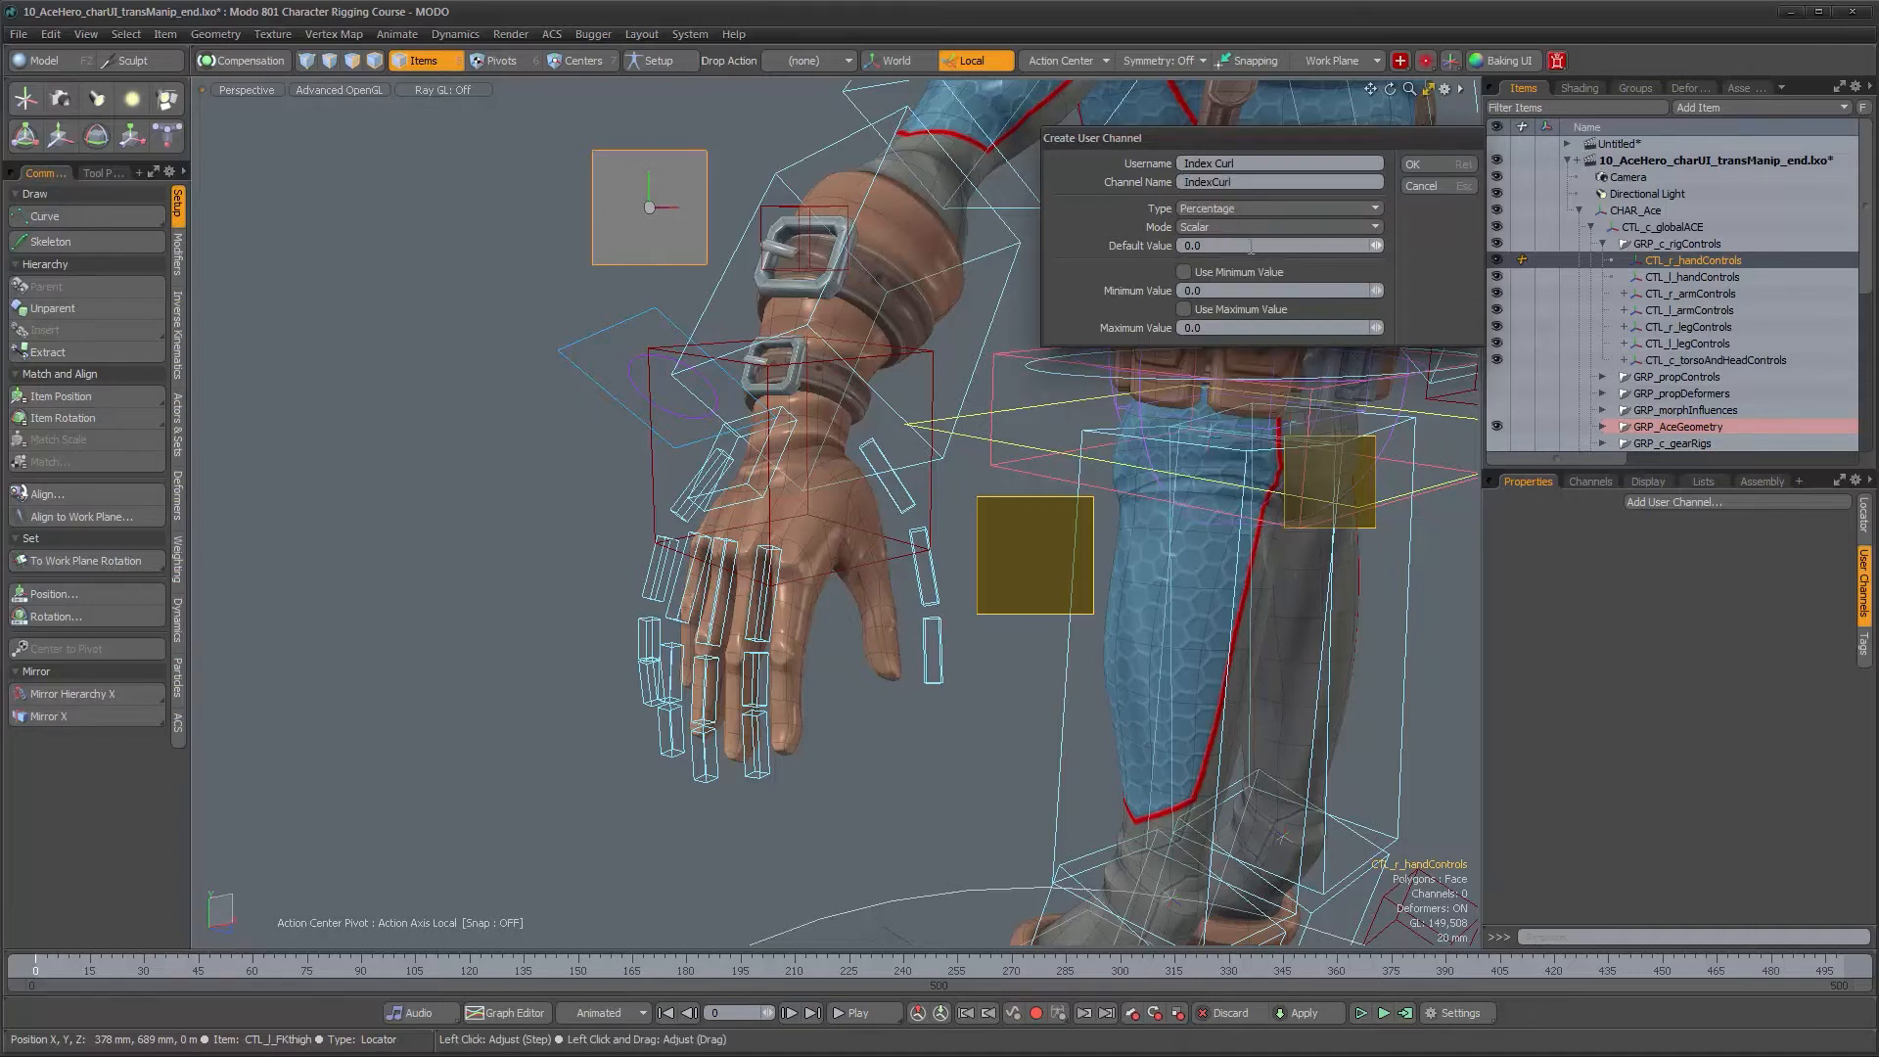
click(1184, 272)
click(1185, 310)
key(Return)
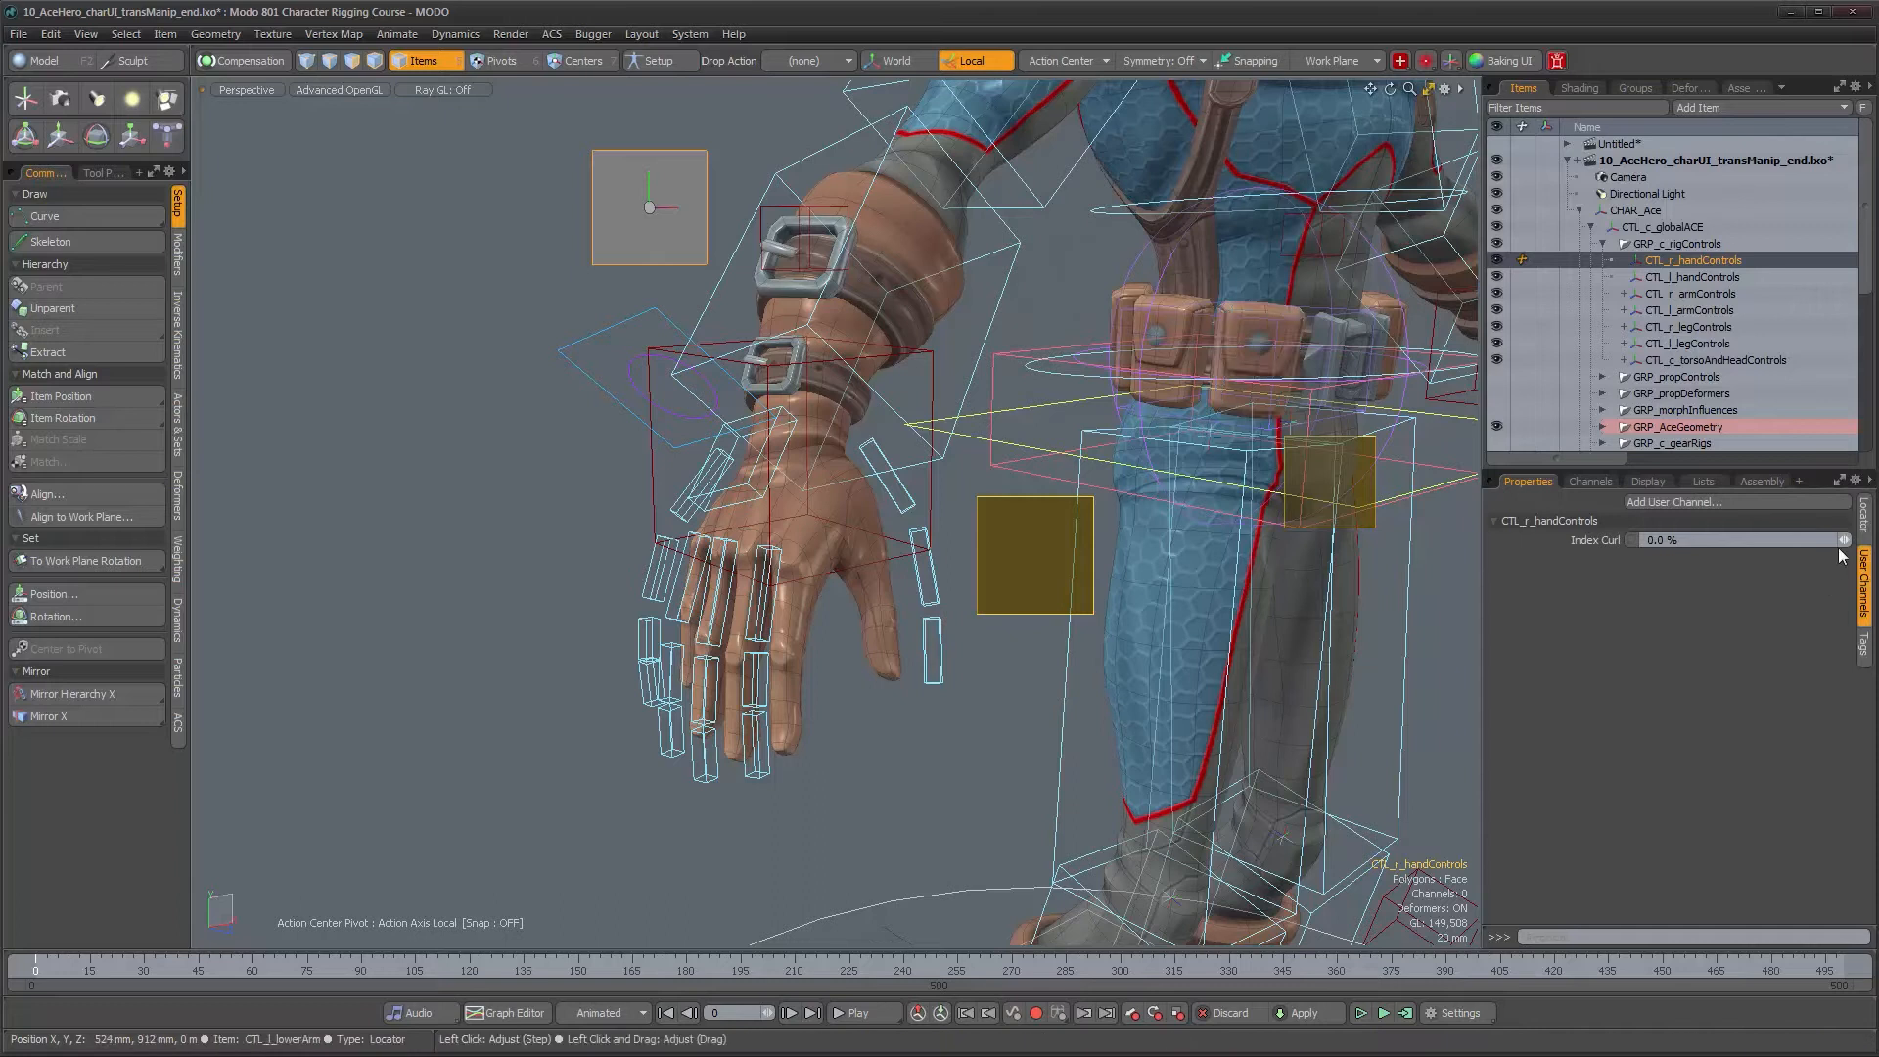
Edit the Index Curl user channel and set its maximum value to 1.0
drag(1844, 540, 1838, 540)
click(1575, 538)
right_click(1575, 538)
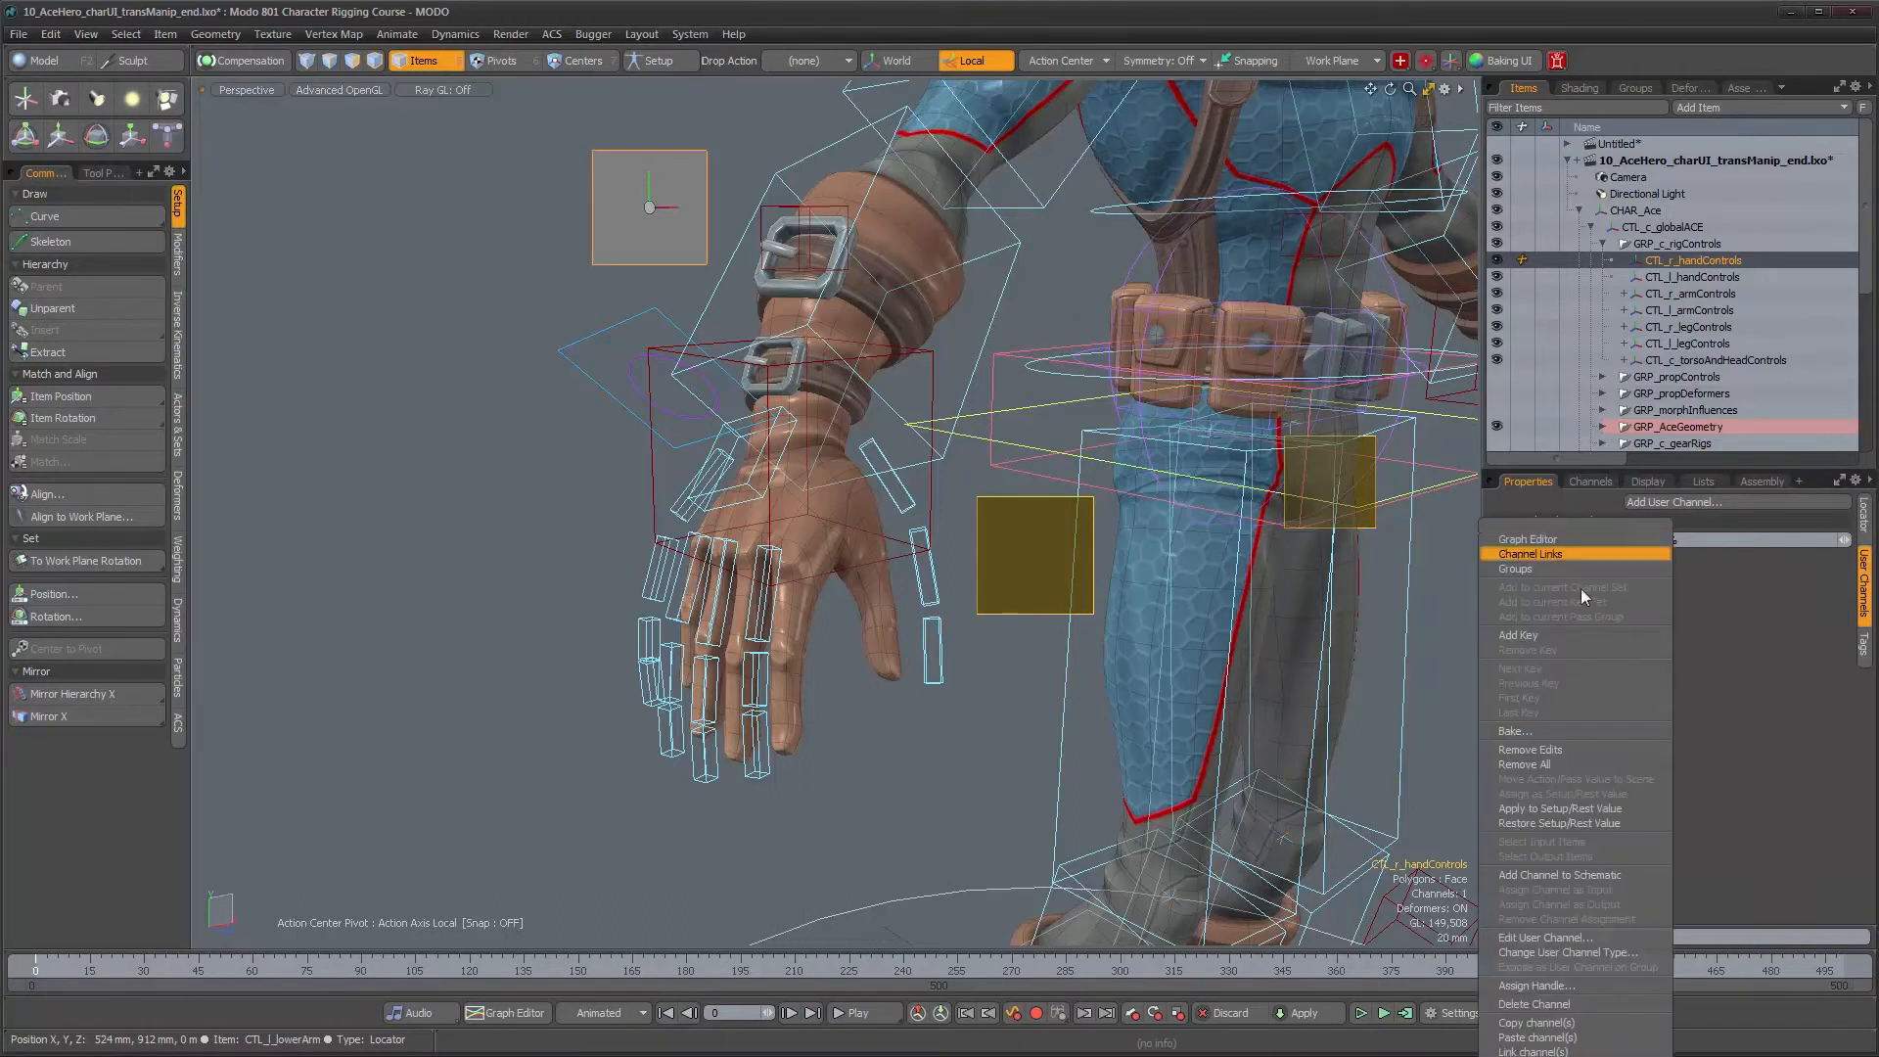
click(1548, 937)
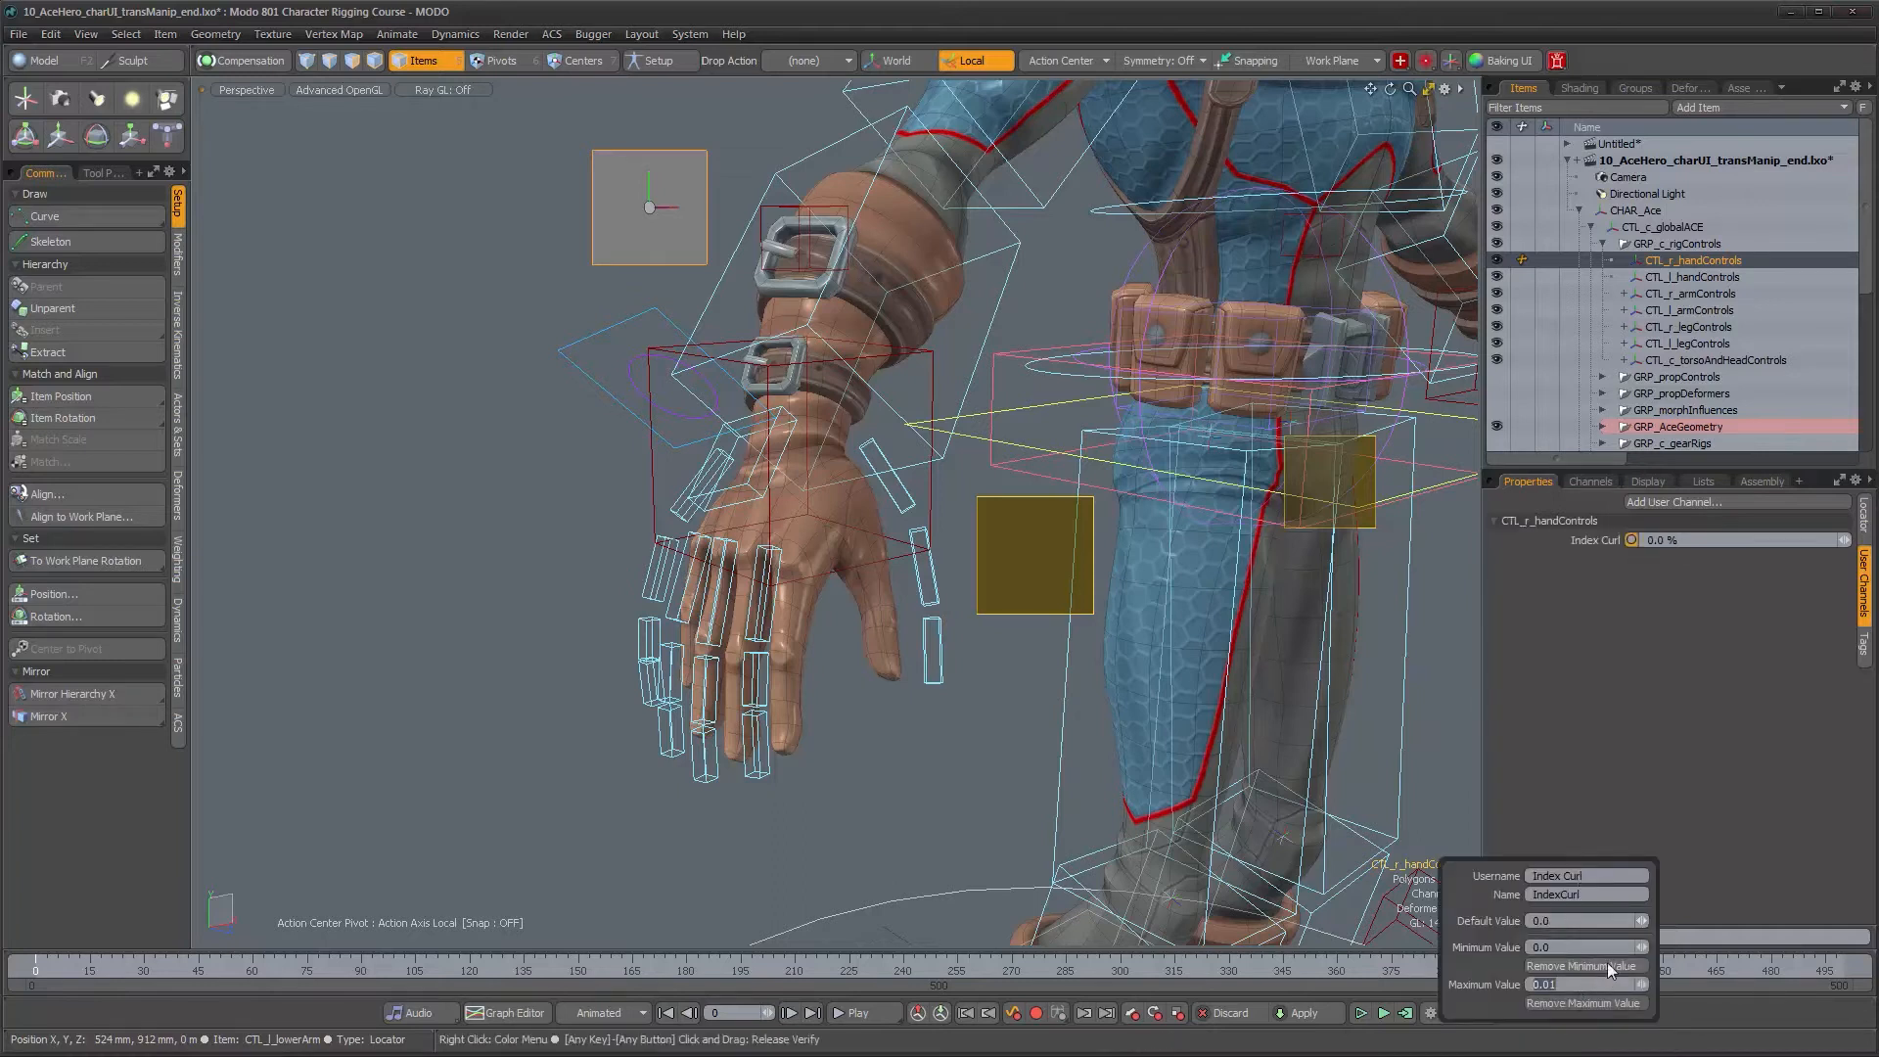
text(1)
key(Return)
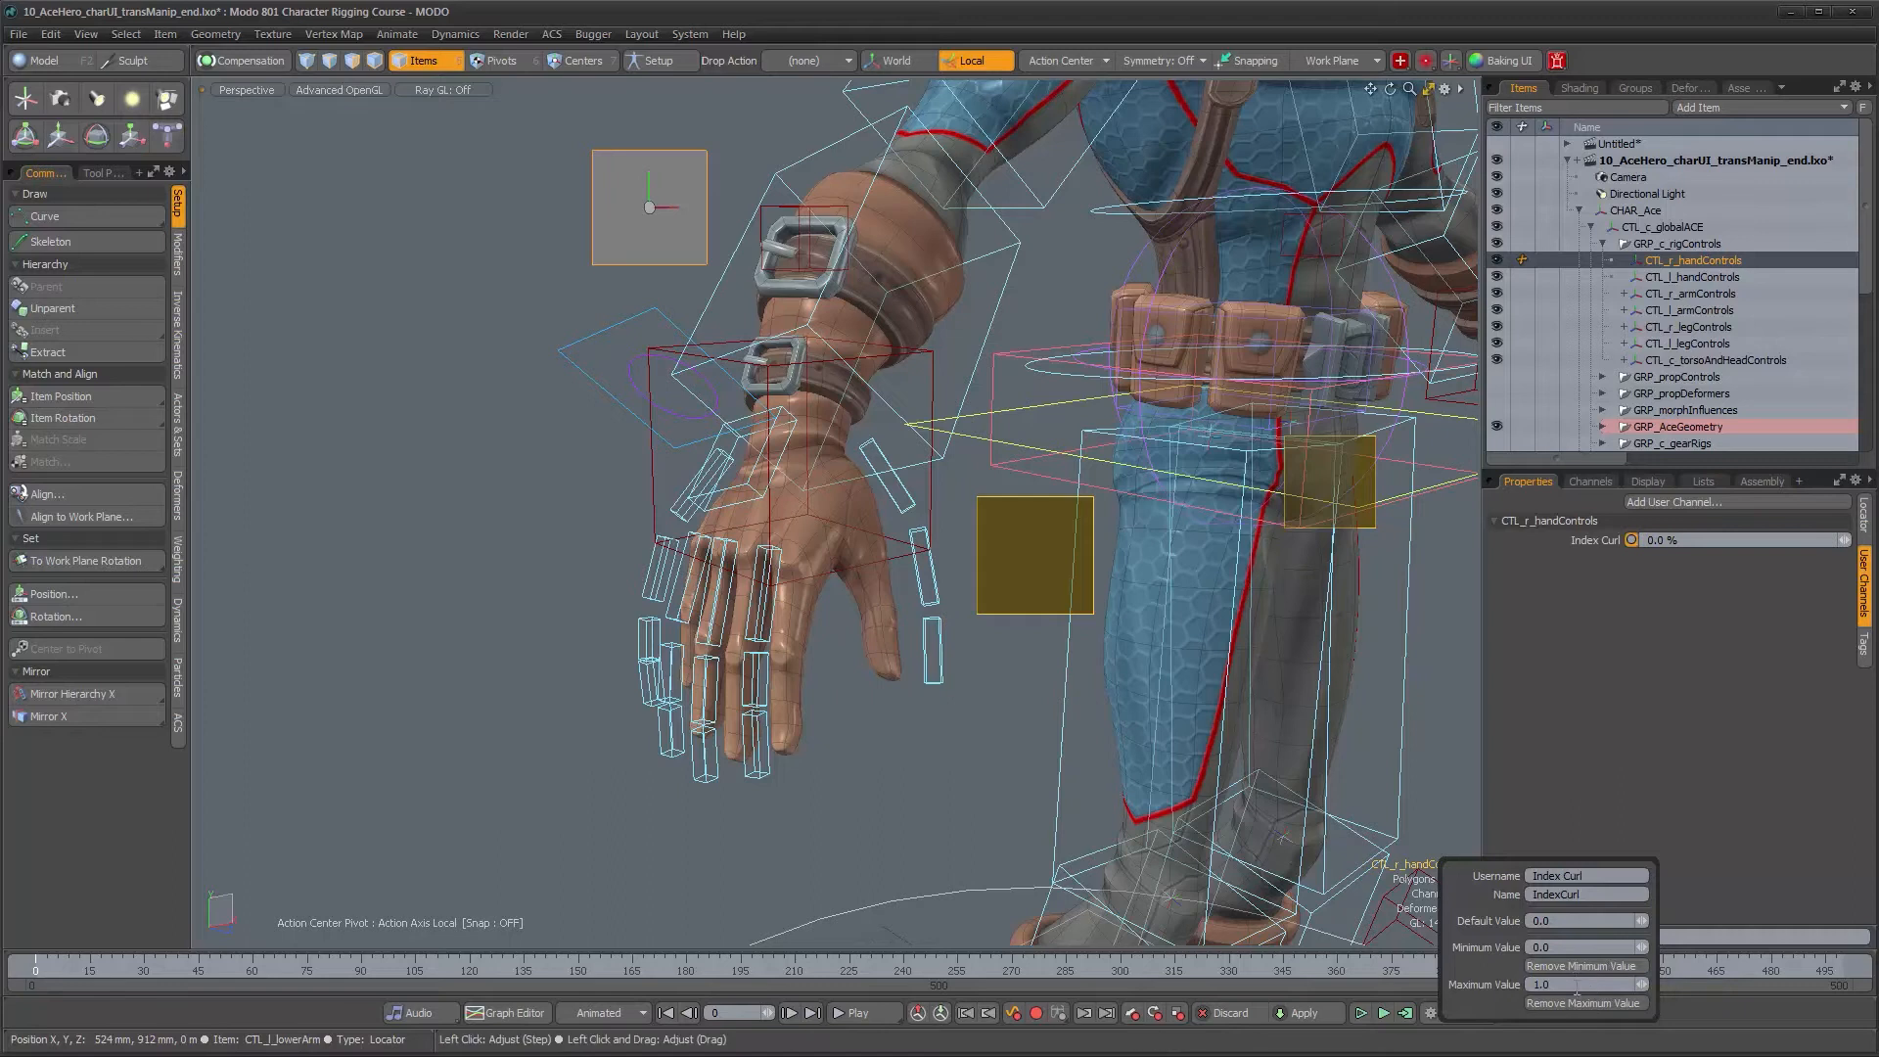
Test the Index Curl range by raising it to 100% and returning it to 0%
click(1844, 541)
drag(1844, 540, 1874, 540)
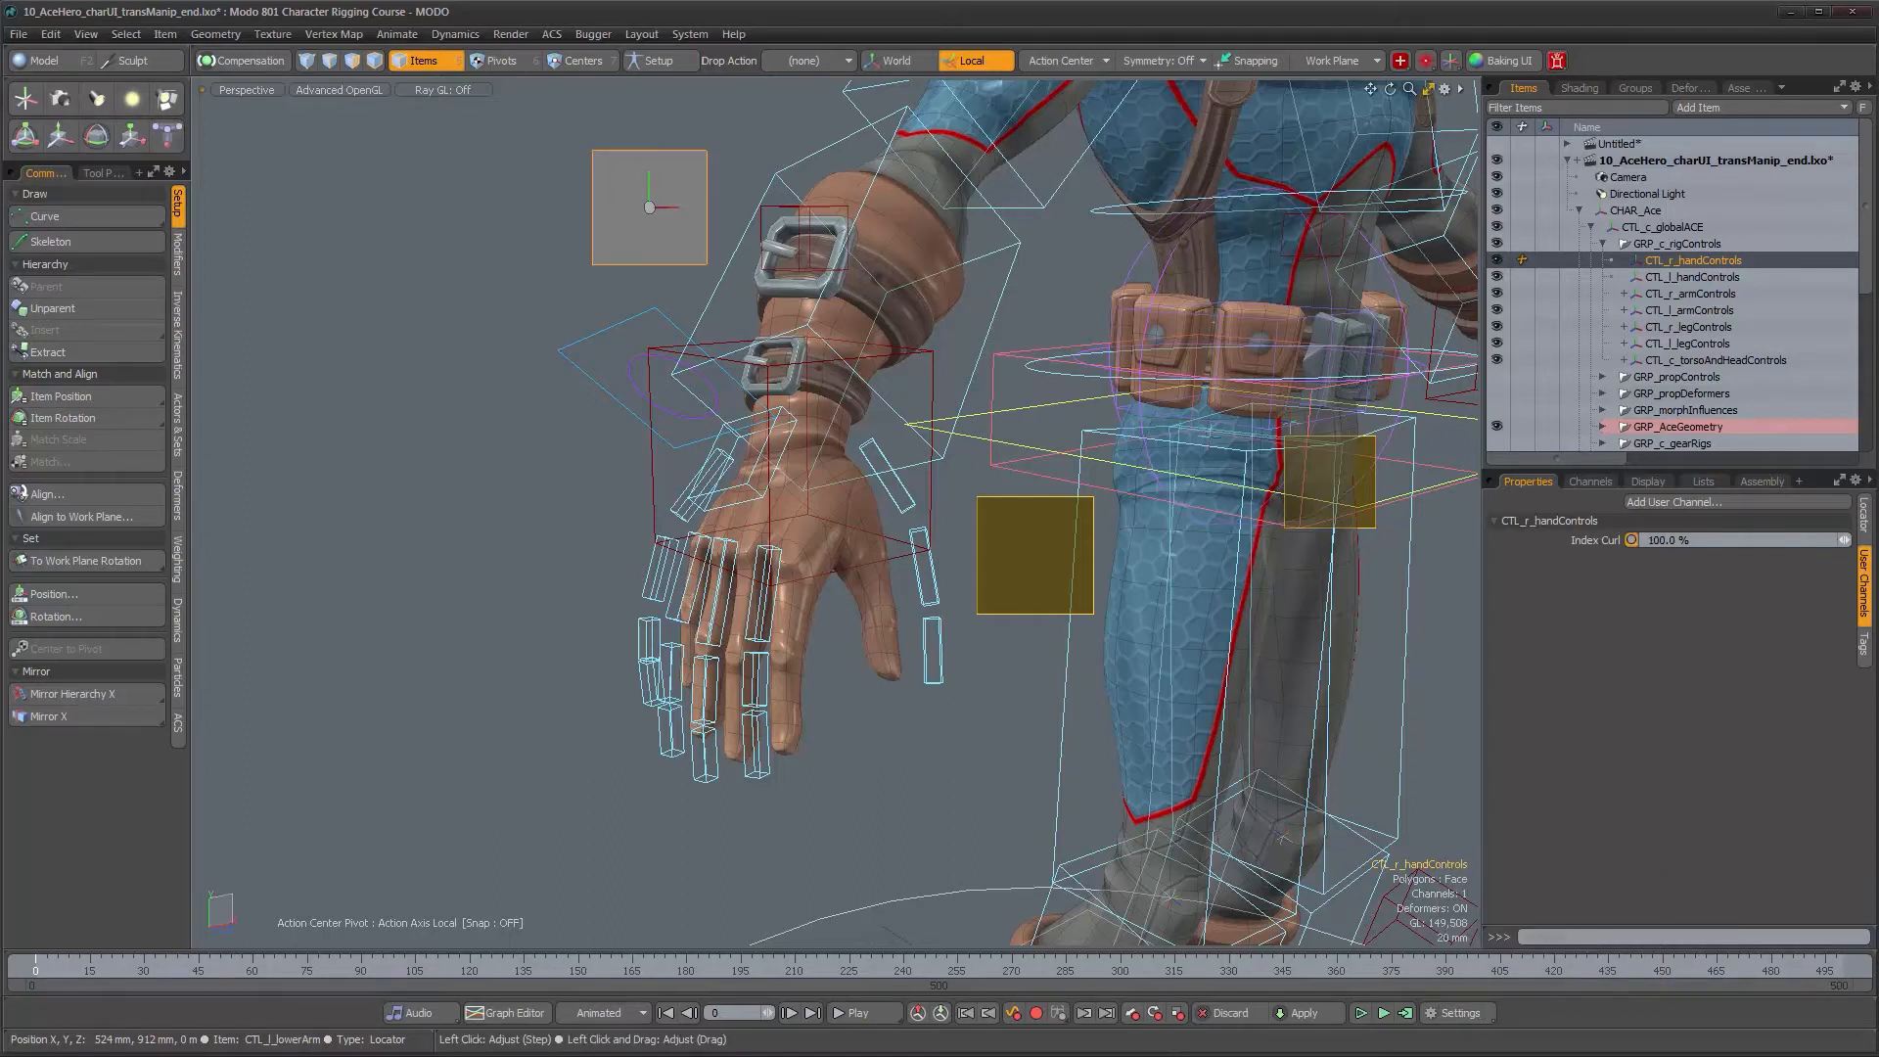
drag(1844, 541, 1811, 540)
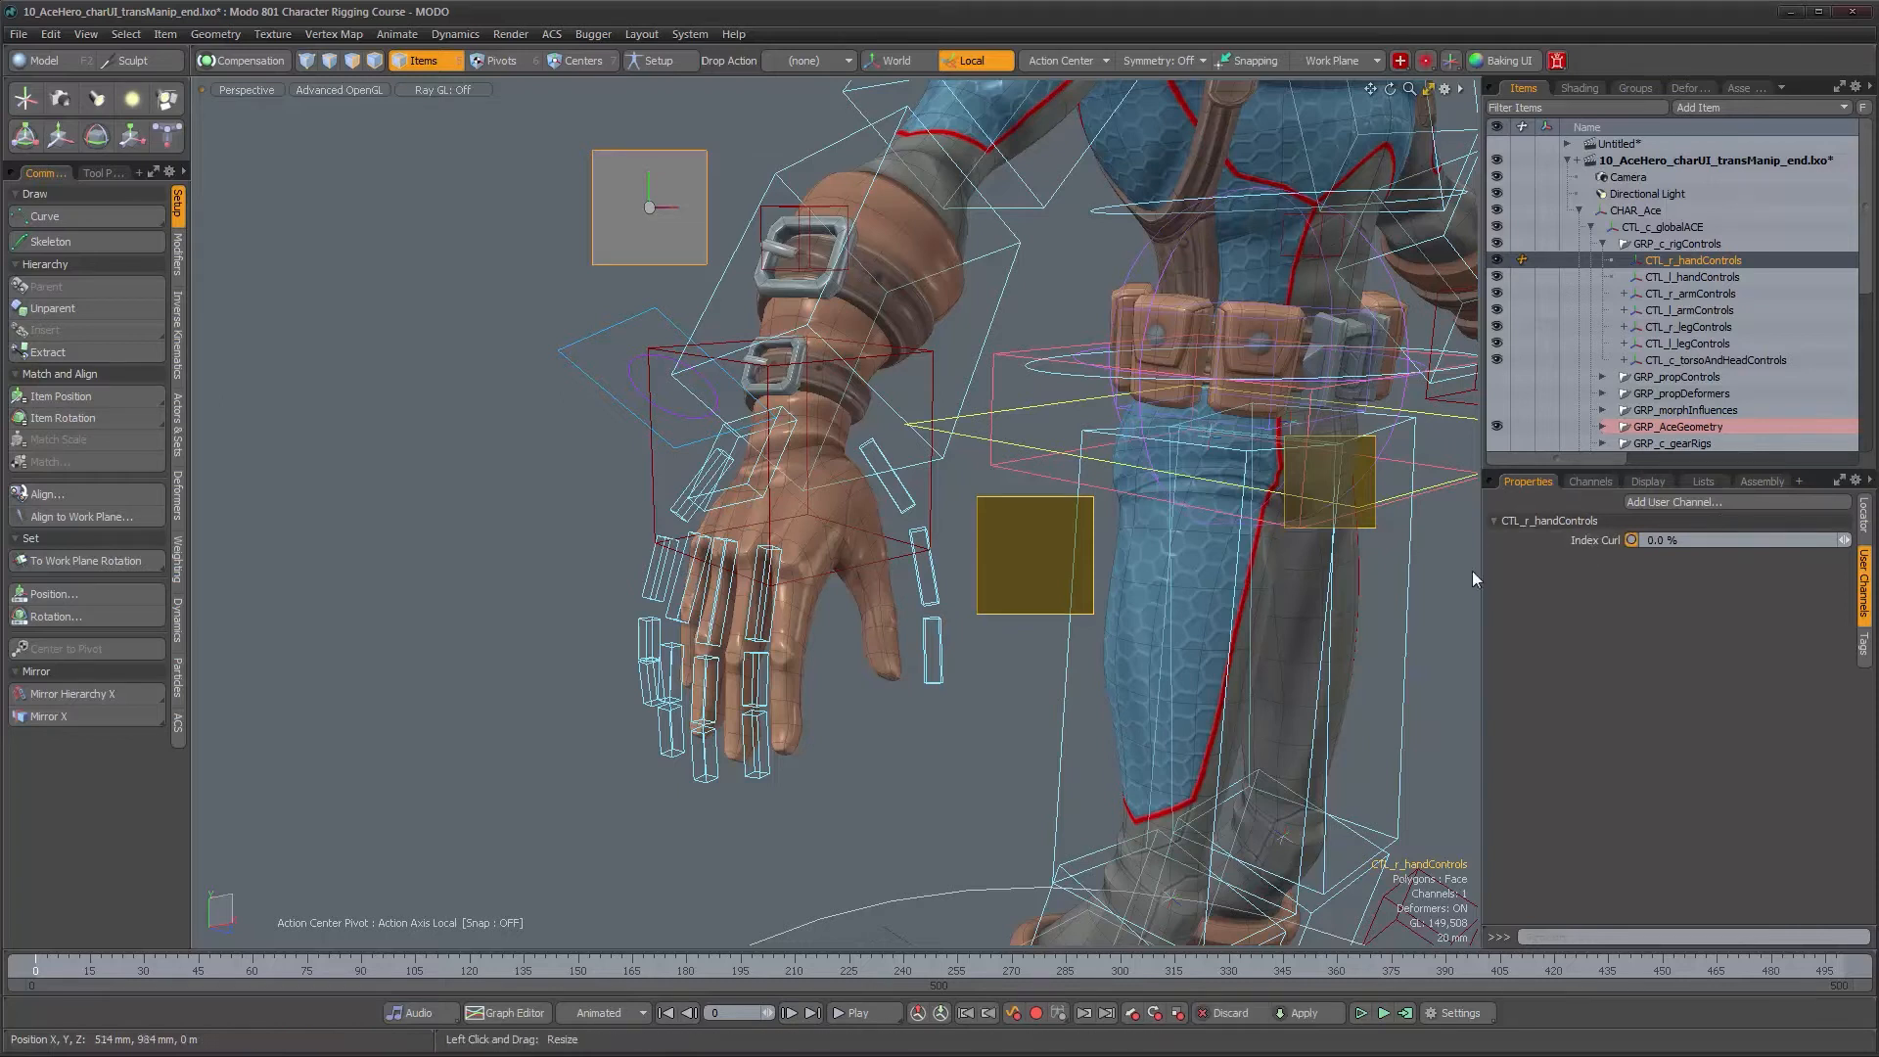
Add a Percentage user channel named Middle Curld to the right hand control, with minimum 0.0 and maximum 100
click(1719, 507)
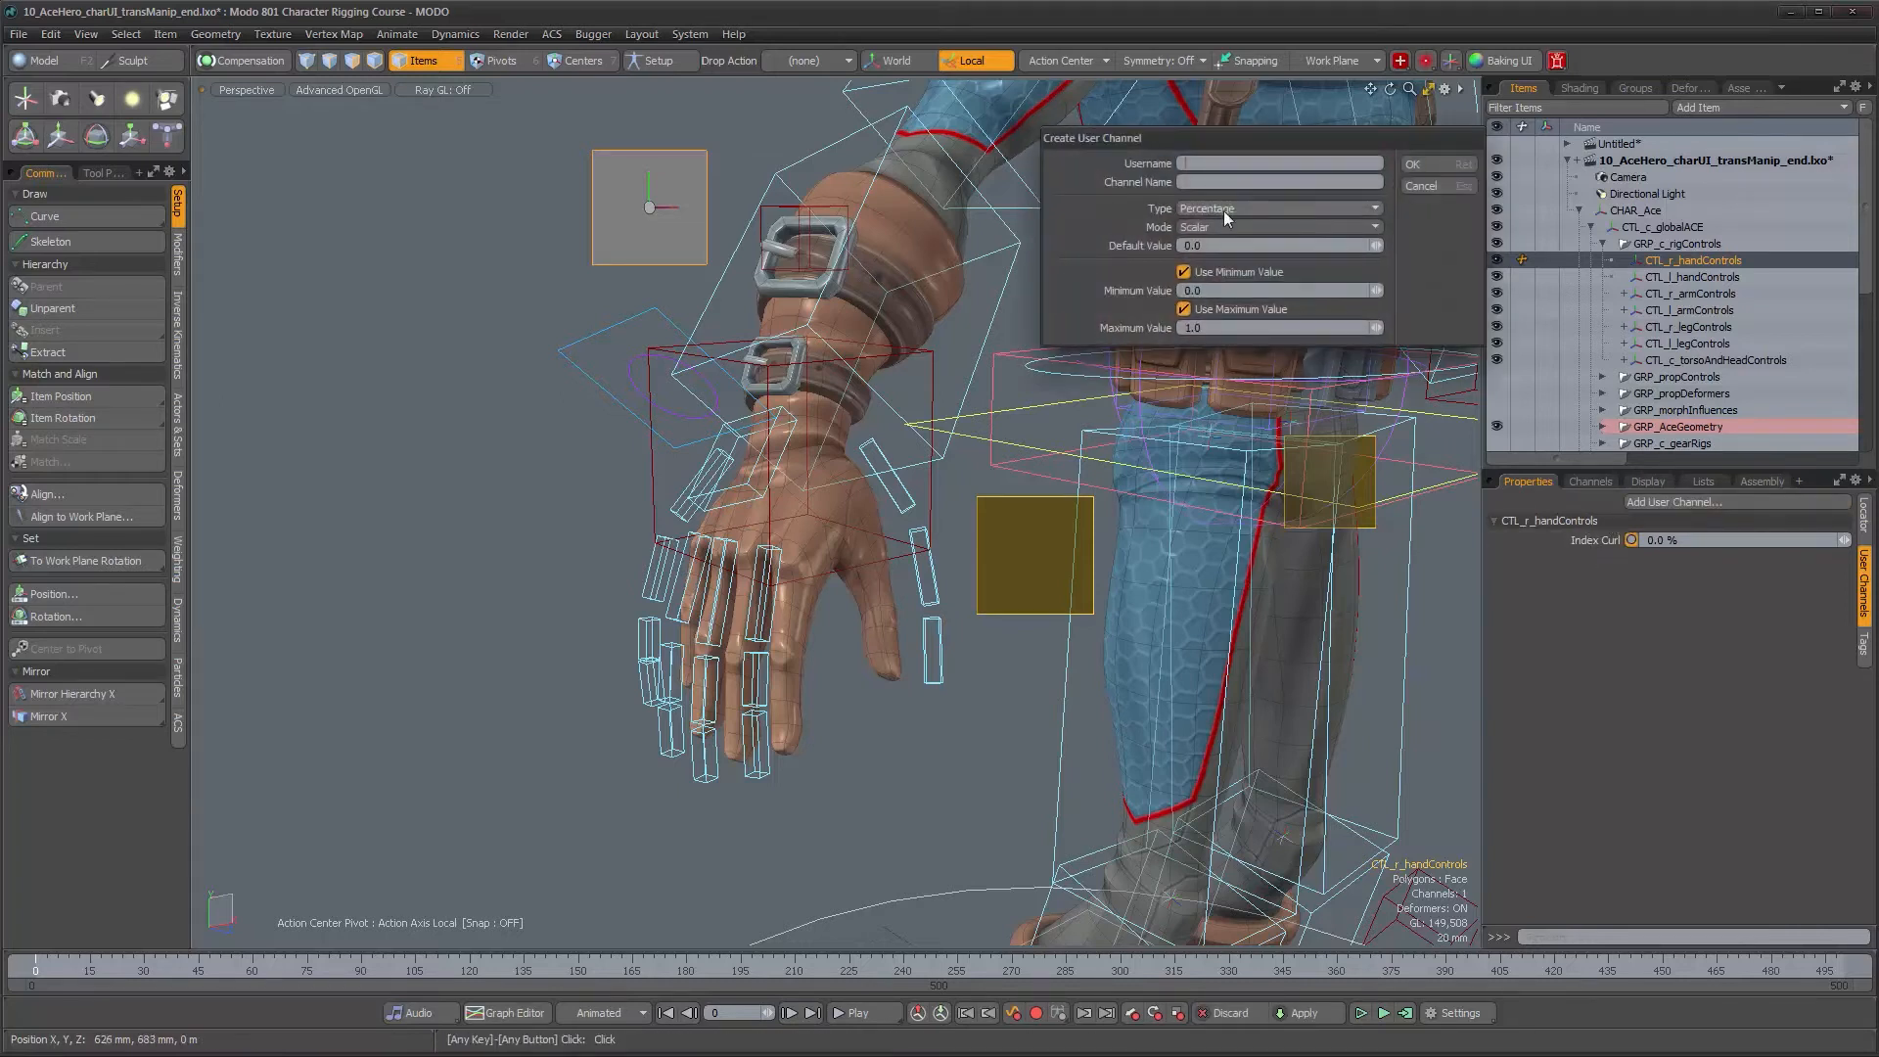
text(Middle Curls)
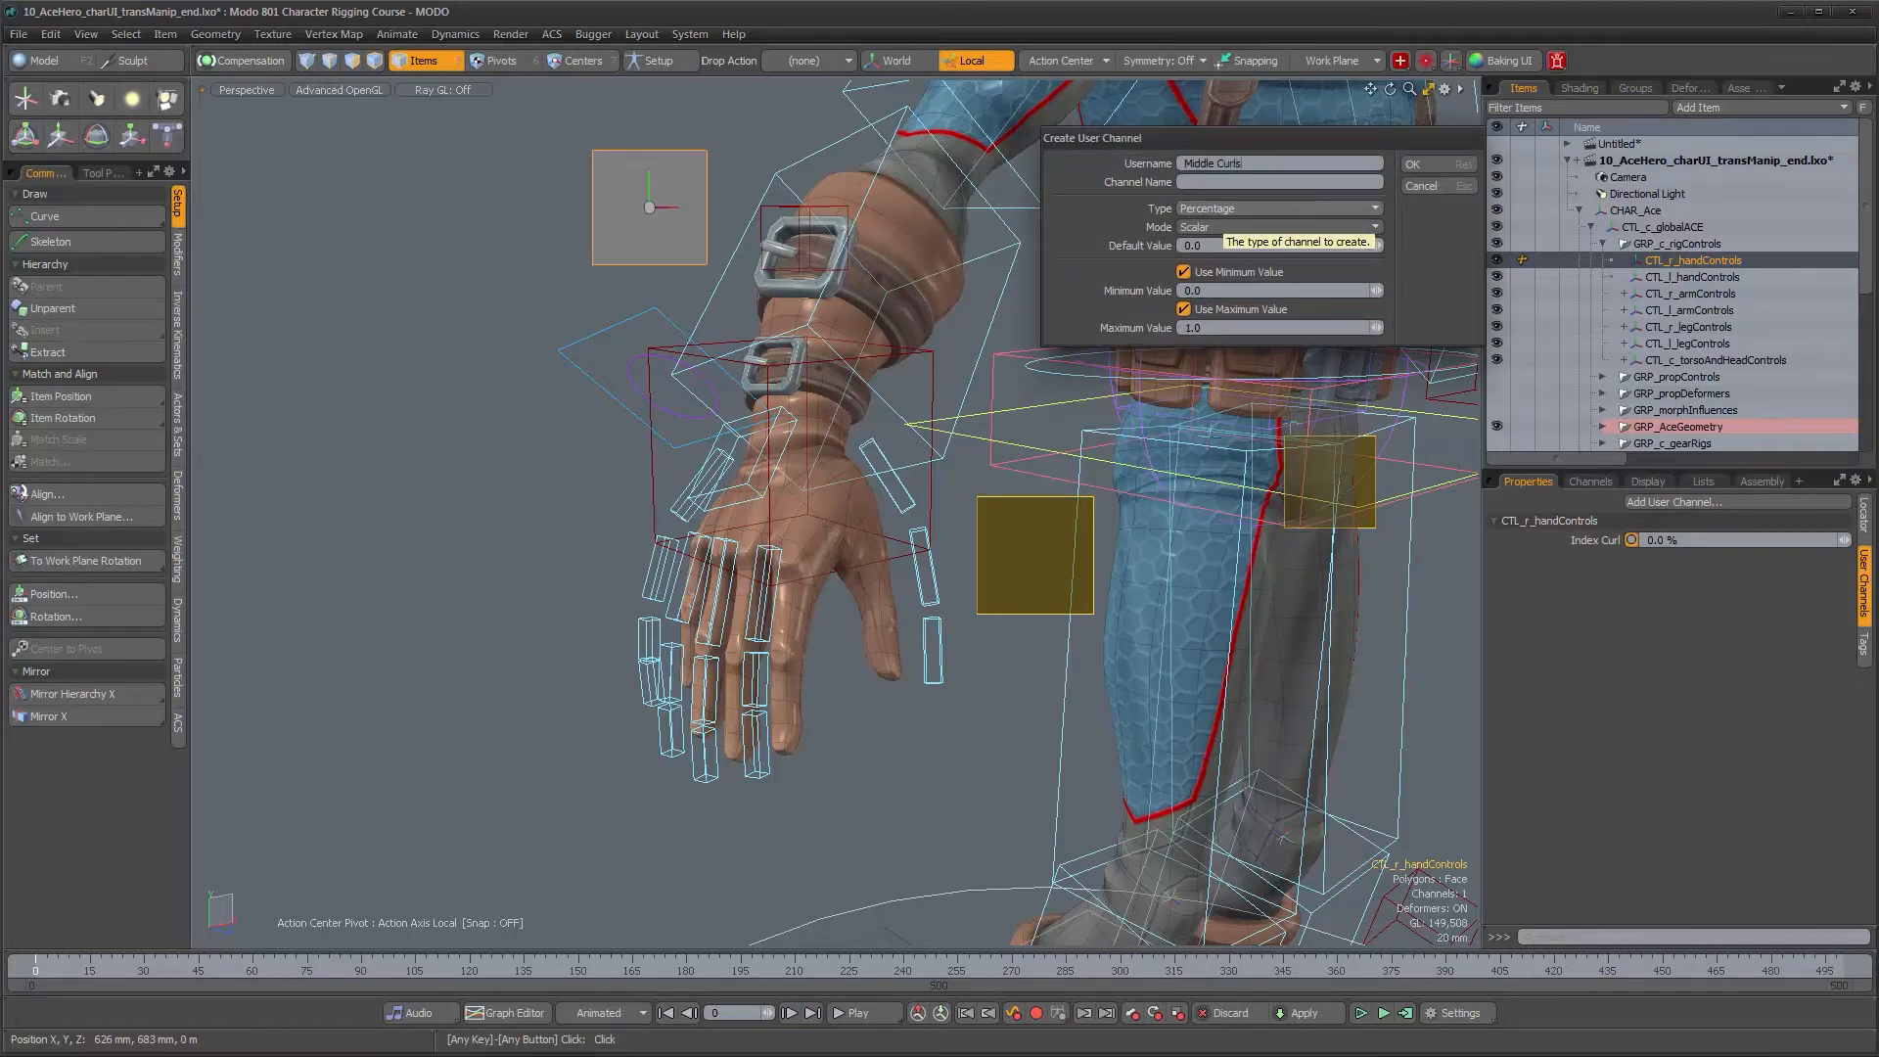
key(BackSpace)
text(d)
key(Tab)
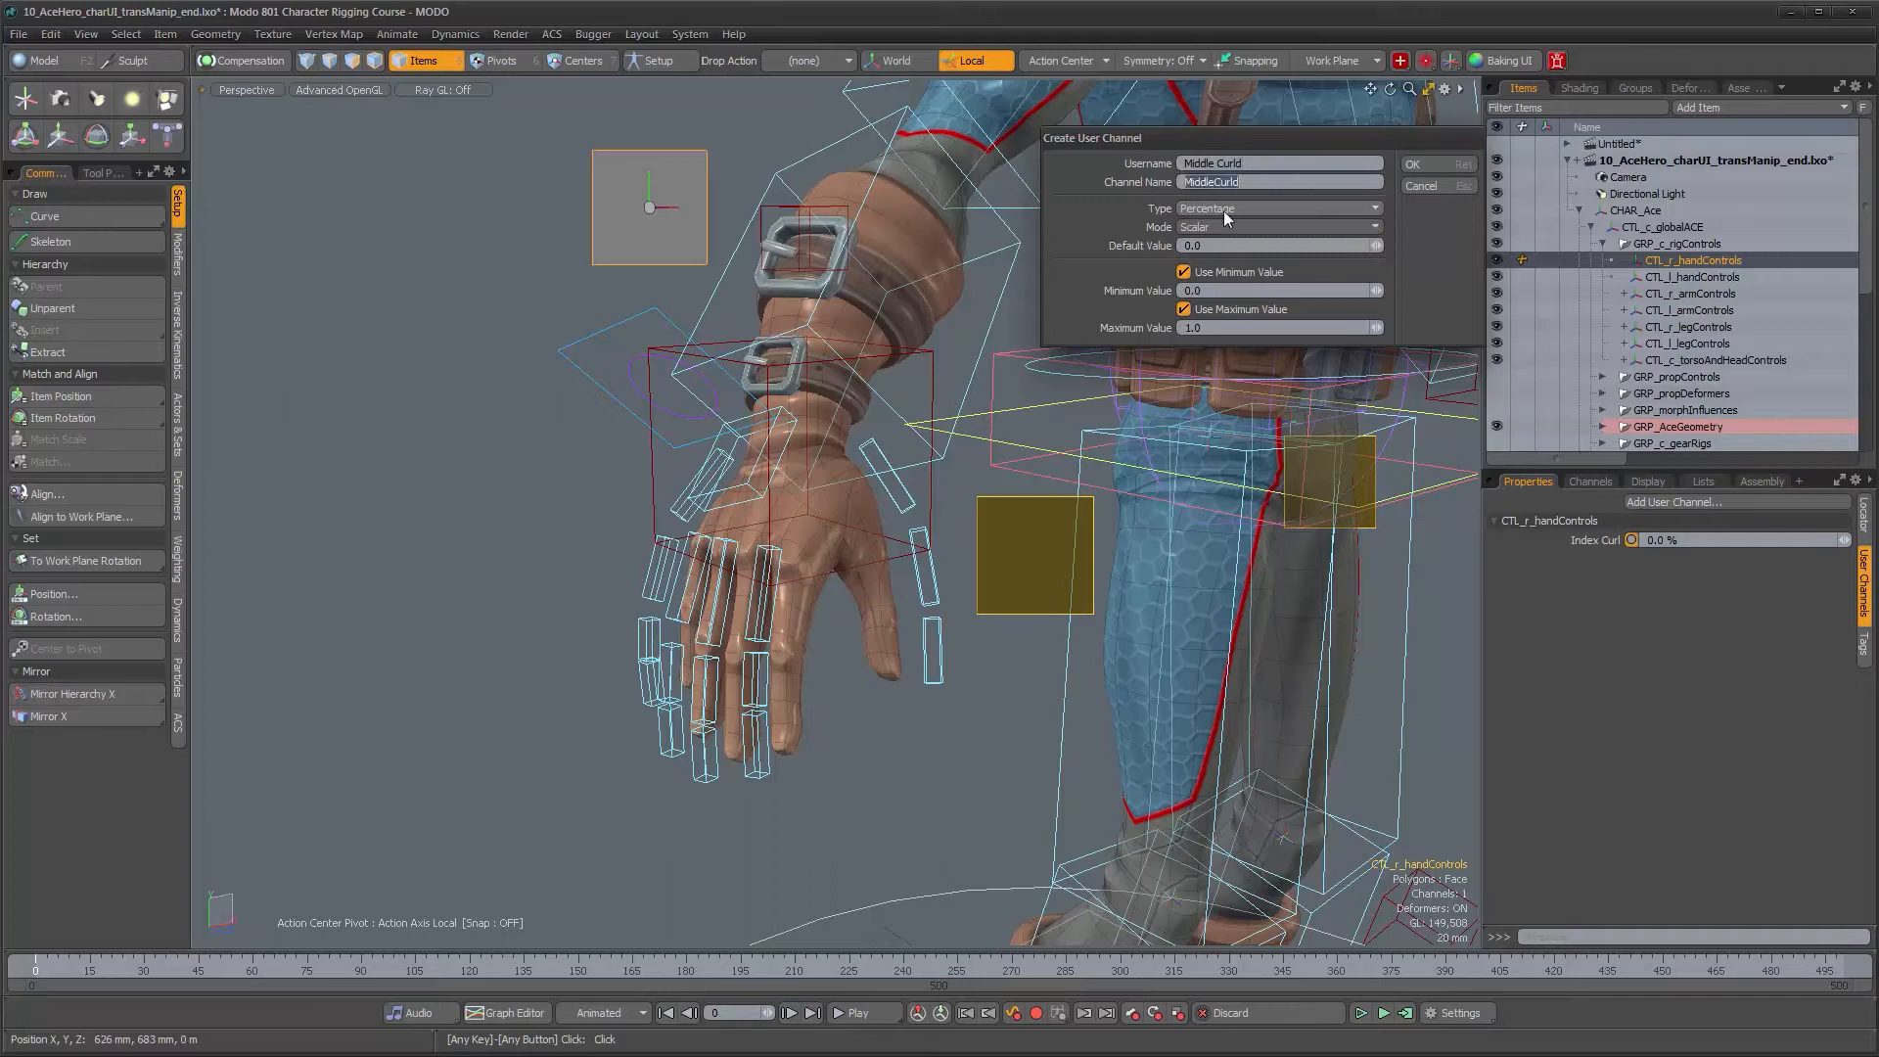
double_click(1201, 324)
text(100)
key(Return)
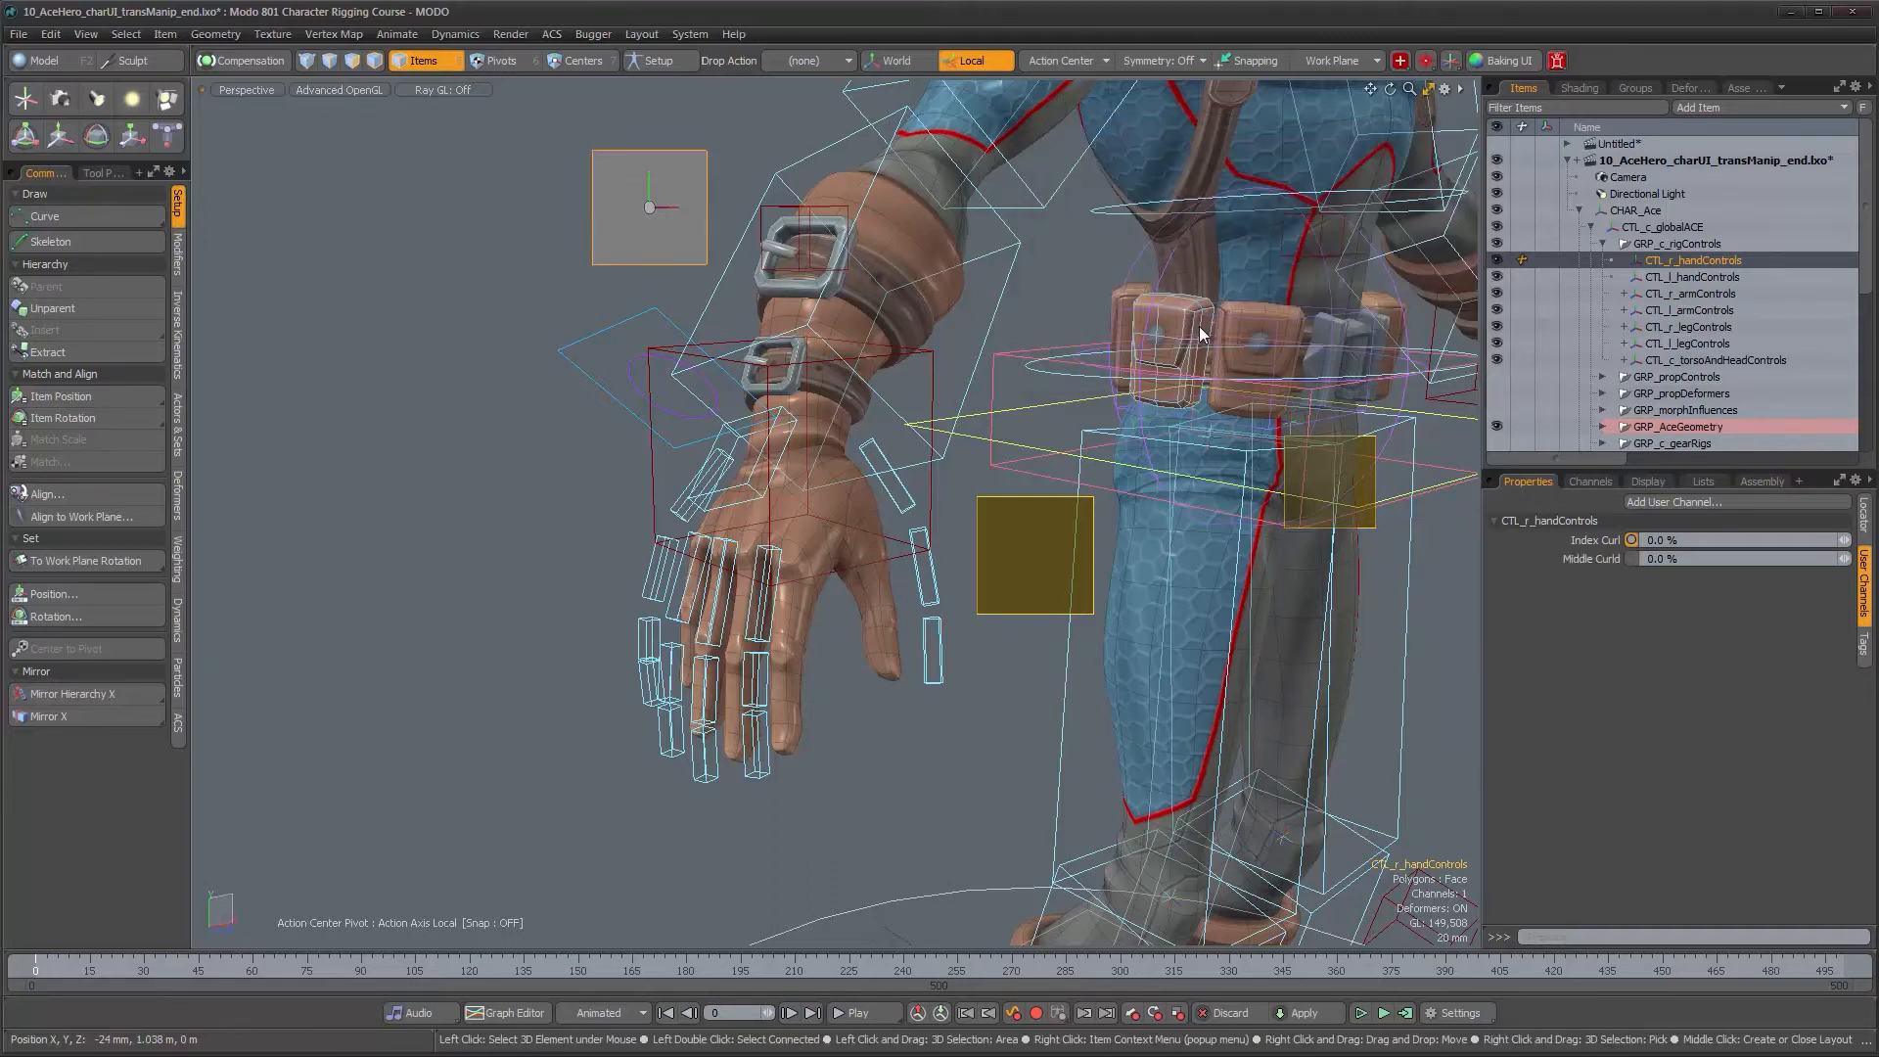
Add Ring Curl and Pinky Curl user channels to the right hand control, keeping the same Percentage type and limits
click(1681, 508)
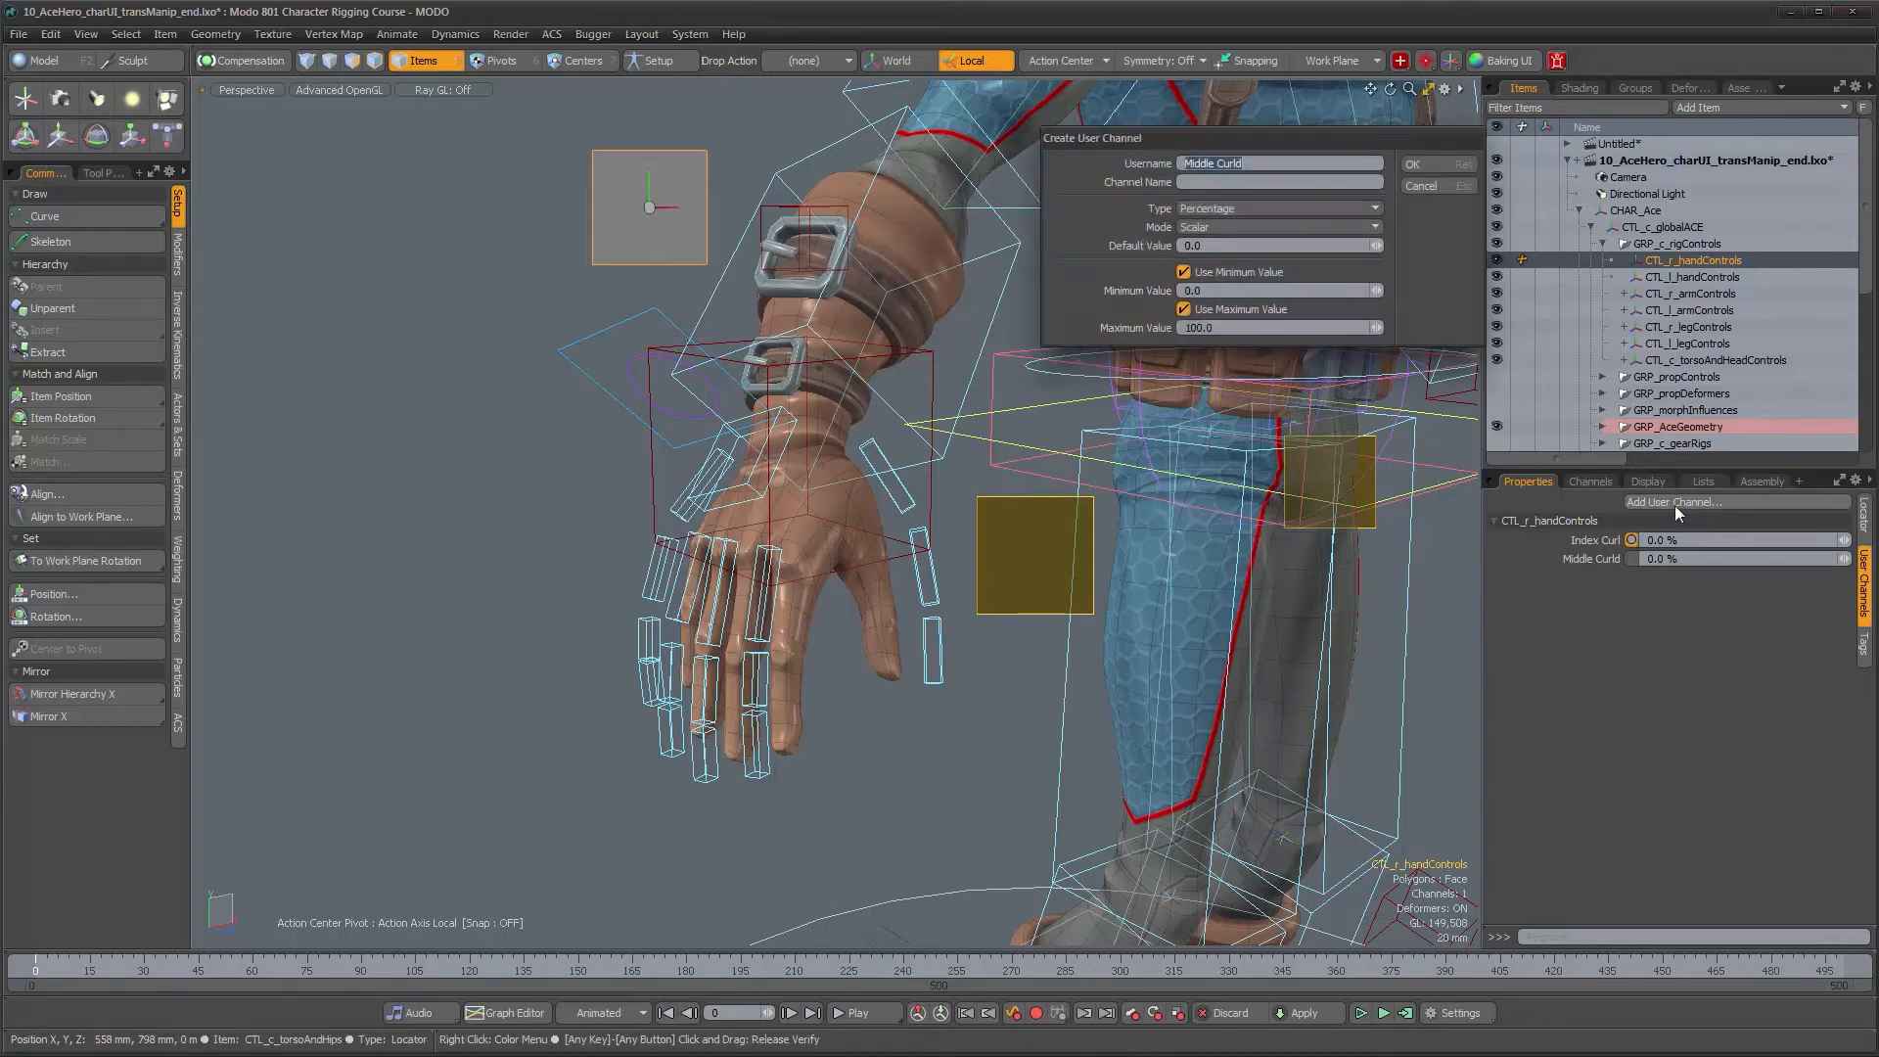
text(R)
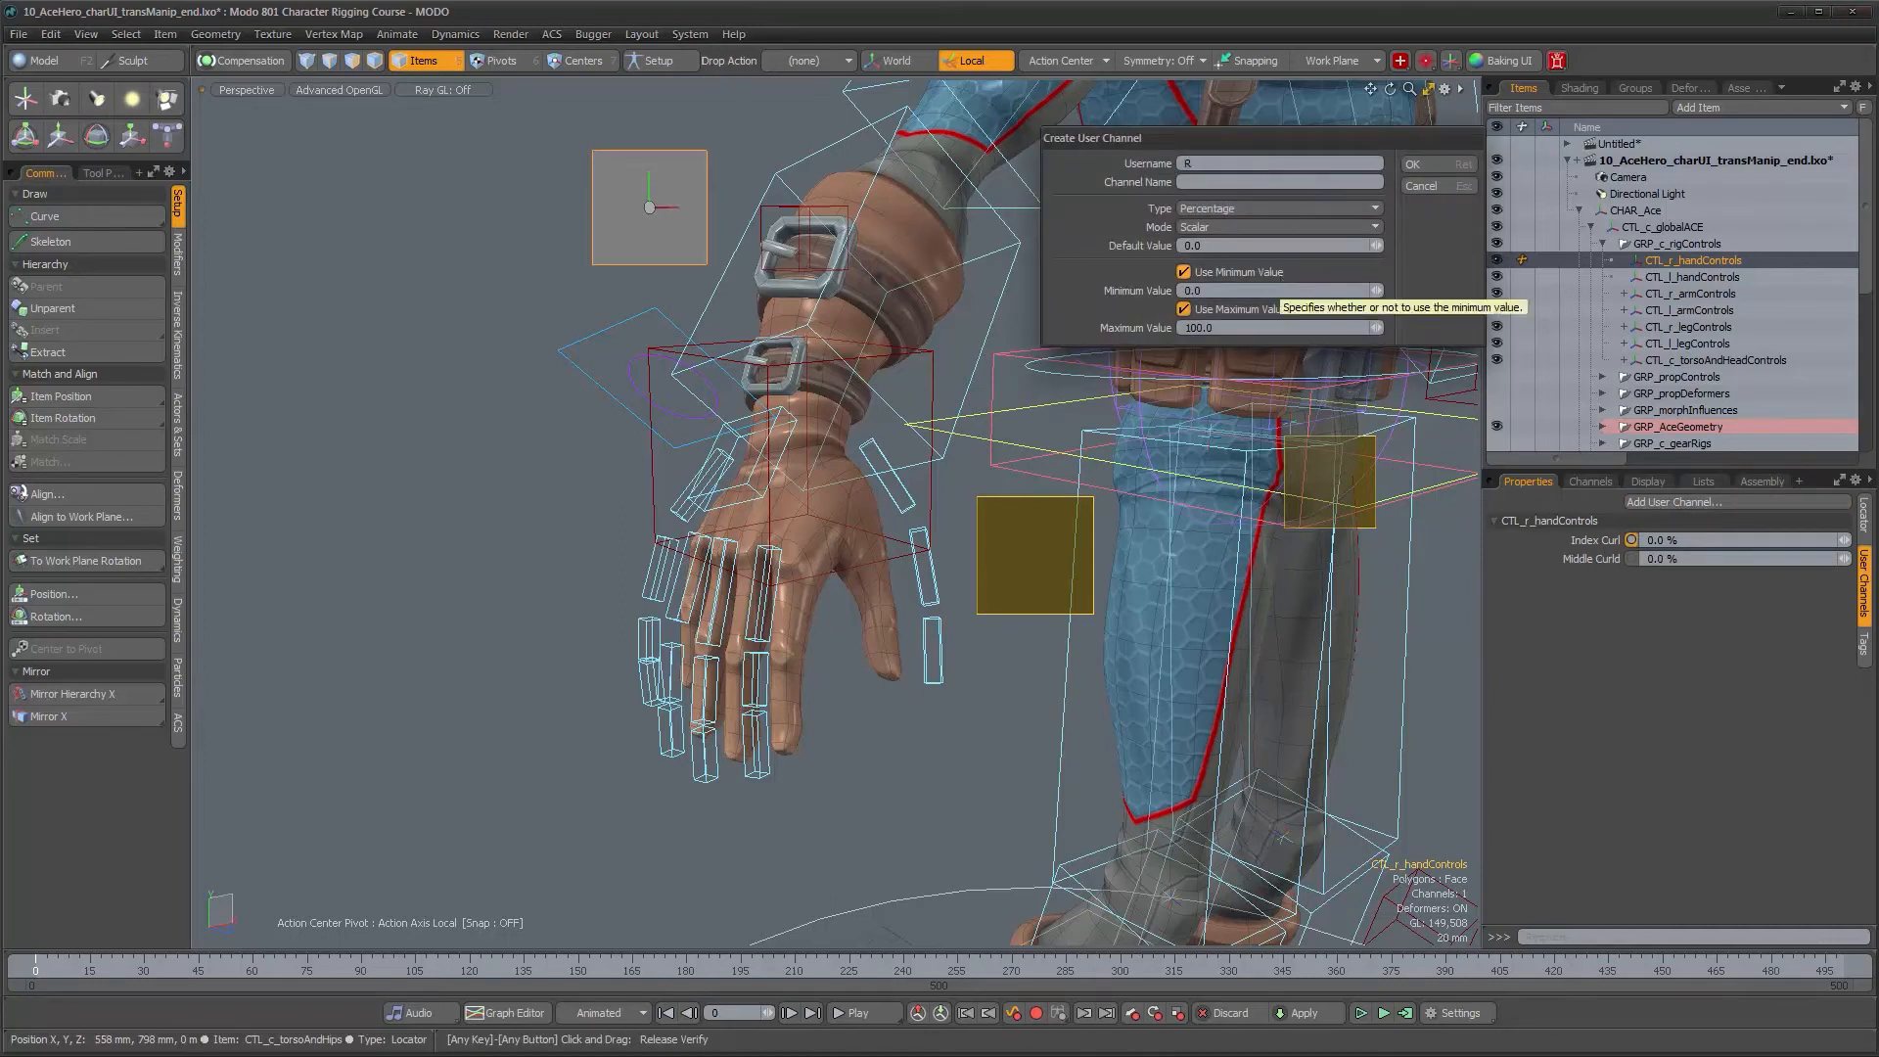
text(ing Curl)
key(Return)
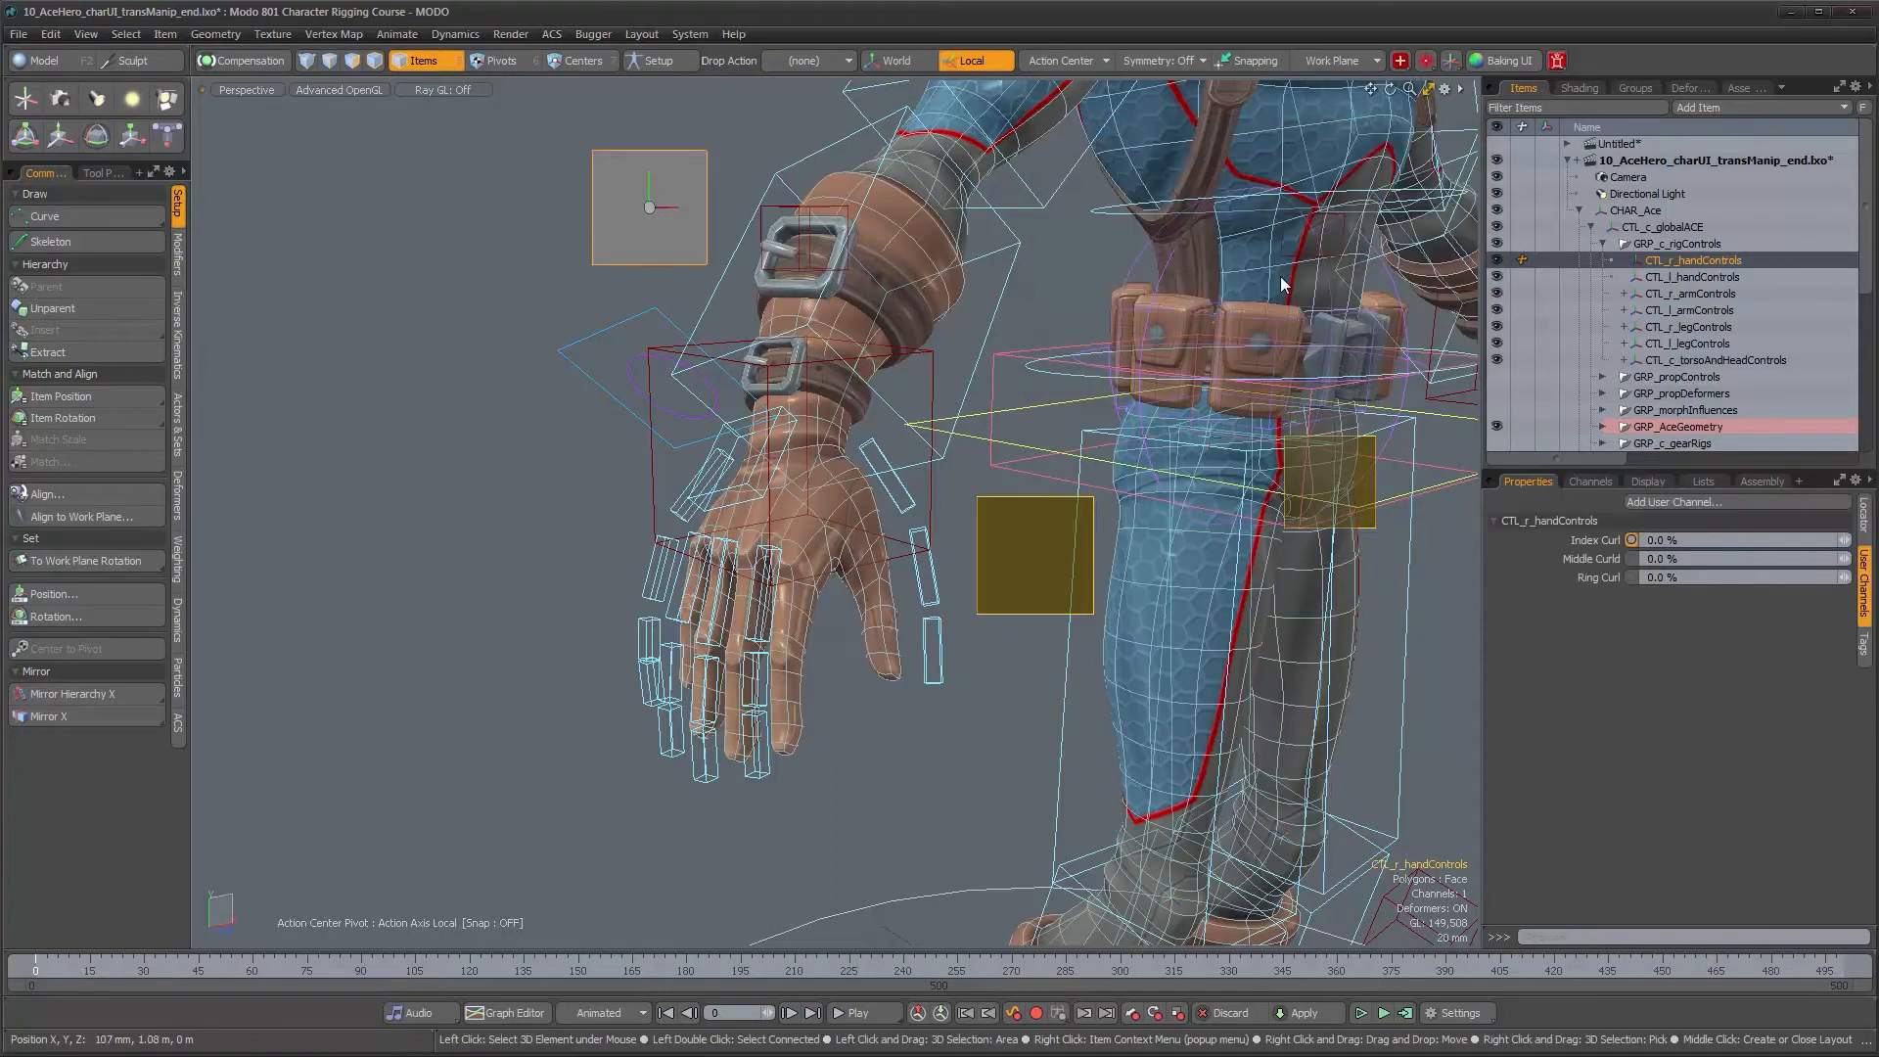
click(1664, 503)
text(Pinky Curl)
key(Tab)
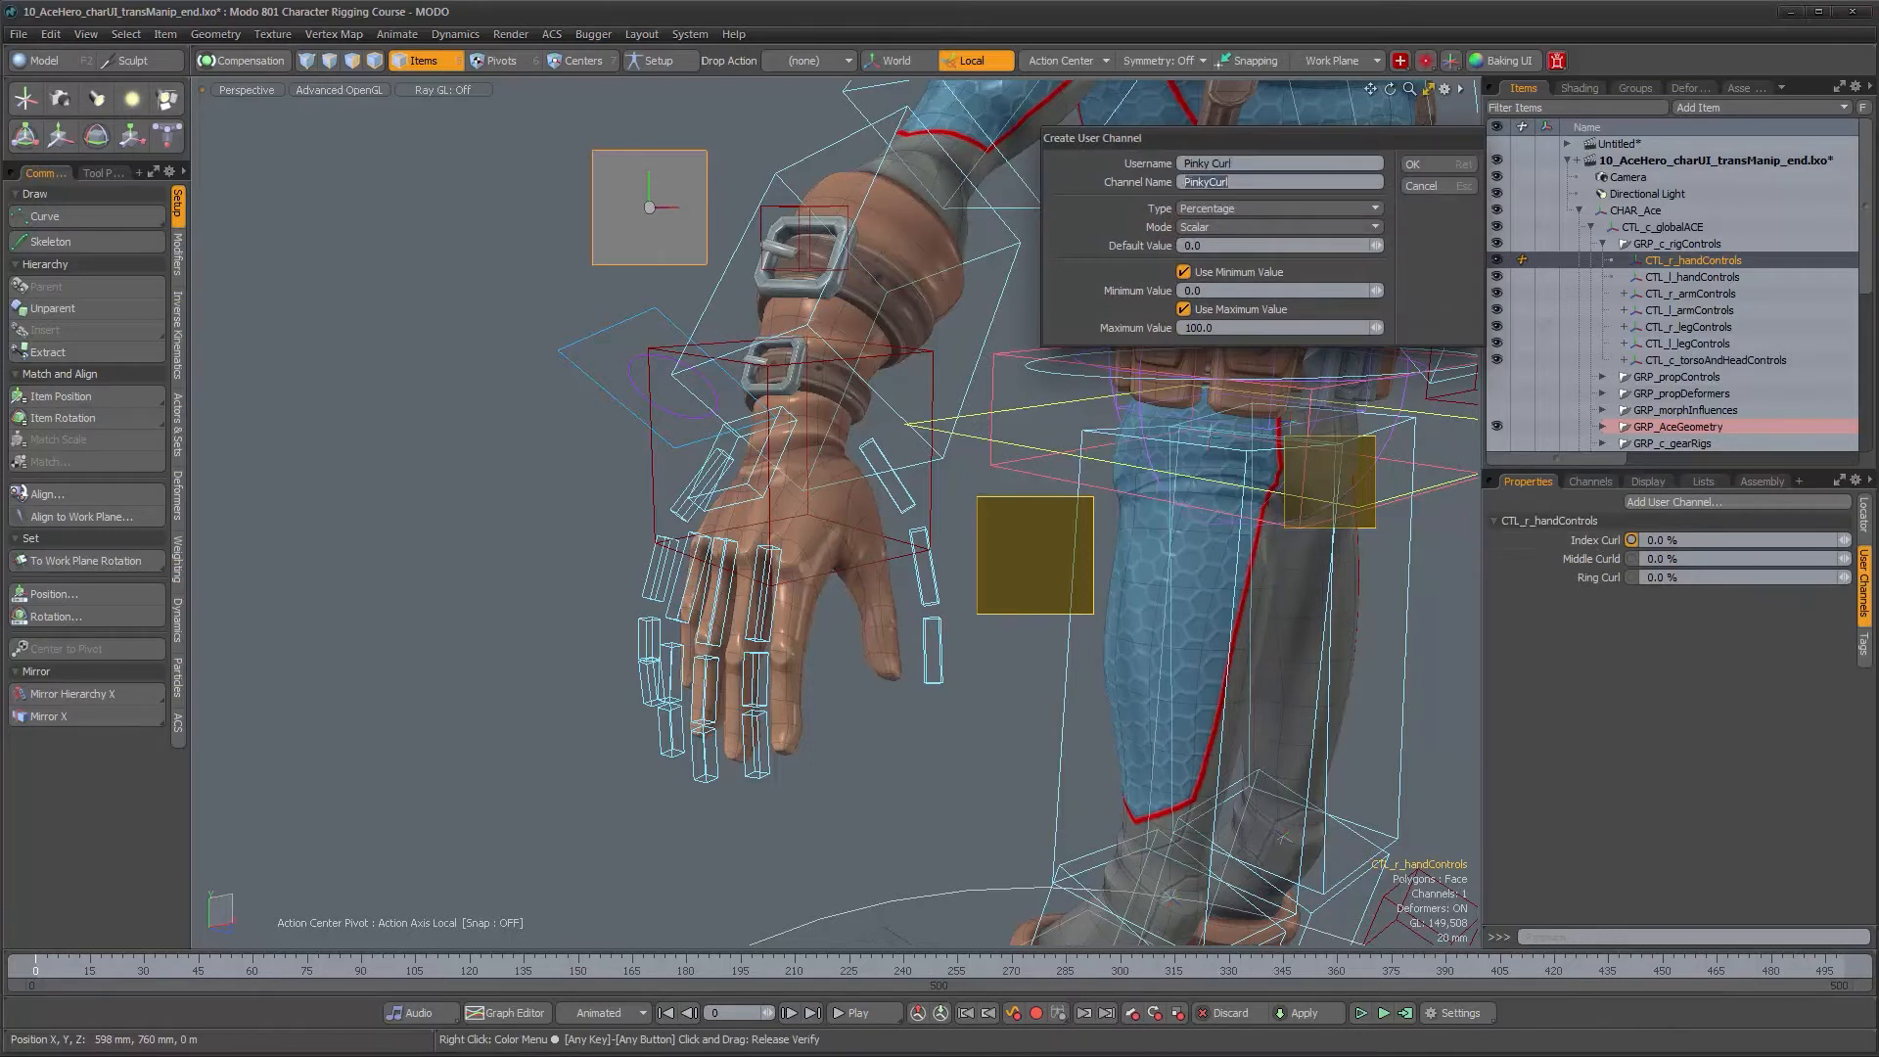
key(Return)
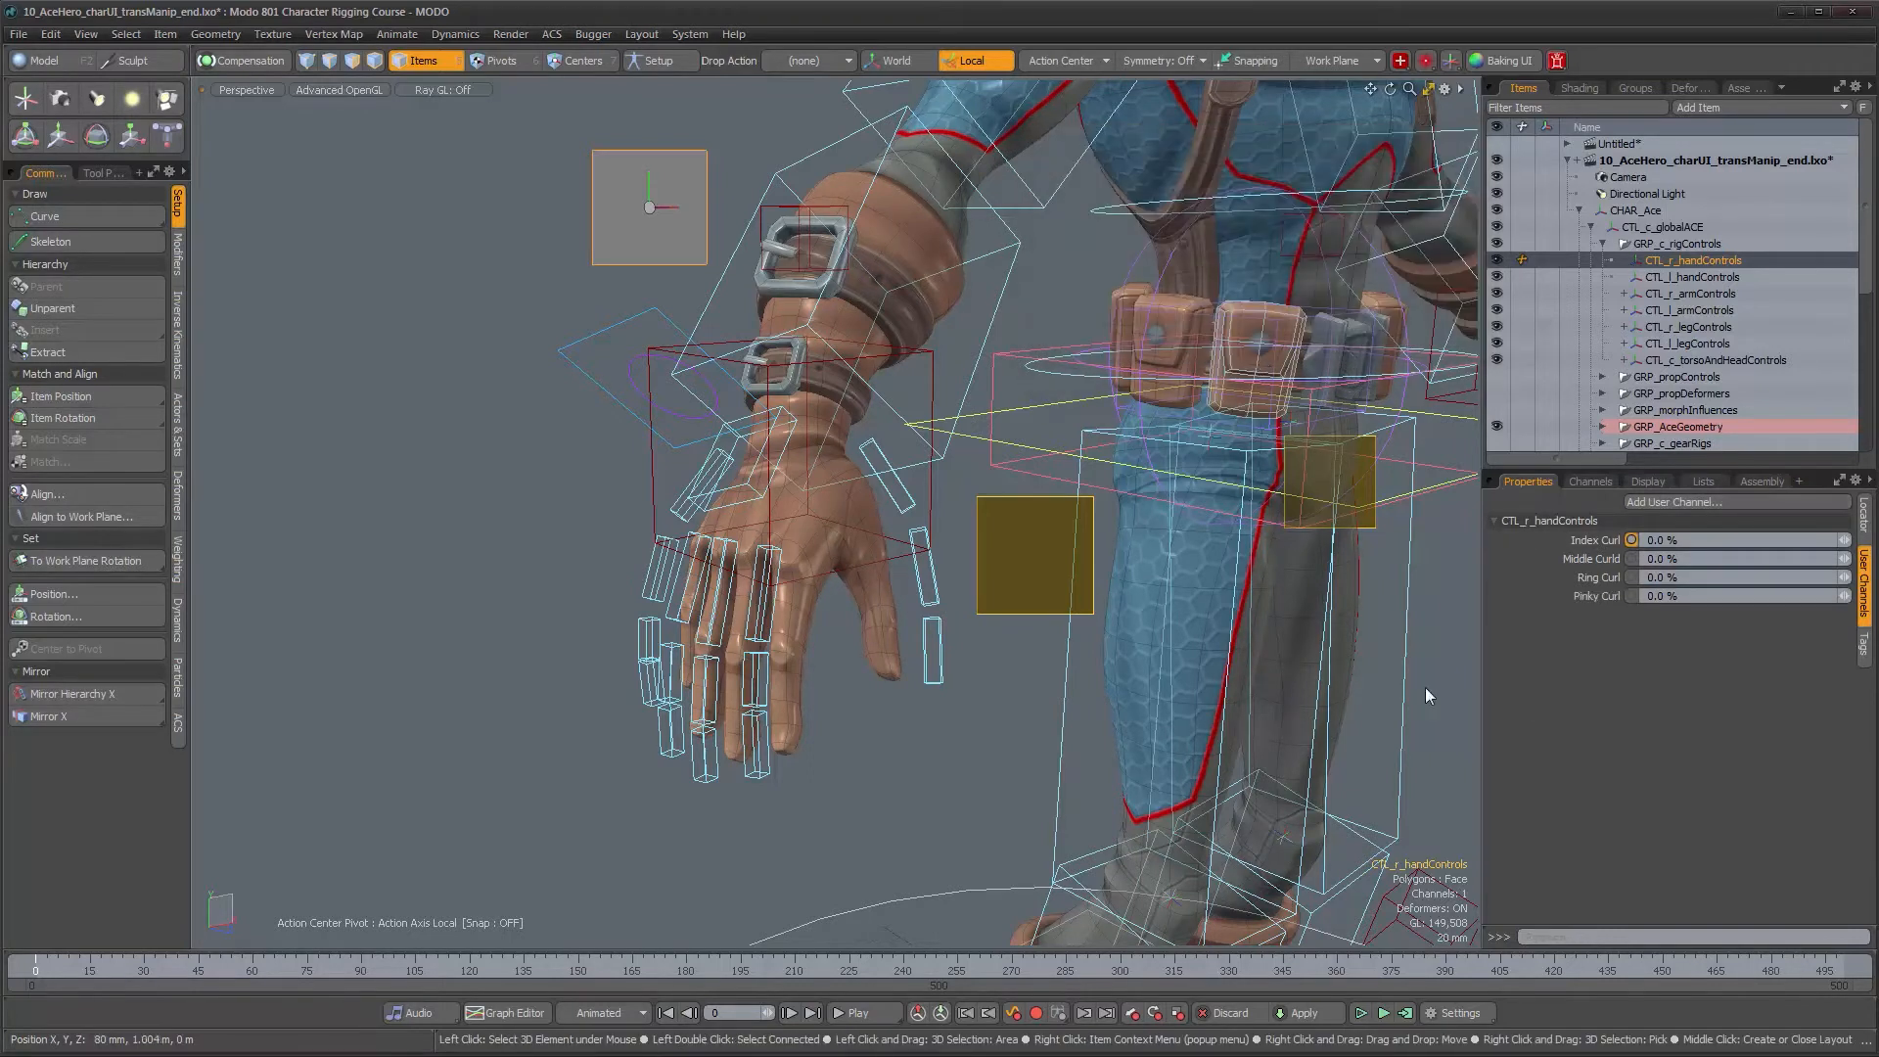
Correct the misspelled middle finger channel to username Middle Curl and name MiddleCurl
right_click(1598, 558)
click(1597, 956)
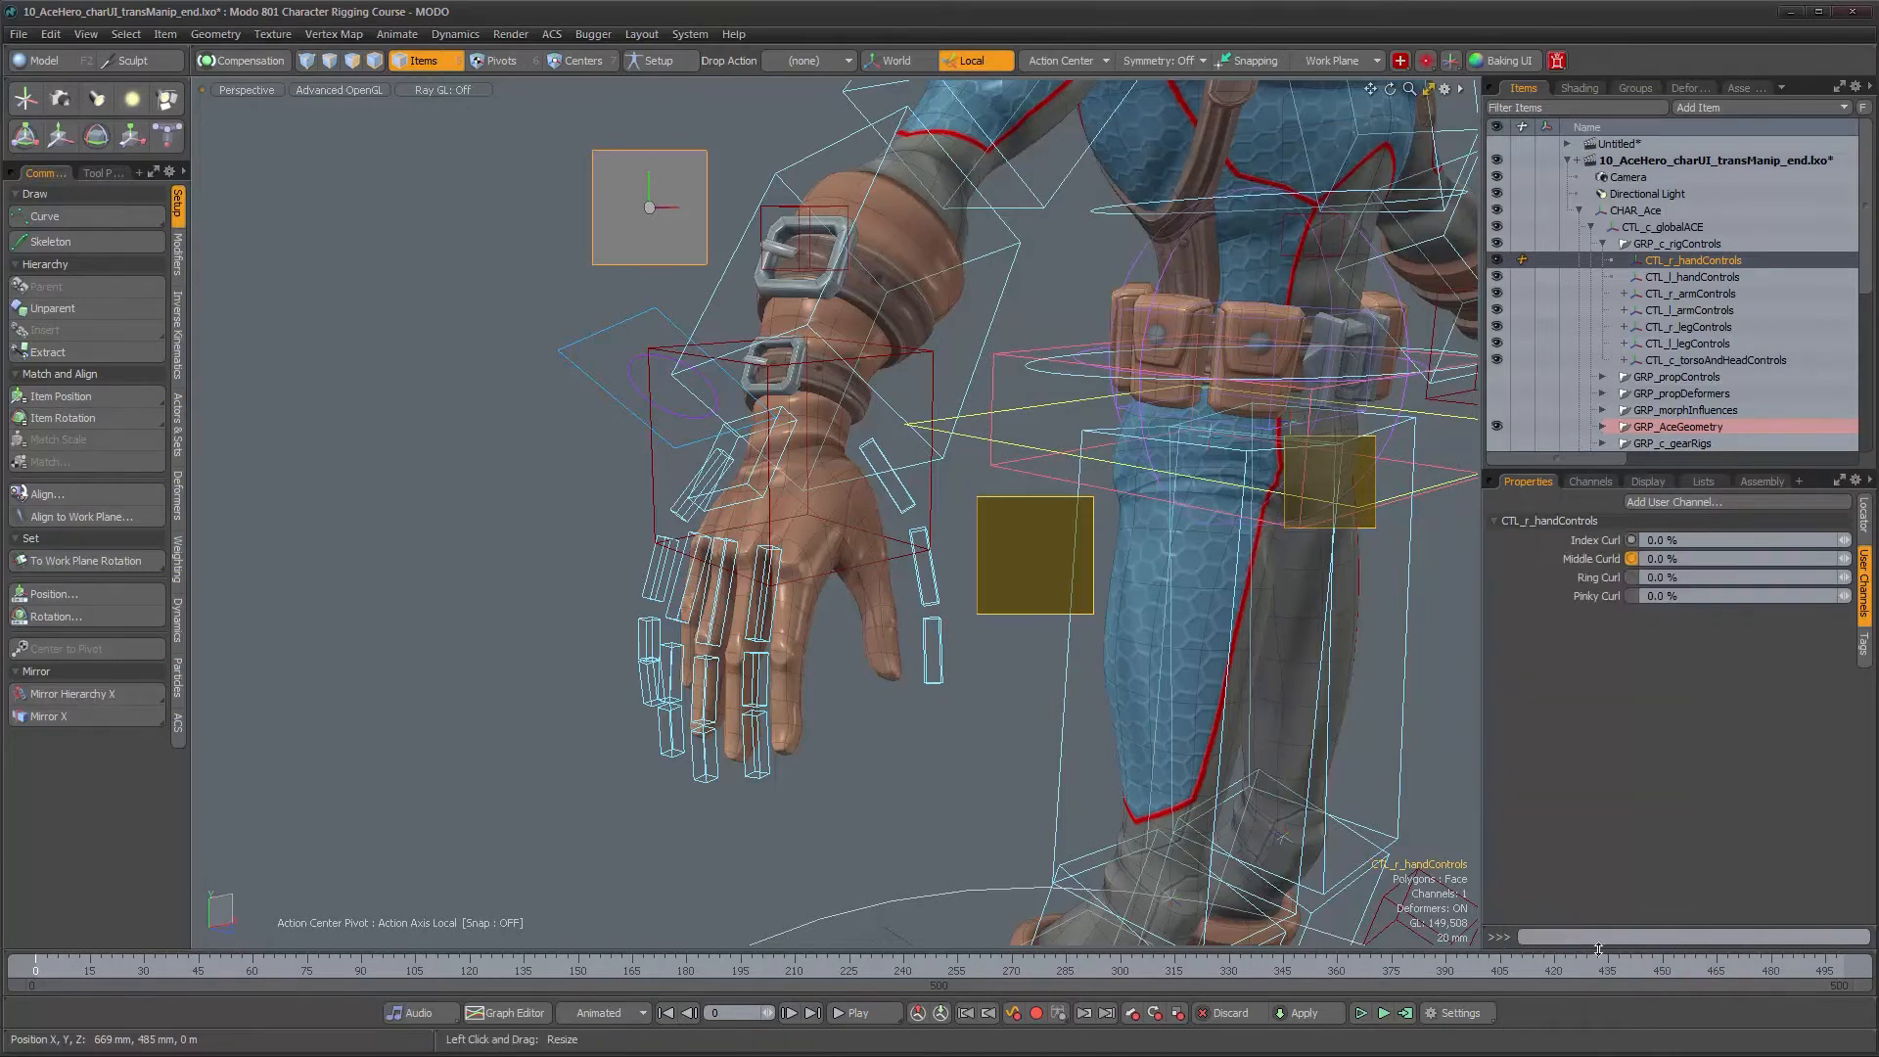
right_click(1598, 558)
click(1597, 956)
click(1655, 889)
click(1665, 889)
key(BackSpace)
key(Tab)
key(End)
key(BackSpace)
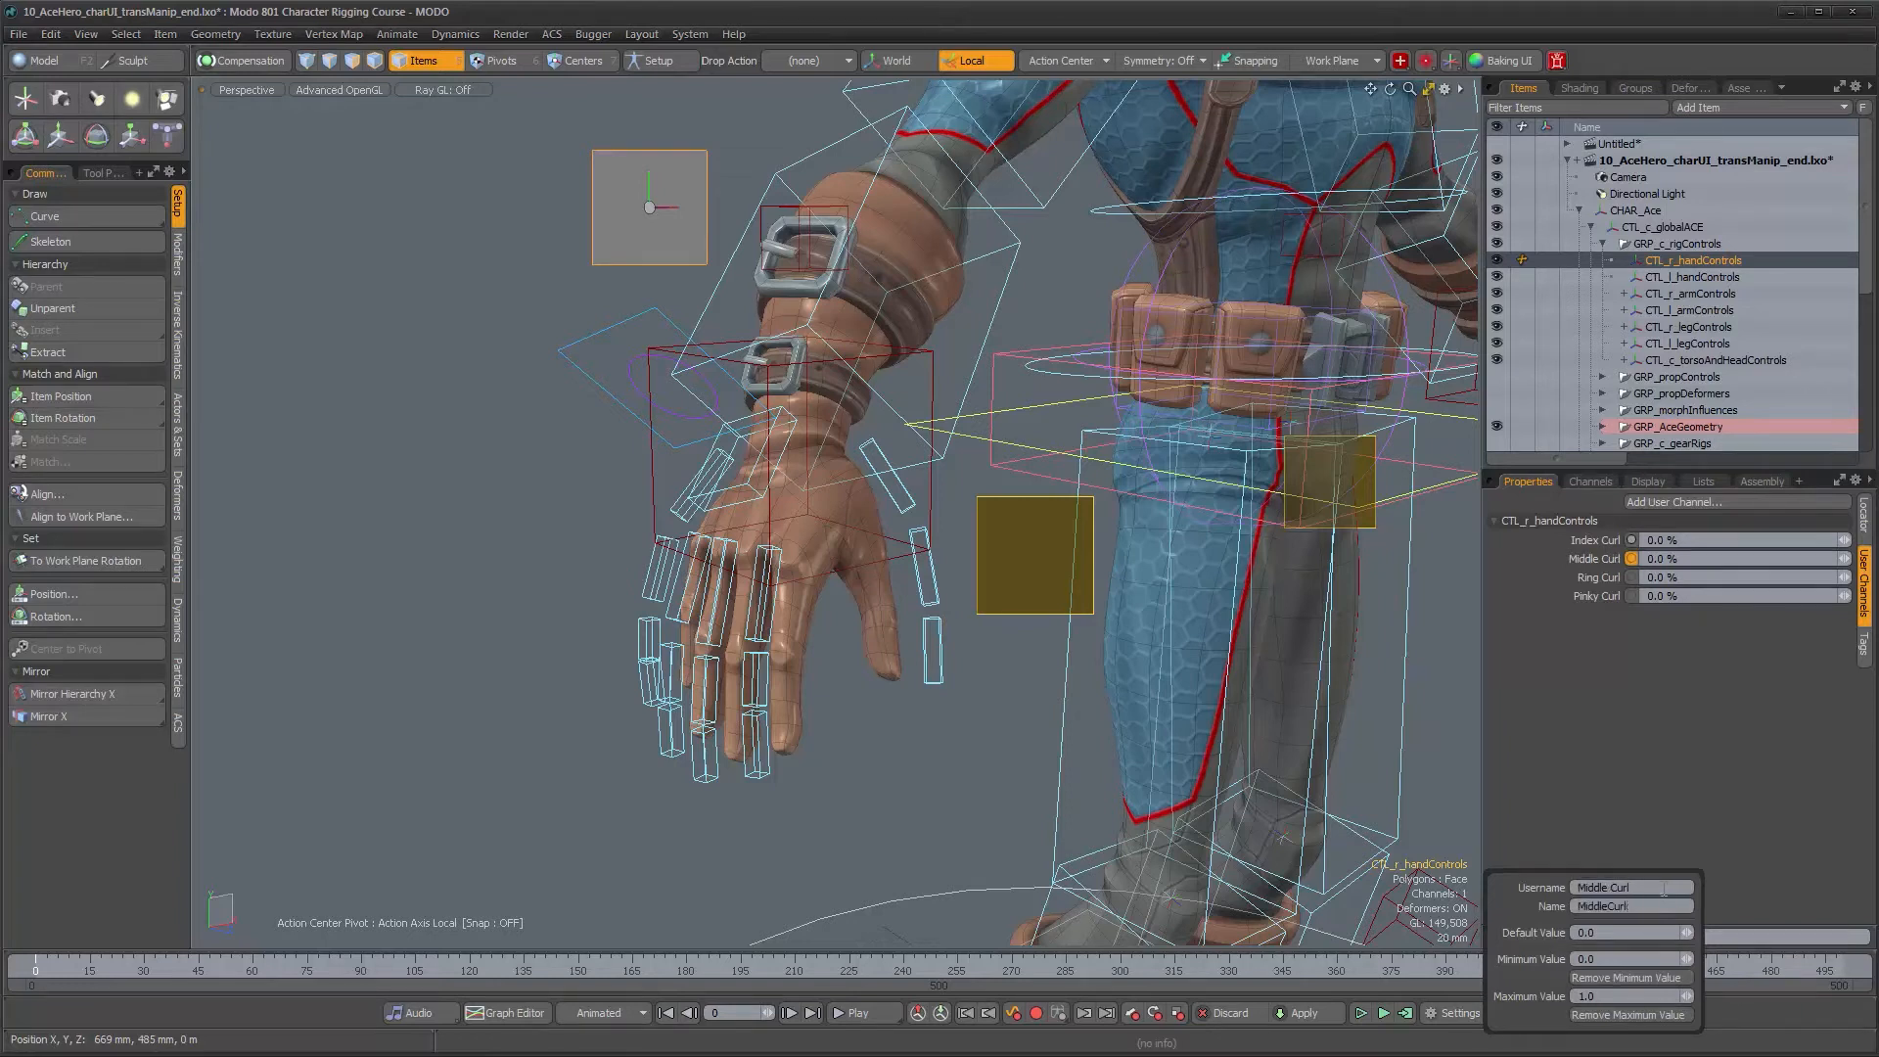
Select all four finger curl channels of the right hand control and show an enlarged schematic view
alt+drag(1223, 712, 1405, 675)
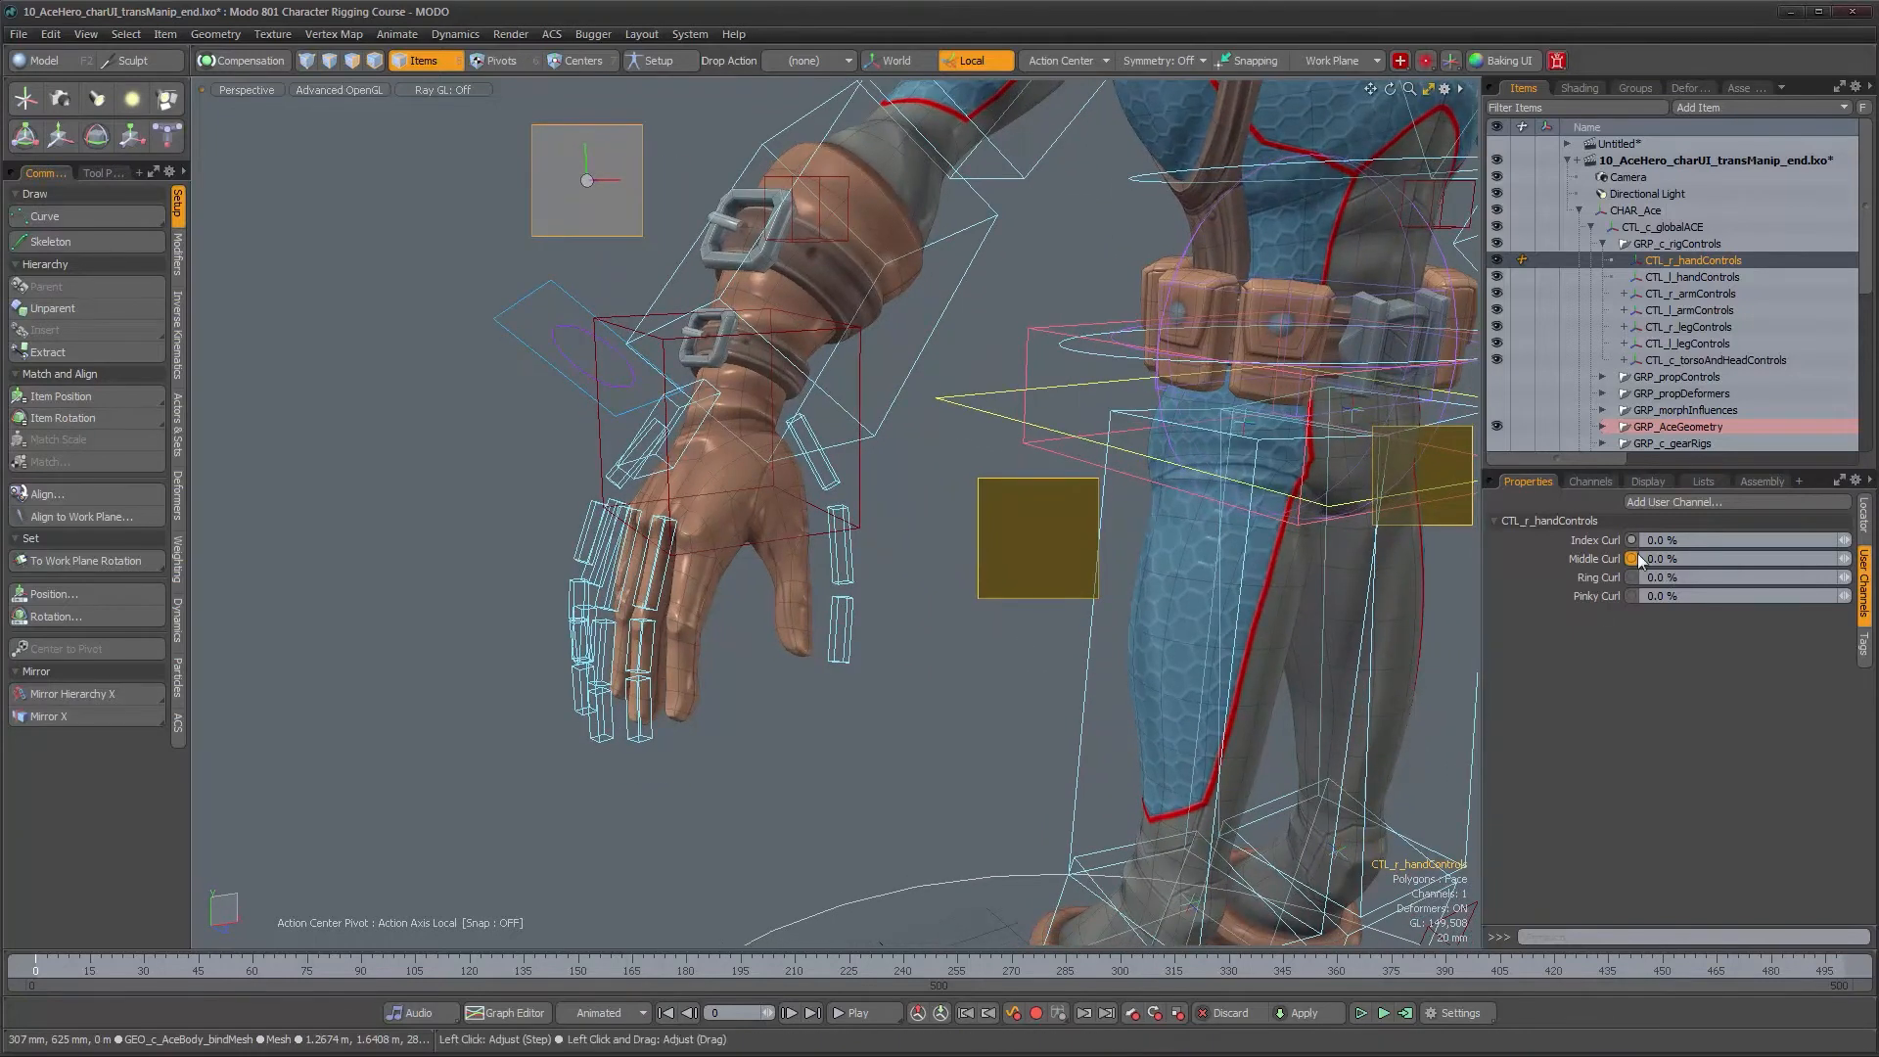
shift+click(1594, 595)
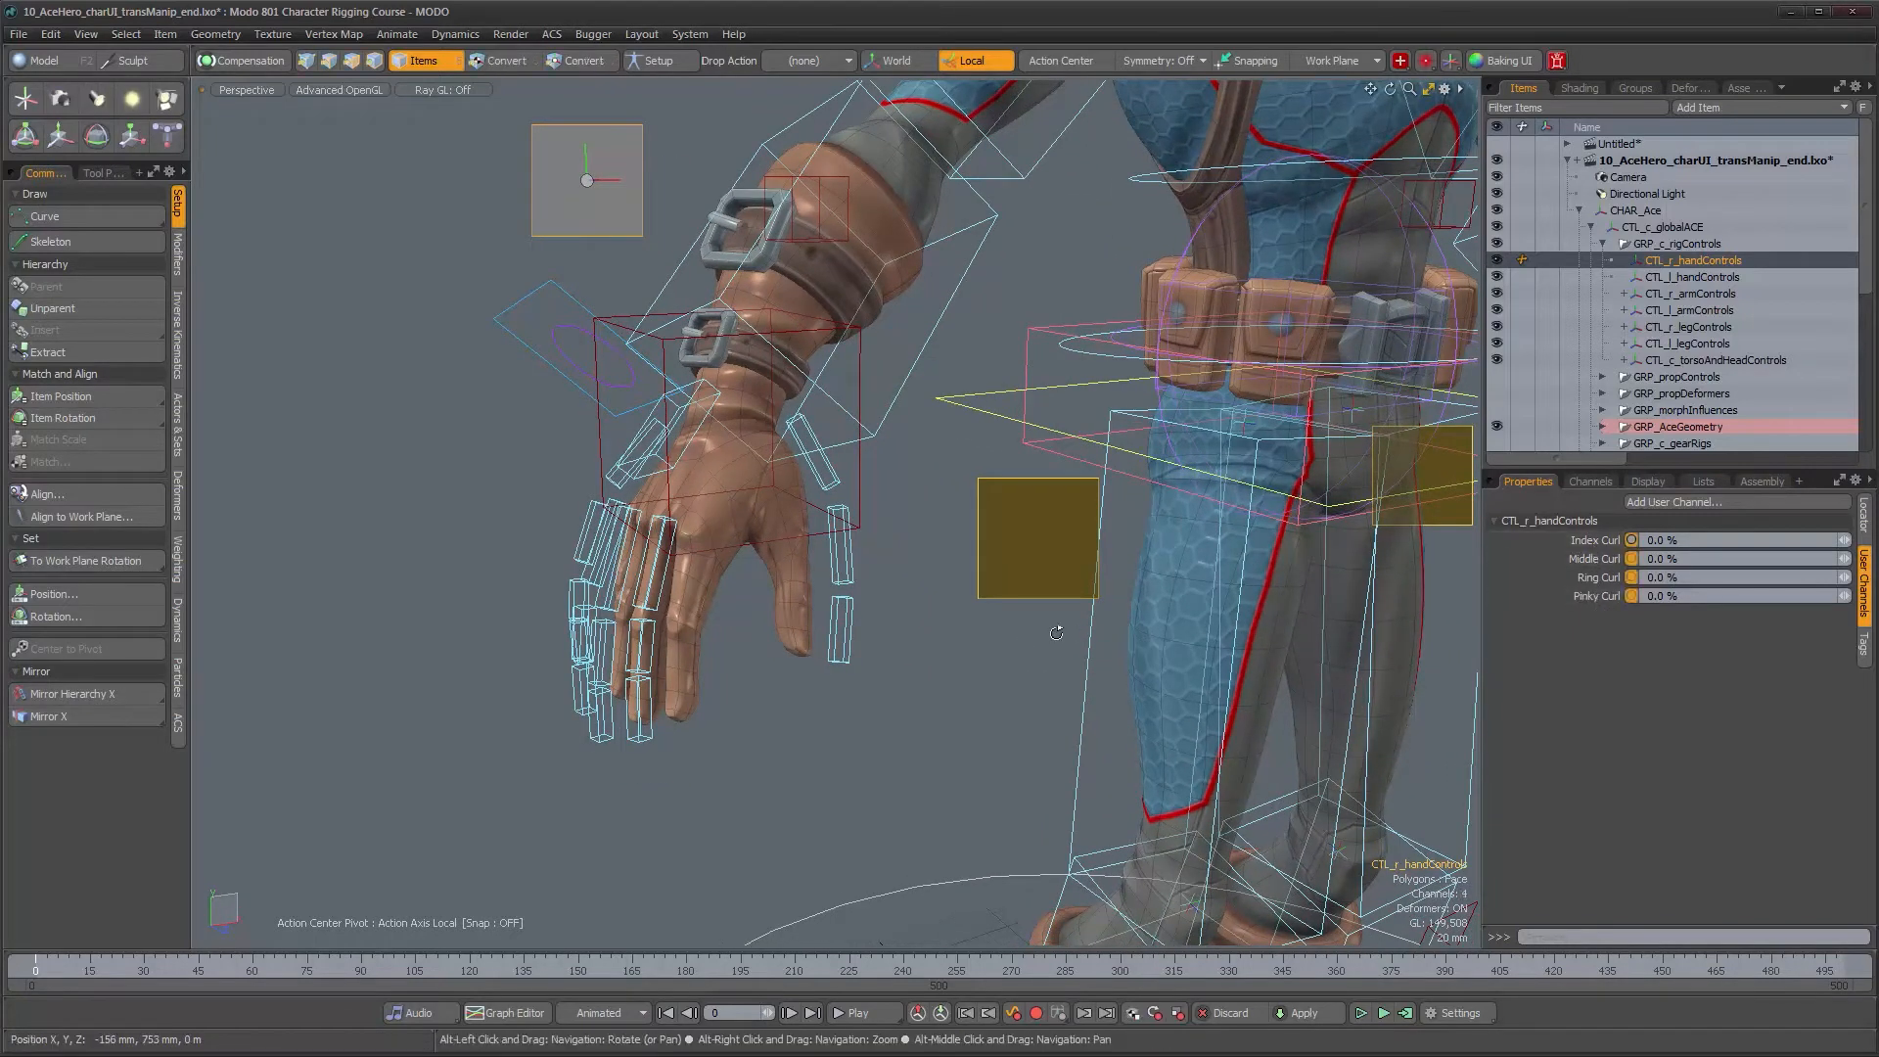
alt+right_drag(1059, 632, 983, 587)
alt+middle_drag(983, 588, 937, 556)
alt+drag(940, 578, 867, 575)
key(KP_0)
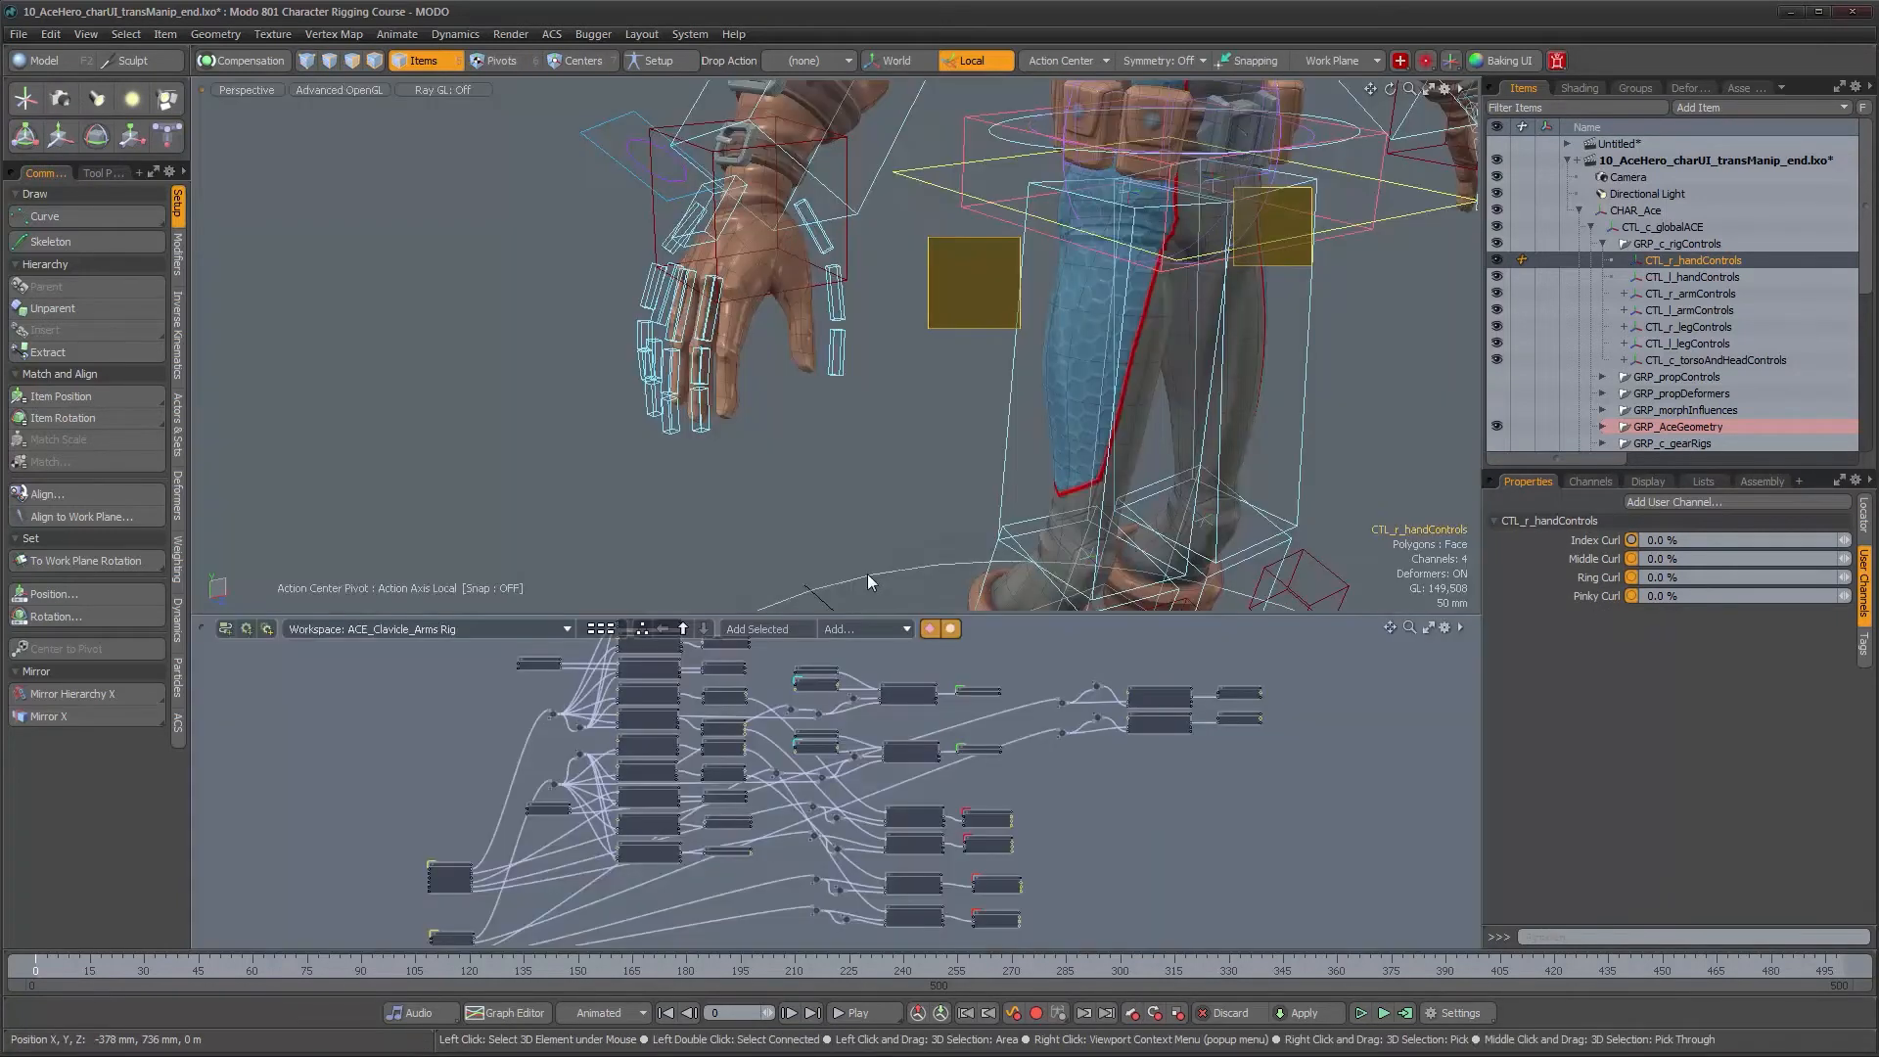
drag(738, 613, 737, 480)
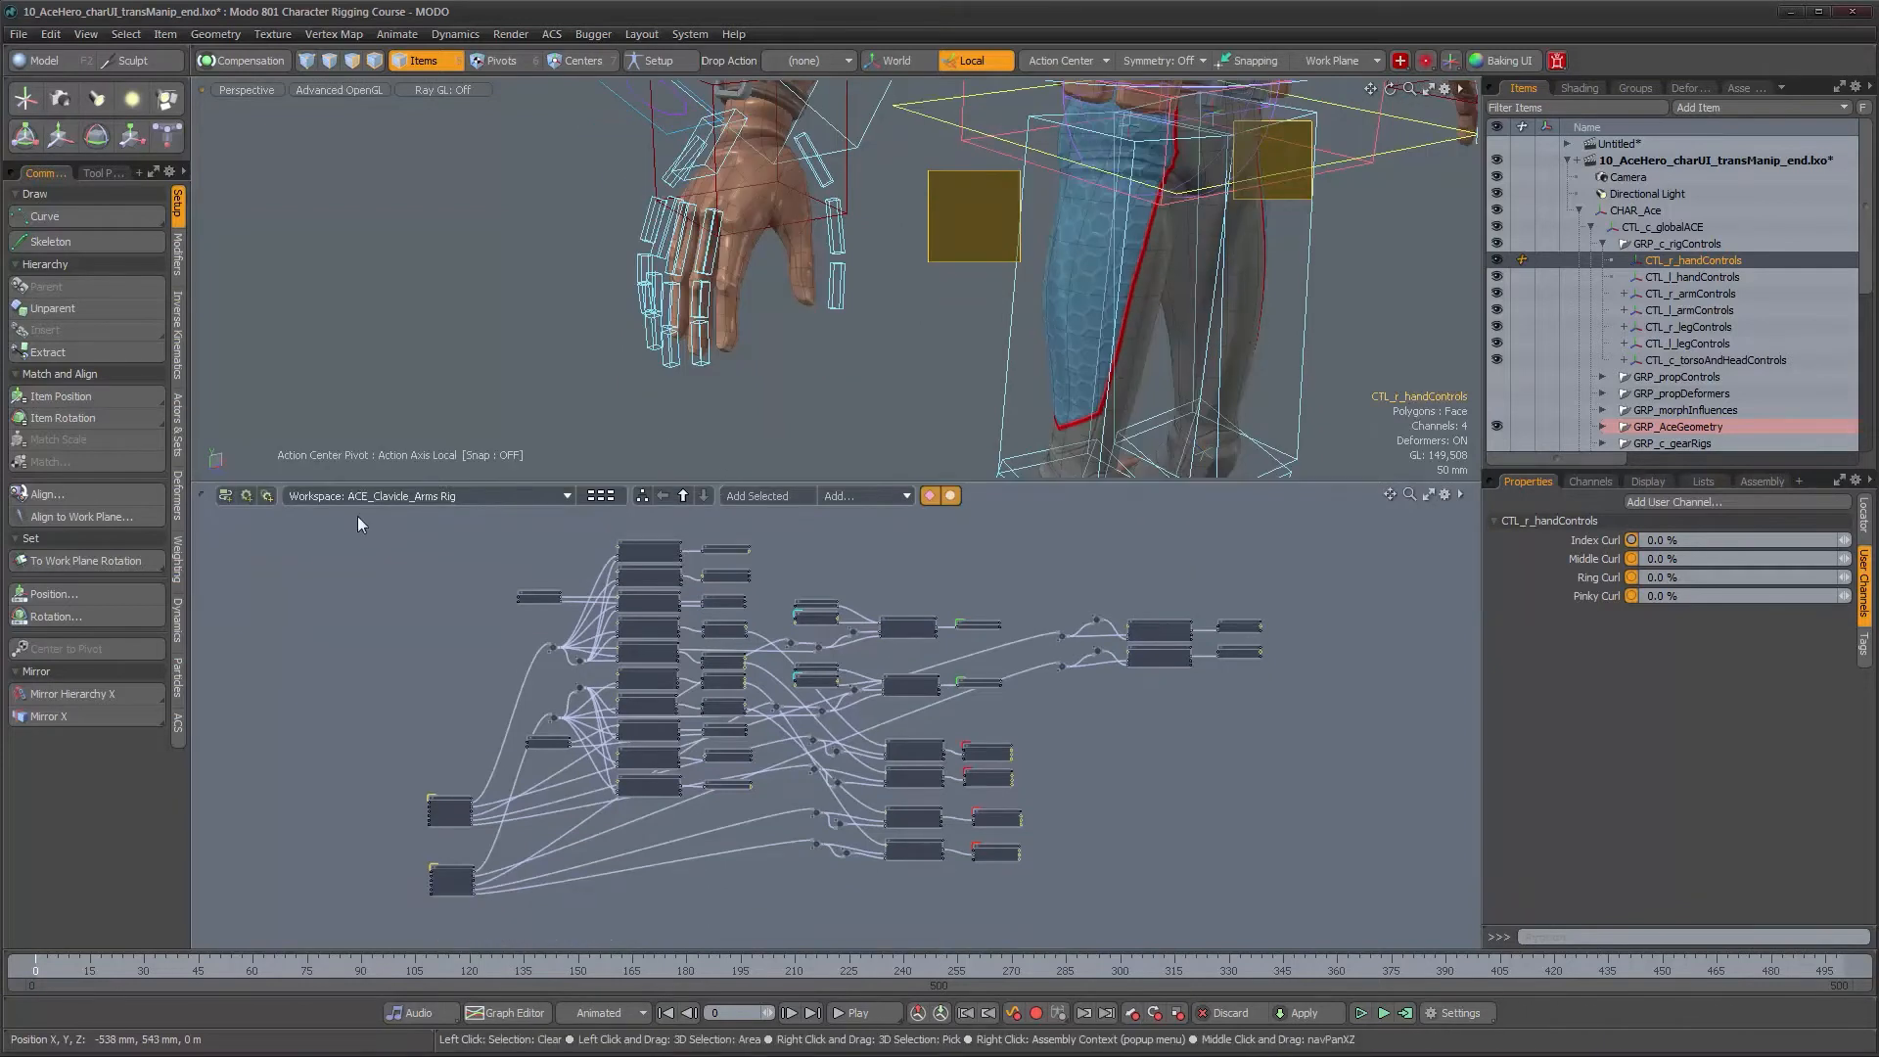
Create a new schematic workspace named ACE_handControls and open it from the workspace overview
click(566, 496)
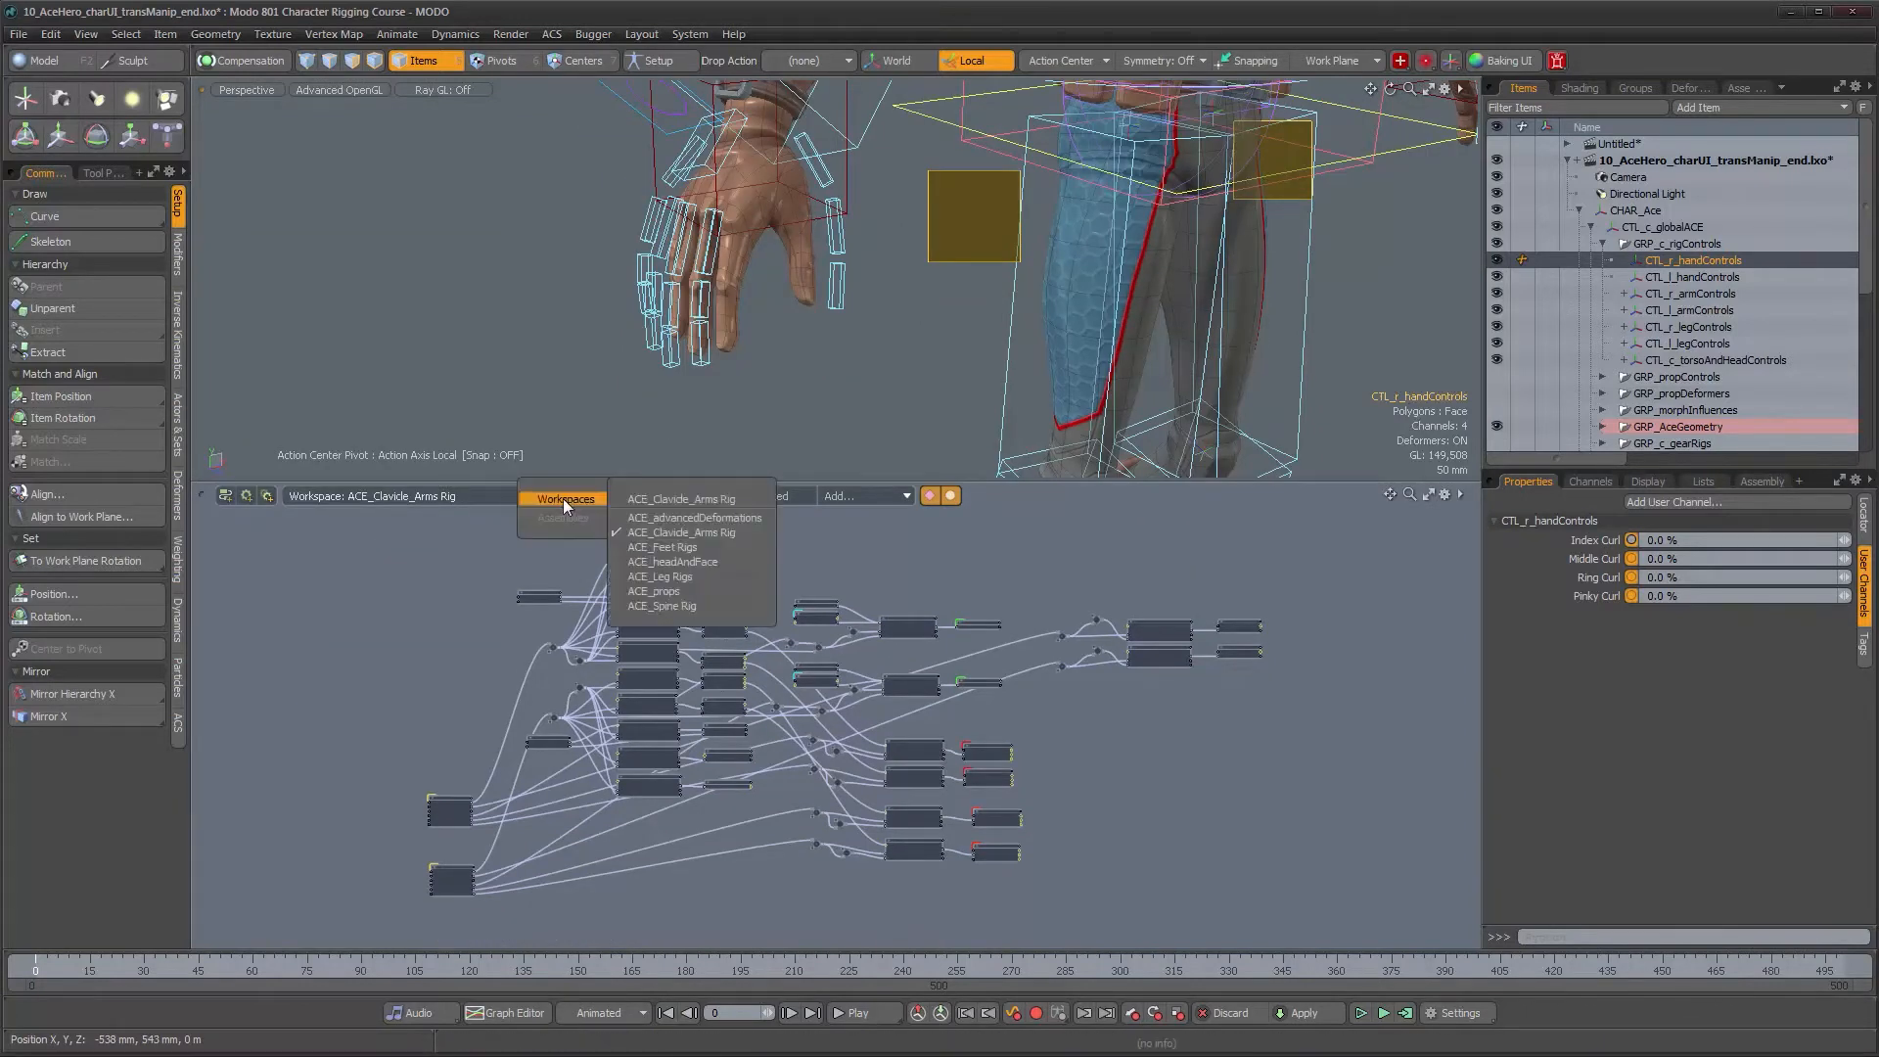
click(561, 496)
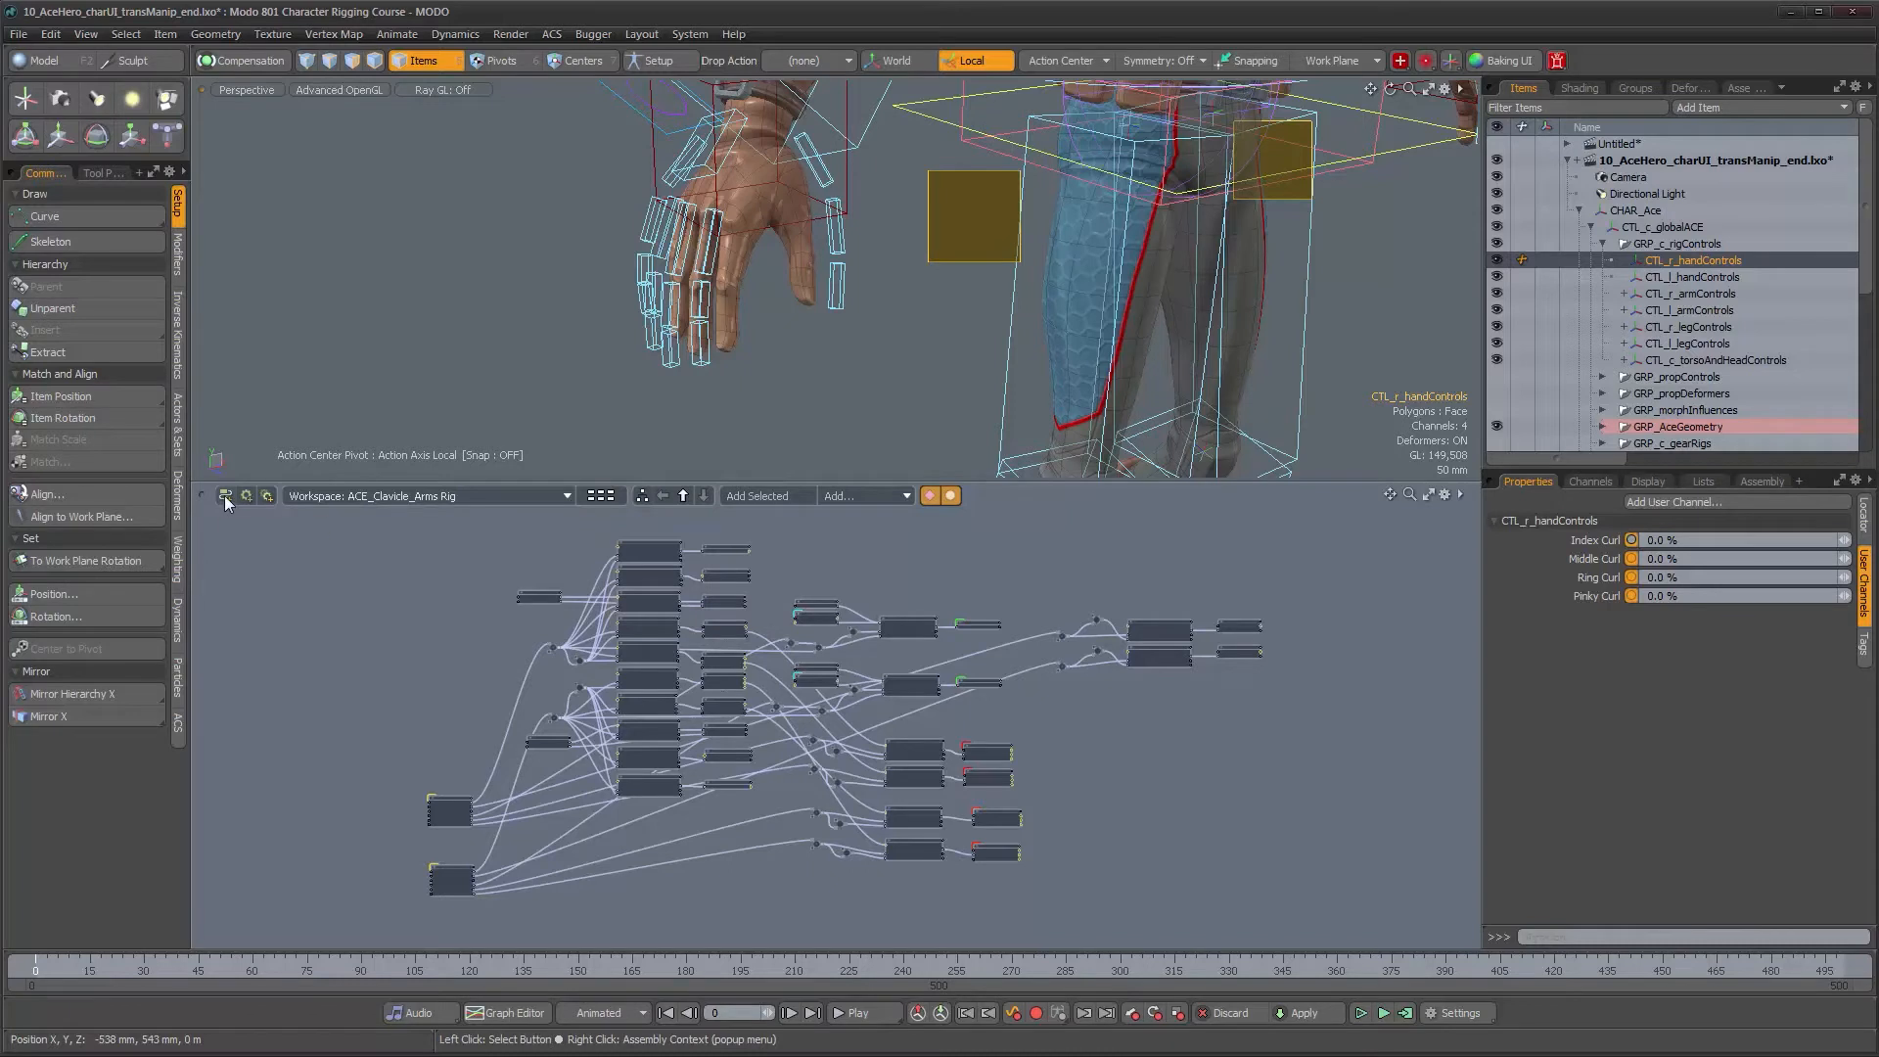
click(225, 495)
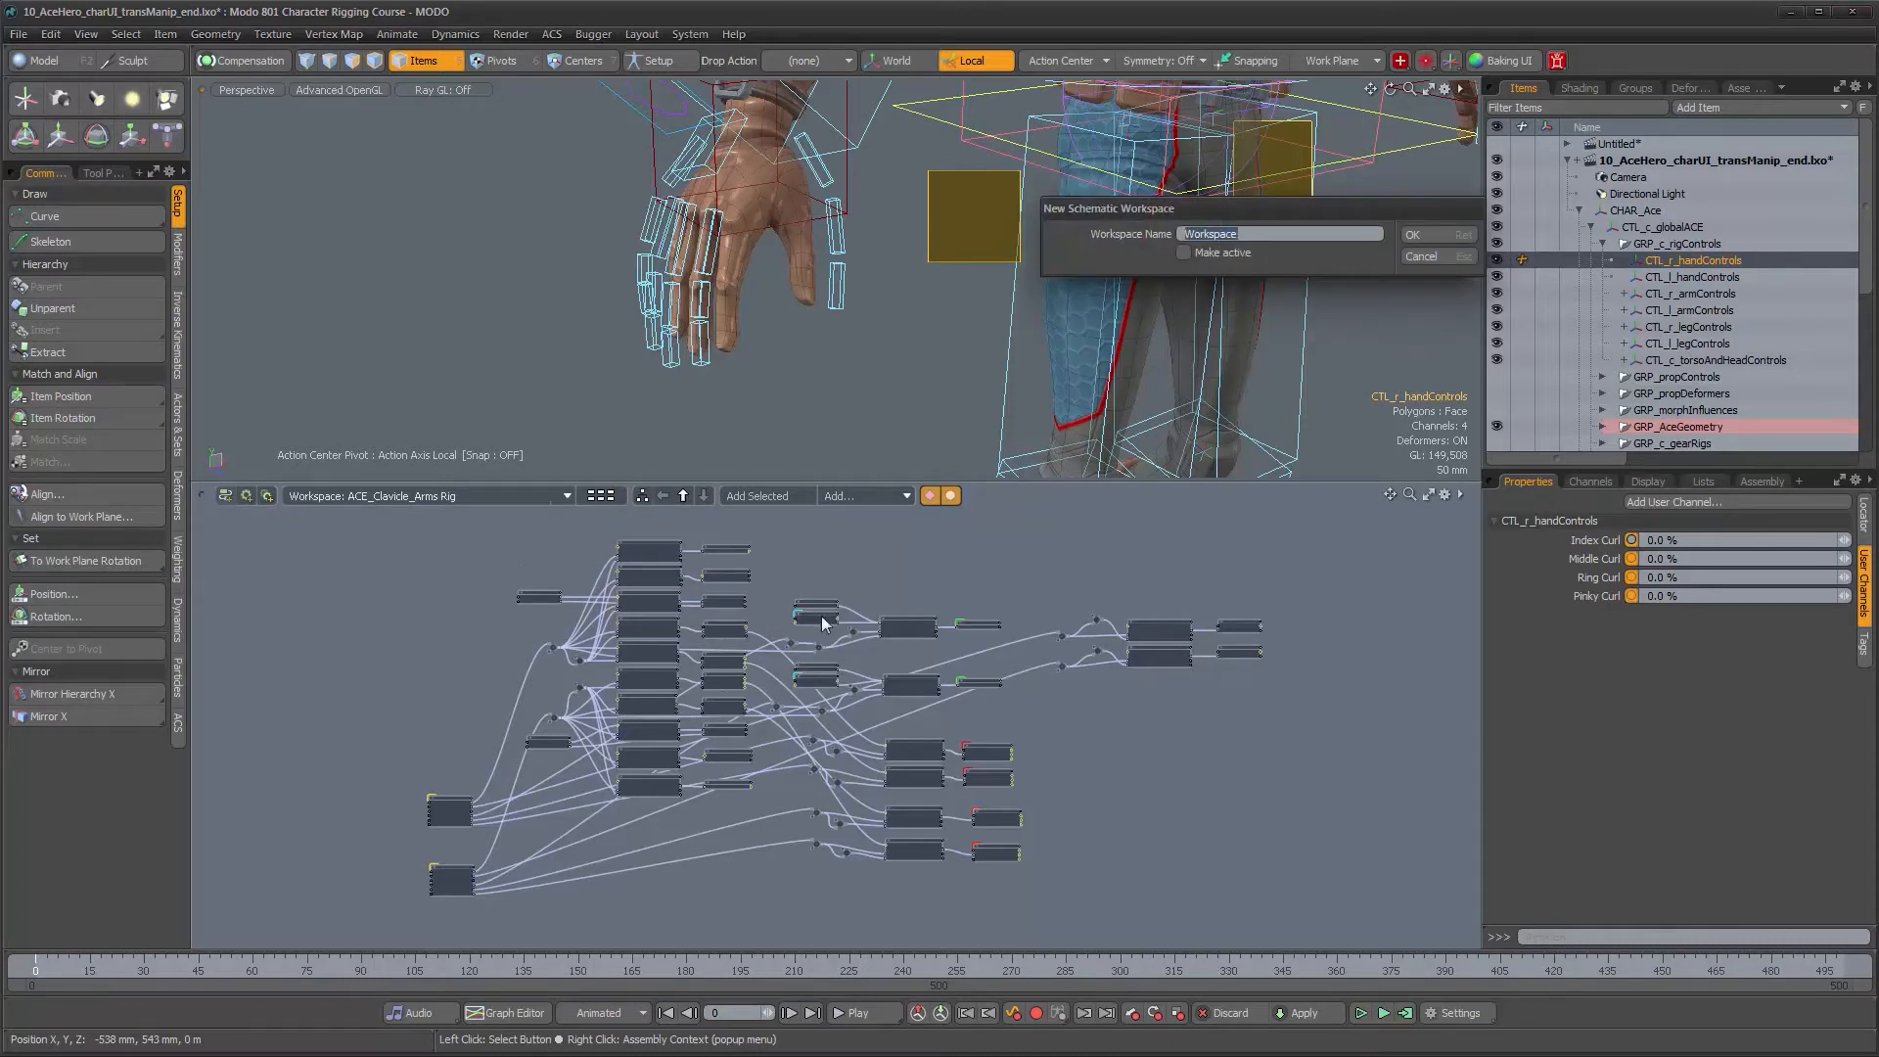
text(A)
key(Return)
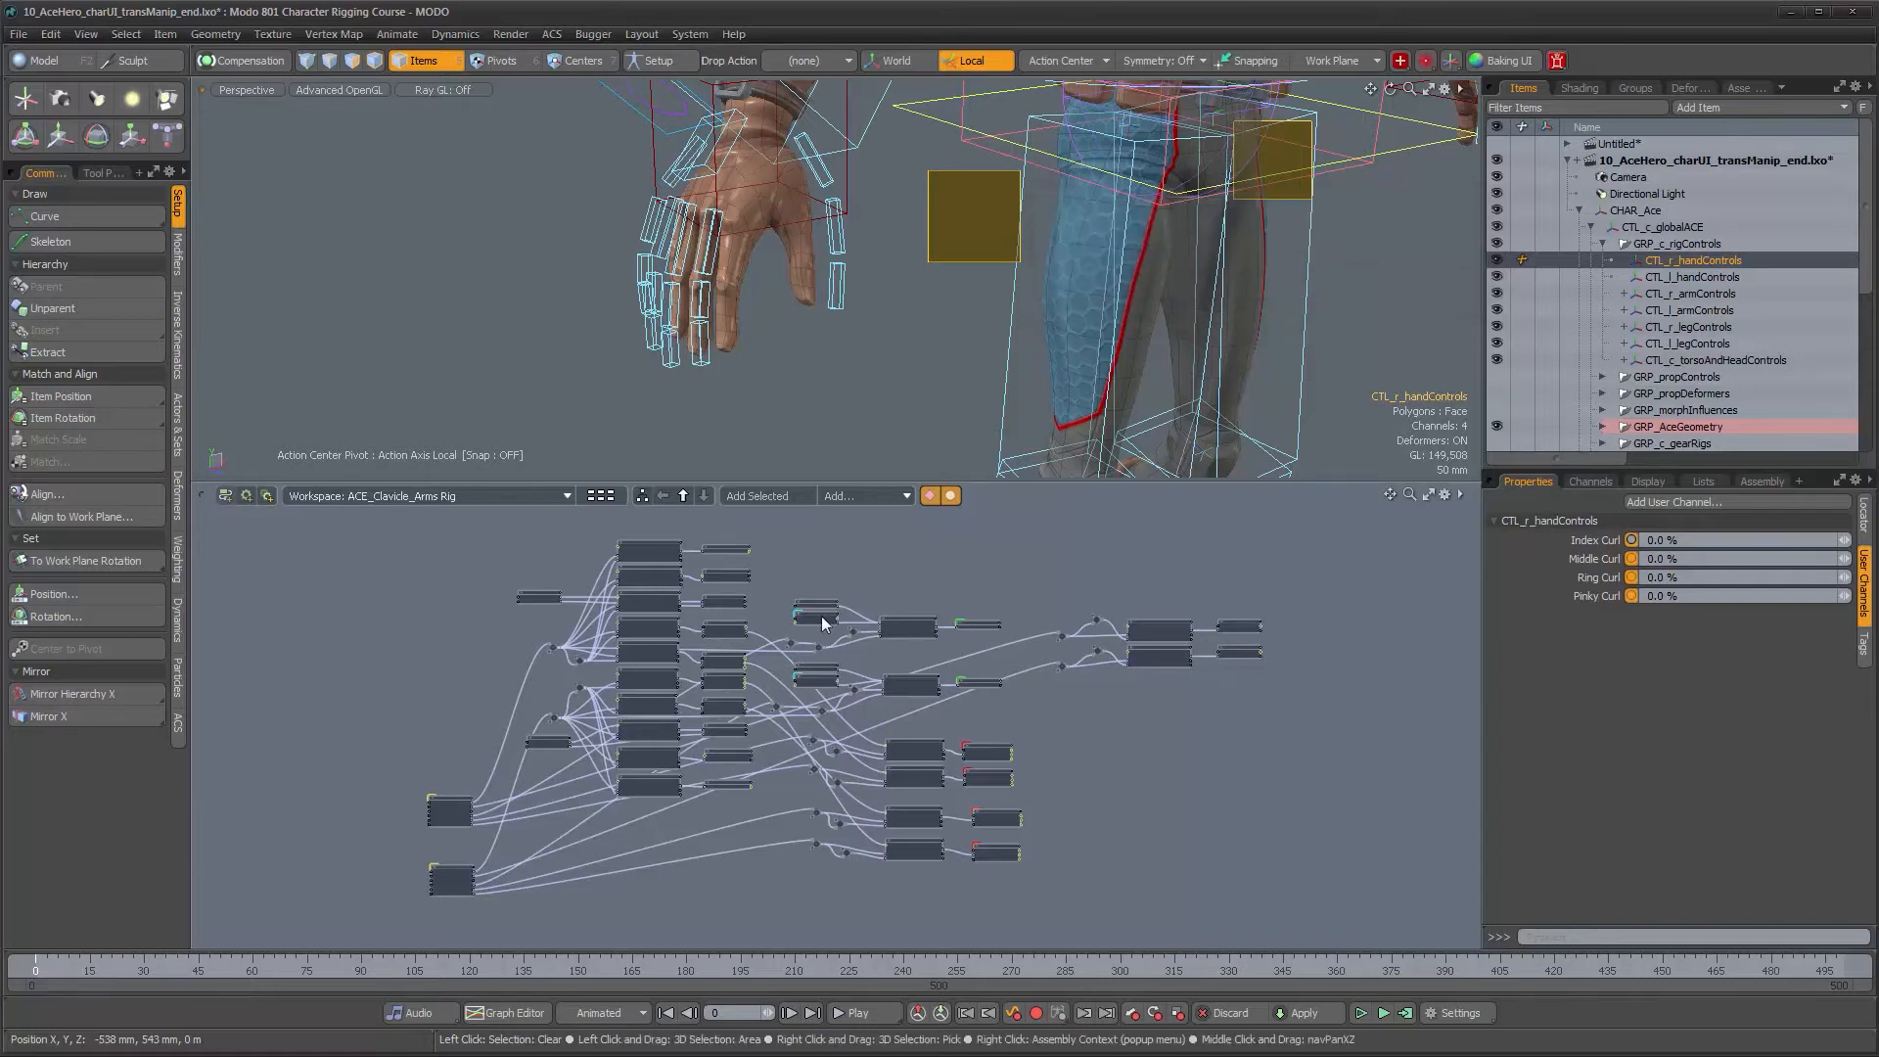
click(682, 495)
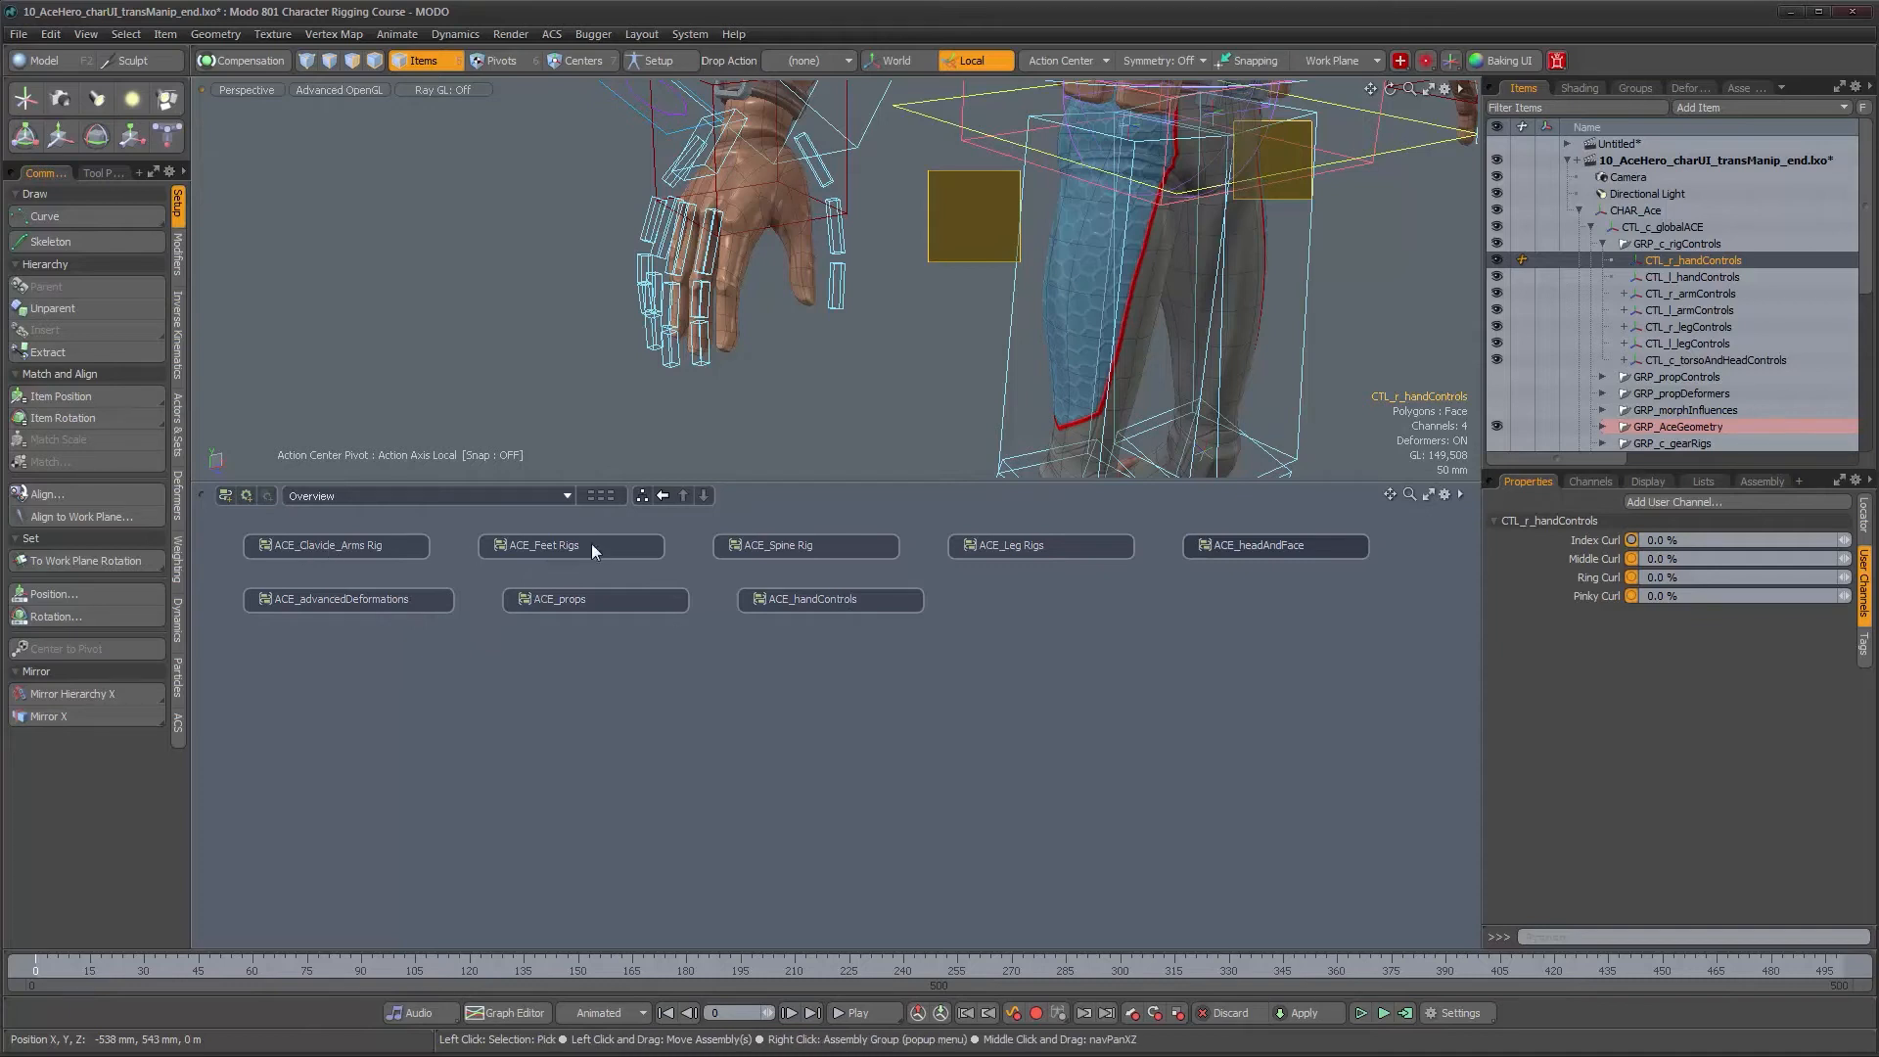
double_click(856, 603)
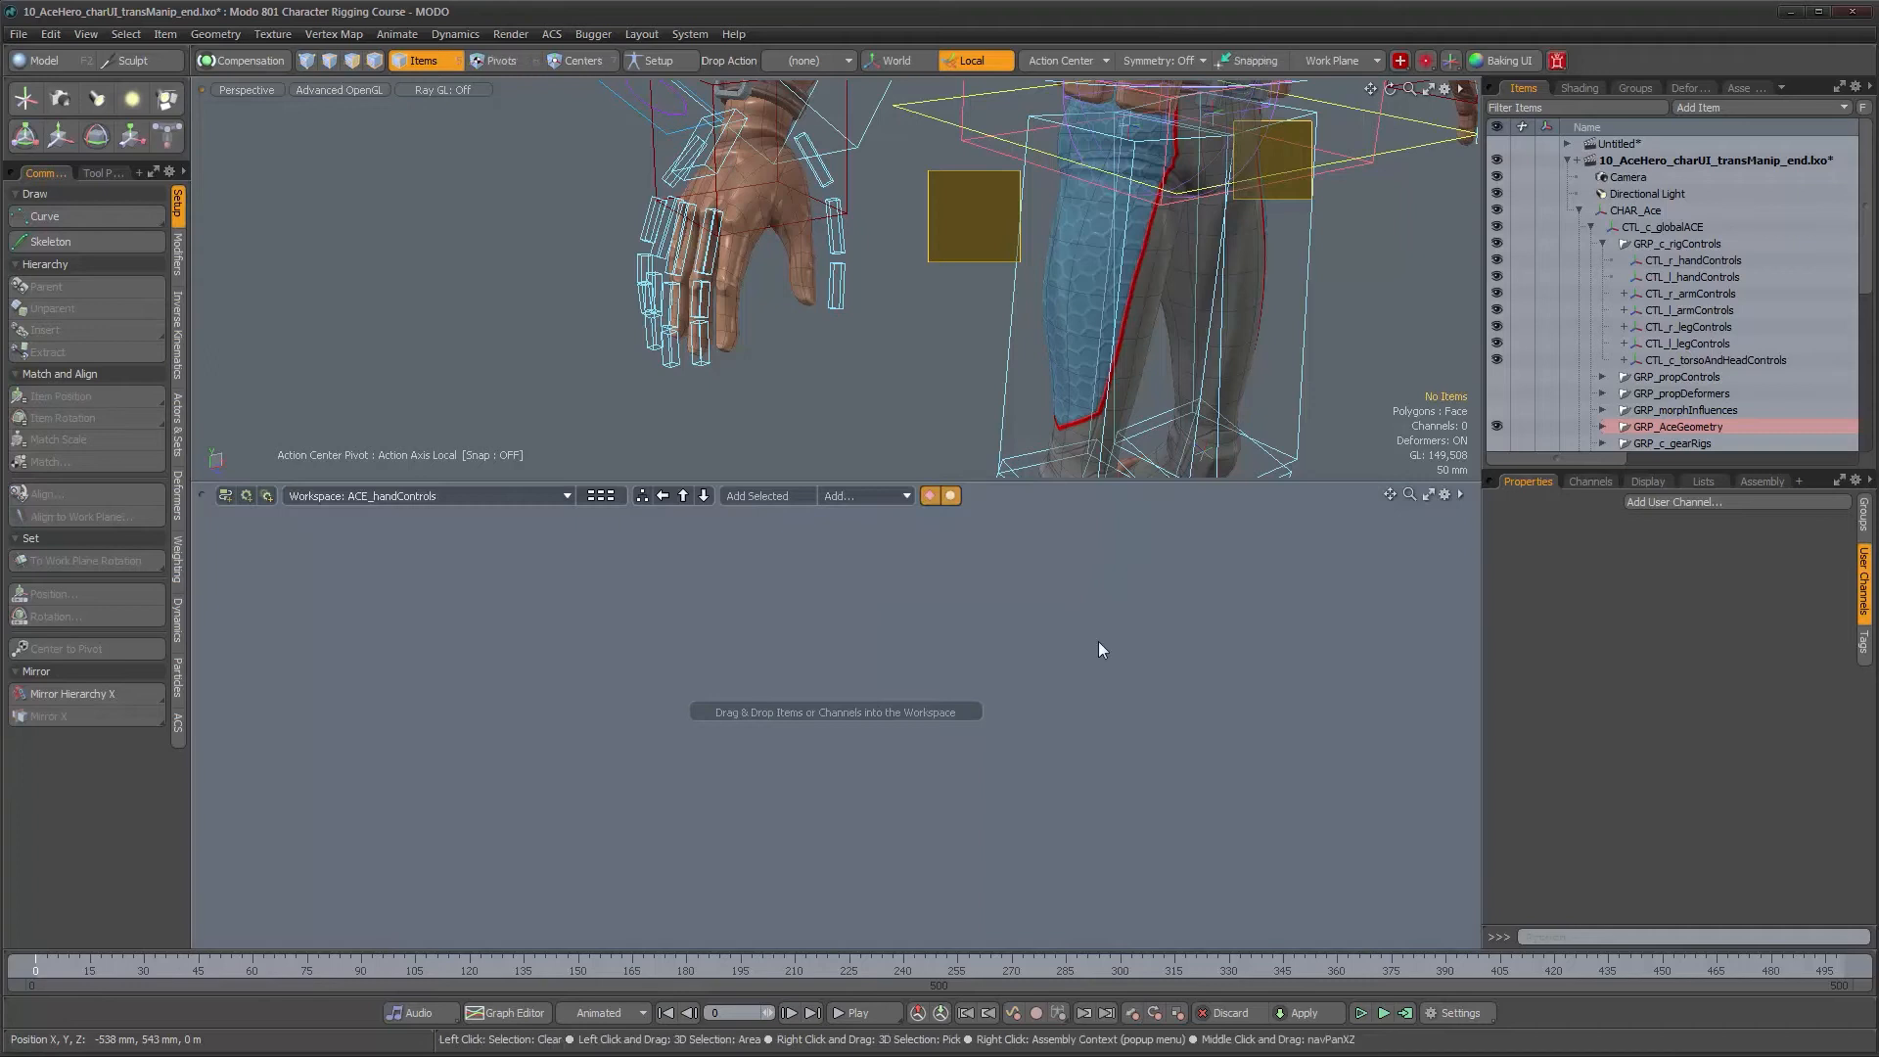
Add the right hand control with its four curl channels to the ACE_handControls schematic and place its node at the workspace's left side
ctrl+alt+drag(979, 256, 895, 257)
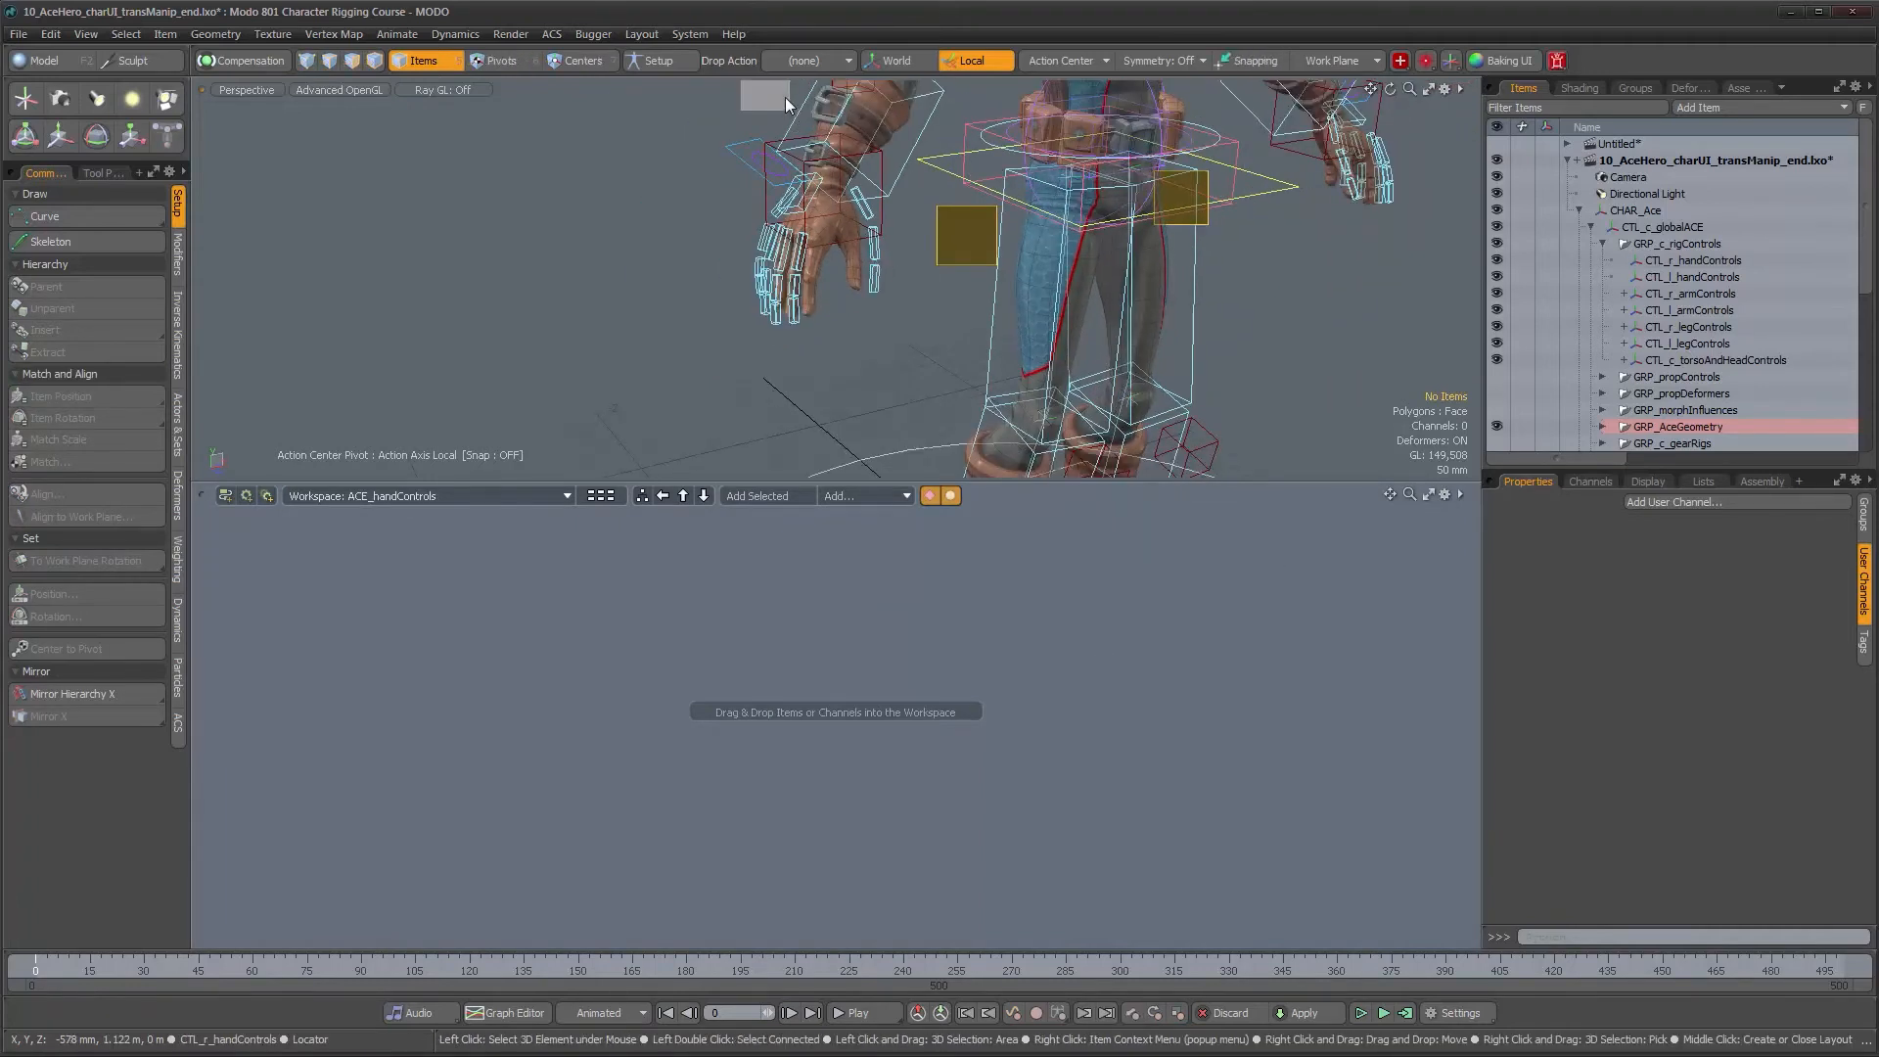
click(785, 97)
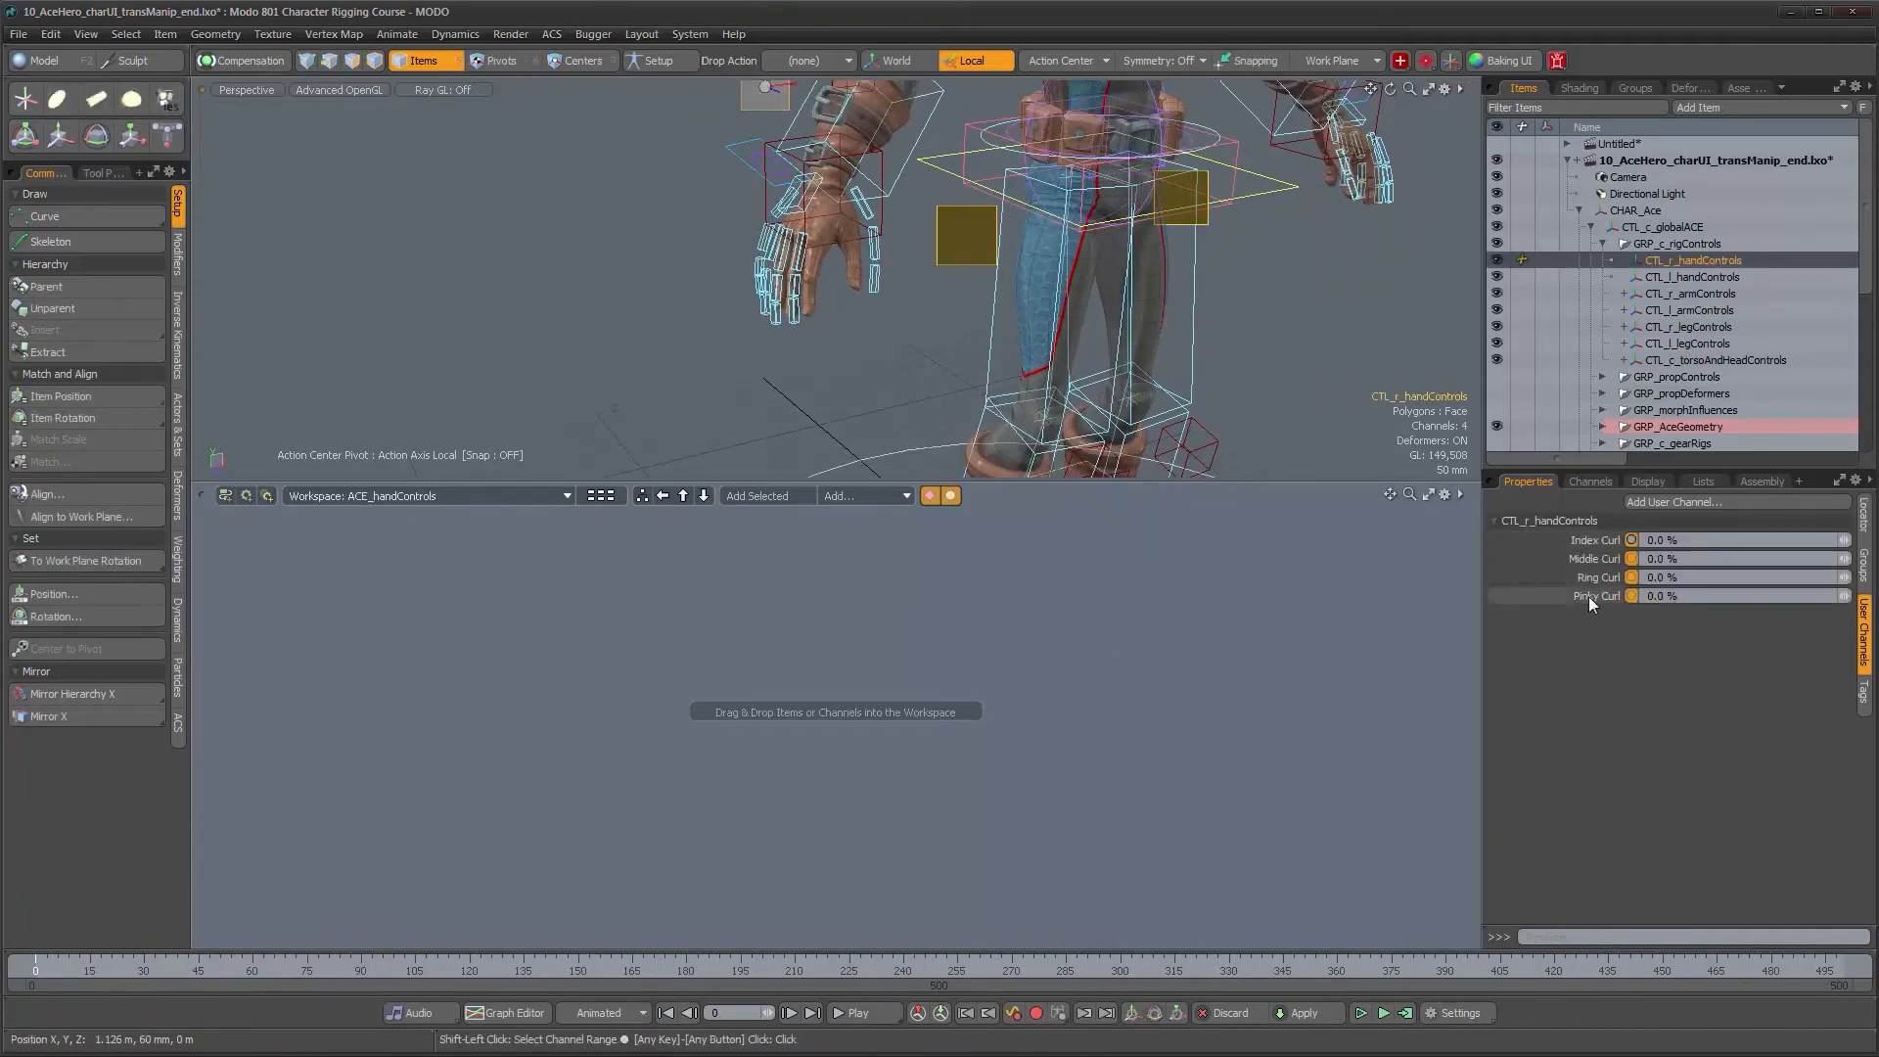
click(757, 496)
drag(978, 790, 867, 790)
drag(661, 724, 484, 643)
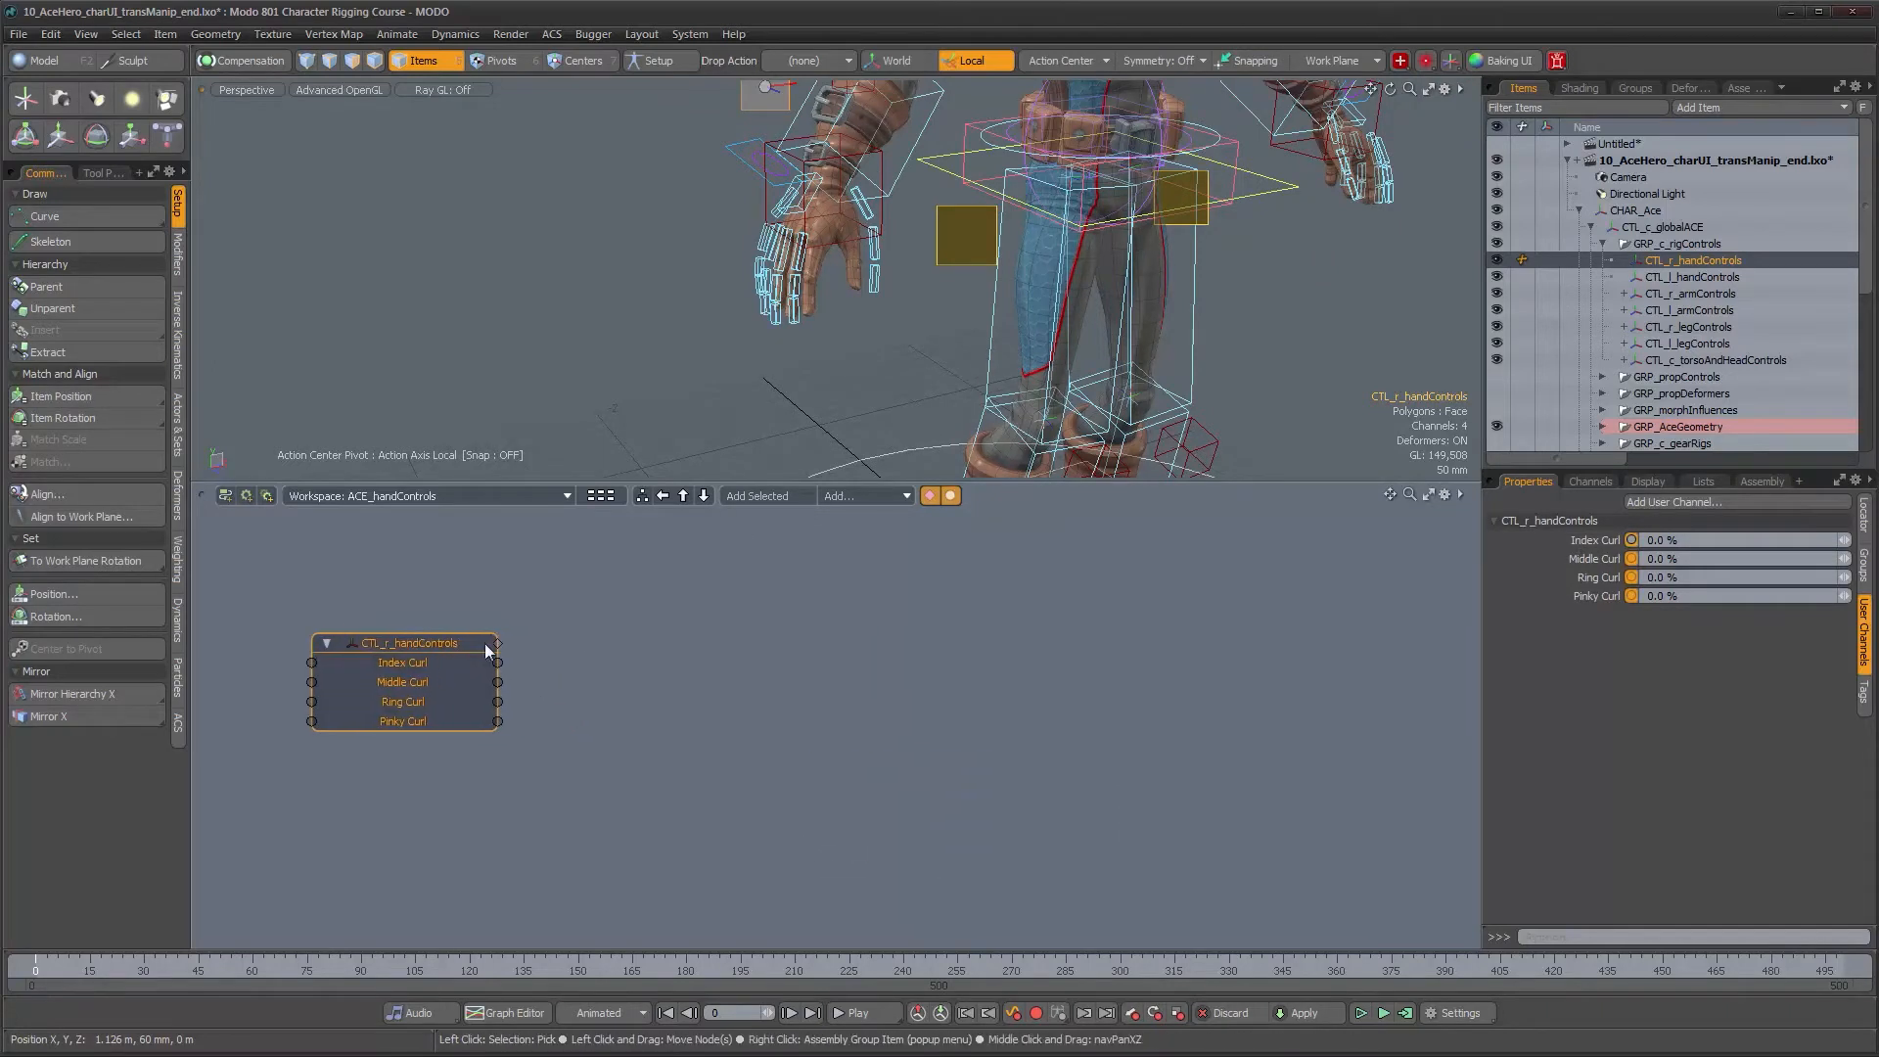
Add the three right index finger controls to the schematic and place their nodes to the right of the hand control node
alt+drag(871, 283, 981, 275)
alt+right_drag(981, 276, 1001, 254)
alt+middle_drag(998, 252, 915, 302)
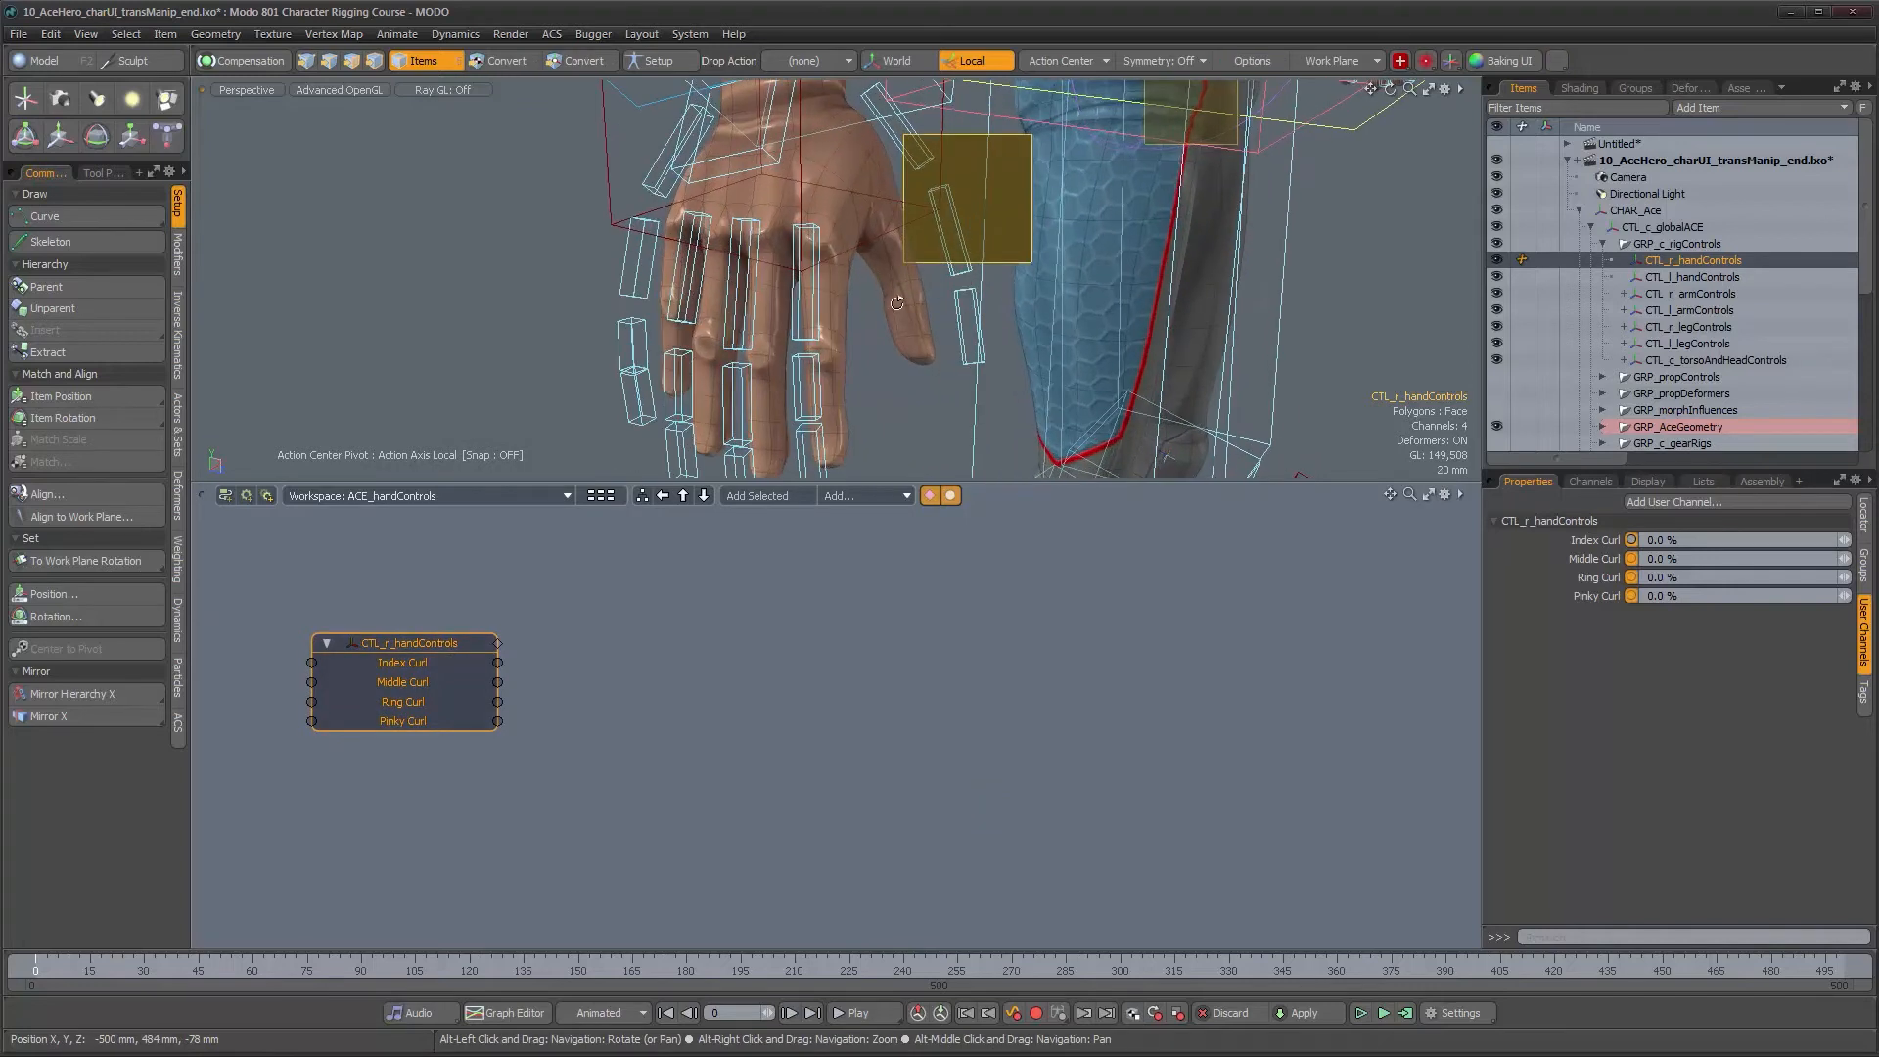
alt+drag(898, 303, 898, 257)
click(862, 247)
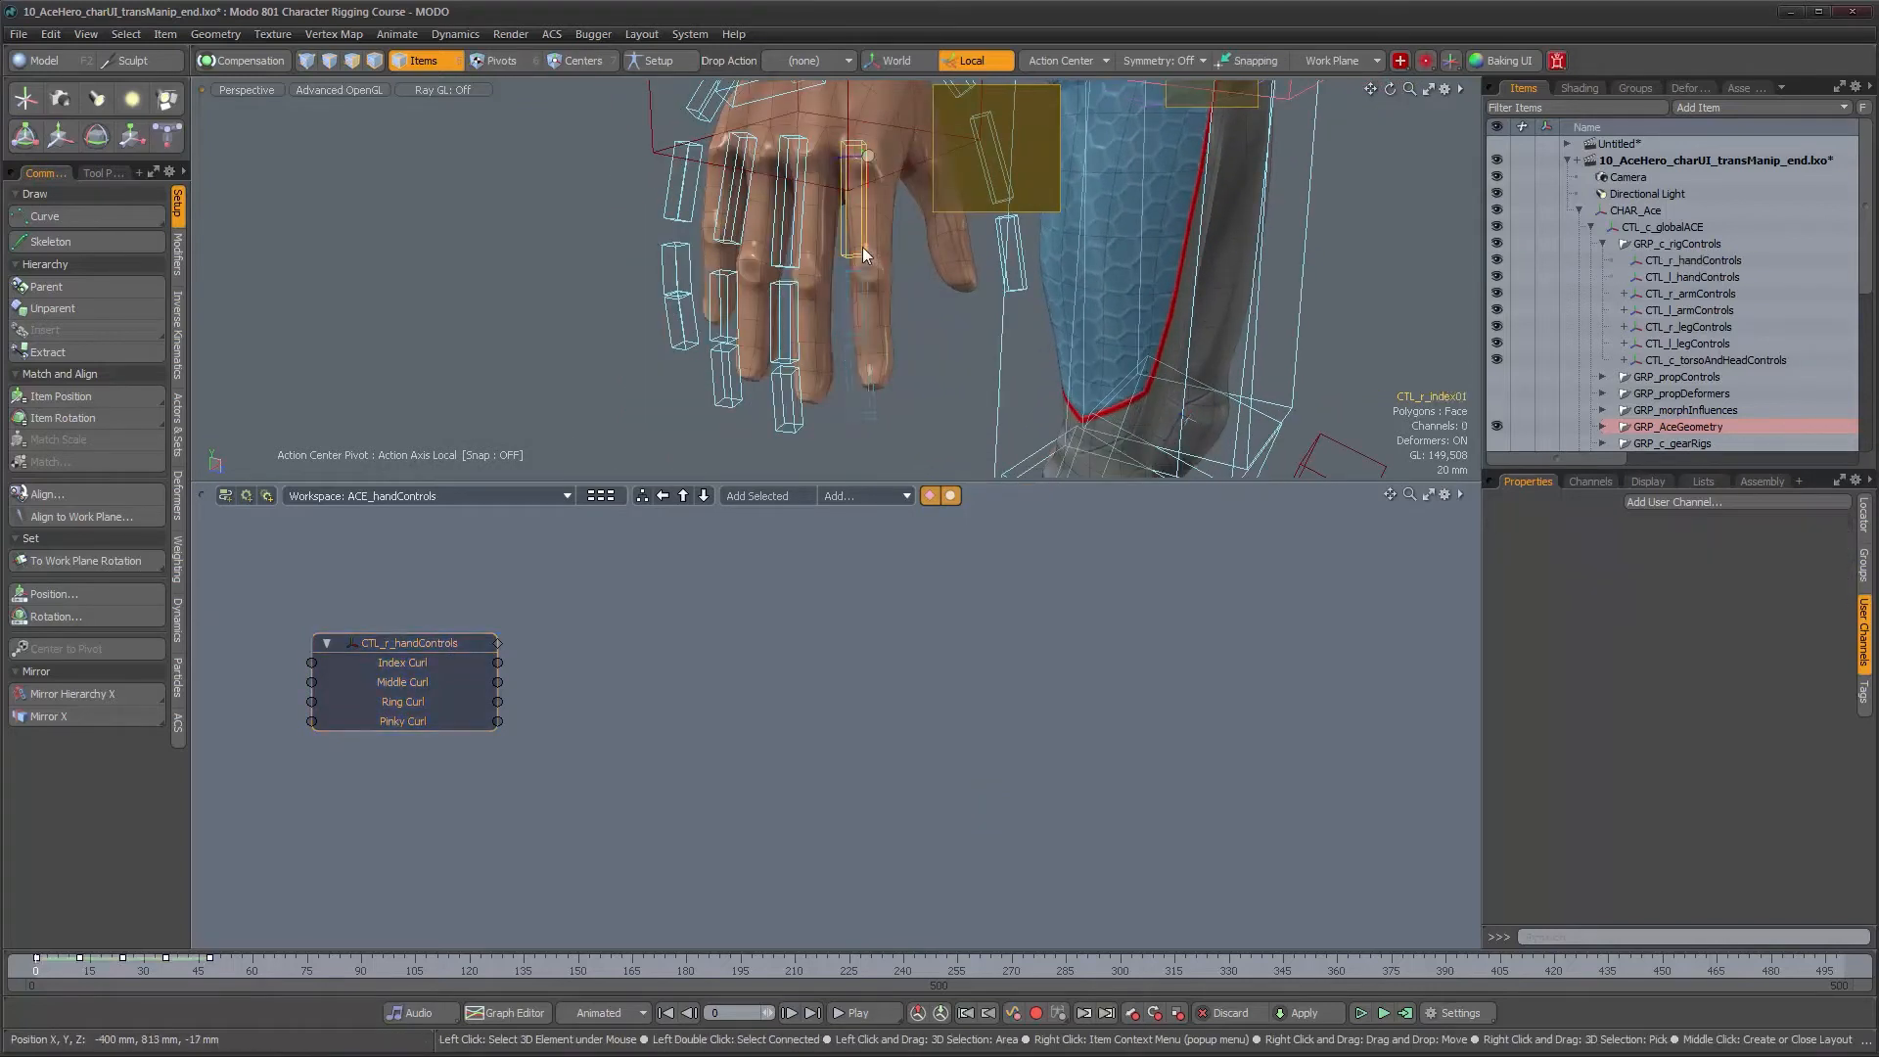
shift+click(849, 286)
shift+click(849, 367)
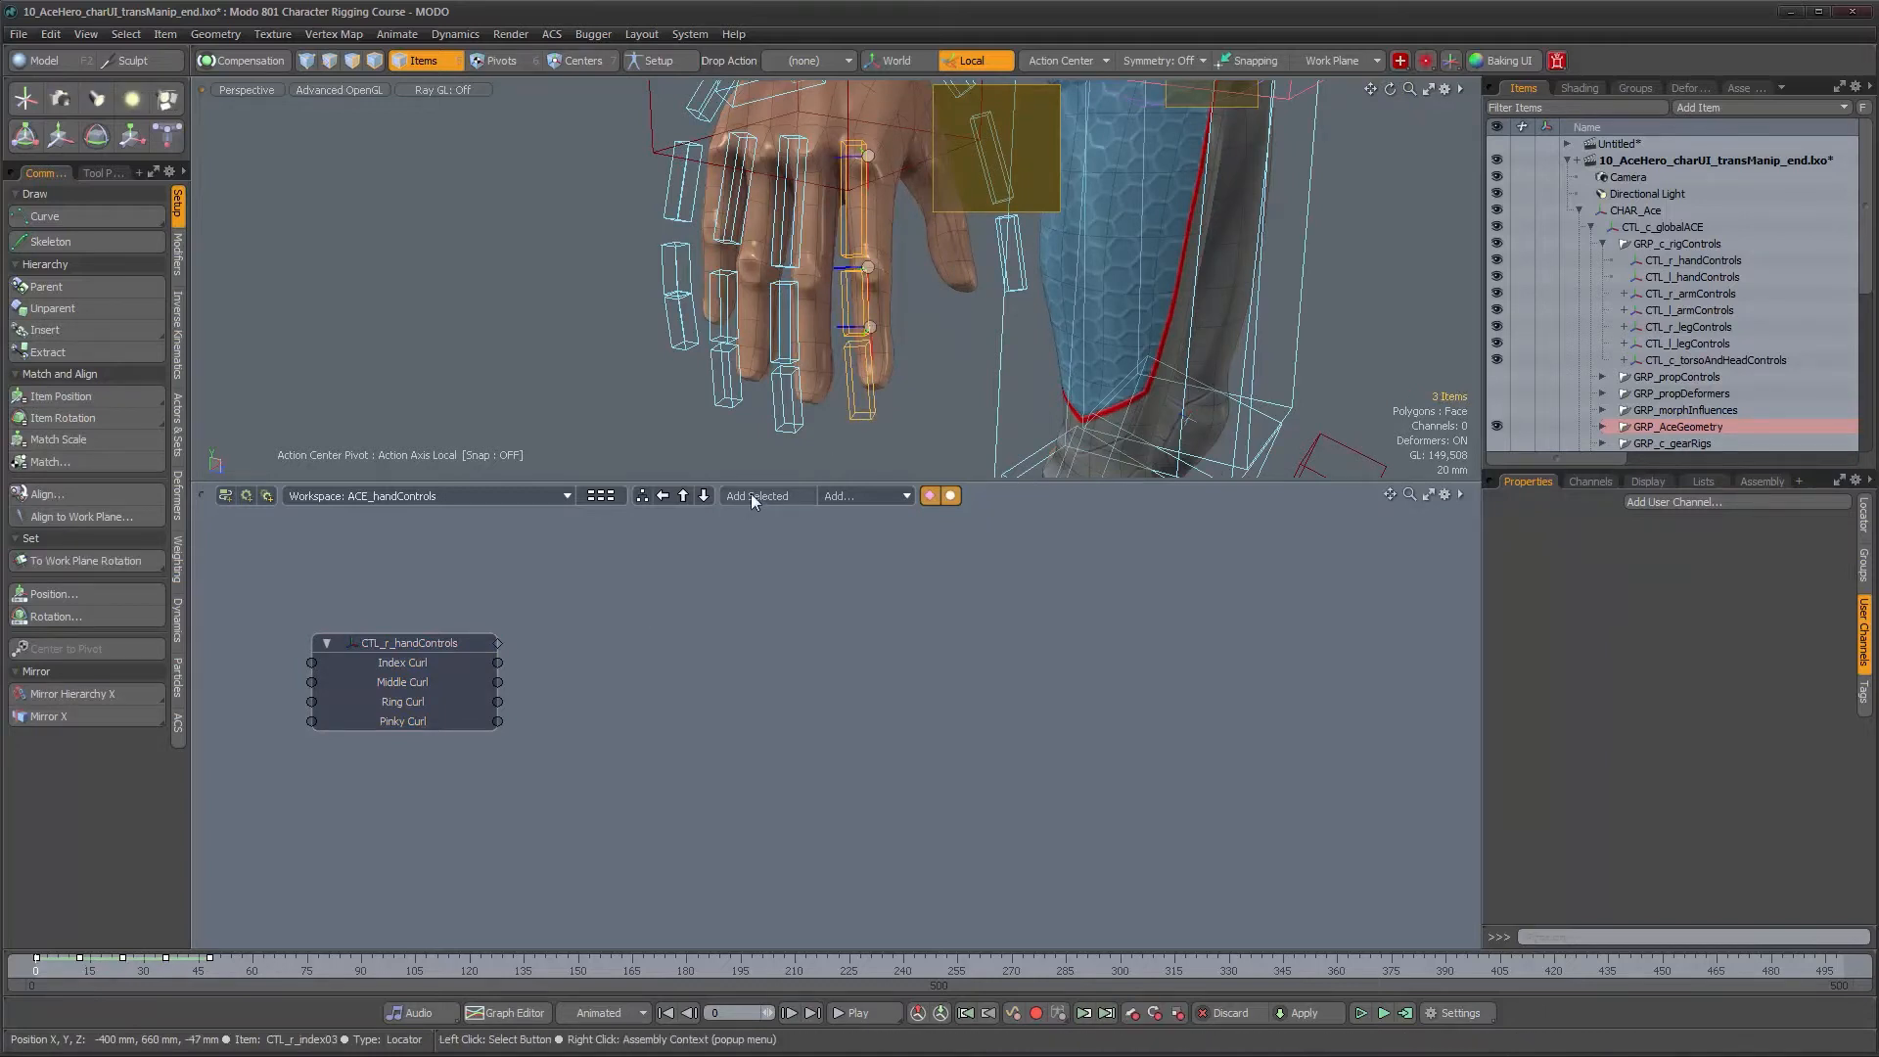
click(1850, 526)
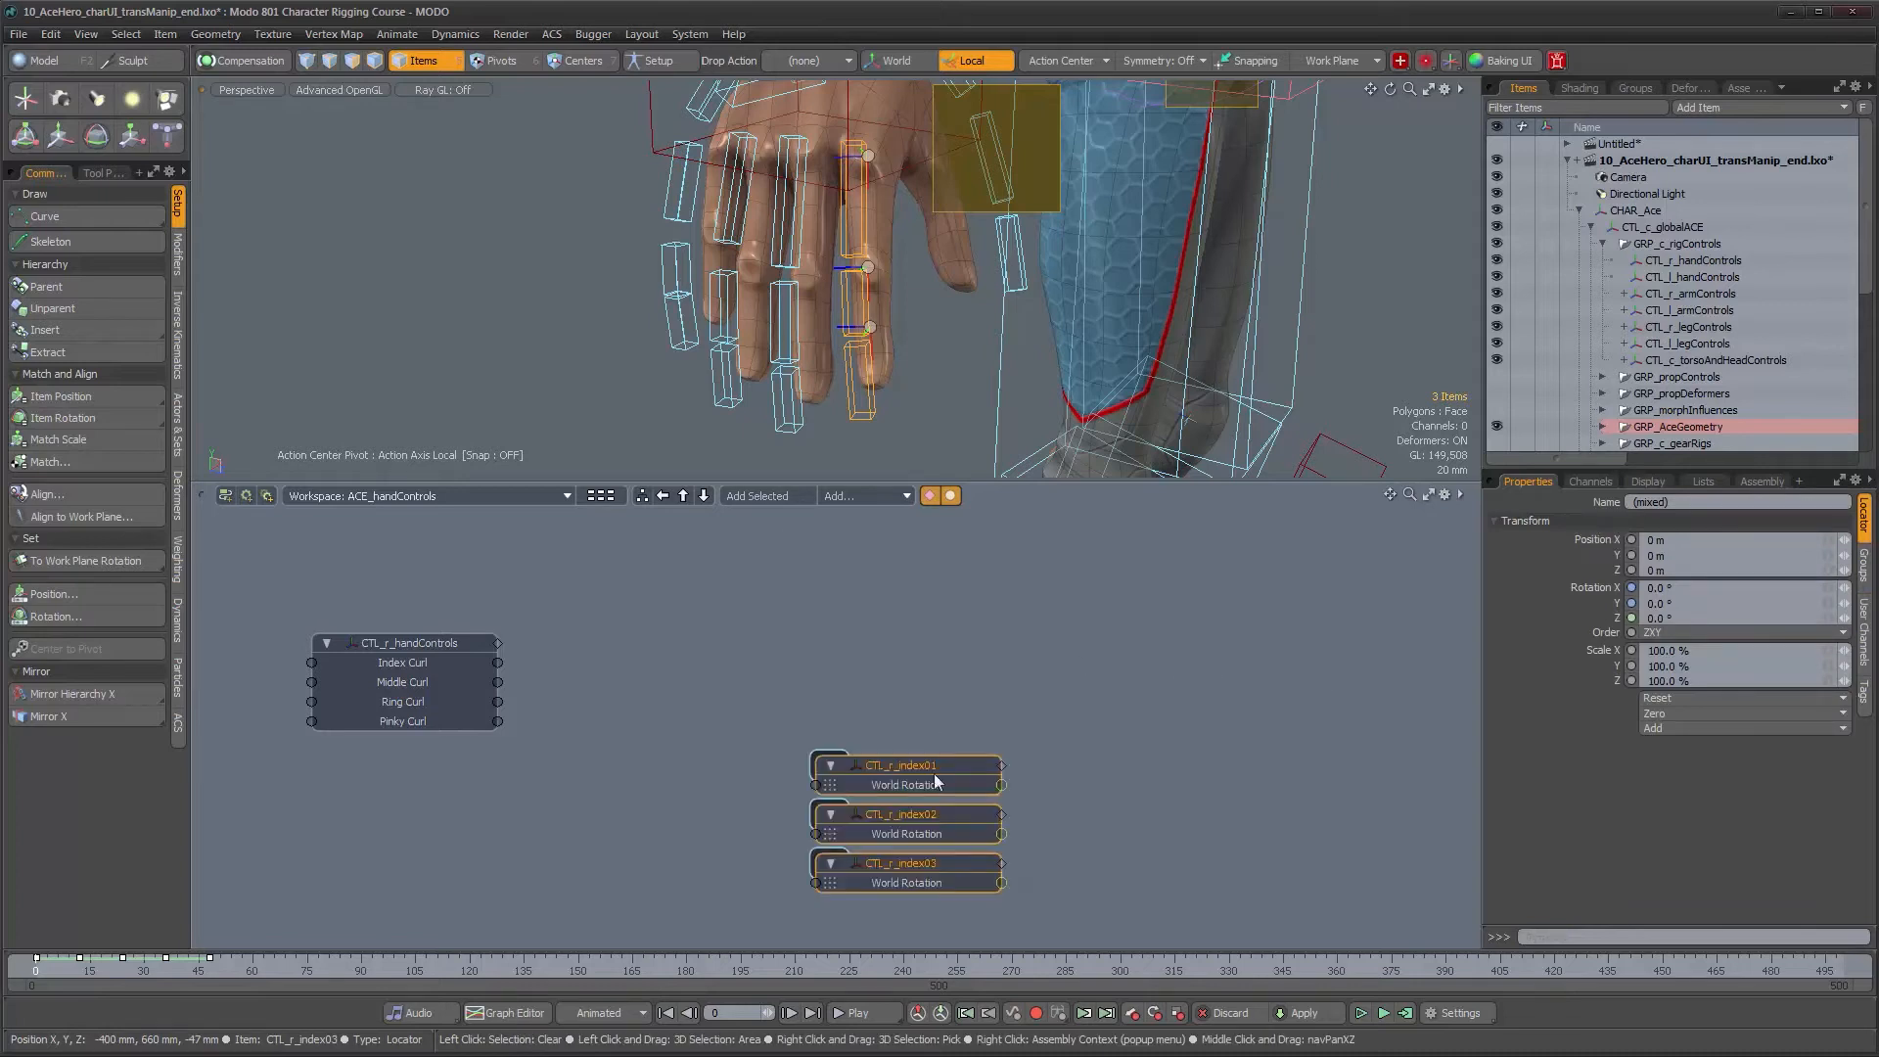
drag(938, 768, 895, 648)
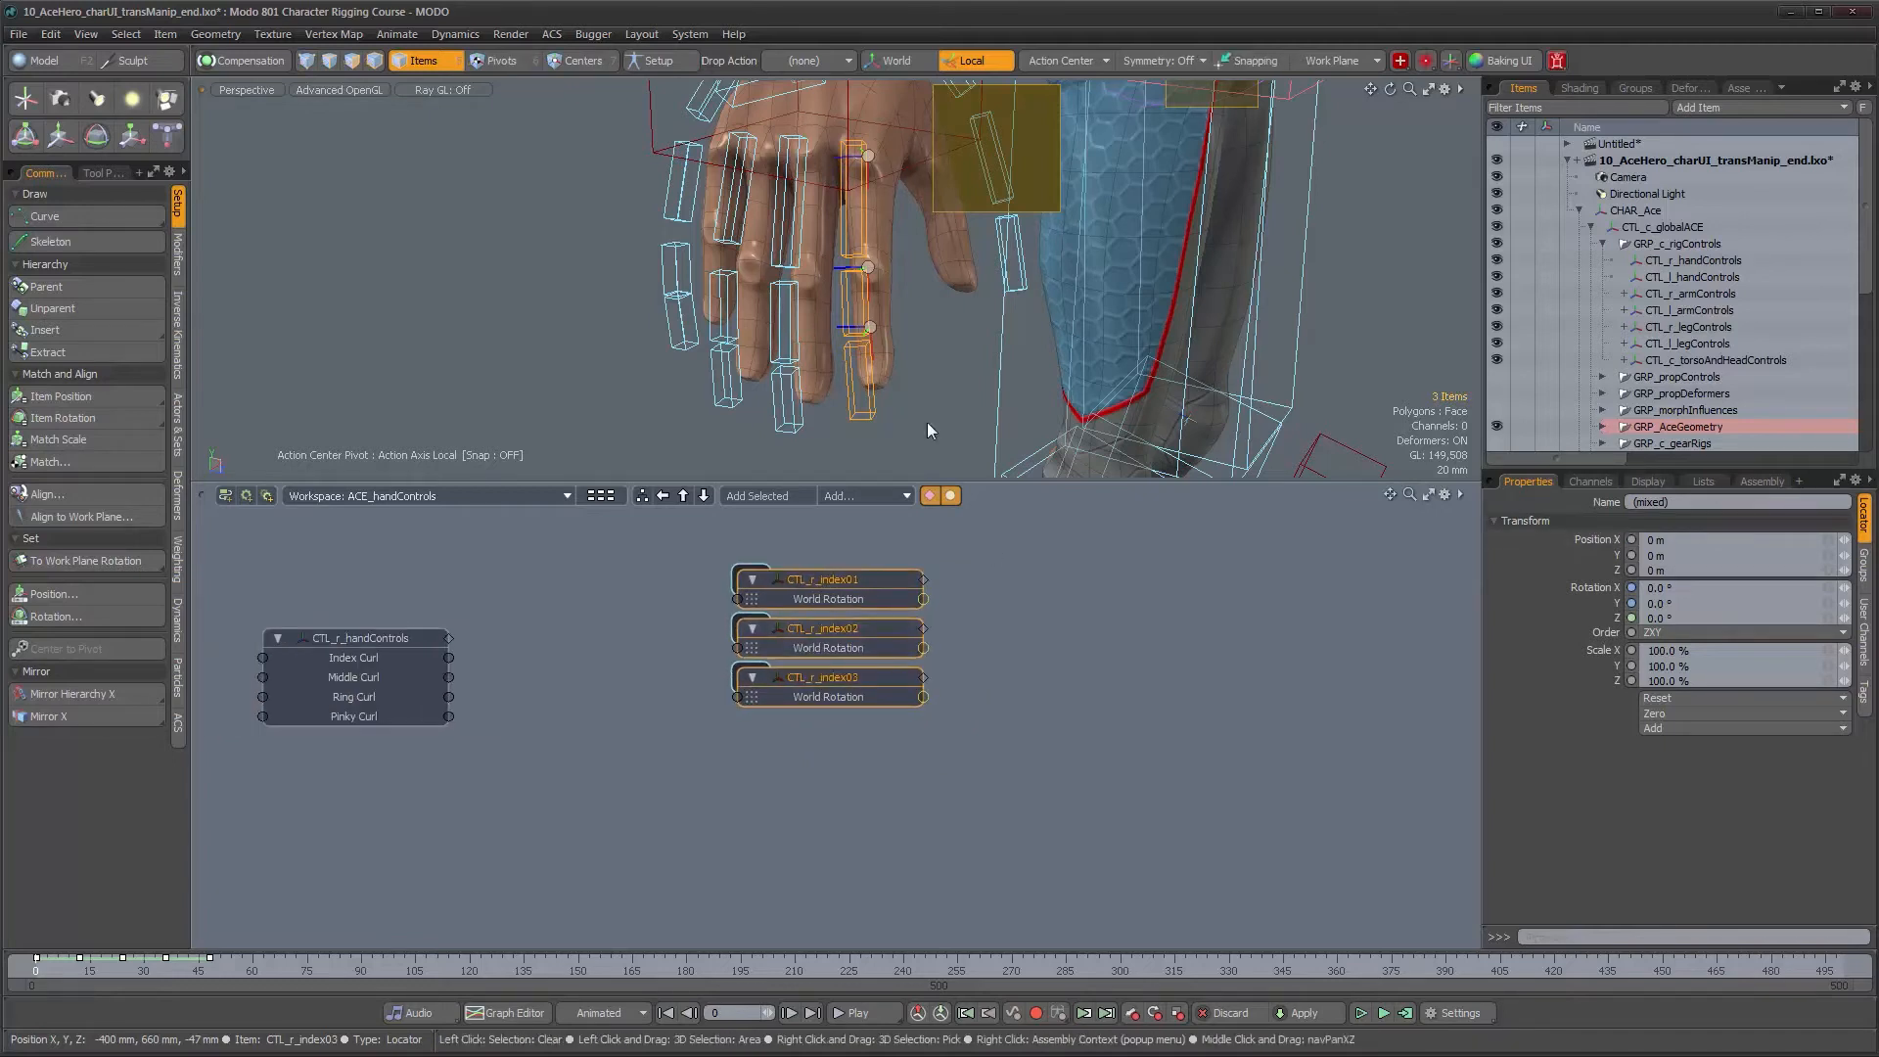
Try rotating CTL_r_index01 about 24.5° around its Z axis to test the finger bend, and undo the rotation
click(861, 223)
alt+drag(862, 223, 756, 274)
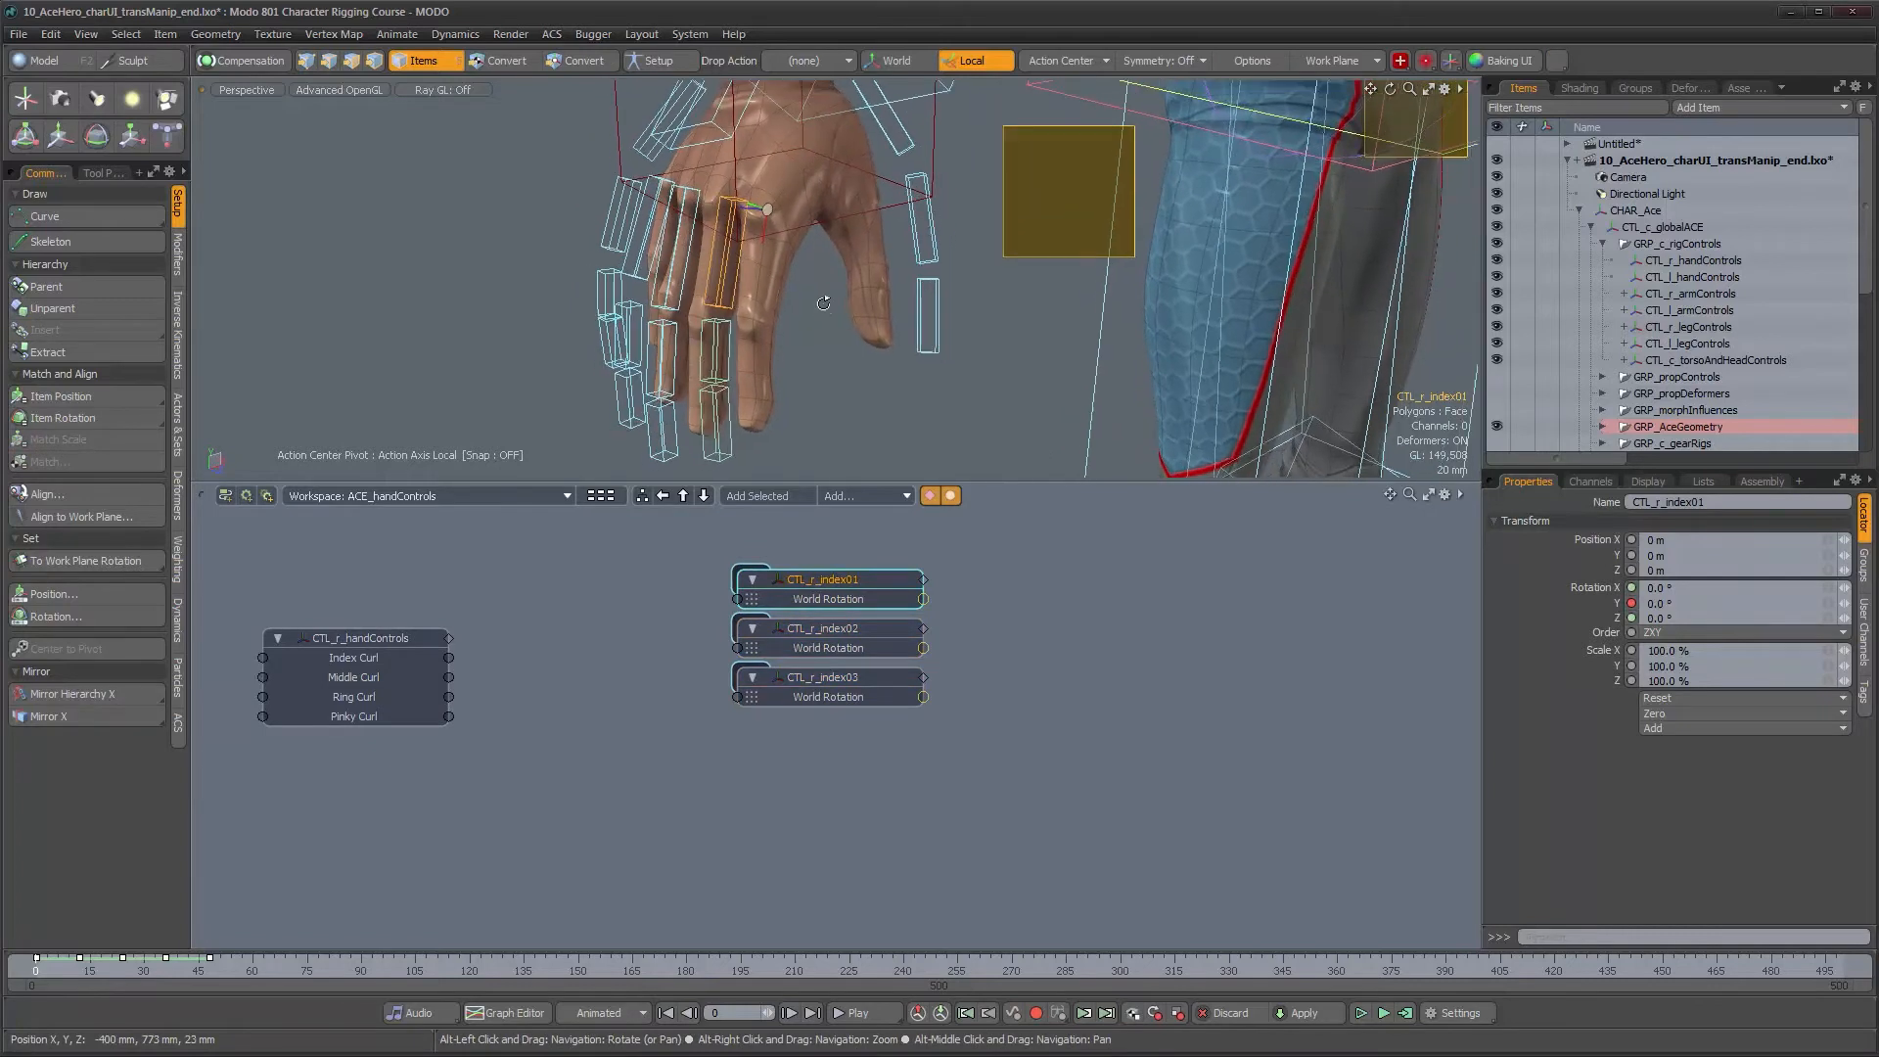
click(734, 274)
click(737, 276)
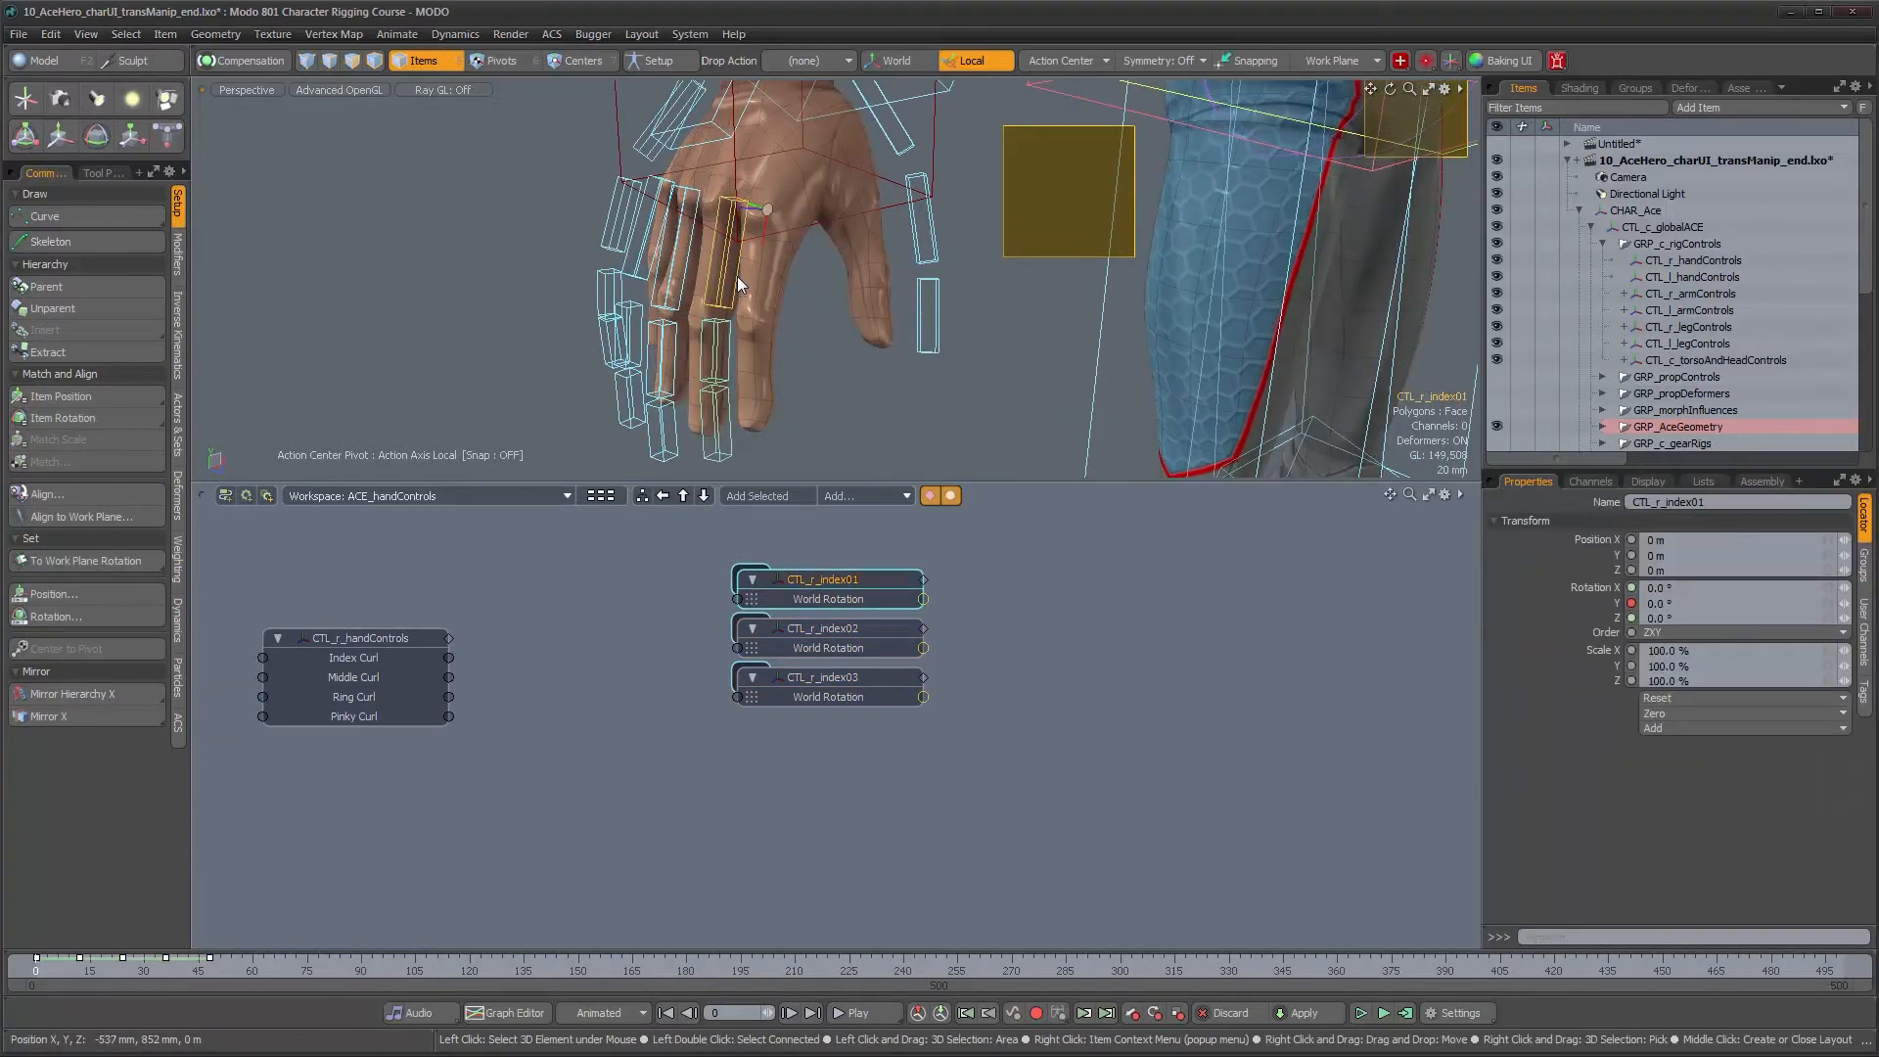
key(e)
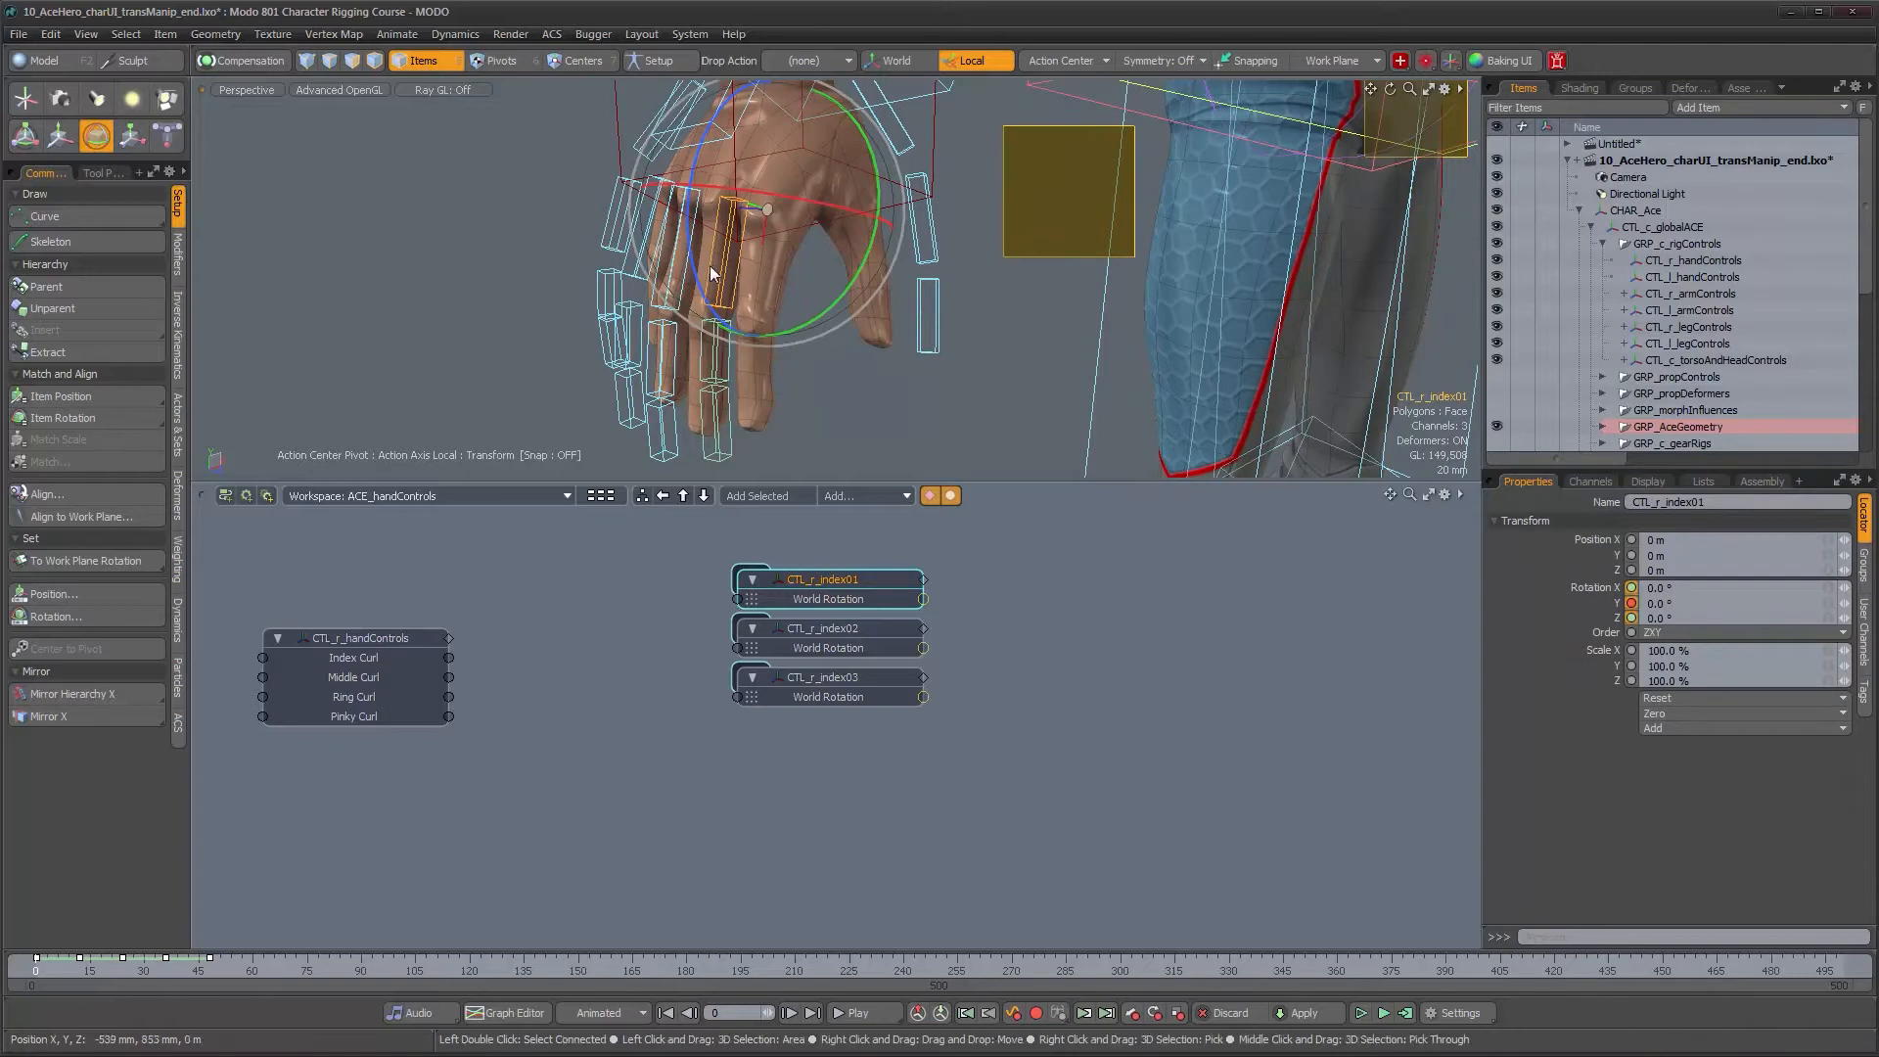
drag(737, 276, 686, 220)
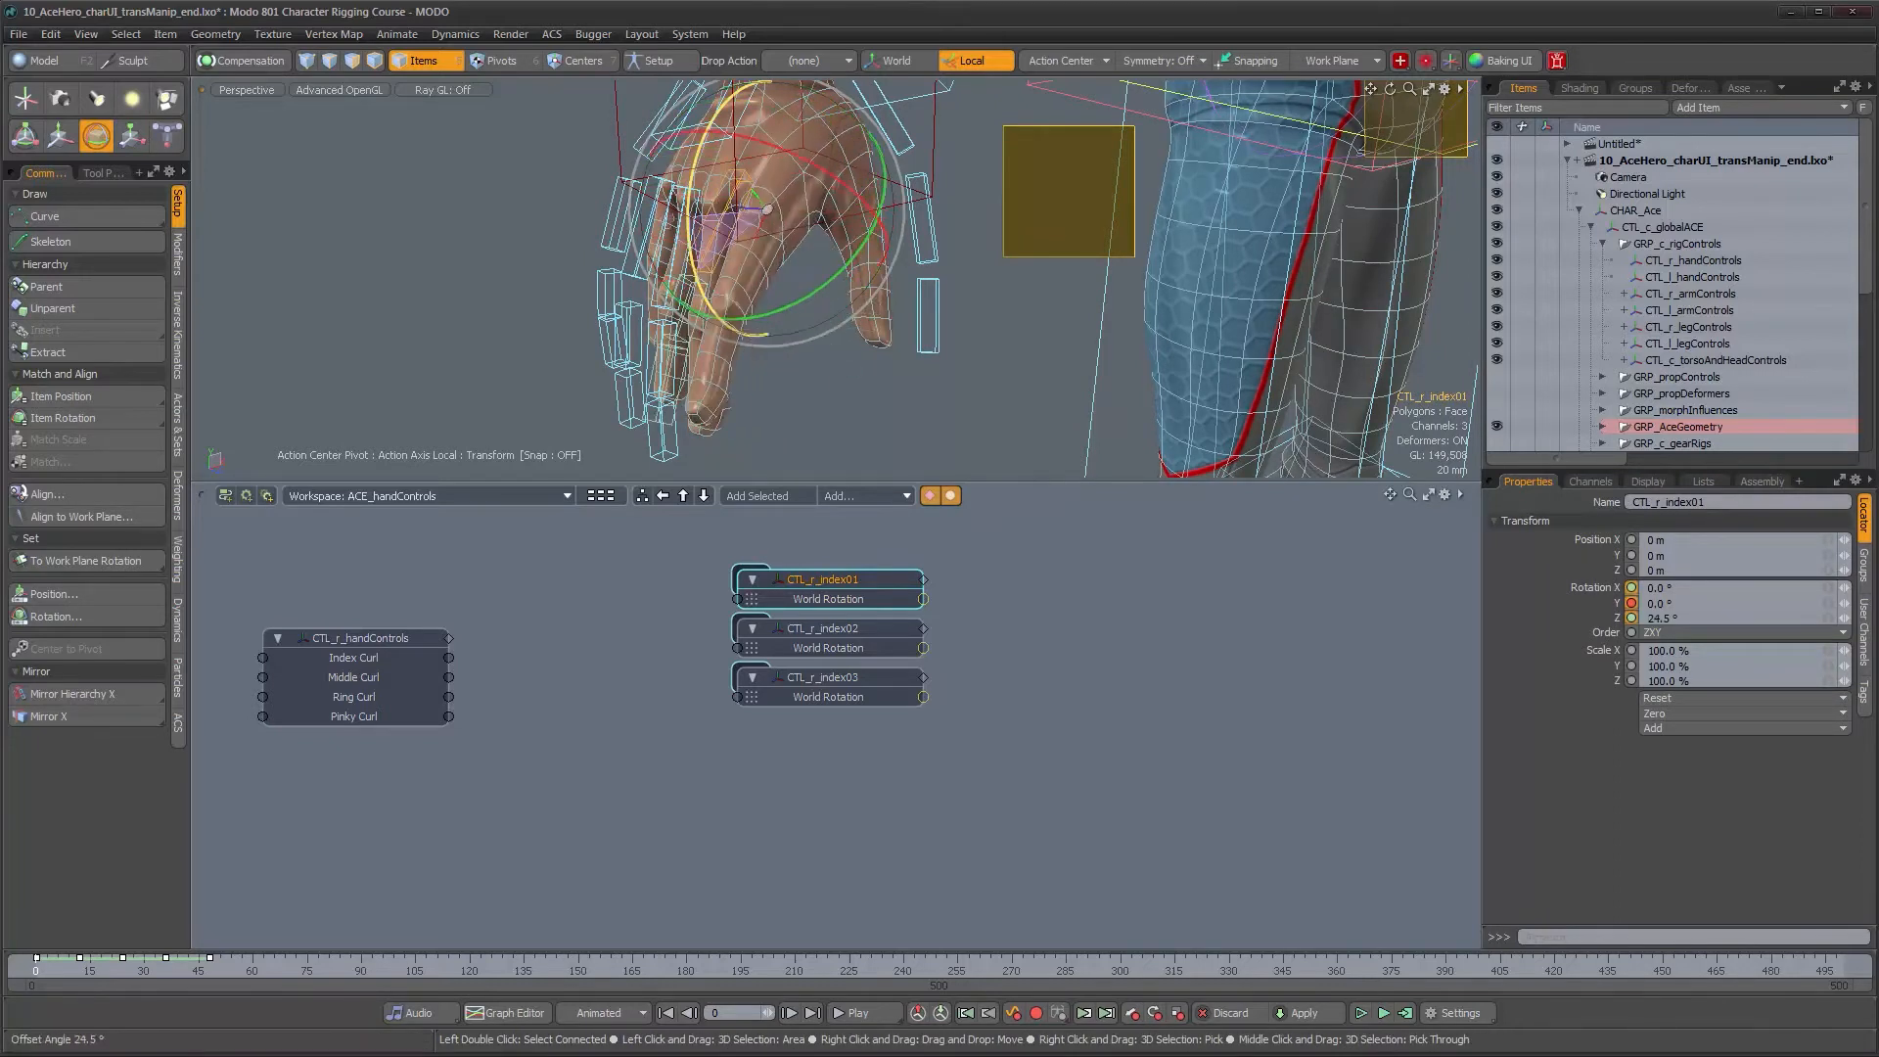
alt+drag(799, 336, 812, 361)
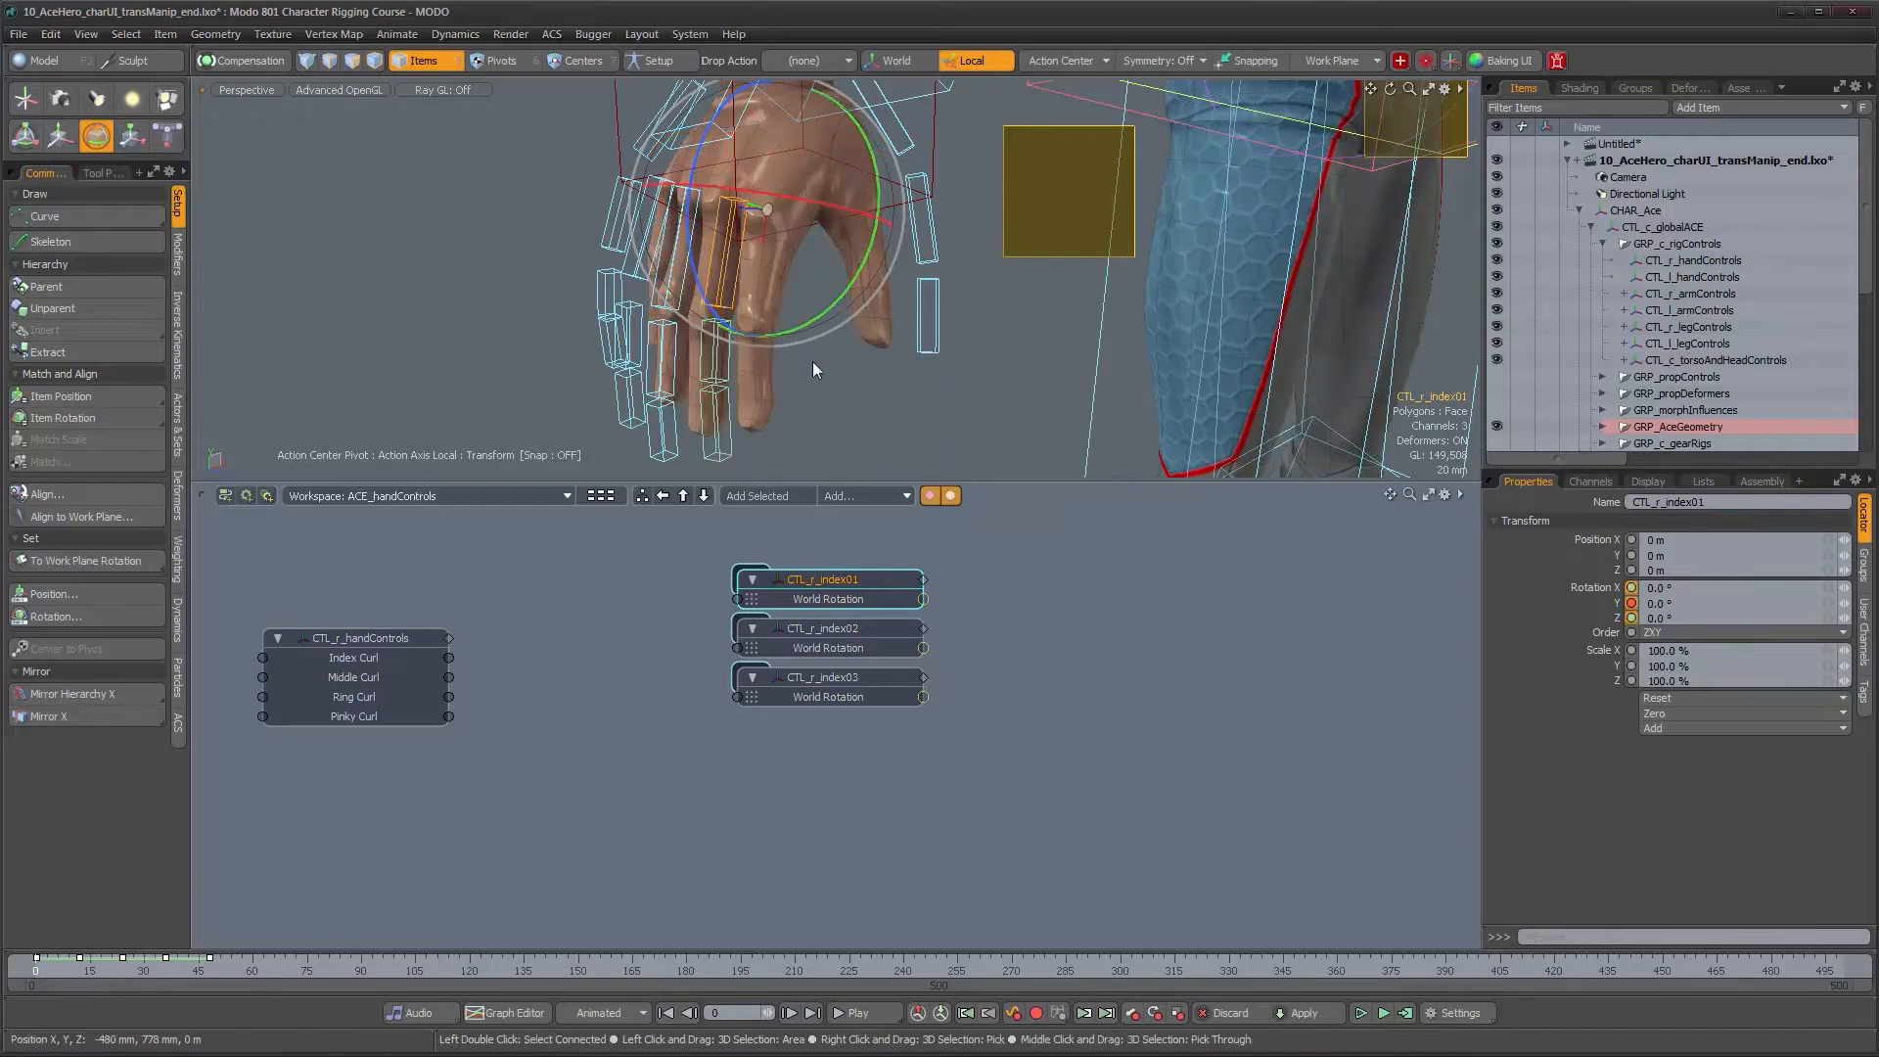
alt+drag(914, 654, 906, 669)
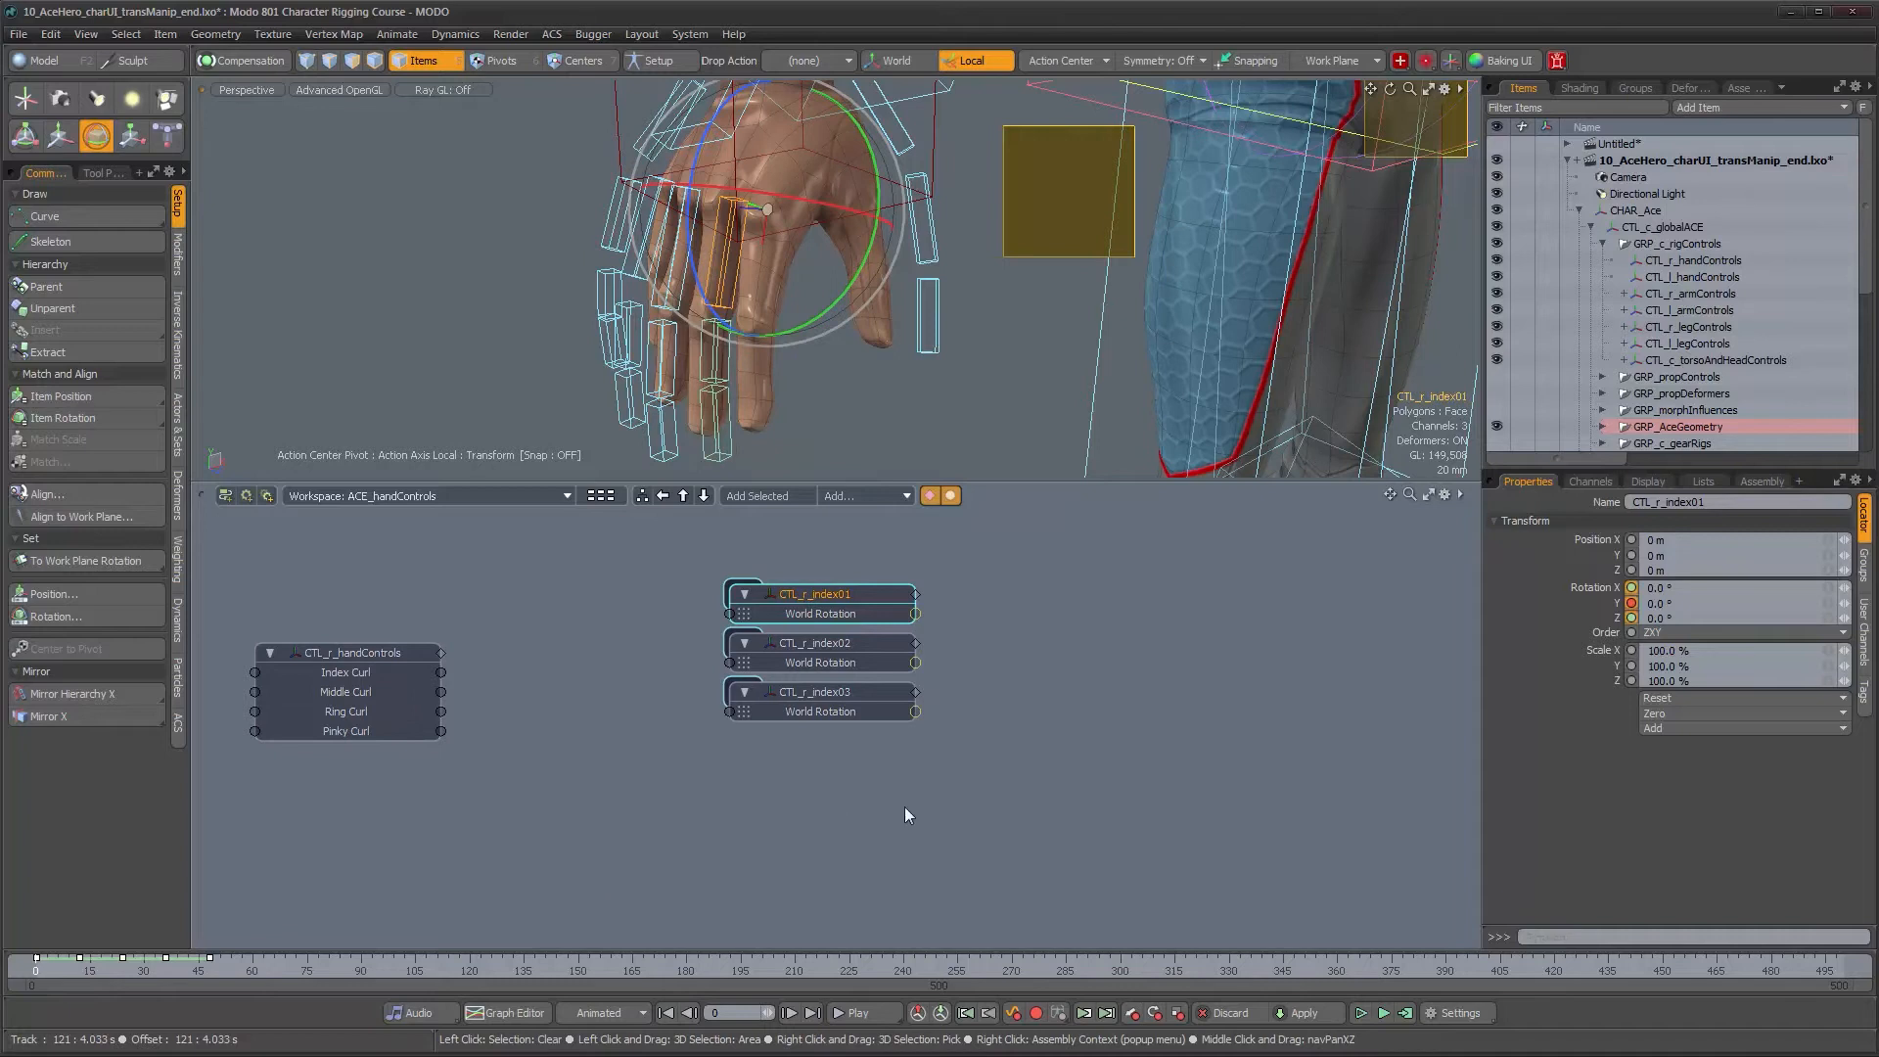
alt+right_drag(934, 777, 940, 777)
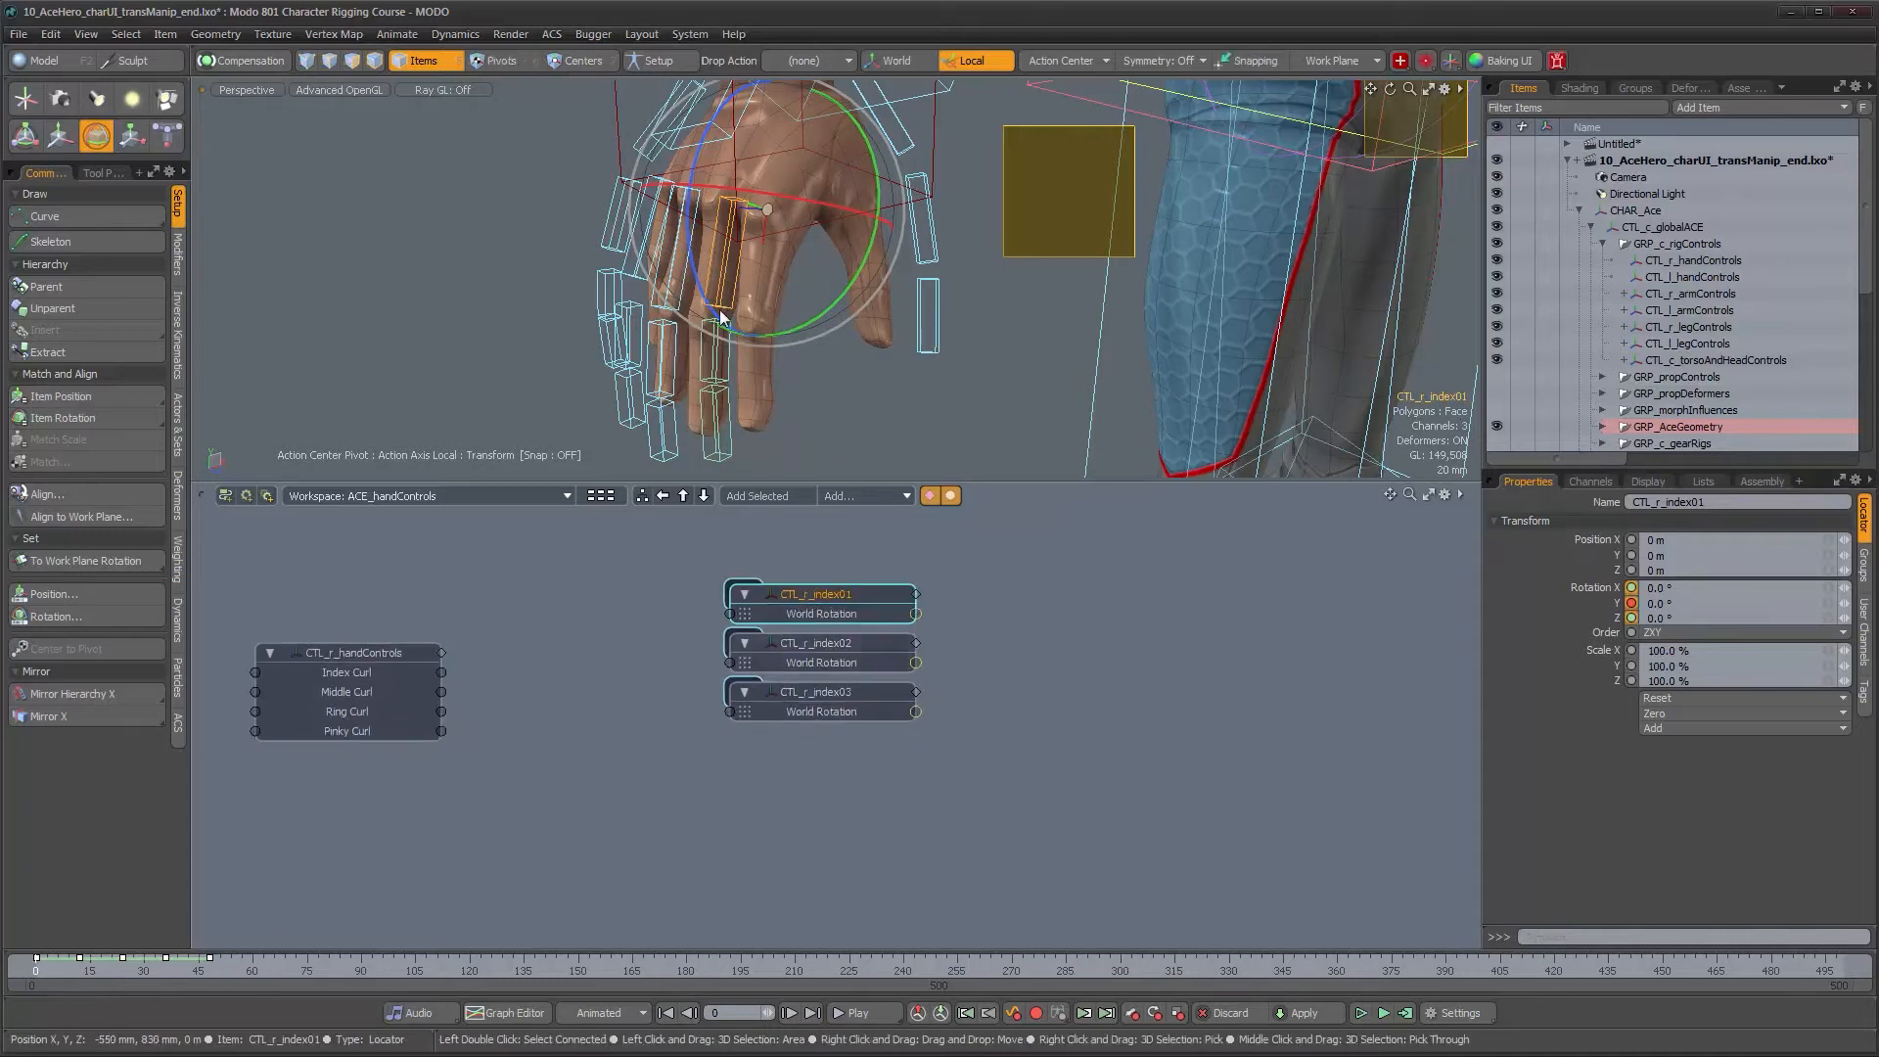
key(space)
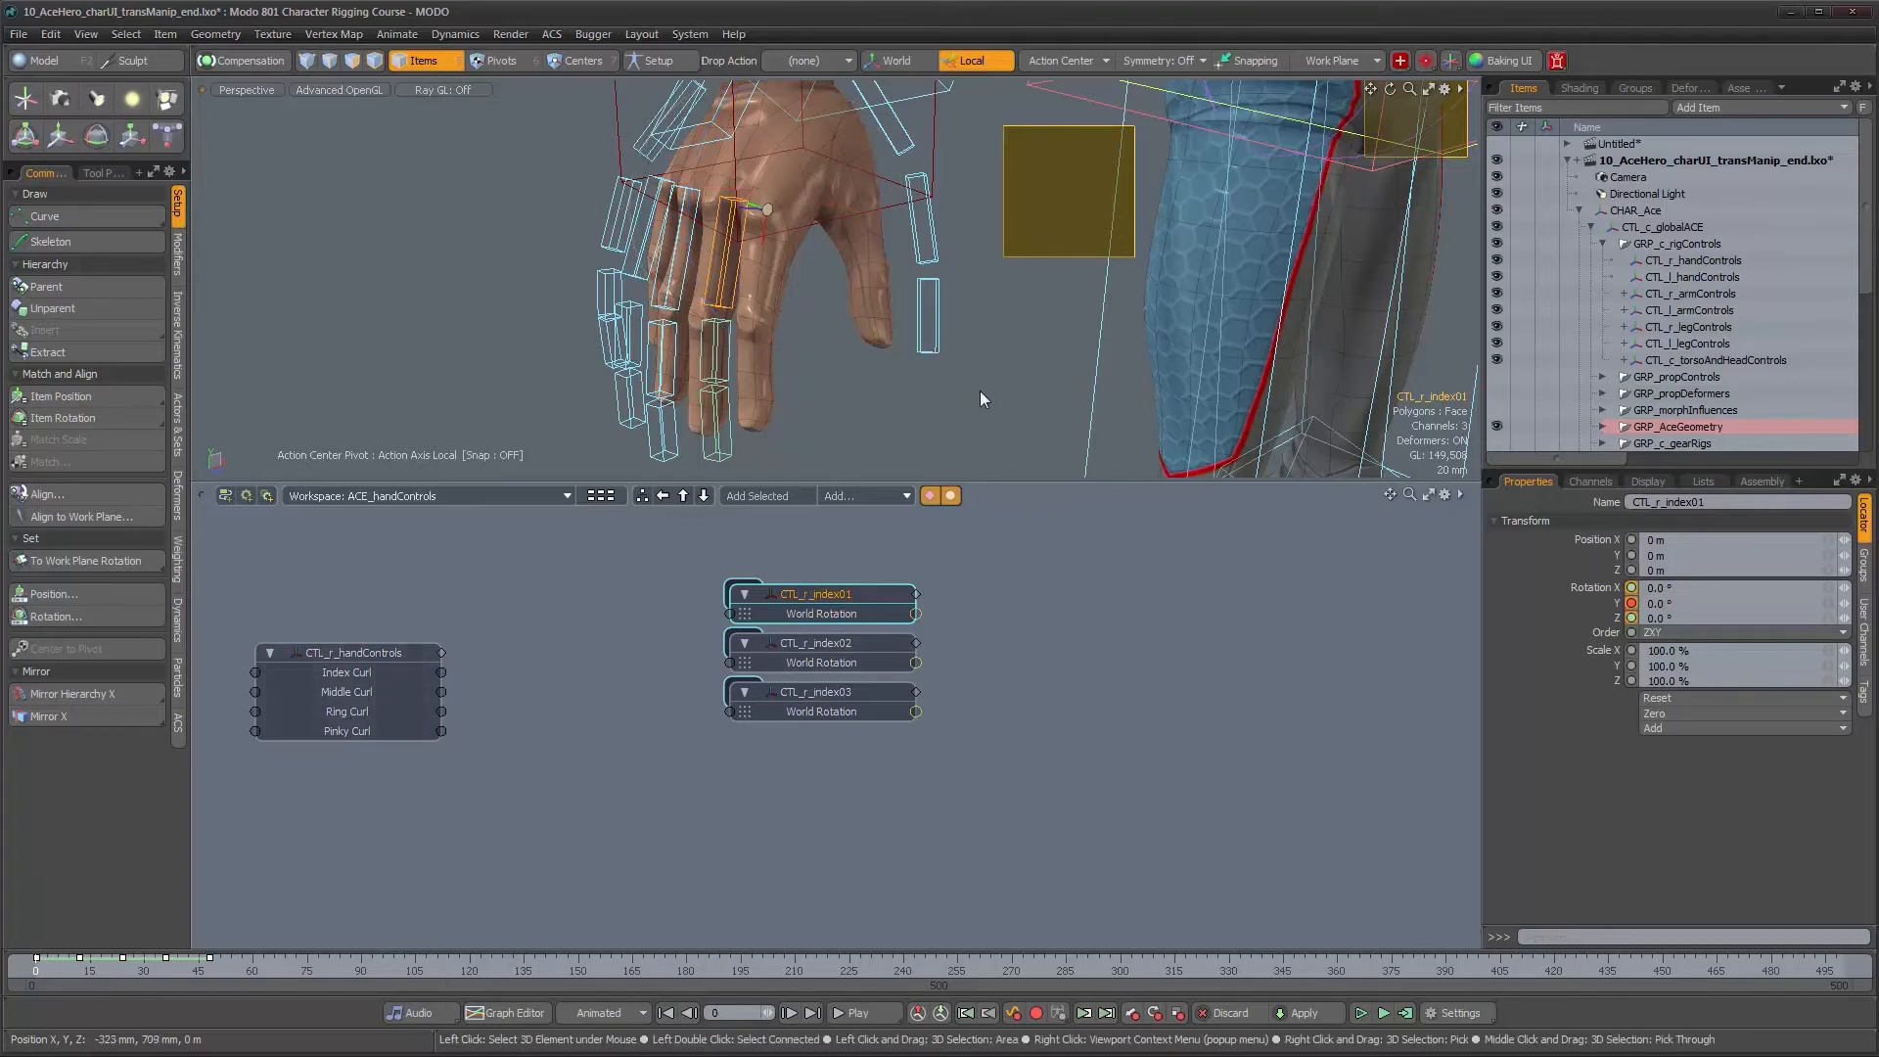
Examine the position and rotation channels of the right index finger controls CTL_r_index01, CTL_r_index03 and CTL_r_index02
click(1590, 480)
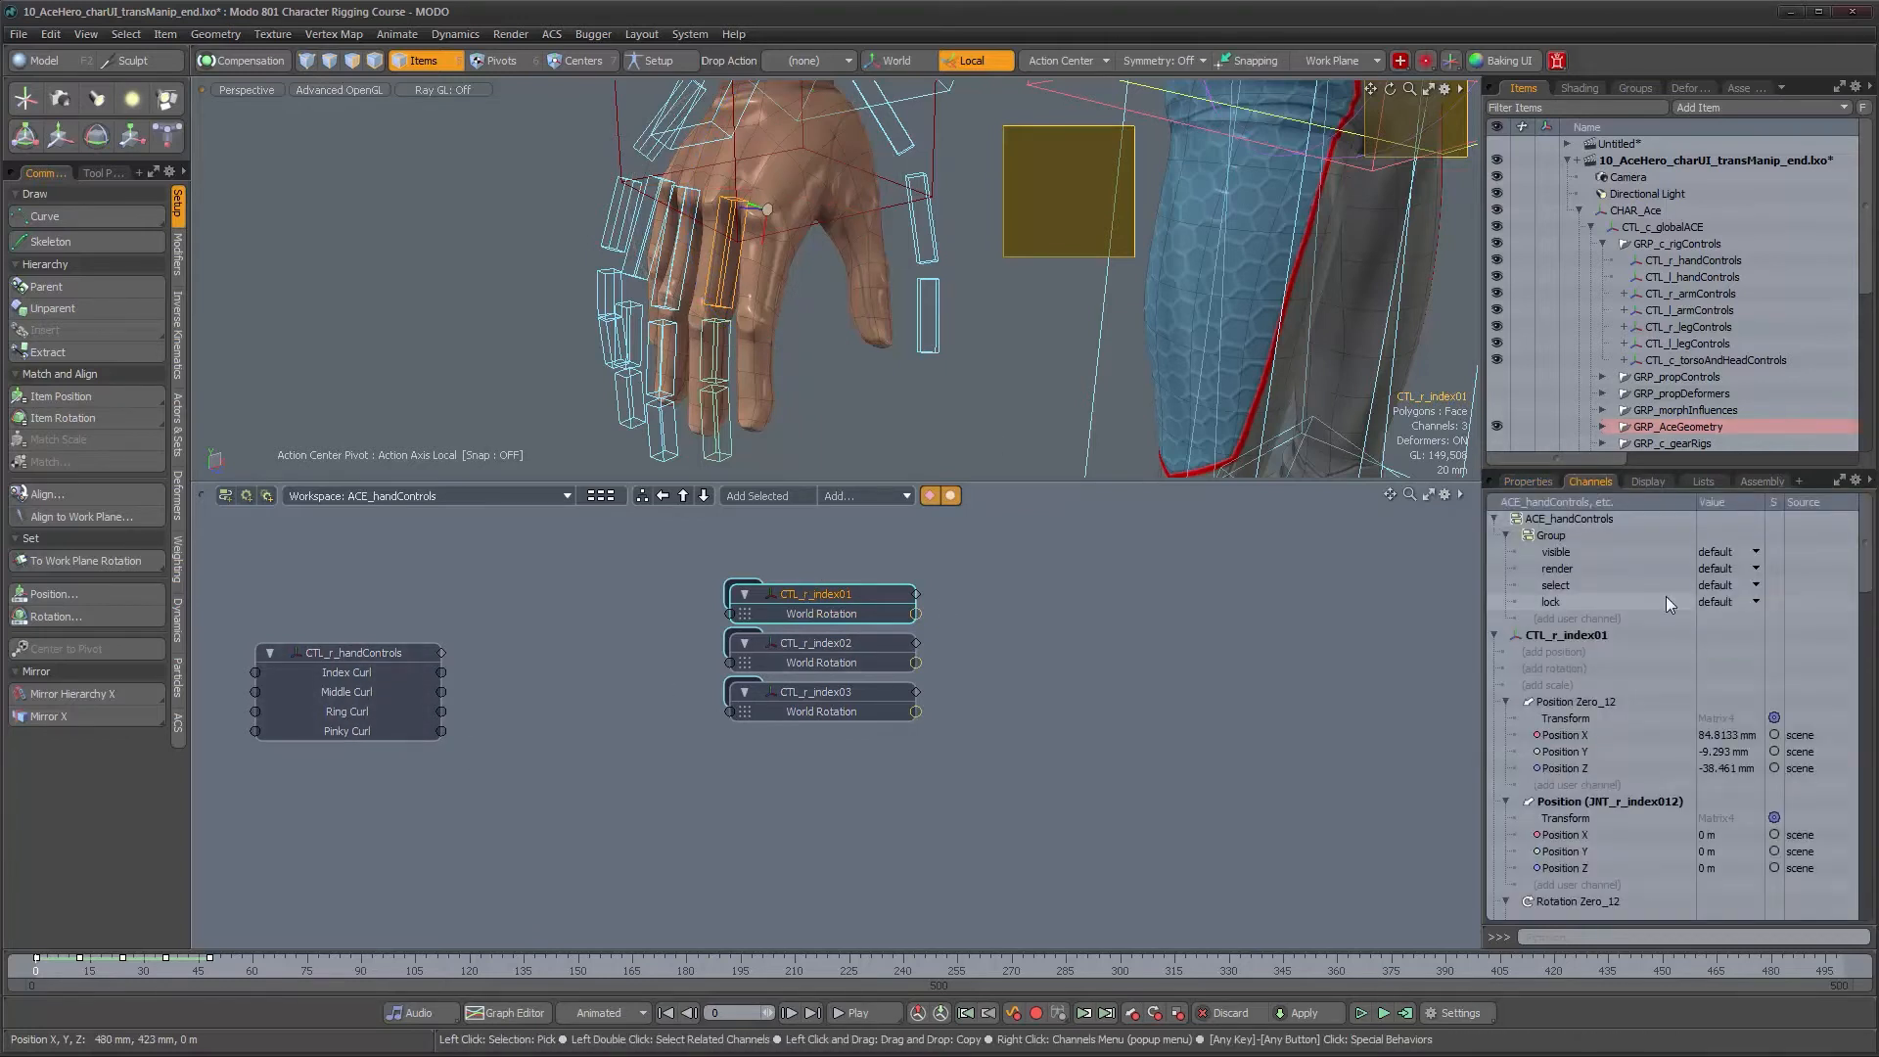
scroll(1601, 754, down, 2)
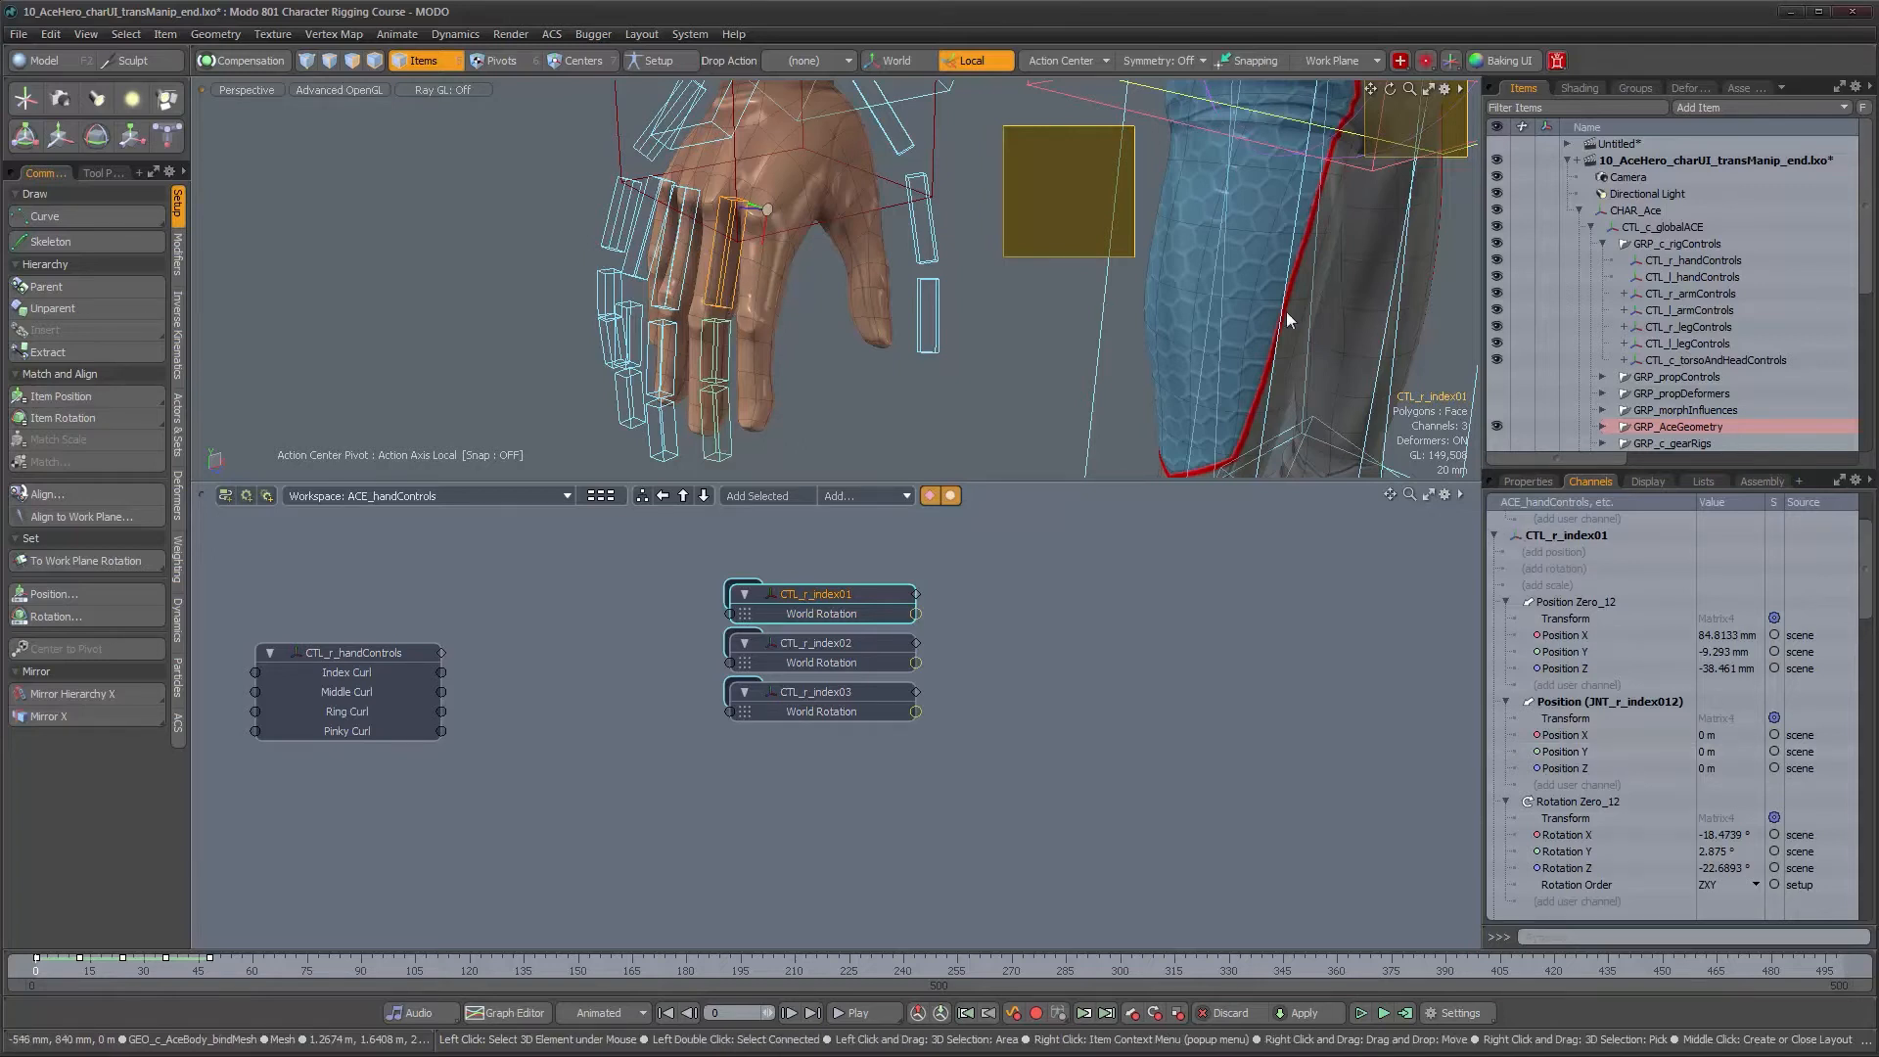
scroll(1683, 250, down, 10)
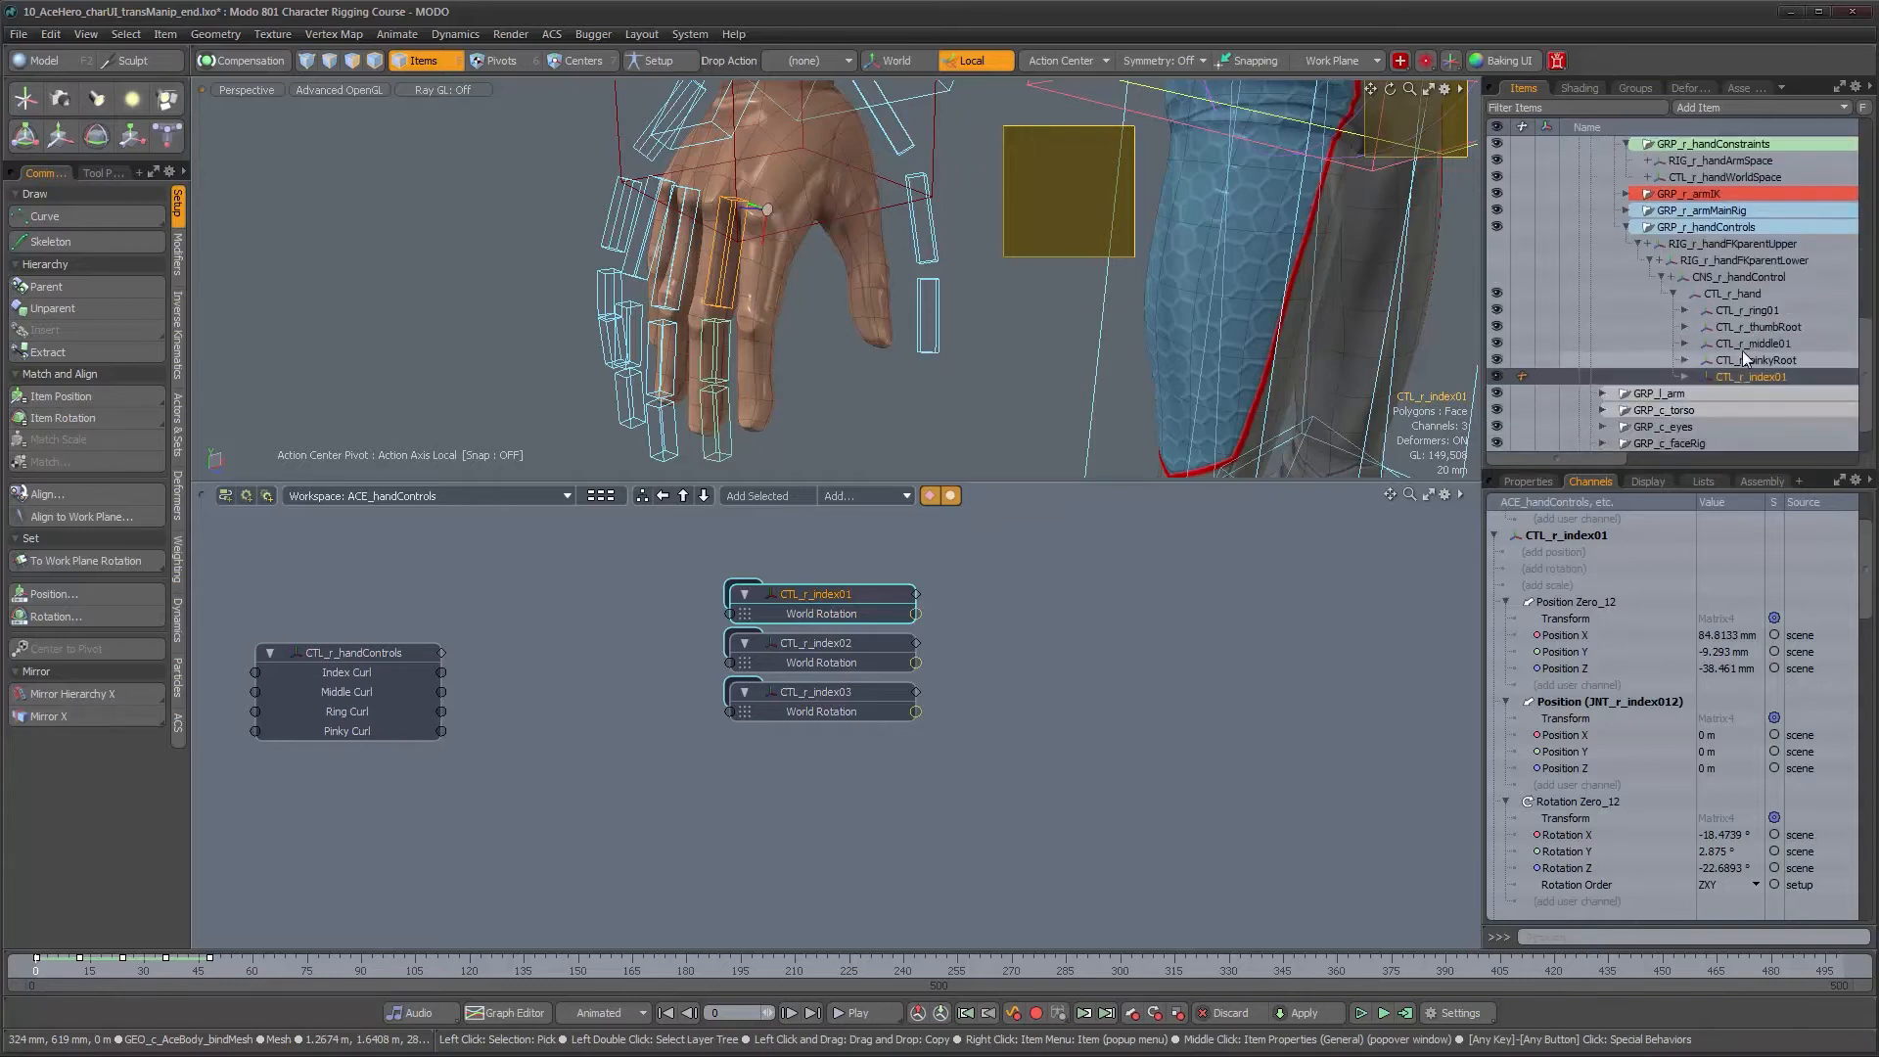
scroll(1742, 350, down, 1)
click(1684, 327)
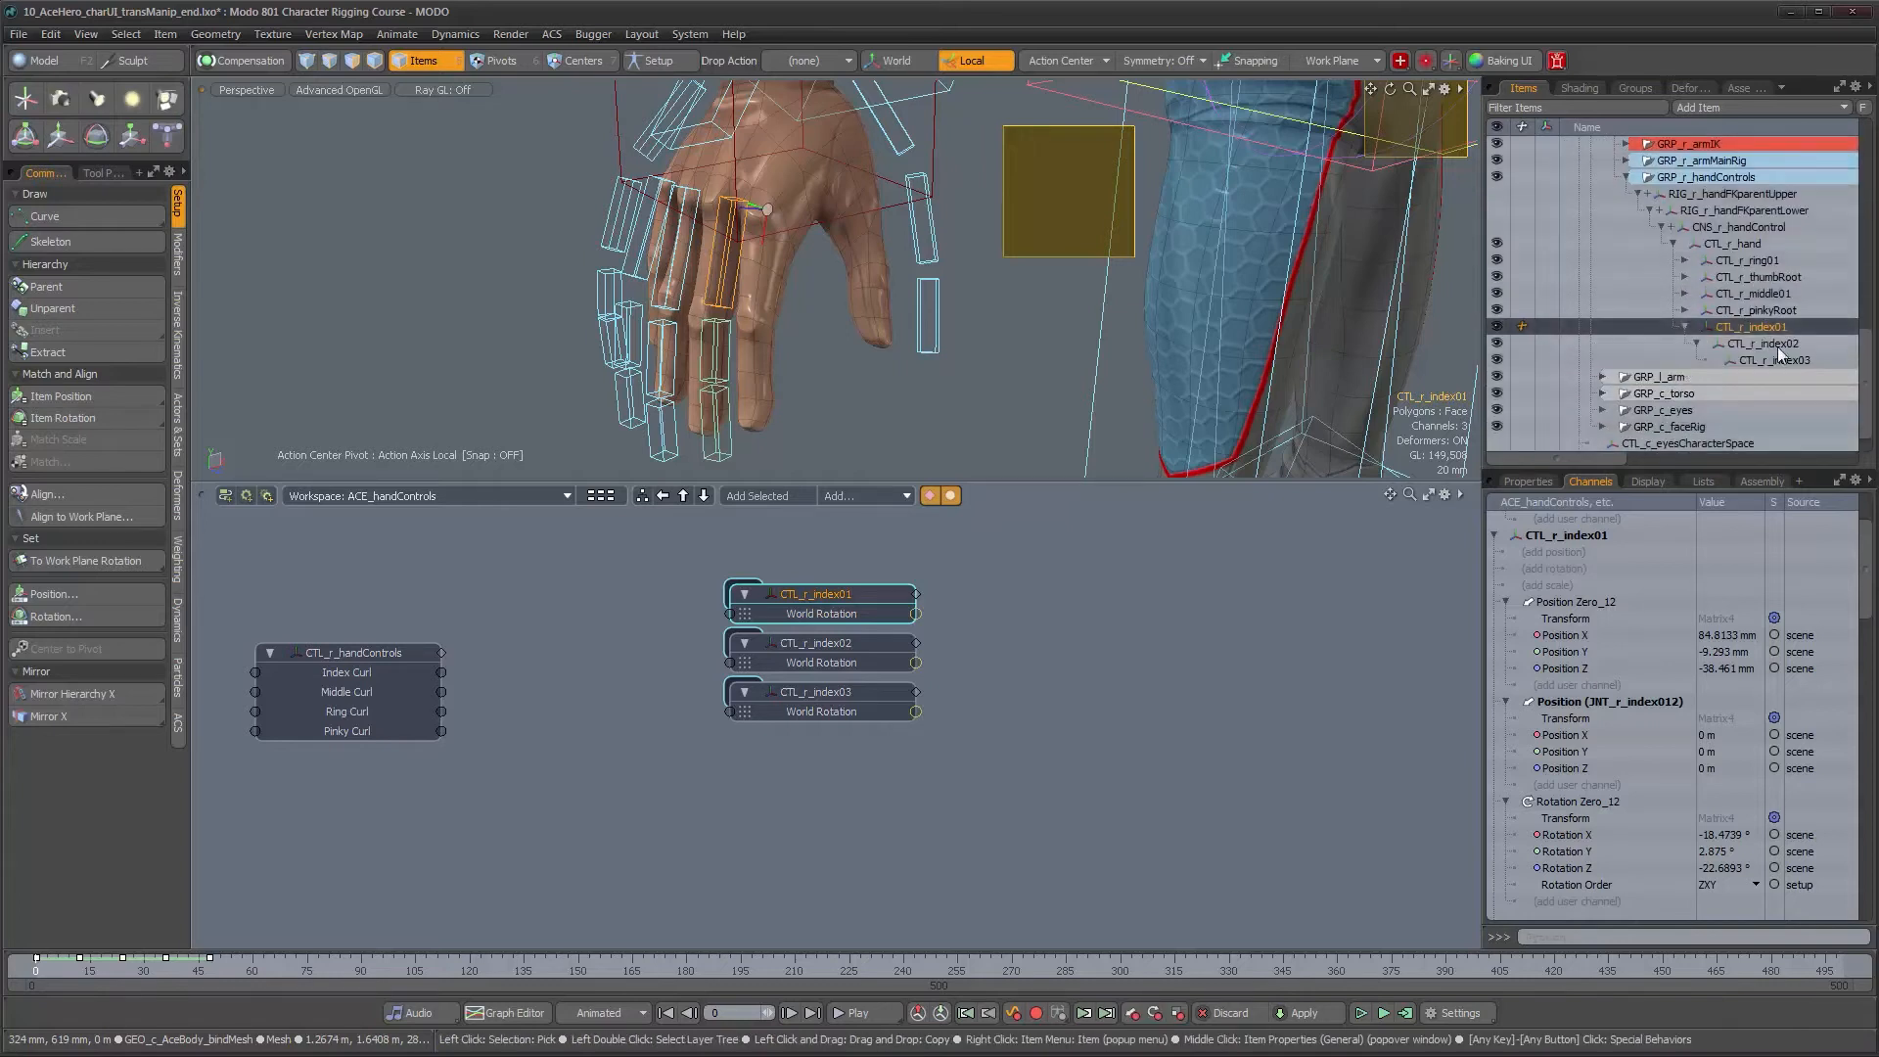
click(1773, 359)
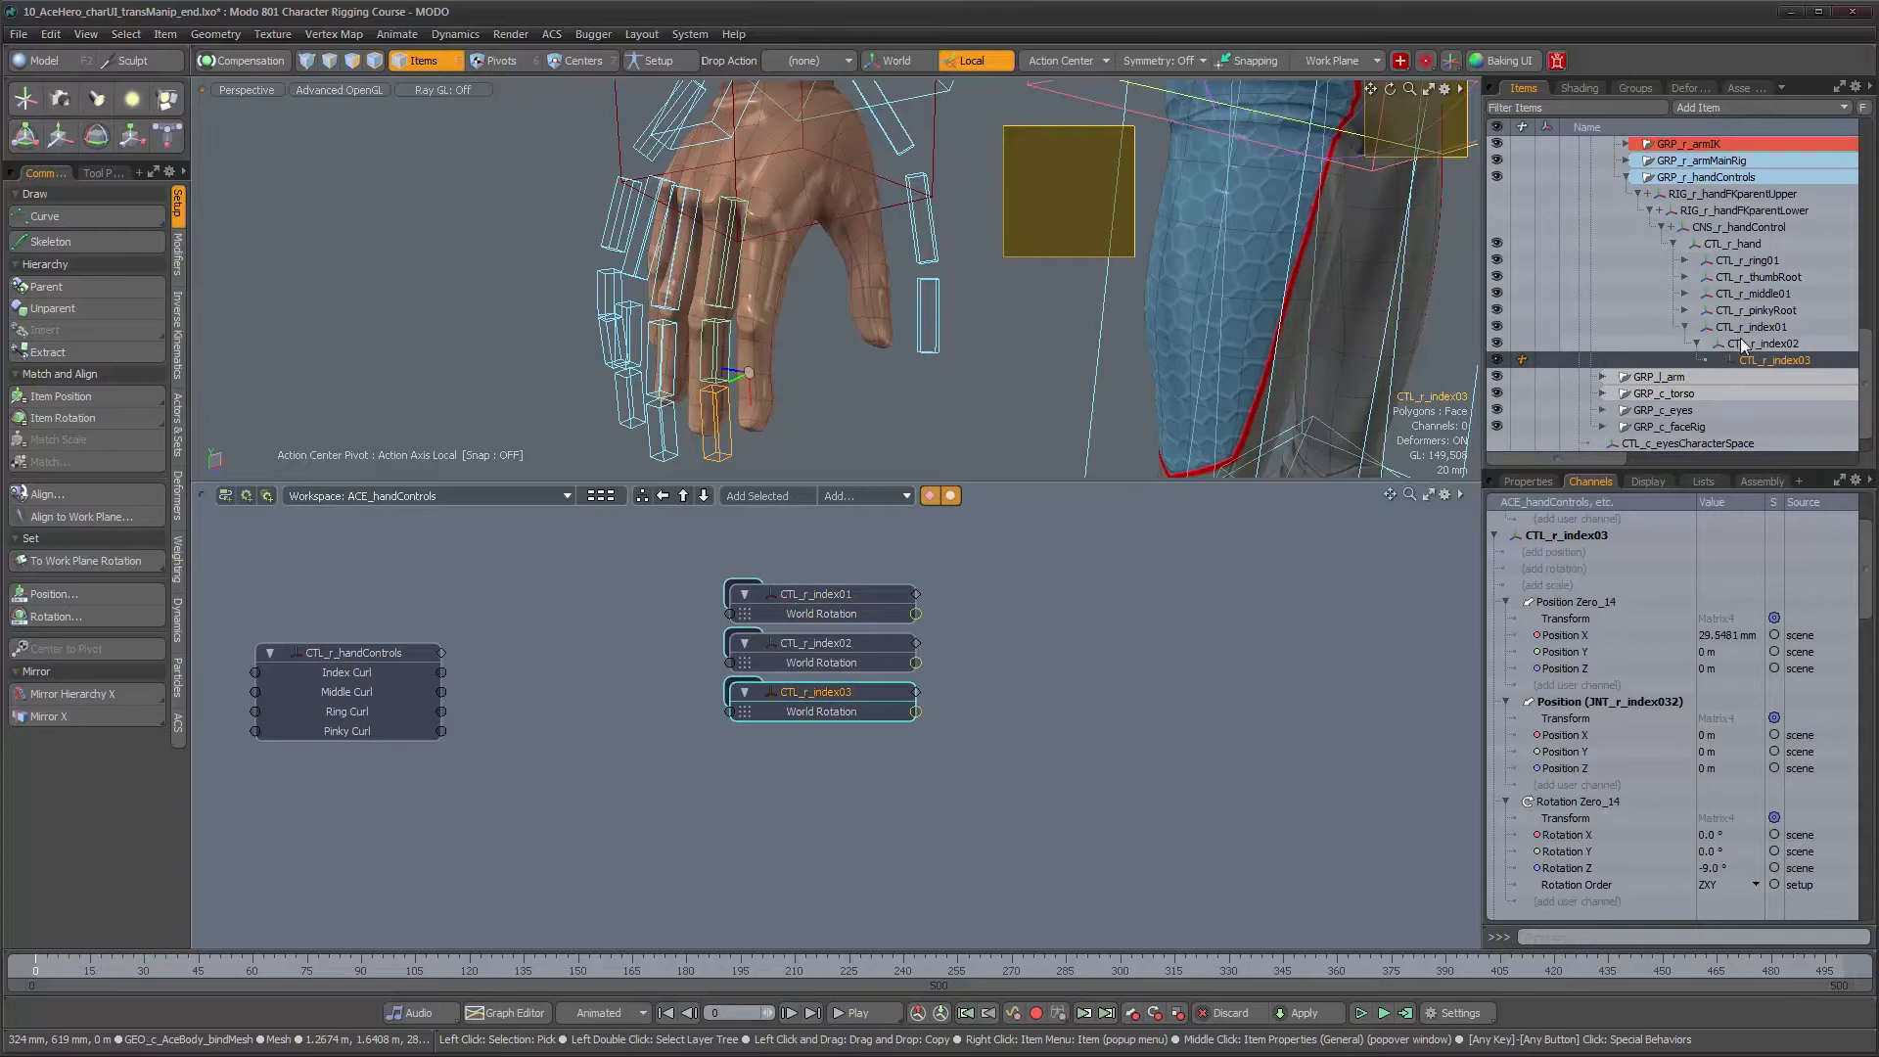
click(1728, 341)
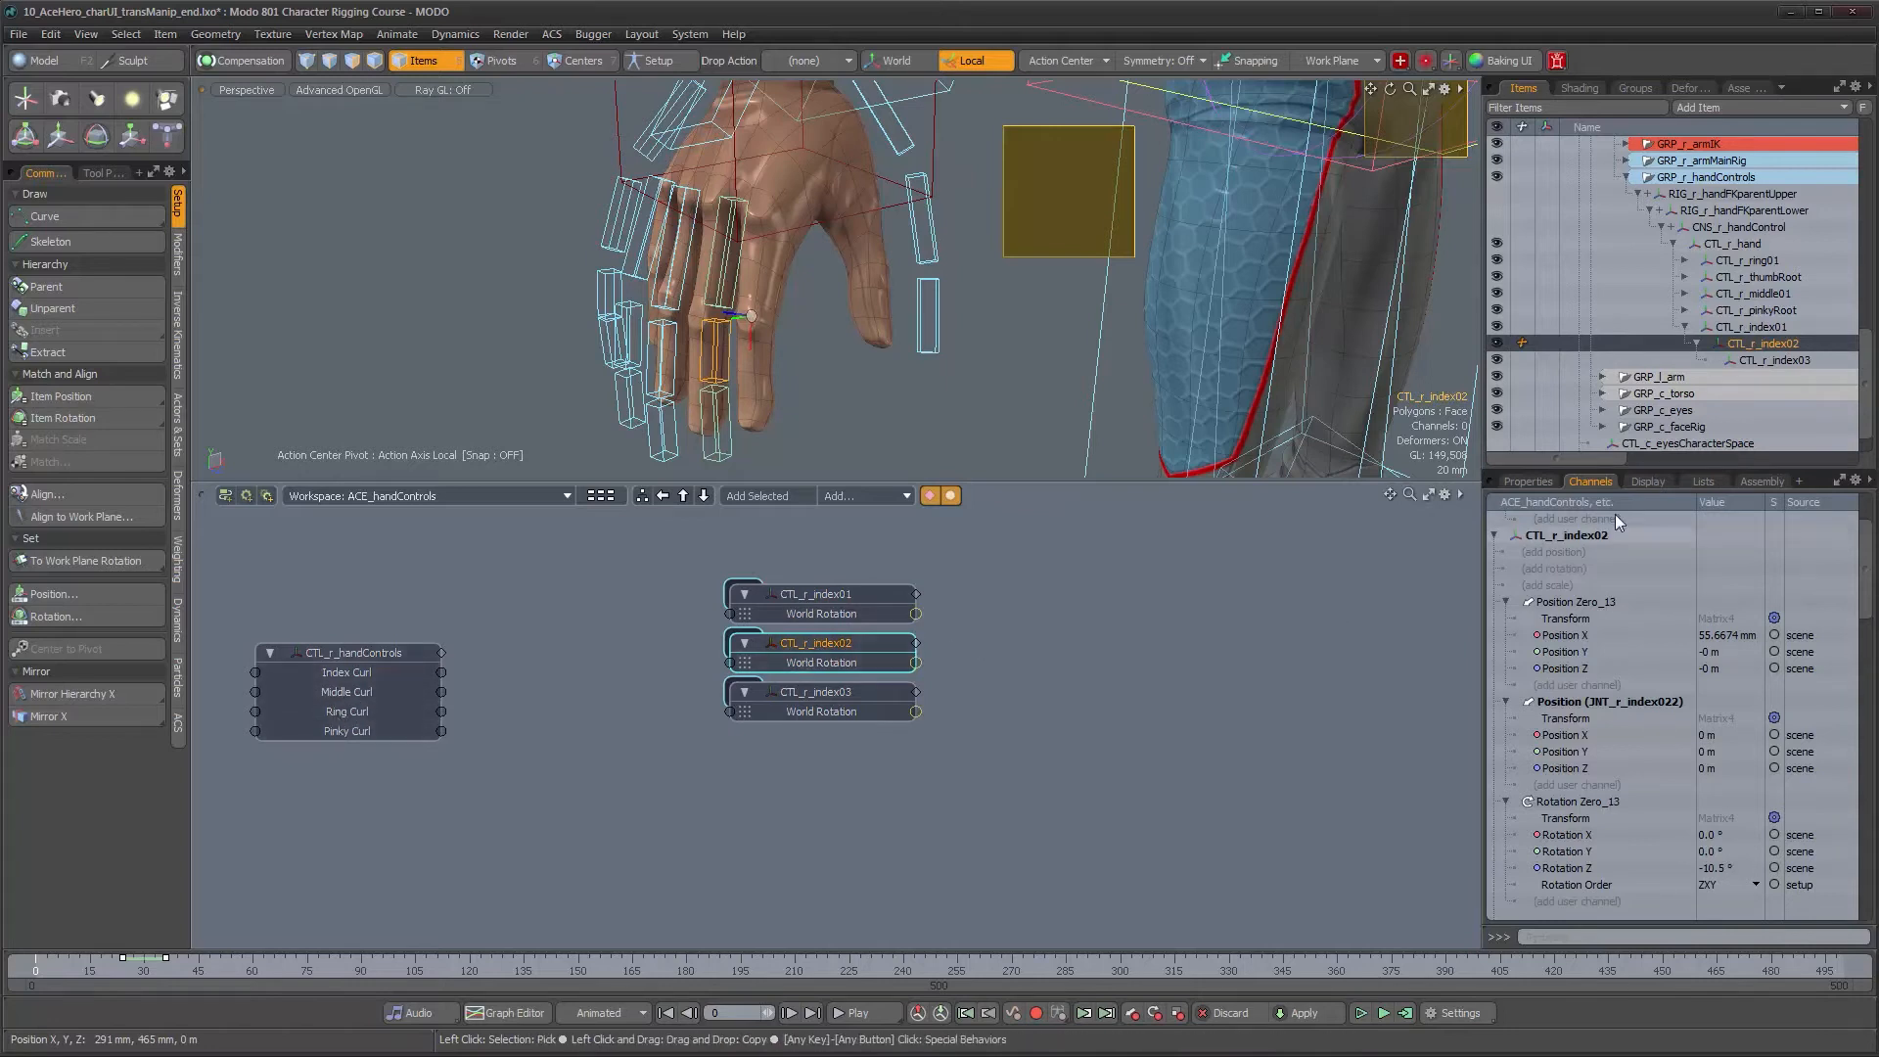
Select the whole right index finger control chain and view how its three controls line up
alt+drag(733, 322, 831, 326)
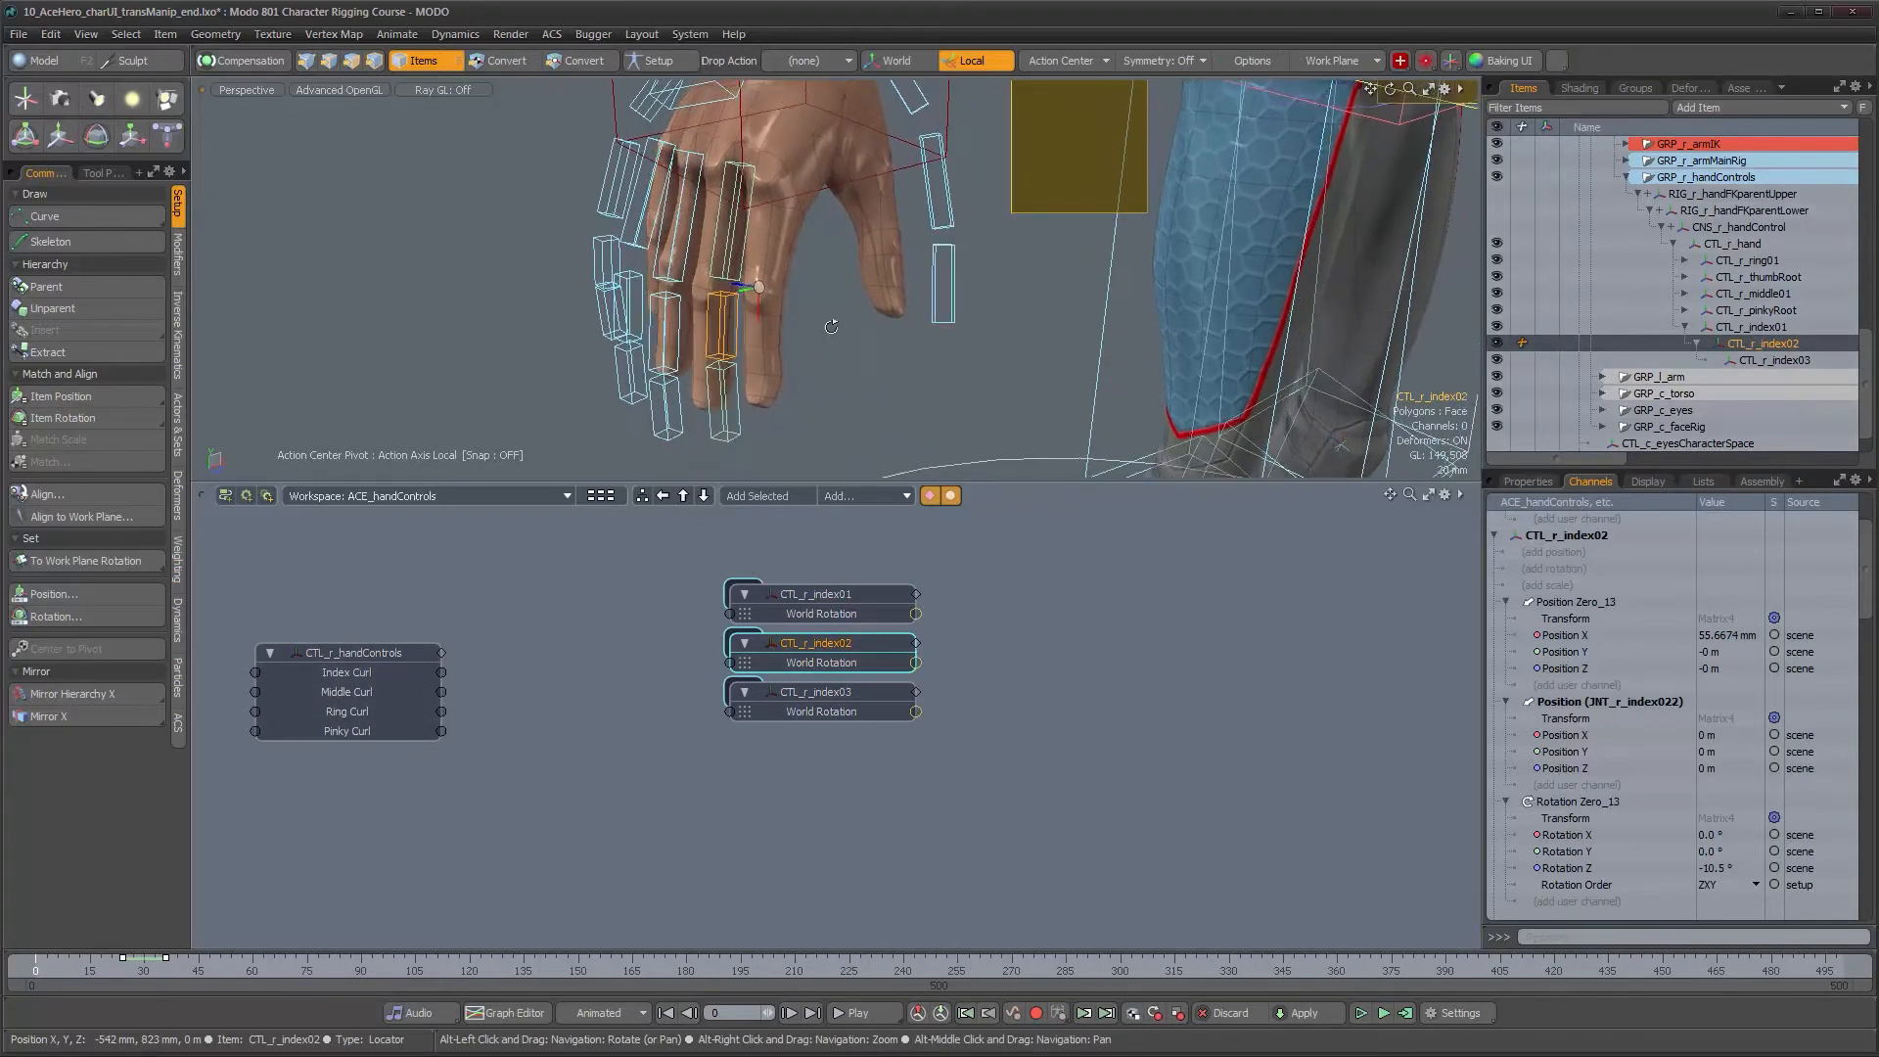
click(889, 355)
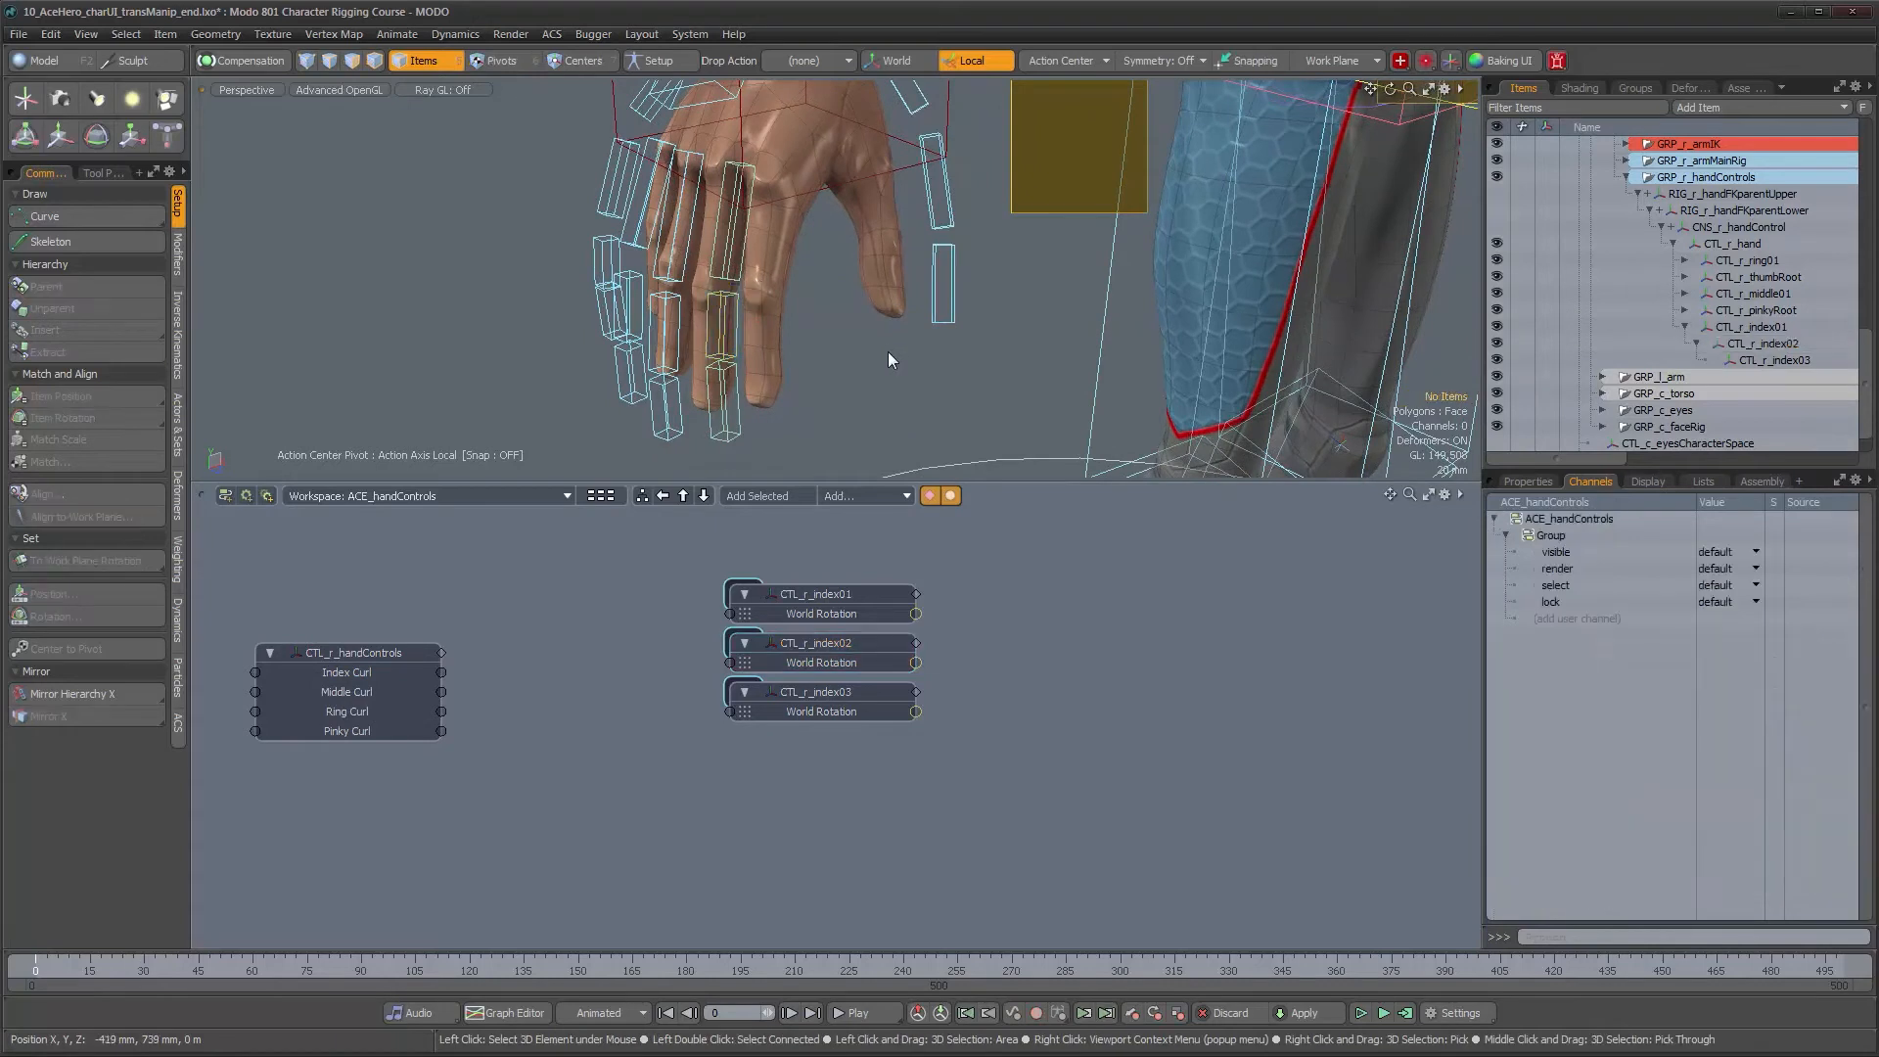
double_click(729, 284)
alt+drag(738, 297, 801, 294)
alt+drag(734, 397, 829, 382)
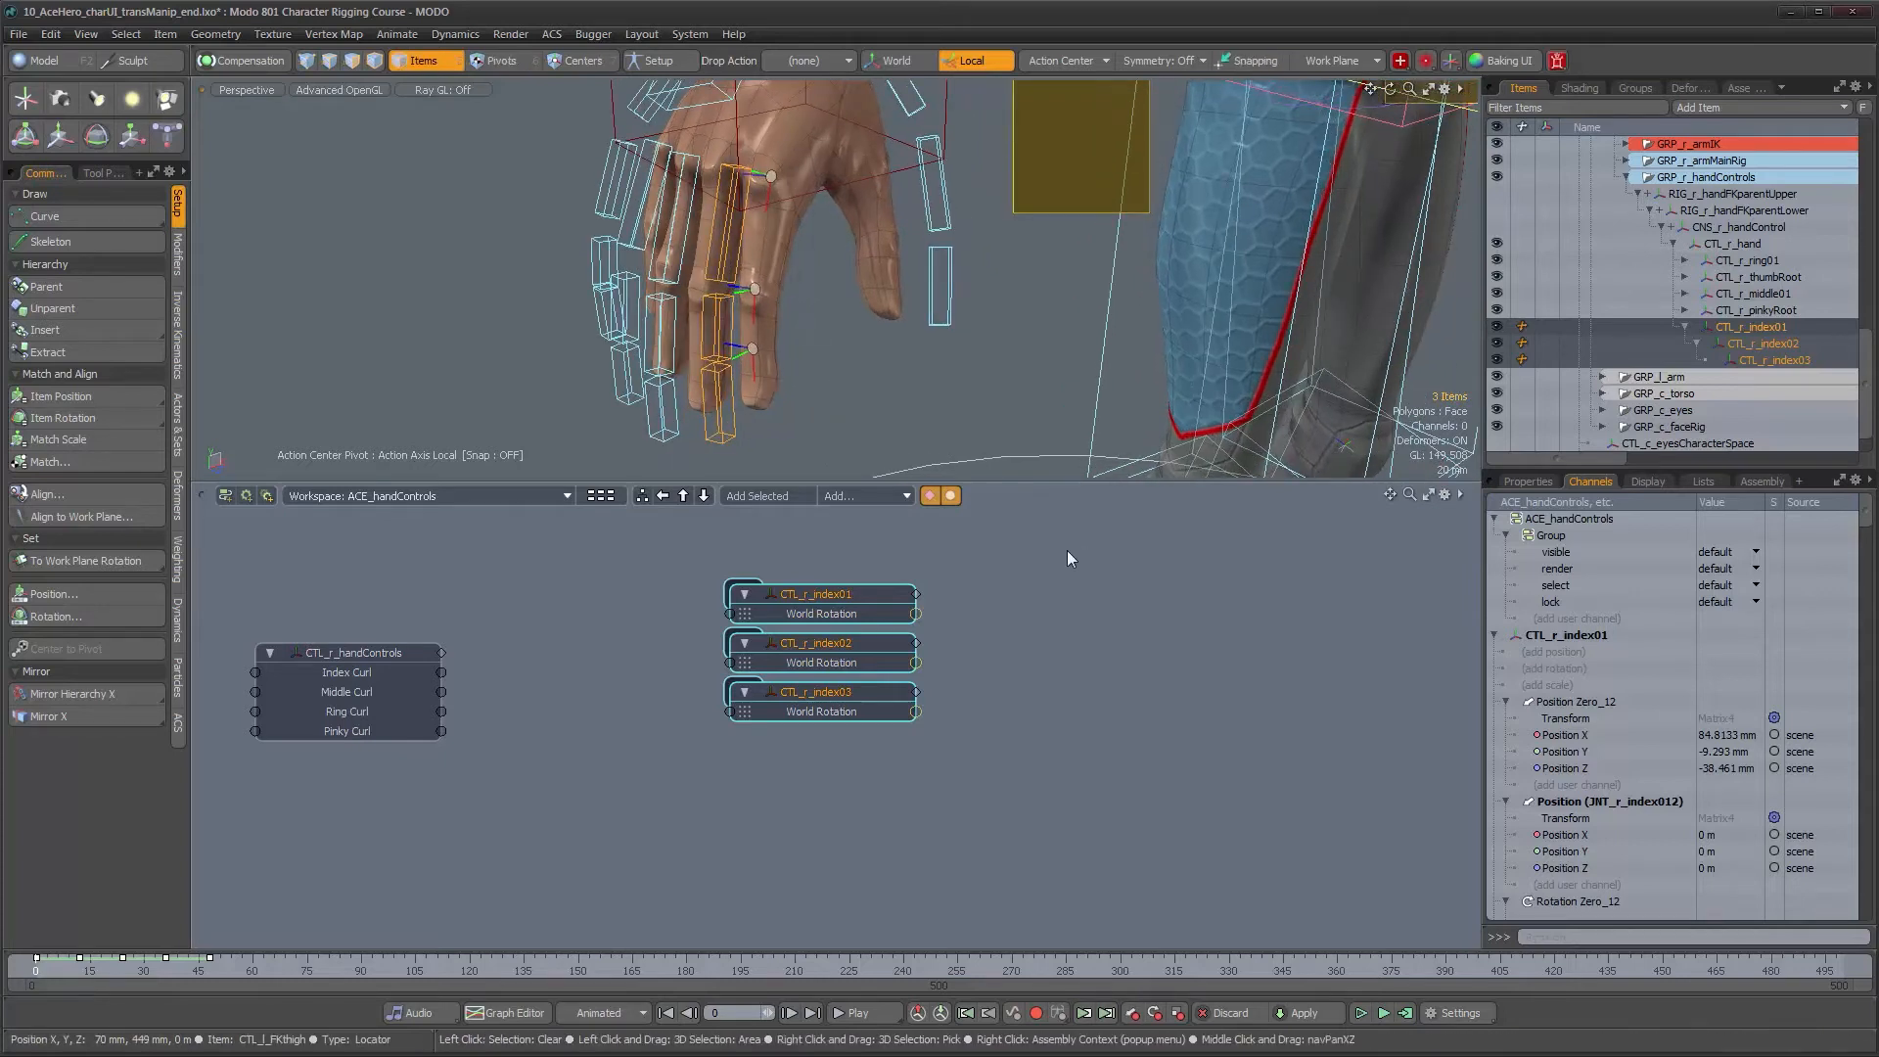
Add an extra rotation transform to CTL_r_index01
click(1750, 327)
scroll(1794, 685, down, 2)
scroll(1794, 685, down, 7)
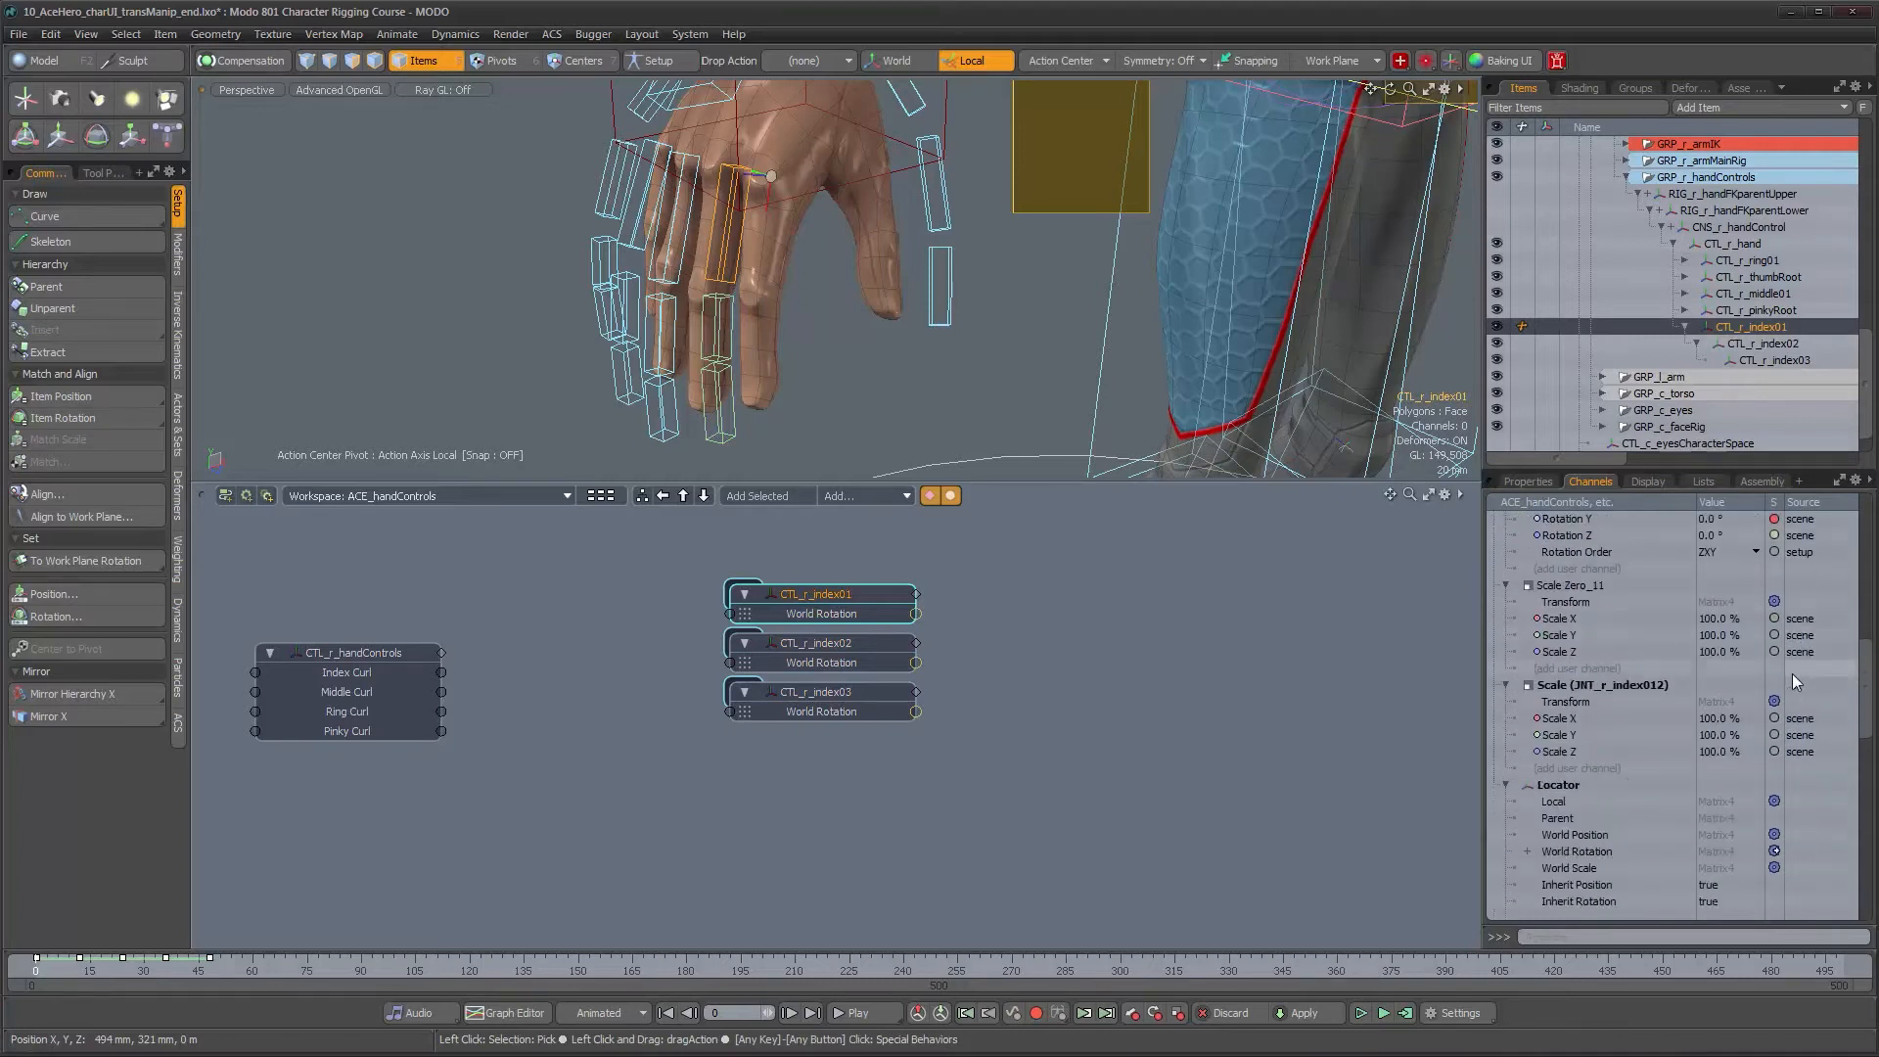
scroll(1797, 682, up, 10)
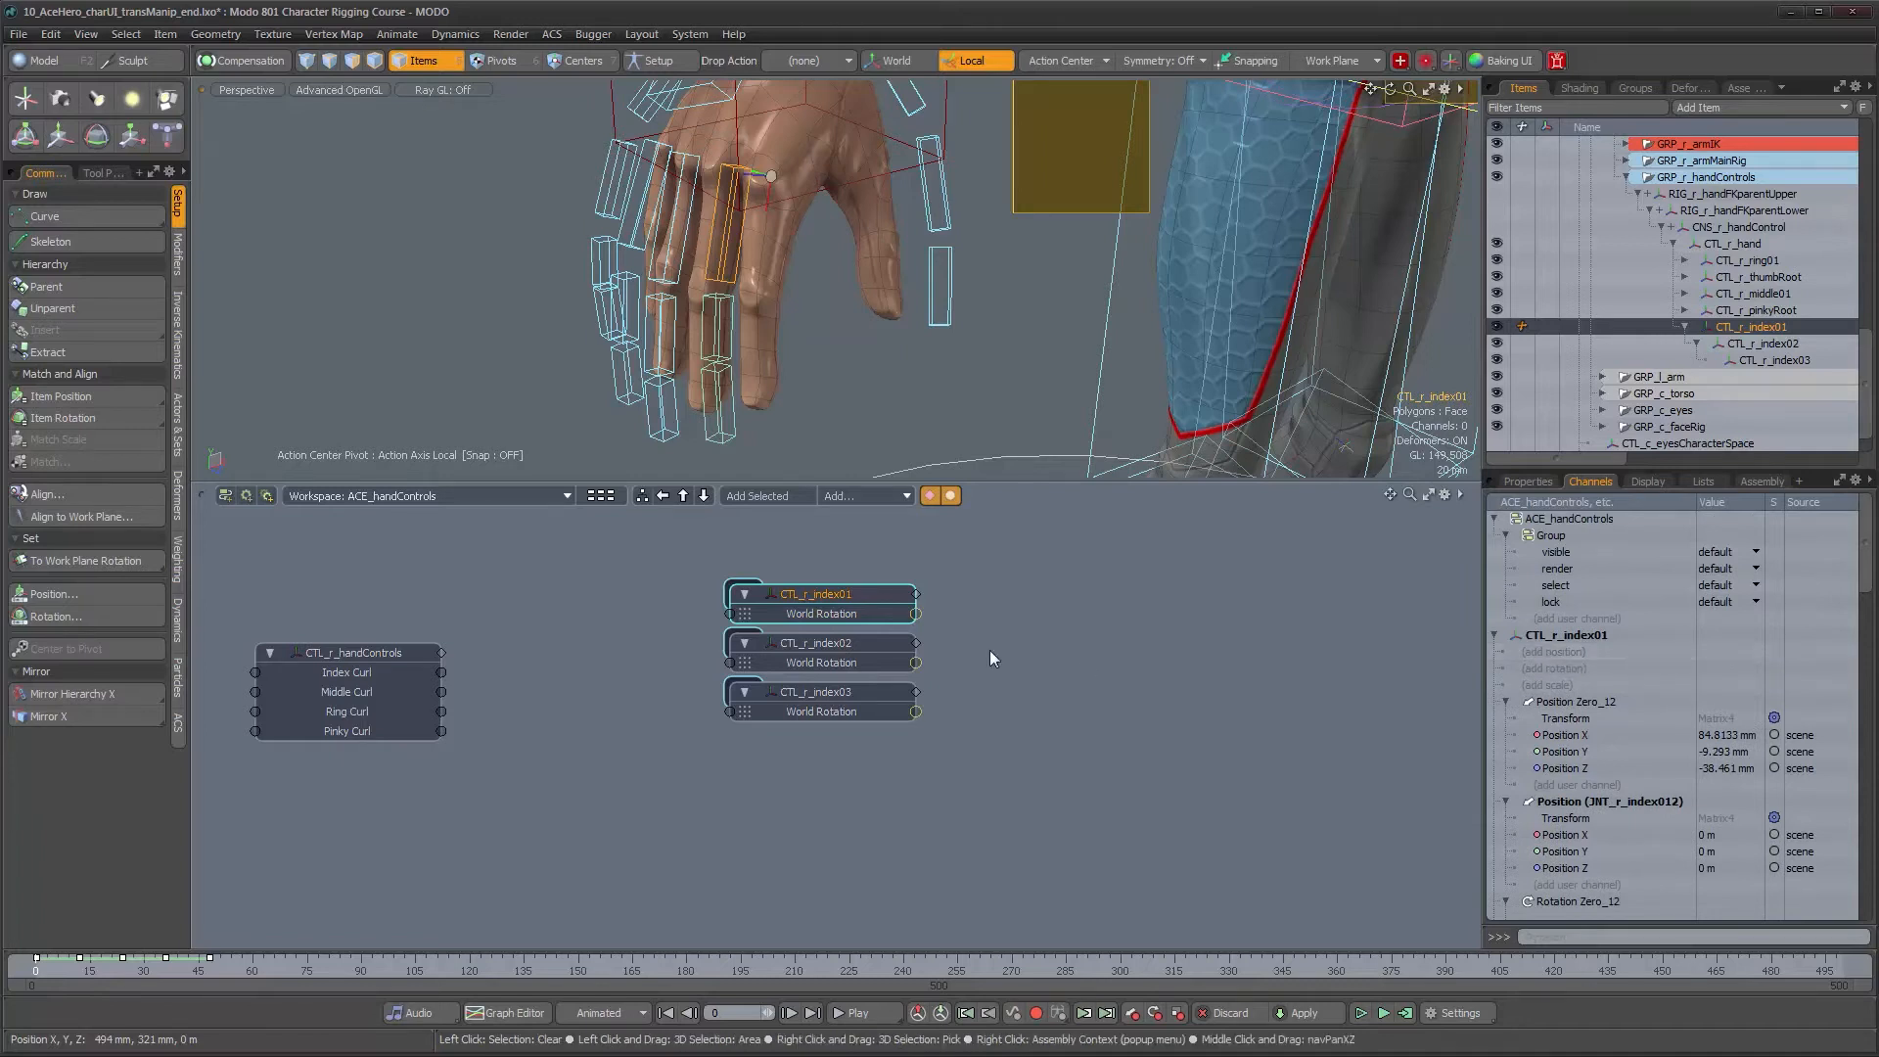
scroll(1609, 746, down, 1)
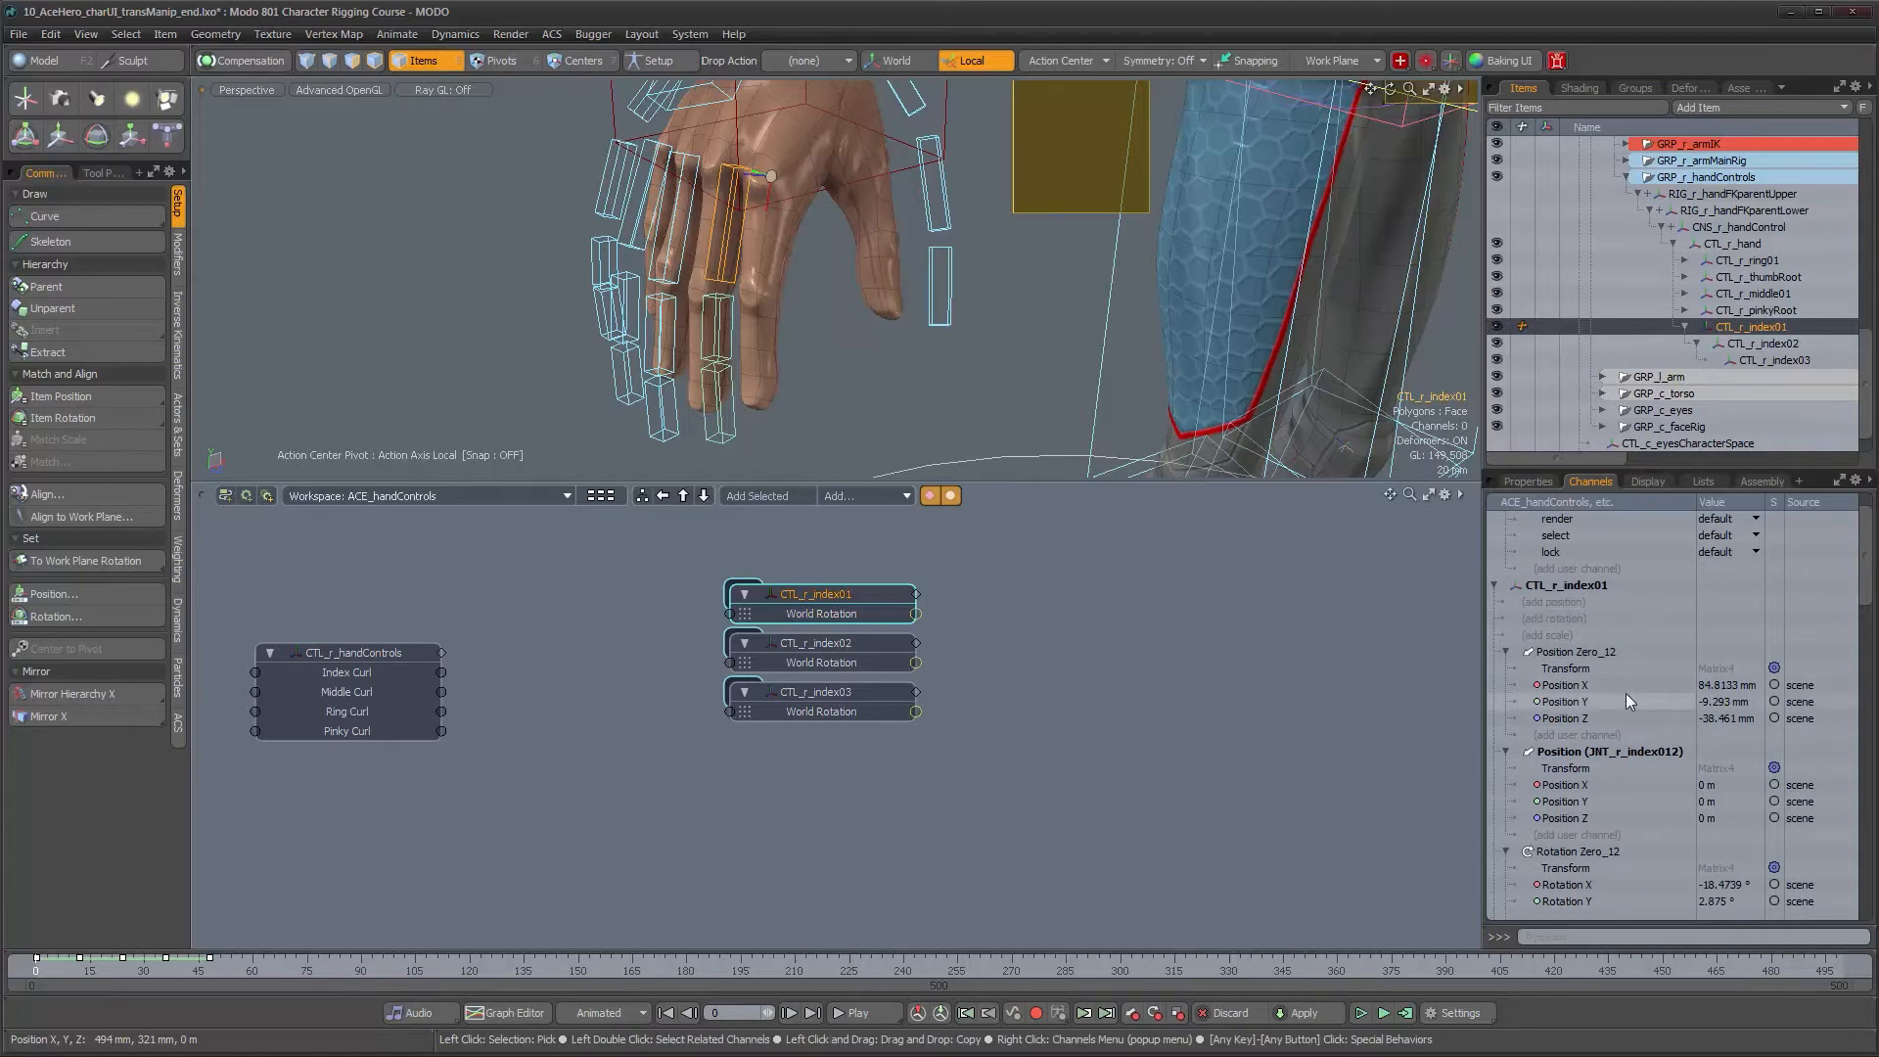
scroll(1605, 675, up, 1)
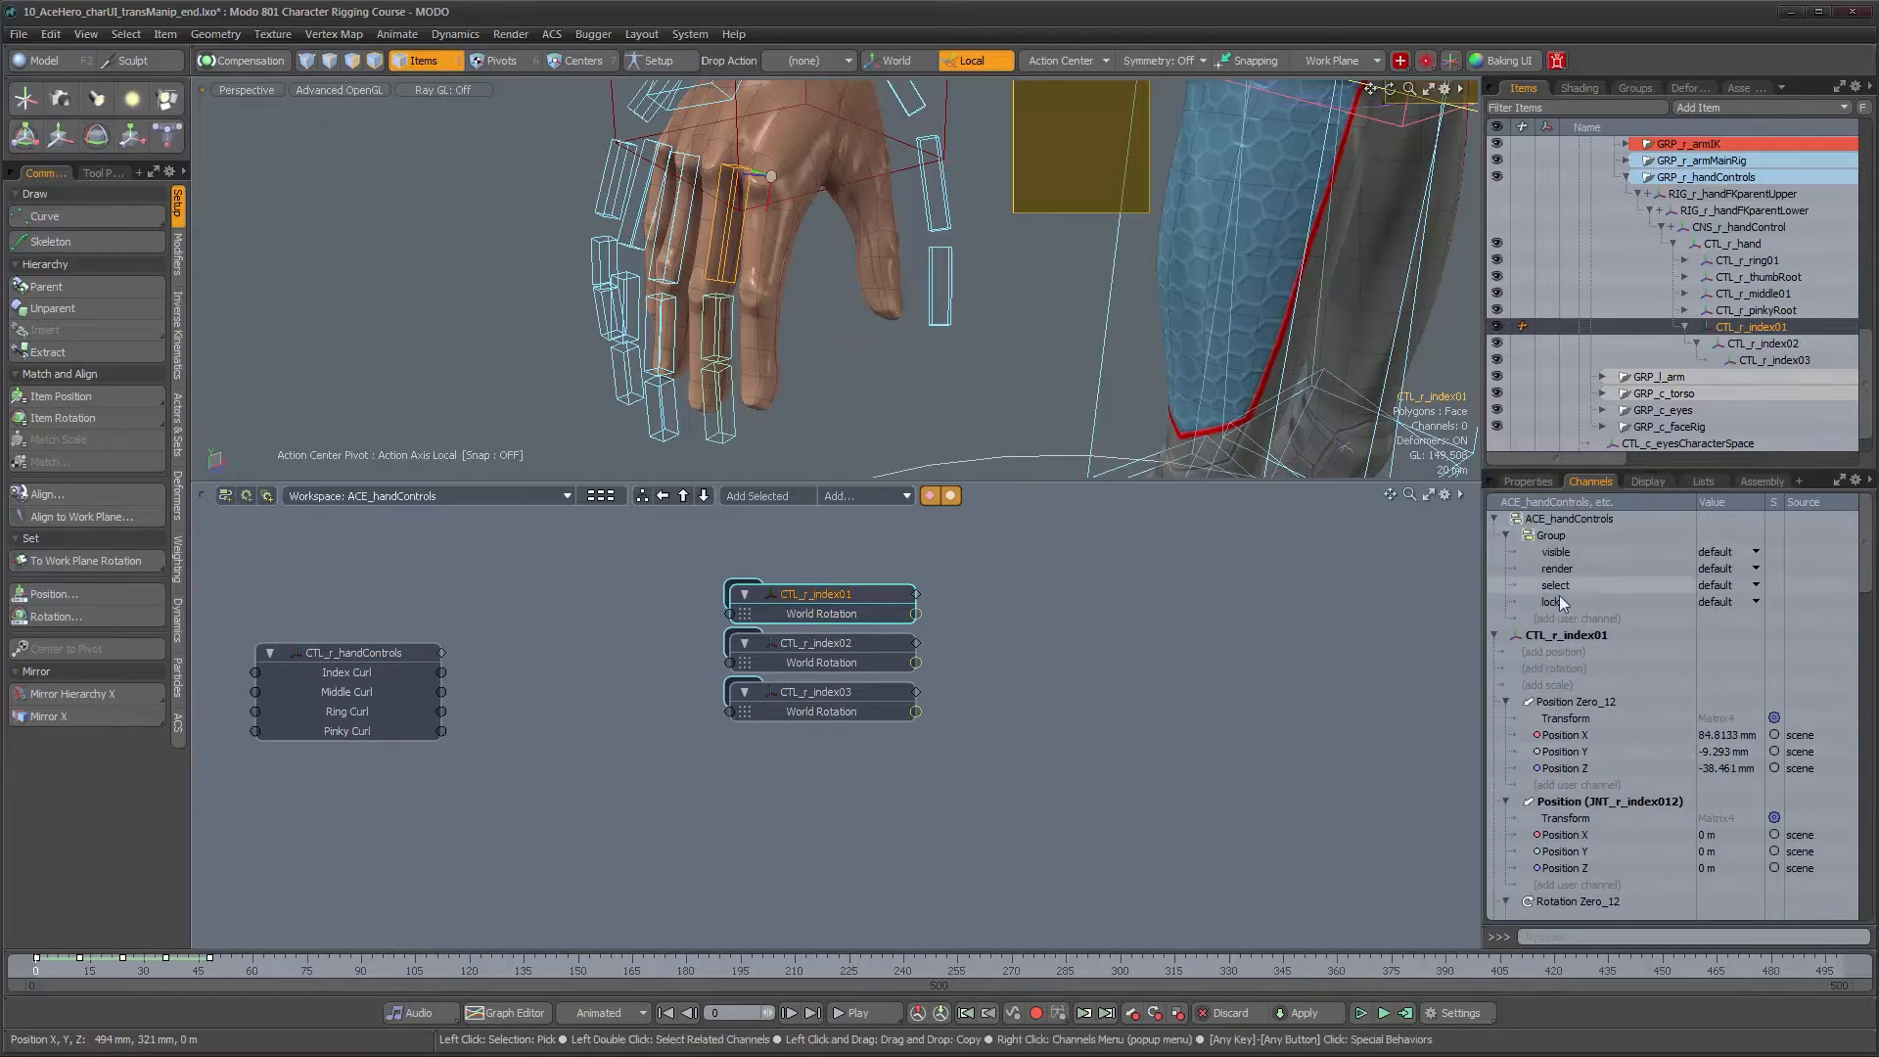
click(1570, 671)
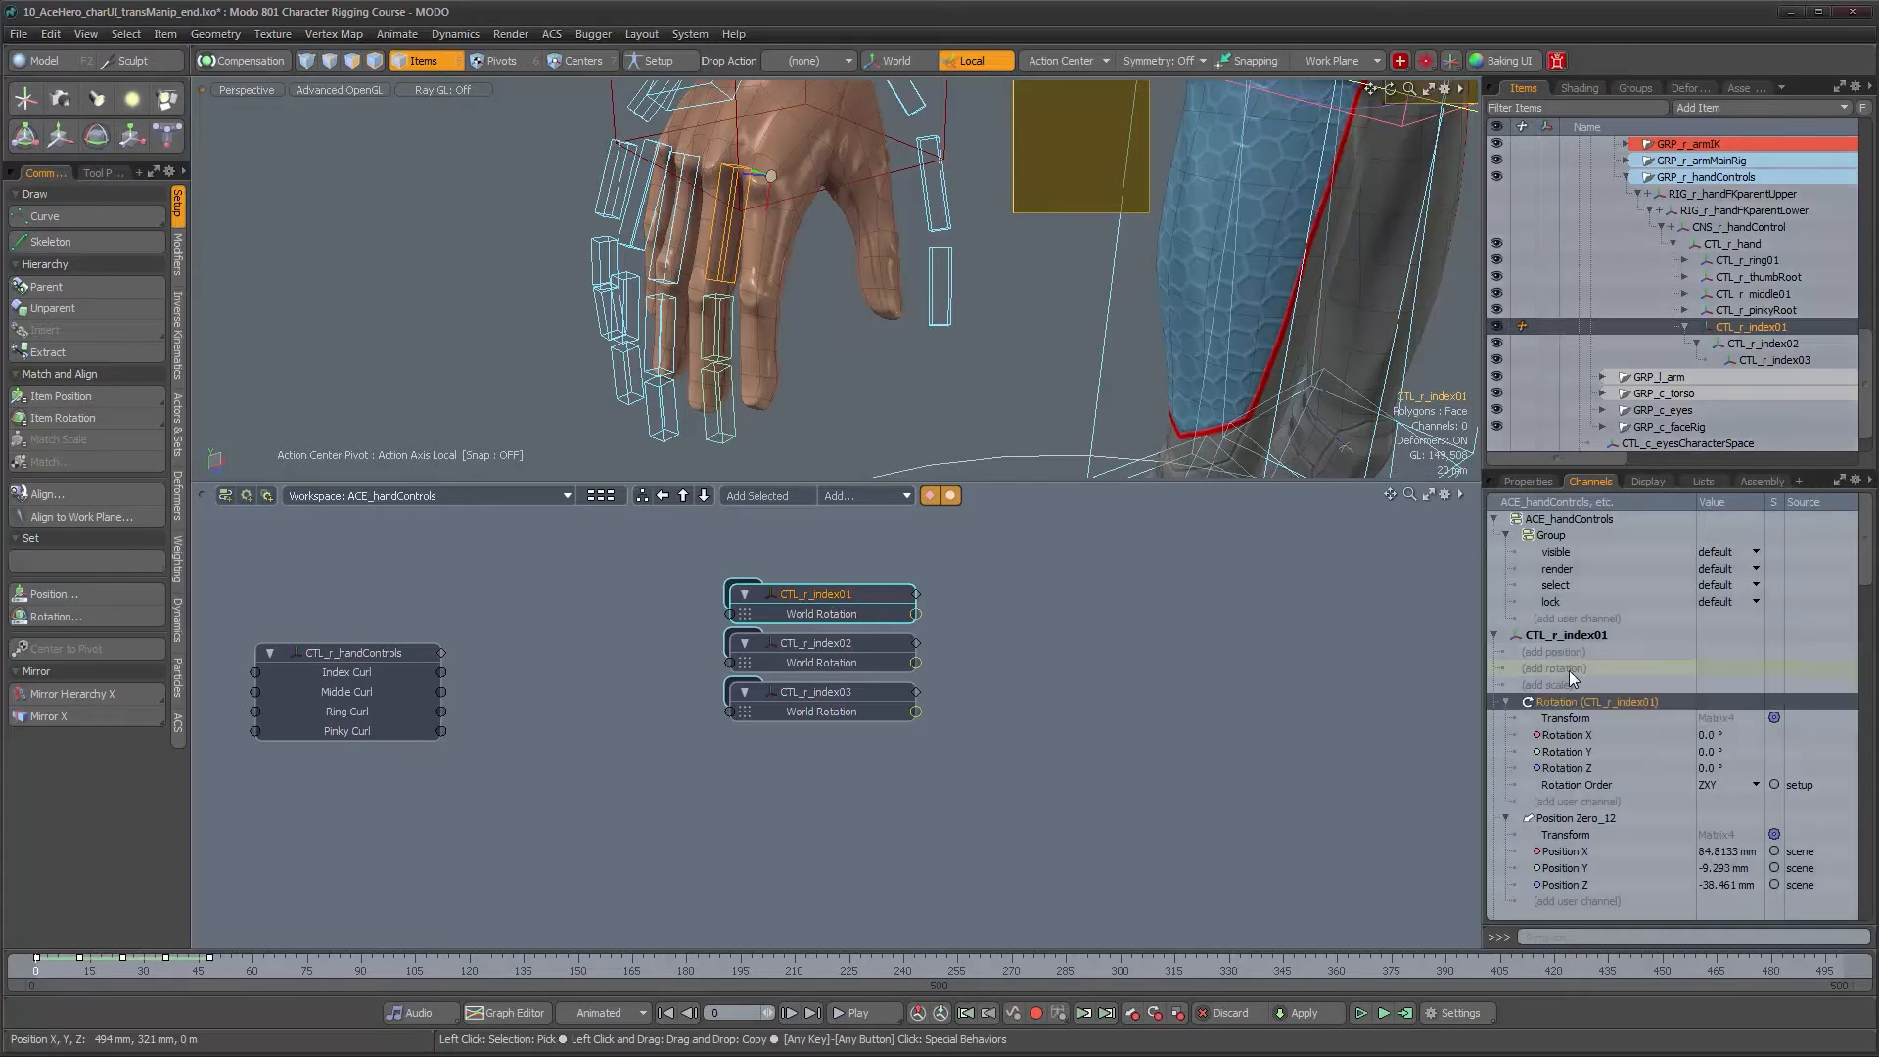
Rename the new rotation transform of CTL_r_index01 to Rotation (Driven_curl)
scroll(1611, 702, down, 2)
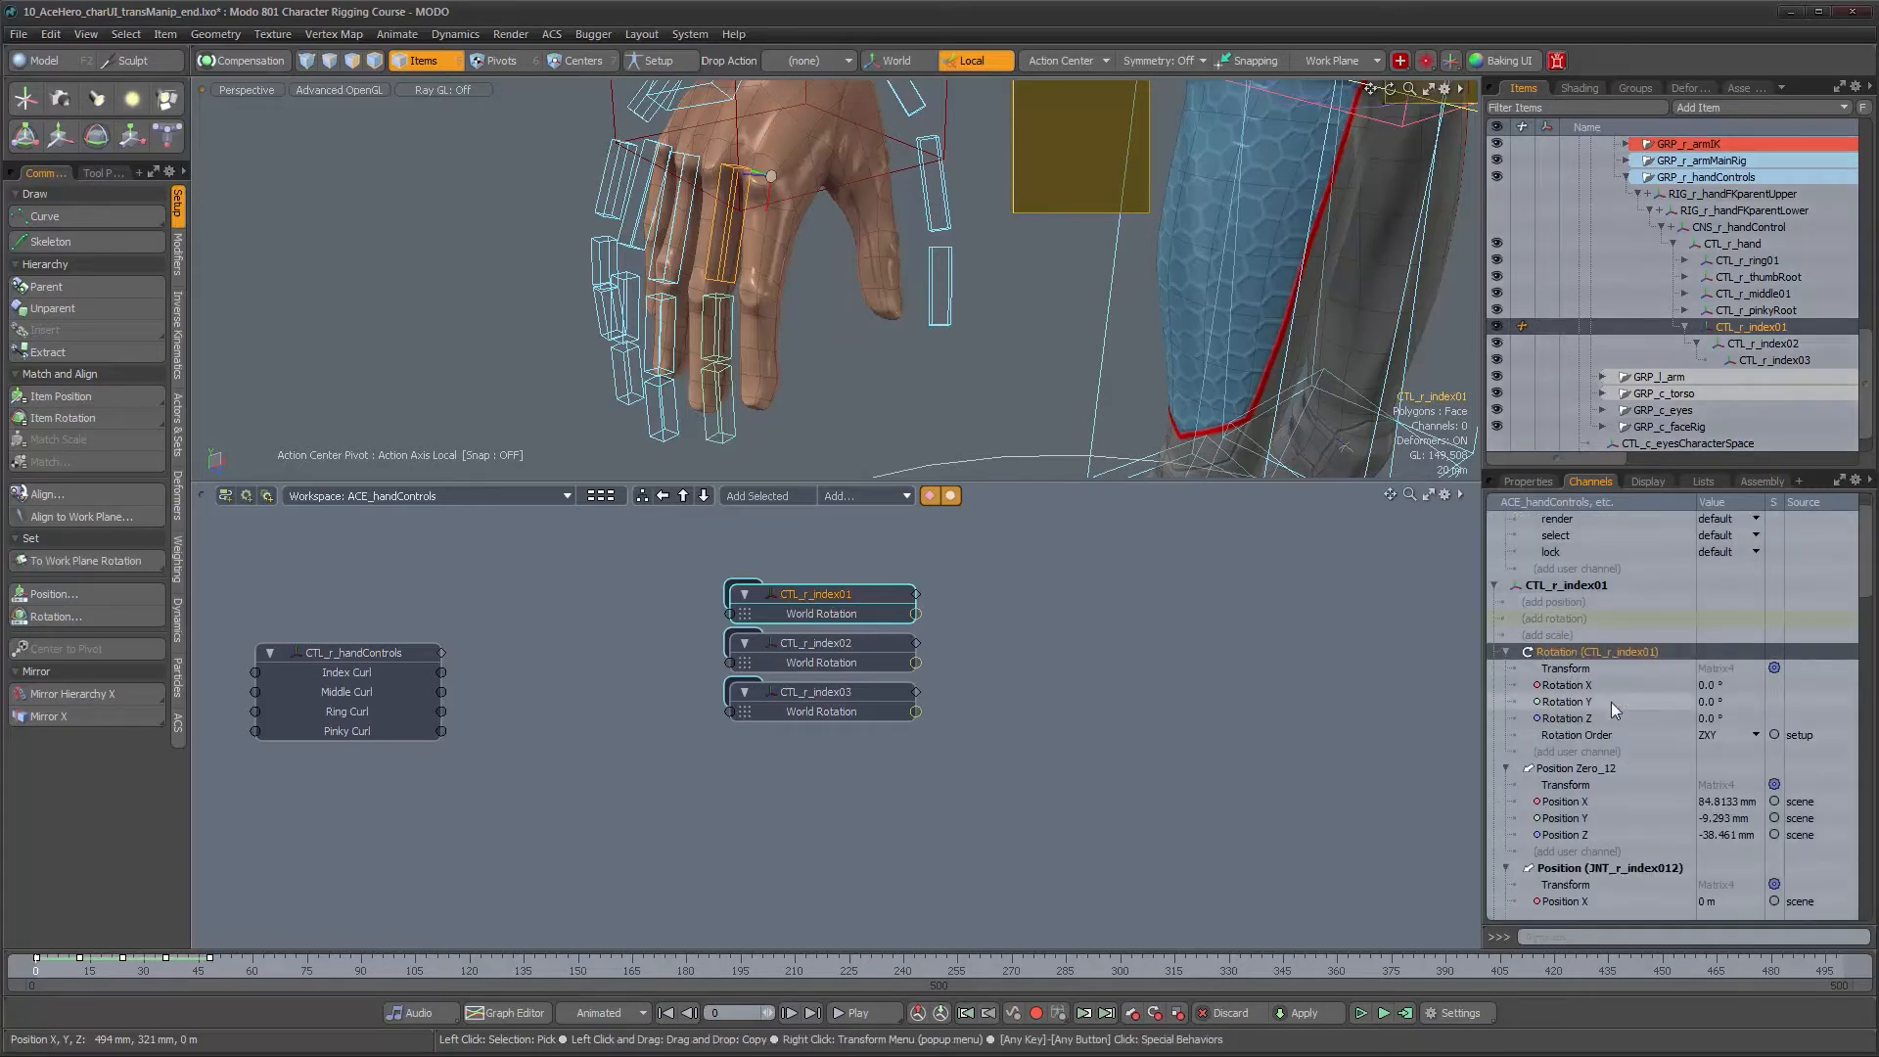
right_click(1651, 613)
click(1625, 593)
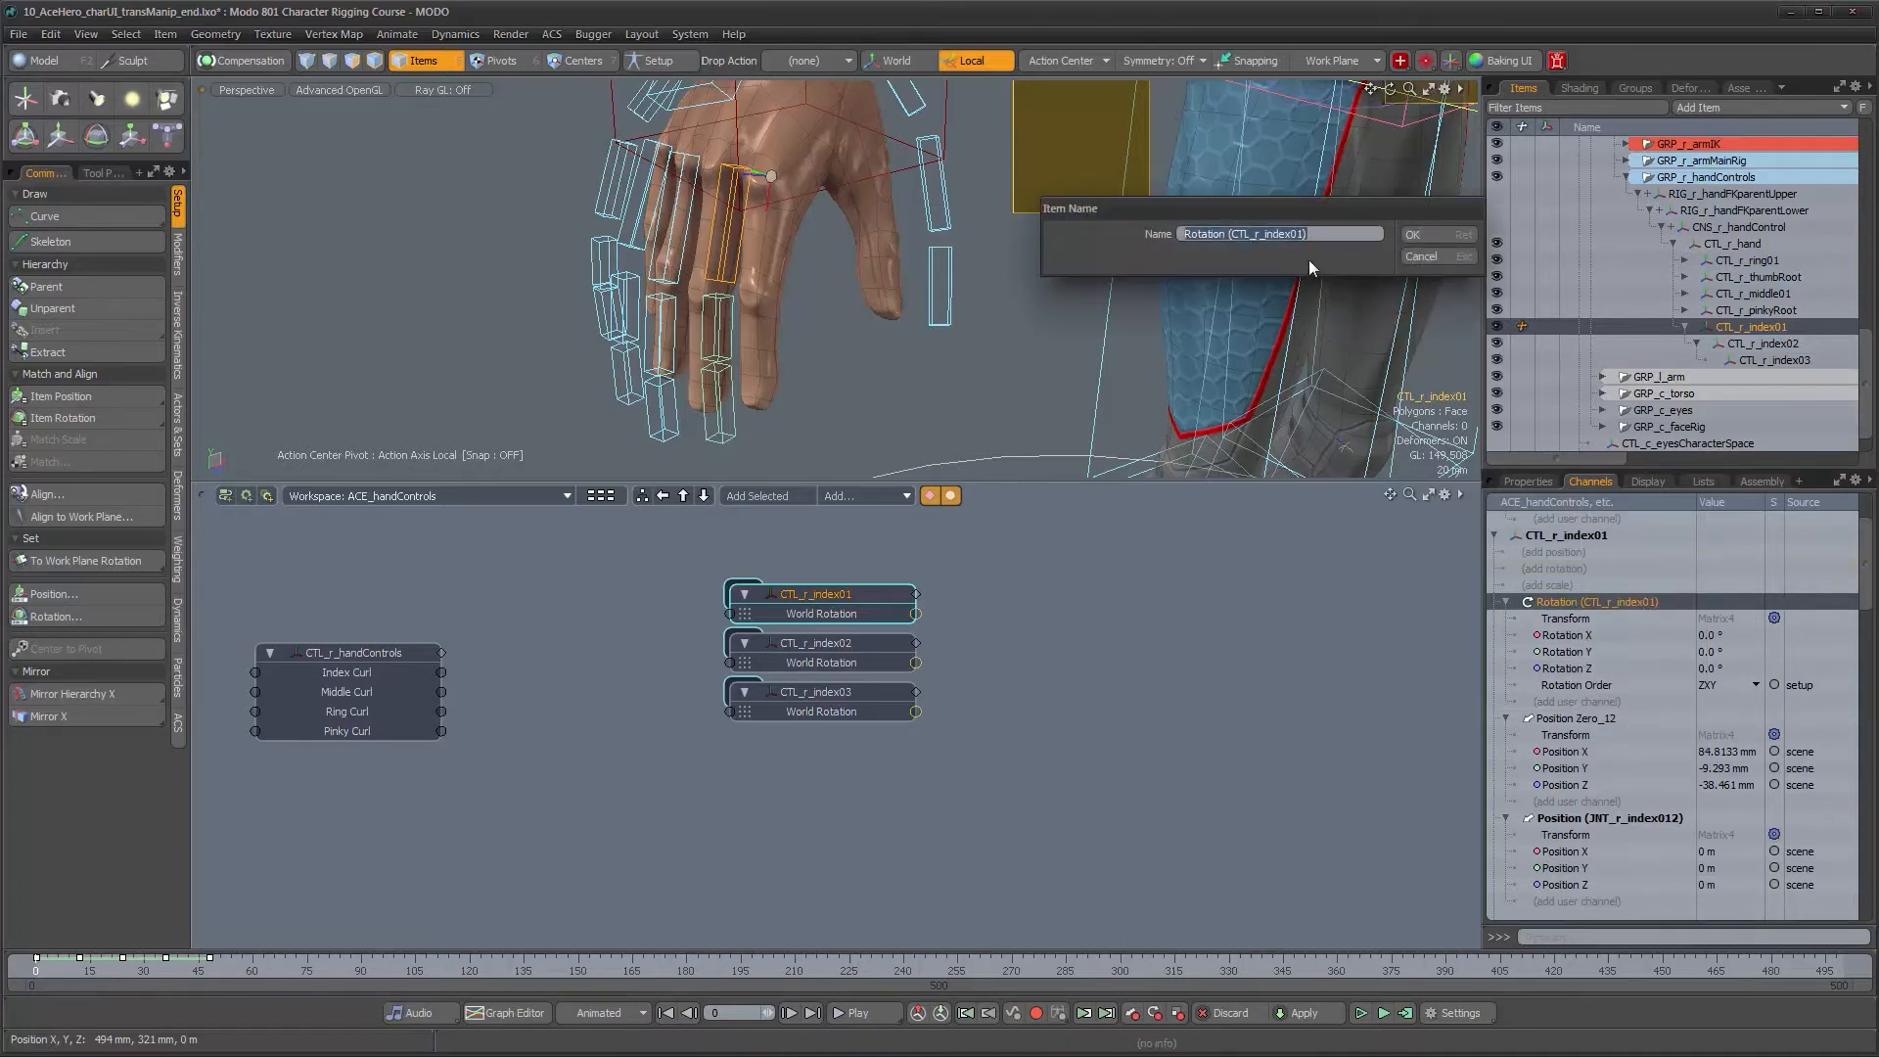
key(End)
key(BackSpace)
key(BackSpace)
key(BackSpace)
key(BackSpace)
key(BackSpace)
key(BackSpace)
key(BackSpace)
key(BackSpace)
key(BackSpace)
key(BackSpace)
key(BackSpace)
key(BackSpace)
key(BackSpace)
key(BackSpace)
text(Dr)
key(Return)
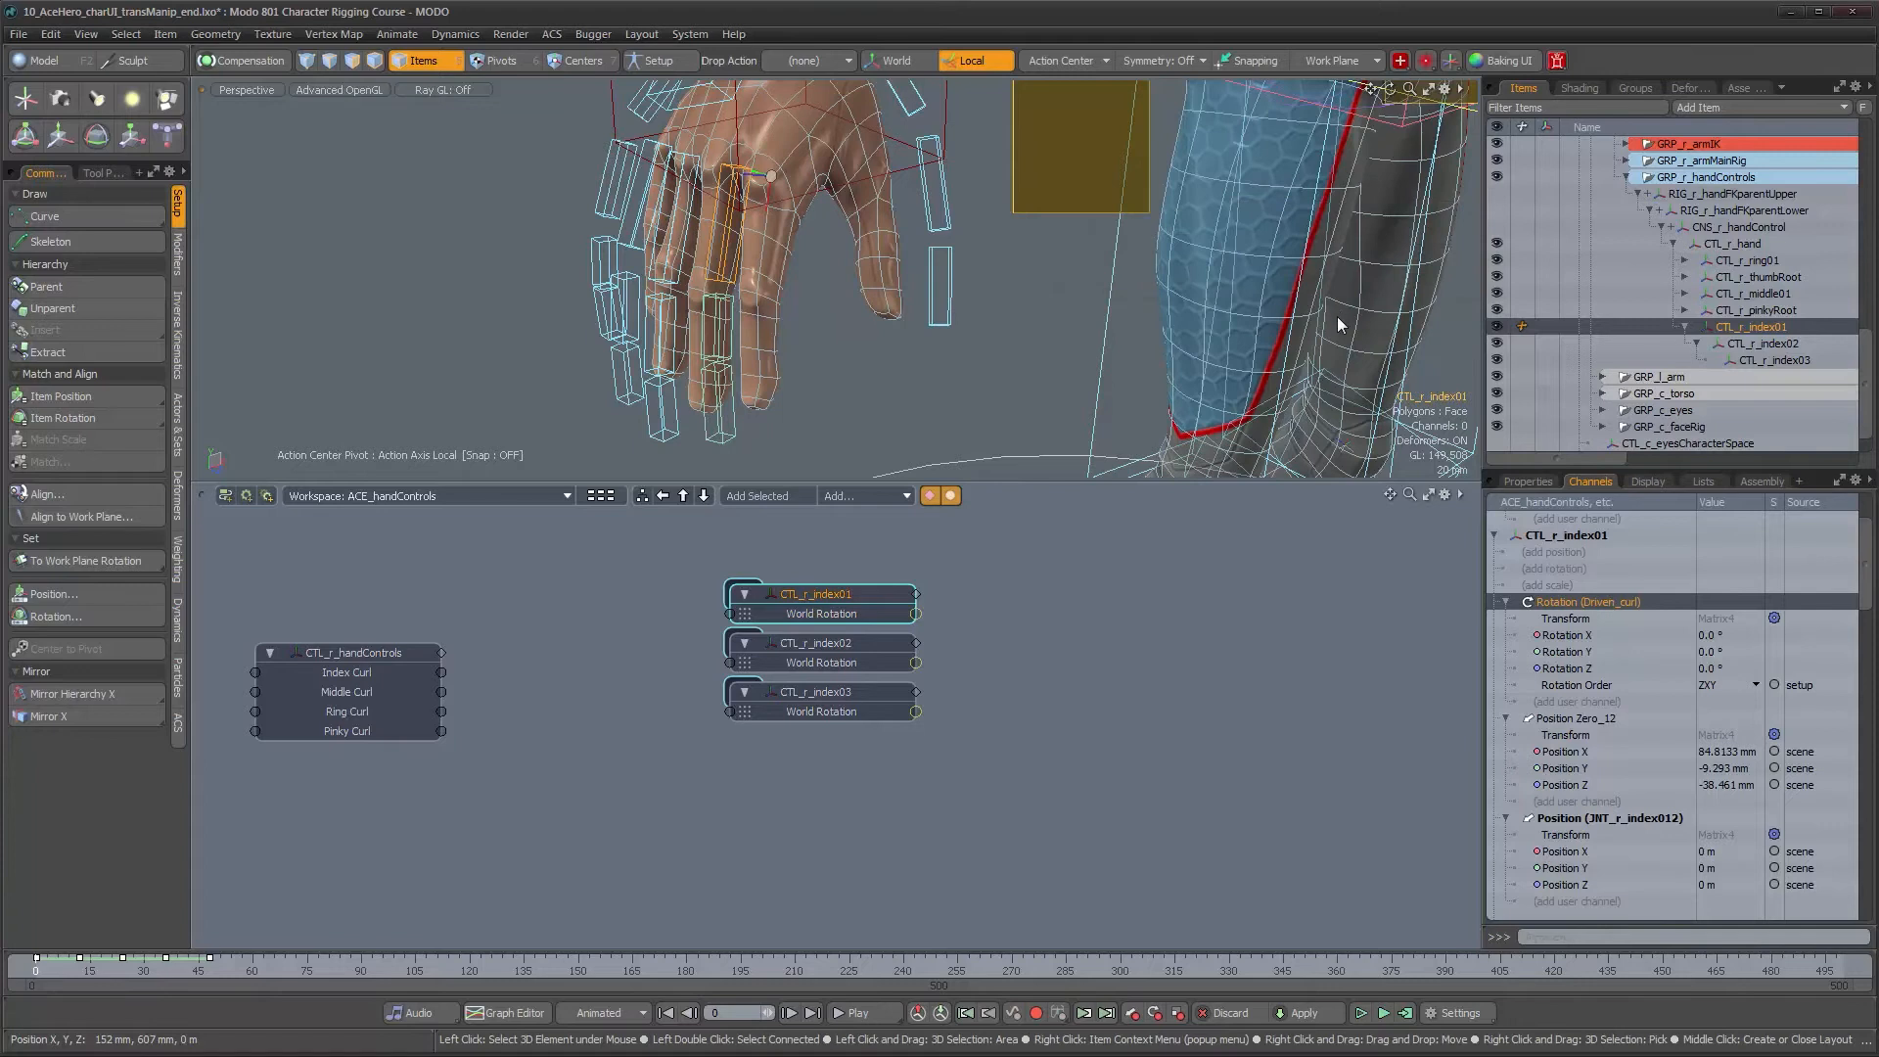
Add the Driven_curl Rotation X, Y and Z channels to the schematic and move the CTL_r_index01 node clear above CTL_r_index02
click(1552, 635)
shift+click(1564, 669)
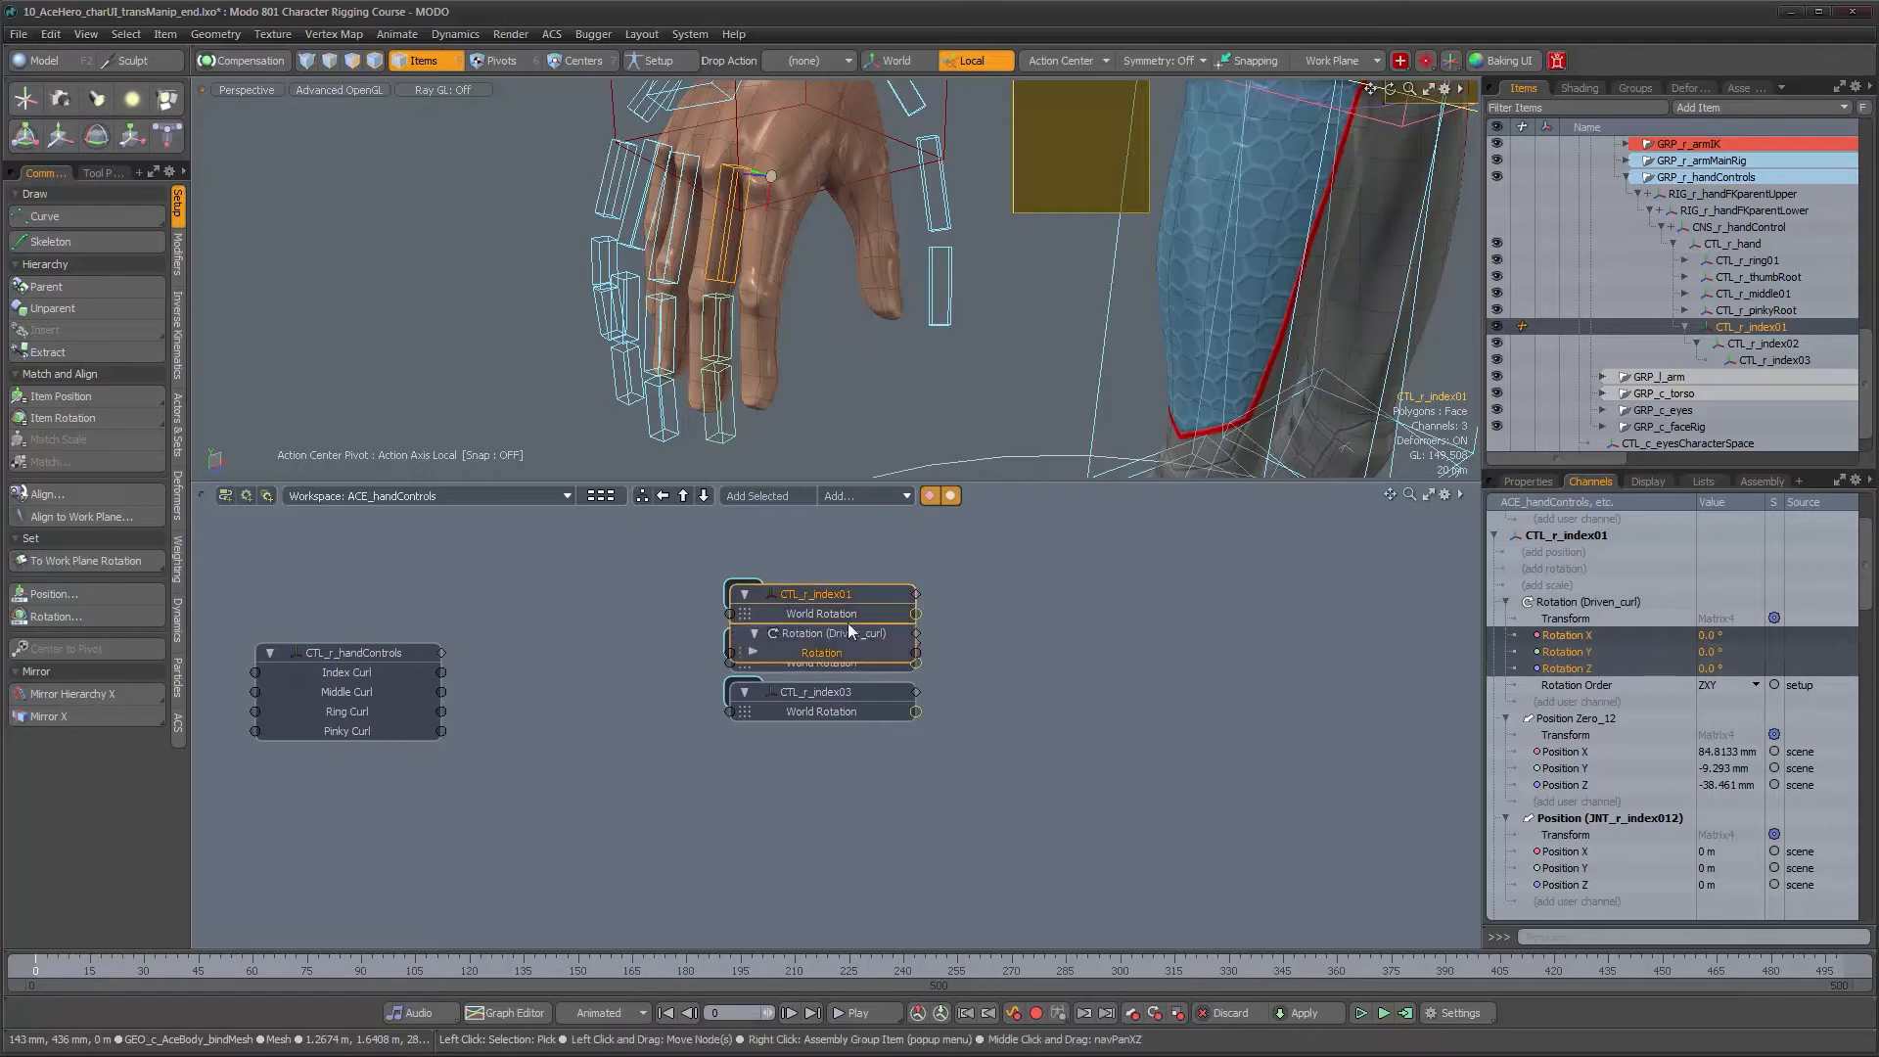
drag(837, 595, 844, 541)
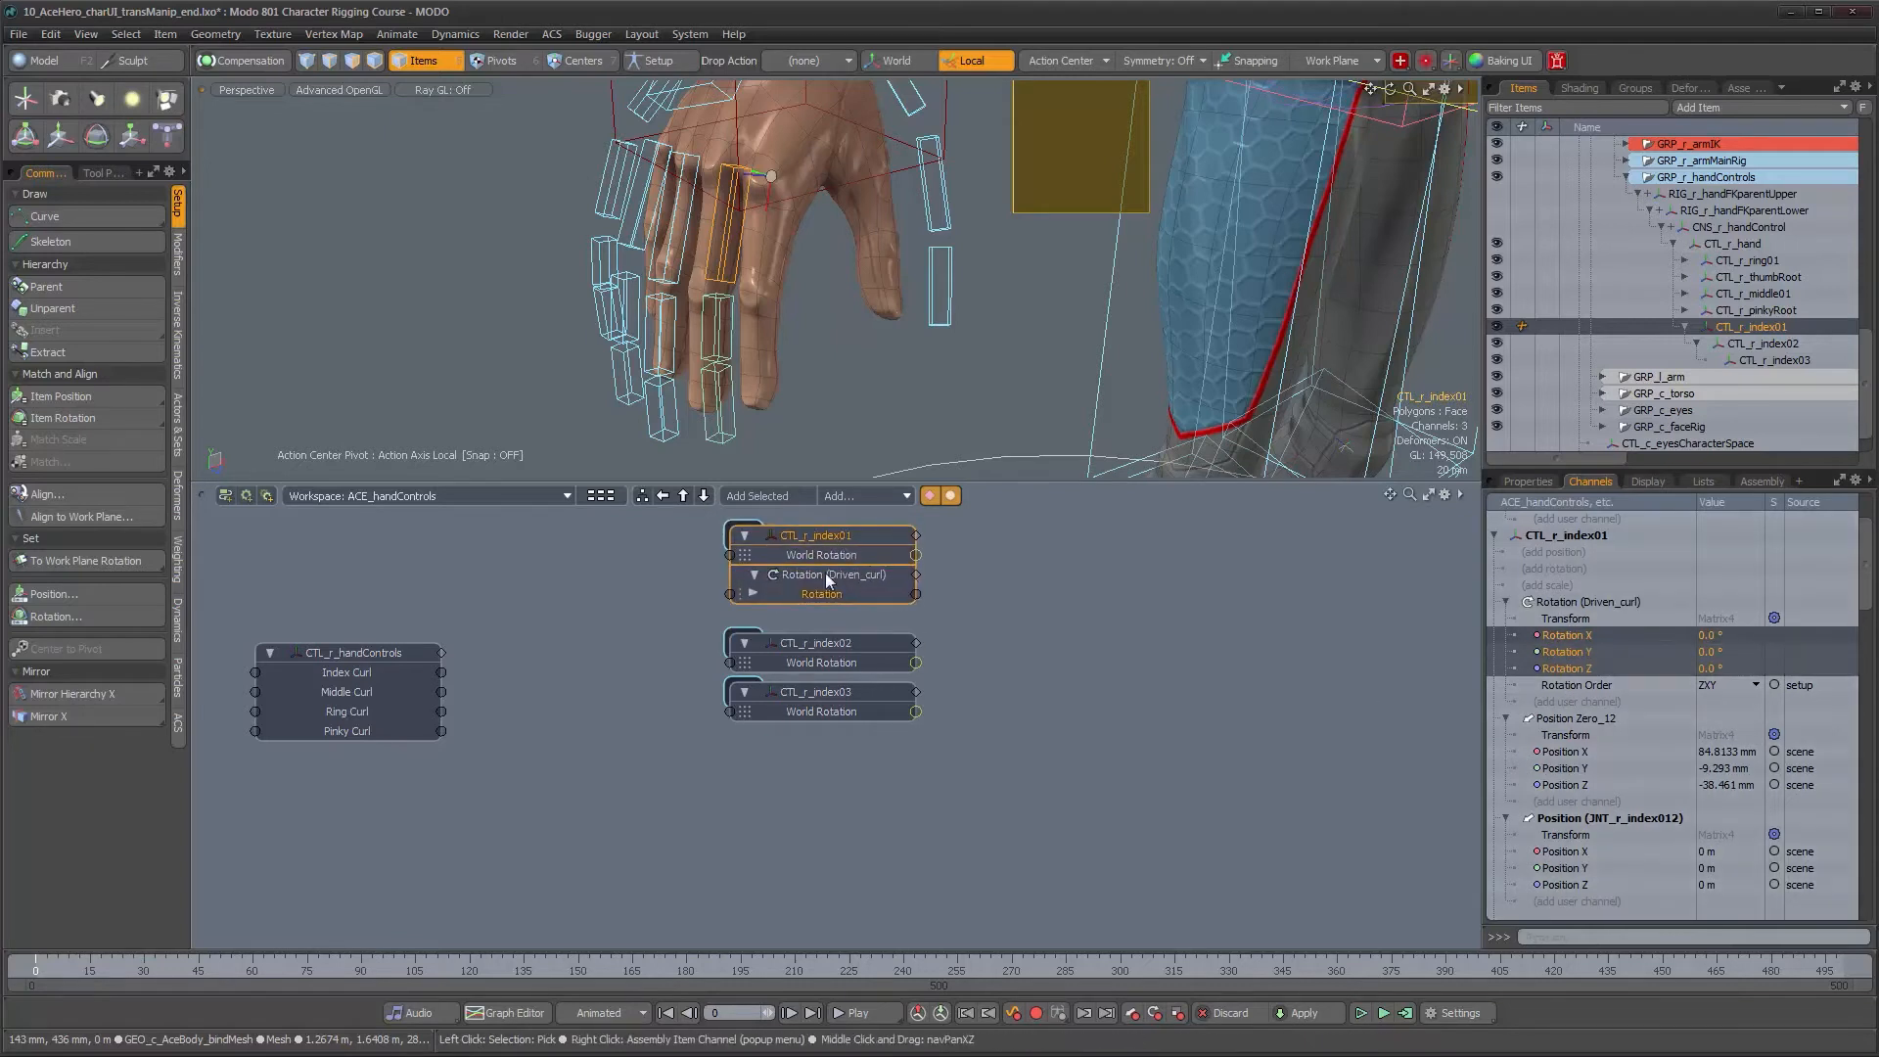
Expand the Driven_curl rotation on the CTL_r_index01 node and move the CTL_r_index02 and CTL_r_index03 nodes farther below it
click(753, 593)
drag(821, 669, 839, 767)
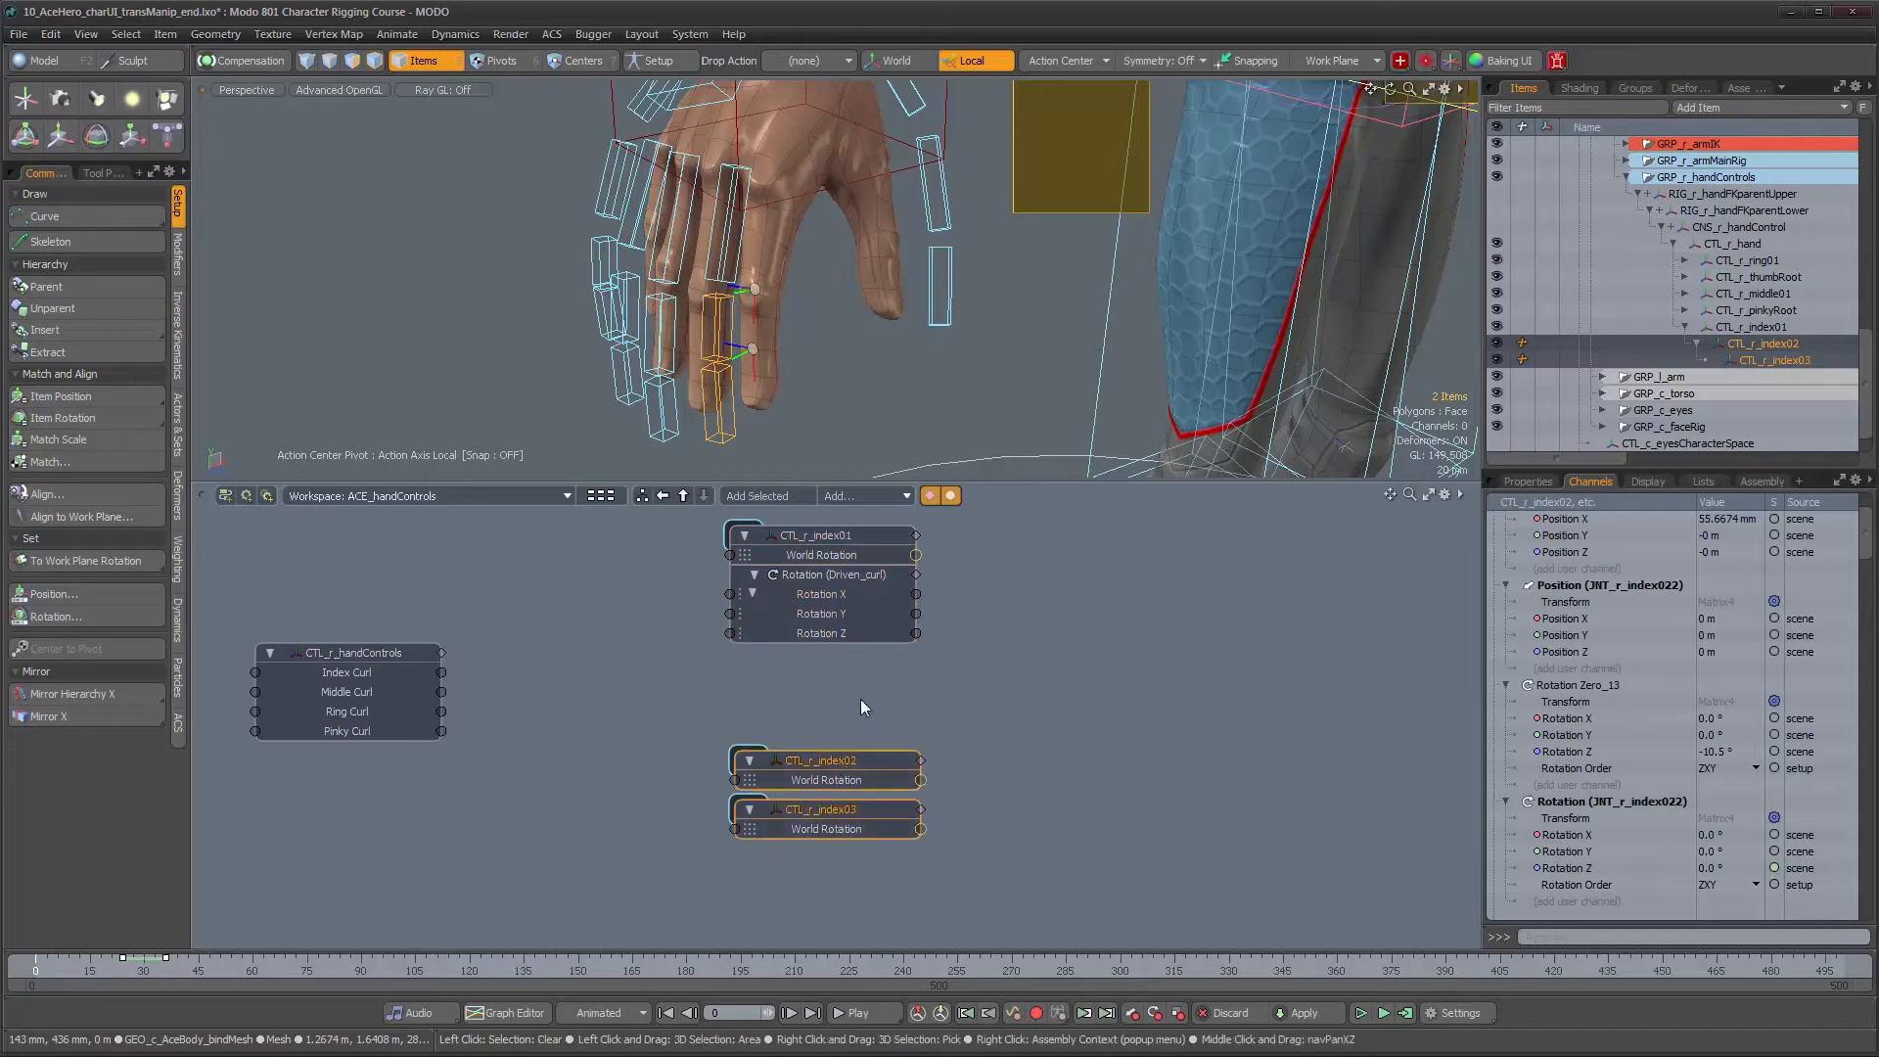
Check the local rotation axes of CTL_r_index01 in the viewport and remove the Driven_curl Rotation X and Y channels from its node
click(720, 272)
key(y)
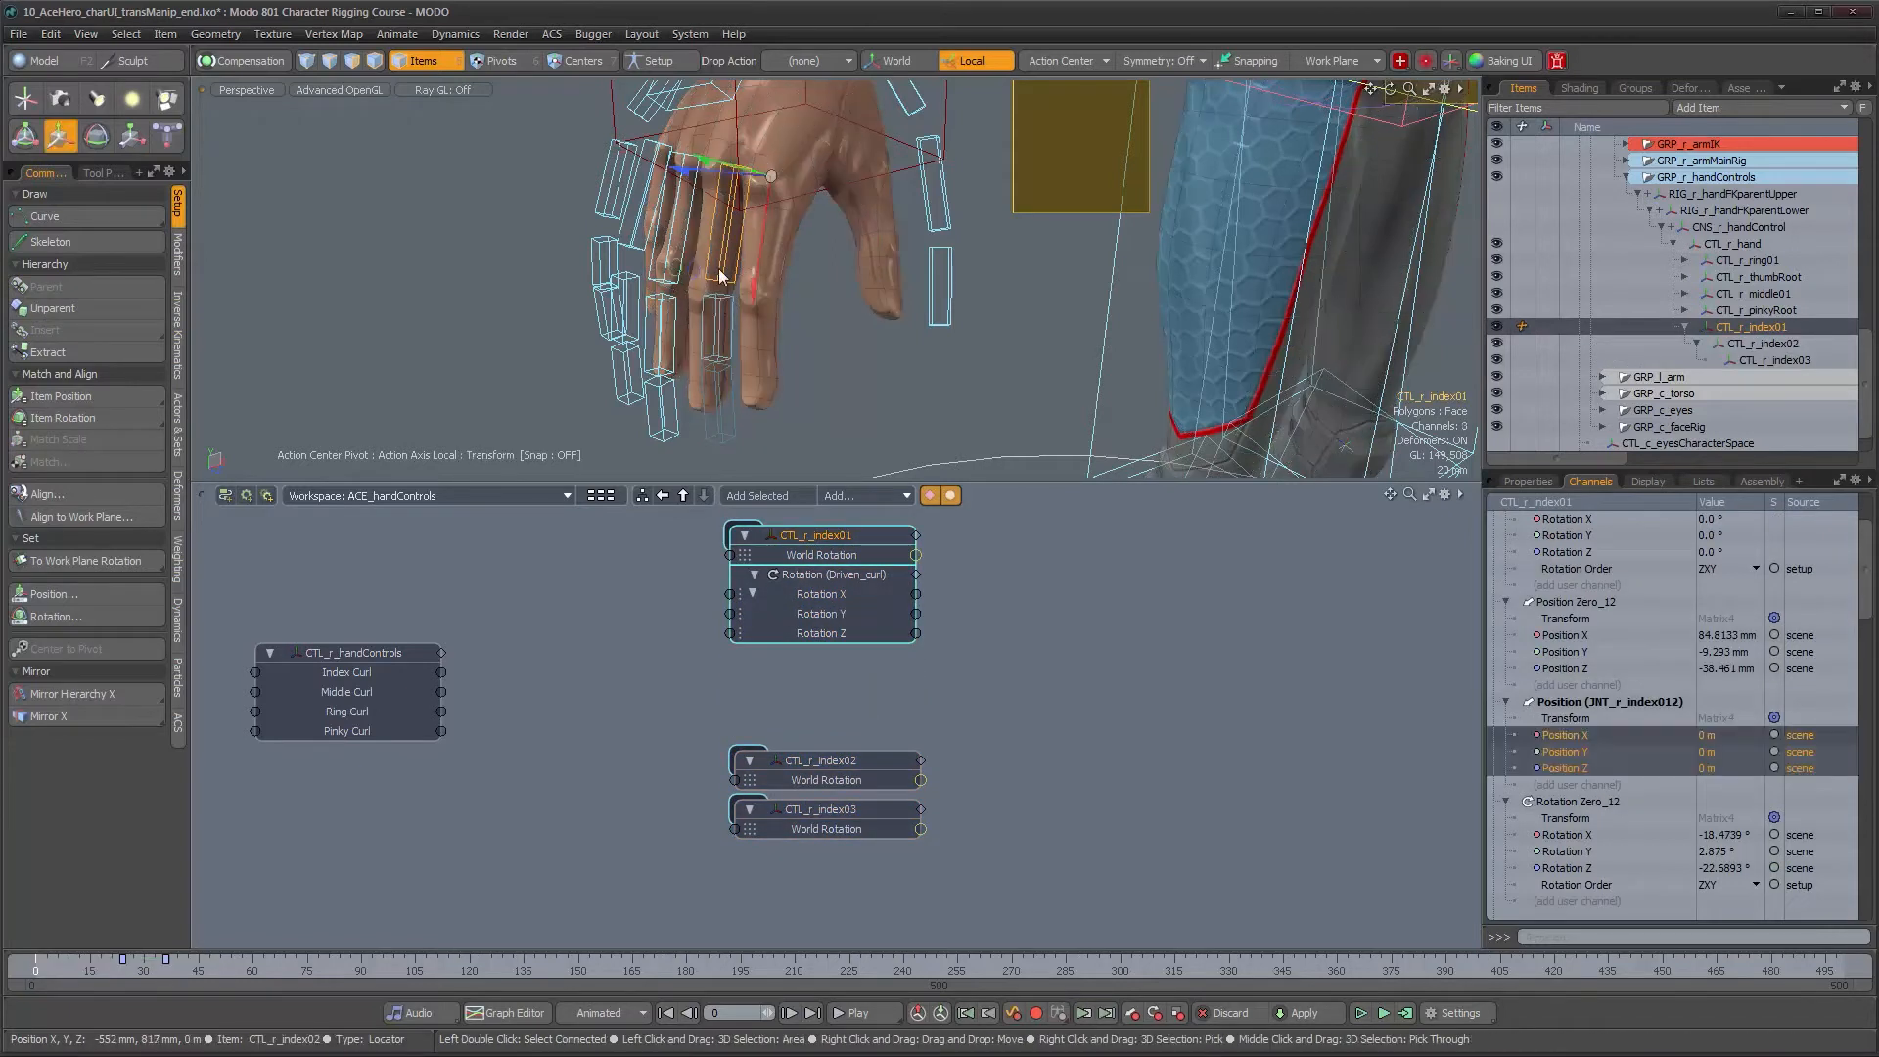
key(e)
key(q)
click(830, 598)
shift+click(832, 613)
right_click(832, 614)
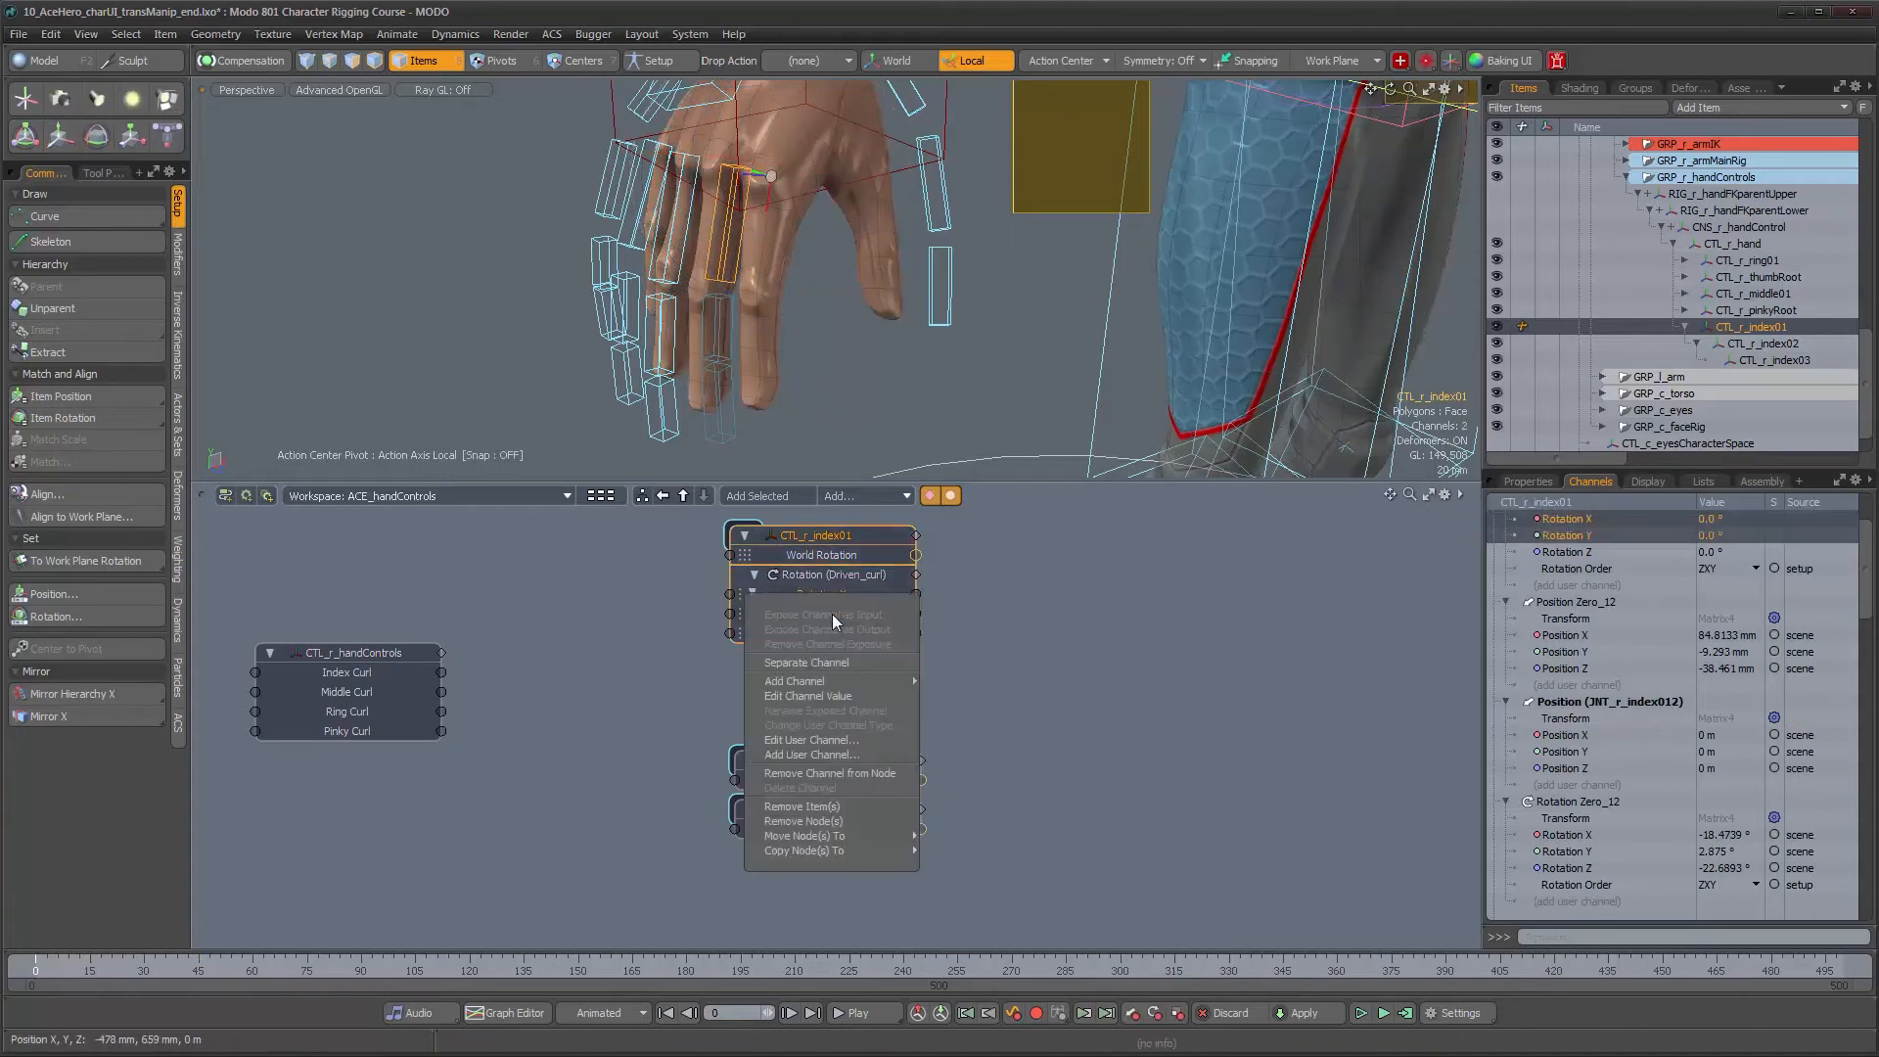
click(840, 773)
Rearrange the CTL_r_index01, CTL_r_index02 and CTL_r_index03 nodes in a column farther away from CTL_r_handControls
drag(831, 537, 836, 587)
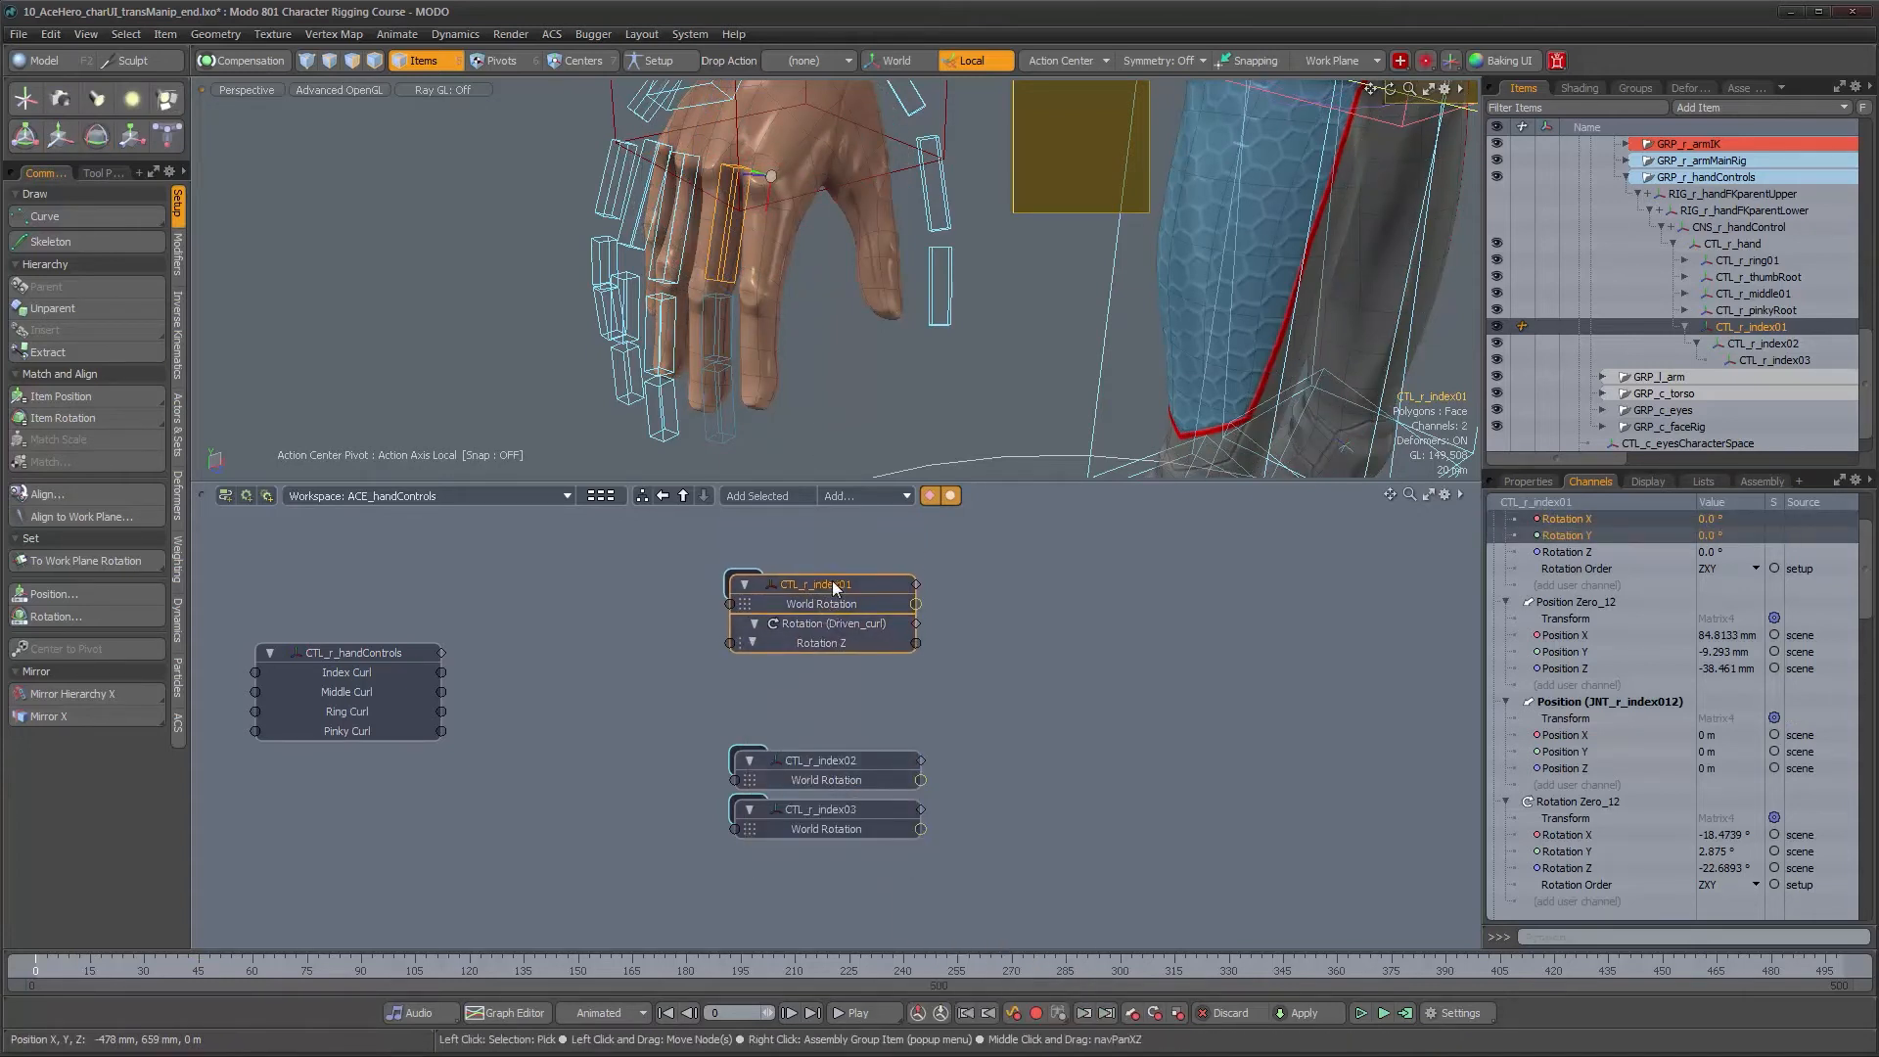
mouse_move(850, 758)
mouse_down()
mouse_move(850, 677)
mouse_move(868, 768)
mouse_up()
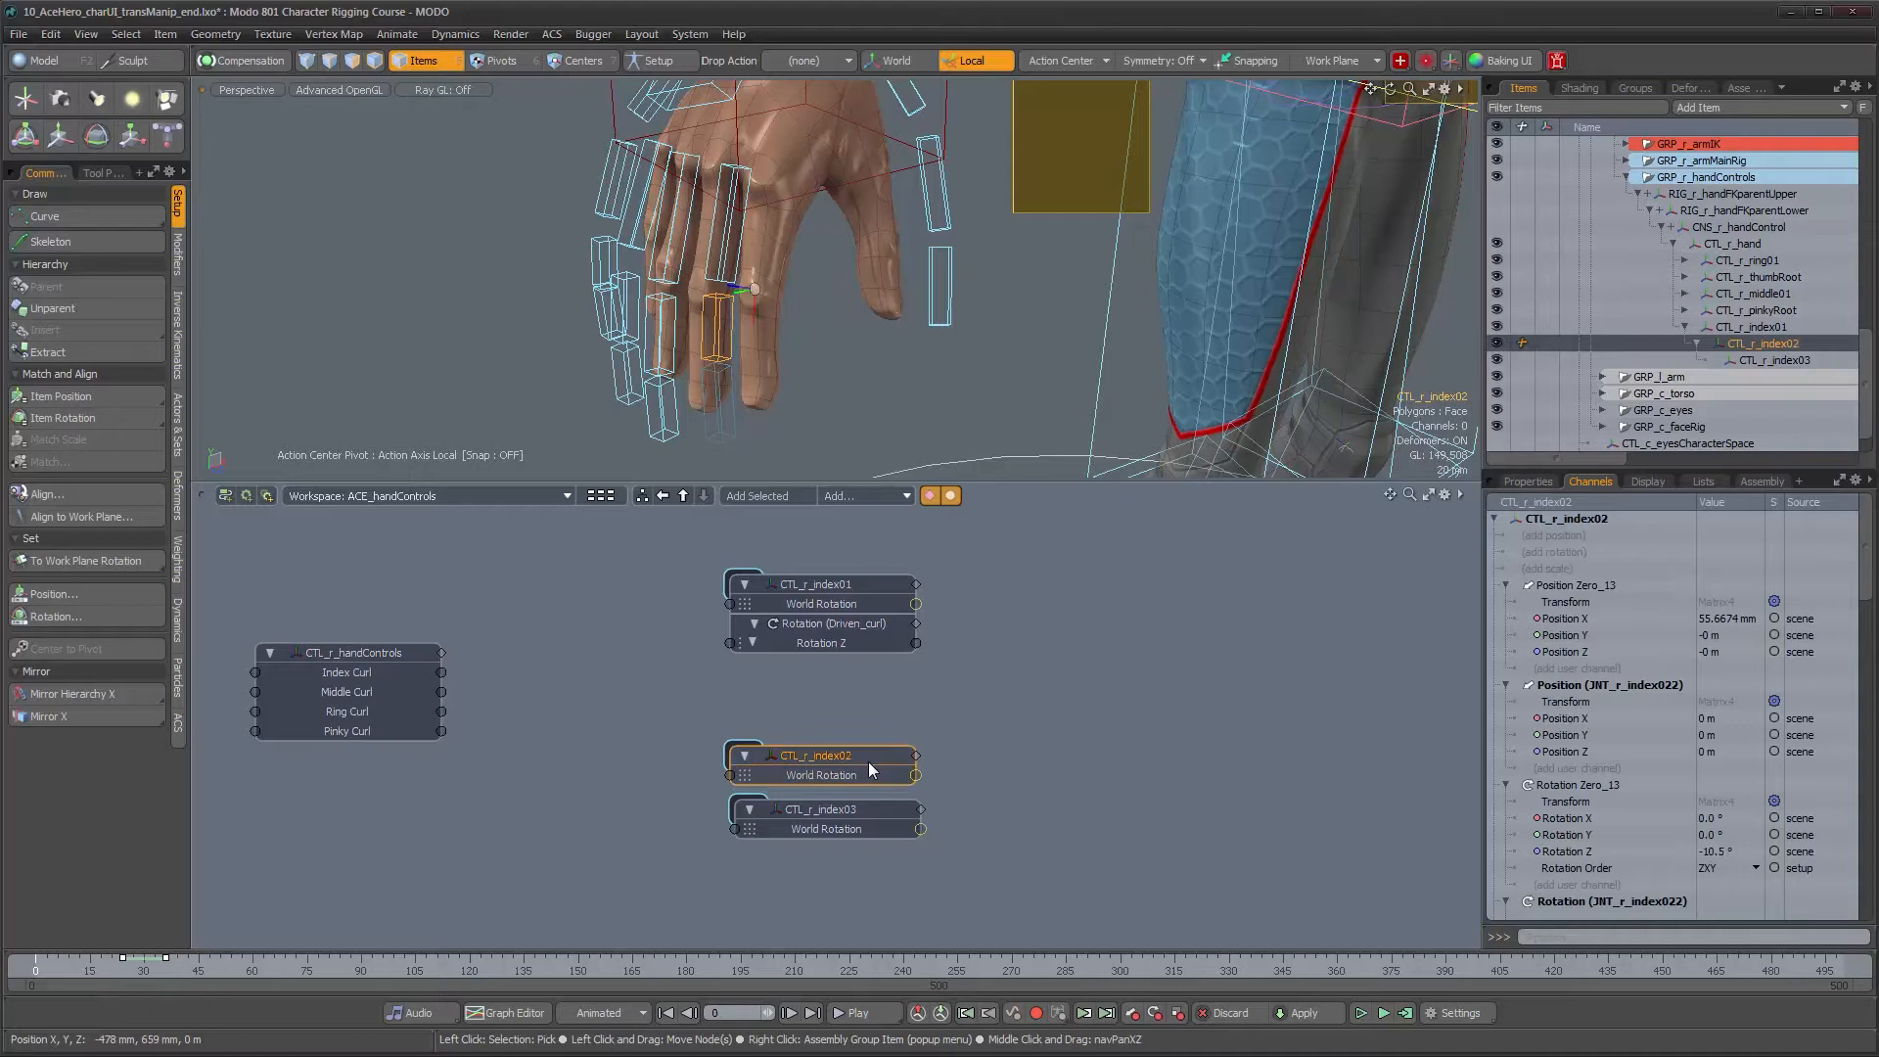
click(742, 638)
middle_drag(742, 642, 754, 683)
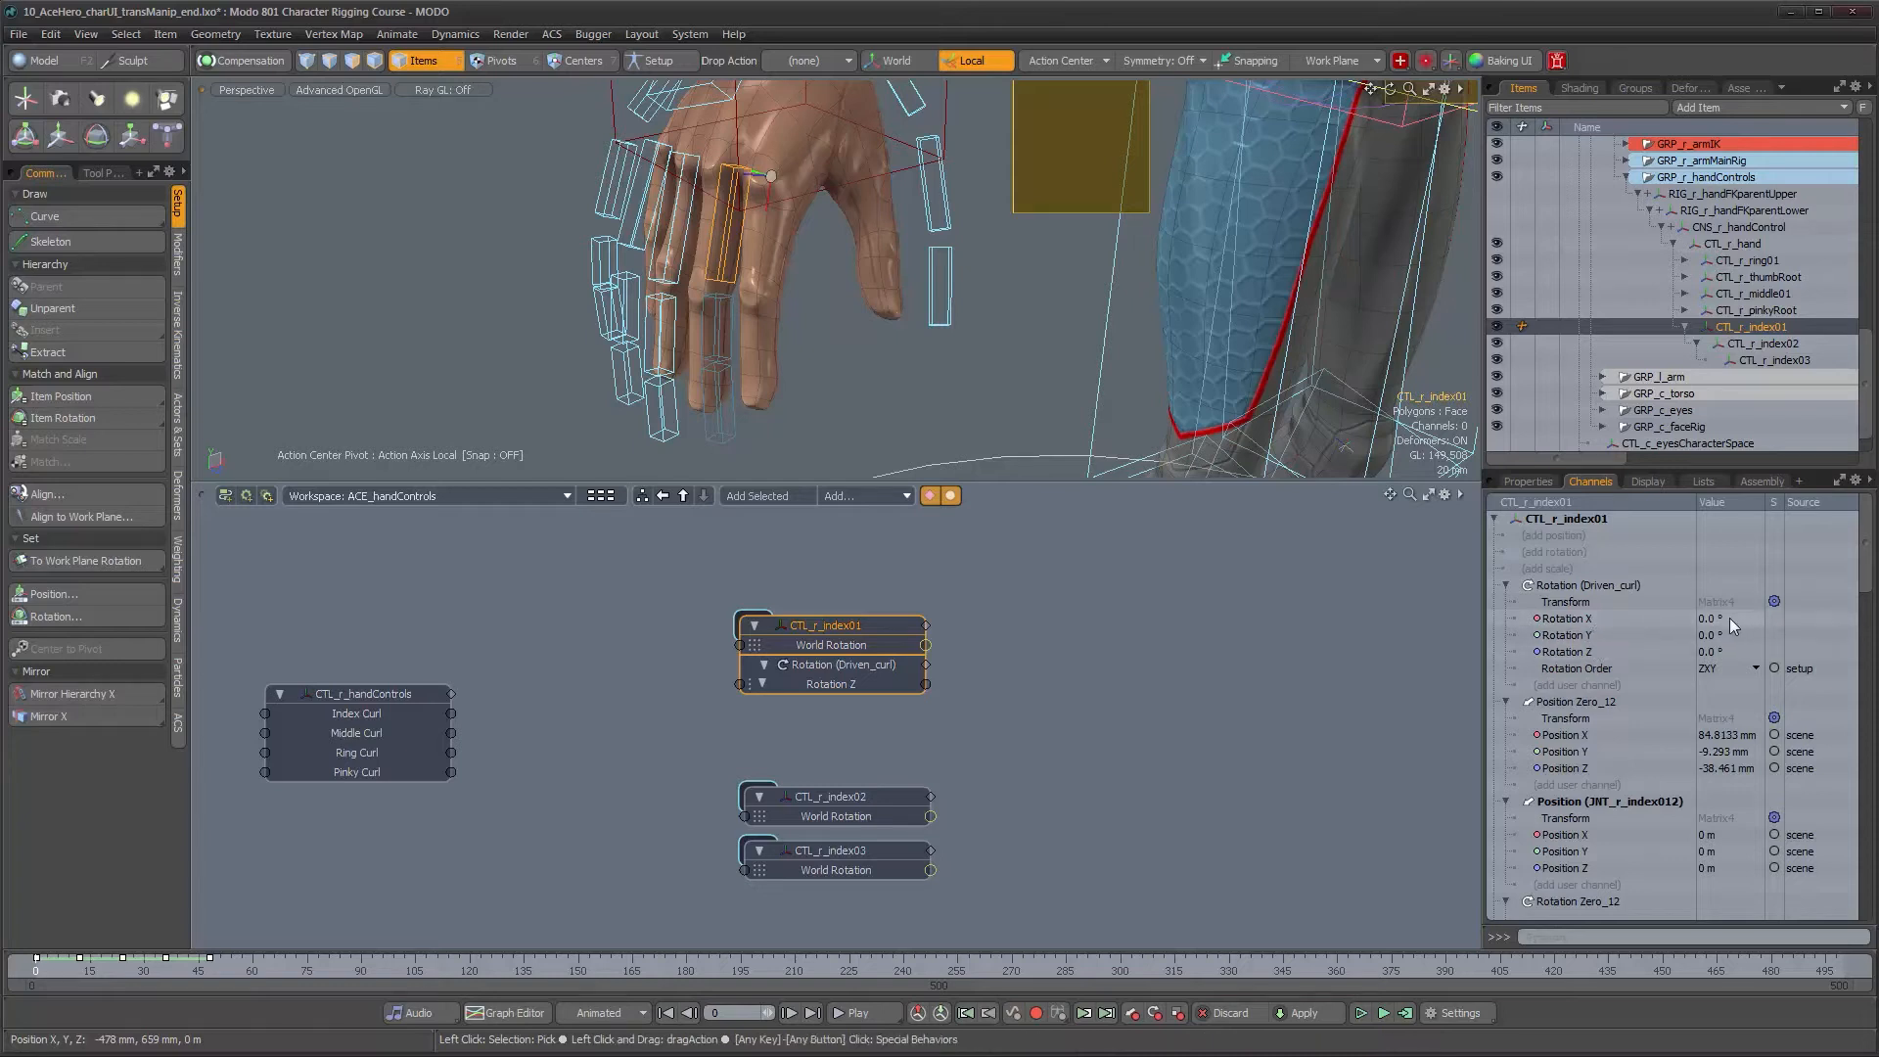
drag(844, 624, 1019, 622)
click(834, 797)
shift+click(861, 855)
drag(832, 801, 993, 806)
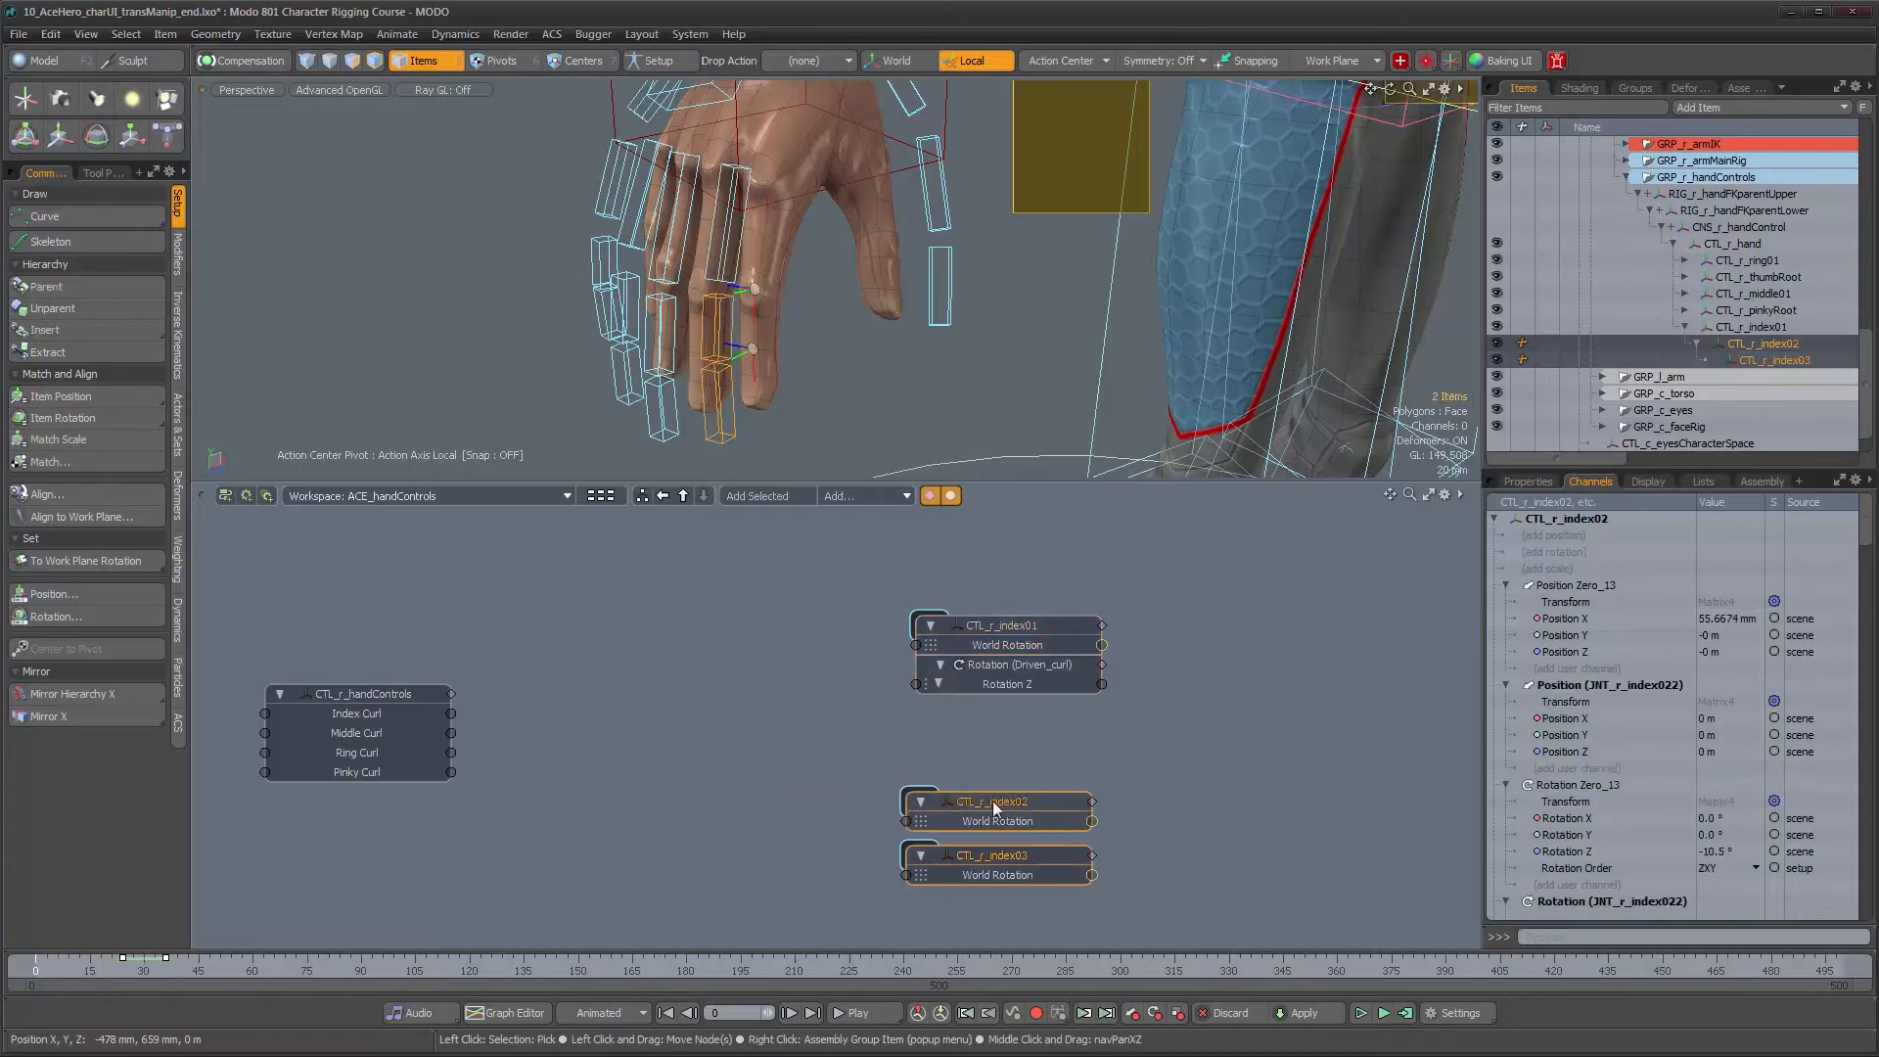
Link Index Curl of CTL_r_handControls to the Driven_curl Rotation Z of CTL_r_index01 and set Index Curl to 100%
drag(451, 713, 920, 689)
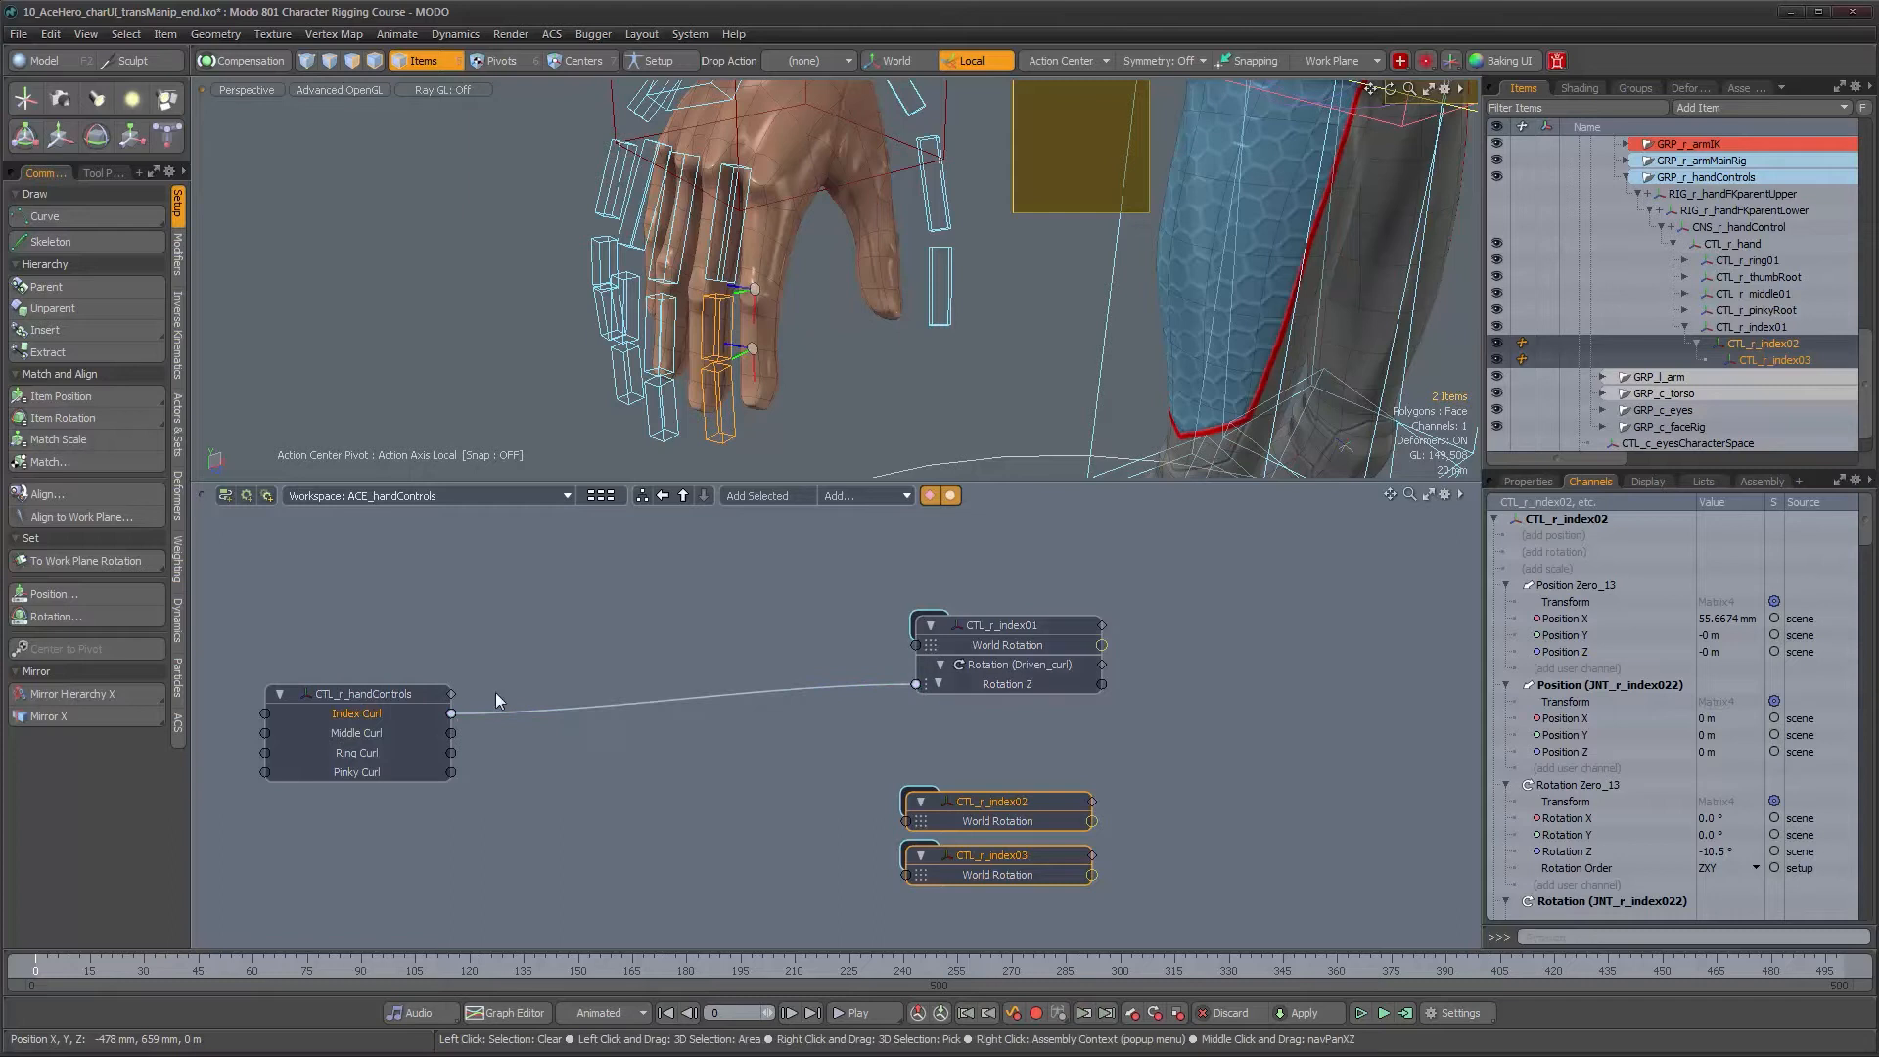
click(403, 698)
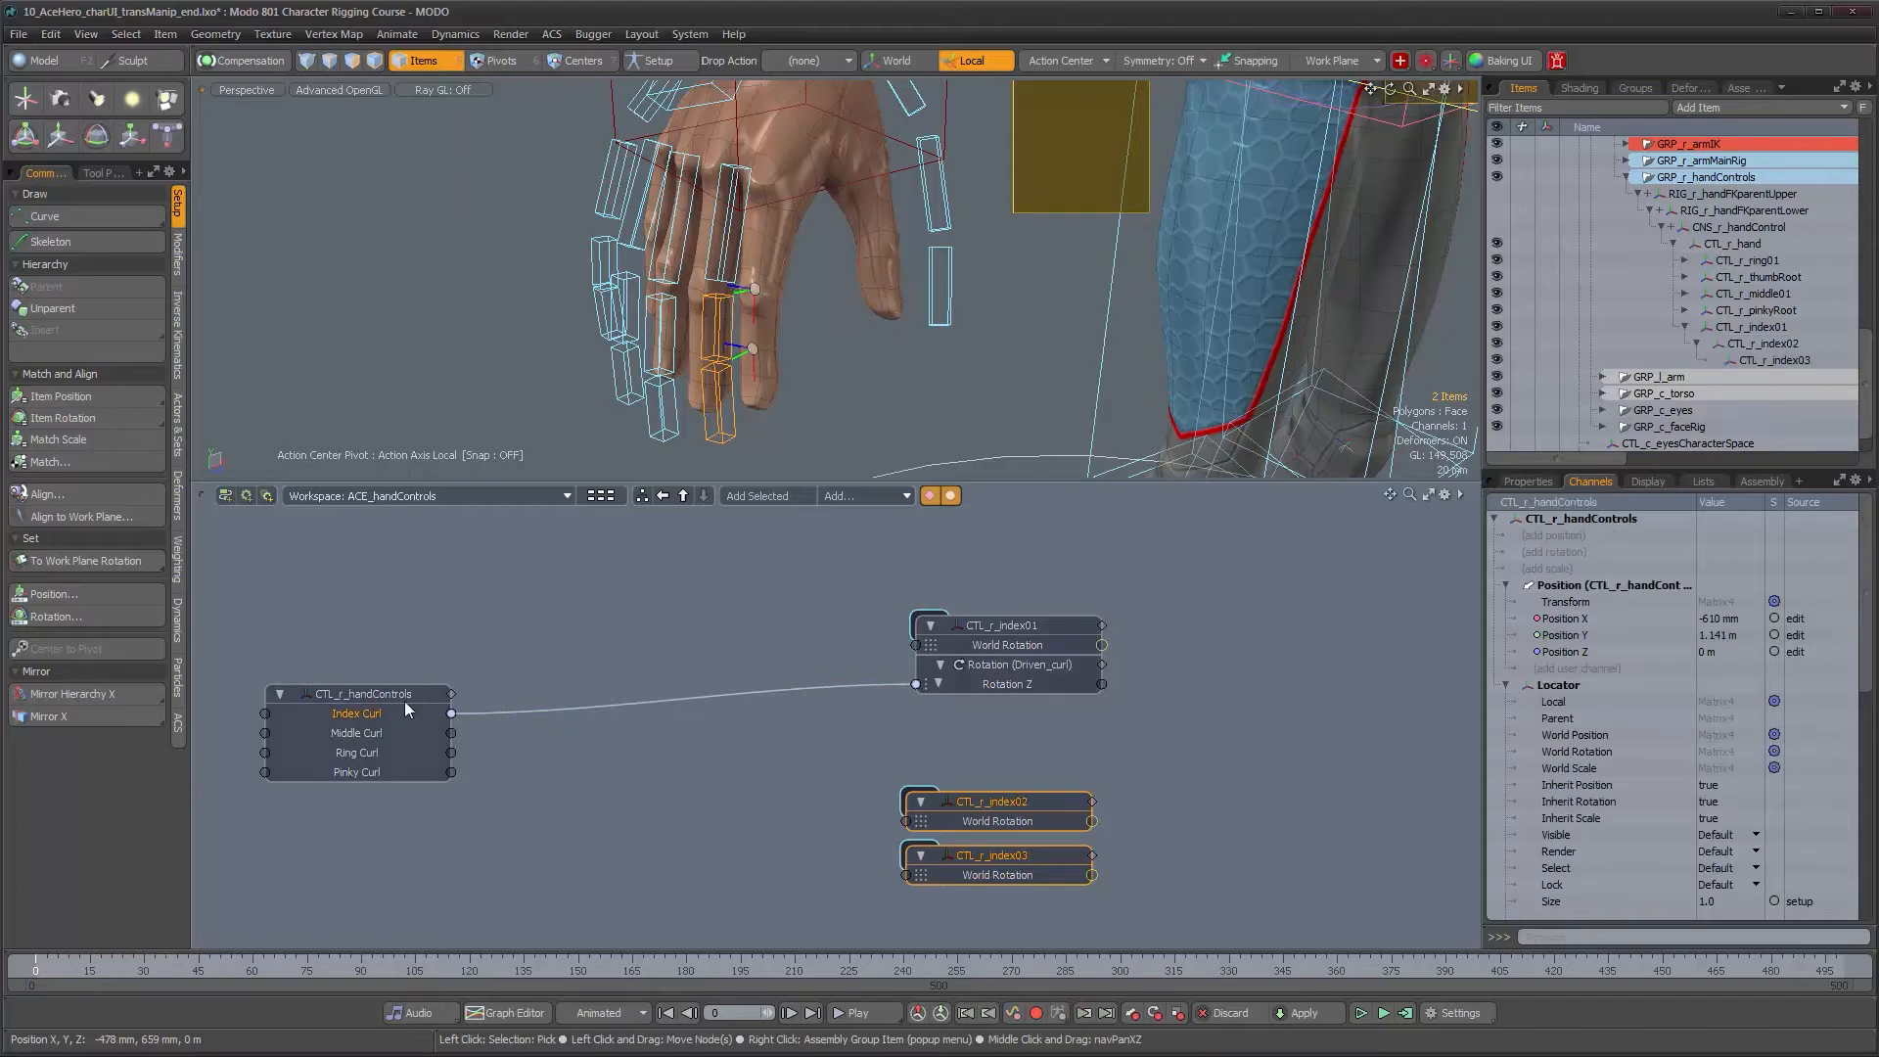
click(1529, 483)
click(1856, 592)
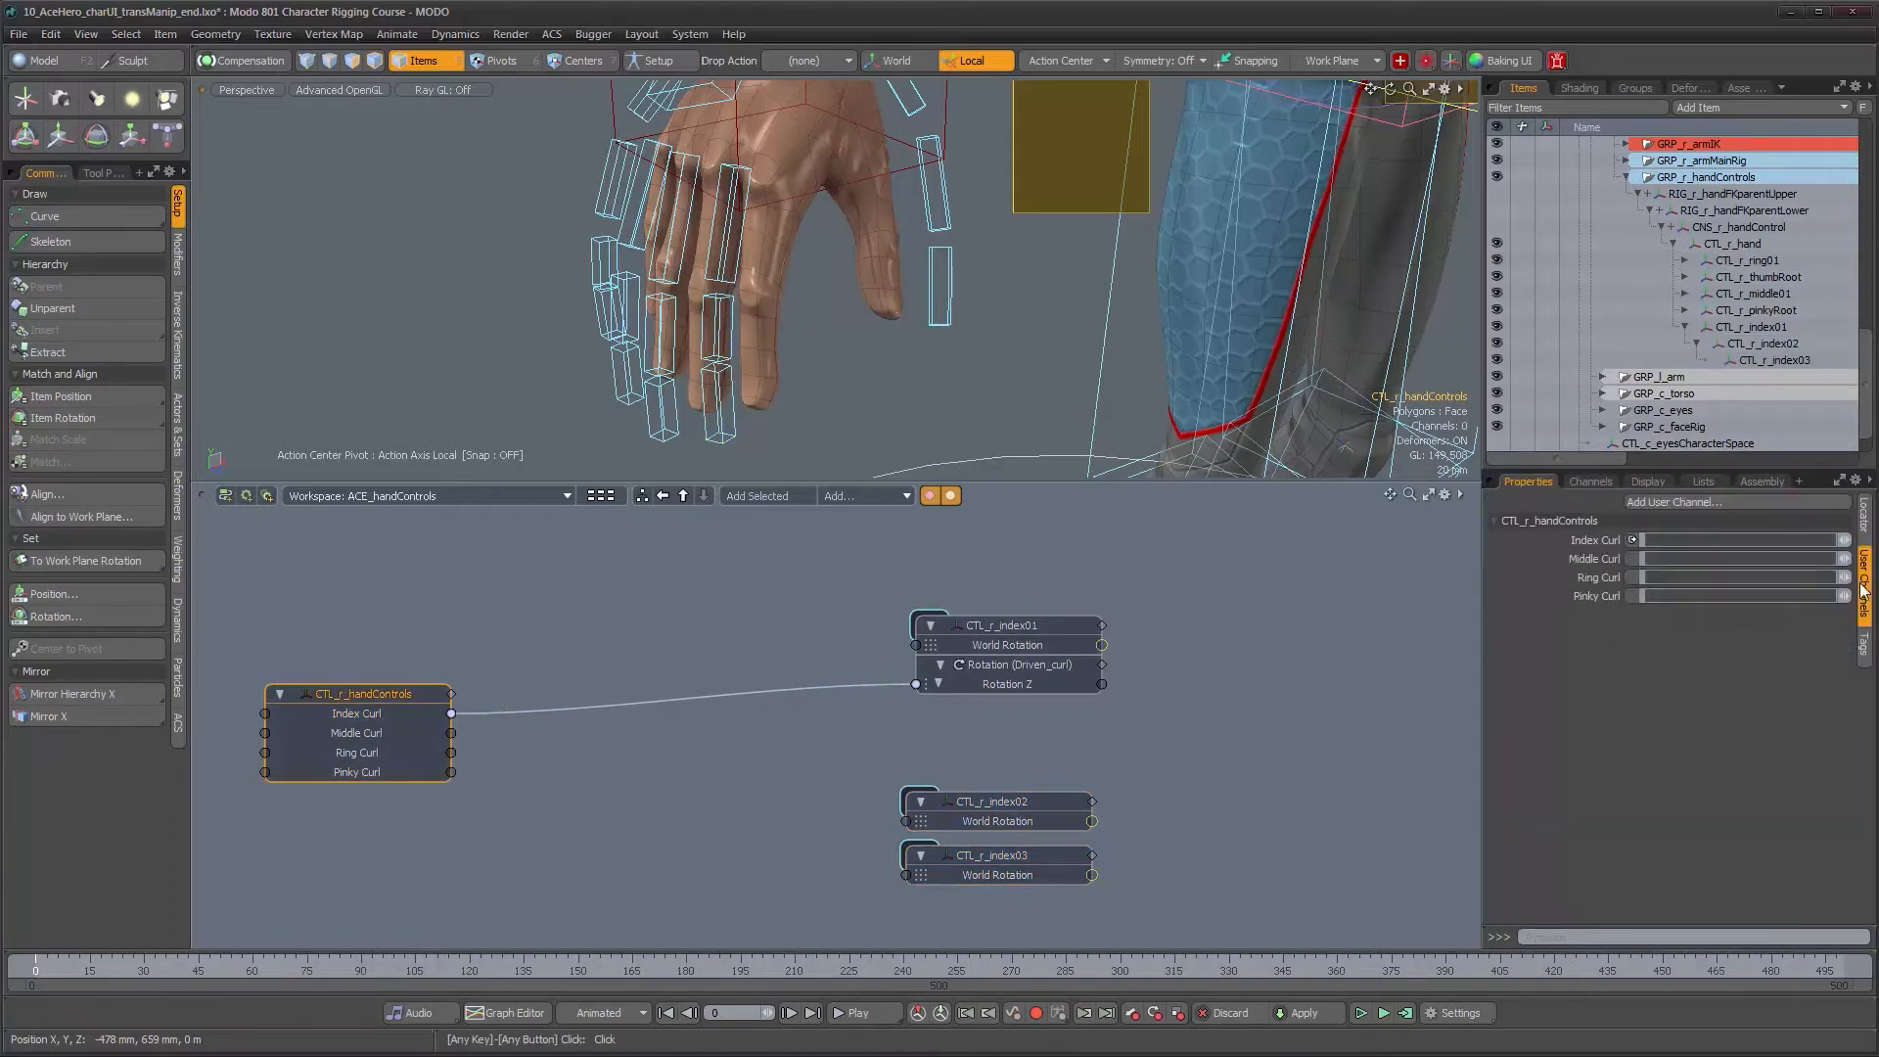
drag(1844, 541, 1874, 541)
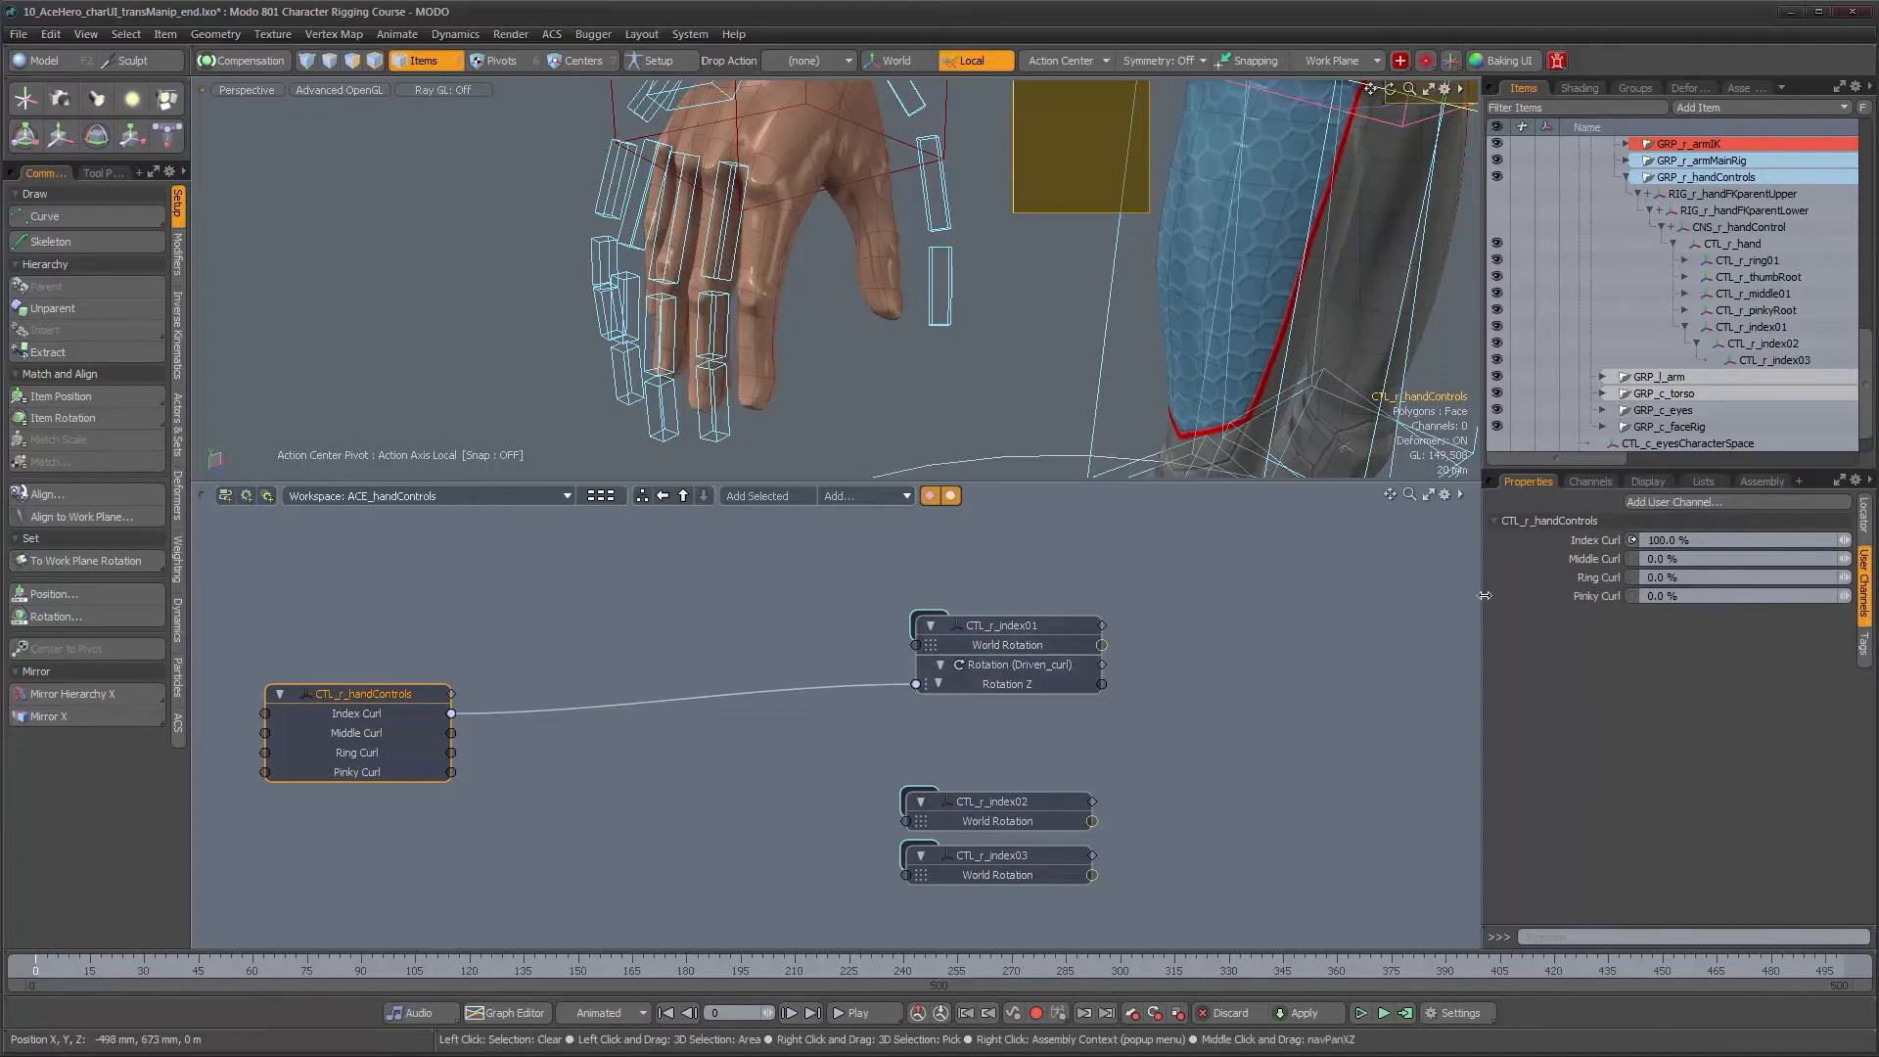
click(1693, 540)
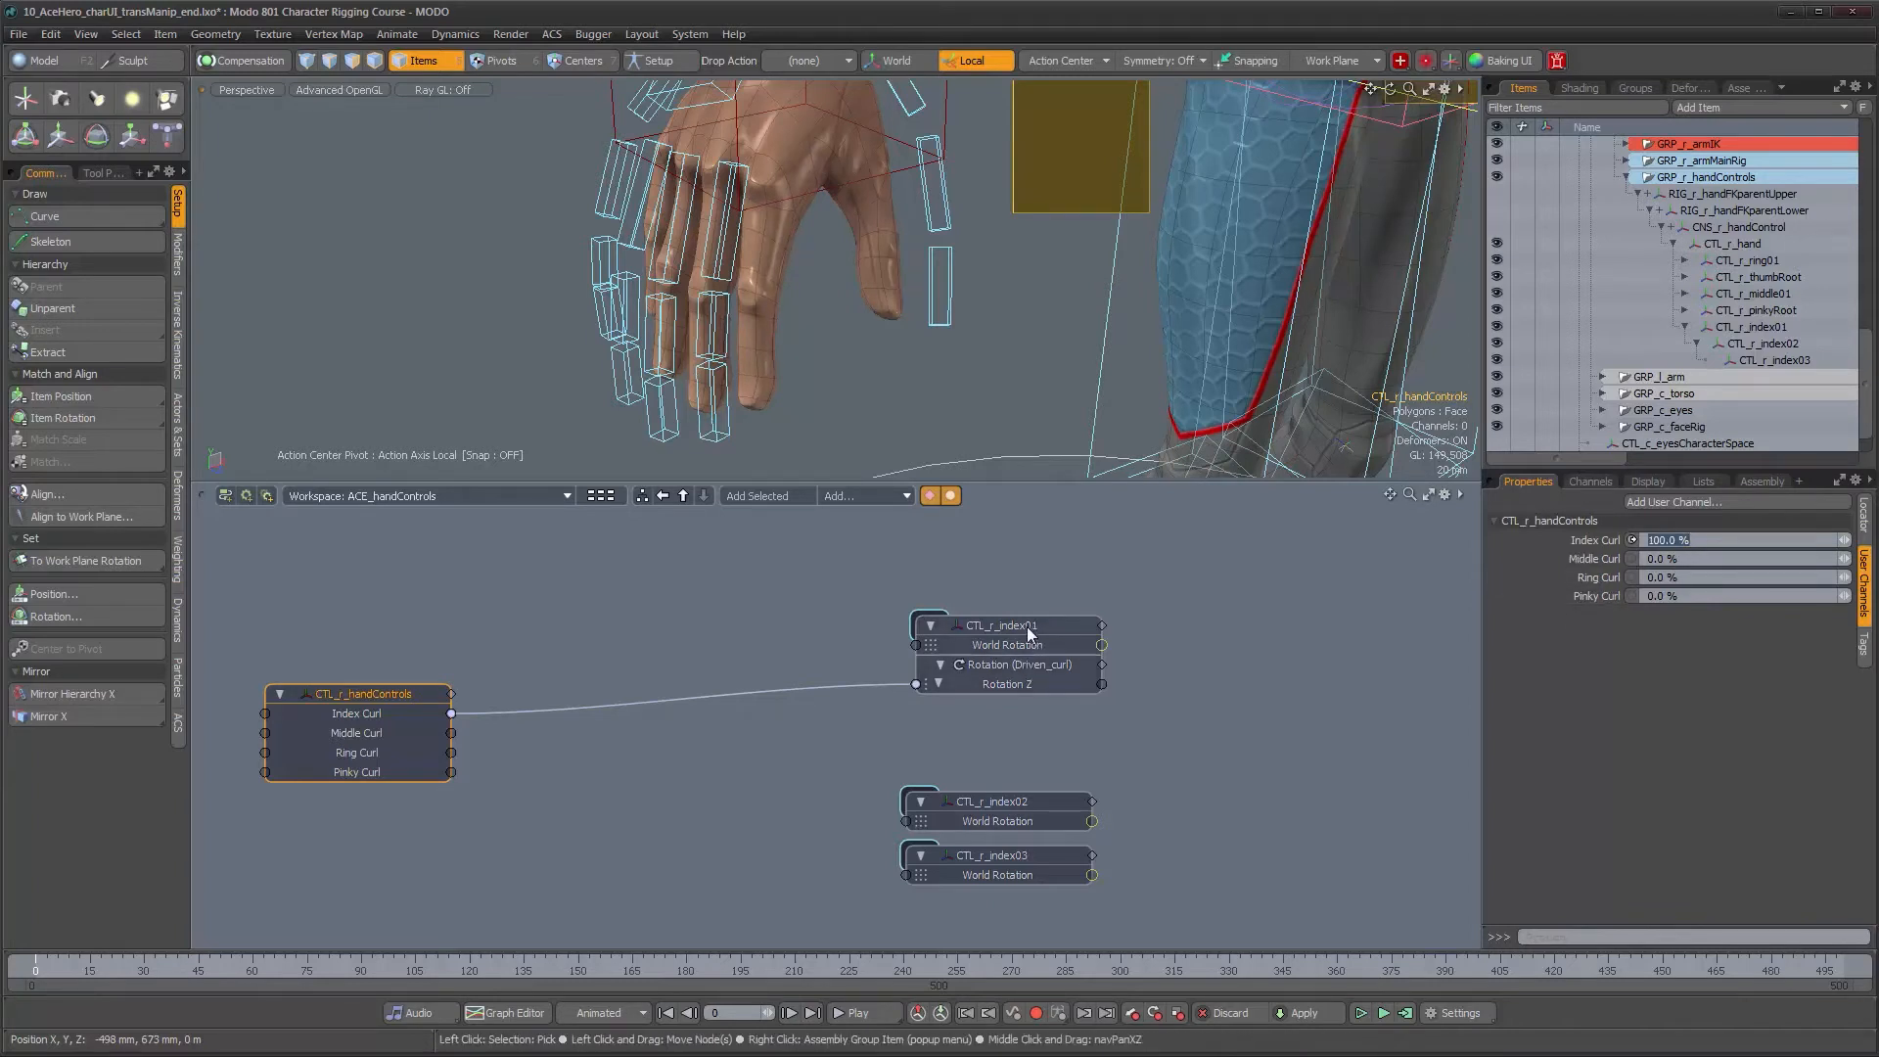
Line up the CTL_r_index01 node with the nodes below and inspect its Driven_curl rotation values and the finger's pose
drag(1026, 626, 1014, 627)
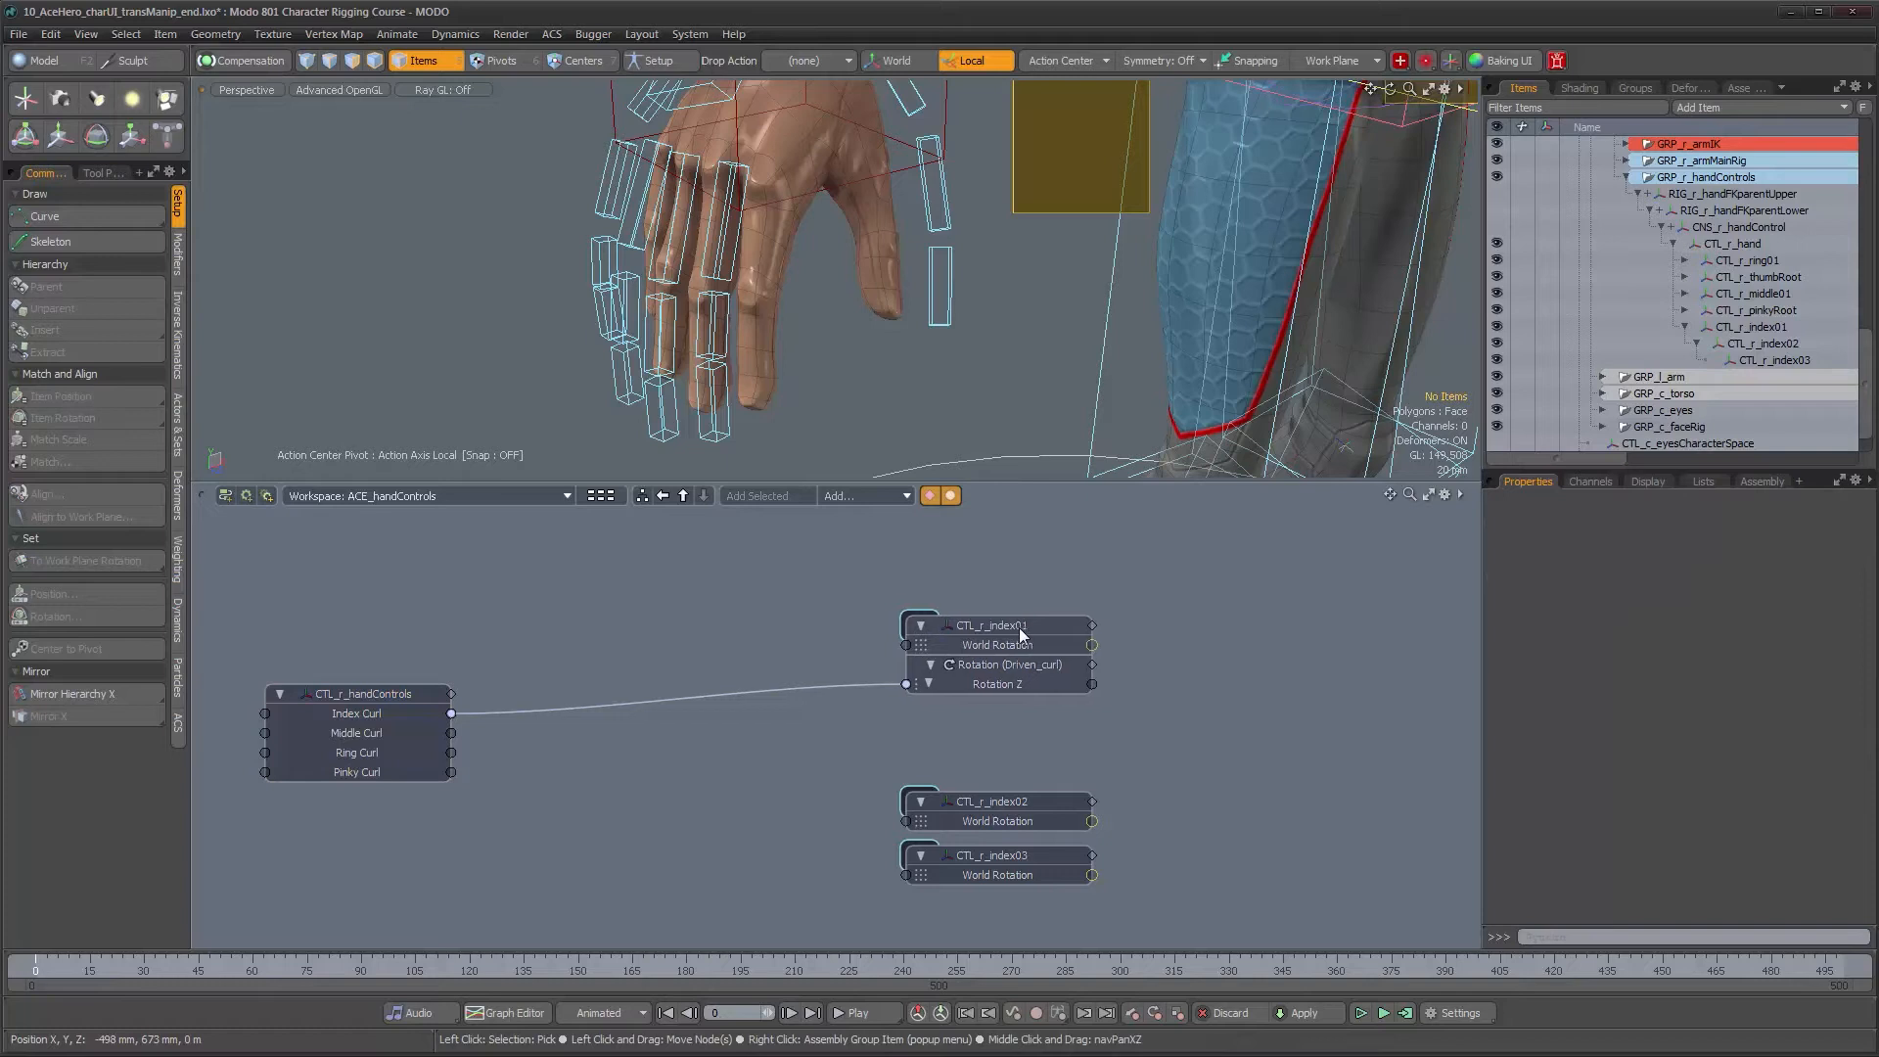
click(1014, 627)
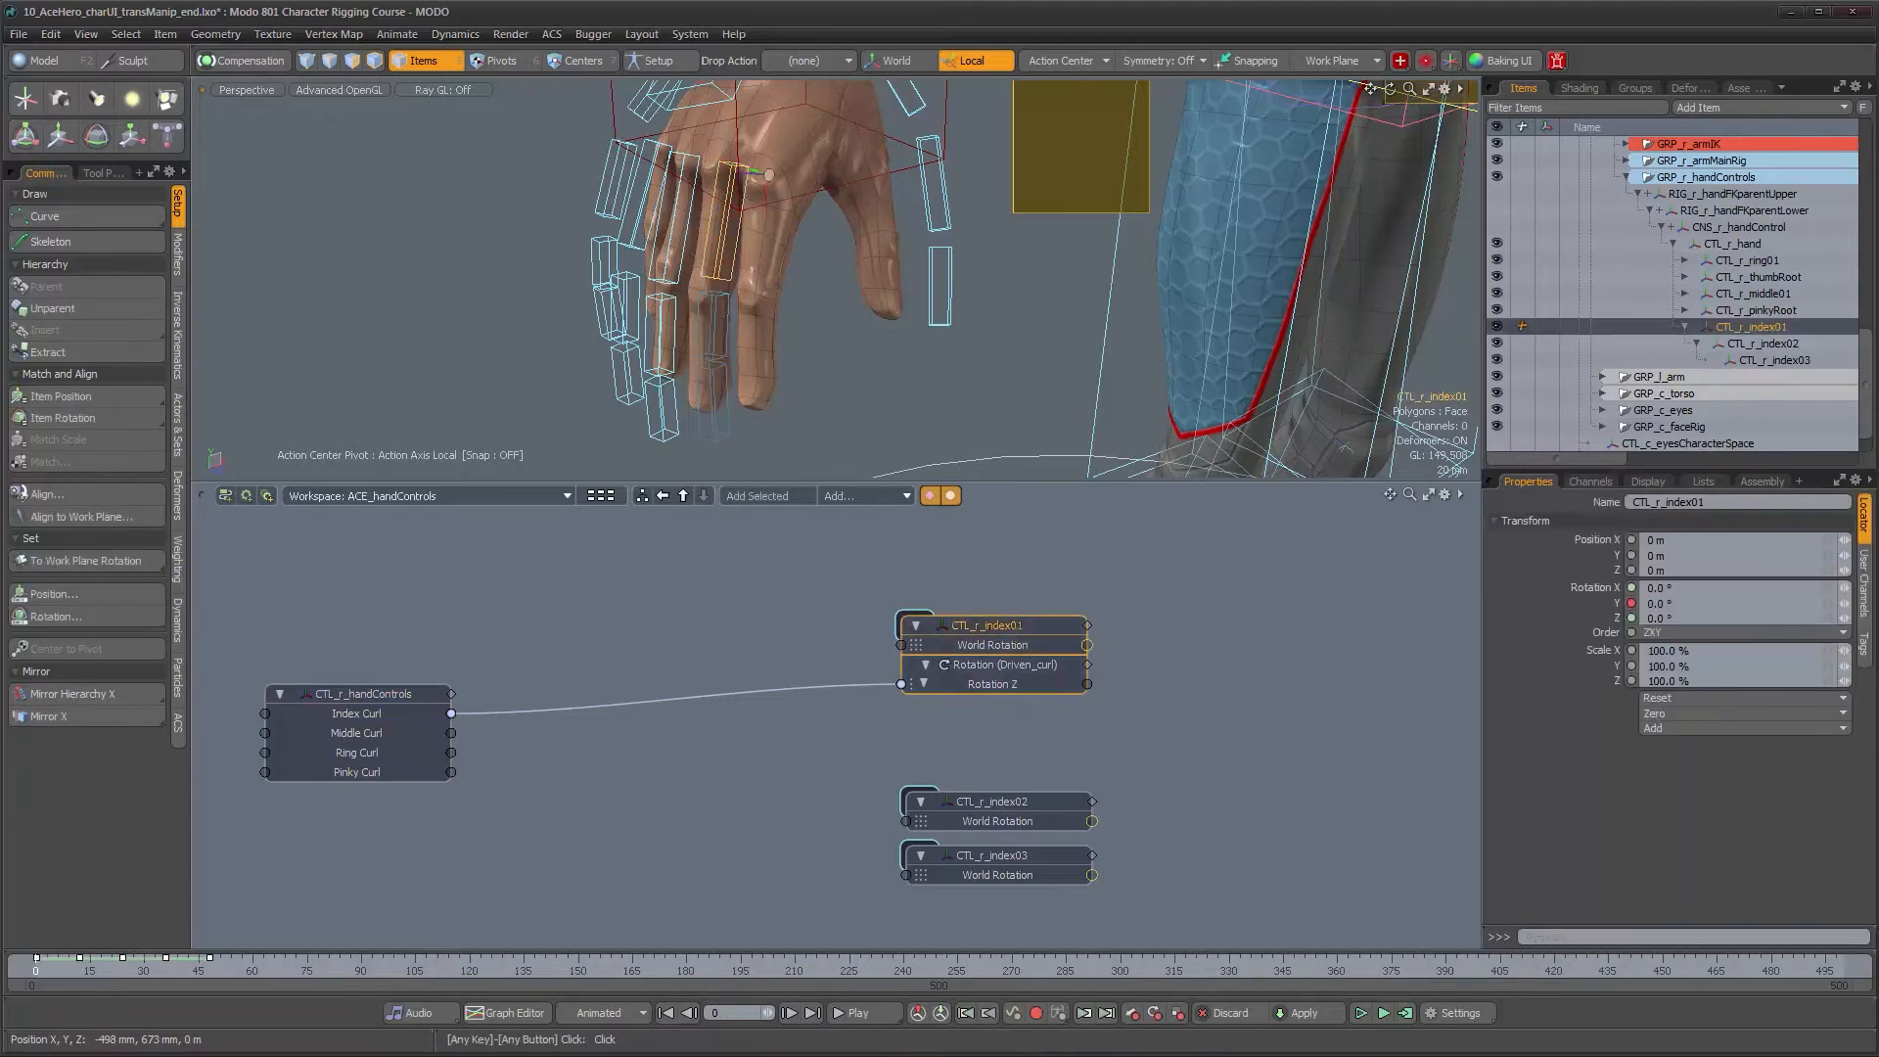
click(1595, 481)
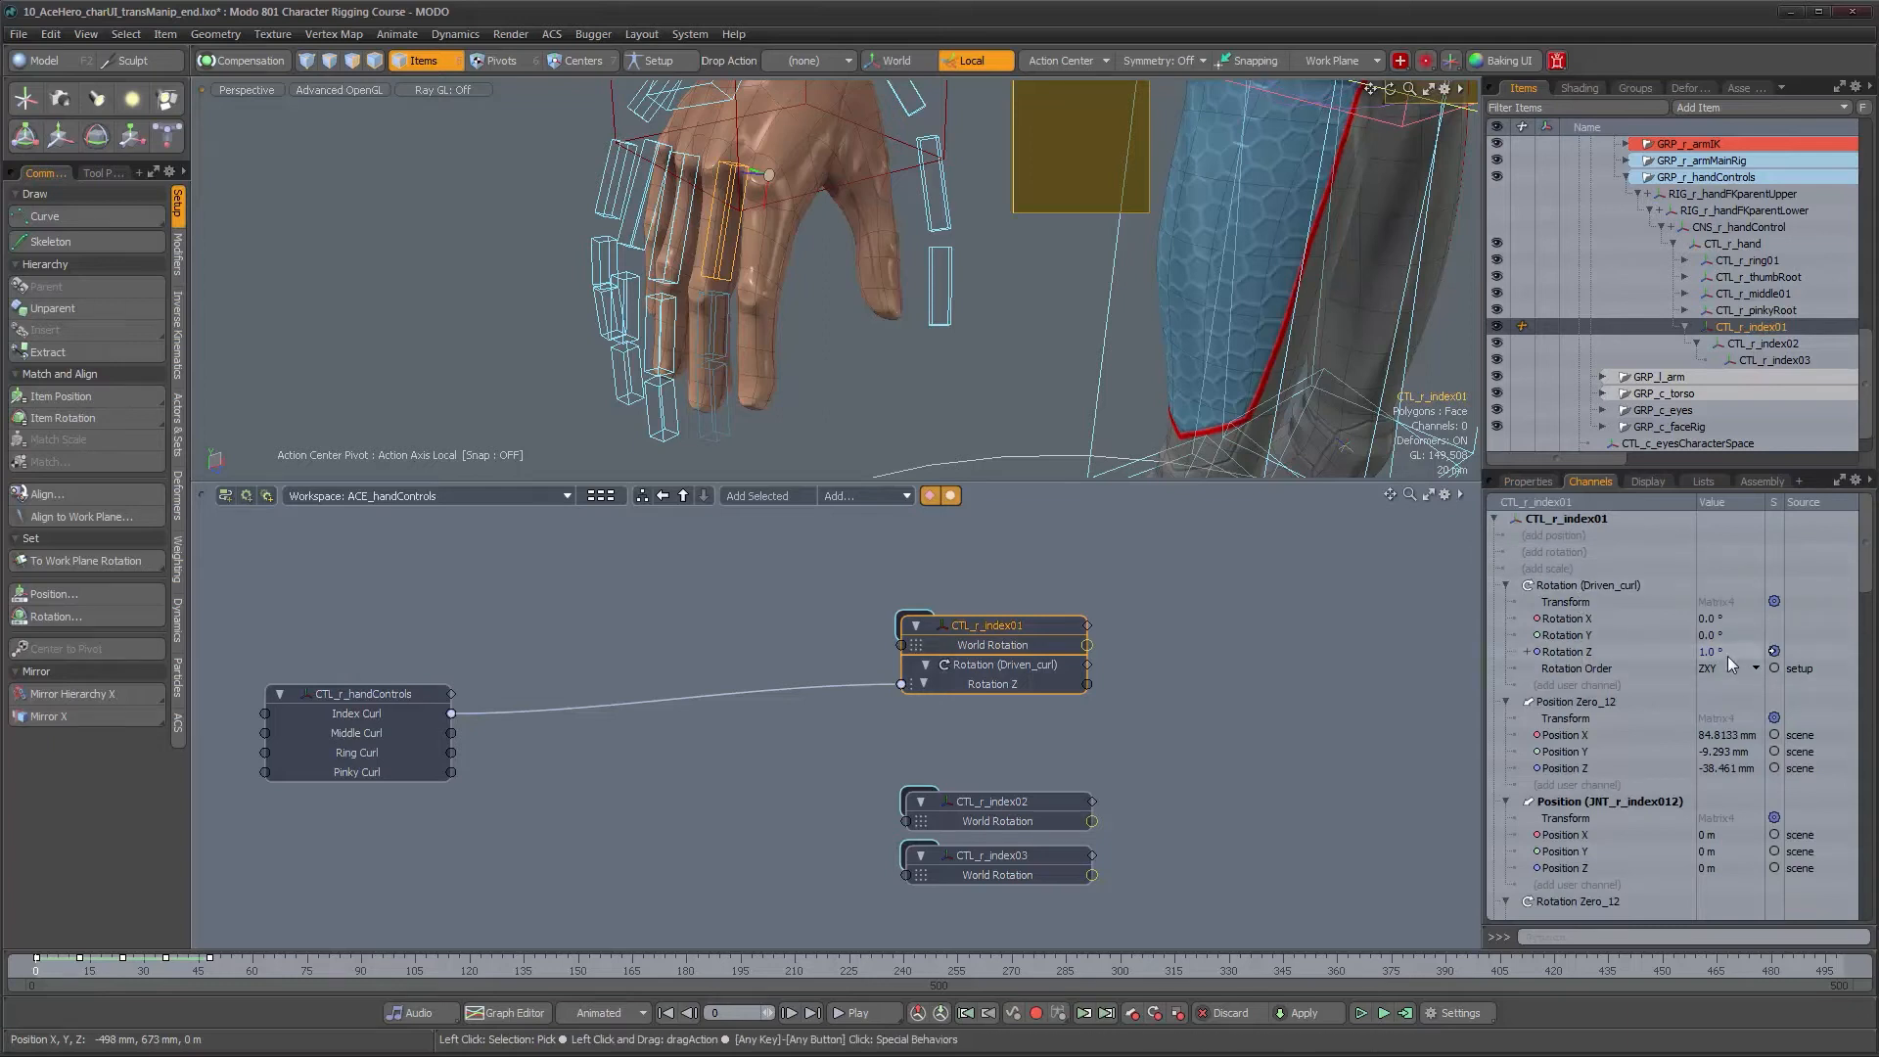
alt+drag(725, 294, 824, 294)
scroll(748, 284, up, 3)
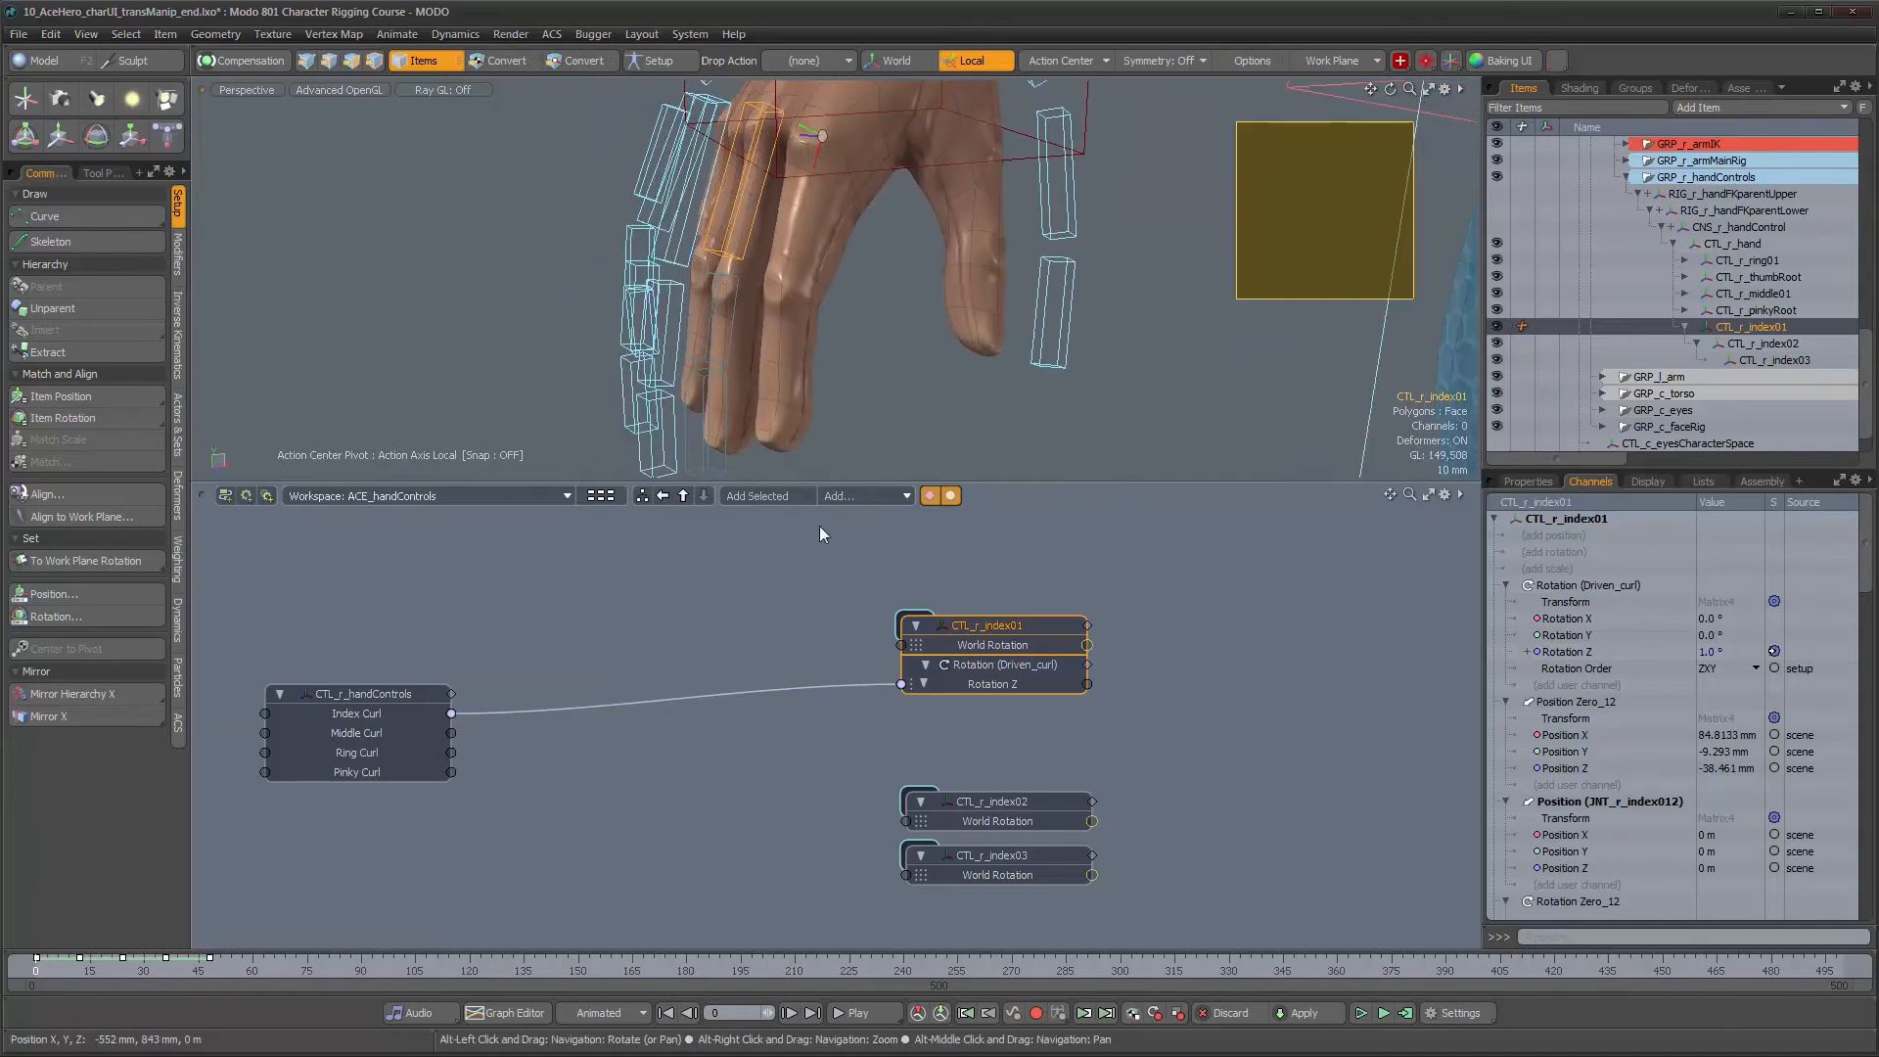
Insert a Basic Math:Multiply modifier into the link between Index Curl and the Driven_curl Rotation Z of CTL_r_index01
click(795, 684)
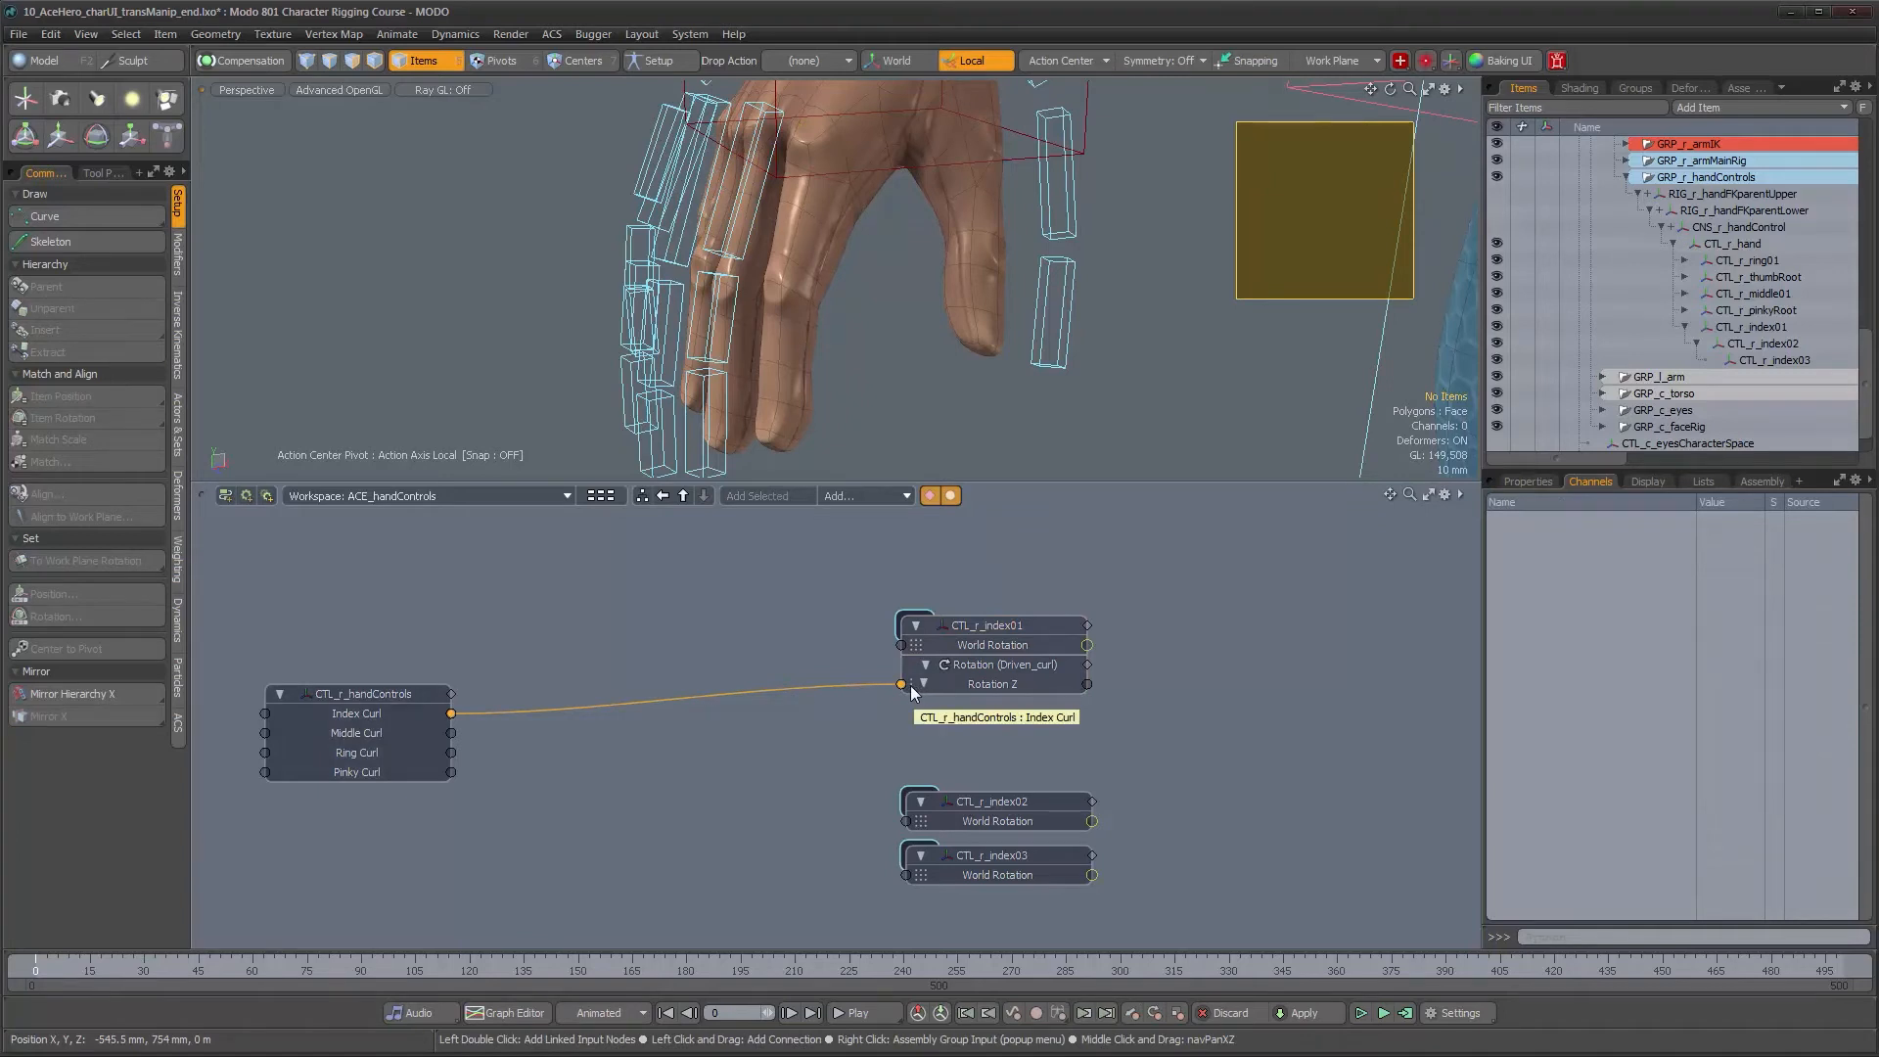
click(863, 498)
mouse_move(989, 591)
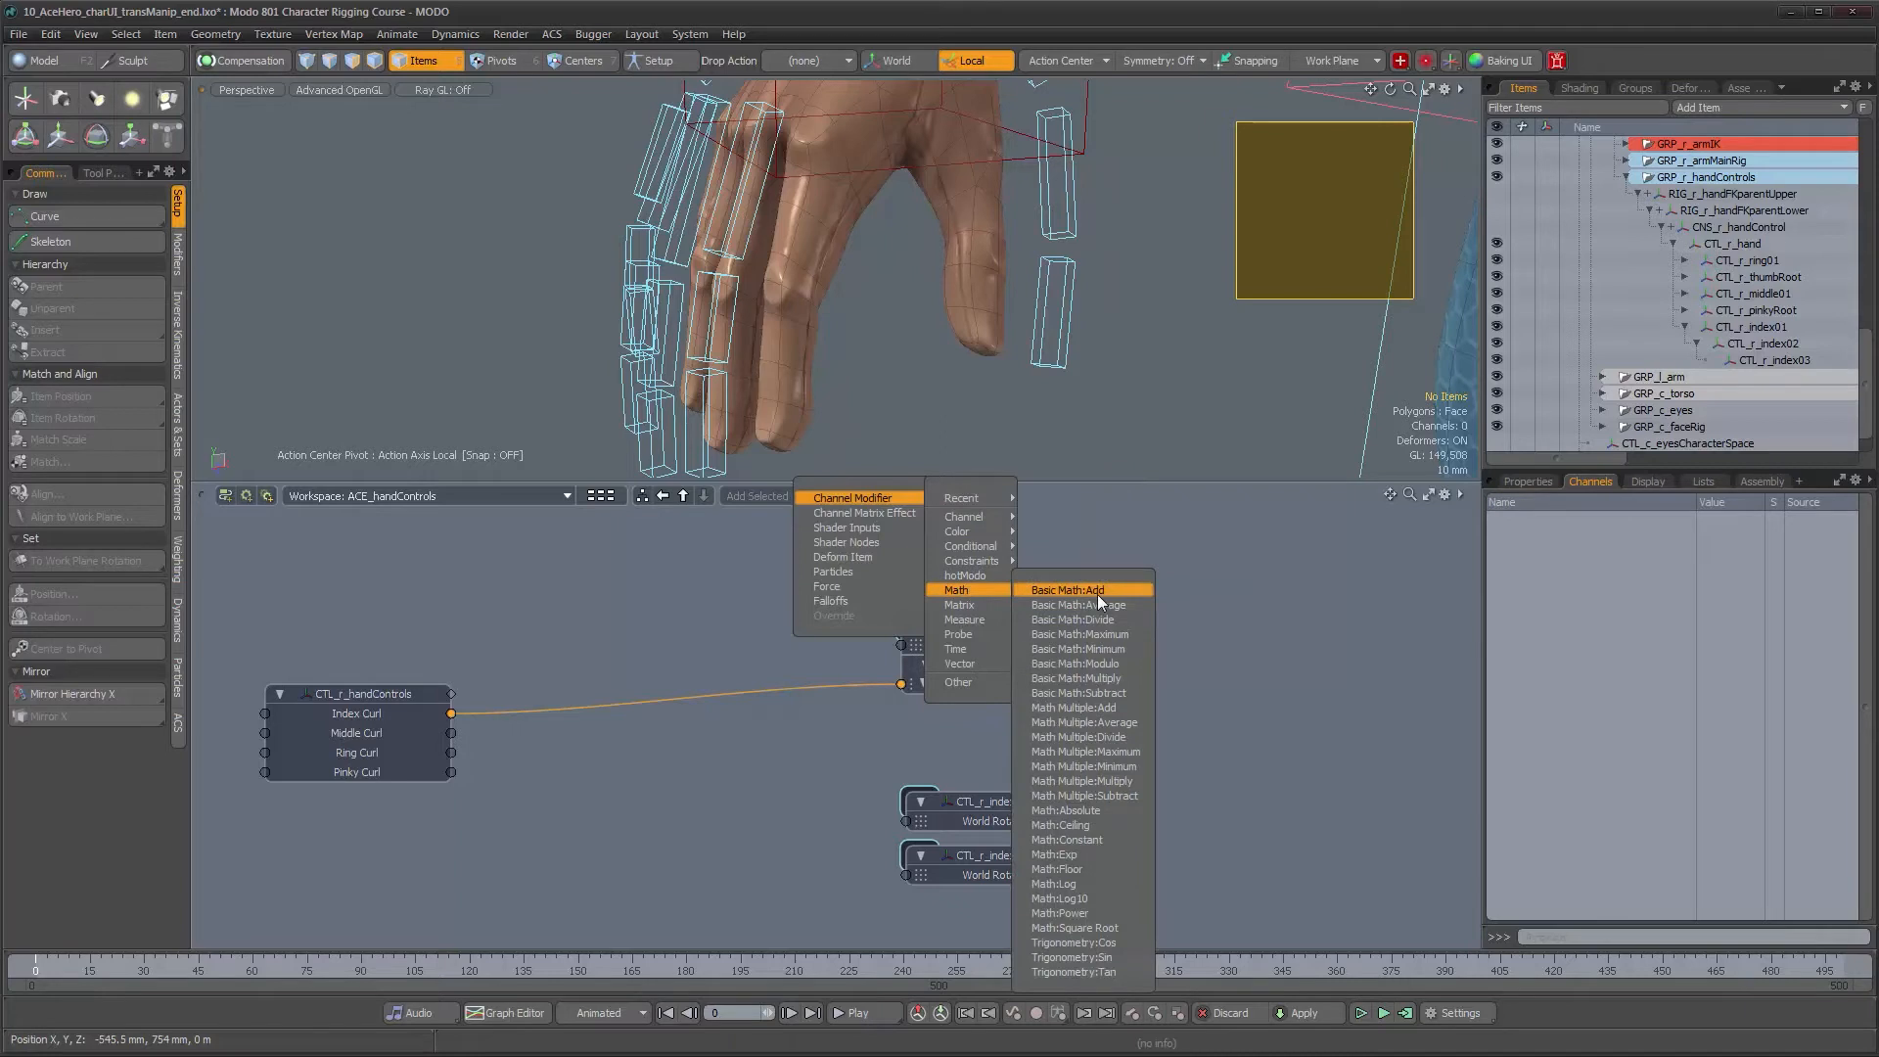
click(1119, 681)
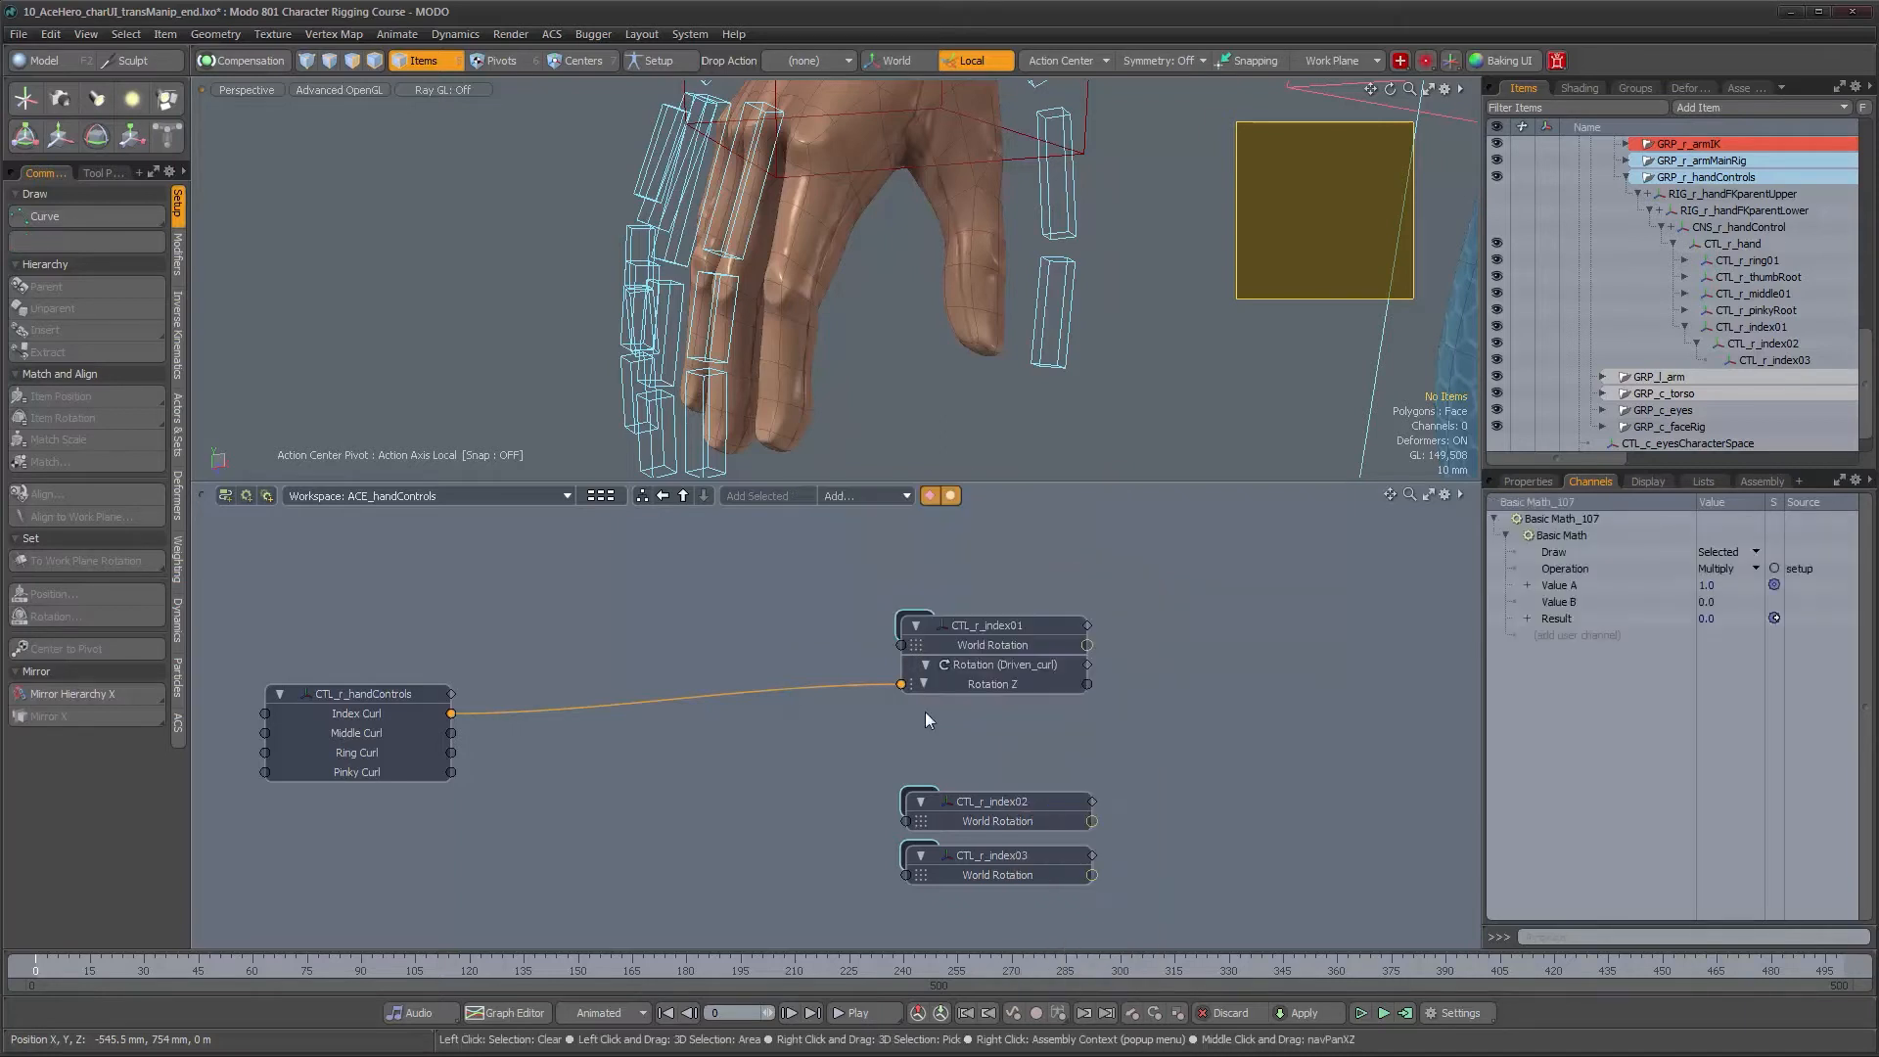
click(681, 707)
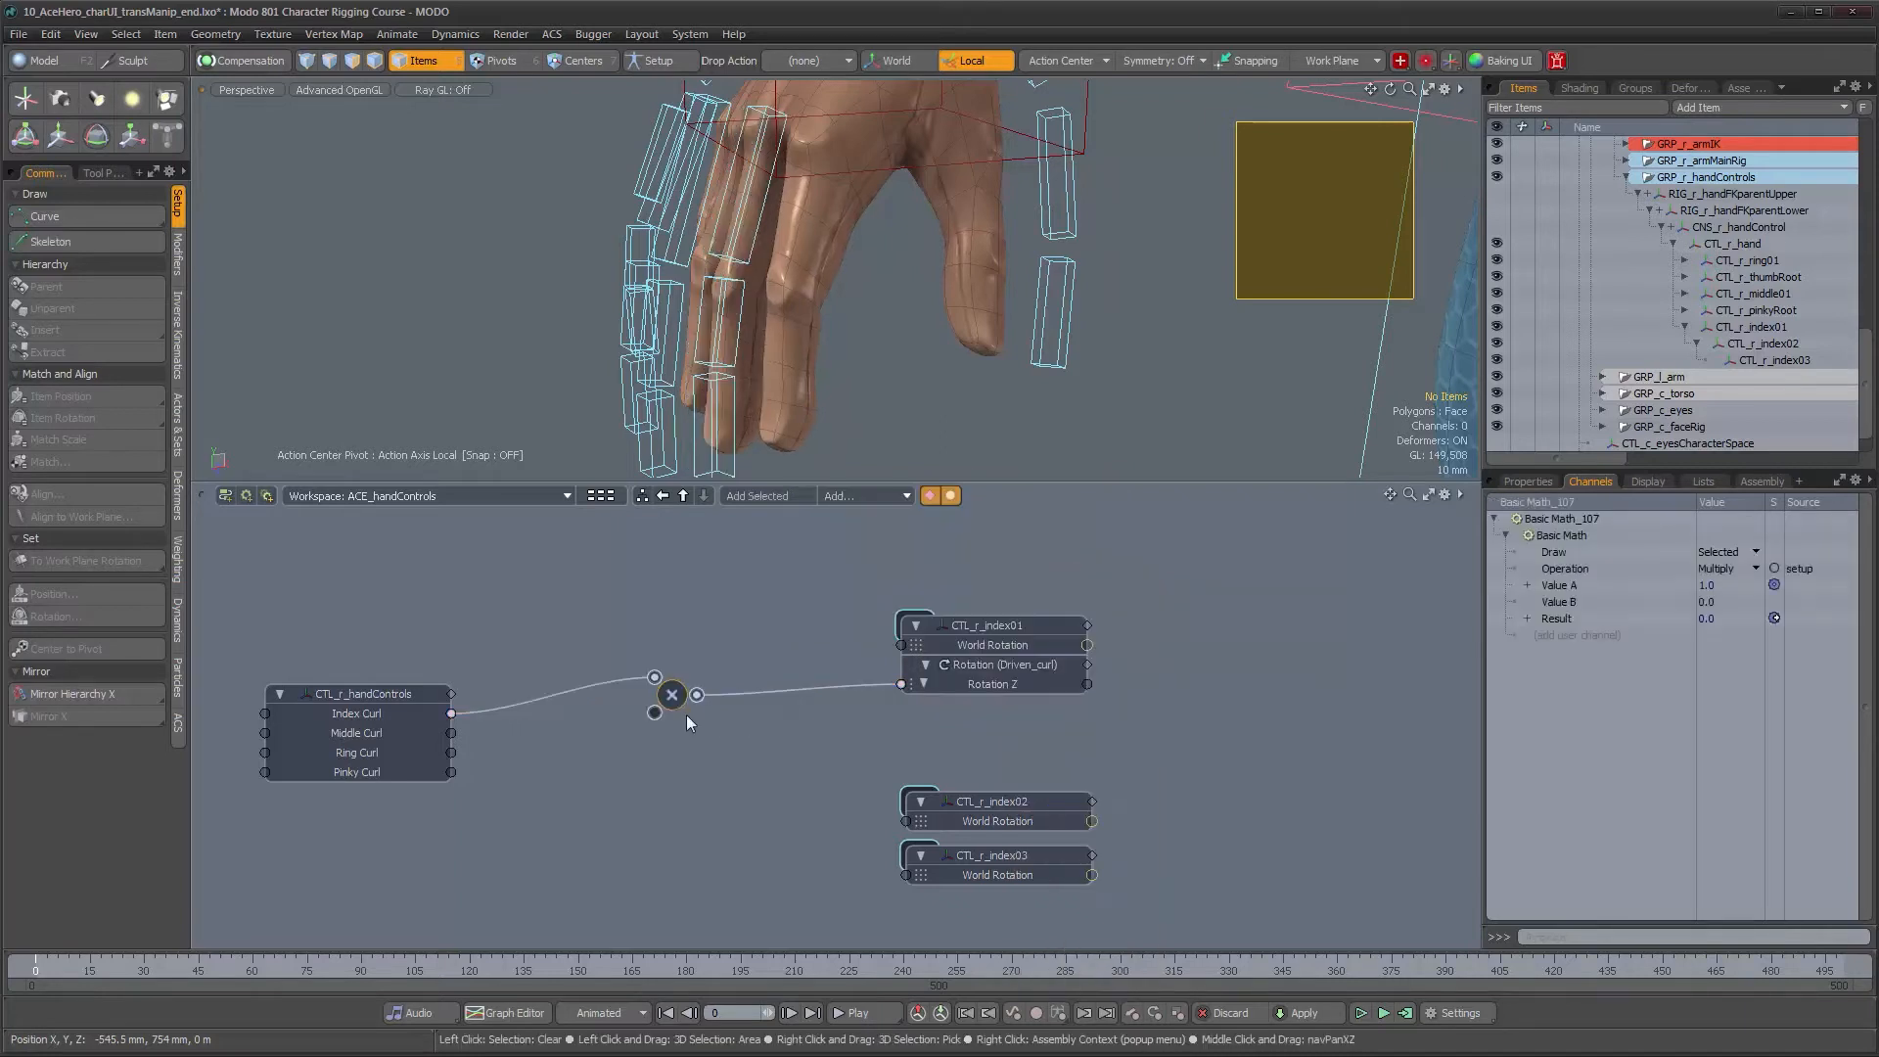
Set Value B of the Multiply modifier to -75.0 while checking how far the index finger curls
click(1735, 596)
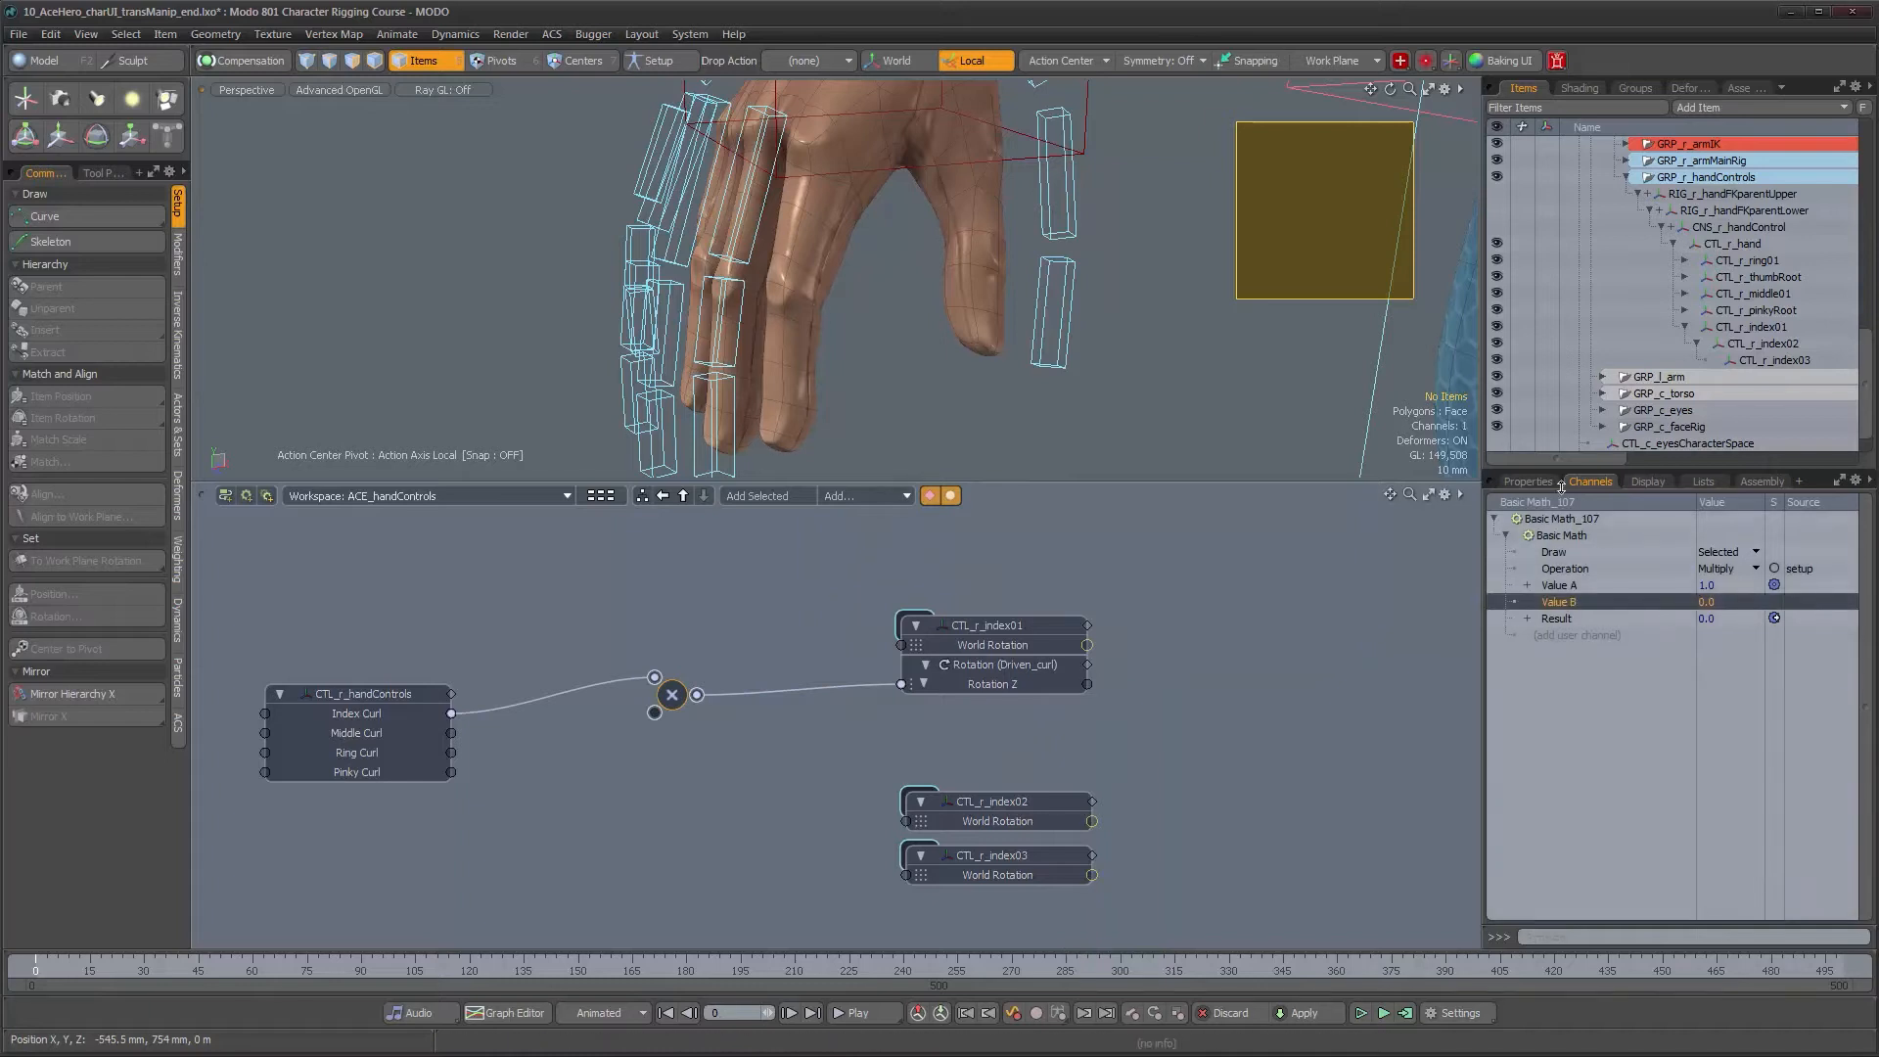
click(1529, 481)
mouse_move(1844, 539)
mouse_down()
mouse_move(1859, 540)
mouse_move(1836, 539)
mouse_up()
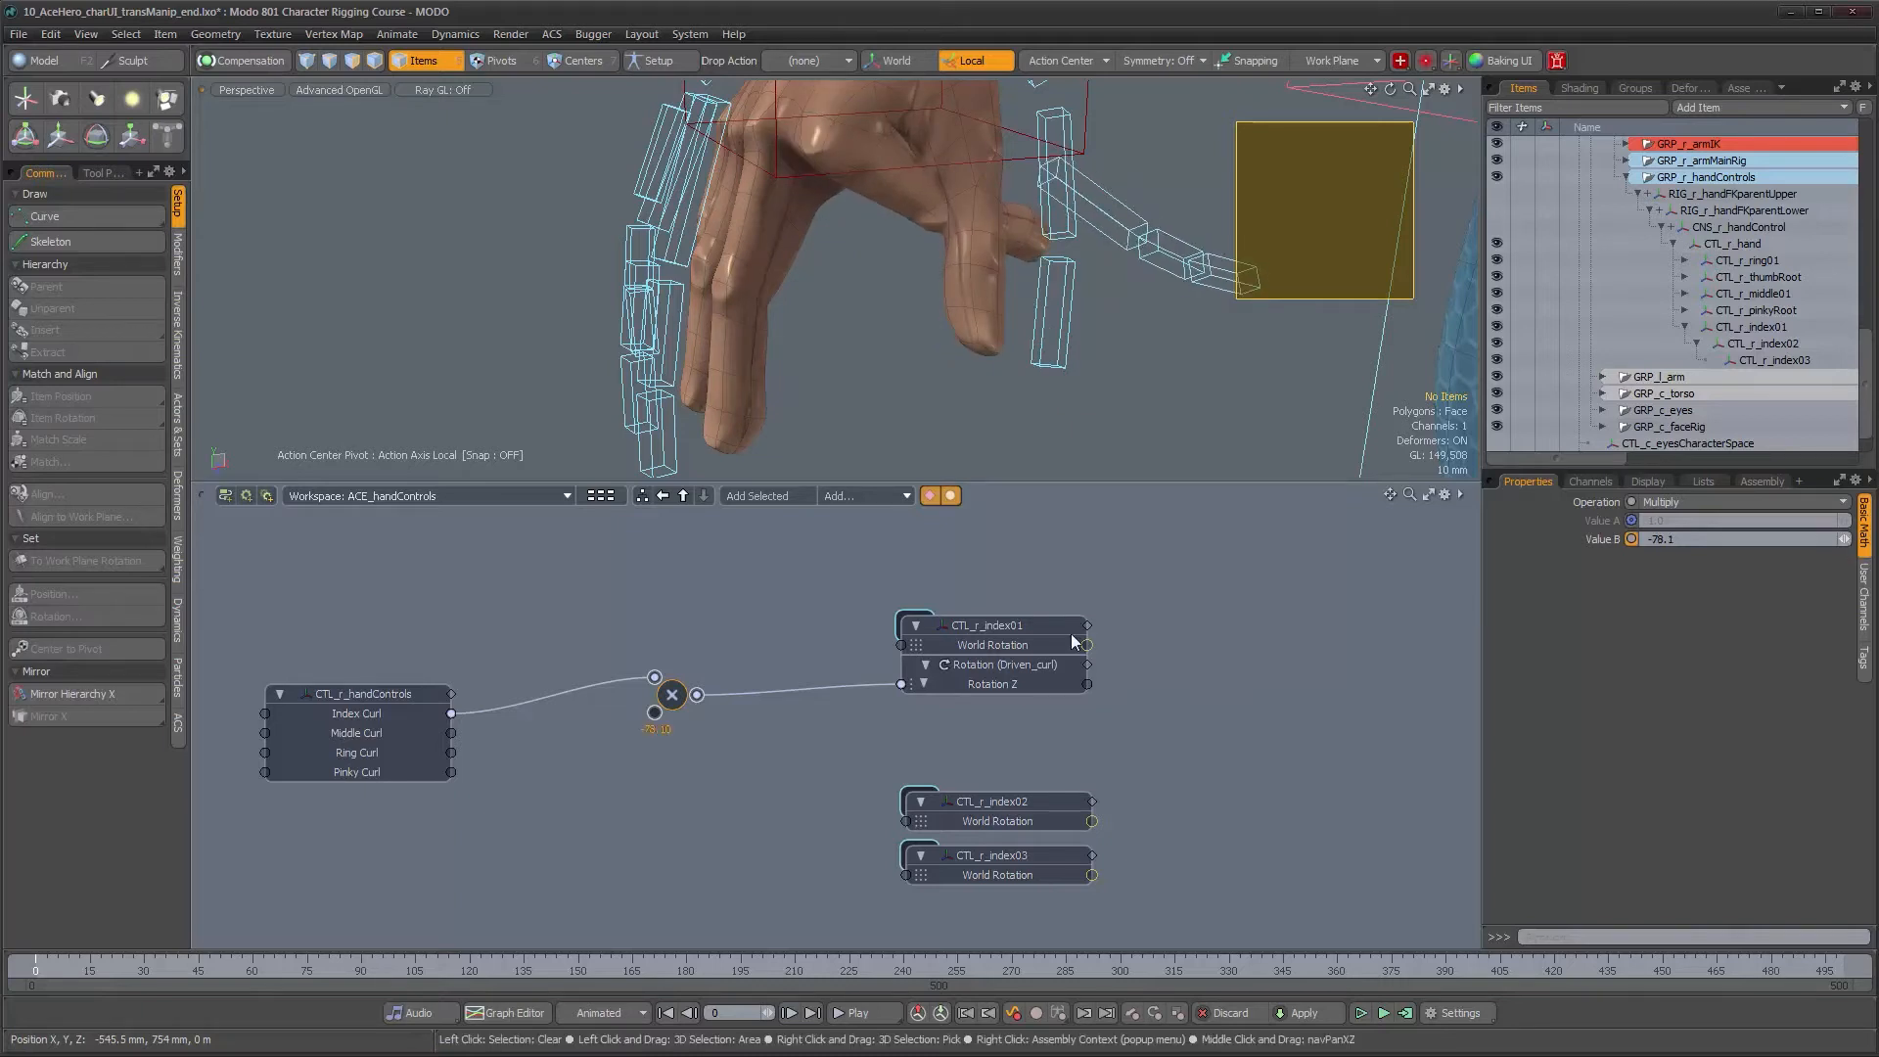
alt+drag(905, 393, 962, 359)
alt+drag(952, 291, 1000, 346)
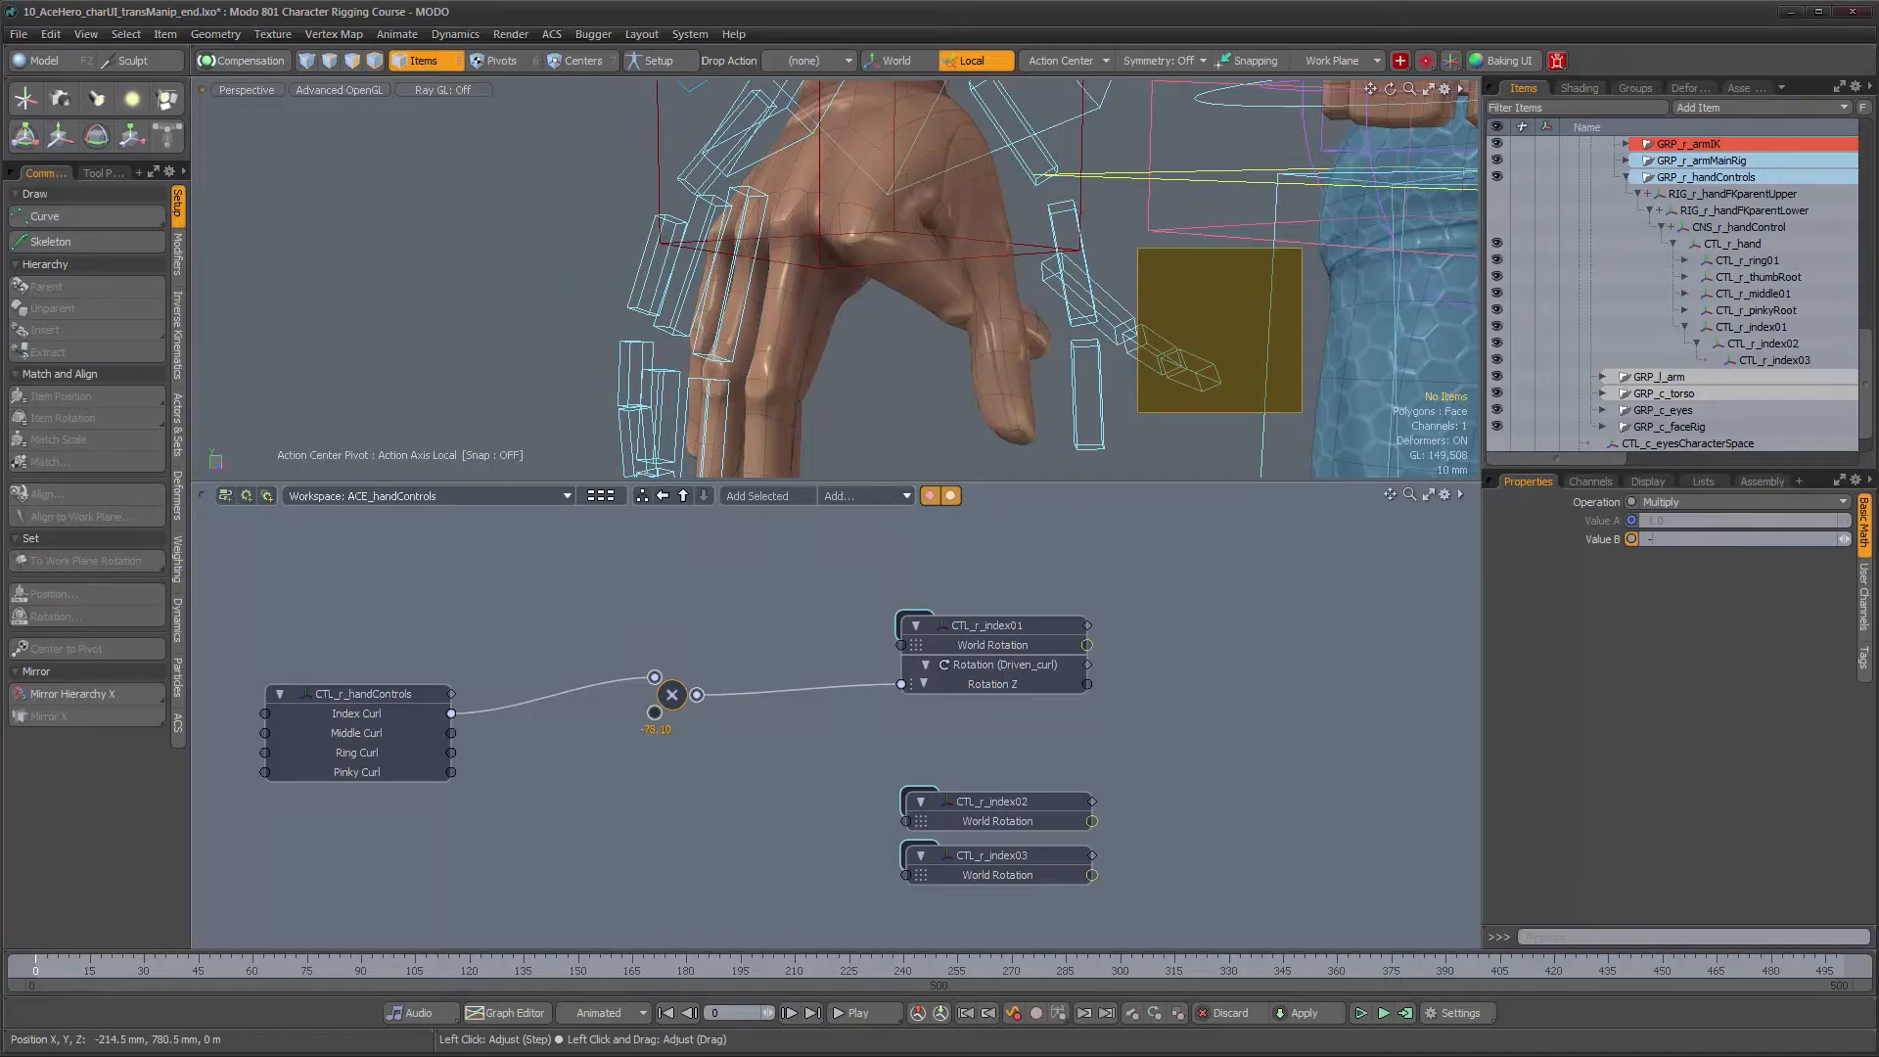
alt+drag(1031, 348, 905, 348)
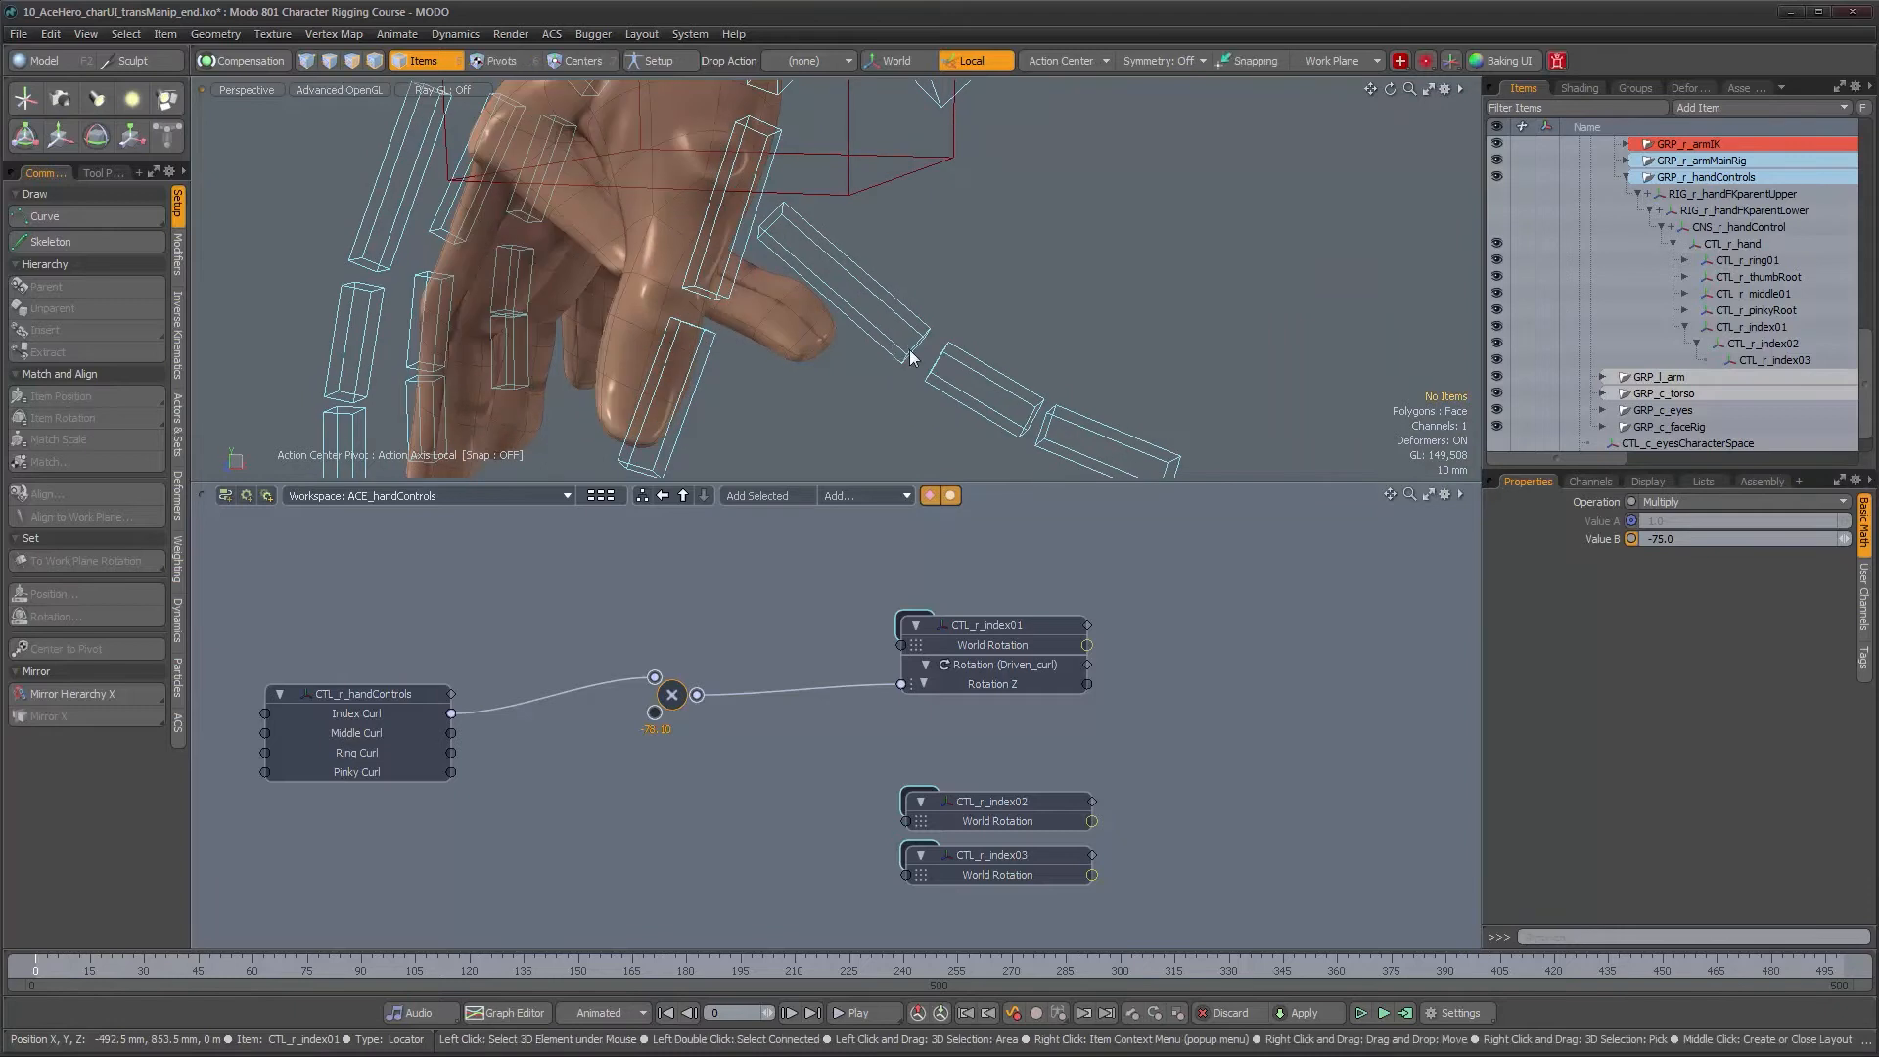
click(910, 354)
Vary the Index Curl channel of CTL_r_handControls to test the finger's movement, and reset it to straighten the finger
alt+drag(996, 393, 994, 336)
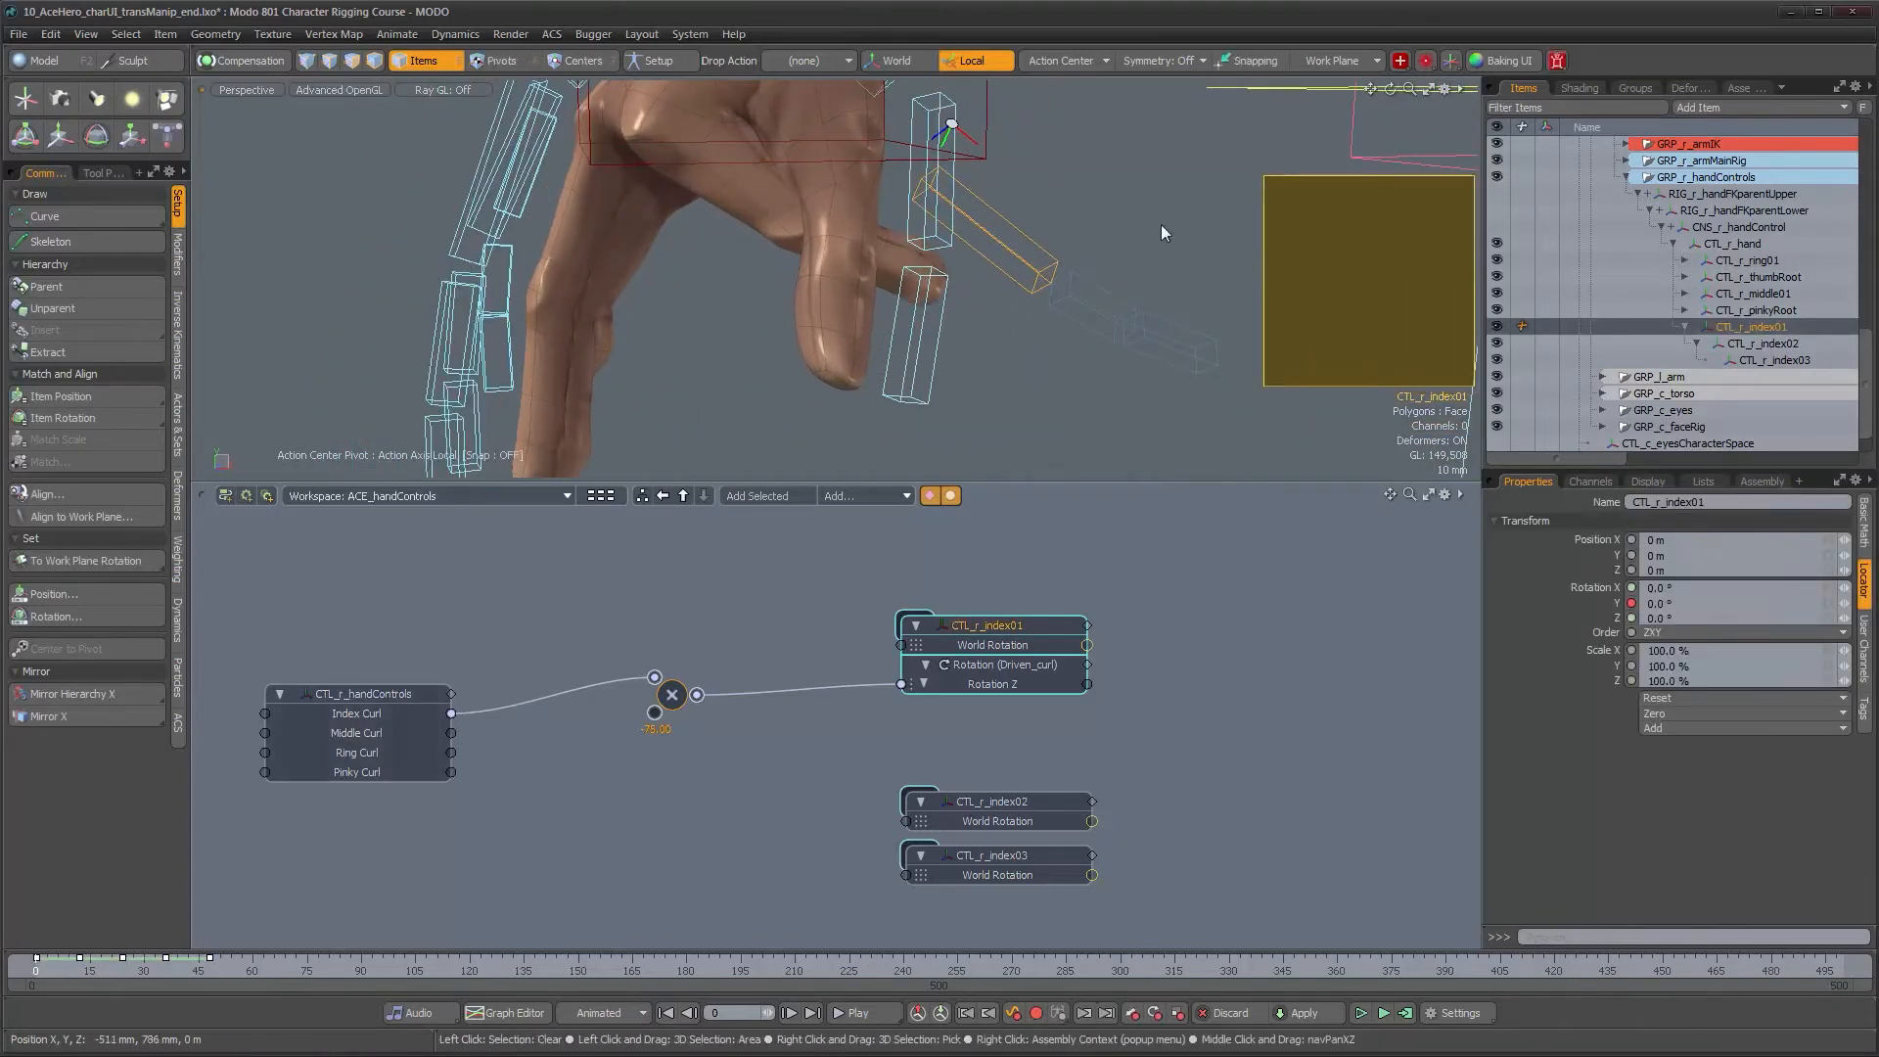
alt+drag(1161, 225, 1086, 230)
alt+right_drag(1087, 230, 1012, 226)
alt+drag(1012, 226, 907, 254)
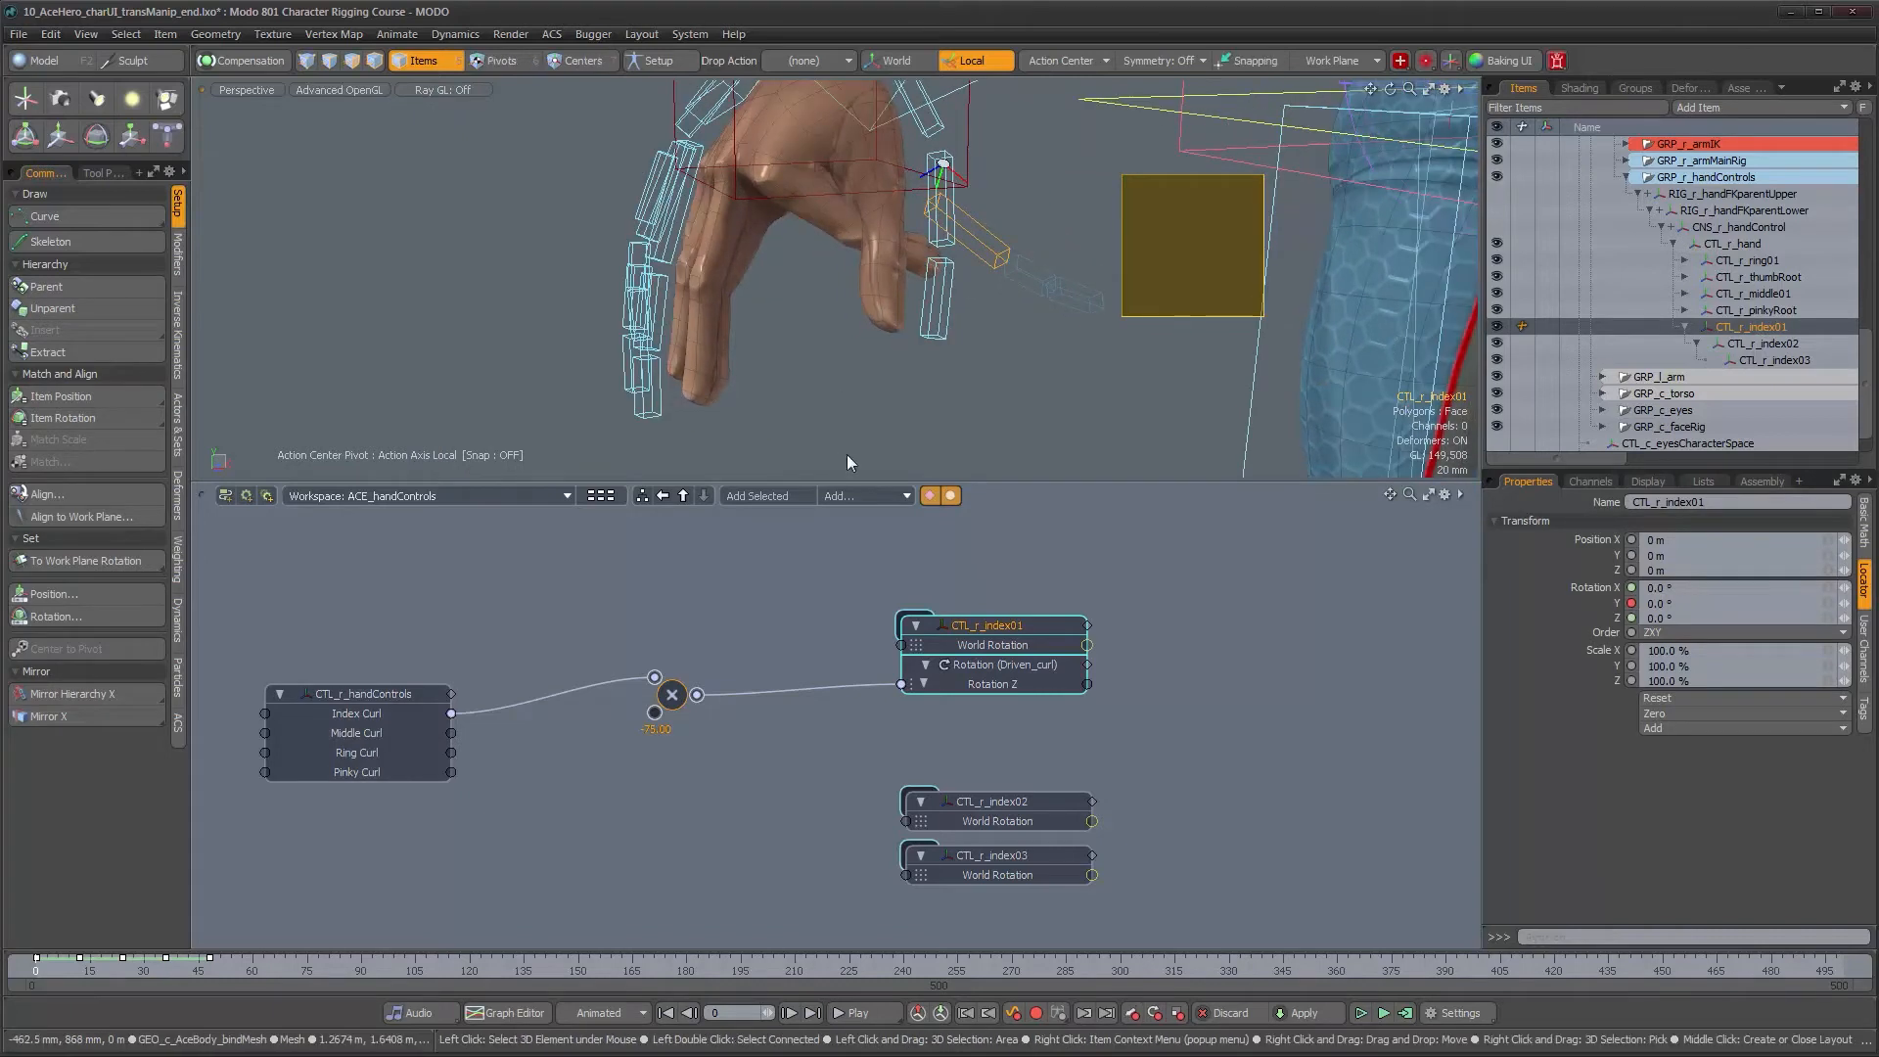
click(411, 695)
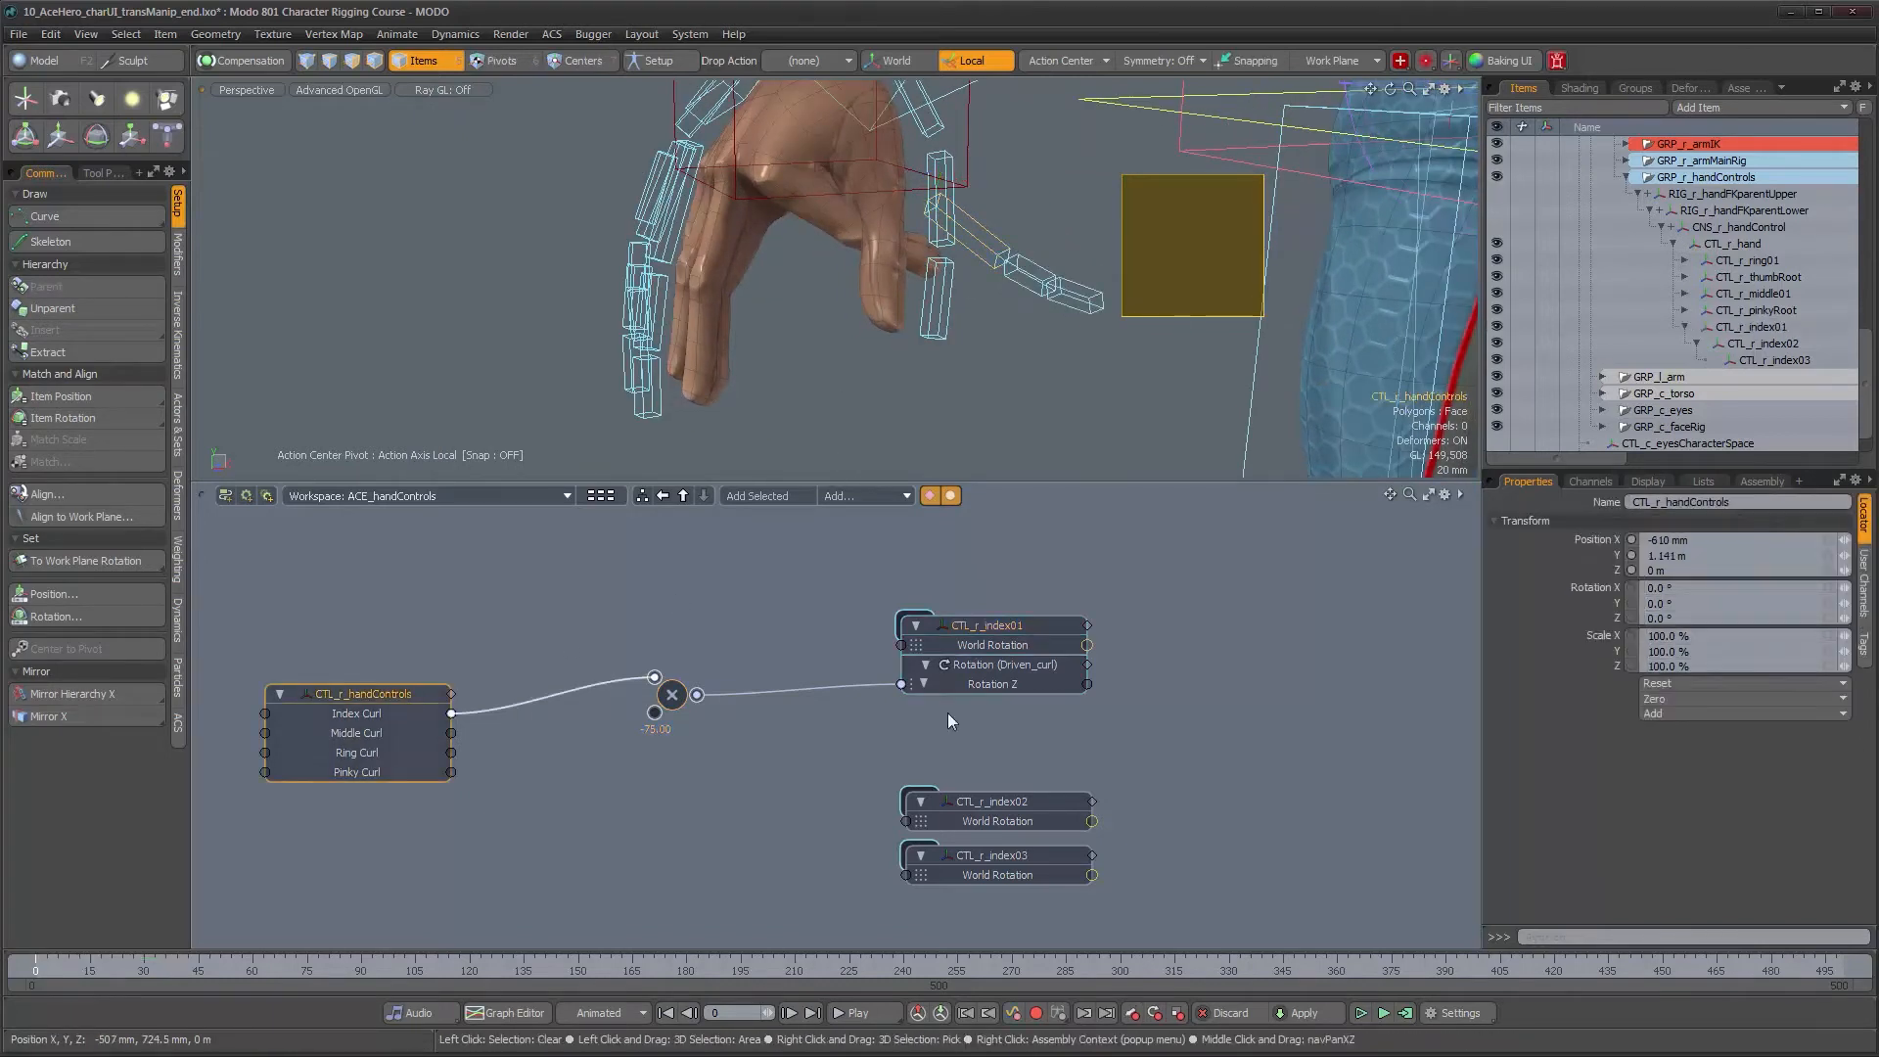
click(1865, 585)
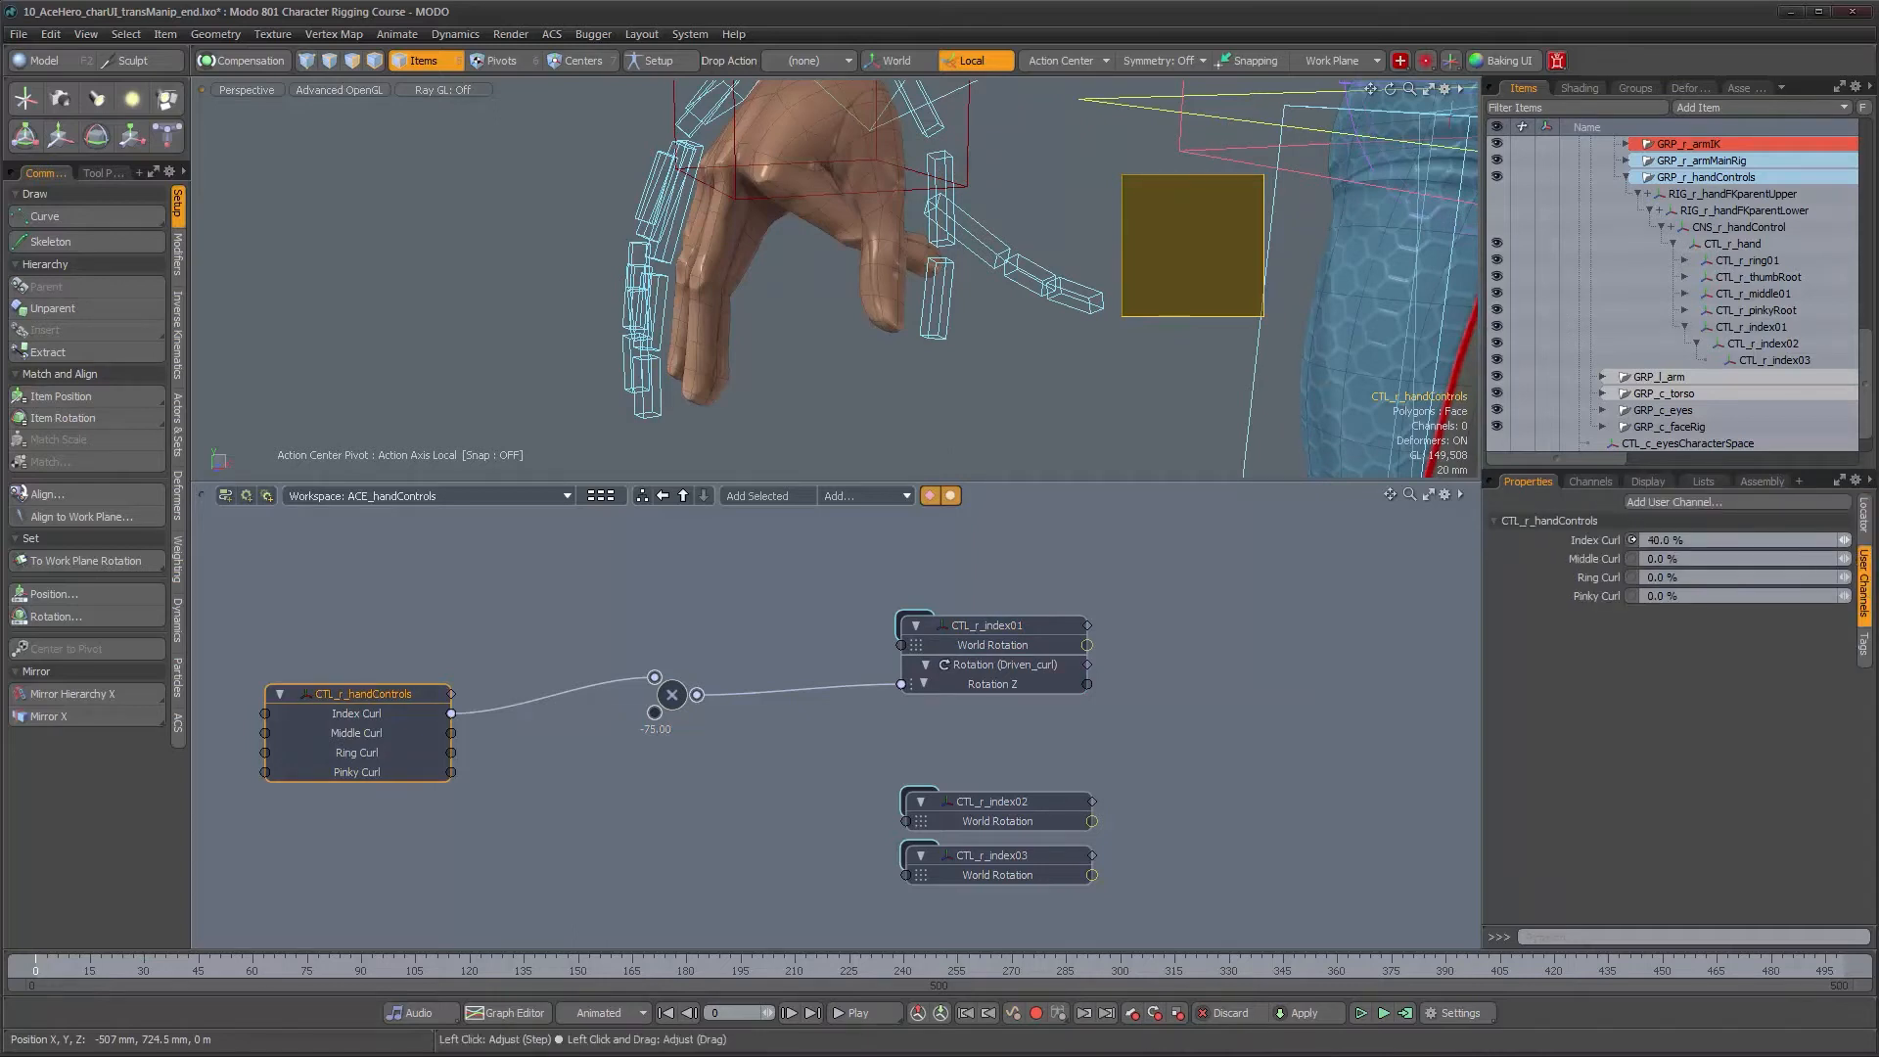
mouse_move(1843, 540)
mouse_down()
mouse_move(1794, 540)
mouse_move(1875, 541)
mouse_up()
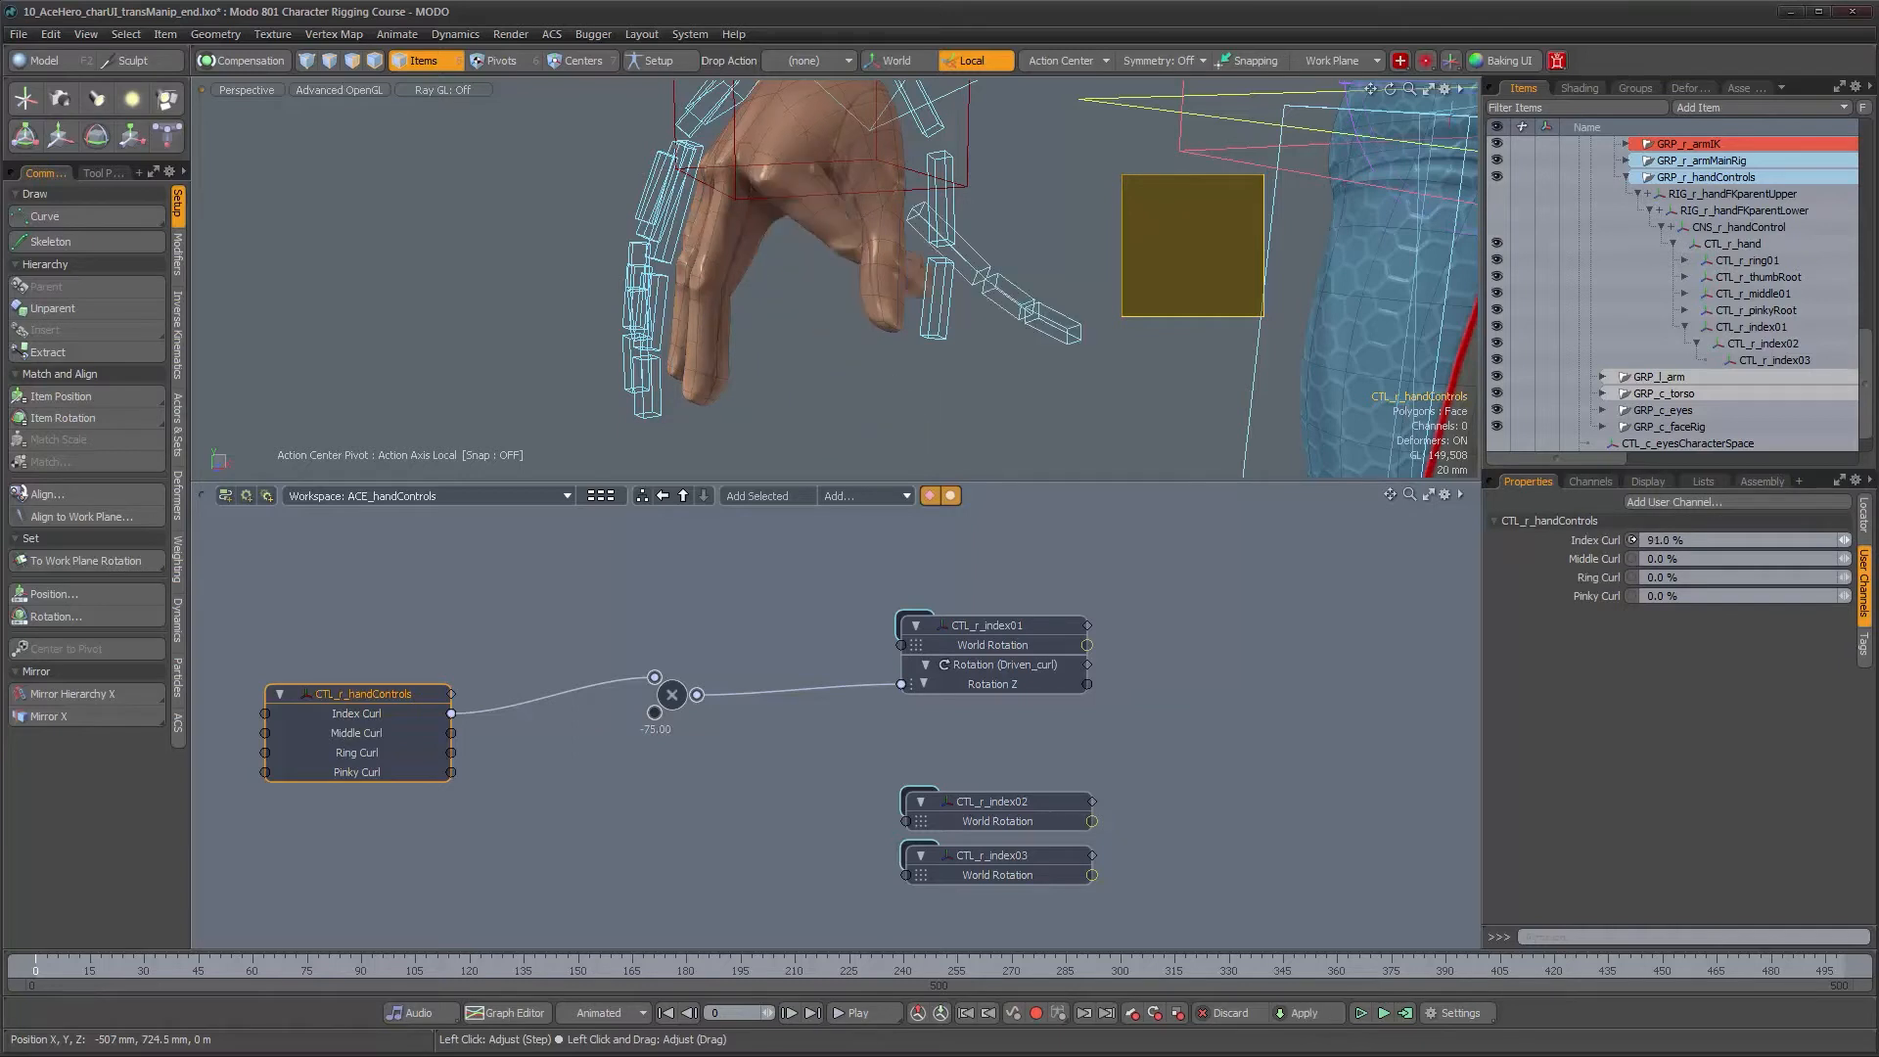
click(1799, 541)
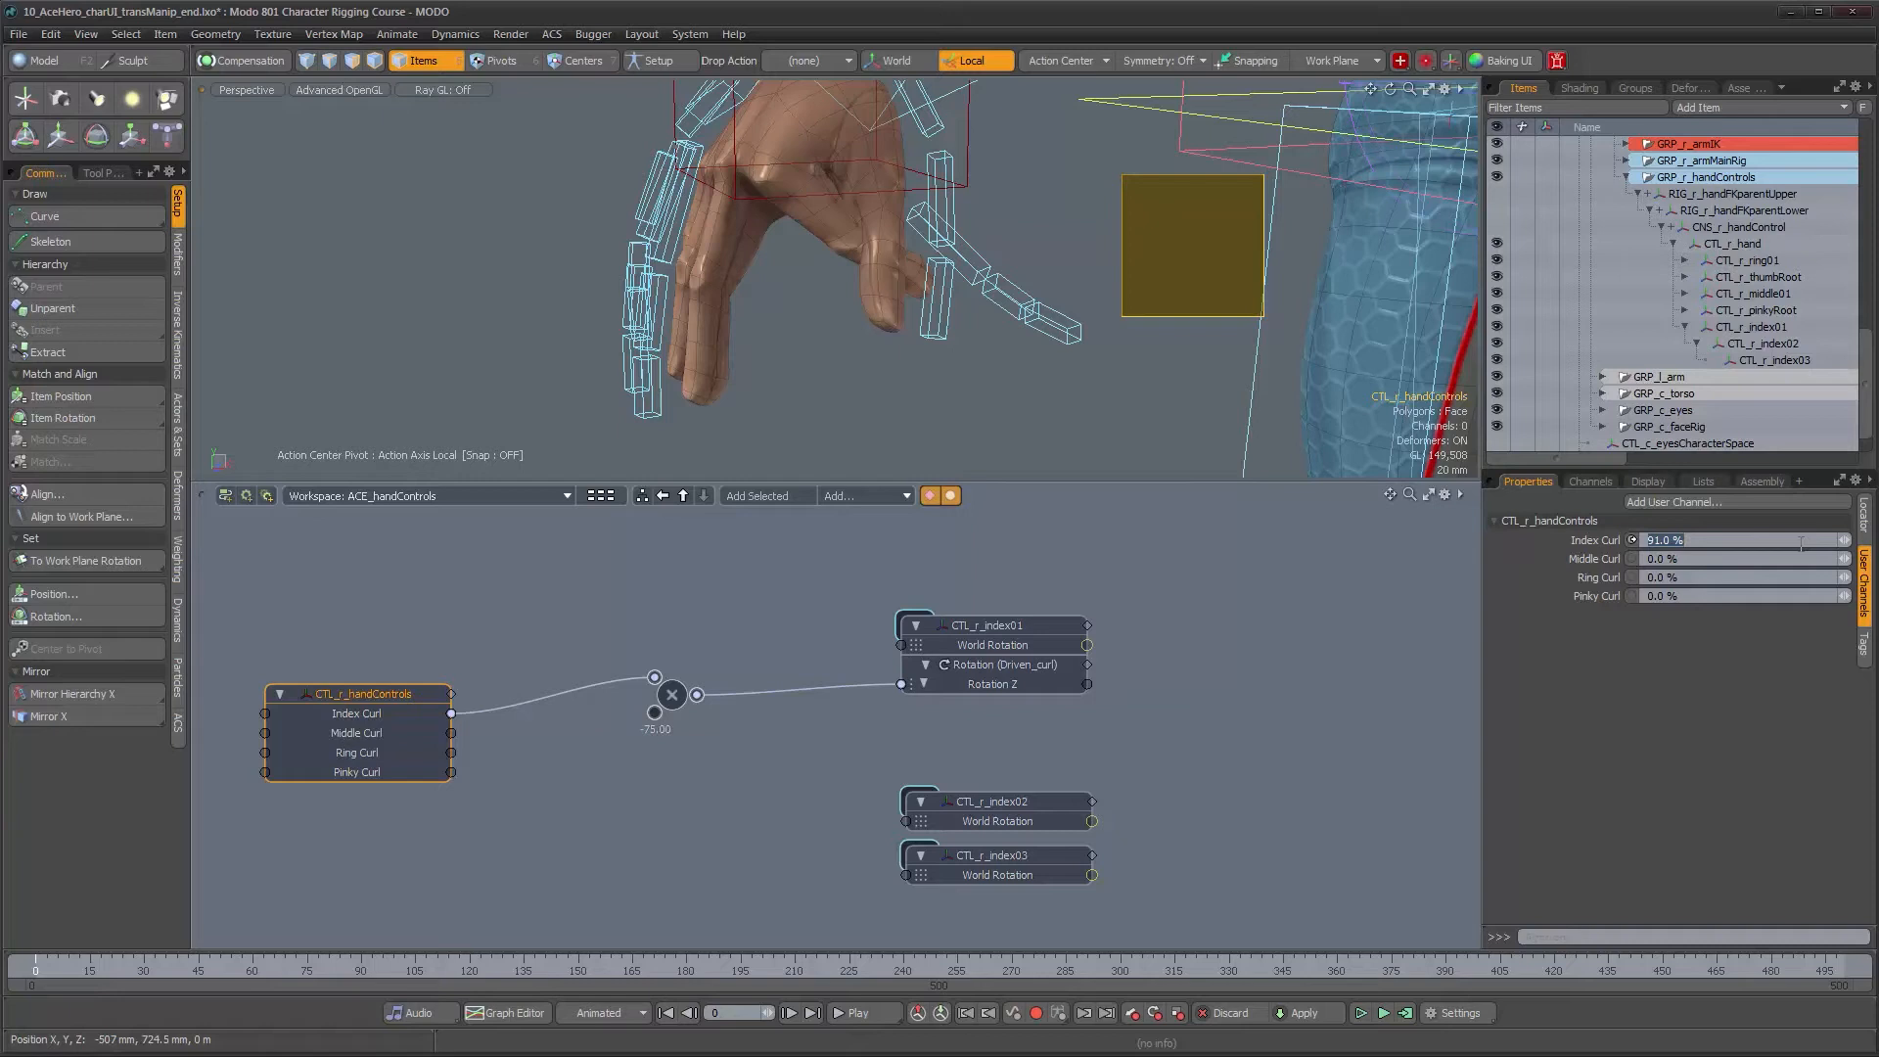
Look through the channels of CTL_r_index01 to compare its Driven_curl, zero and main rotation transforms
click(971, 622)
click(1590, 481)
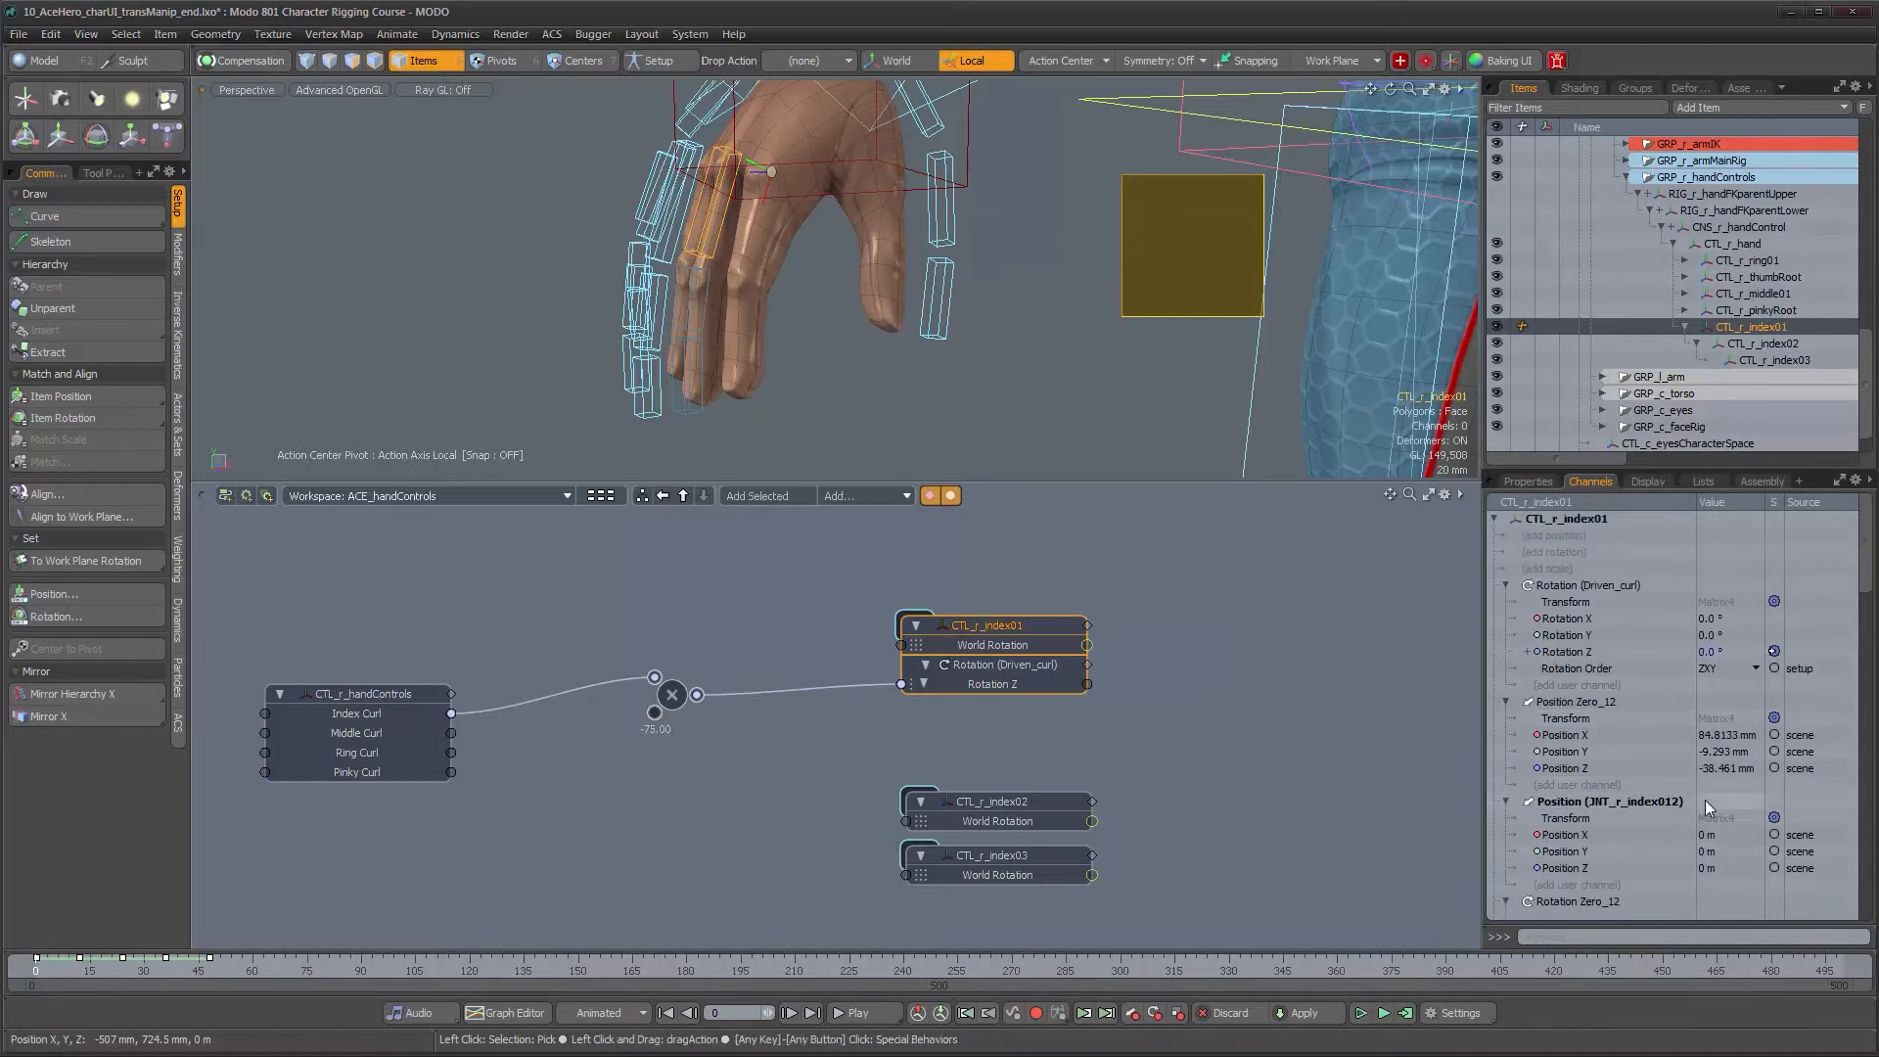
scroll(1683, 771, down, 7)
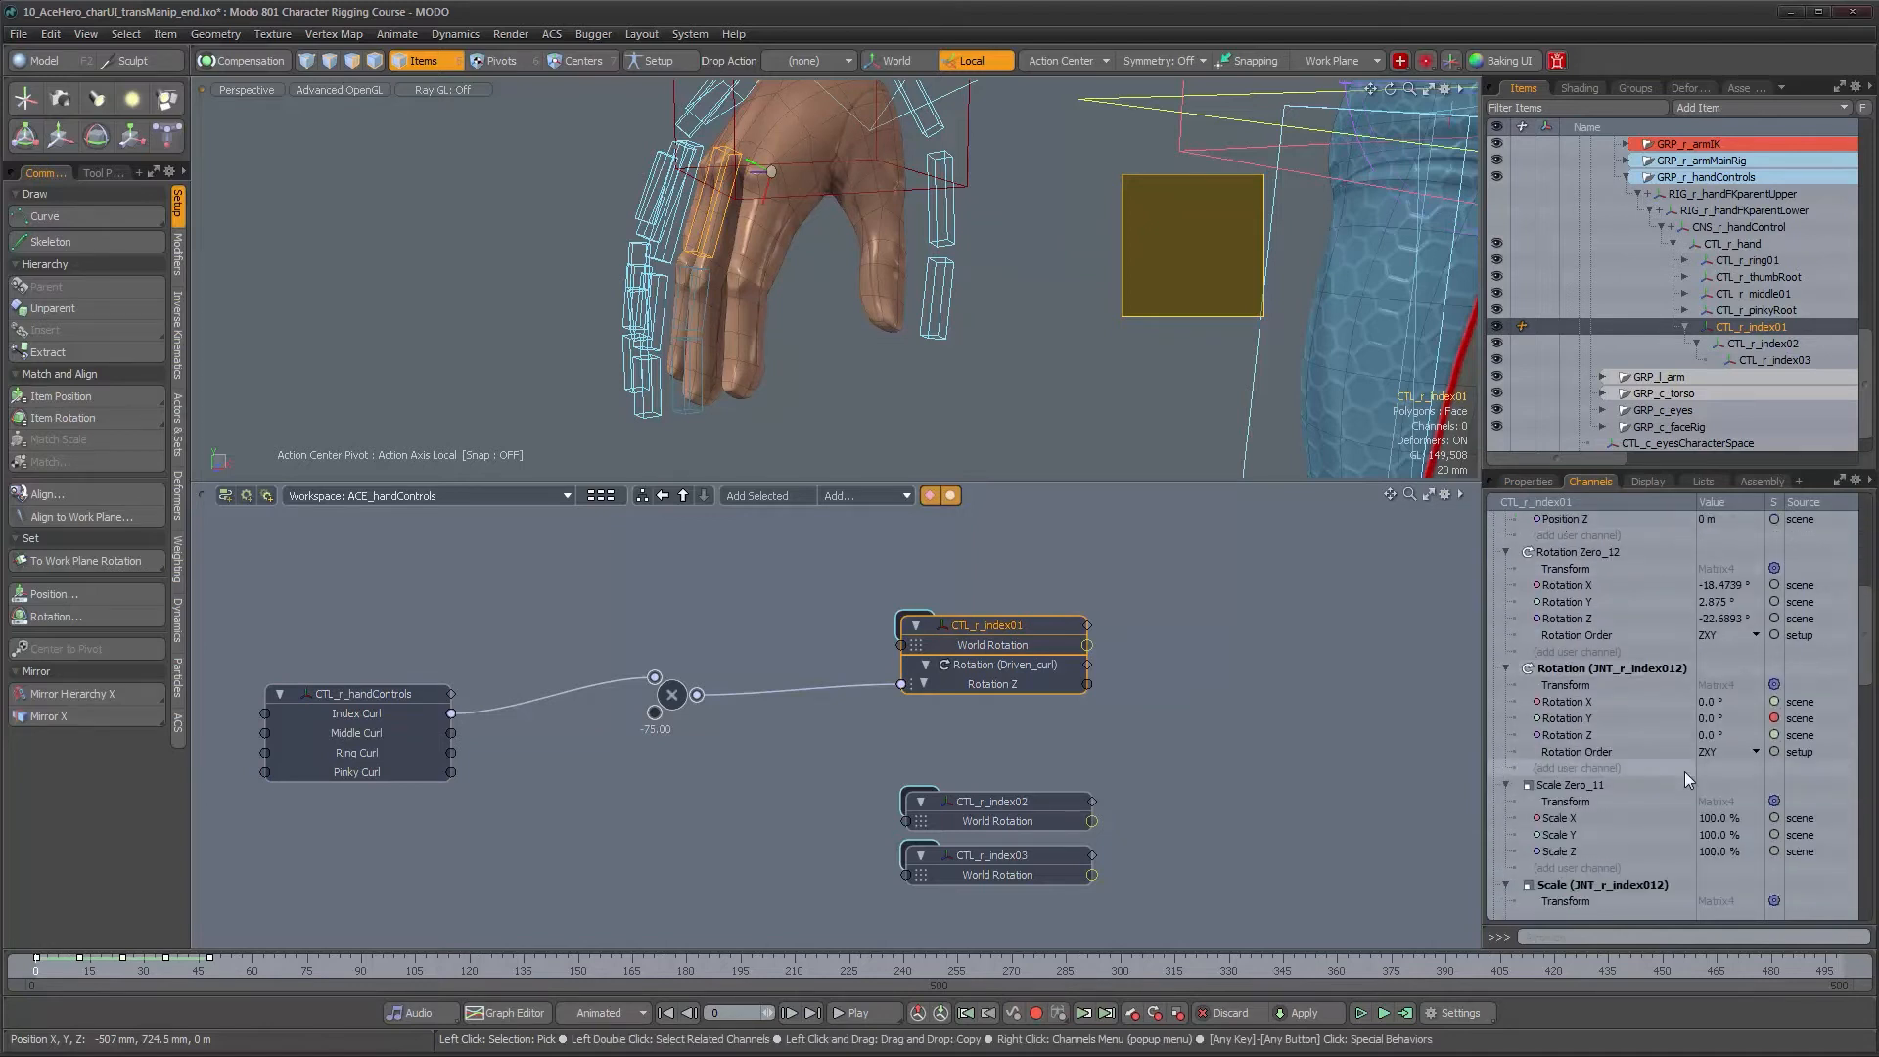
scroll(1654, 807, down, 7)
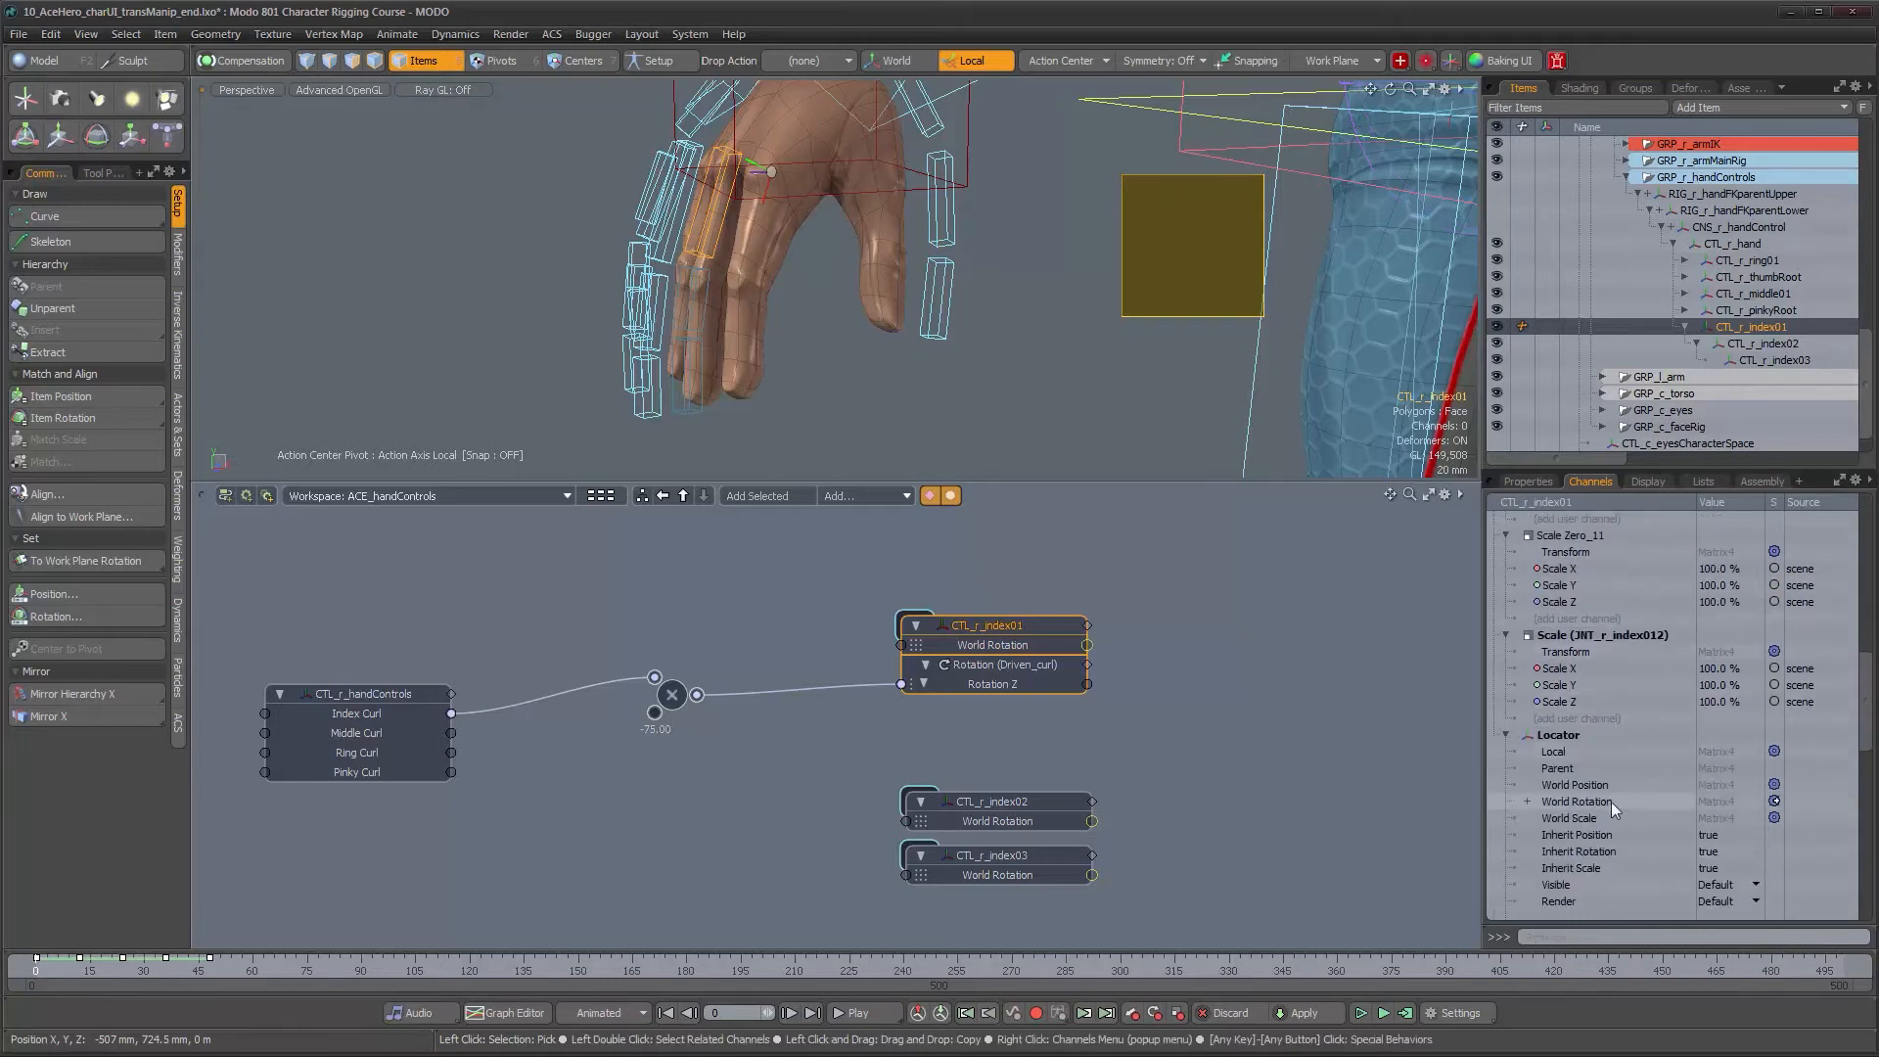
scroll(1611, 801, up, 4)
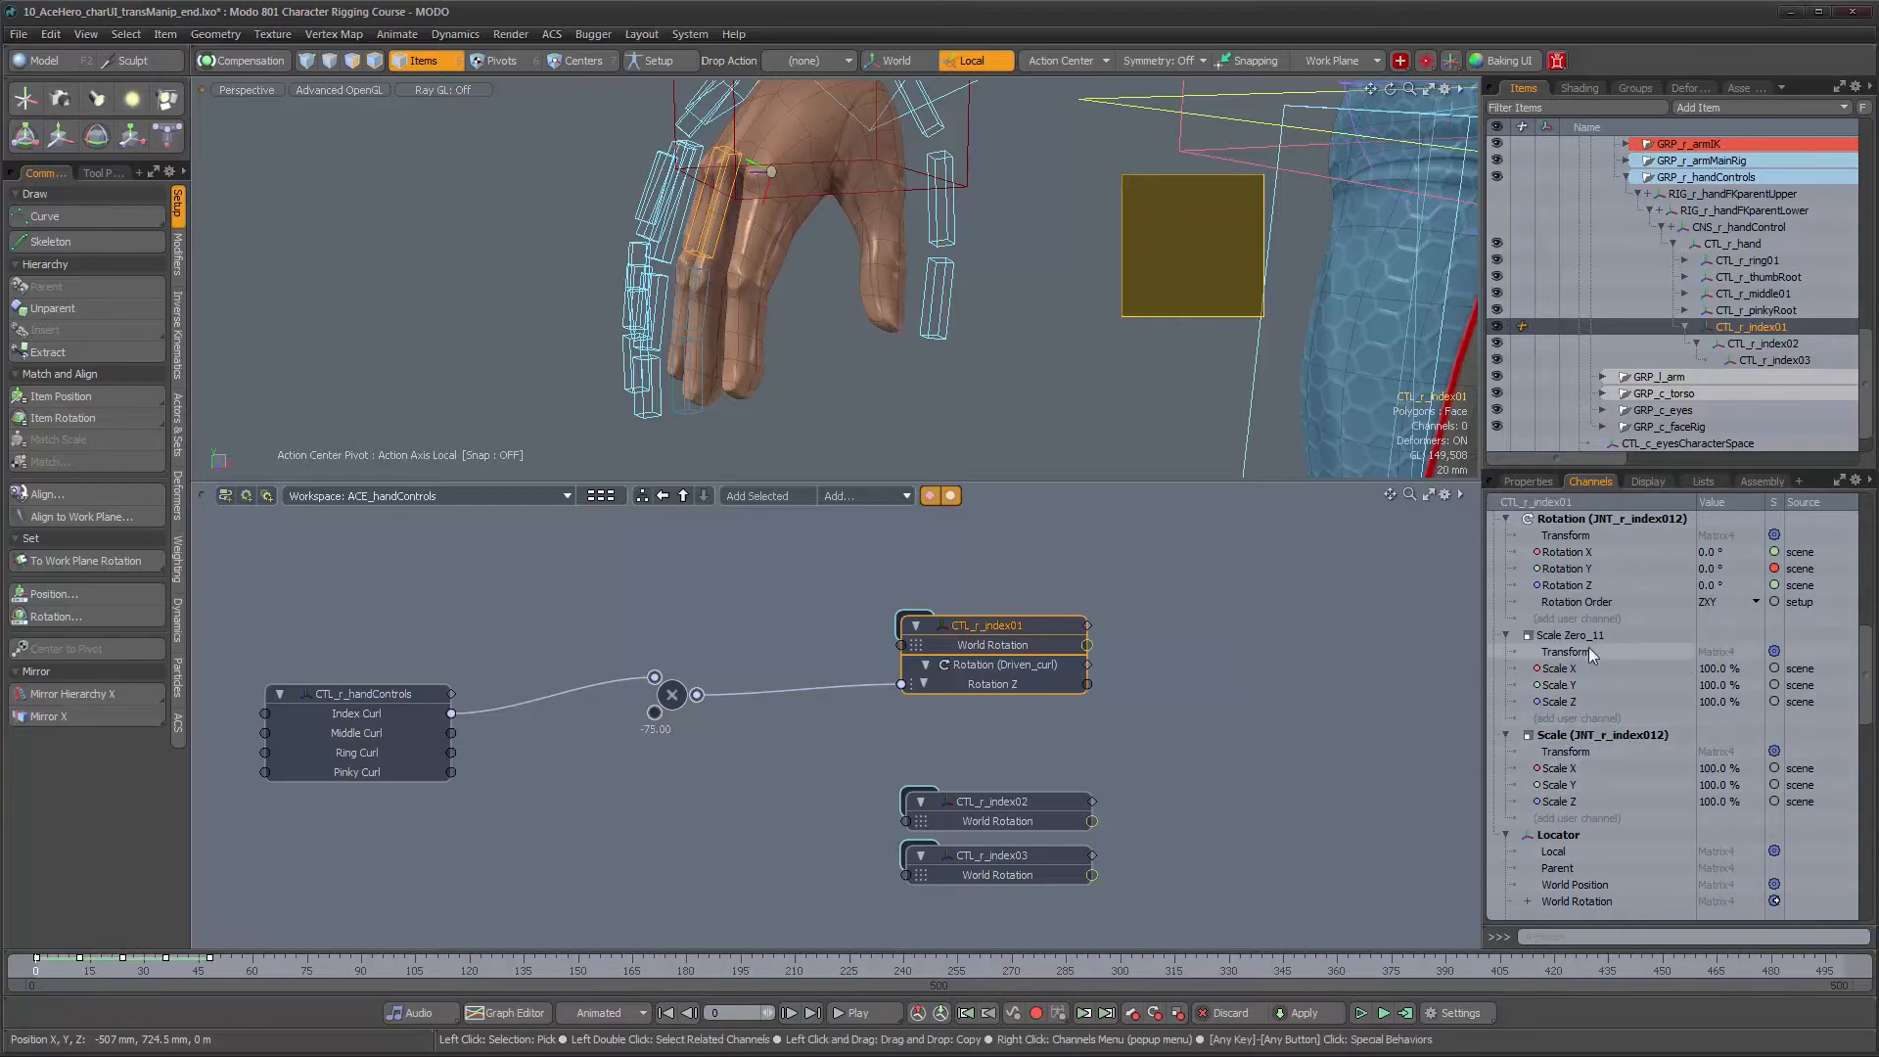
scroll(1605, 697, up, 1)
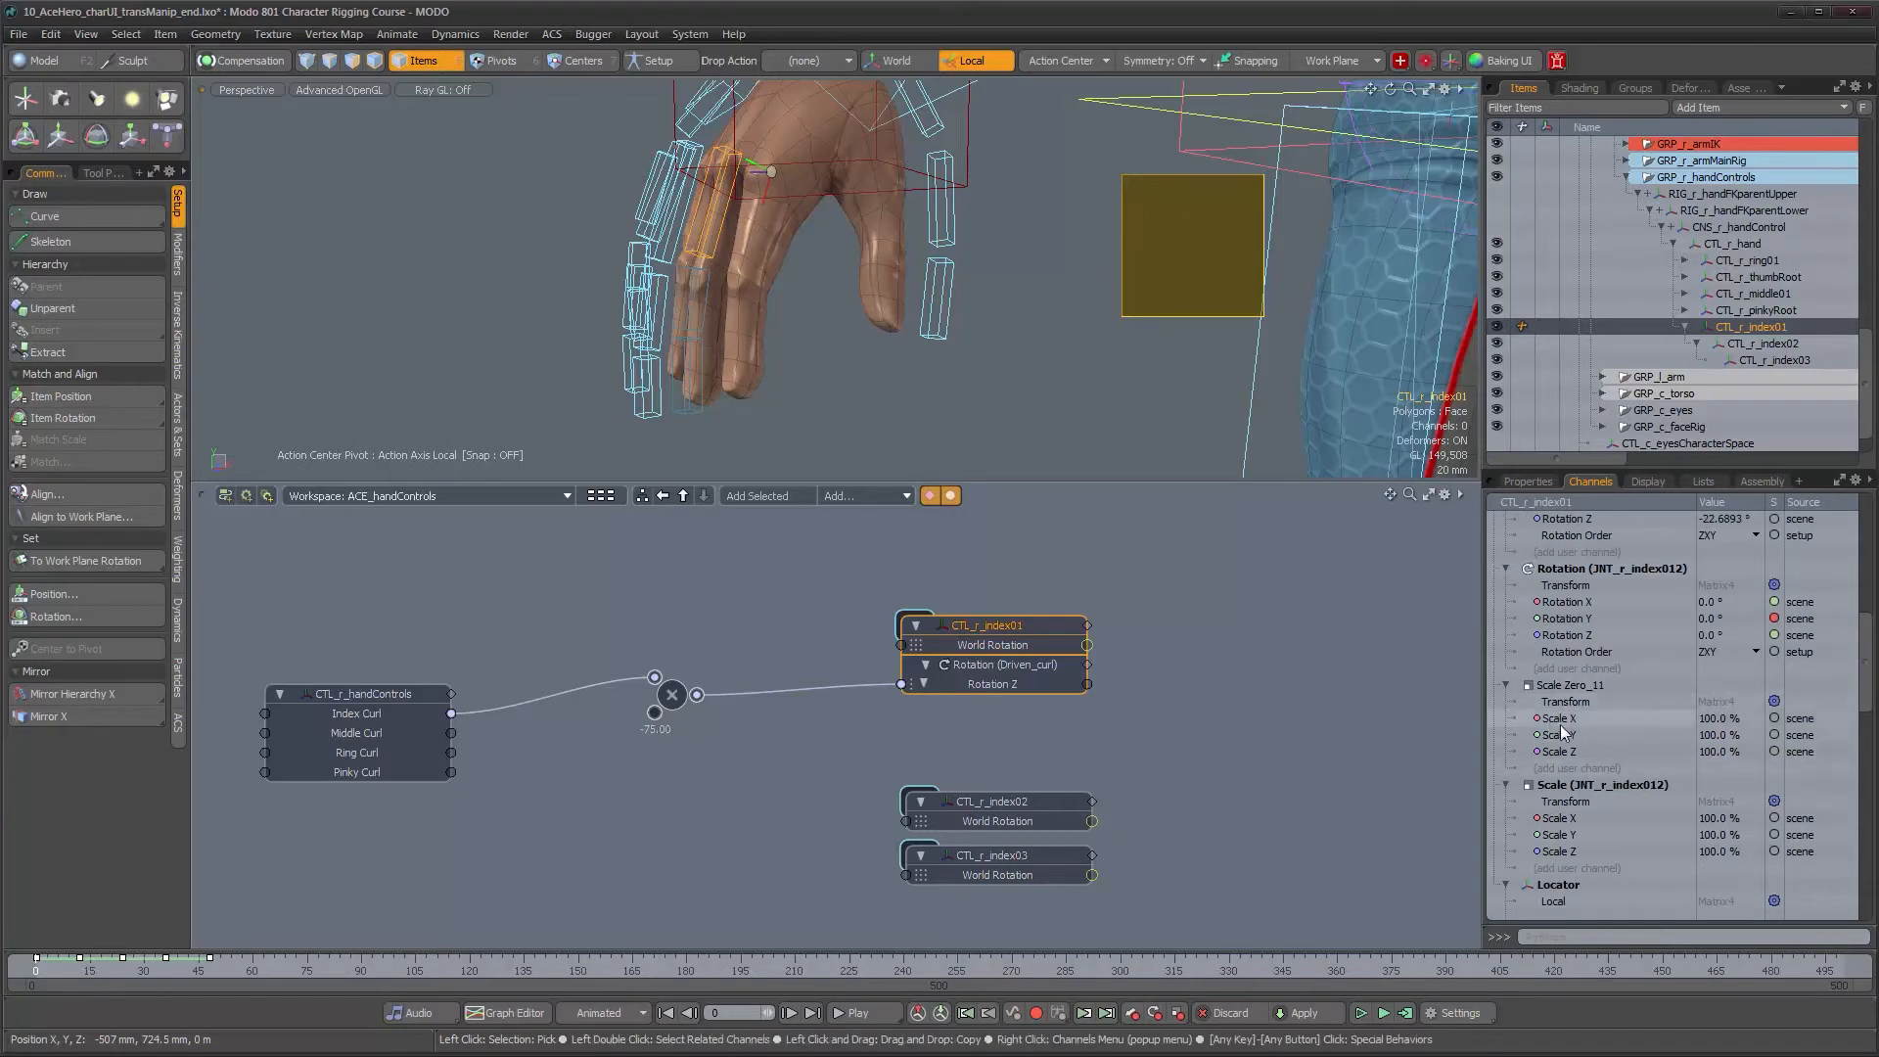
Move the Rotation (Driven_curl) transform of CTL_r_index01 down two places in the transform order, to just above Rotation Zero_12
scroll(1565, 742, up, 2)
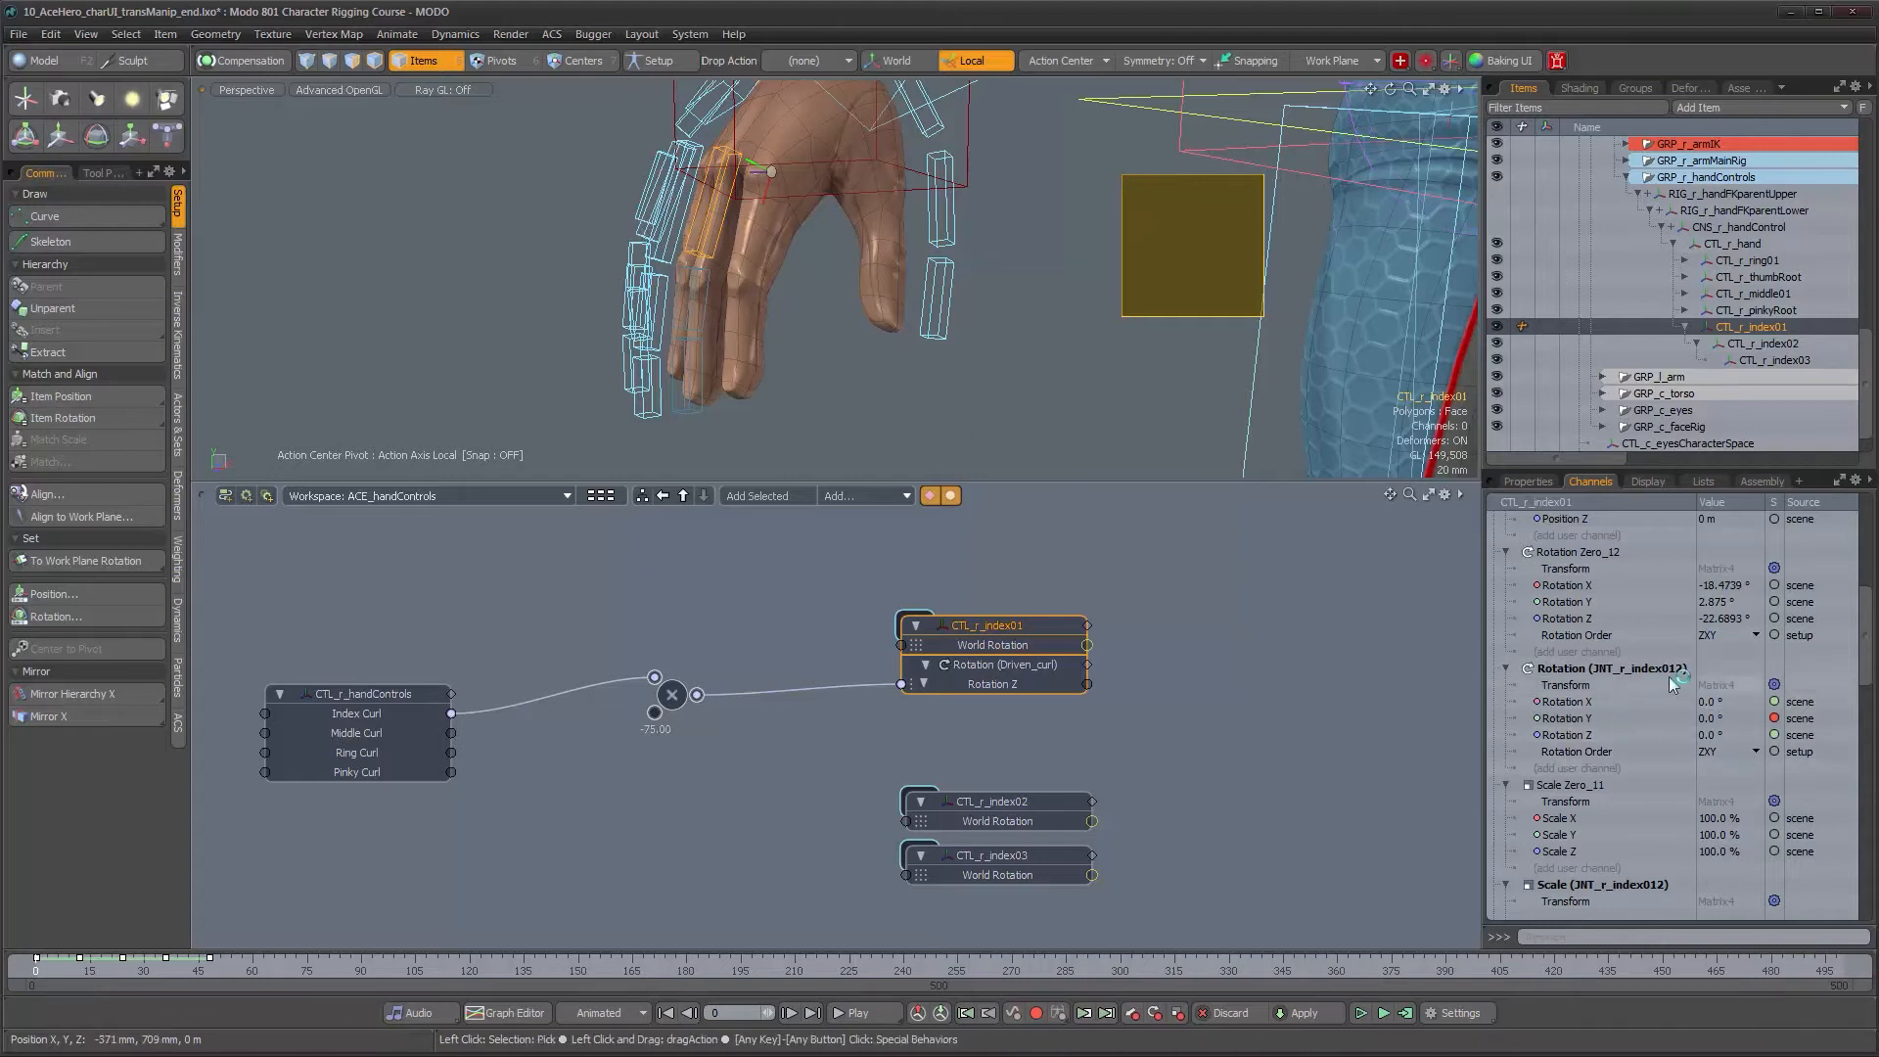
scroll(1595, 767, up, 1)
scroll(1594, 759, up, 1)
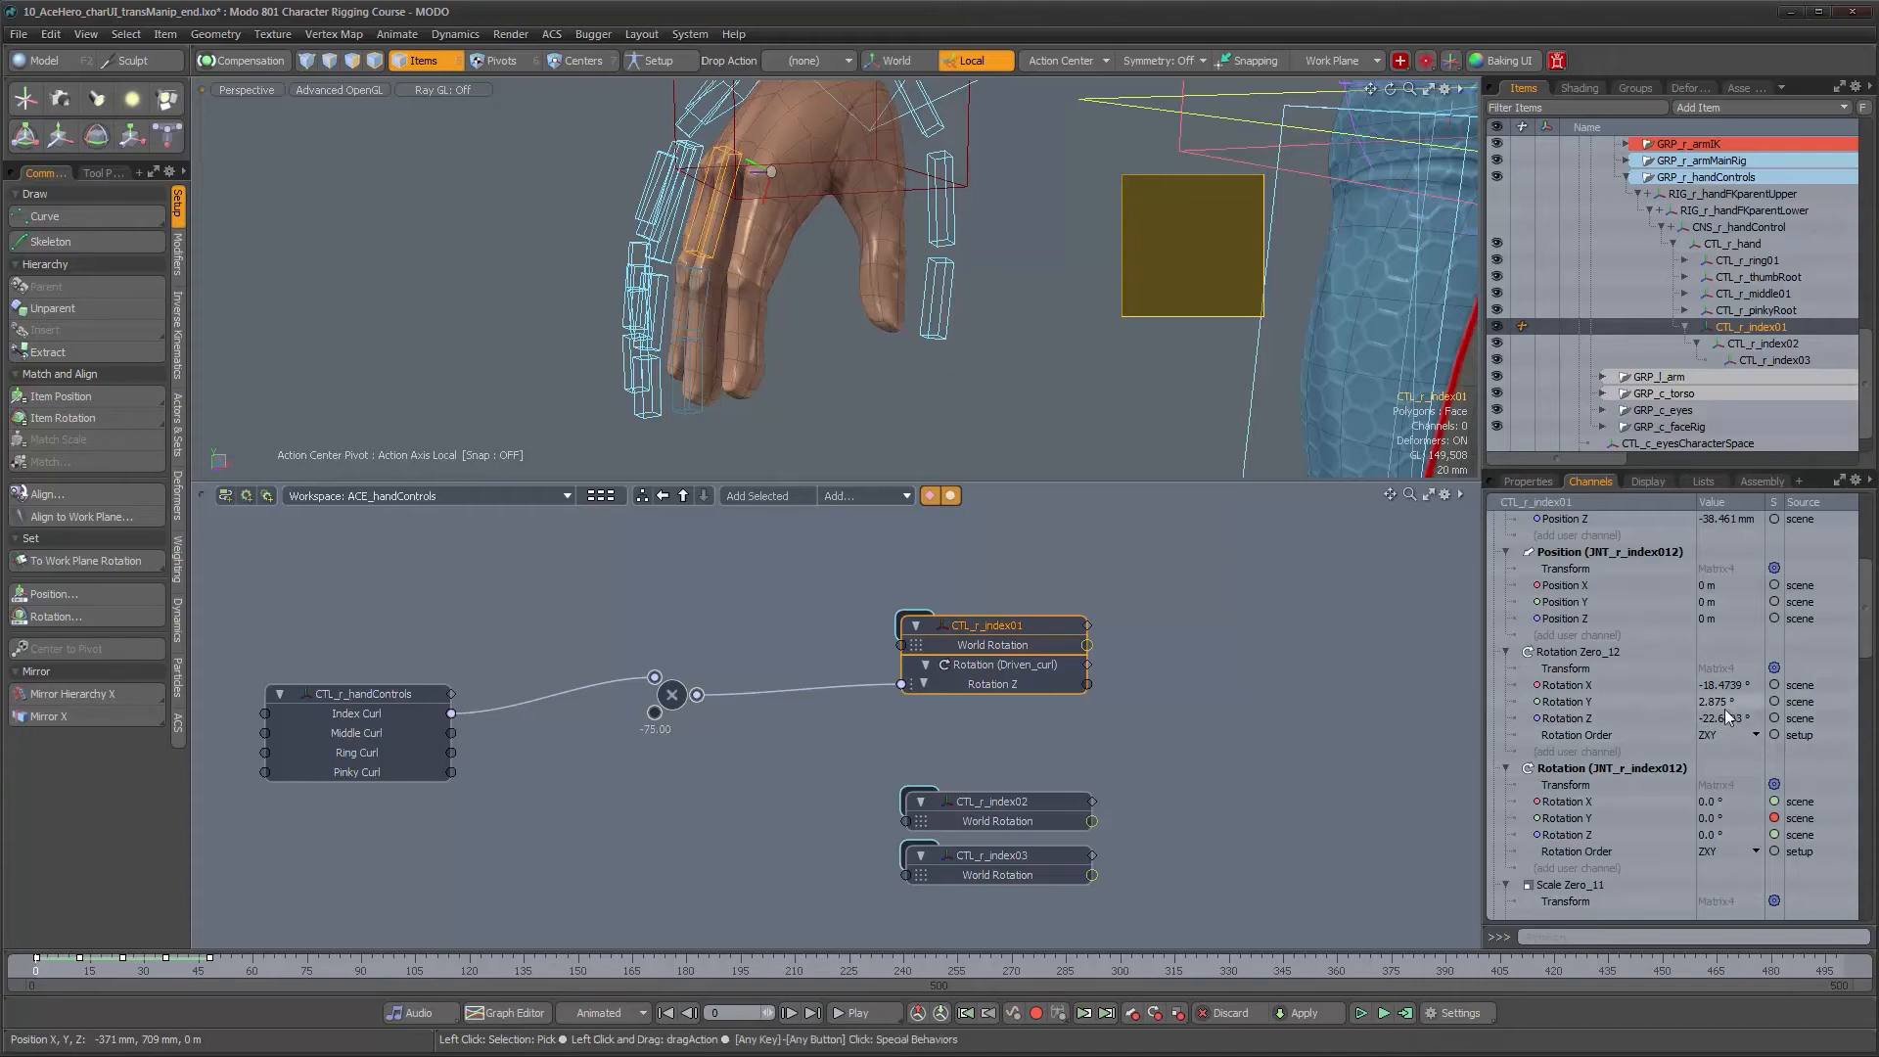
scroll(1711, 718, up, 1)
scroll(1712, 718, up, 3)
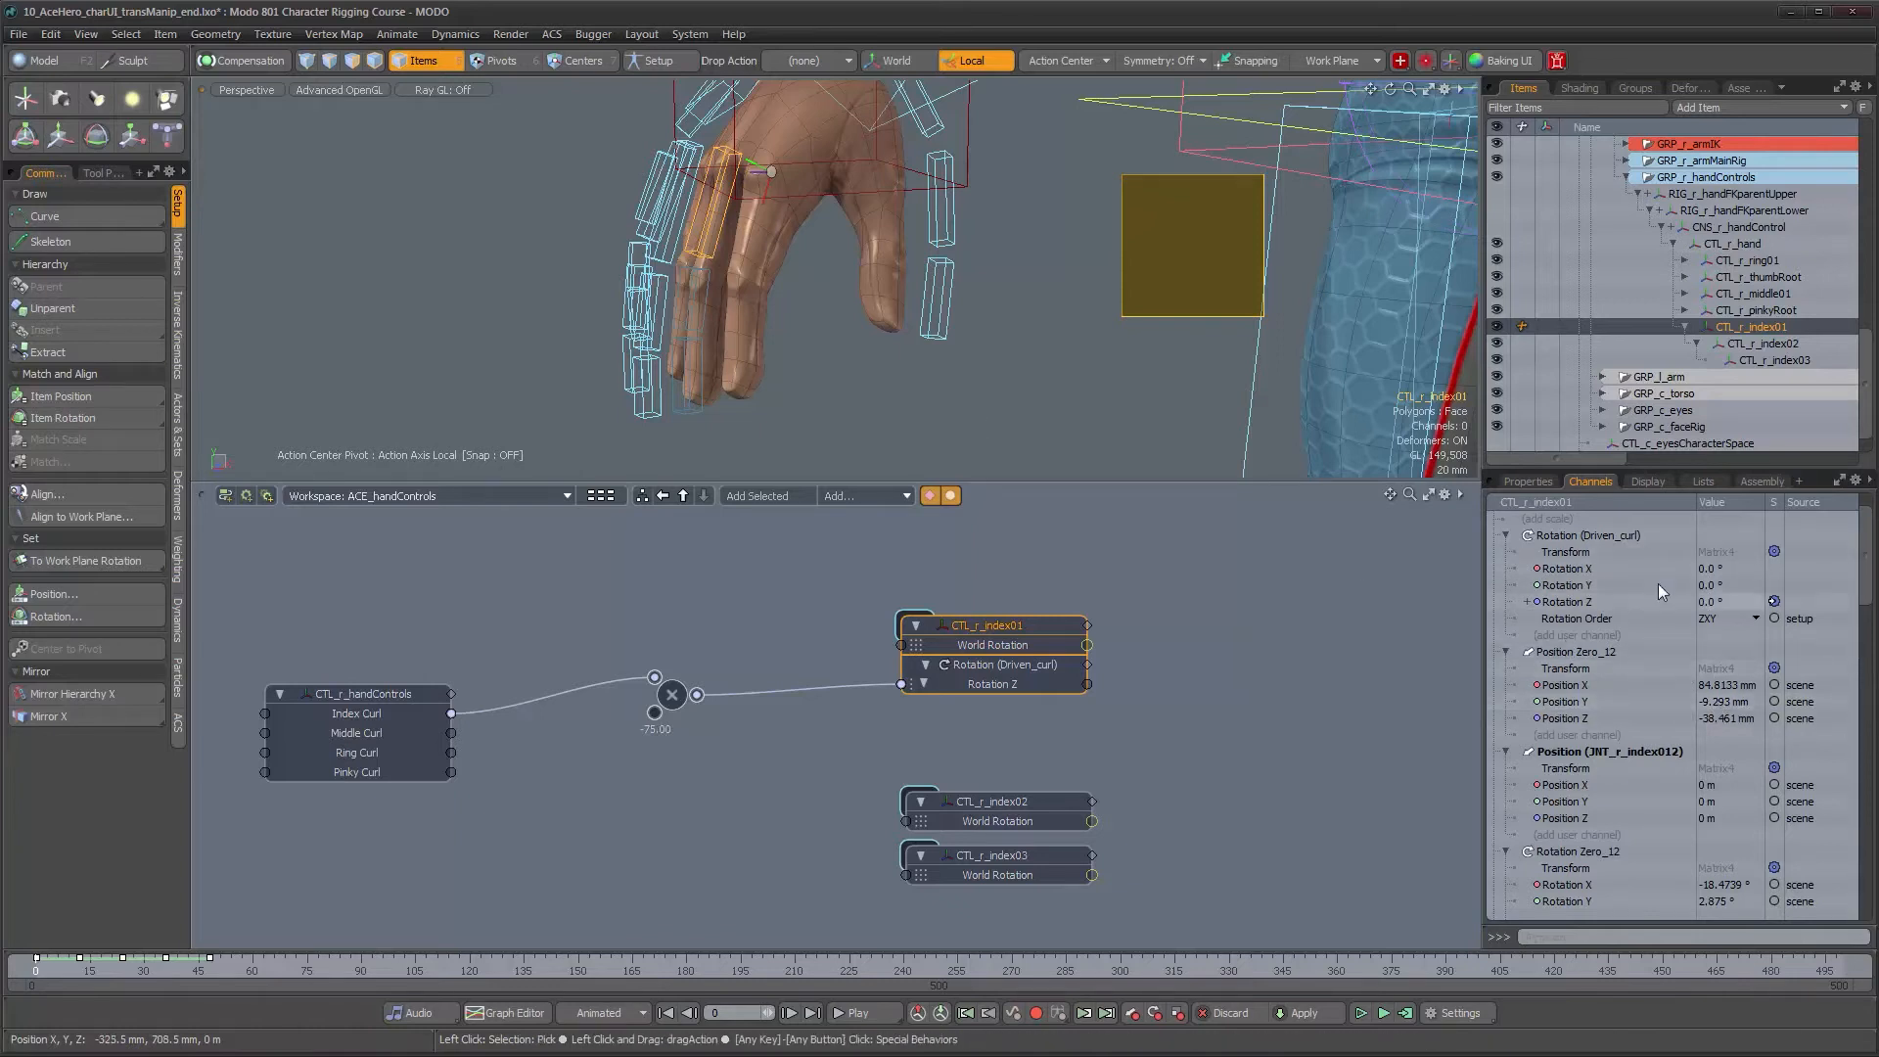
scroll(1669, 660, up, 1)
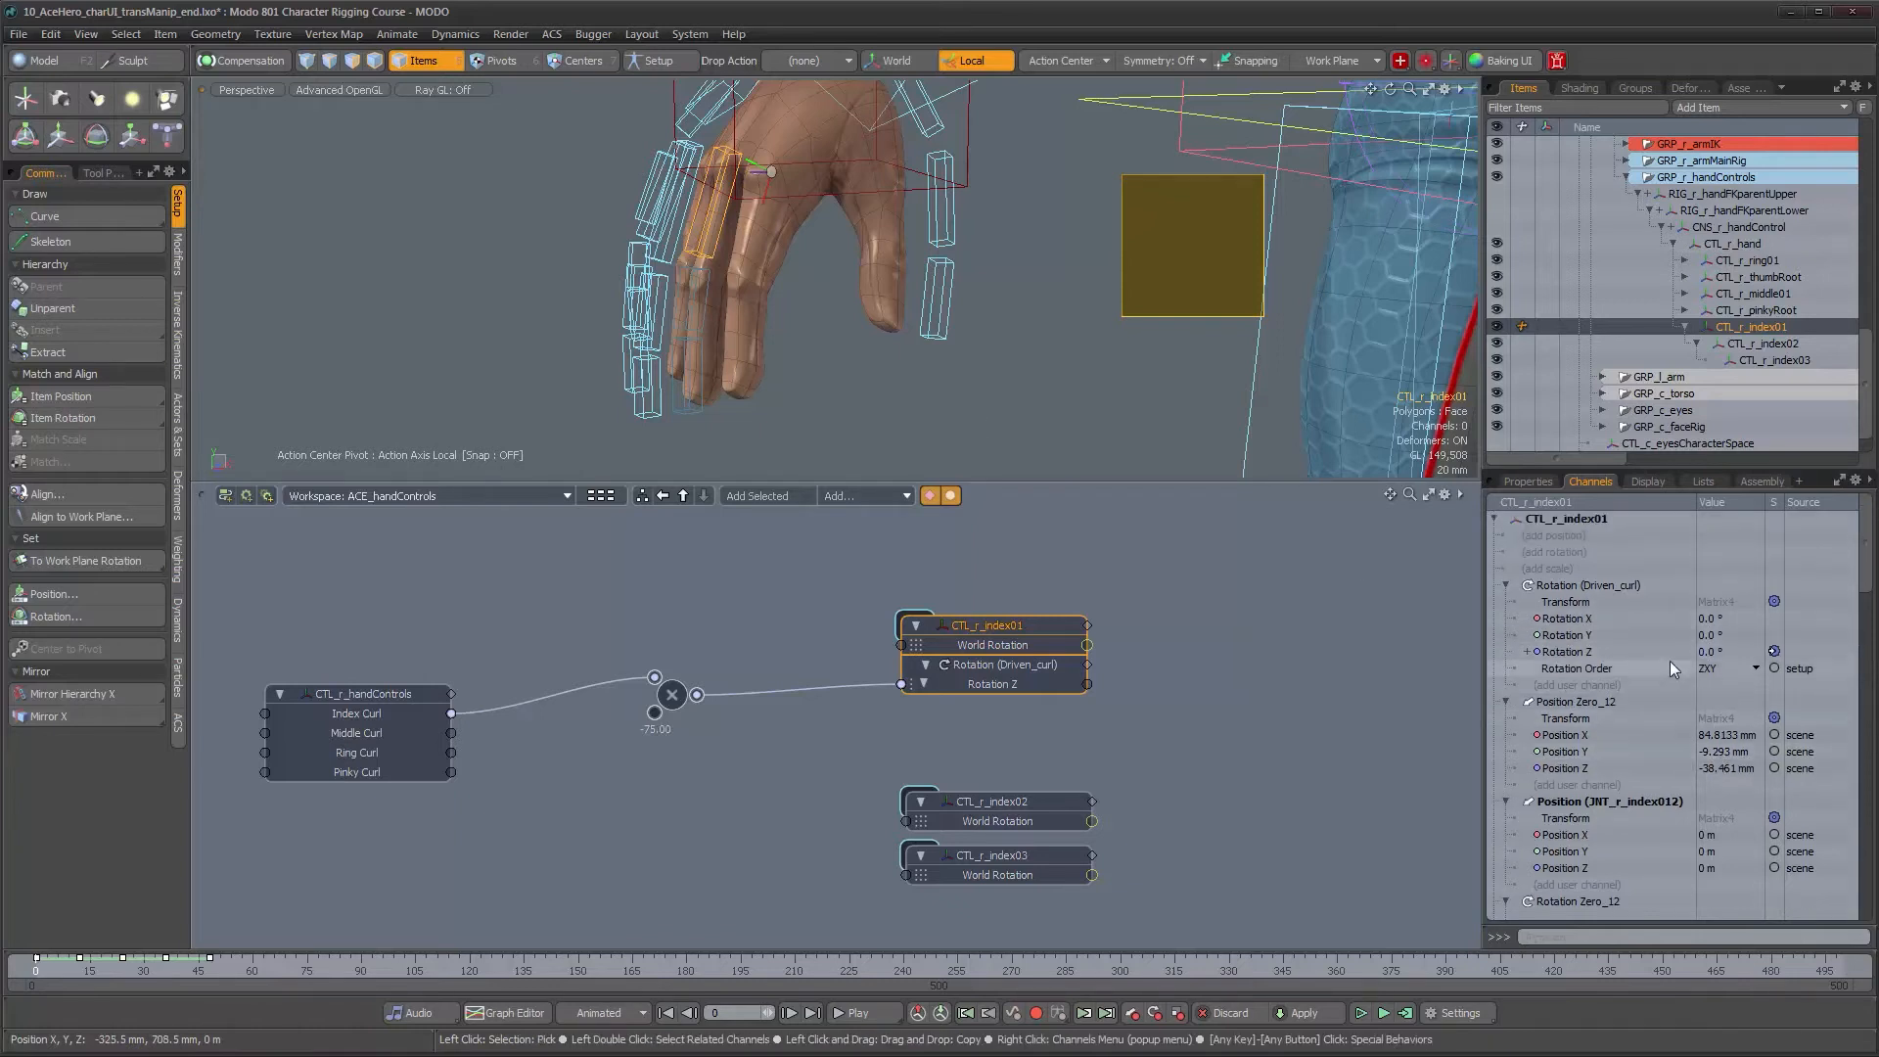
click(1594, 585)
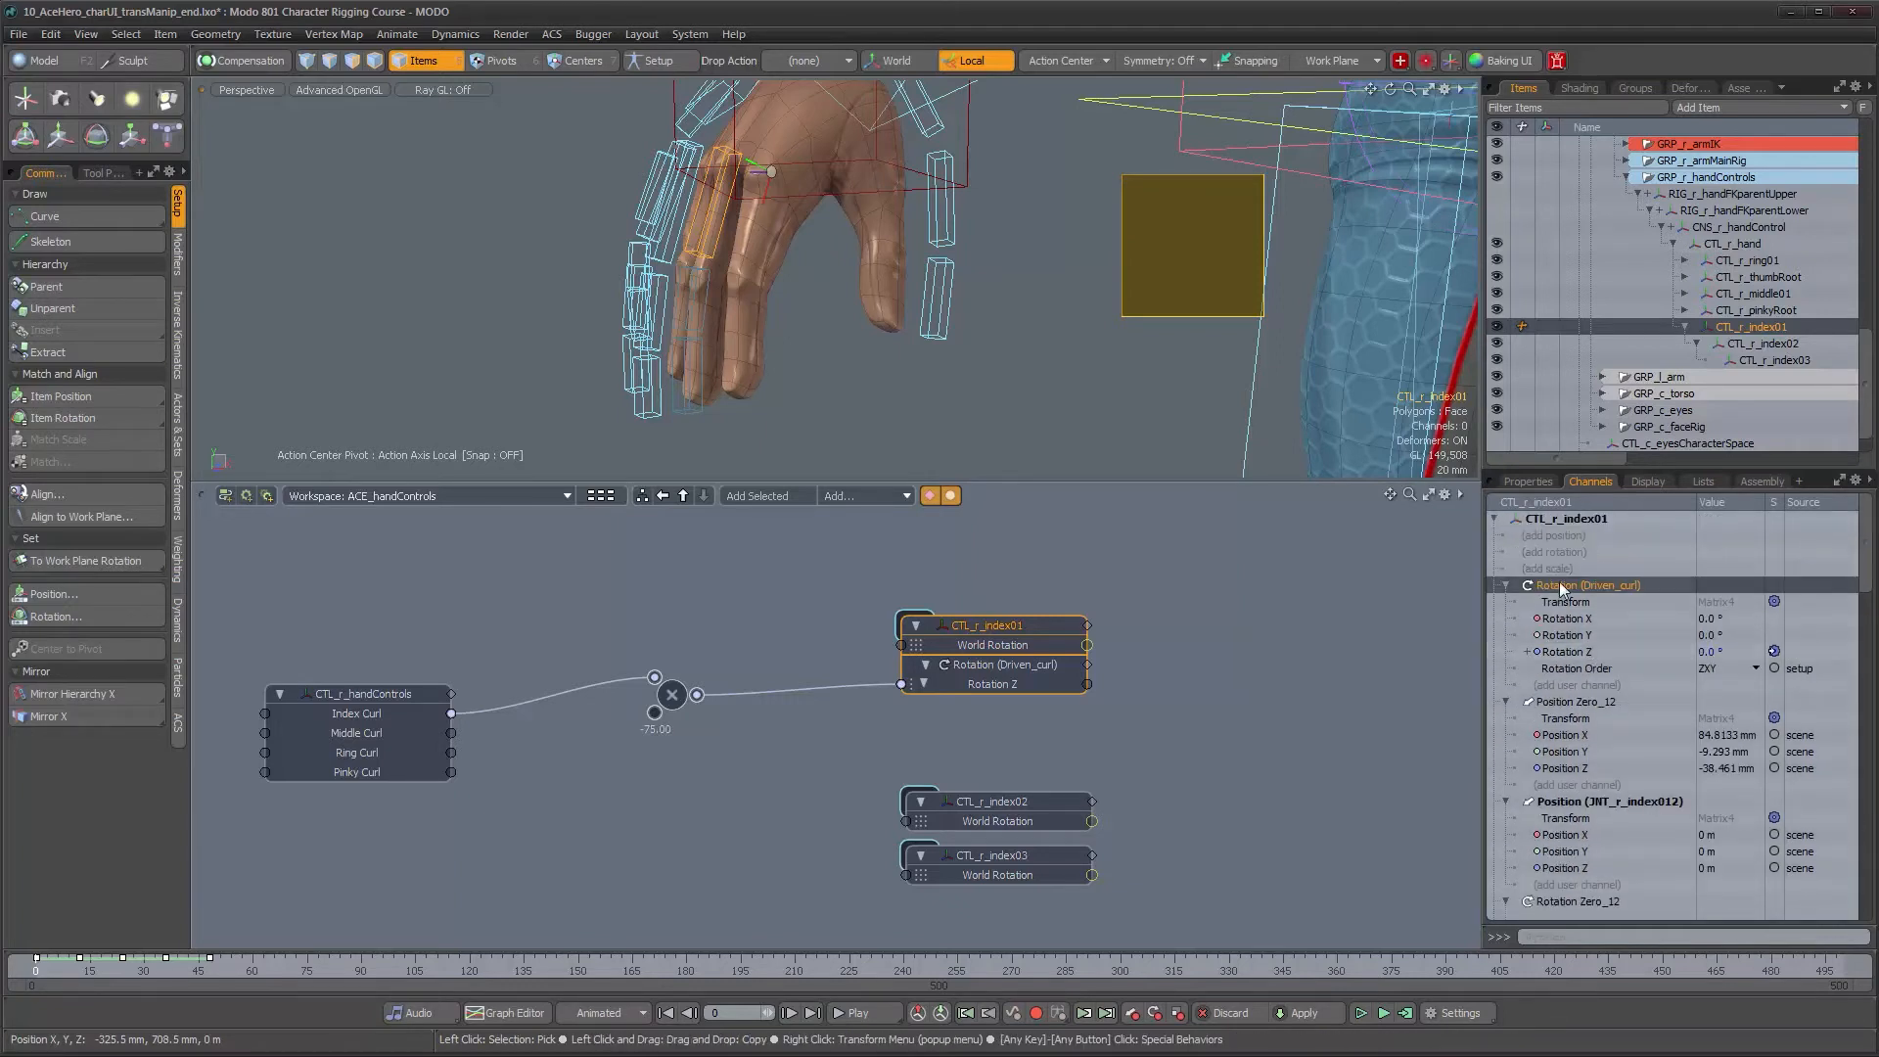
right_click(1560, 586)
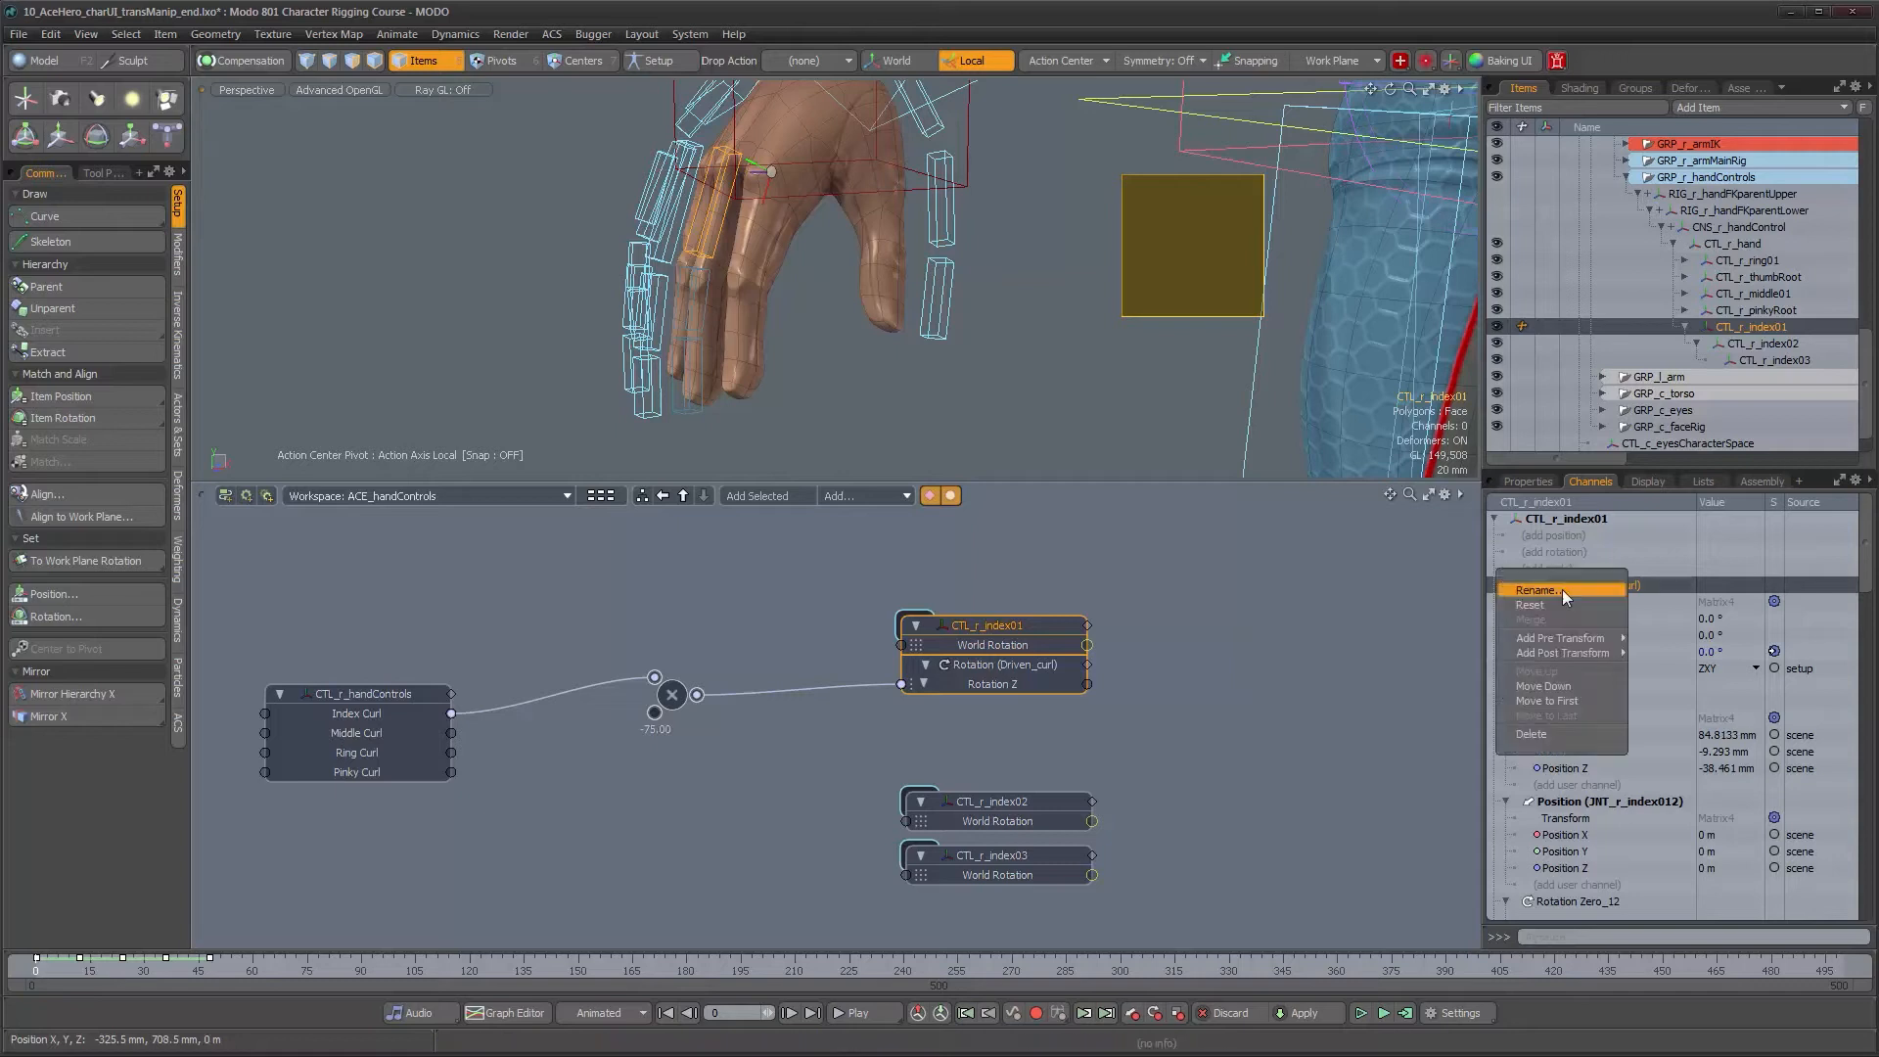
click(1566, 689)
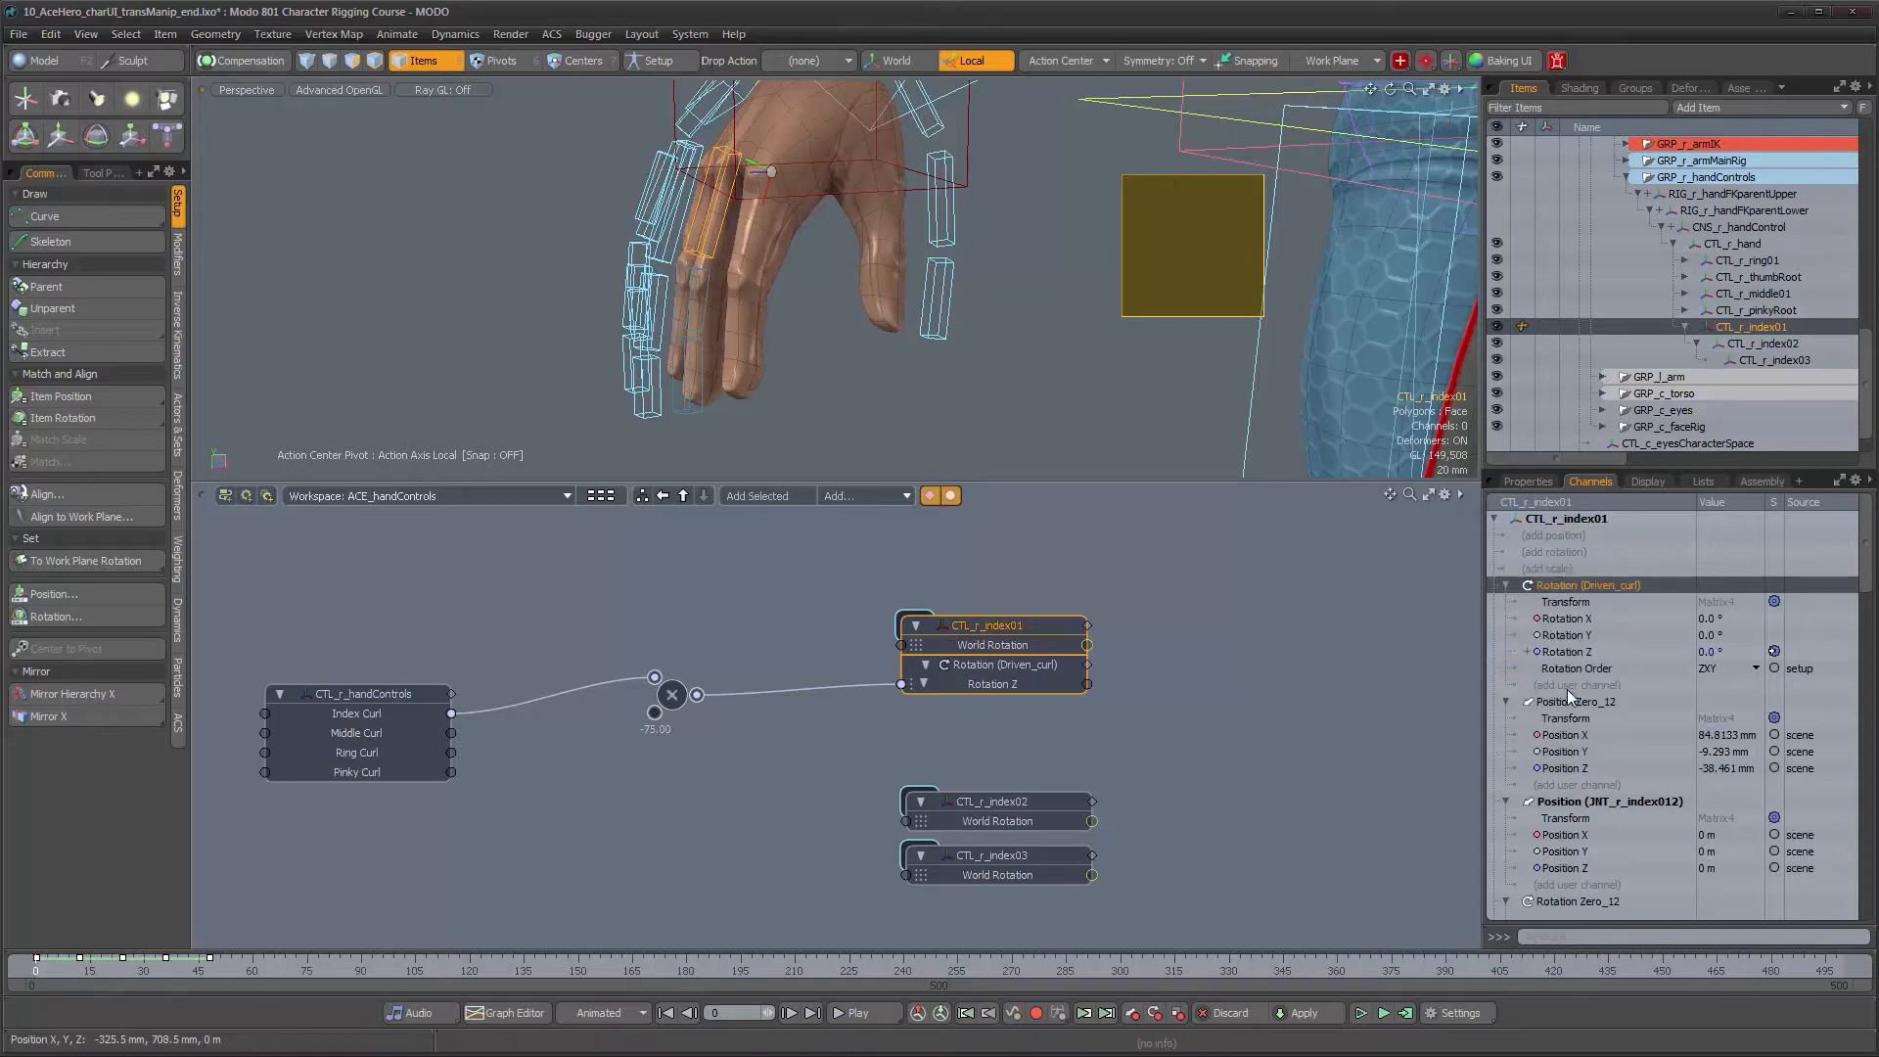
scroll(1583, 697, down, 1)
right_click(1563, 636)
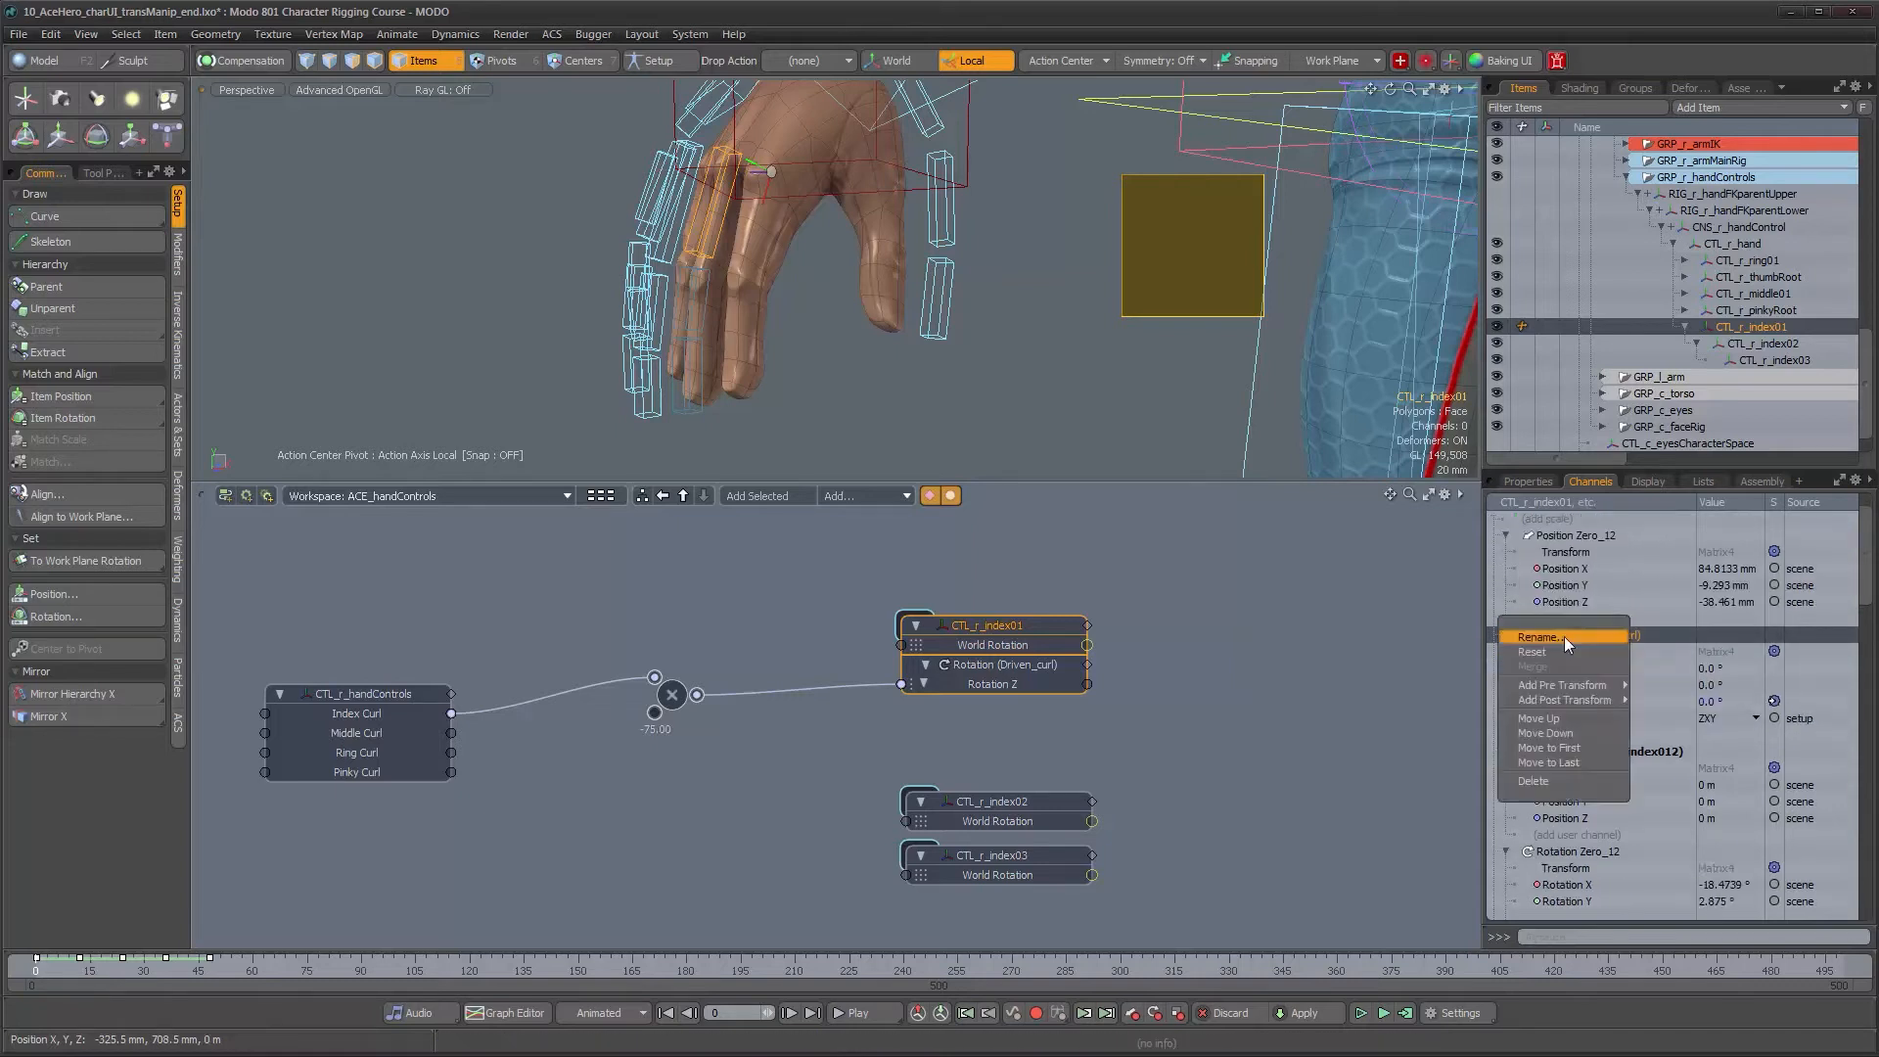
click(1570, 731)
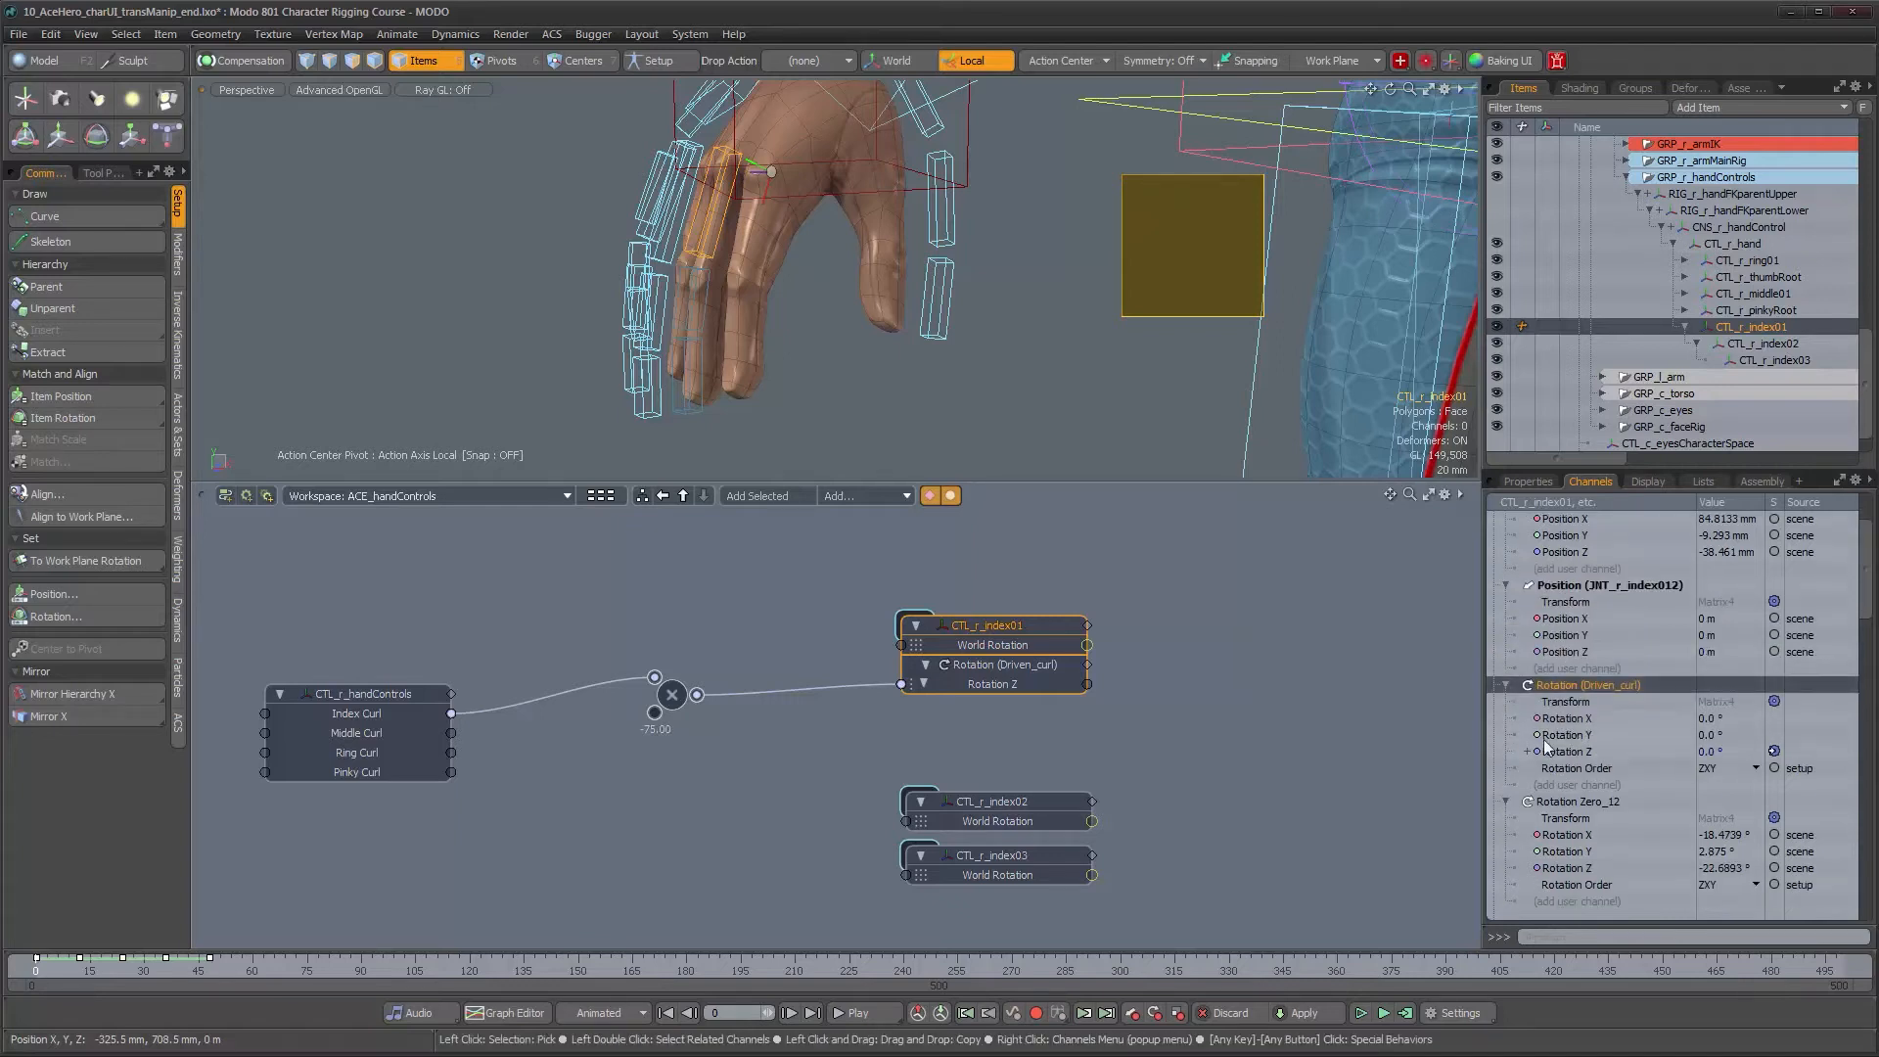
Test the finger by taking Index Curl of CTL_r_handControls to 100% and back to 0%, and review the transform order of CTL_r_index01
click(1594, 590)
click(360, 694)
click(1528, 482)
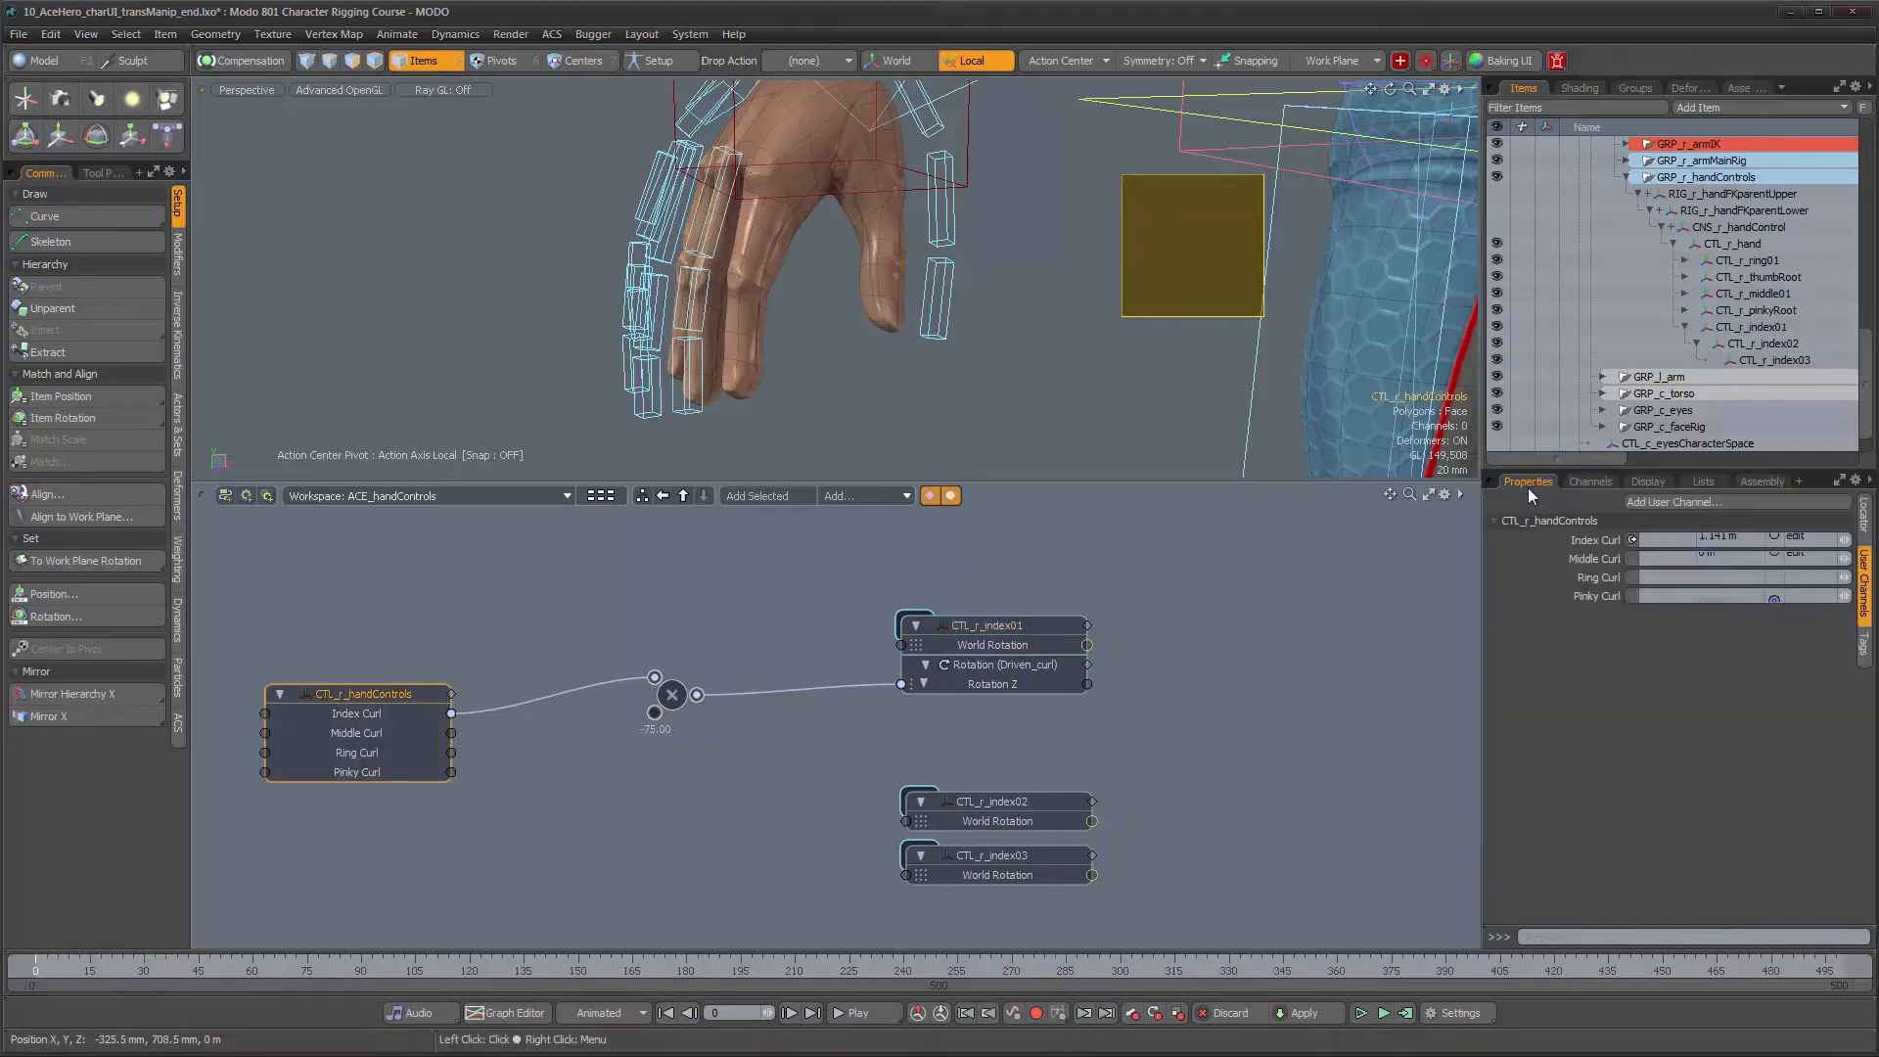
drag(1844, 540, 1872, 540)
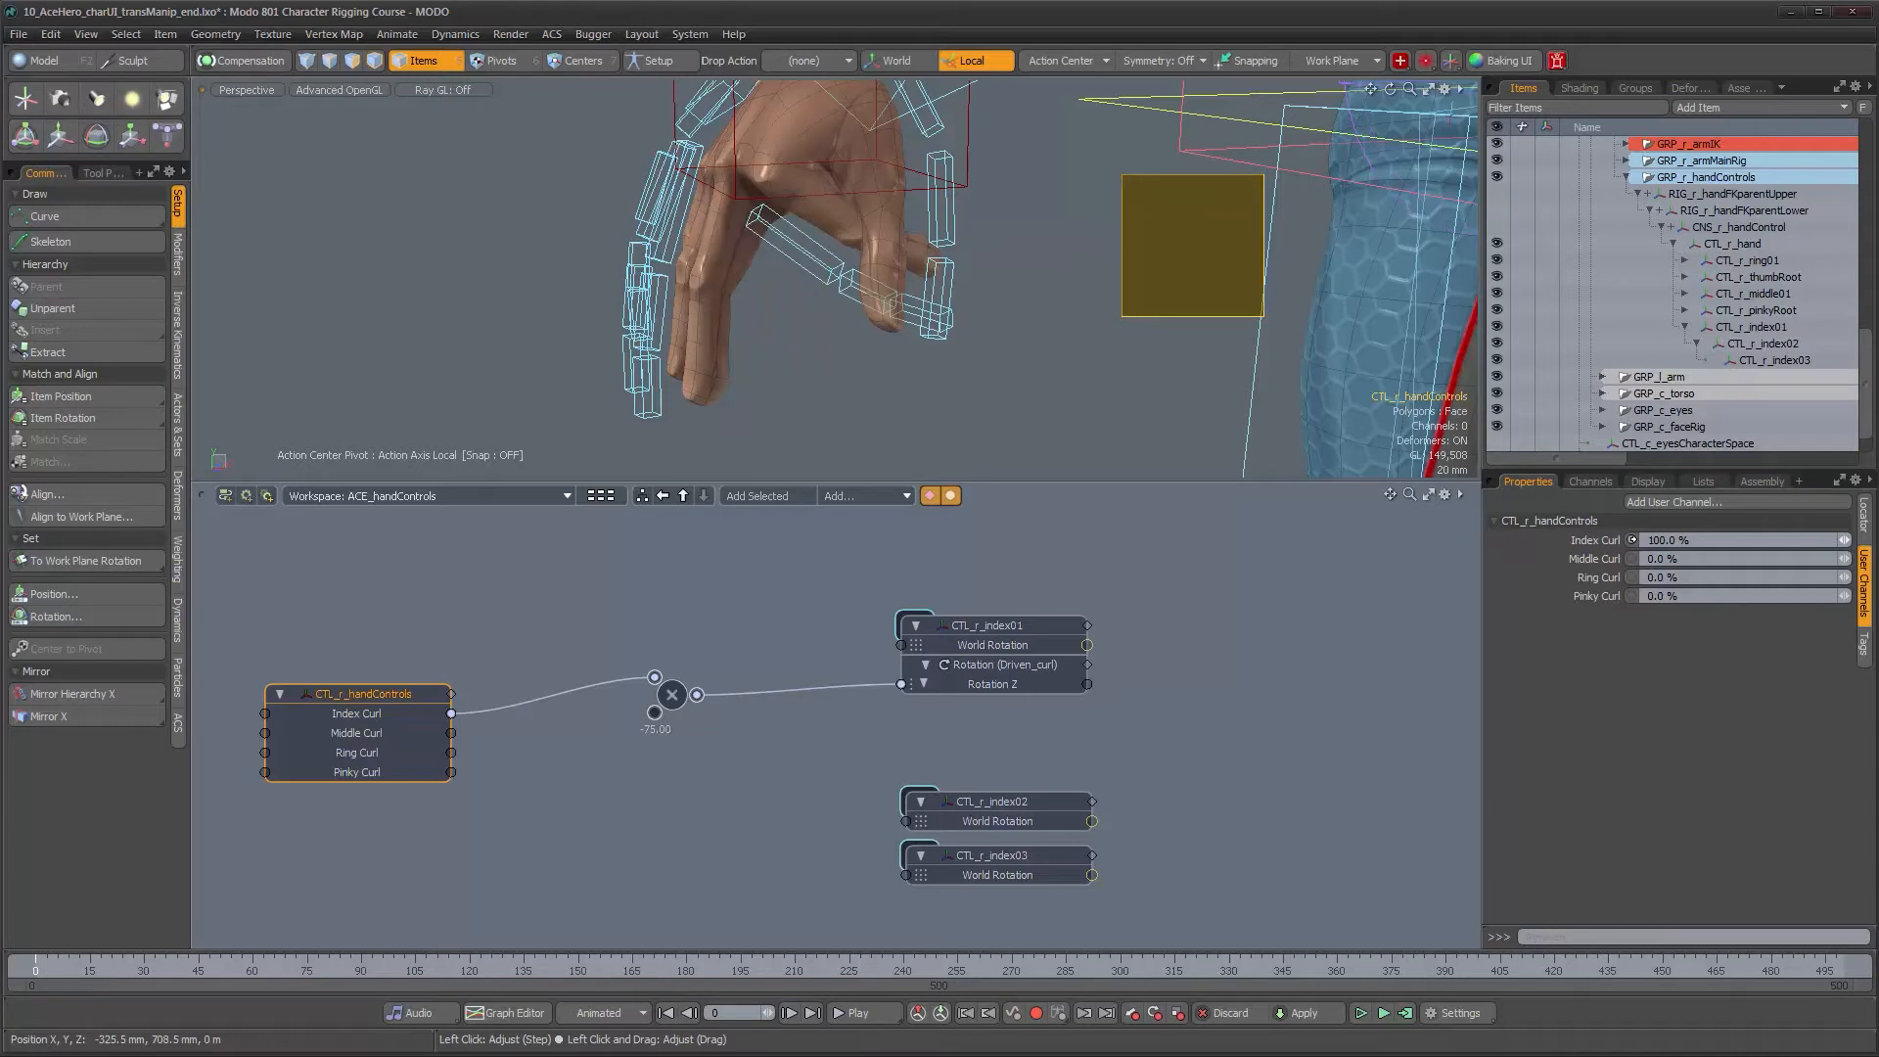
mouse_move(776, 304)
alt+mouse_down()
mouse_move(1077, 342)
mouse_move(780, 293)
mouse_move(843, 272)
mouse_move(609, 331)
mouse_move(802, 299)
alt+mouse_up()
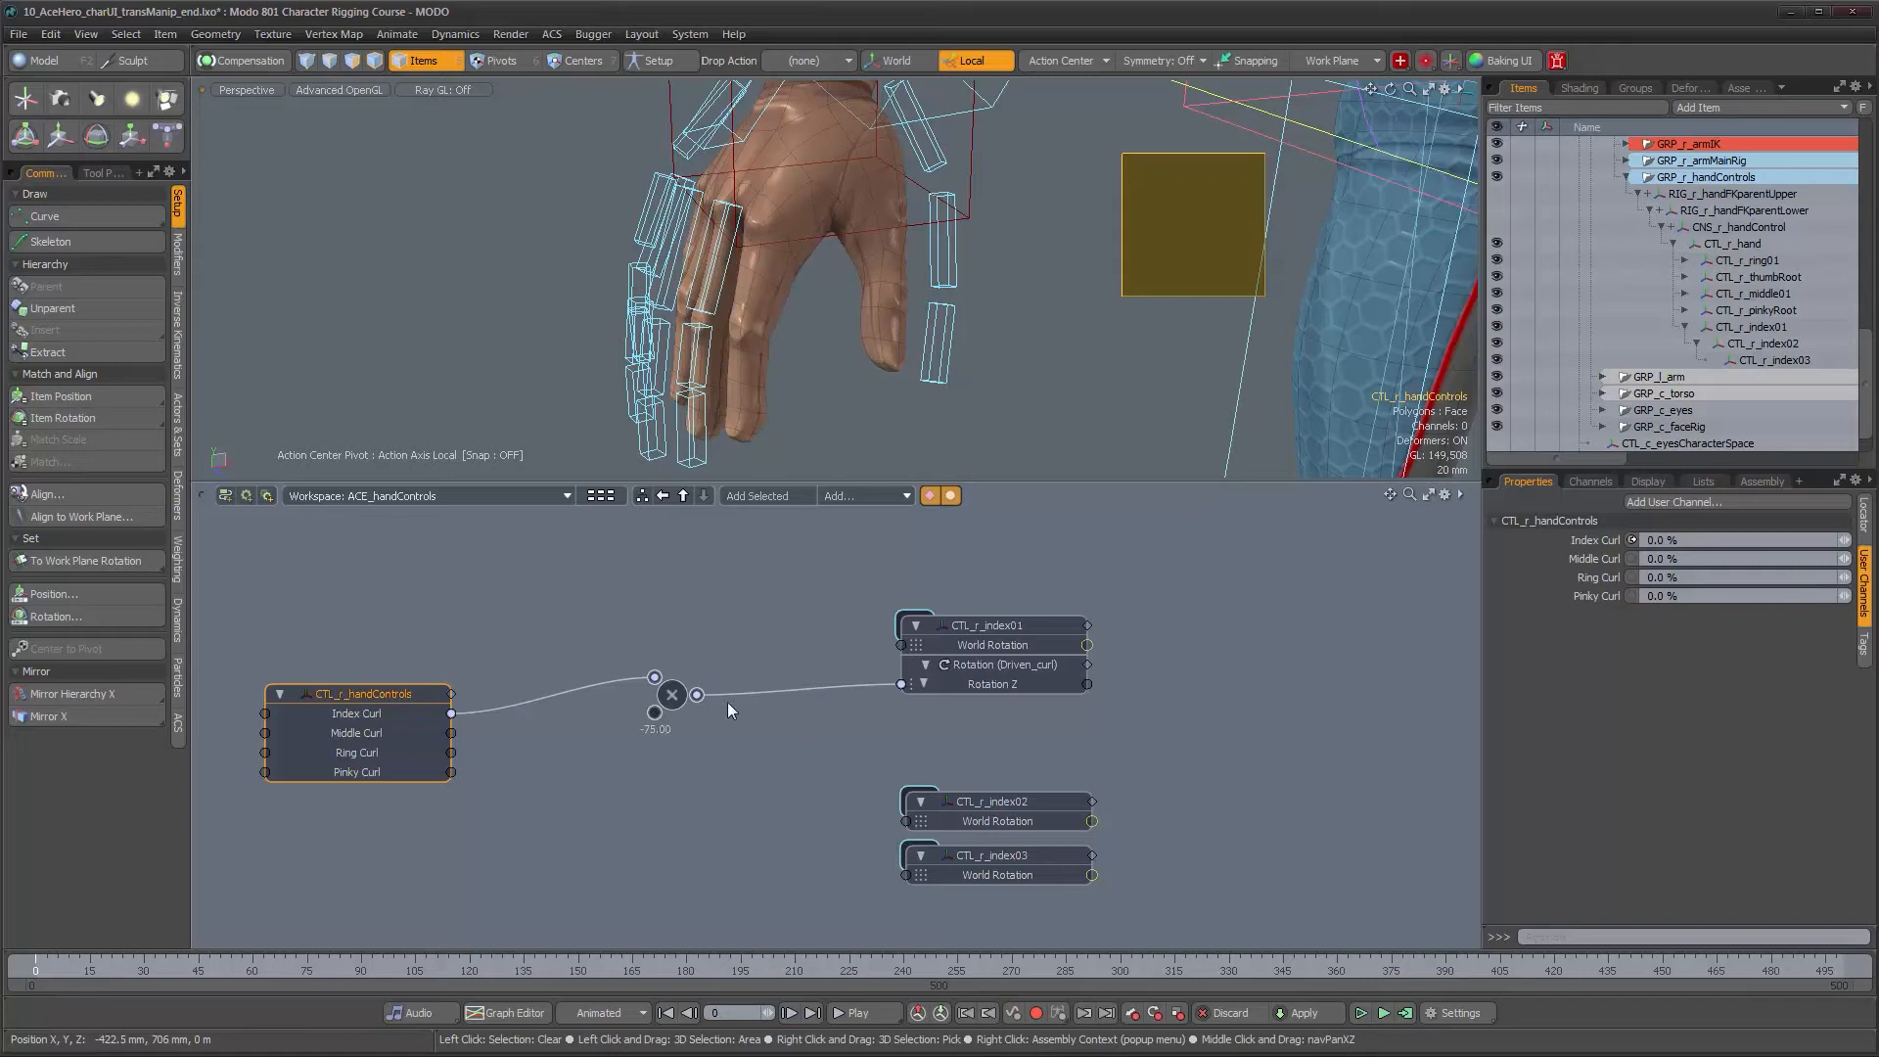
click(1585, 483)
scroll(1691, 717, up, 2)
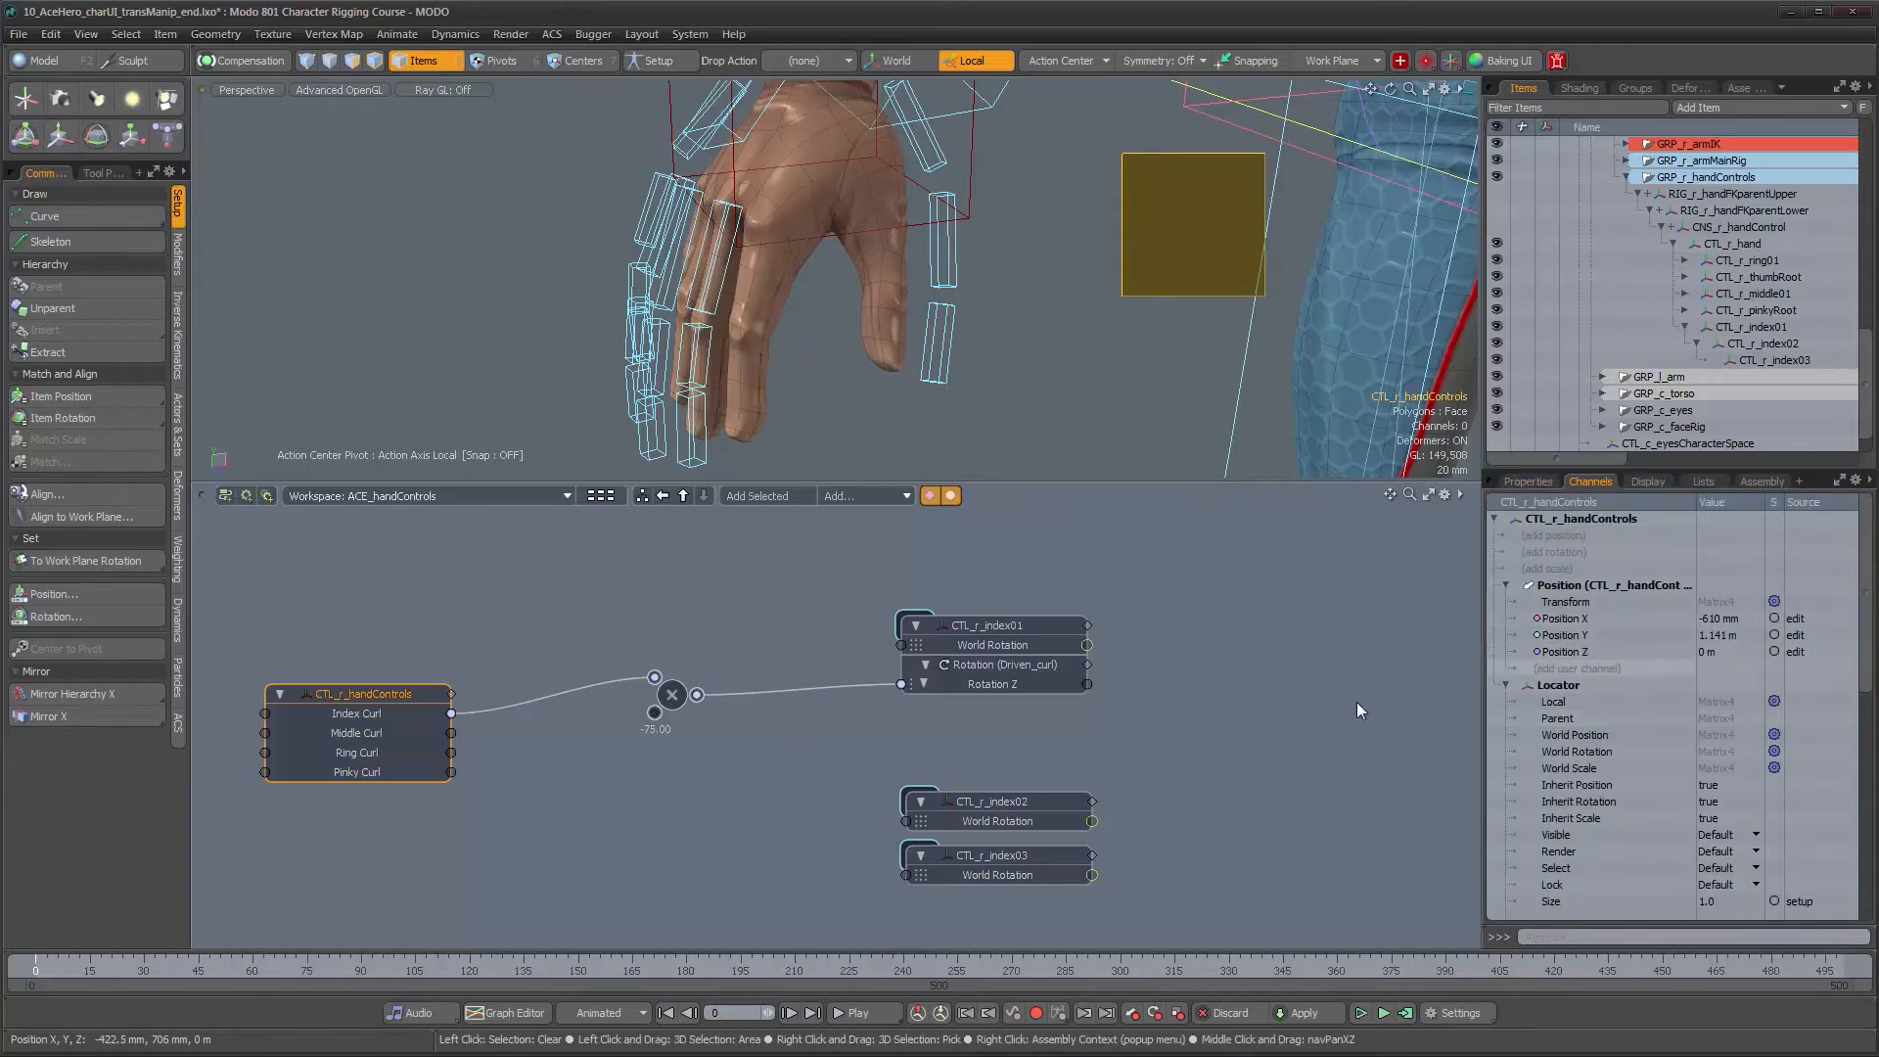
click(979, 625)
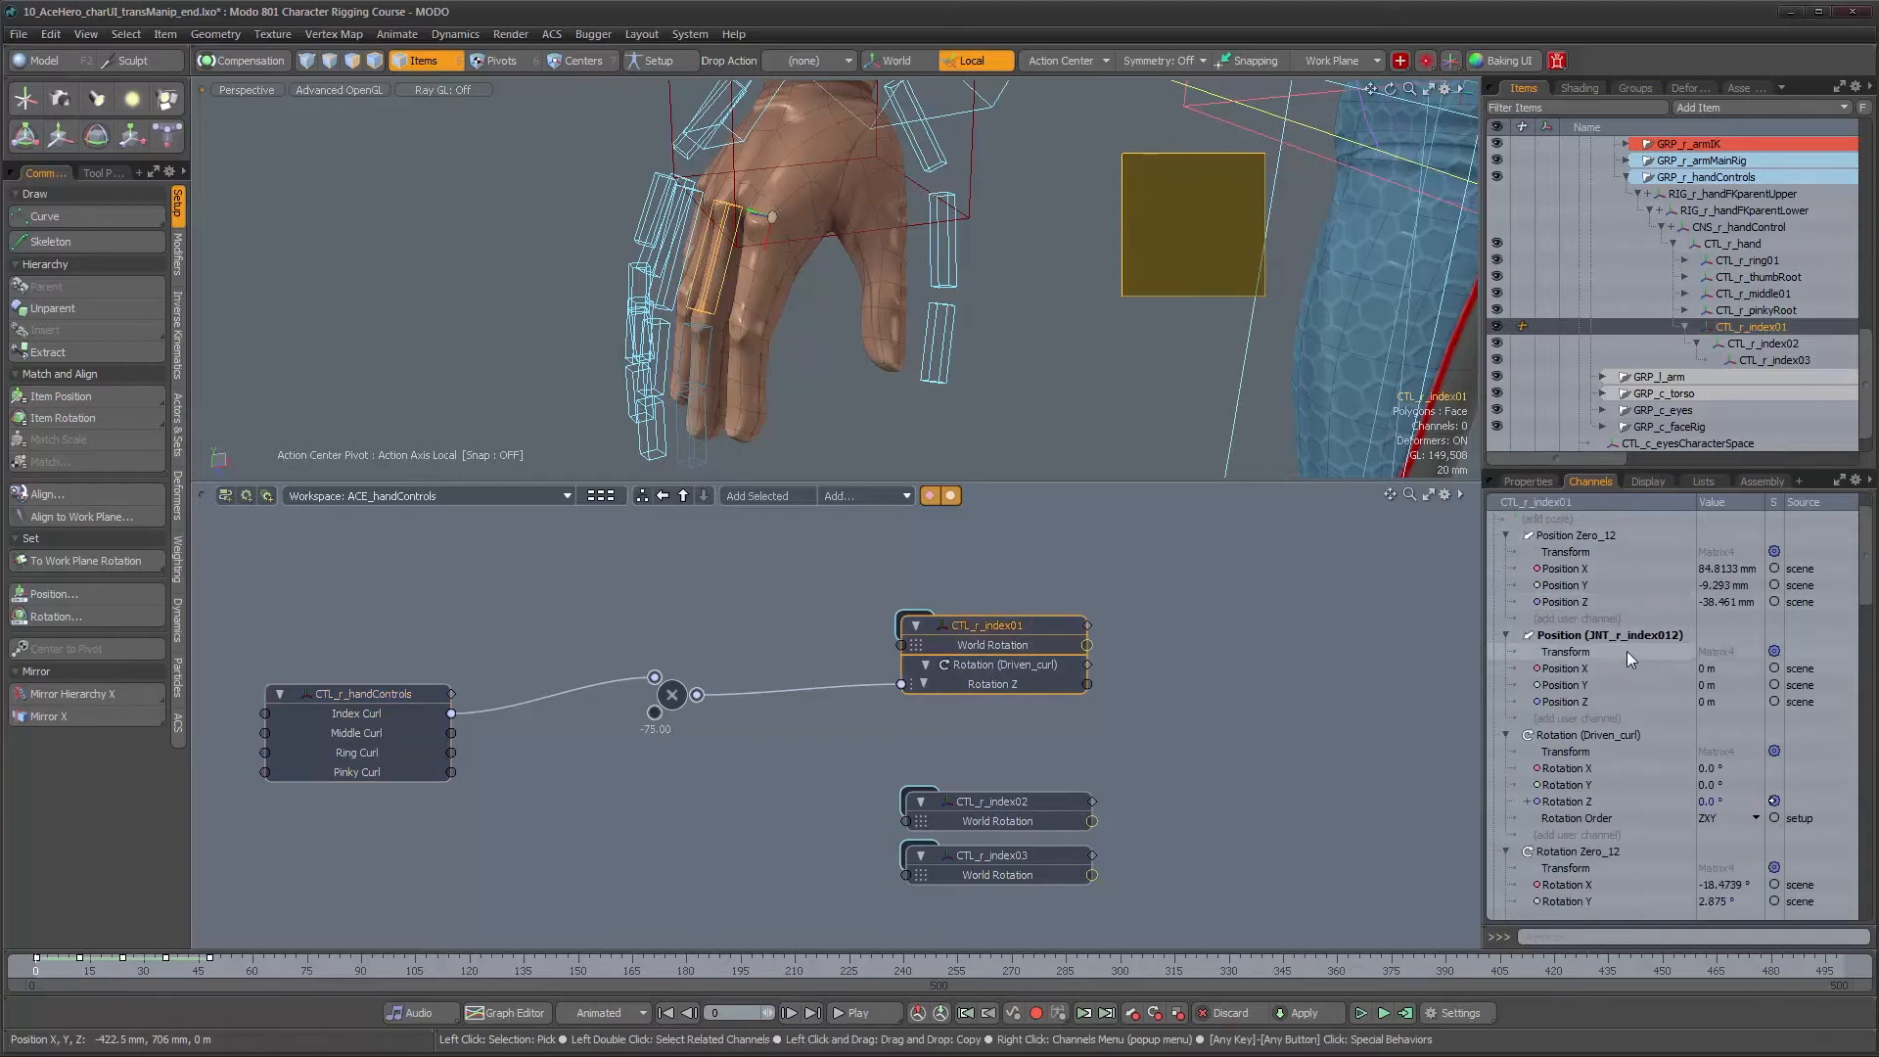
alt+drag(935, 354, 991, 315)
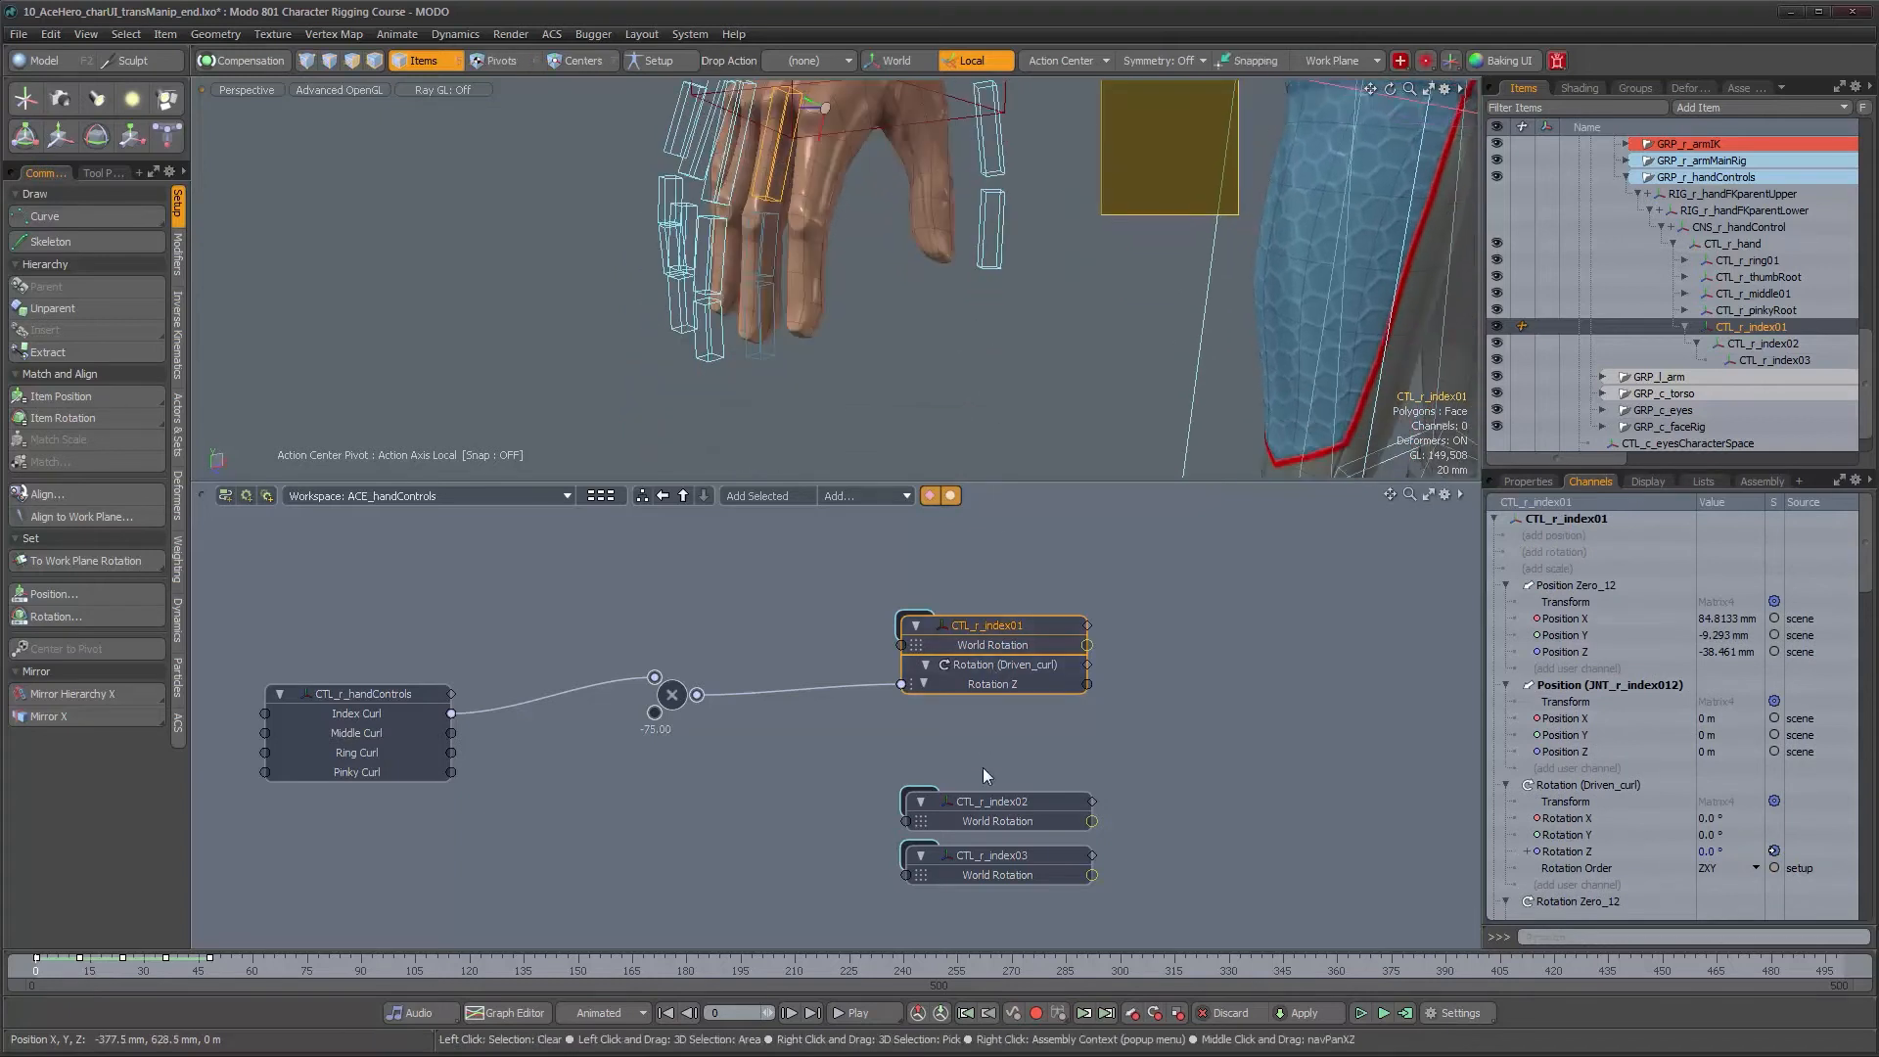
Place the CTL_r_index02 node directly beneath CTL_r_index01 in the schematic and add a rotation transform to it
drag(987, 795, 981, 723)
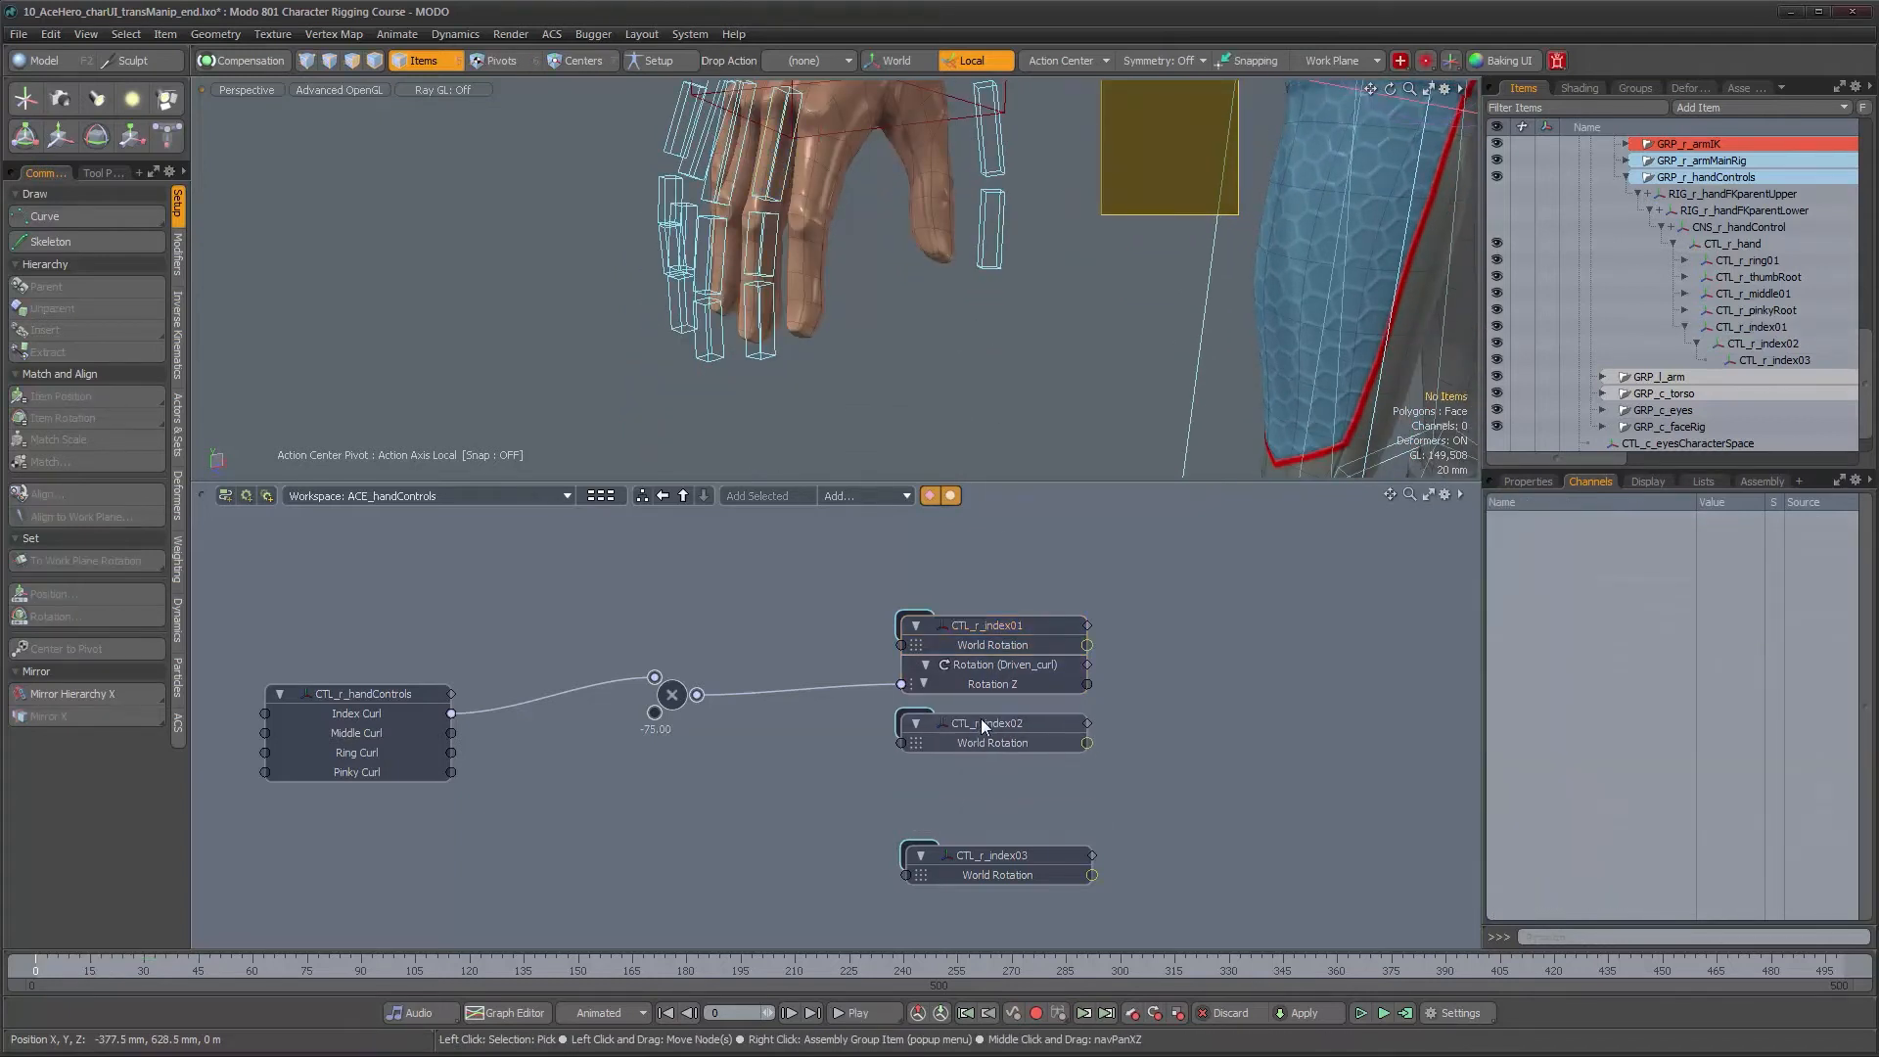
click(981, 719)
alt+drag(895, 314, 947, 379)
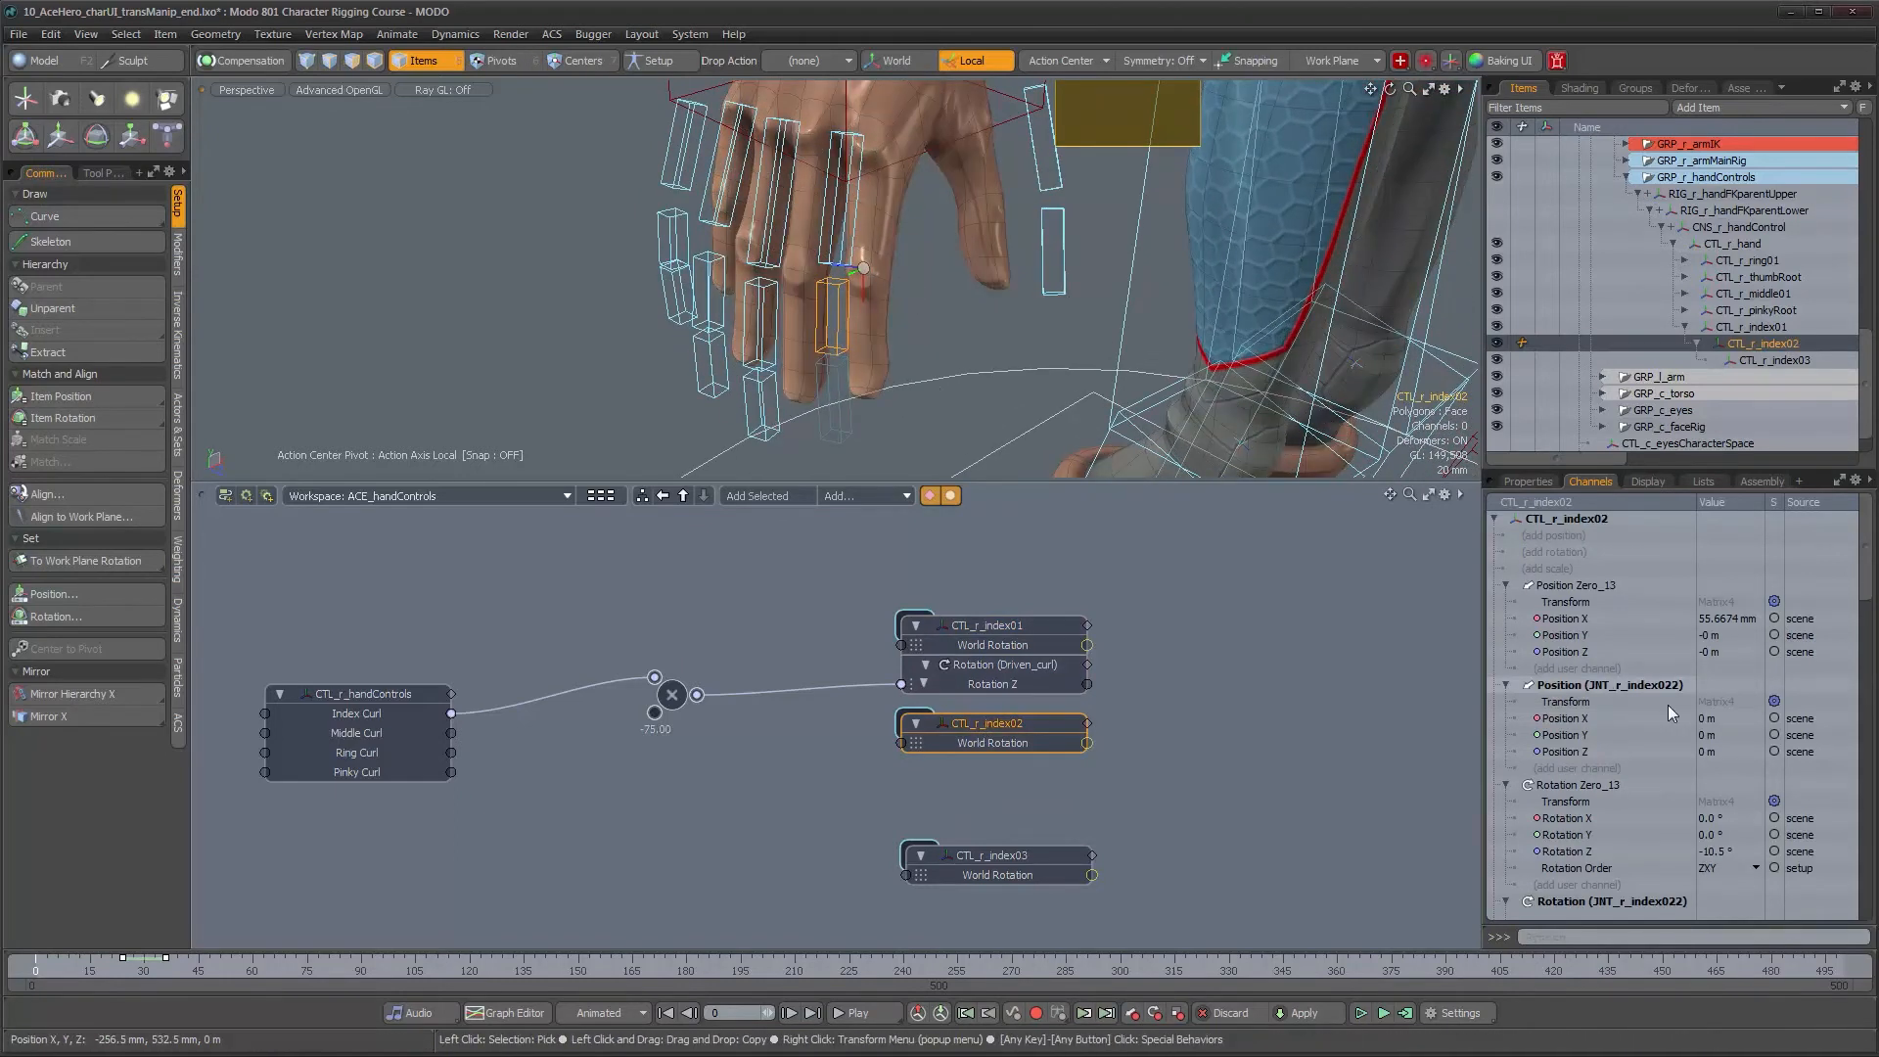
click(1562, 553)
Rename the added rotation transform of CTL_r_index02 as Rotation (Driven_curl)
right_click(1594, 582)
click(1595, 583)
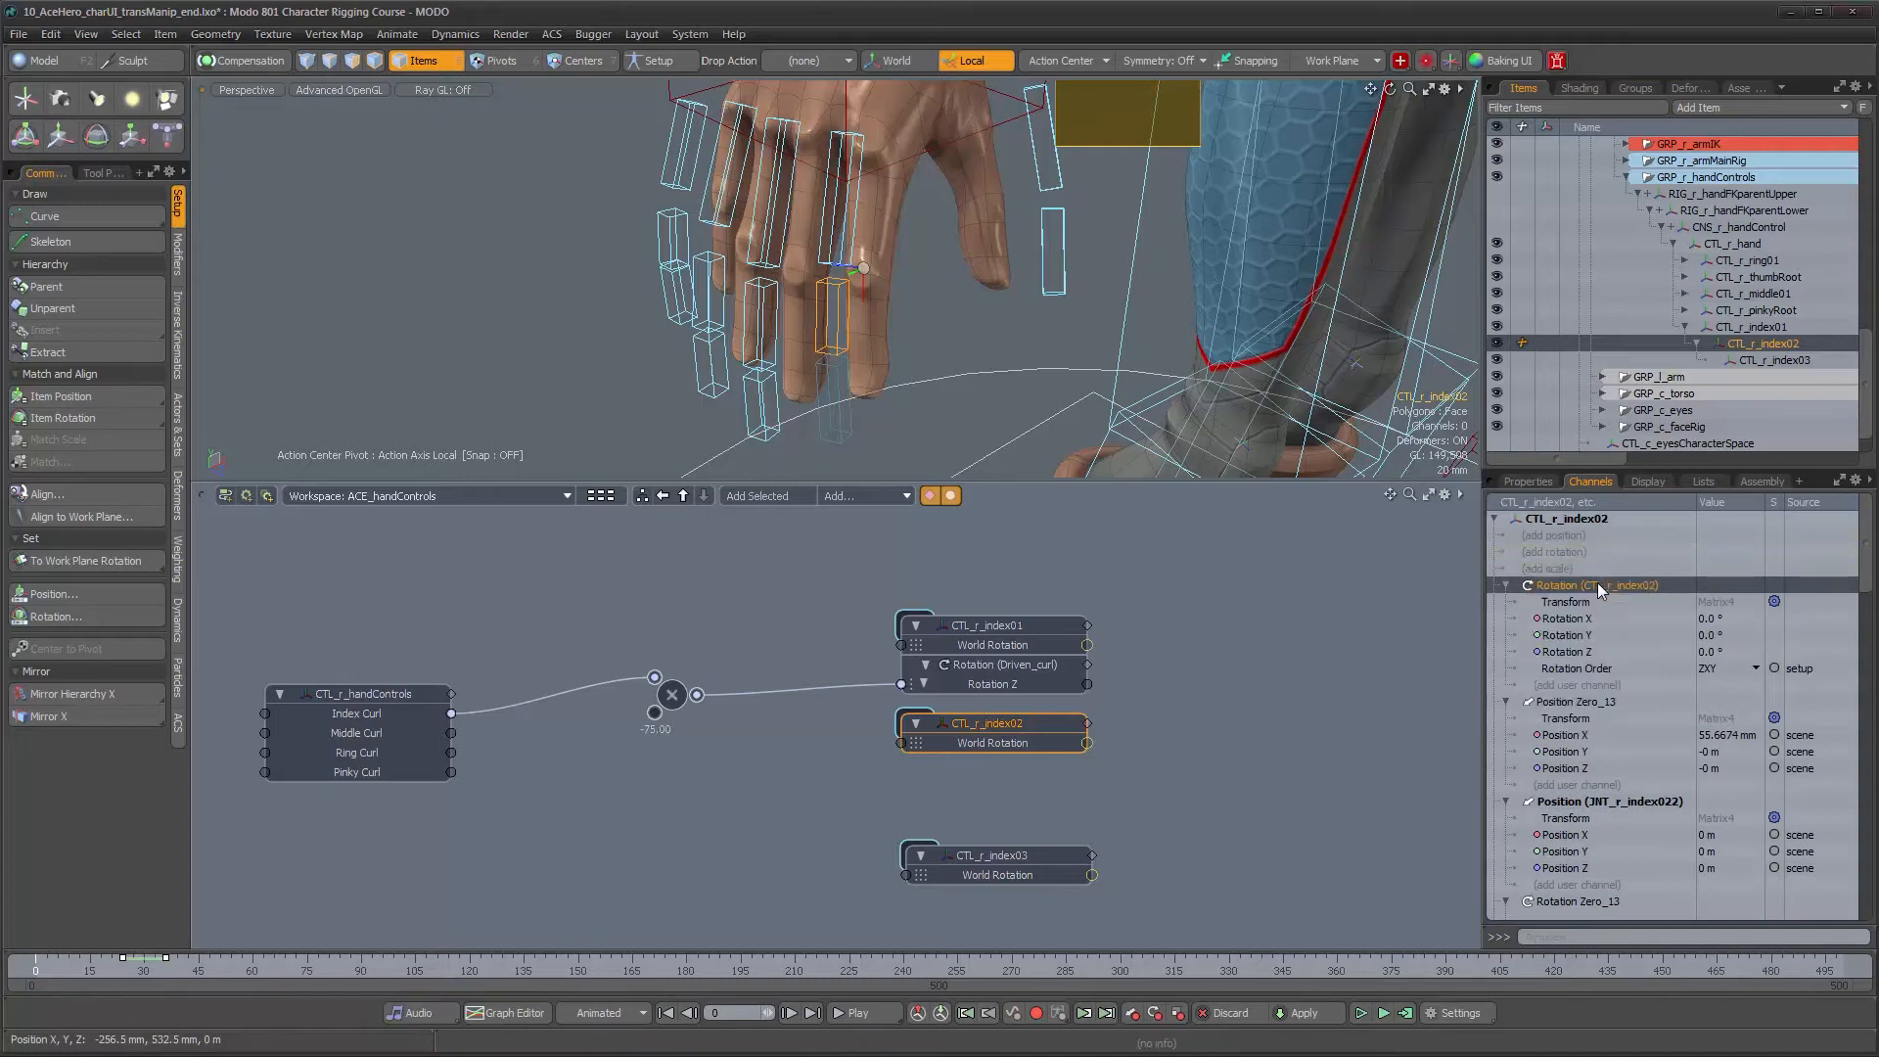
click(1306, 236)
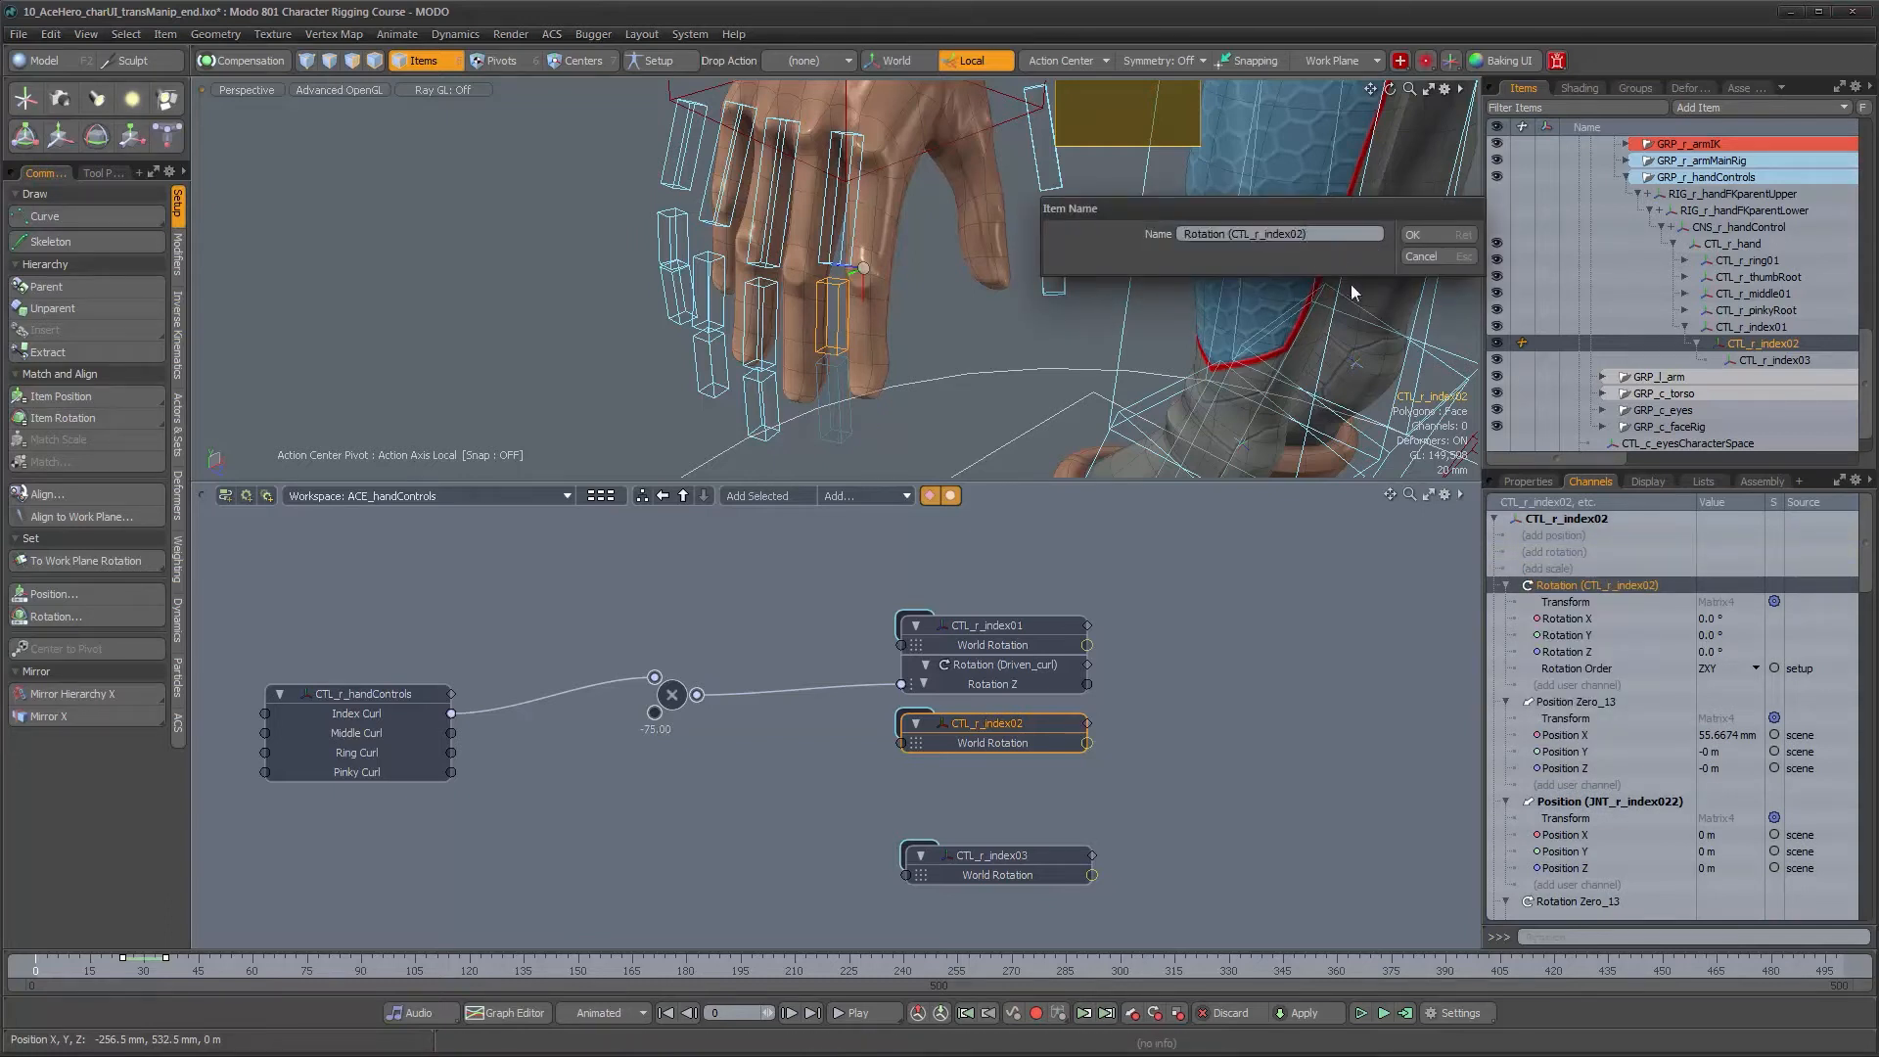
key(BackSpace)
key(BackSpace)
key(BackSpace)
key(BackSpace)
key(BackSpace)
key(BackSpace)
key(BackSpace)
key(BackSpace)
key(BackSpace)
key(BackSpace)
key(Return)
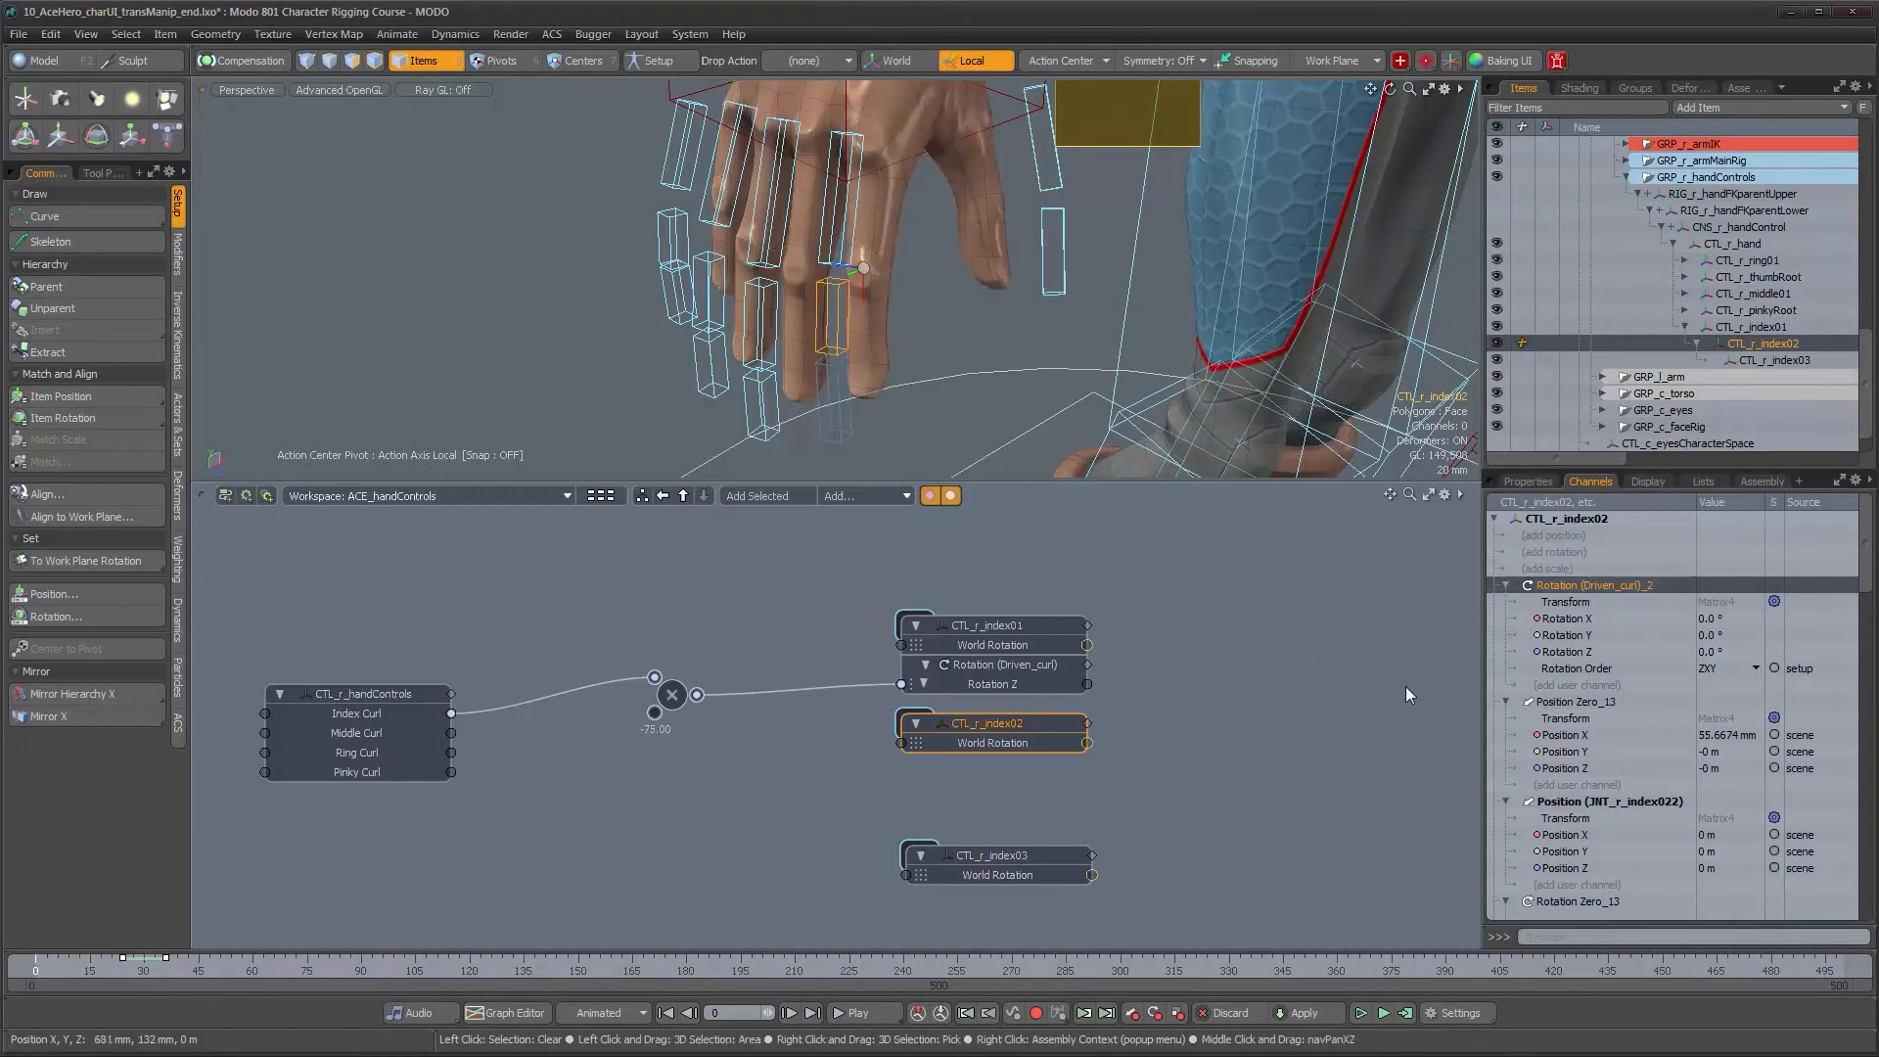
Expose the Driven_curl Rotation Z channel on the CTL_r_index02 schematic node
click(1563, 653)
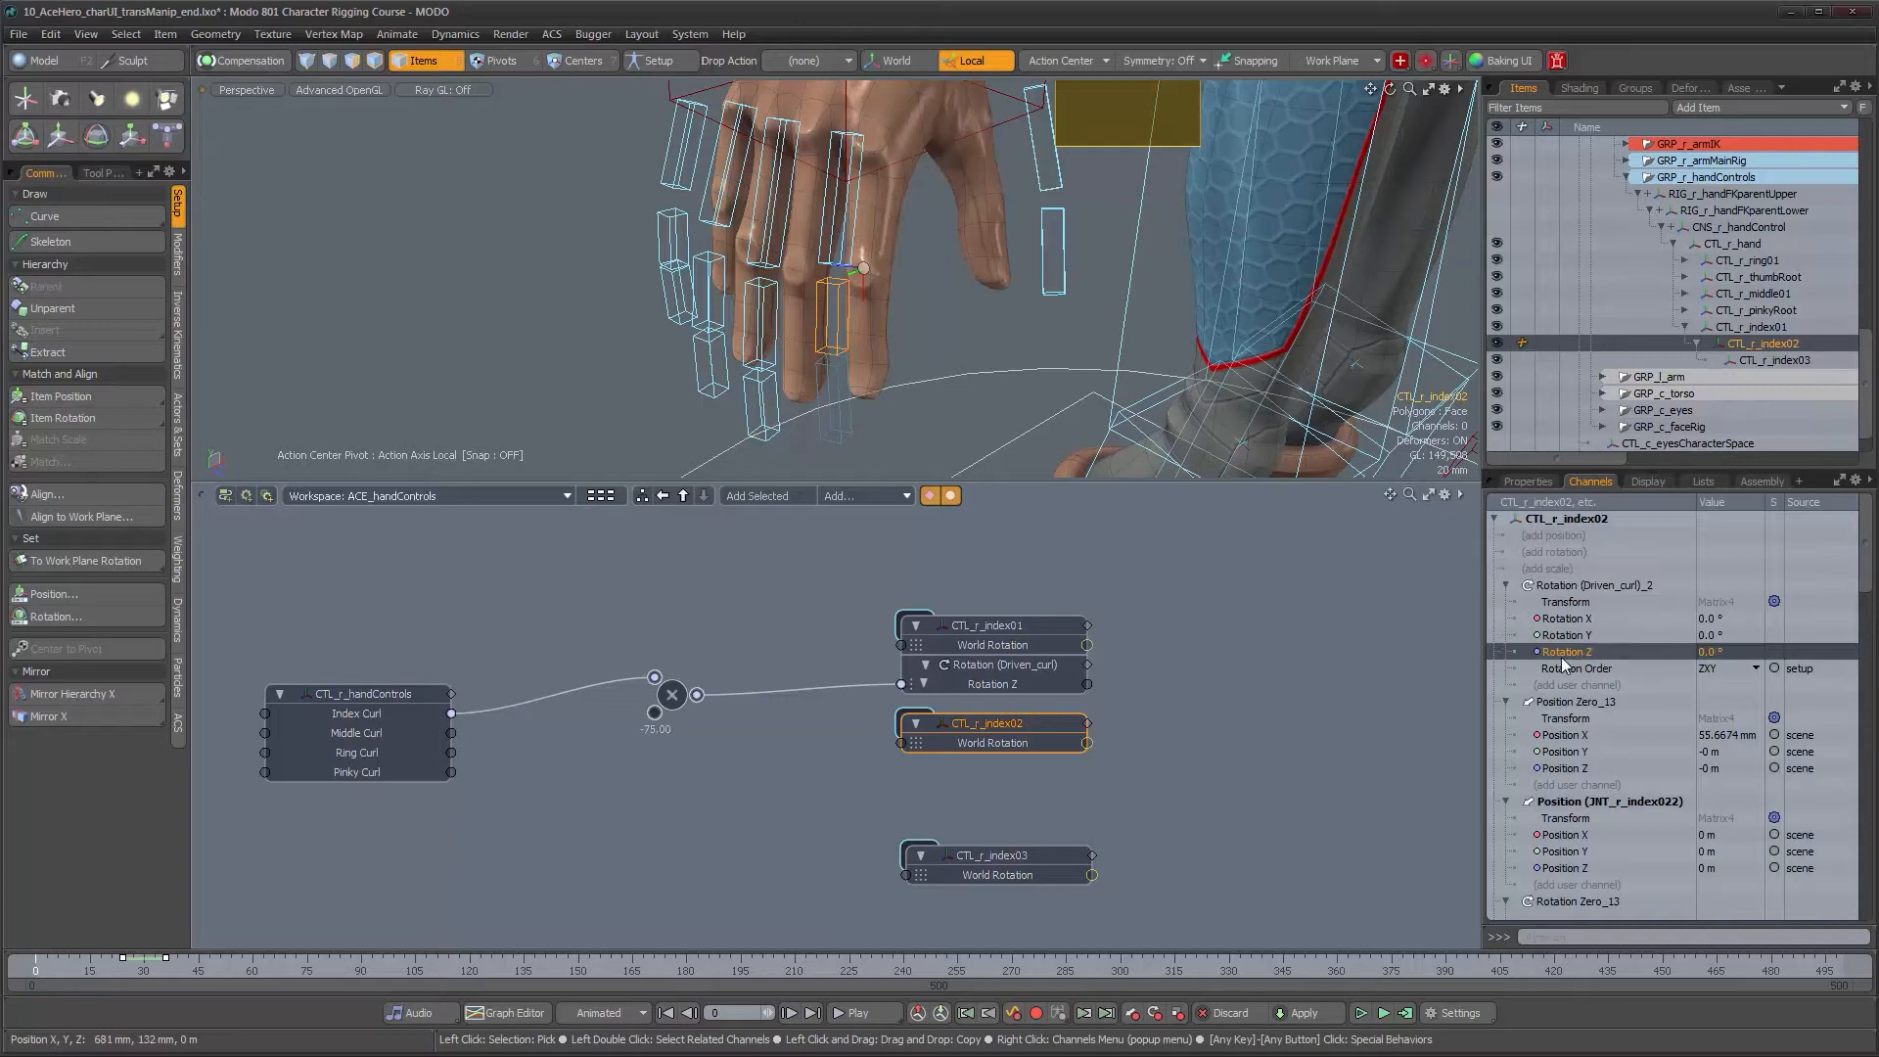
drag(1564, 652, 1093, 798)
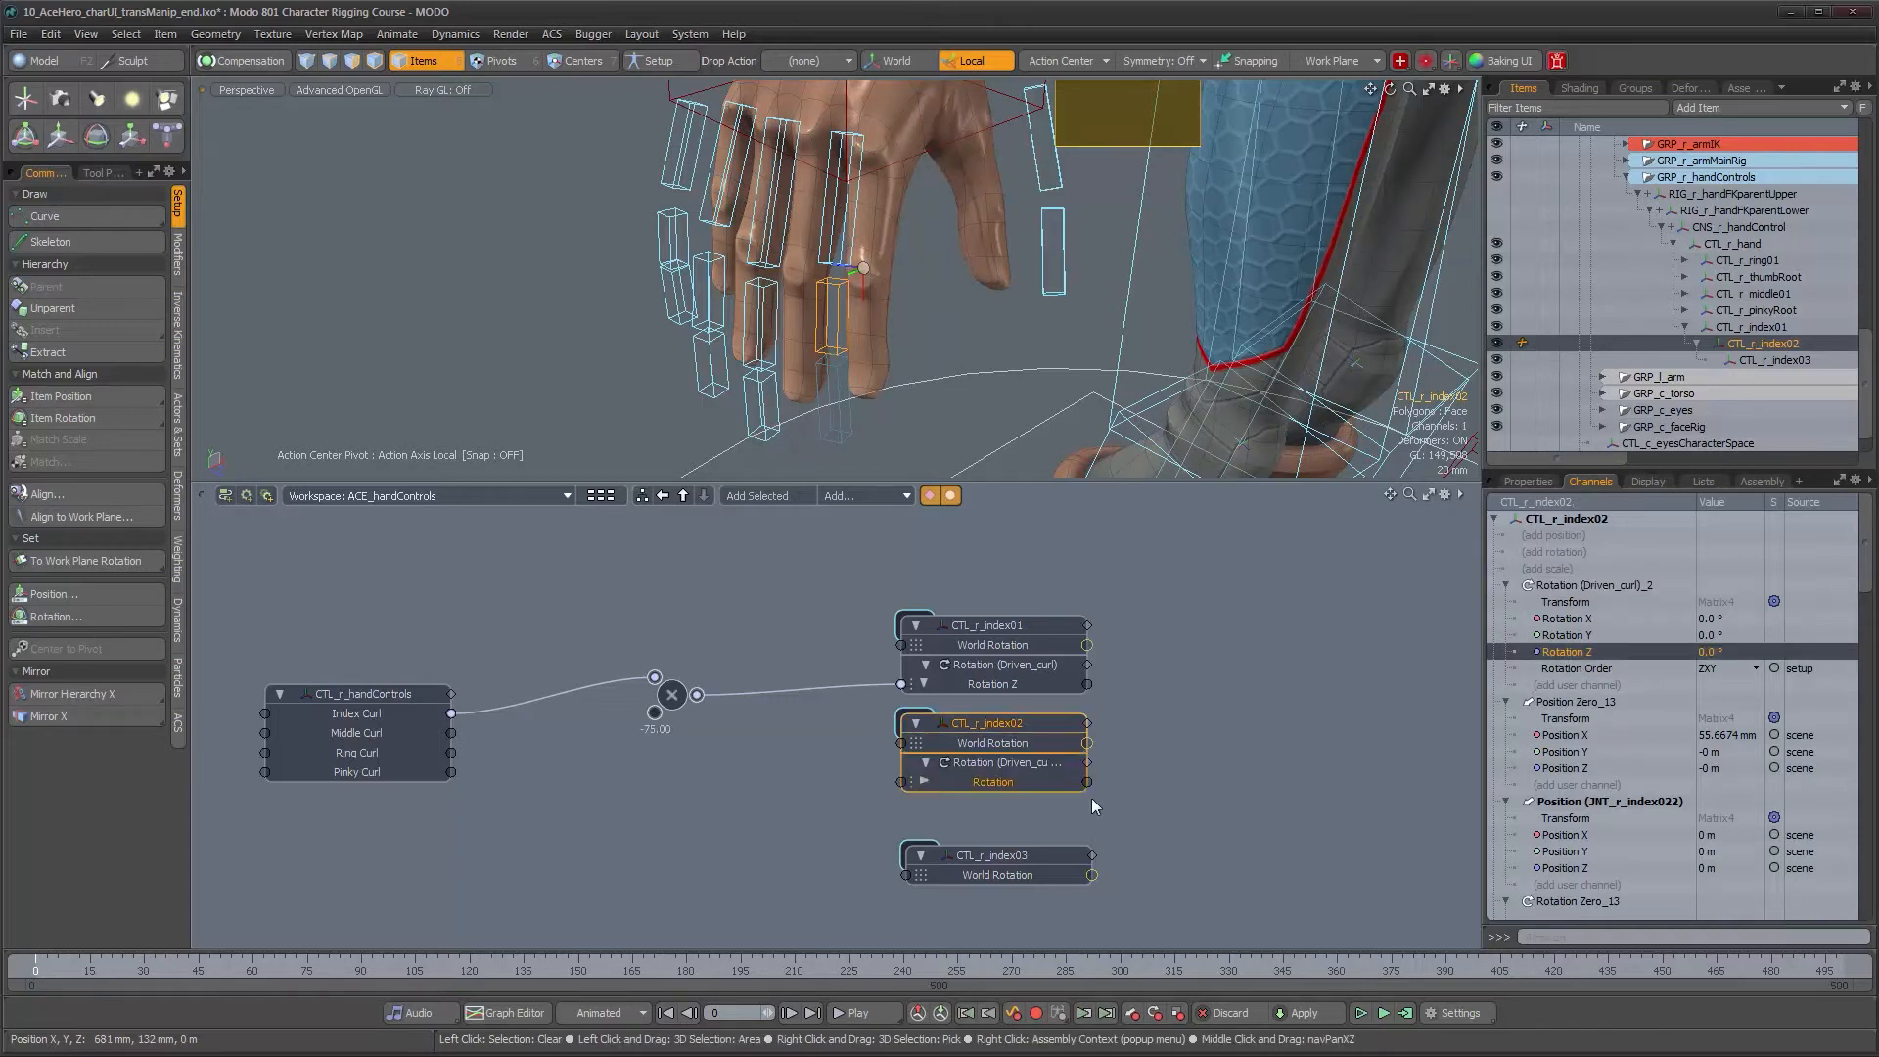
click(925, 780)
Place the CTL_r_index03 node beneath CTL_r_index02 and give it a new rotation transform named Rotation (Driven_curl)
drag(1000, 852, 996, 820)
click(997, 820)
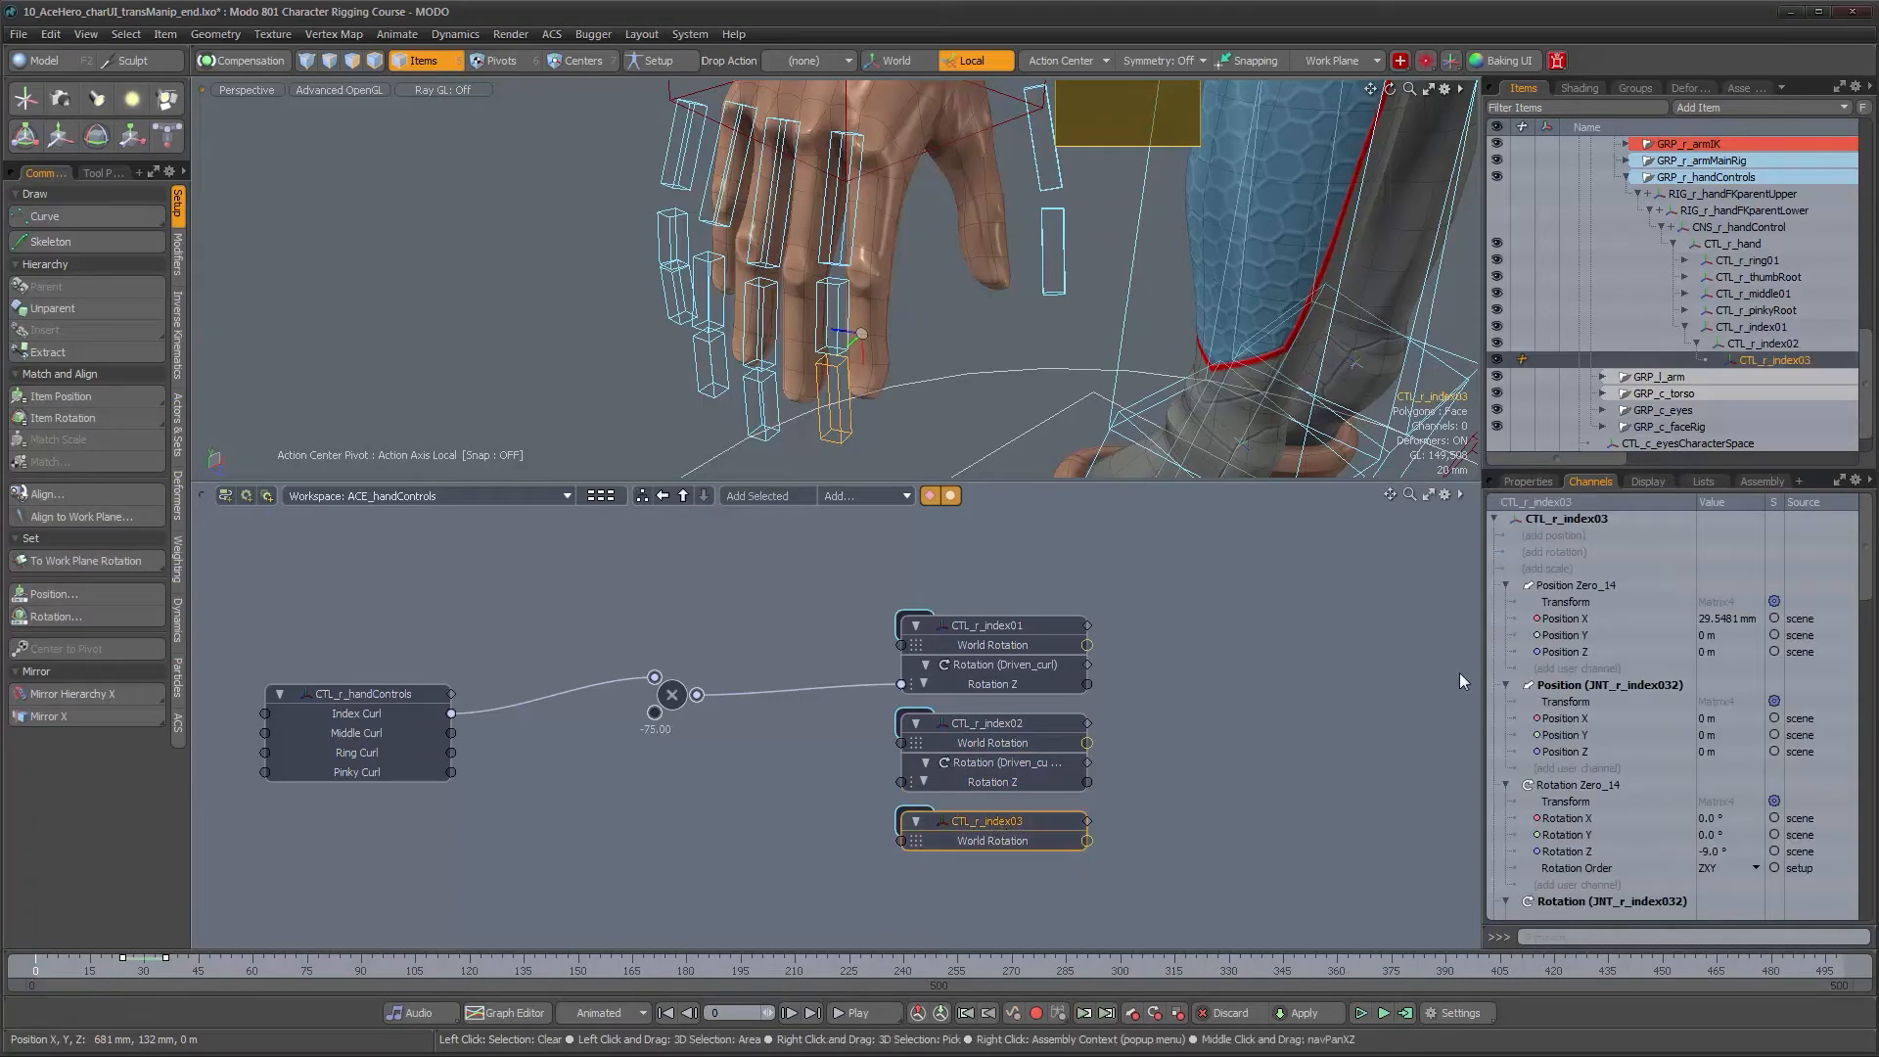
click(1564, 554)
right_click(1625, 587)
click(1625, 590)
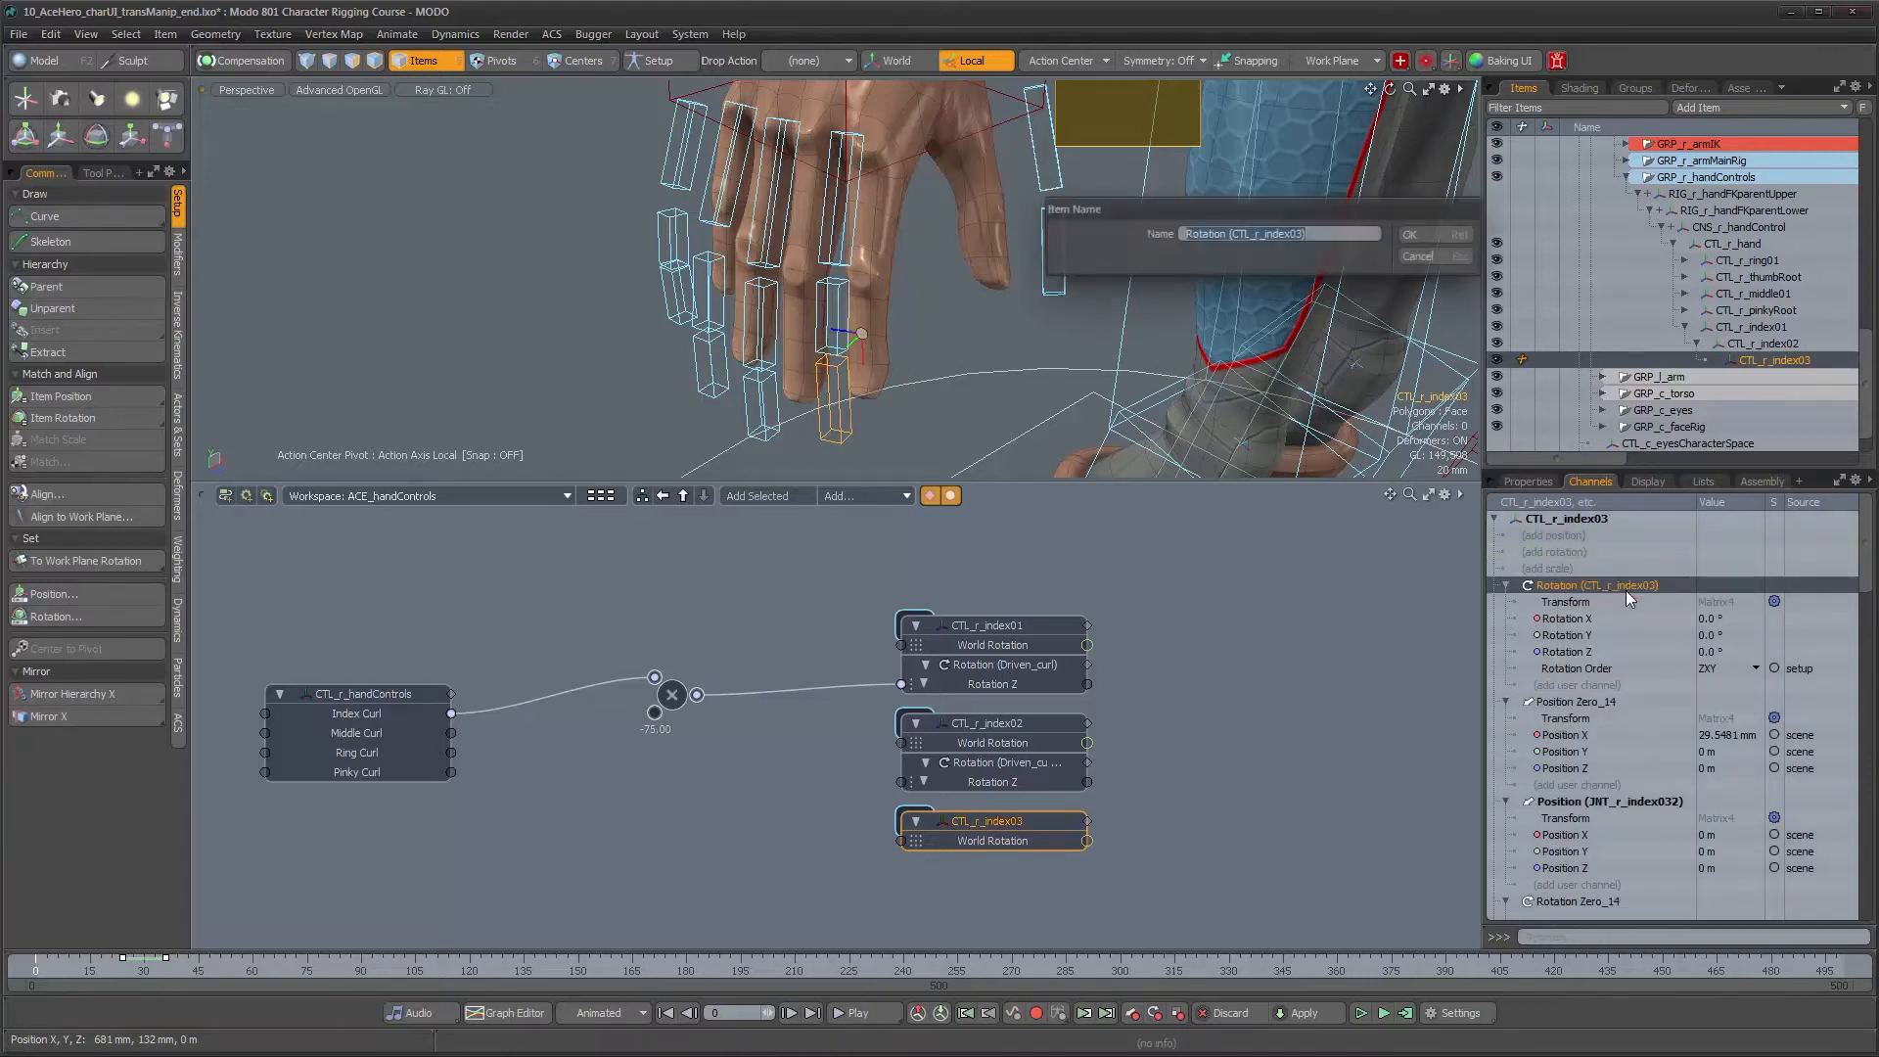
click(1305, 235)
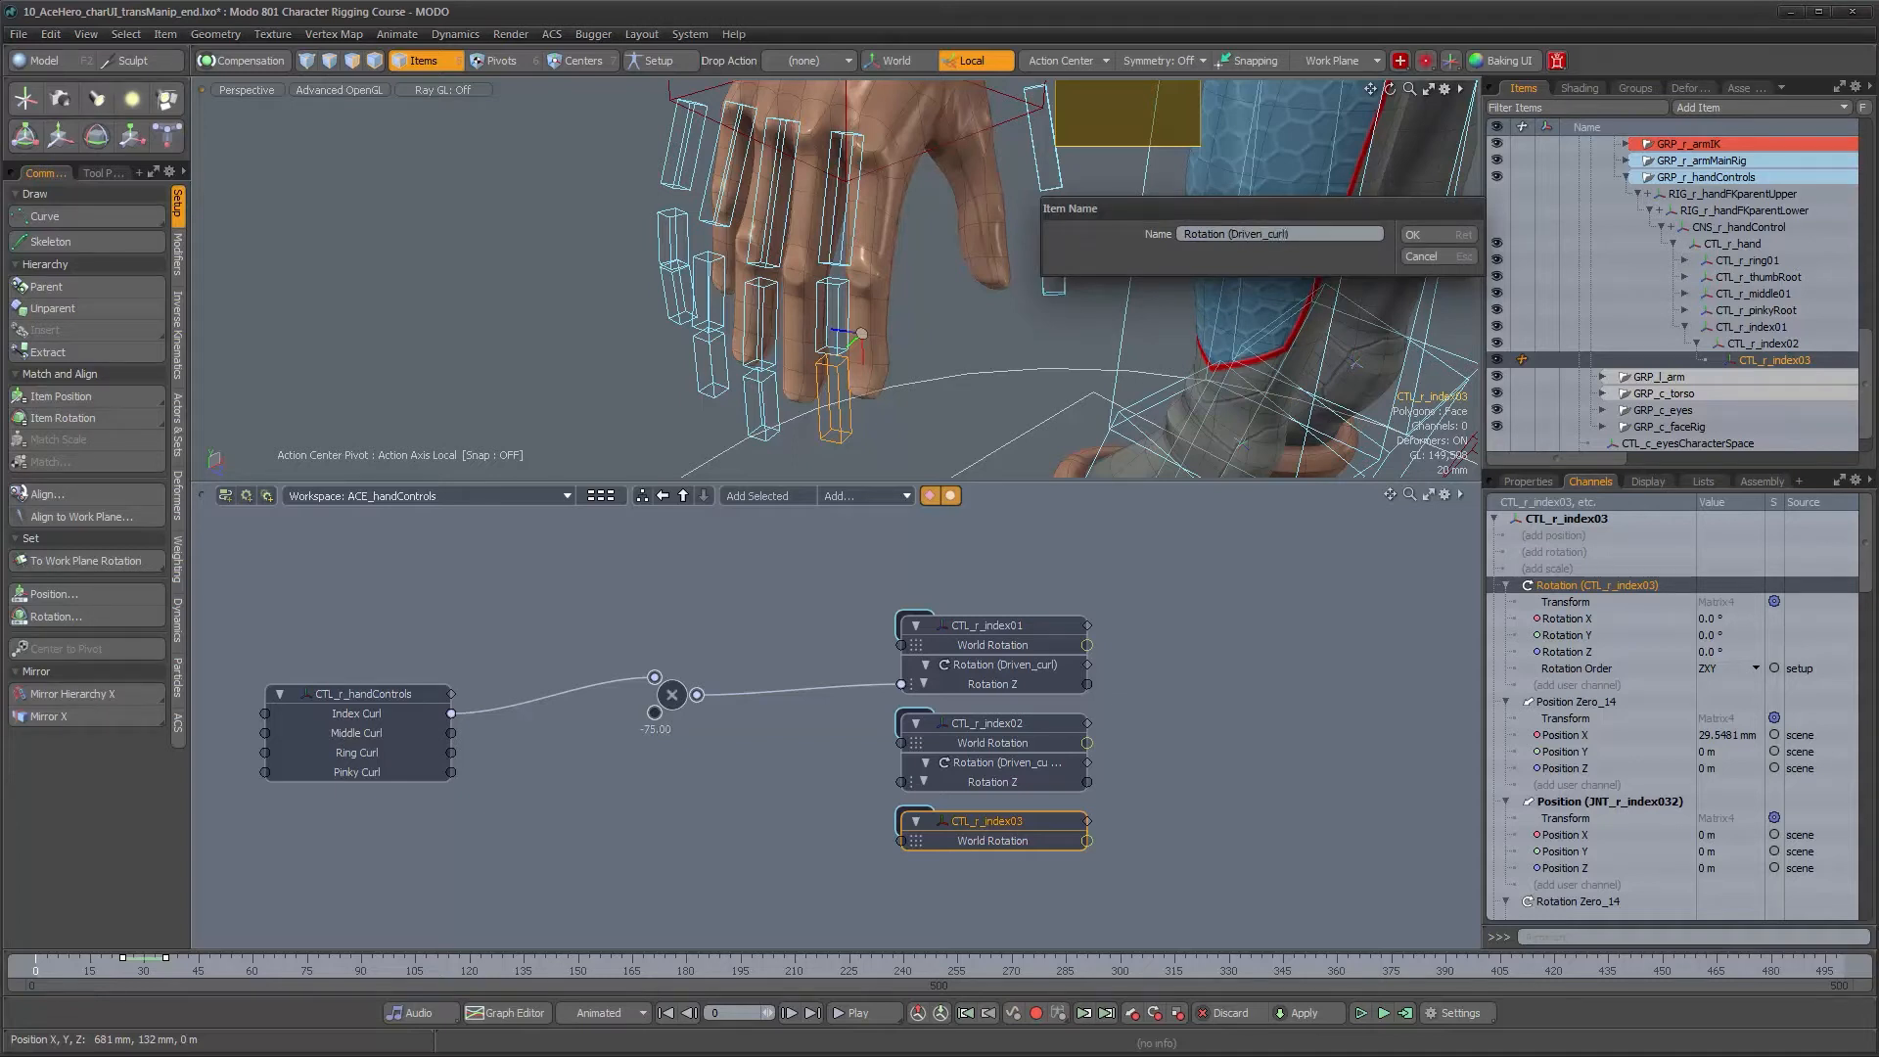
key(Return)
Expose the Driven_curl Rotation Z on the CTL_r_index03 node and link Index Curl to the Rotation Z of both CTL_r_index02 and CTL_r_index03
click(1554, 655)
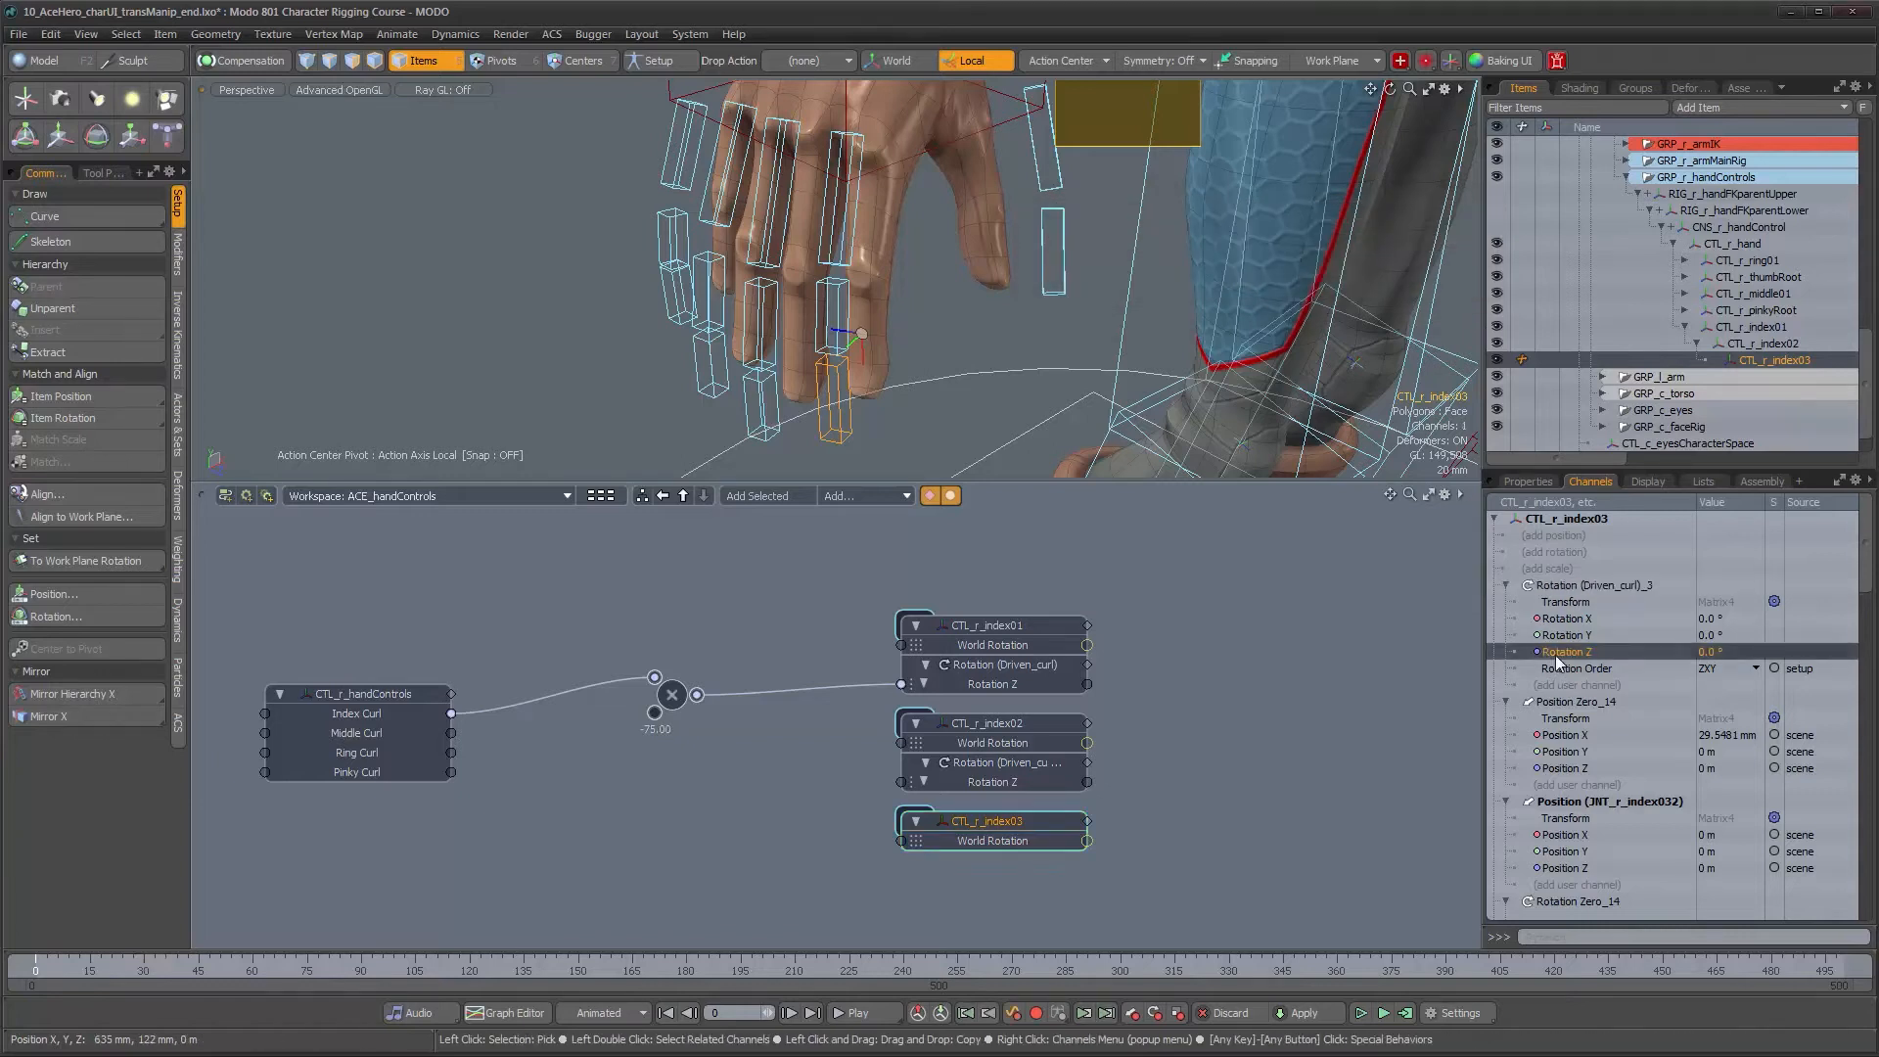
drag(1533, 669, 1376, 720)
alt+drag(1115, 797, 1114, 734)
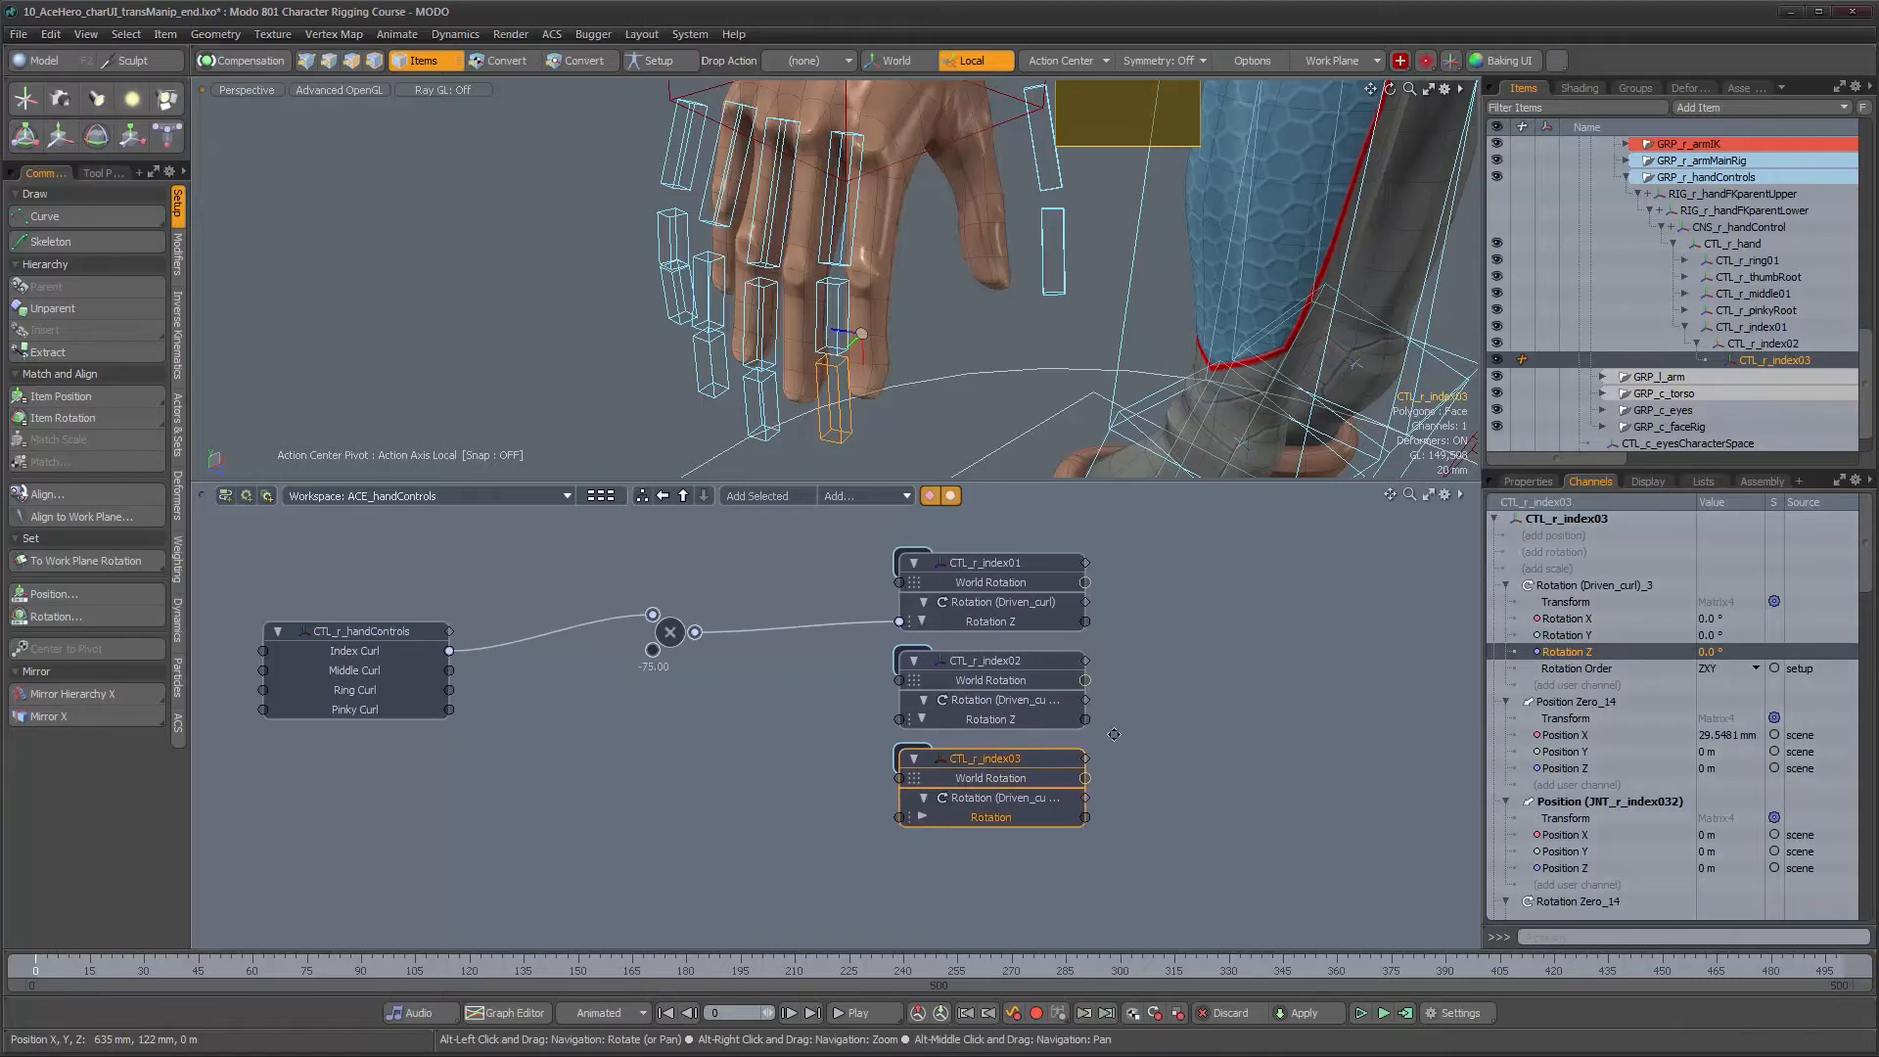
drag(450, 652, 902, 721)
drag(449, 650, 901, 818)
alt+drag(1182, 620, 1096, 662)
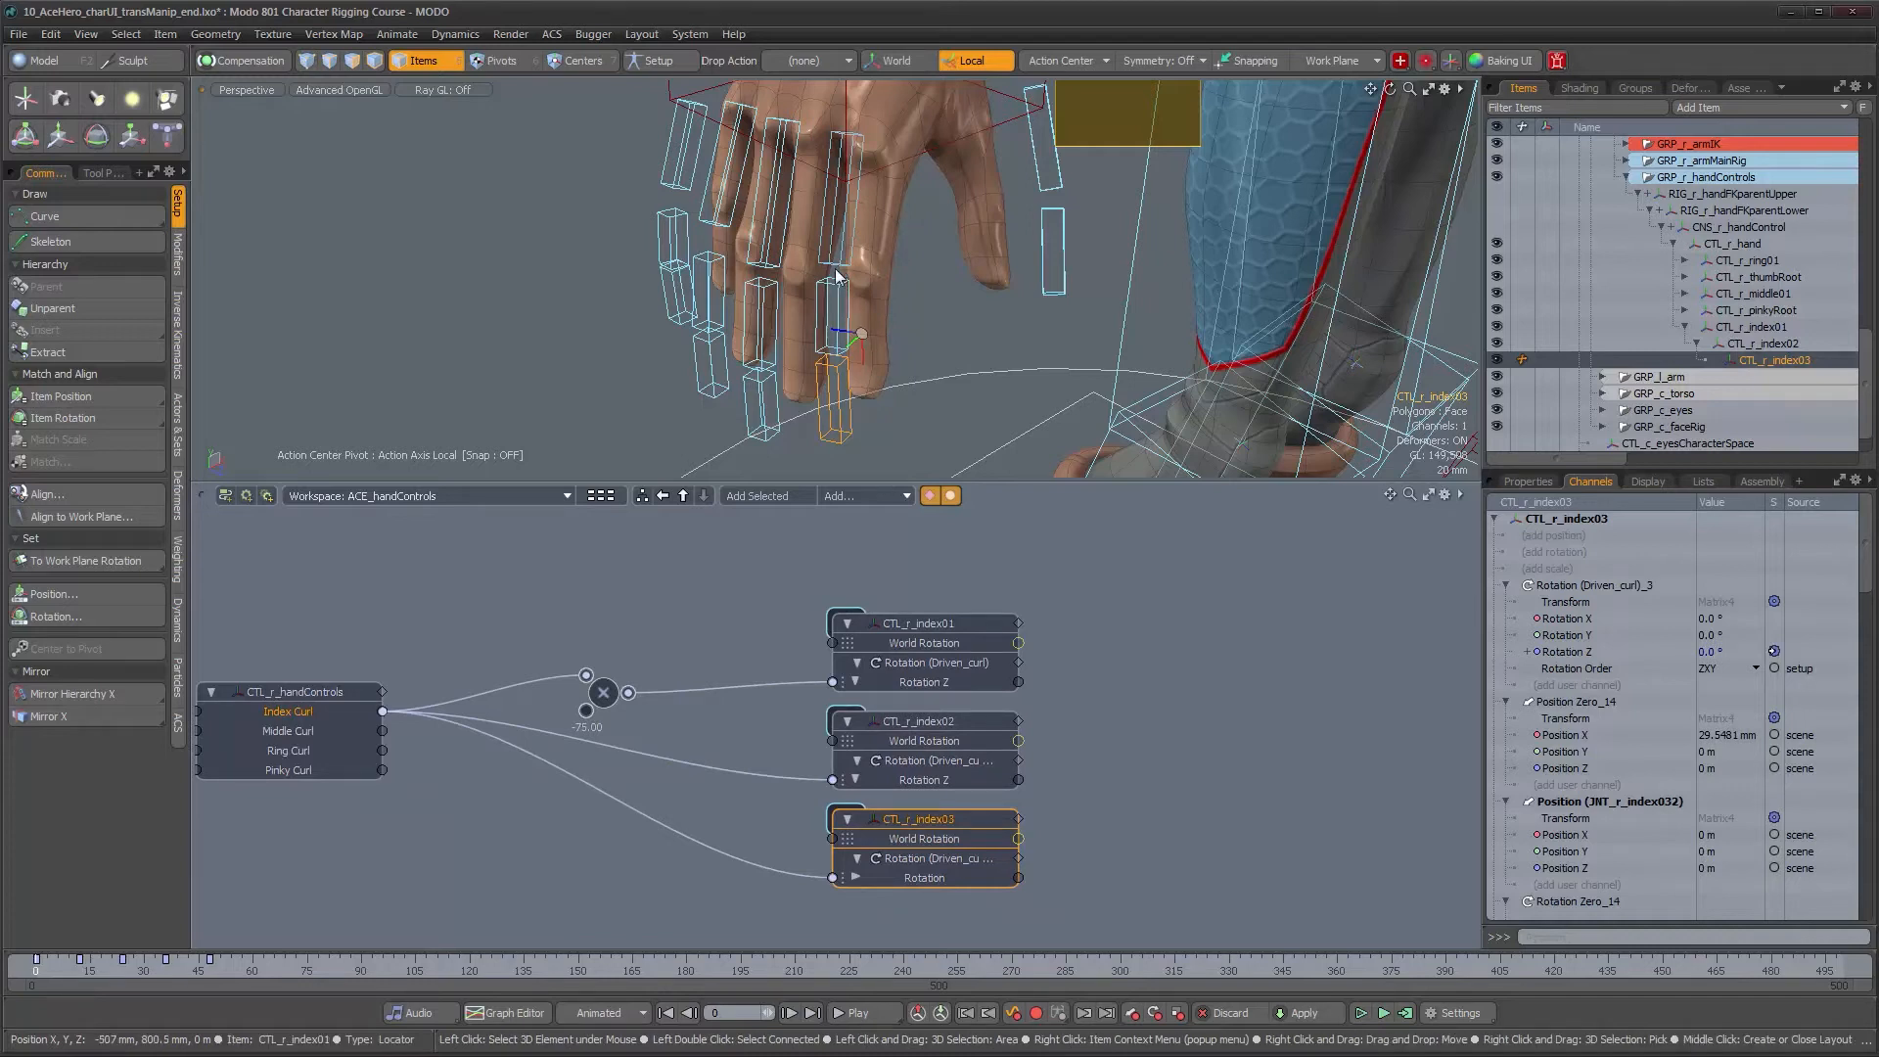
Raise the Index Curl channel of CTL_r_handControls to curl the index finger and view it up close
click(327, 689)
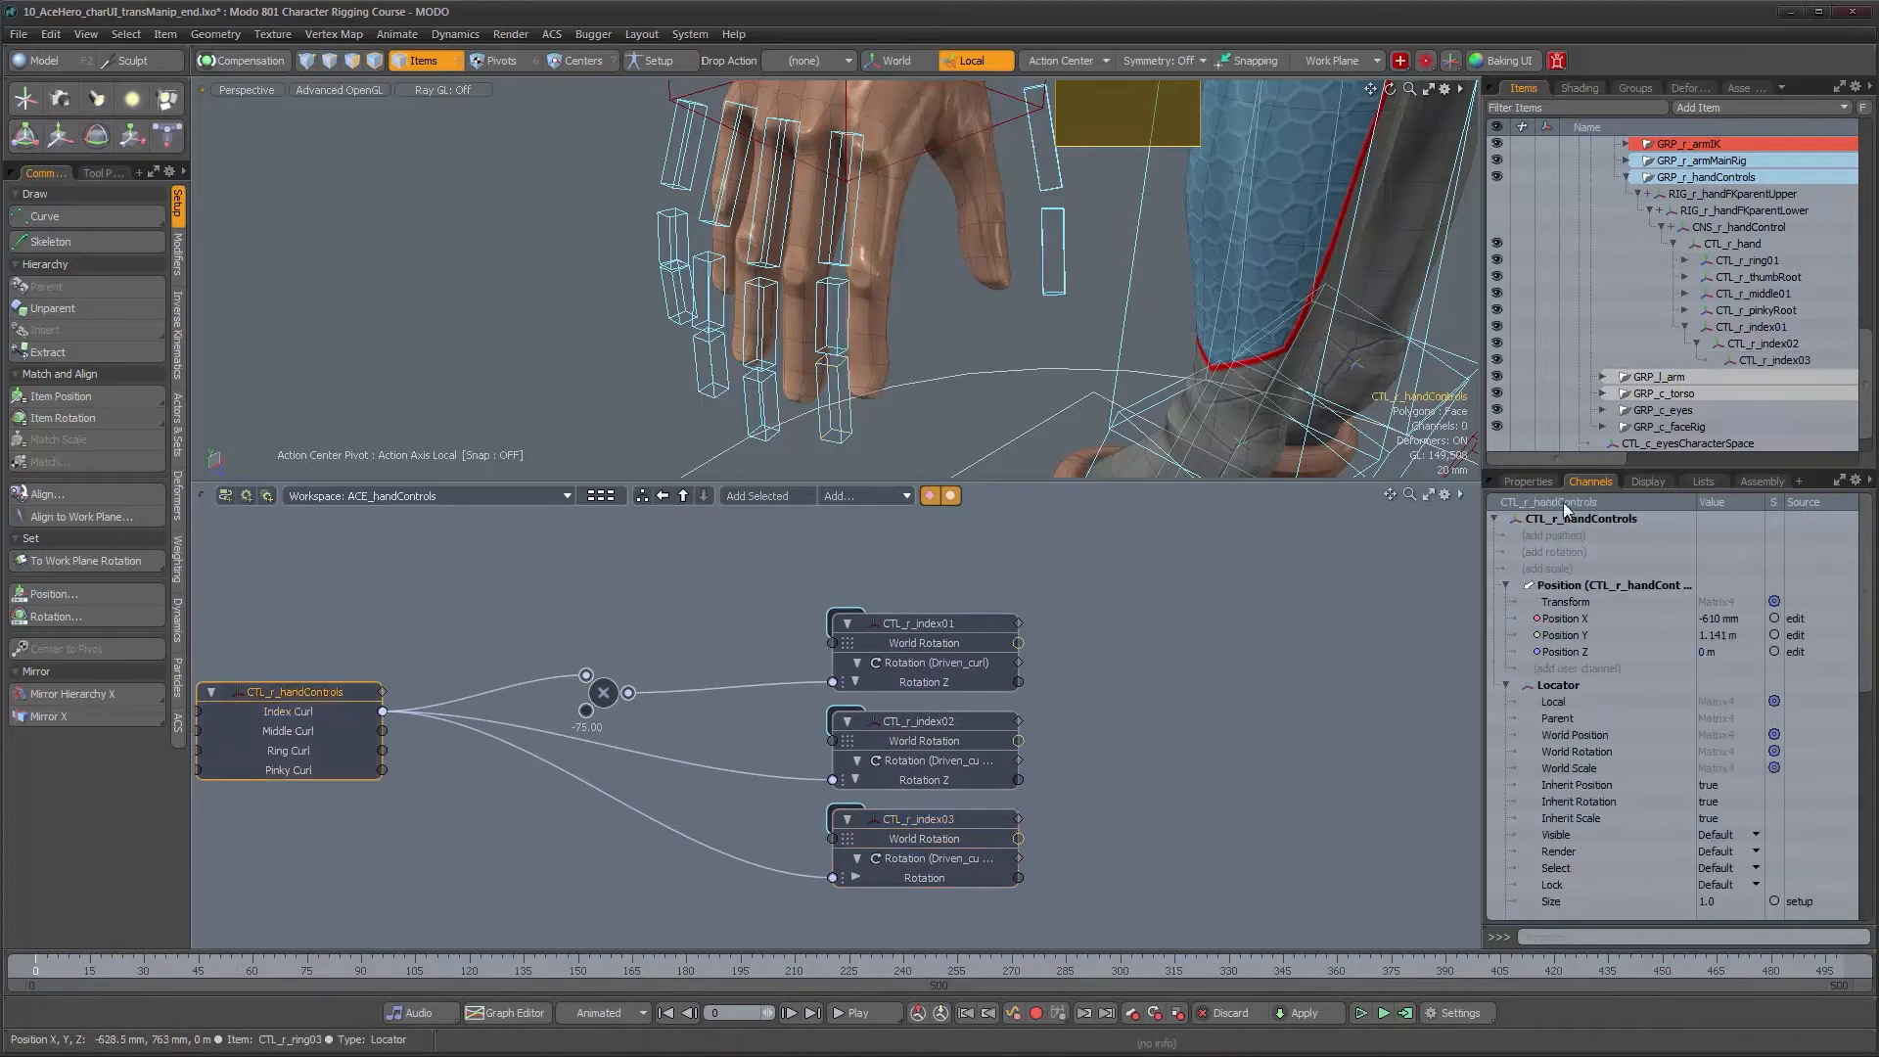
click(1528, 481)
click(1704, 542)
text(1)
alt+drag(1139, 306, 728, 682)
Insert a Basic Math:Multiply modifier into the link between Index Curl and the Driven_curl Rotation Z of CTL_r_index02
click(691, 763)
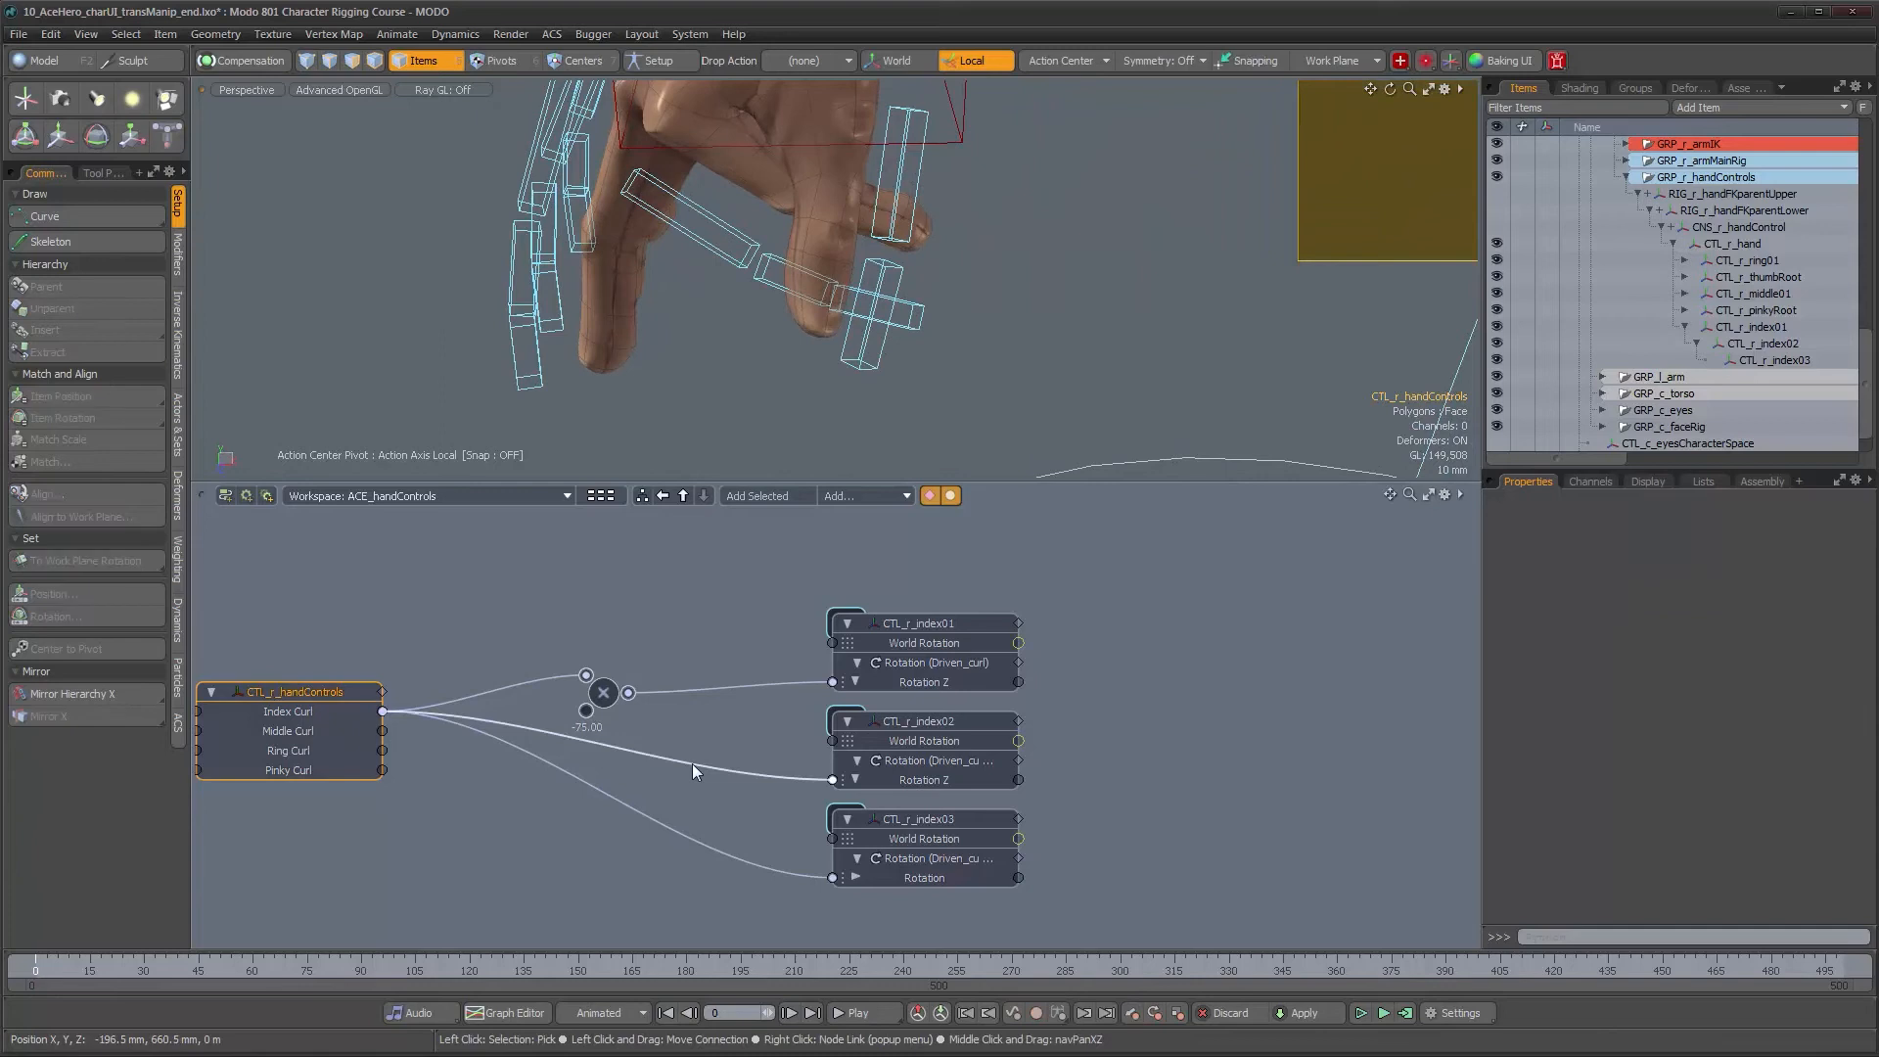
click(837, 499)
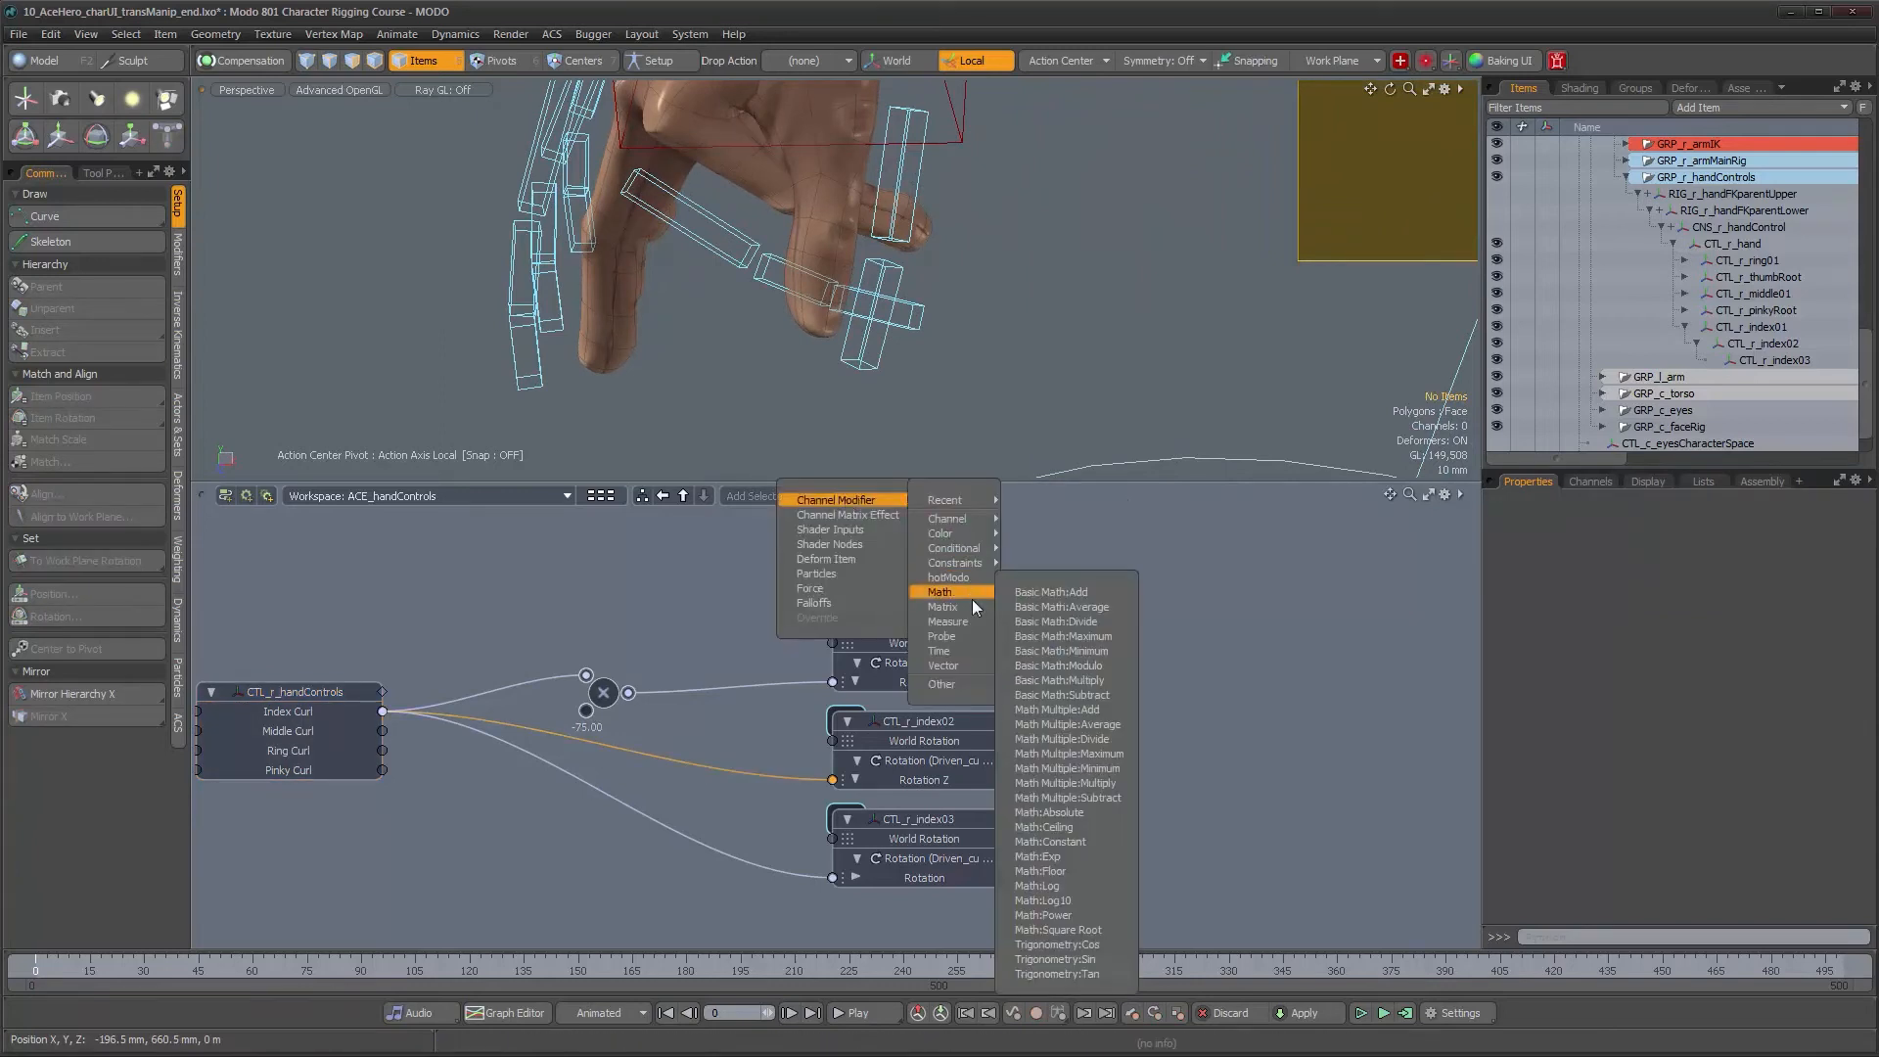
mouse_move(979, 586)
click(1095, 679)
Add a Basic Math:Multiply modifier between Index Curl and the Driven_curl rotation of CTL_r_index03, spacing the modifier nodes evenly
click(640, 817)
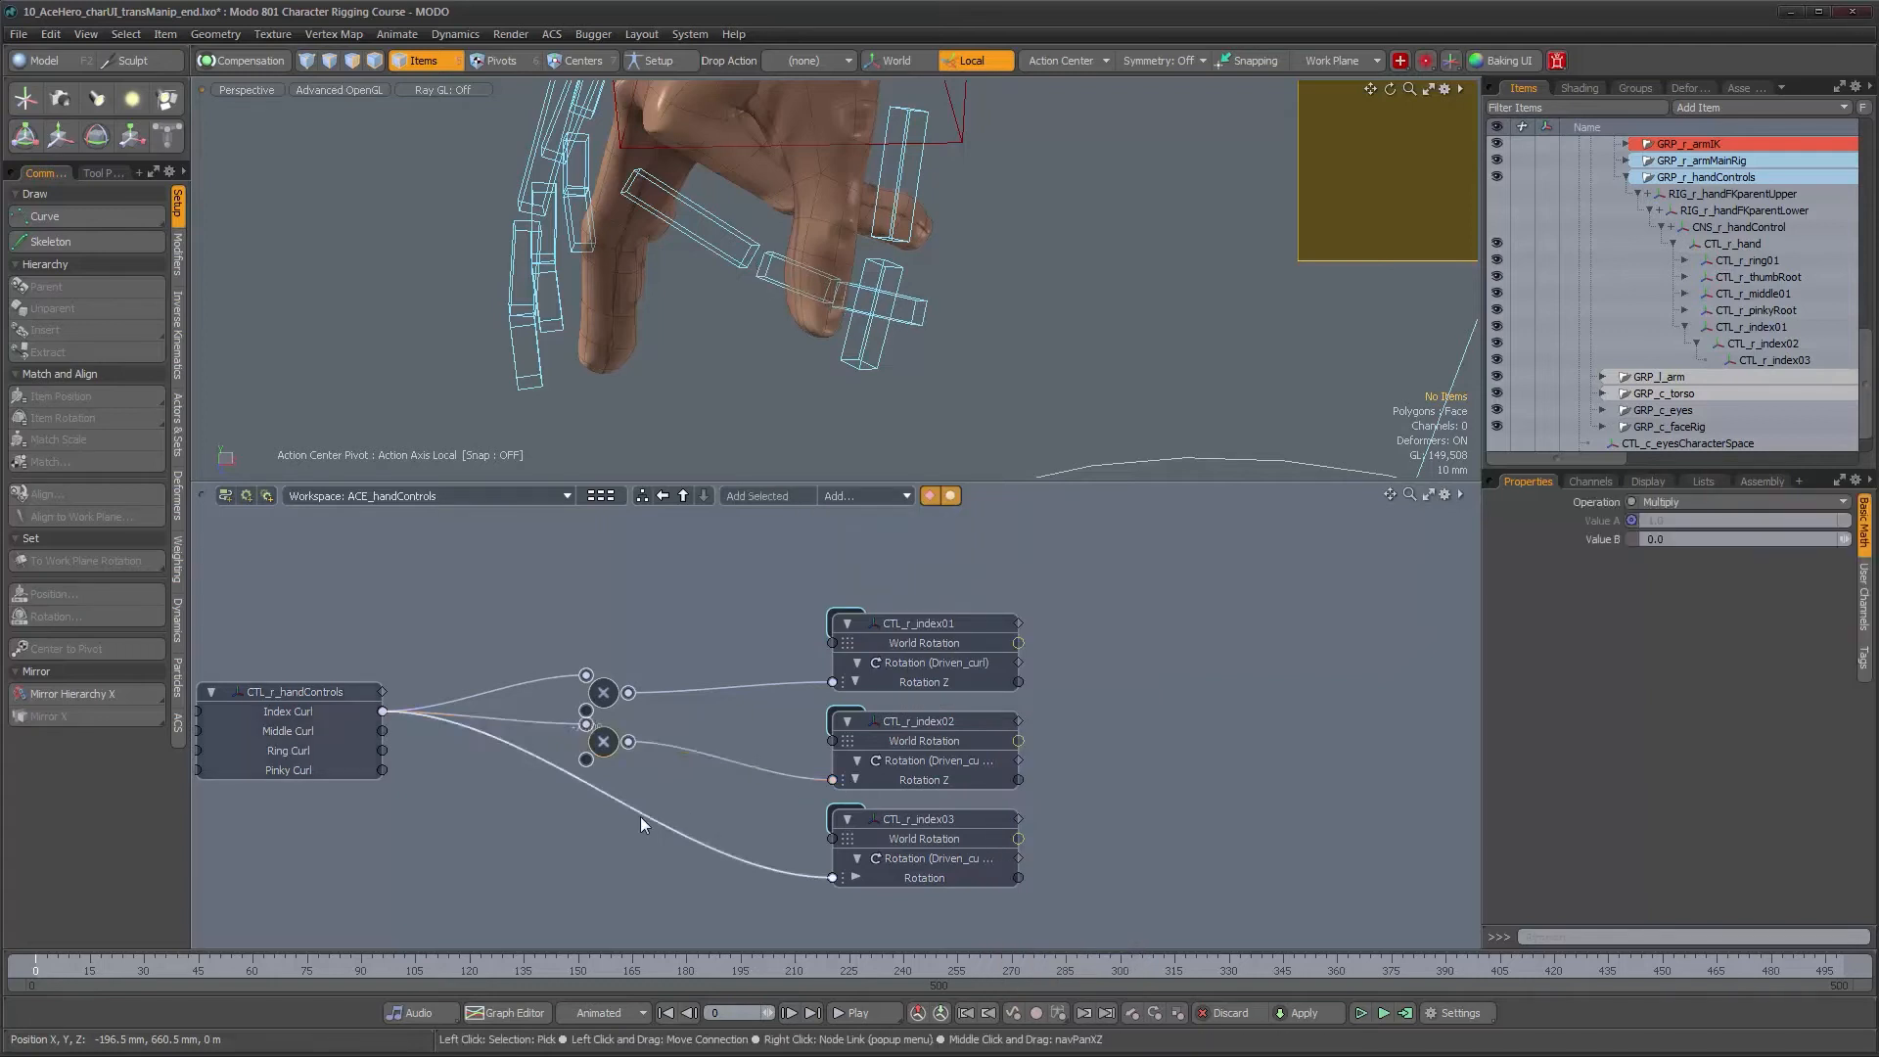
click(870, 496)
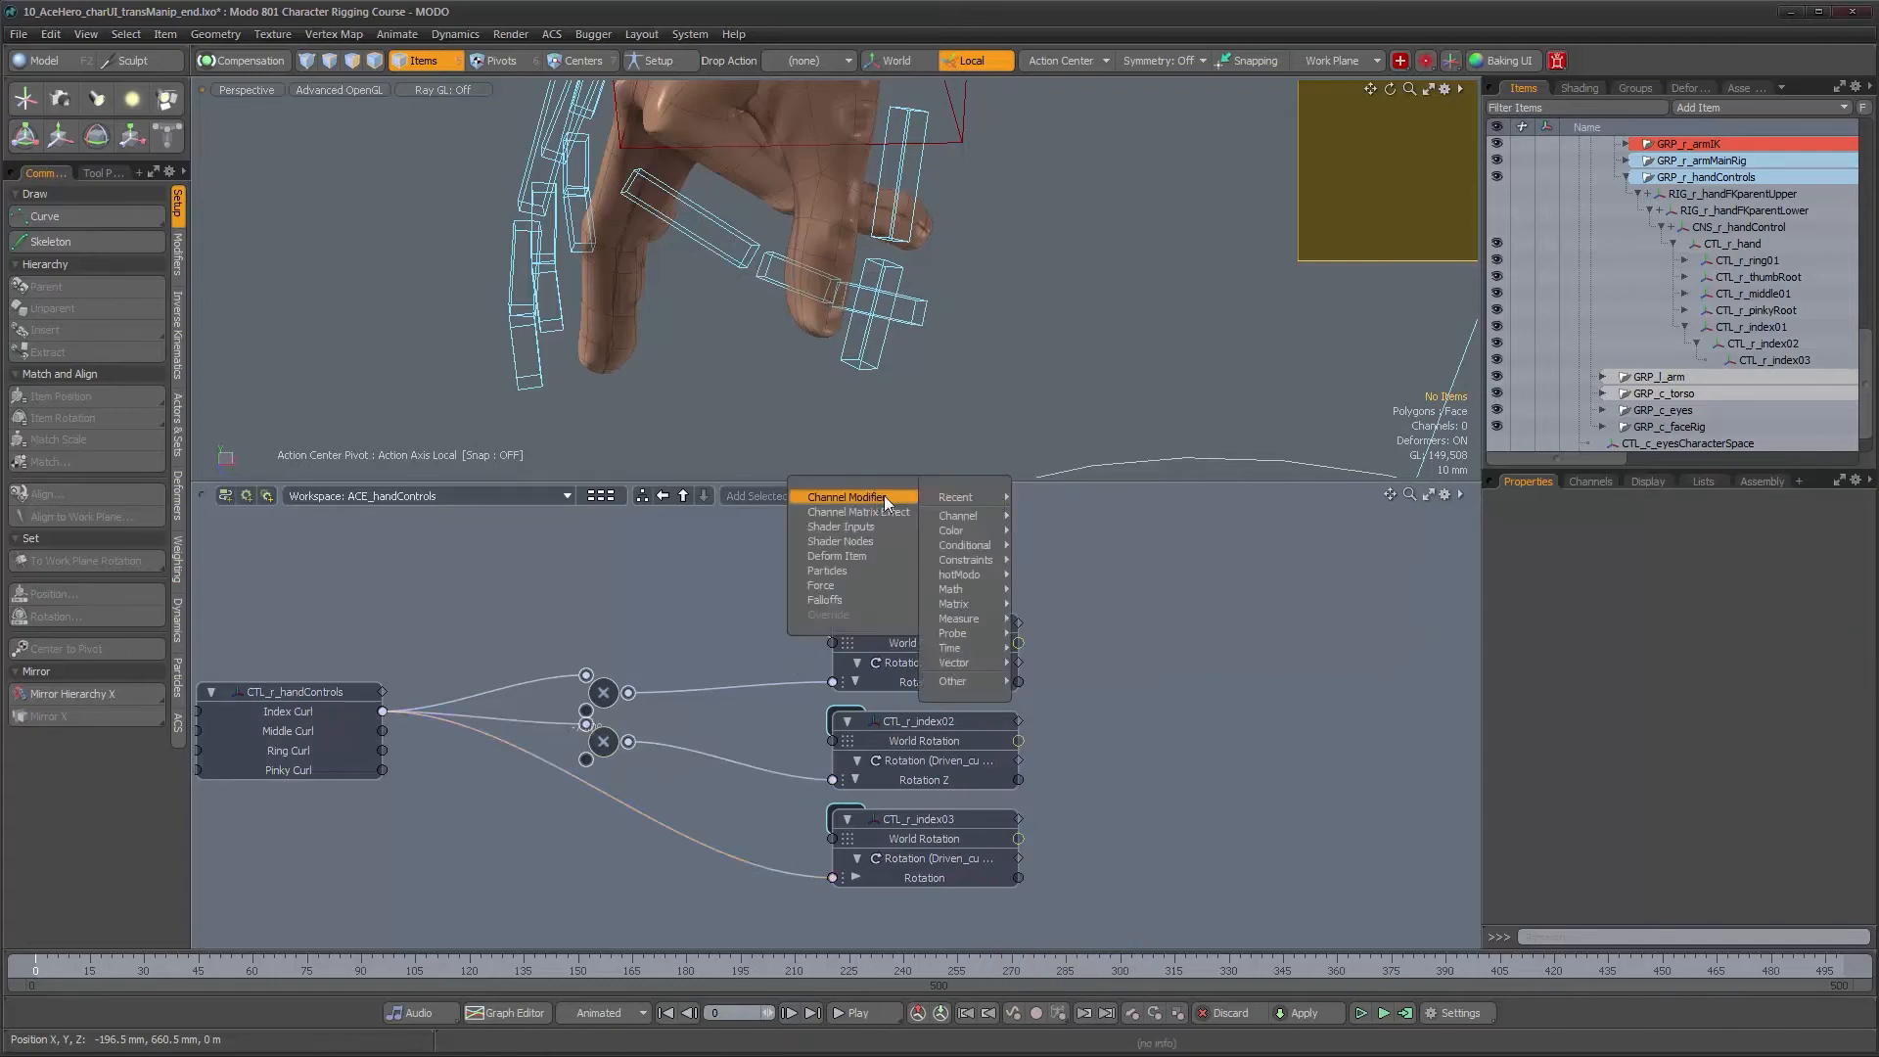
mouse_move(988, 591)
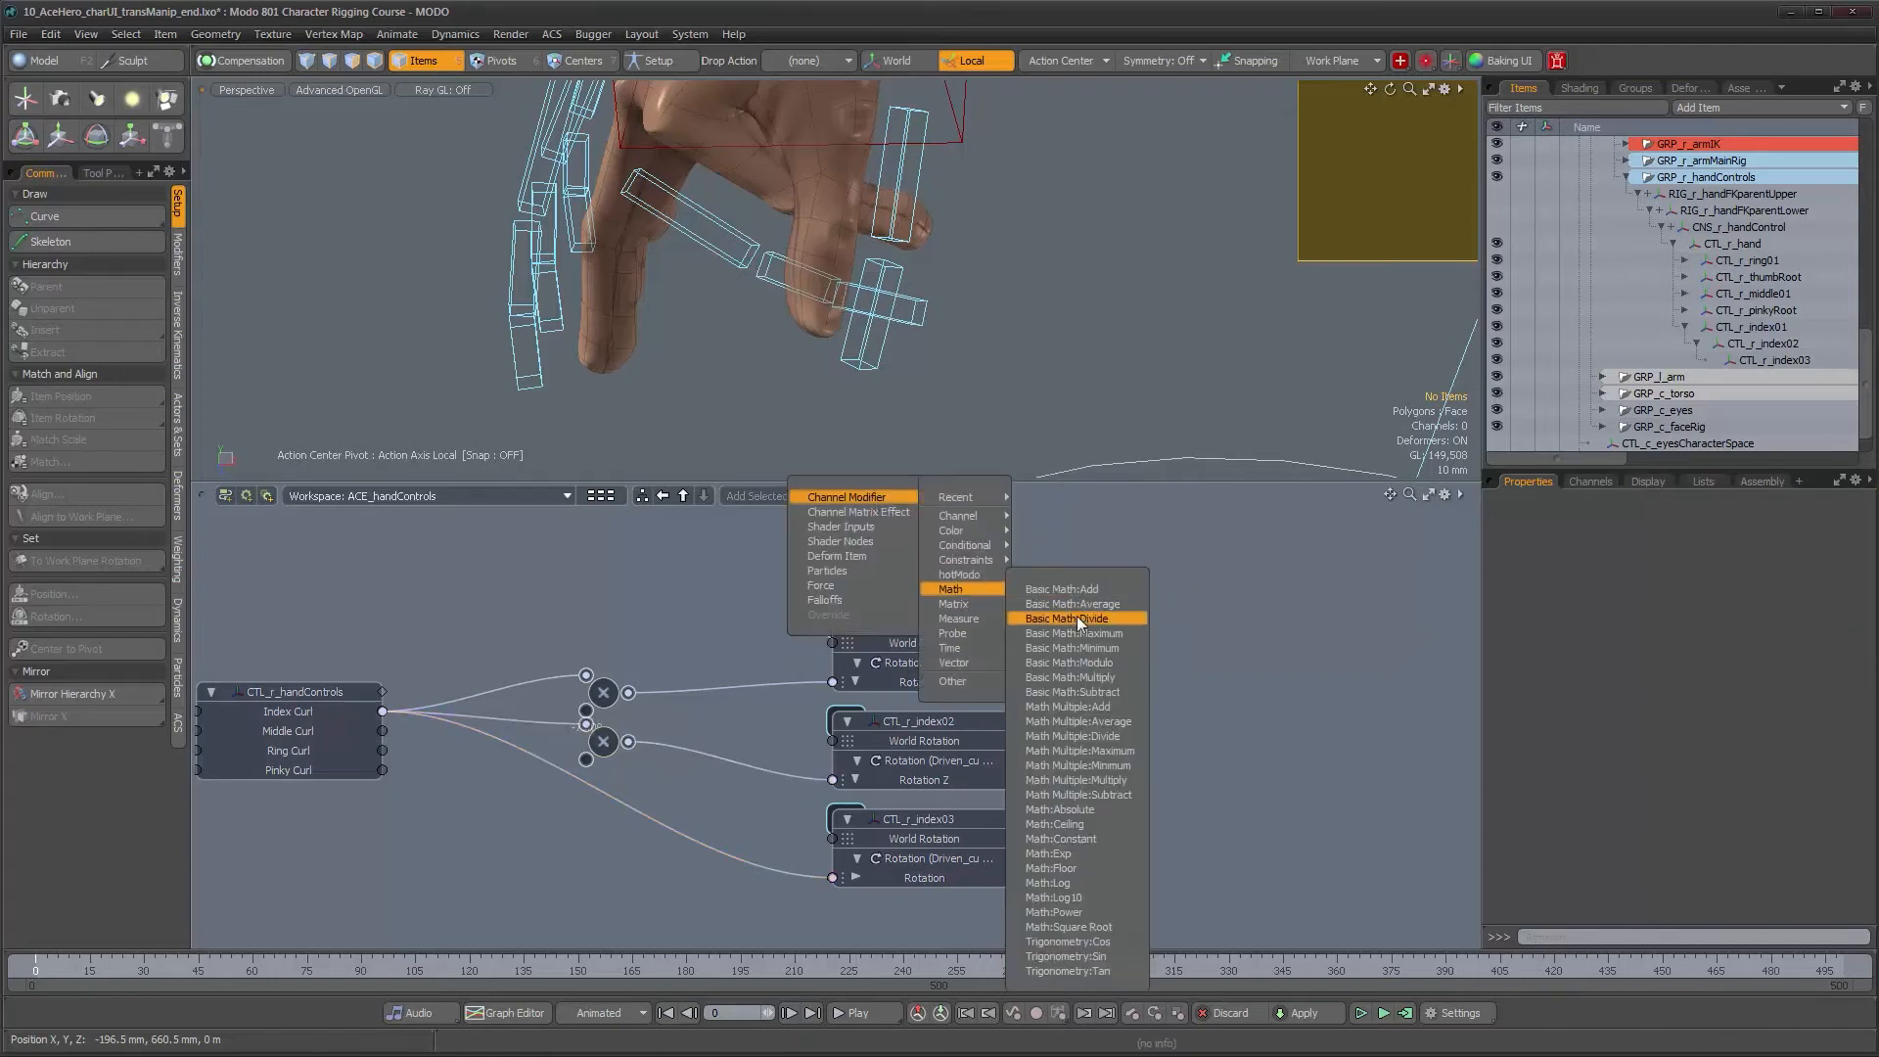
click(1089, 678)
click(947, 693)
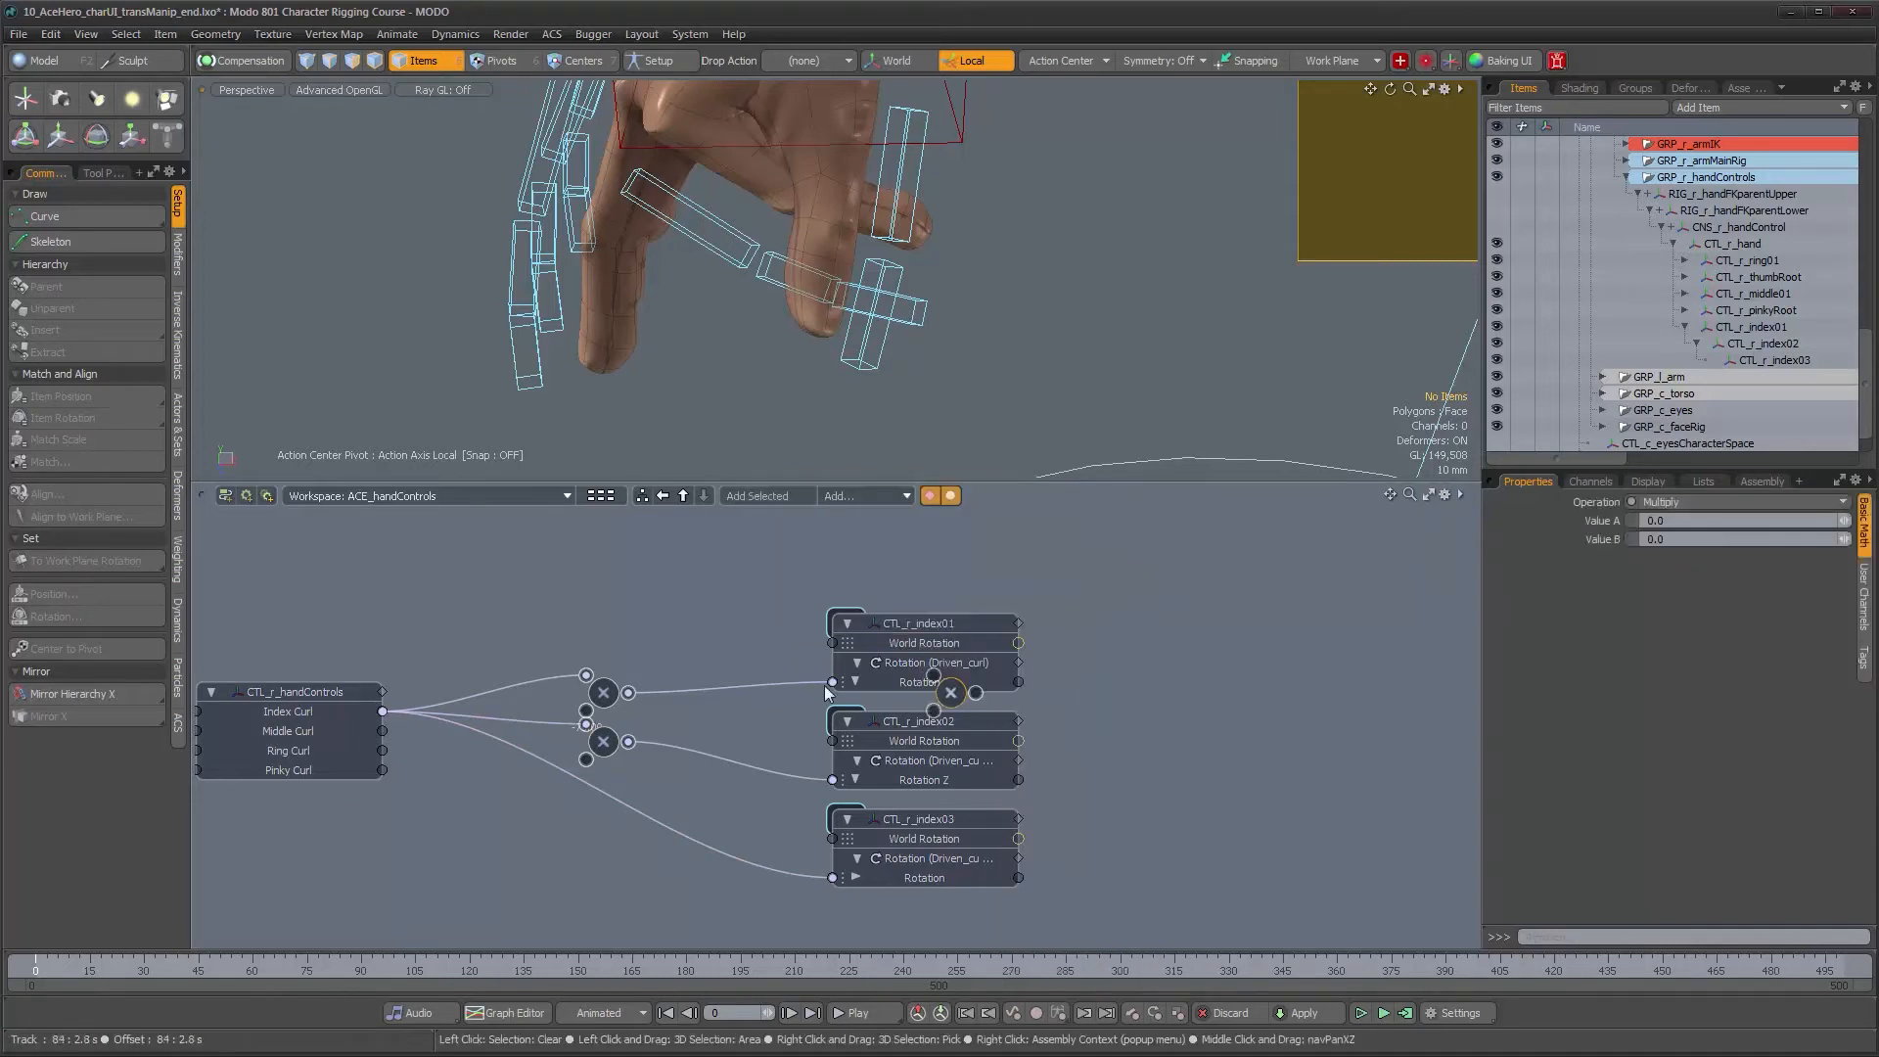
drag(947, 701, 596, 842)
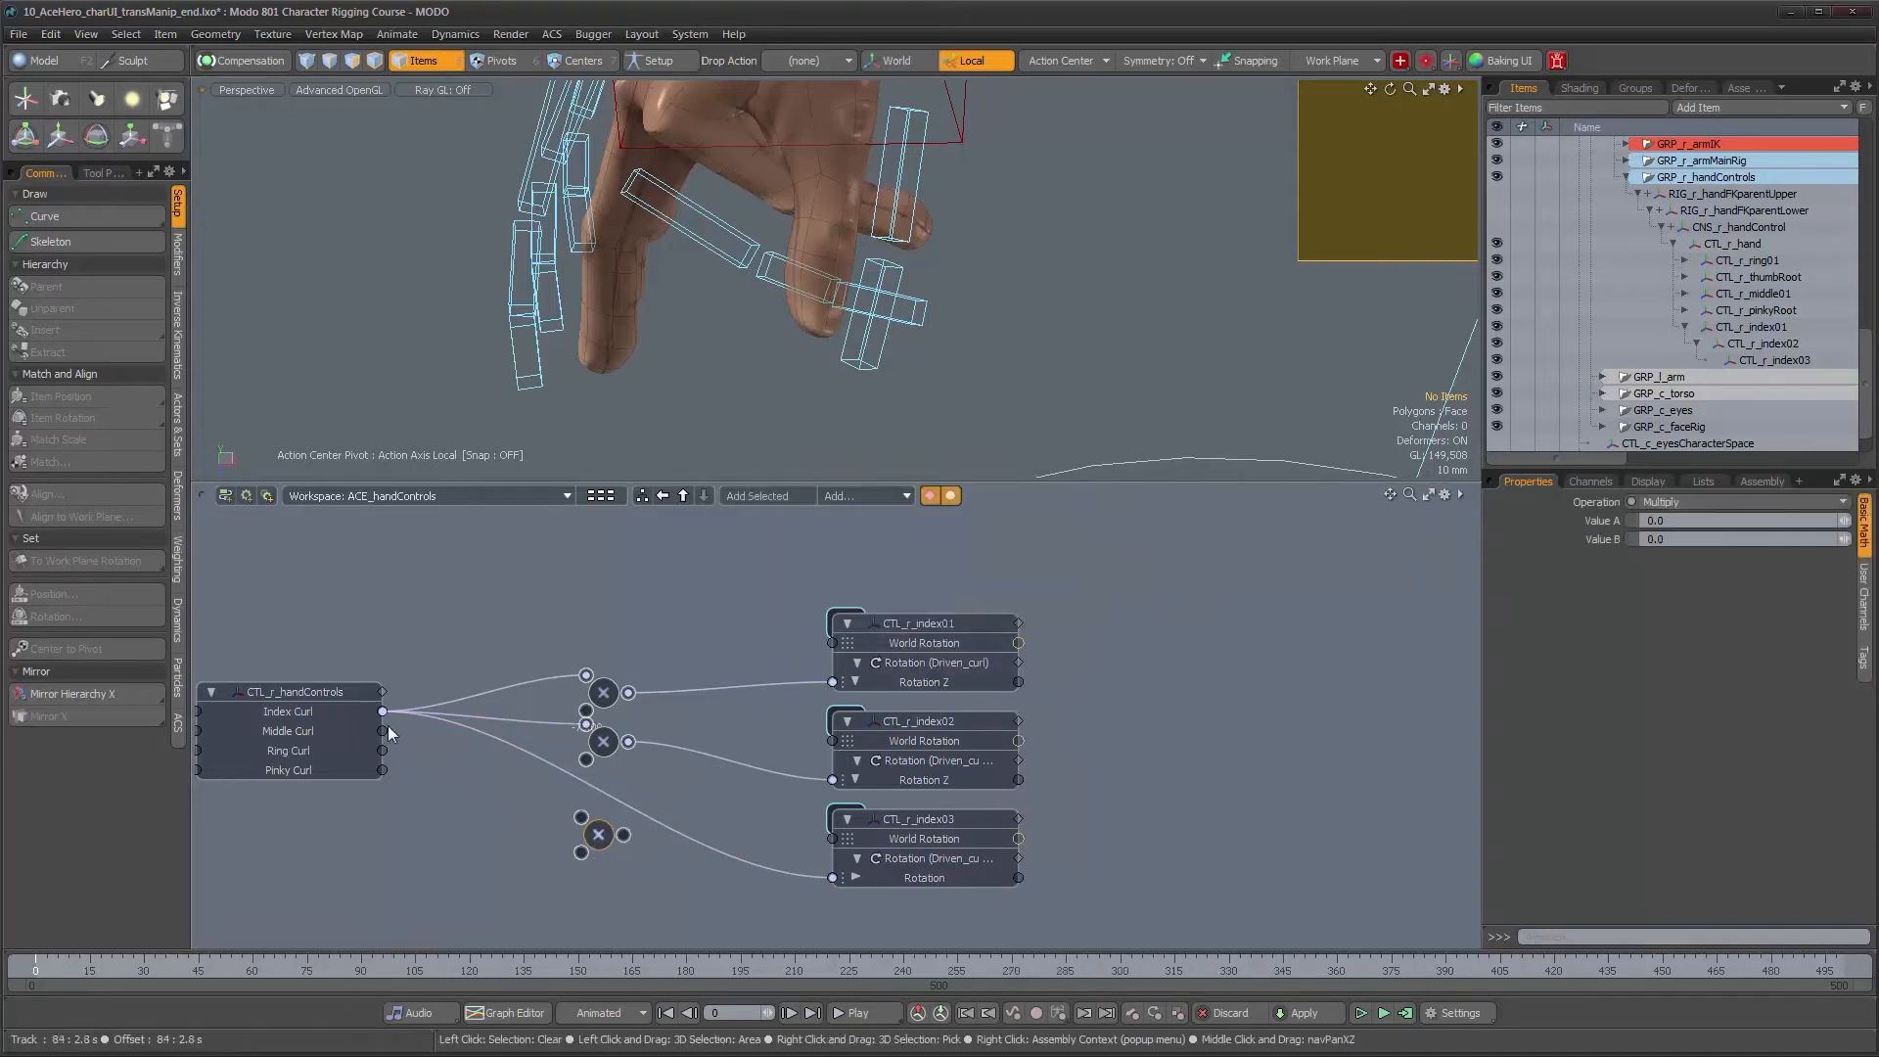
drag(384, 713, 848, 882)
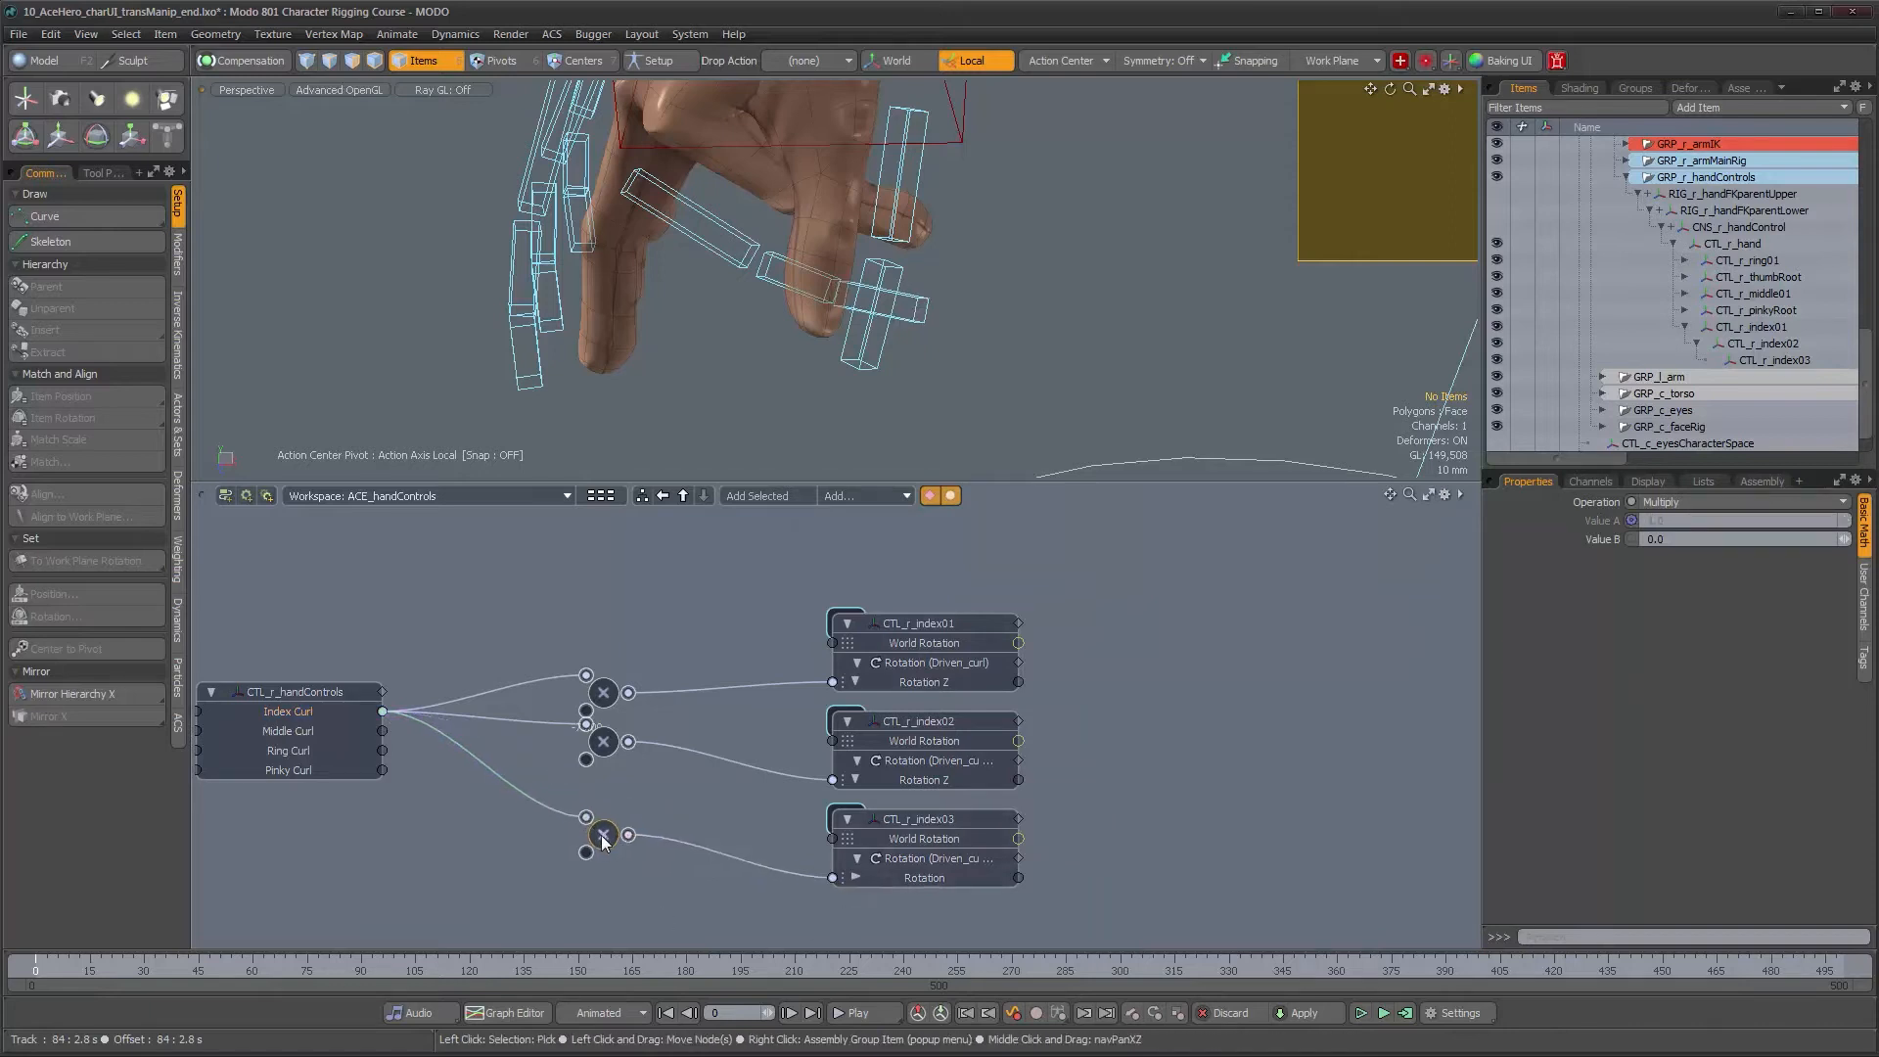
drag(599, 748, 604, 836)
Adjust Value B of the CTL_r_index02 Multiply modifier to about -53.6 and inspect the curled finger up close
click(609, 775)
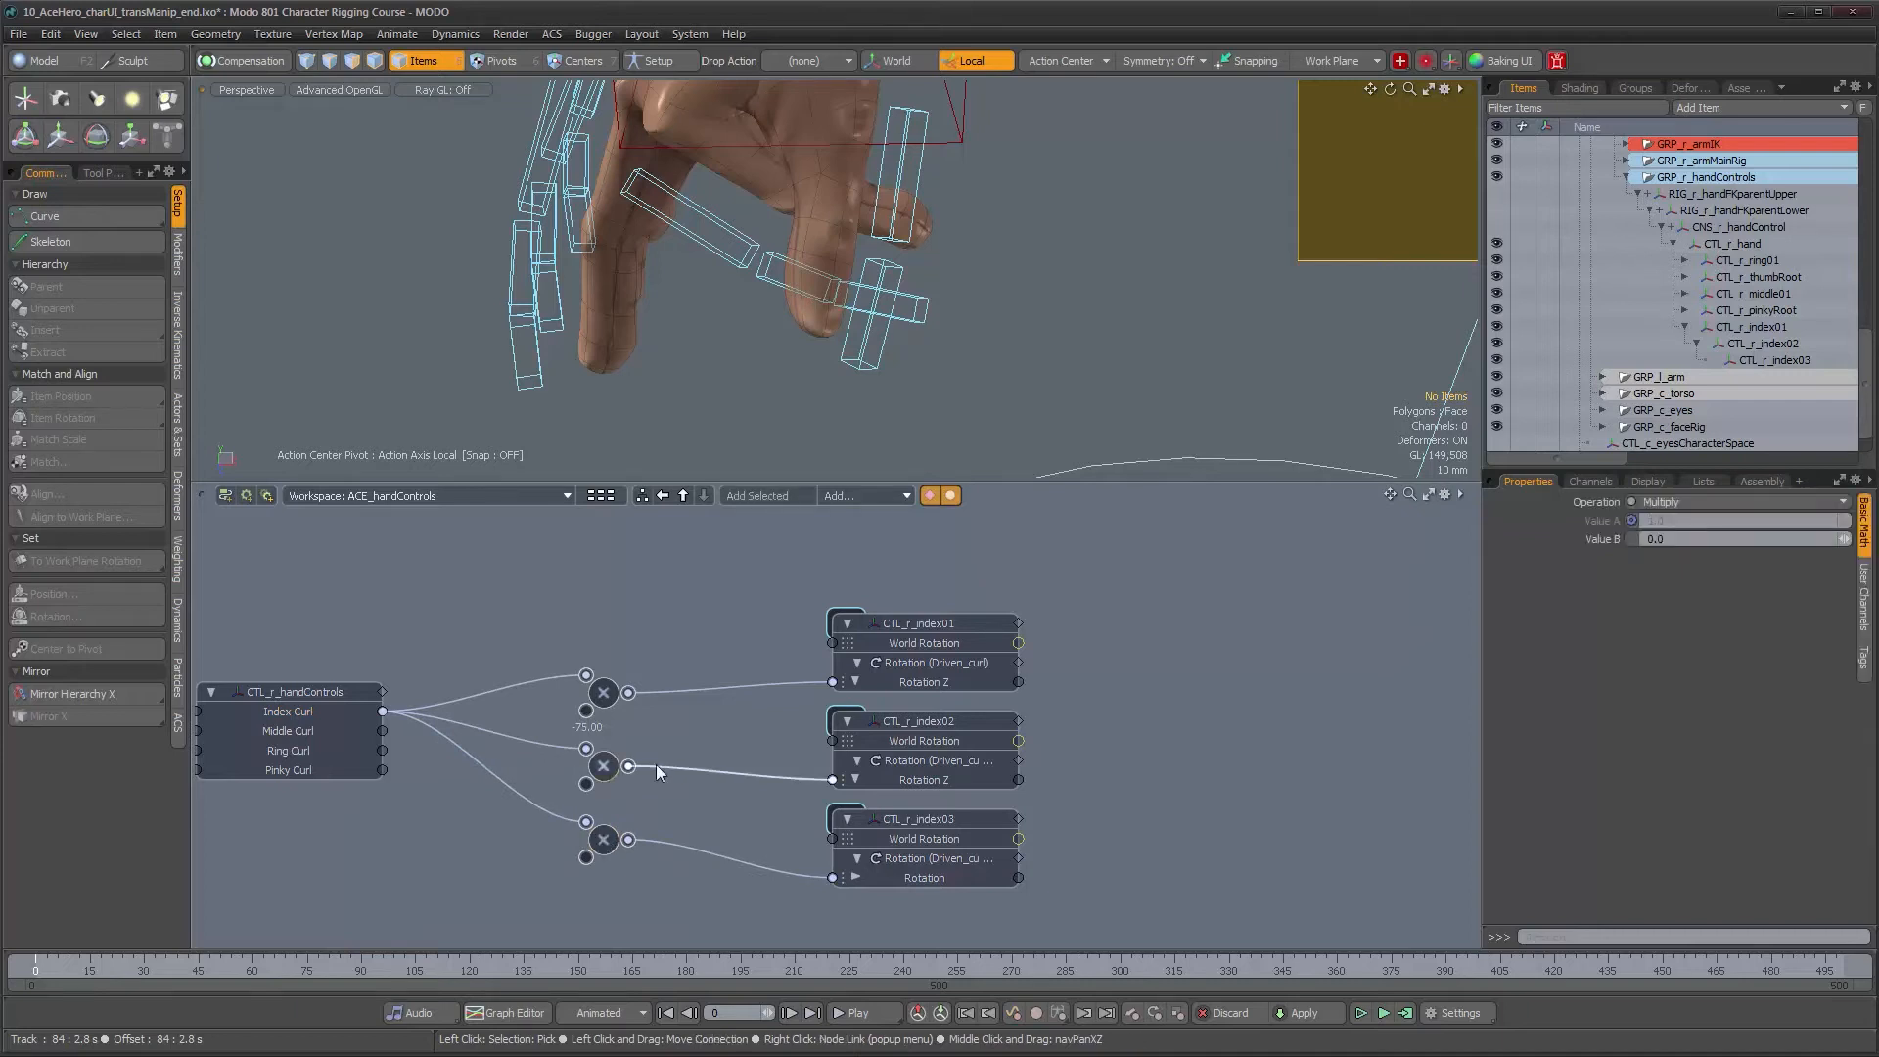
drag(1844, 539, 1840, 539)
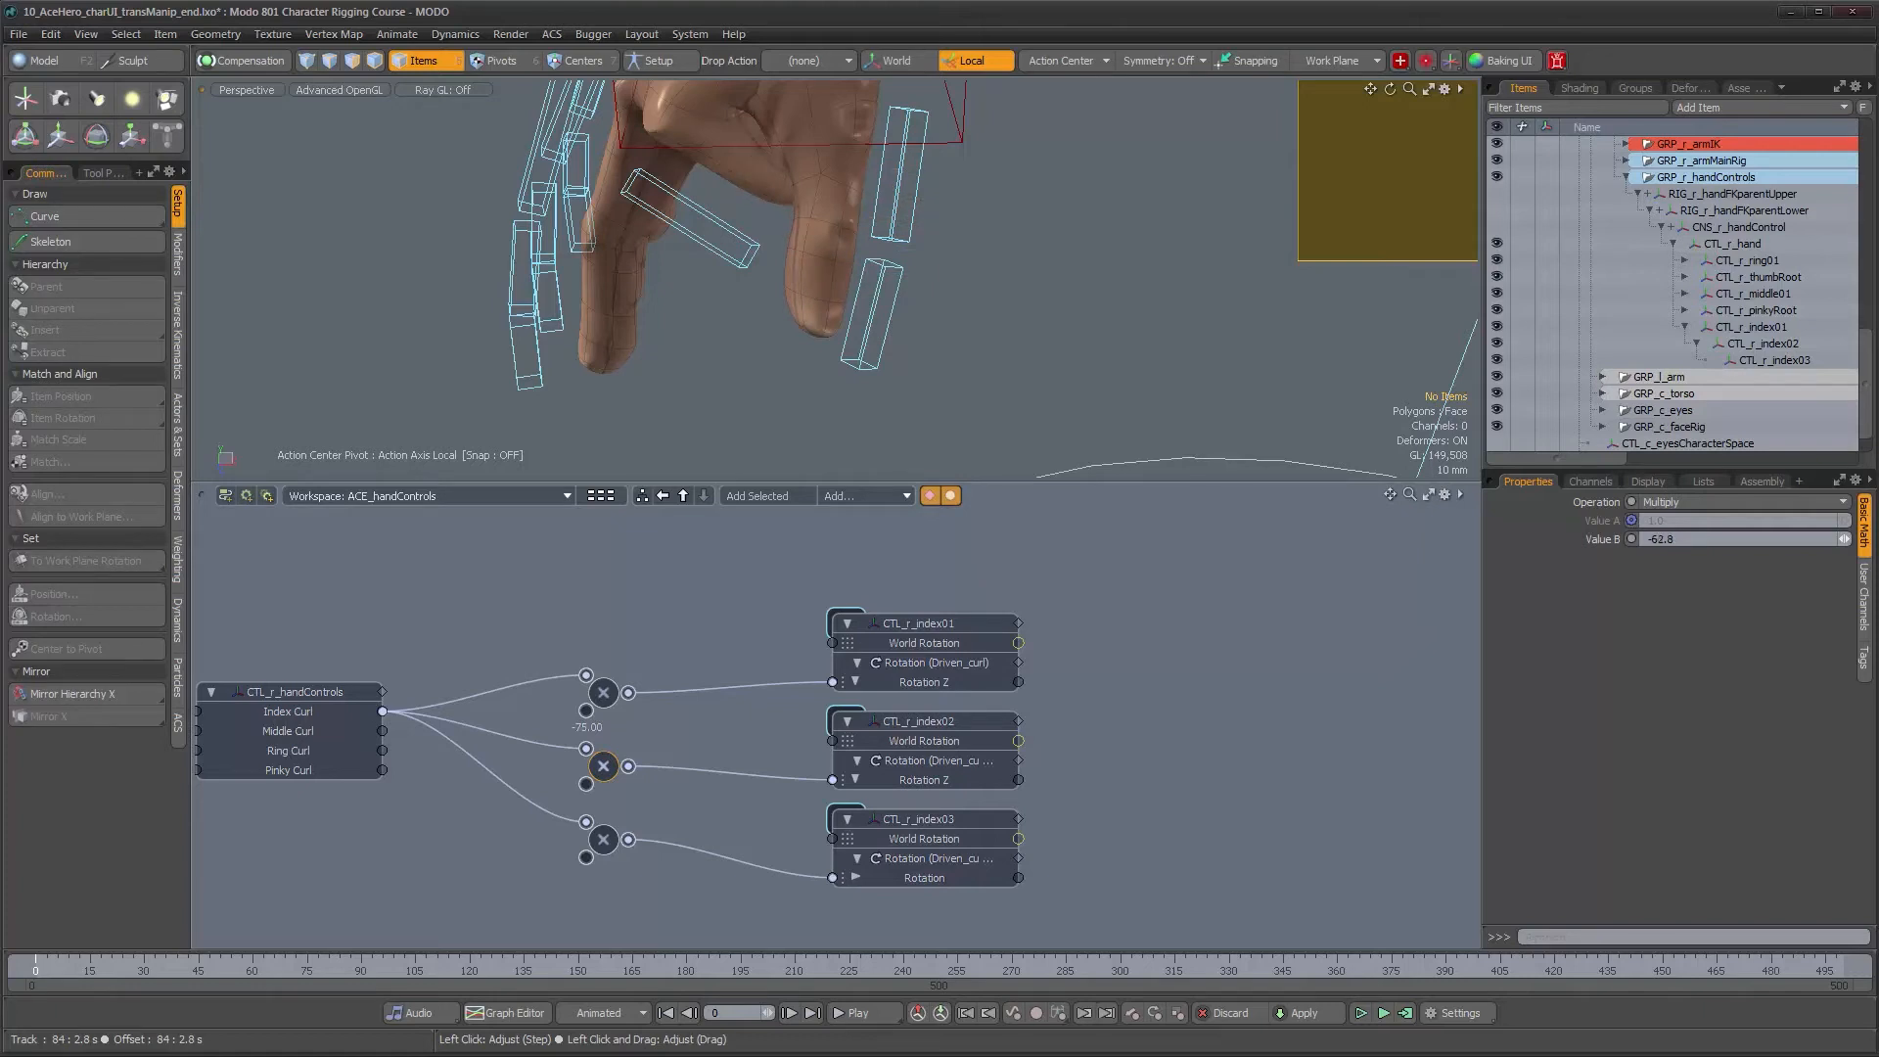
drag(1844, 539, 1845, 540)
alt+drag(1049, 279, 732, 255)
alt+middle_drag(732, 256, 808, 301)
alt+drag(808, 301, 876, 315)
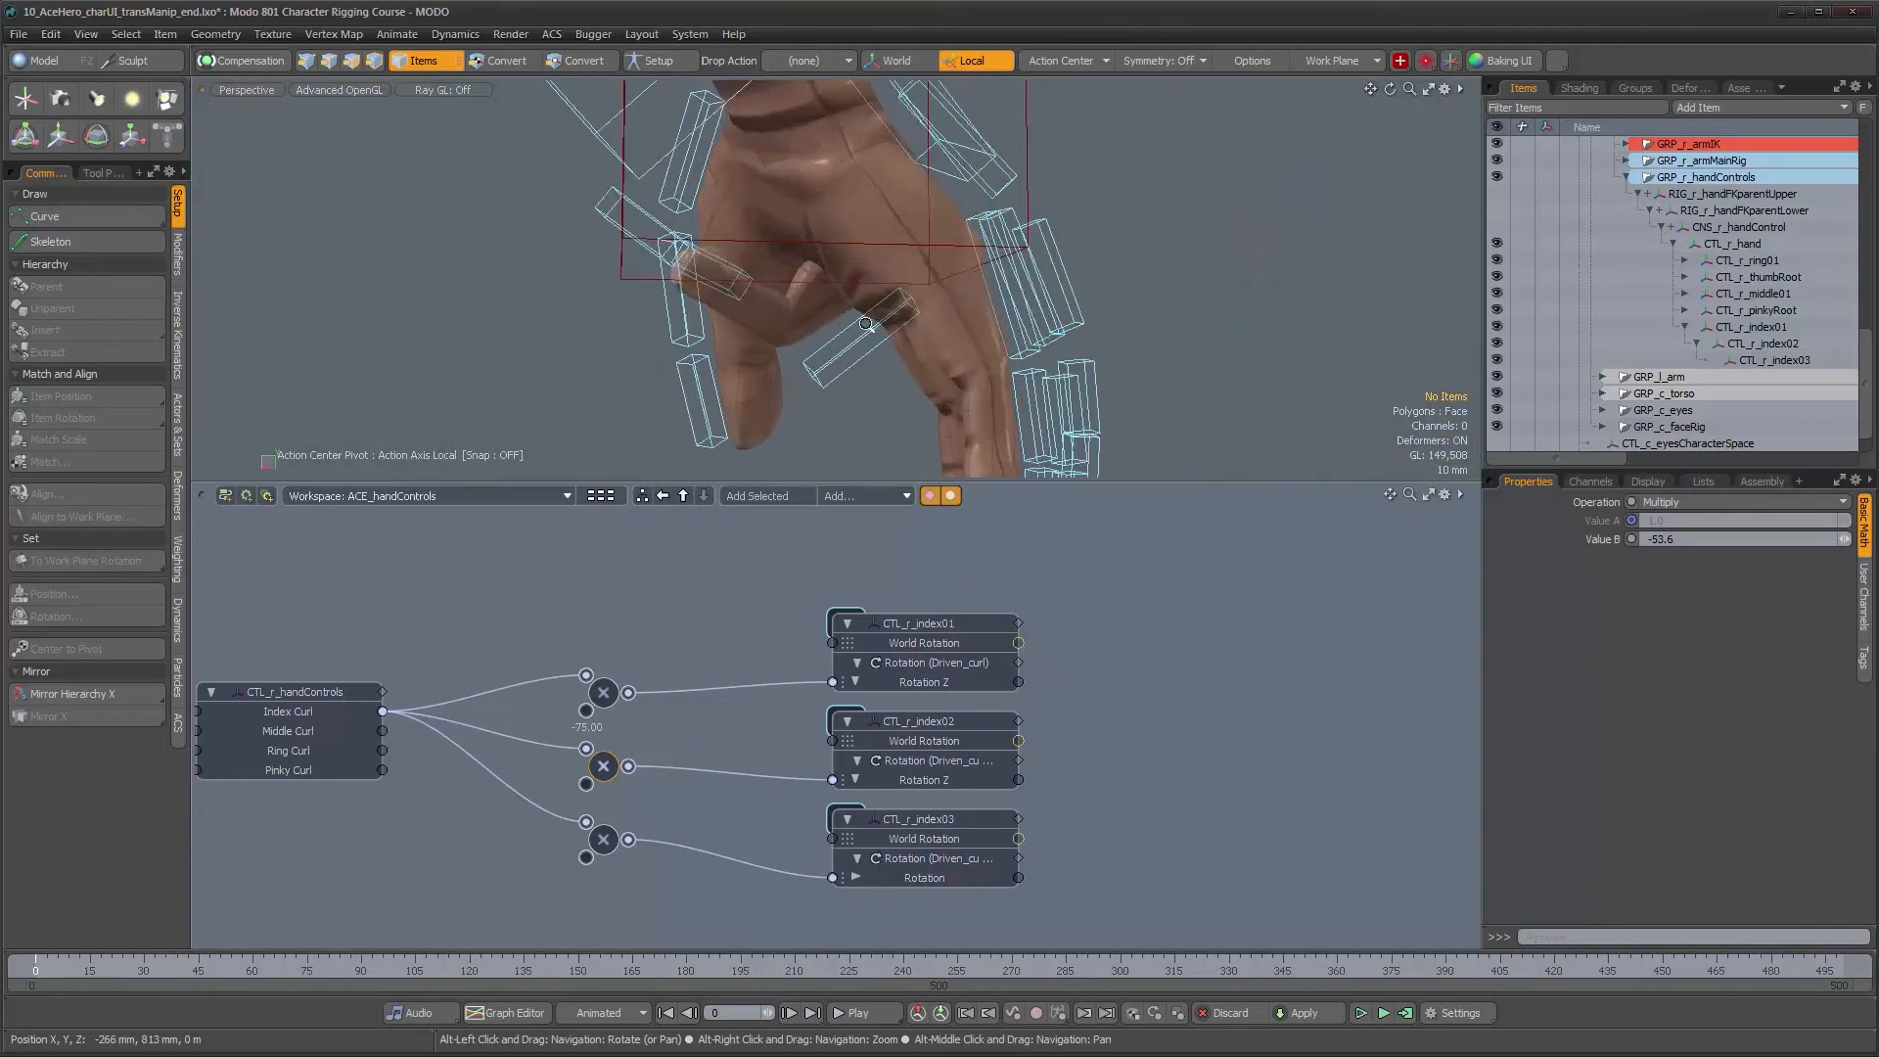
alt+right_drag(877, 316, 999, 320)
alt+drag(999, 320, 1167, 285)
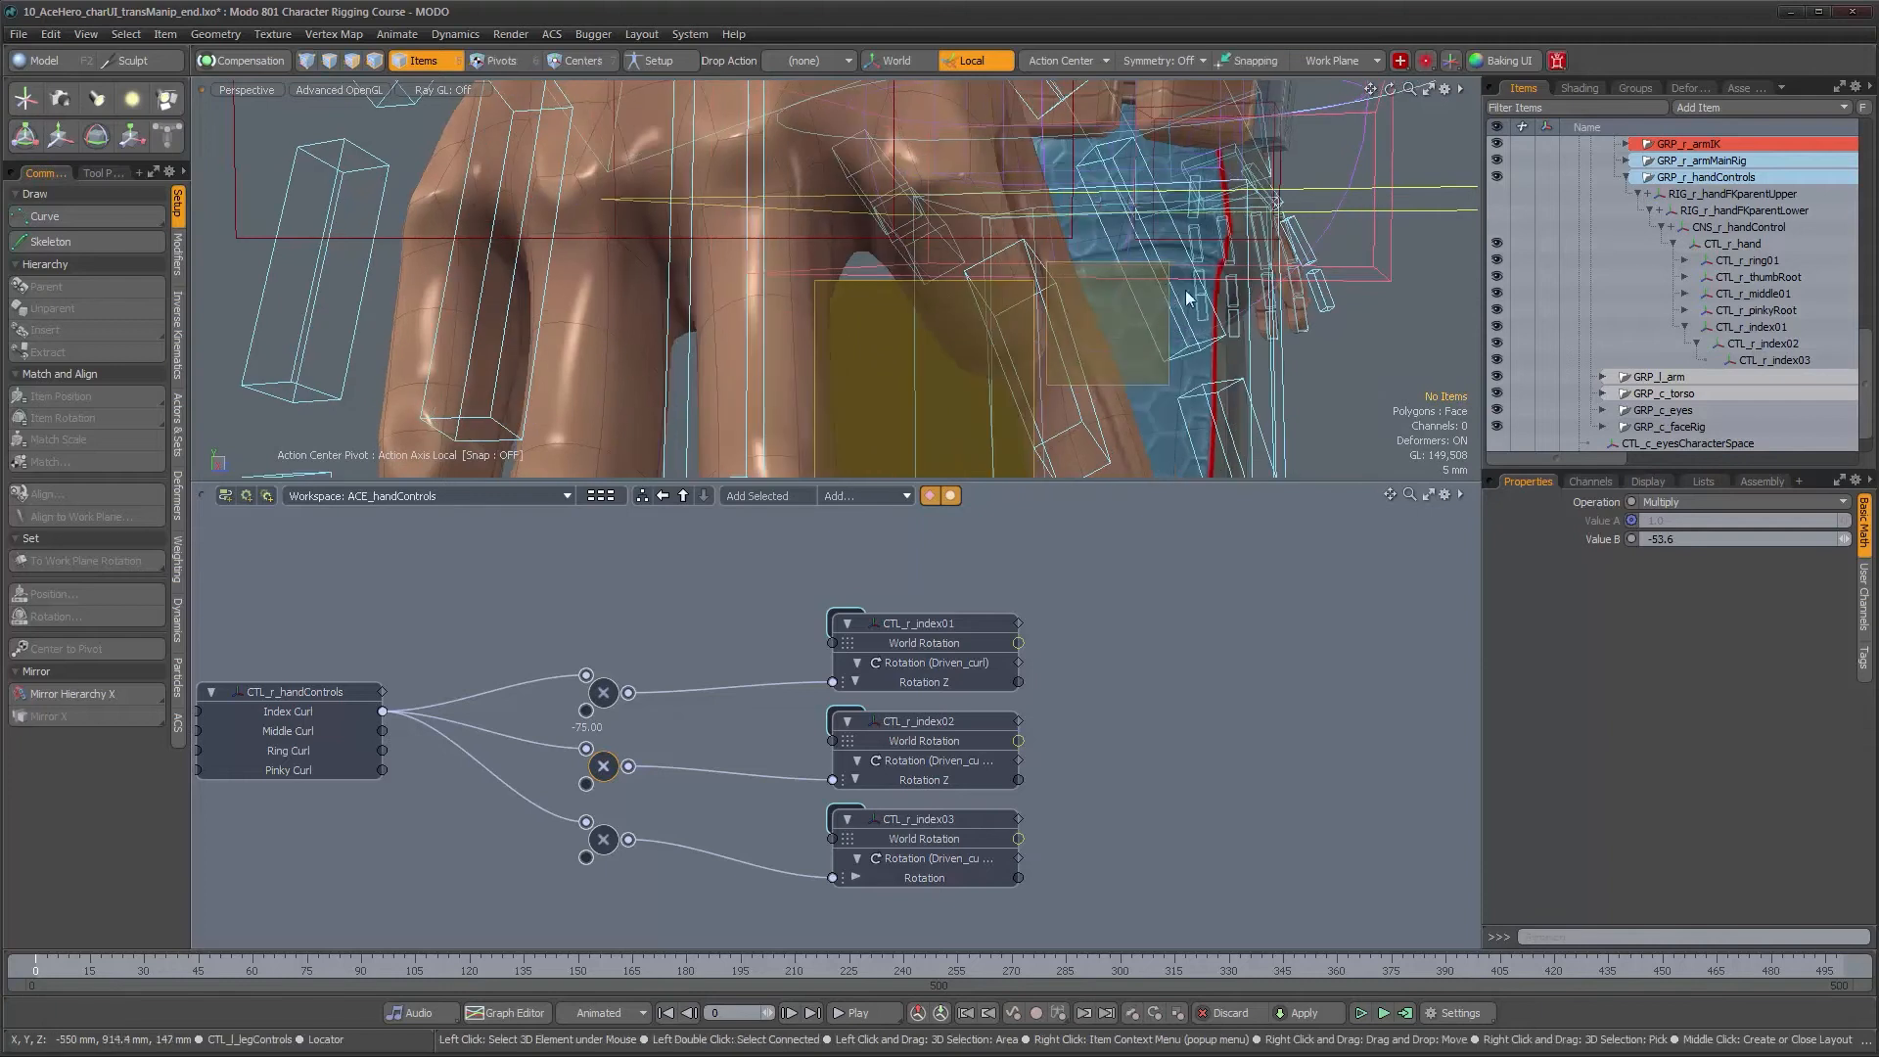
Fine-tune Value B of the Multiply modifier driving CTL_r_index02 against the palm and set it to -60
drag(1844, 540, 1835, 539)
alt+drag(1067, 318, 1120, 288)
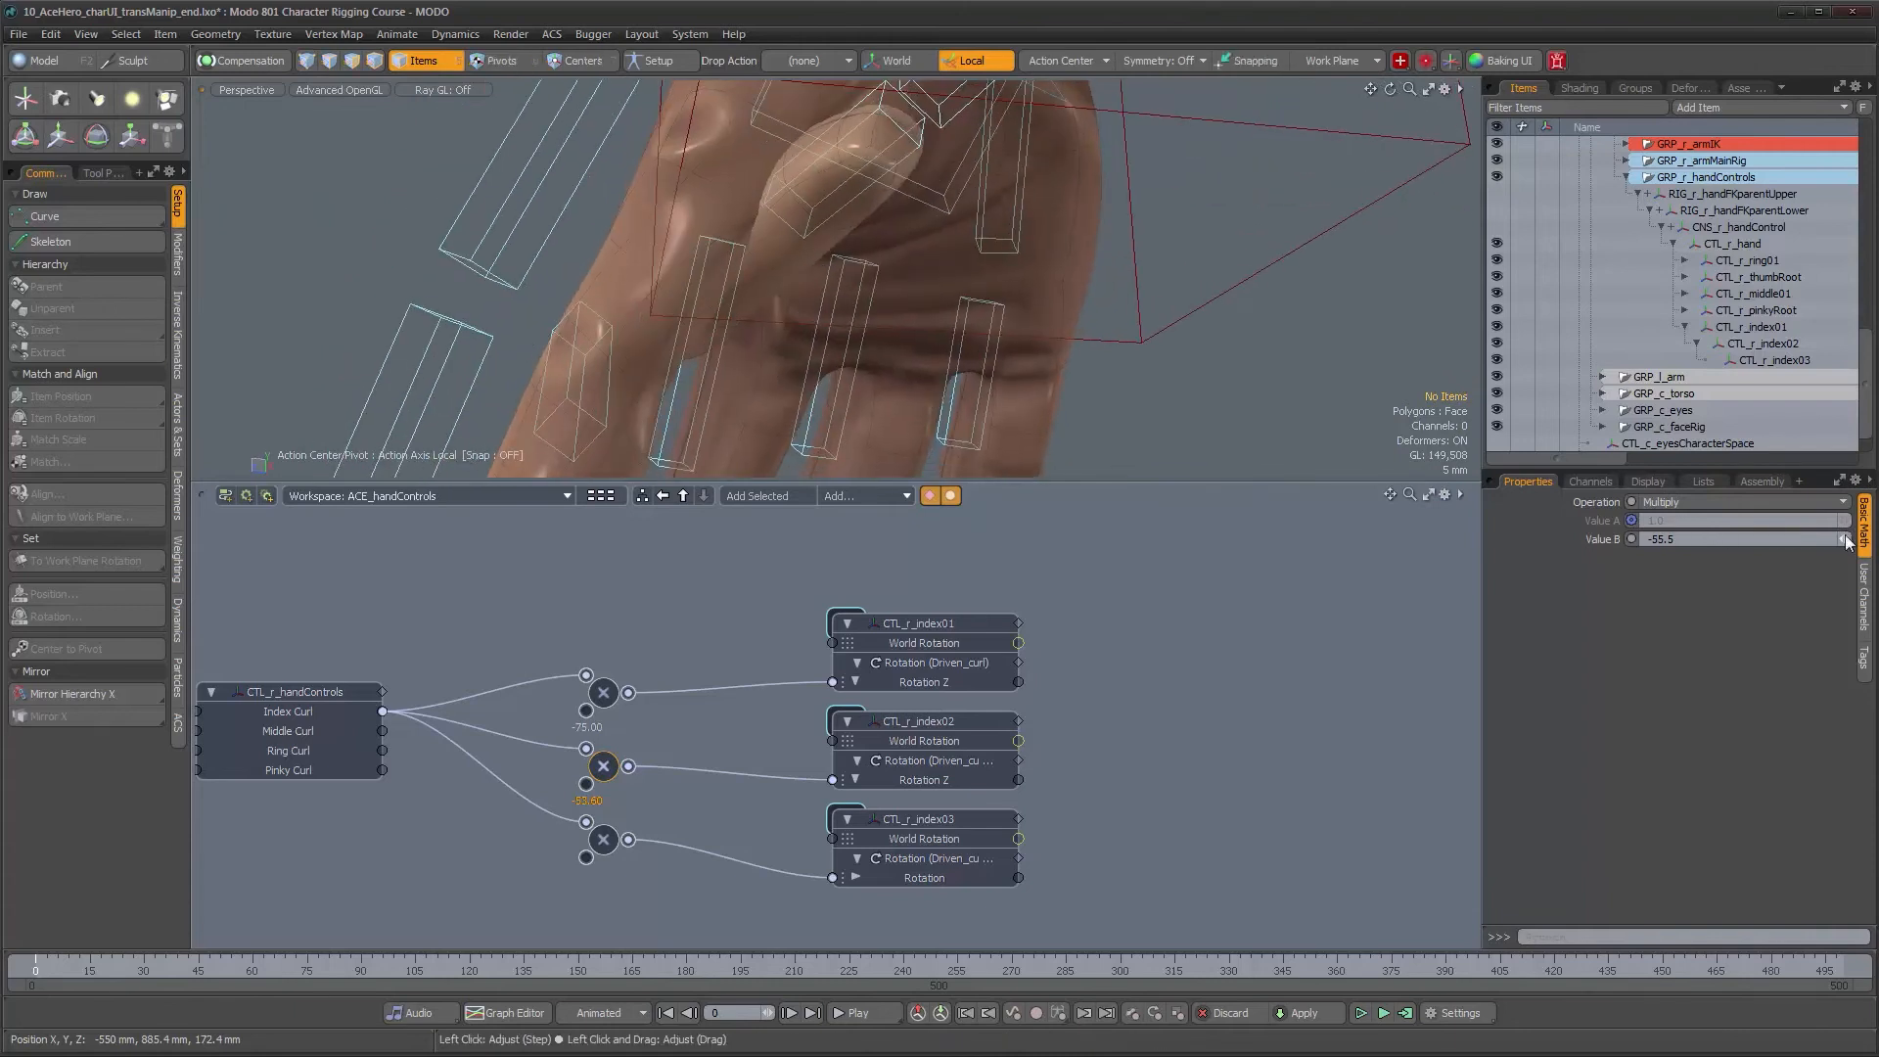
drag(1844, 540, 1844, 541)
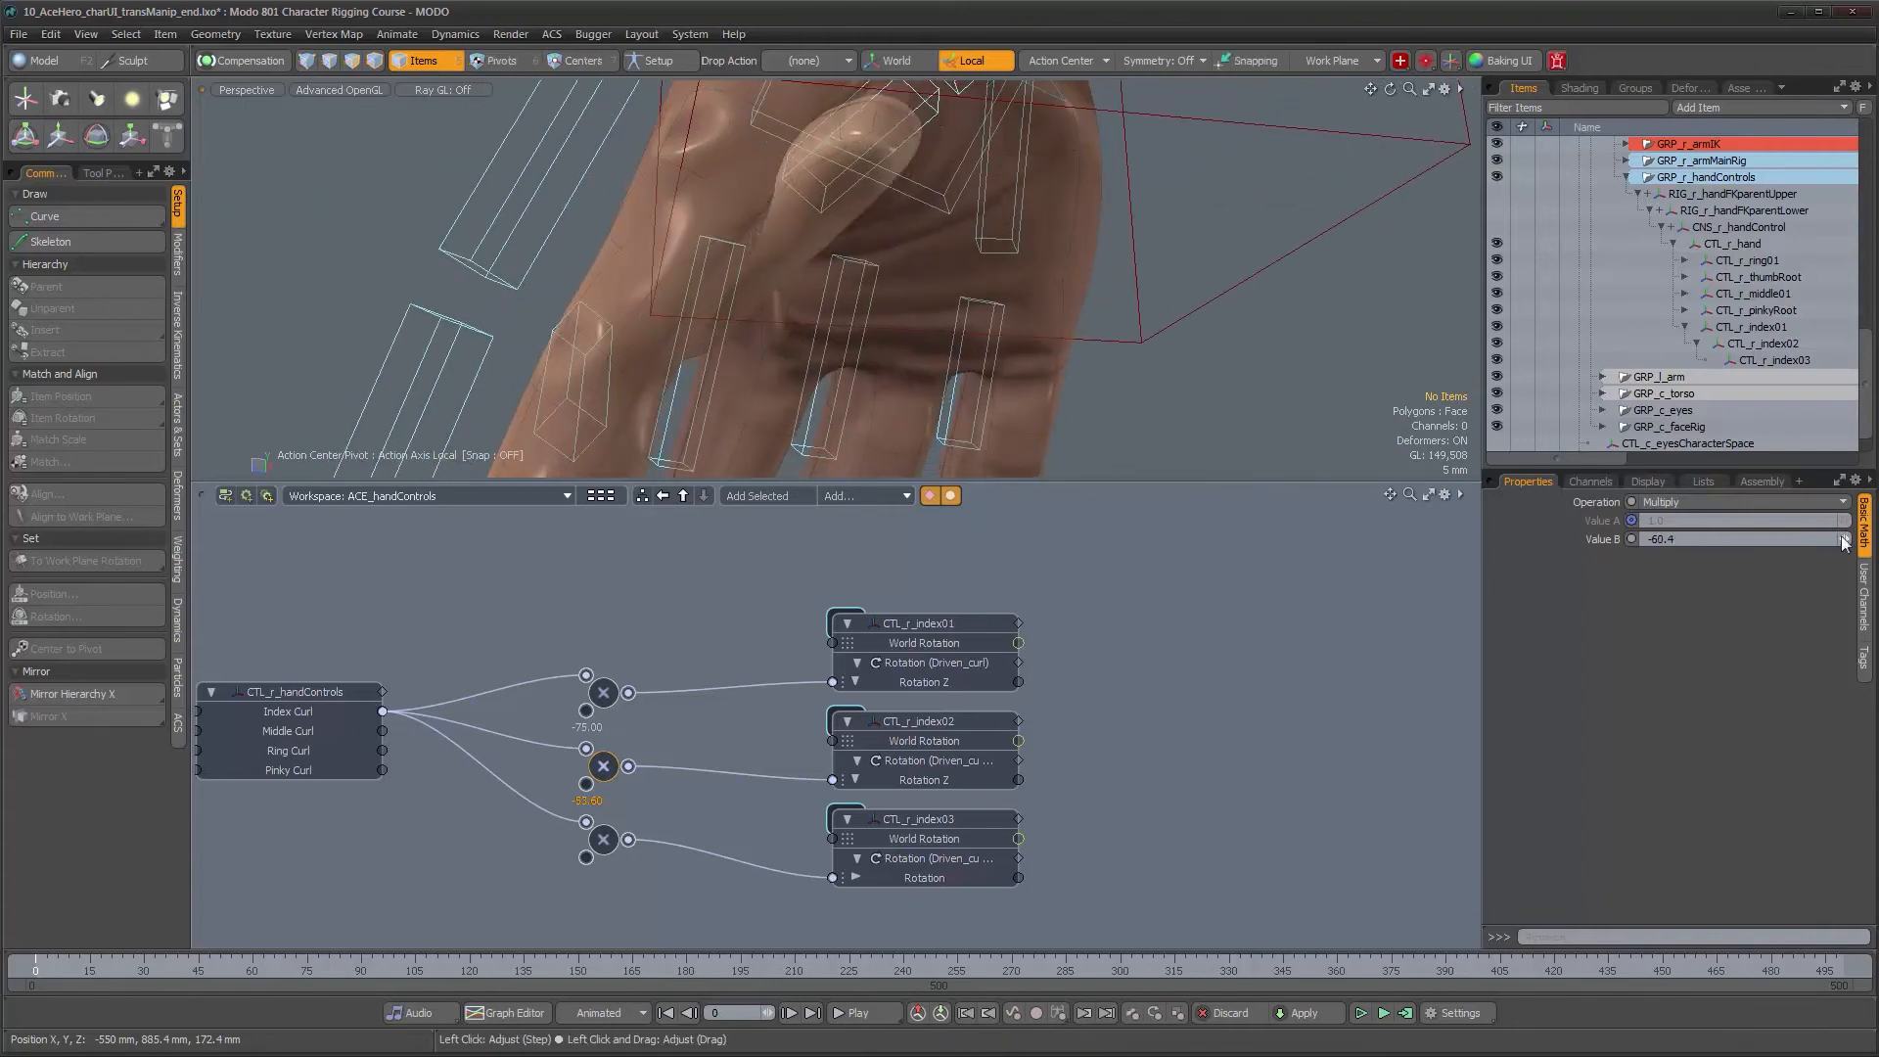
click(1774, 540)
text(-60)
key(Return)
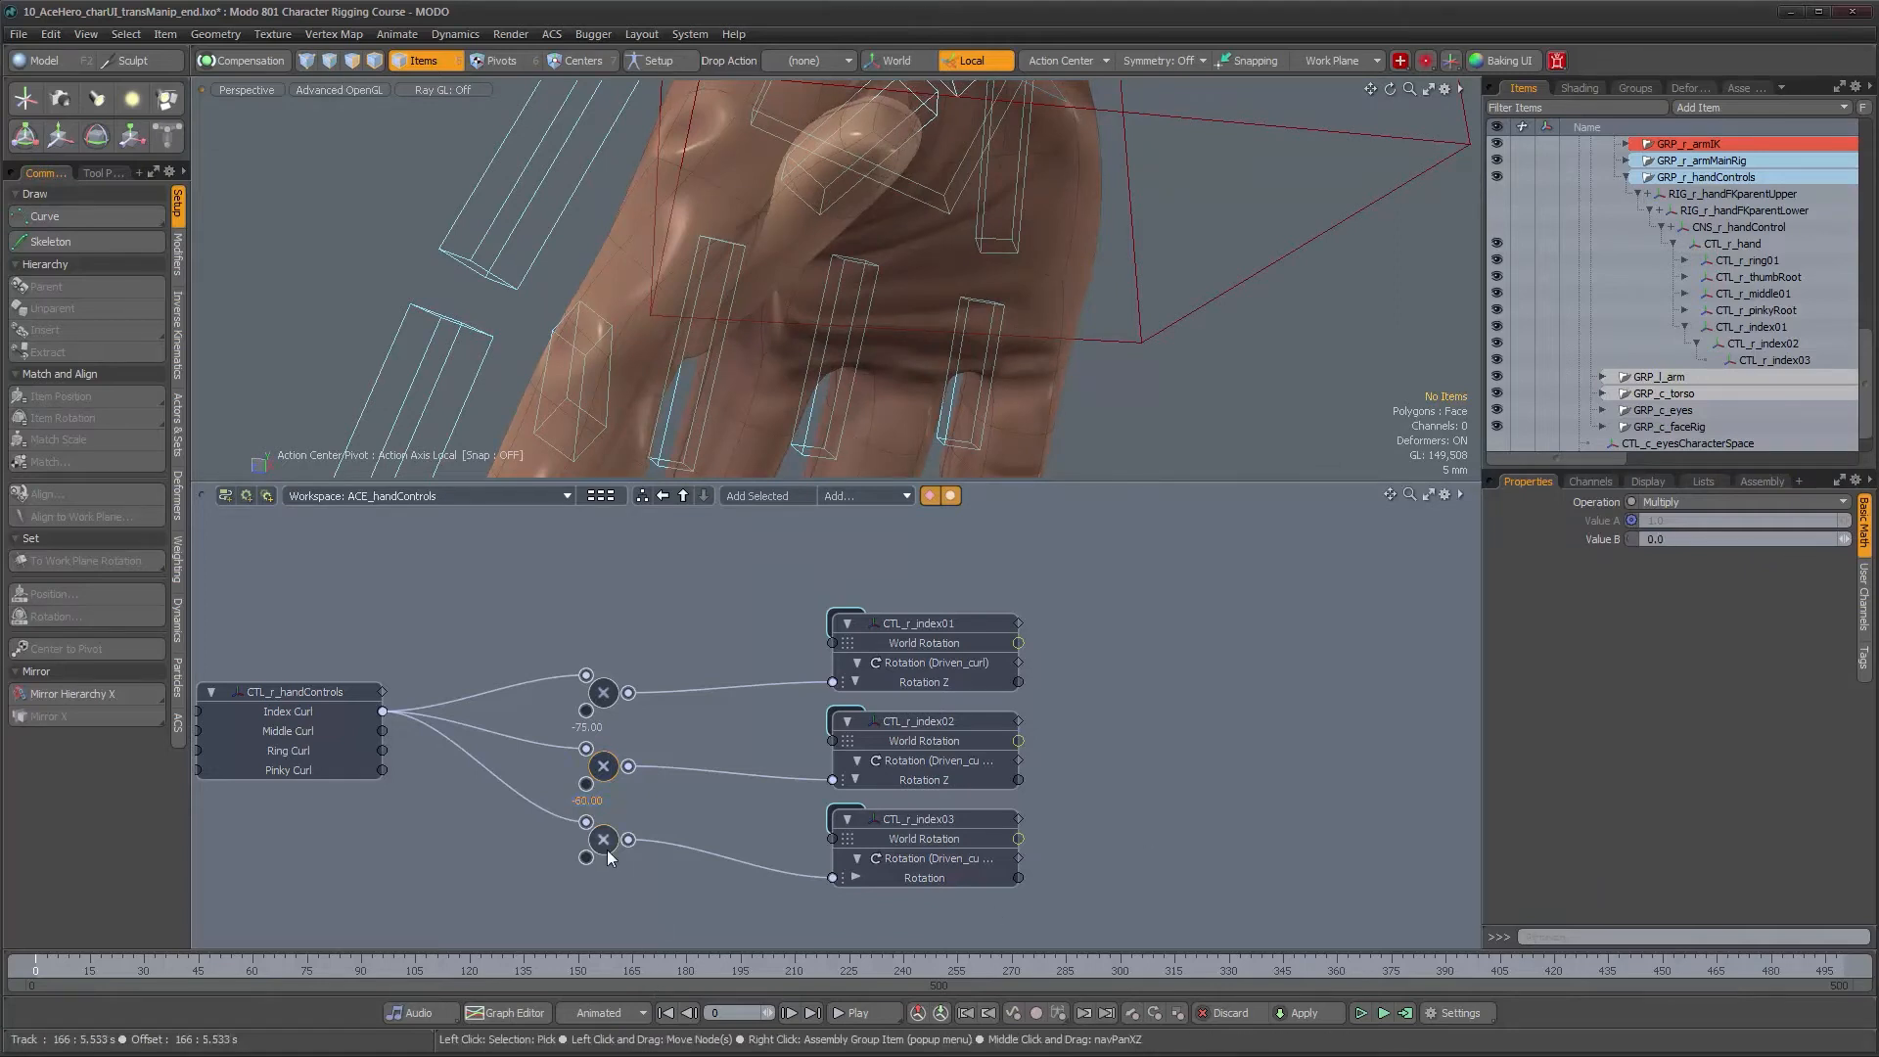
Set Value B of the Multiply modifier driving CTL_r_index03 to -60 after trying other values on the fingertip
drag(1844, 539, 1844, 539)
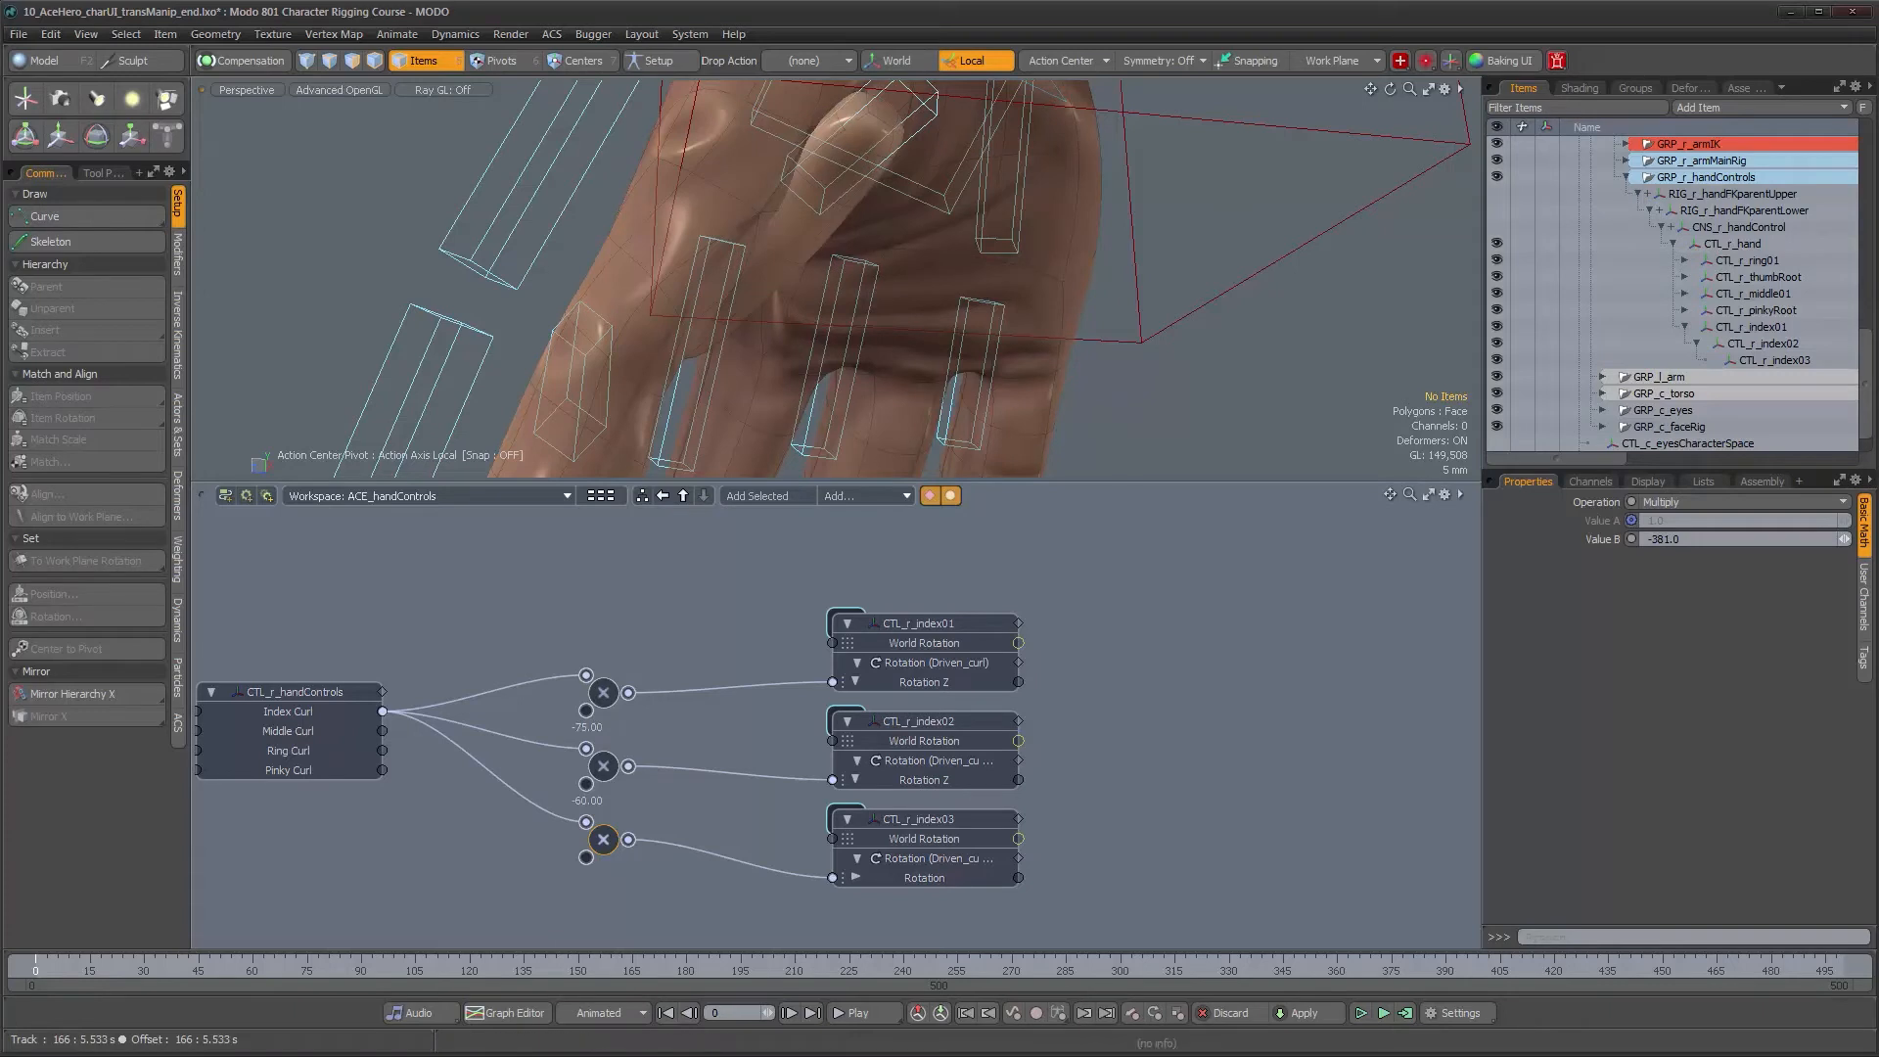
alt+drag(898, 308, 783, 333)
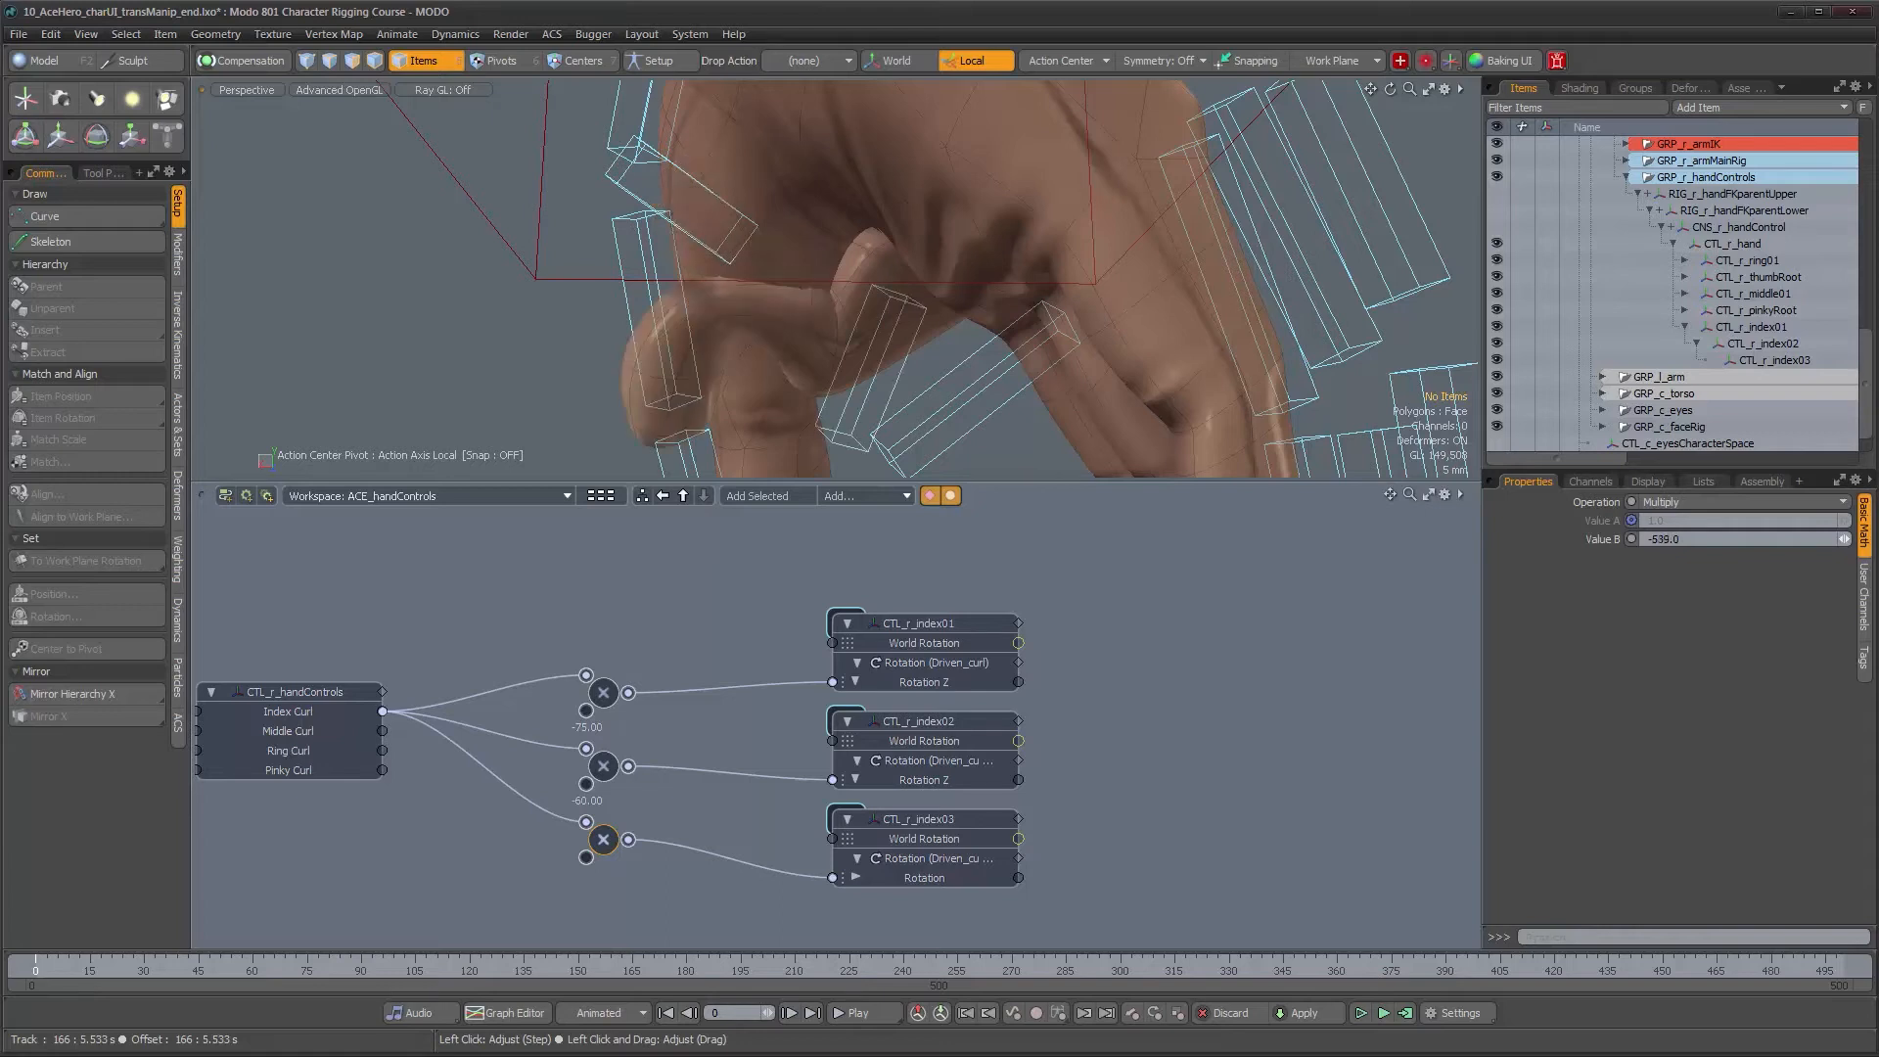
drag(1844, 539, 1874, 539)
click(1750, 538)
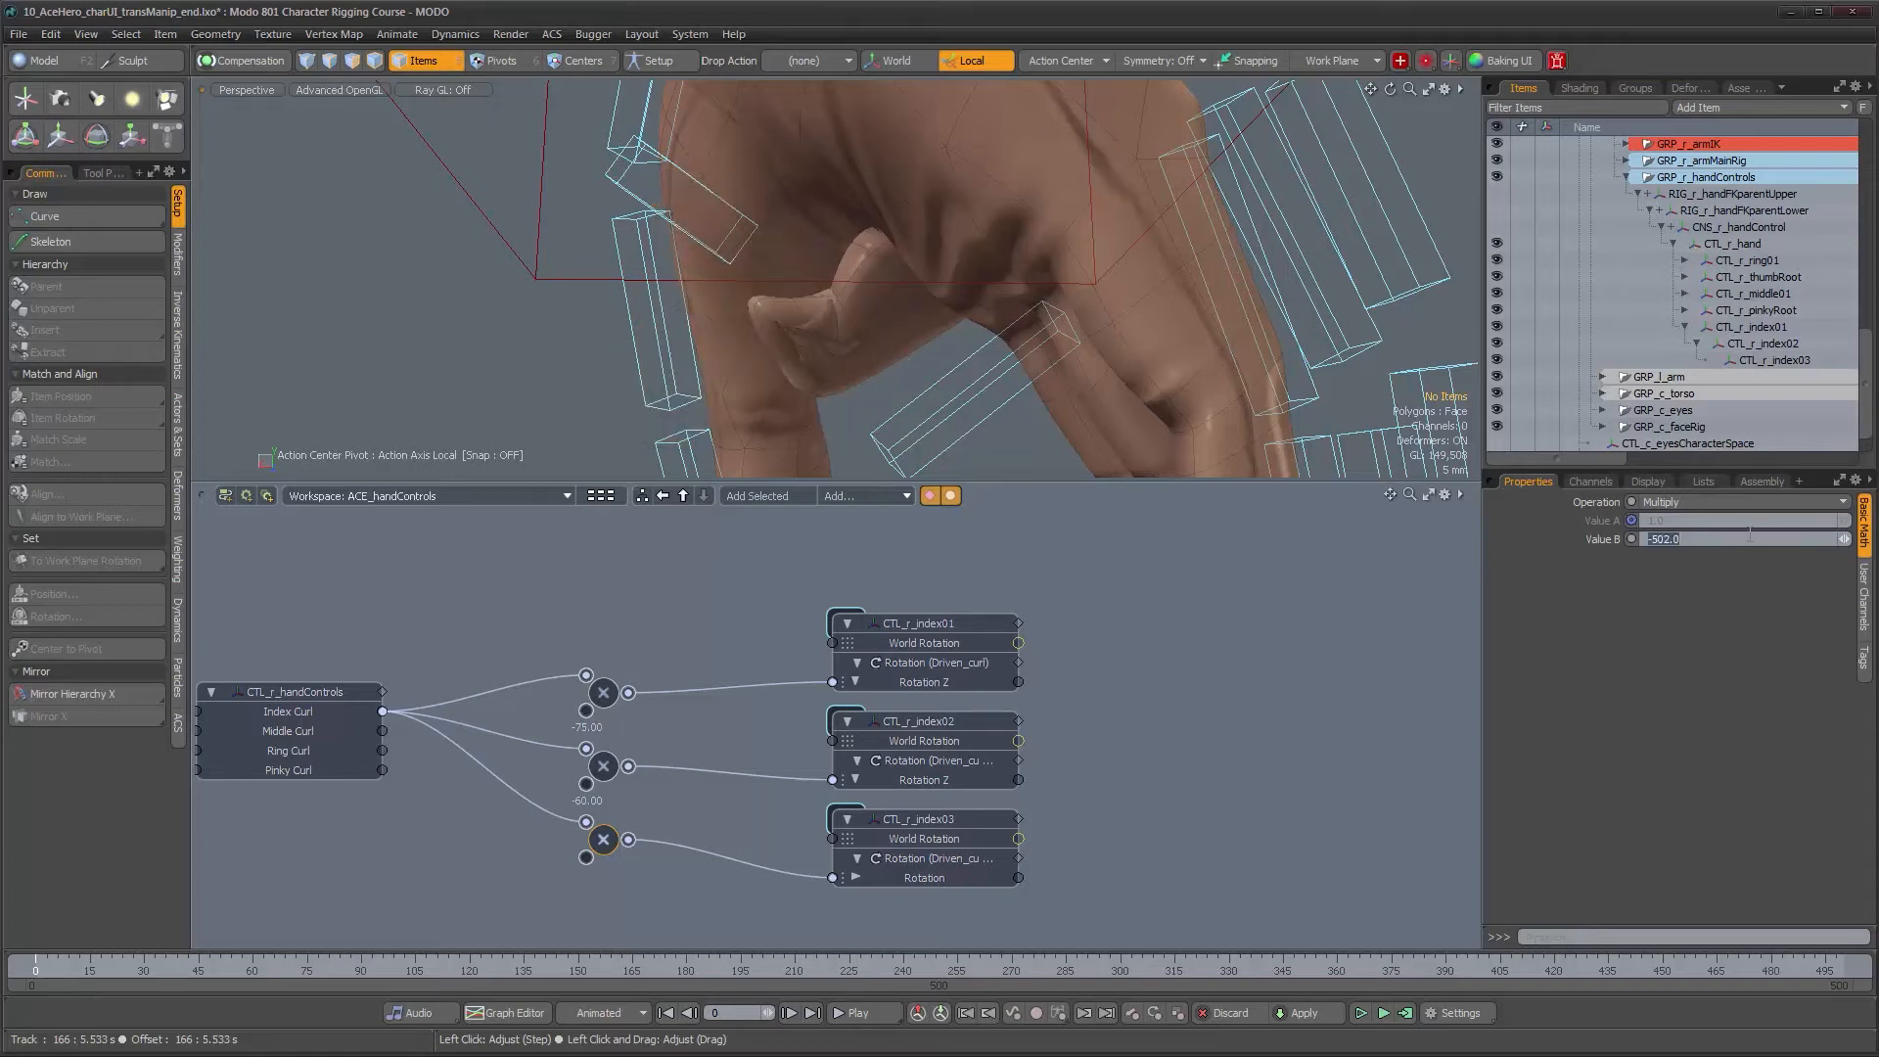
text(-60)
key(Return)
Set the Index Curl user channel of CTL_r_handControls back to 0%
alt+drag(1199, 338, 842, 323)
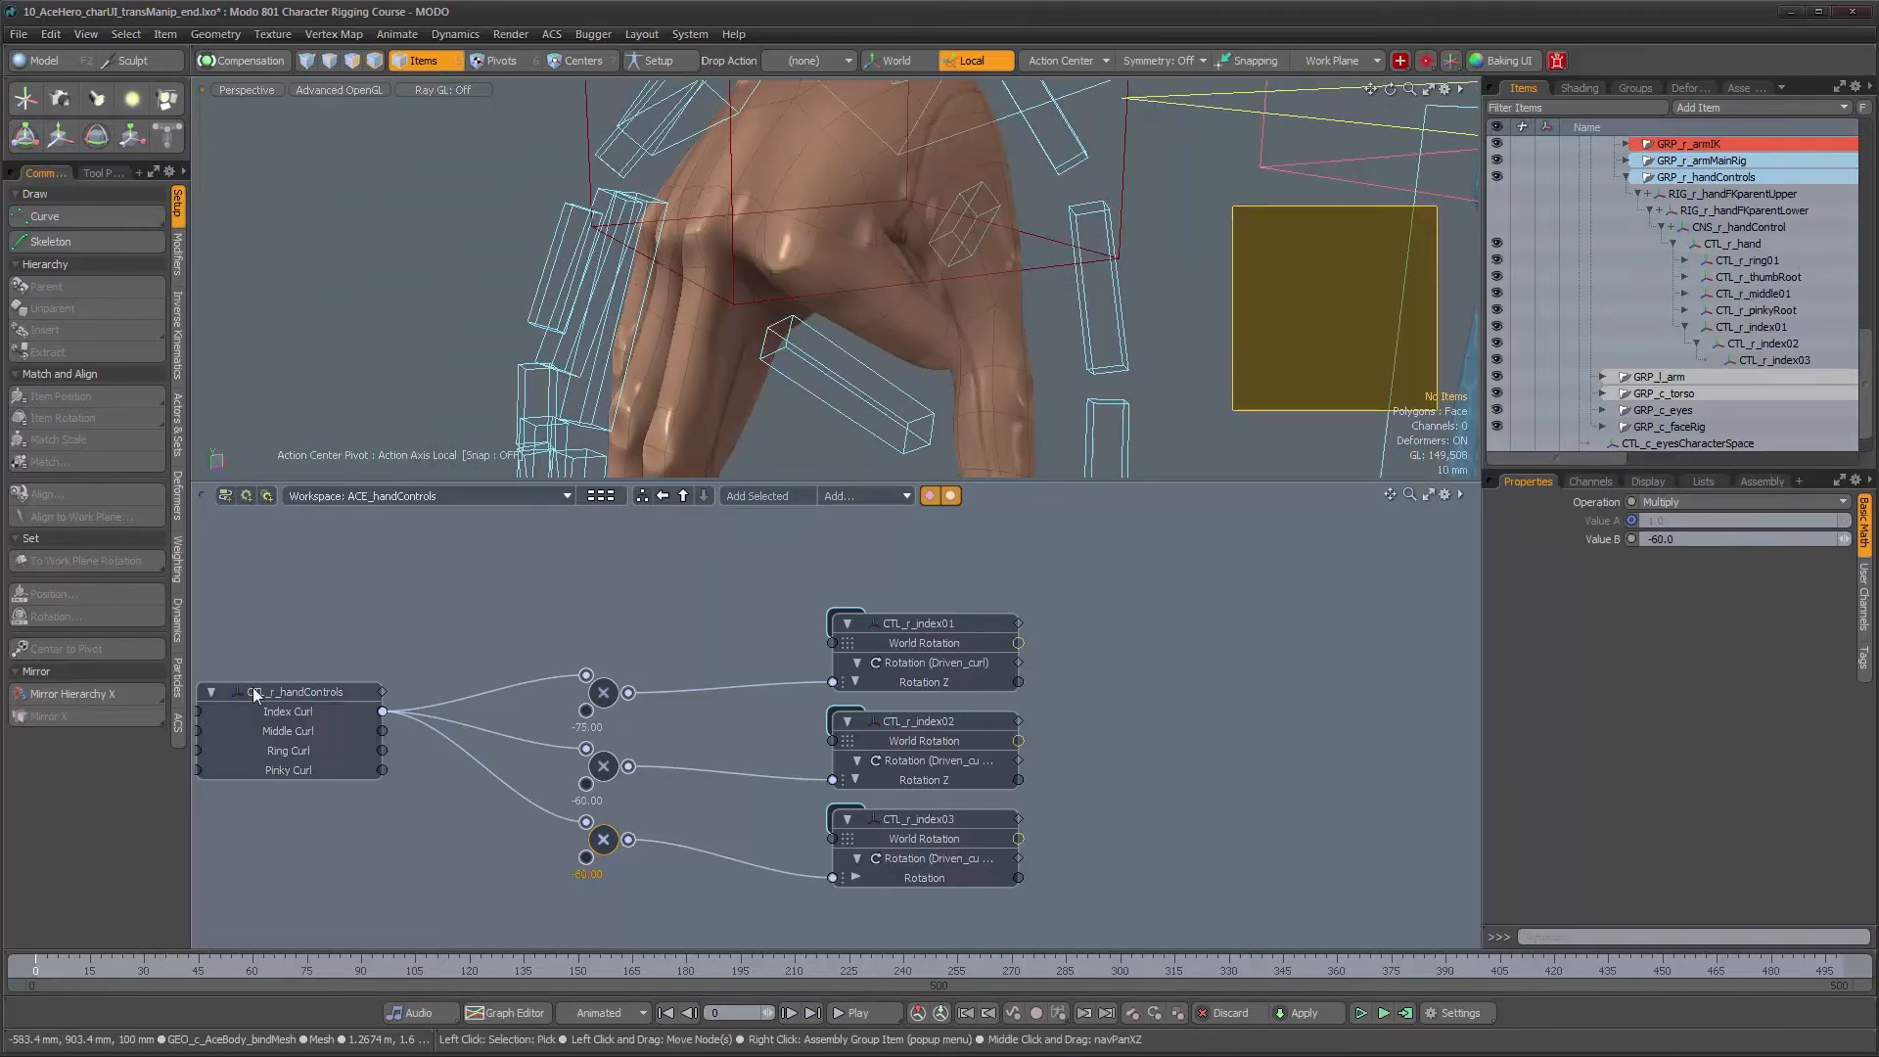
click(386, 697)
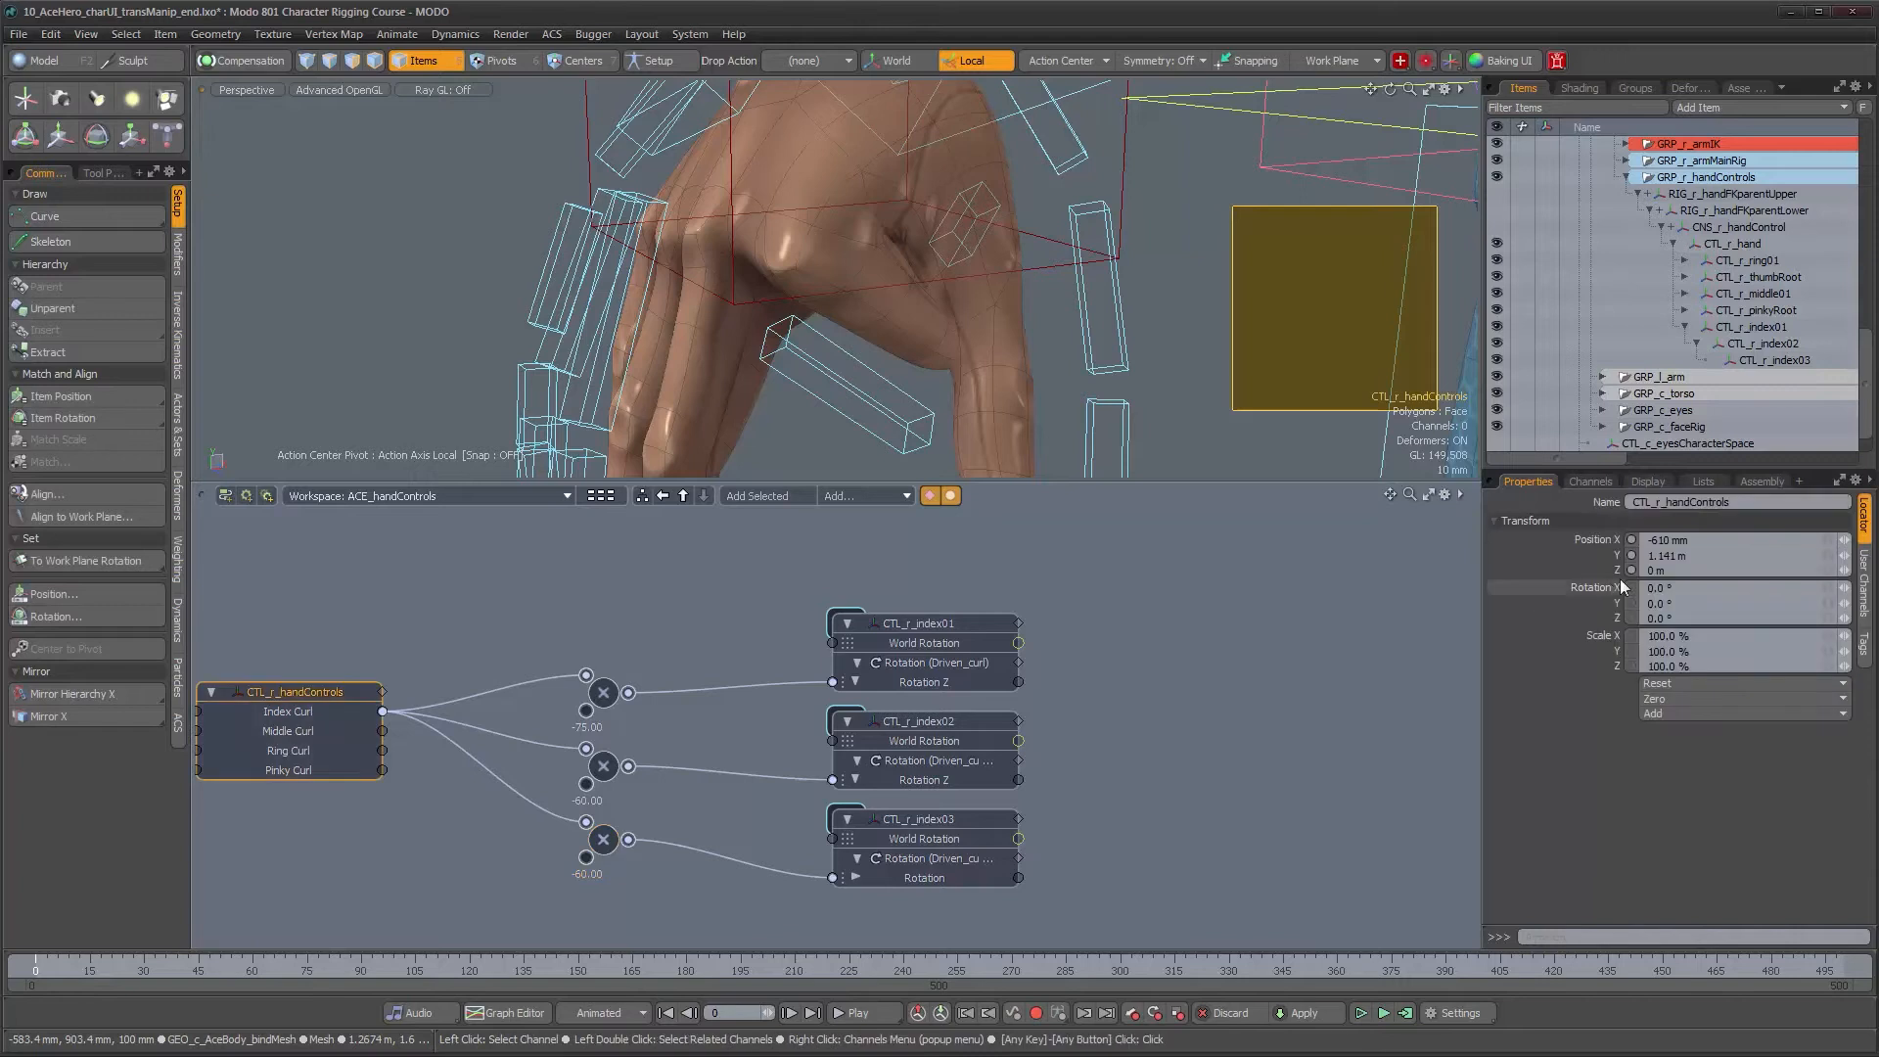
click(1862, 579)
click(1701, 540)
text(0)
key(Return)
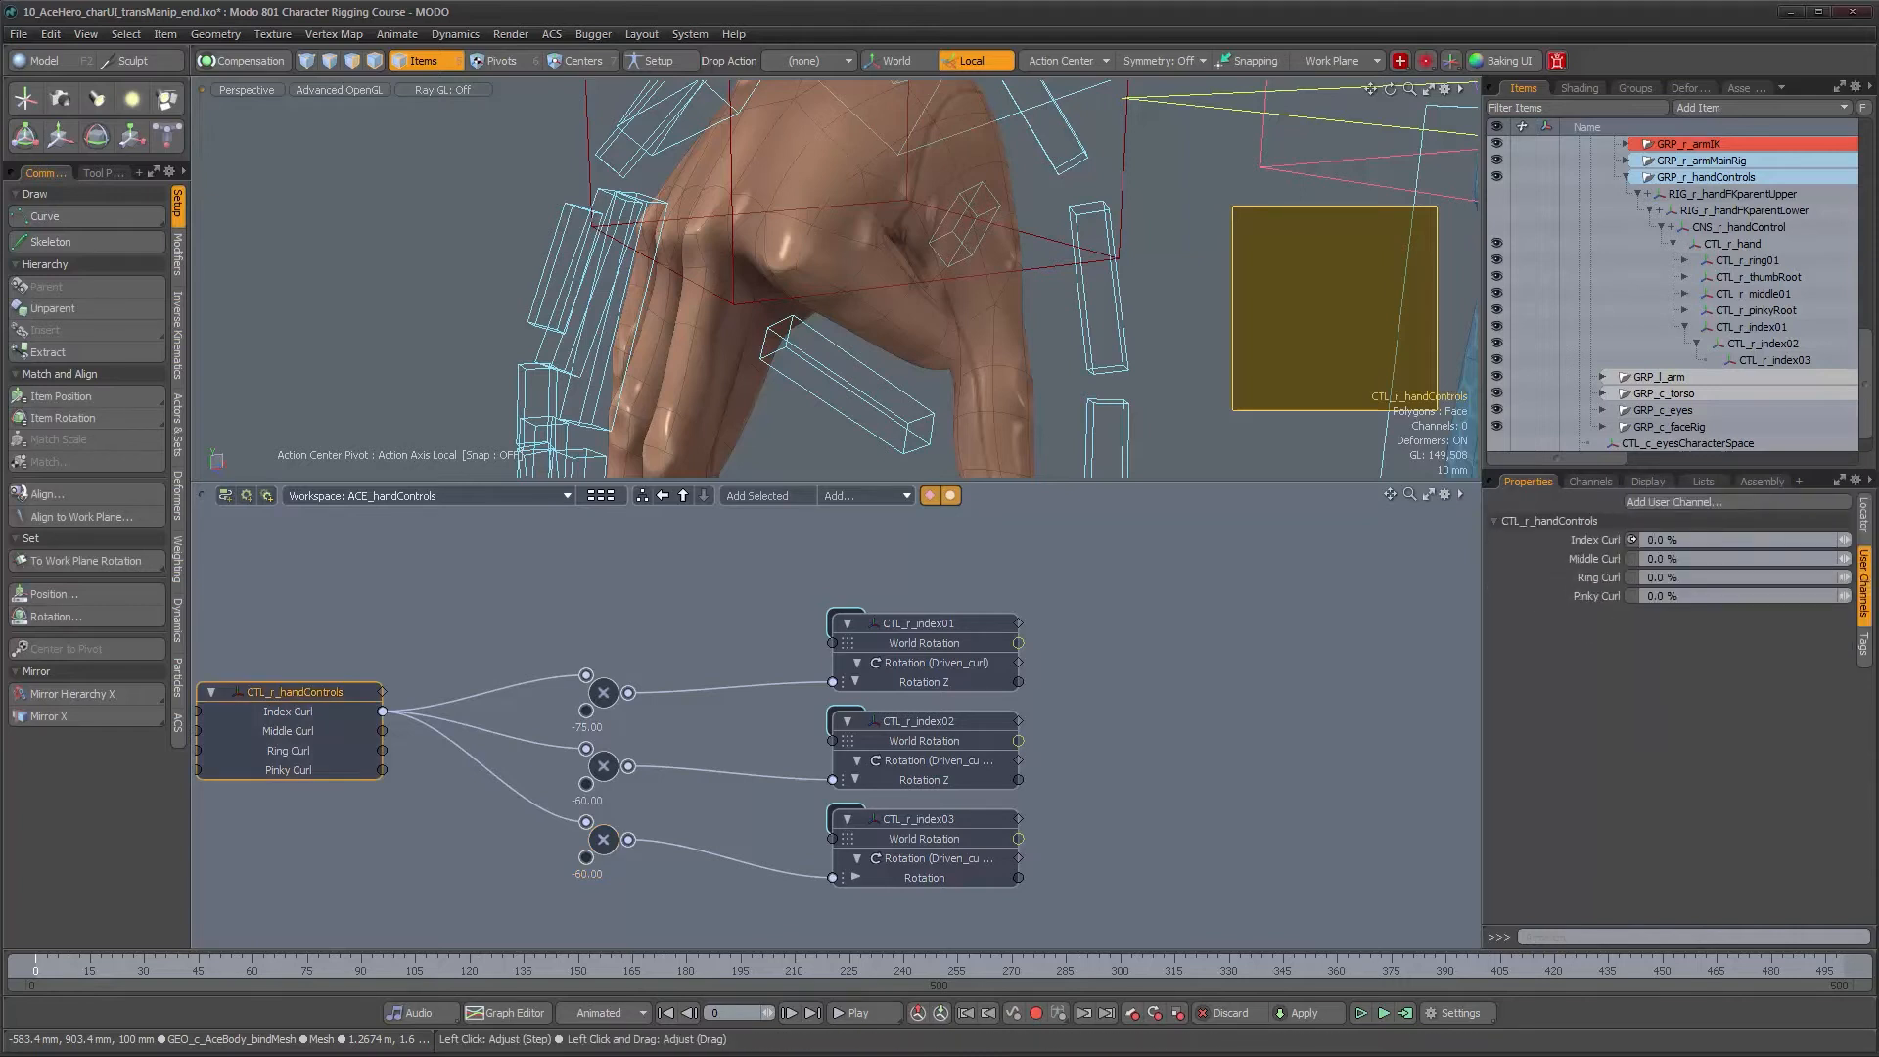
Move the Driven_curl rotation of CTL_r_index02 down its transform stack to just below Position (JNT_r_index022)
click(941, 729)
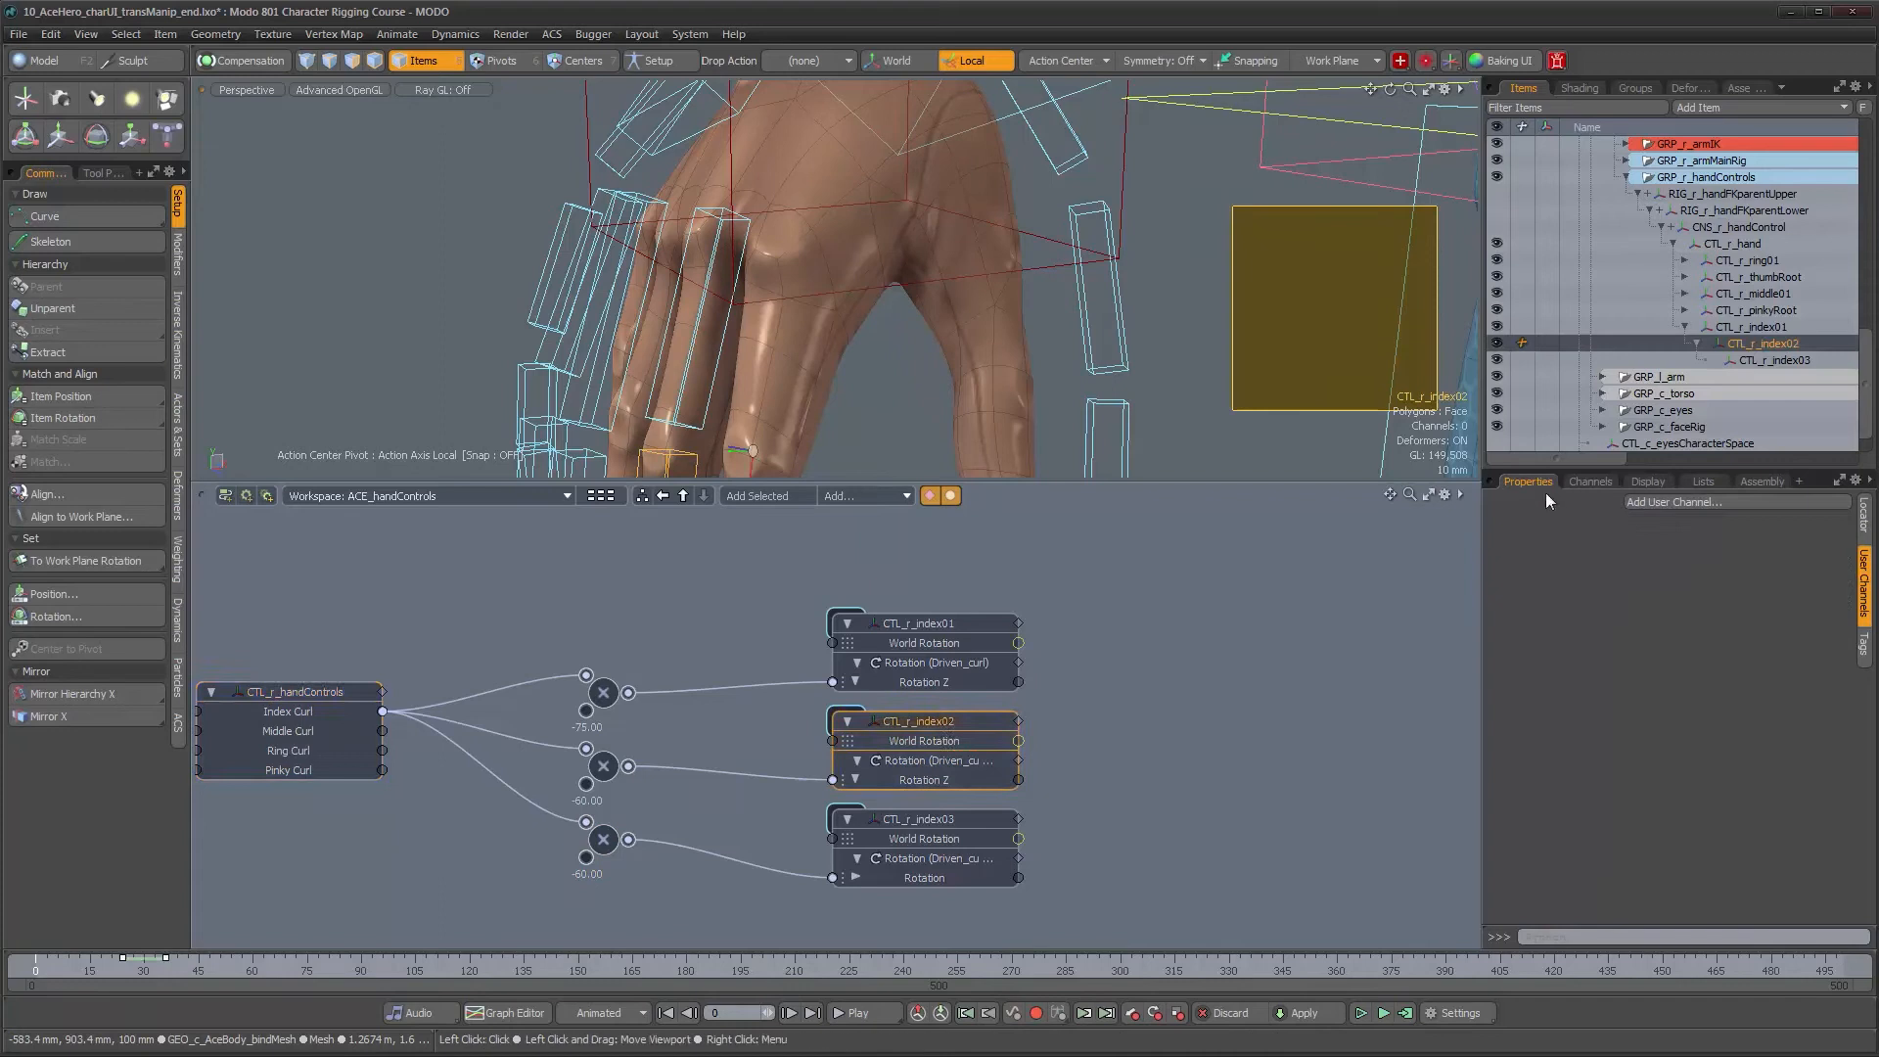
click(1605, 483)
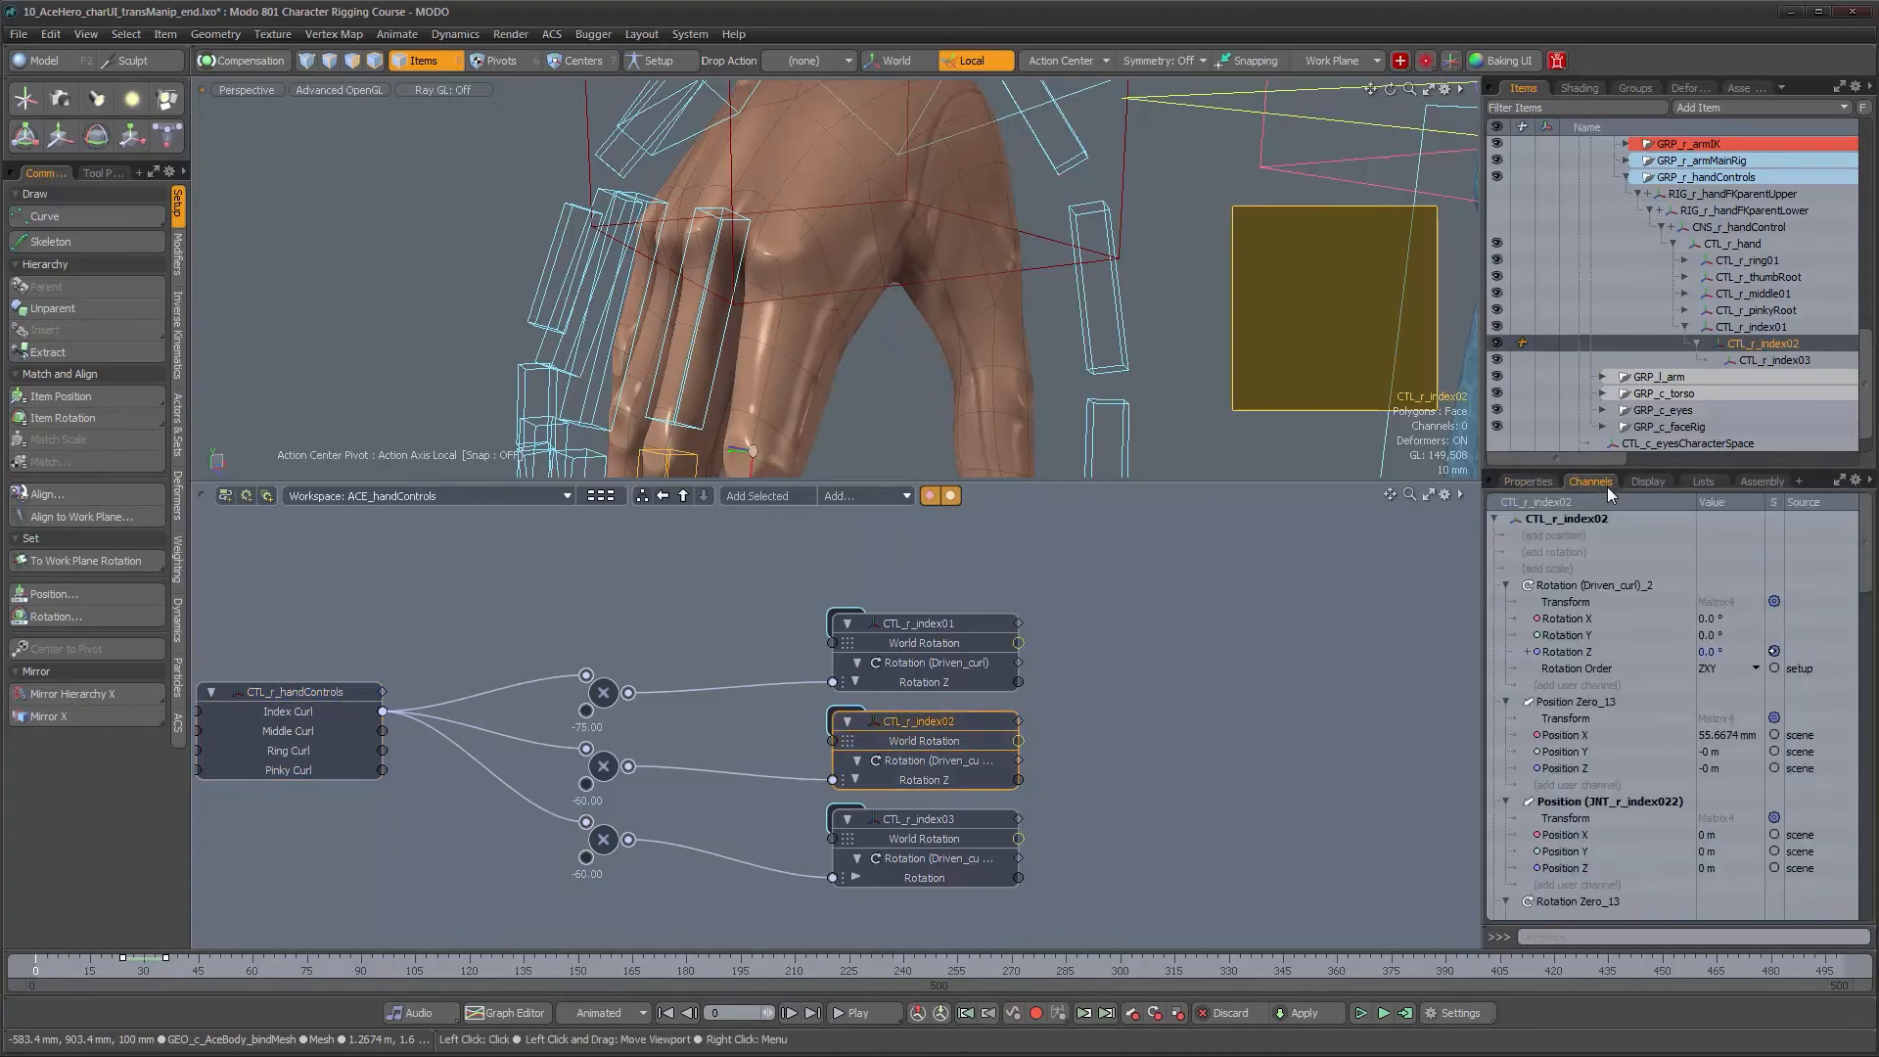
right_click(1568, 585)
click(1574, 680)
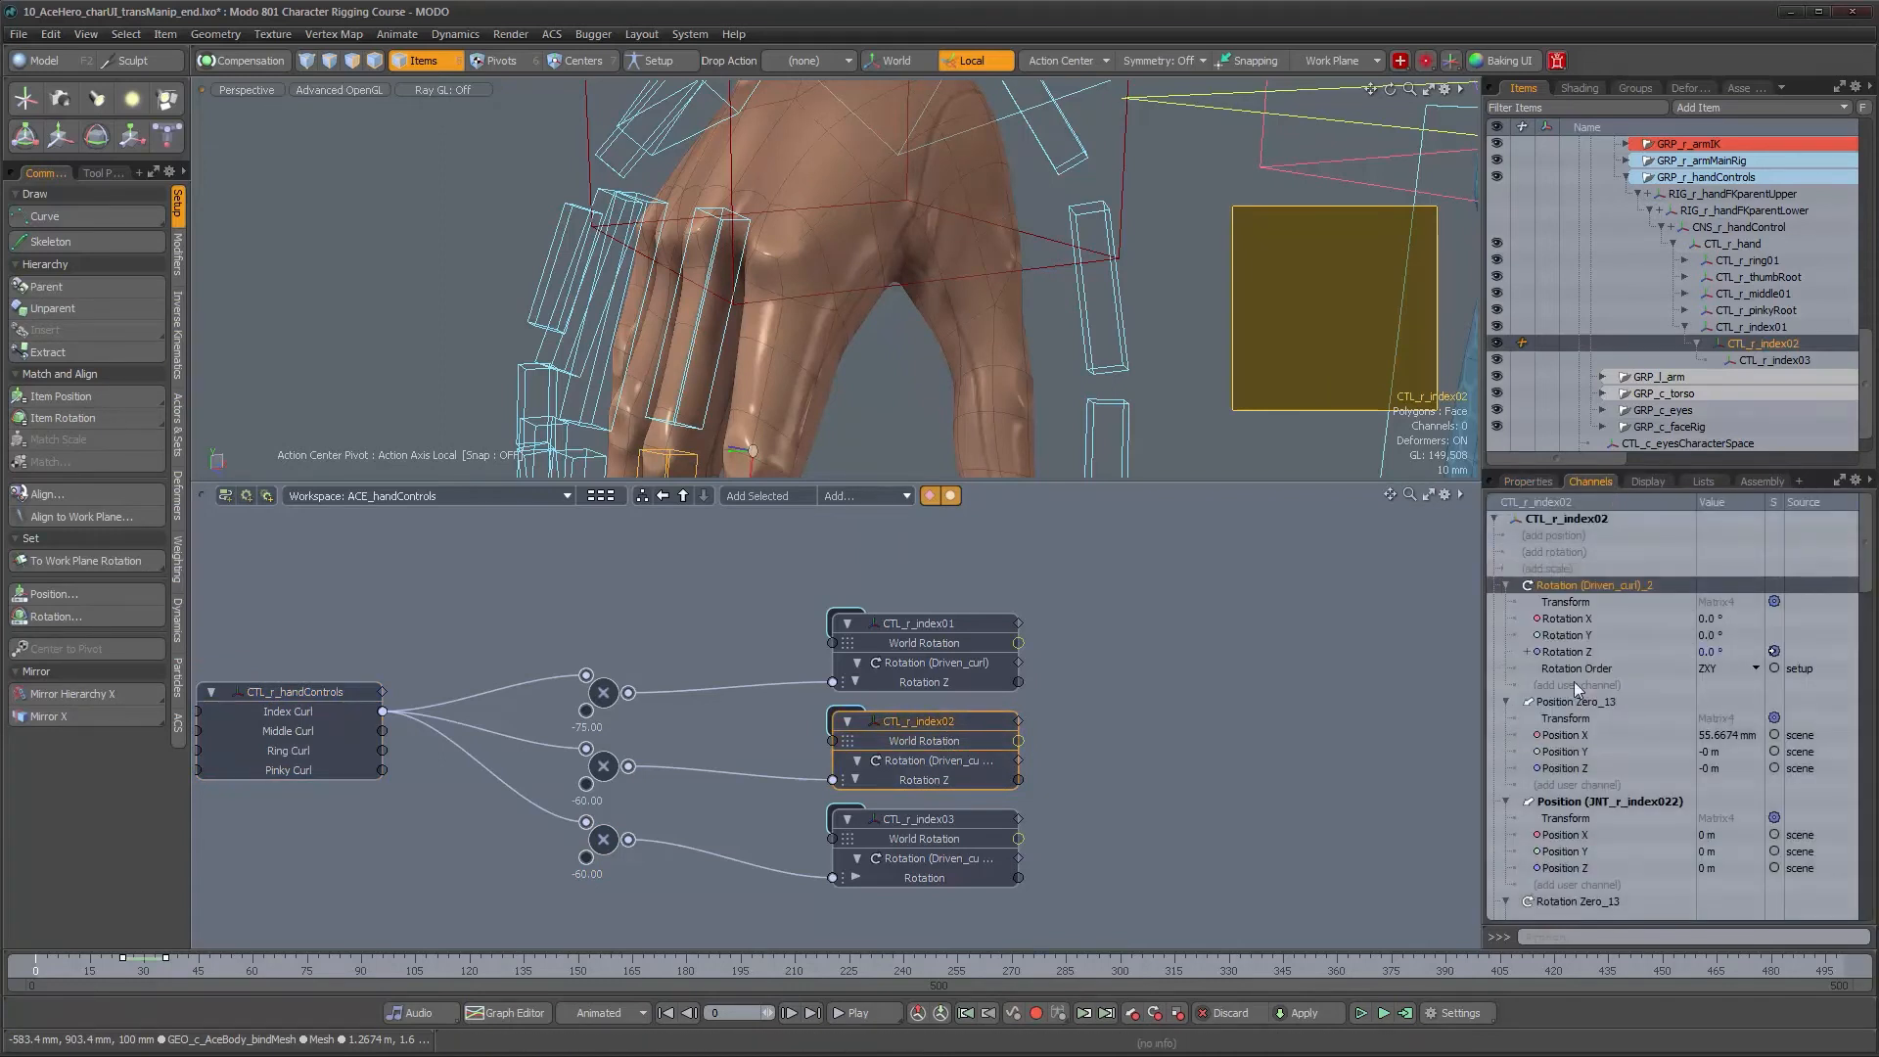
right_click(1562, 685)
click(1570, 782)
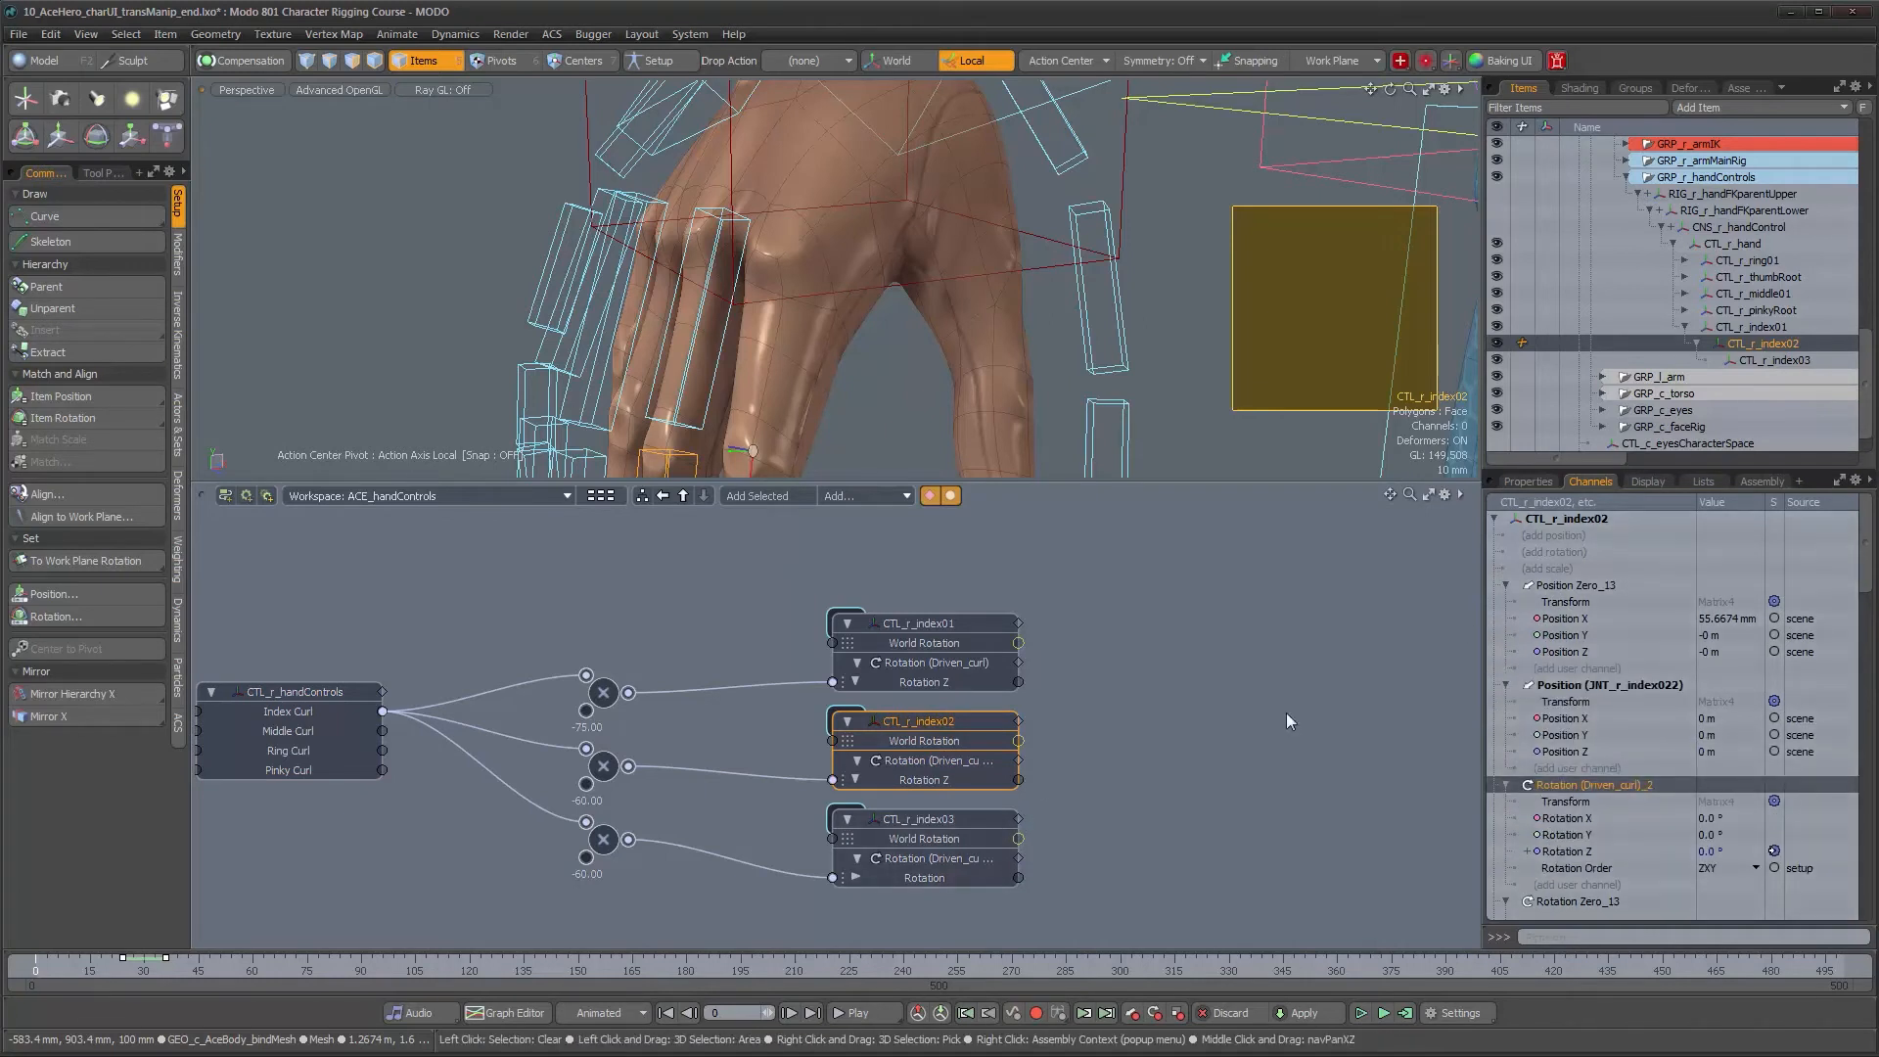
Move the Driven_curl rotation of CTL_r_index03 down its transform stack to just below Position (JNT_r_index032)
click(955, 818)
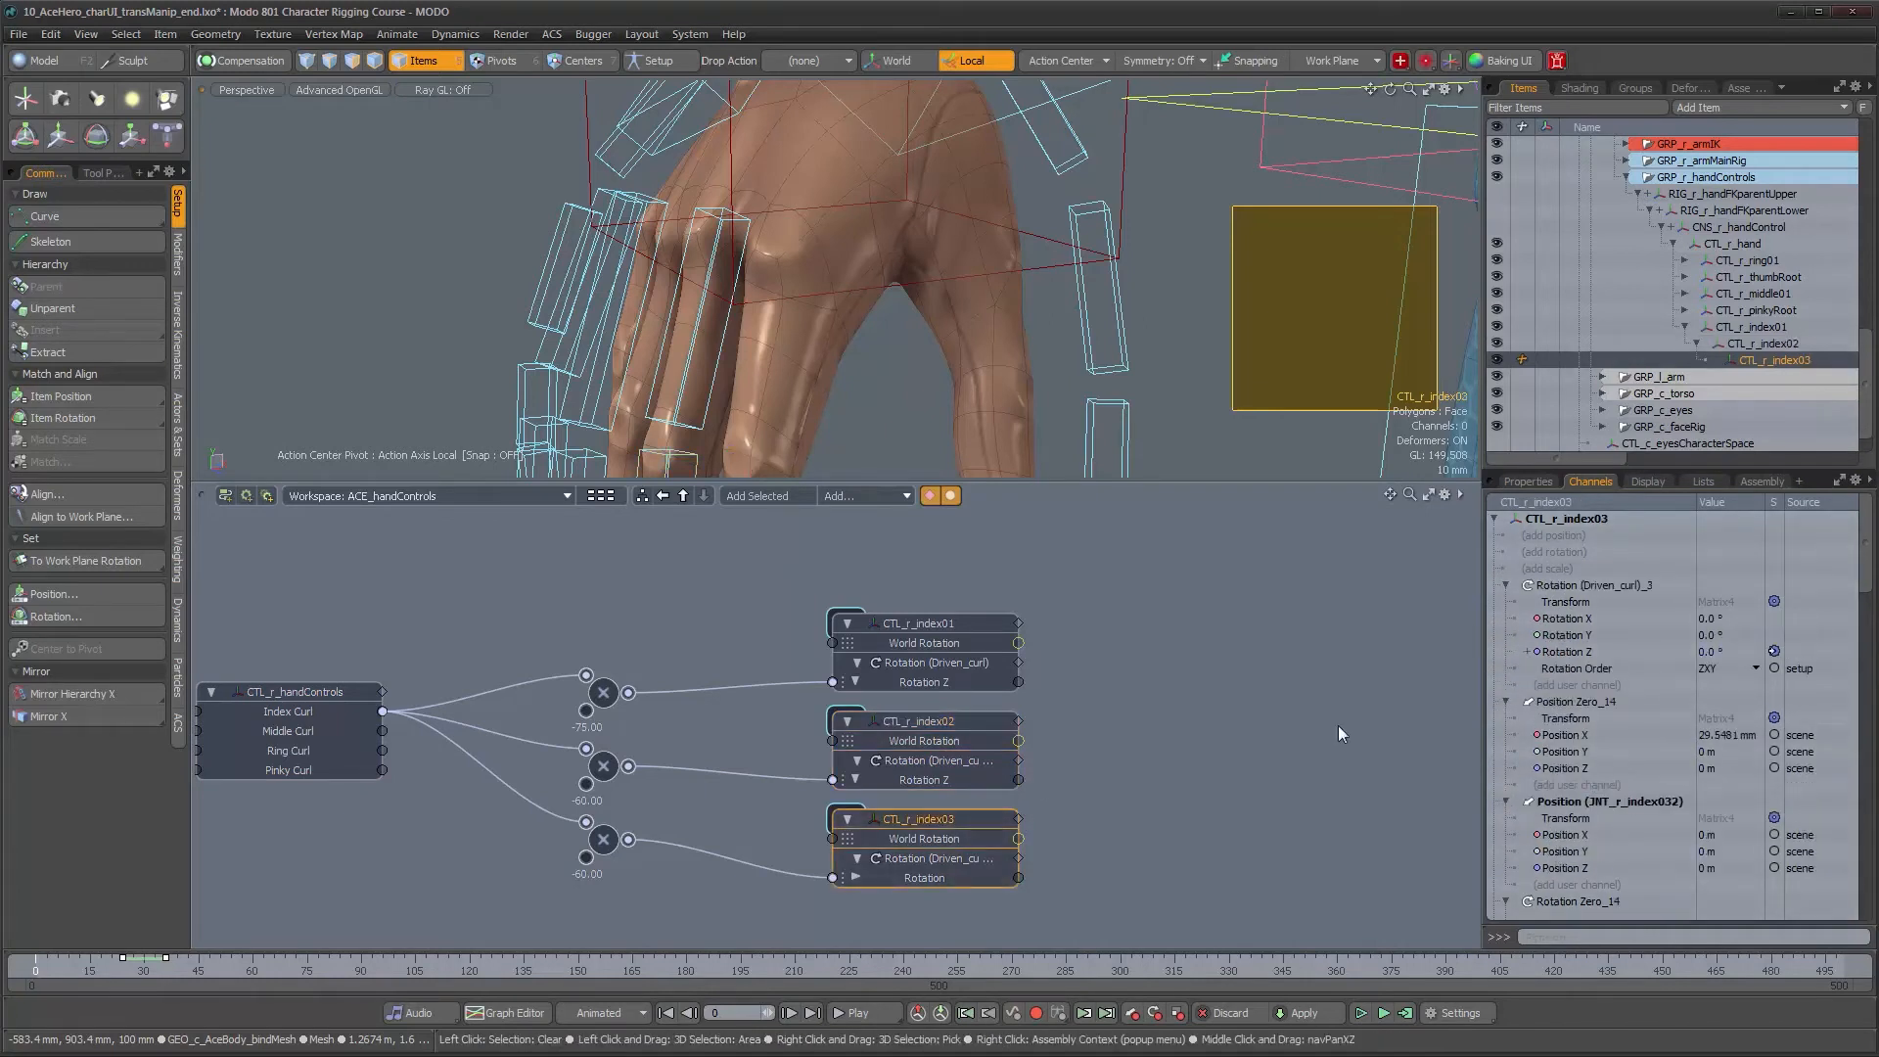
click(1560, 585)
right_click(1560, 585)
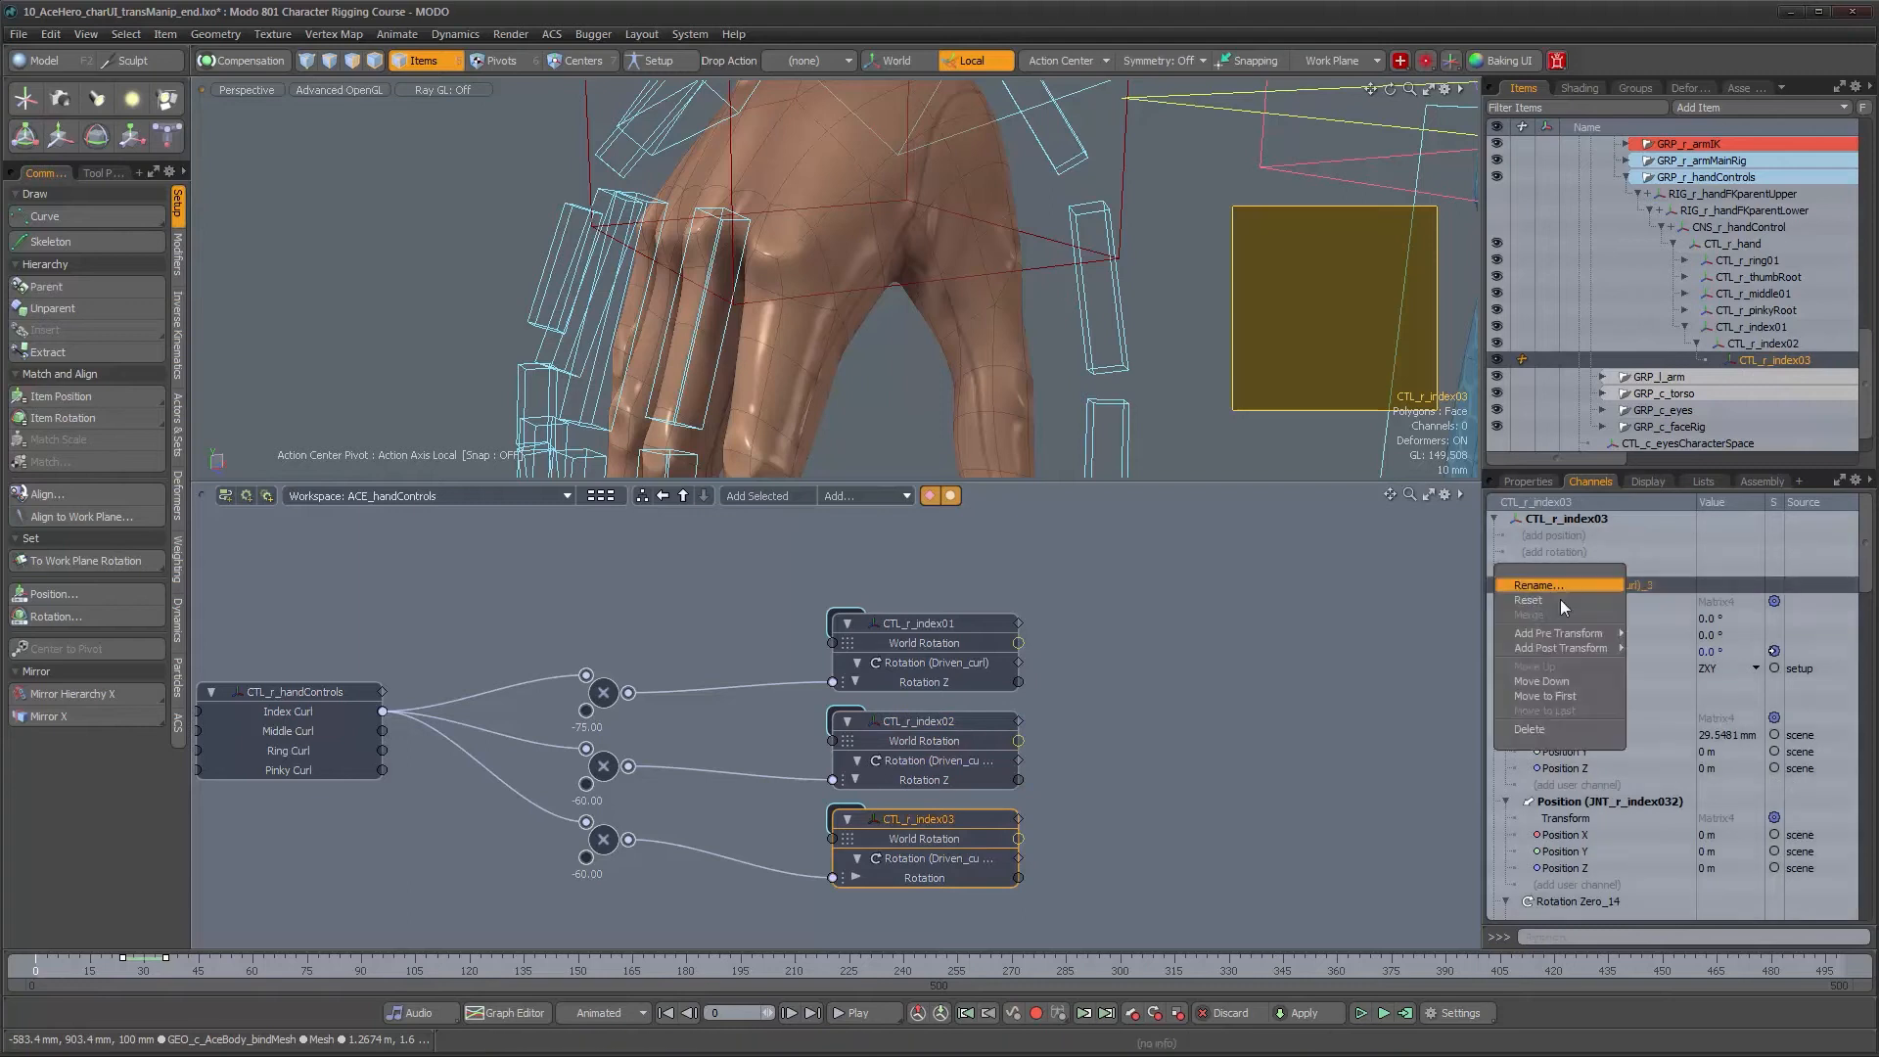
click(1559, 683)
right_click(1564, 683)
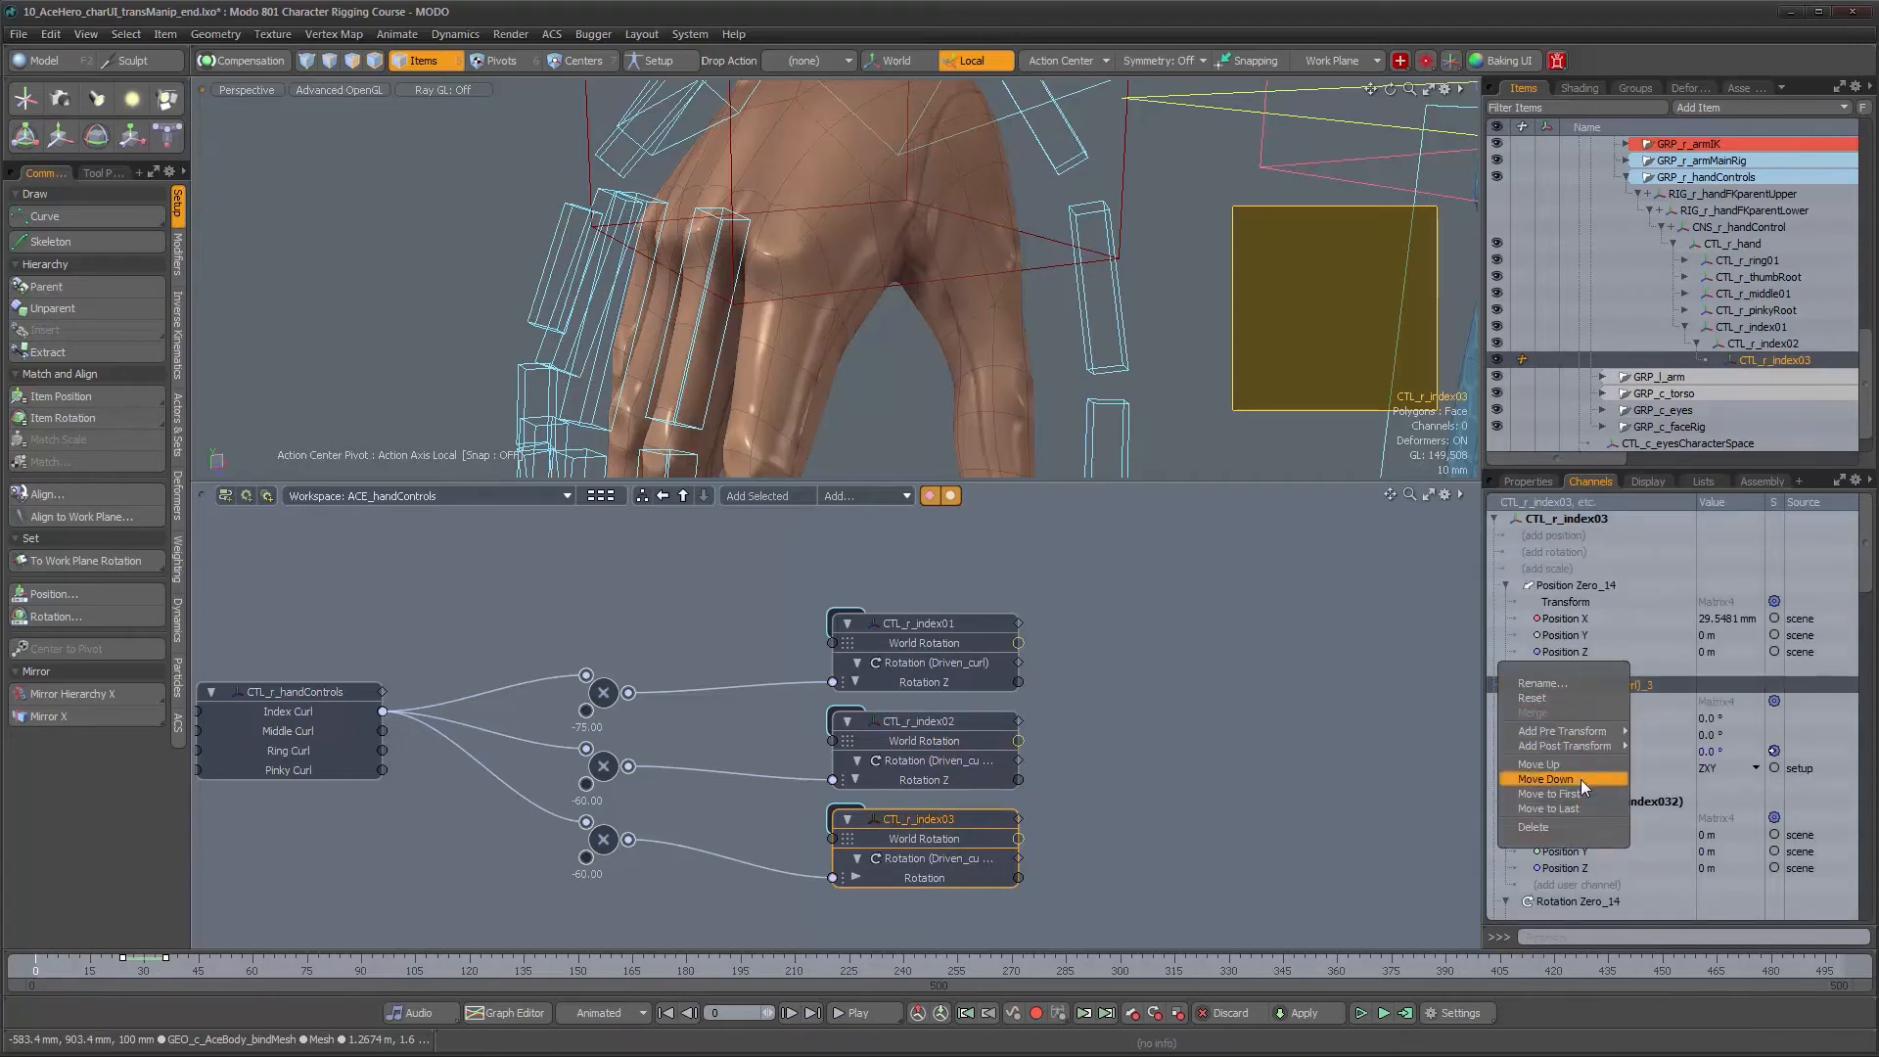
click(1582, 779)
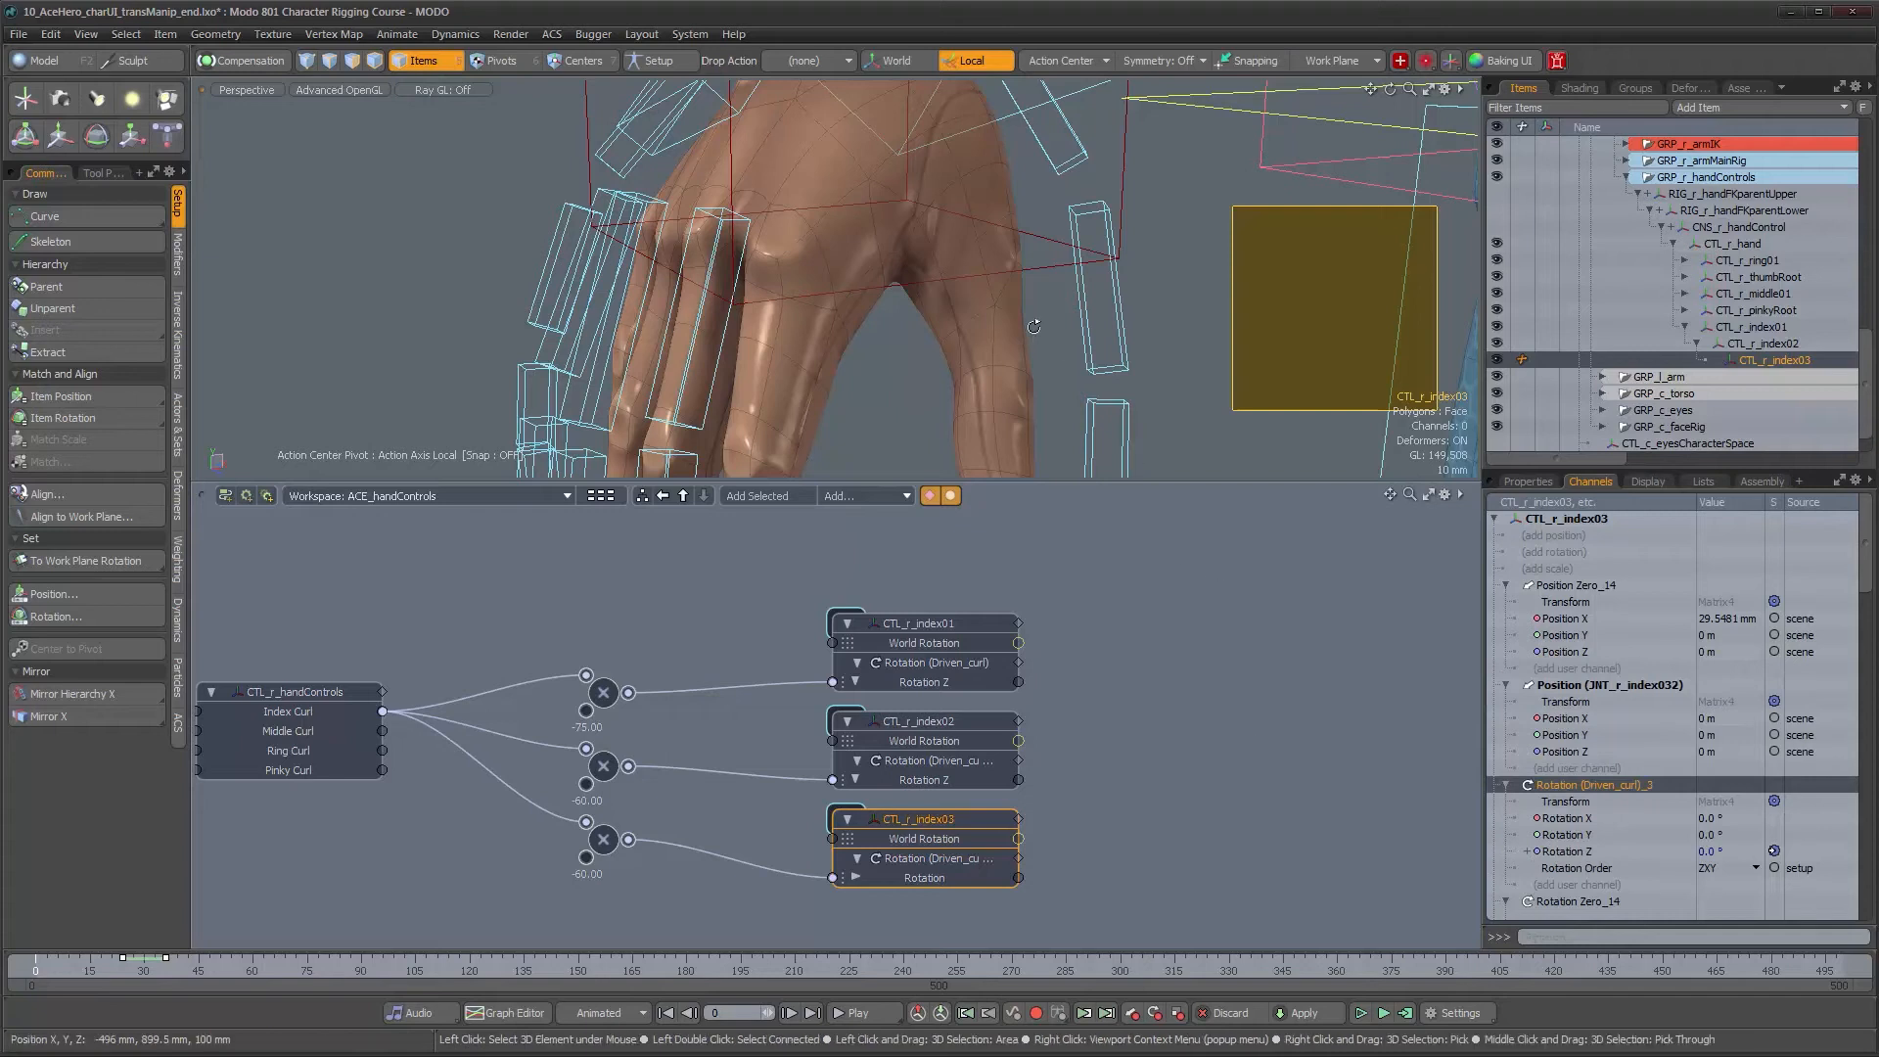
Set the Index Curl channel of CTL_r_handControls to 100% and view the curled index finger from another angle
click(273, 690)
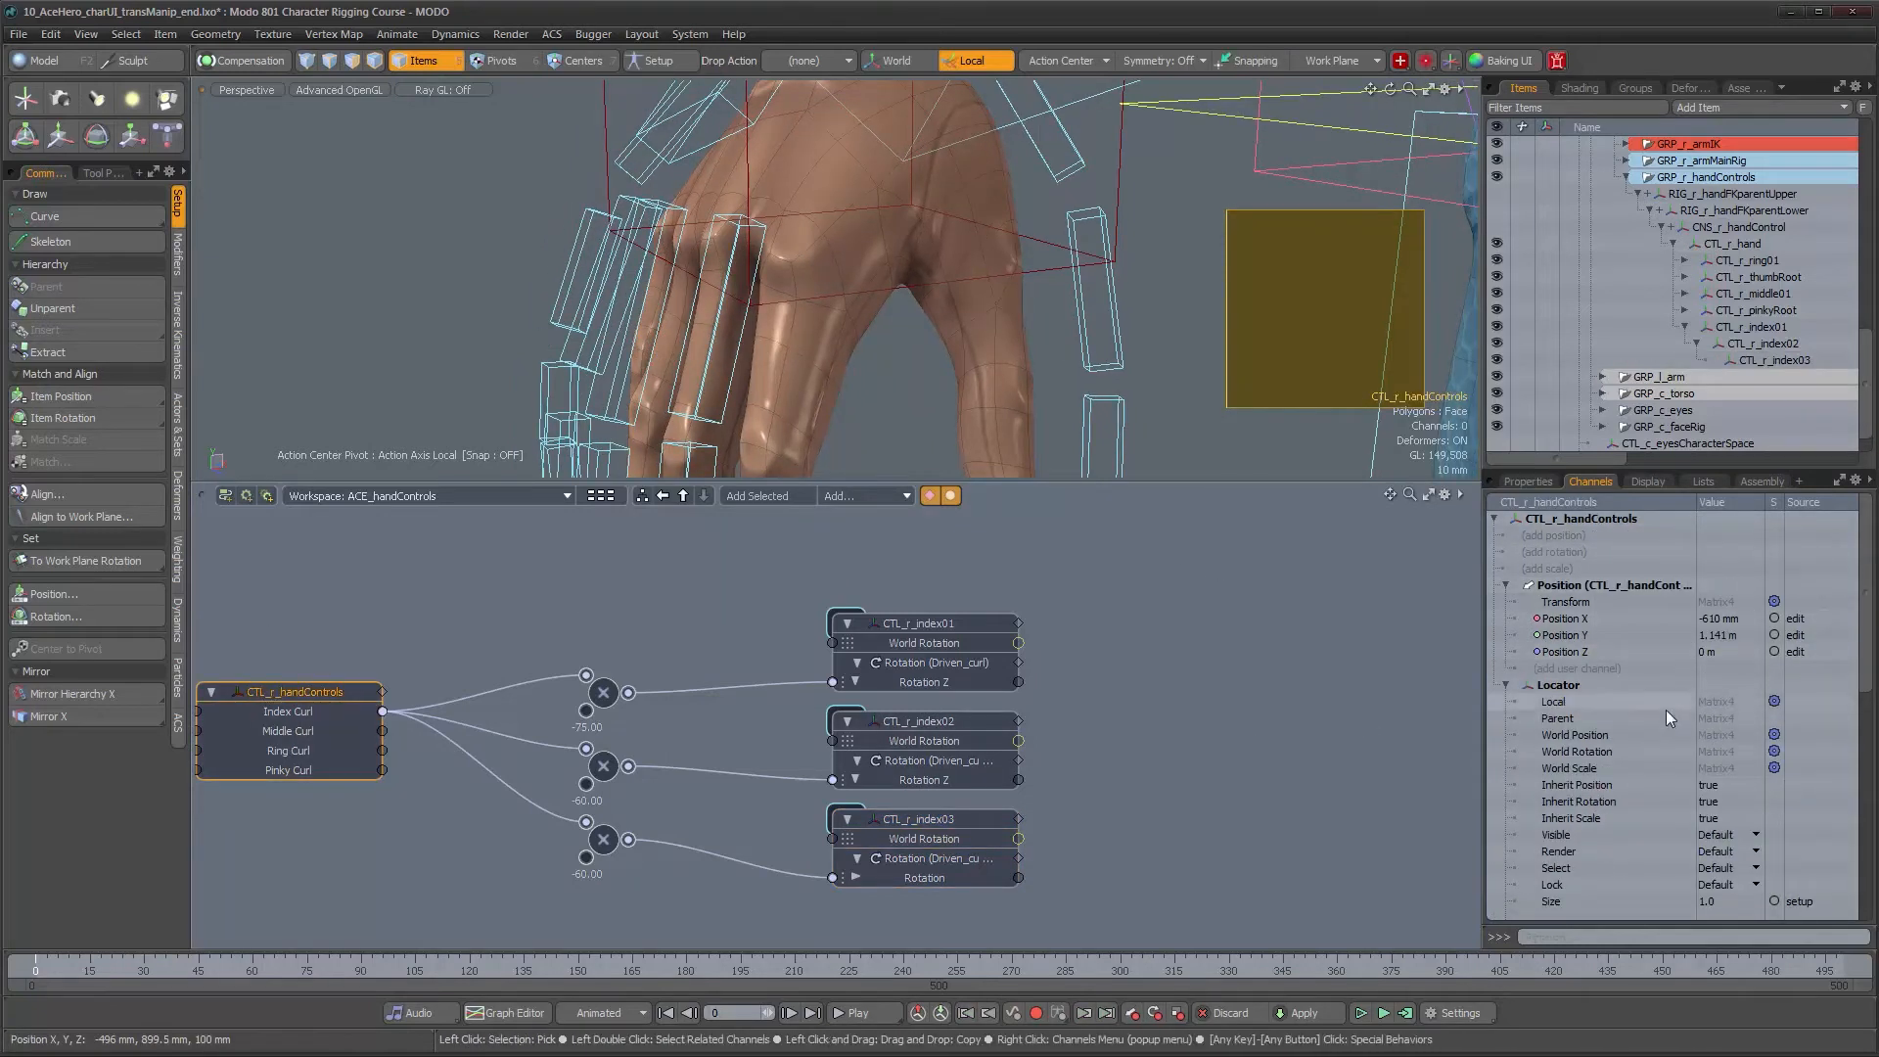
scroll(1693, 809, down, 10)
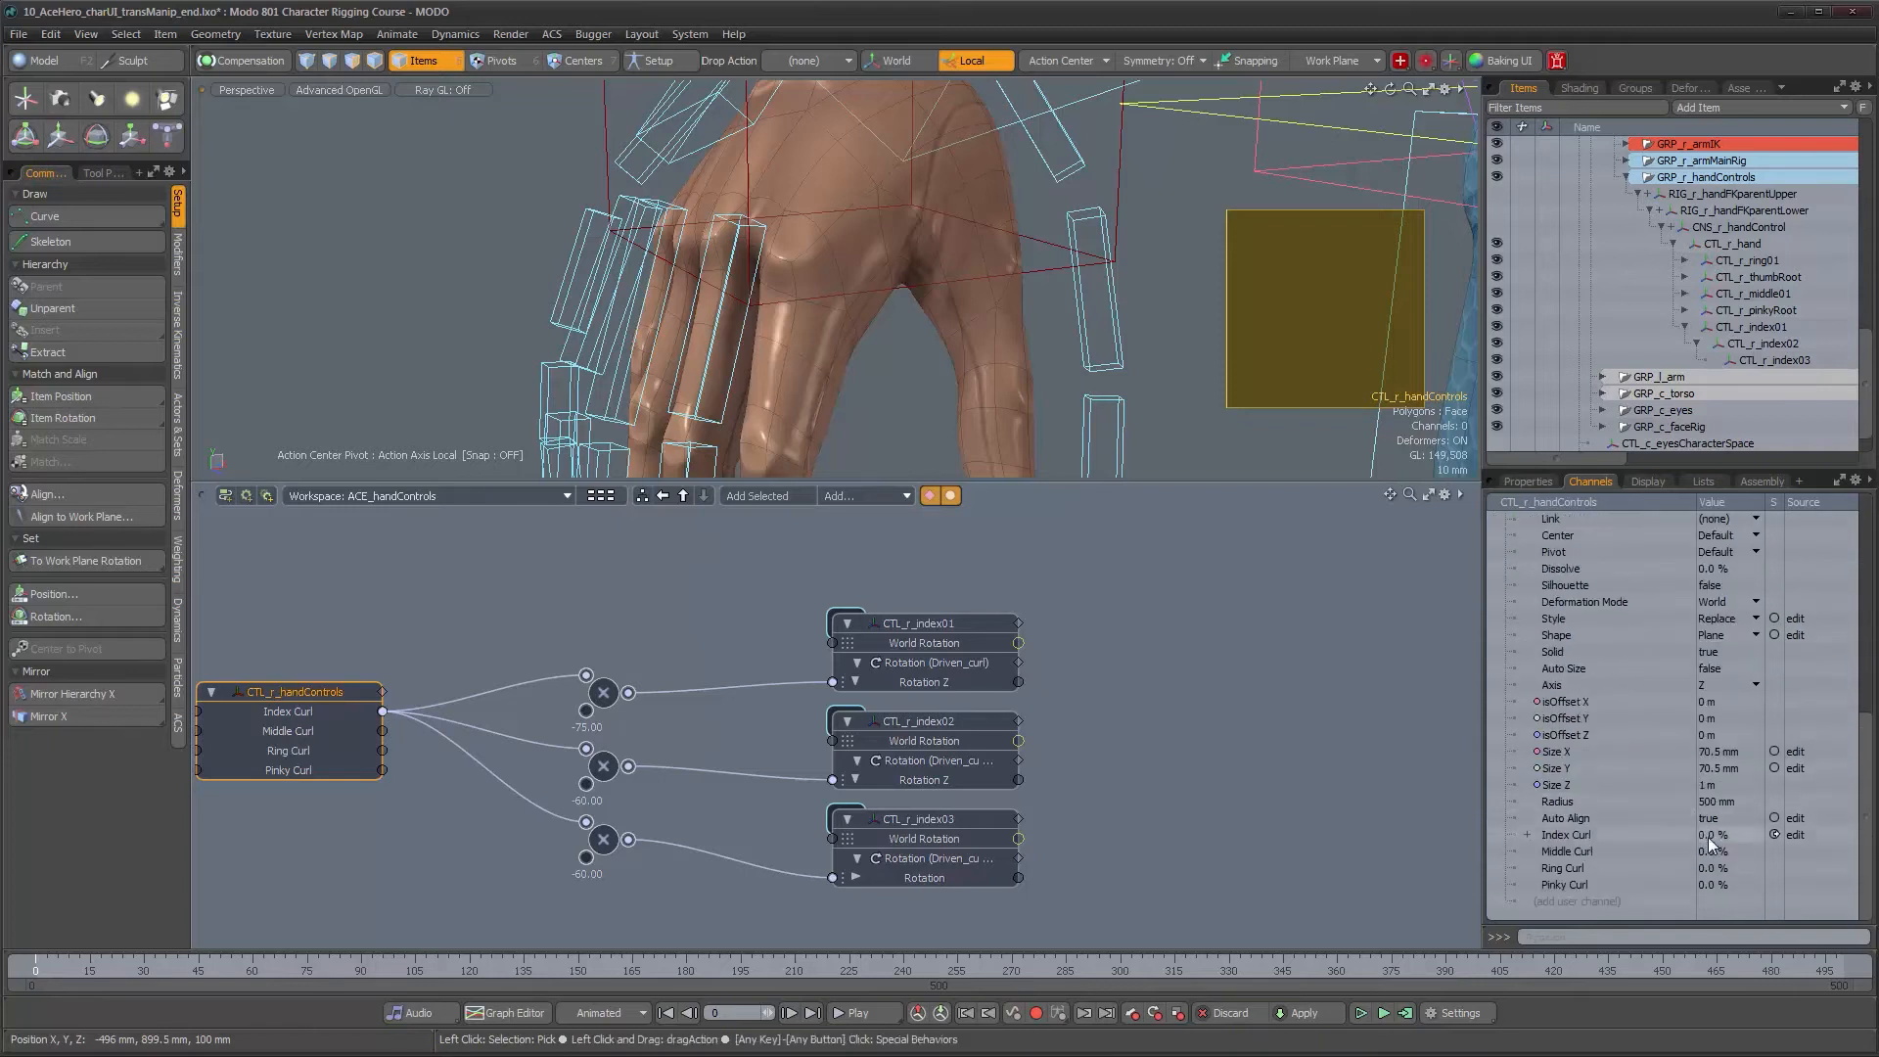
double_click(1707, 837)
text(100)
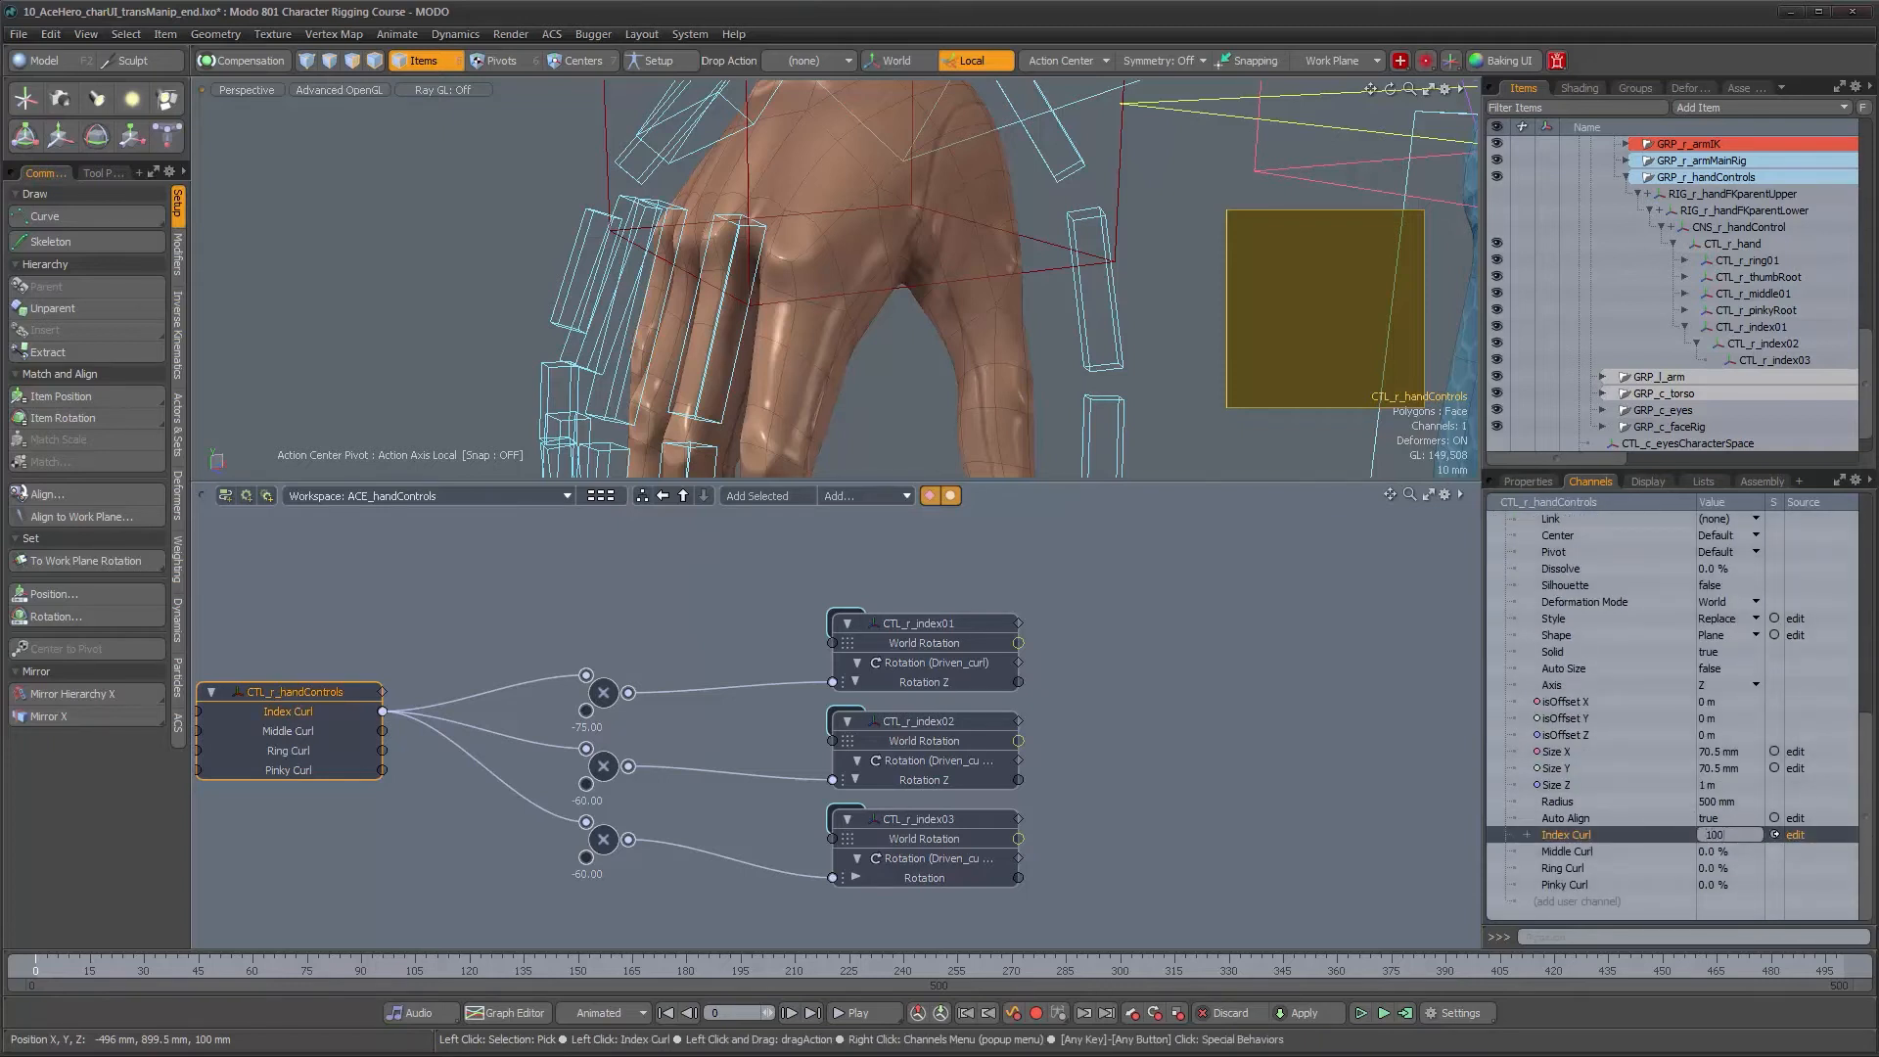
alt+drag(940, 294, 959, 327)
Move the CTL_r_index01 node higher, expose its Driven_curl Rotation X and link Index Curl to that channel
click(912, 622)
key(e)
drag(944, 626, 940, 562)
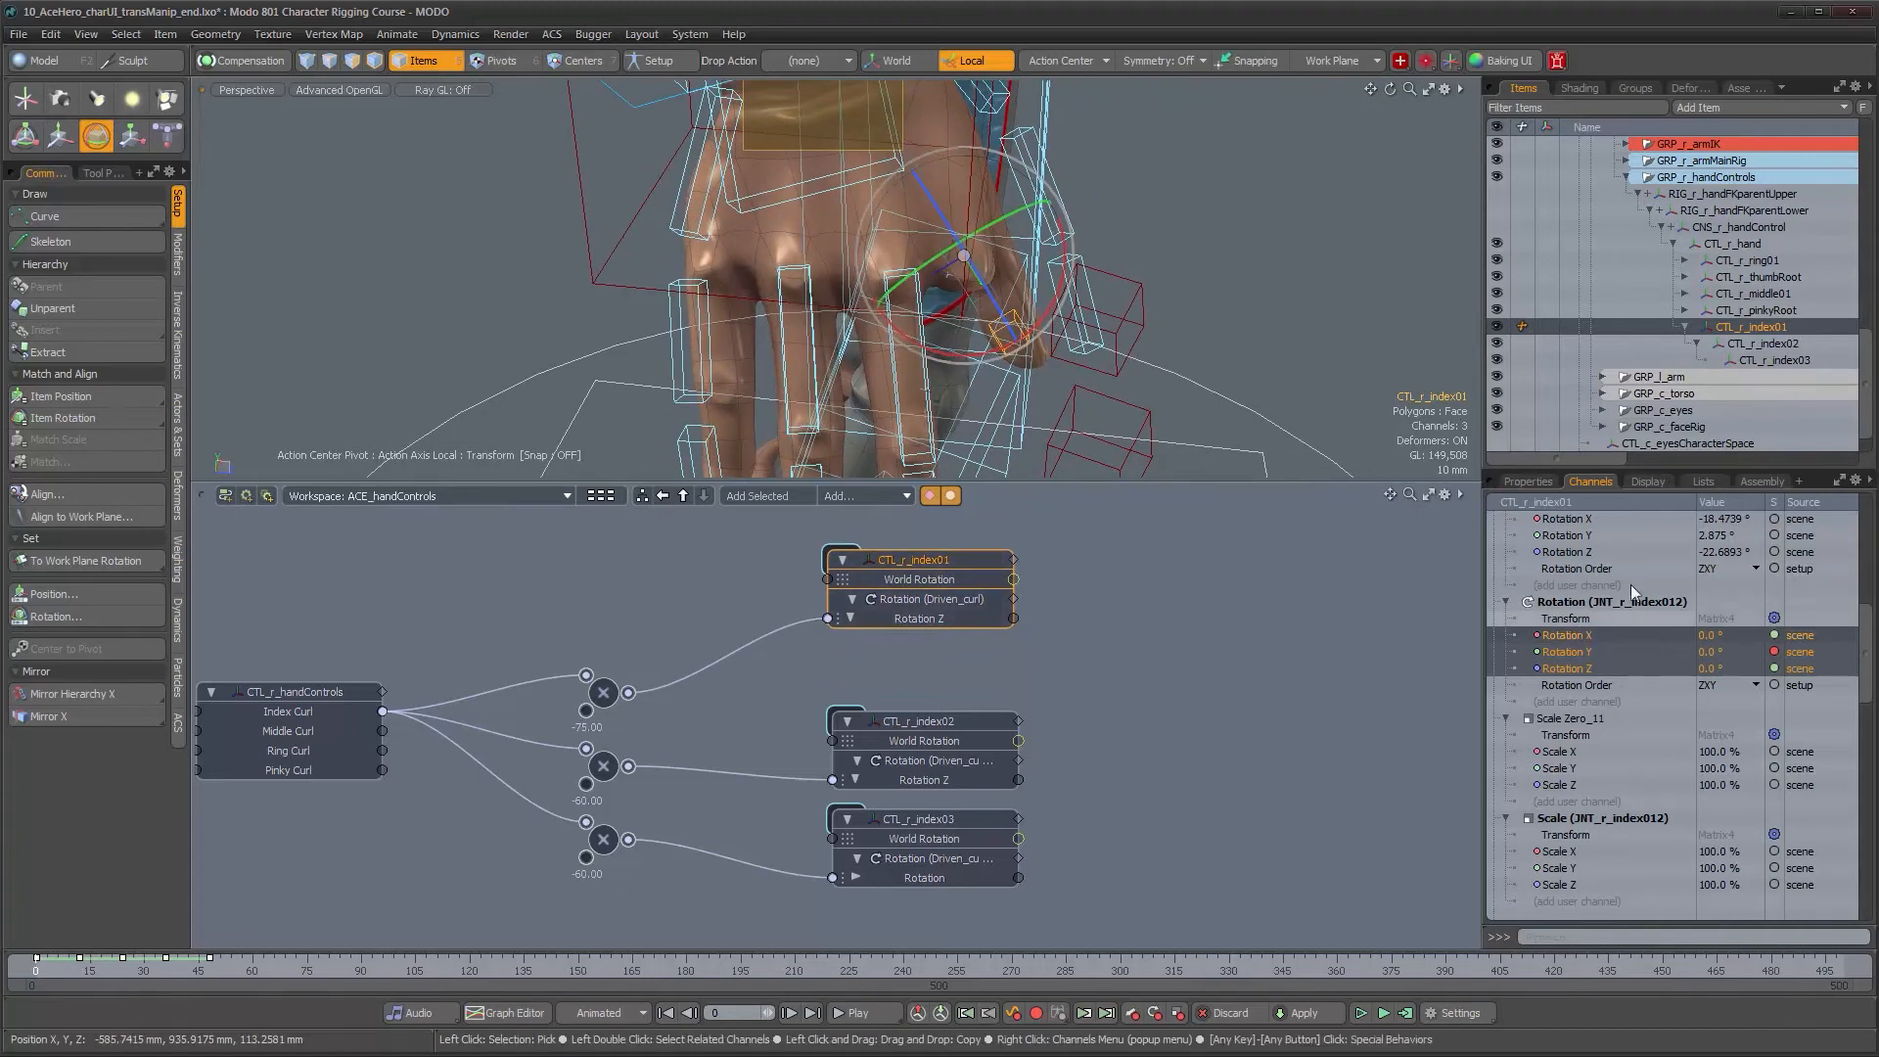
scroll(1583, 734, up, 5)
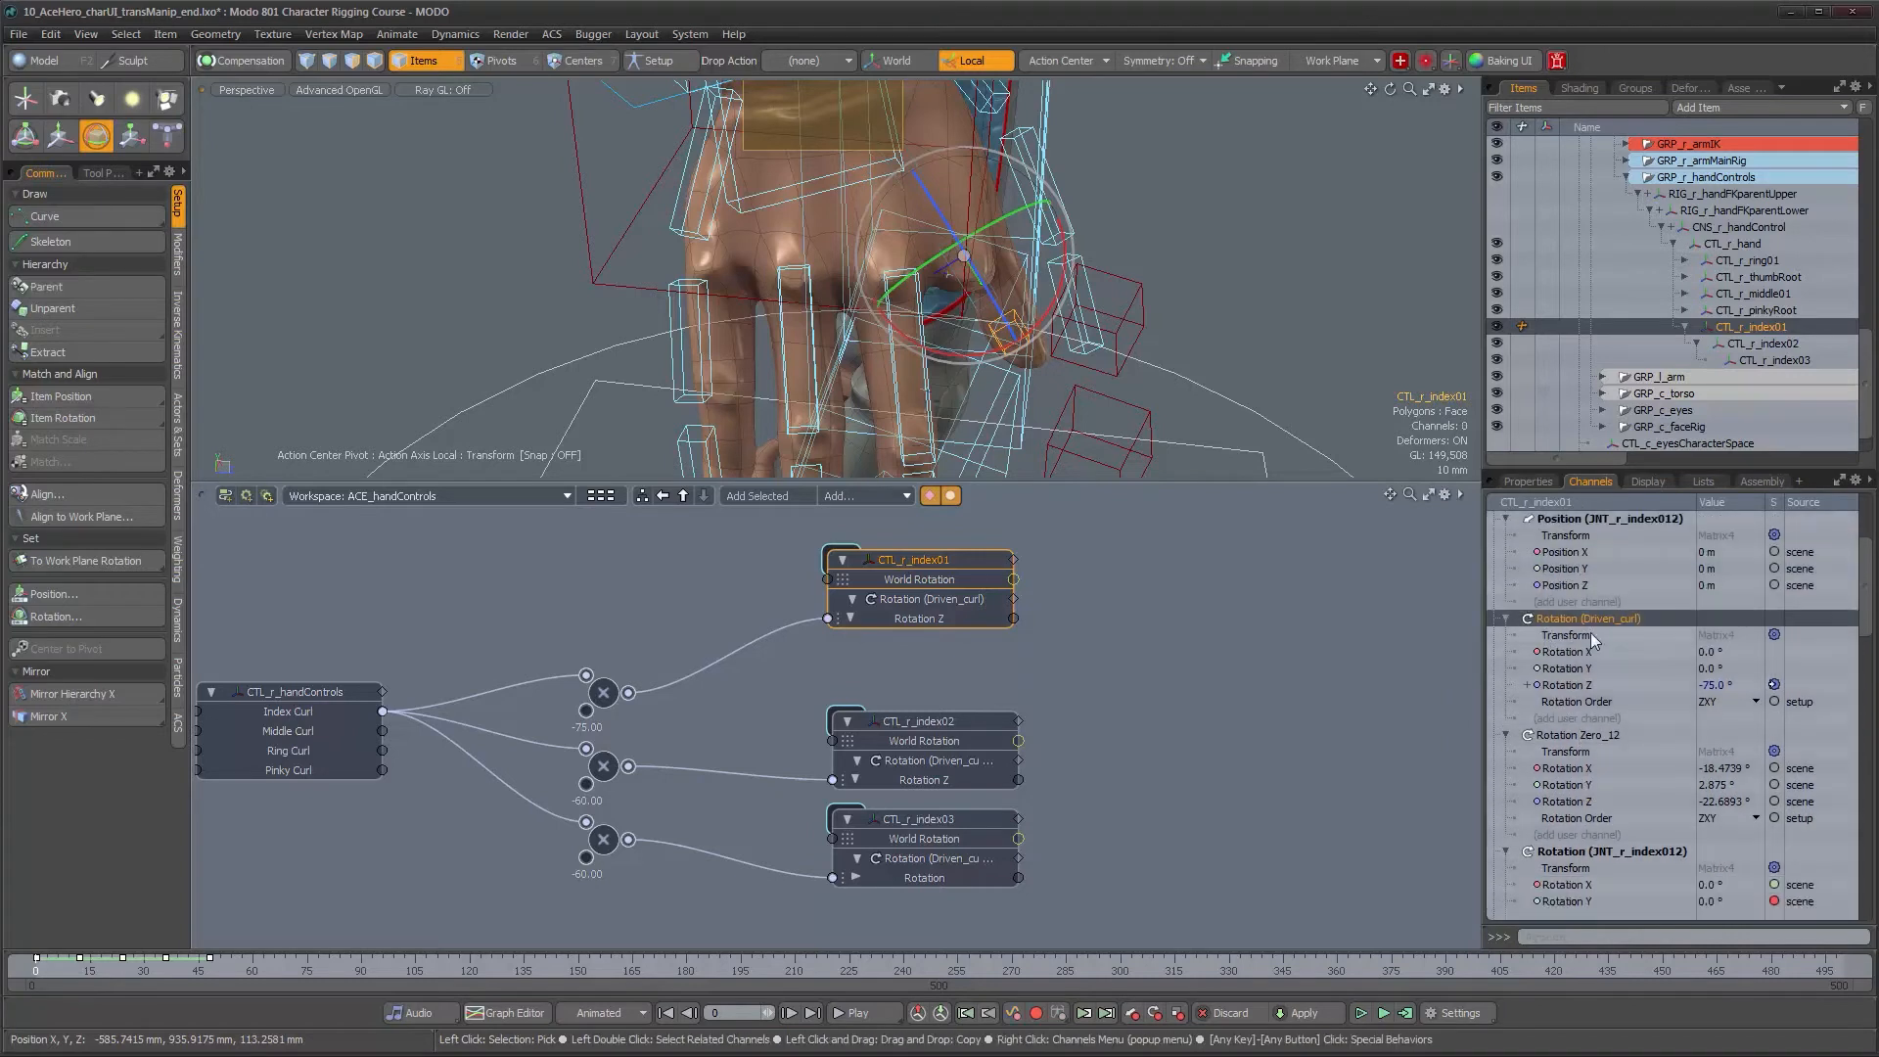
click(1553, 652)
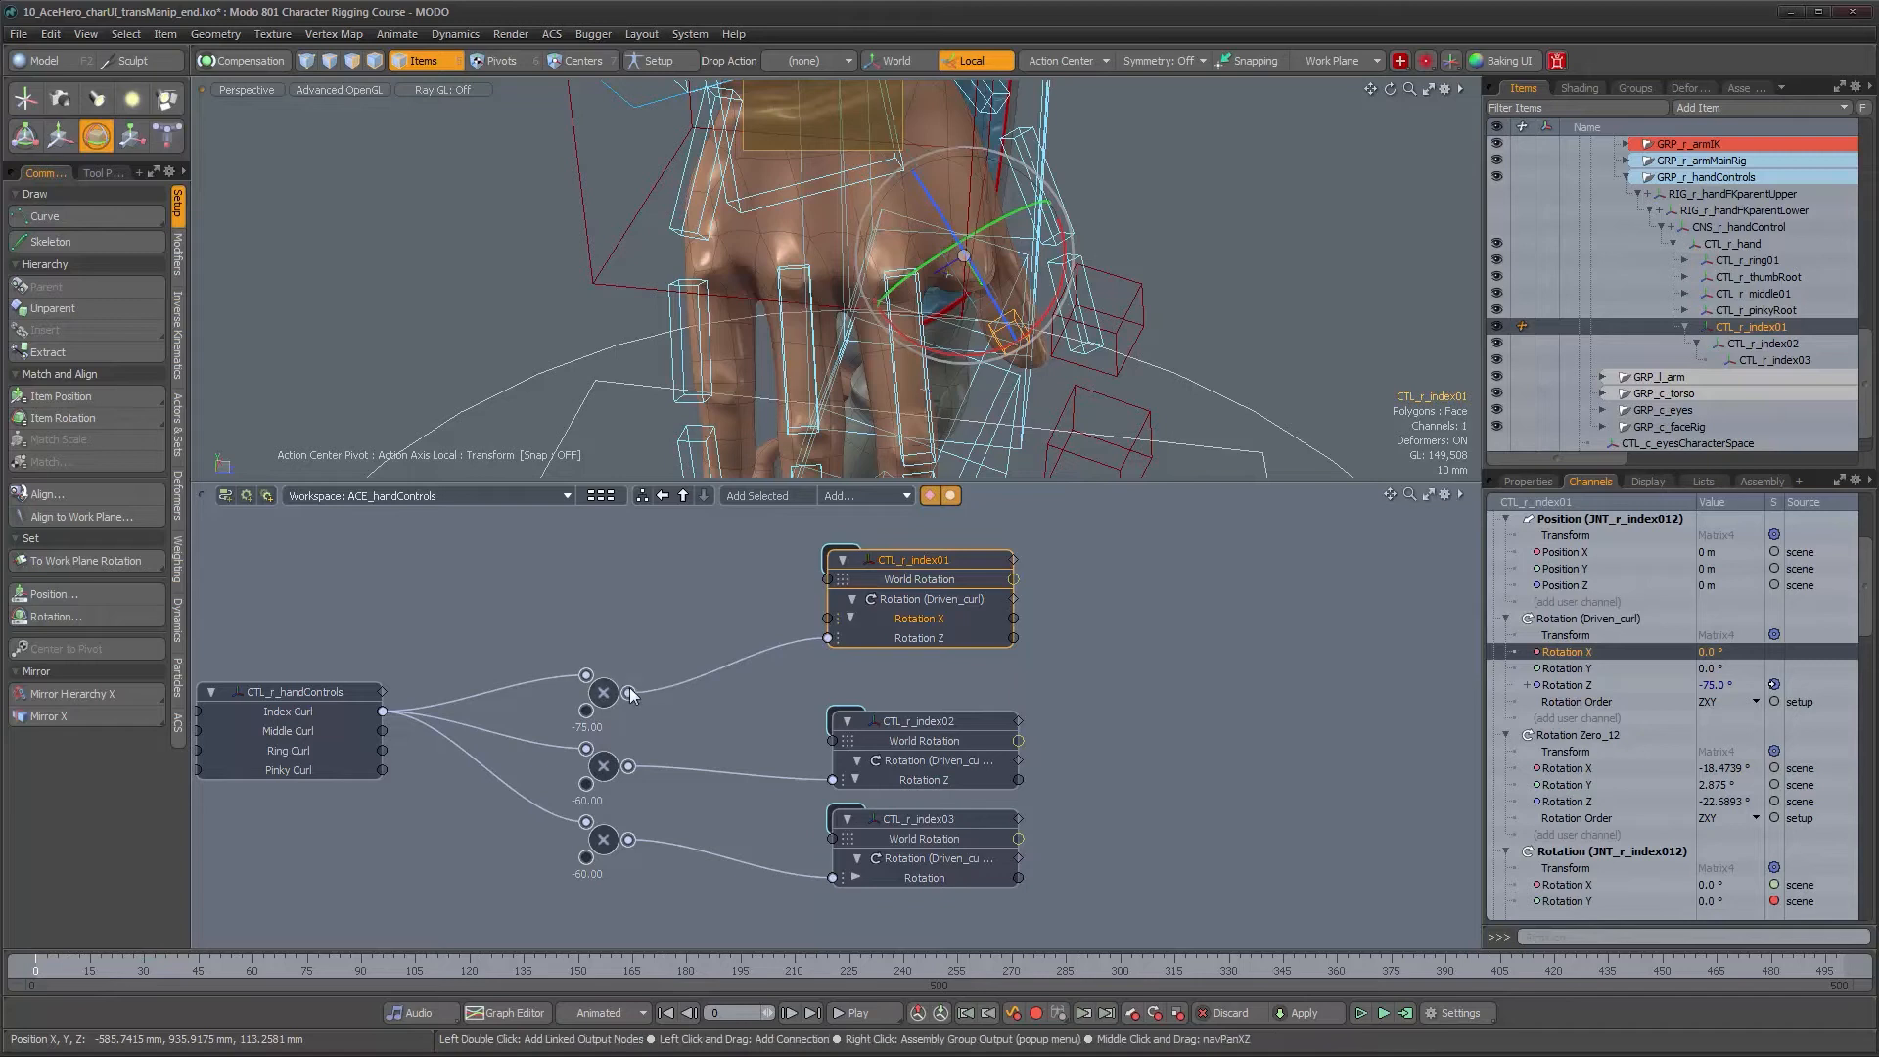
drag(383, 712, 827, 618)
Insert a Basic Math: Multiply modifier on the link from Index Curl to CTL_r_index01's Rotation X, placed above the -75 modifier
click(689, 641)
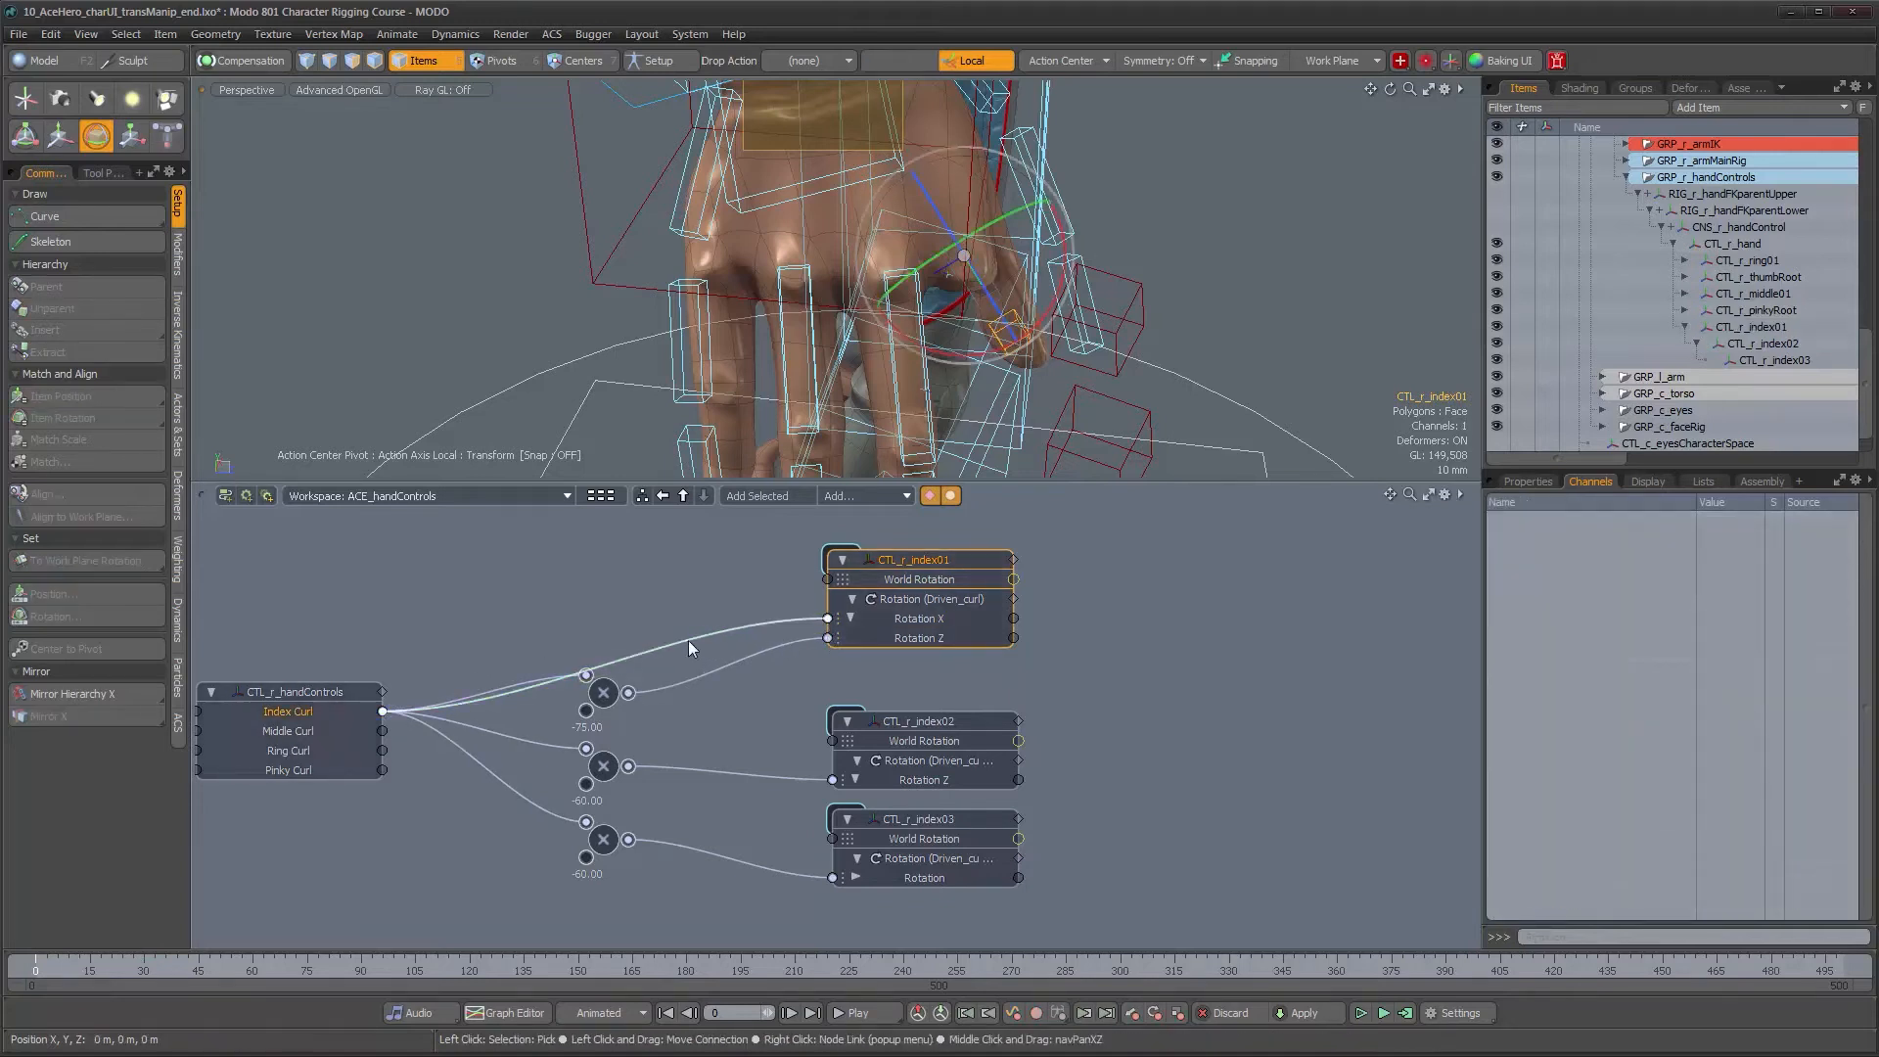
click(855, 495)
mouse_move(961, 497)
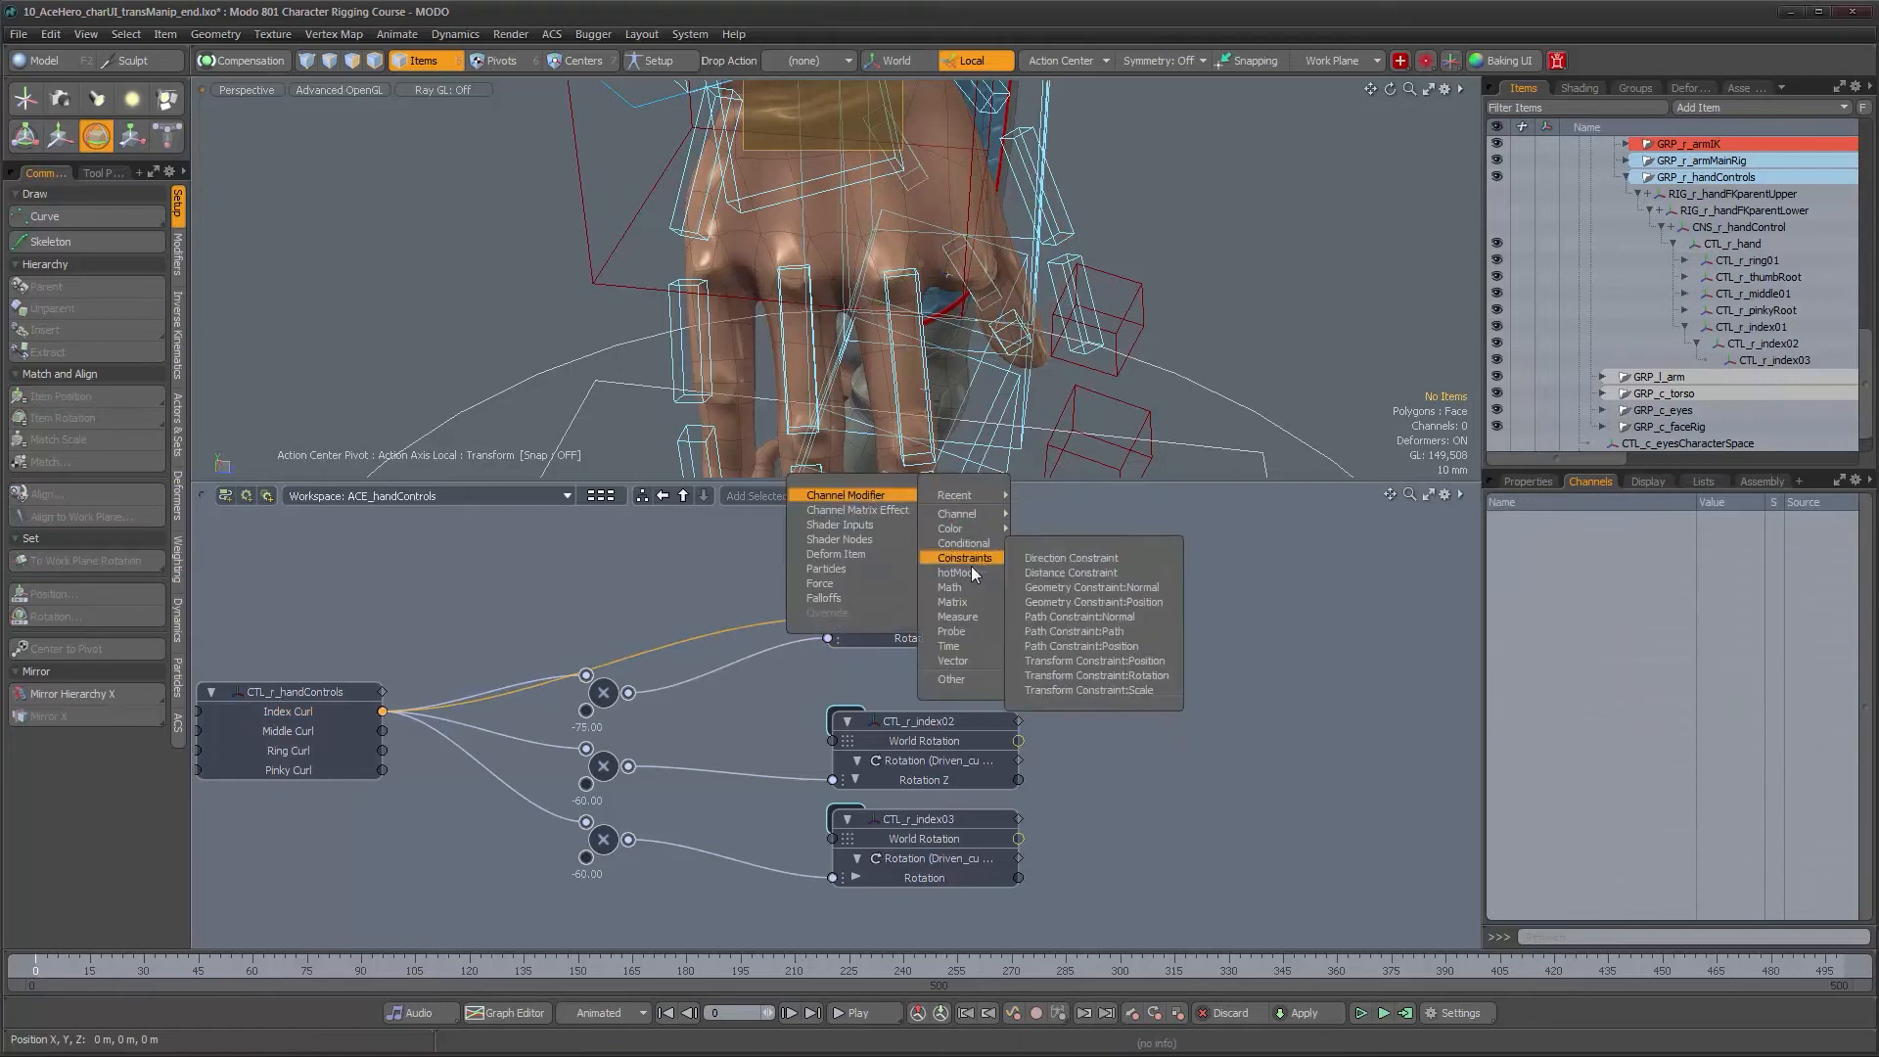
mouse_move(969, 586)
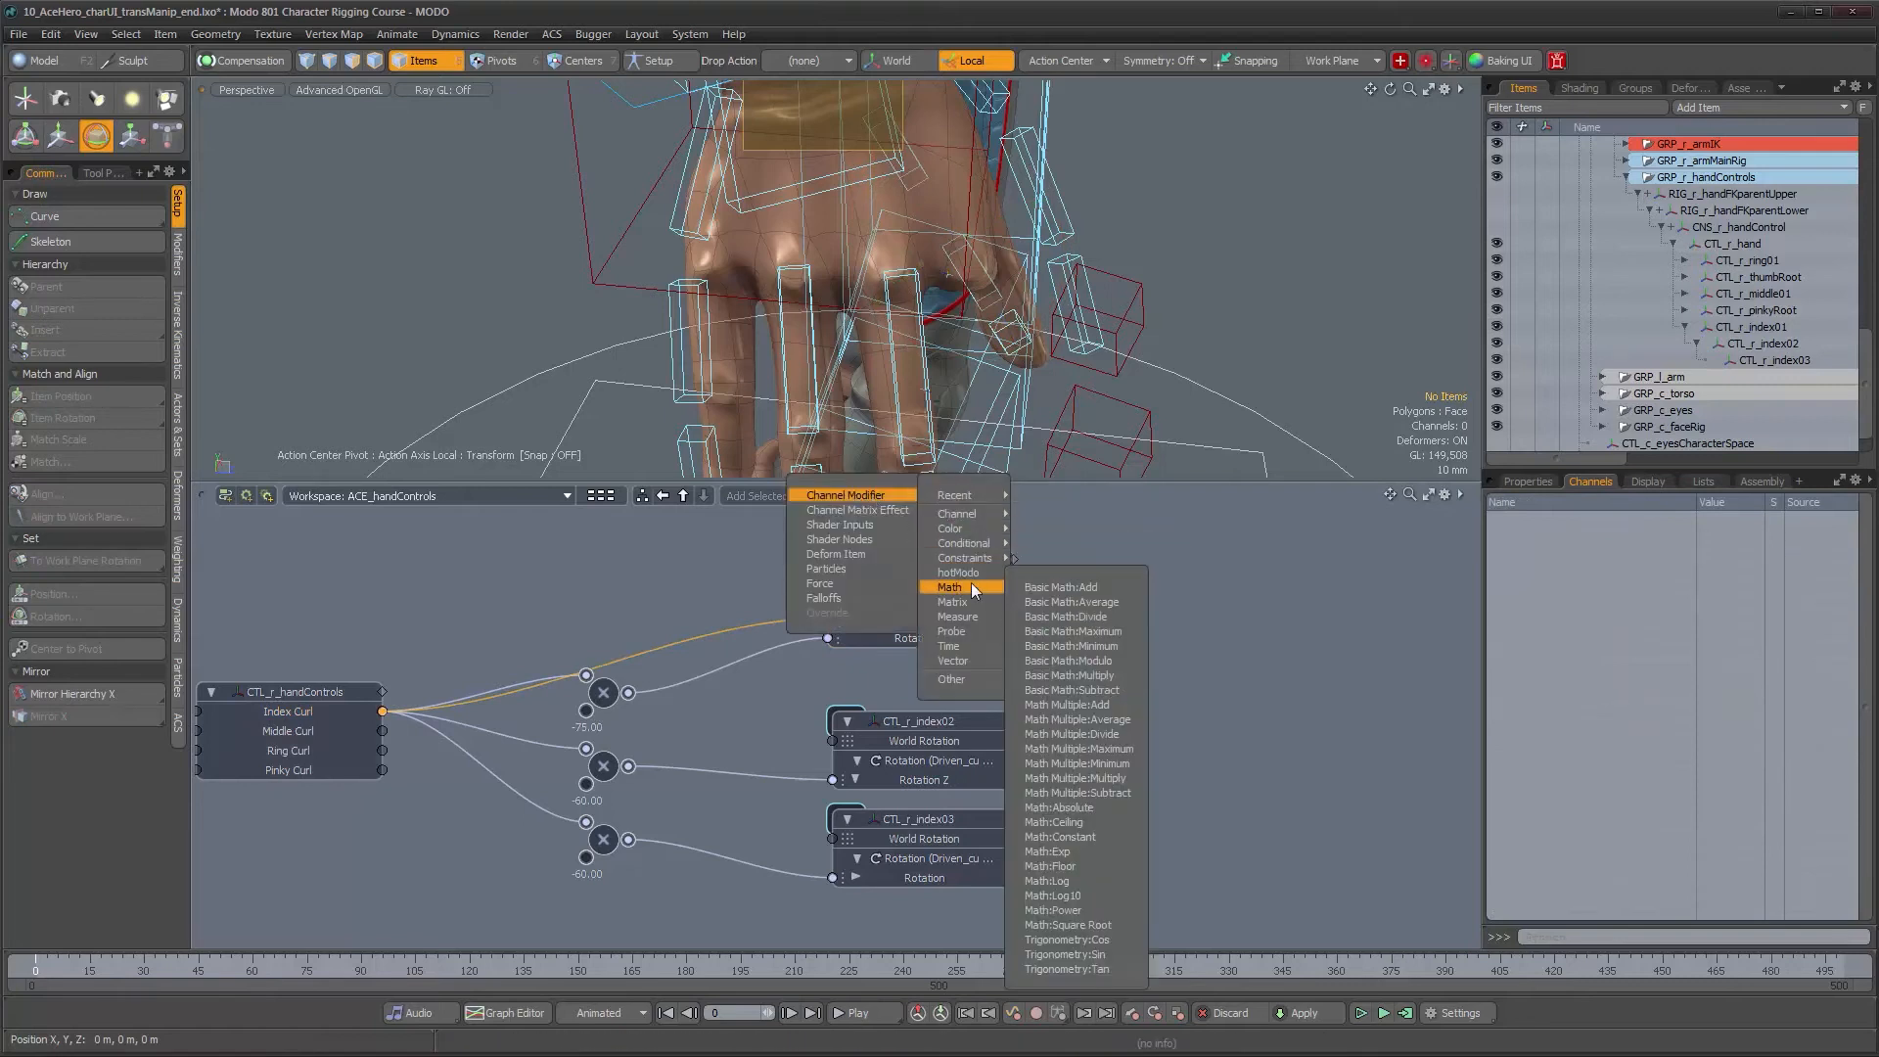
click(1065, 674)
drag(603, 664, 607, 631)
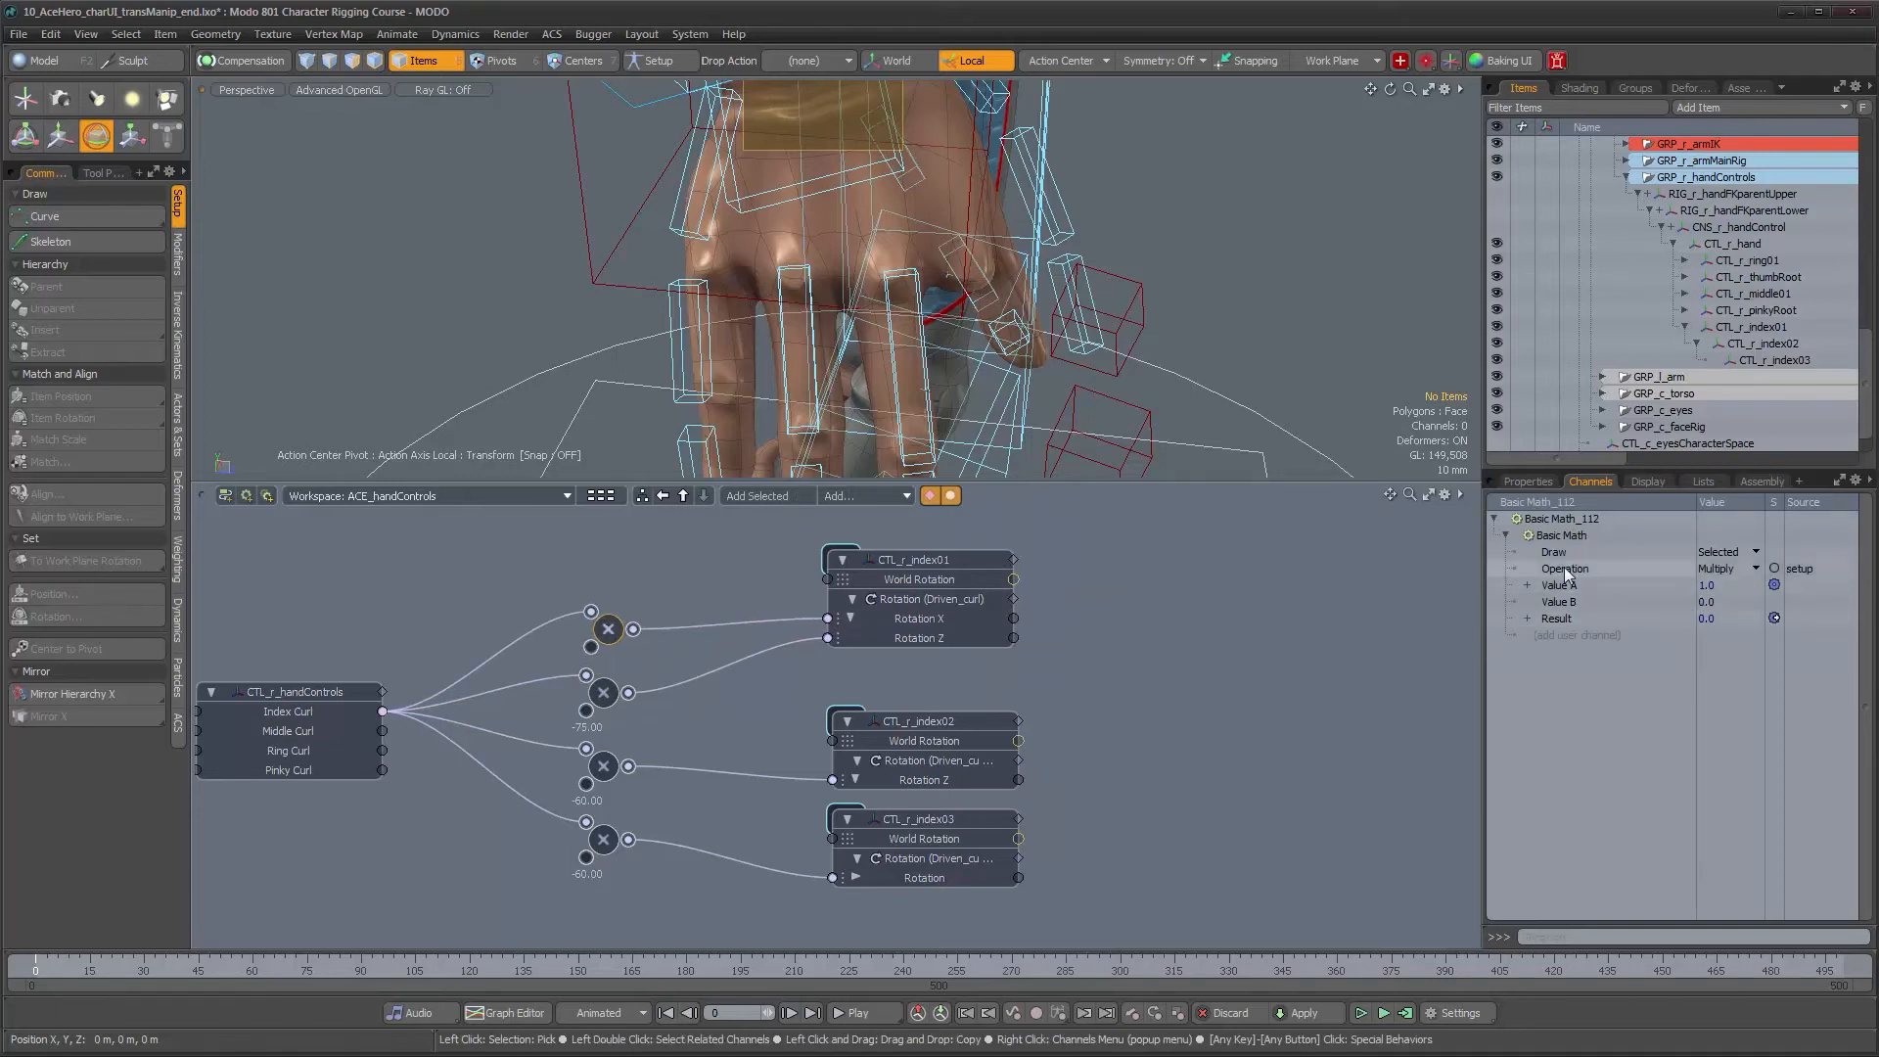
Set Value B of the new Rotation X Multiply modifier to -10, judging the index finger's curl from several angles
click(1528, 481)
click(1872, 528)
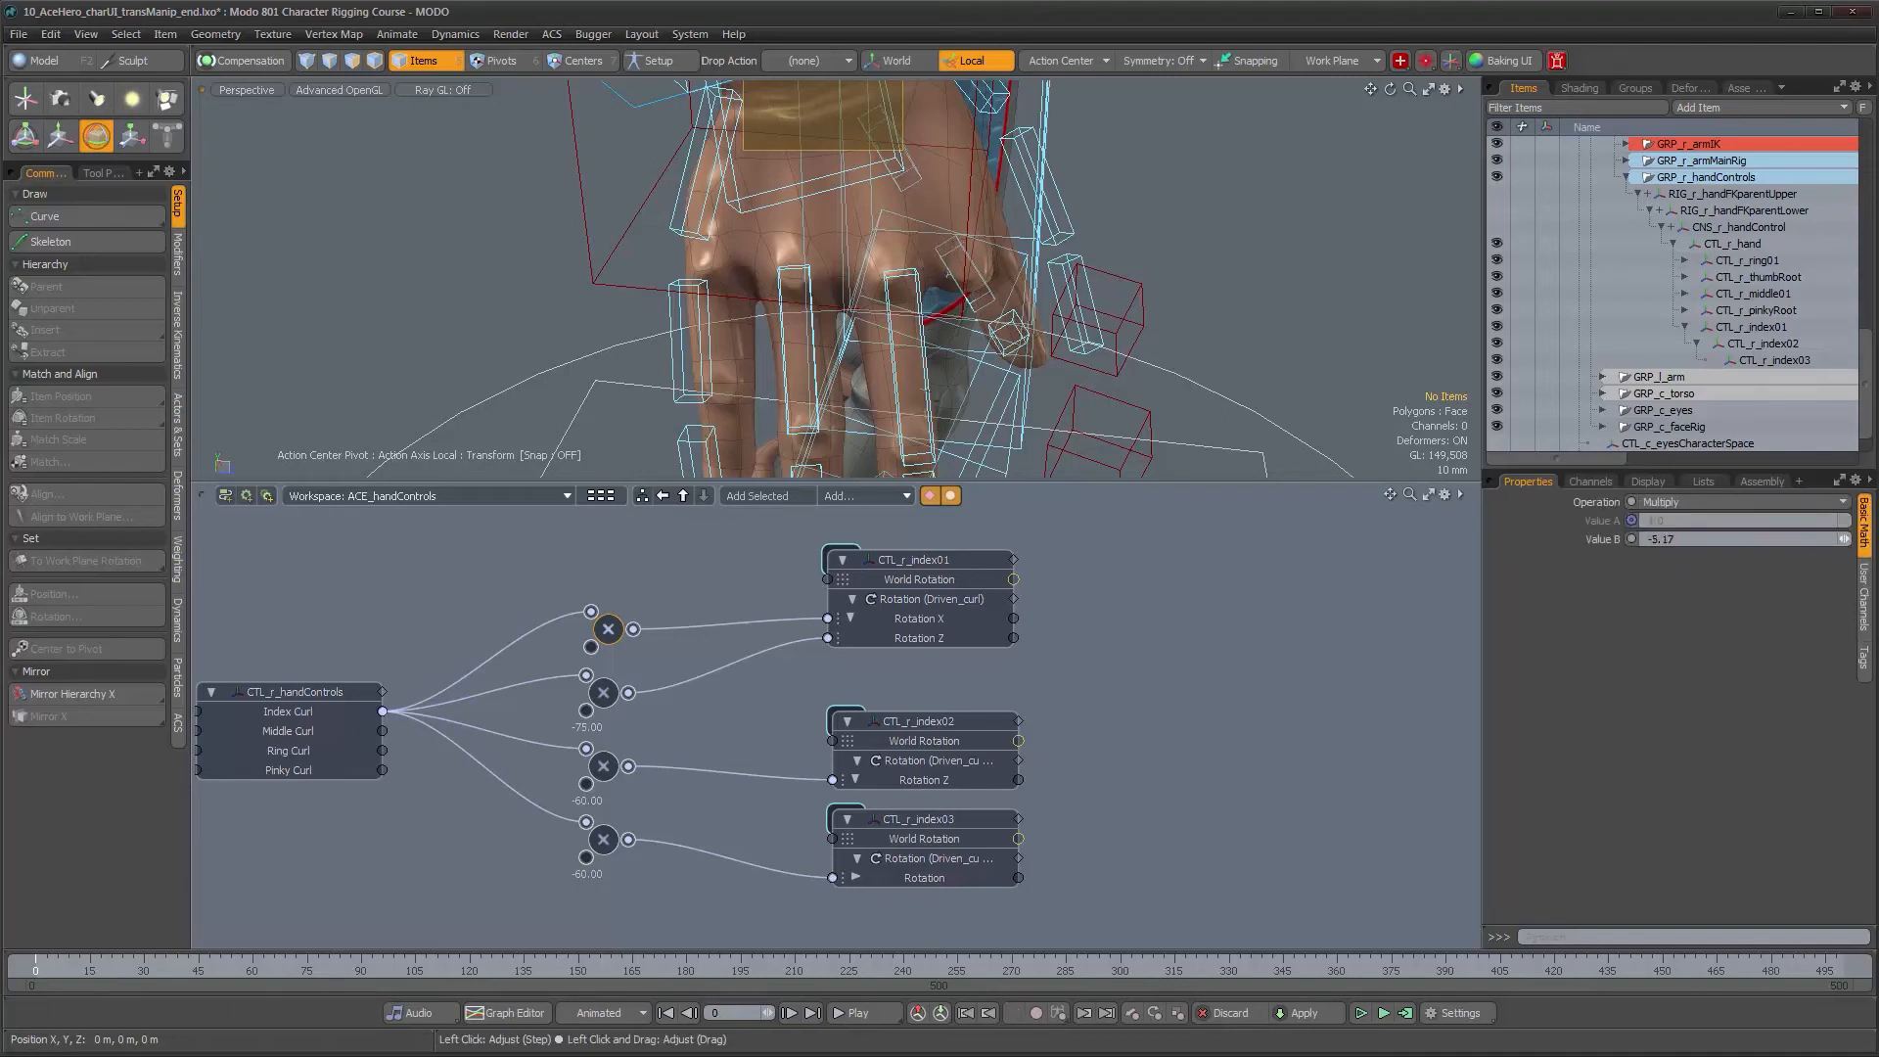
drag(1844, 539, 1834, 540)
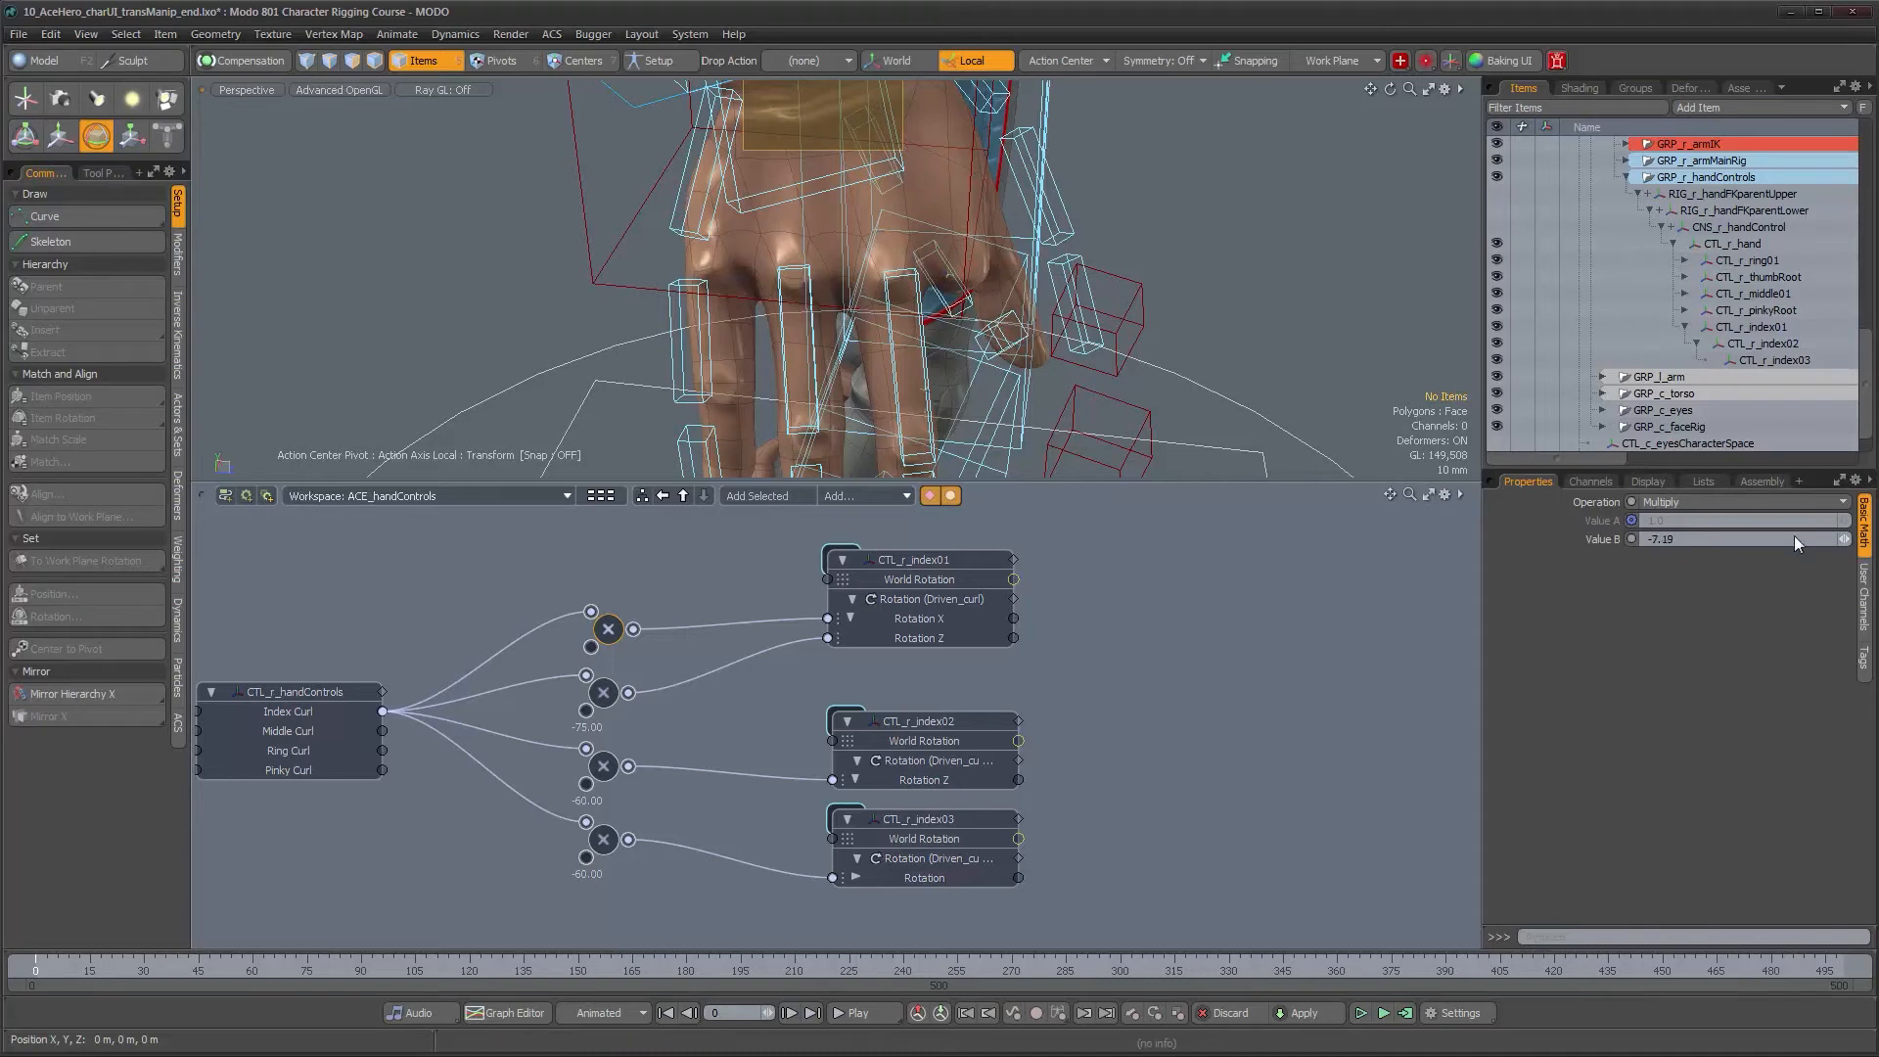
alt+drag(1282, 383, 1057, 254)
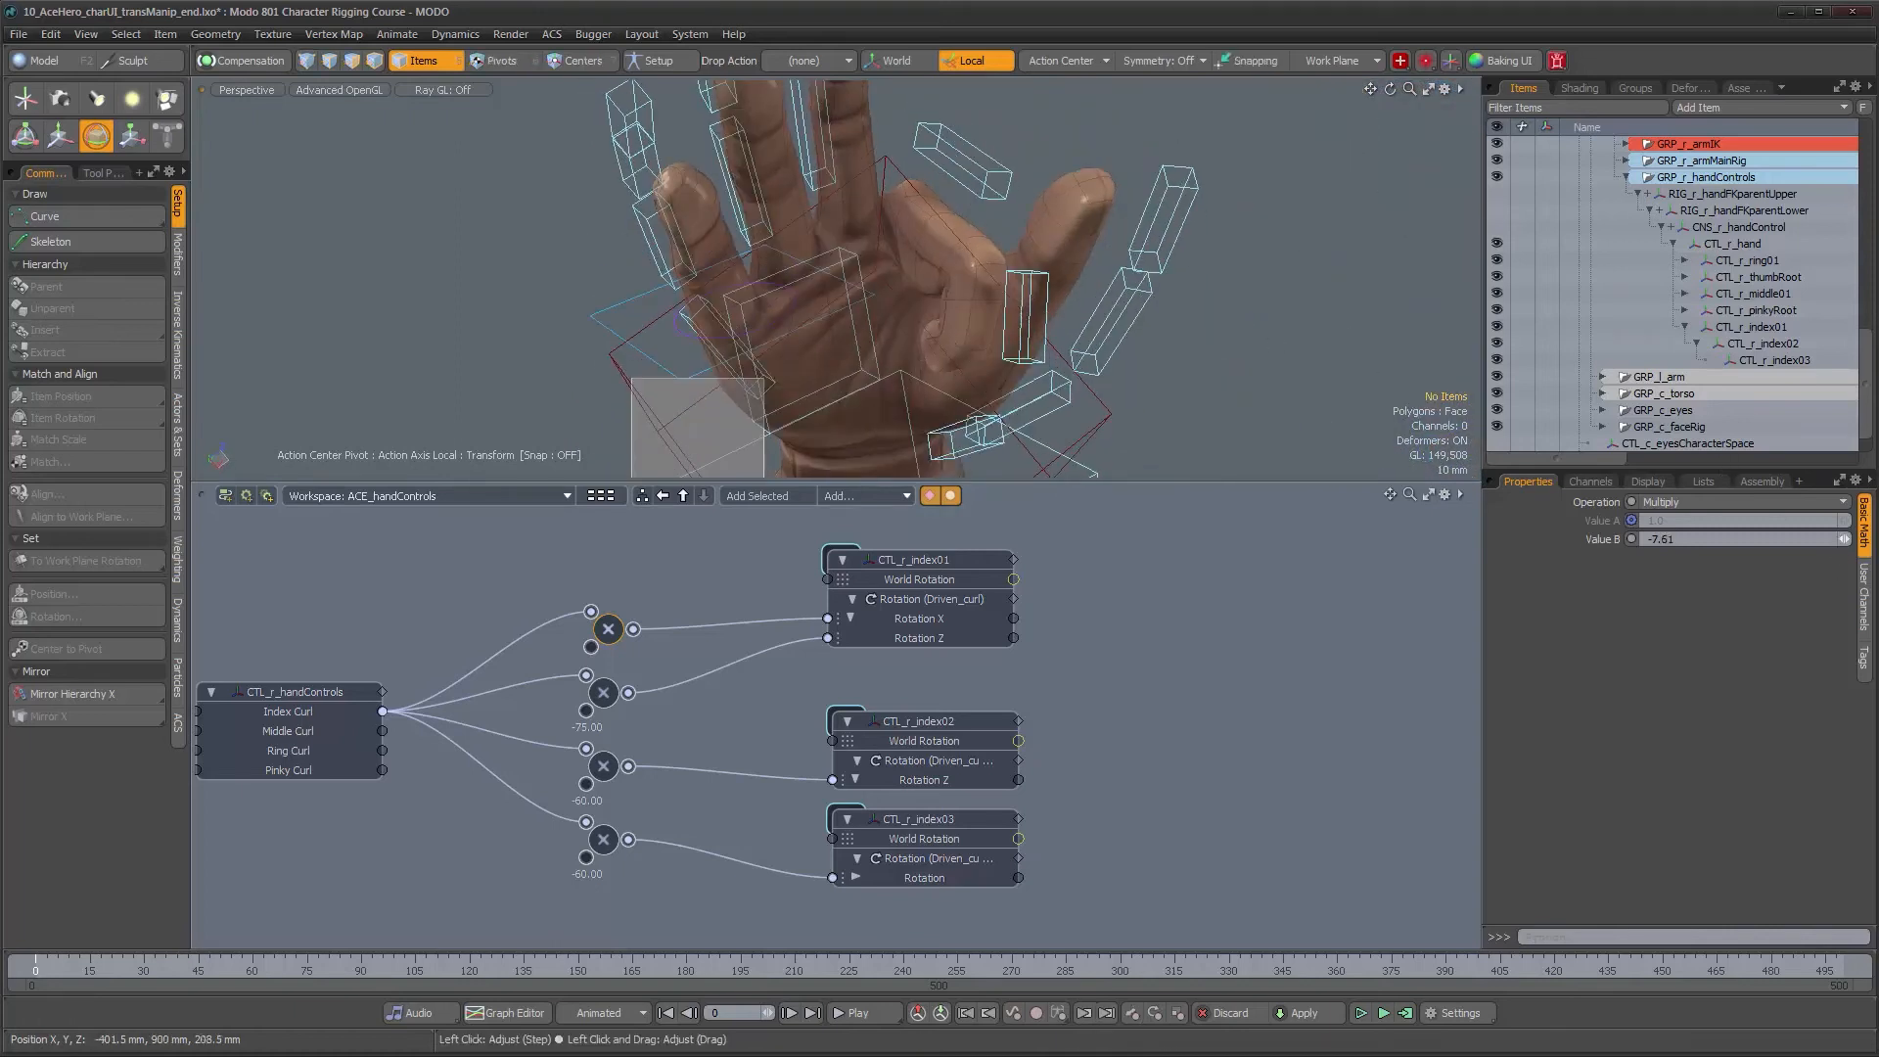
drag(1844, 539, 1845, 539)
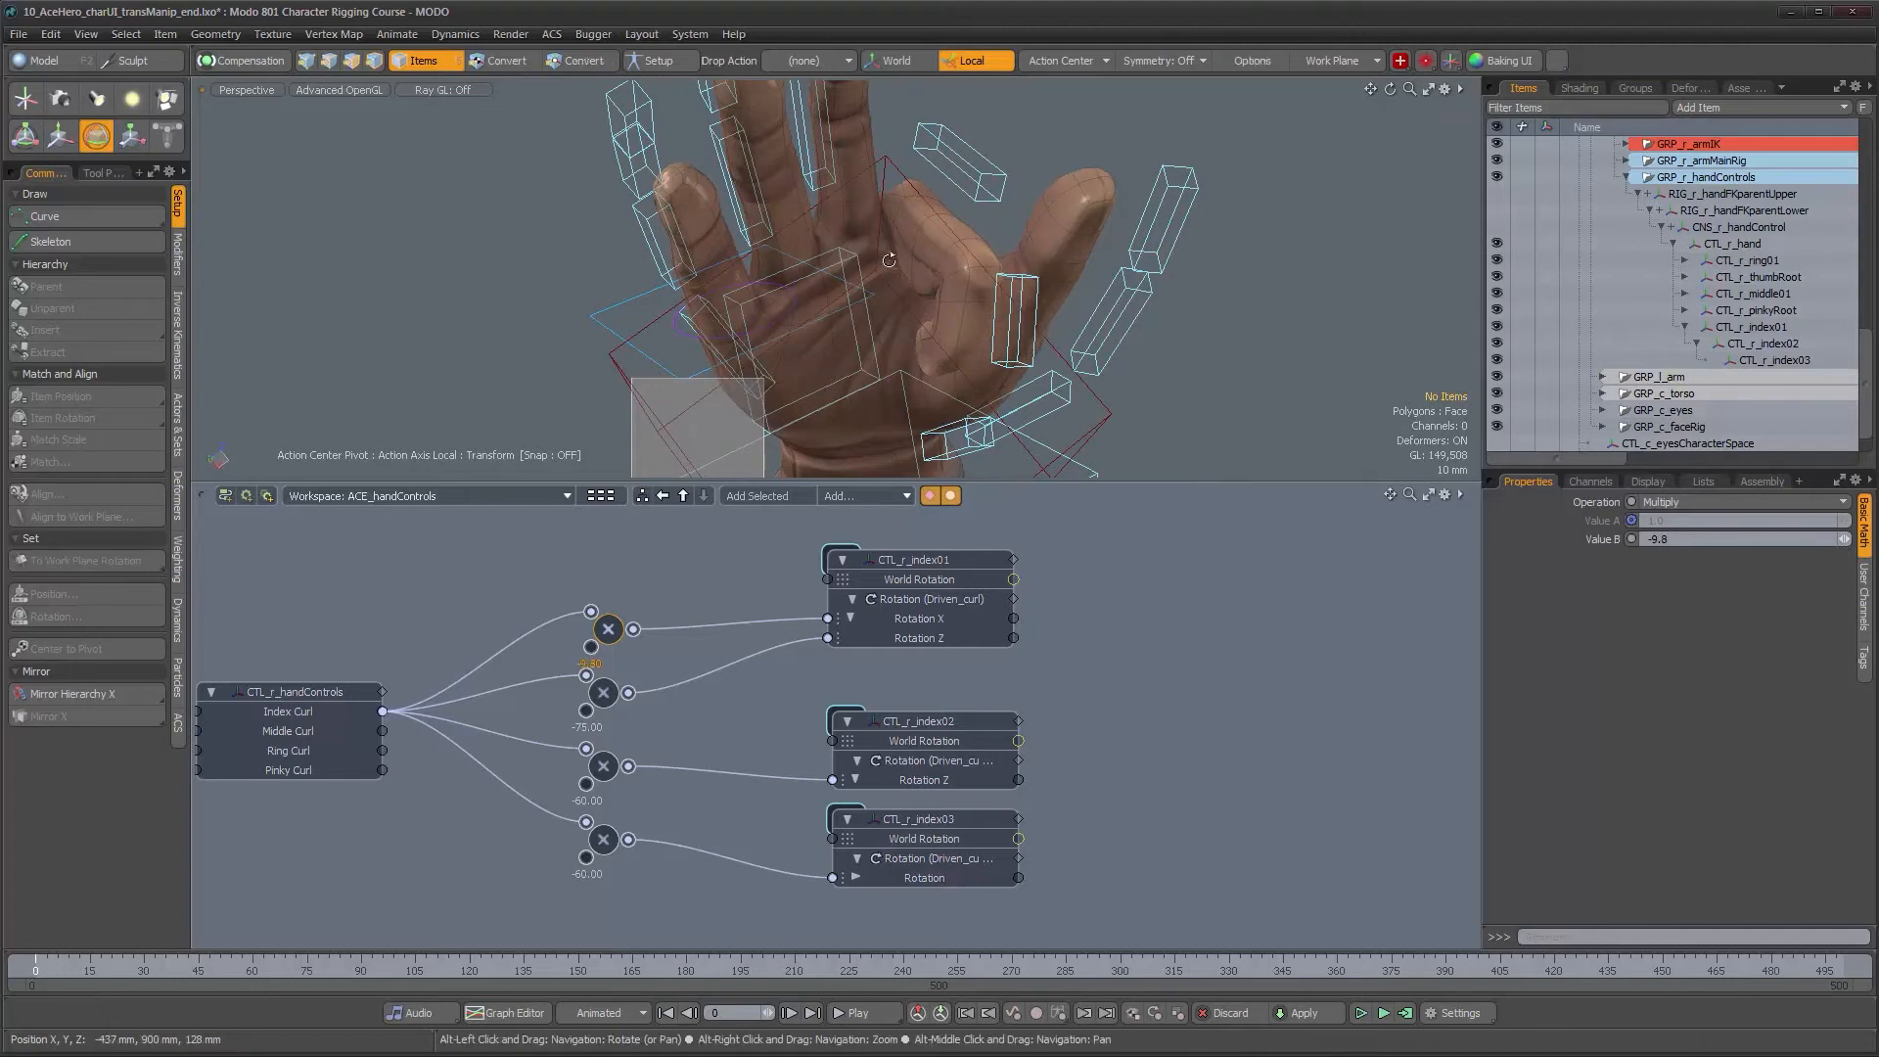
alt+drag(1037, 225, 846, 298)
alt+drag(926, 207, 939, 294)
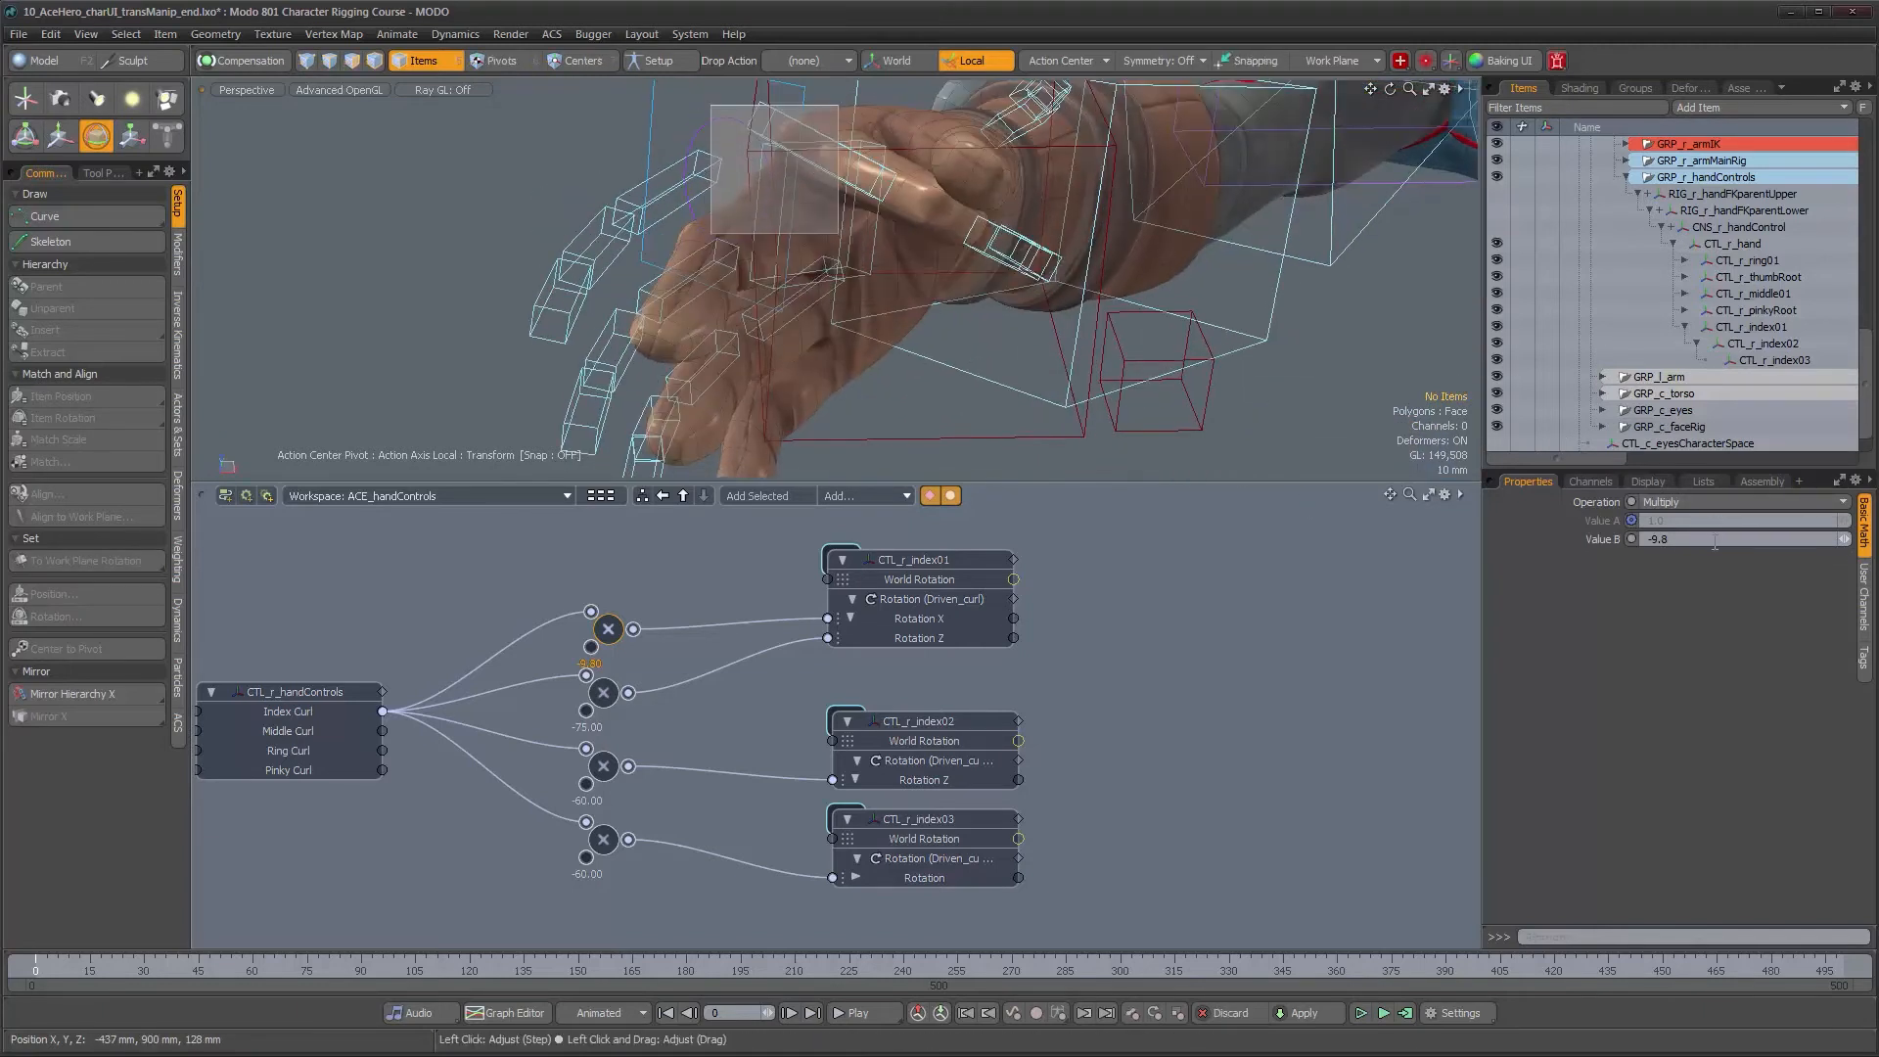
text(-10)
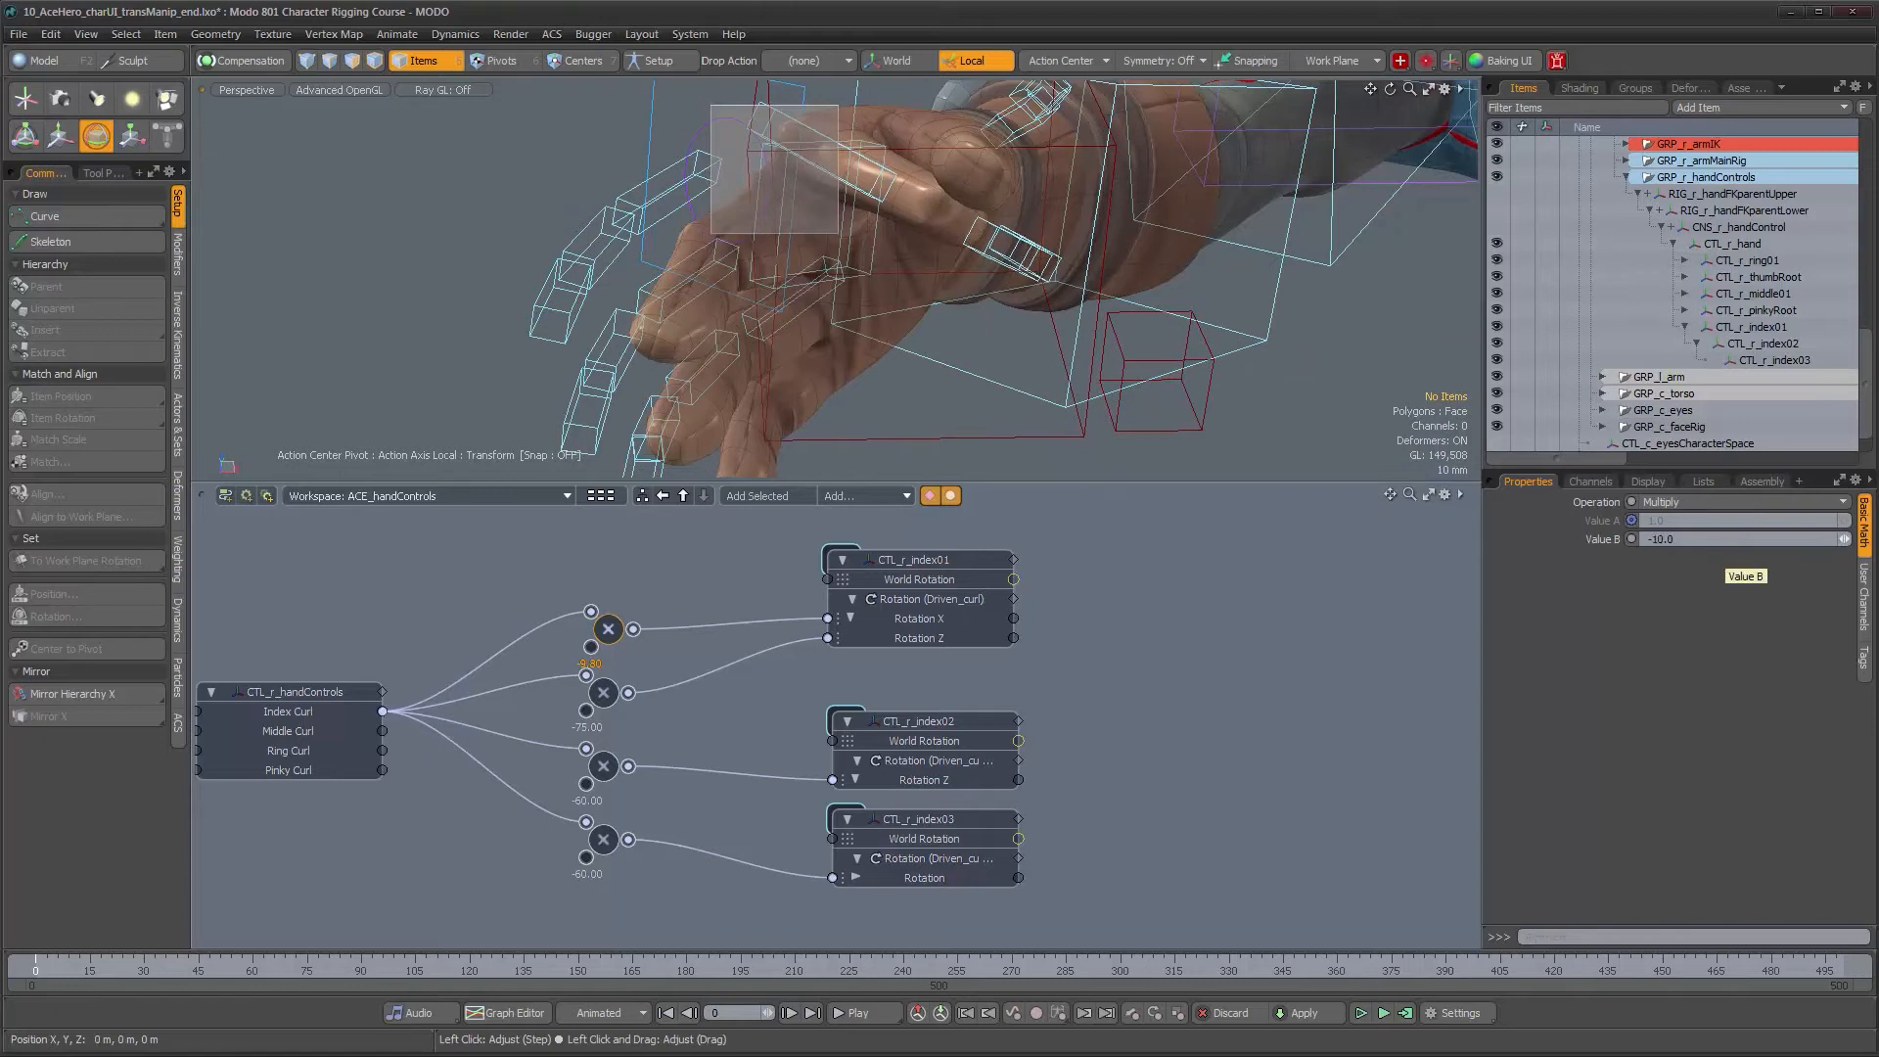
Inspect the channels of CTL_r_index01, including its Driven_curl rotation, and view the curled index finger from the palm side
alt+drag(966, 267, 982, 324)
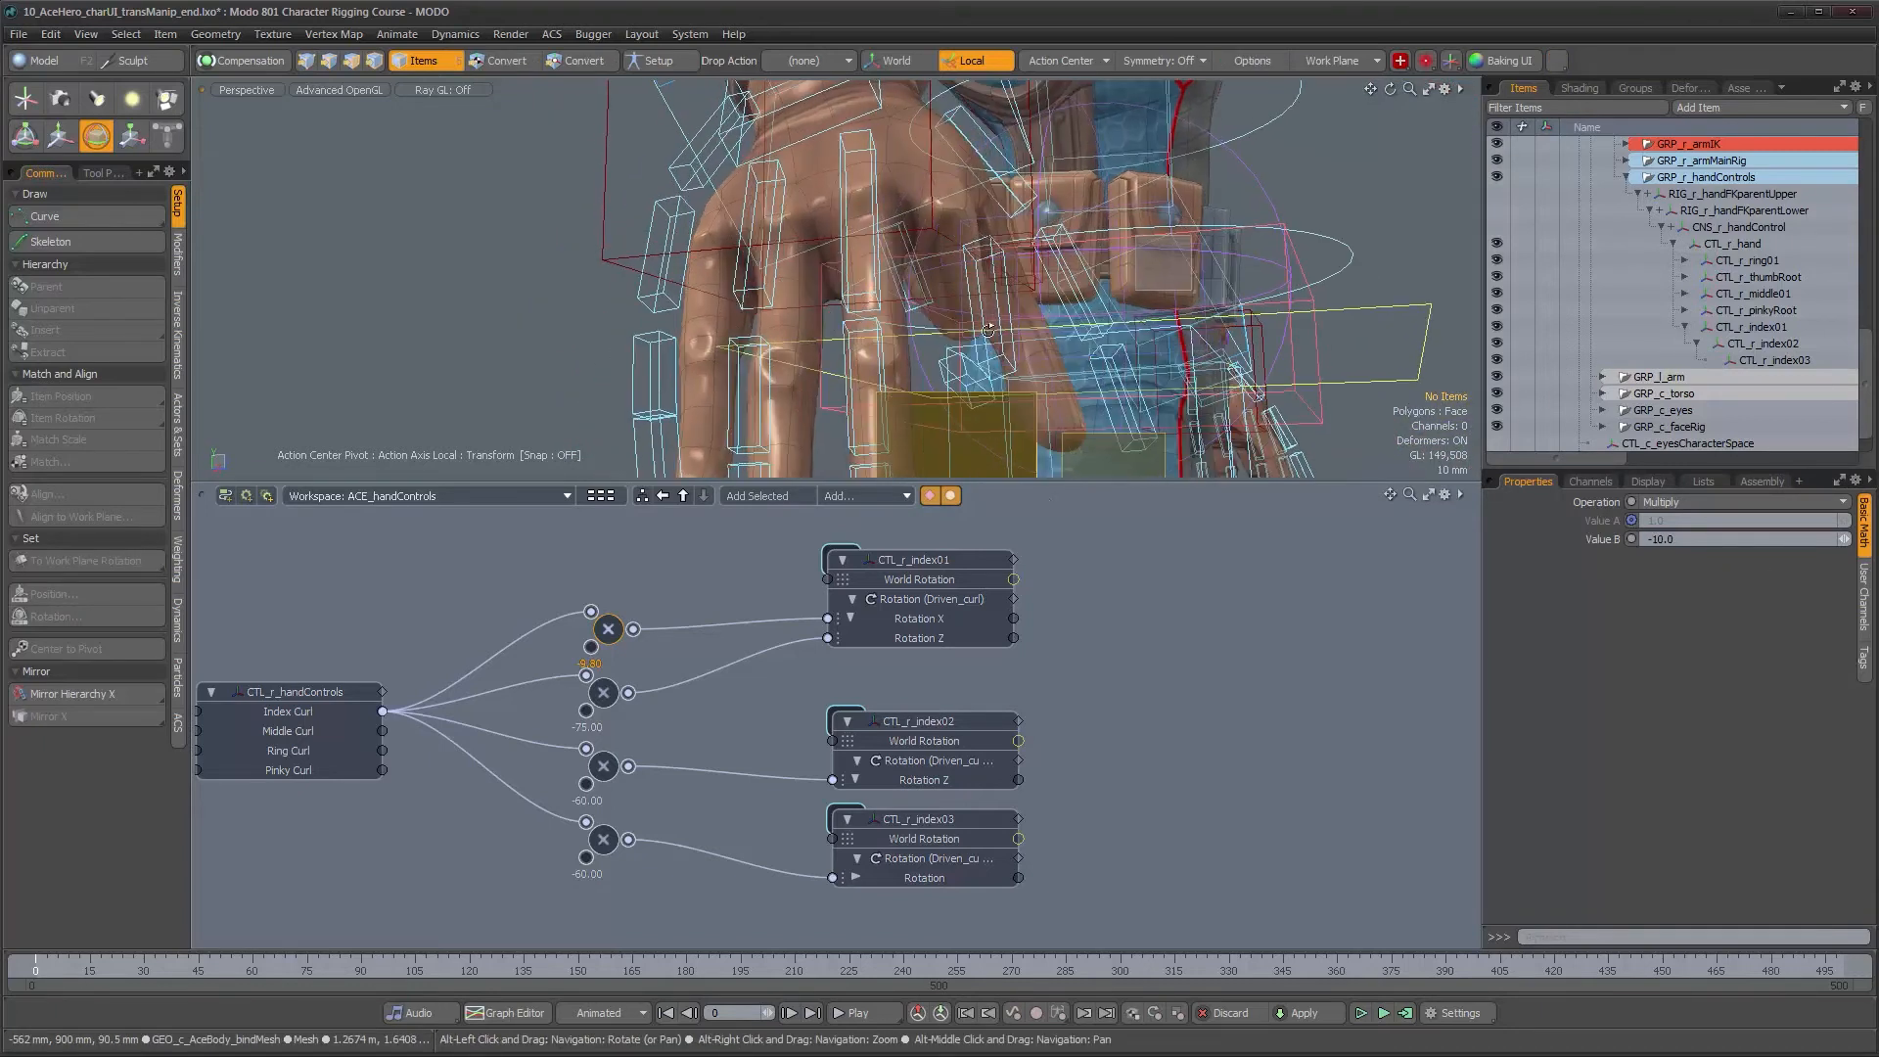
click(972, 560)
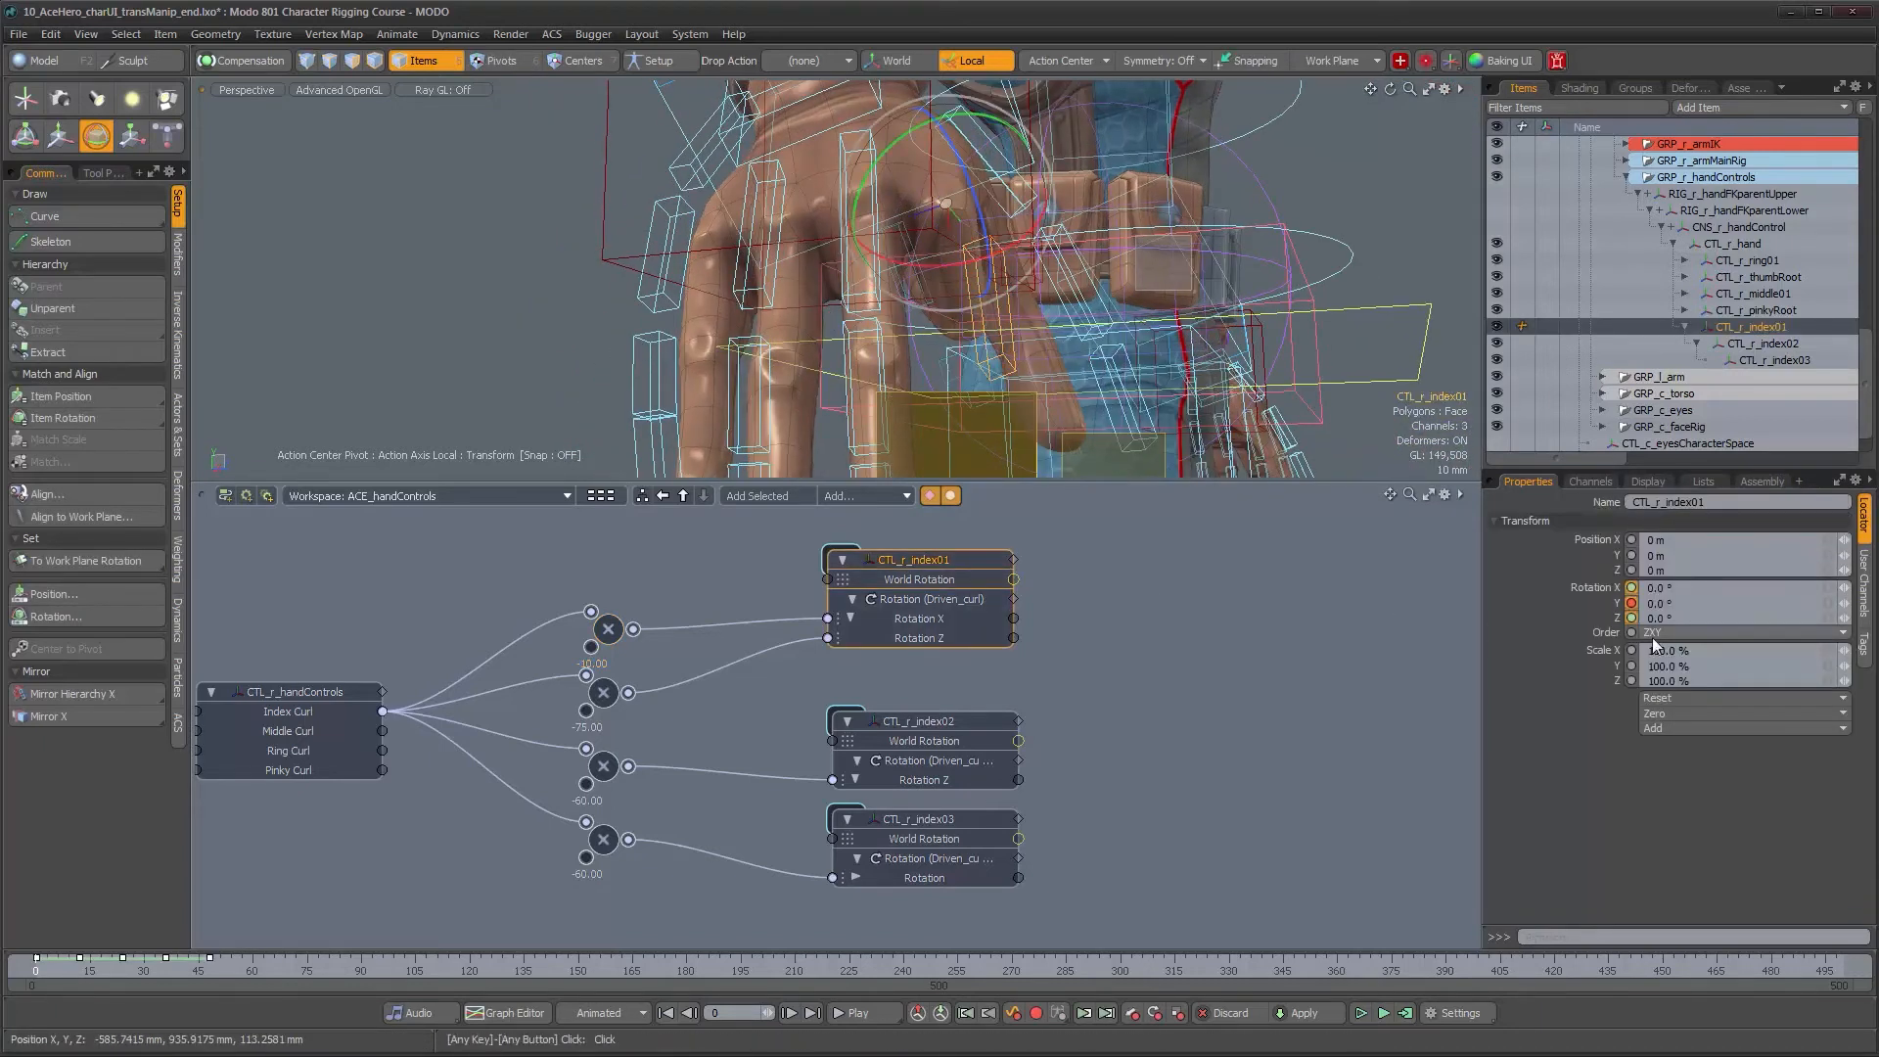
click(1582, 482)
alt+drag(1047, 362, 852, 172)
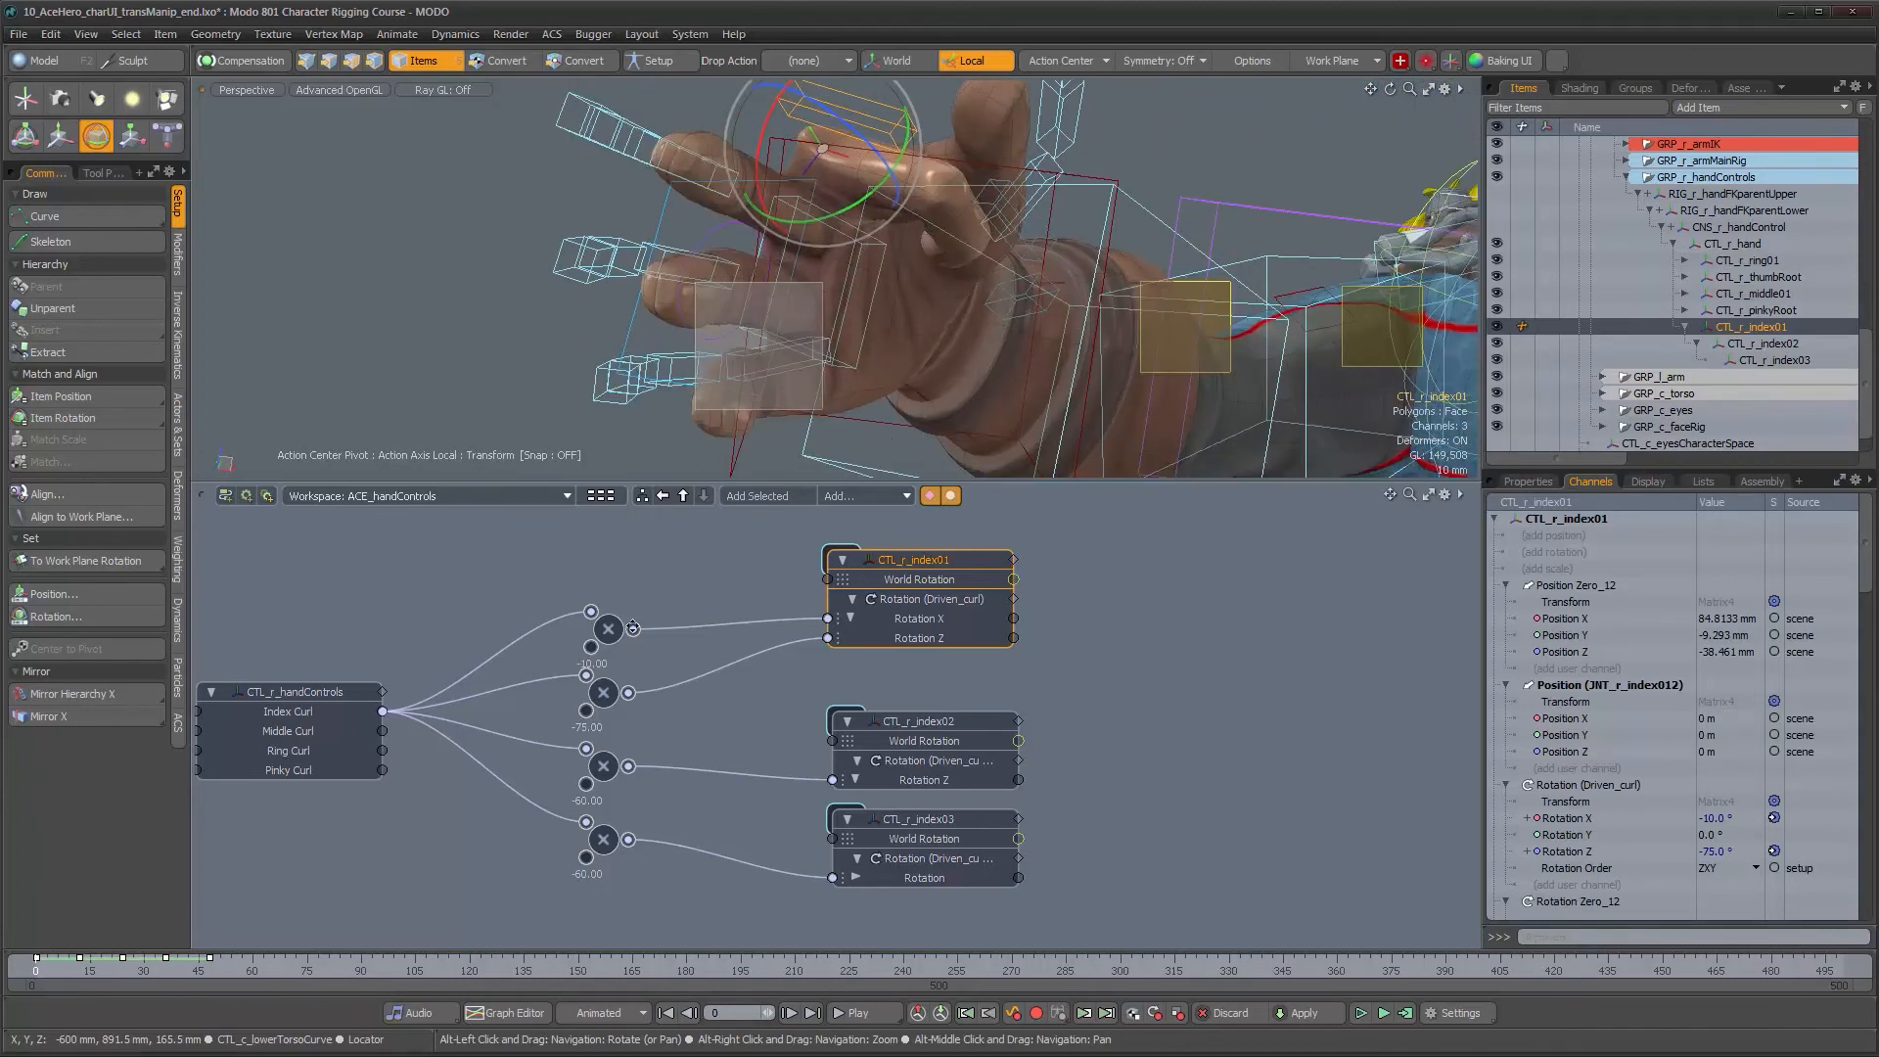
Move the Rotation X Multiply node slightly higher and set its Value B to -20
drag(601, 634, 606, 621)
click(604, 619)
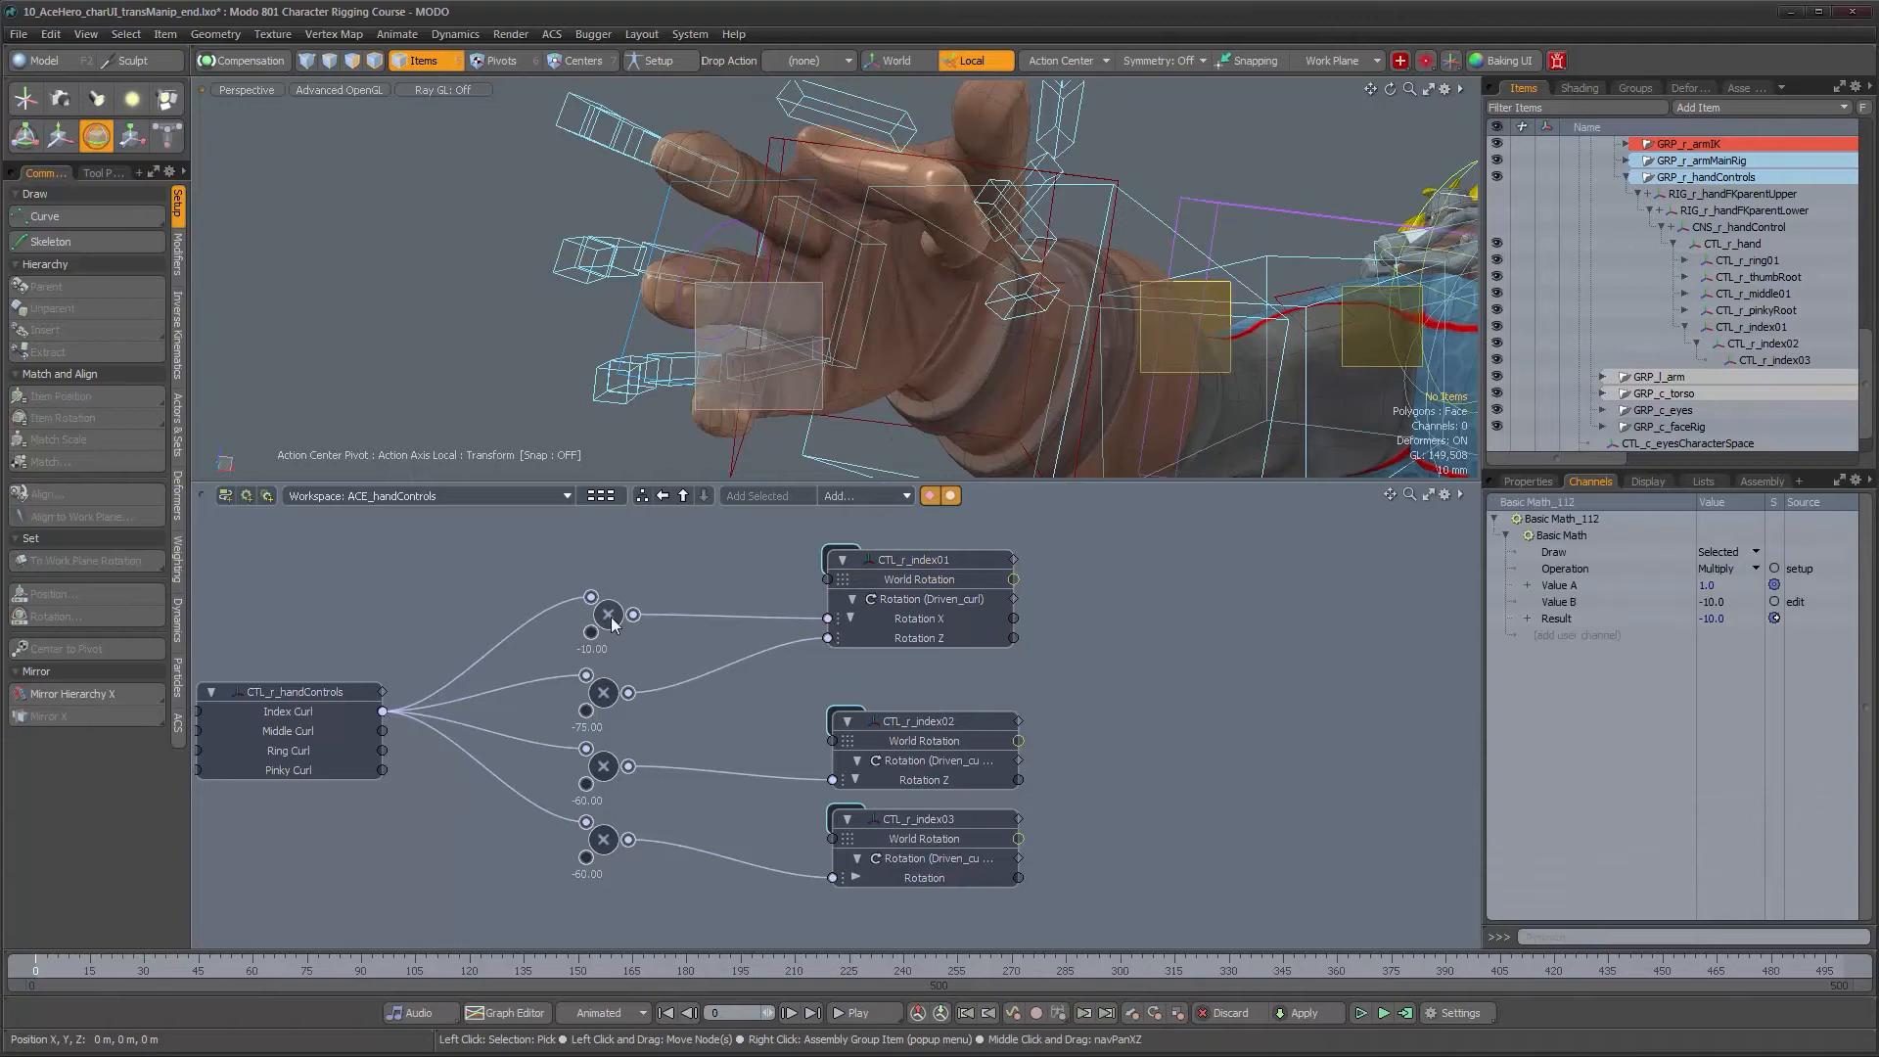
click(1527, 481)
mouse_move(1844, 539)
mouse_down()
mouse_move(1793, 540)
mouse_move(1873, 539)
mouse_move(1847, 539)
mouse_up()
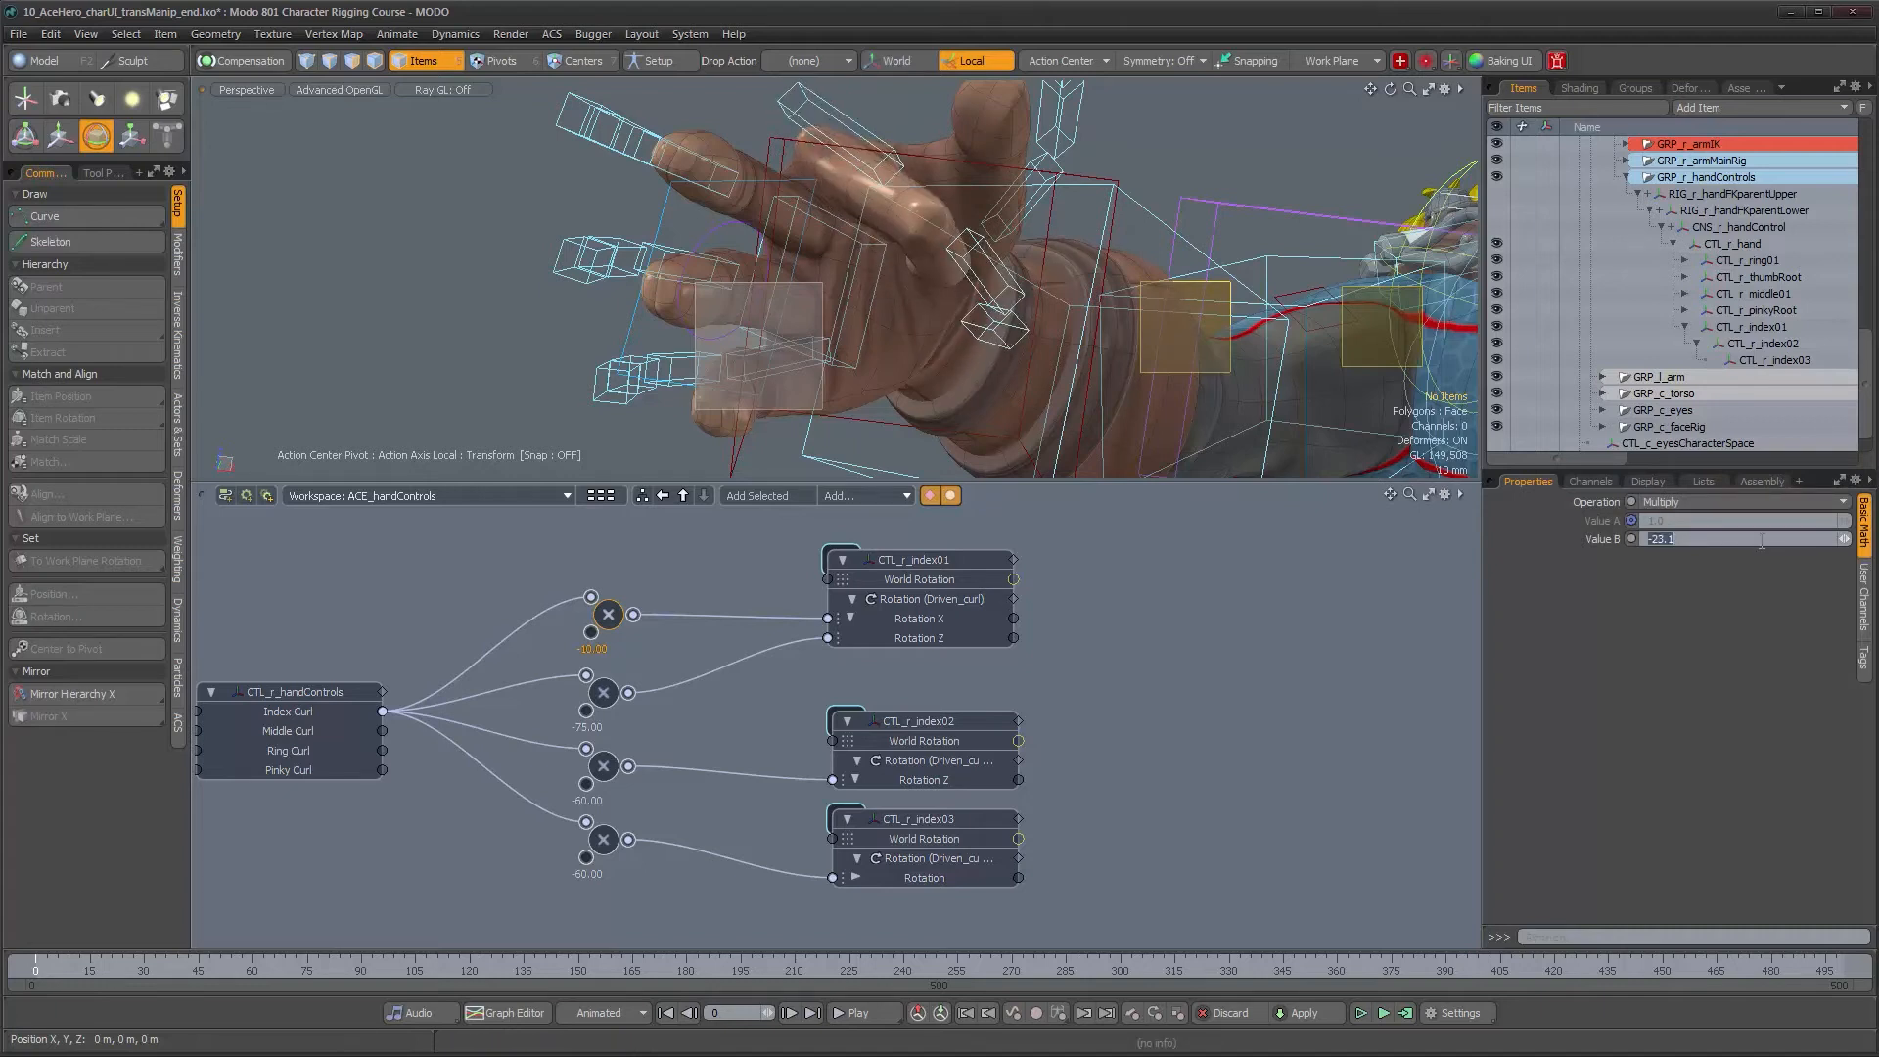
alt+drag(913, 262, 822, 299)
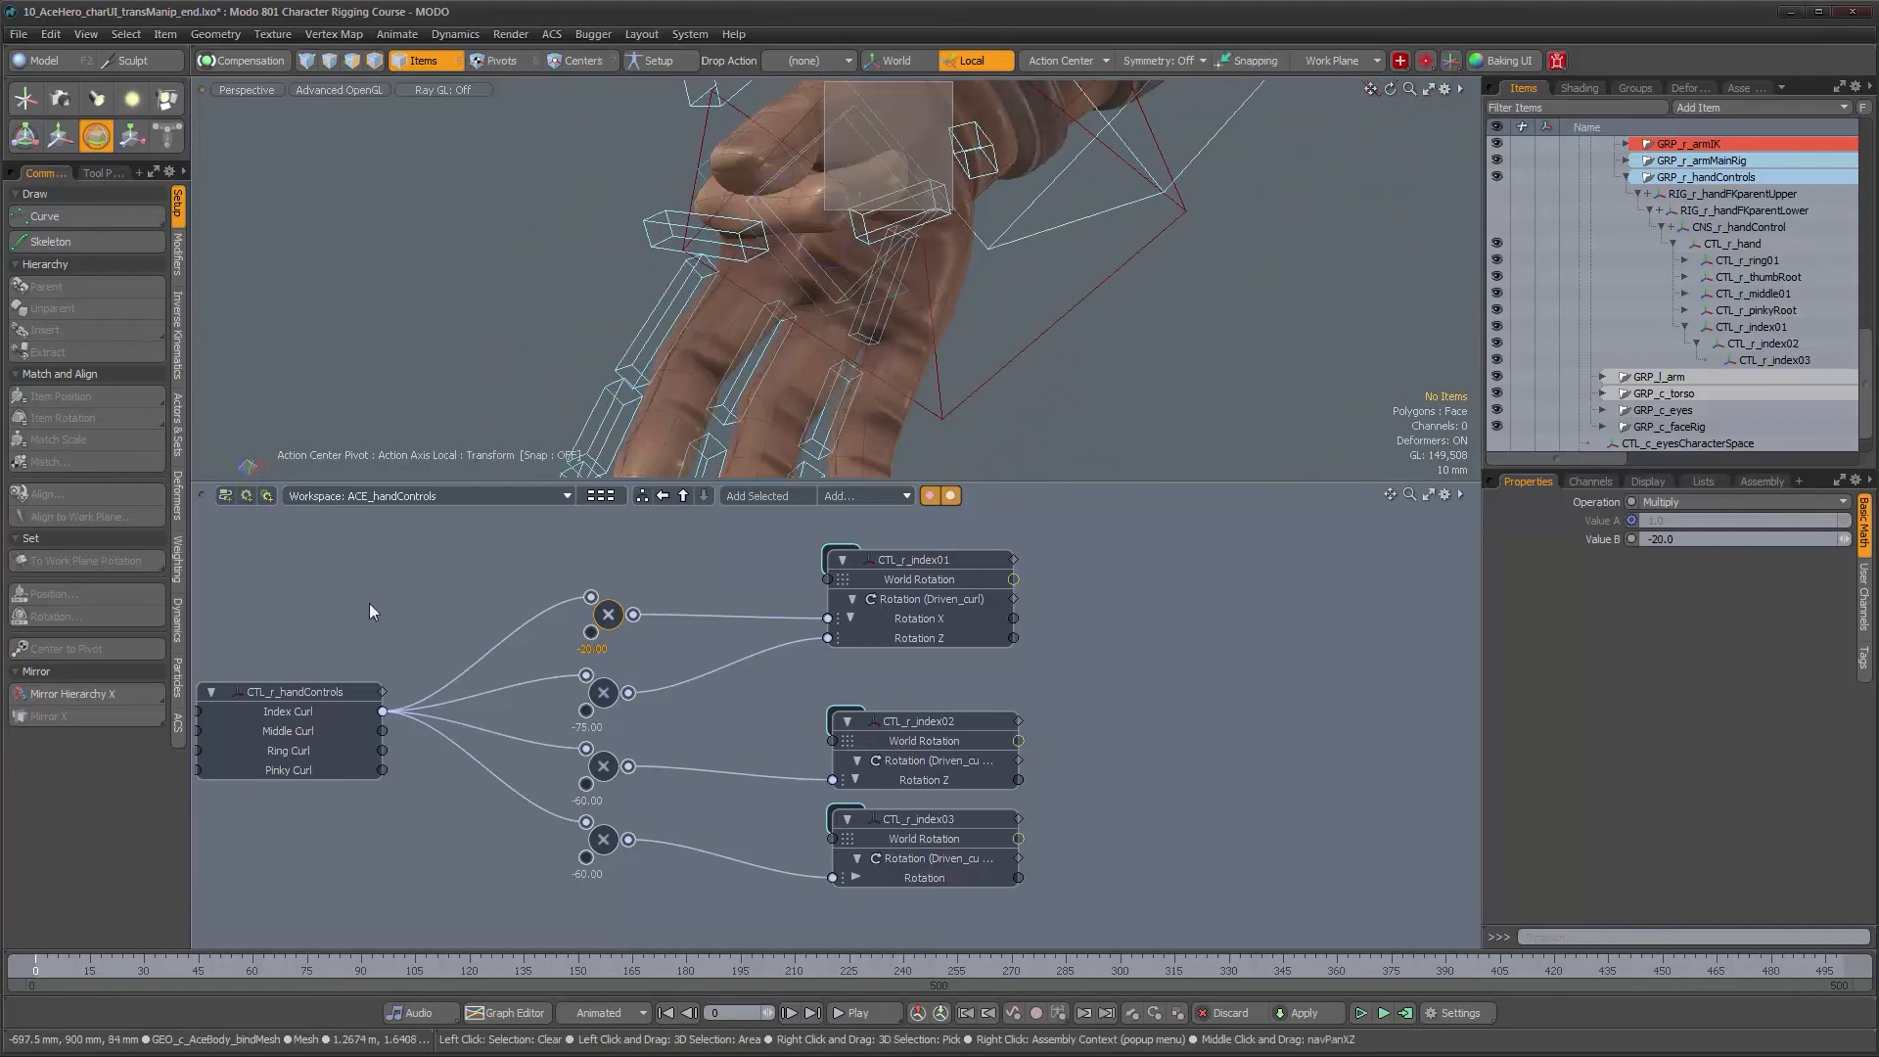
Return the Index Curl user channel of CTL_r_handControls to 0%
click(299, 697)
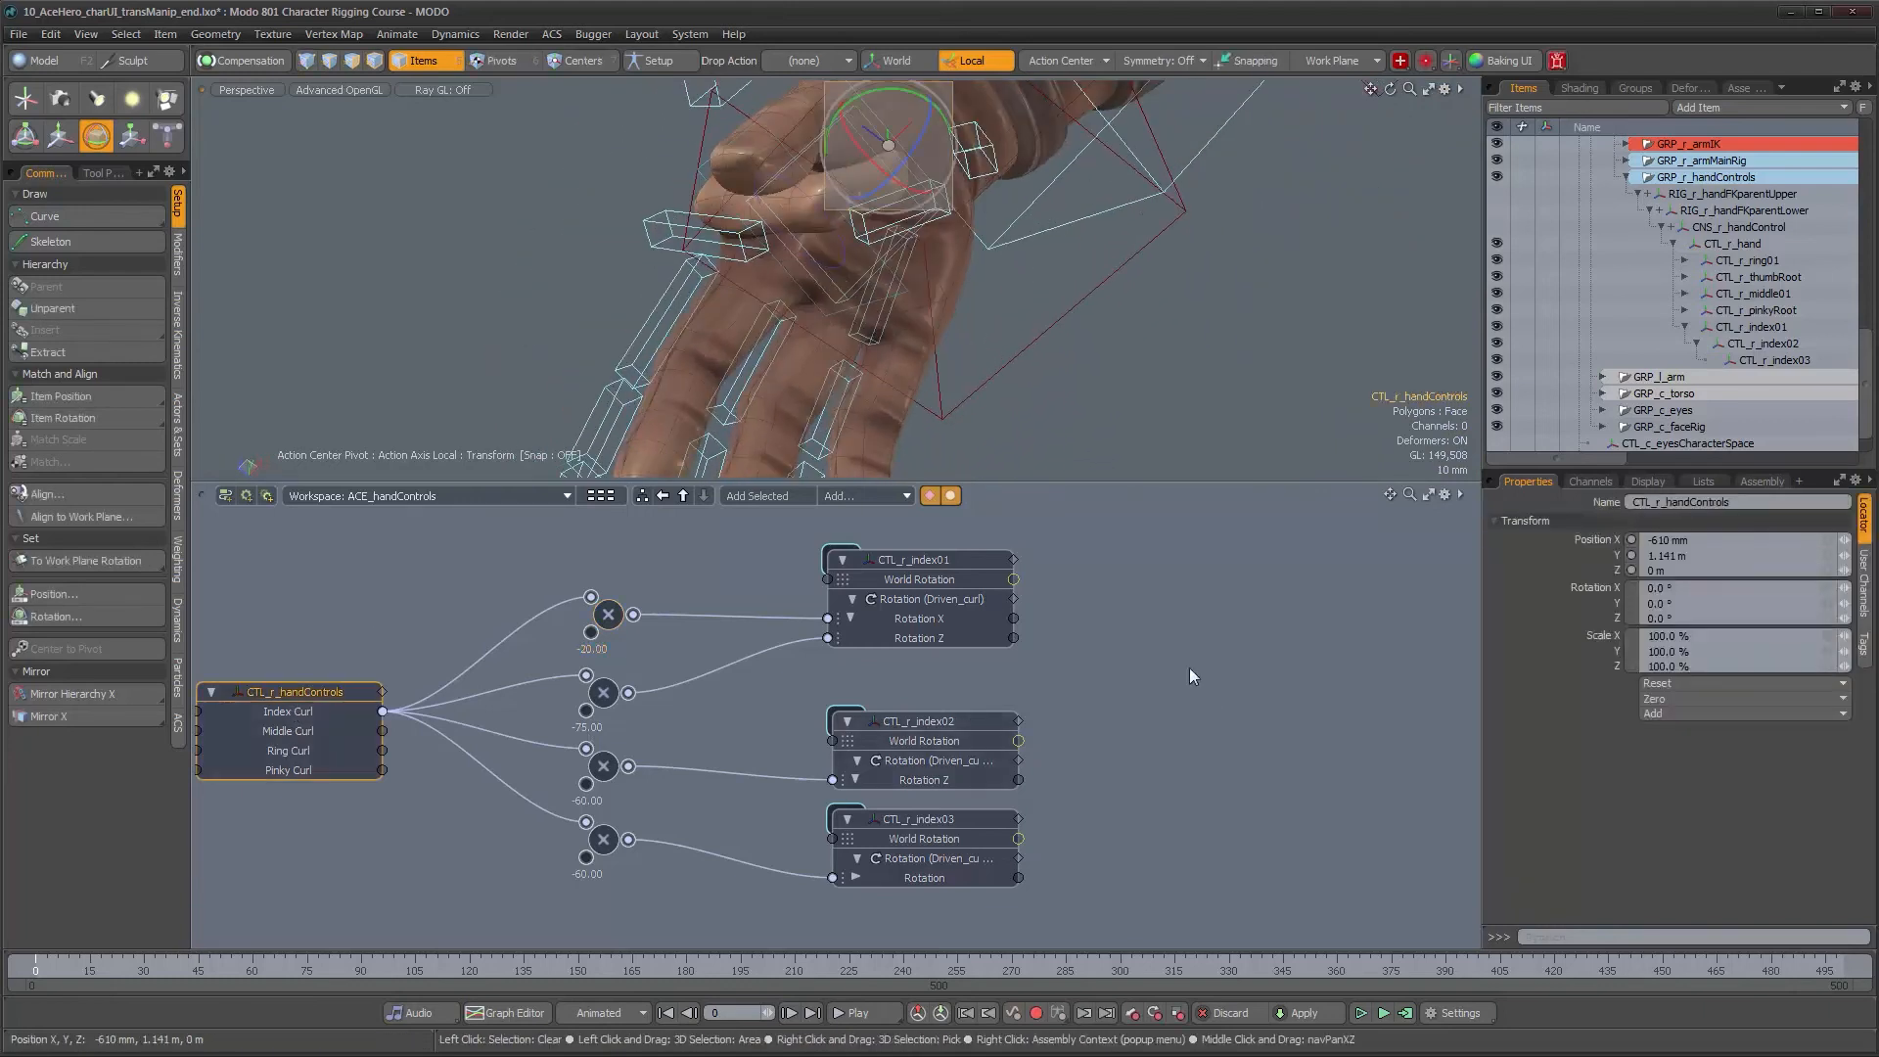
click(1864, 583)
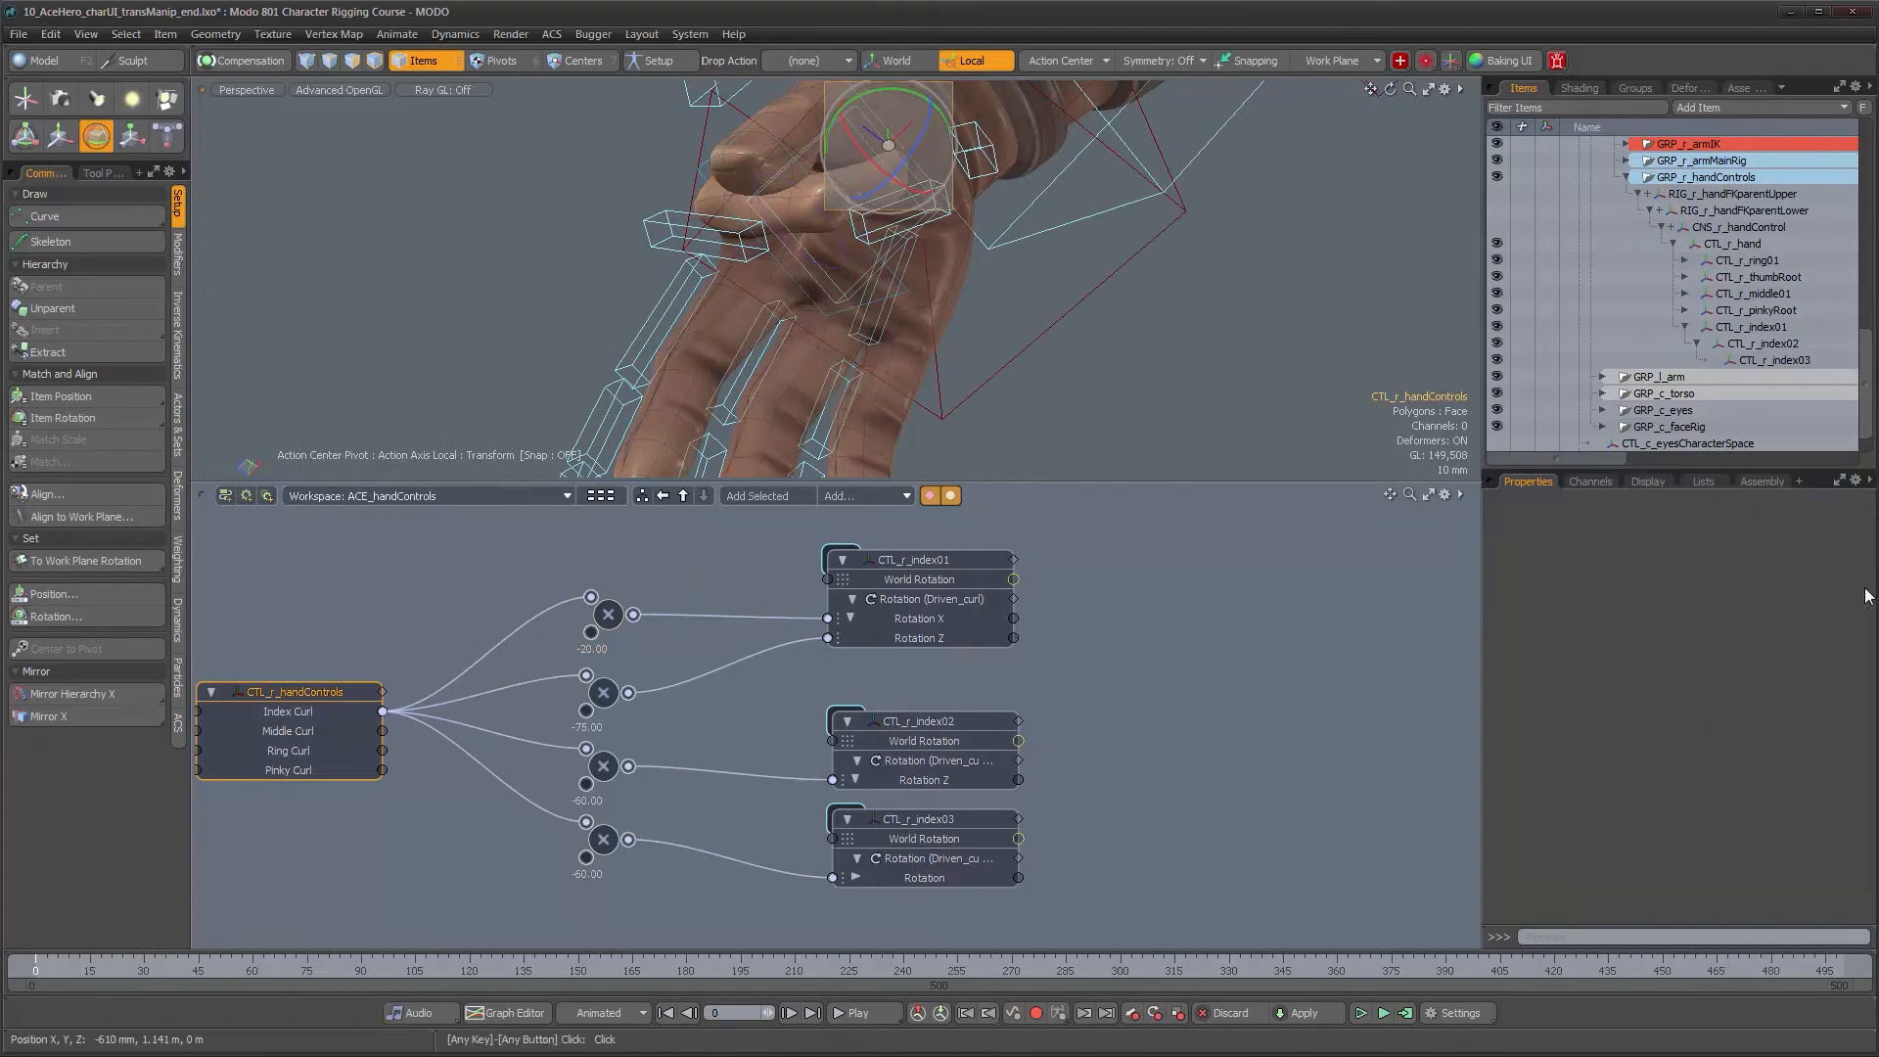
drag(1844, 543, 1747, 541)
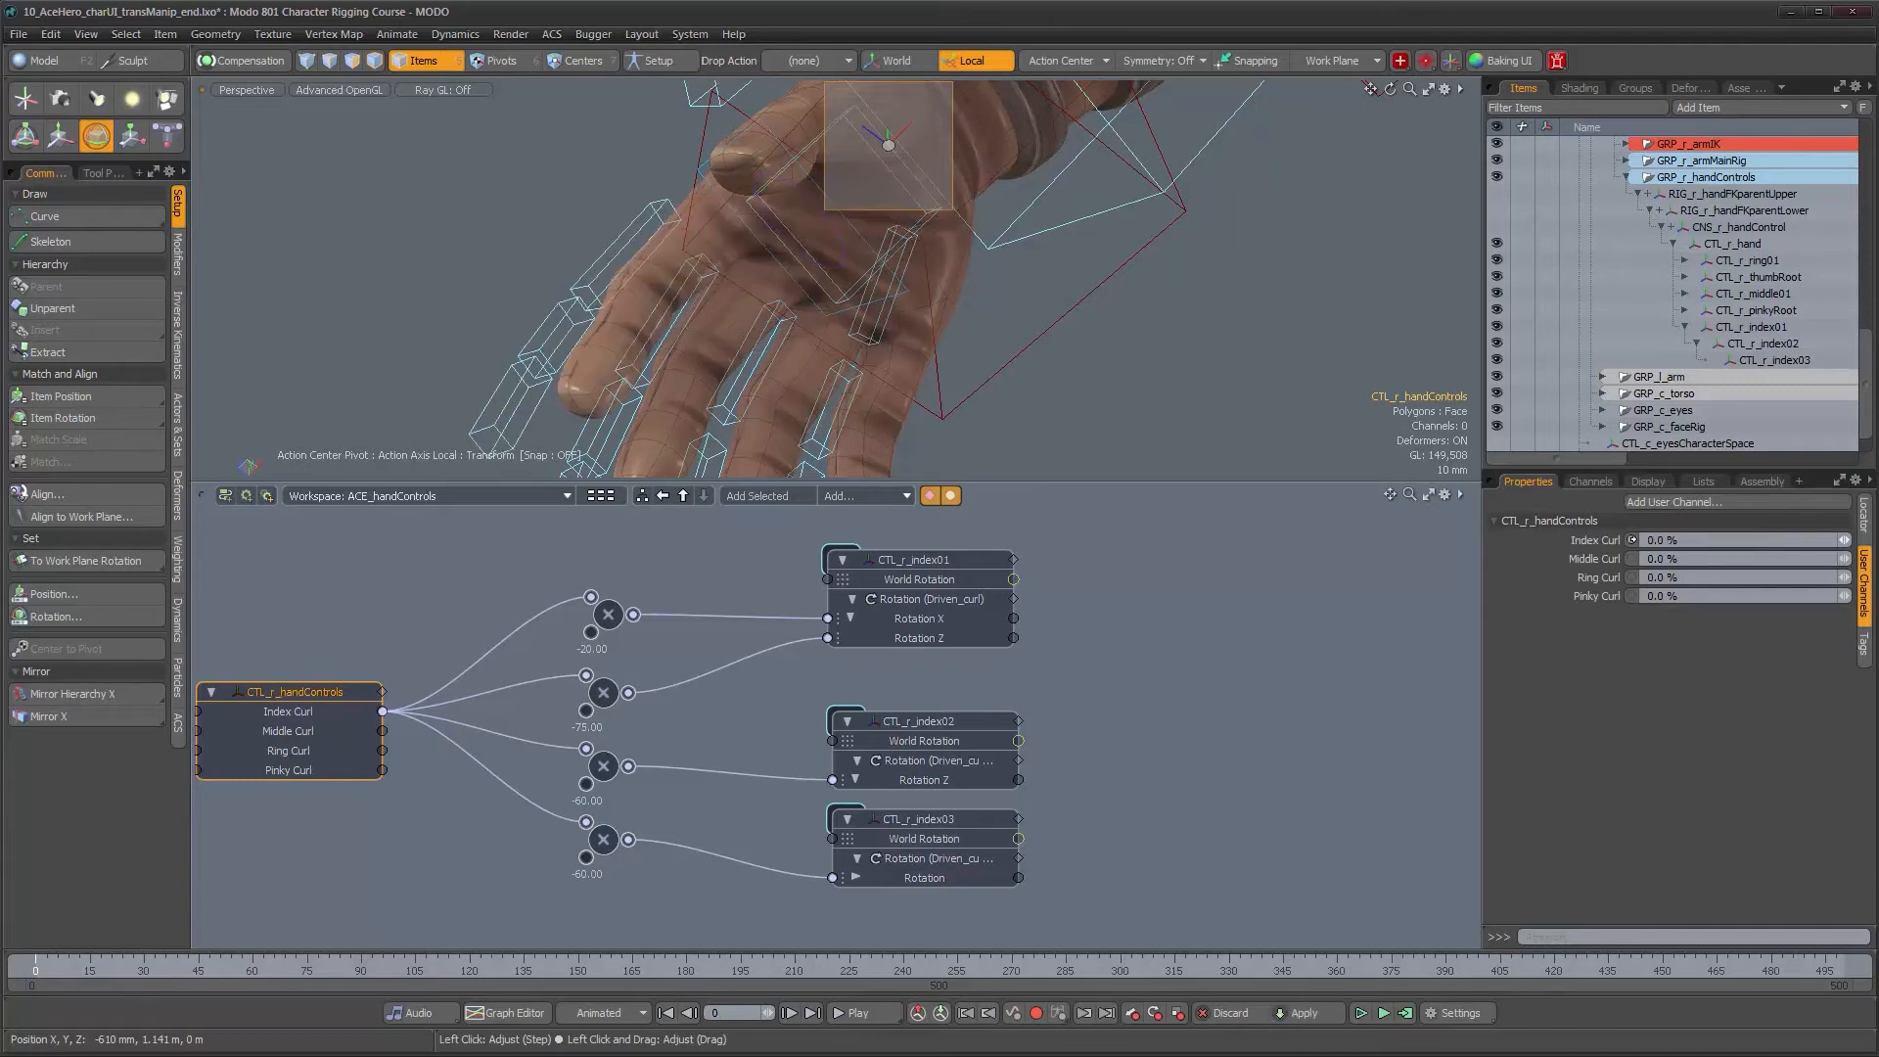
alt+drag(1125, 391, 895, 393)
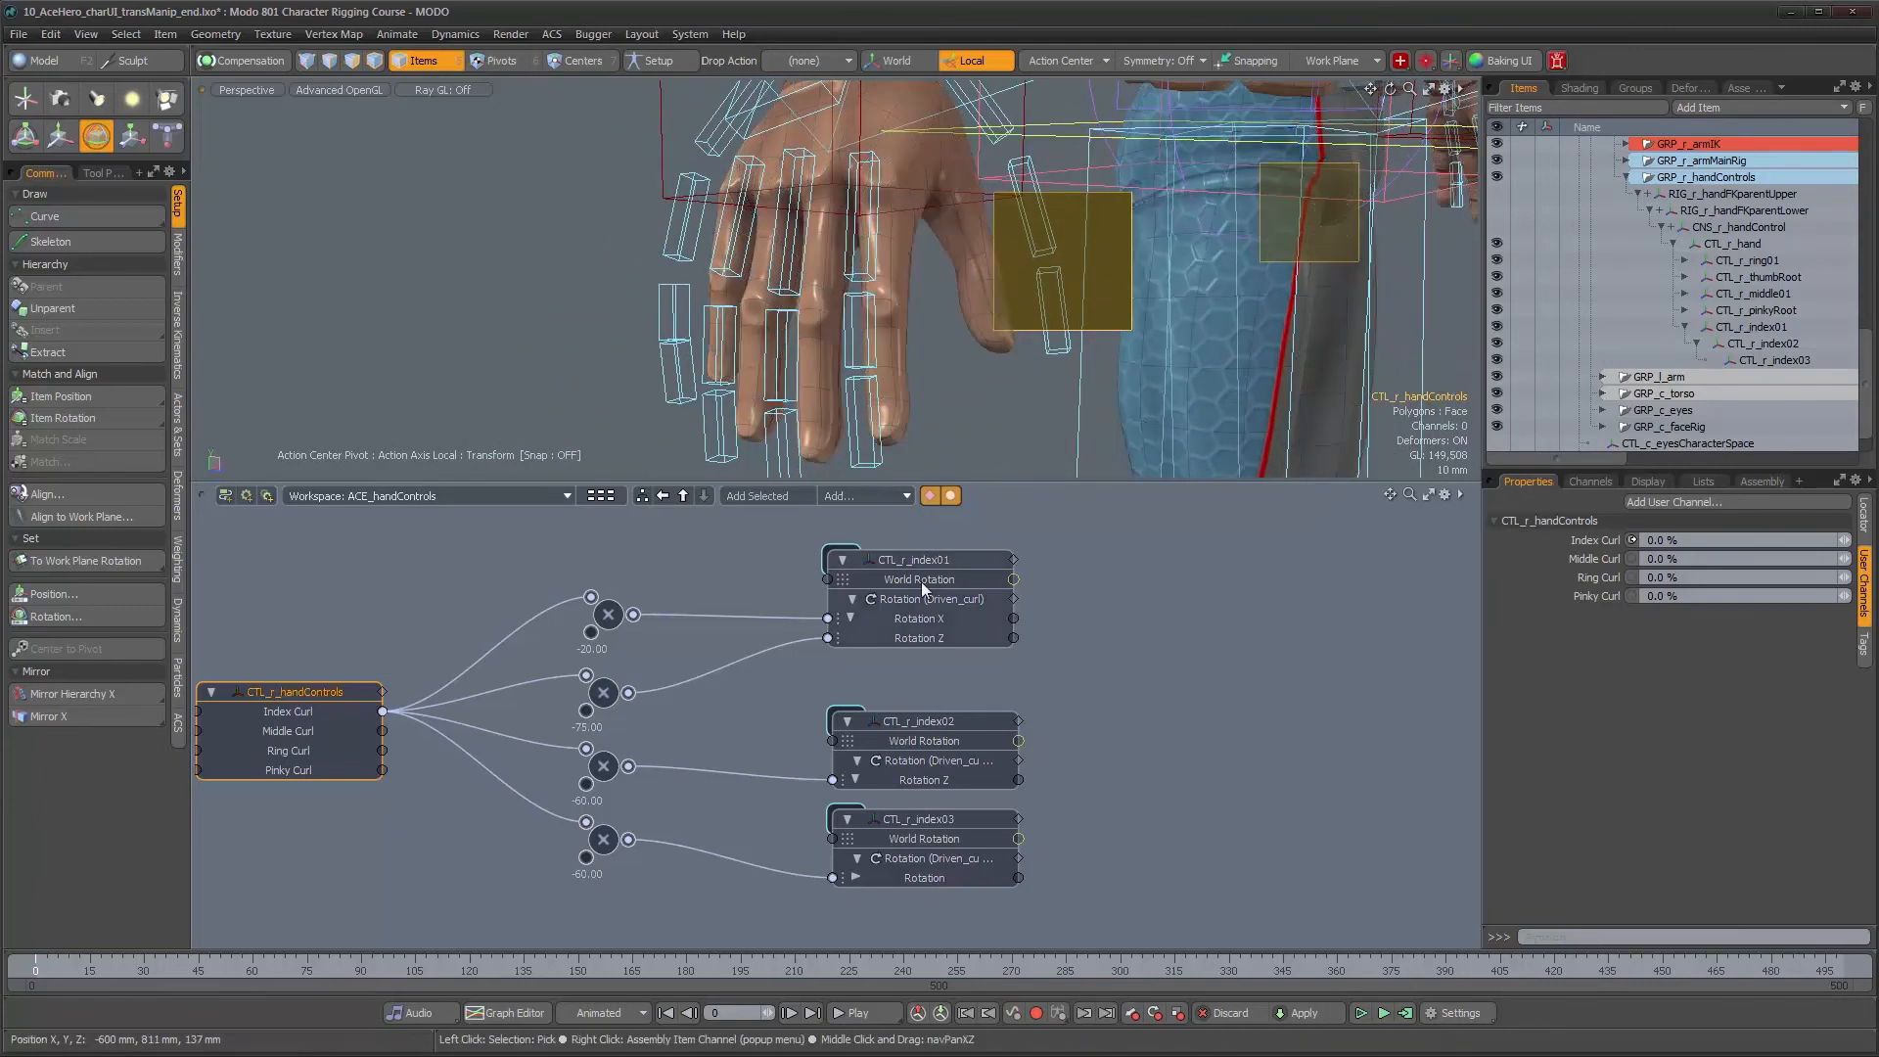
Move the CTL_r_index02 and CTL_r_index03 nodes up so they sit close beneath the CTL_r_index01 node
drag(929, 721, 925, 675)
drag(924, 818, 925, 771)
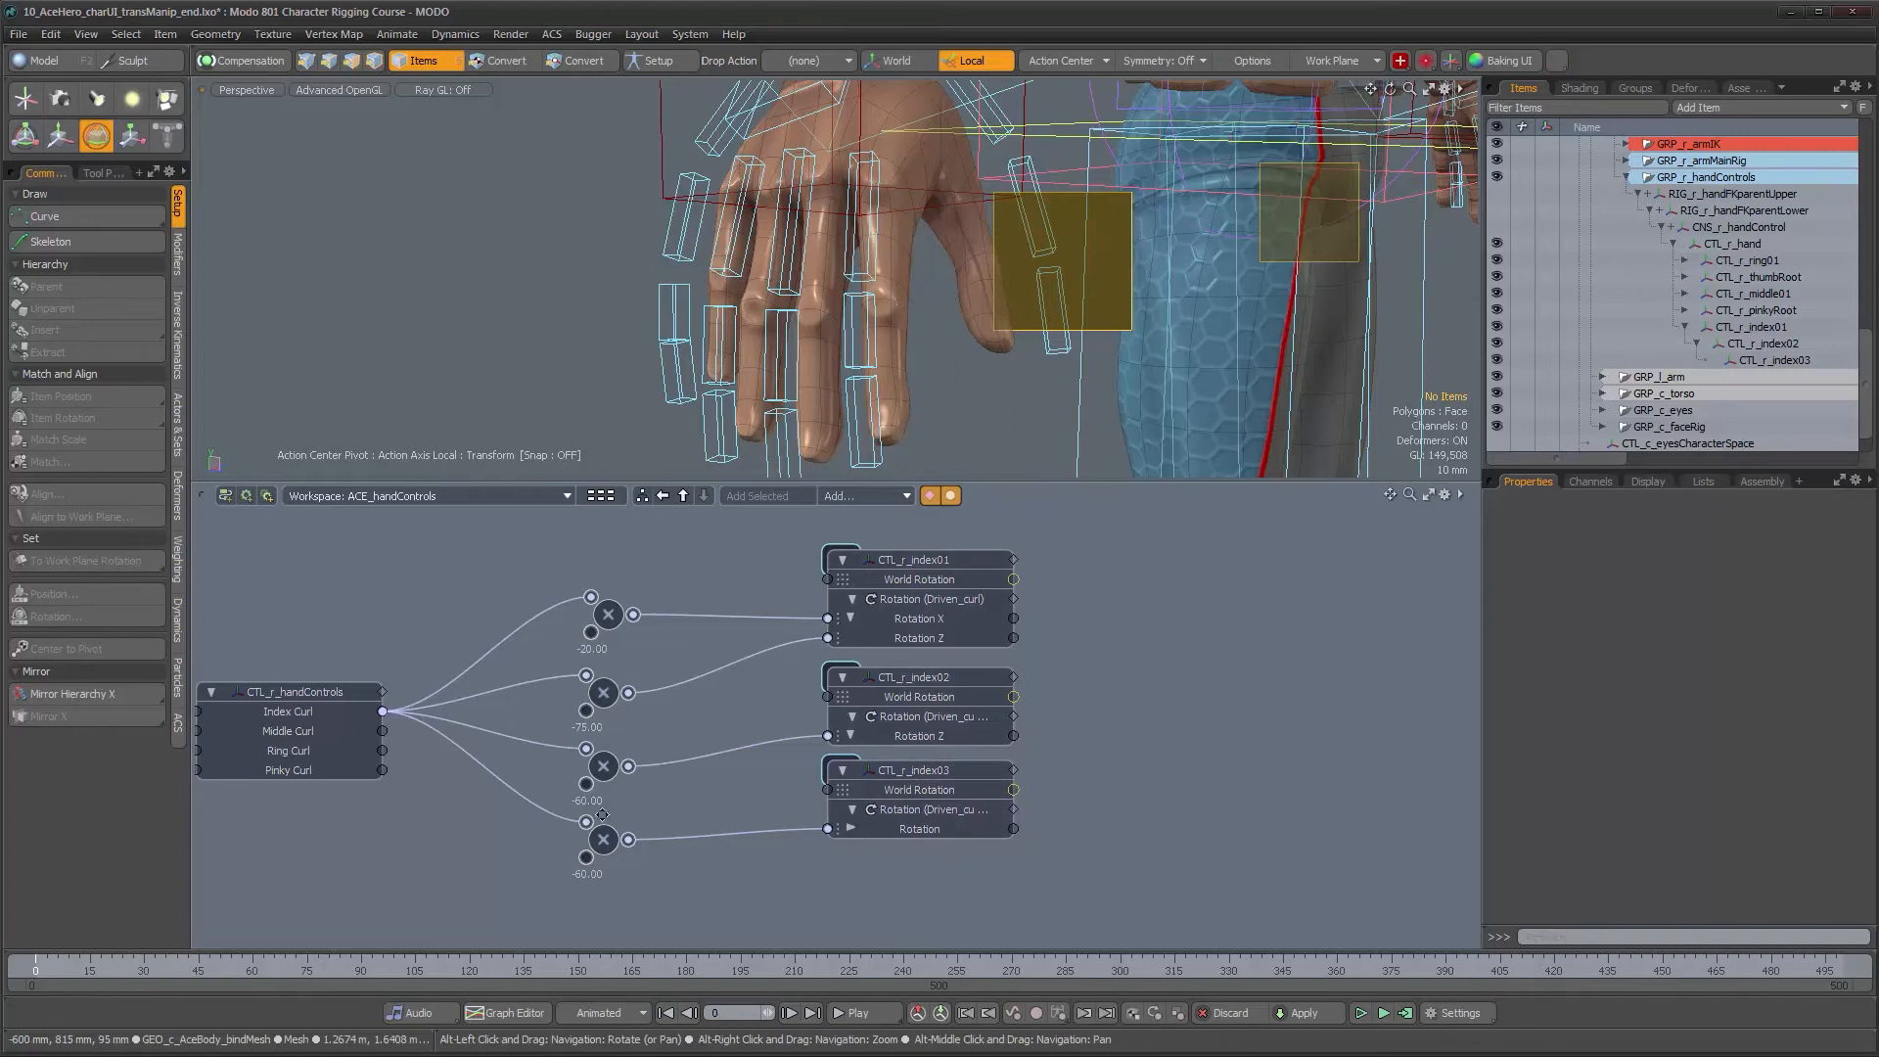
alt+drag(550, 713, 573, 634)
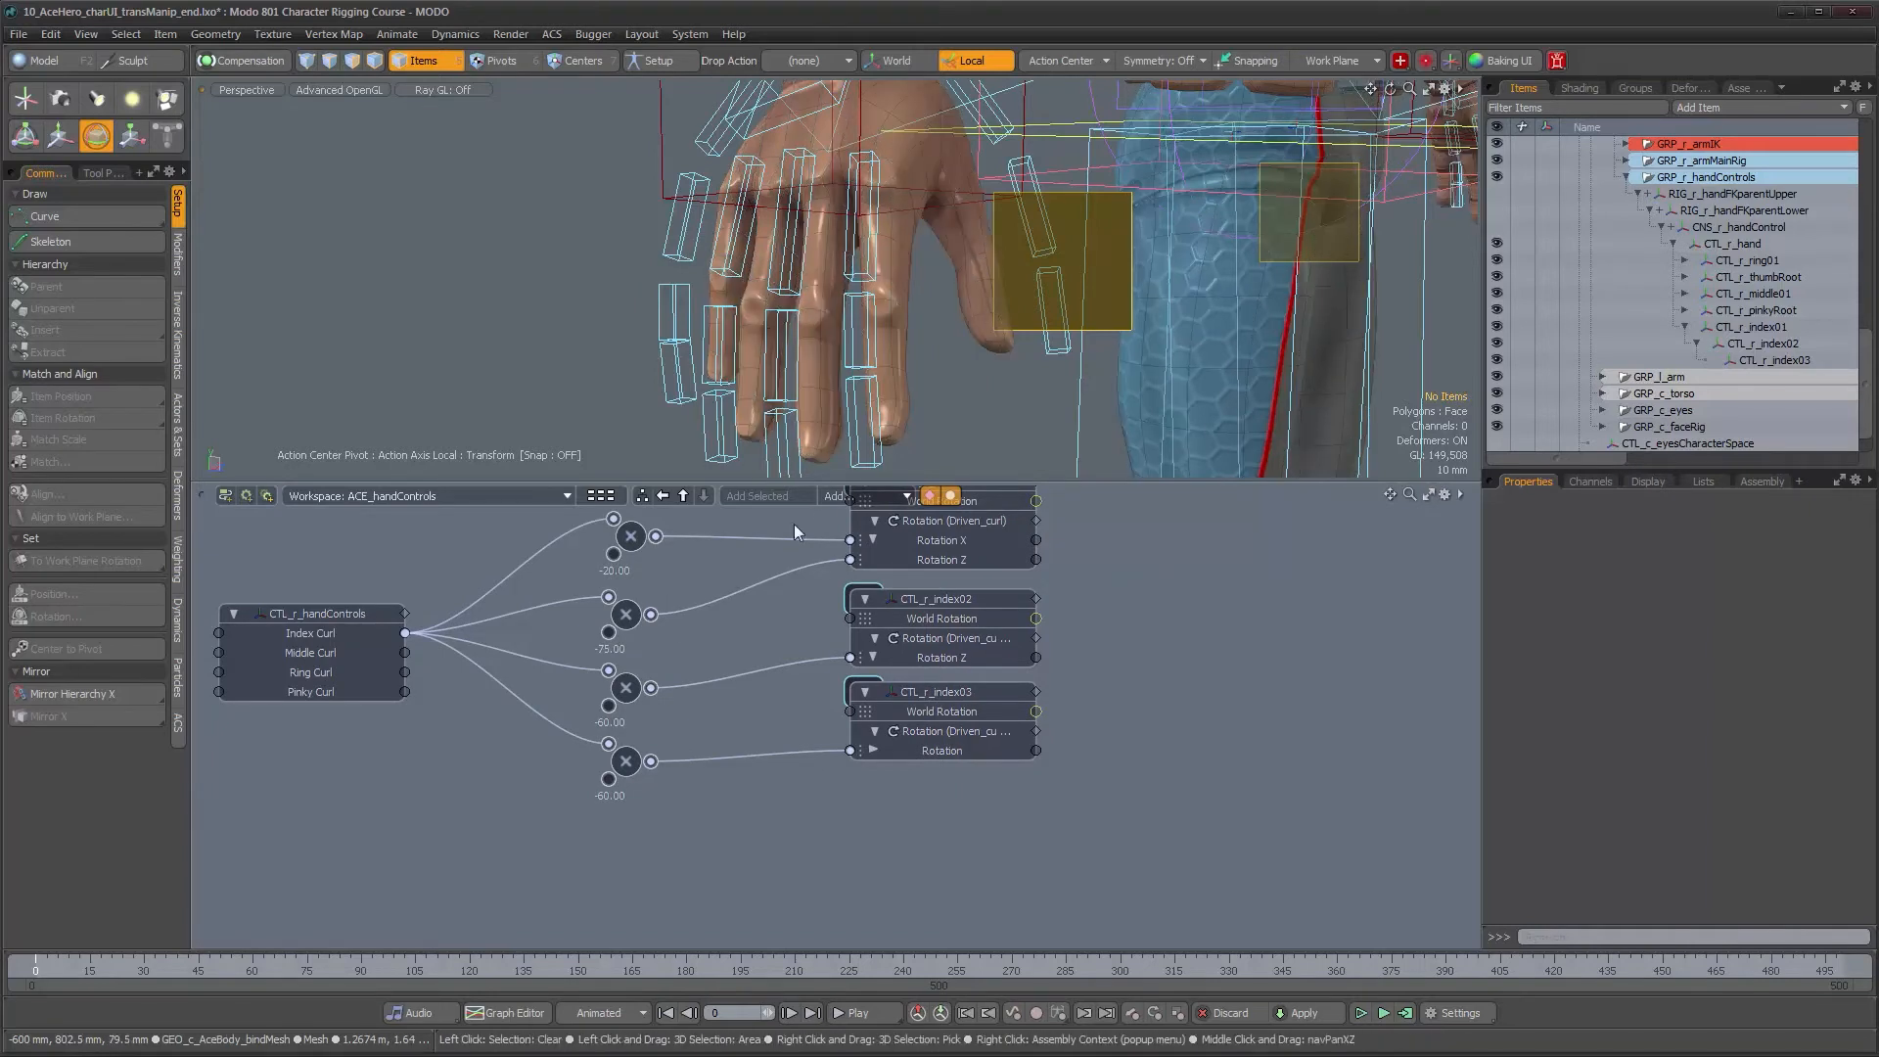
alt+drag(832, 392, 910, 411)
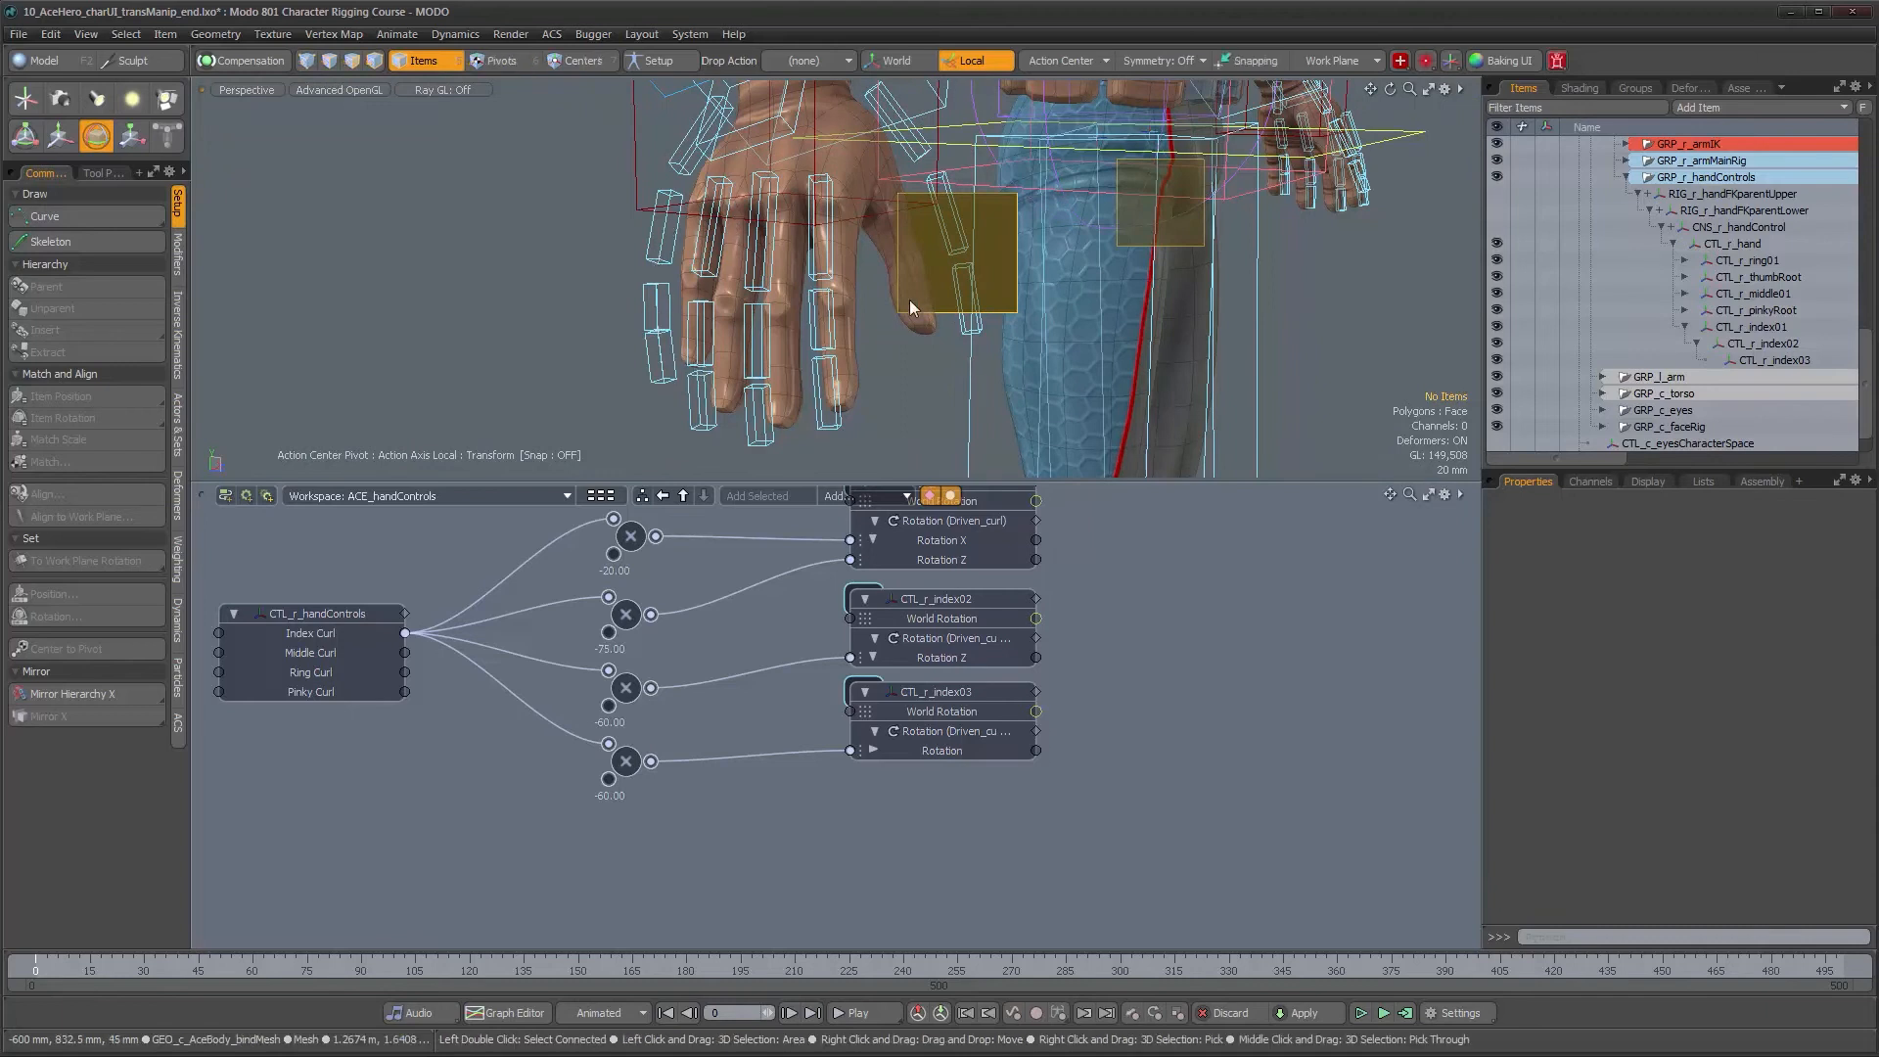
alt+drag(931, 394, 902, 399)
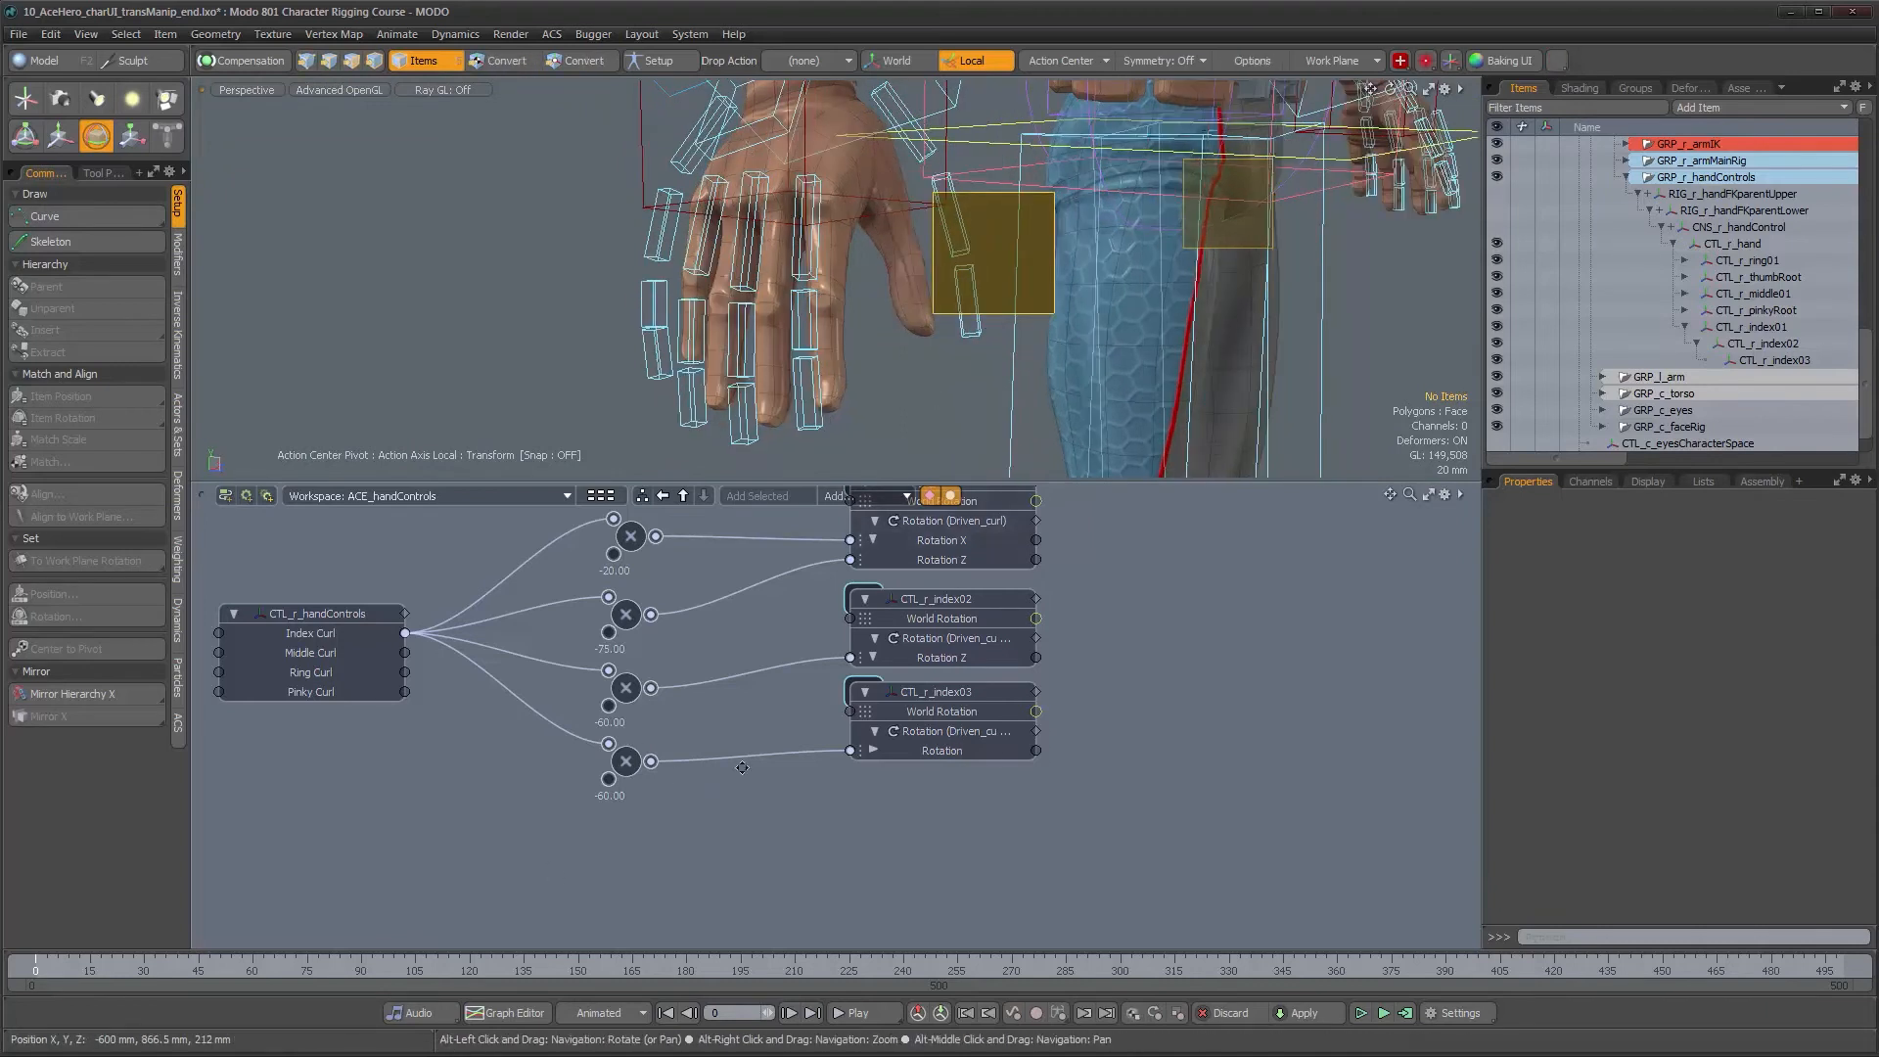
alt+drag(742, 767, 794, 764)
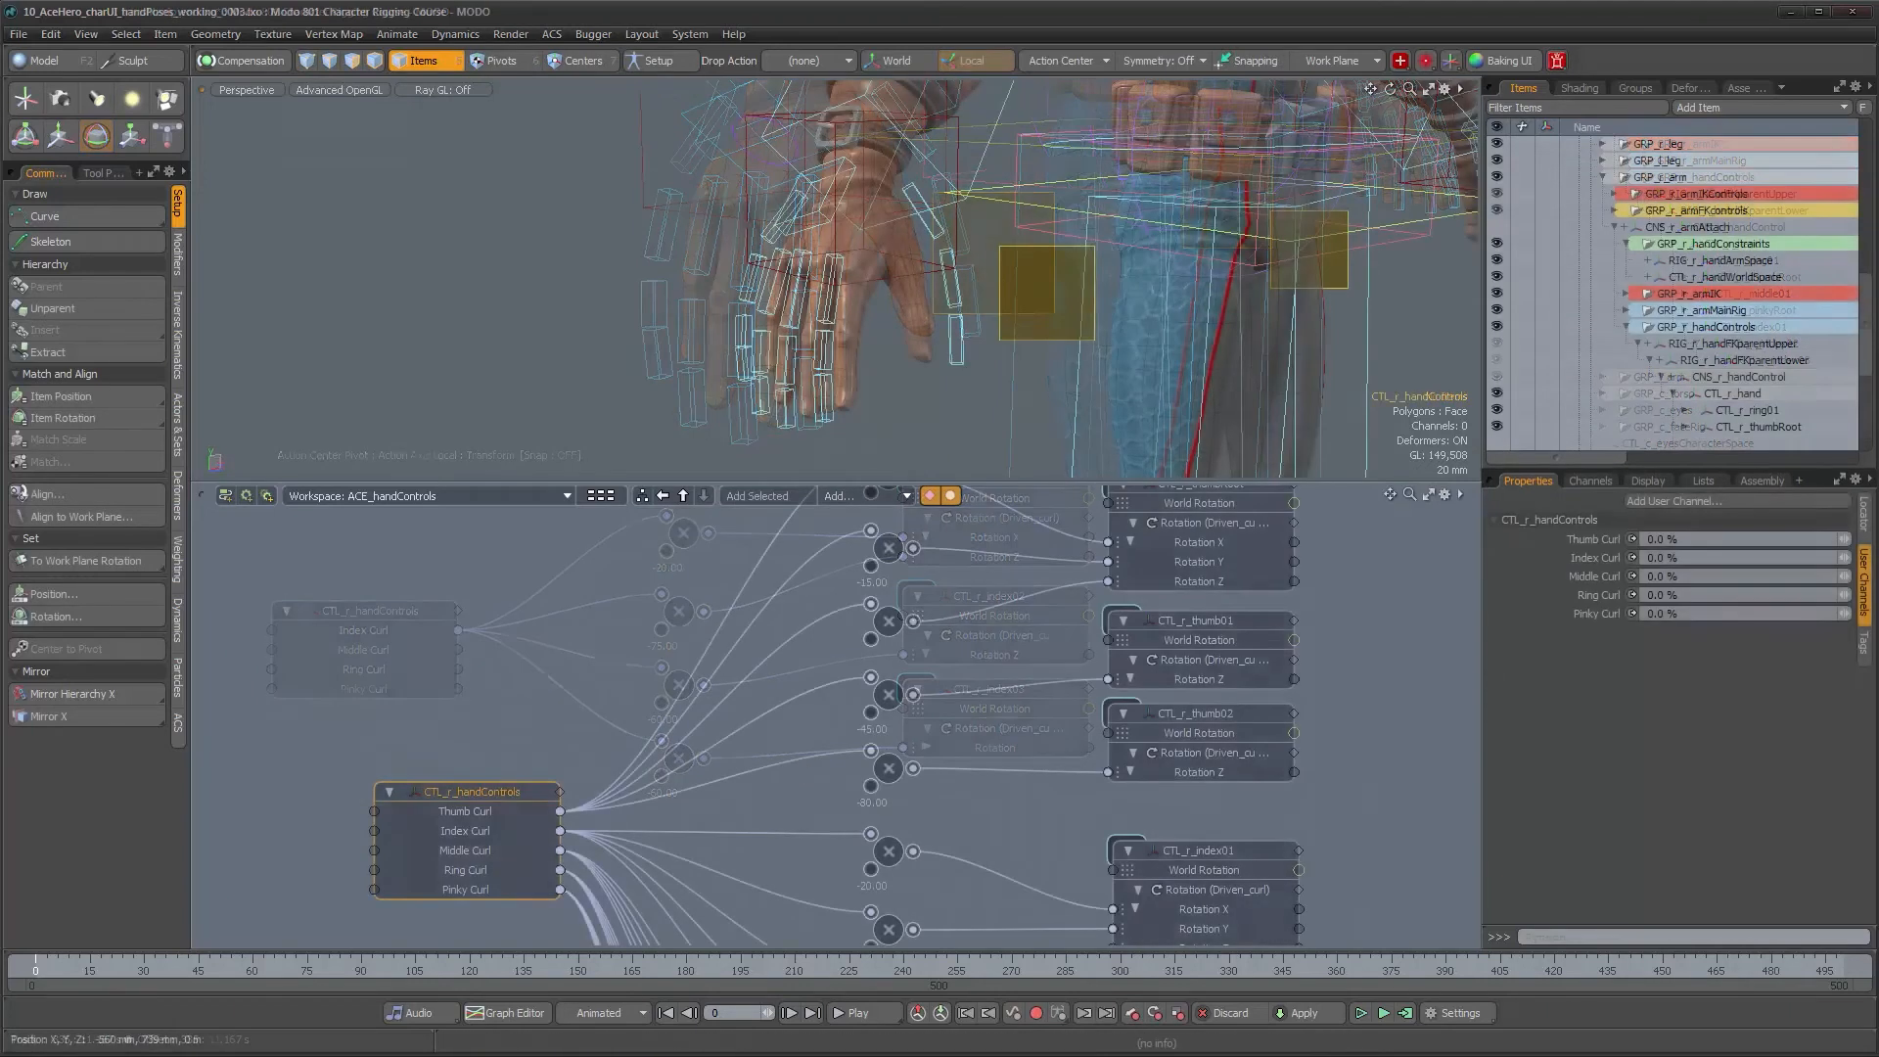
Test the thumb by raising Thumb Curl on CTL_r_handControls to 100%, and reset the channel to 0%
alt+drag(909, 321, 949, 354)
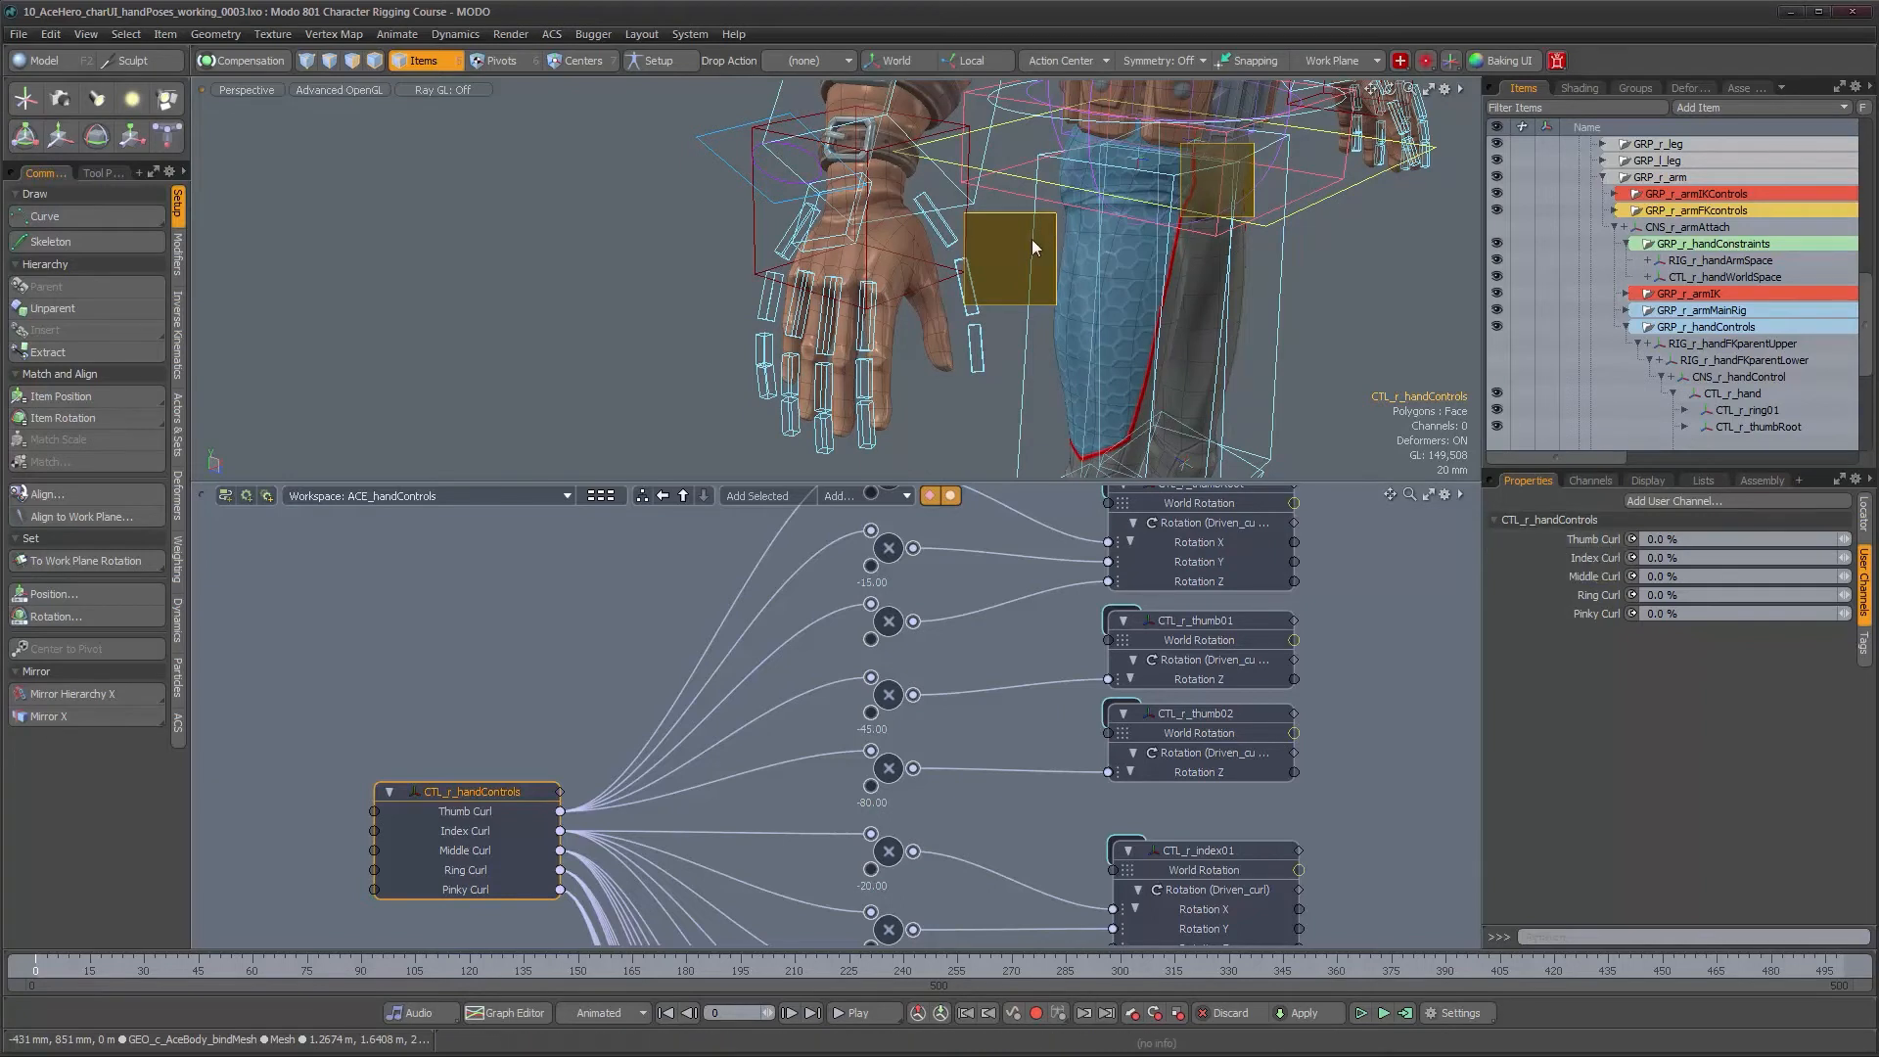
alt+drag(832, 323, 685, 362)
alt+drag(802, 284, 1101, 264)
alt+scroll(876, 274, up, 4)
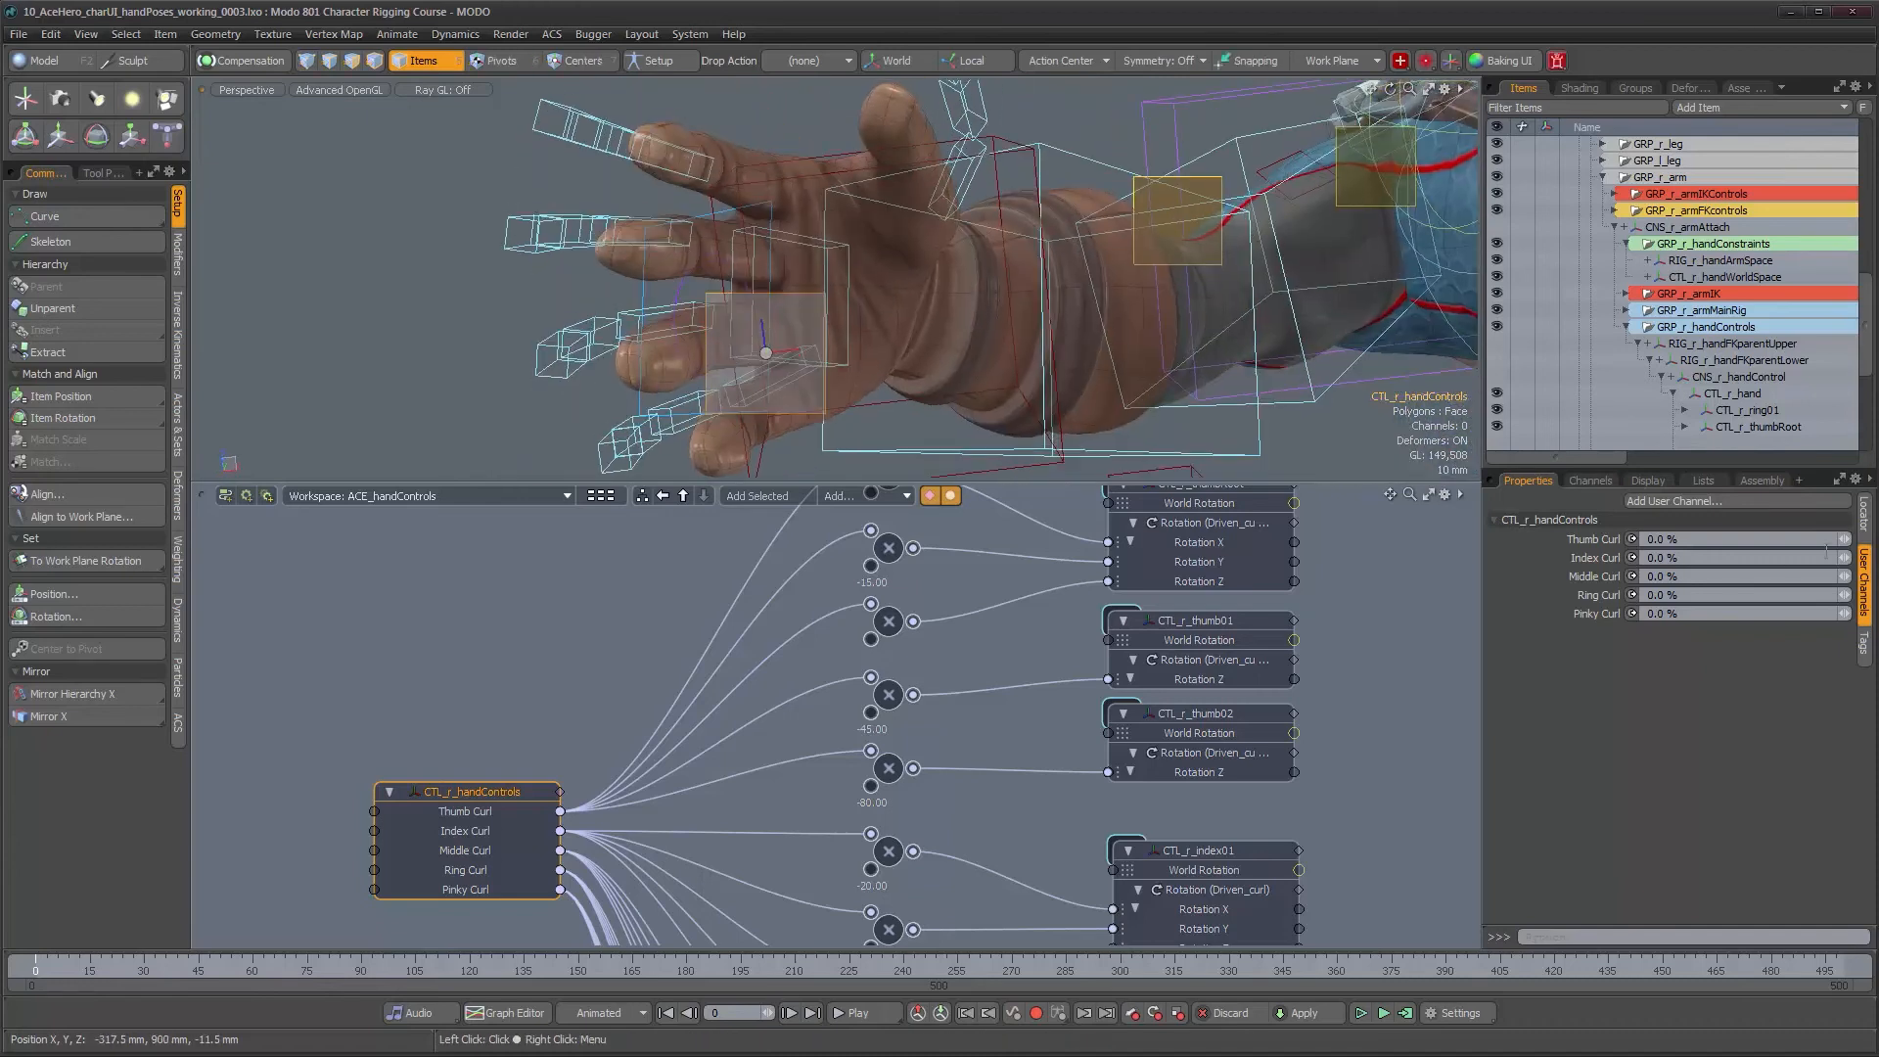
drag(1664, 539, 1722, 540)
drag(1844, 540, 1850, 540)
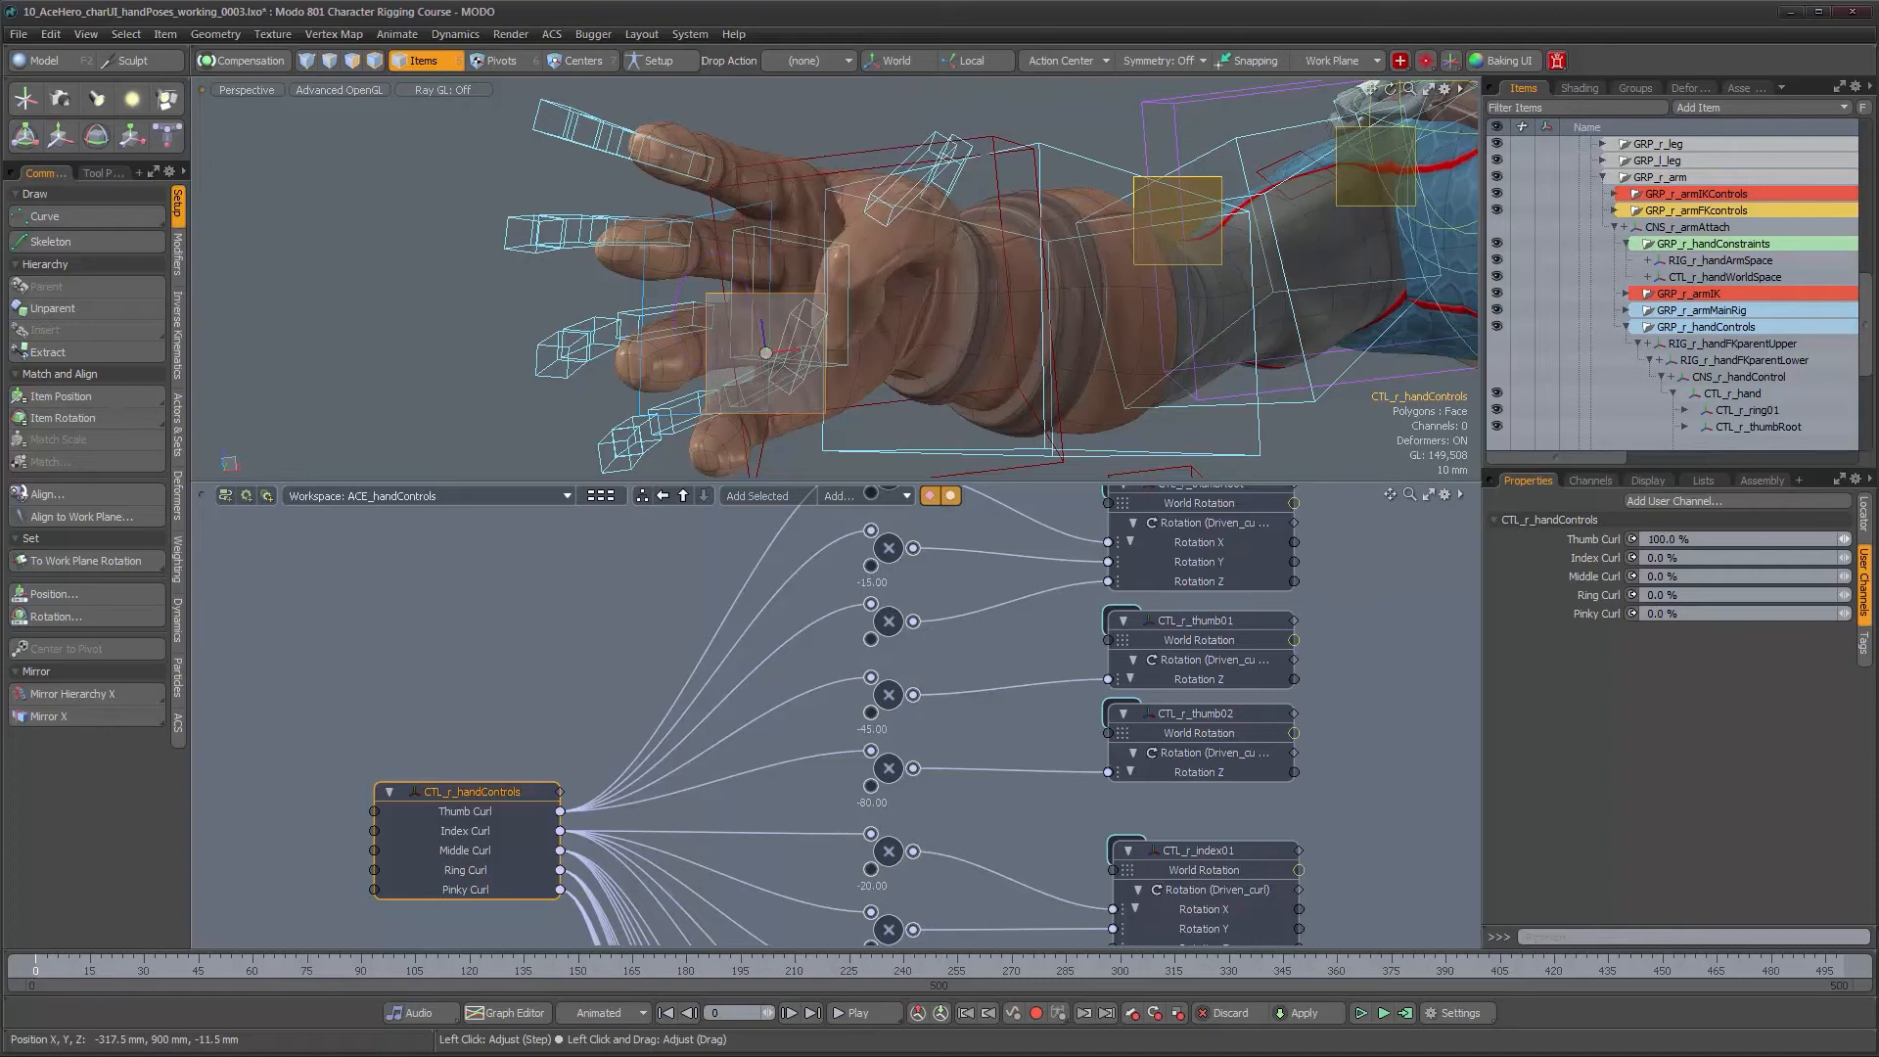
double_click(1785, 541)
text(0)
key(Return)
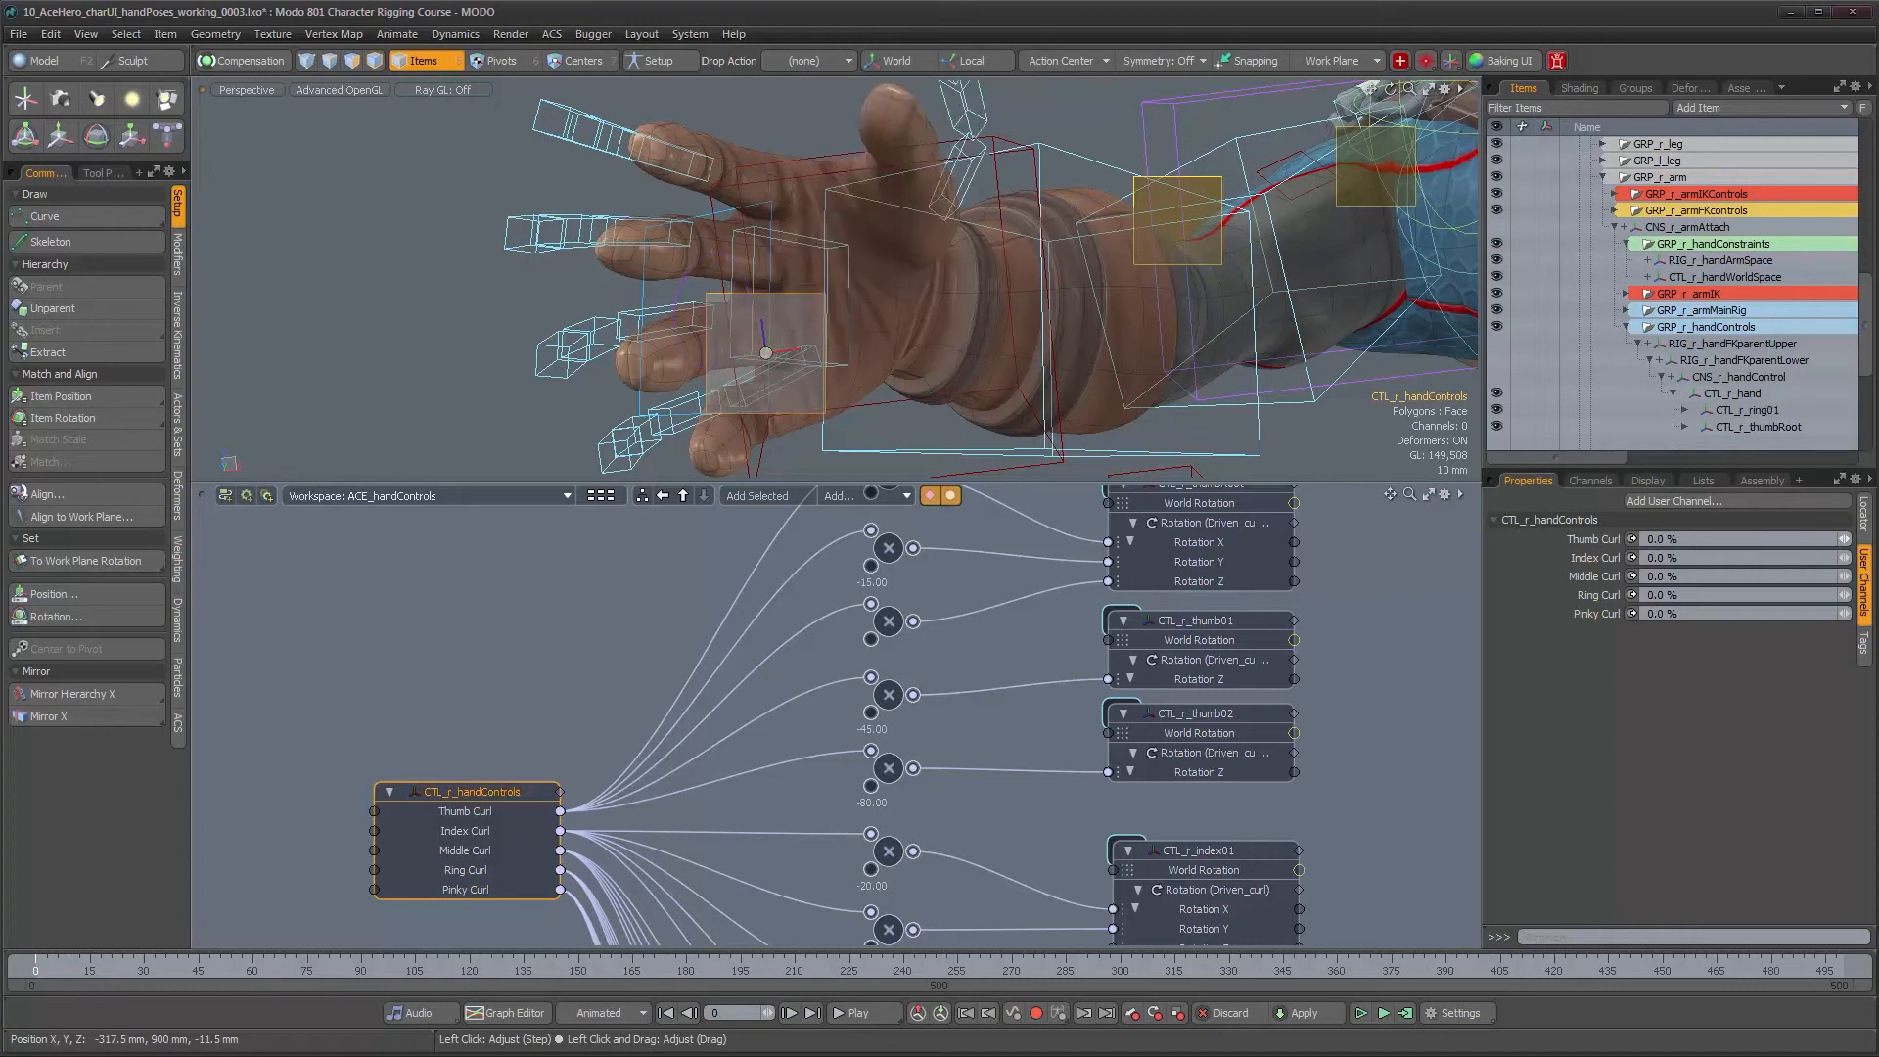
Test the index finger by raising Index Curl, view the hand from another angle, and reset the channel to 0%
drag(1844, 558, 1867, 558)
alt+drag(1106, 314, 1149, 465)
click(1696, 558)
text(0)
key(Return)
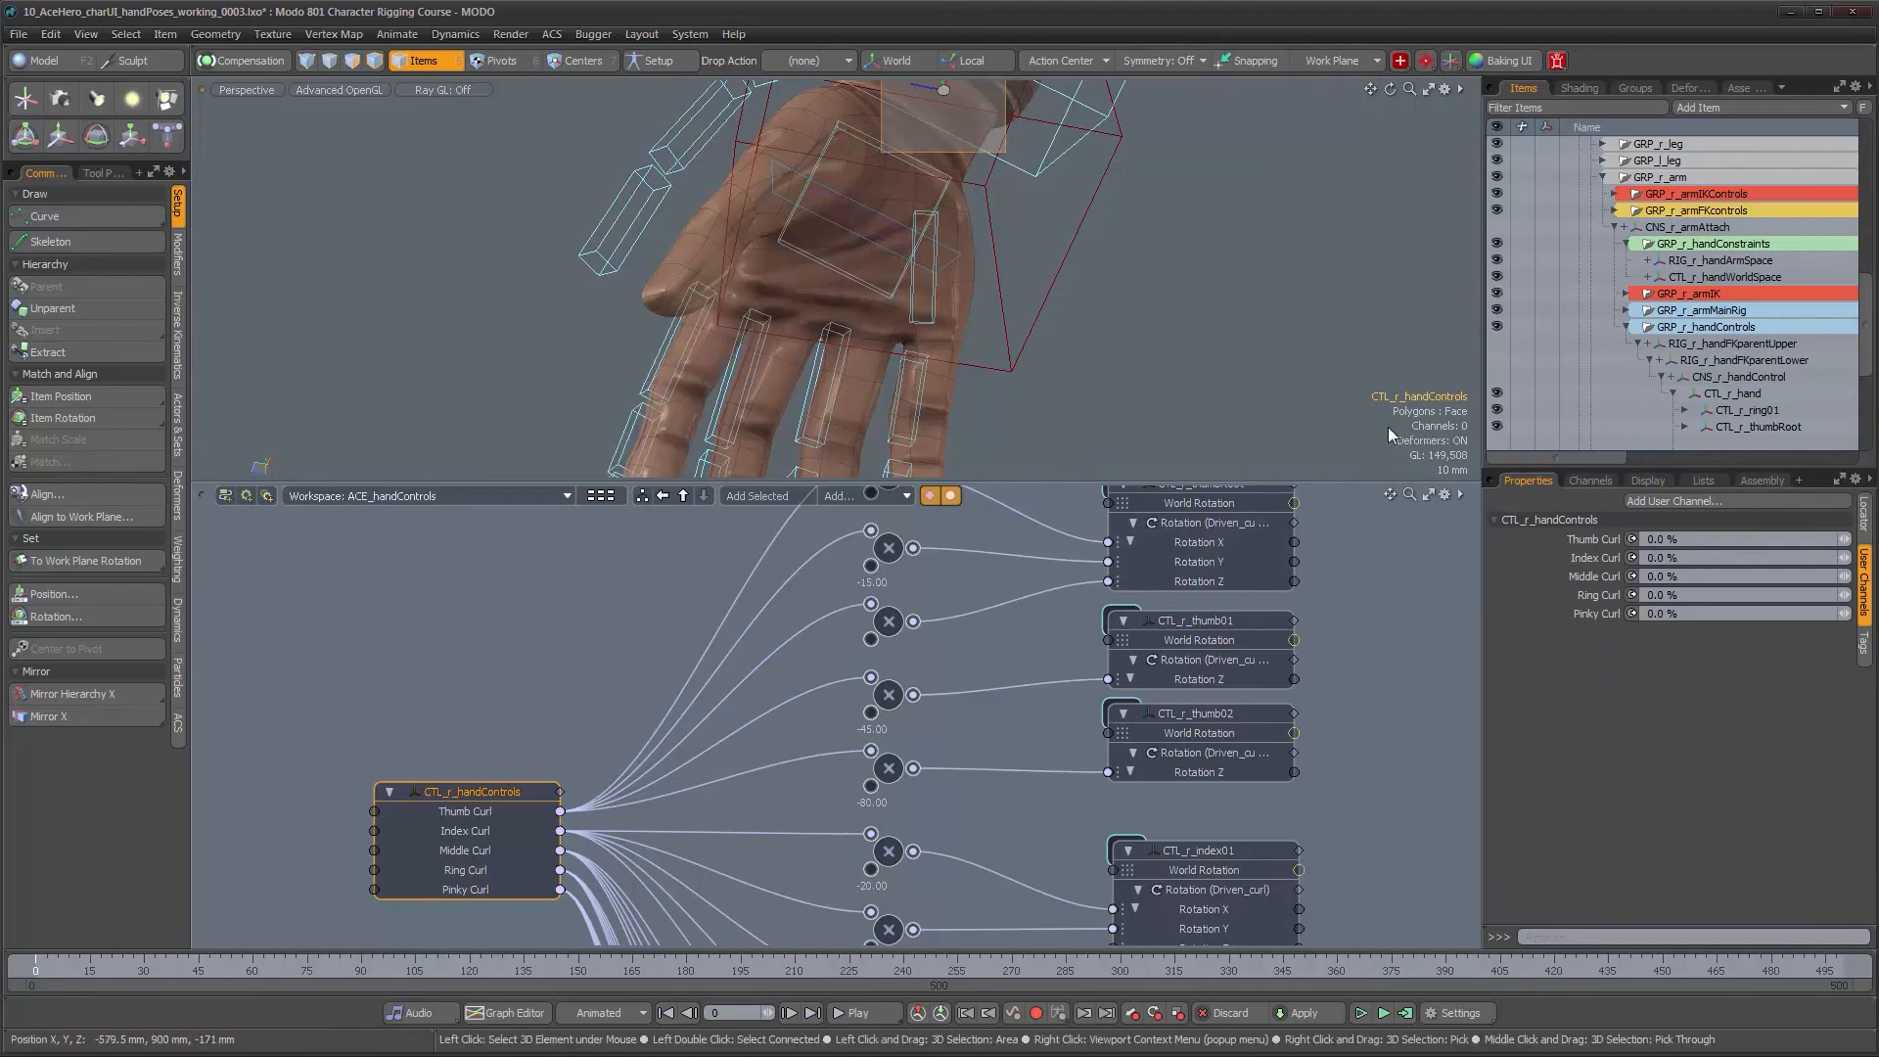
Test the middle finger by raising the Middle Curl channel of CTL_r_handControls to 74.5%
alt+drag(739, 297, 1248, 542)
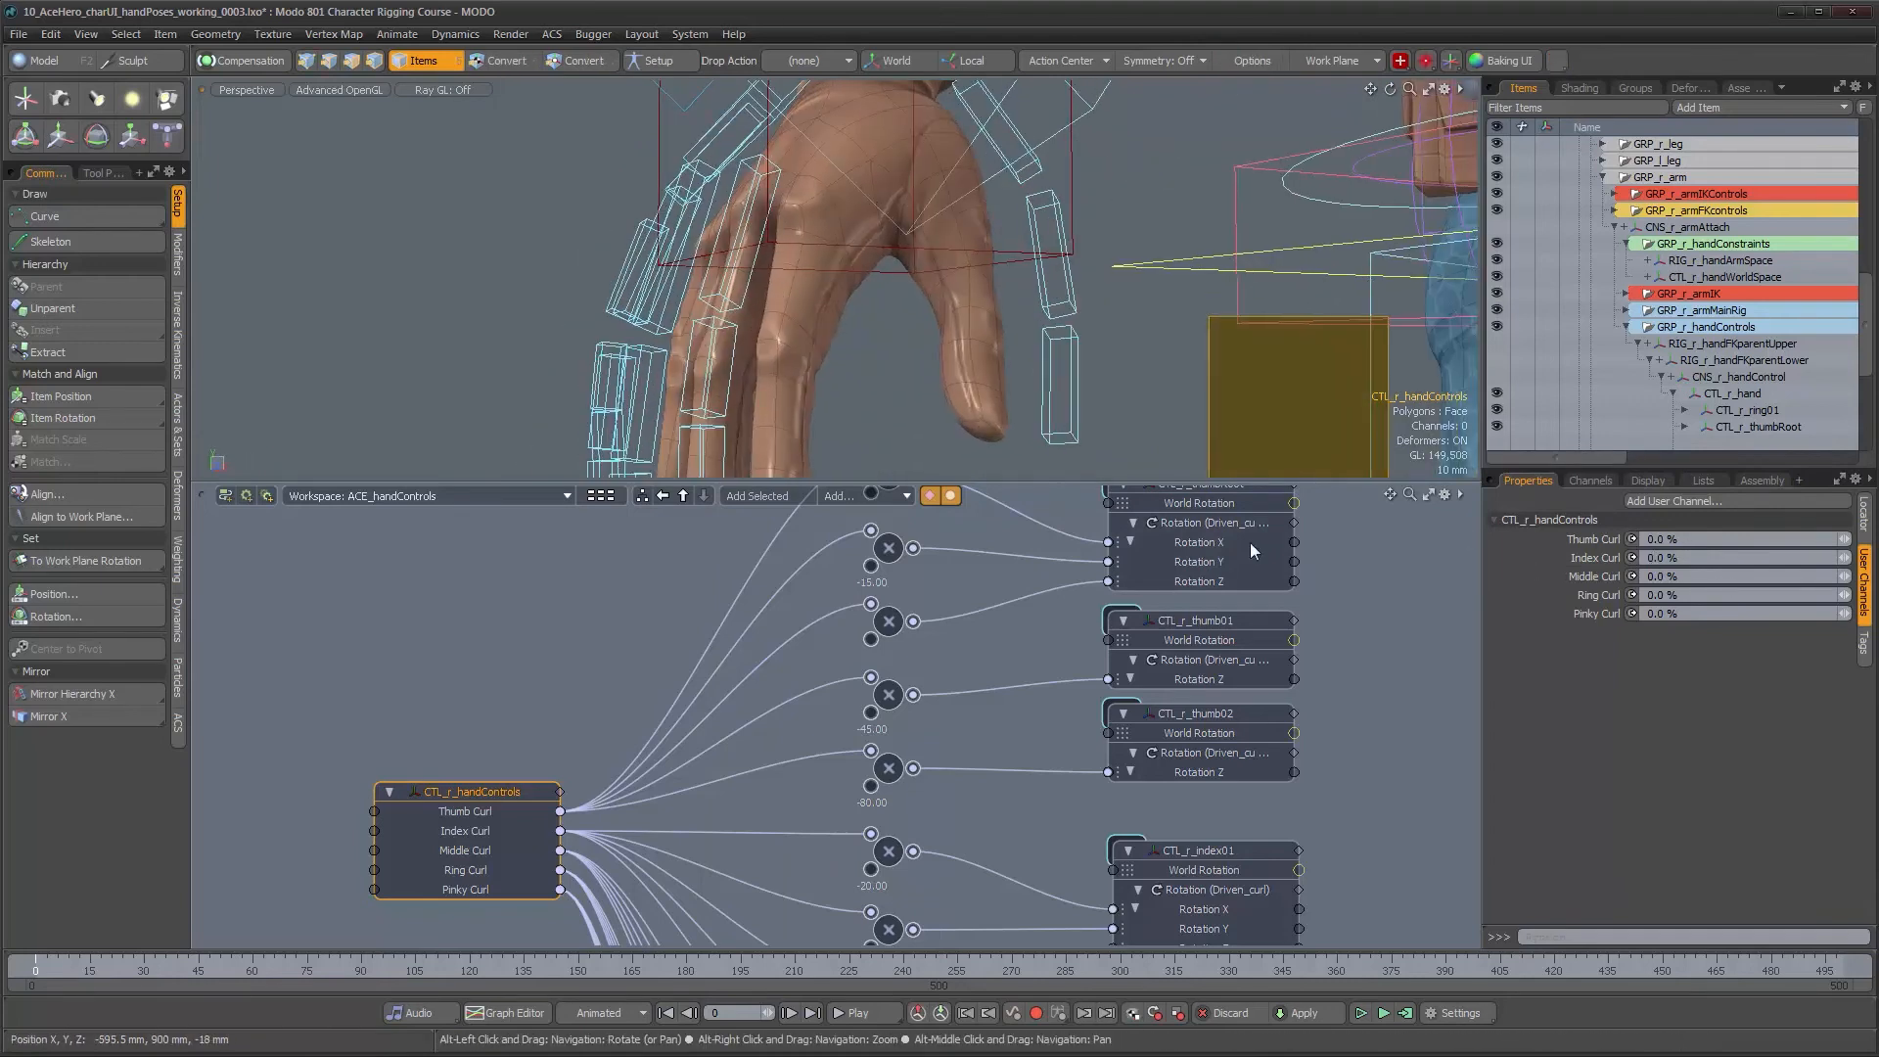
alt+drag(1172, 456, 848, 335)
scroll(849, 337, down, 3)
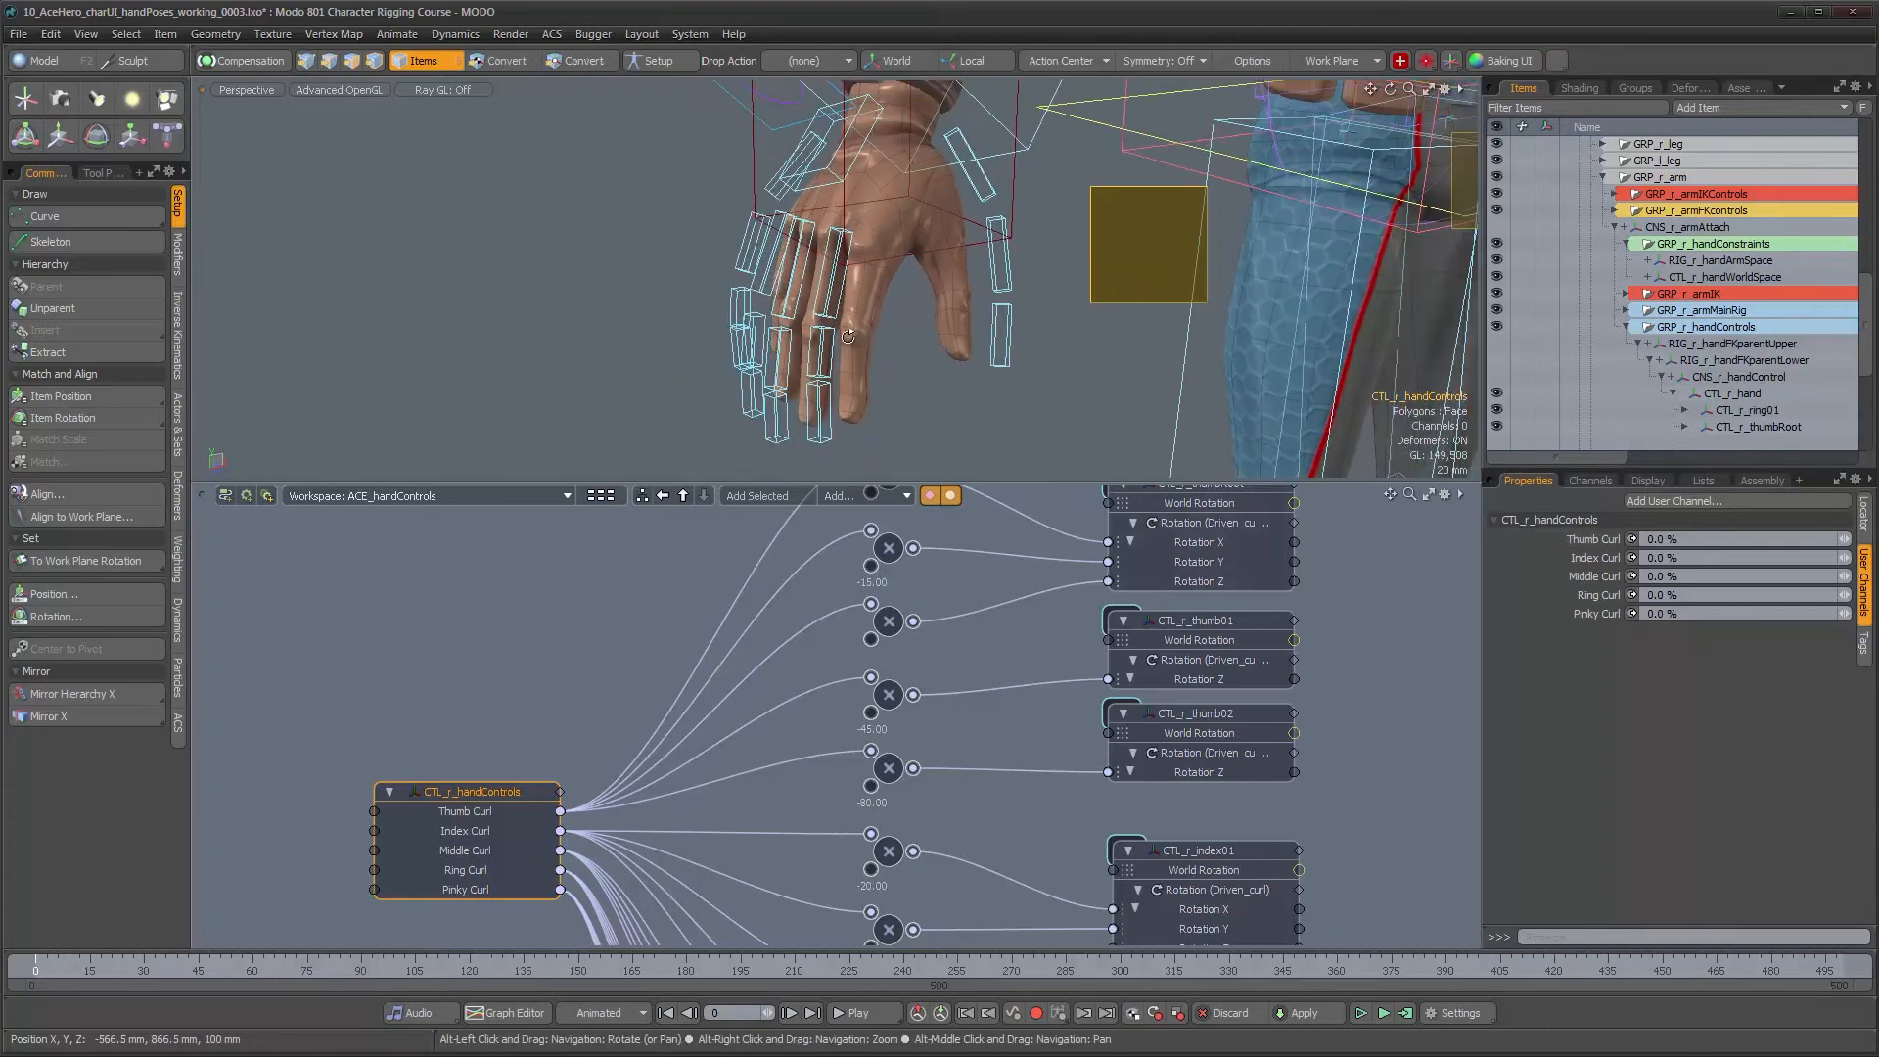
alt+drag(969, 327, 972, 325)
alt+middle_drag(971, 300, 979, 307)
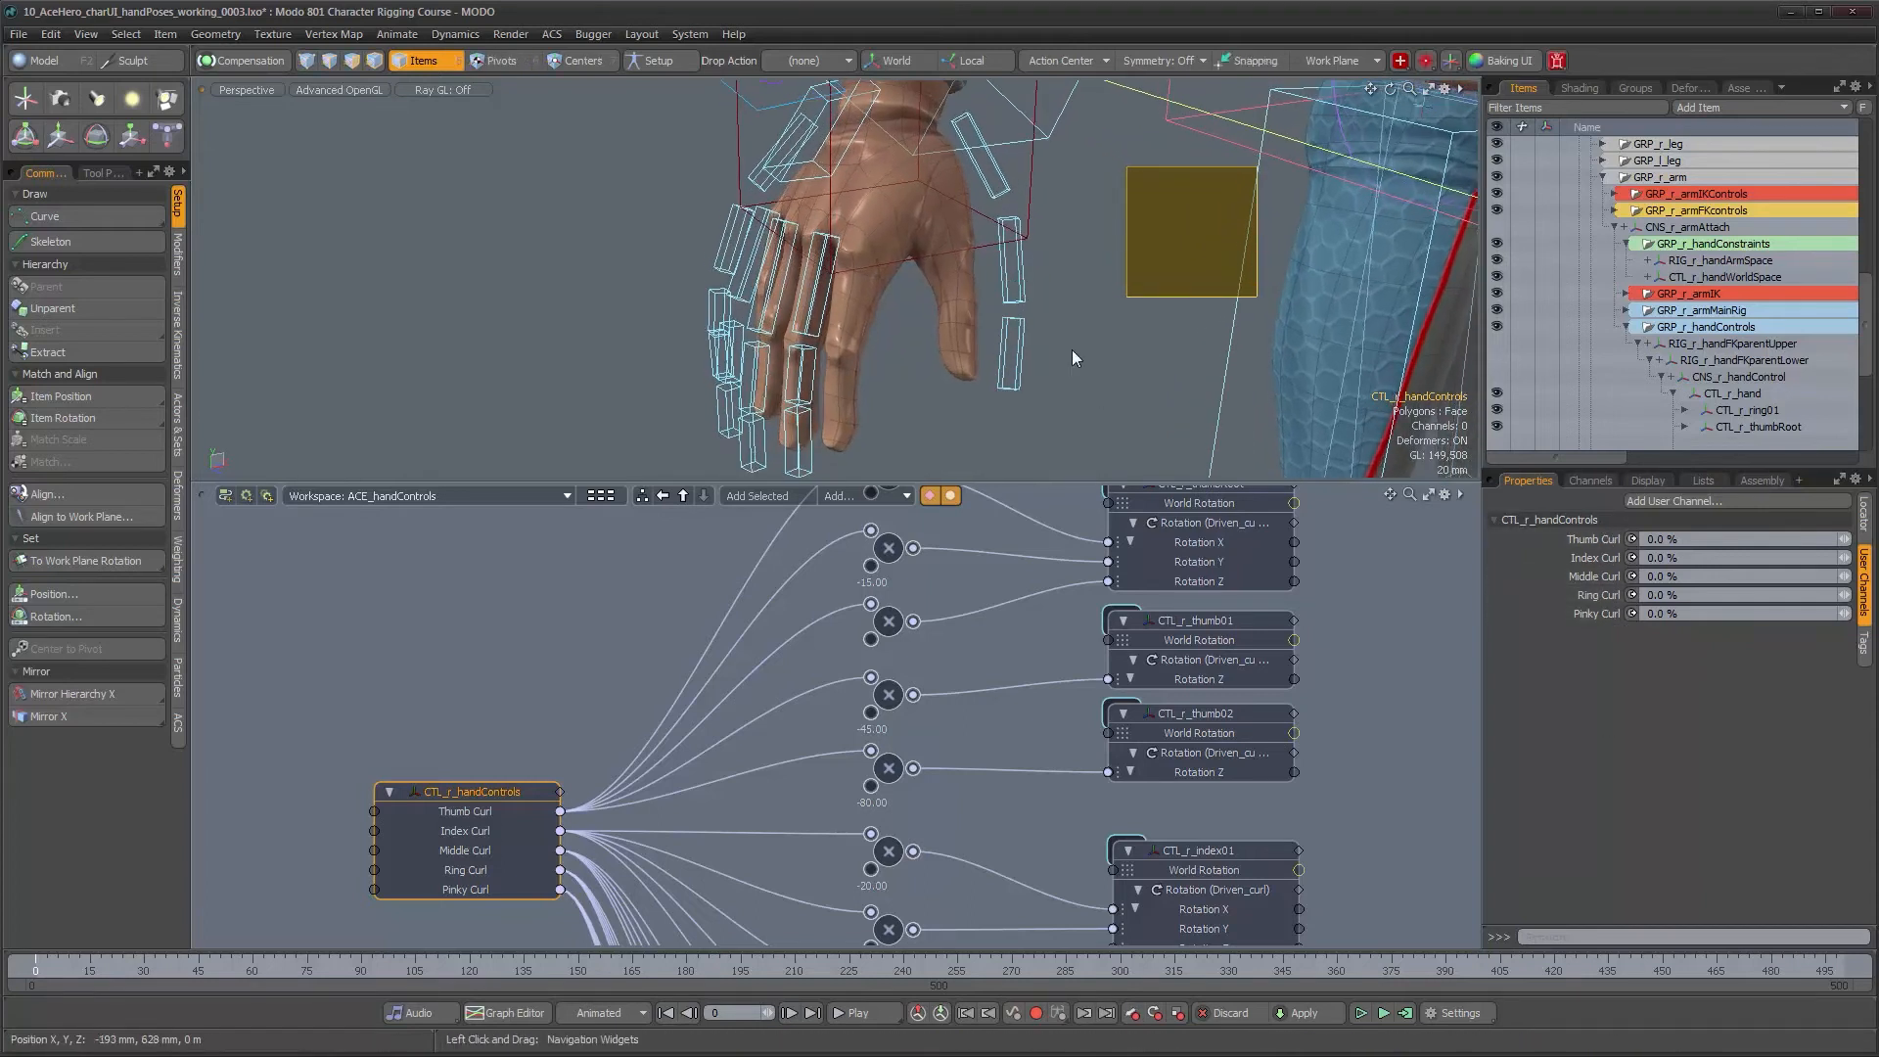
alt+drag(945, 364, 969, 342)
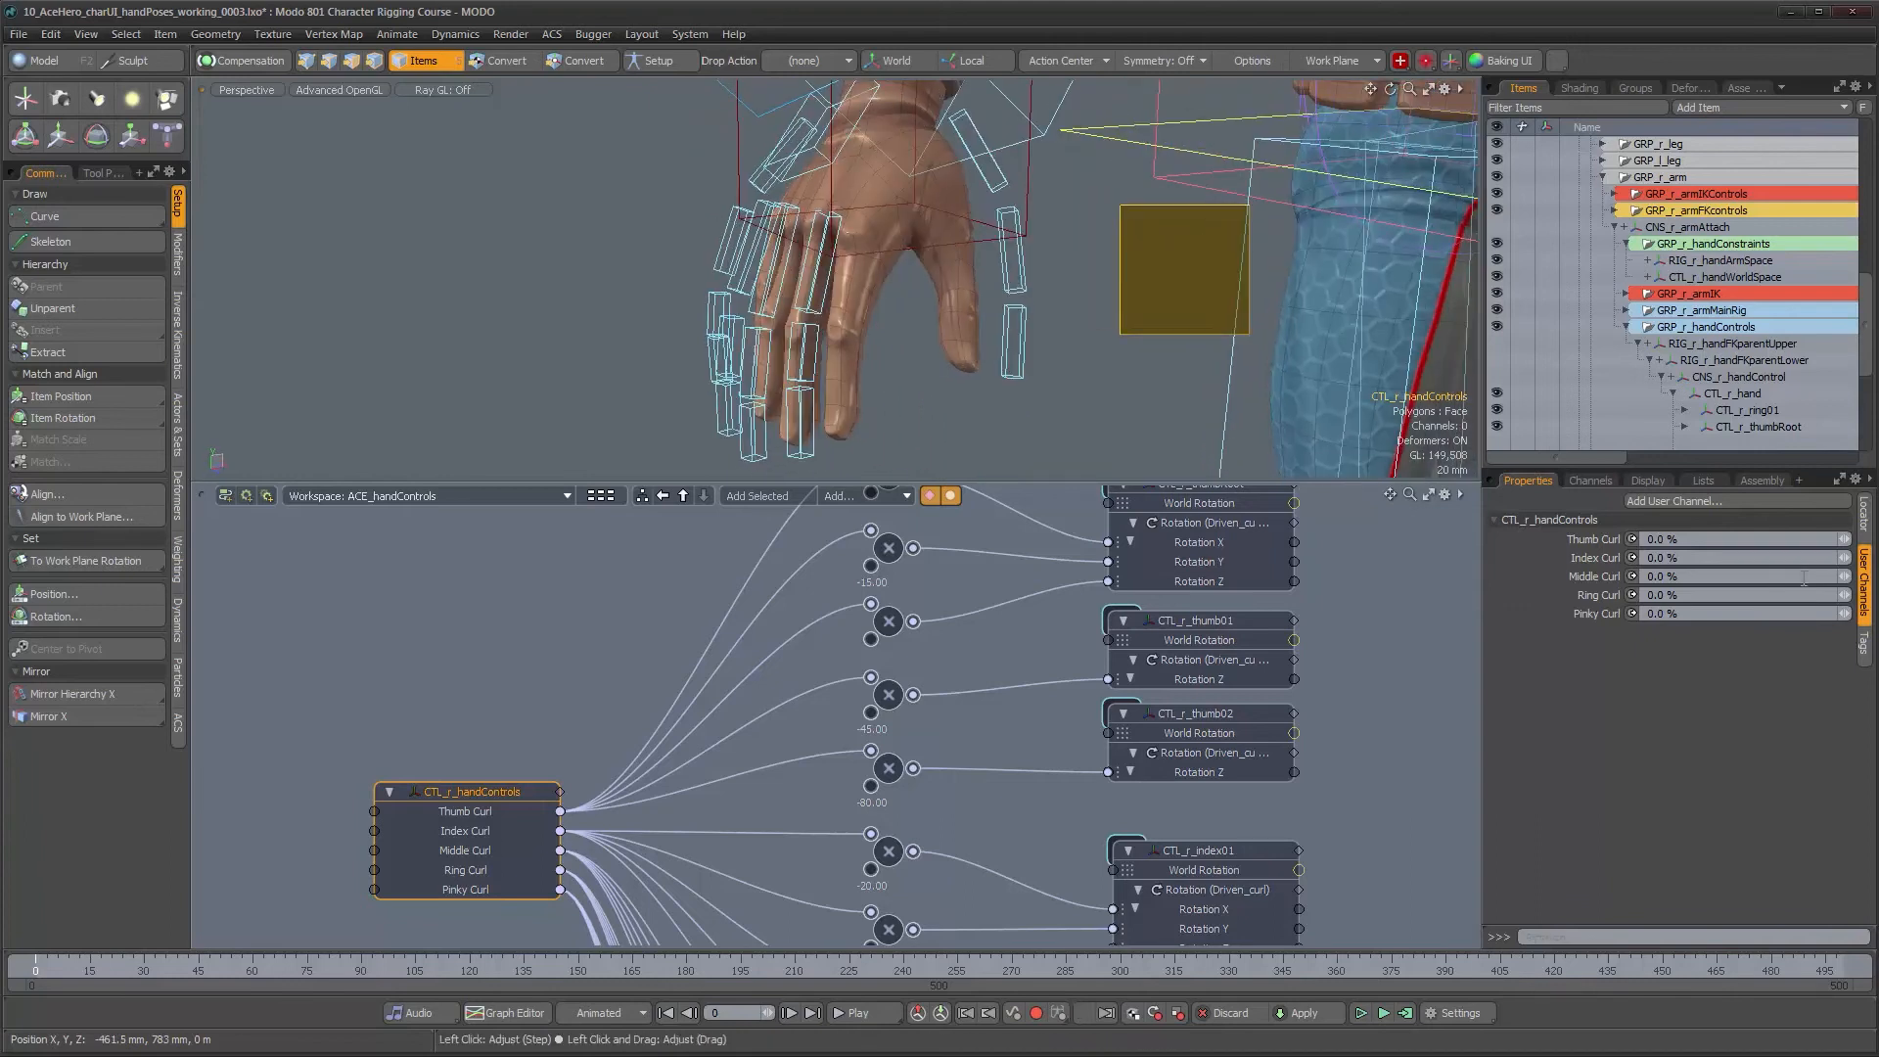
drag(1844, 576, 1870, 577)
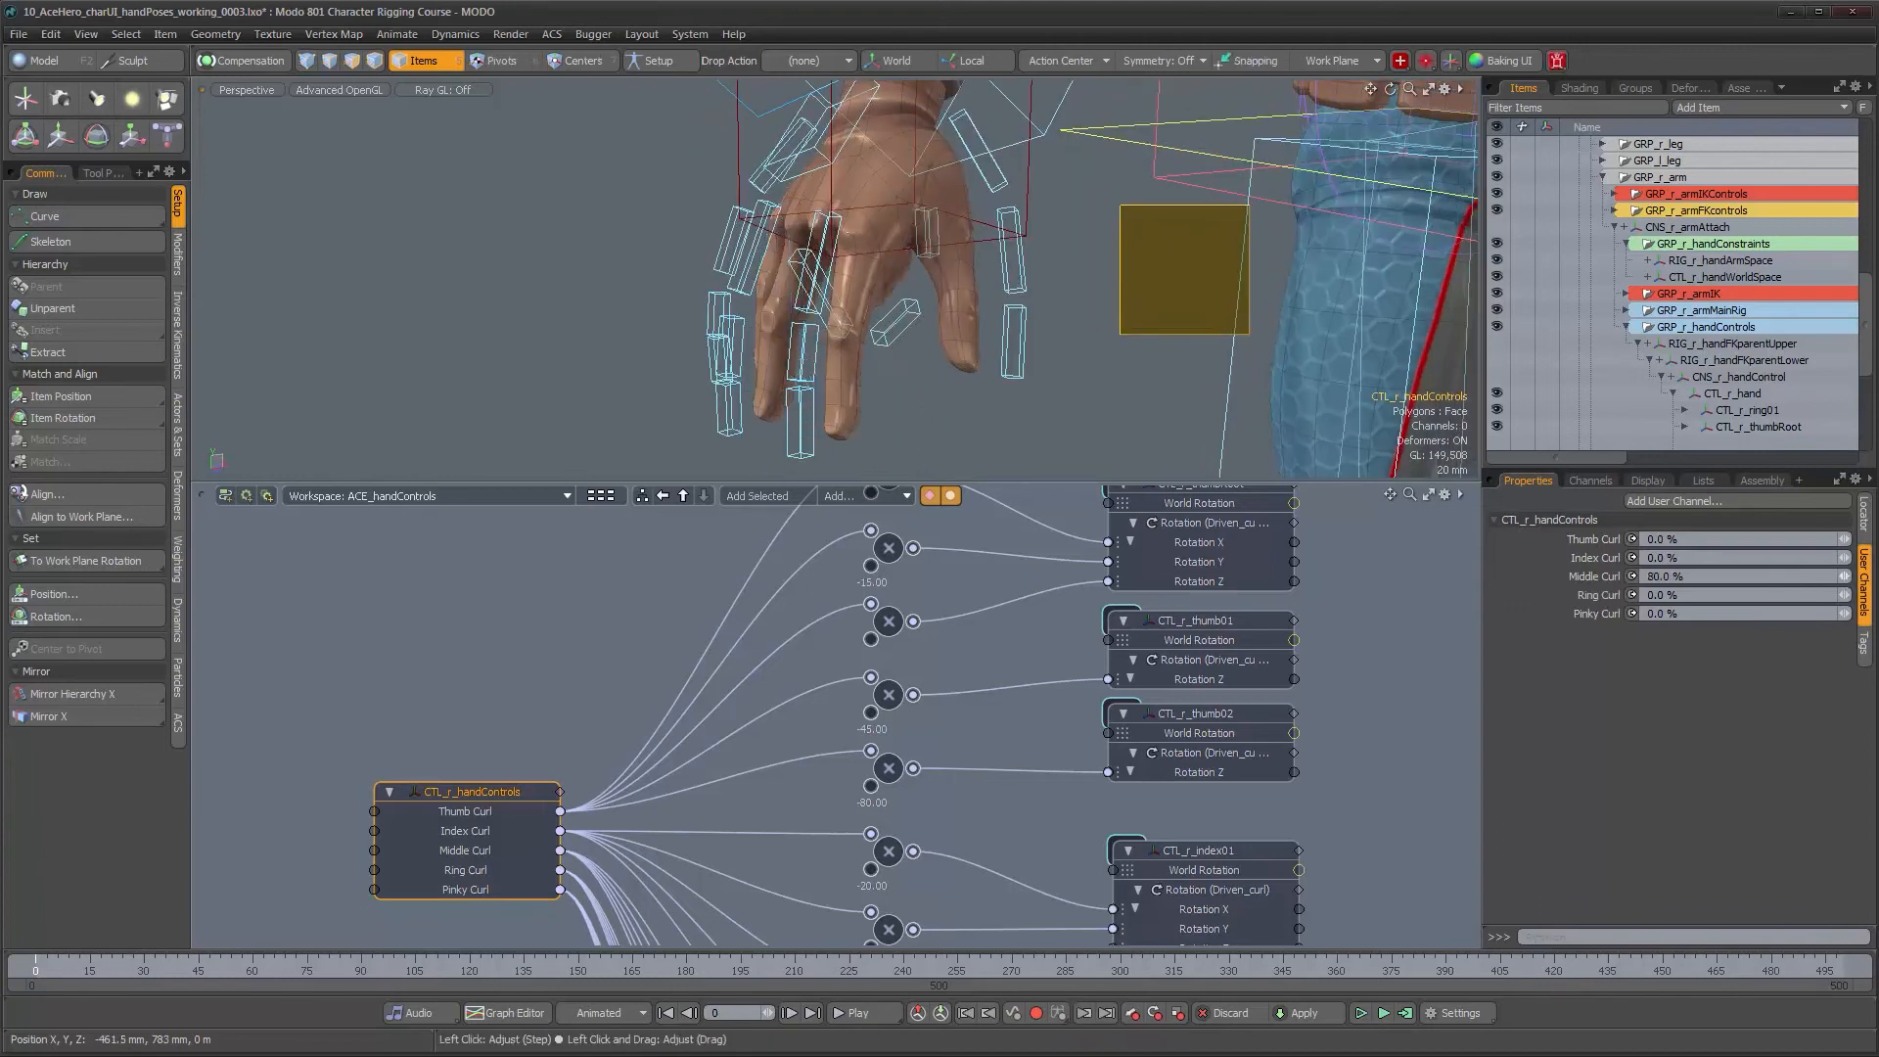
Examine the schematic connections from CTL_r_handControls through the Multiply nodes to the thumb, index, middle and ring rotation channels
scroll(998, 776, down, 5)
alt+drag(1008, 776, 1004, 666)
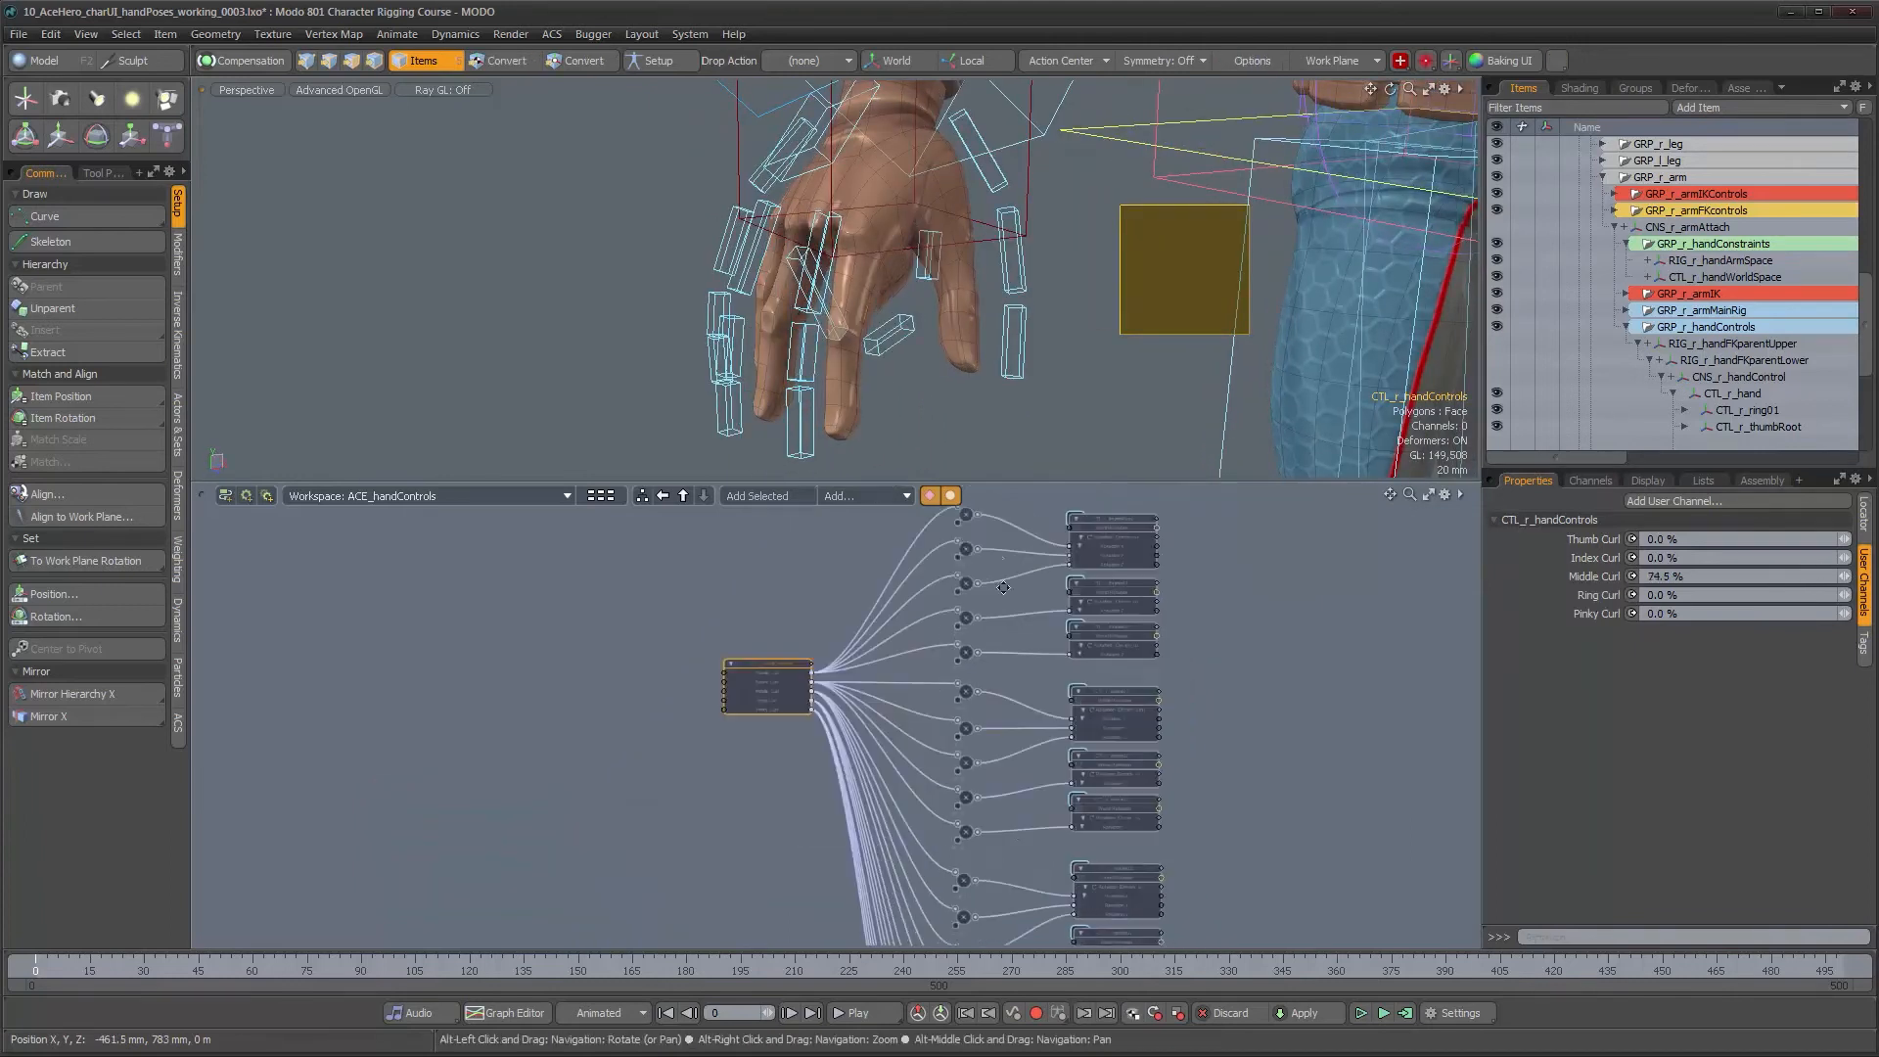
alt+drag(1000, 911, 949, 646)
mouse_move(936, 763)
alt+mouse_down()
mouse_move(932, 584)
mouse_move(904, 621)
mouse_move(867, 905)
alt+mouse_up()
alt+drag(920, 524, 923, 944)
scroll(959, 775, up, 4)
alt+drag(1004, 775, 935, 719)
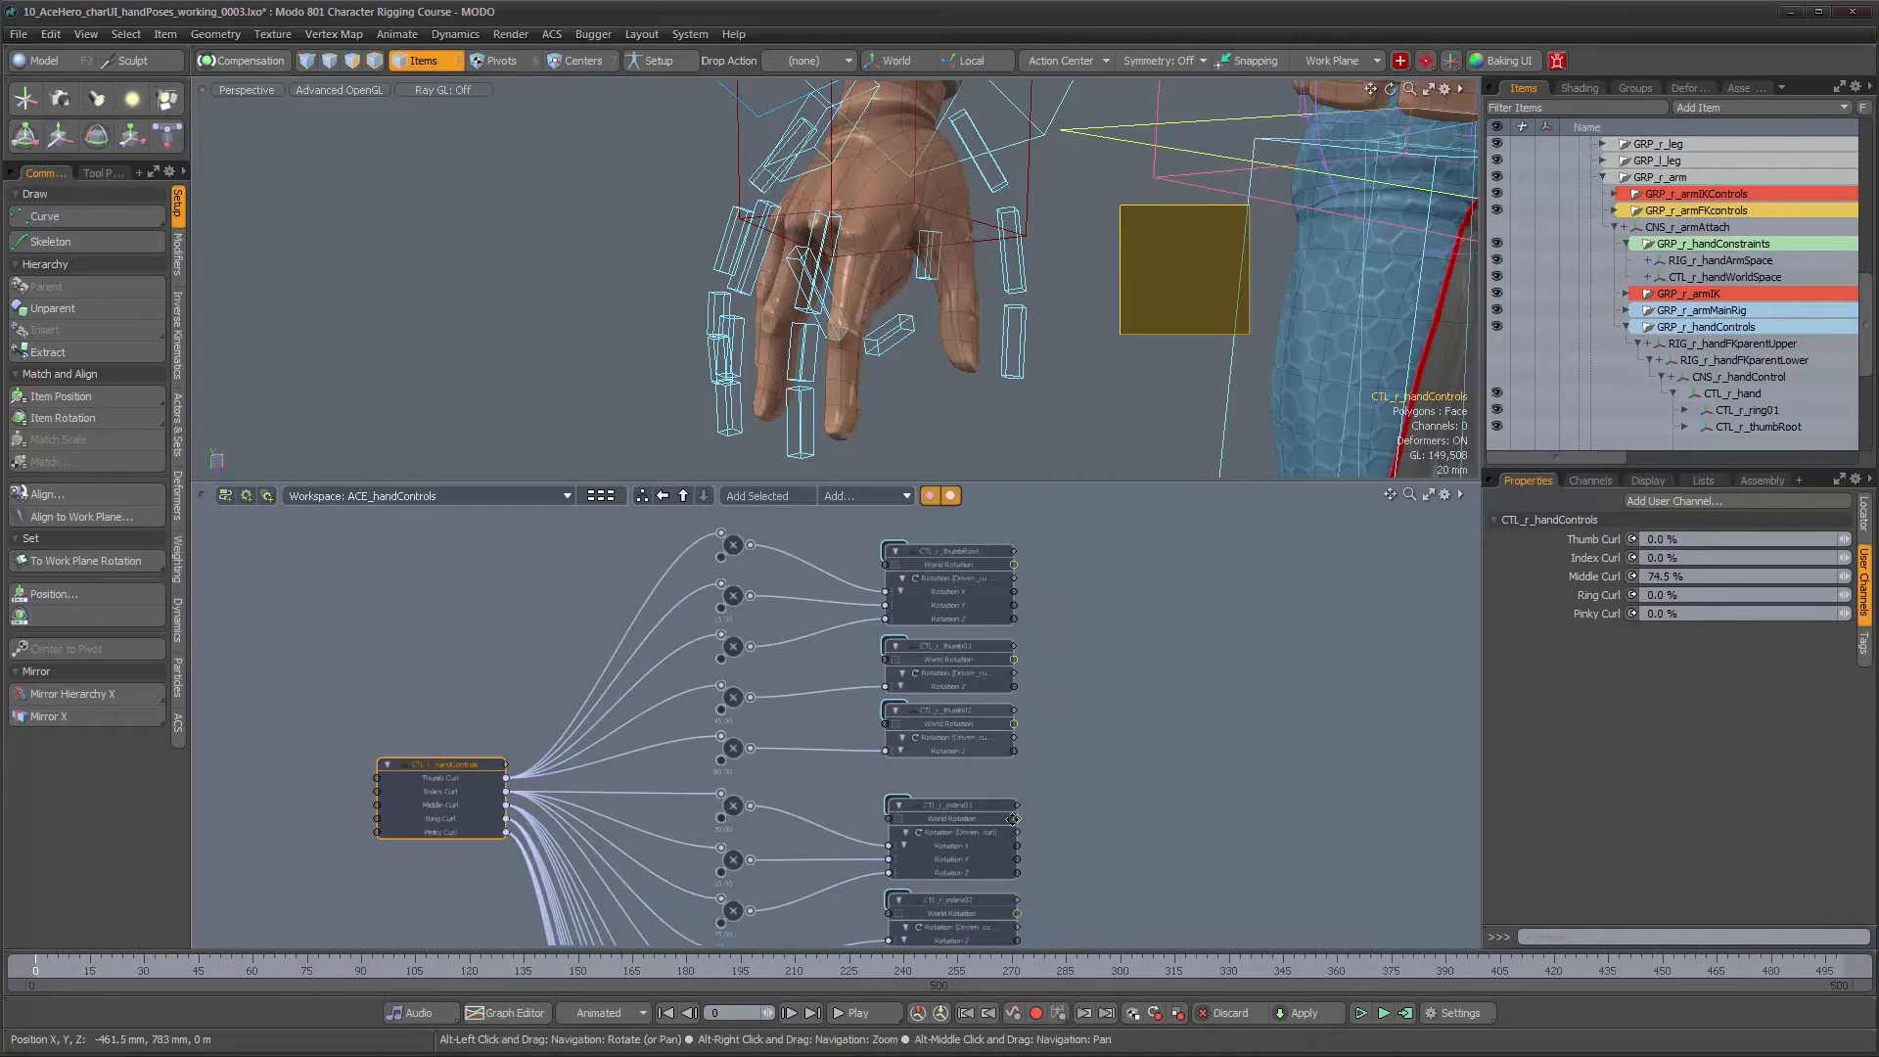
alt+drag(963, 920, 939, 697)
alt+drag(956, 900, 920, 668)
alt+drag(862, 851, 992, 754)
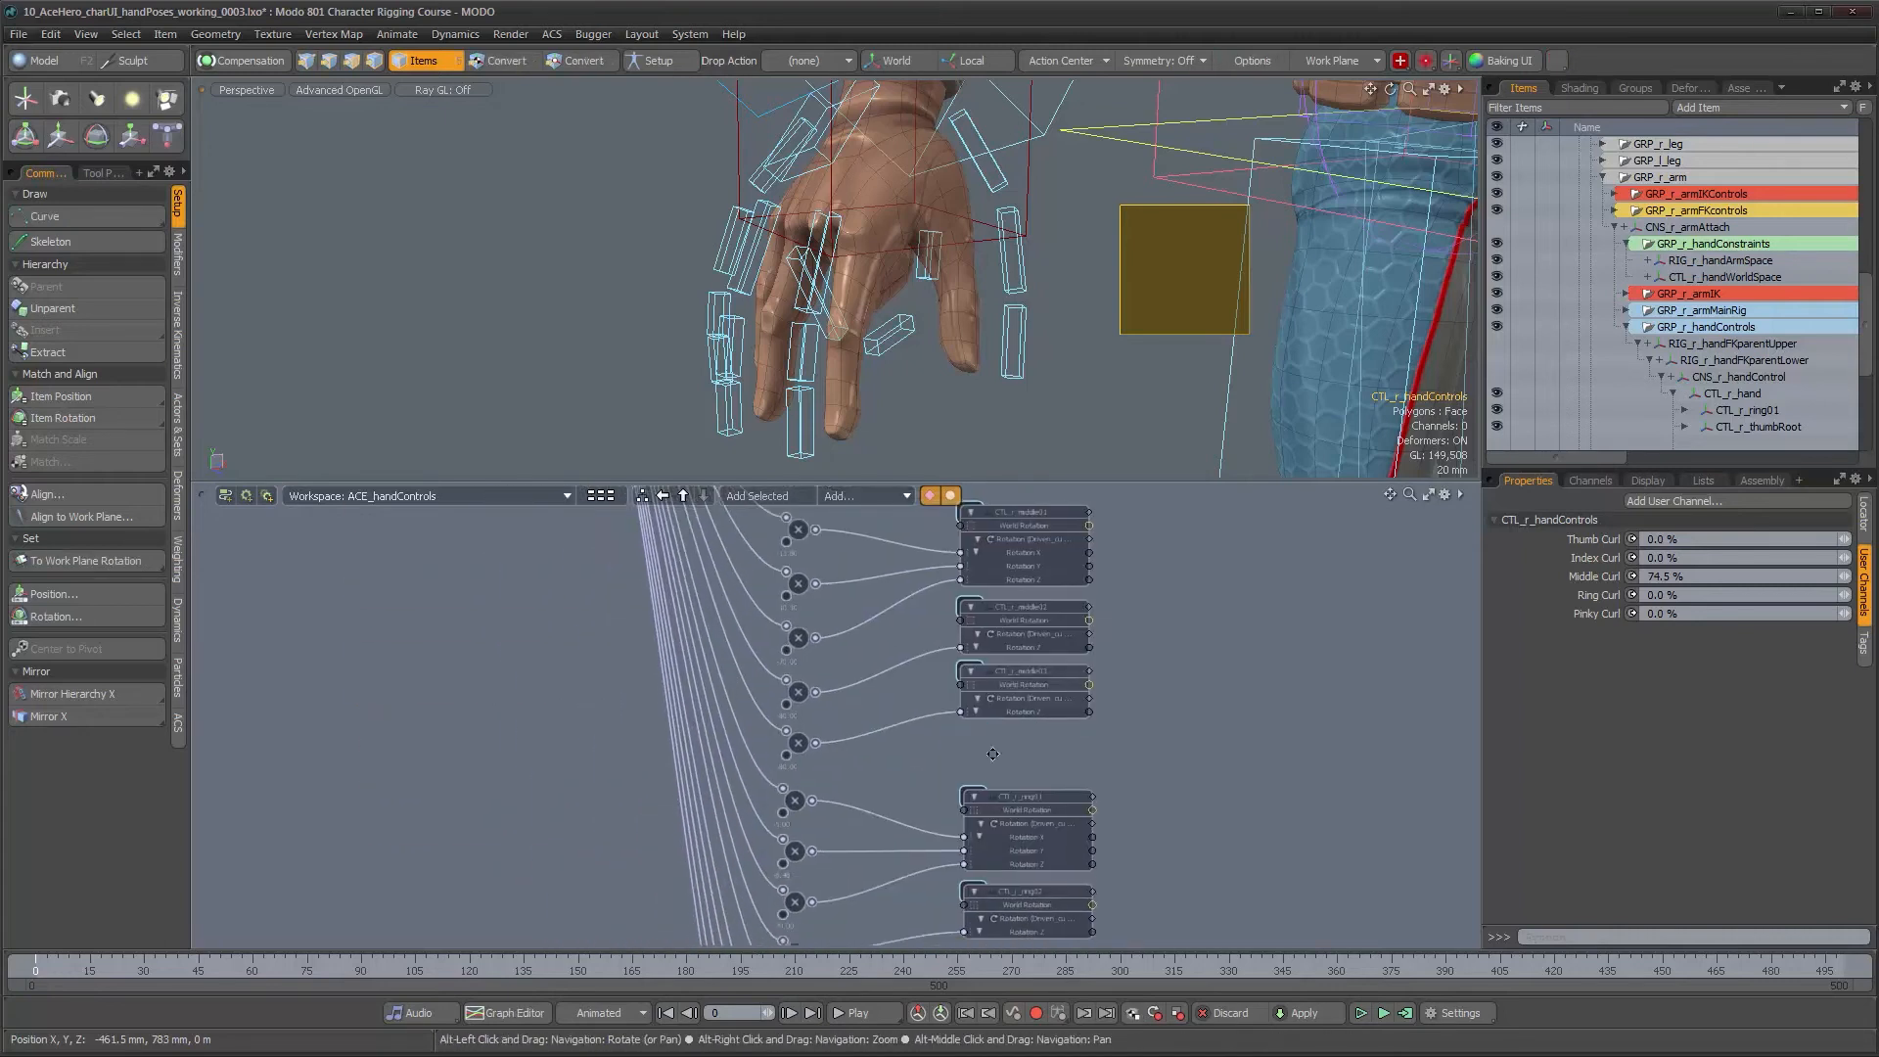
alt+drag(818, 729, 837, 788)
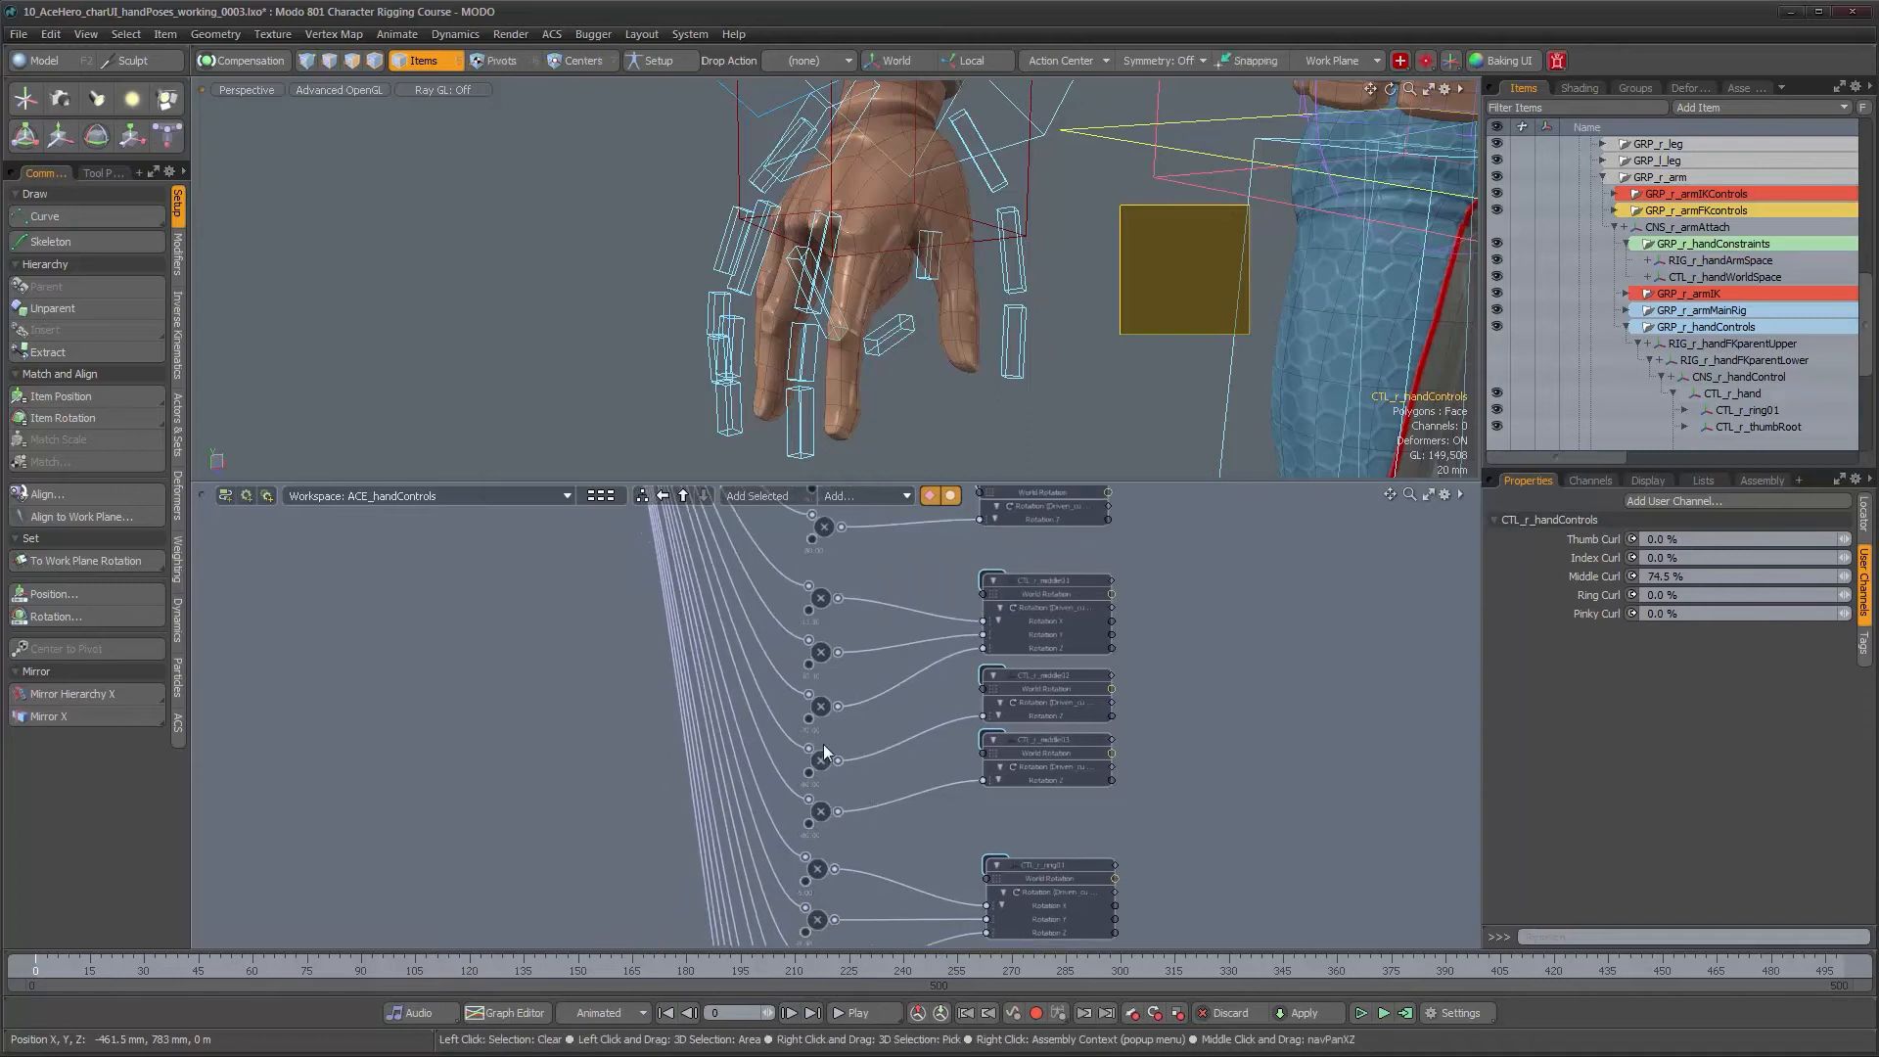
alt+drag(835, 639, 839, 682)
alt+right_drag(840, 683, 899, 675)
alt+drag(899, 675, 902, 573)
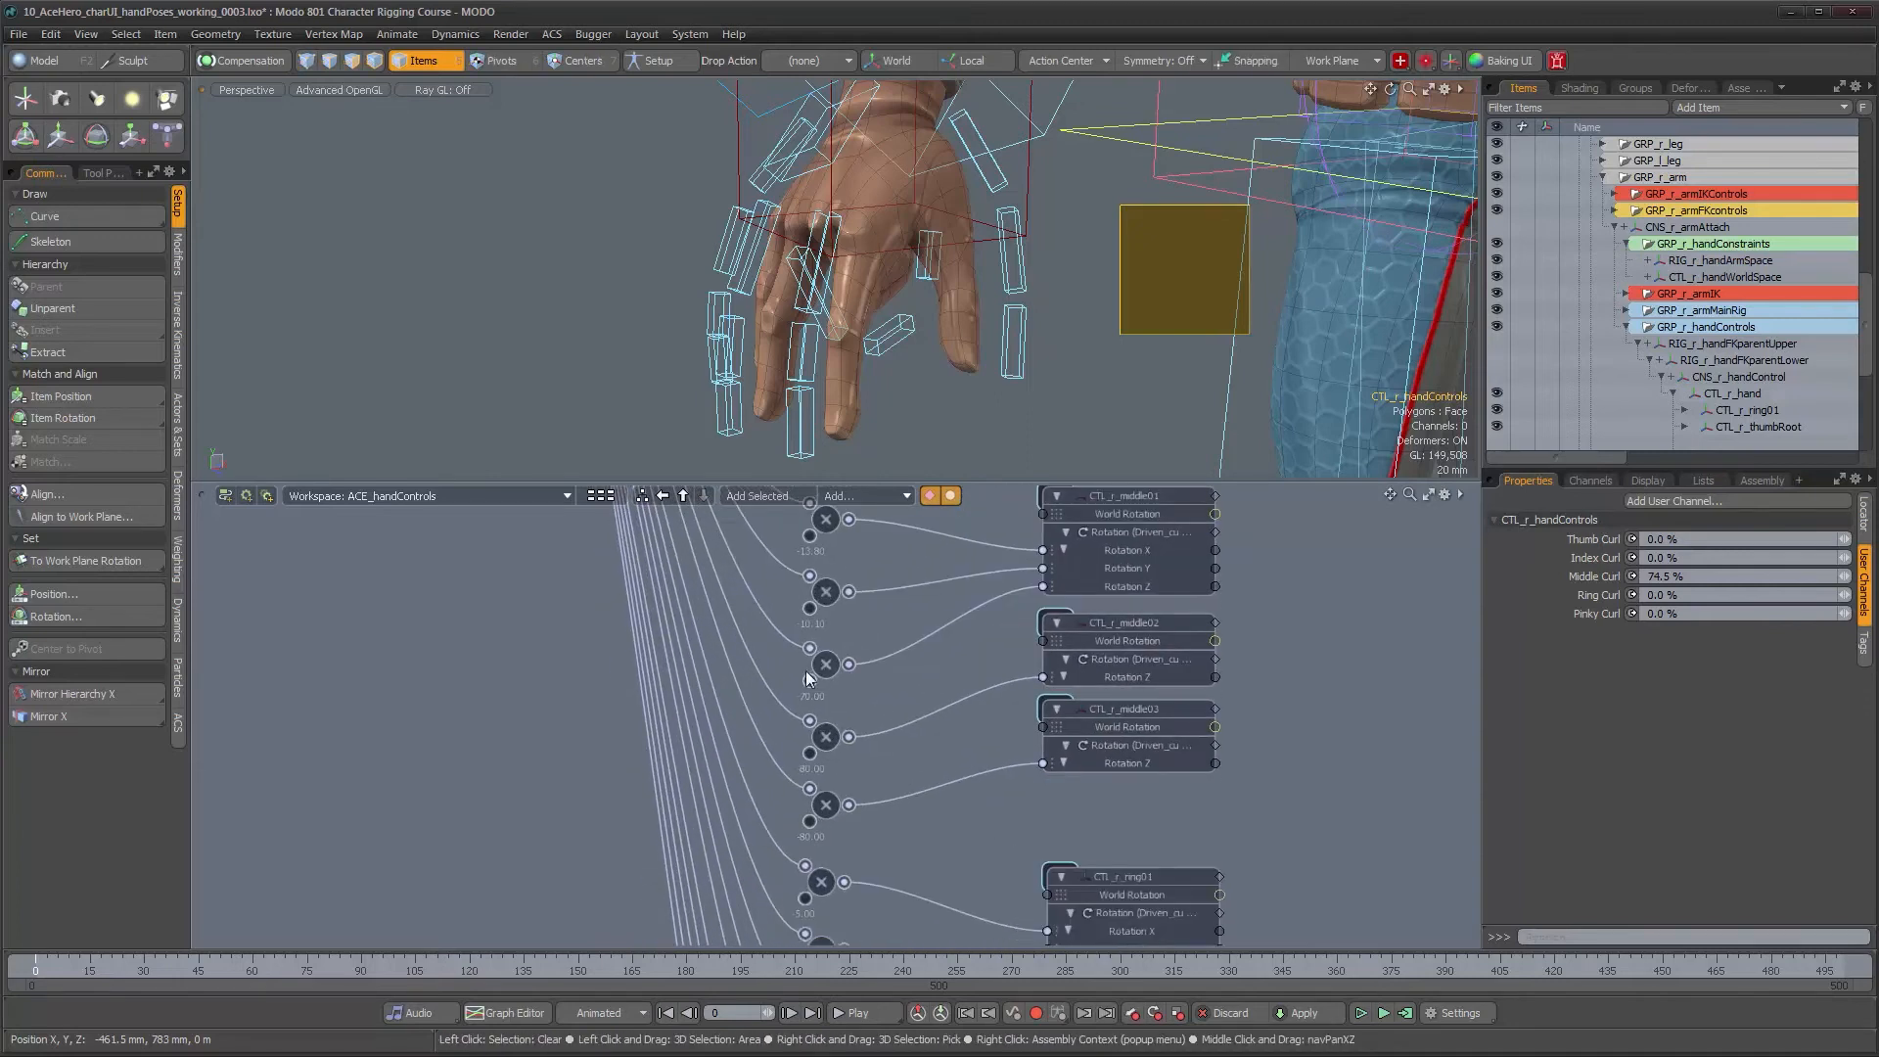
Examine the partly curled hand from several angles along with the Multiply values driving the thumb and index joints
alt+drag(903, 190, 954, 195)
alt+right_drag(954, 196, 969, 225)
alt+drag(969, 225, 979, 271)
alt+drag(946, 564, 923, 842)
alt+drag(893, 534, 902, 764)
alt+drag(904, 607, 900, 845)
alt+drag(886, 323, 729, 272)
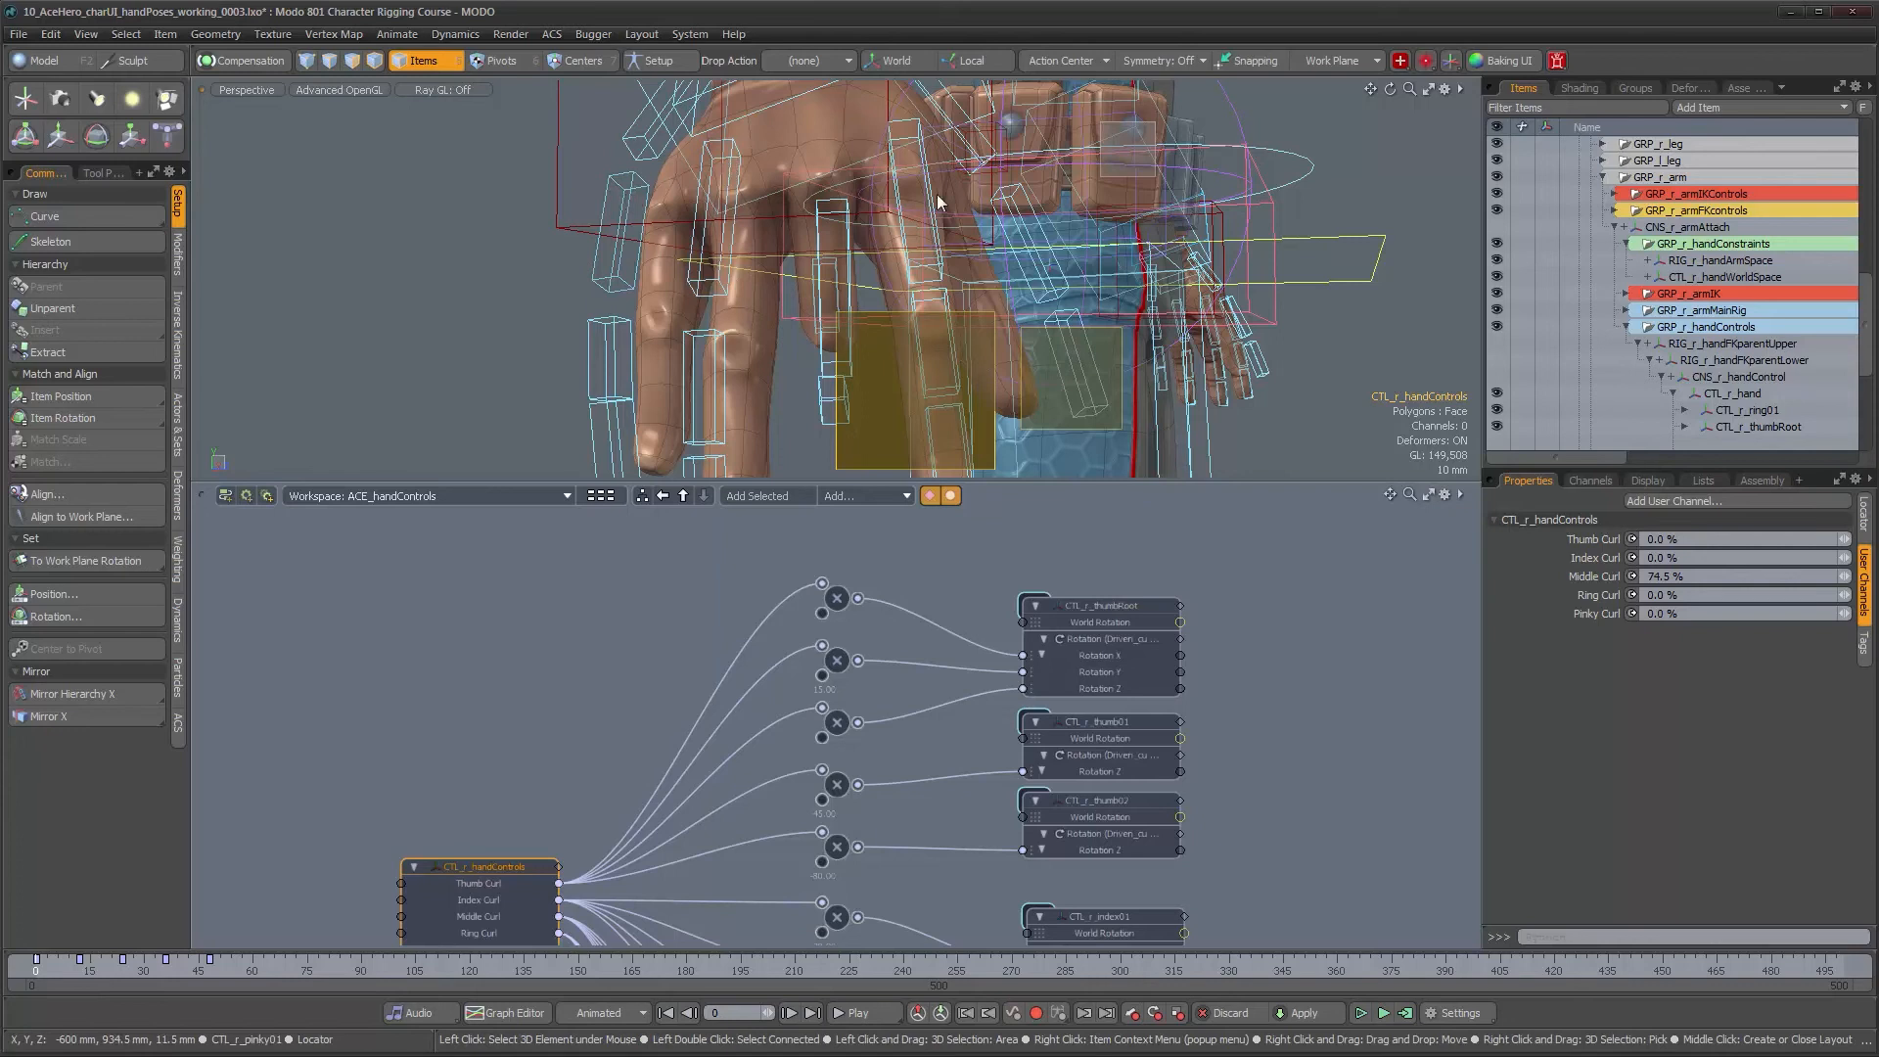
scroll(1056, 632, up, 2)
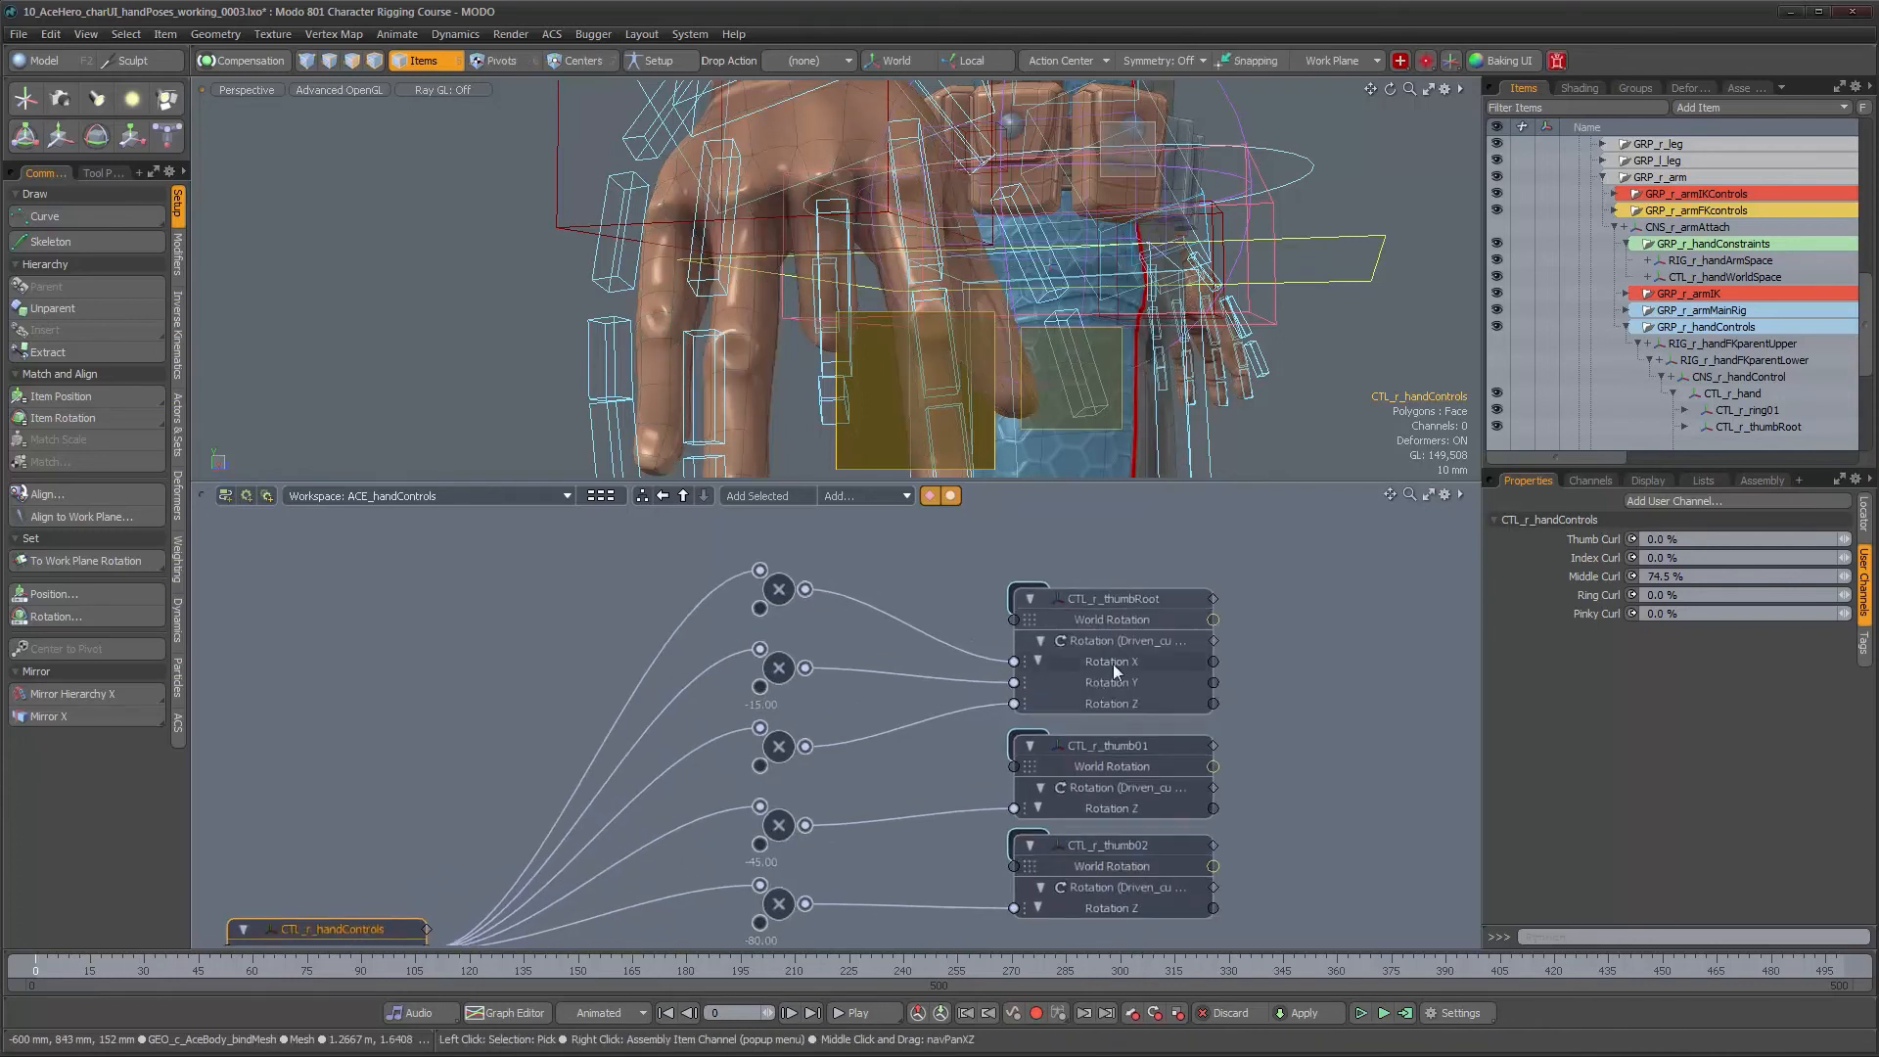
alt+drag(1042, 746, 1004, 301)
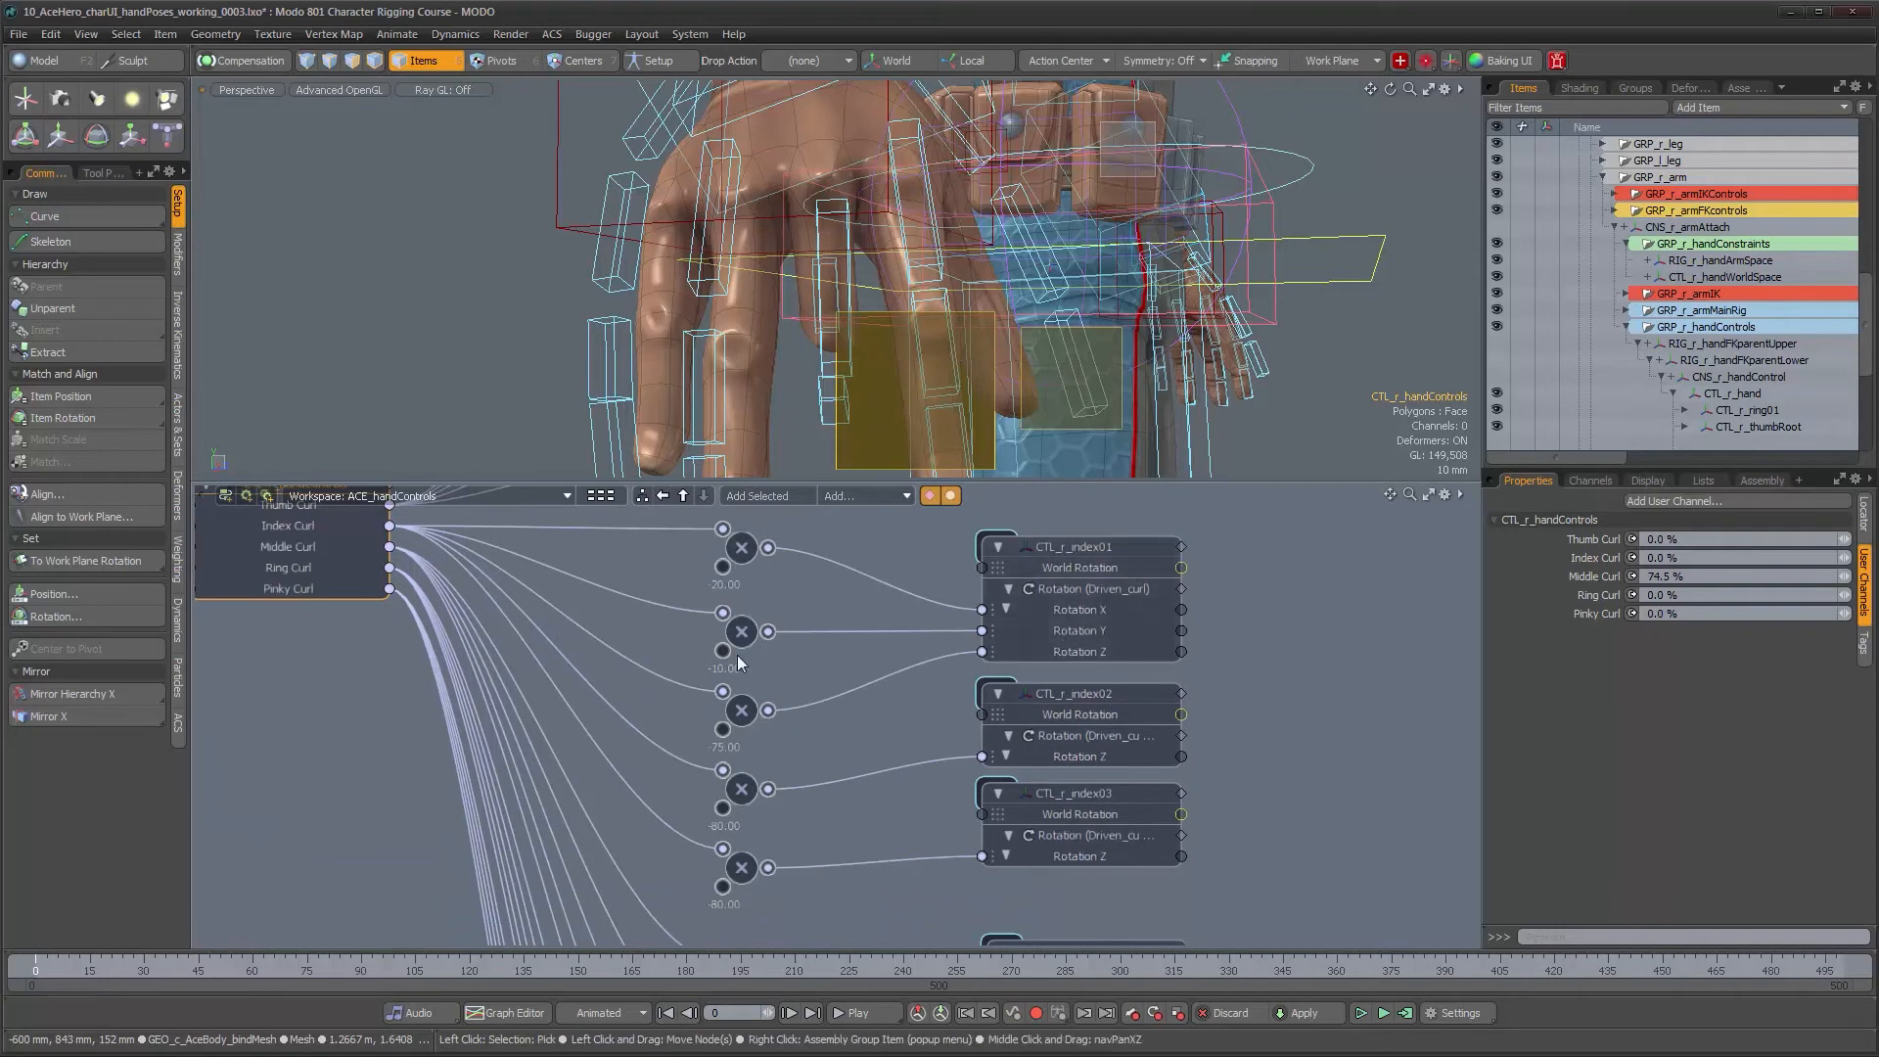
alt+drag(989, 254, 940, 234)
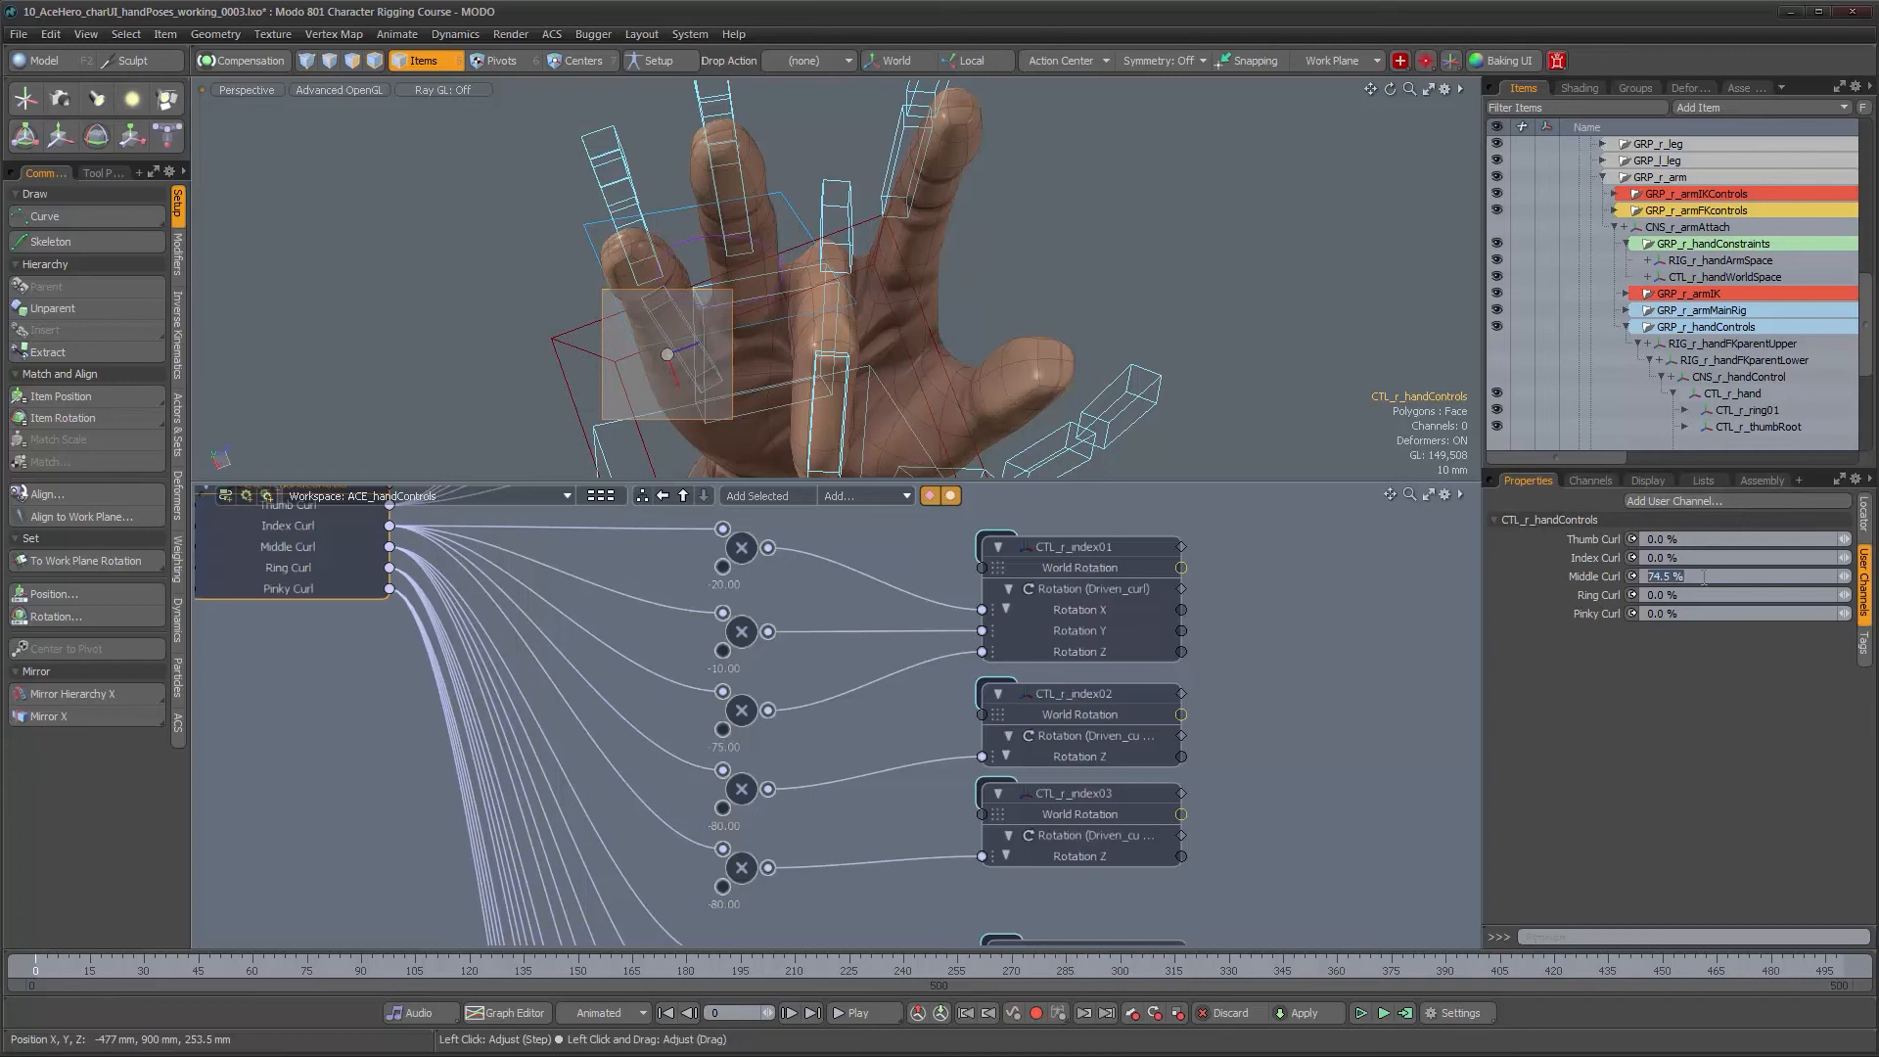
alt+drag(1384, 314, 1090, 425)
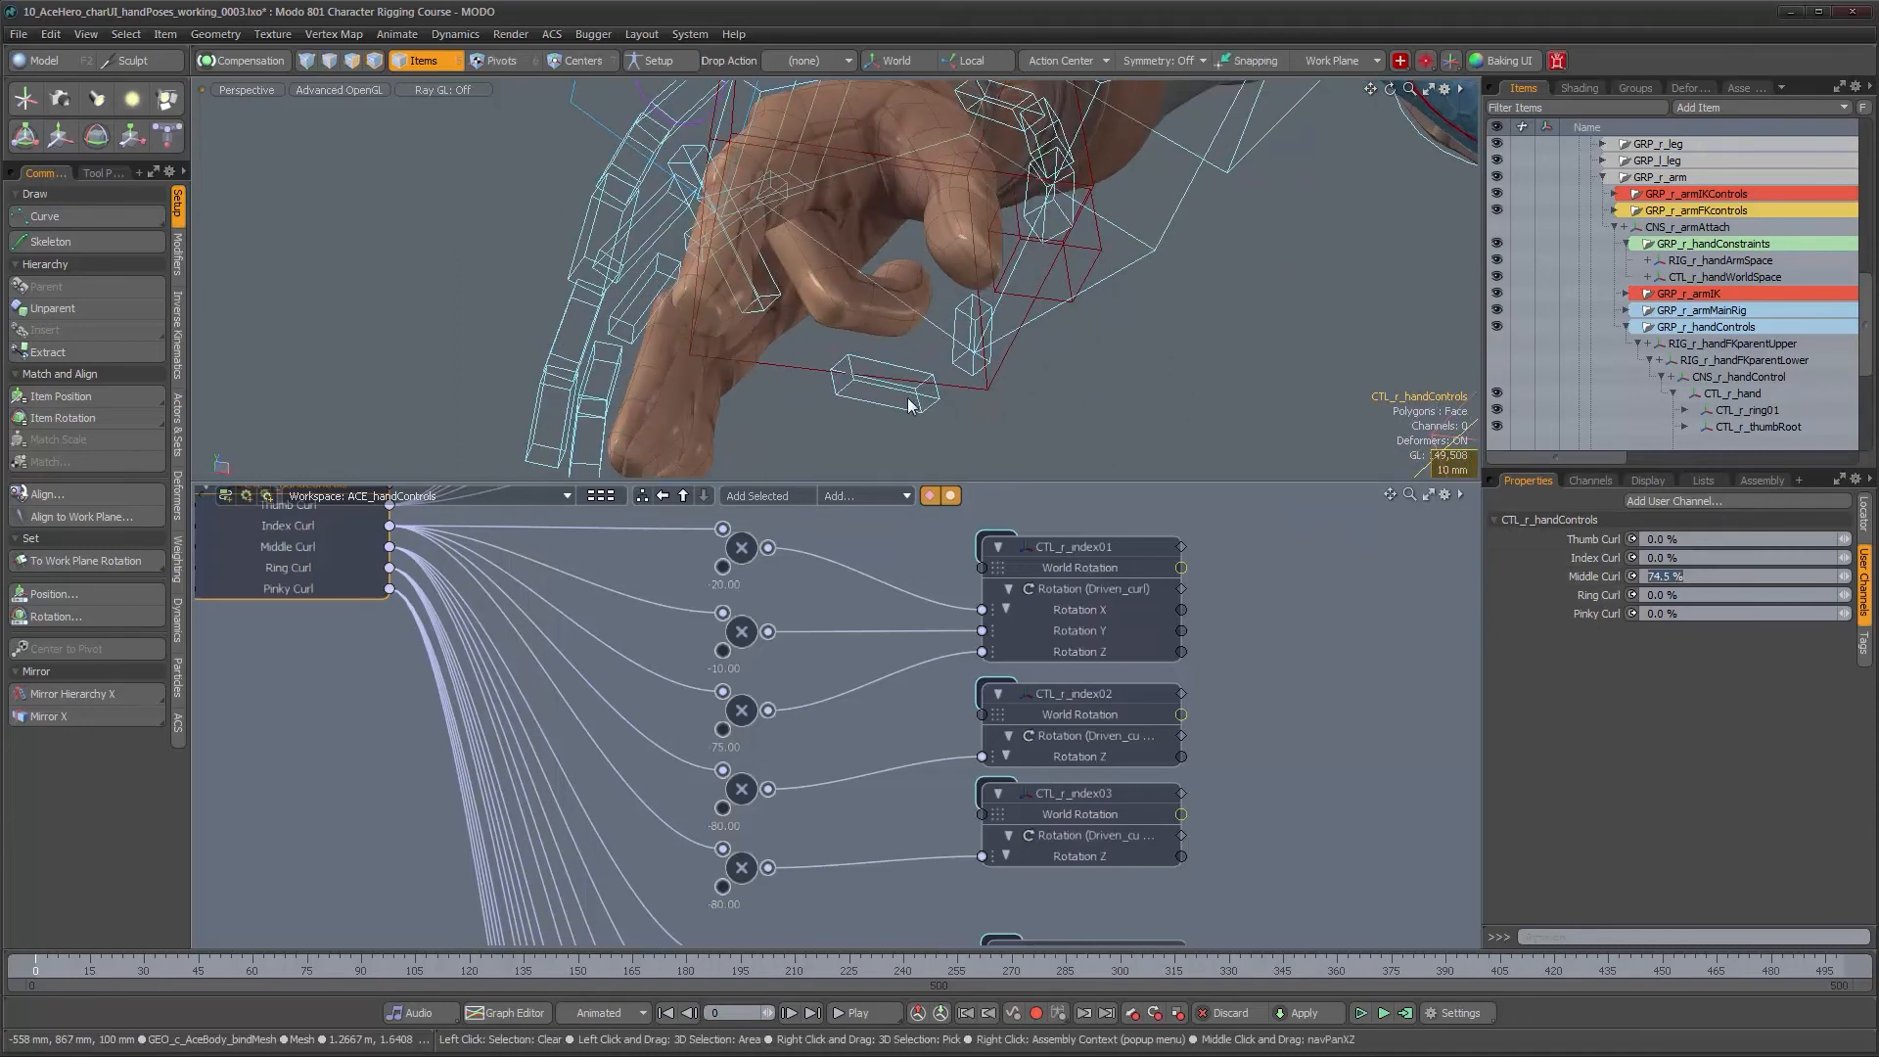
Rotate CTL_r_middle02 by 44.4° about Z on top of the driven curl and inspect its separate rotation channels
click(874, 404)
key(e)
drag(832, 378, 904, 378)
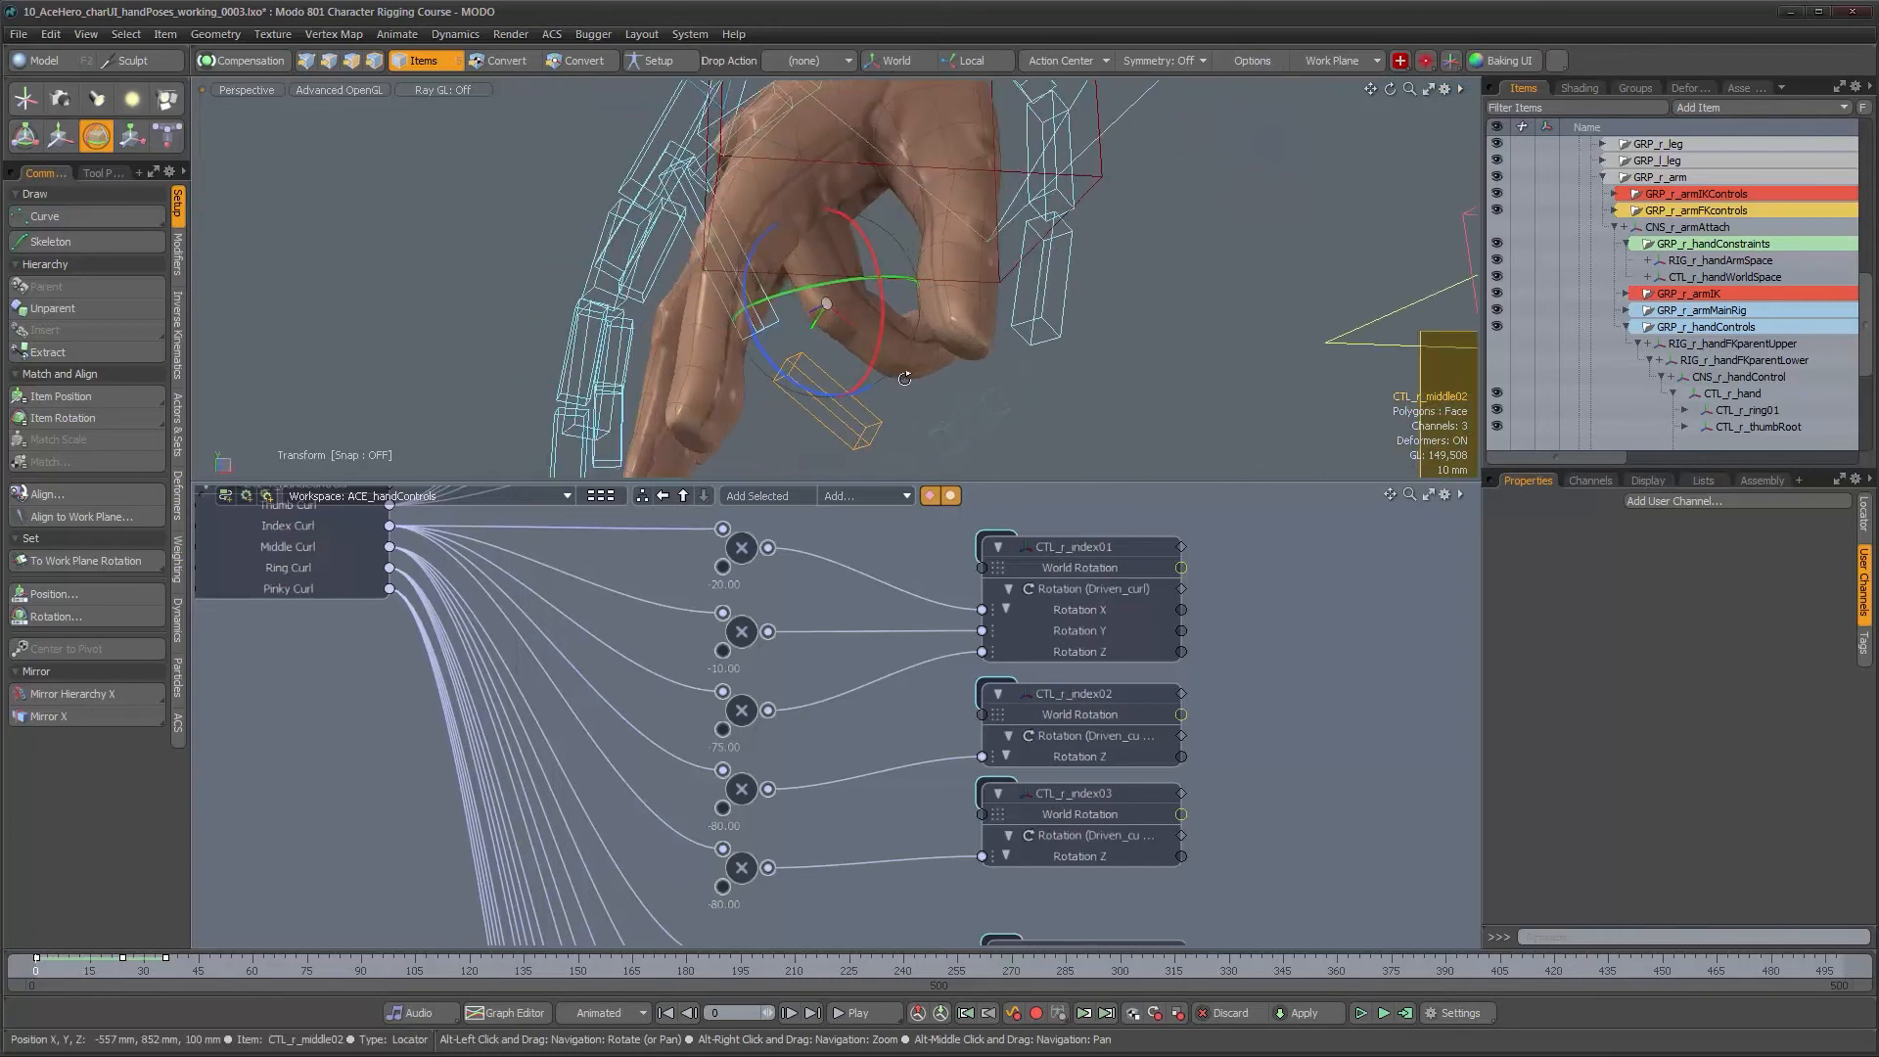
click(1588, 479)
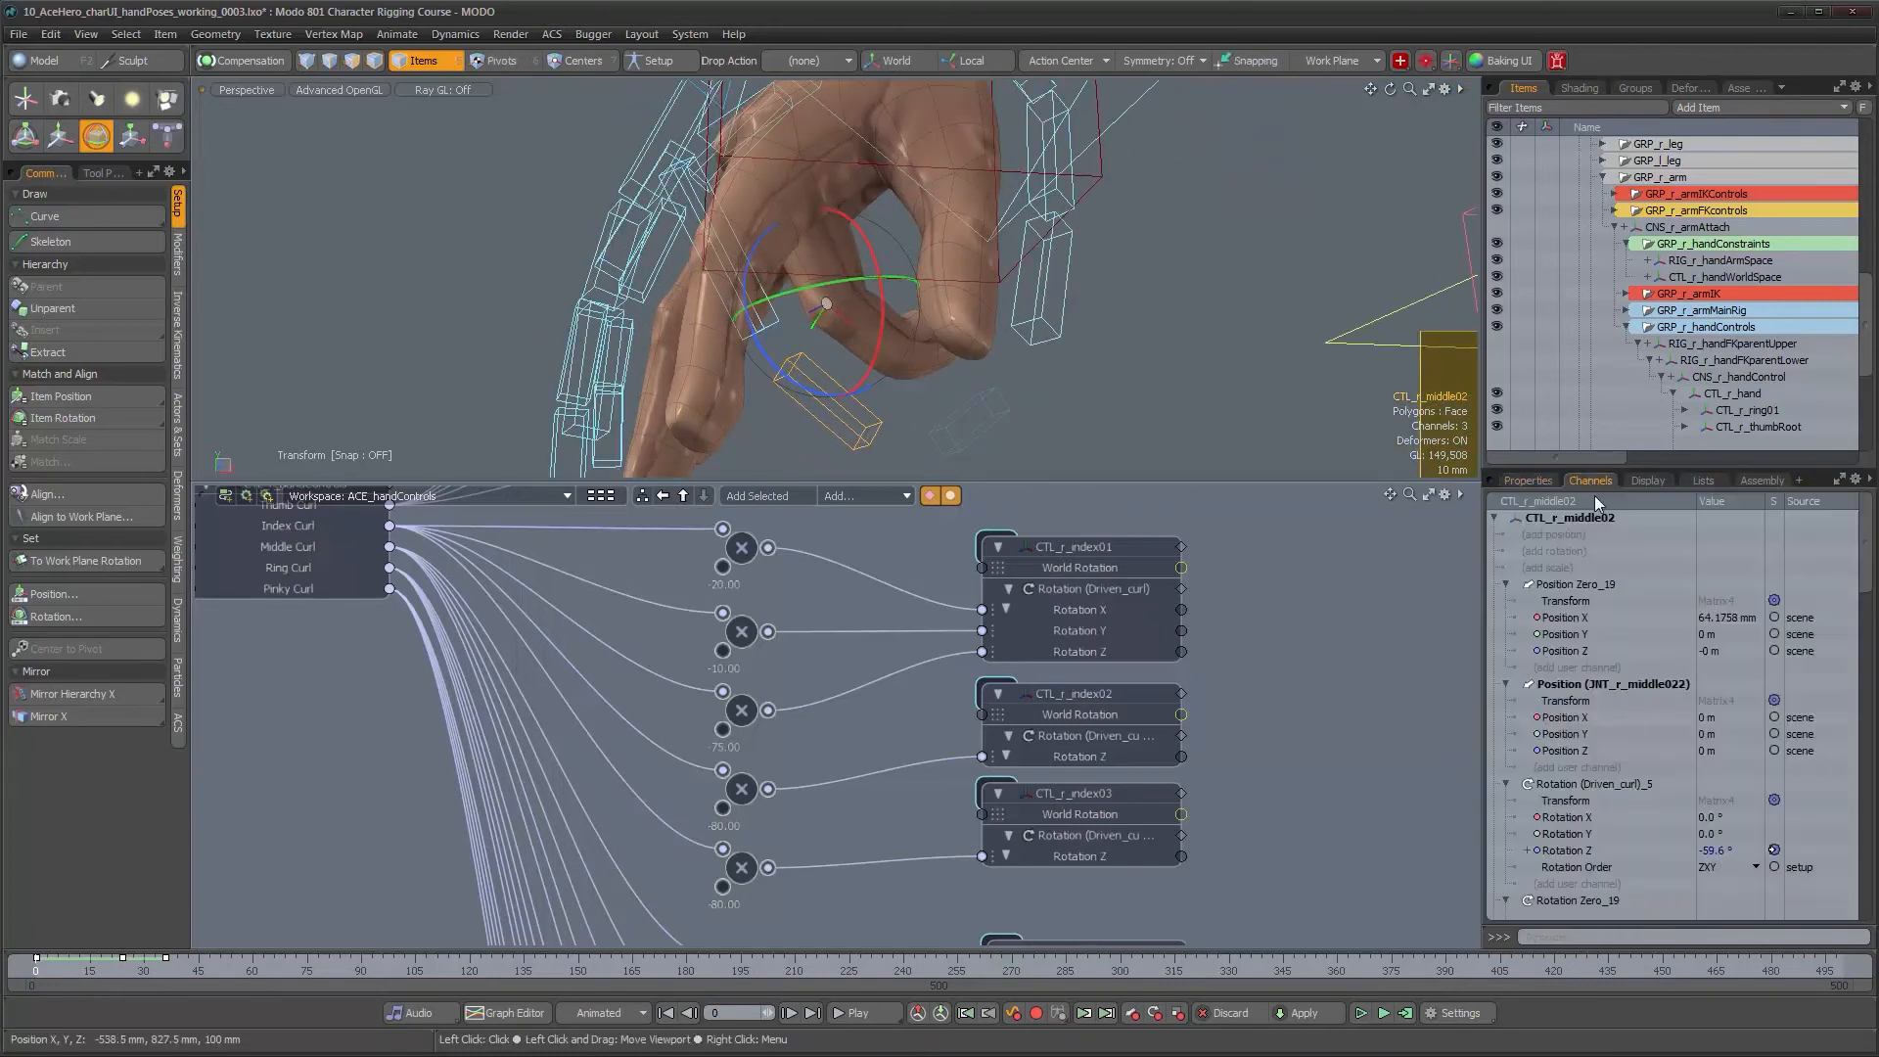
scroll(1605, 742, down, 5)
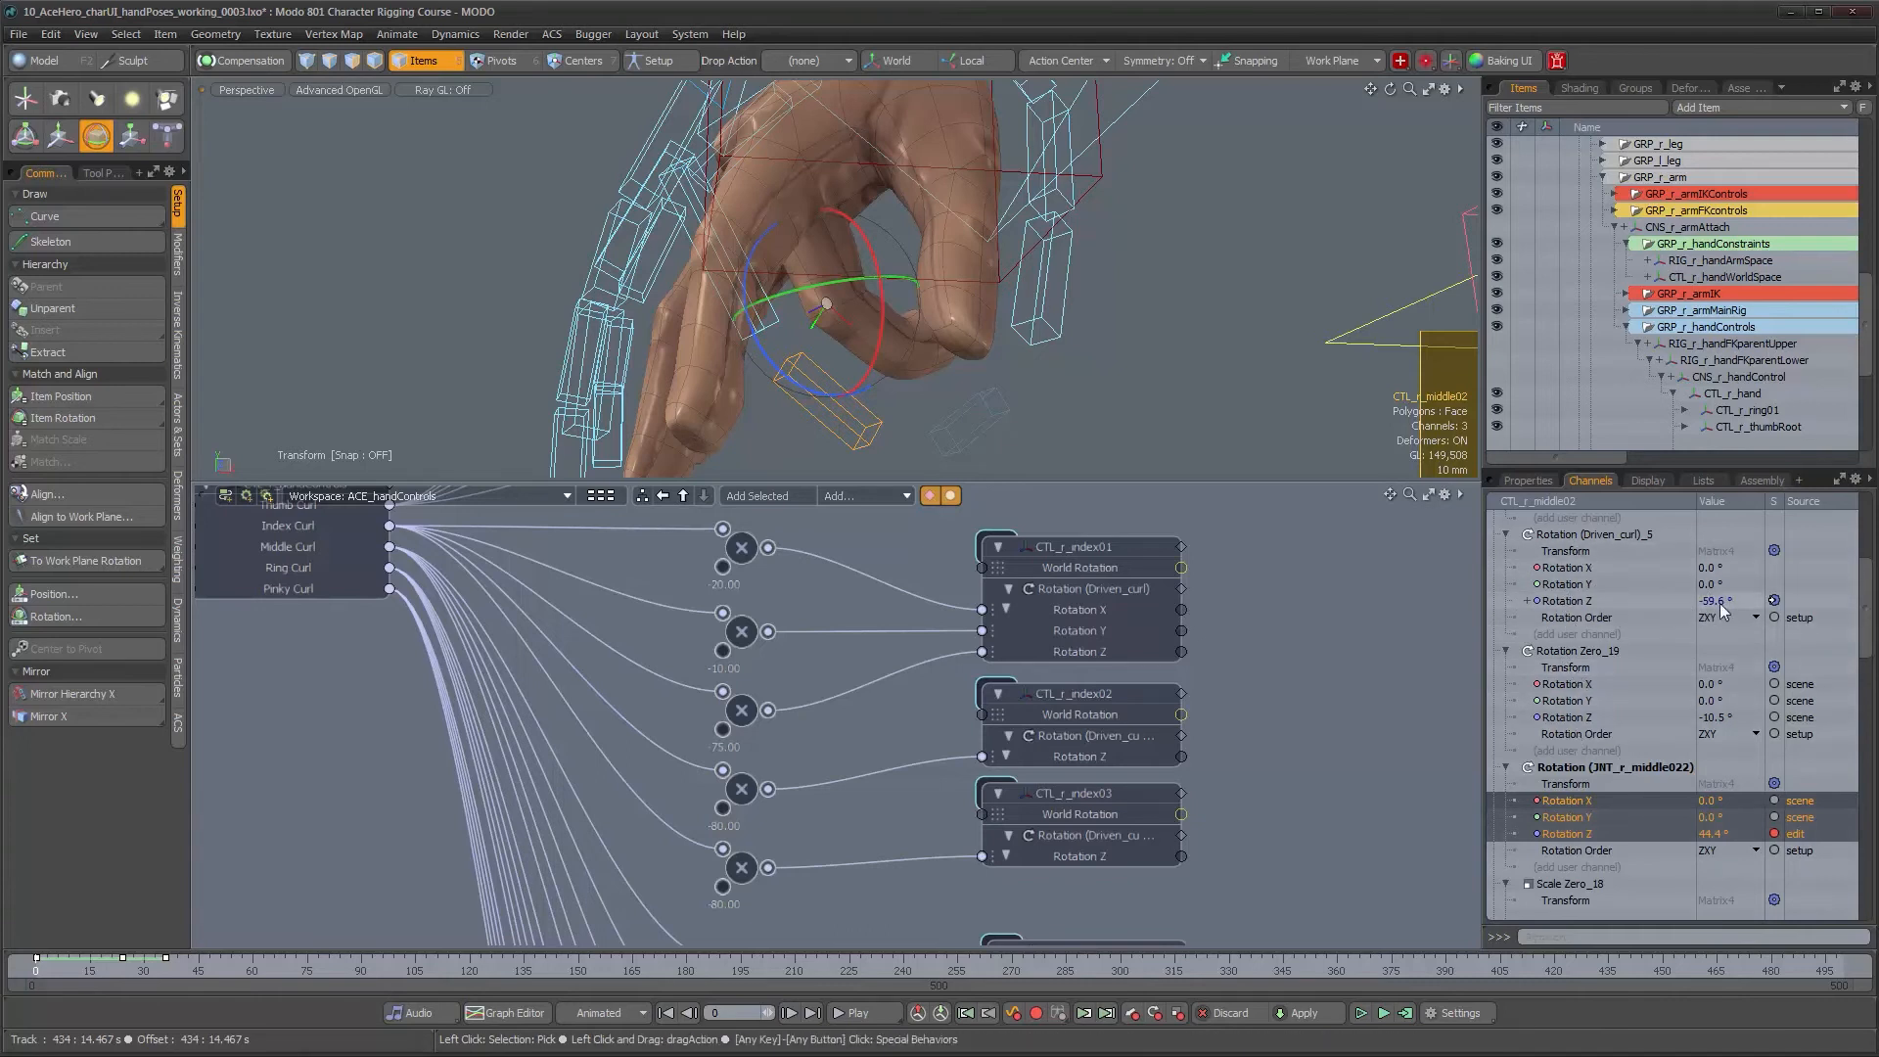
Select CTL_r_handControls in the schematic and return its Middle Curl user channel to 0%
alt+drag(817, 384, 837, 382)
middle_drag(884, 744, 1051, 895)
click(543, 644)
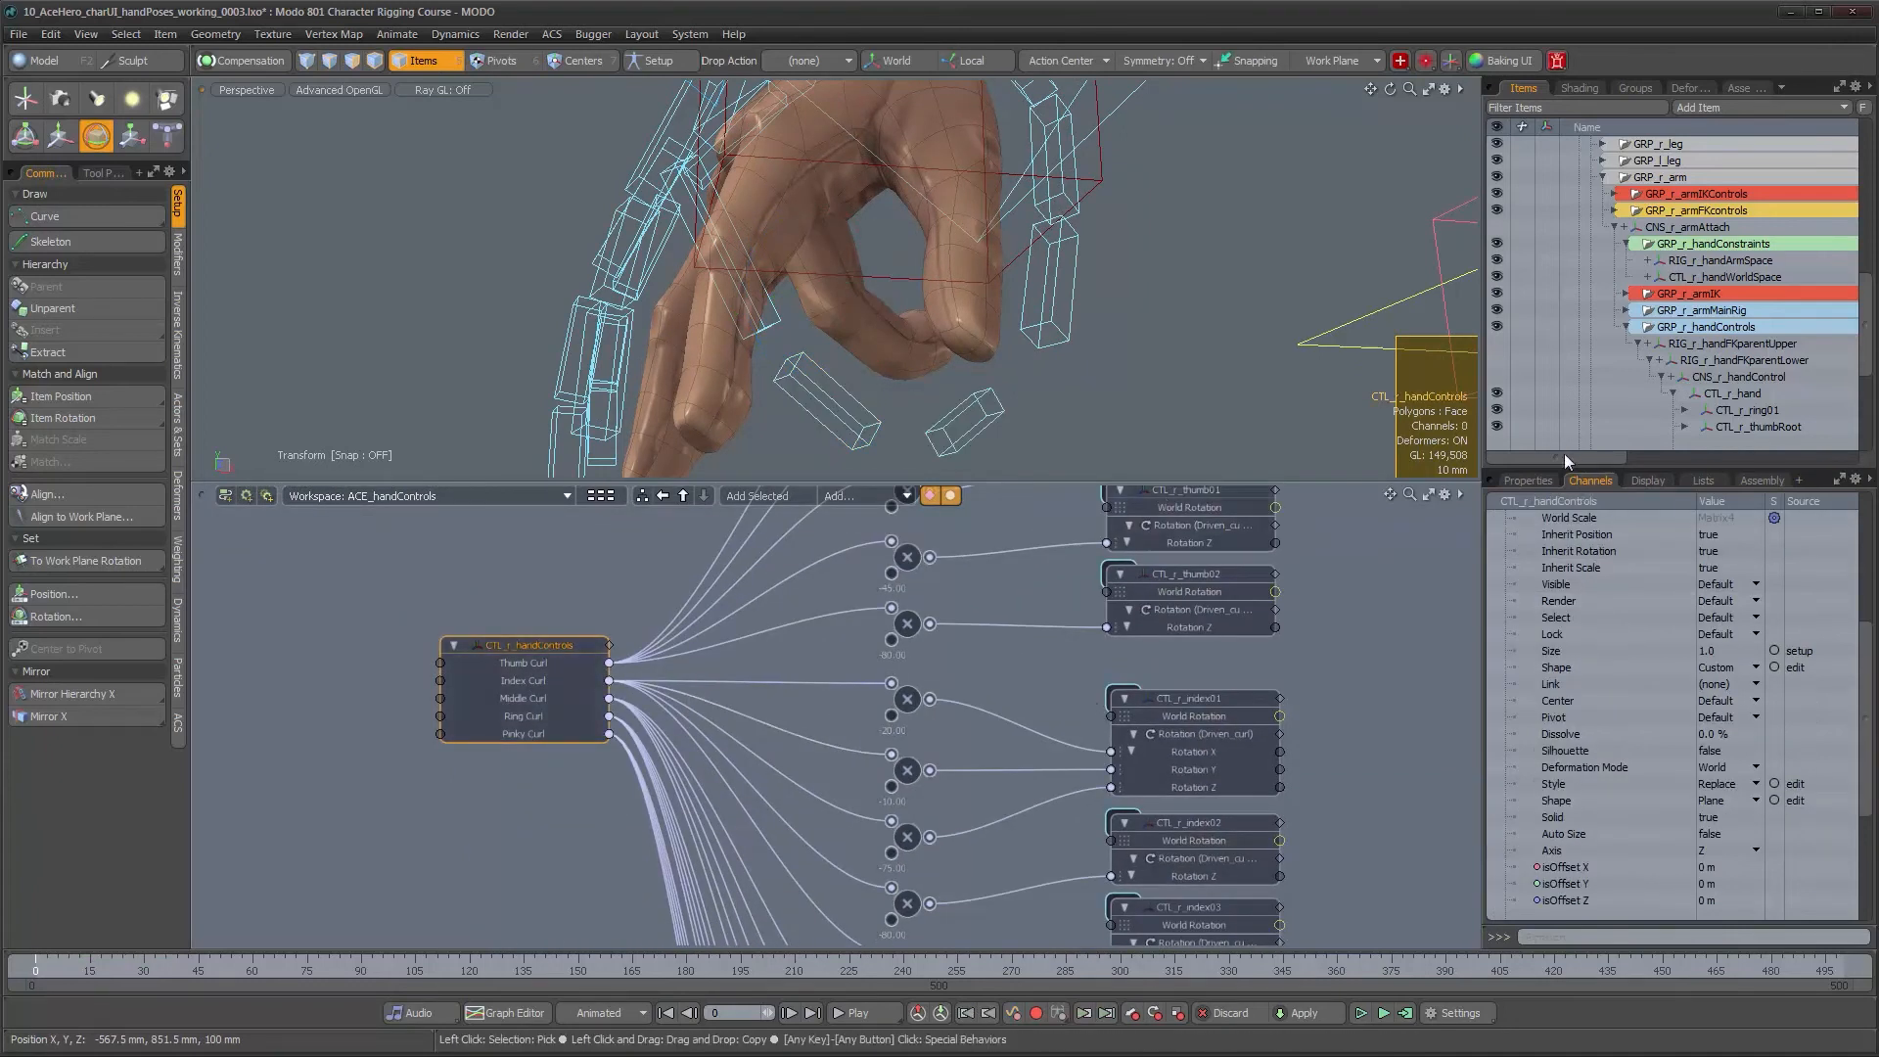
click(1533, 480)
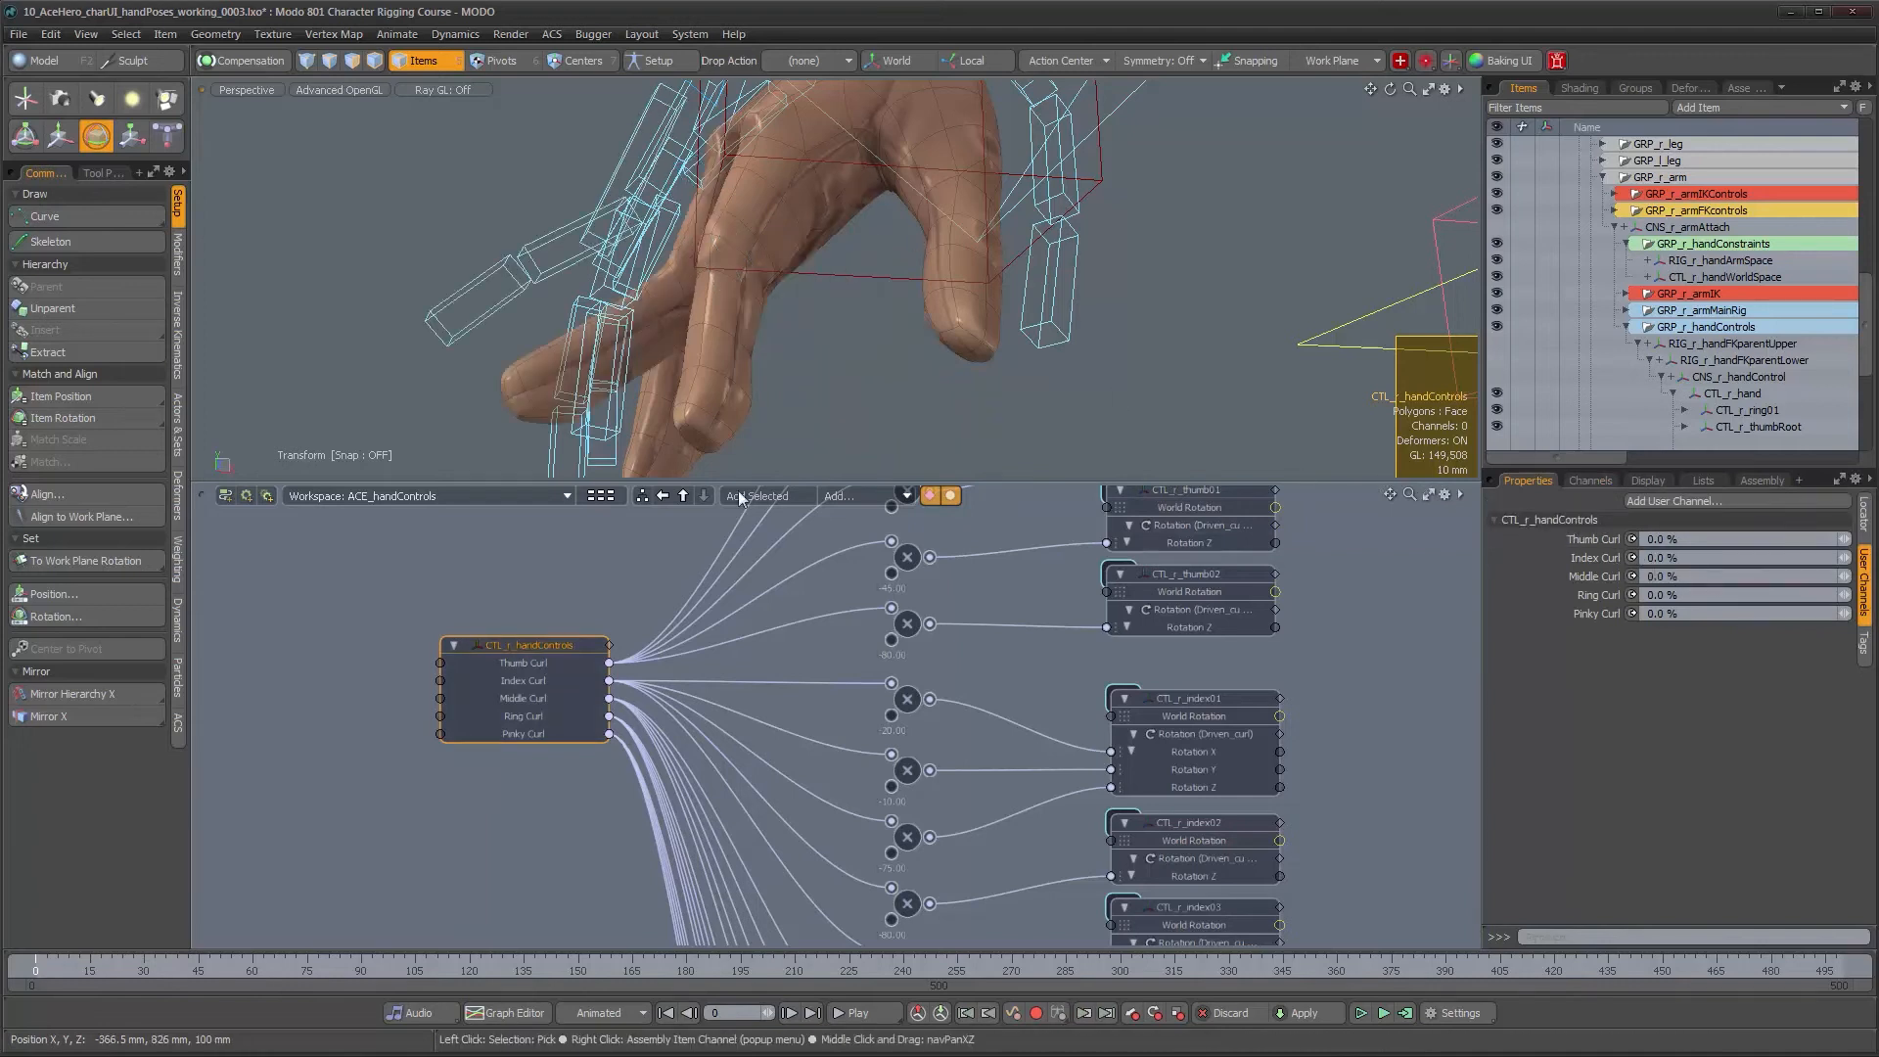
Select CTL_r_middle02 and set its Rotation Z to 0
alt+drag(500, 312, 552, 286)
click(552, 286)
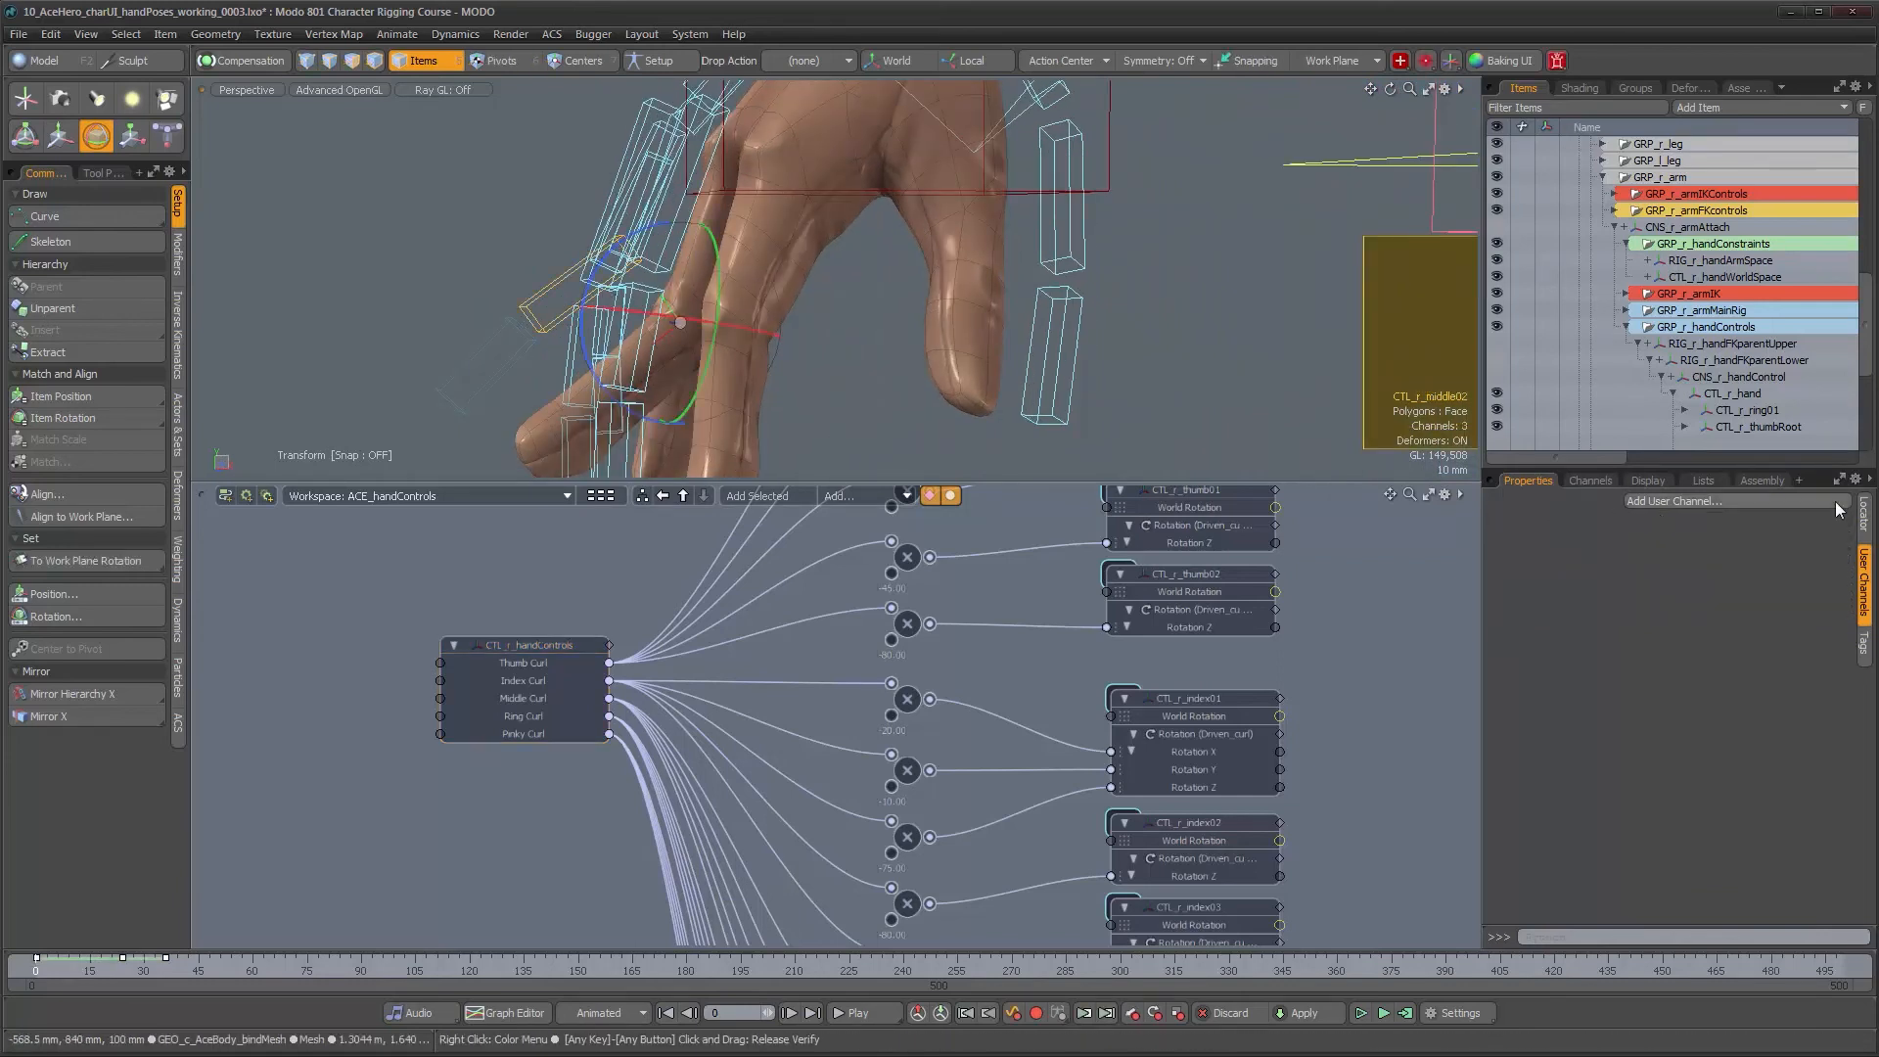
click(1862, 512)
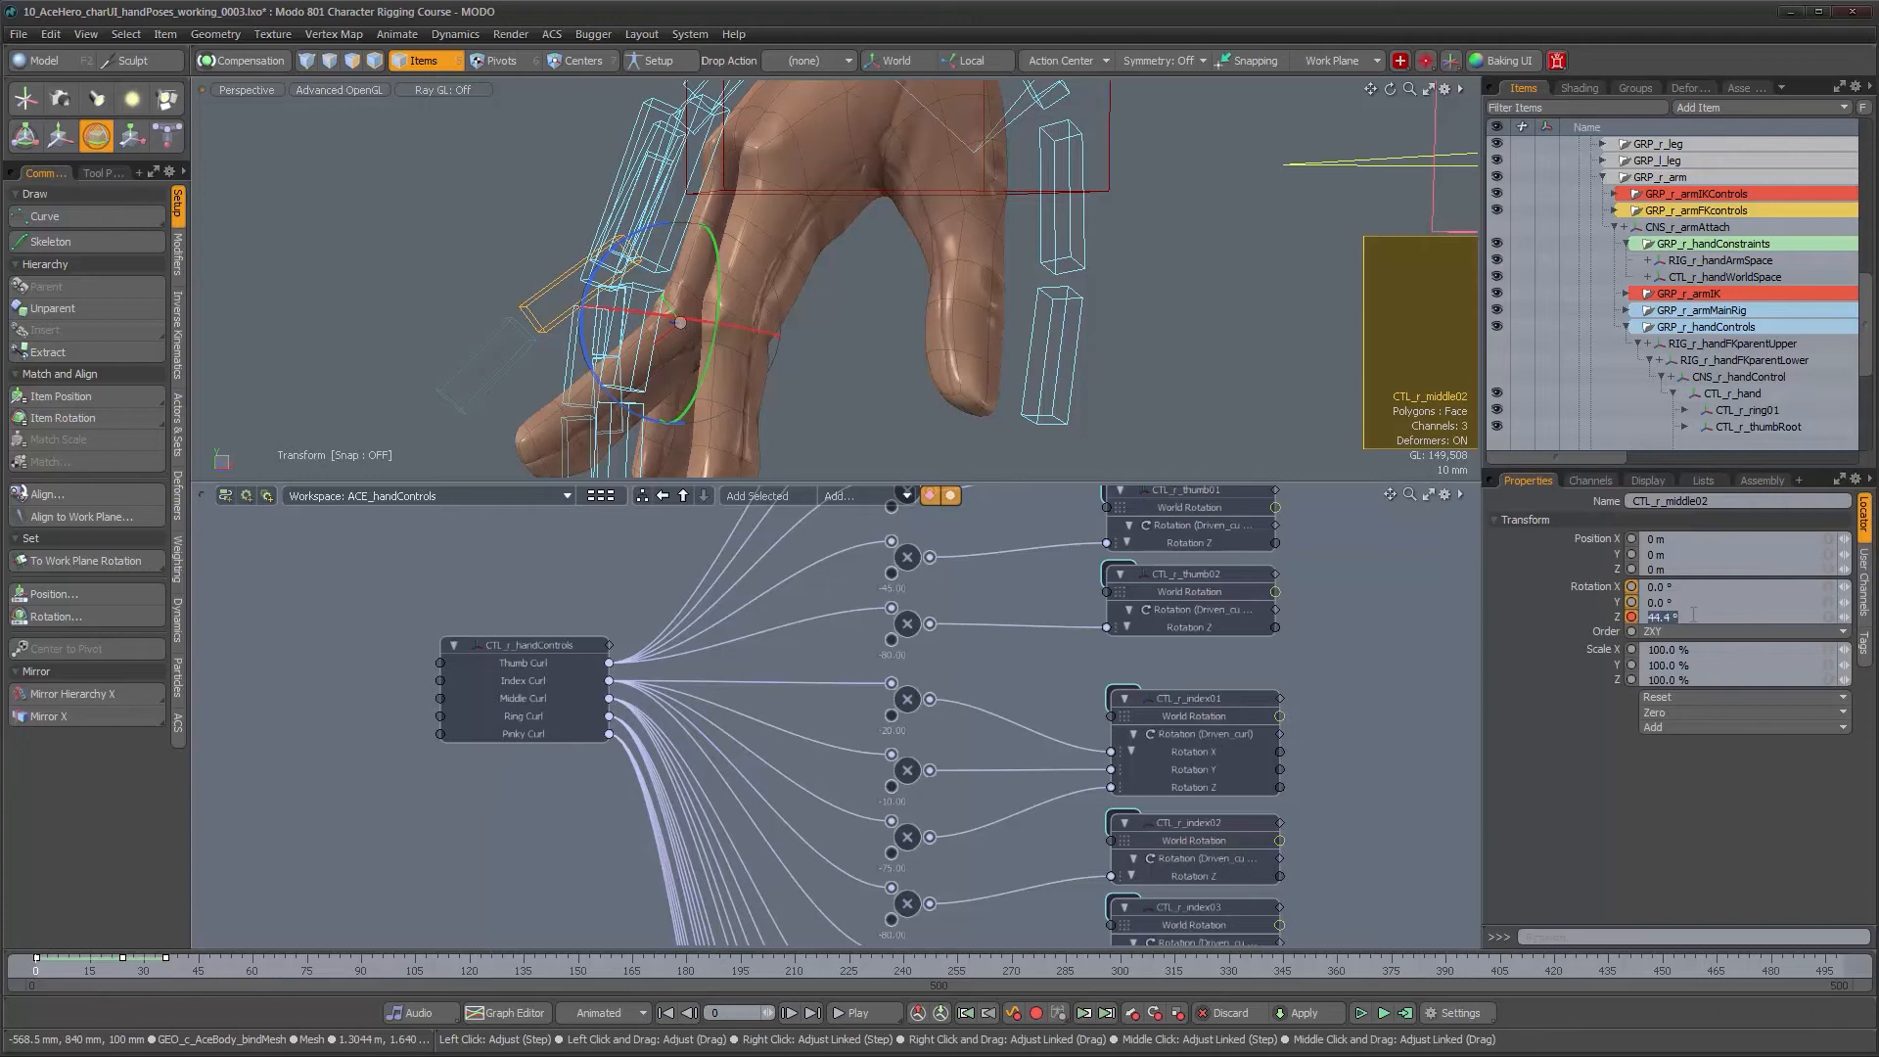
text(0)
key(Return)
Select the CTL_r_handControls square and add a percentage user channel named Index Spread, limited from 0 to 100
alt+drag(771, 325, 931, 360)
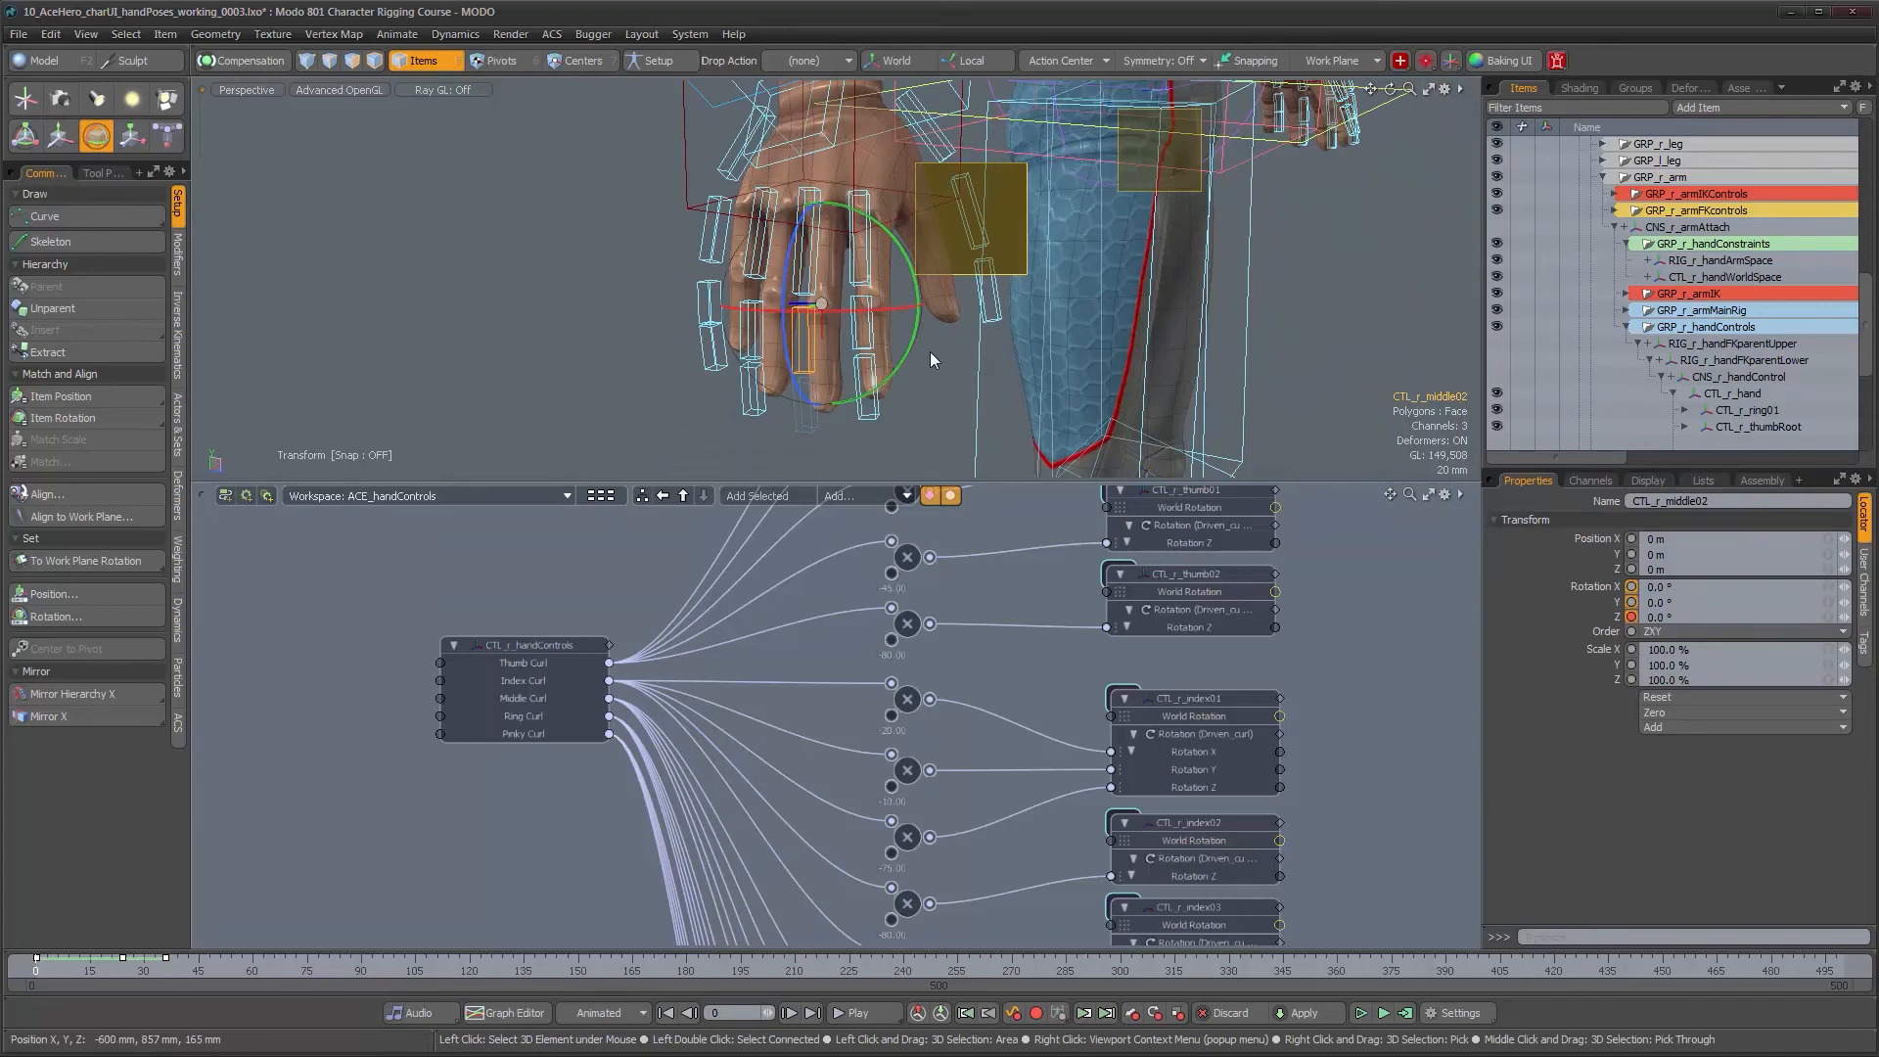
alt+drag(930, 351, 766, 141)
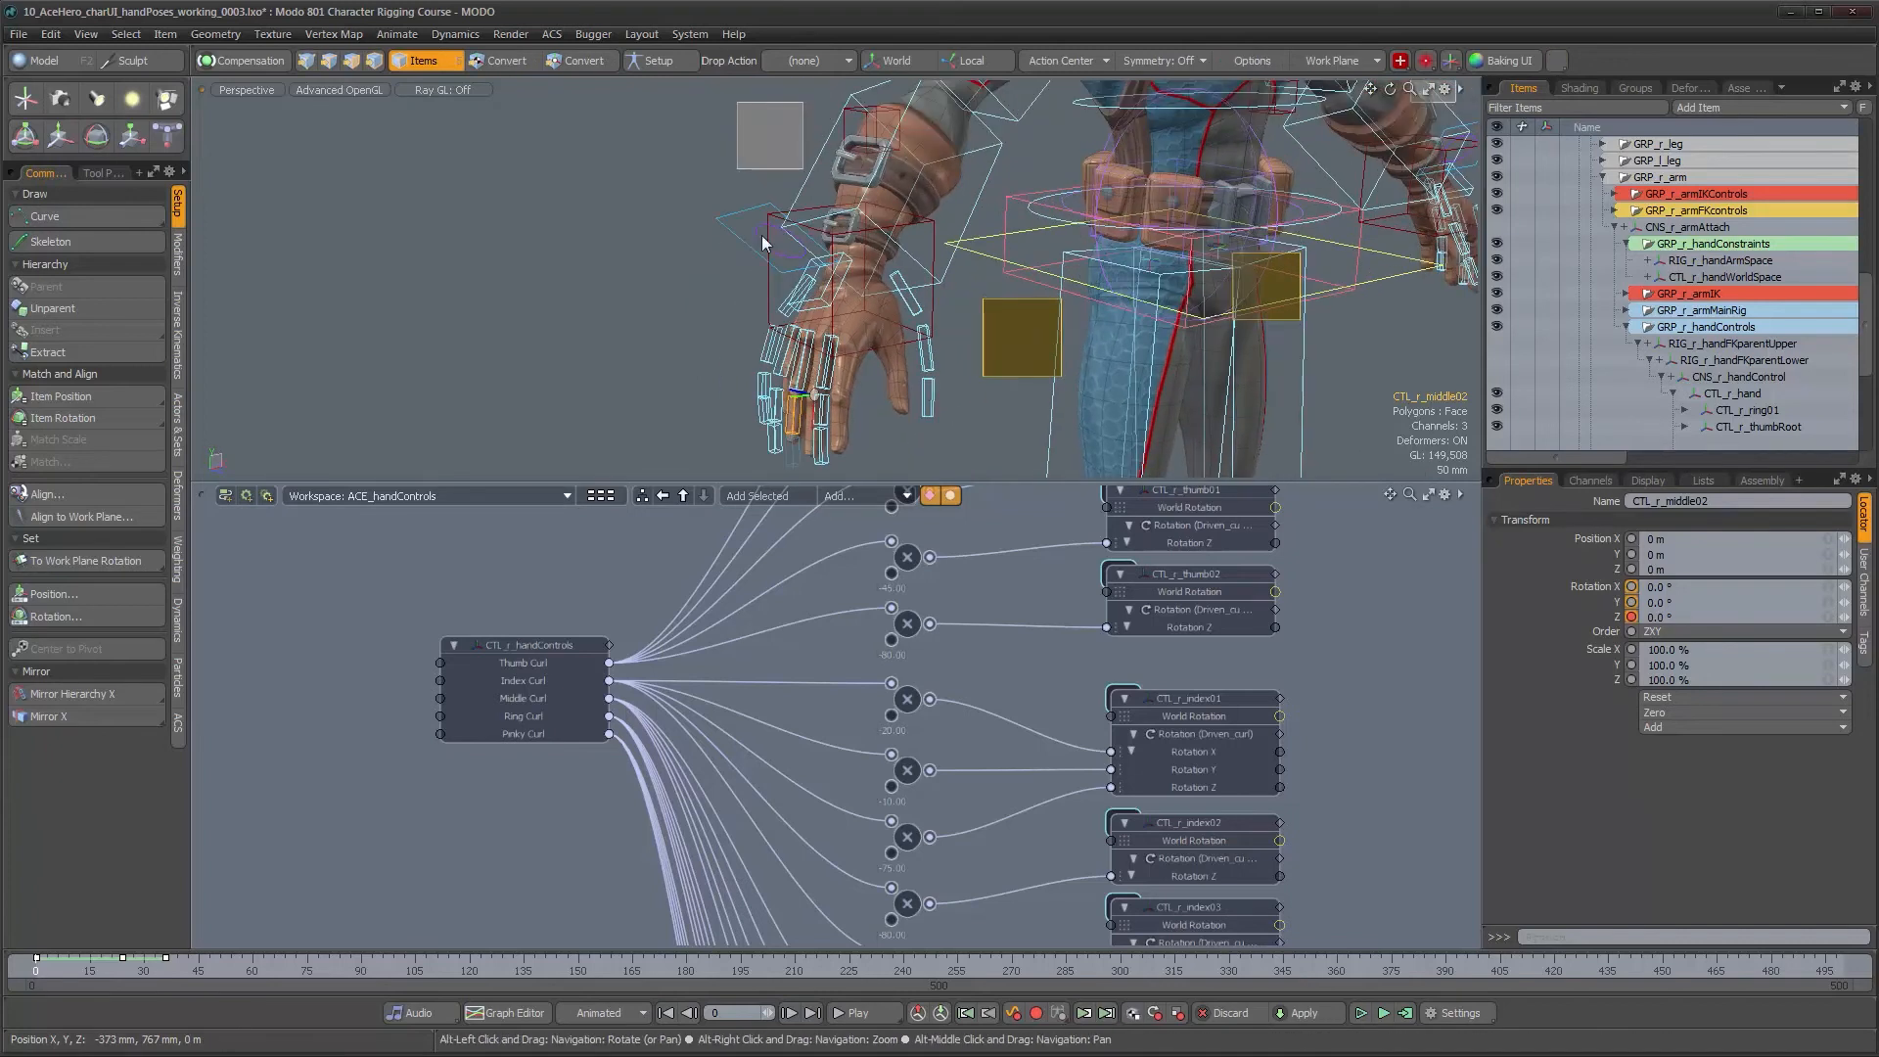
click(766, 141)
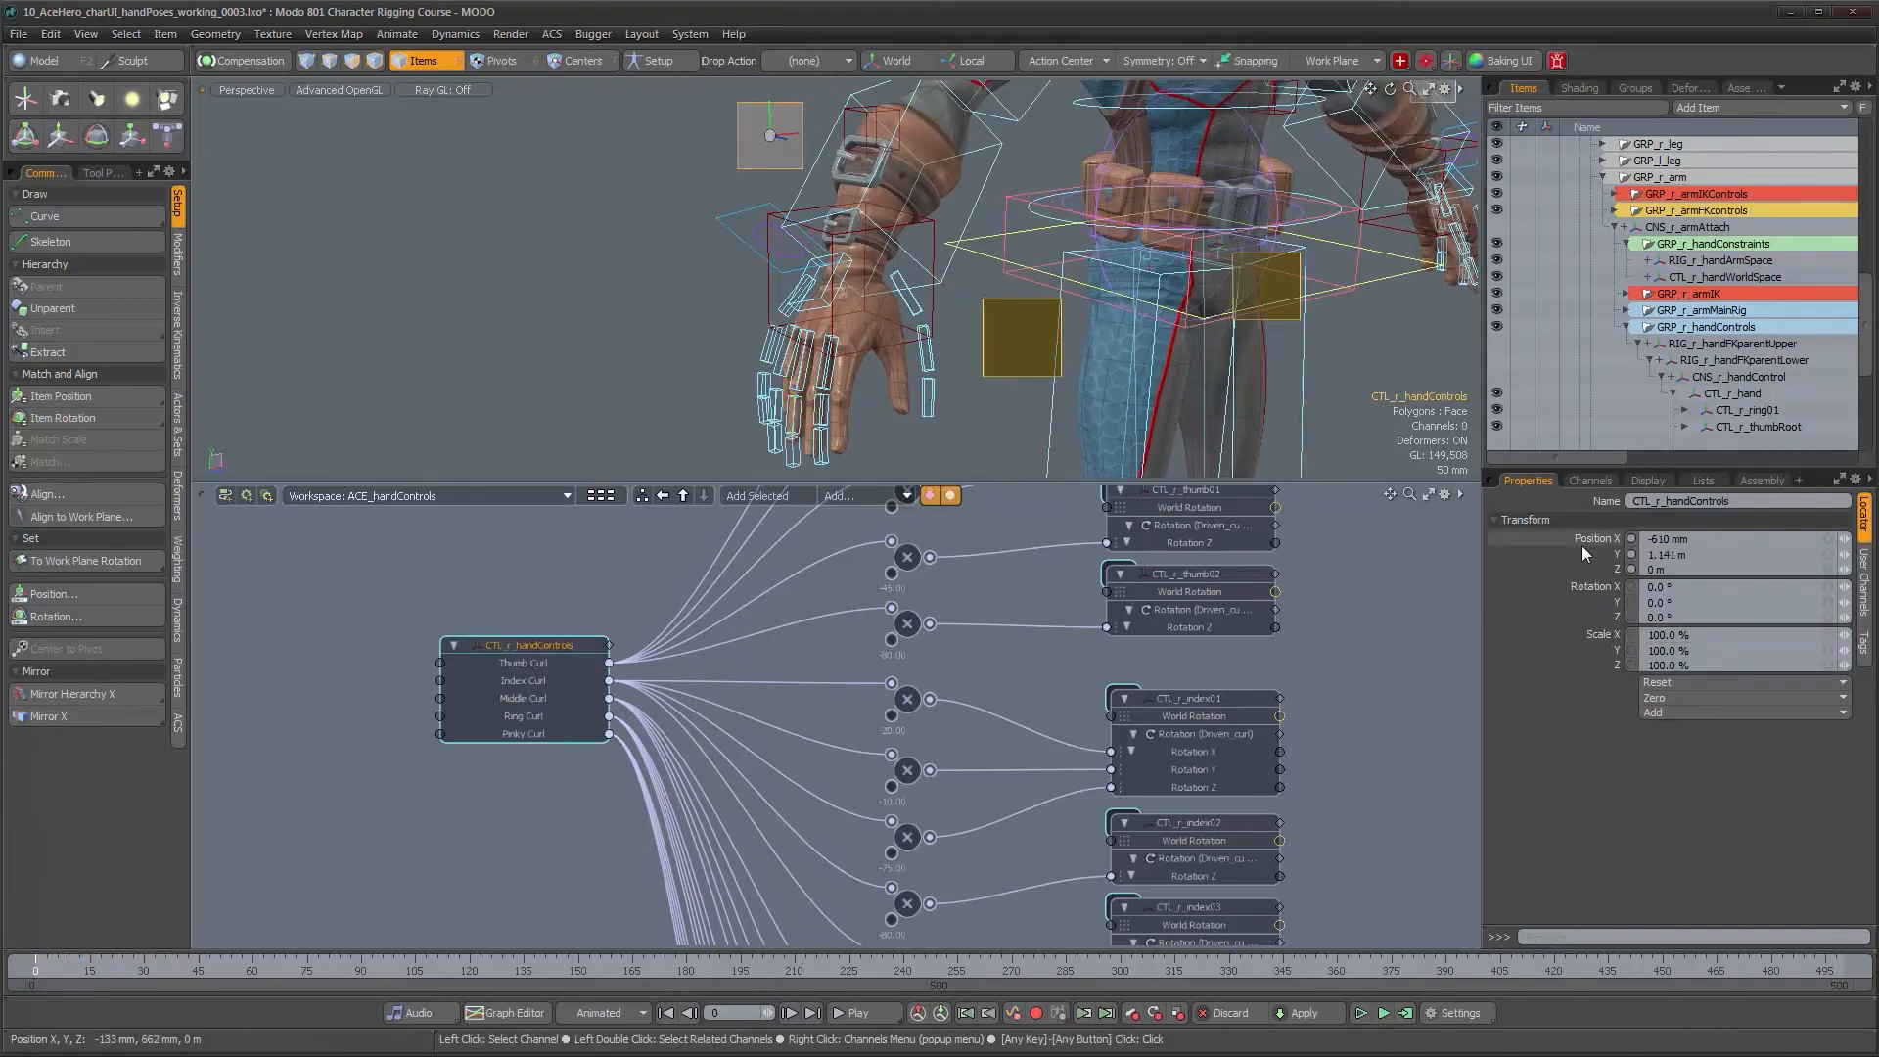
scroll(1205, 674, down, 3)
alt+drag(1205, 674, 724, 653)
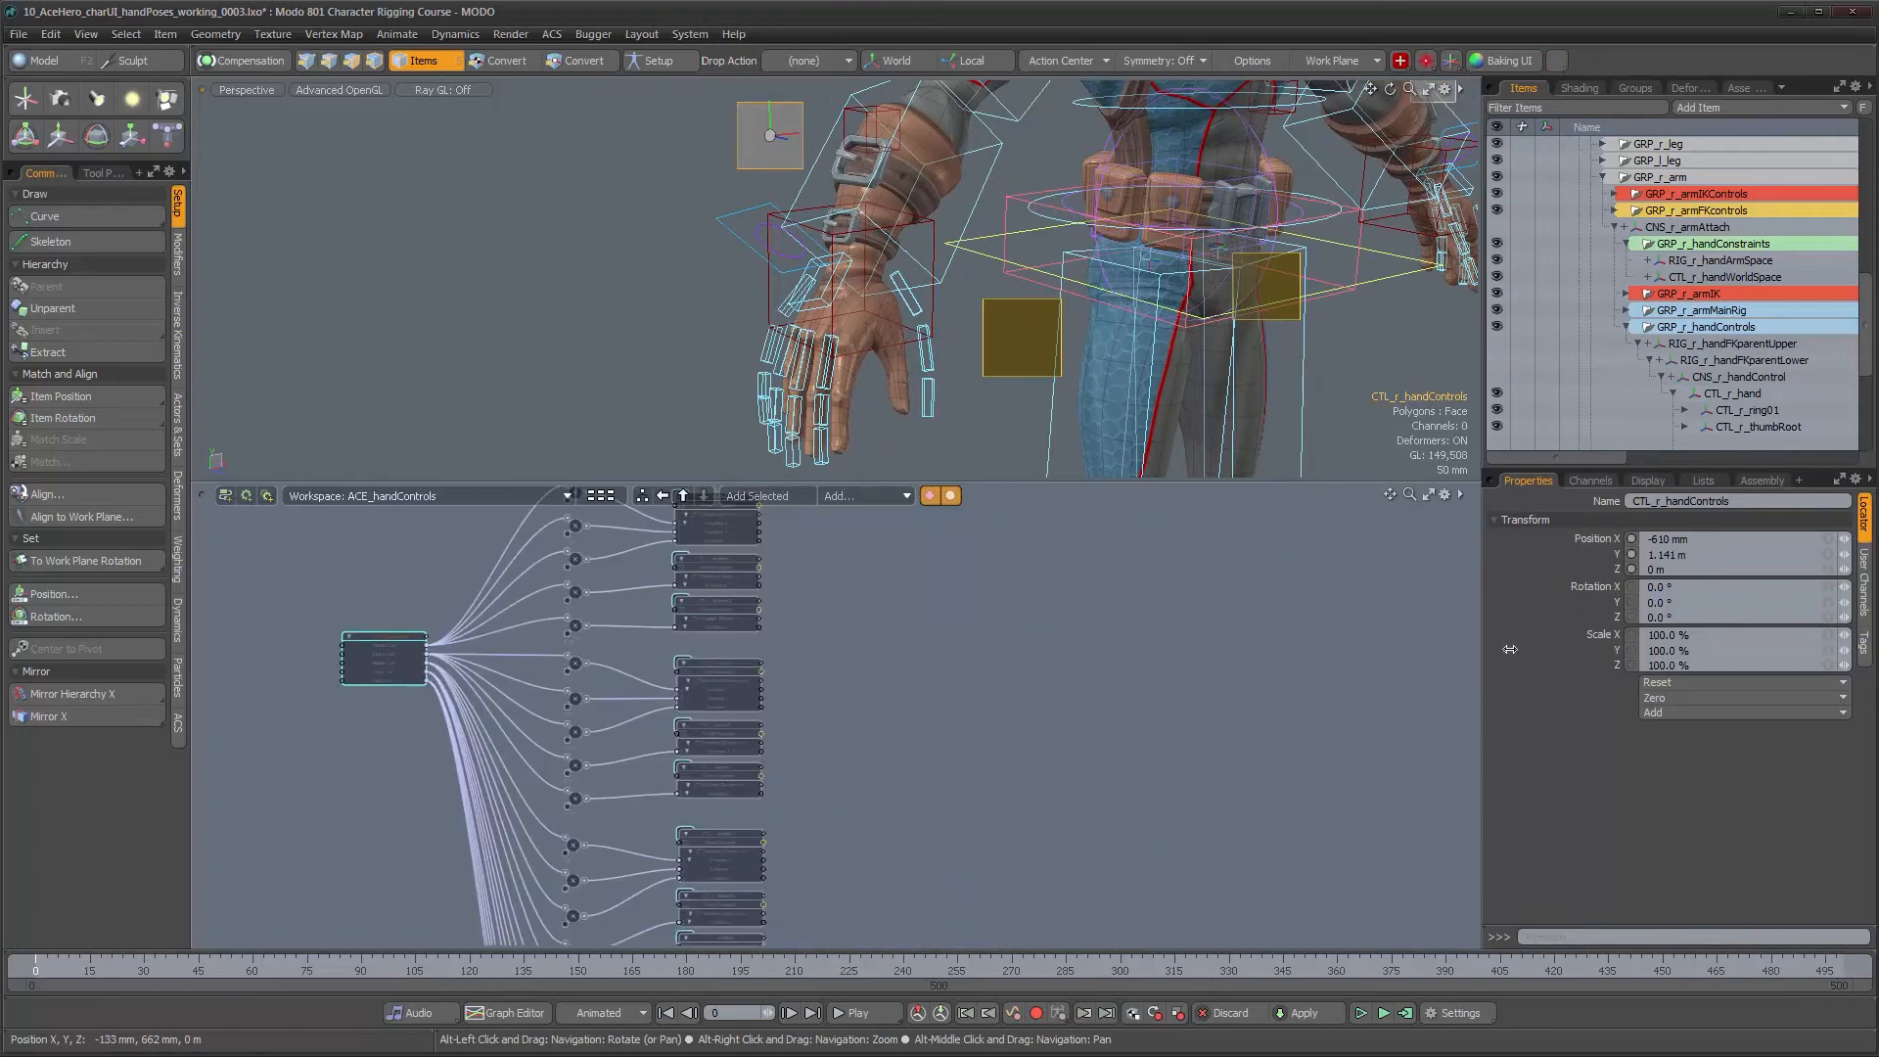
click(1603, 480)
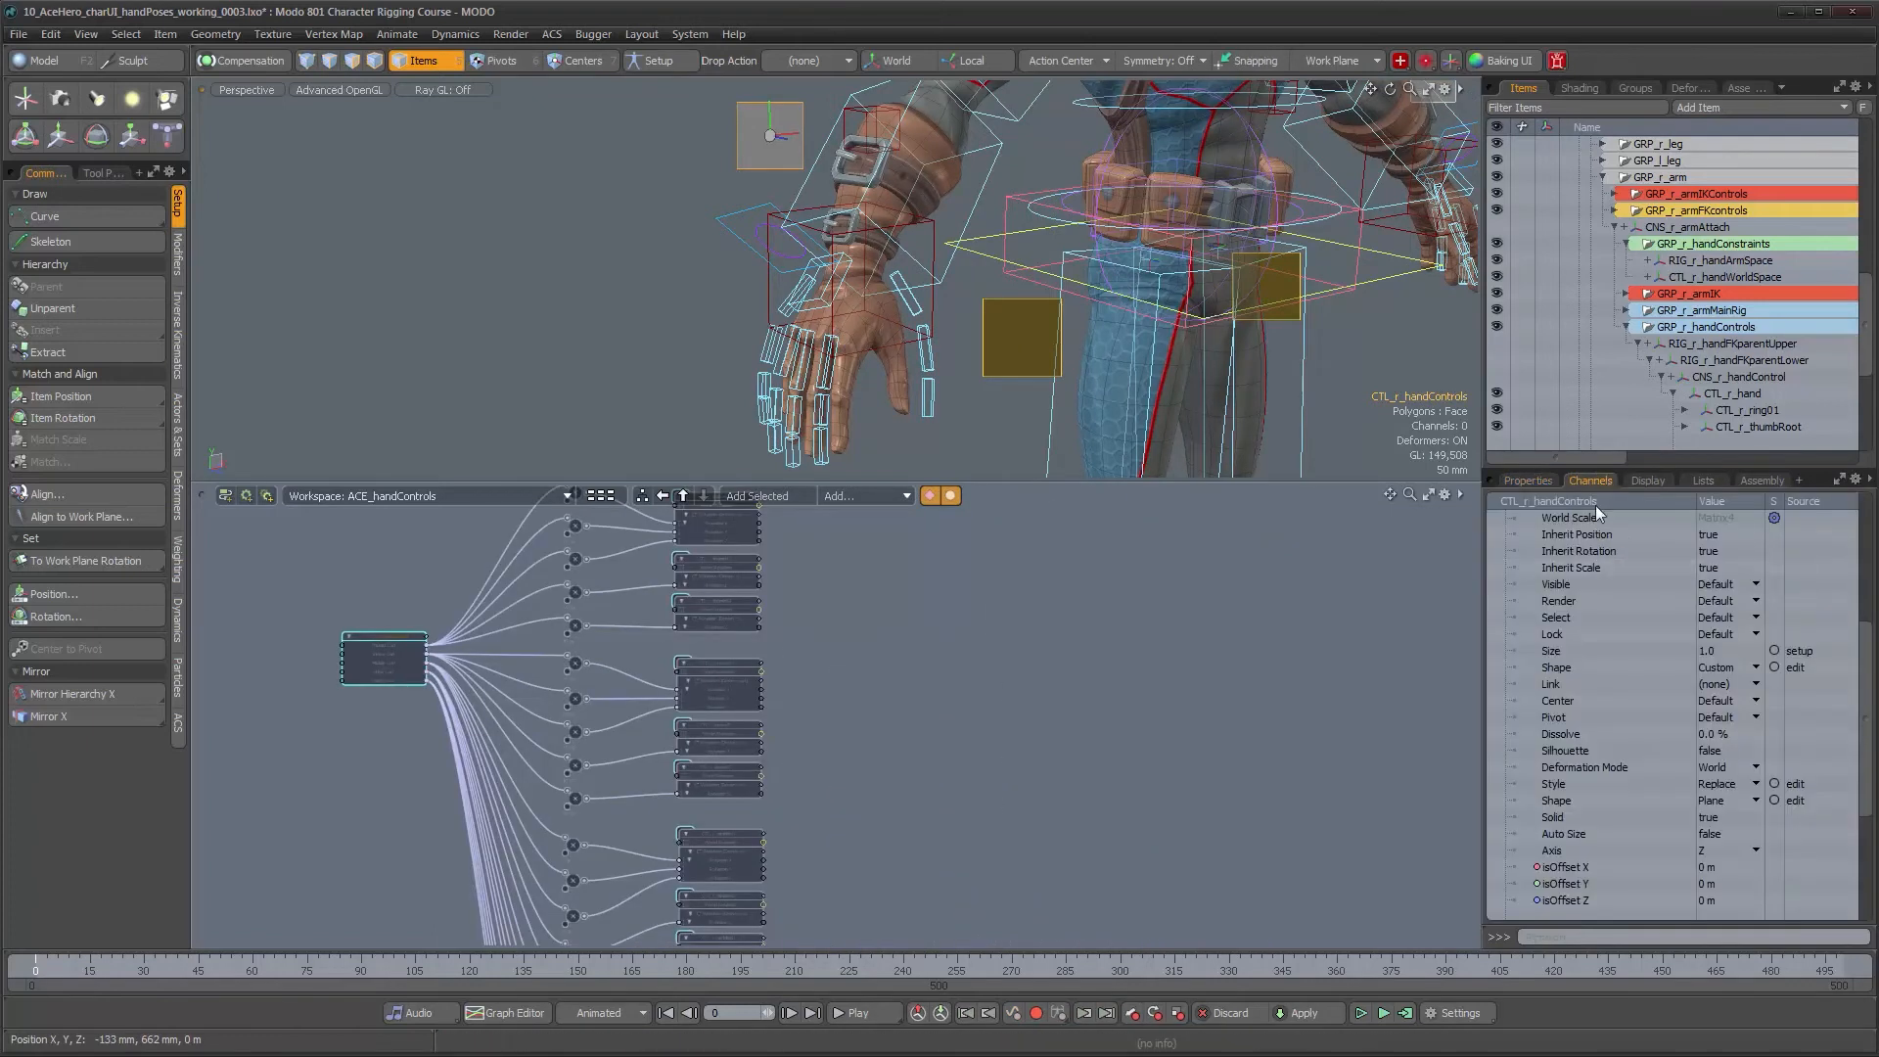
click(1546, 480)
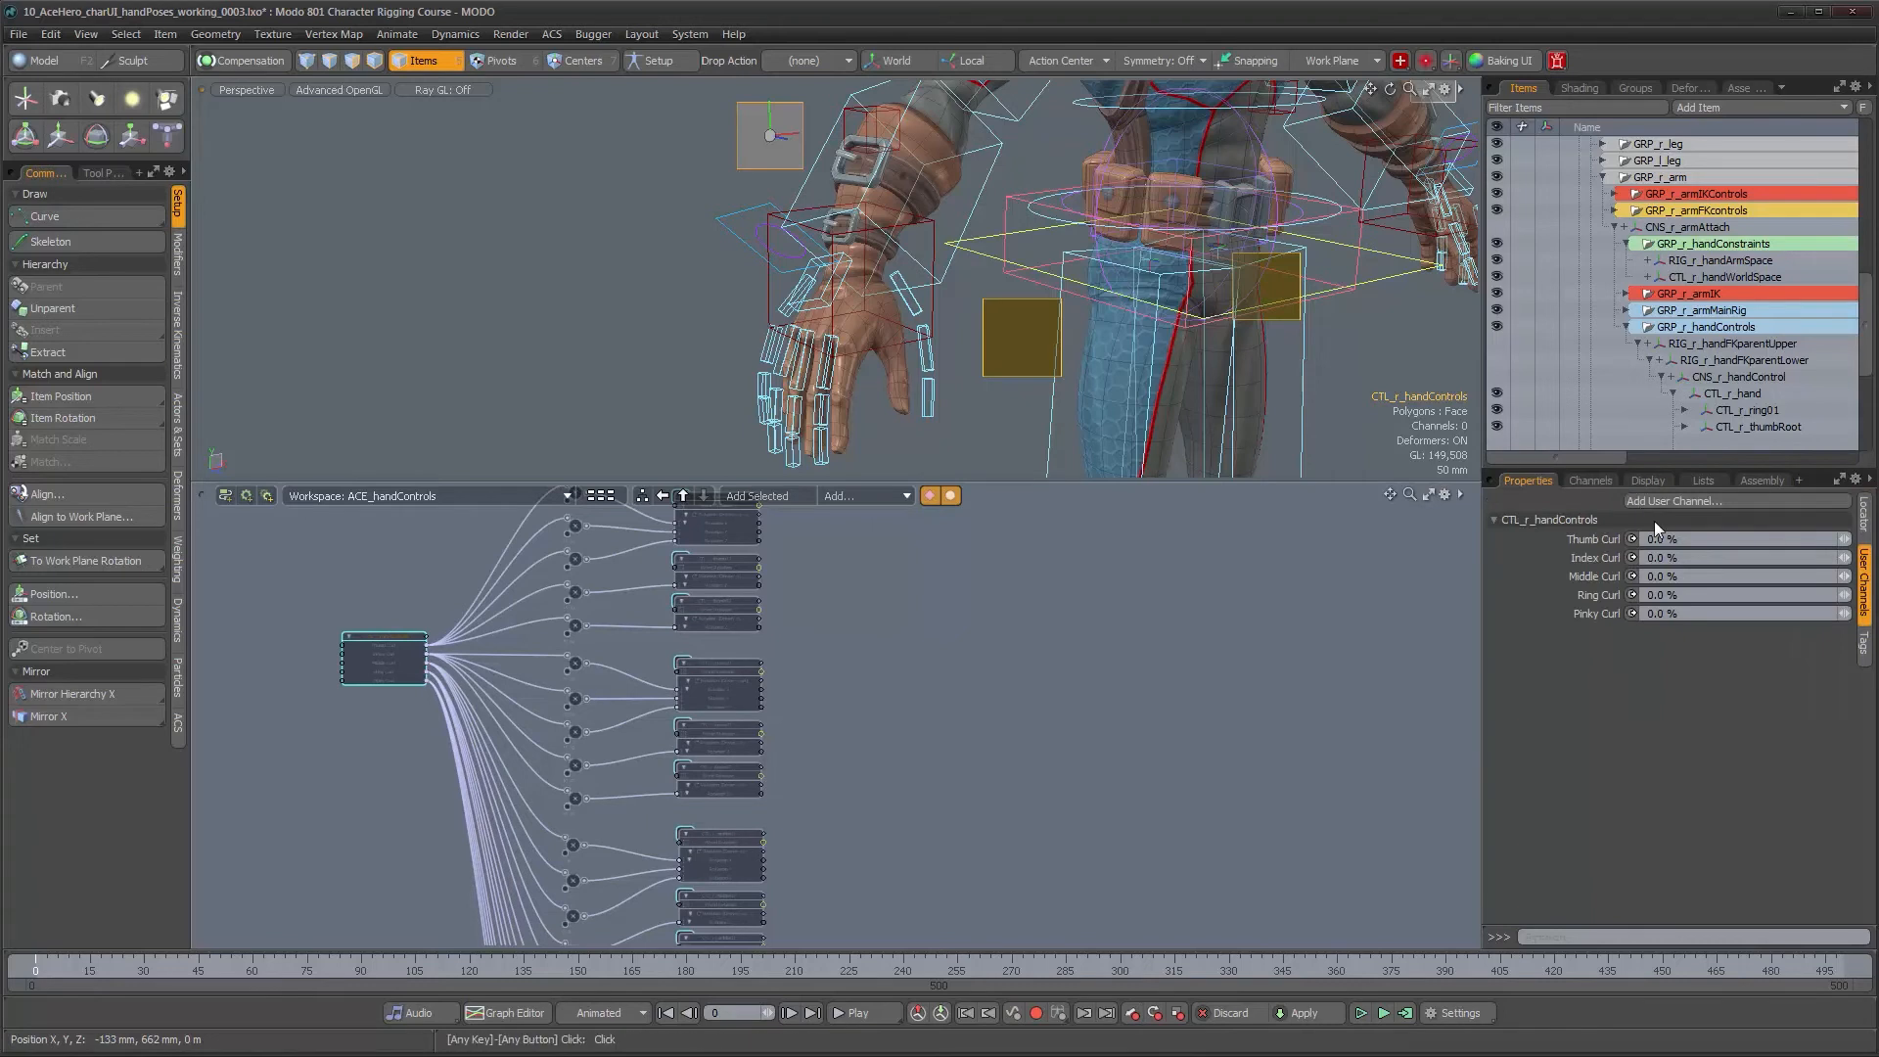
click(1677, 499)
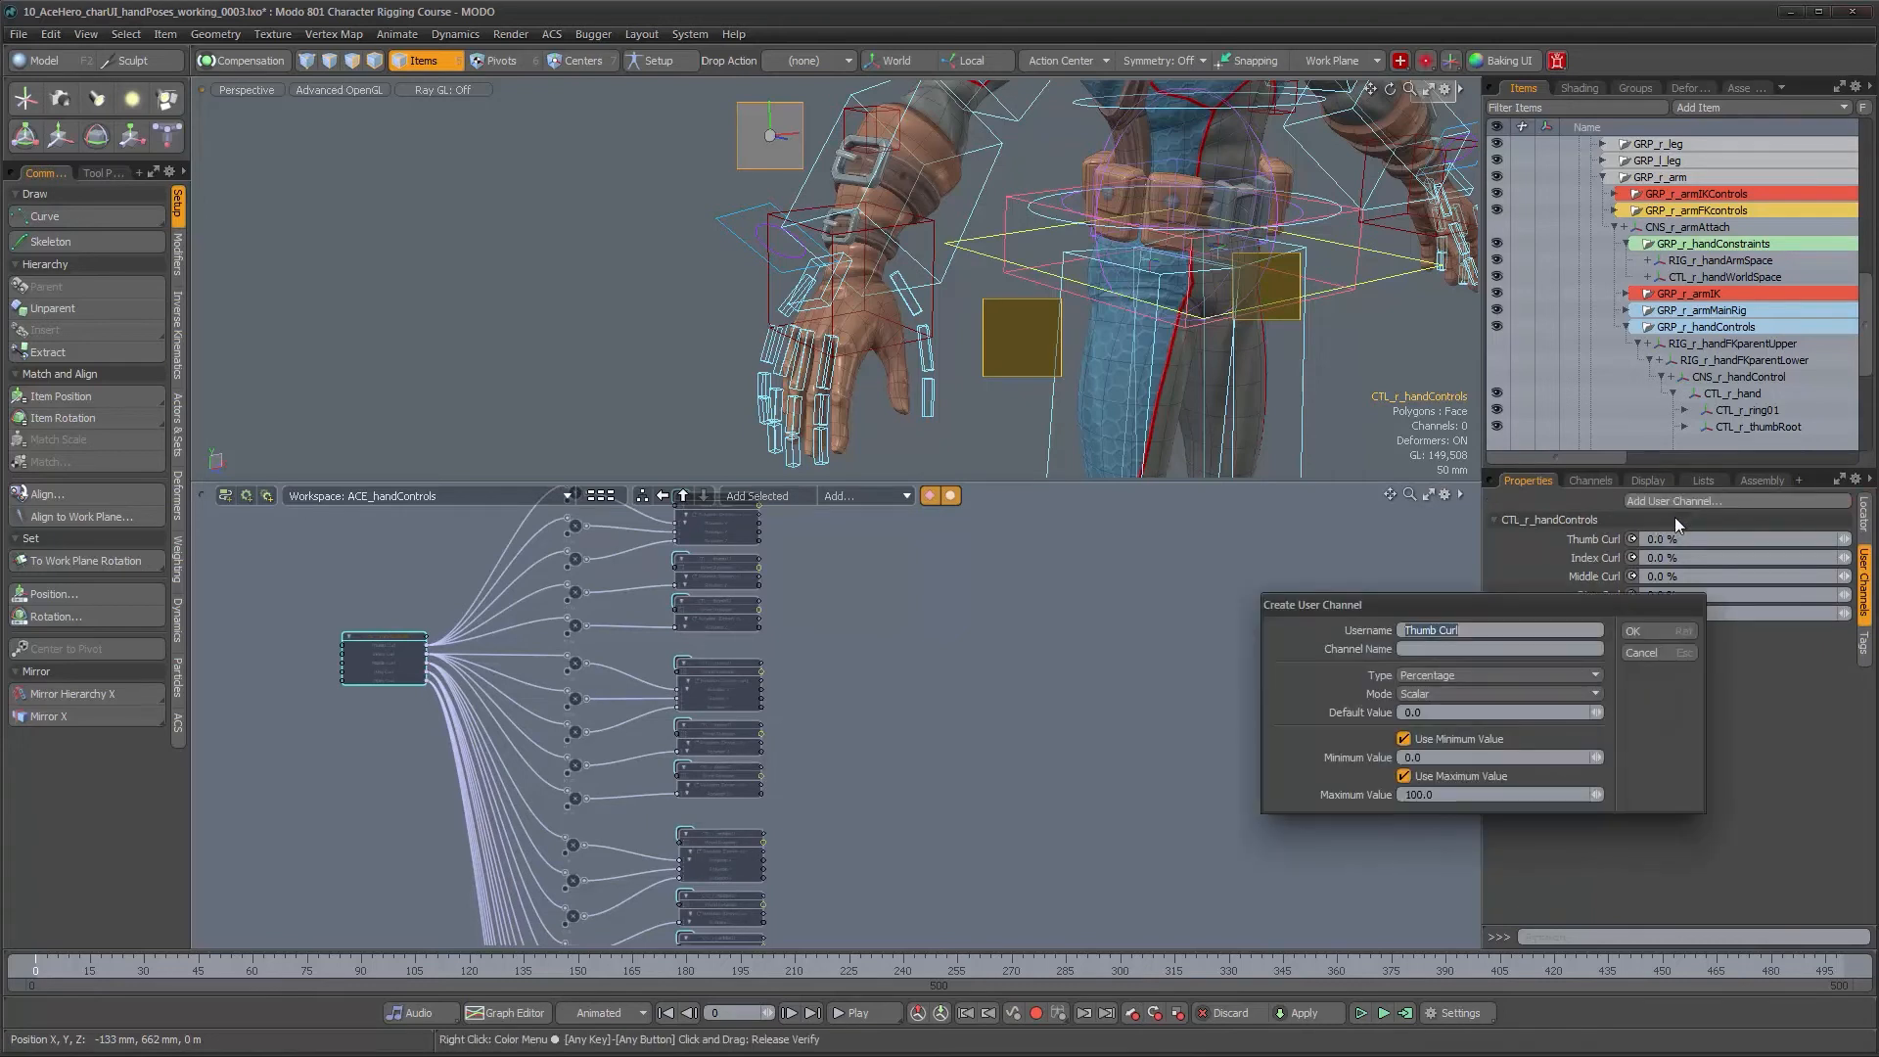
text(Index Spread)
key(Return)
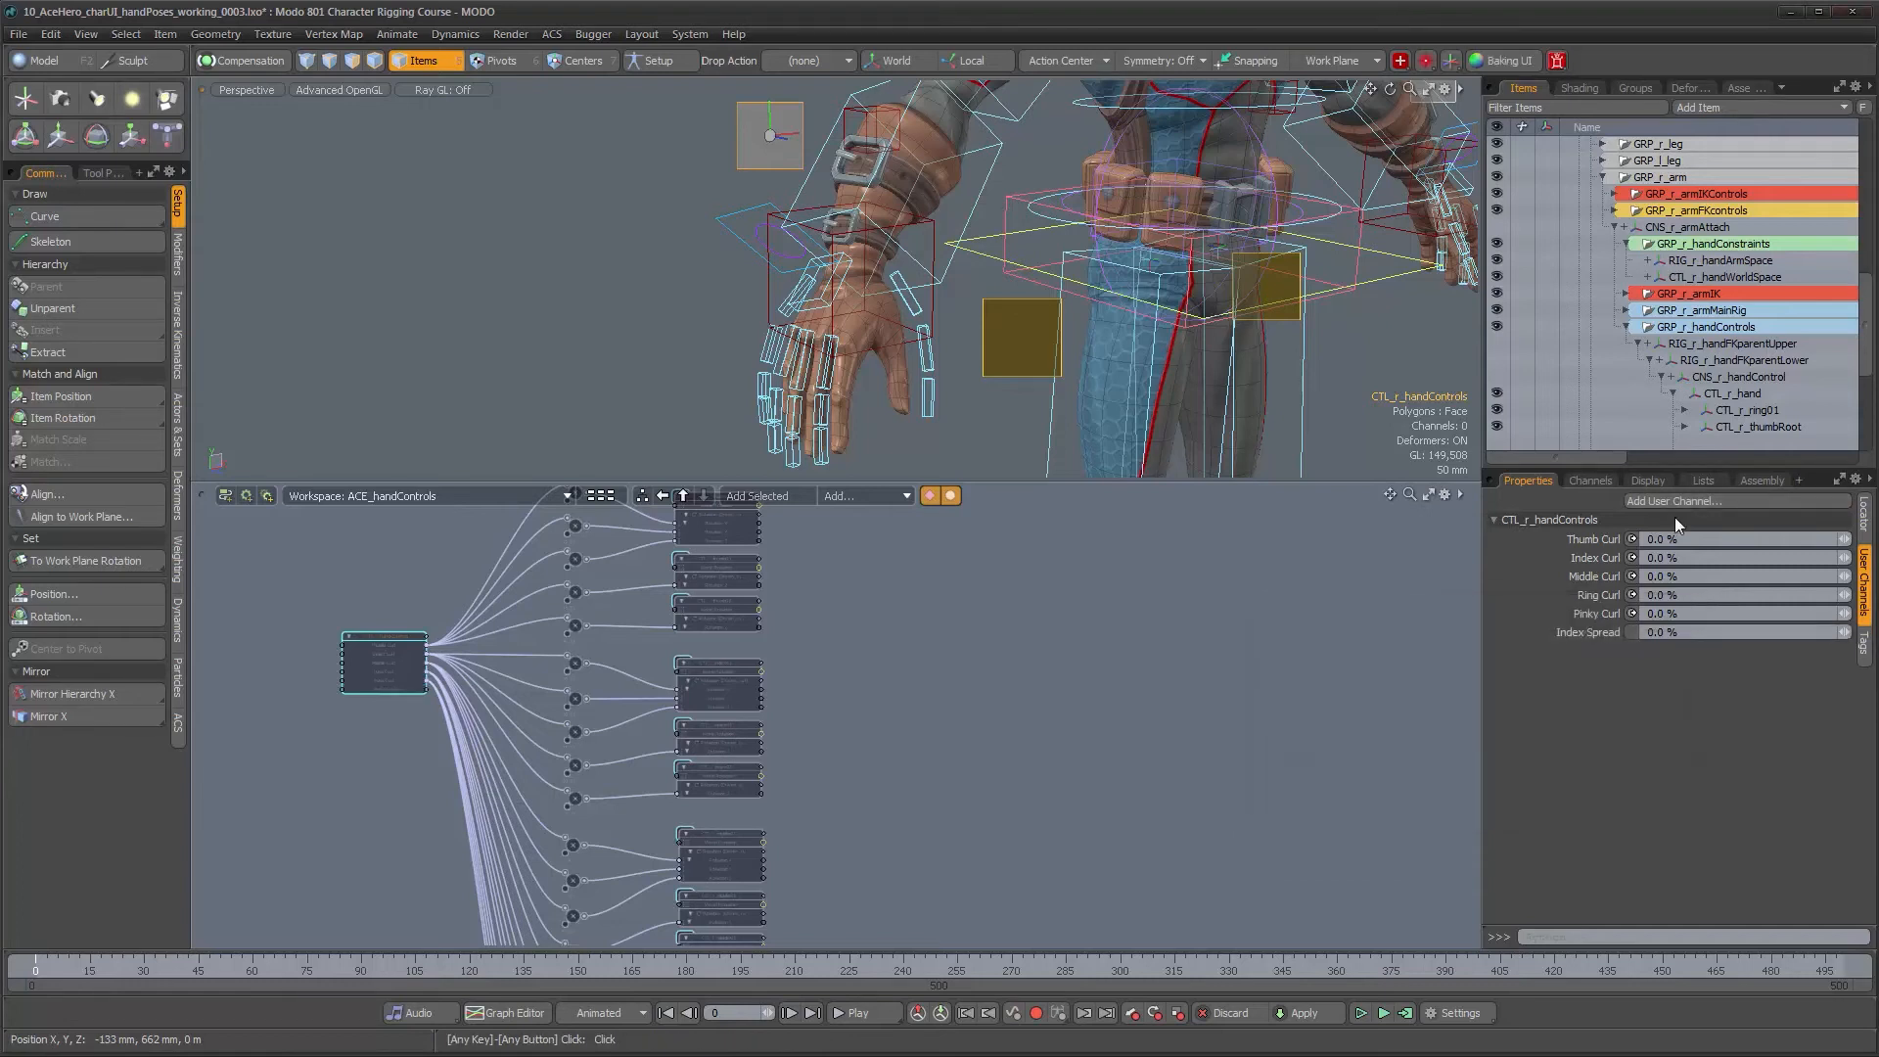
Add two more percentage user channels to CTL_r_handControls, named Middle Spread and Ring Spread, each limited from 0 to 100
click(1664, 503)
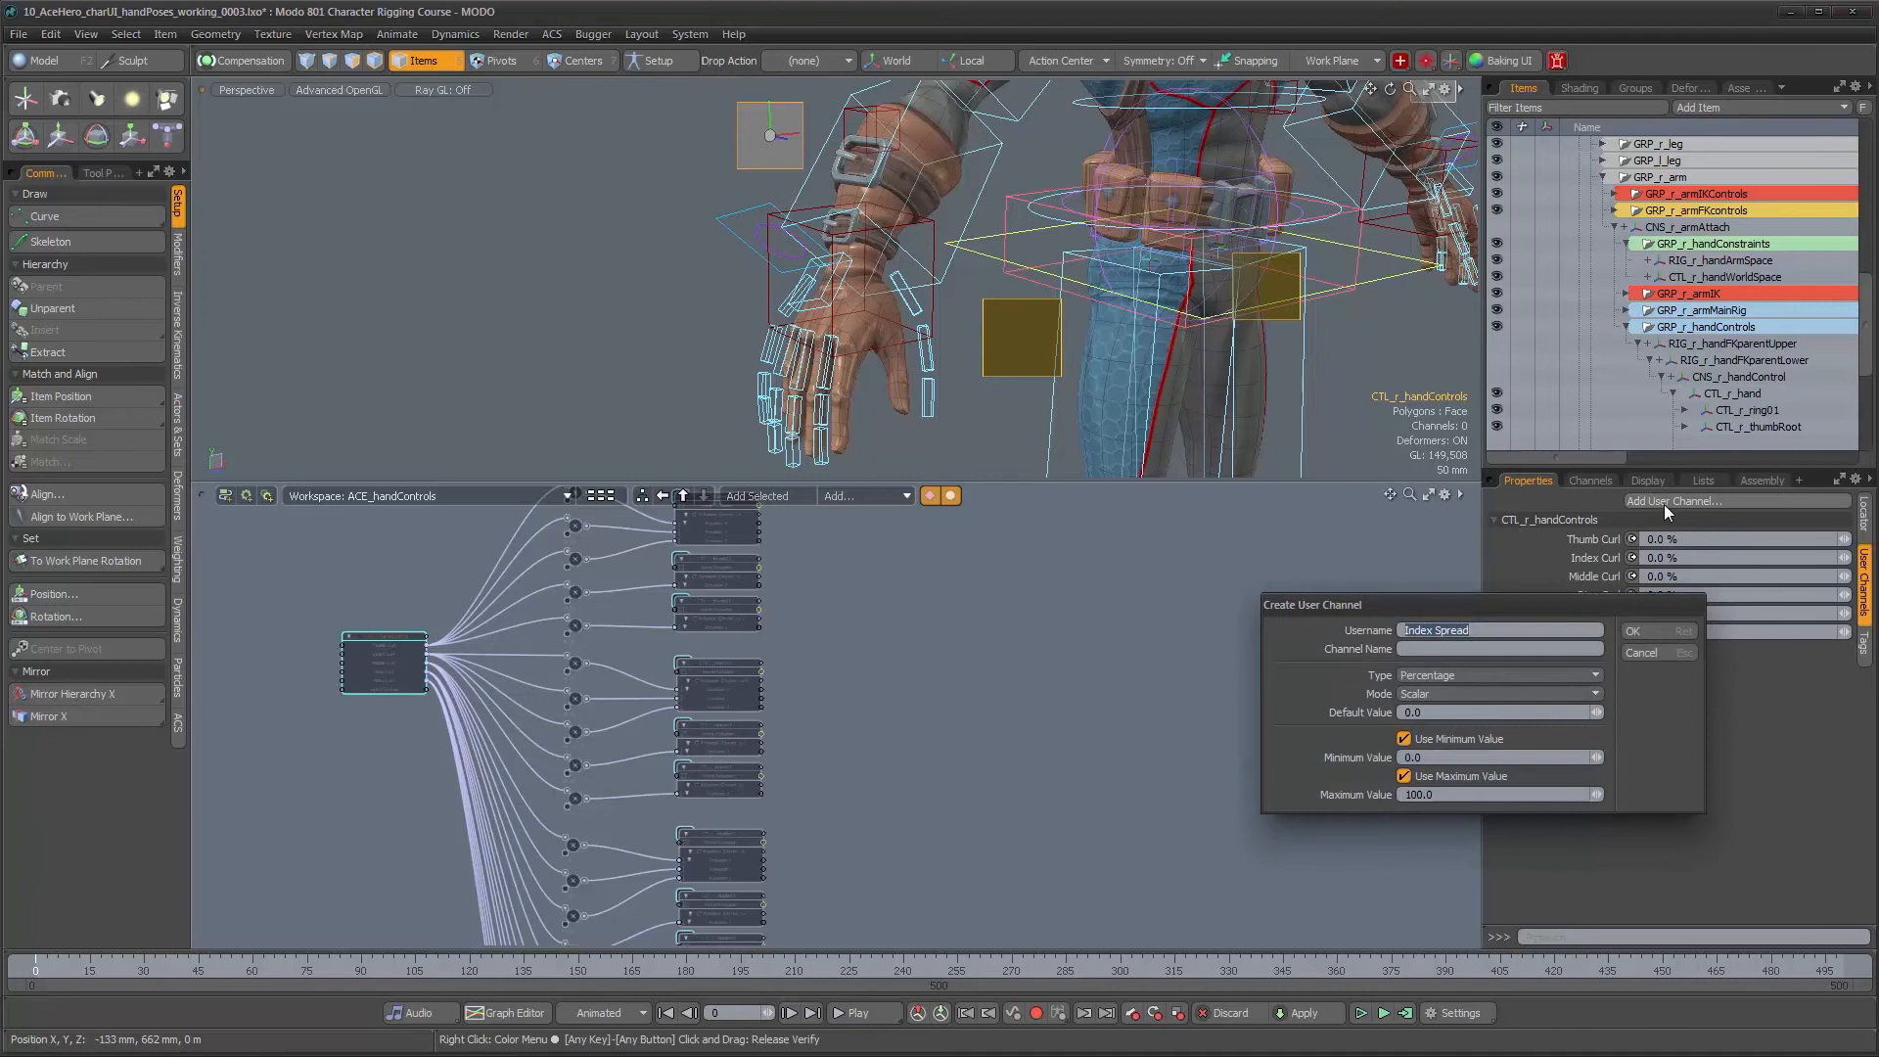
text(Middle Spread)
key(Return)
click(1664, 503)
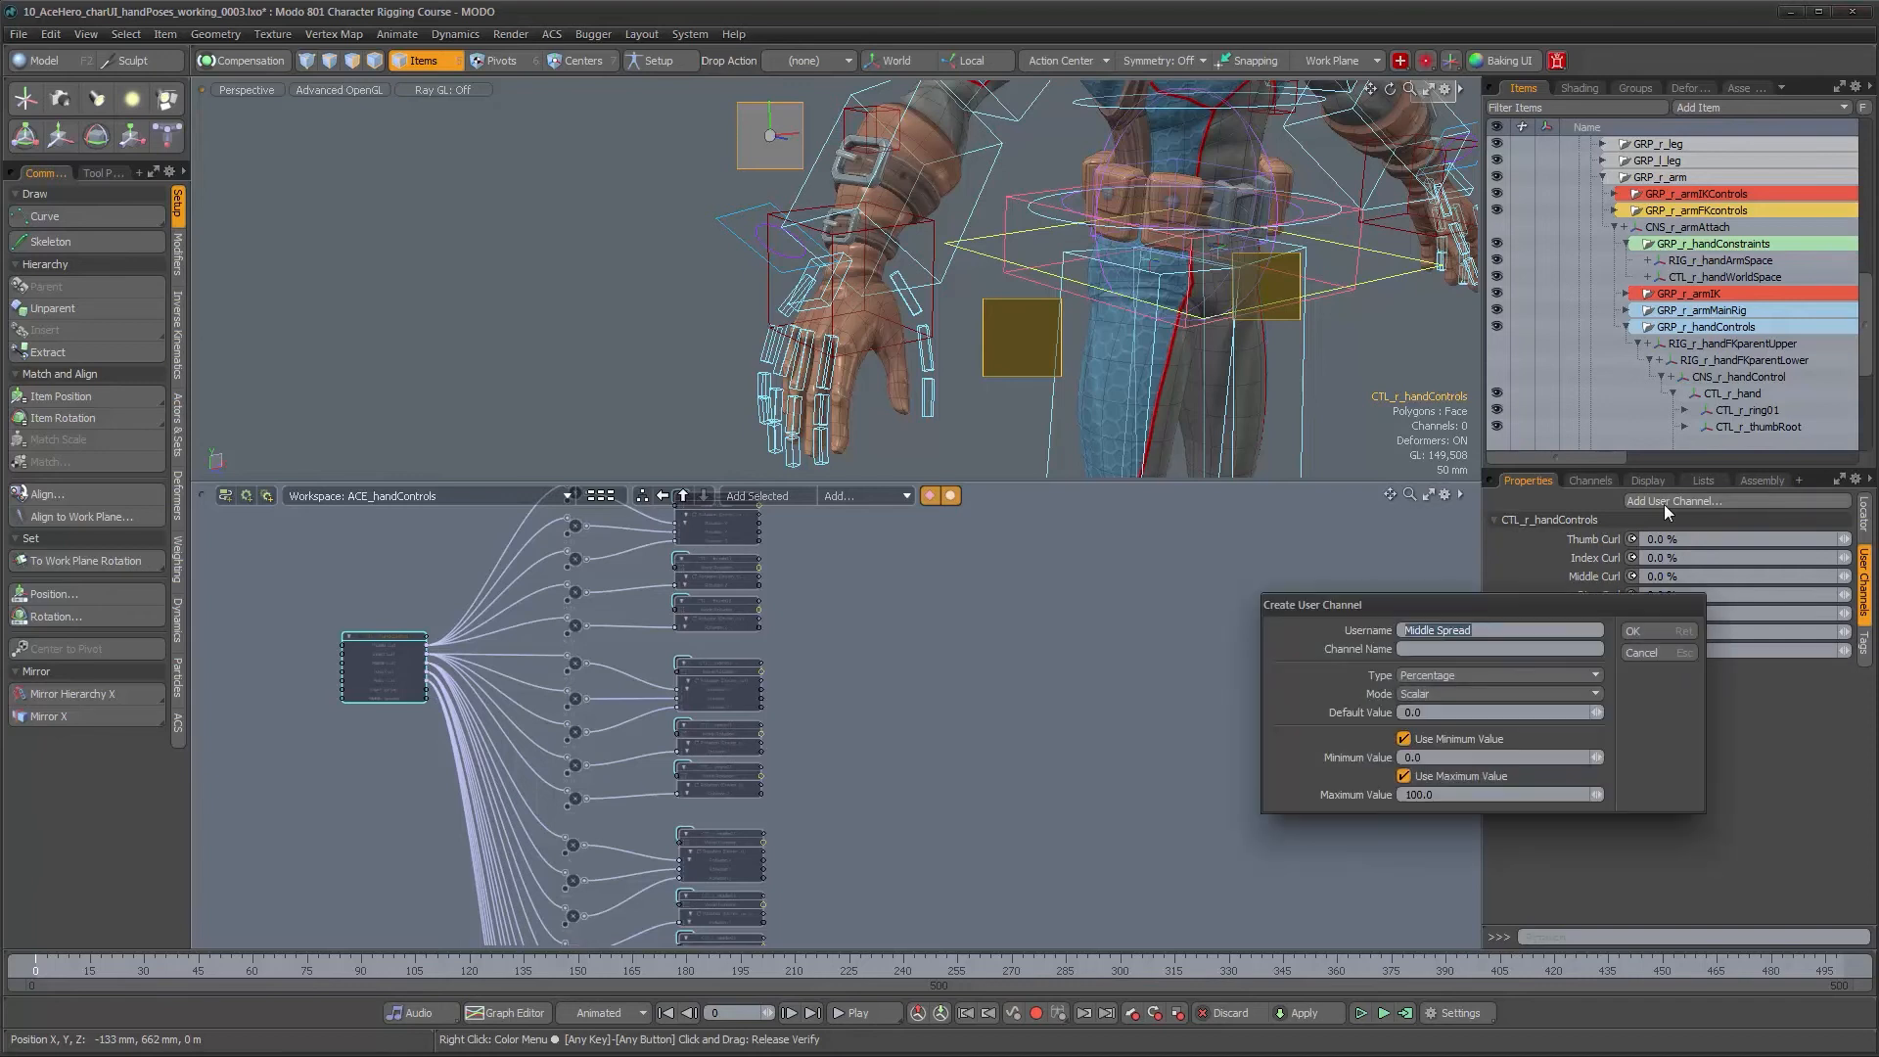
text(Ring)
key(Return)
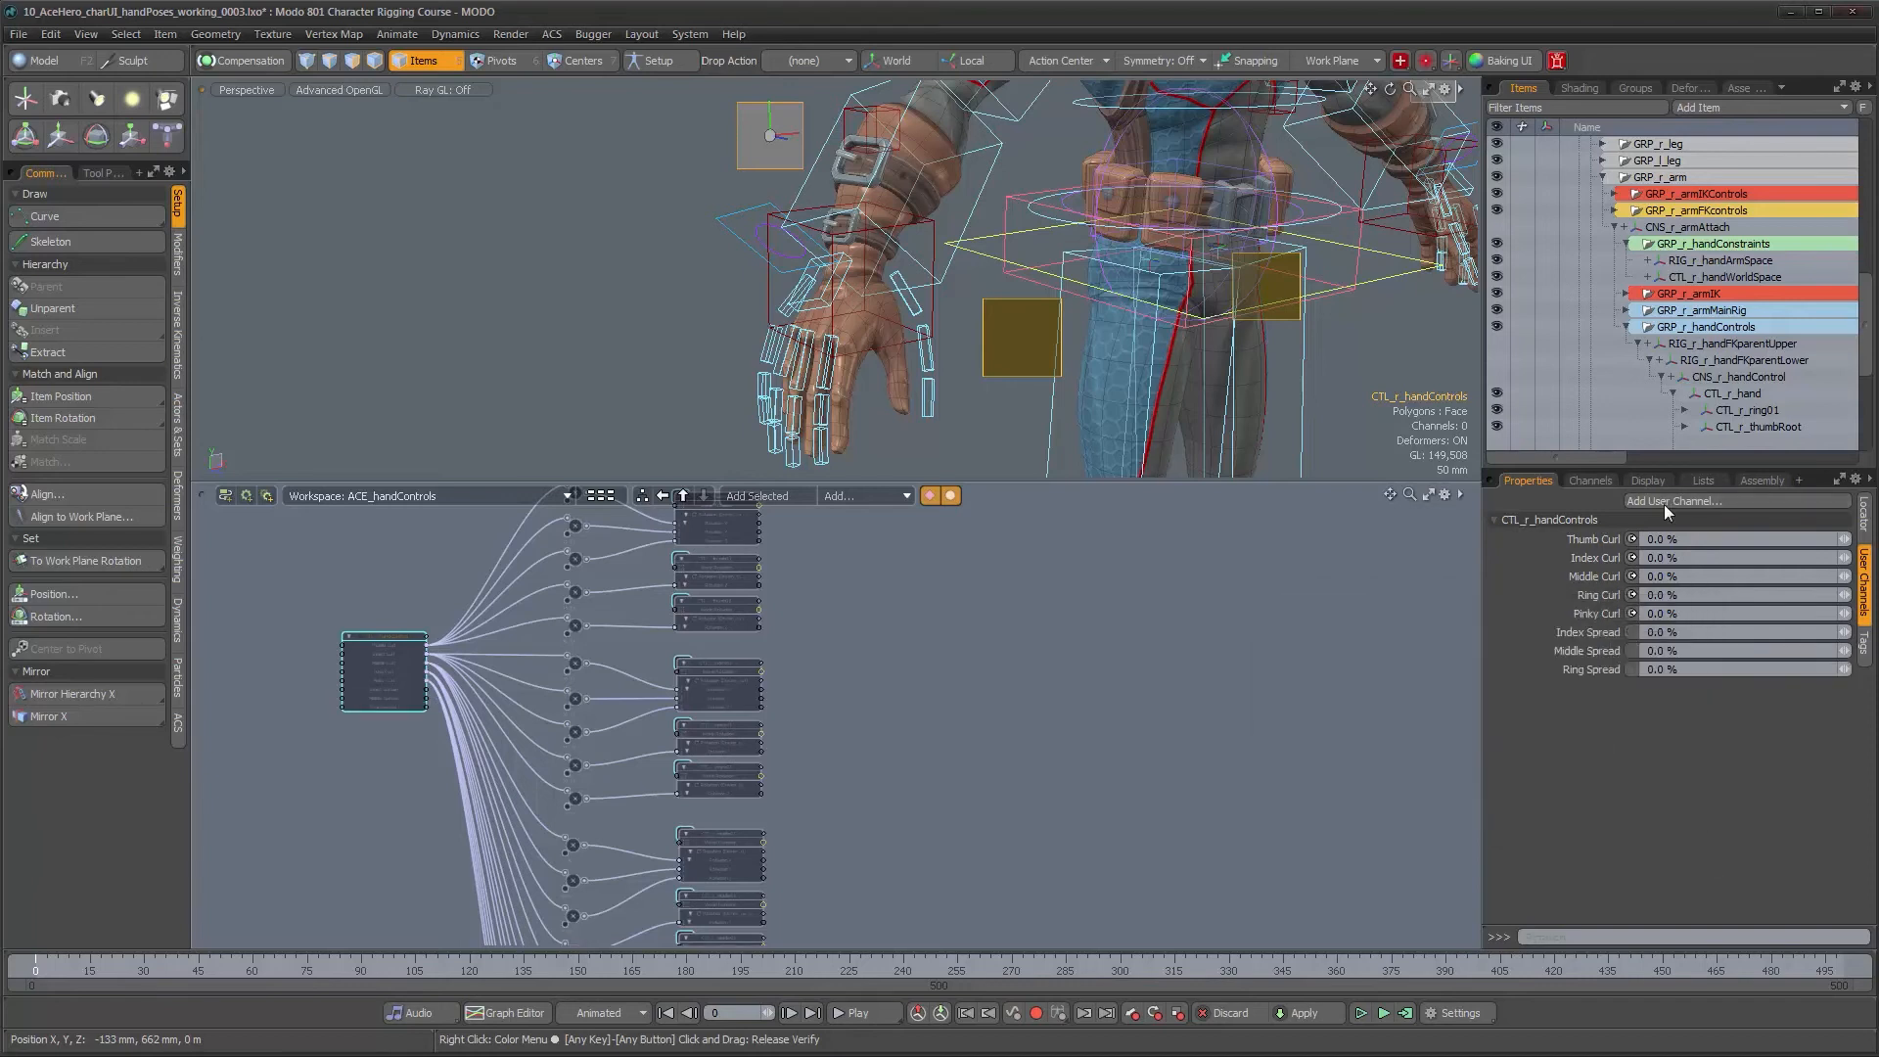
Add a percentage user channel named Pinky Spread to CTL_r_handControls, limited from 0 to 100
click(1664, 503)
text(Pink)
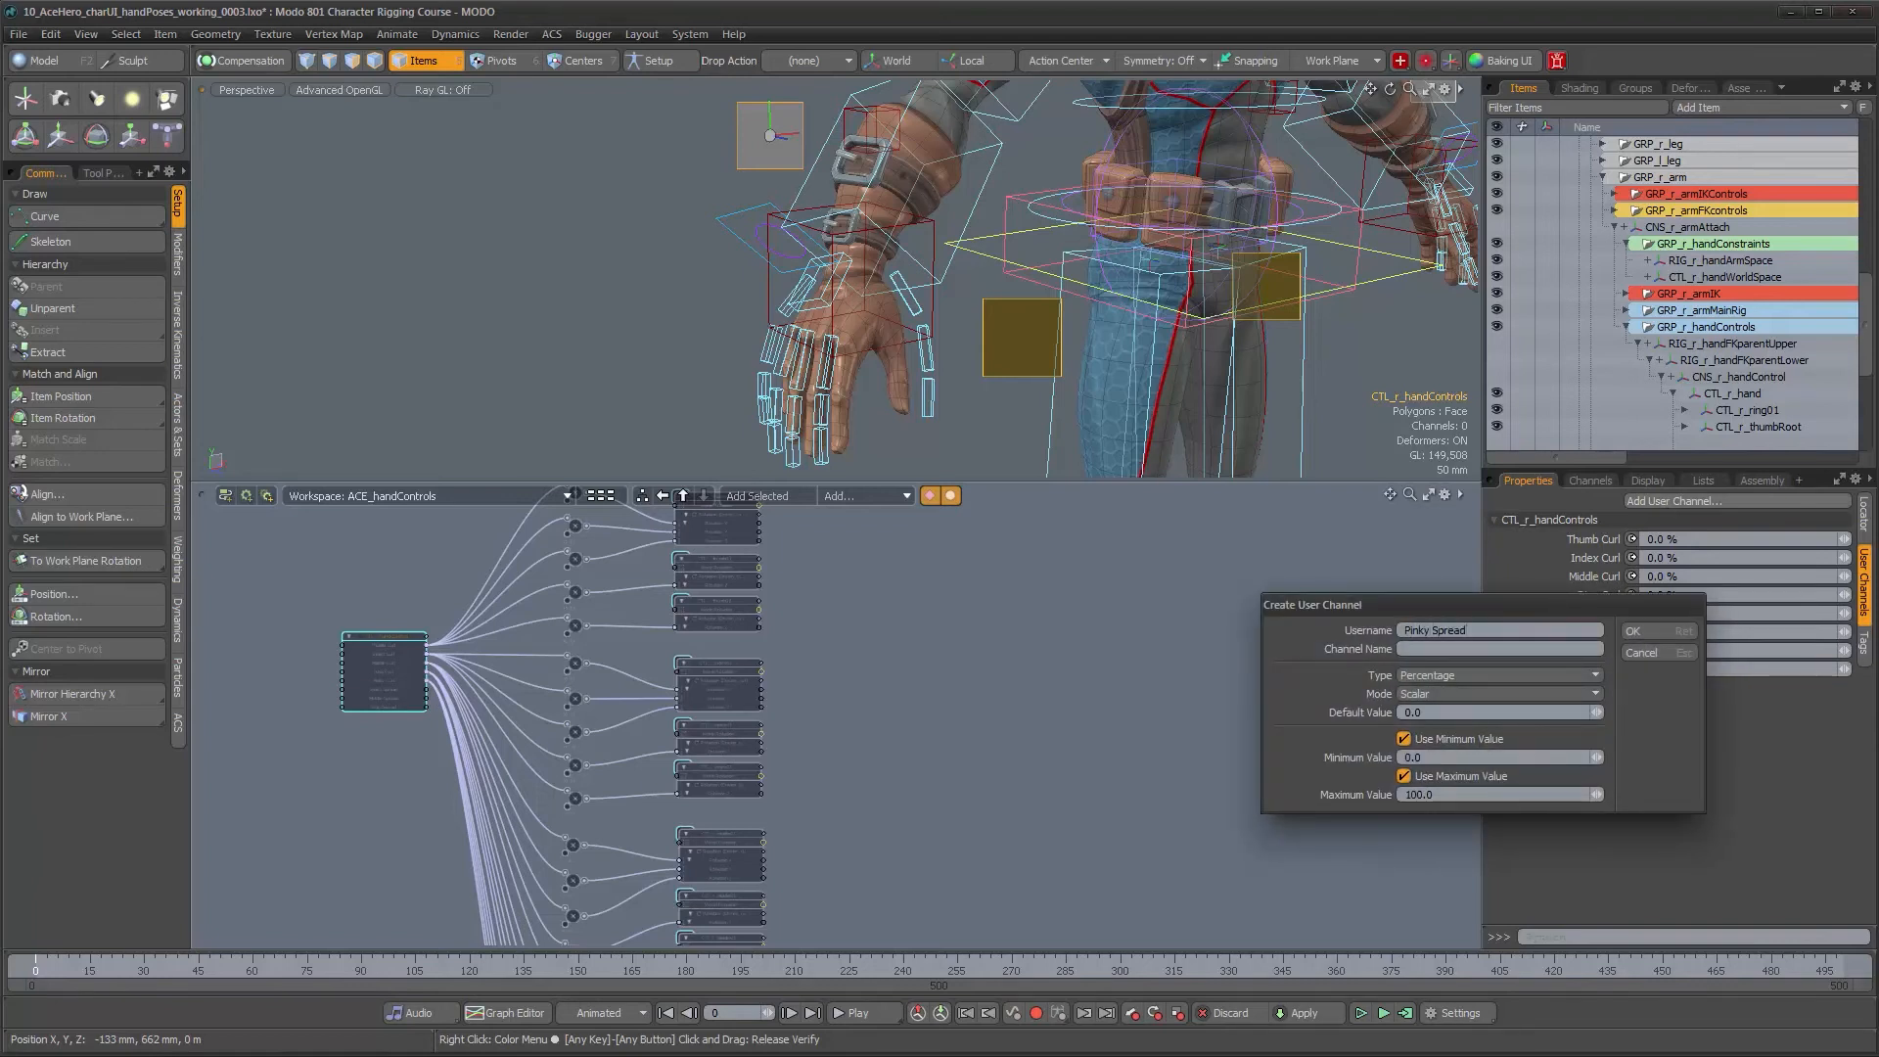
text(y Spread)
key(Return)
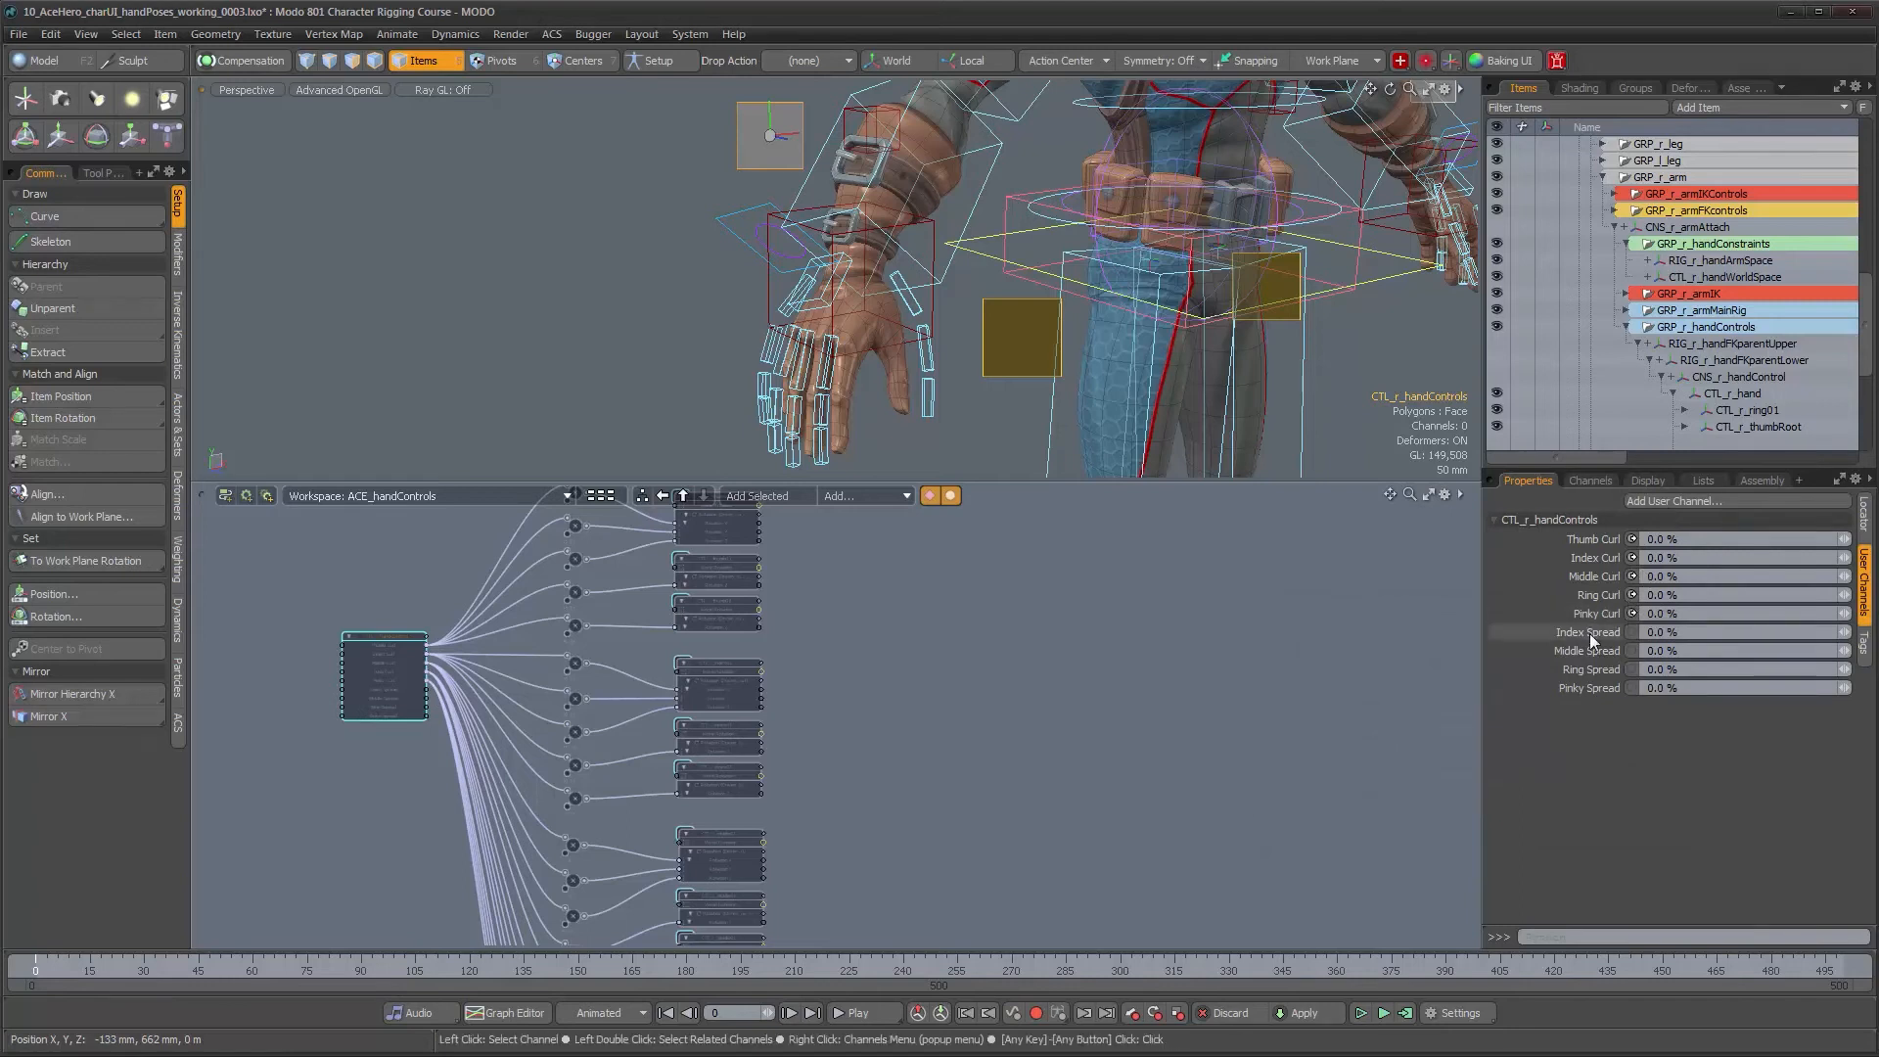
Try rotating CTL_r_index01 sideways as a test of the index finger spread, and undo the rotation
alt+drag(362, 738, 460, 735)
alt+right_drag(462, 735, 553, 745)
alt+drag(553, 745, 511, 863)
alt+drag(918, 356, 987, 421)
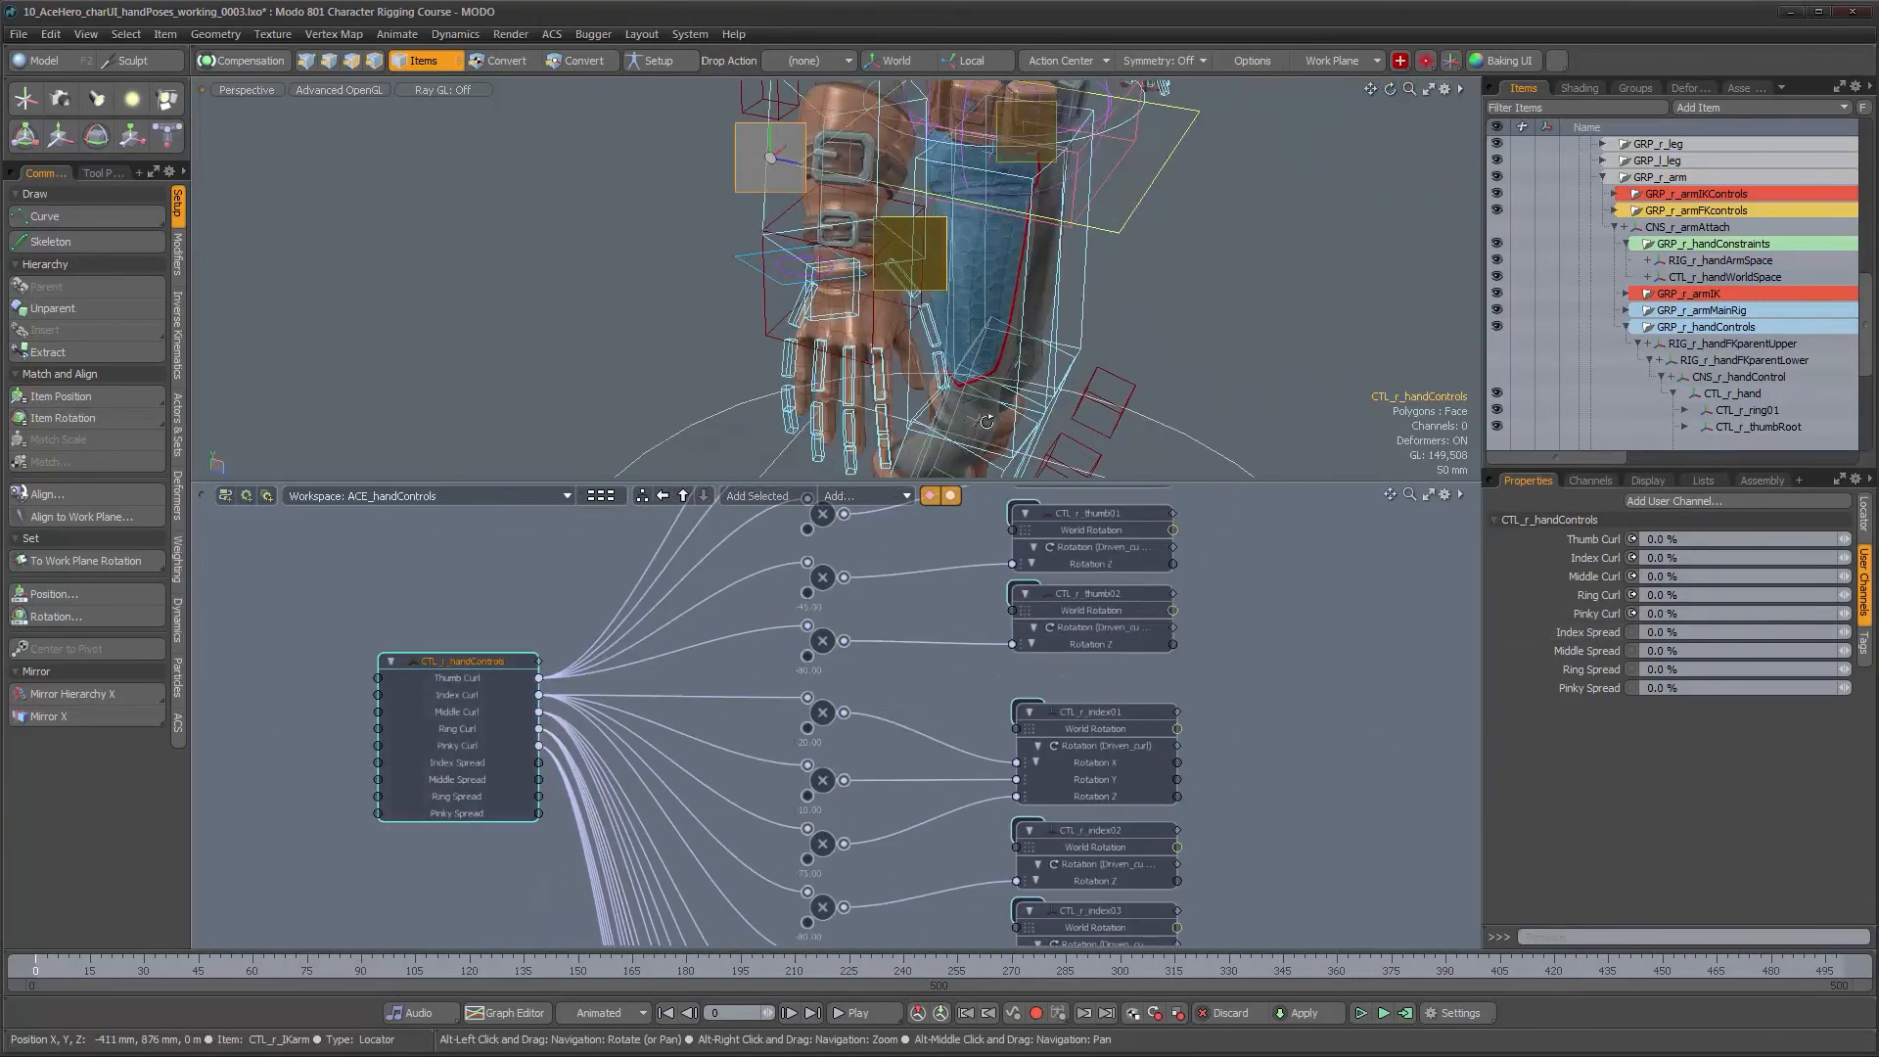
alt+right_drag(987, 422, 1035, 416)
alt+middle_drag(1036, 416, 1018, 338)
alt+drag(1018, 338, 934, 314)
click(917, 254)
key(e)
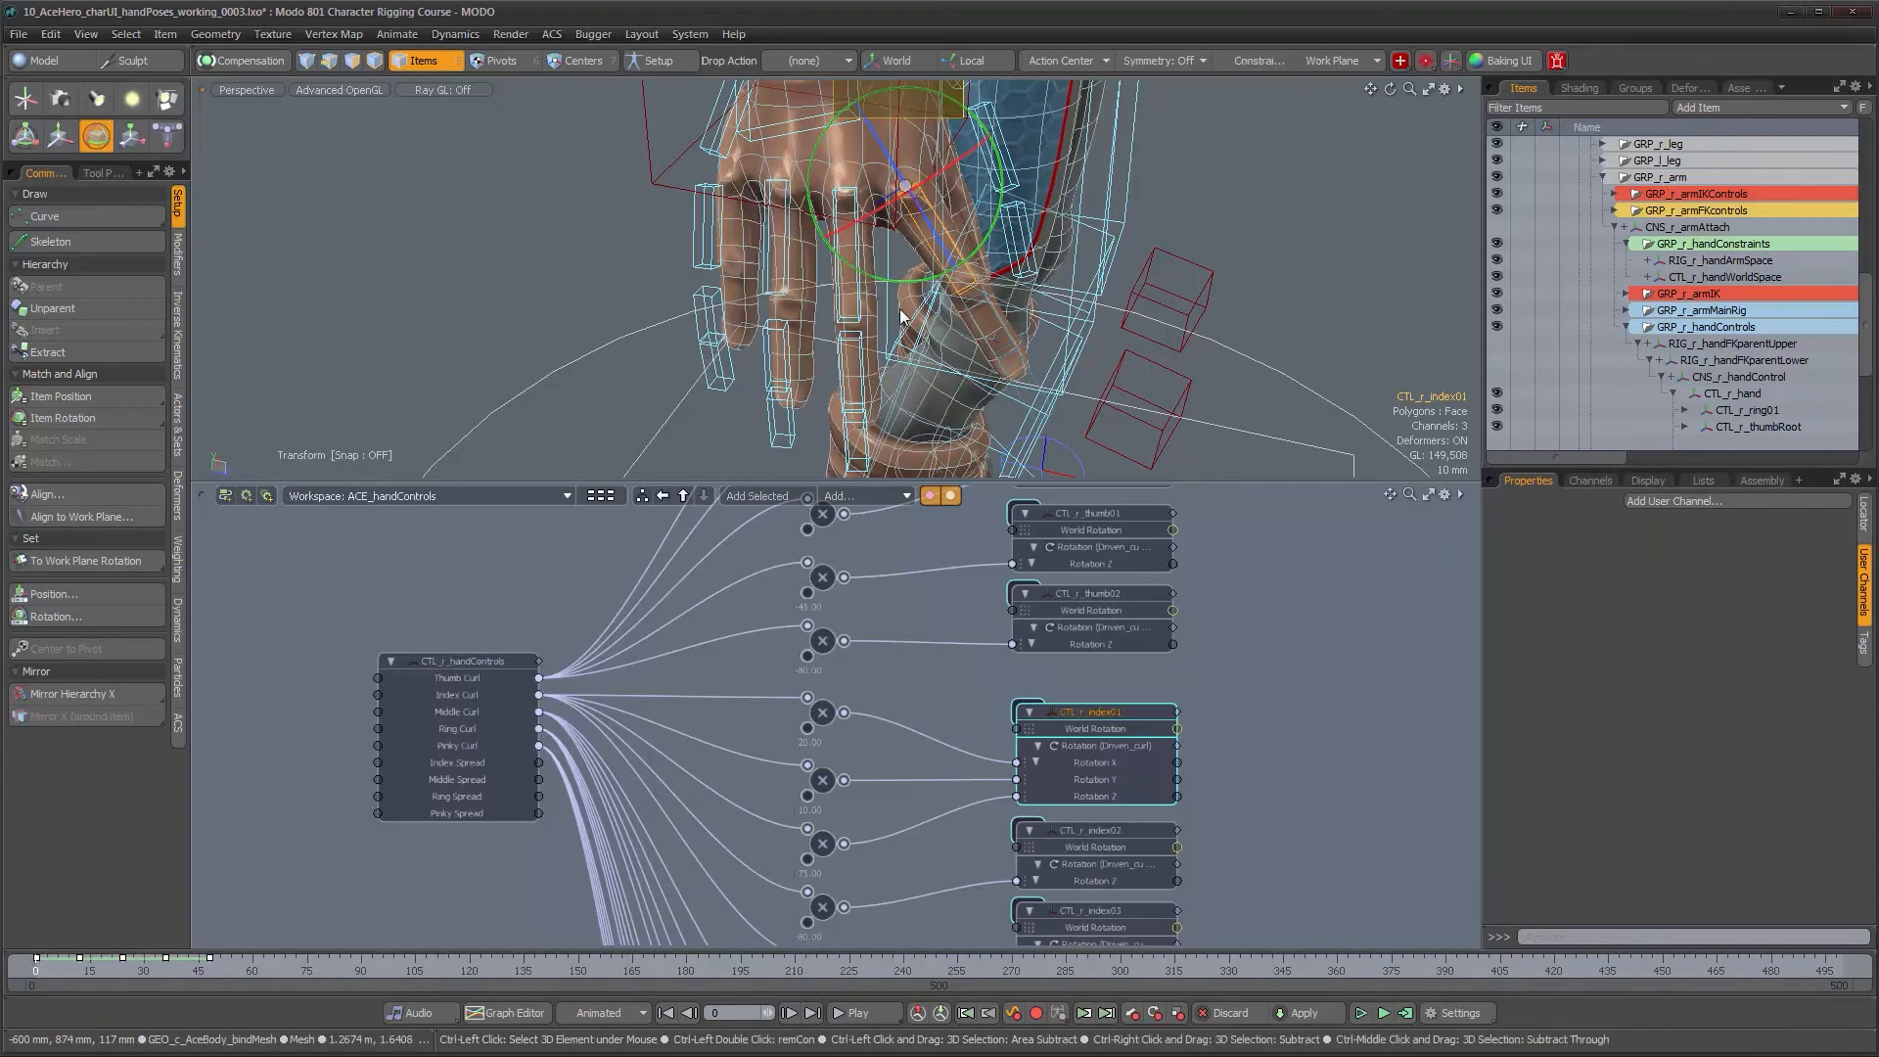
key(ctrl+z)
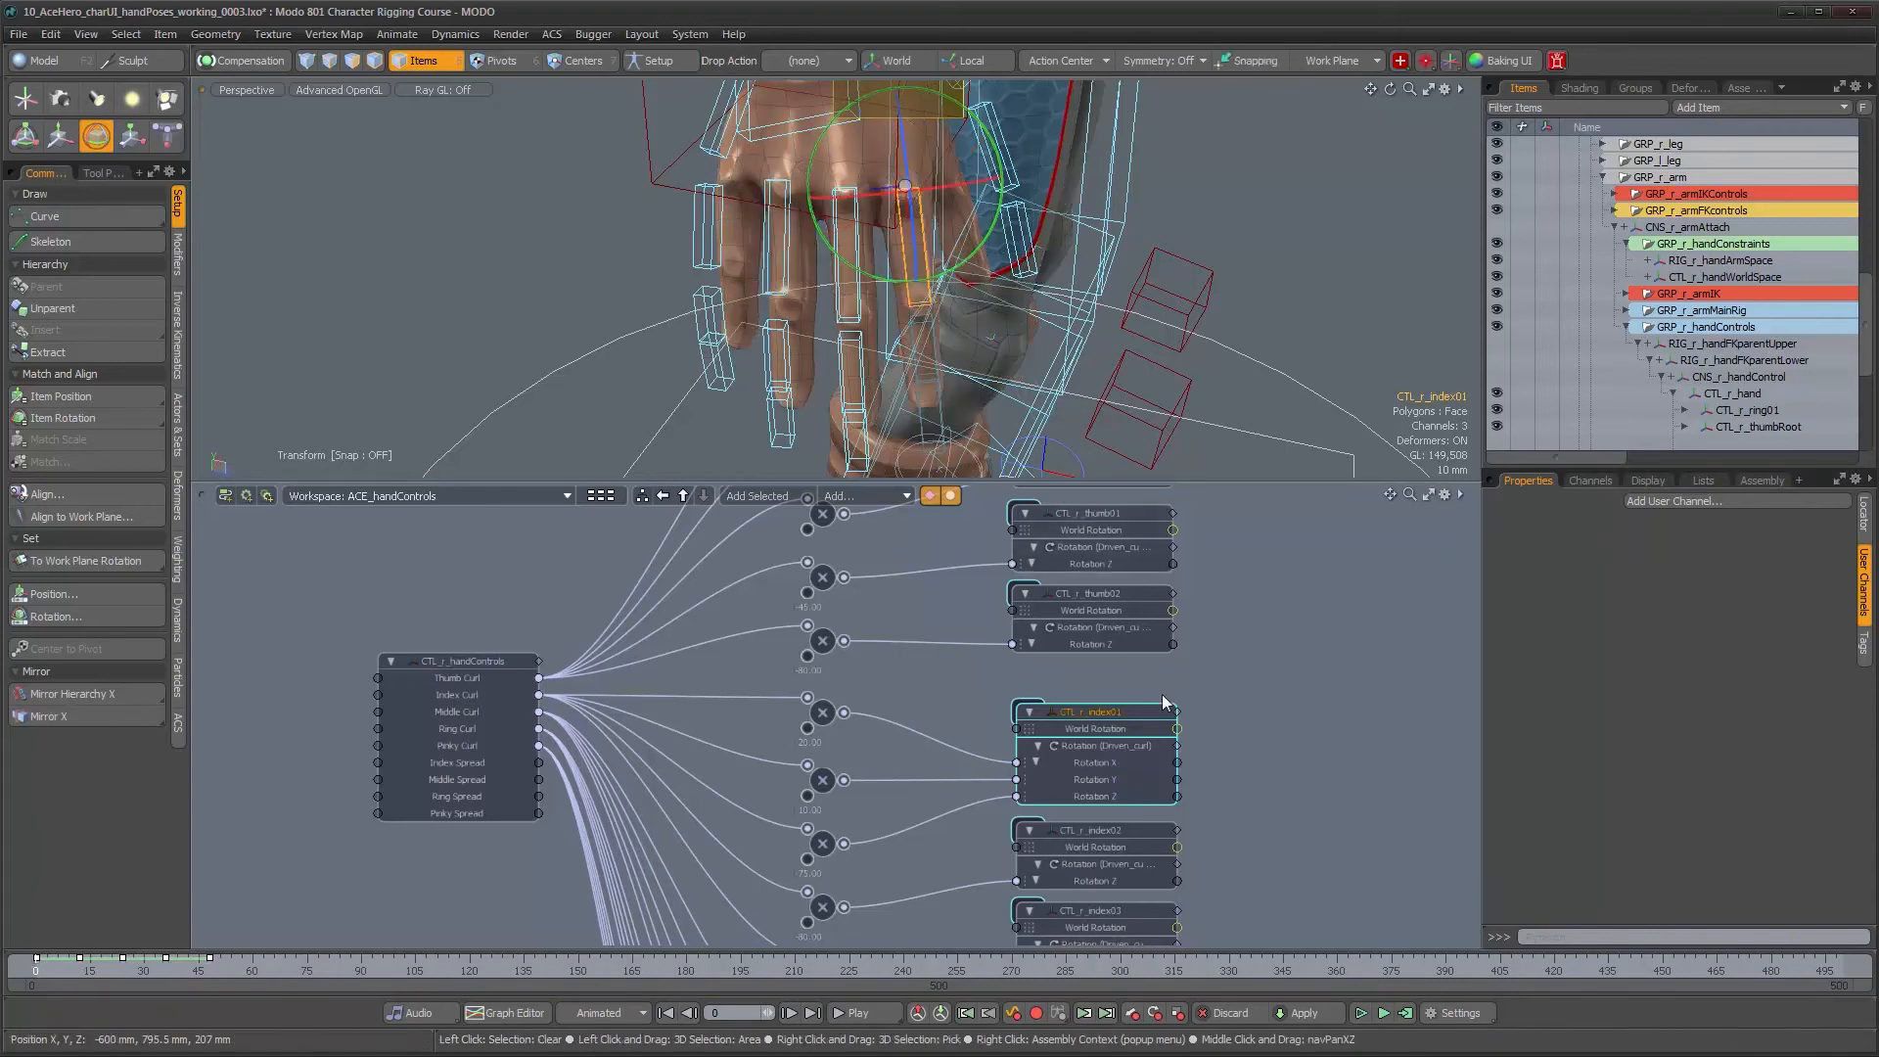
Examine the channel list of CTL_r_index01, including its Rotation (Driven_curl) transform
alt+drag(1151, 766, 1127, 670)
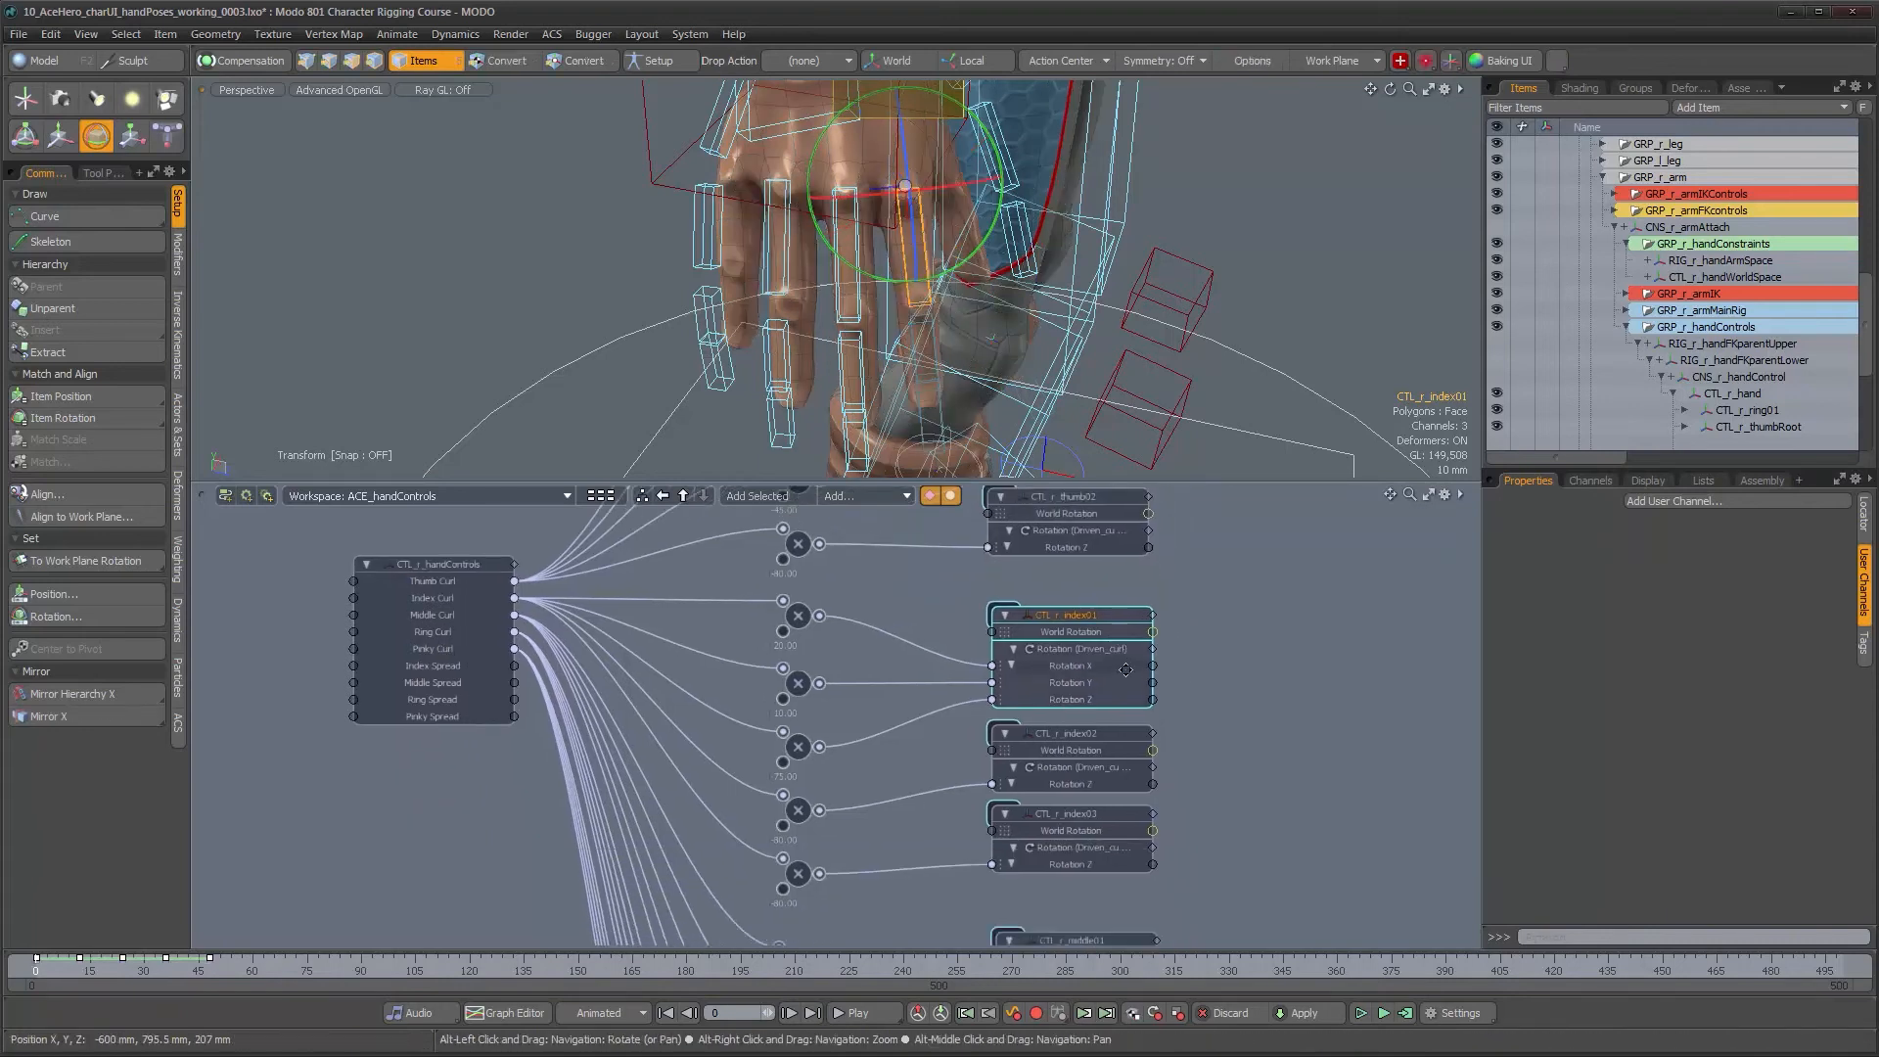
click(1603, 480)
scroll(1576, 587, up, 5)
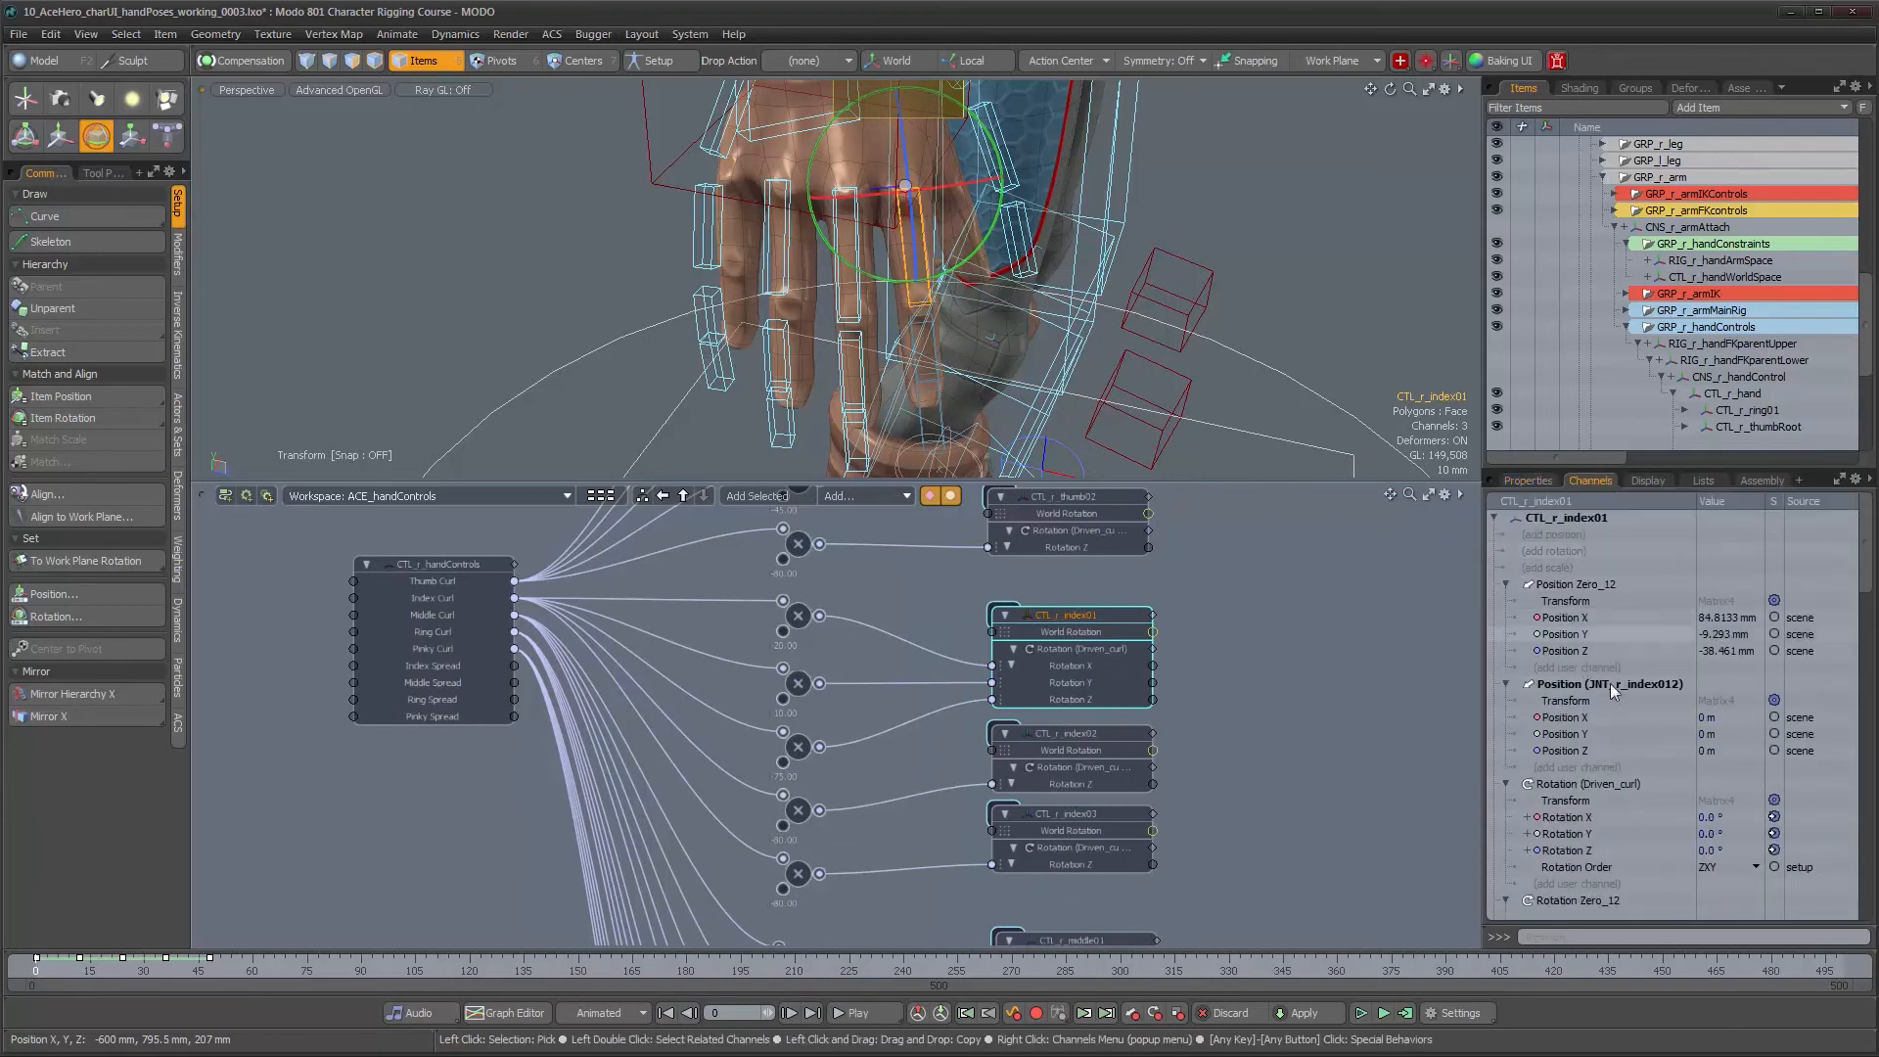
scroll(1625, 734, down, 3)
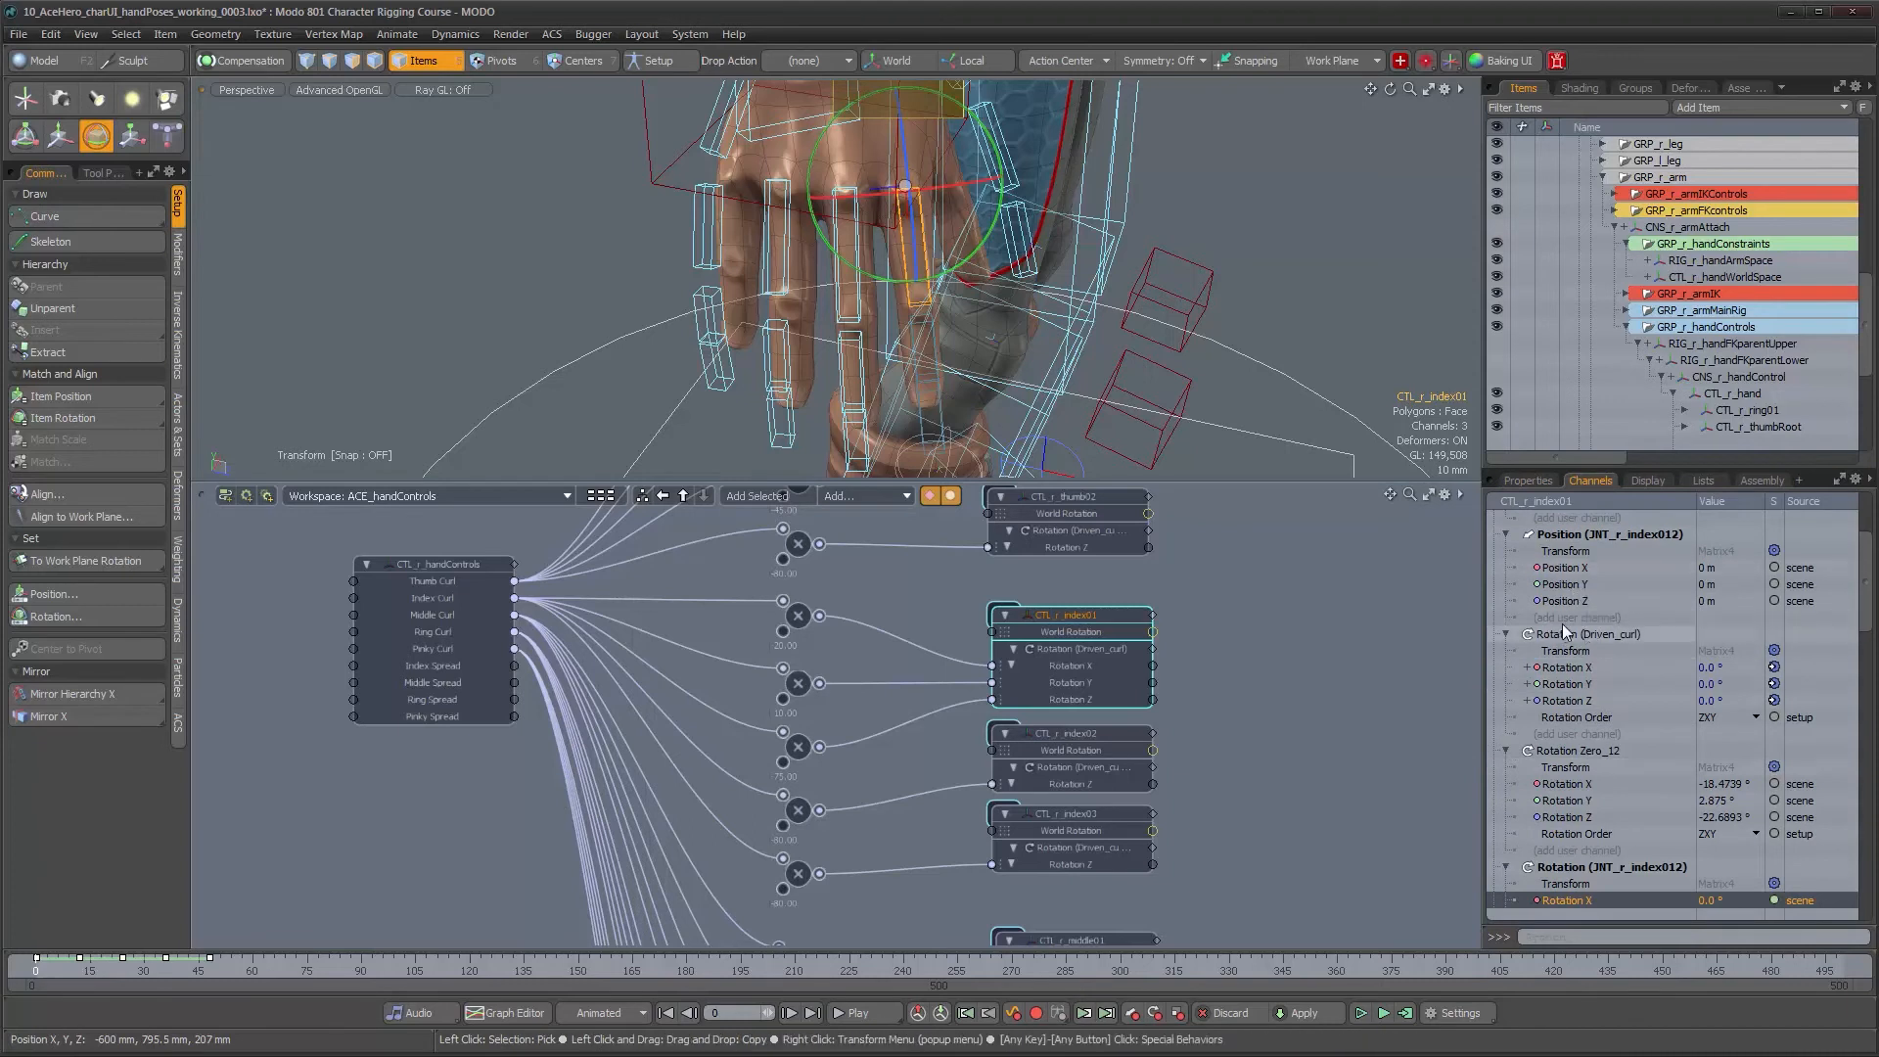
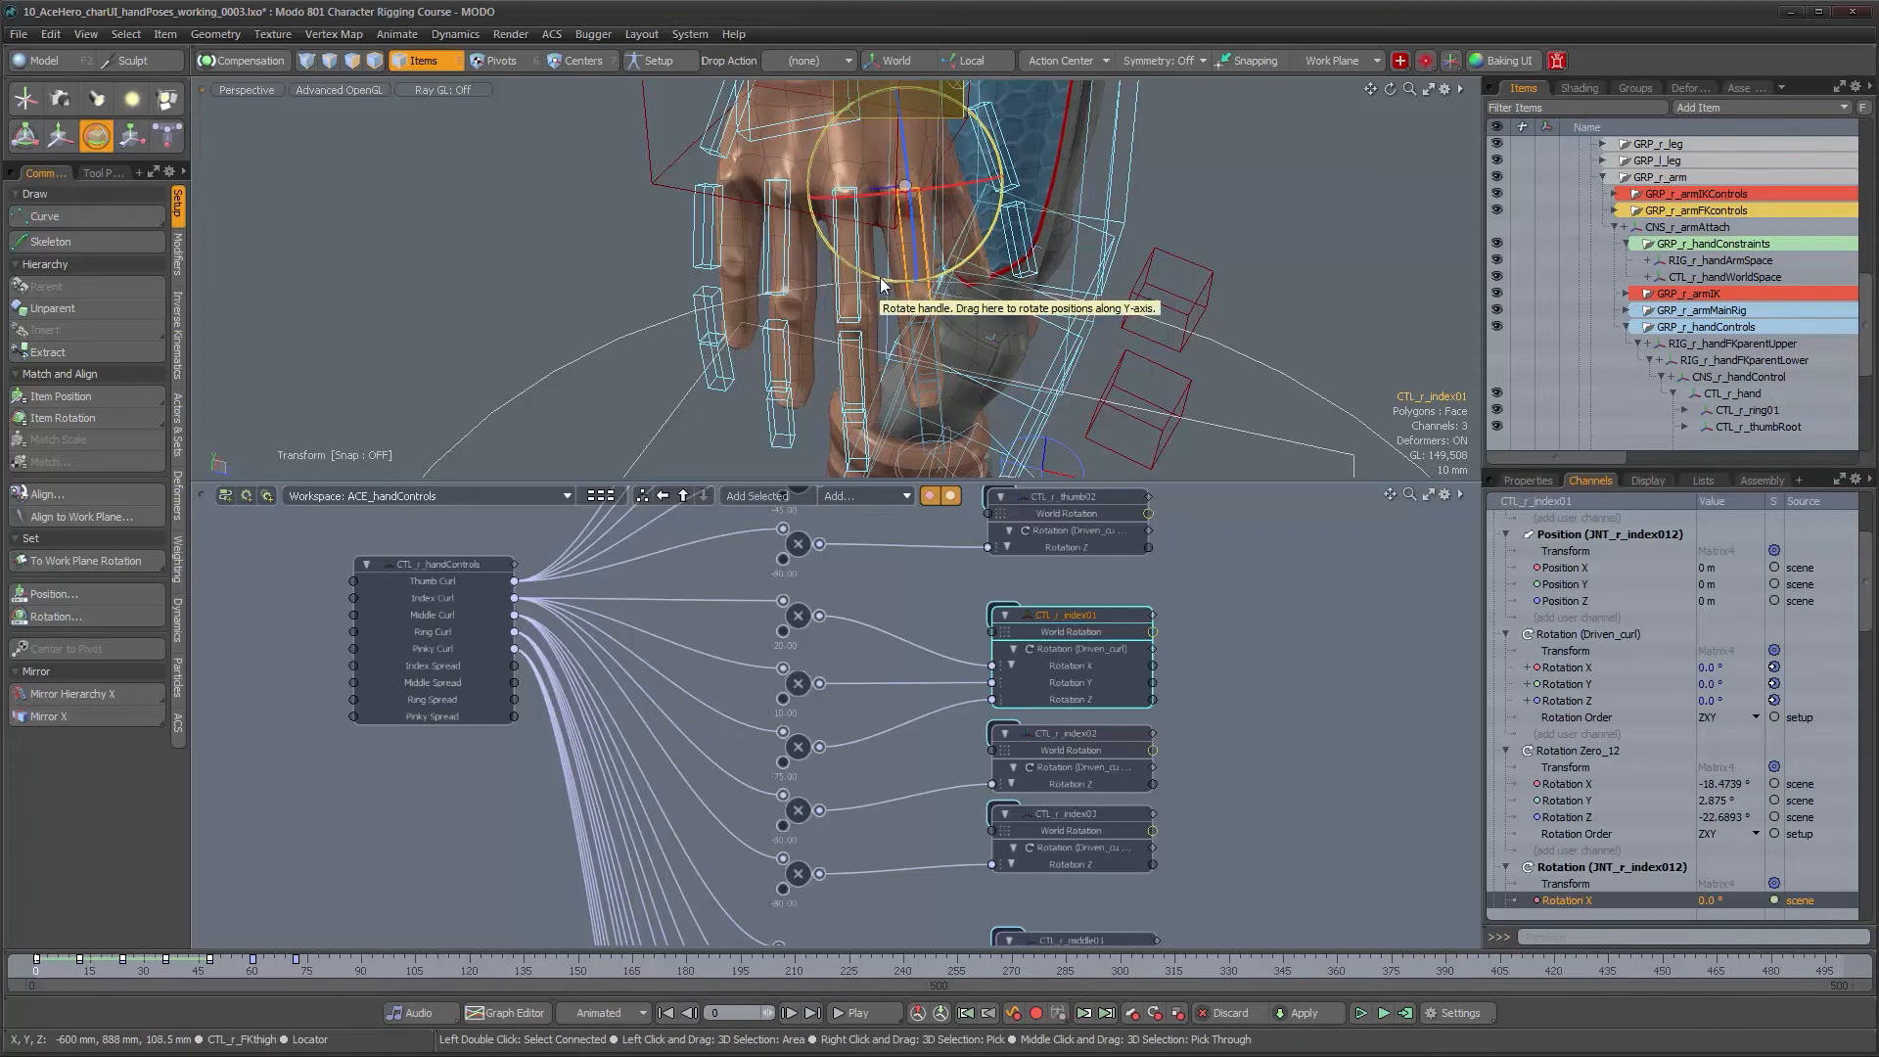
alt+drag(864, 358, 890, 274)
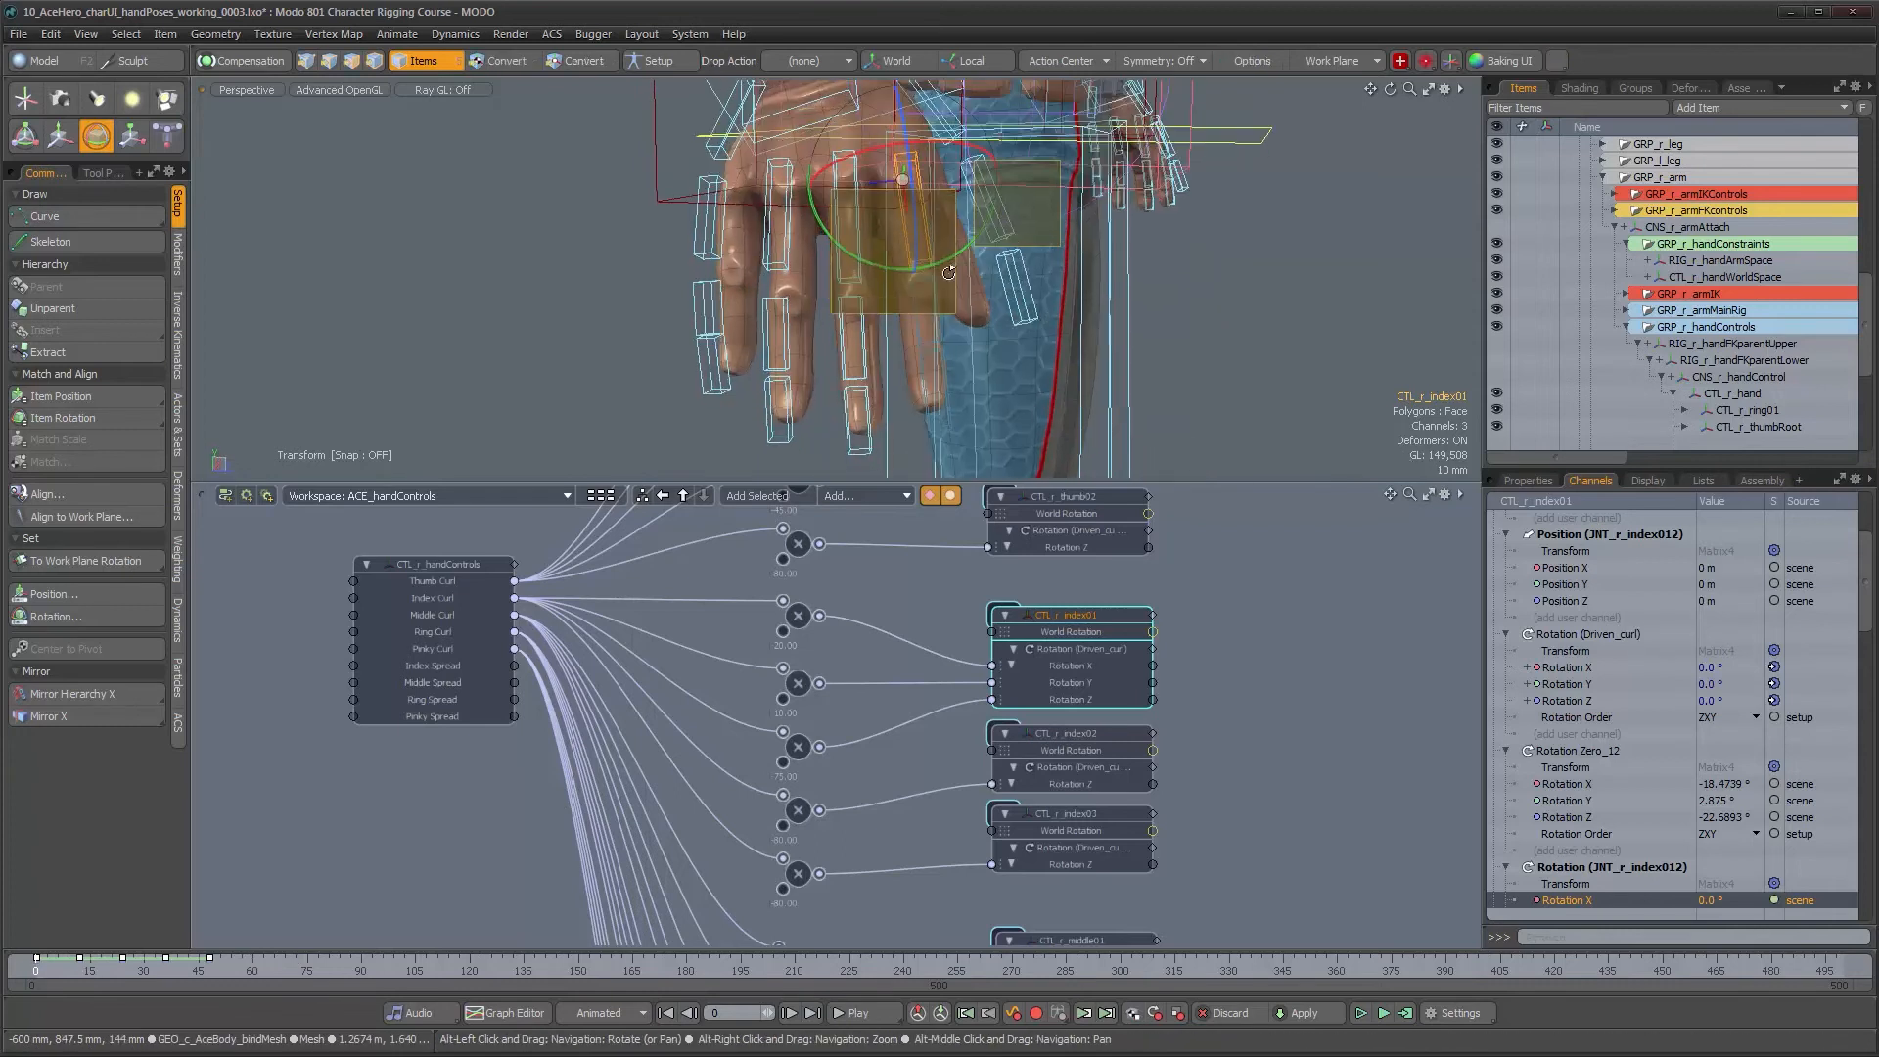
Examine the link driving CTL_r_index01's Rotation Y, and select all the finger control nodes in the schematic to review the network
click(938, 685)
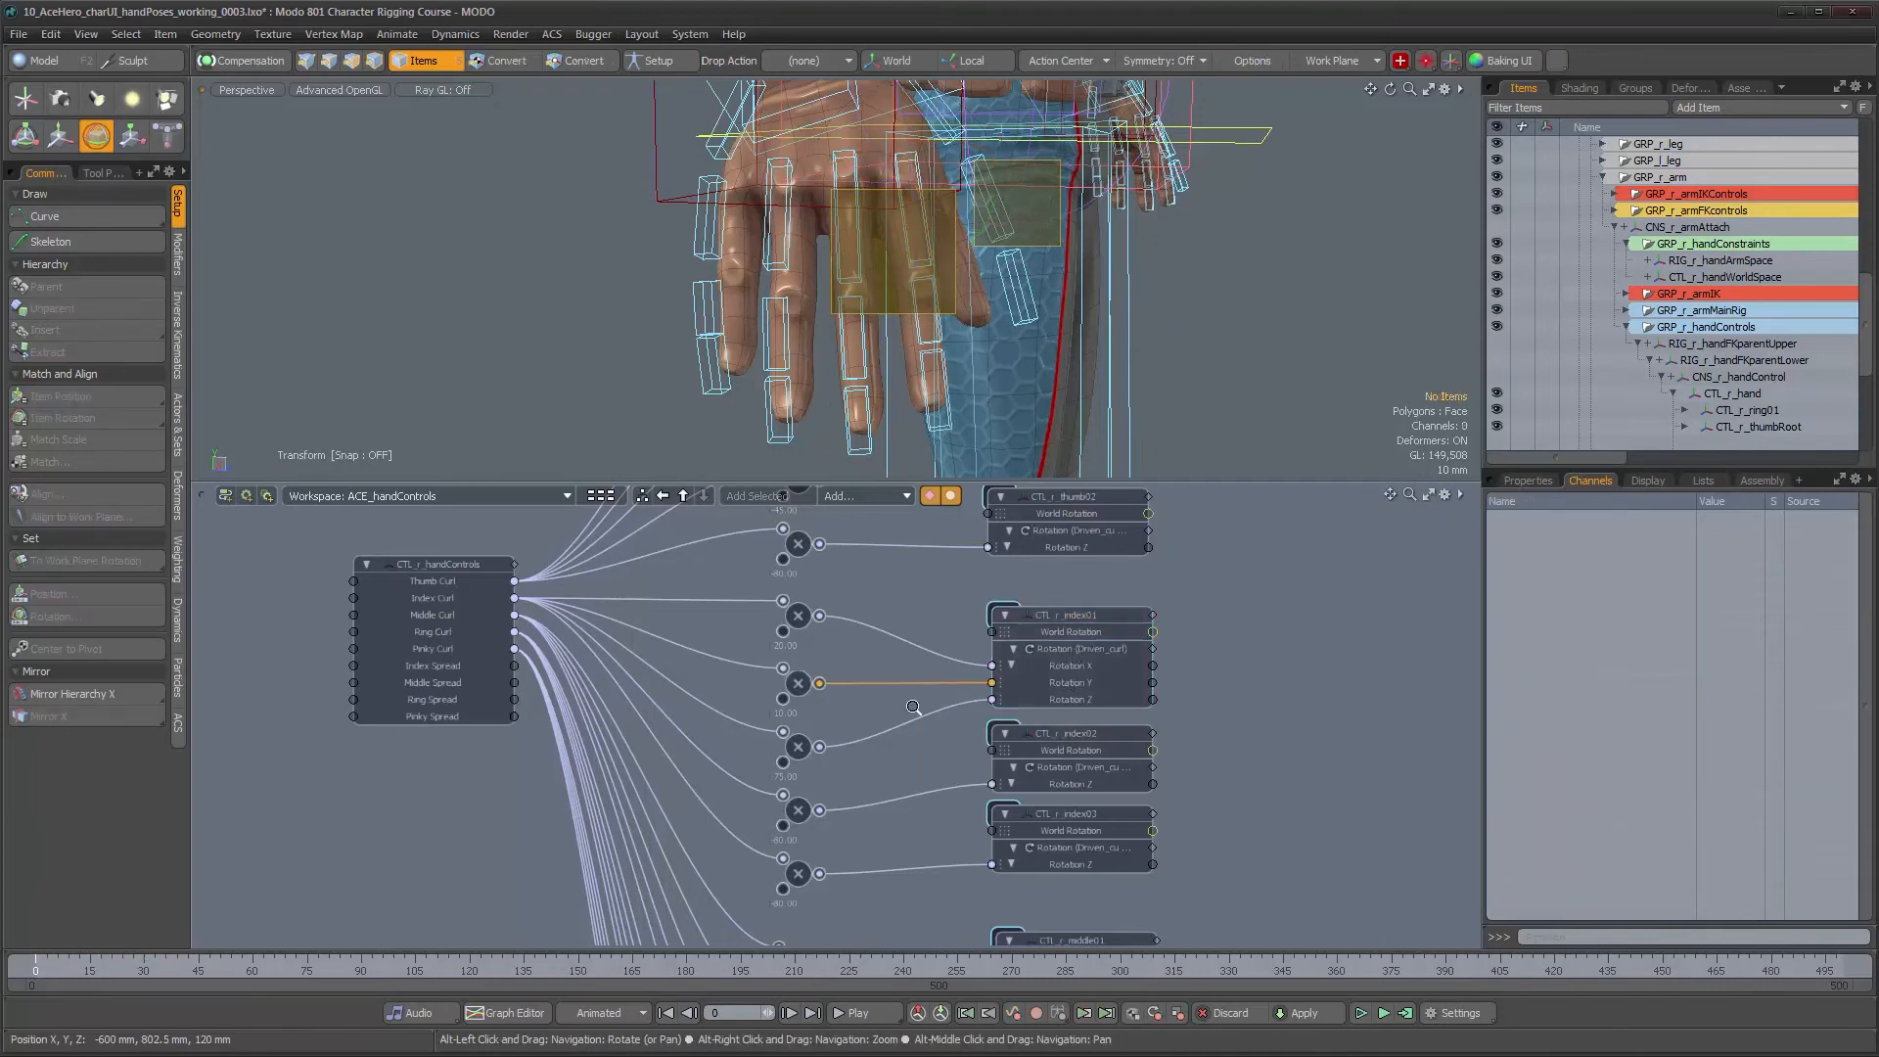
scroll(914, 672, up, 2)
alt+right_drag(921, 684, 898, 702)
alt+drag(922, 753, 920, 729)
alt+right_drag(1127, 789, 1062, 795)
alt+drag(1110, 790, 1079, 643)
alt+right_drag(1079, 643, 1081, 626)
drag(1106, 521, 1073, 854)
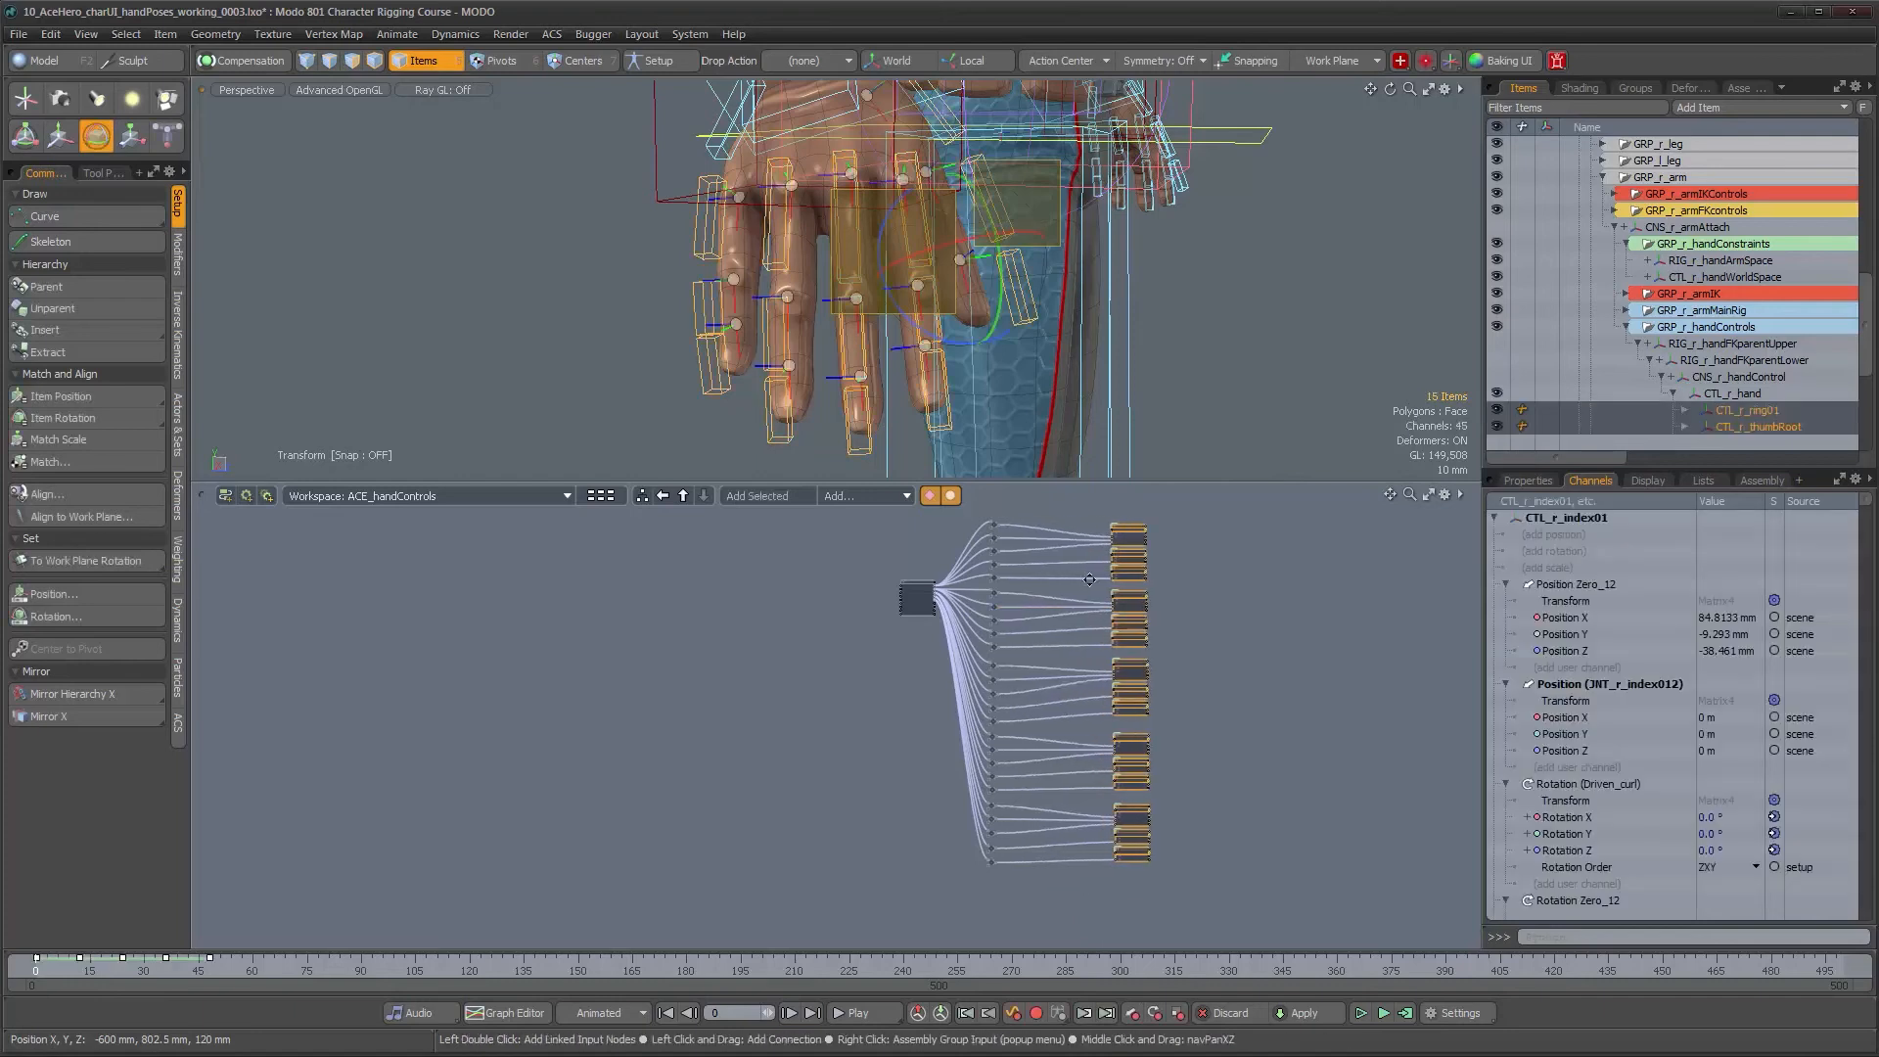
scroll(1115, 568, up, 5)
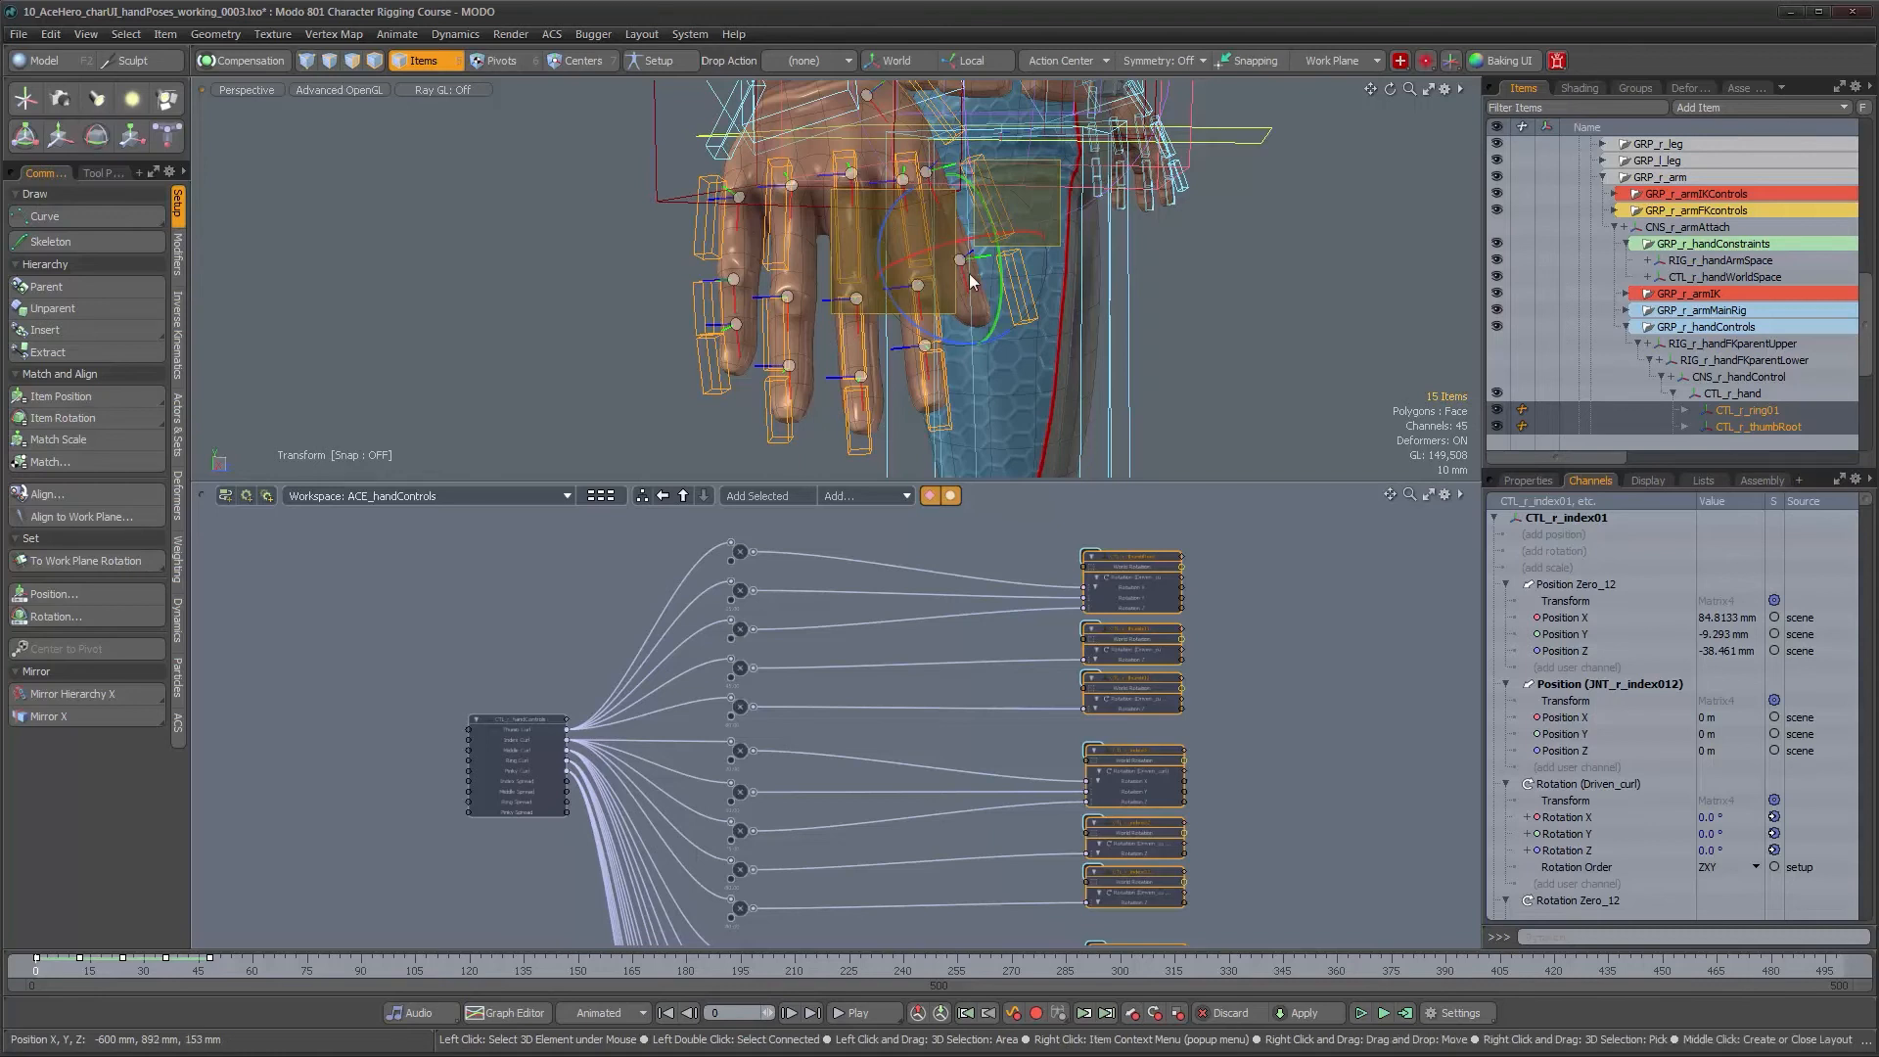
click(930, 248)
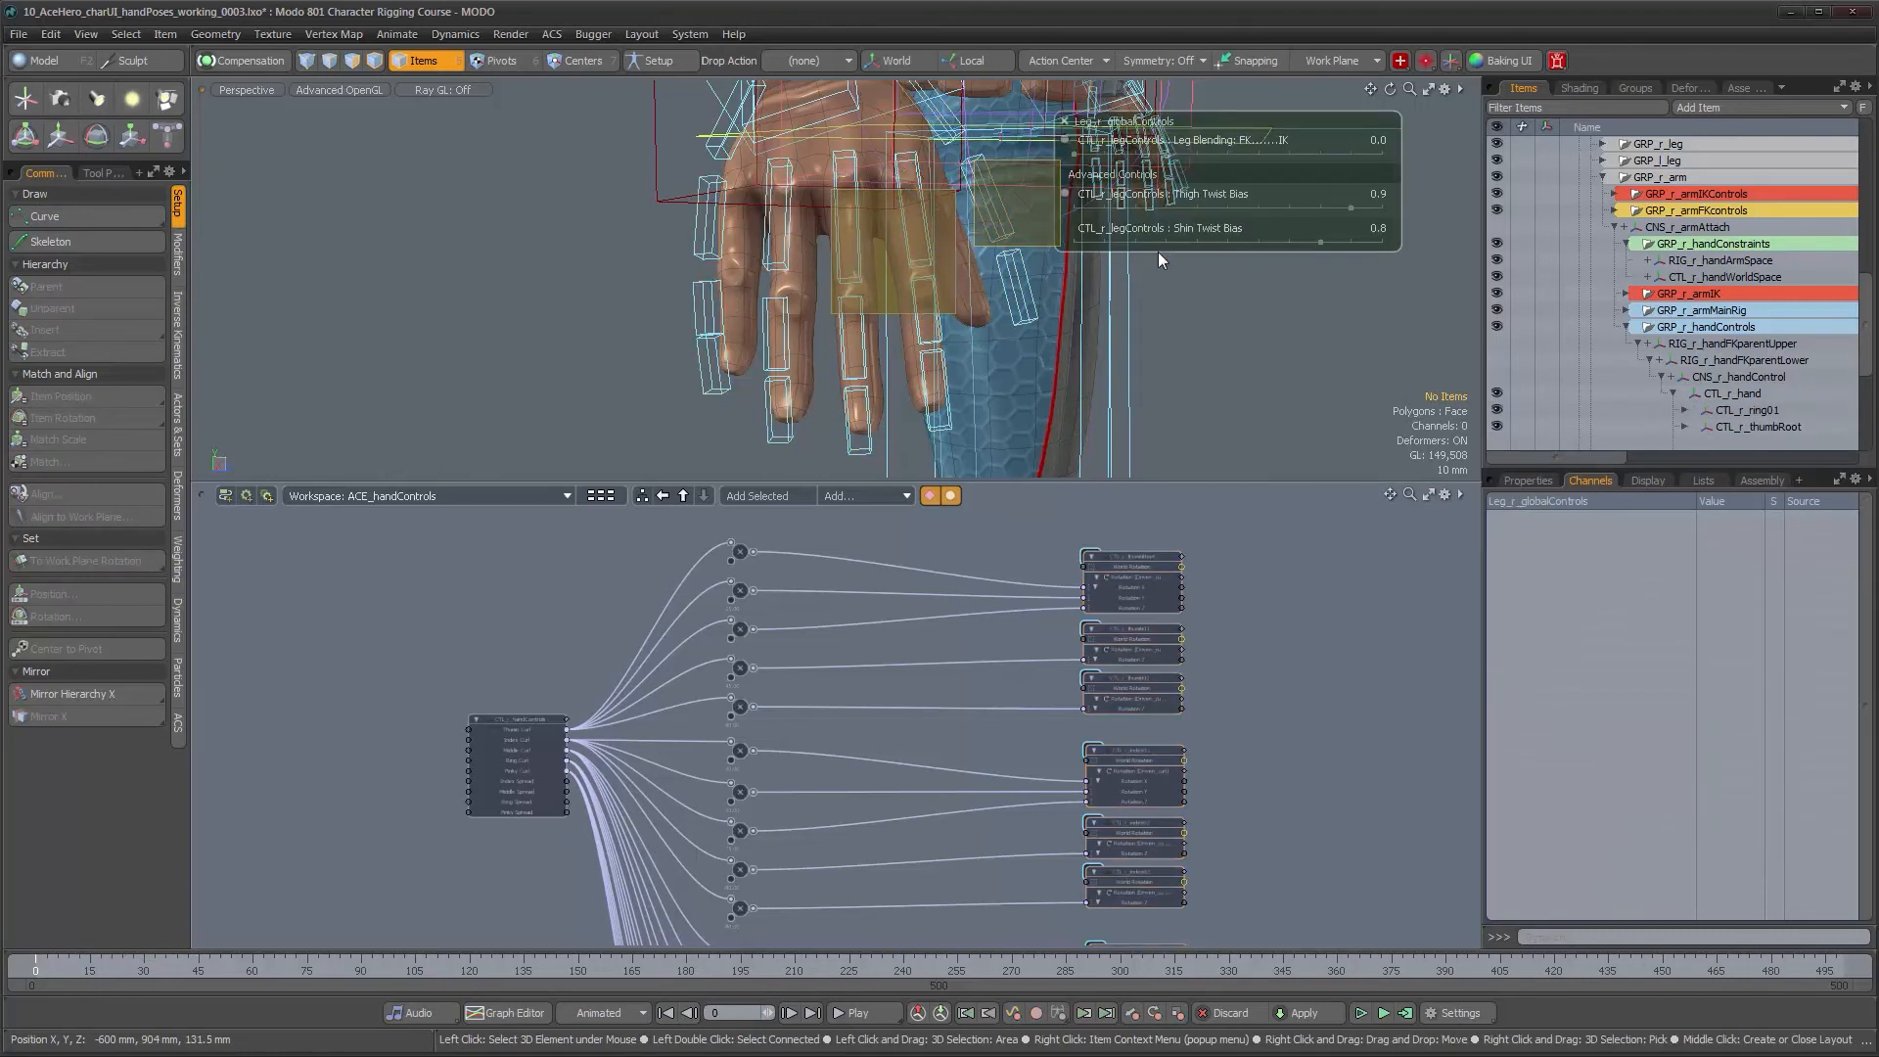
alt+drag(1159, 250, 1033, 273)
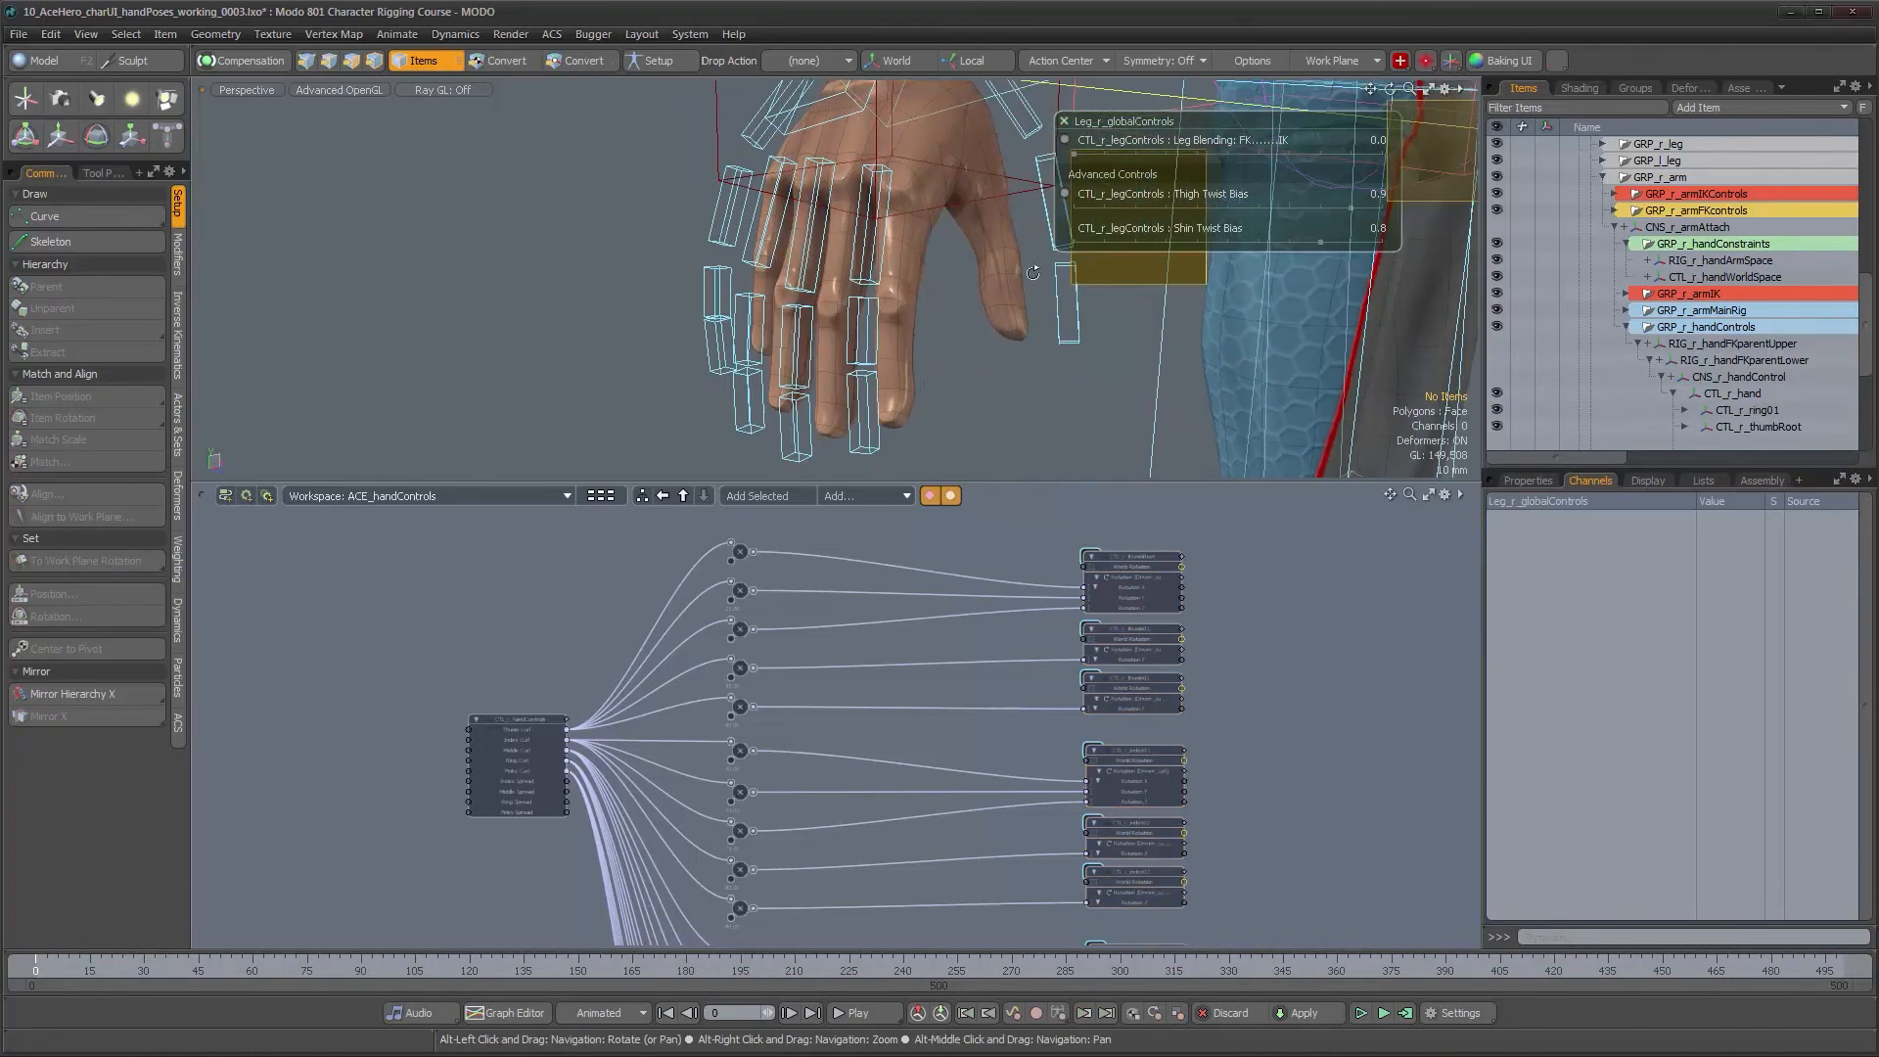
click(1065, 121)
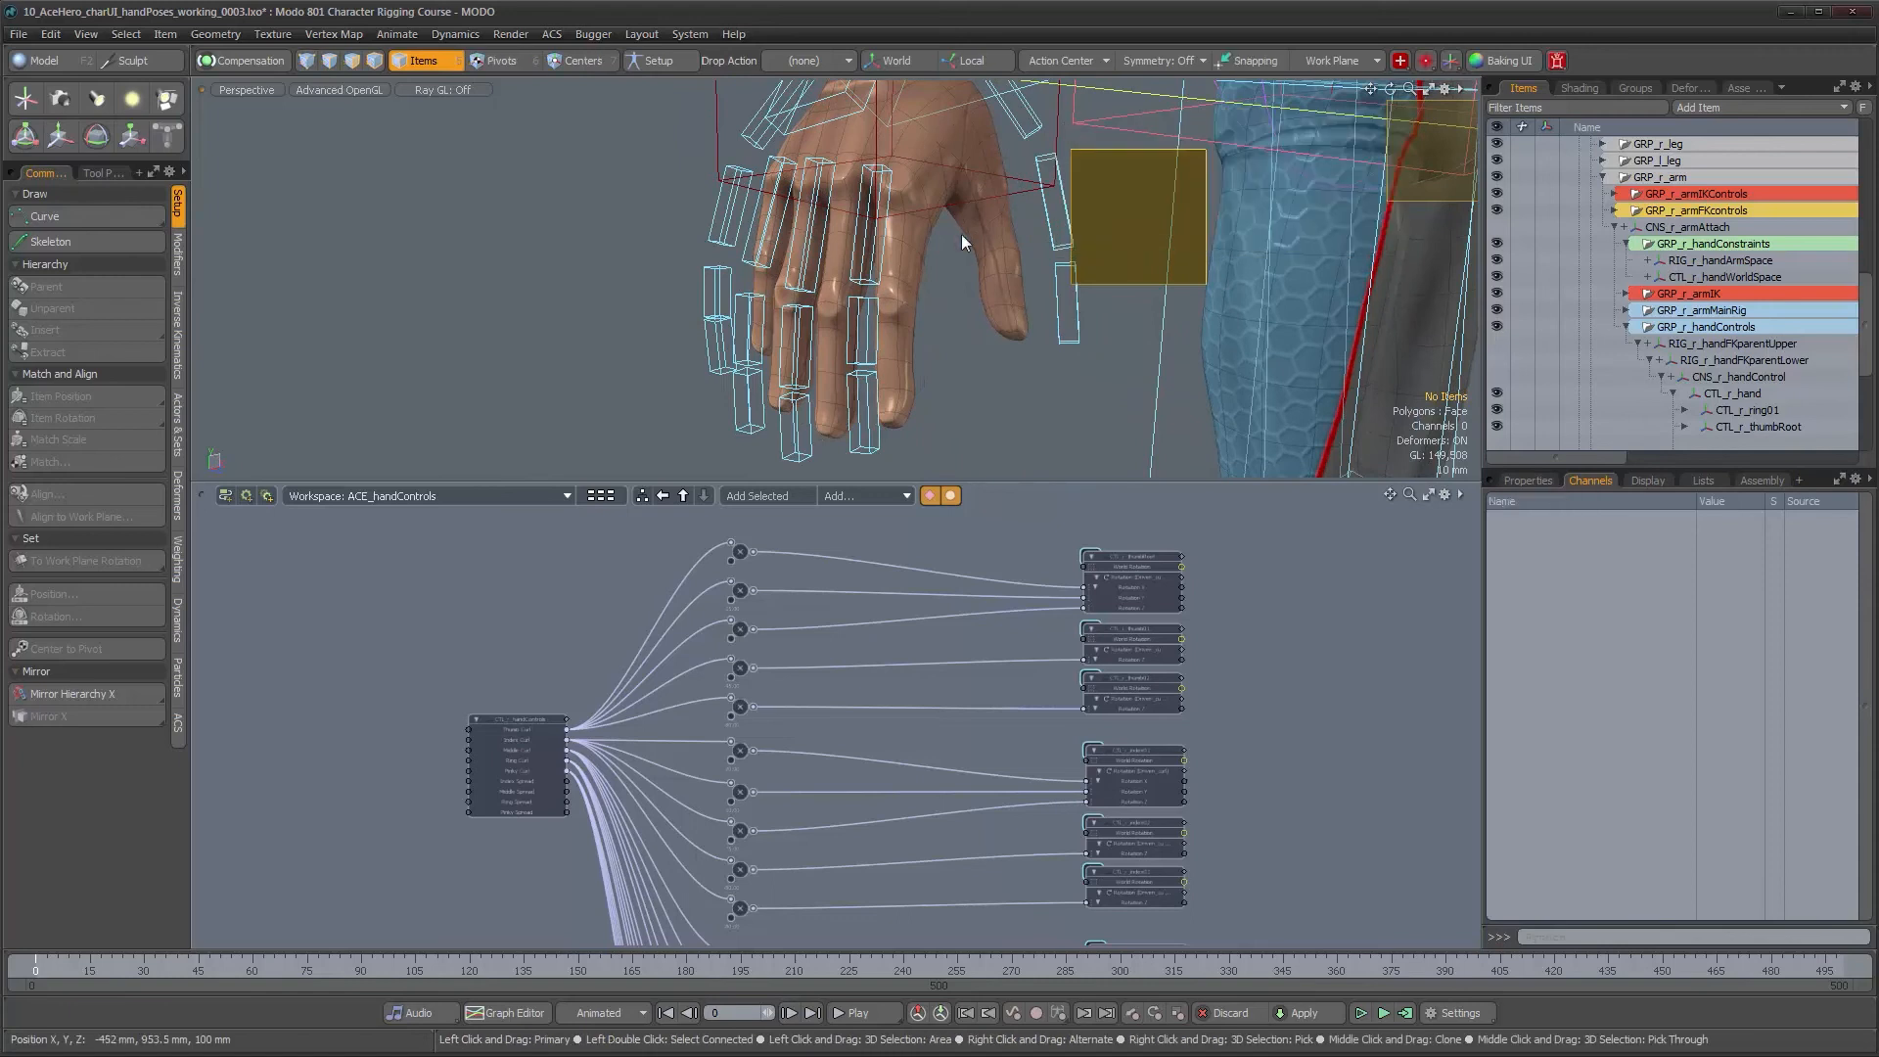
Insert a Math Multiple: Add modifier on the link into Rotation Y of CTL_r_index01, placing it between the multiply node and the control
click(872, 279)
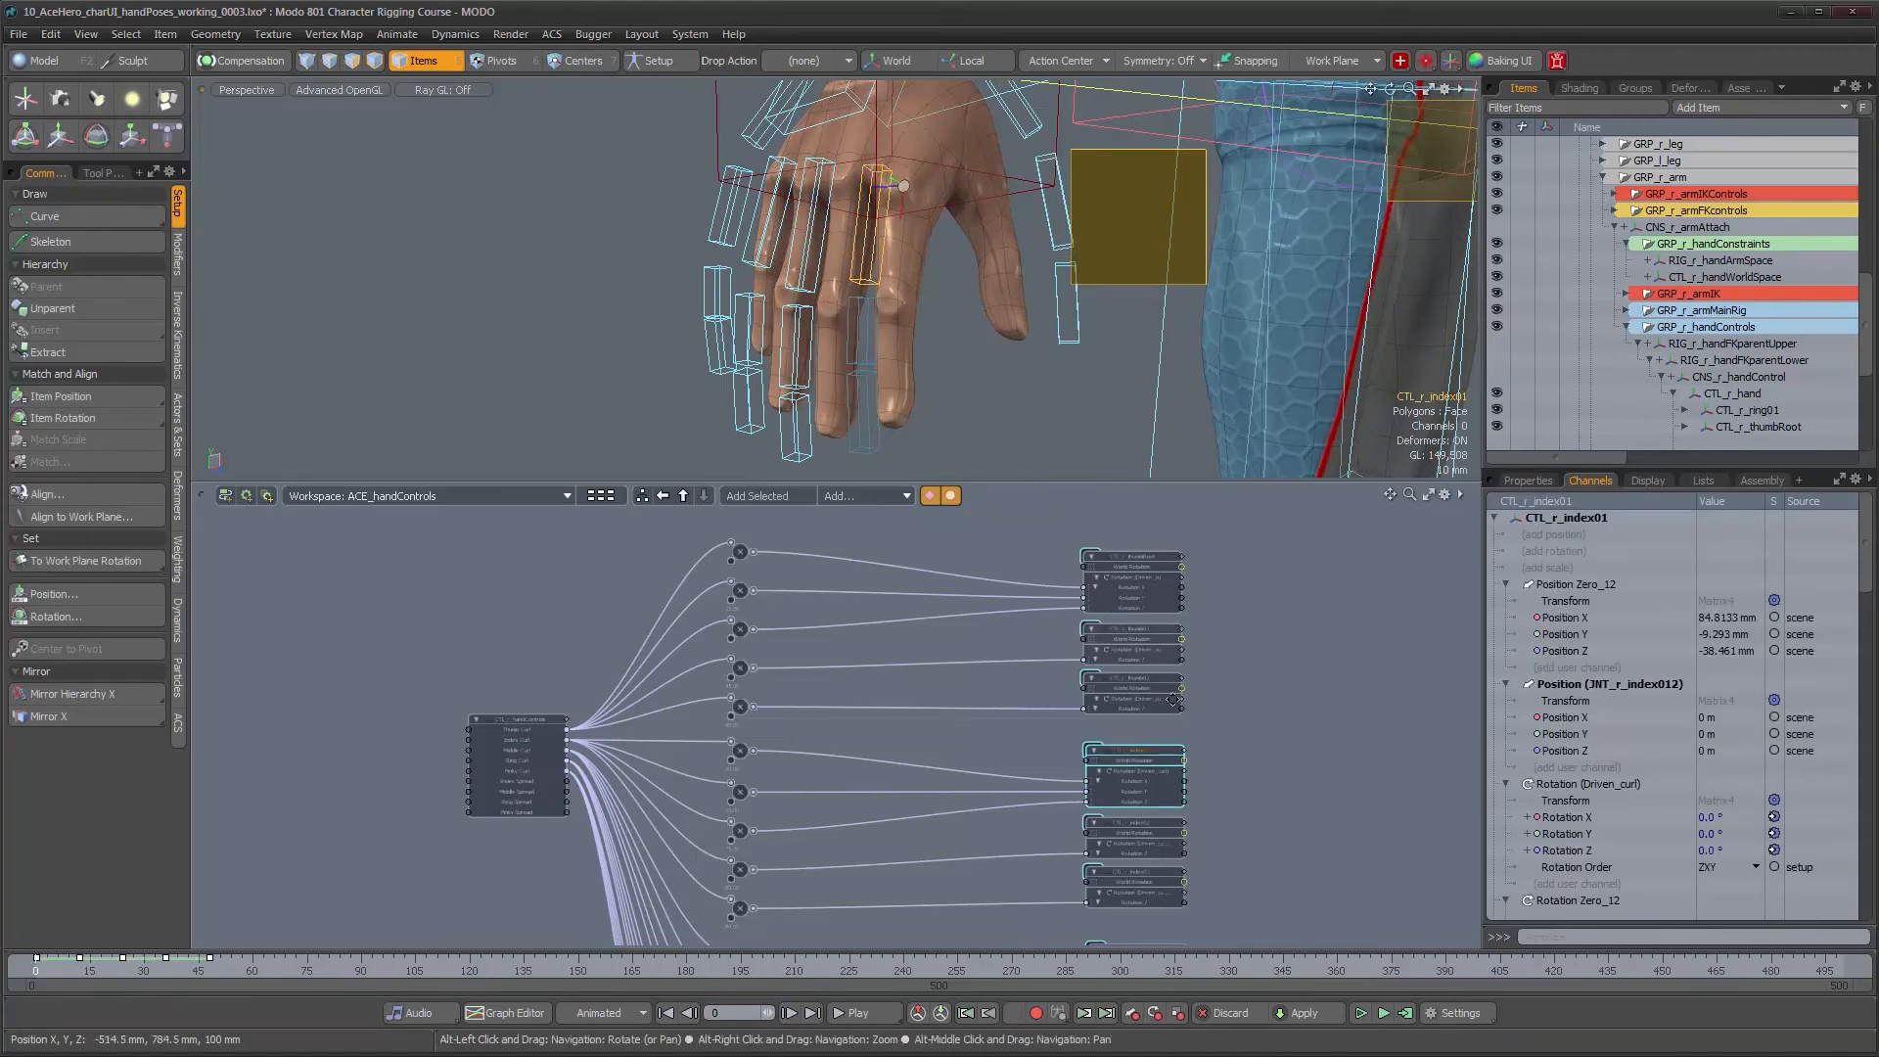
scroll(1172, 699, up, 5)
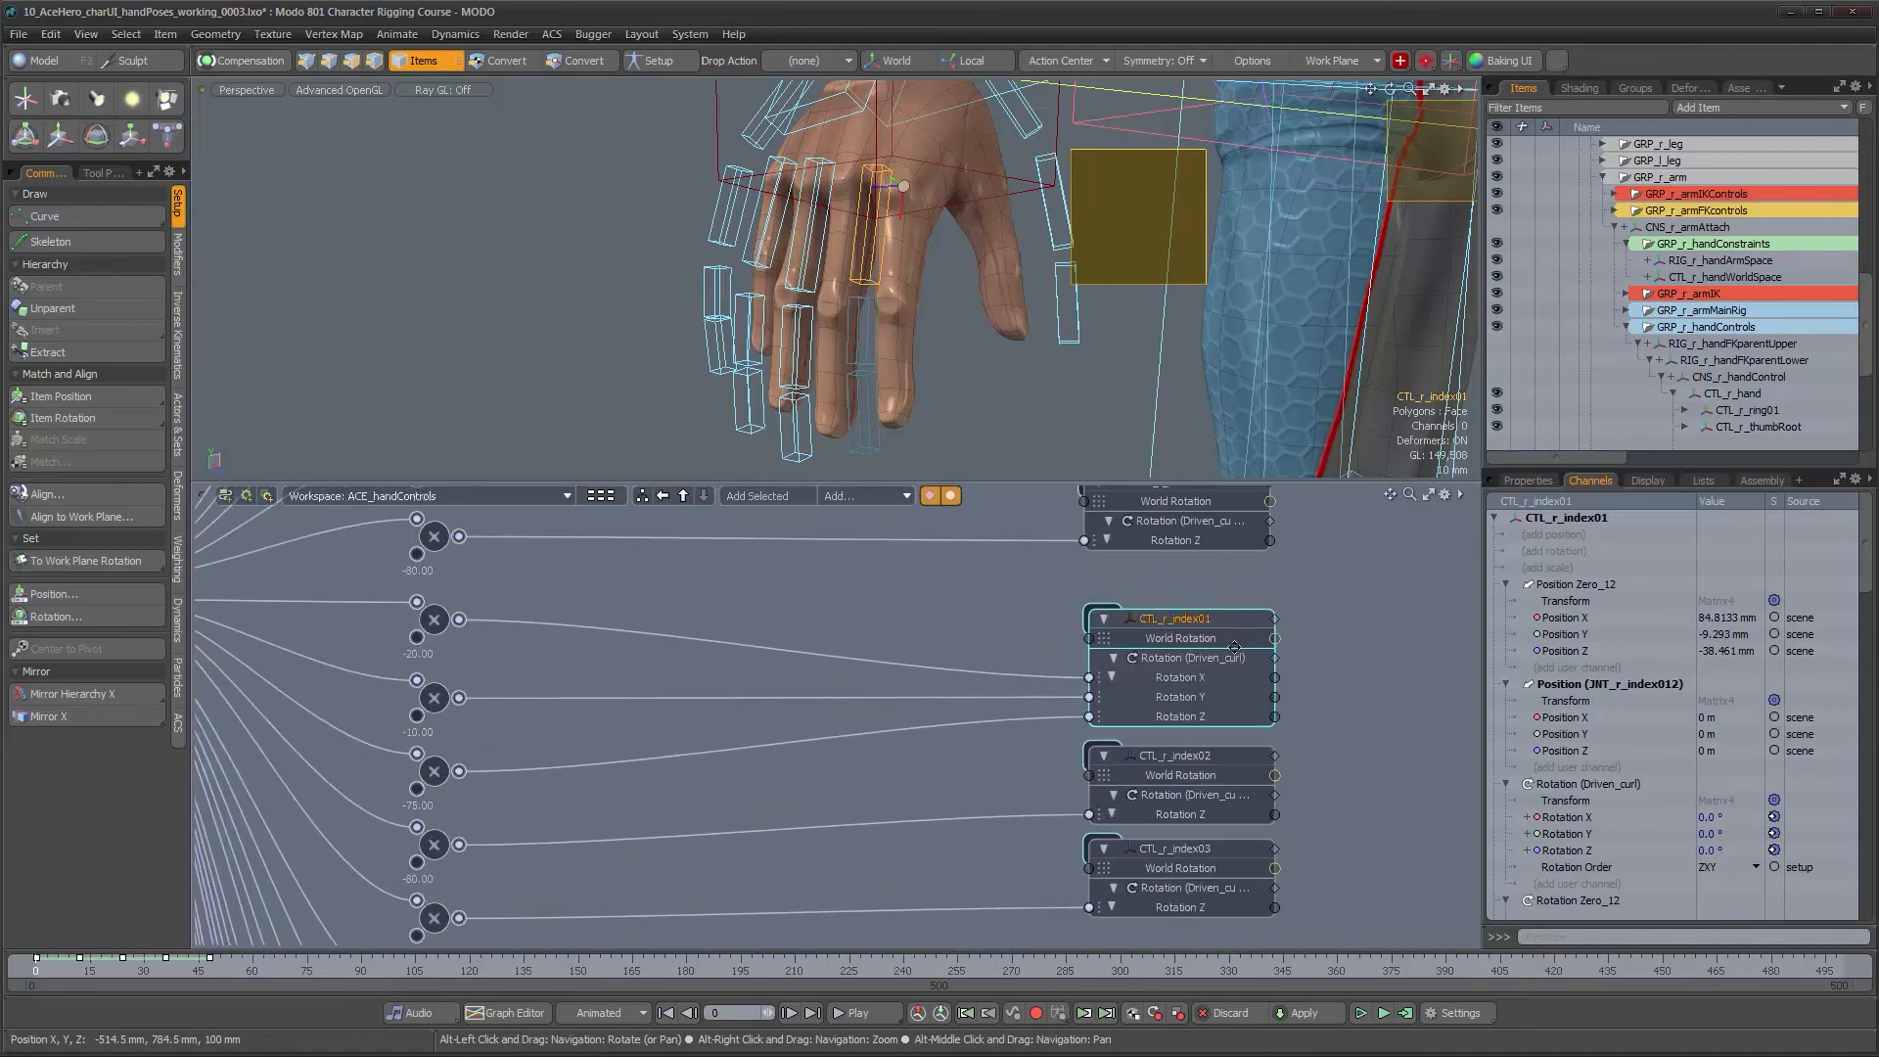
click(1006, 695)
middle_drag(919, 699, 1037, 686)
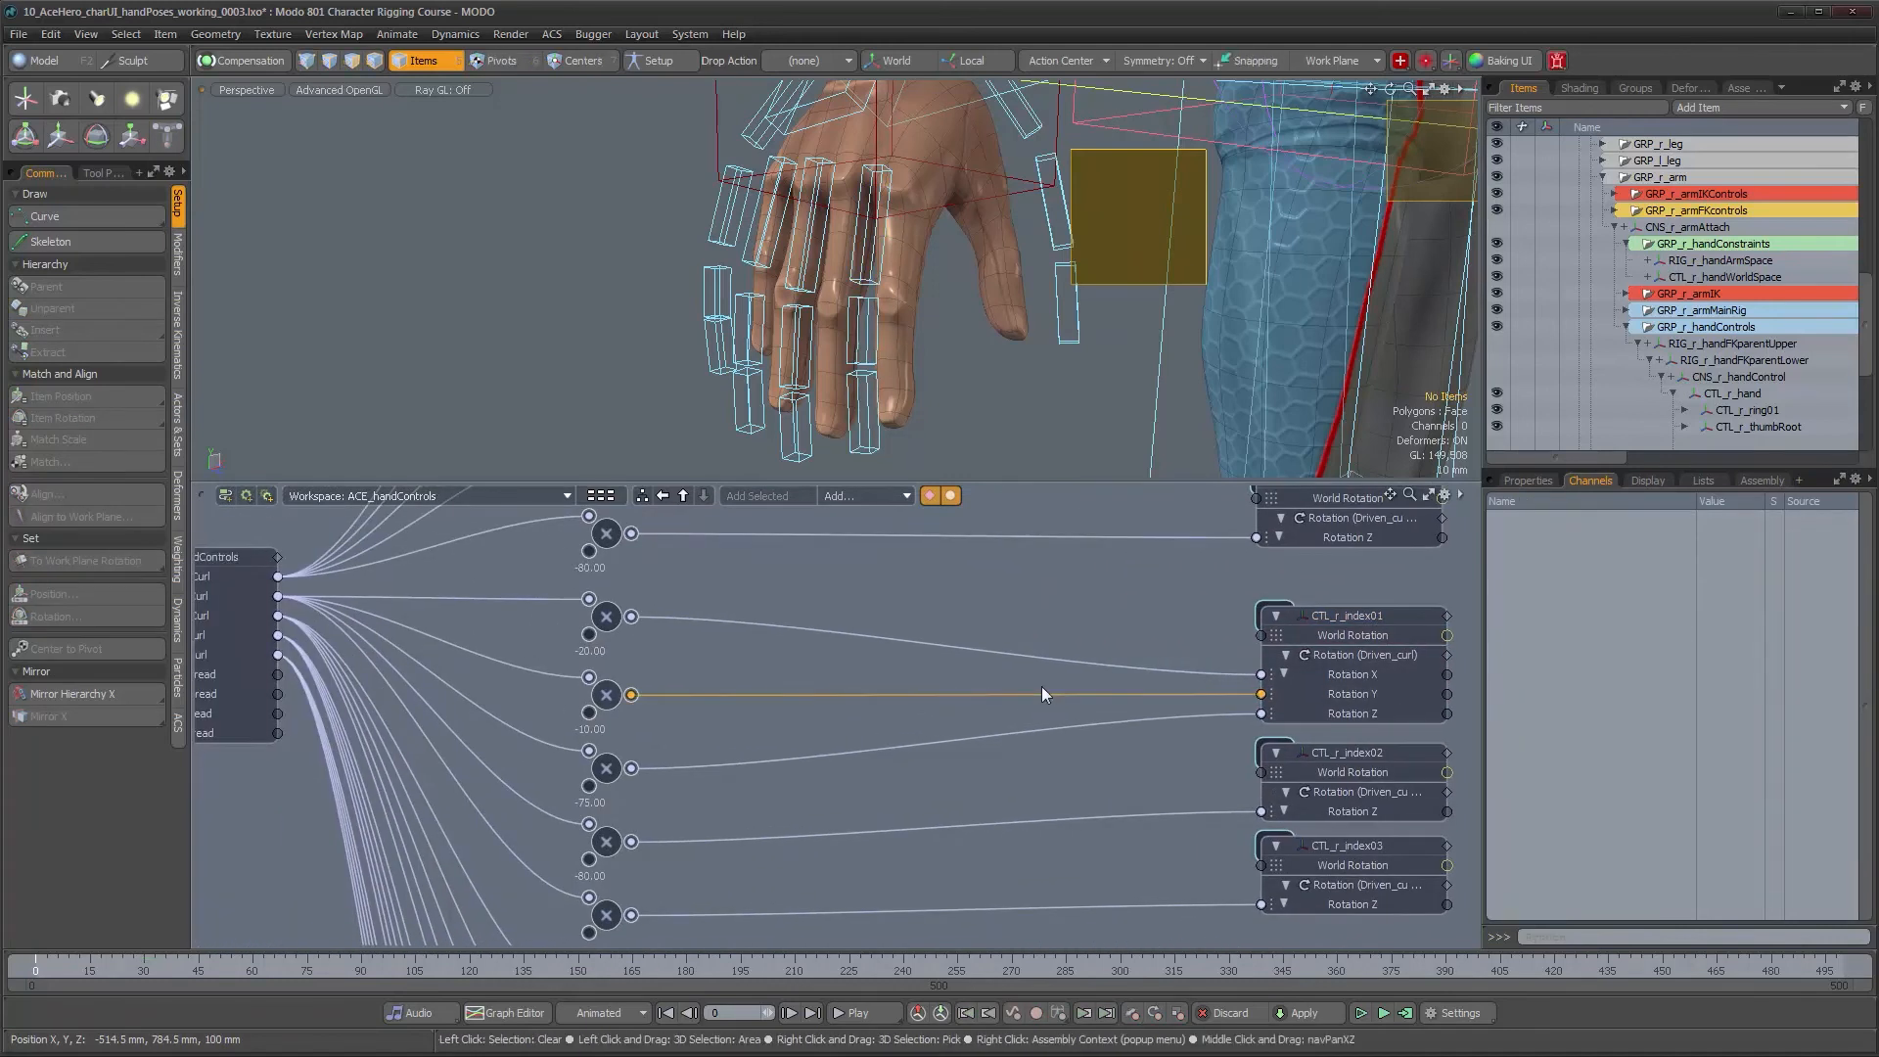
click(890, 495)
mouse_move(988, 606)
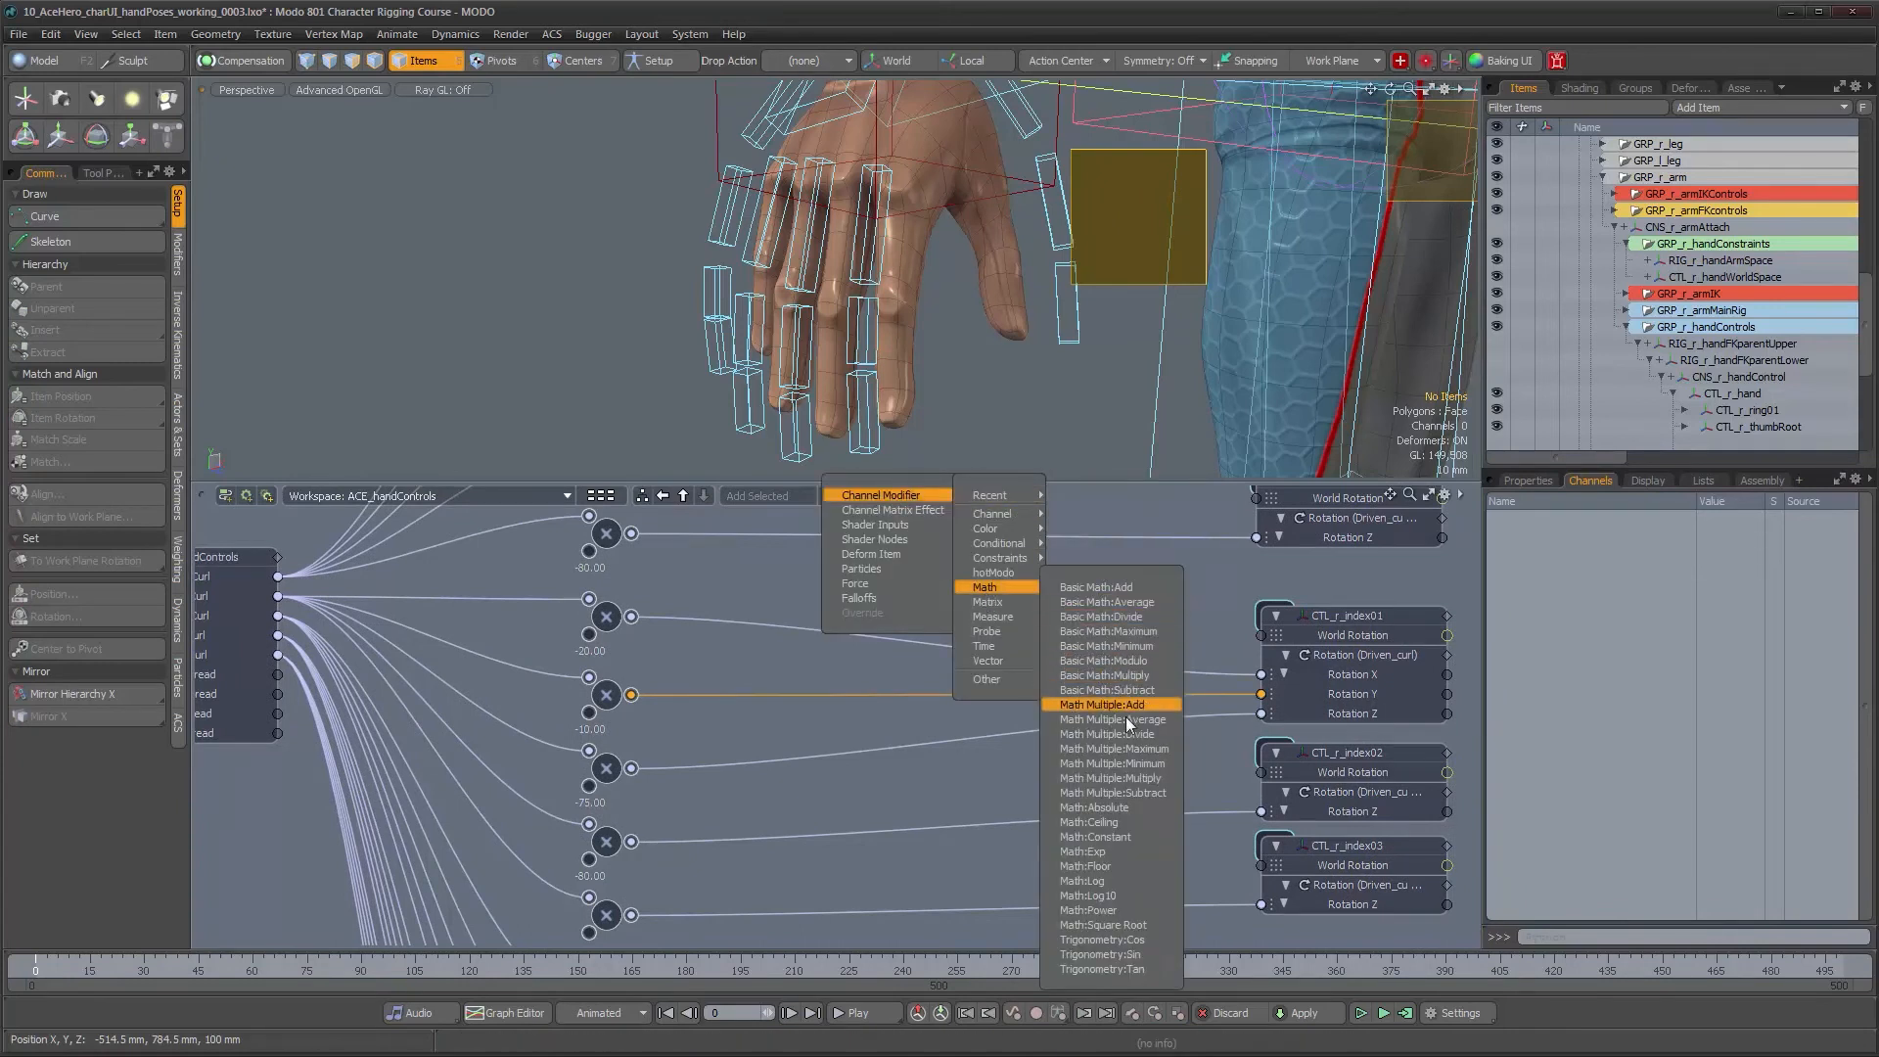
click(1118, 705)
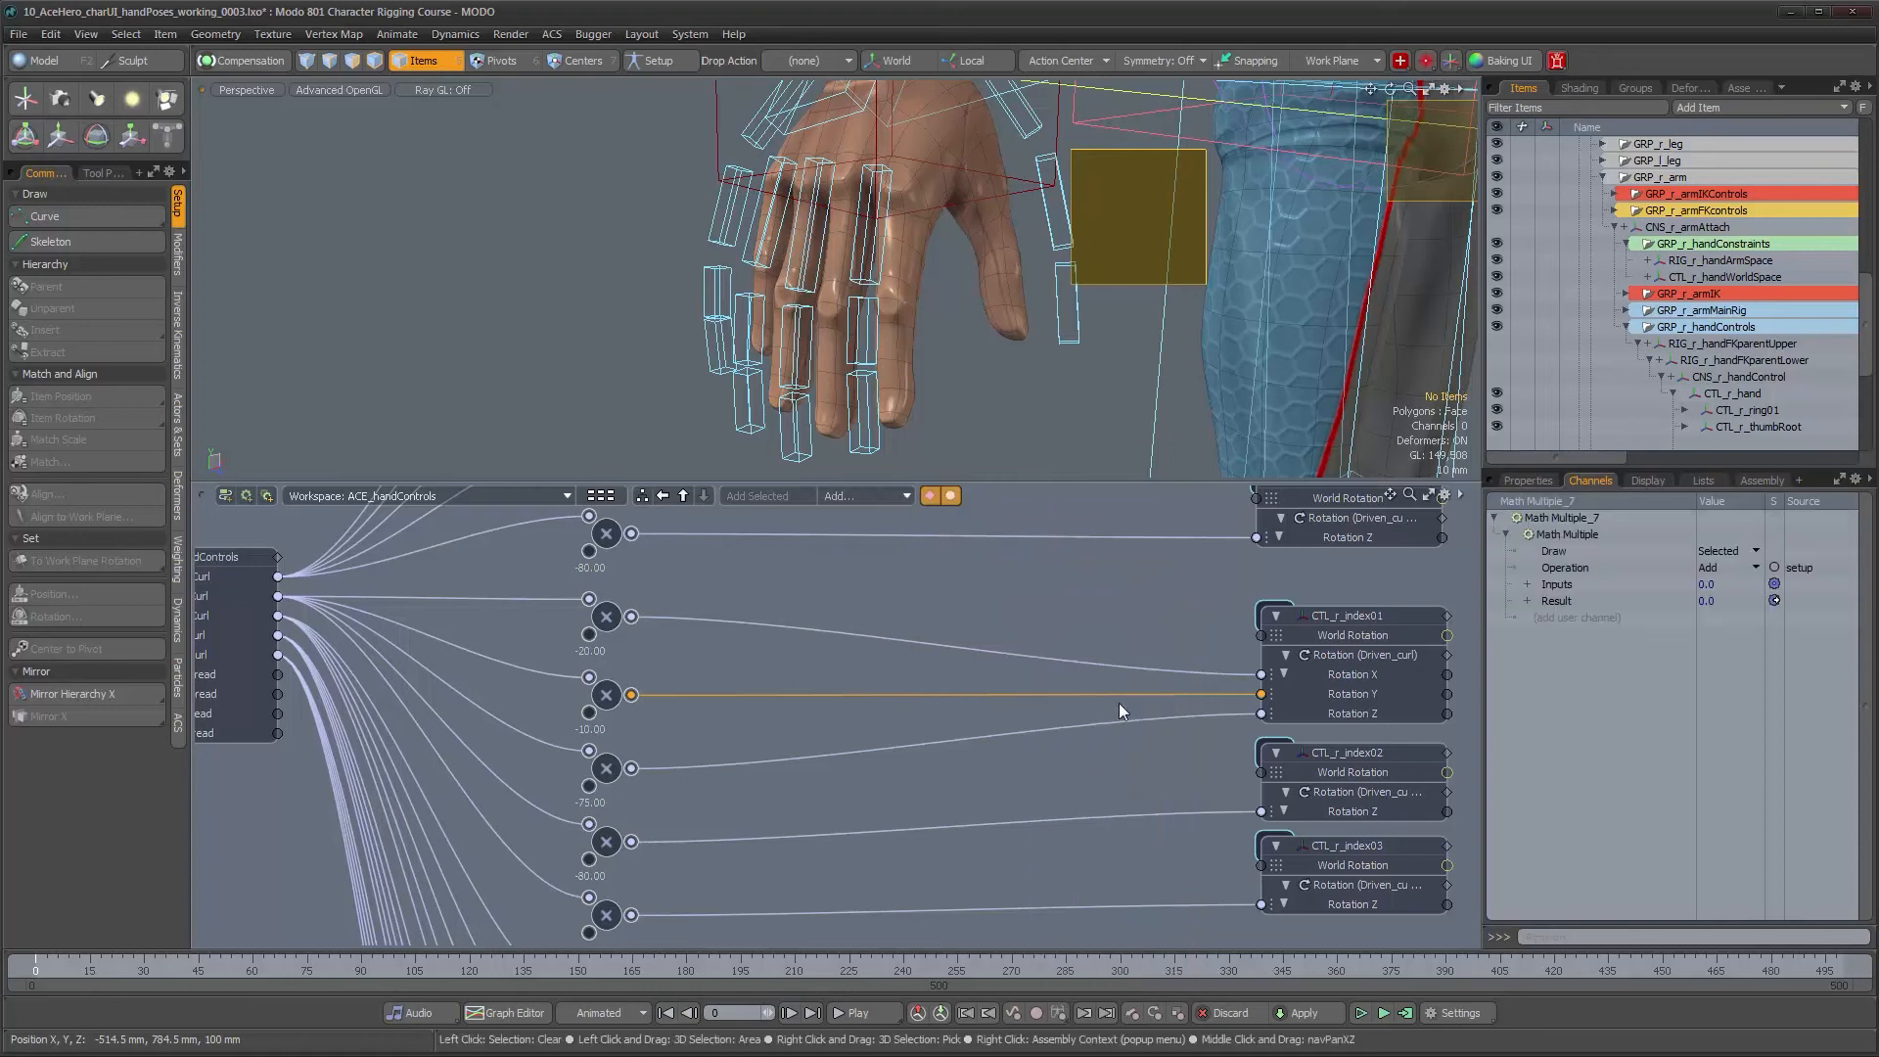
drag(971, 672, 803, 686)
alt+drag(802, 687, 958, 679)
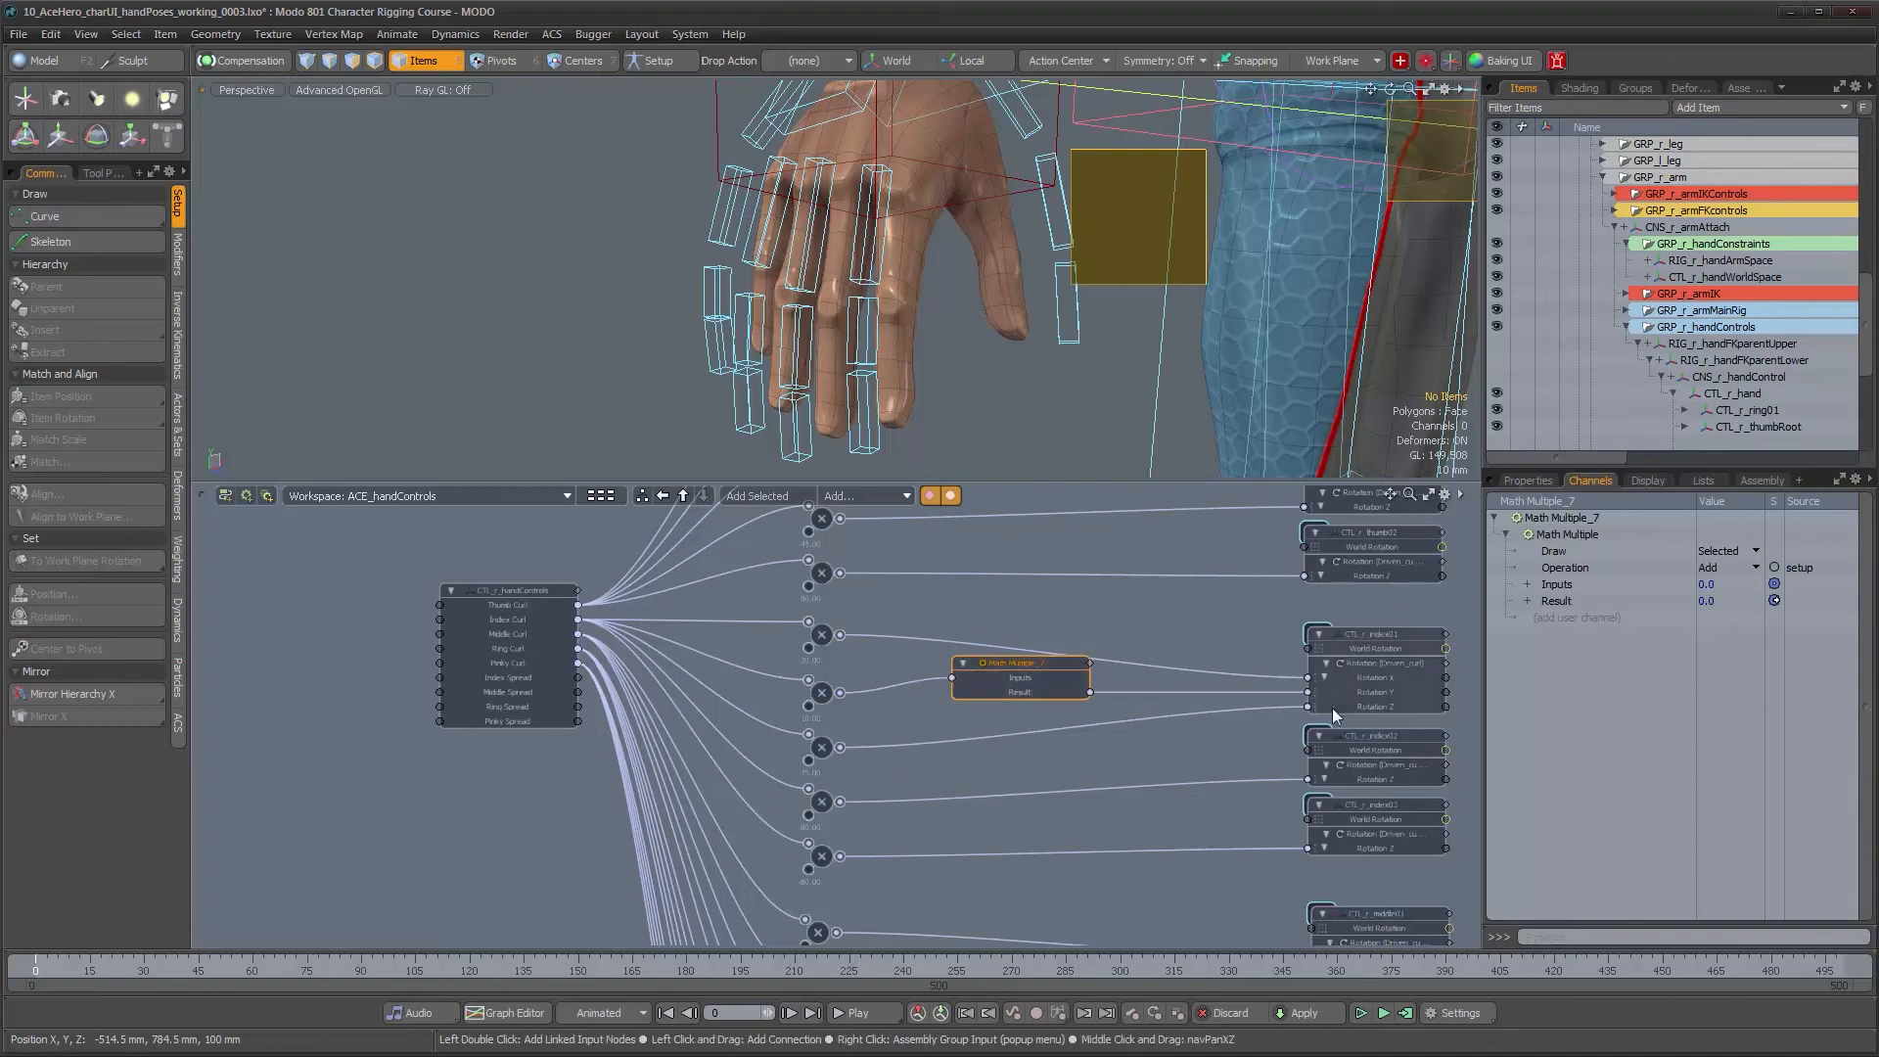
Move the CTL_r_handControls node farther from the multiply nodes and connect its Index Spread channel to the Math Multiple node's Inputs
ctrl+alt+drag(938, 712, 757, 705)
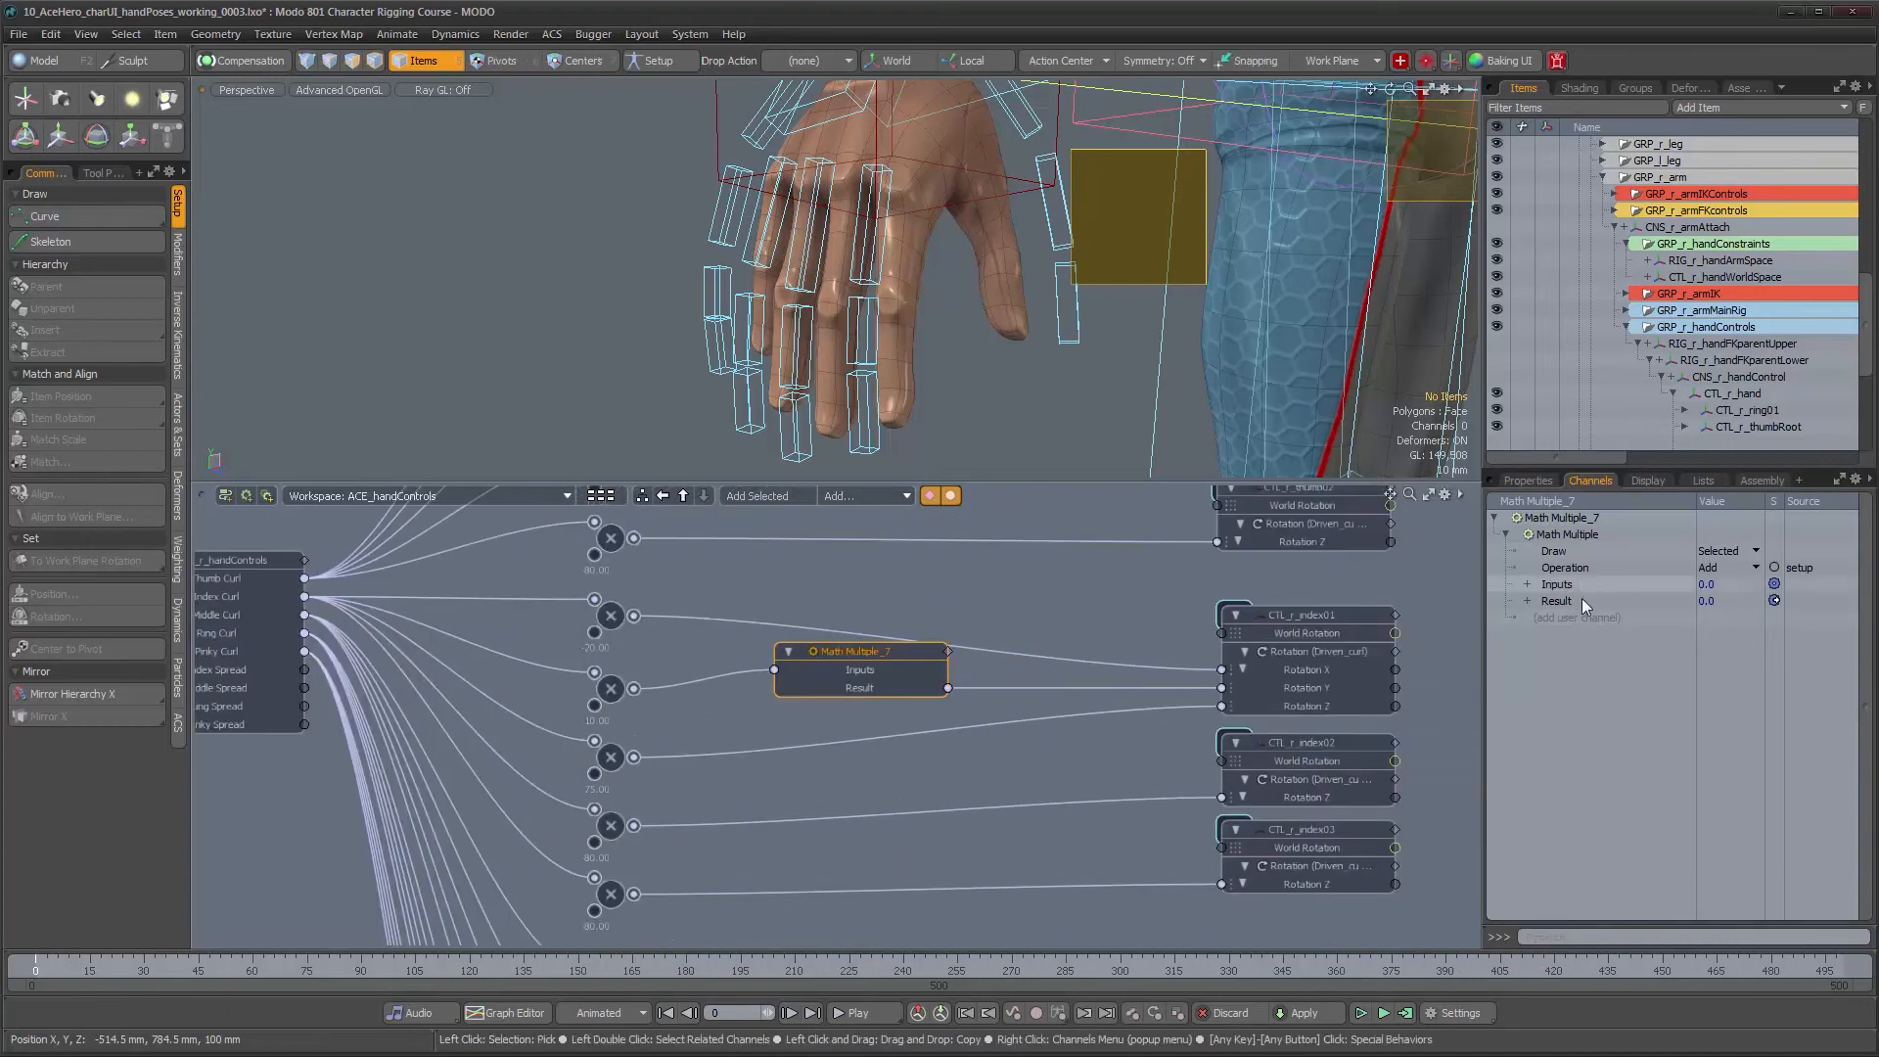
alt+drag(727, 709, 876, 687)
alt+drag(876, 687, 777, 674)
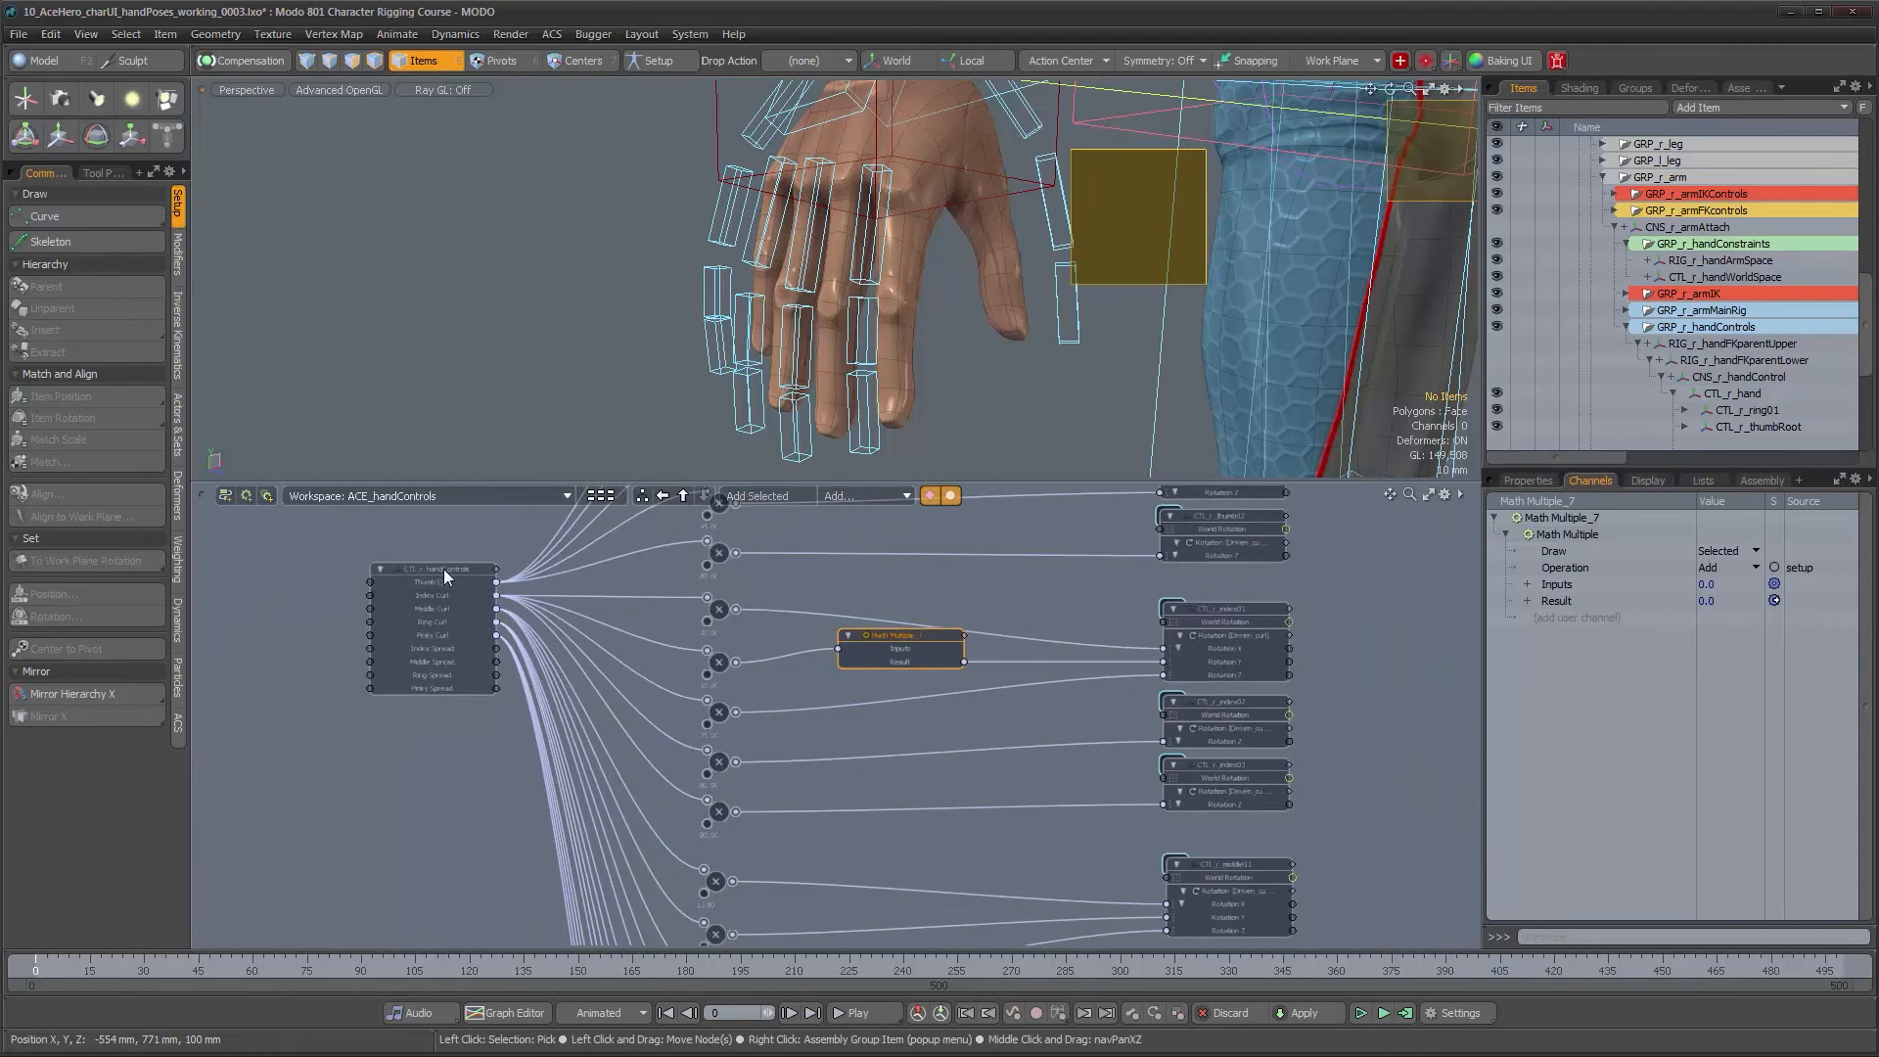
drag(444, 570, 305, 569)
alt+drag(340, 676, 426, 672)
alt+right_drag(433, 674, 509, 675)
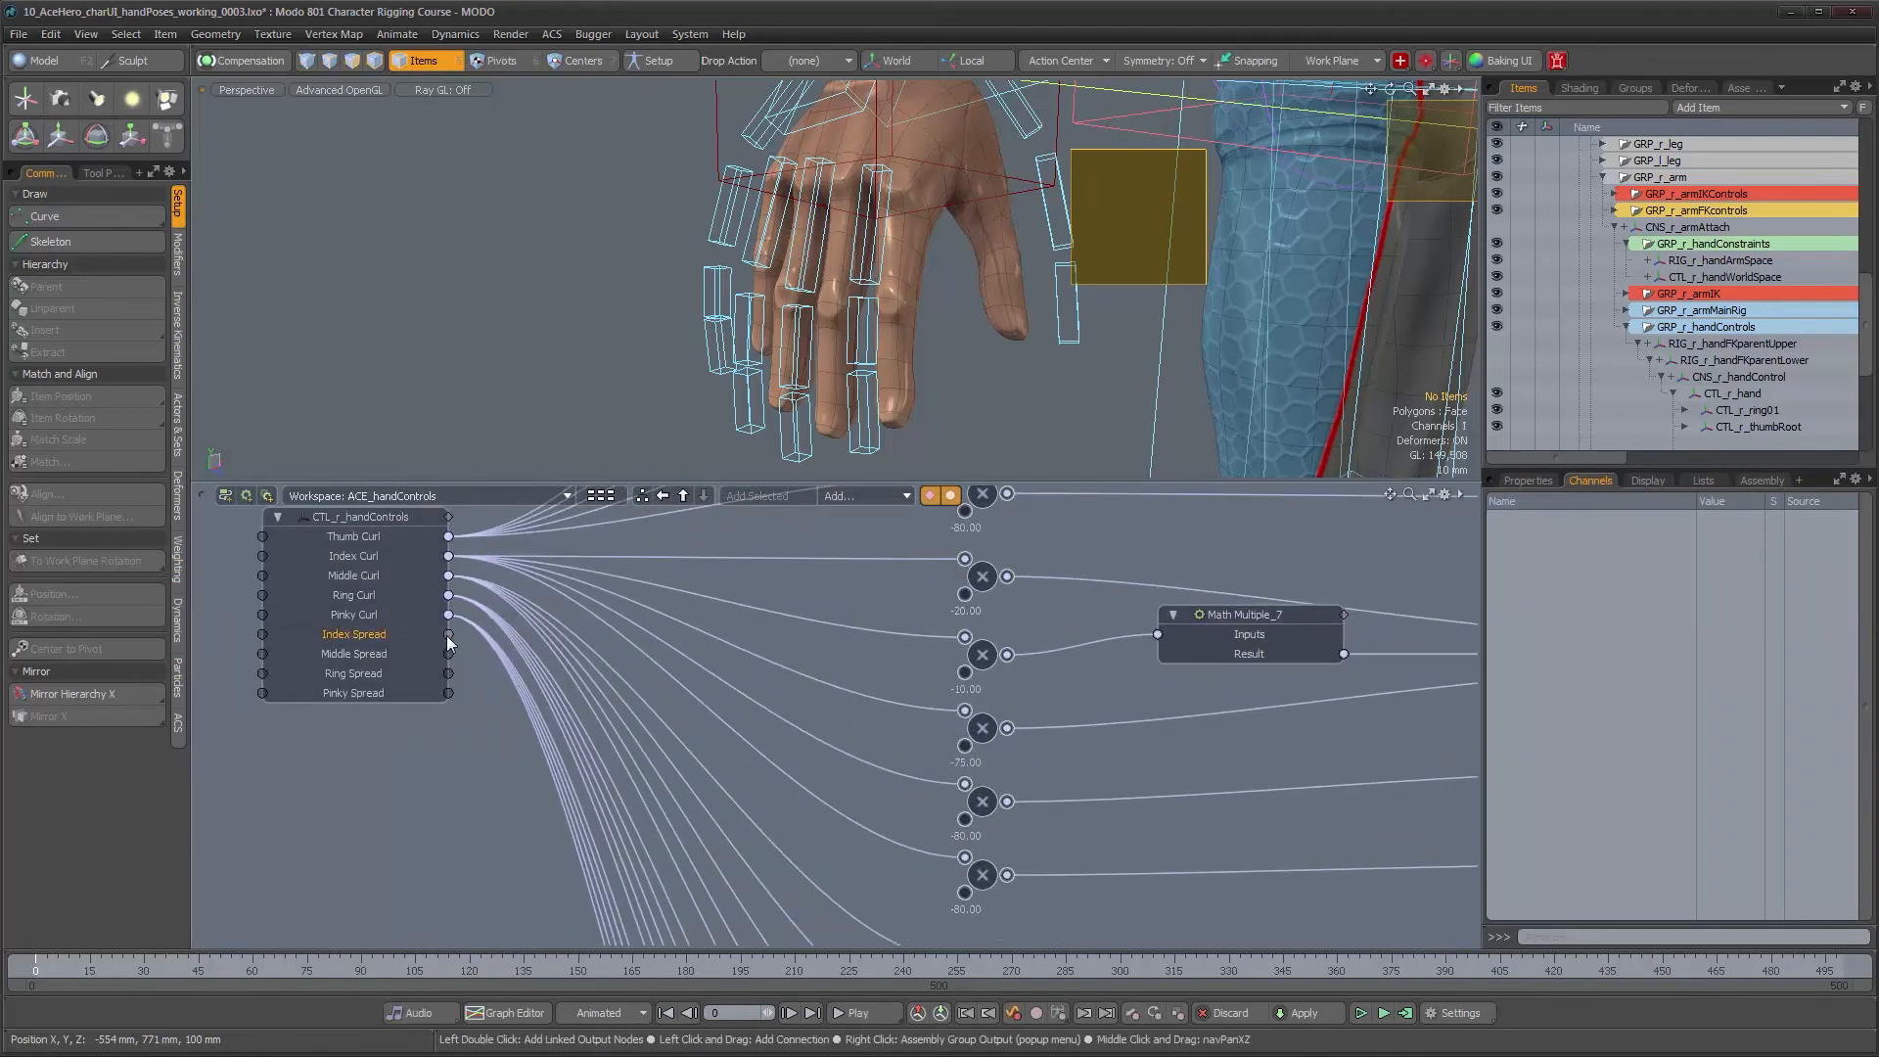
drag(448, 637, 1231, 639)
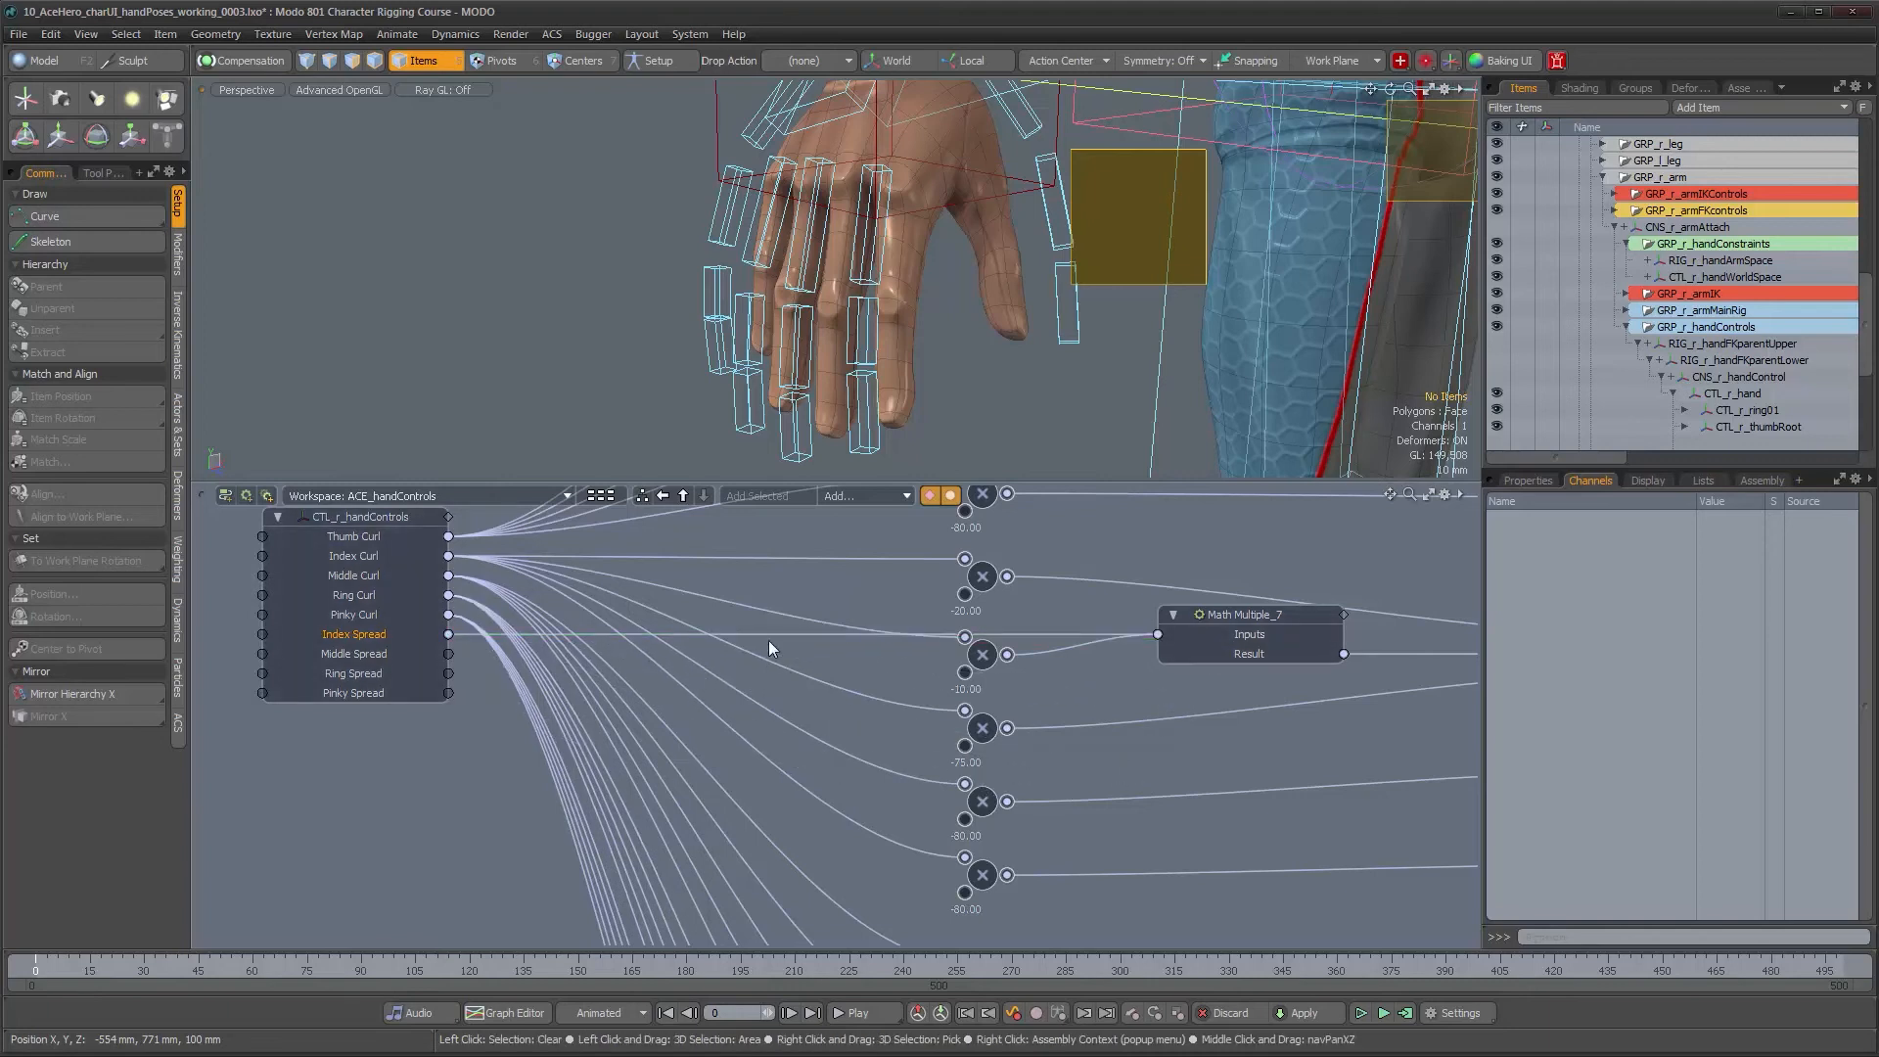
Insert a Basic Math: Multiply modifier on the link from Index Spread and place it between CTL_r_handControls and the curl multiply nodes
click(770, 636)
click(842, 492)
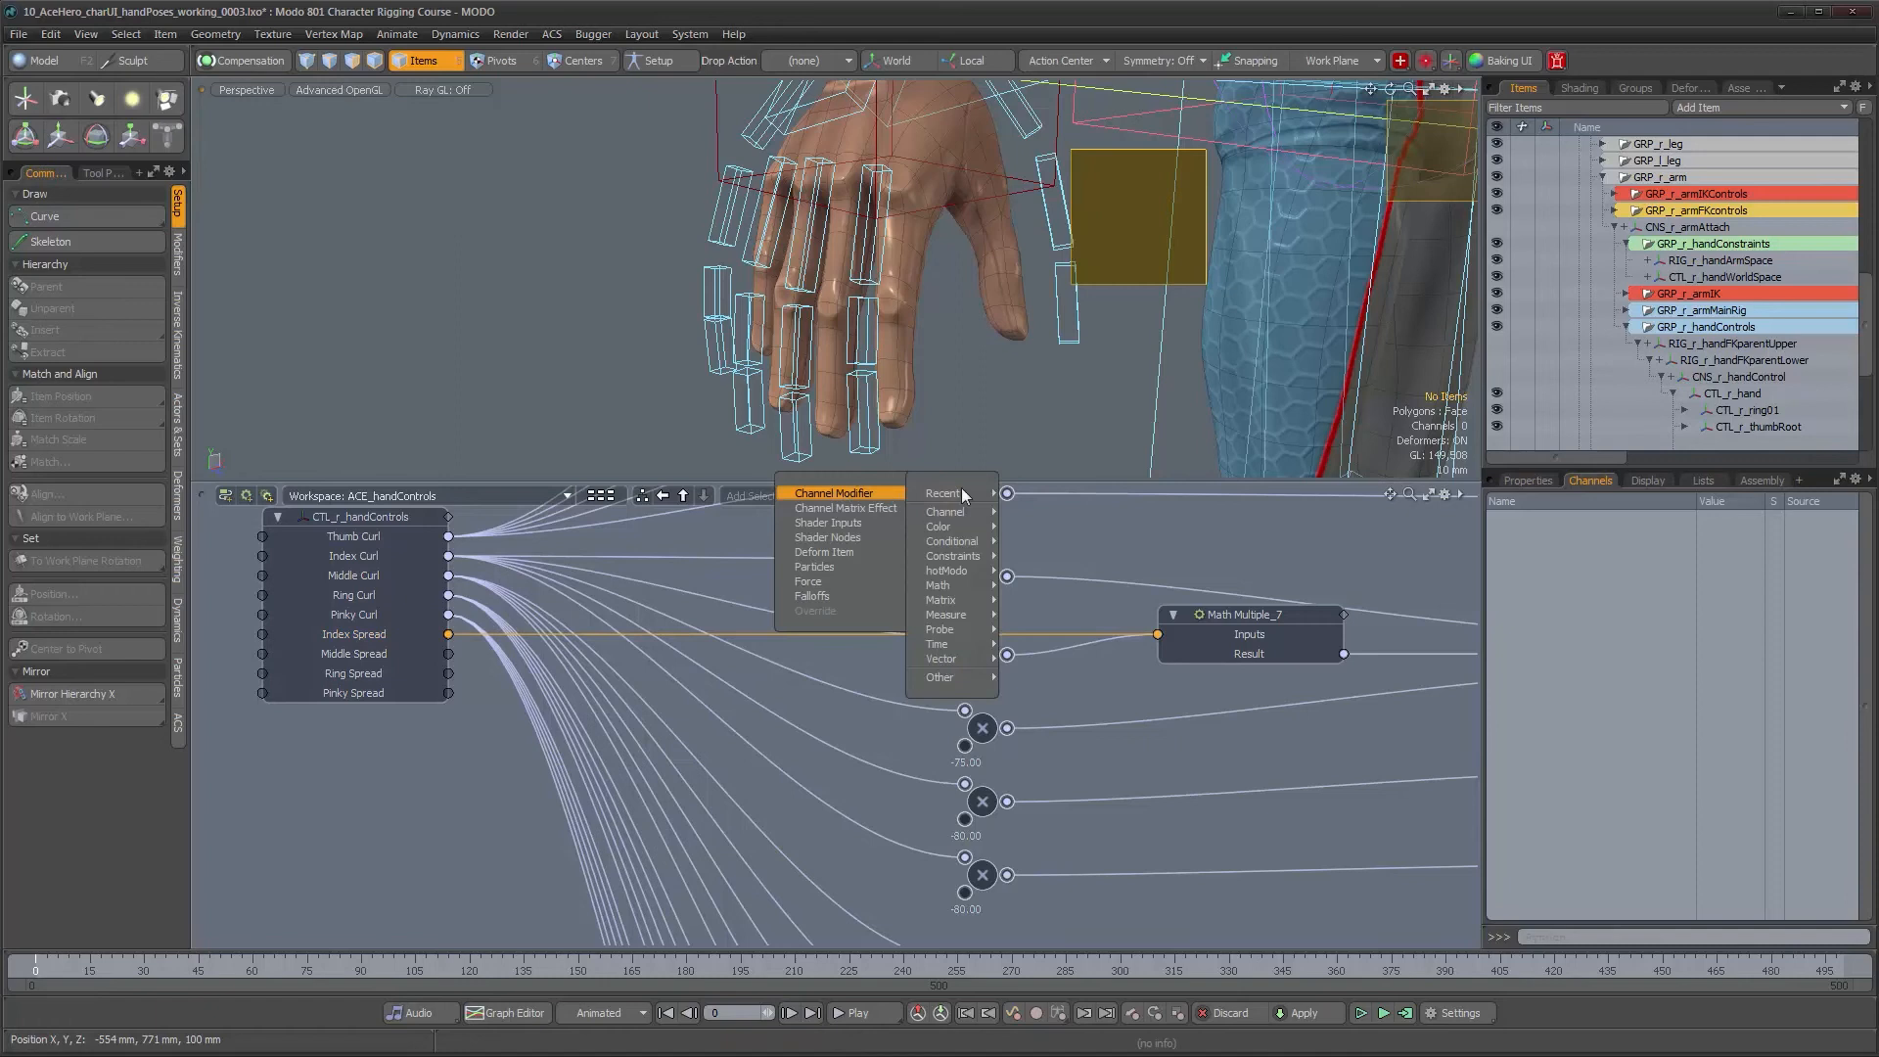
mouse_move(961, 492)
click(1087, 510)
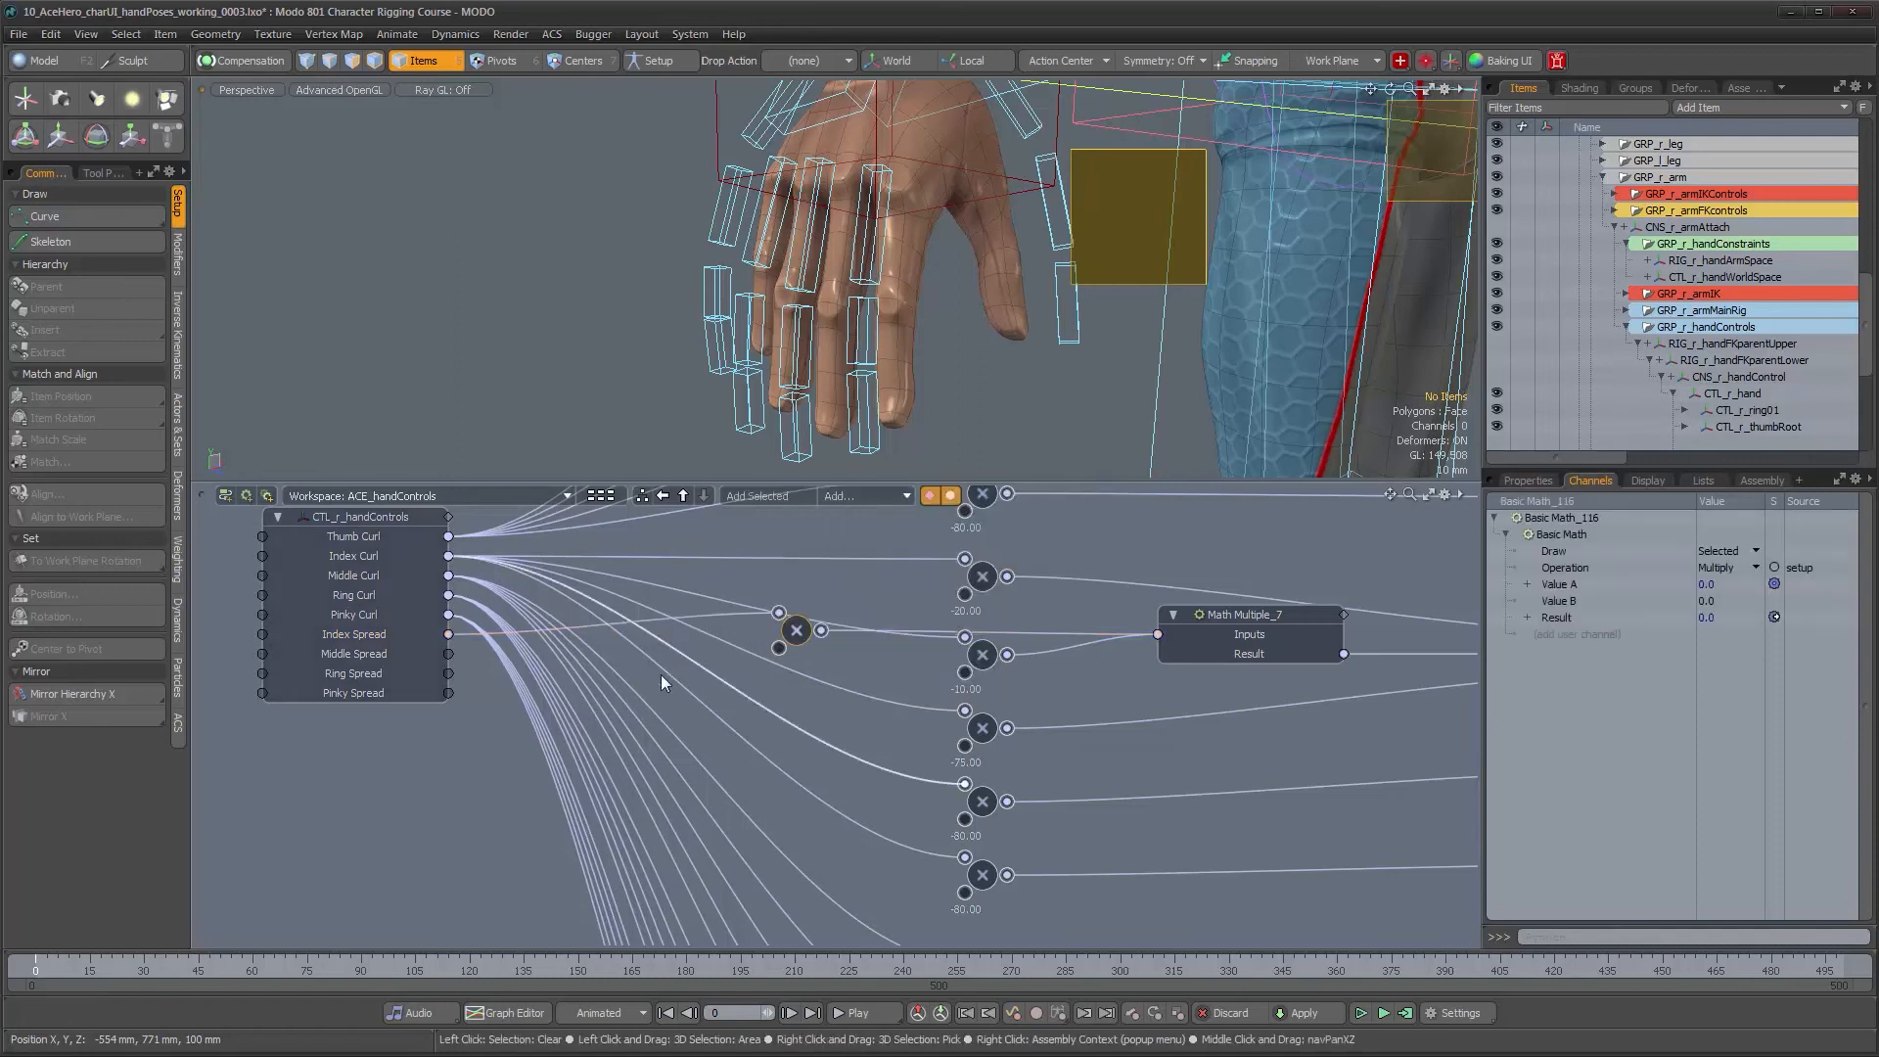
drag(796, 630, 725, 734)
Select the CTL_r_handControls node and set its Index Spread to 100%
scroll(749, 658, down, 3)
click(444, 628)
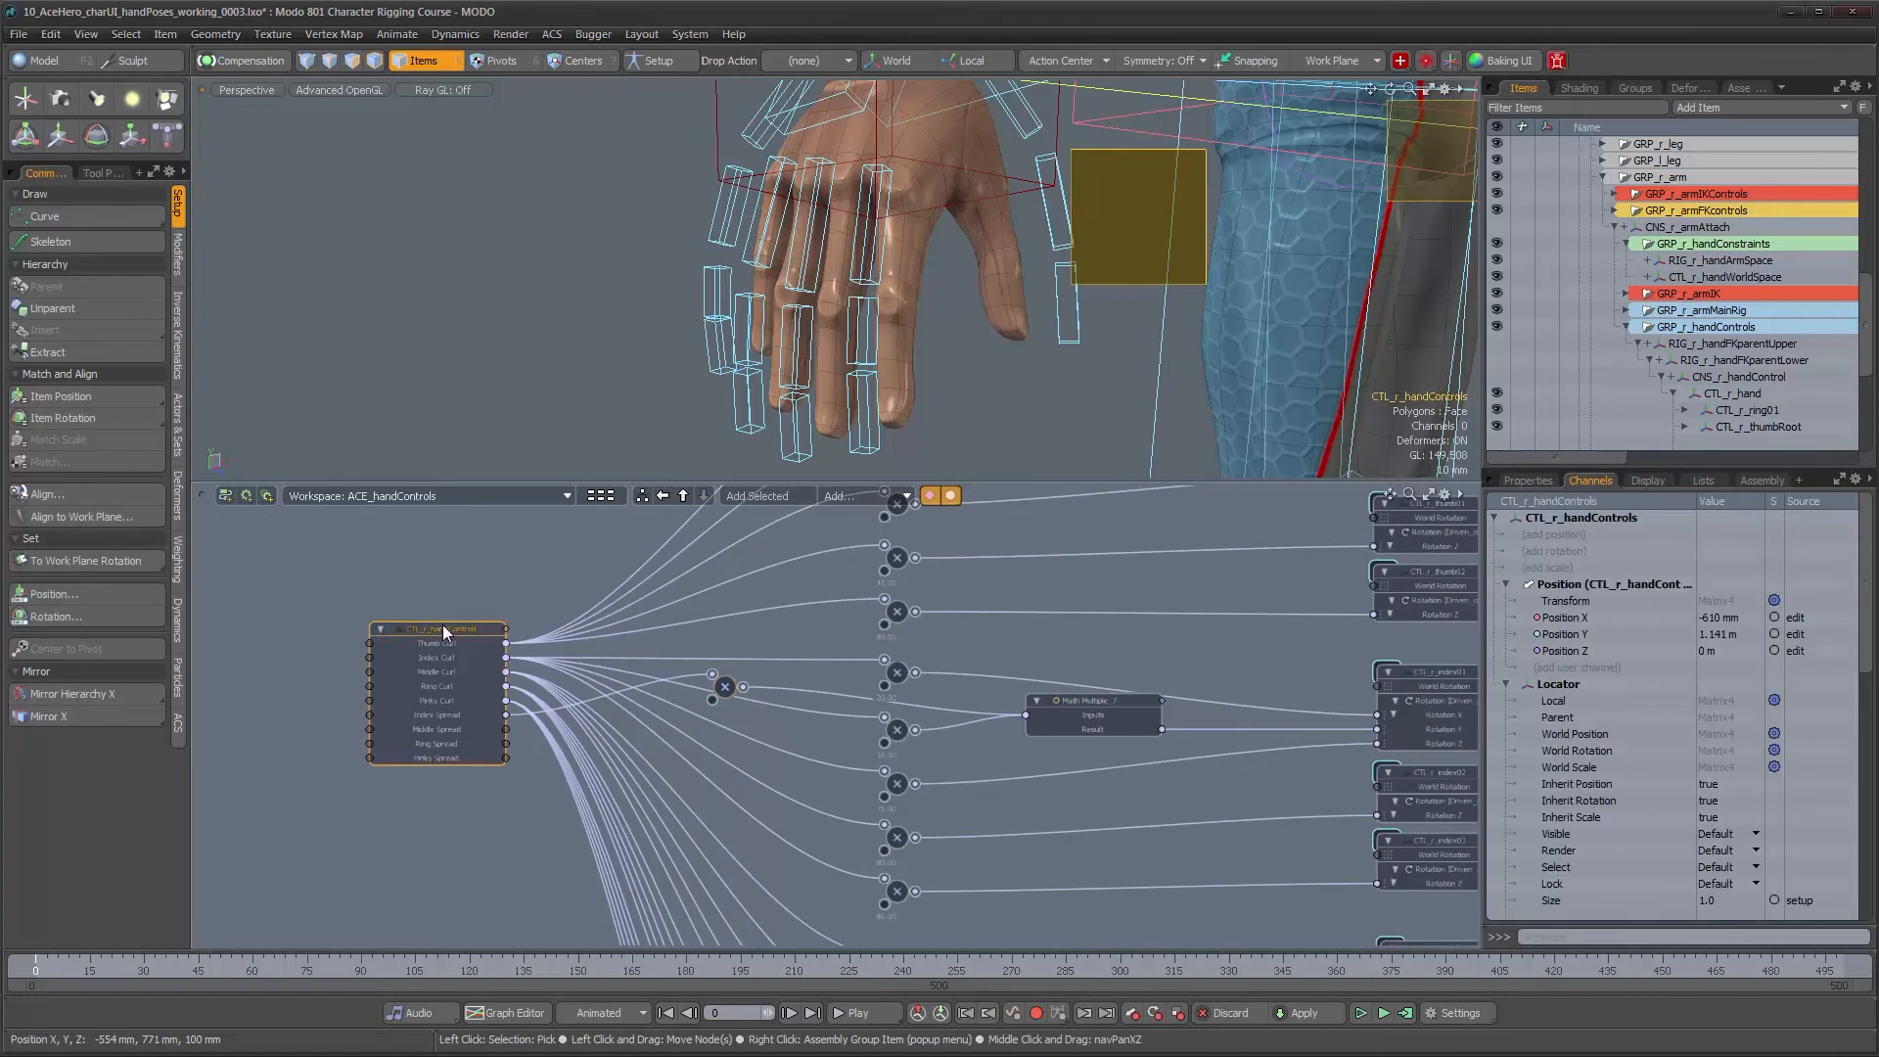
click(1523, 481)
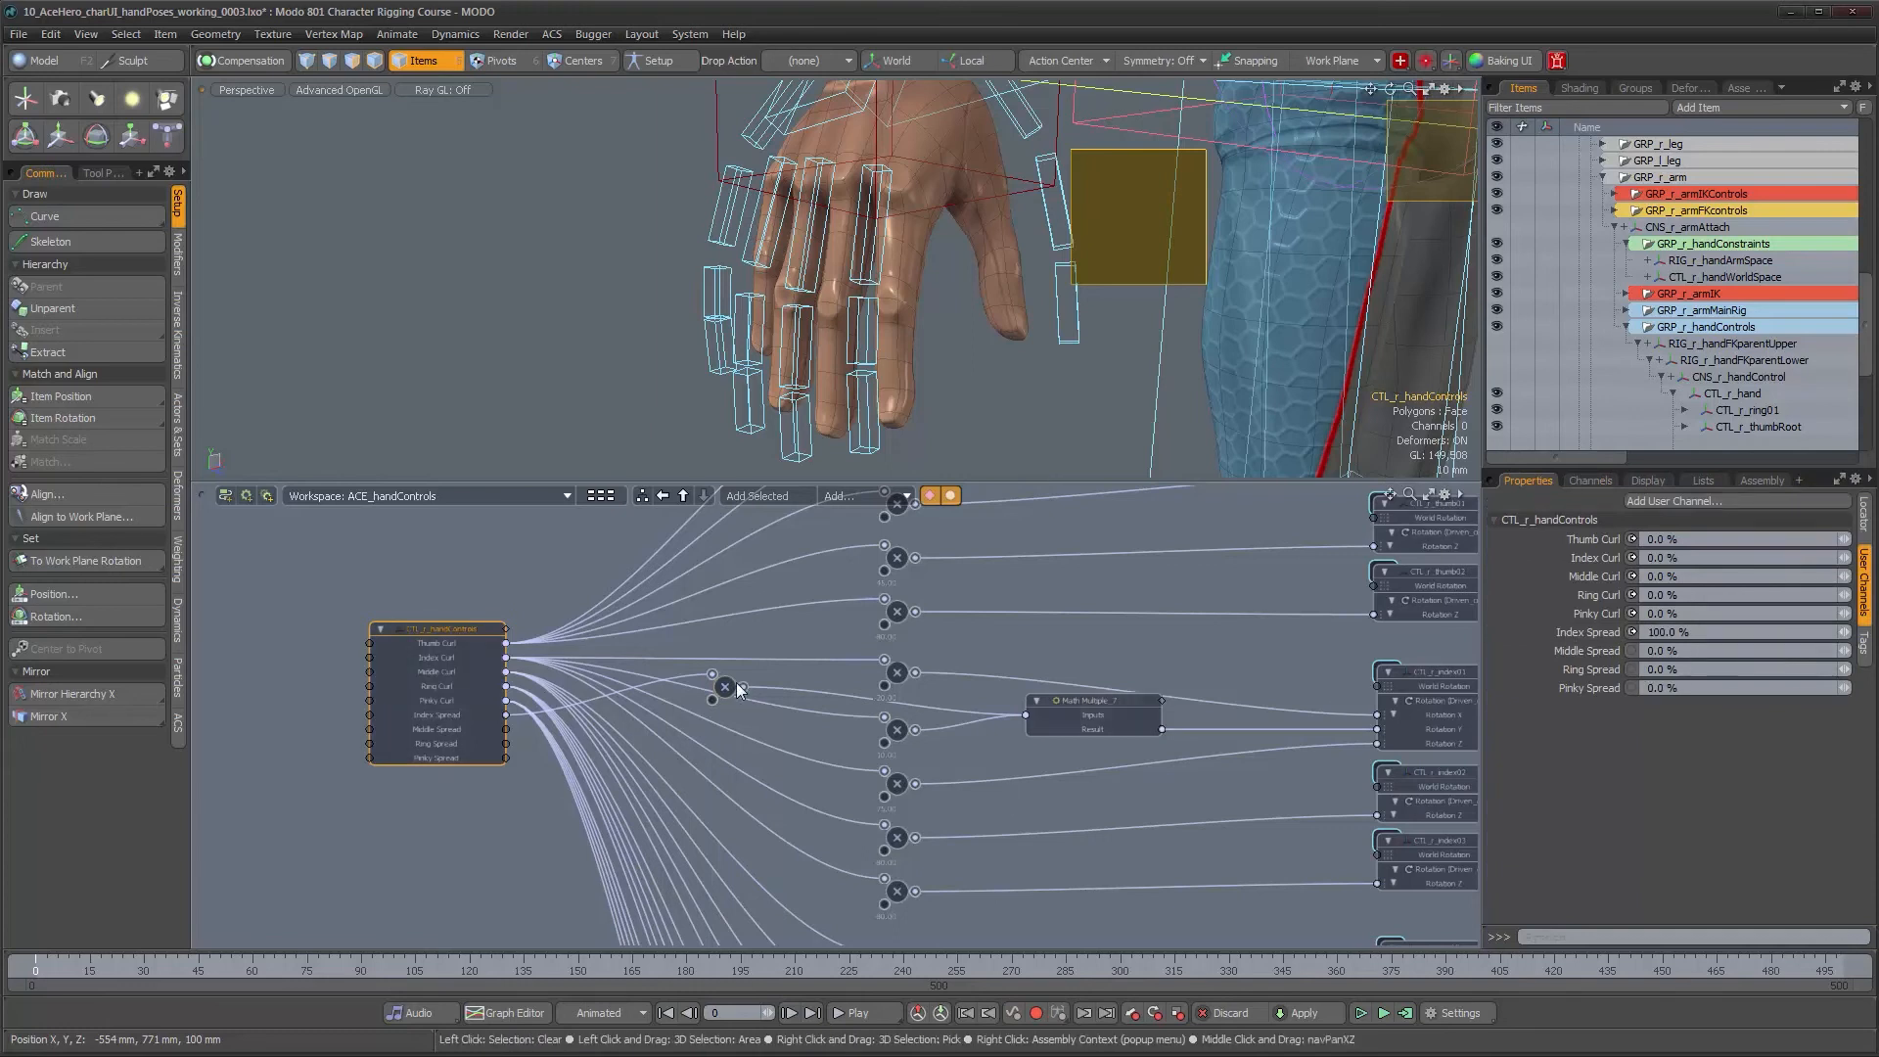
Set Value B of the Index Spread multiply modifier to 20
click(795, 654)
alt+drag(840, 367, 957, 383)
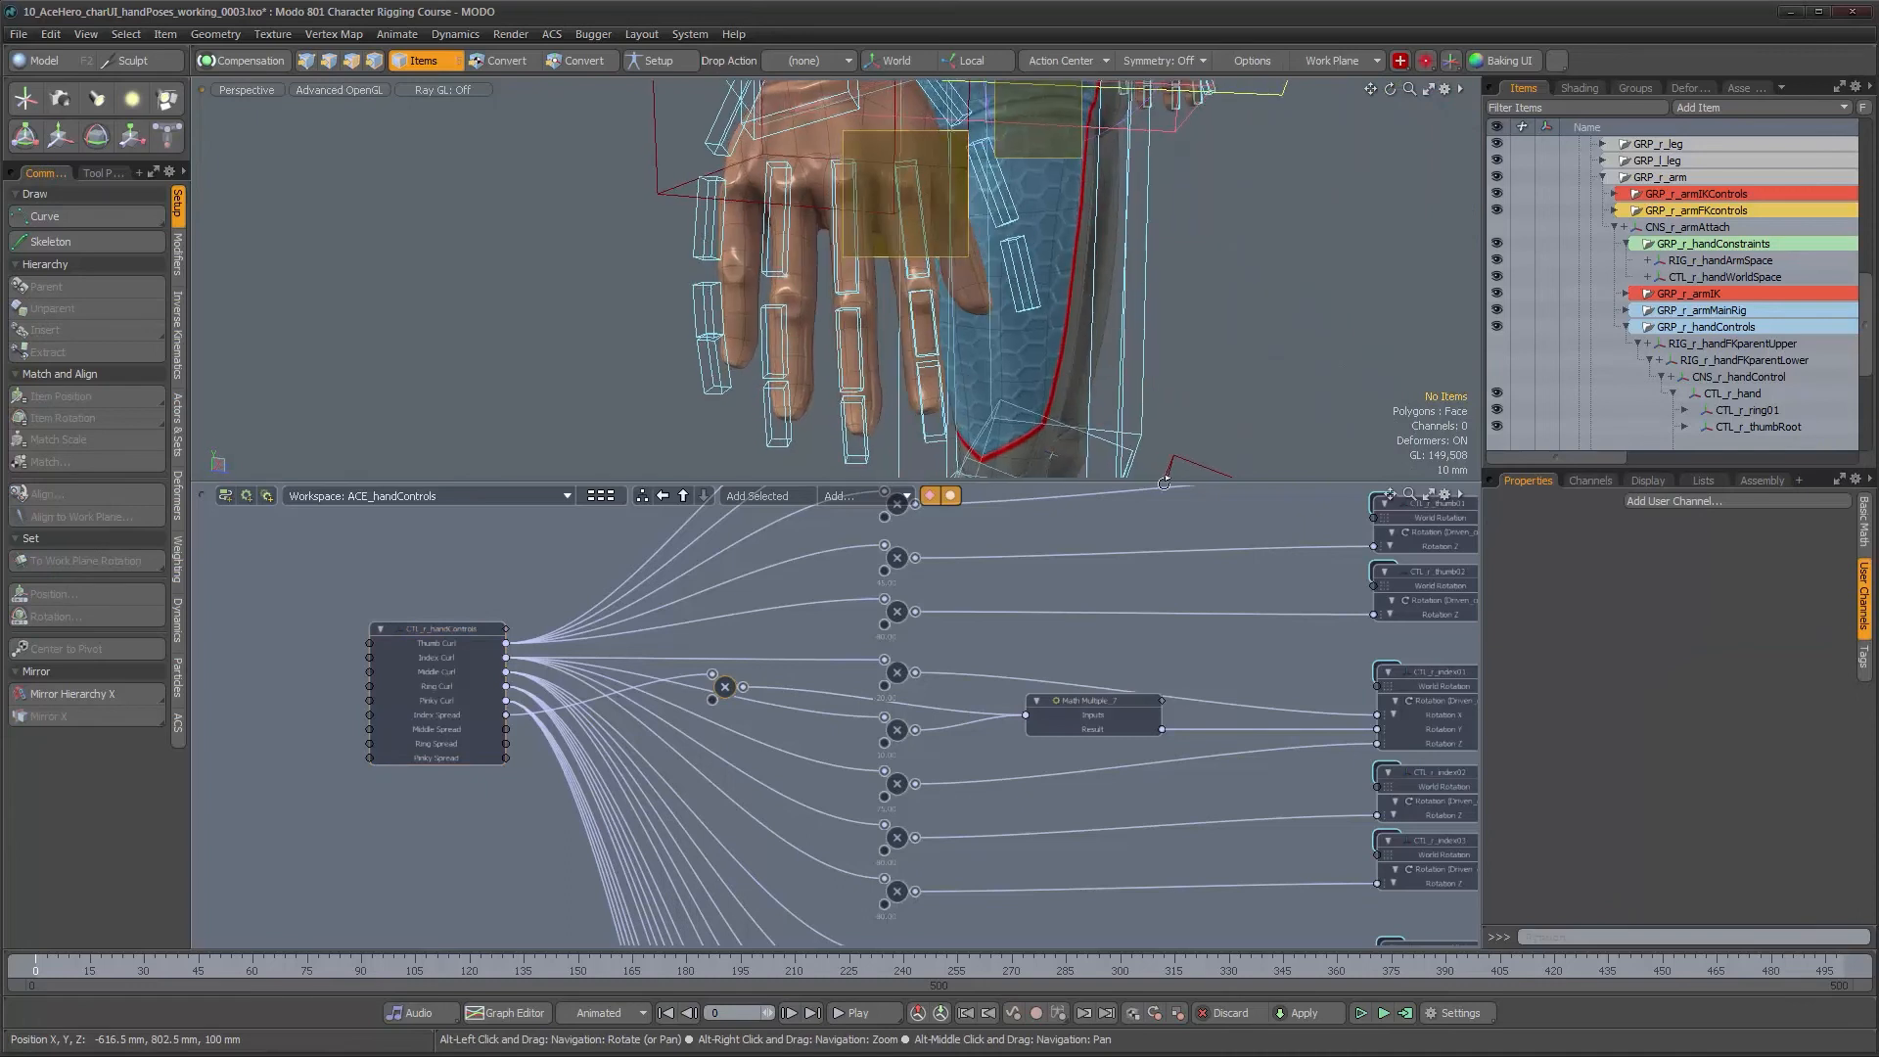
click(1858, 541)
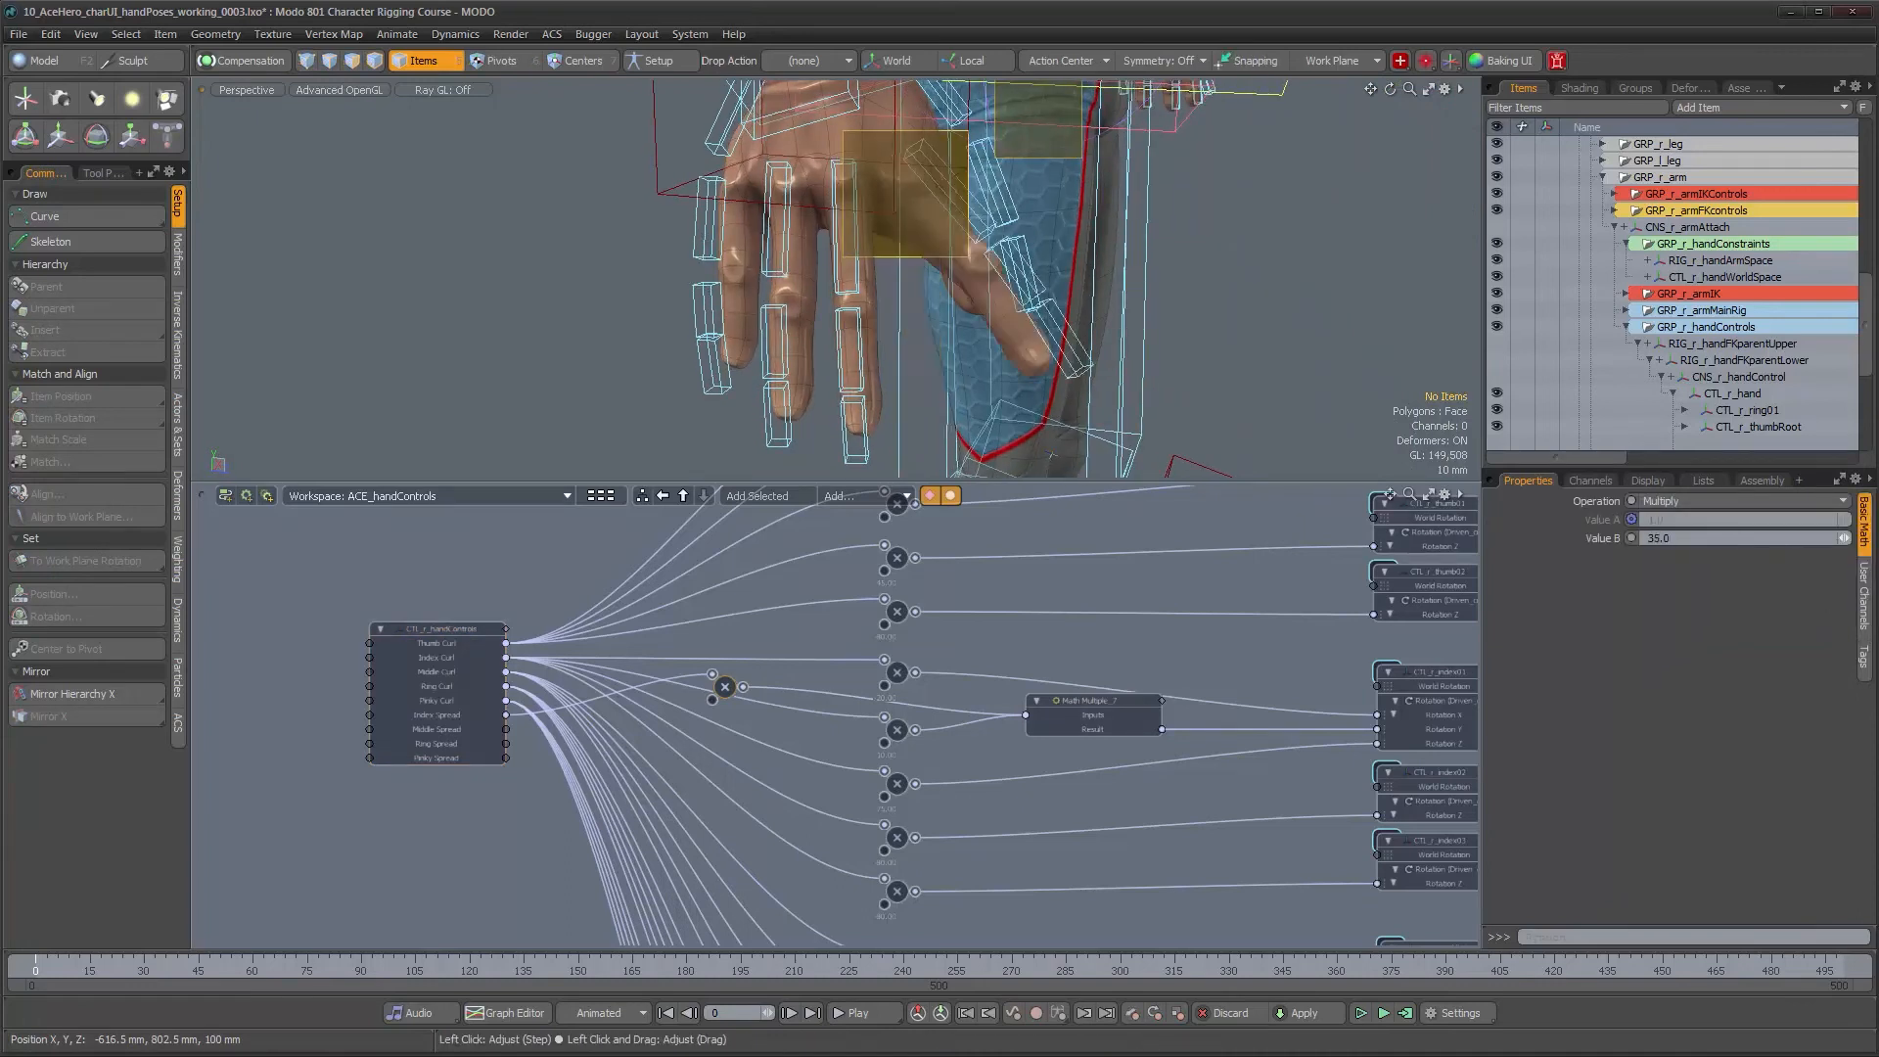
alt+drag(1106, 284, 1049, 338)
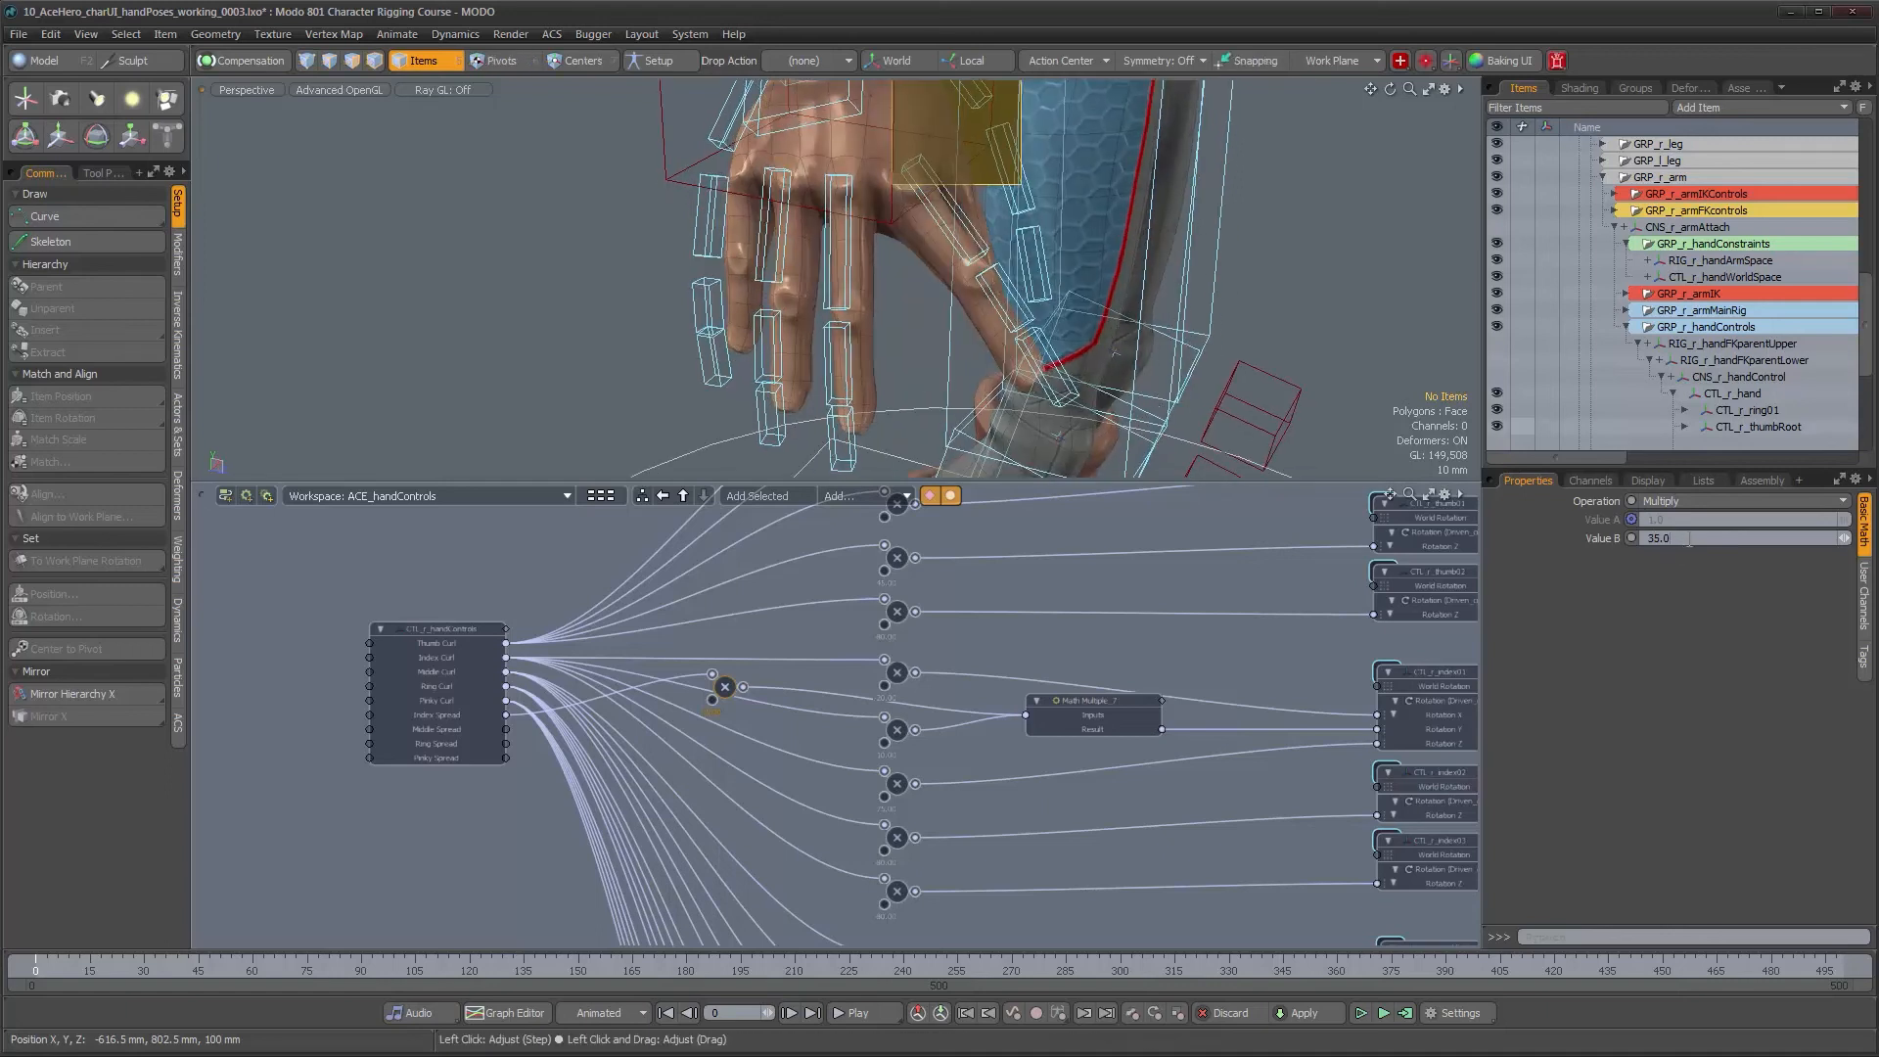
text(25)
key(Return)
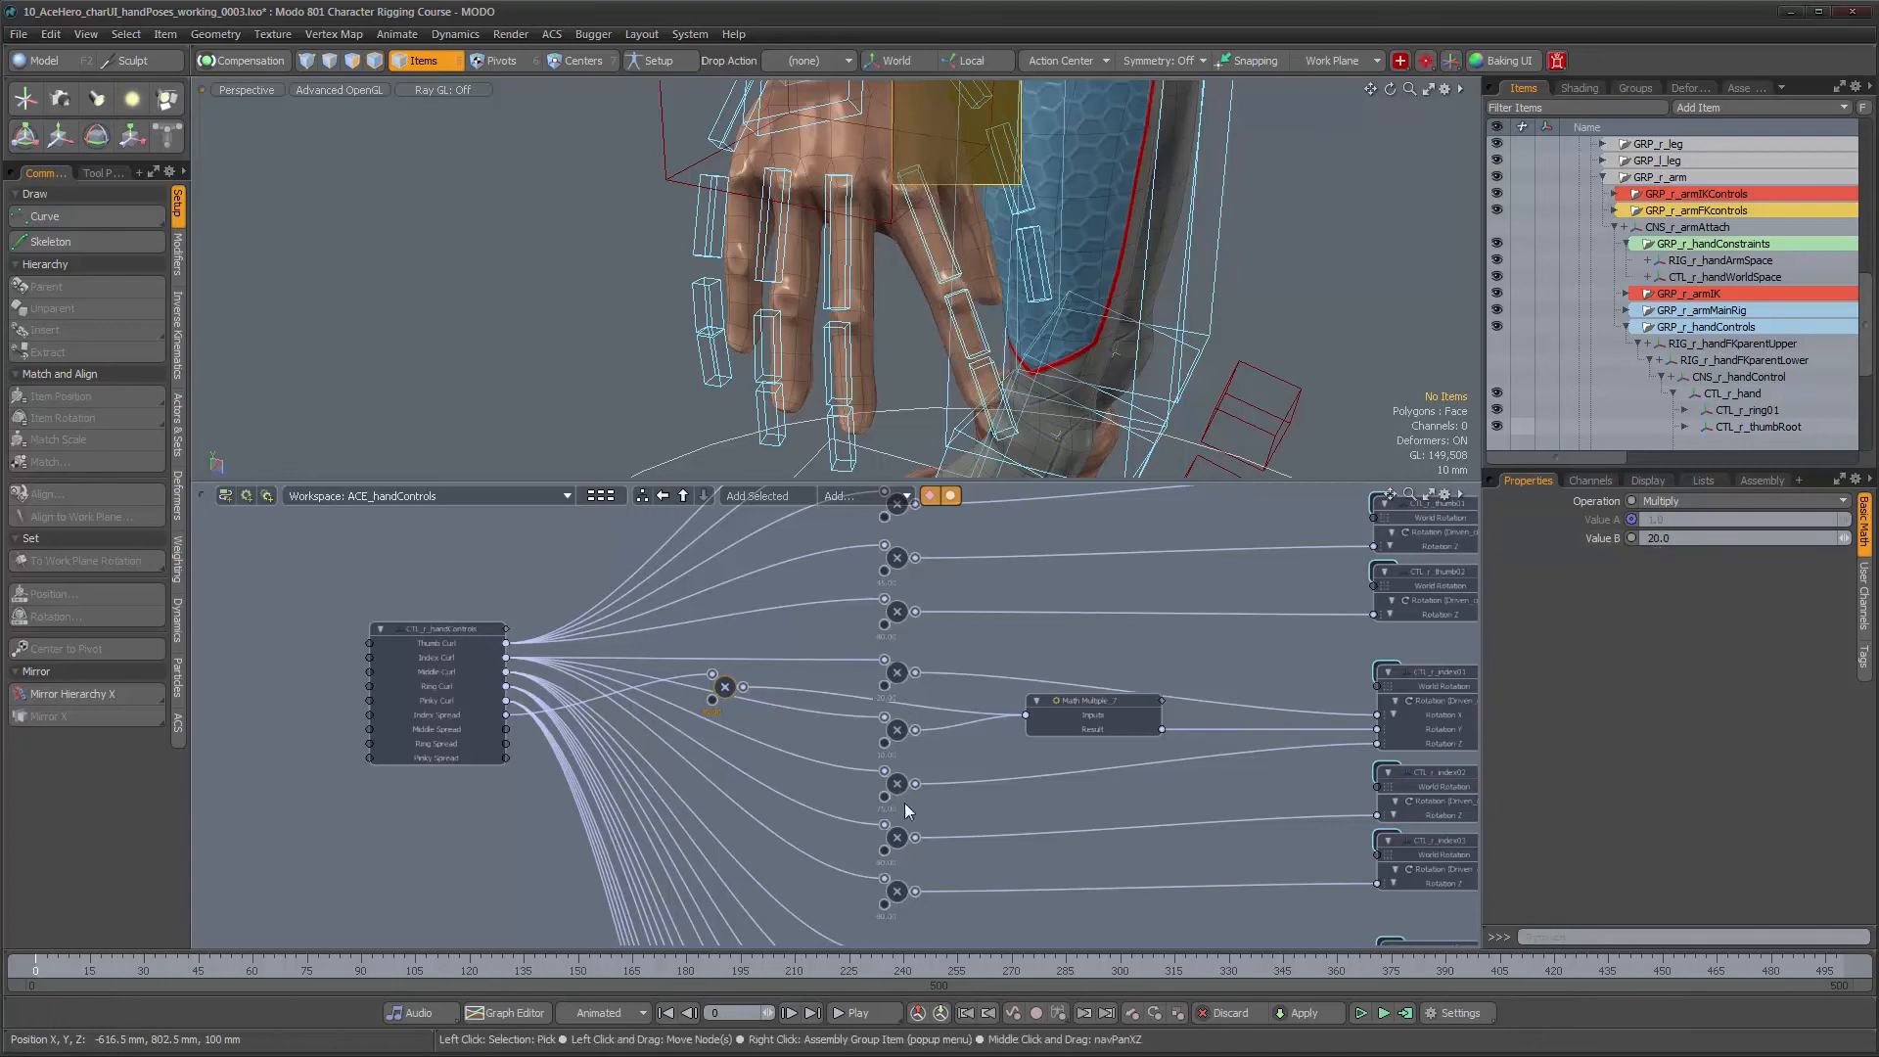
Examine the node chain from Index Spread through the multiply and Math Multiple nodes to Rotation Y of CTL_r_index01
scroll(773, 693, up, 1)
scroll(816, 701, up, 1)
scroll(816, 700, up, 1)
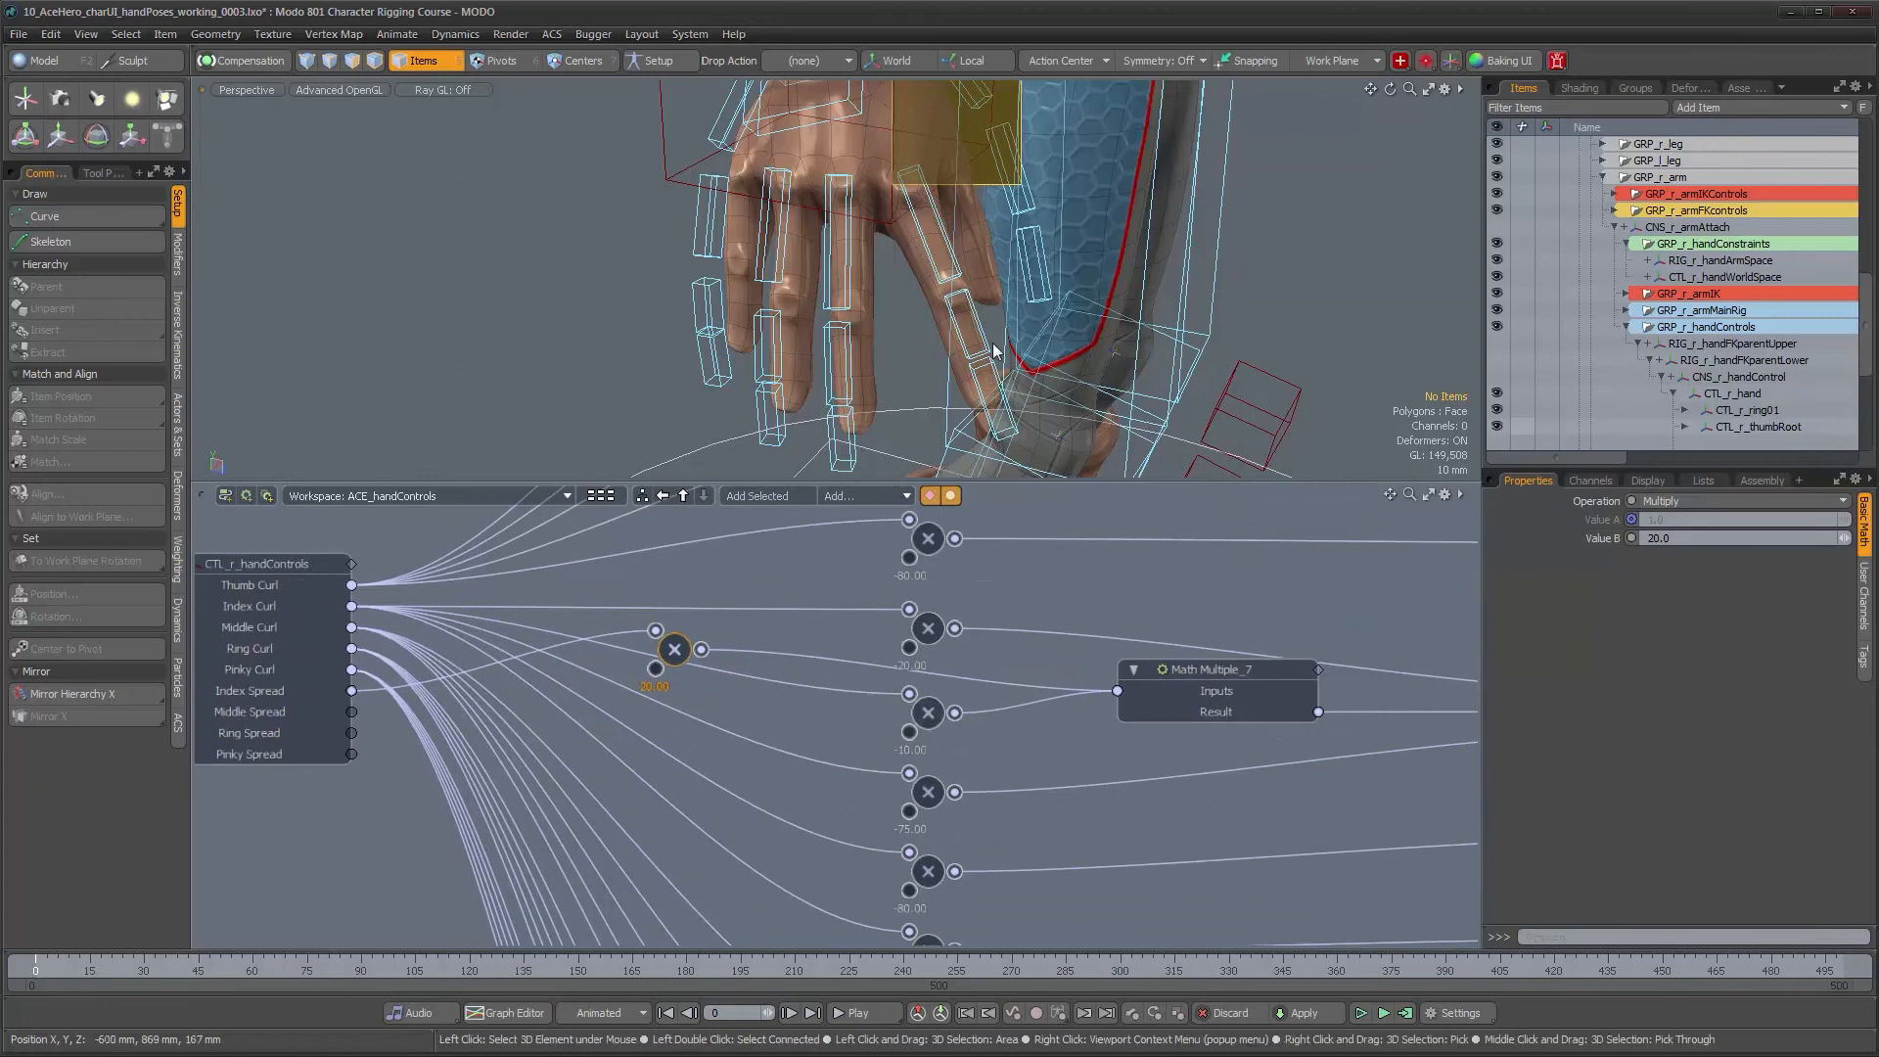
alt+drag(697, 637, 750, 640)
scroll(750, 640, up, 1)
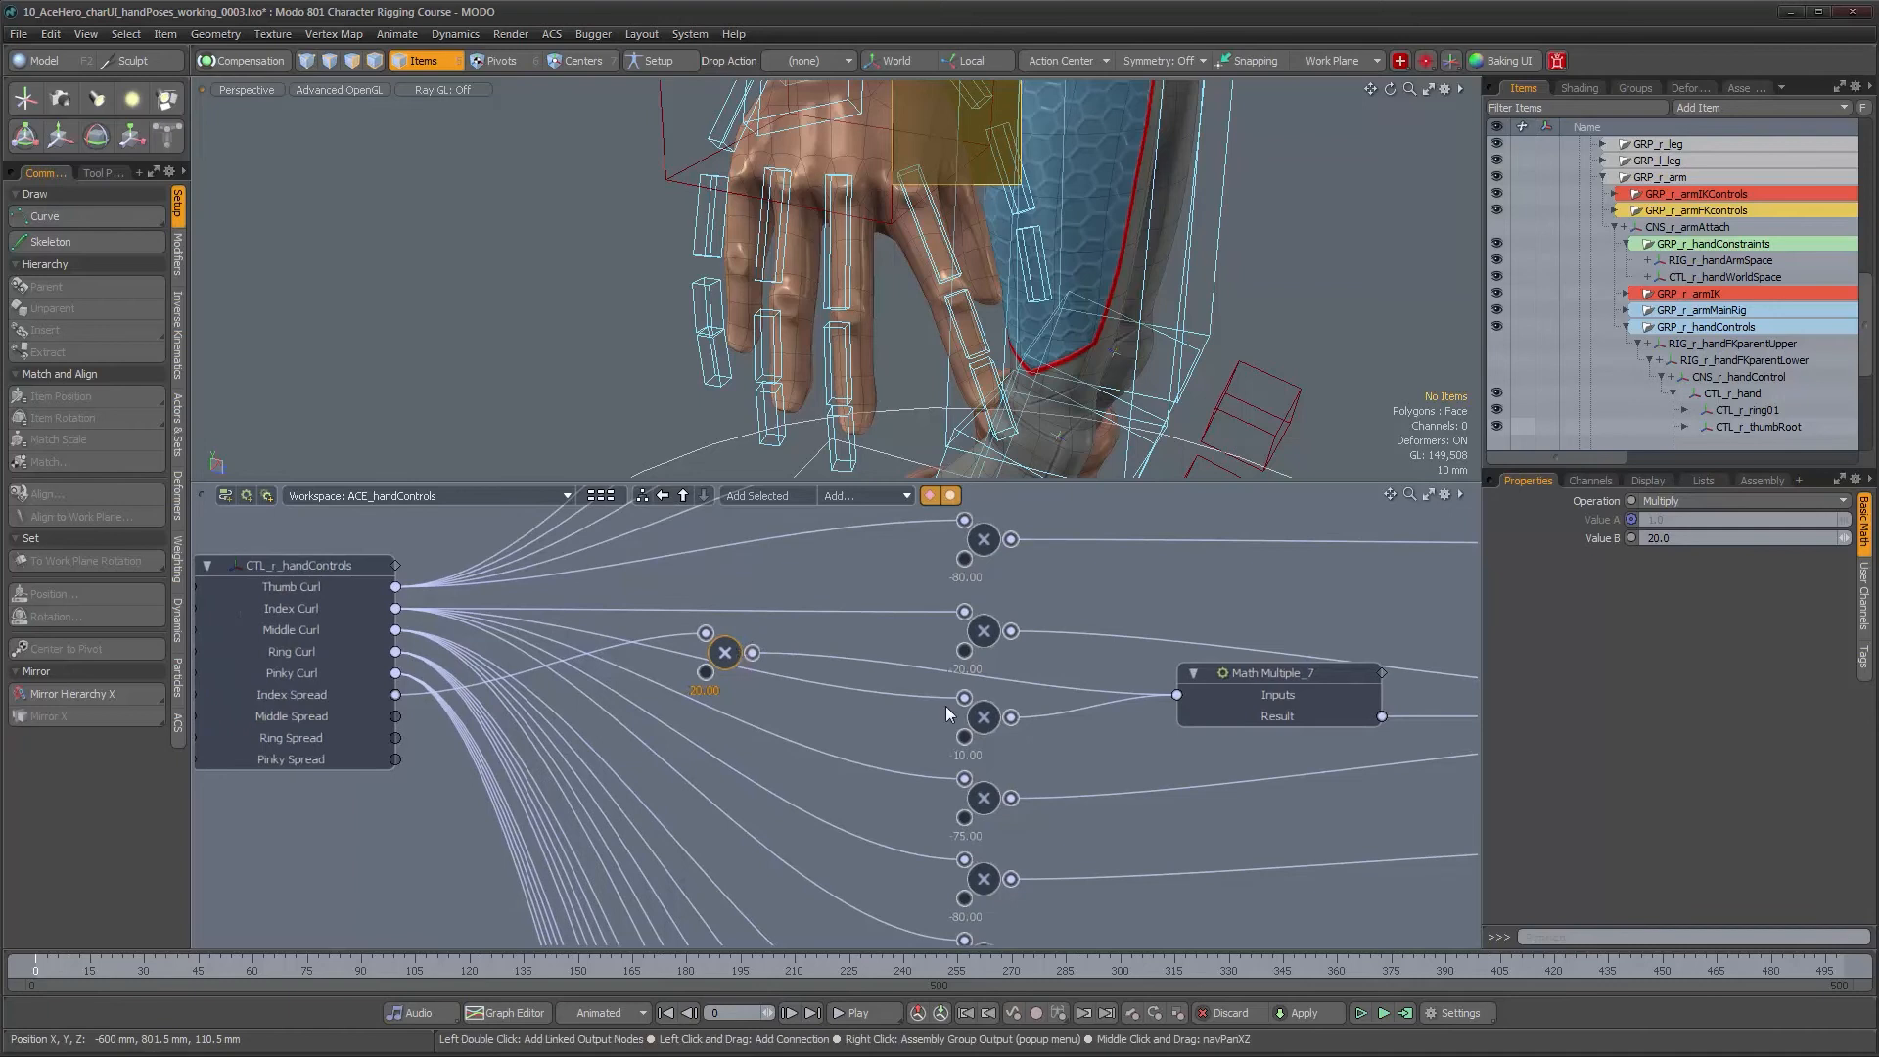
alt+drag(1166, 726, 906, 728)
alt+drag(1067, 699, 949, 713)
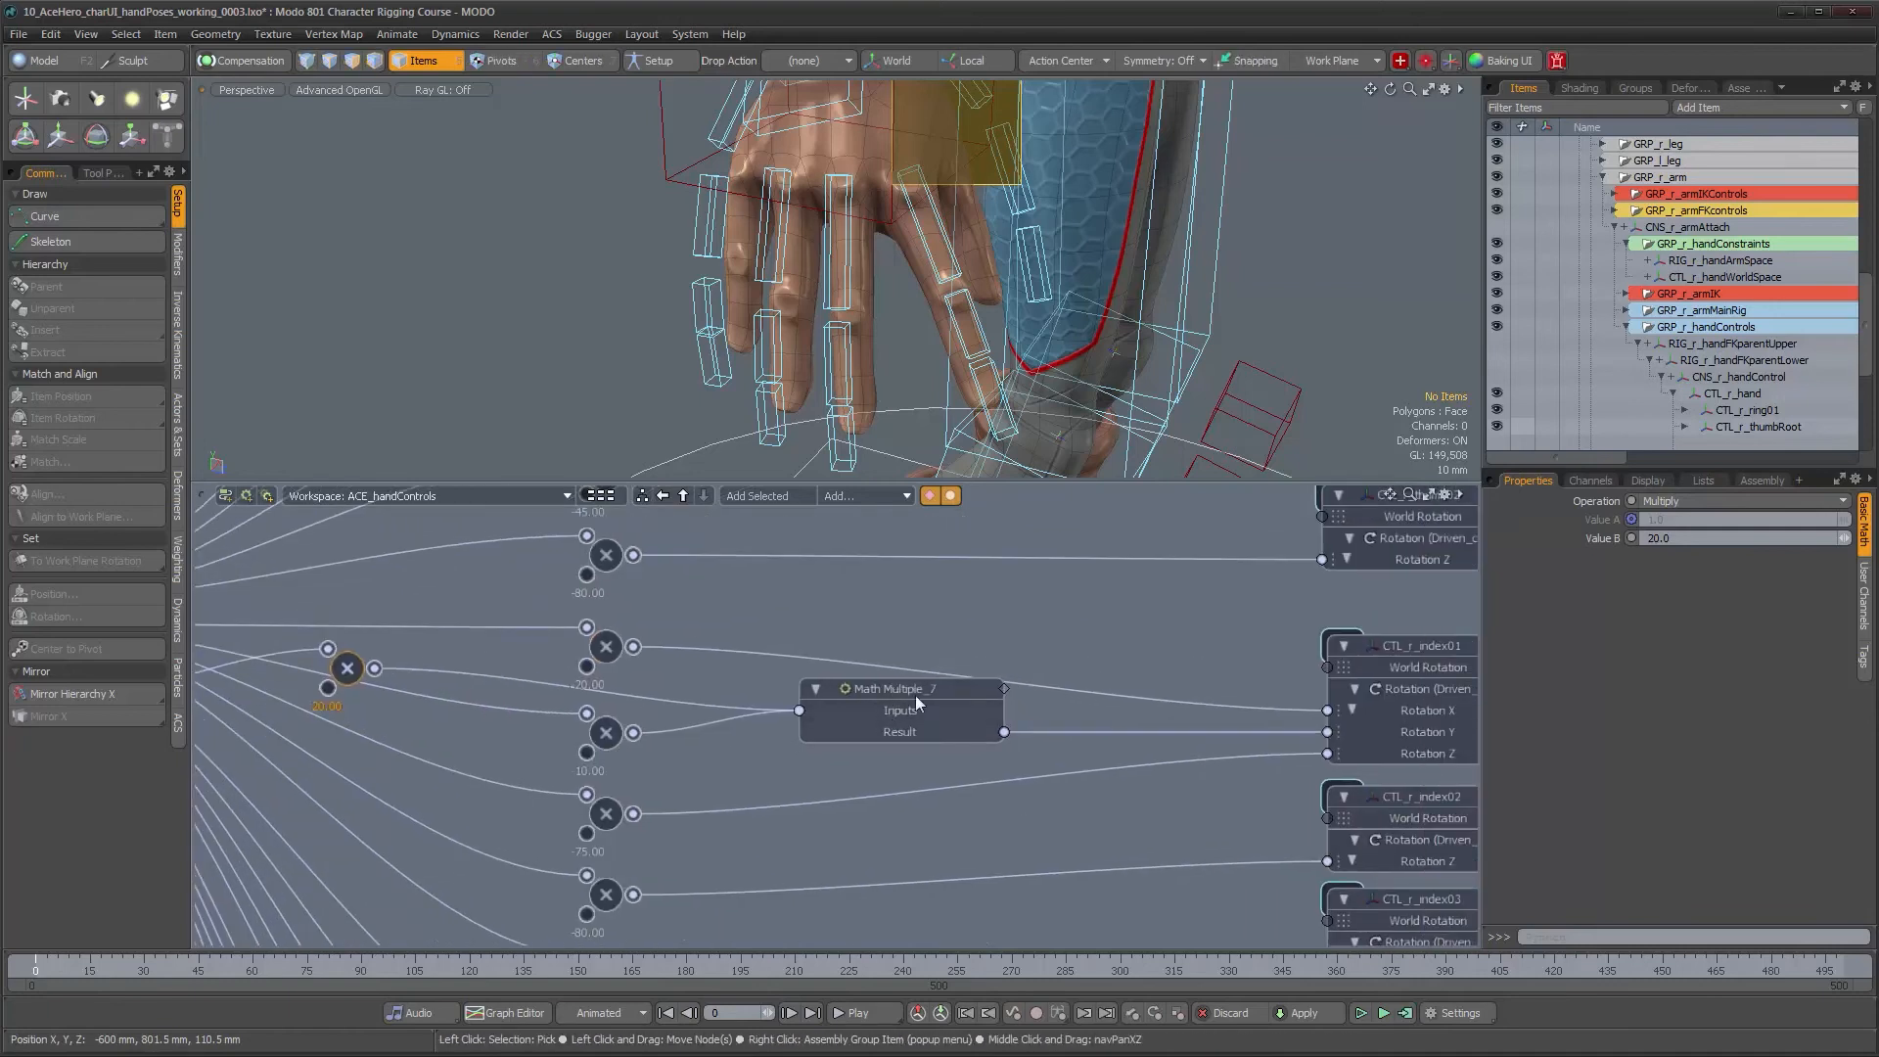
Select the CTL_r_handControls node and display its user channels
alt+drag(748, 723, 927, 722)
scroll(927, 722, down, 2)
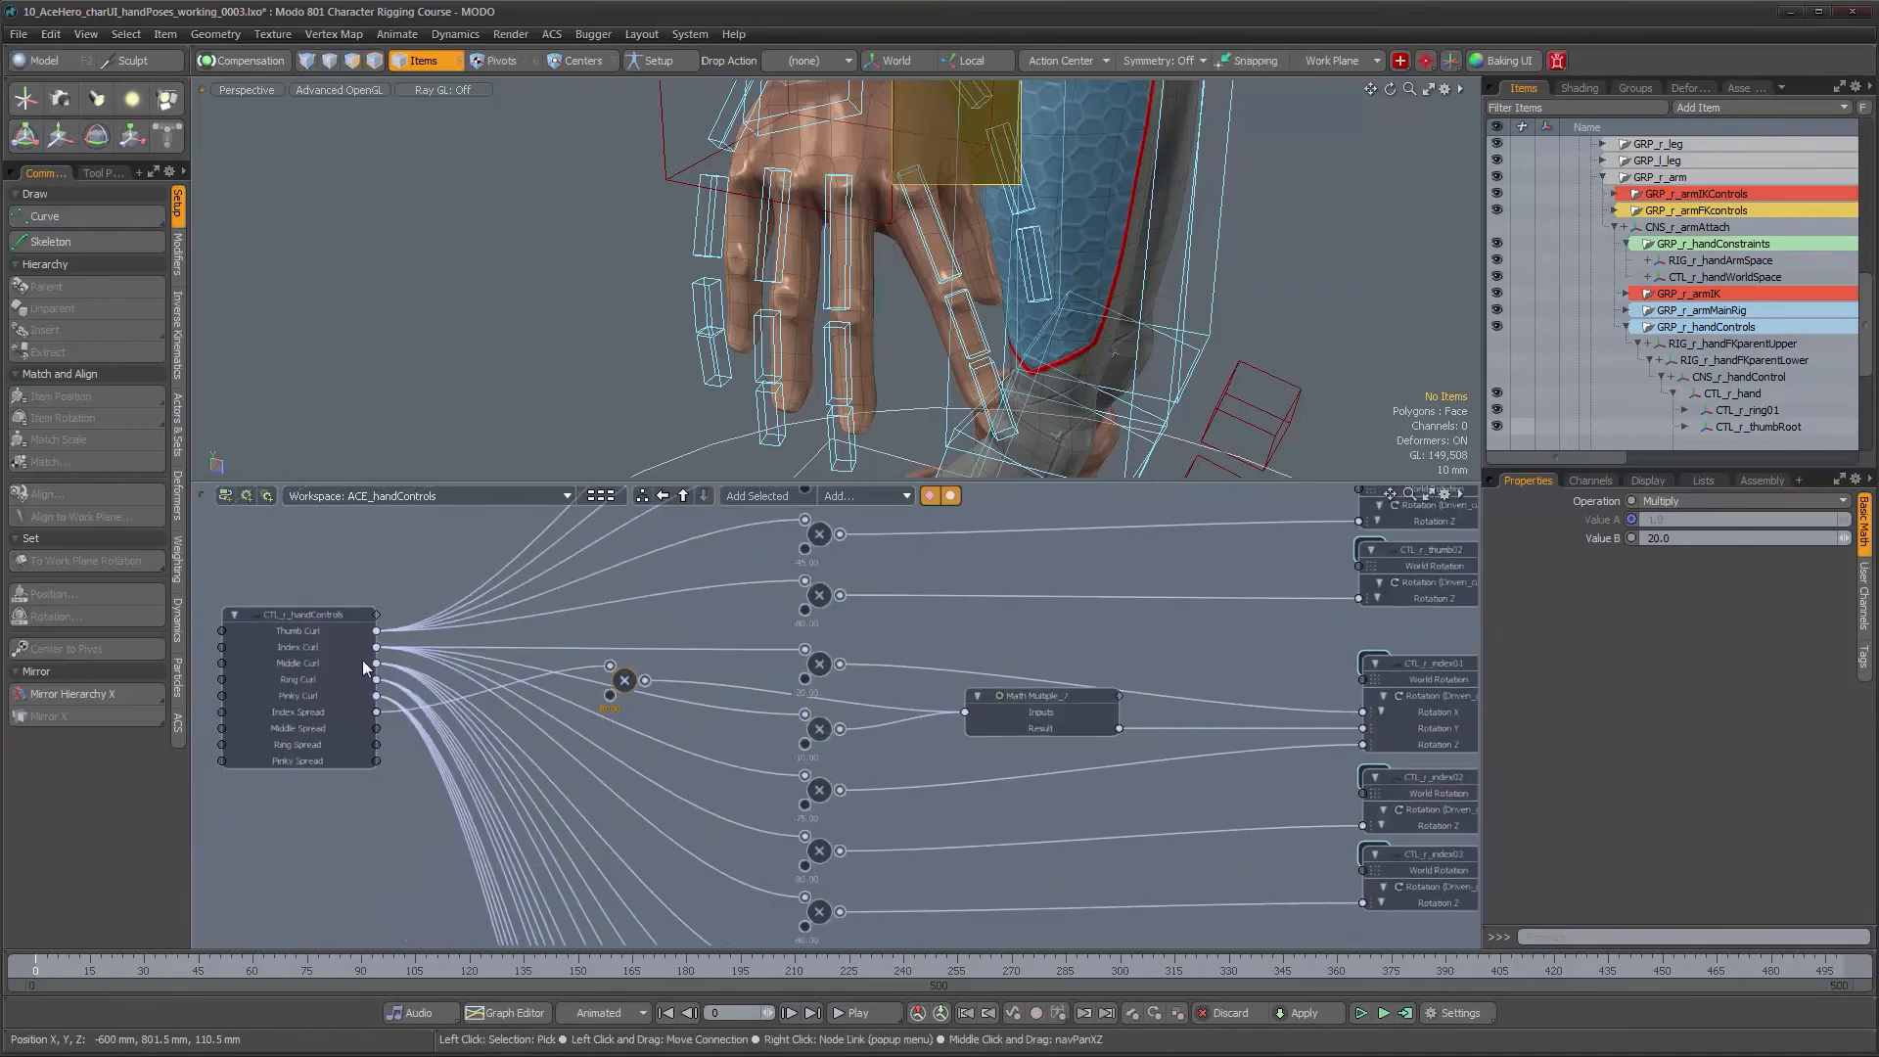
alt+drag(1325, 741, 1188, 744)
alt+drag(506, 713, 792, 712)
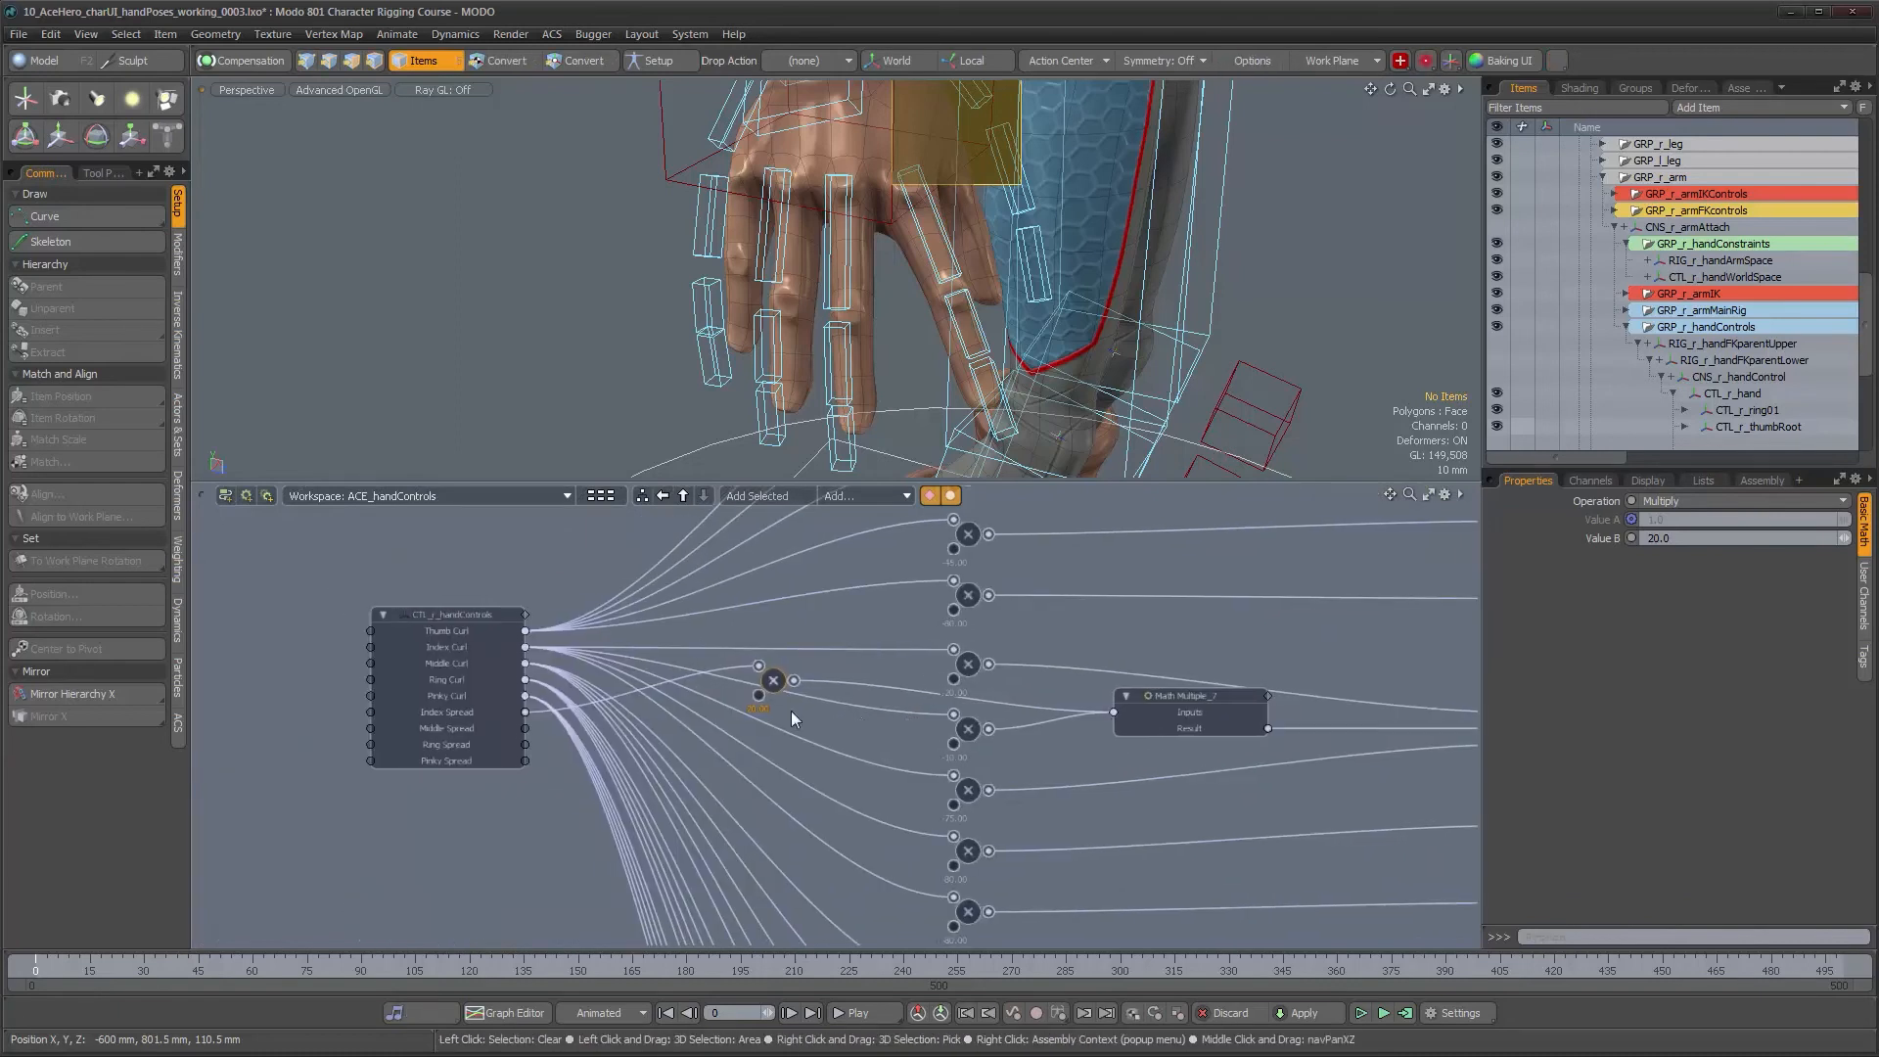
click(486, 615)
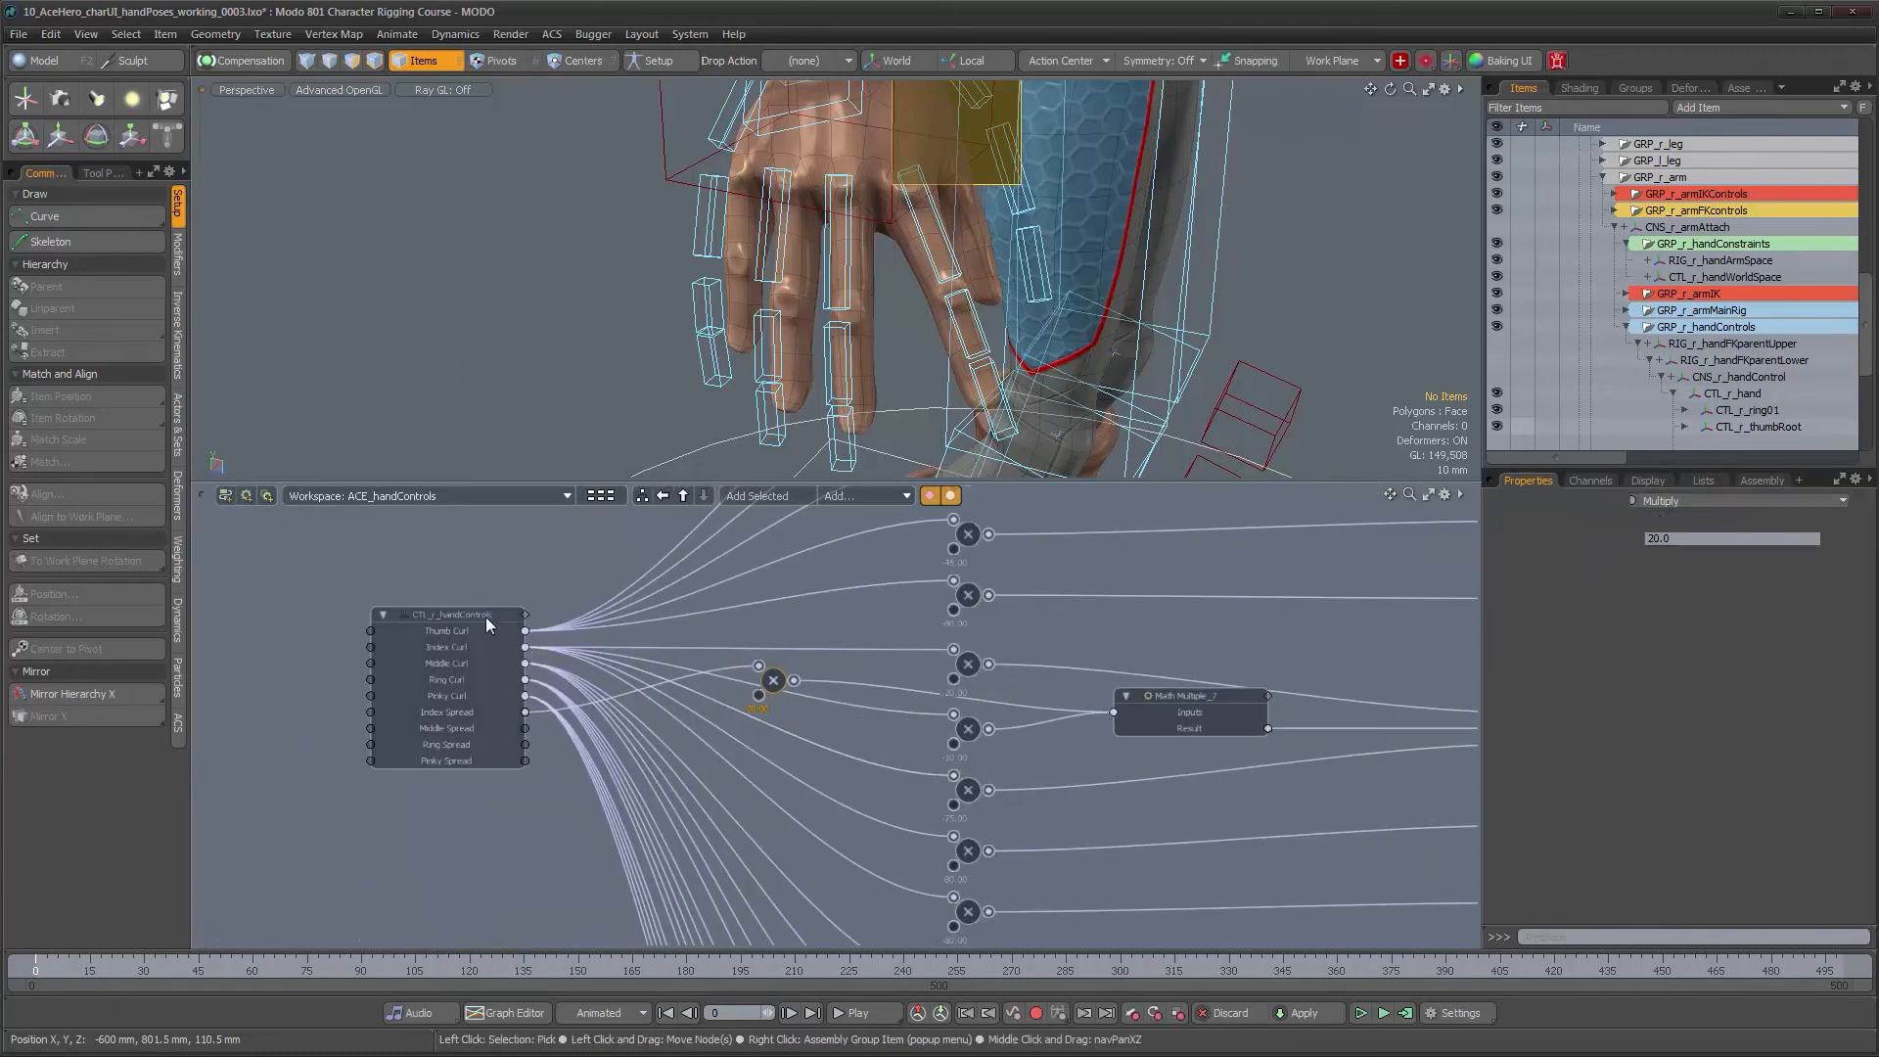
click(1591, 481)
click(1528, 481)
click(1865, 582)
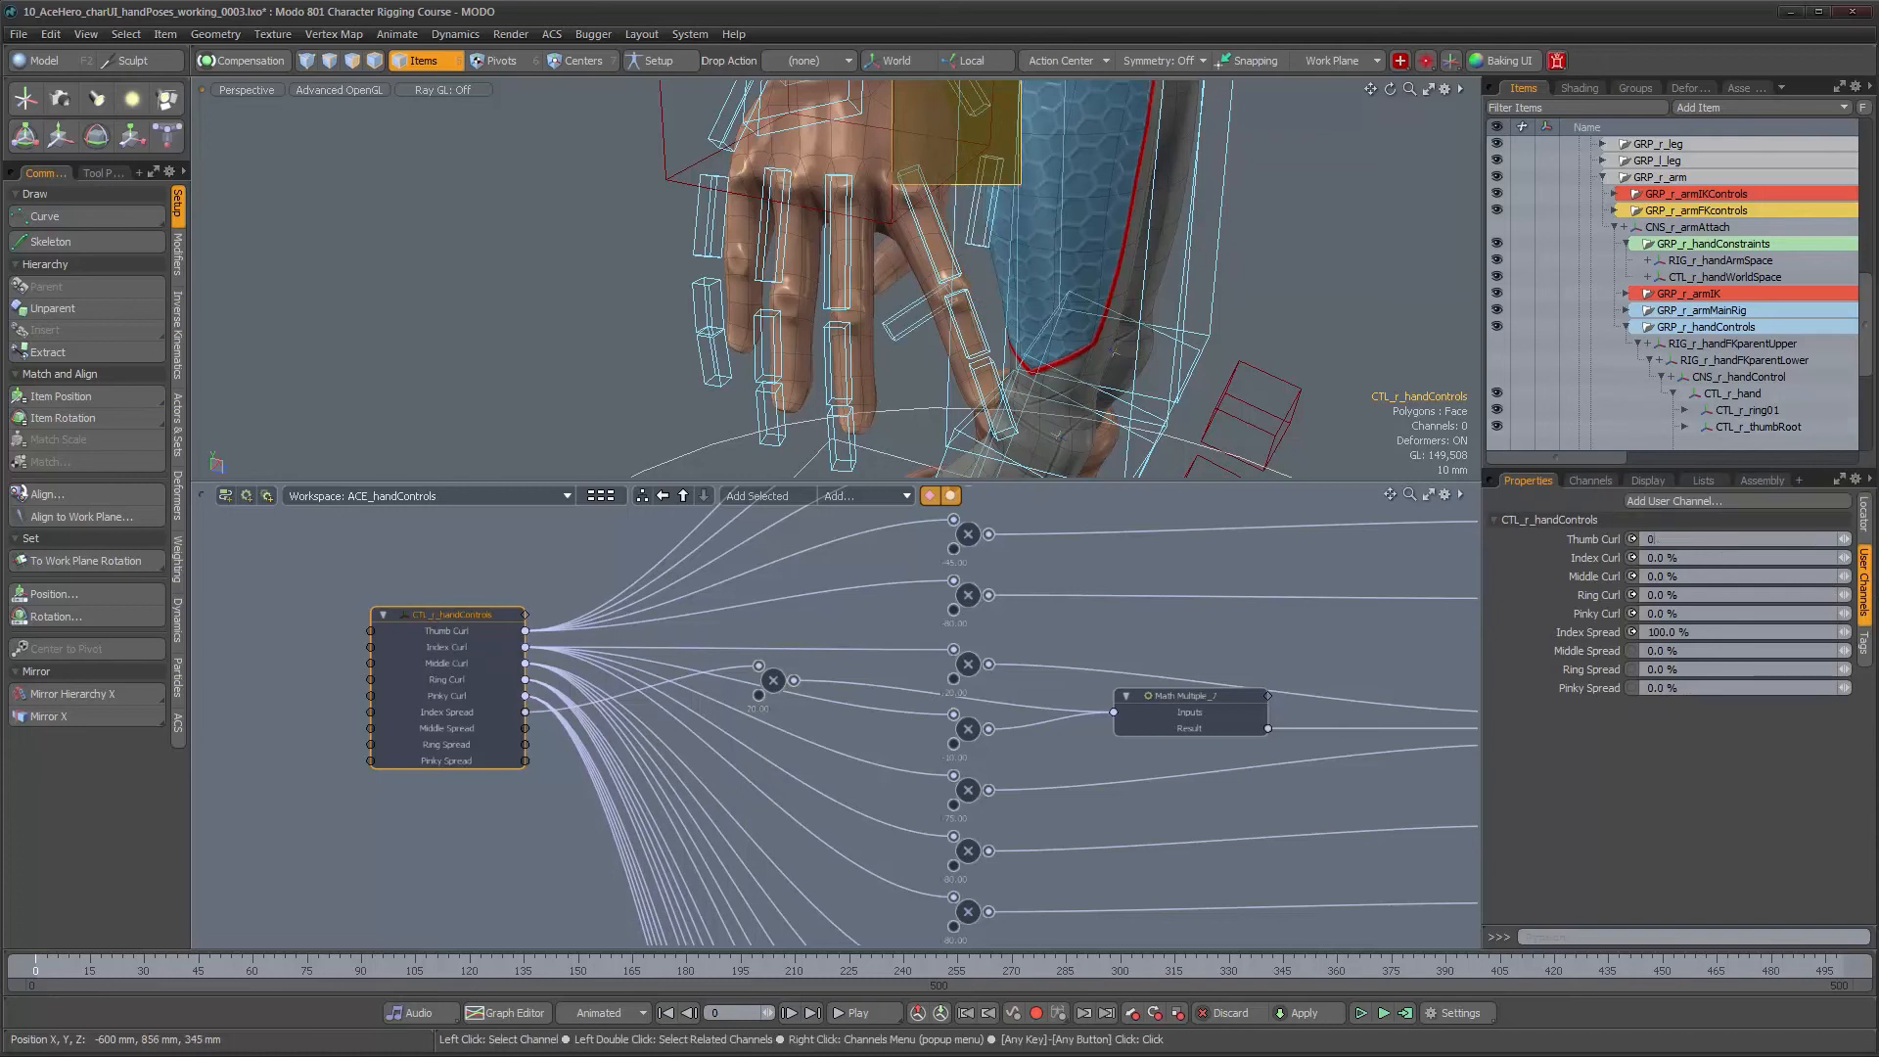
Test Index Curl at 50% together with the index spread, and reset both Index Curl and Index Spread to 0%
key(Tab)
alt+drag(880, 229, 1040, 411)
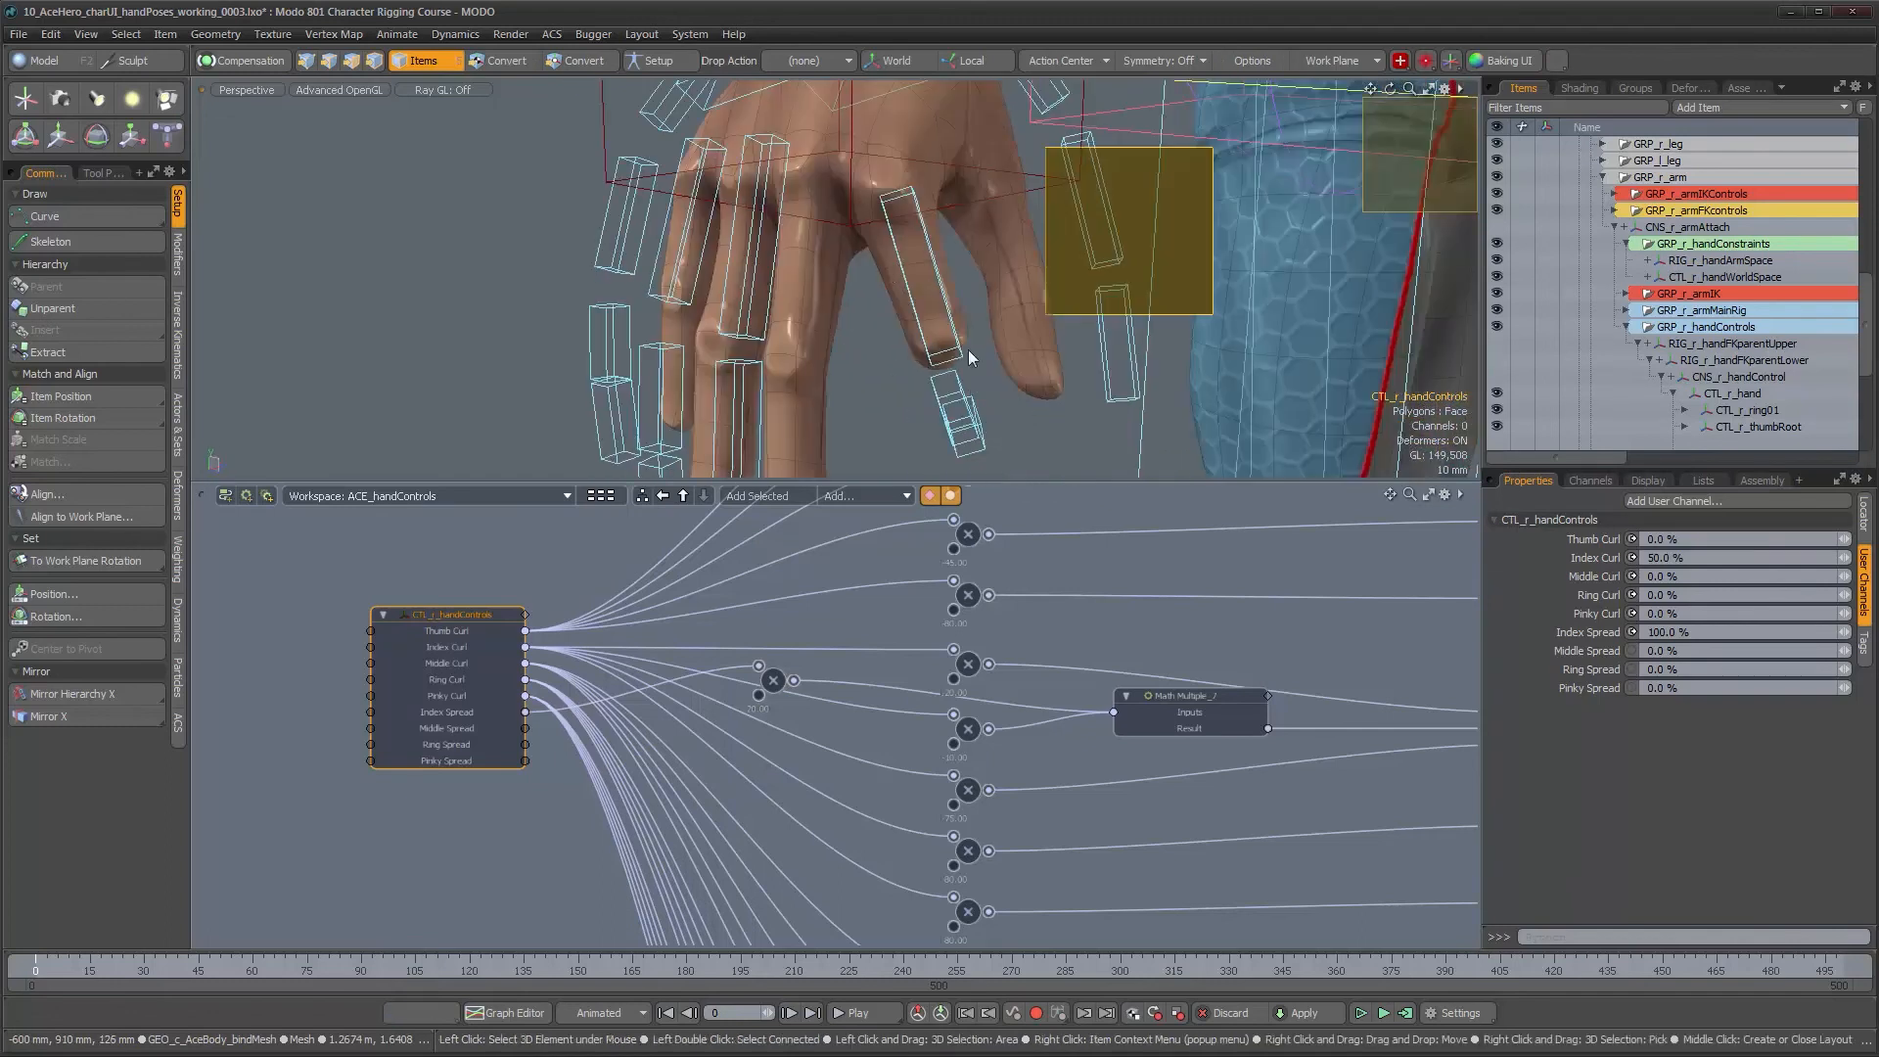
mouse_move(1841, 634)
mouse_down()
mouse_move(1787, 636)
mouse_move(1852, 632)
mouse_up()
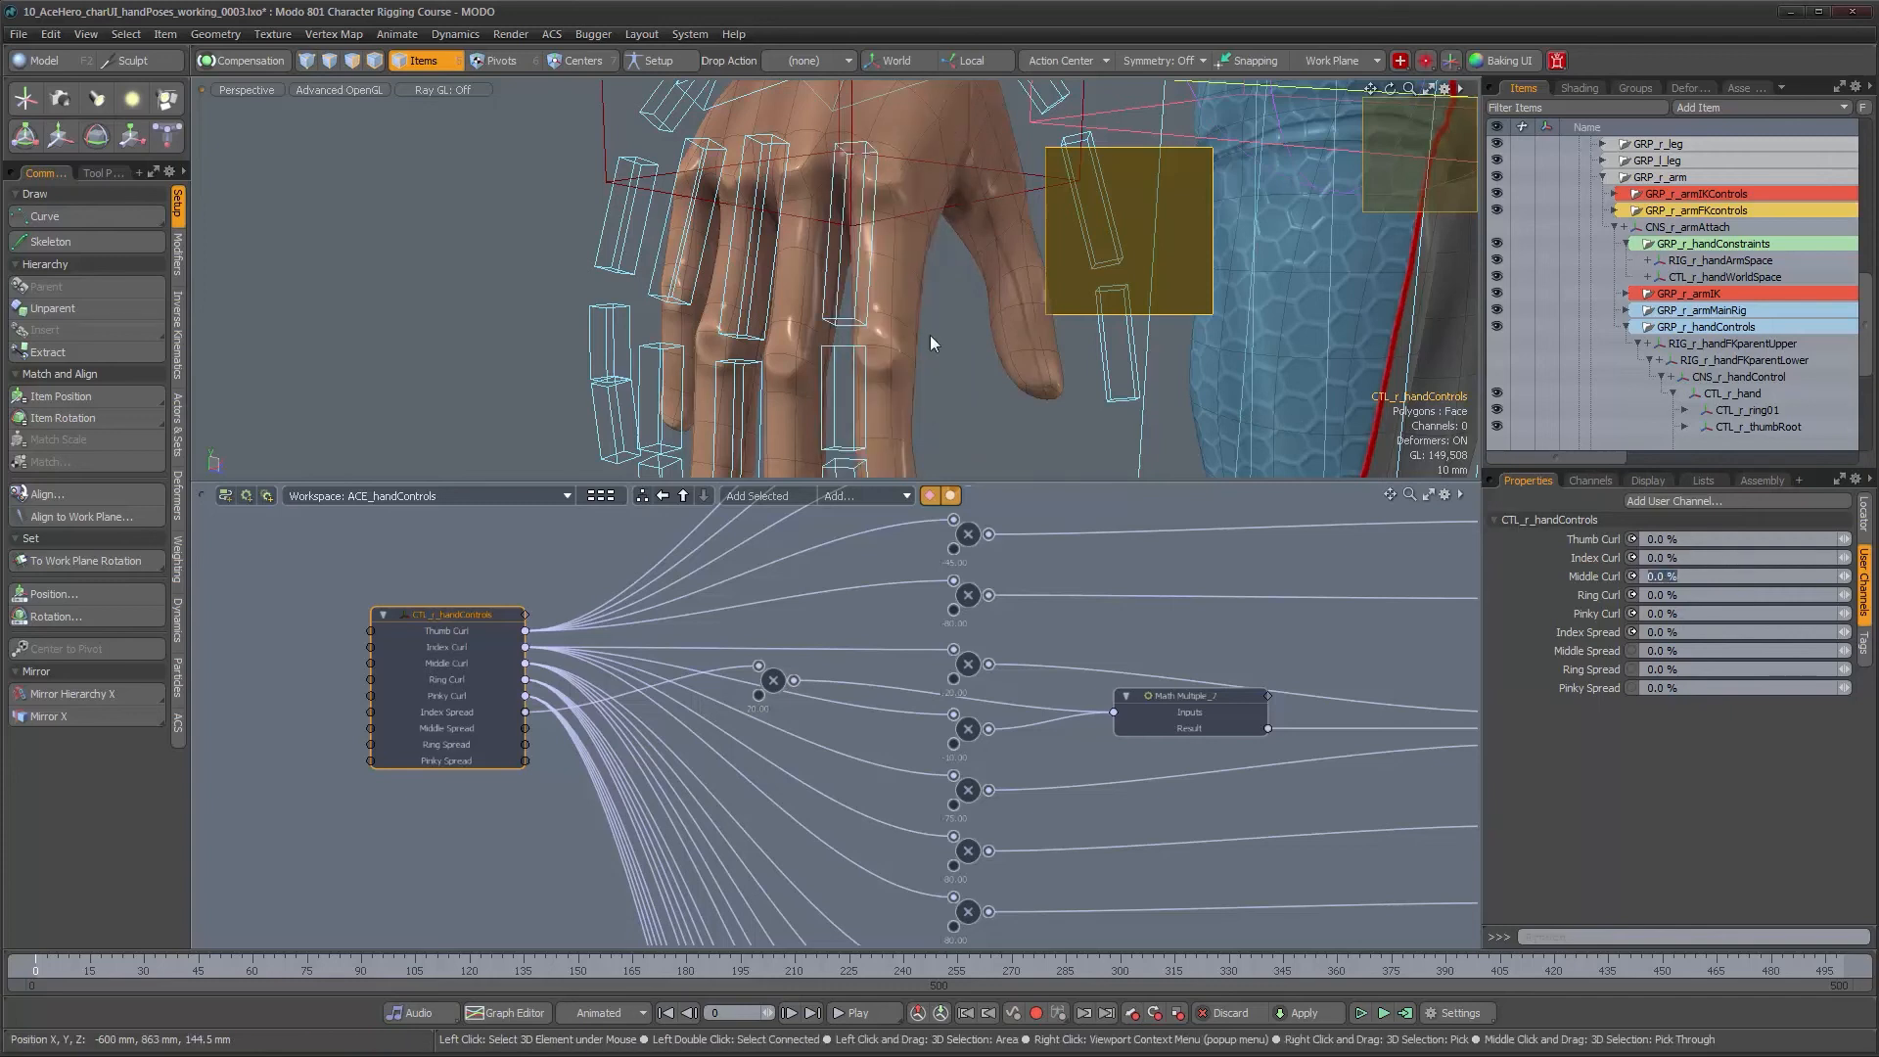
alt+drag(930, 335, 1008, 339)
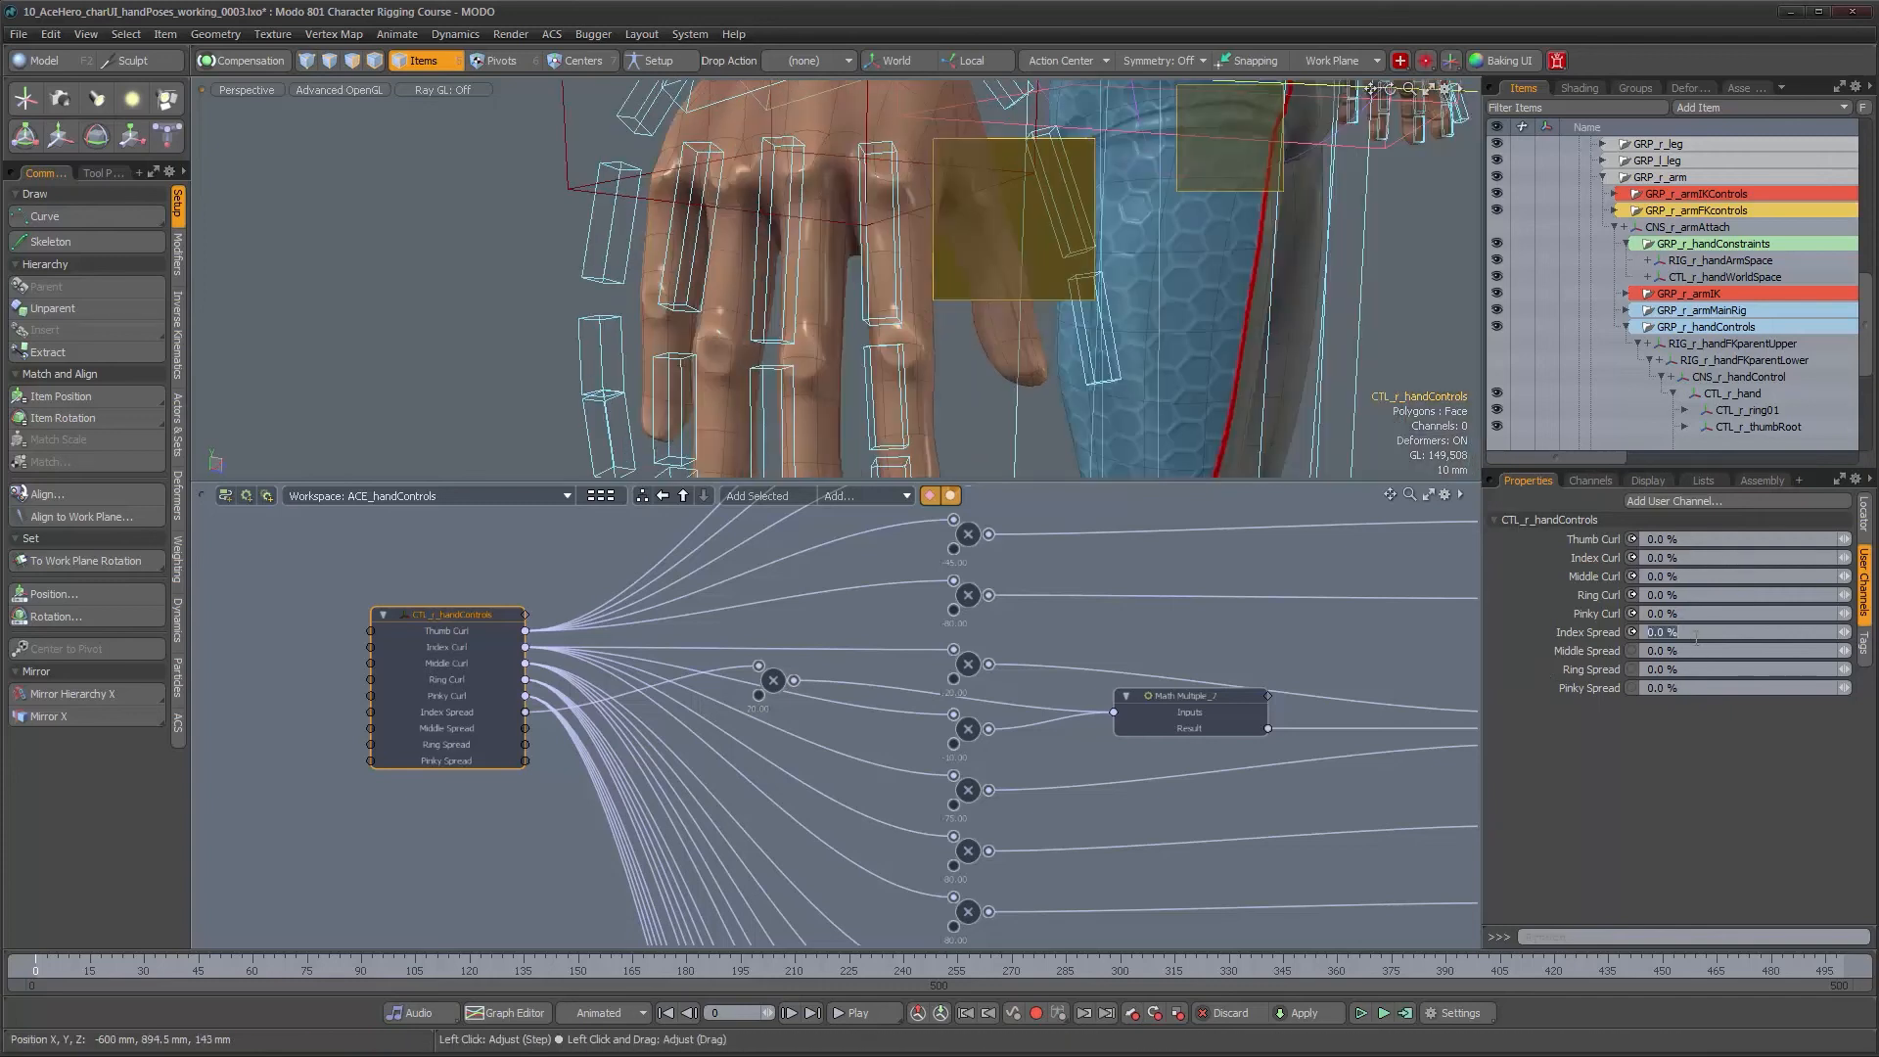
Set the Index, Middle, Ring and Pinky Spread channels to 100%
key(Tab)
text(100)
key(Tab)
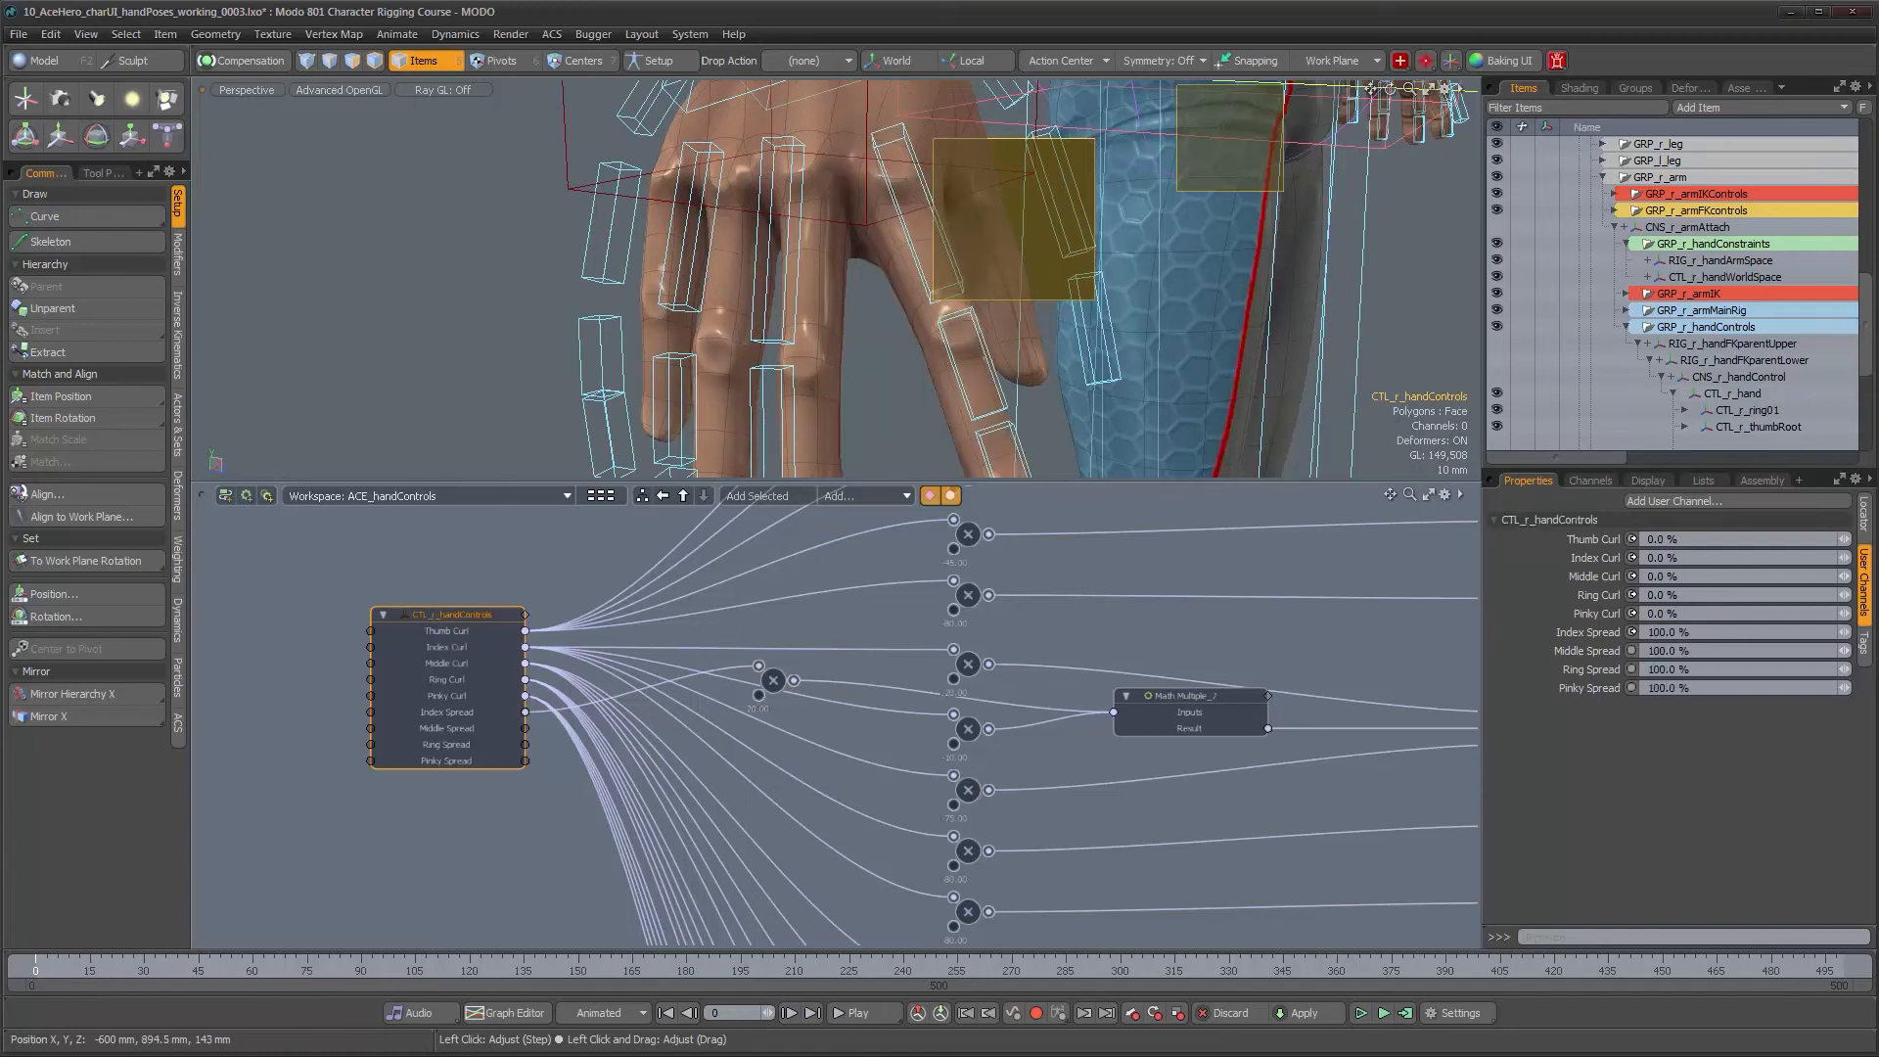
Insert a Math Multiple: Add modifier on the link driving Rotation Y of CTL_r_middle01
alt+drag(946, 712, 837, 650)
scroll(919, 727, down, 4)
click(778, 345)
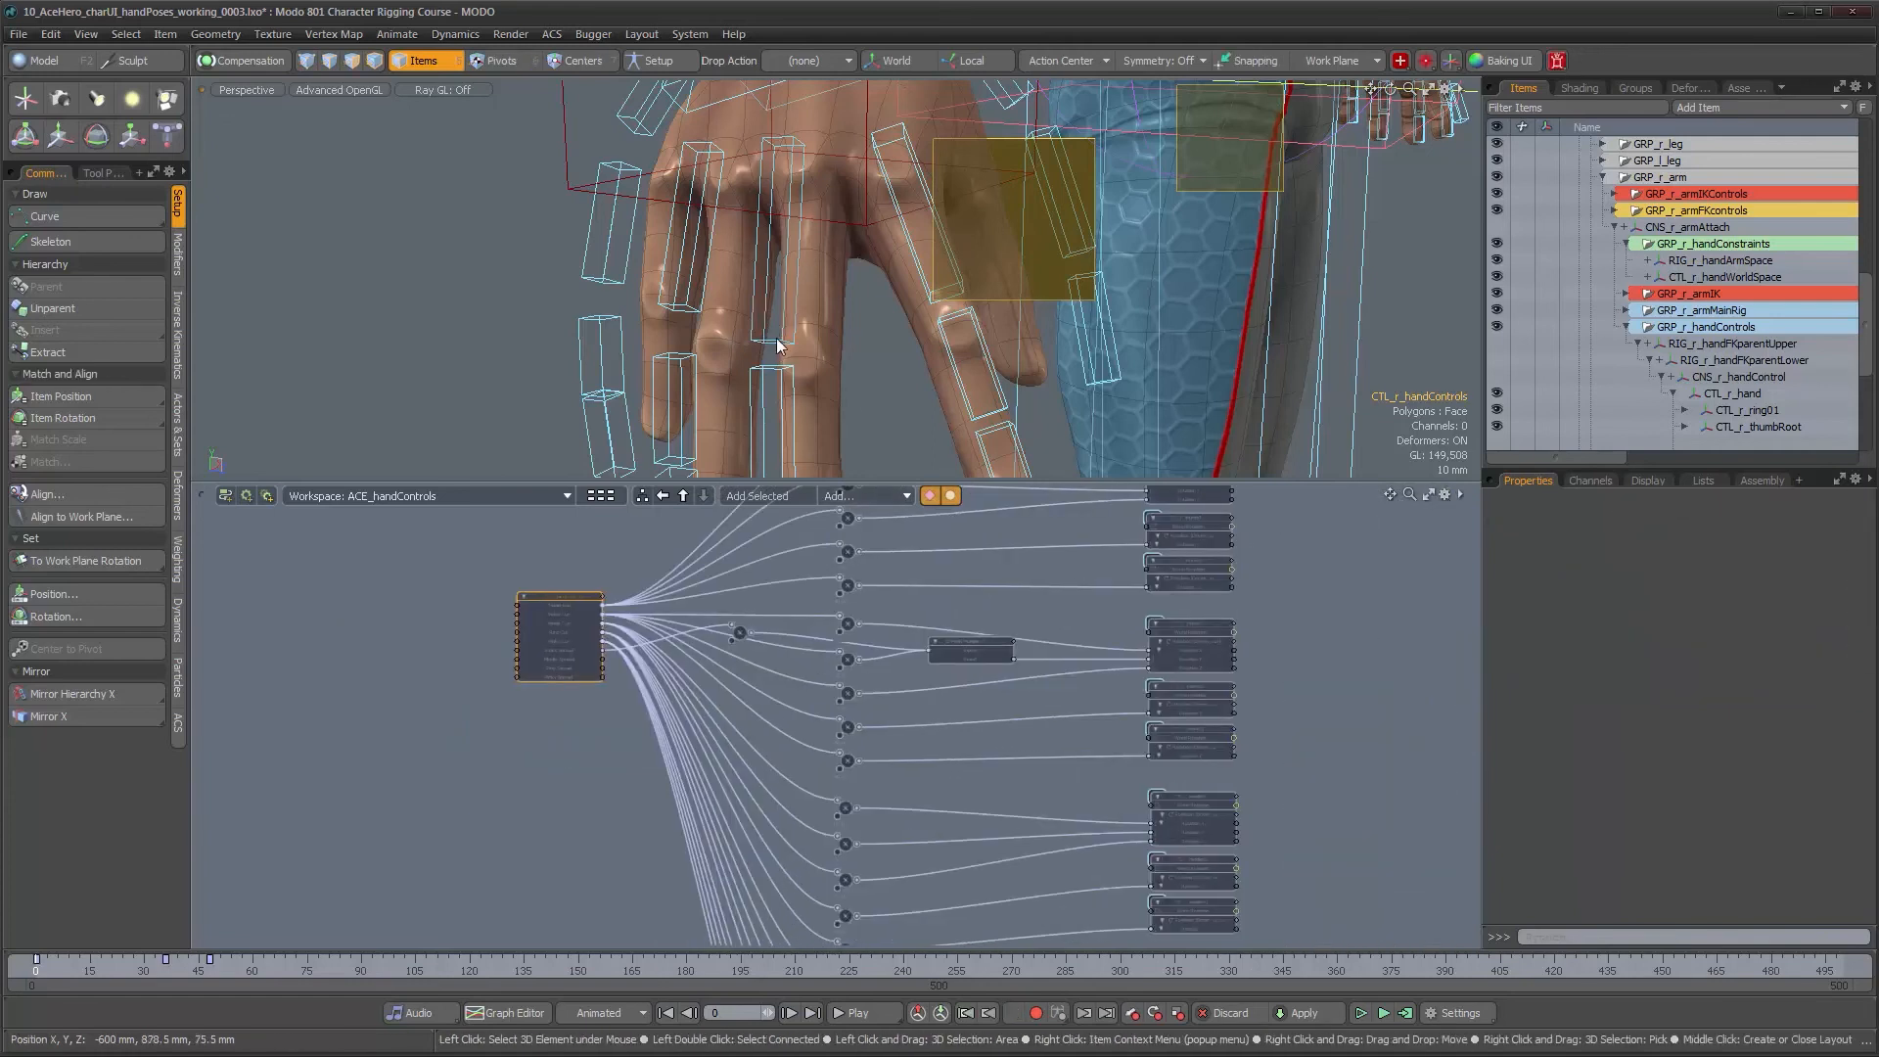
alt+drag(1077, 846, 1192, 748)
scroll(1077, 755, up, 4)
click(1049, 731)
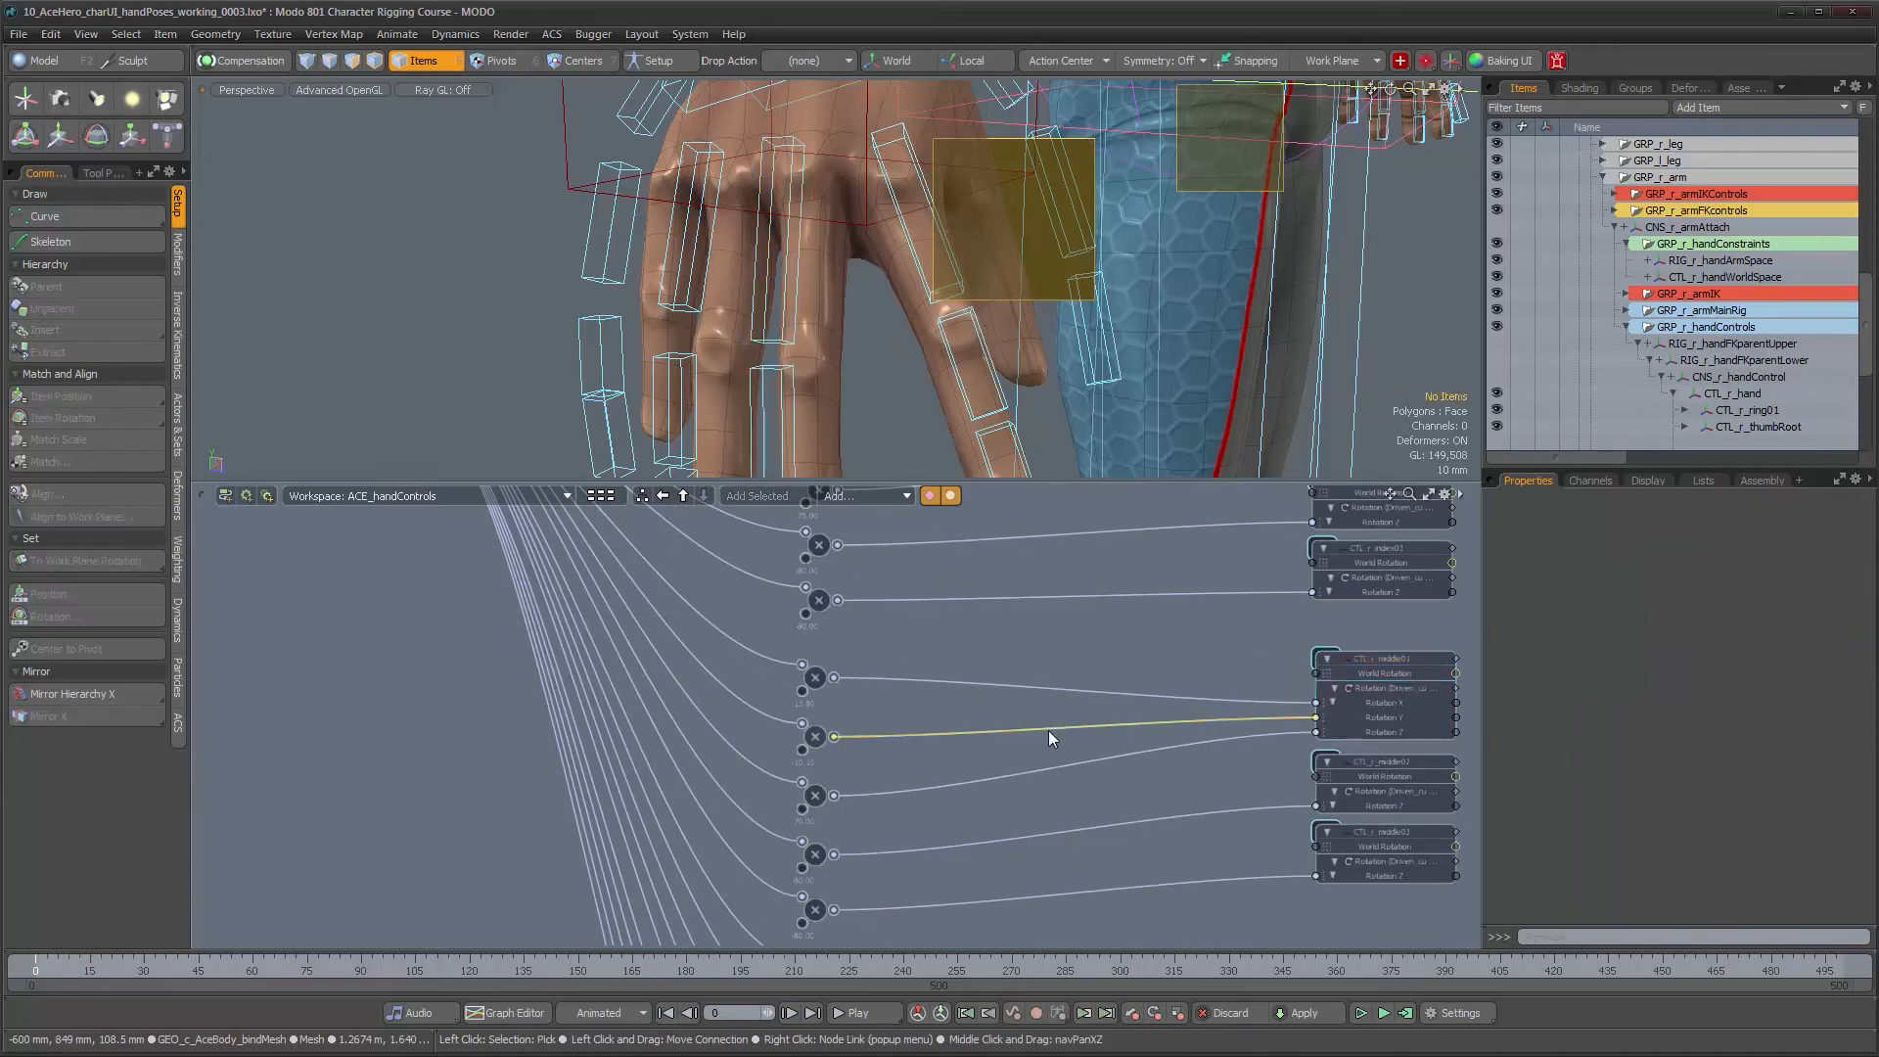
click(875, 497)
mouse_move(967, 497)
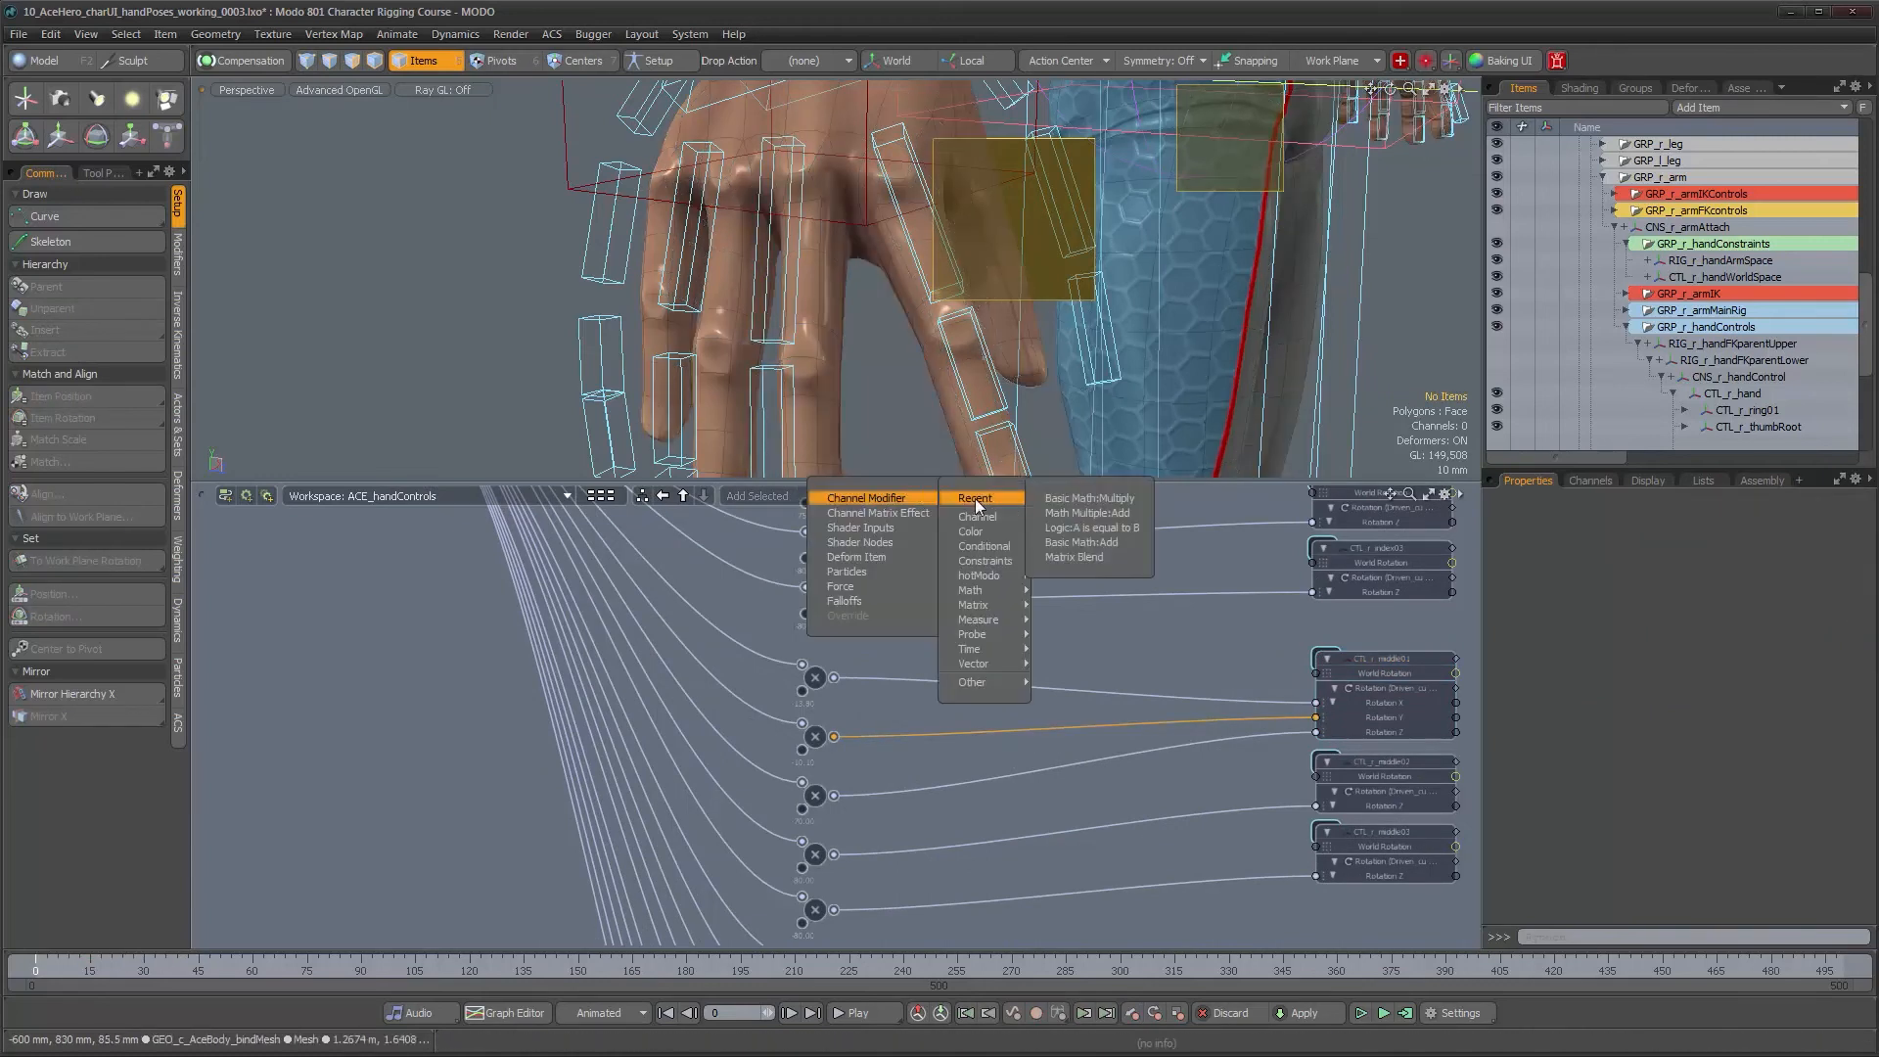
click(1048, 513)
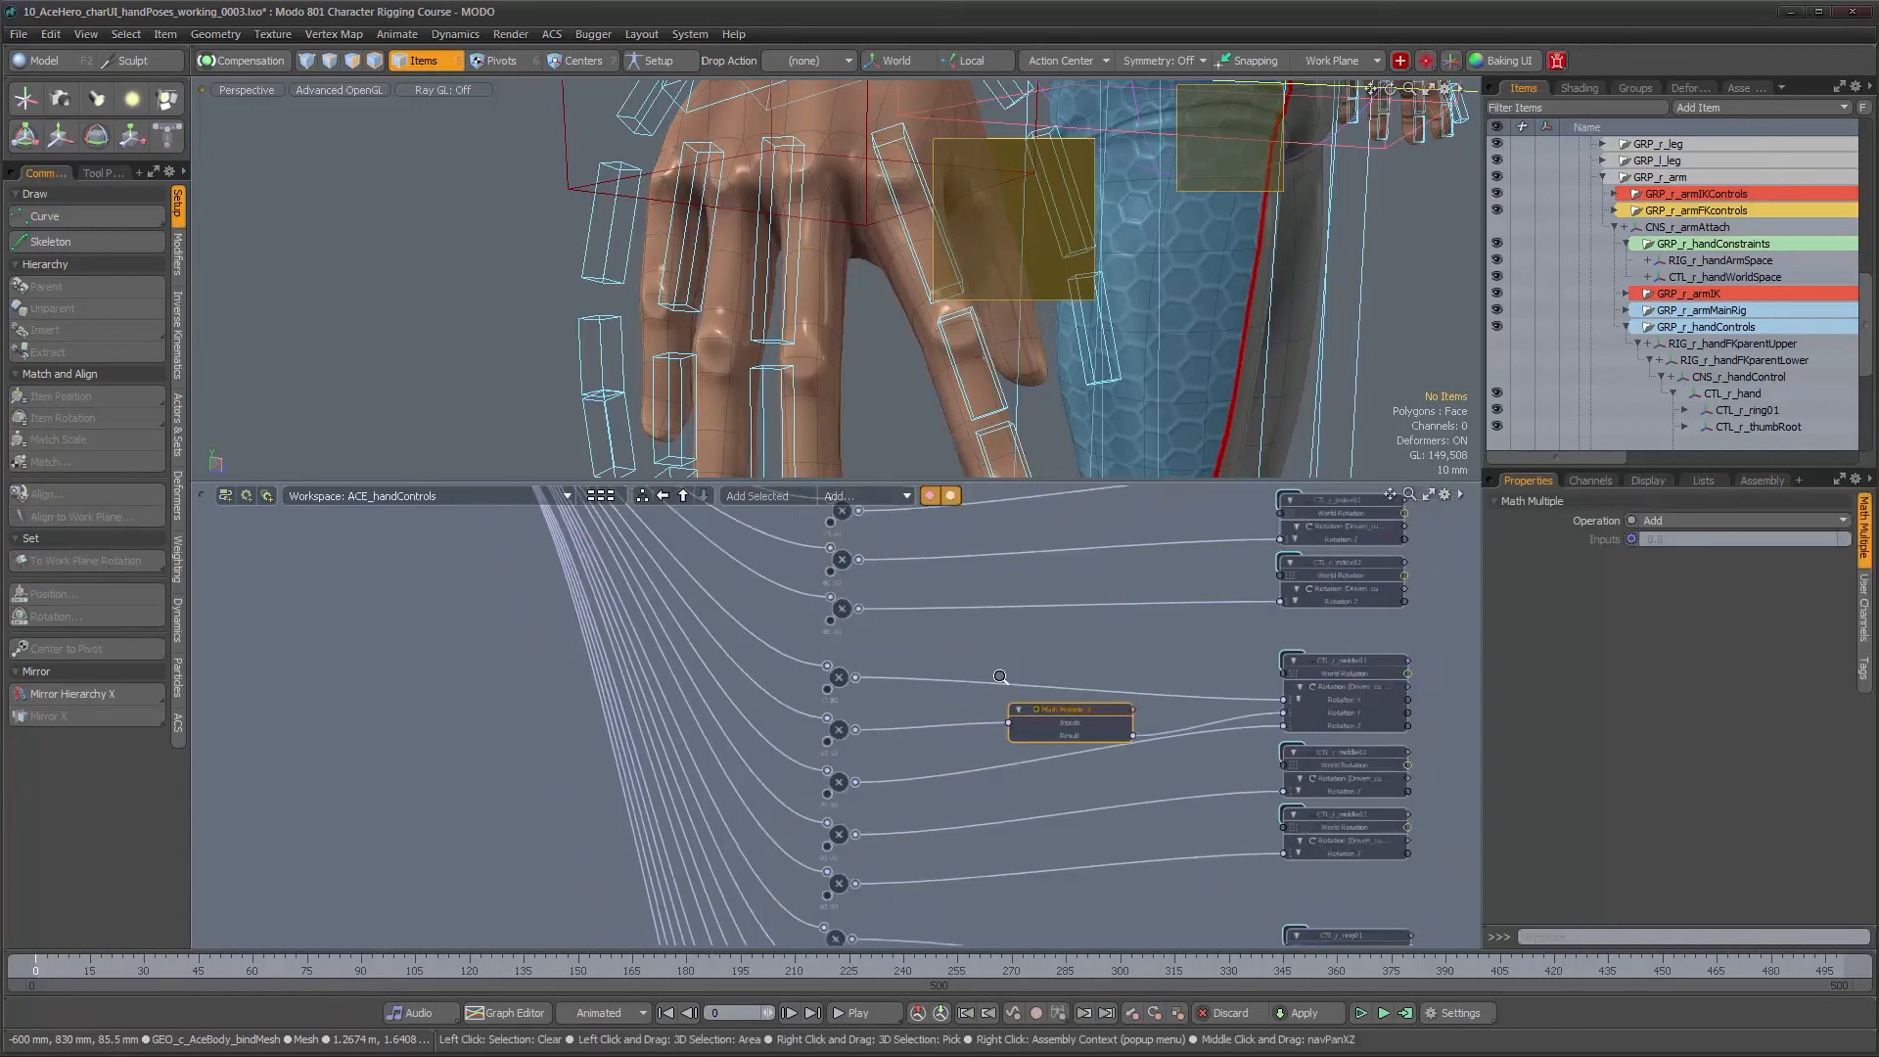
Connect Middle Spread of CTL_r_handControls to the inputs of the middle finger's Math Multiple node
ctrl+alt+drag(999, 676, 979, 676)
alt+drag(788, 633, 930, 705)
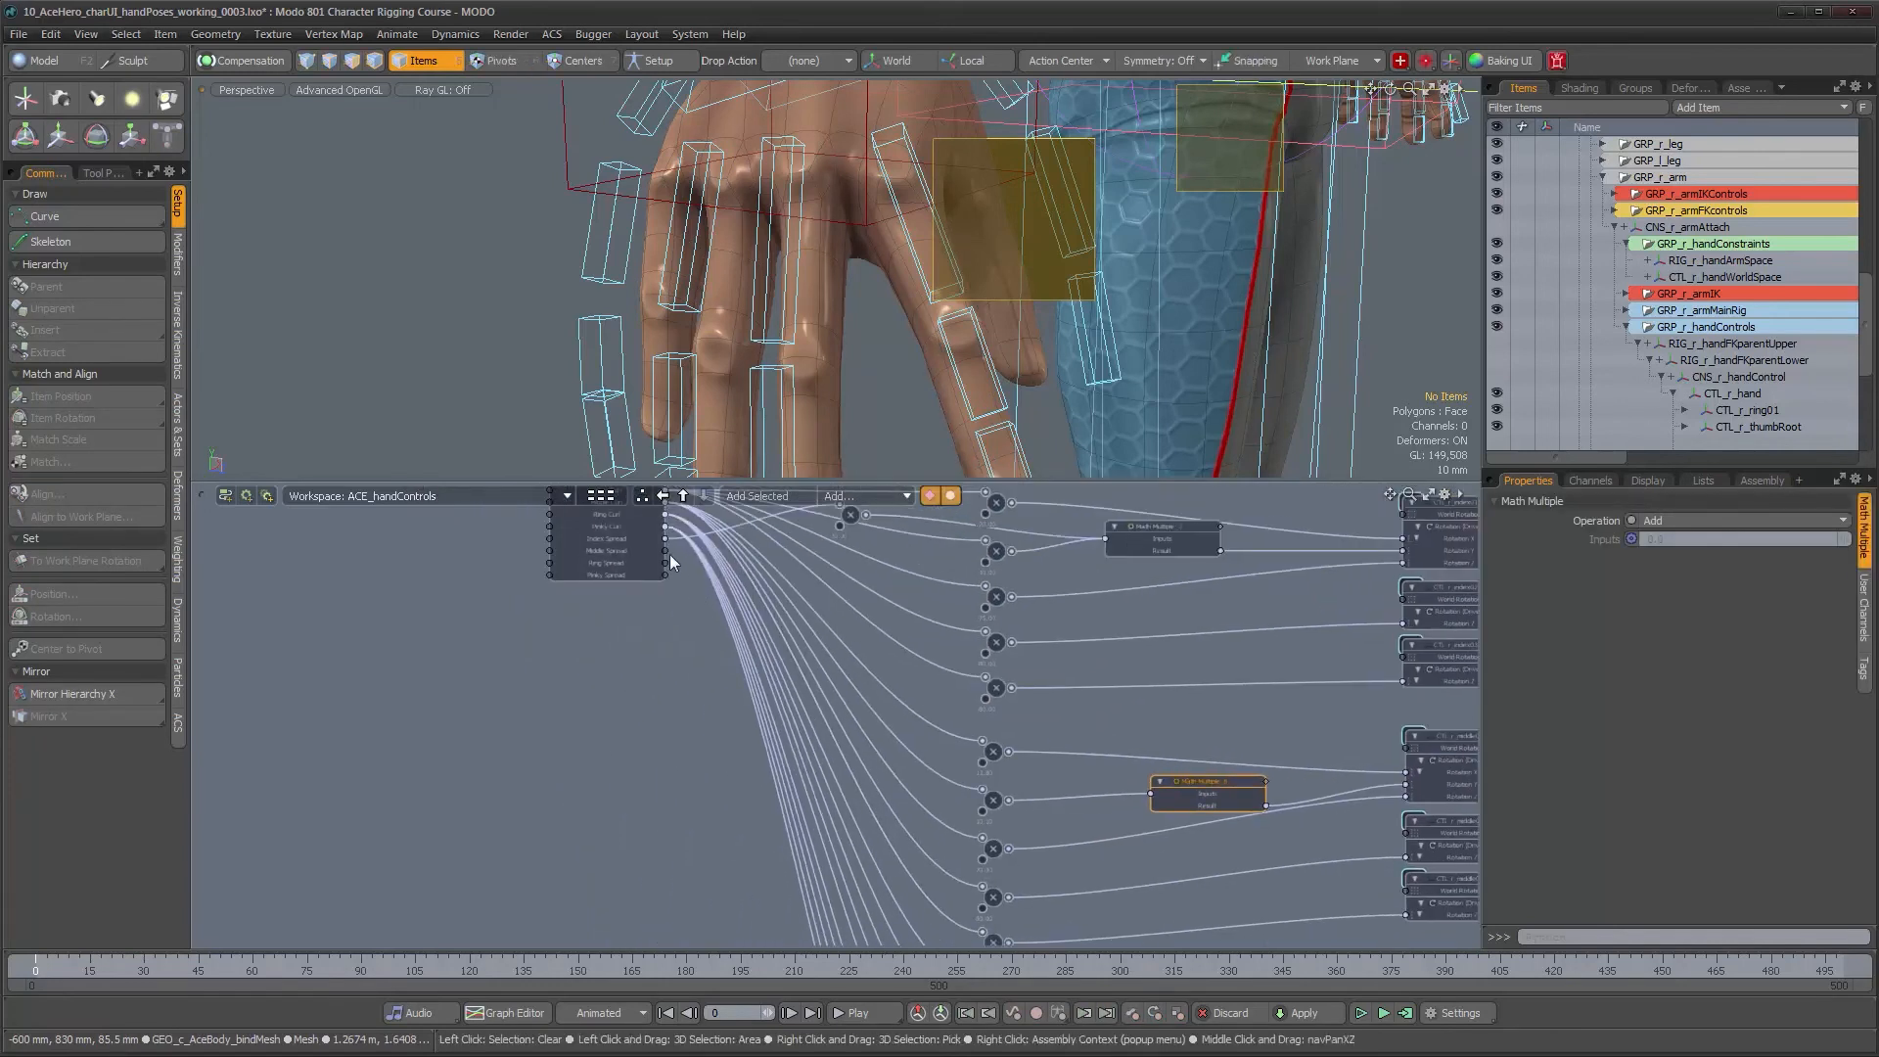
drag(665, 551, 1196, 795)
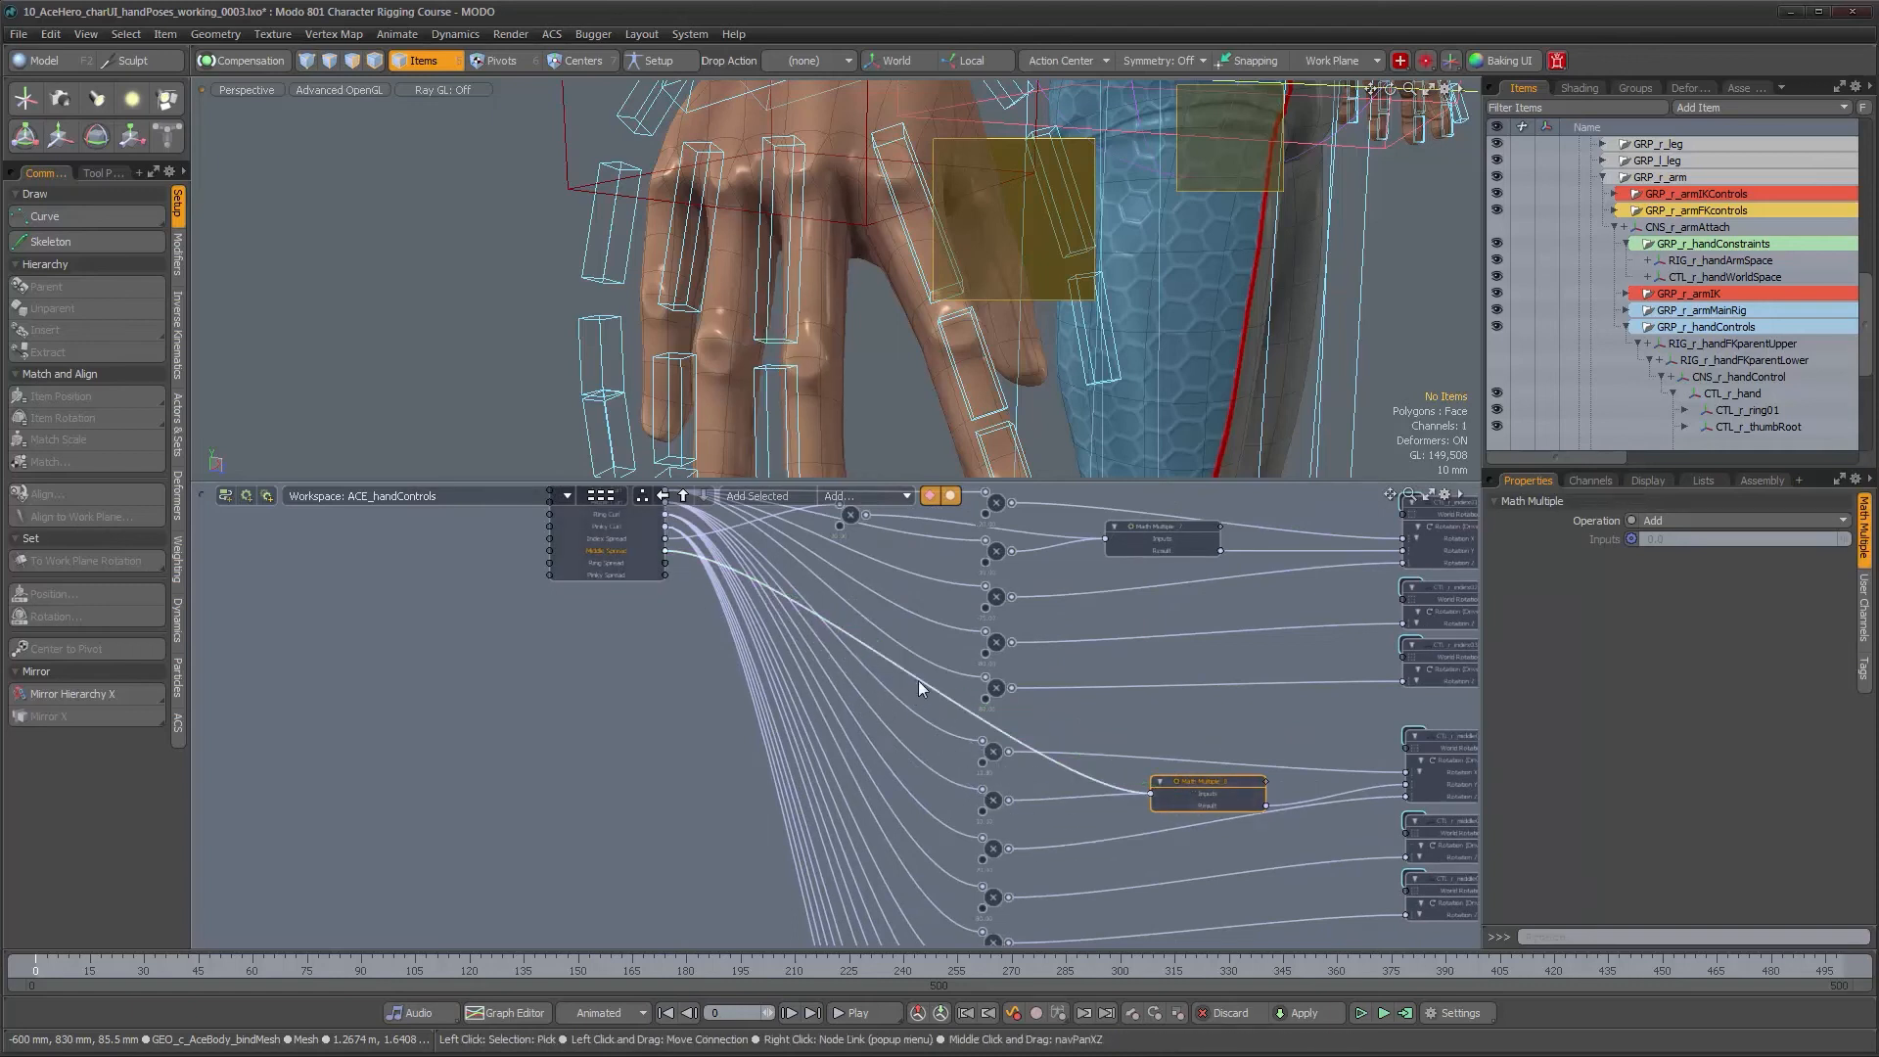
Insert a Basic Math: Multiply modifier on the Middle Spread link and place it before the middle curl multiply nodes
click(862, 497)
mouse_move(964, 501)
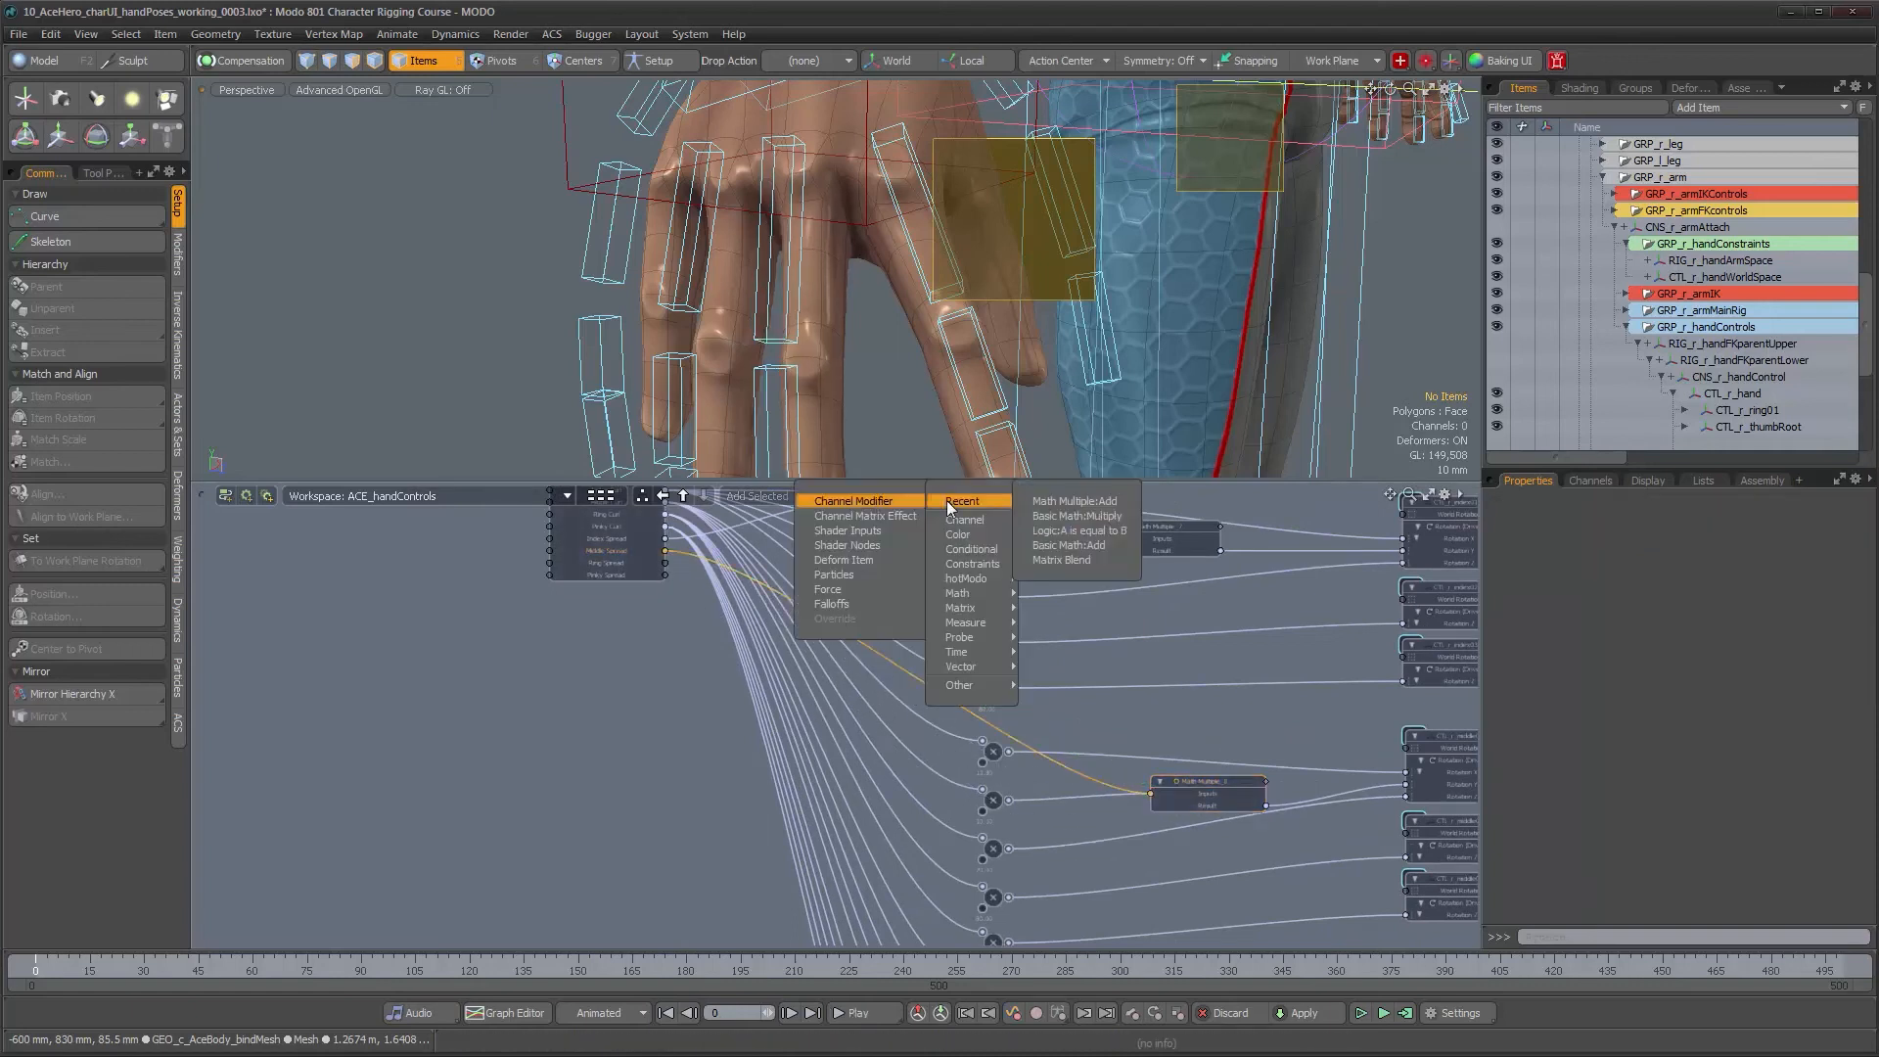
click(1067, 502)
drag(854, 673, 862, 745)
Set Value B of the Middle Spread multiply modifier to 4
alt+drag(788, 458, 871, 480)
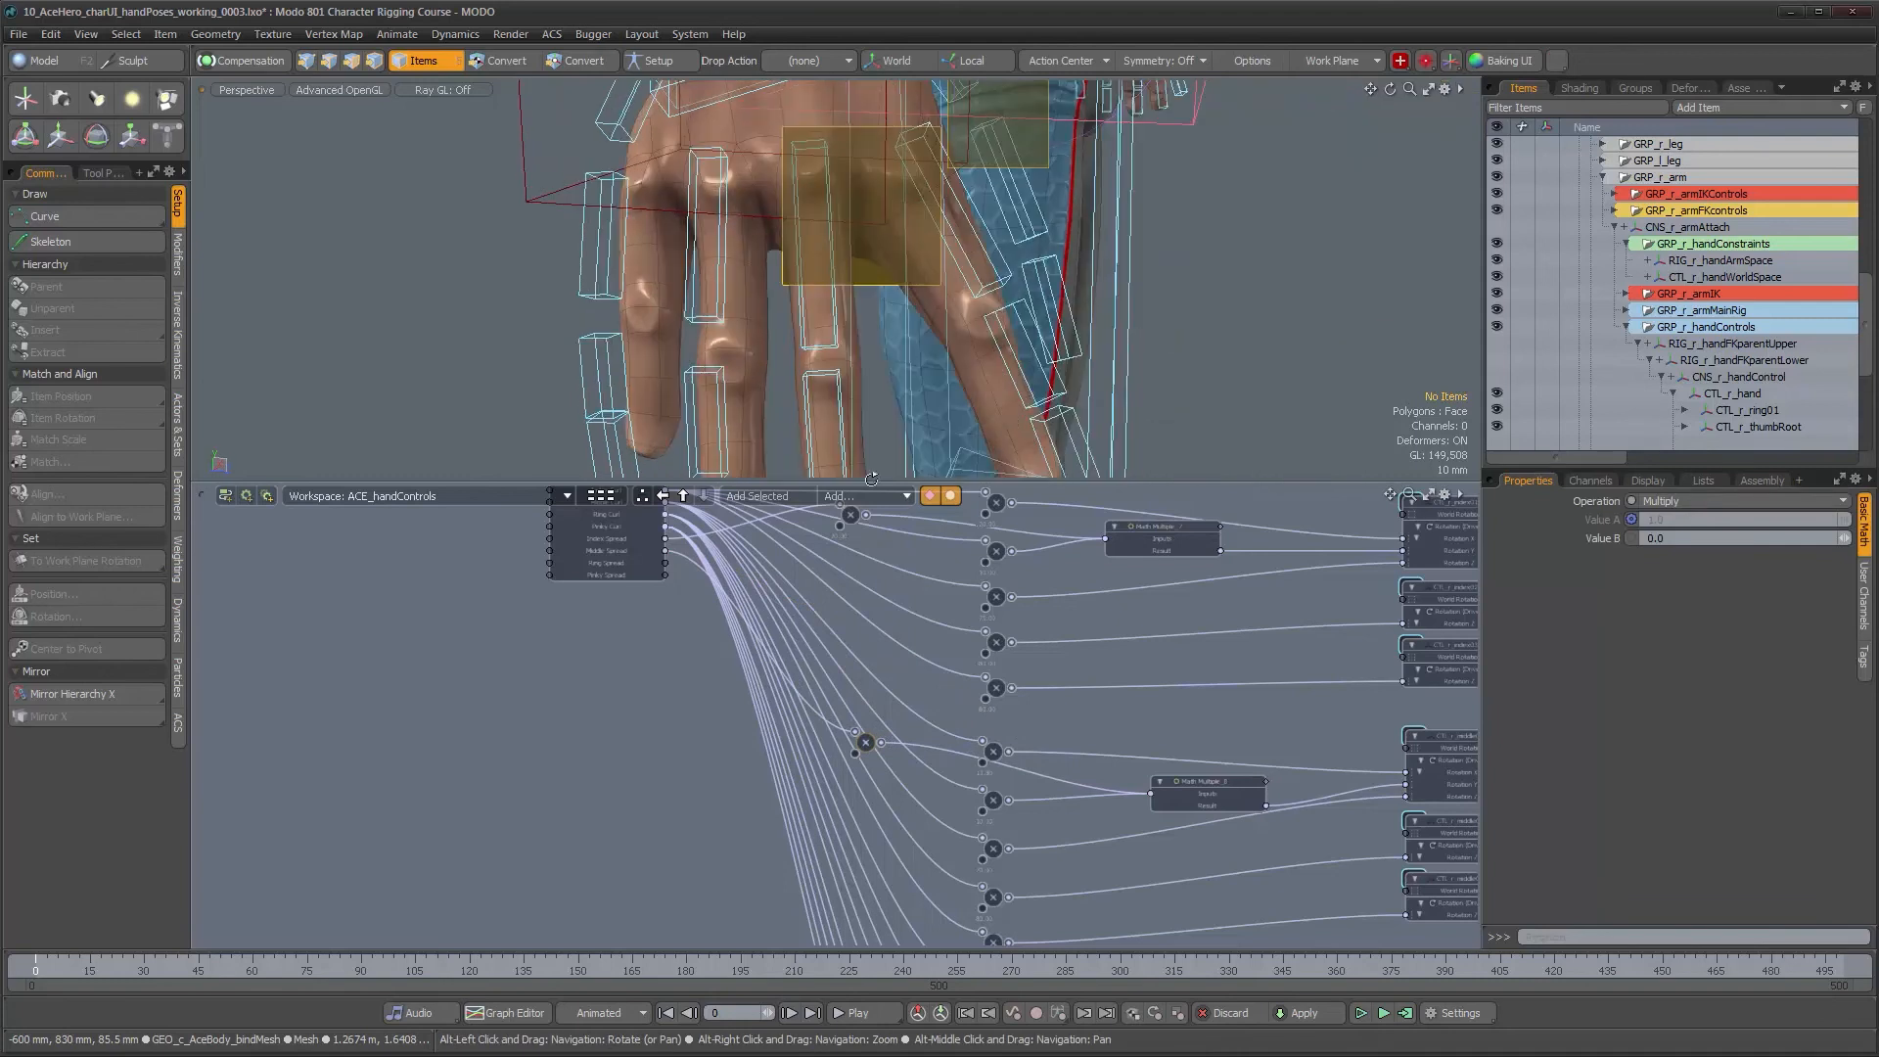
scroll(871, 494, up, 2)
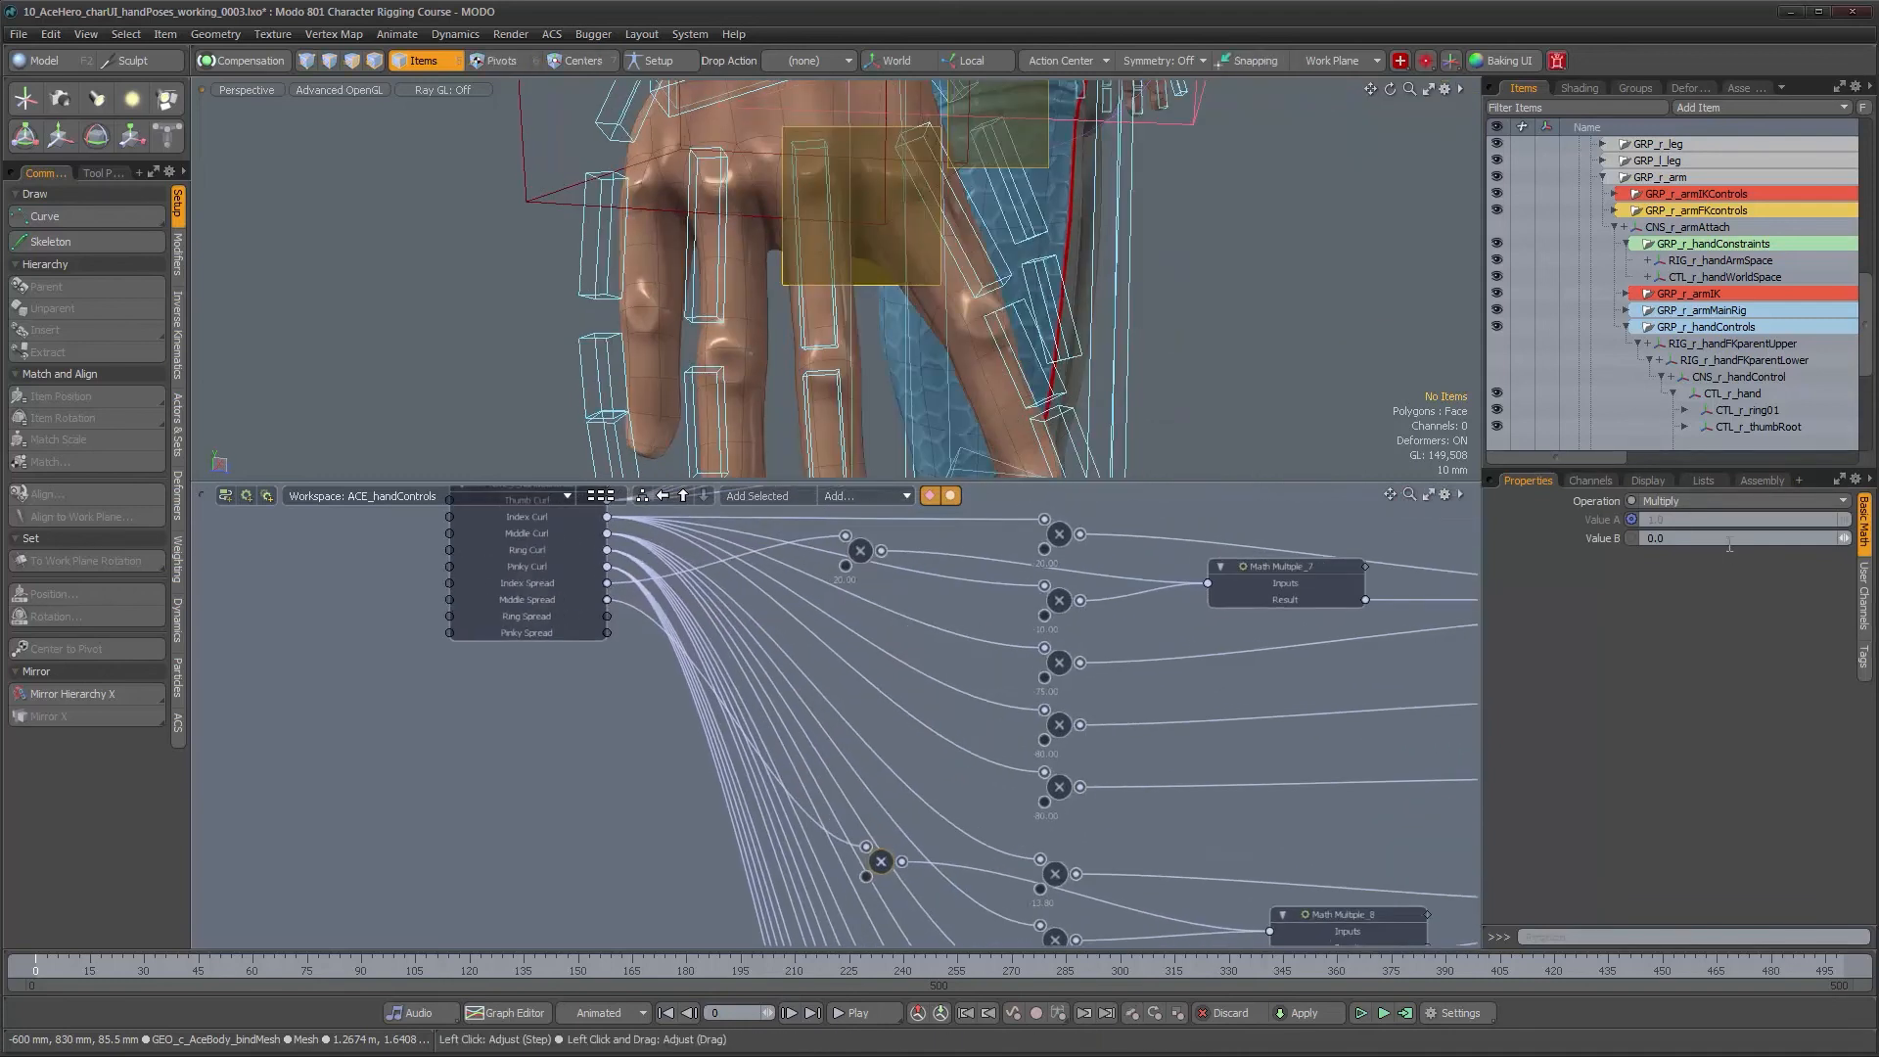
drag(1844, 538, 1849, 539)
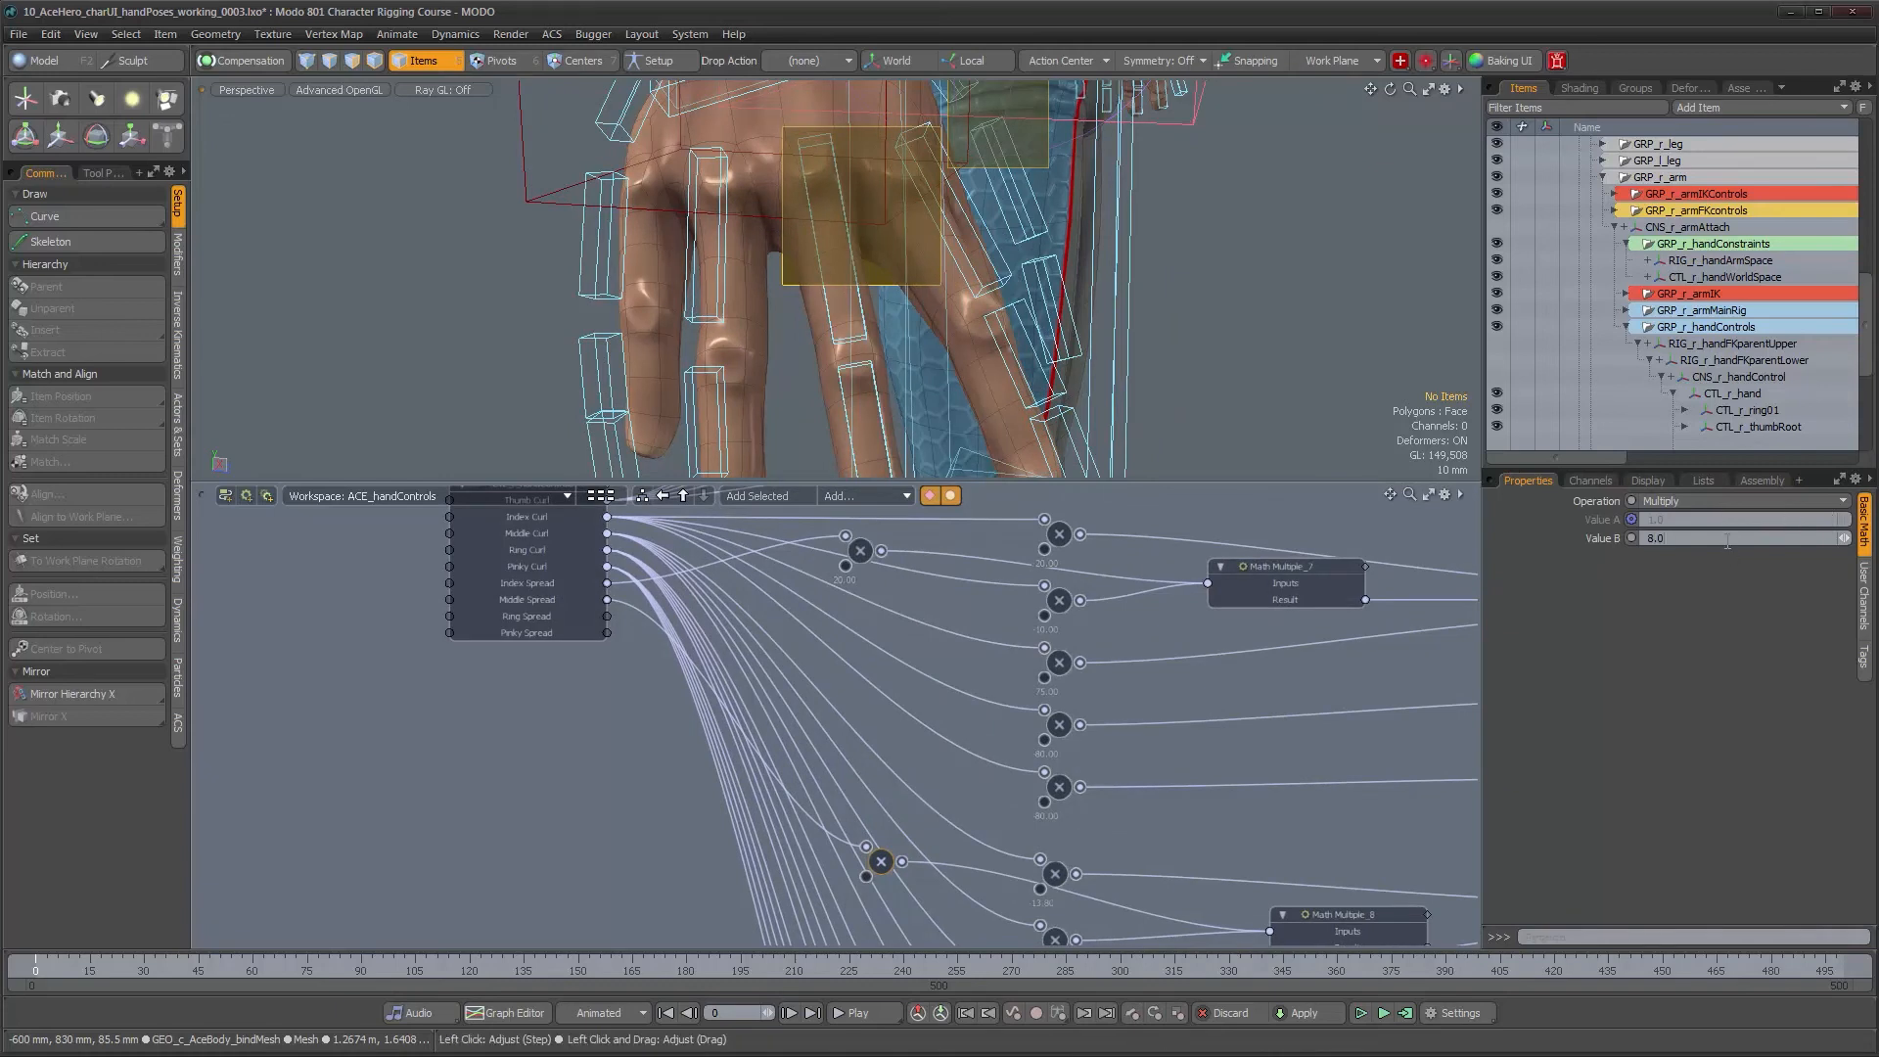
alt+drag(1025, 249, 954, 367)
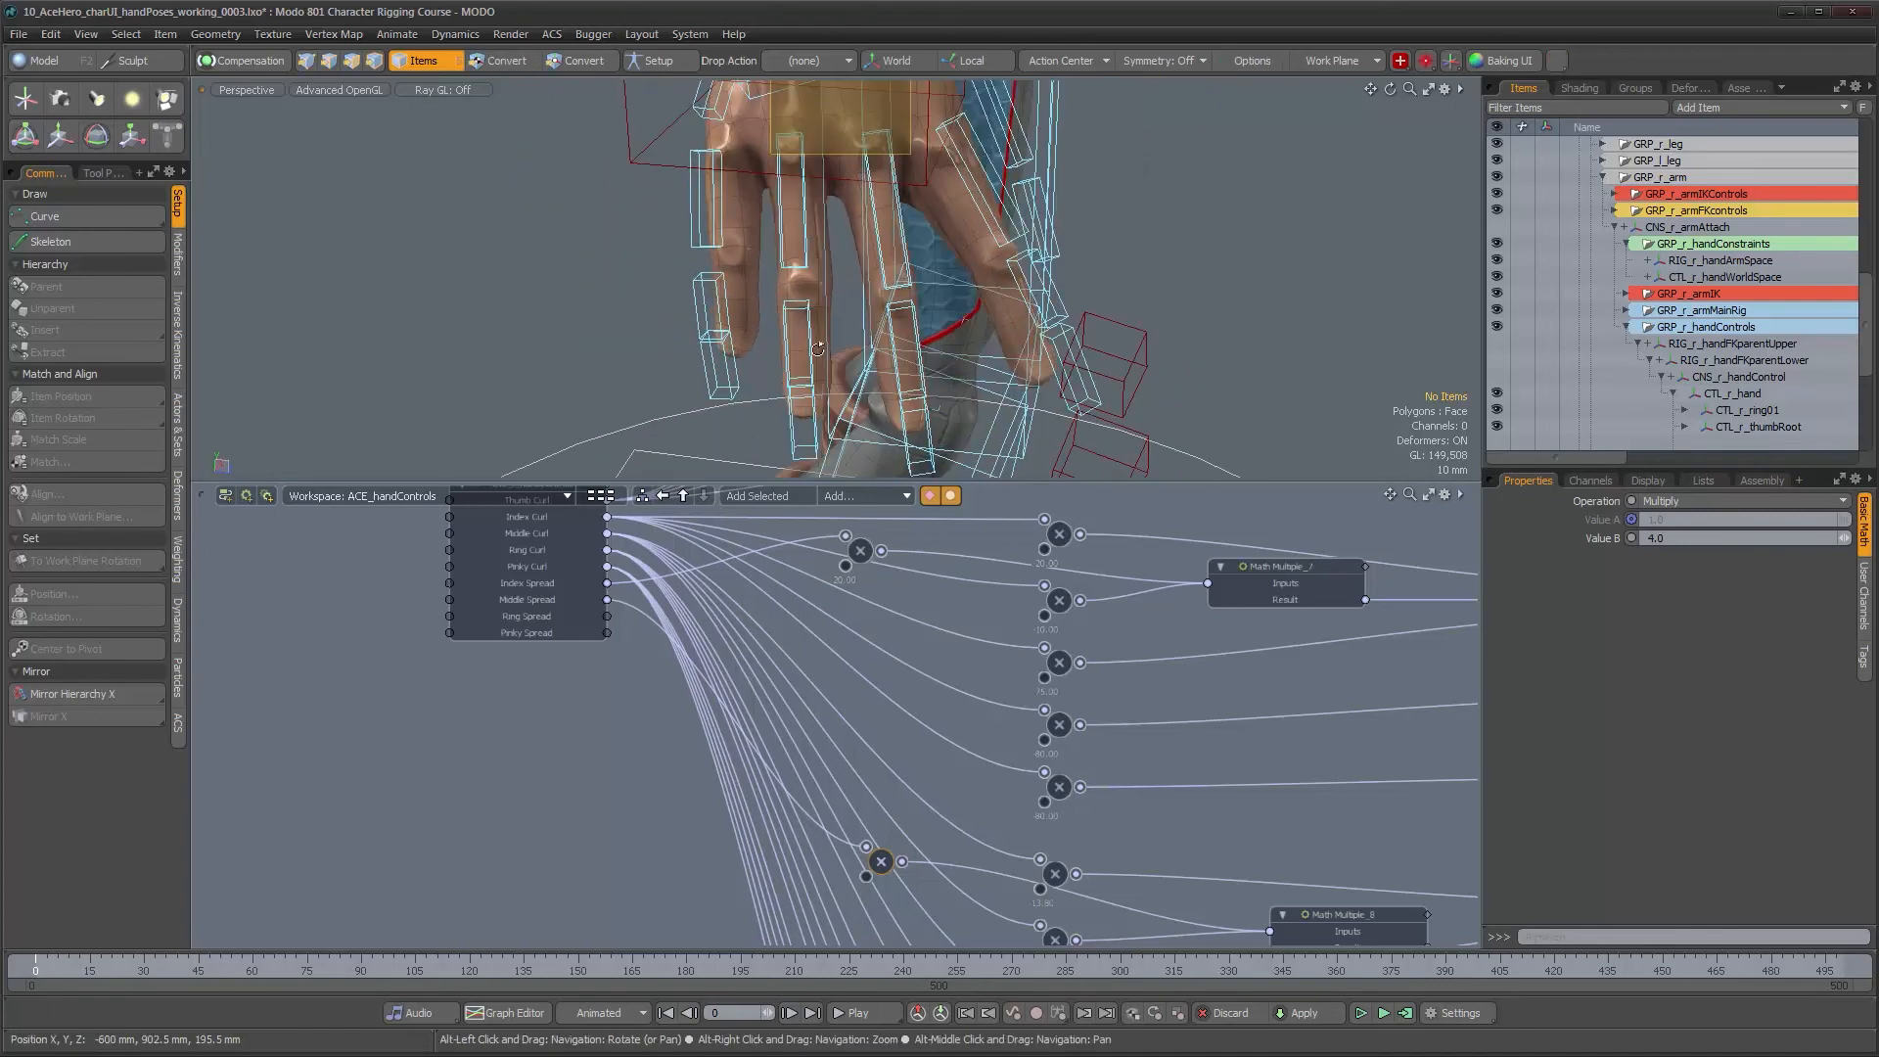
Insert a Math Multiple: Add modifier on the link driving Rotation Y of CTL_r_ring01 and align it under the middle finger's one
click(808, 275)
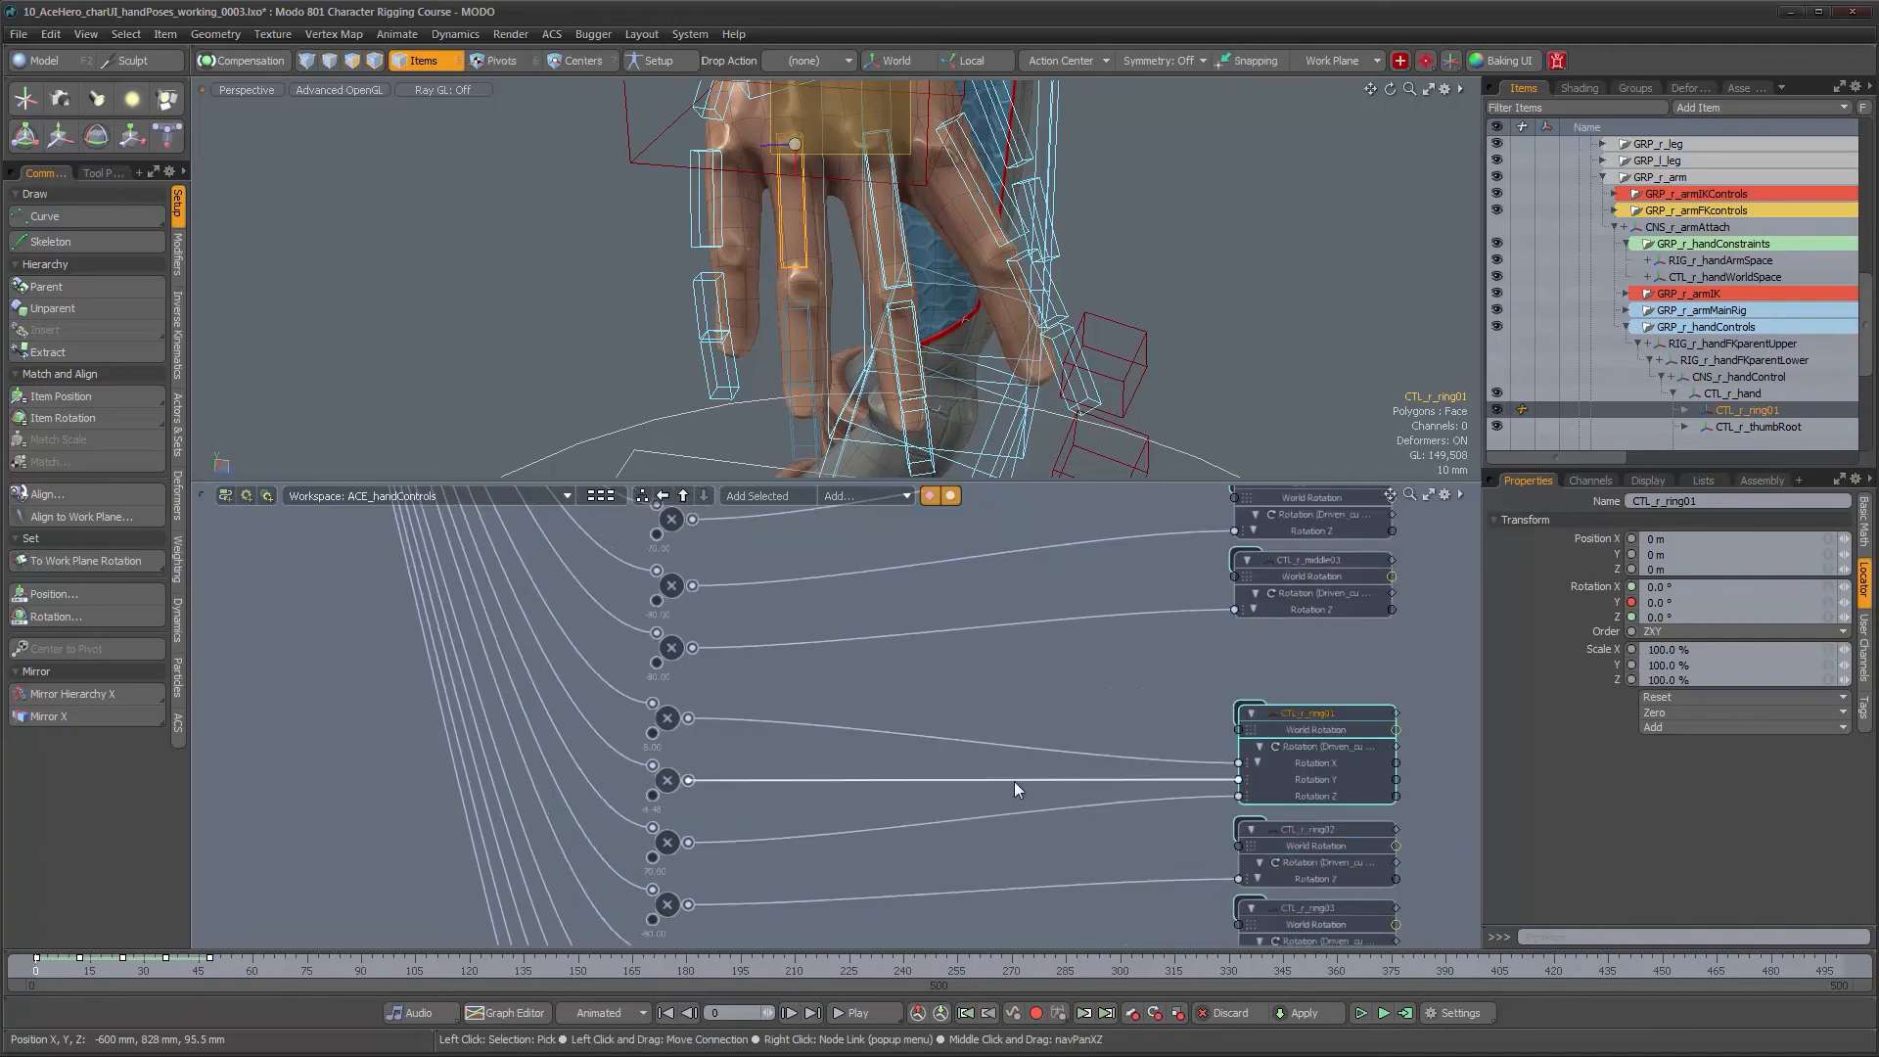
click(1014, 781)
click(885, 496)
mouse_move(890, 501)
mouse_move(1004, 504)
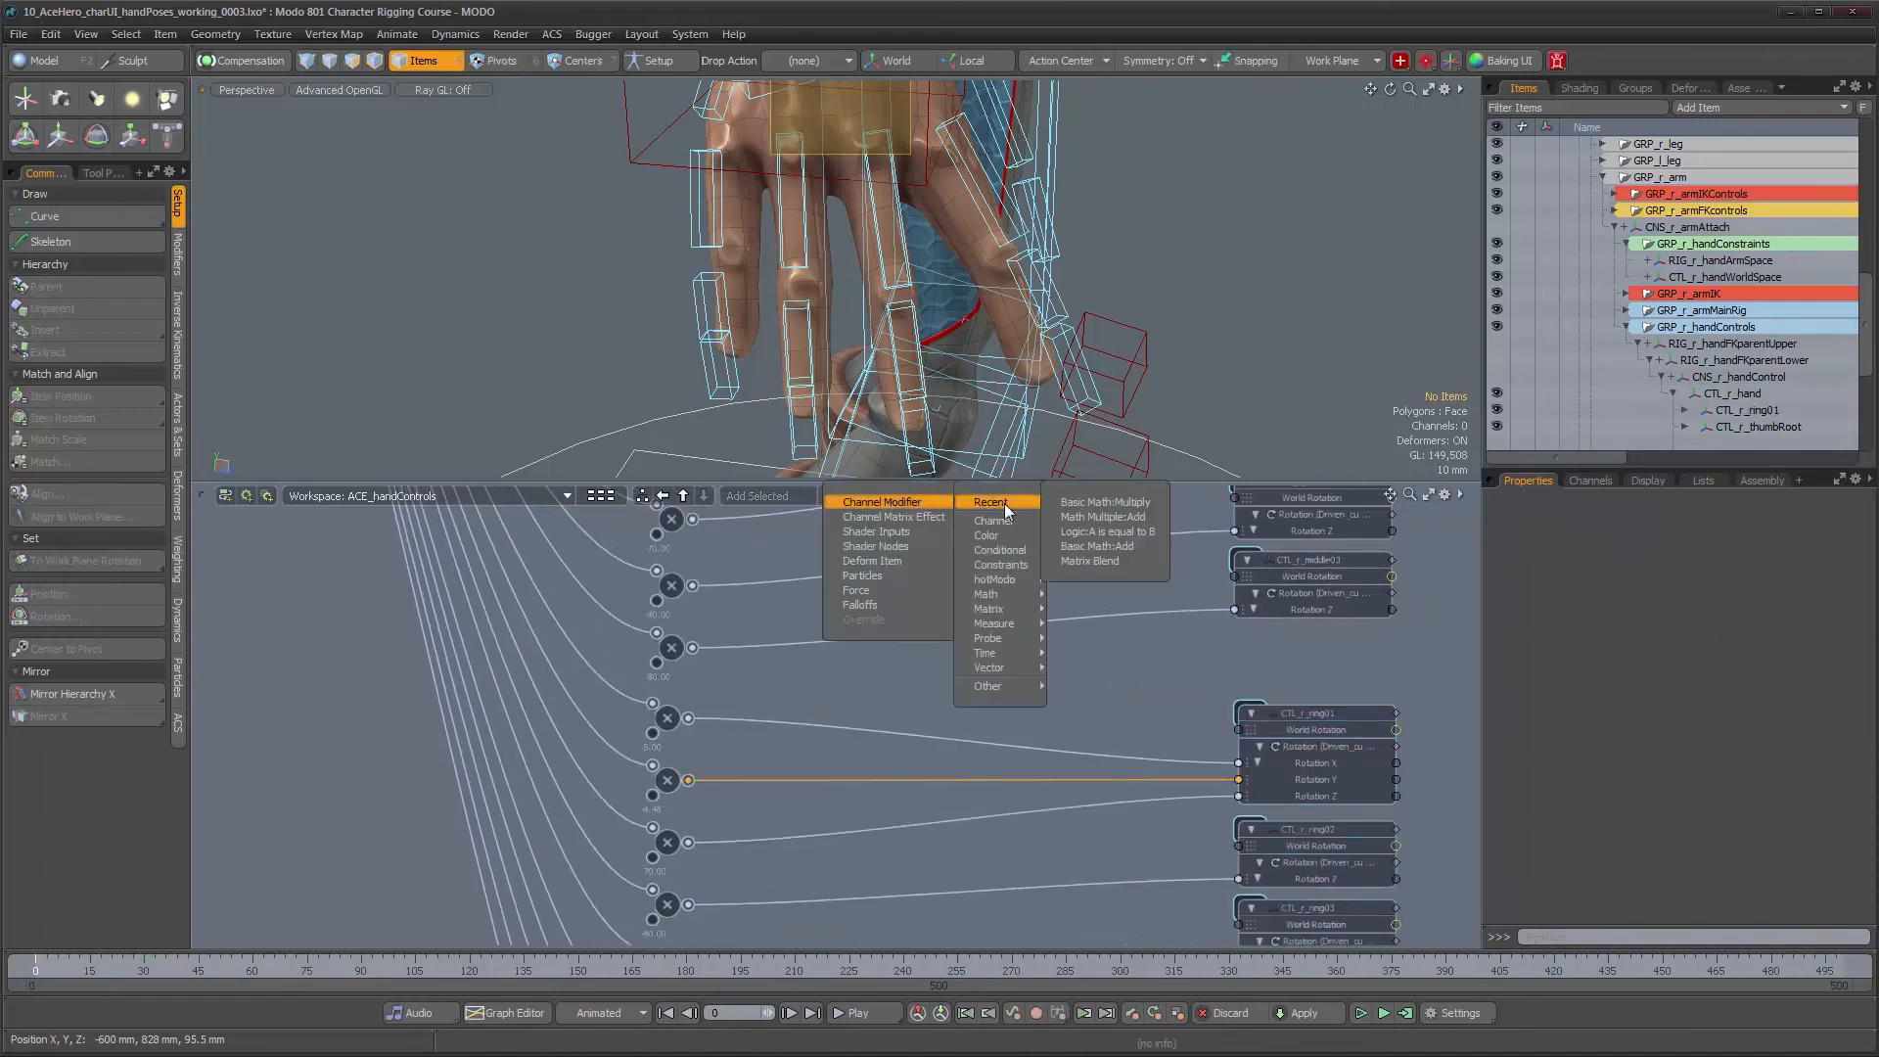
click(1124, 517)
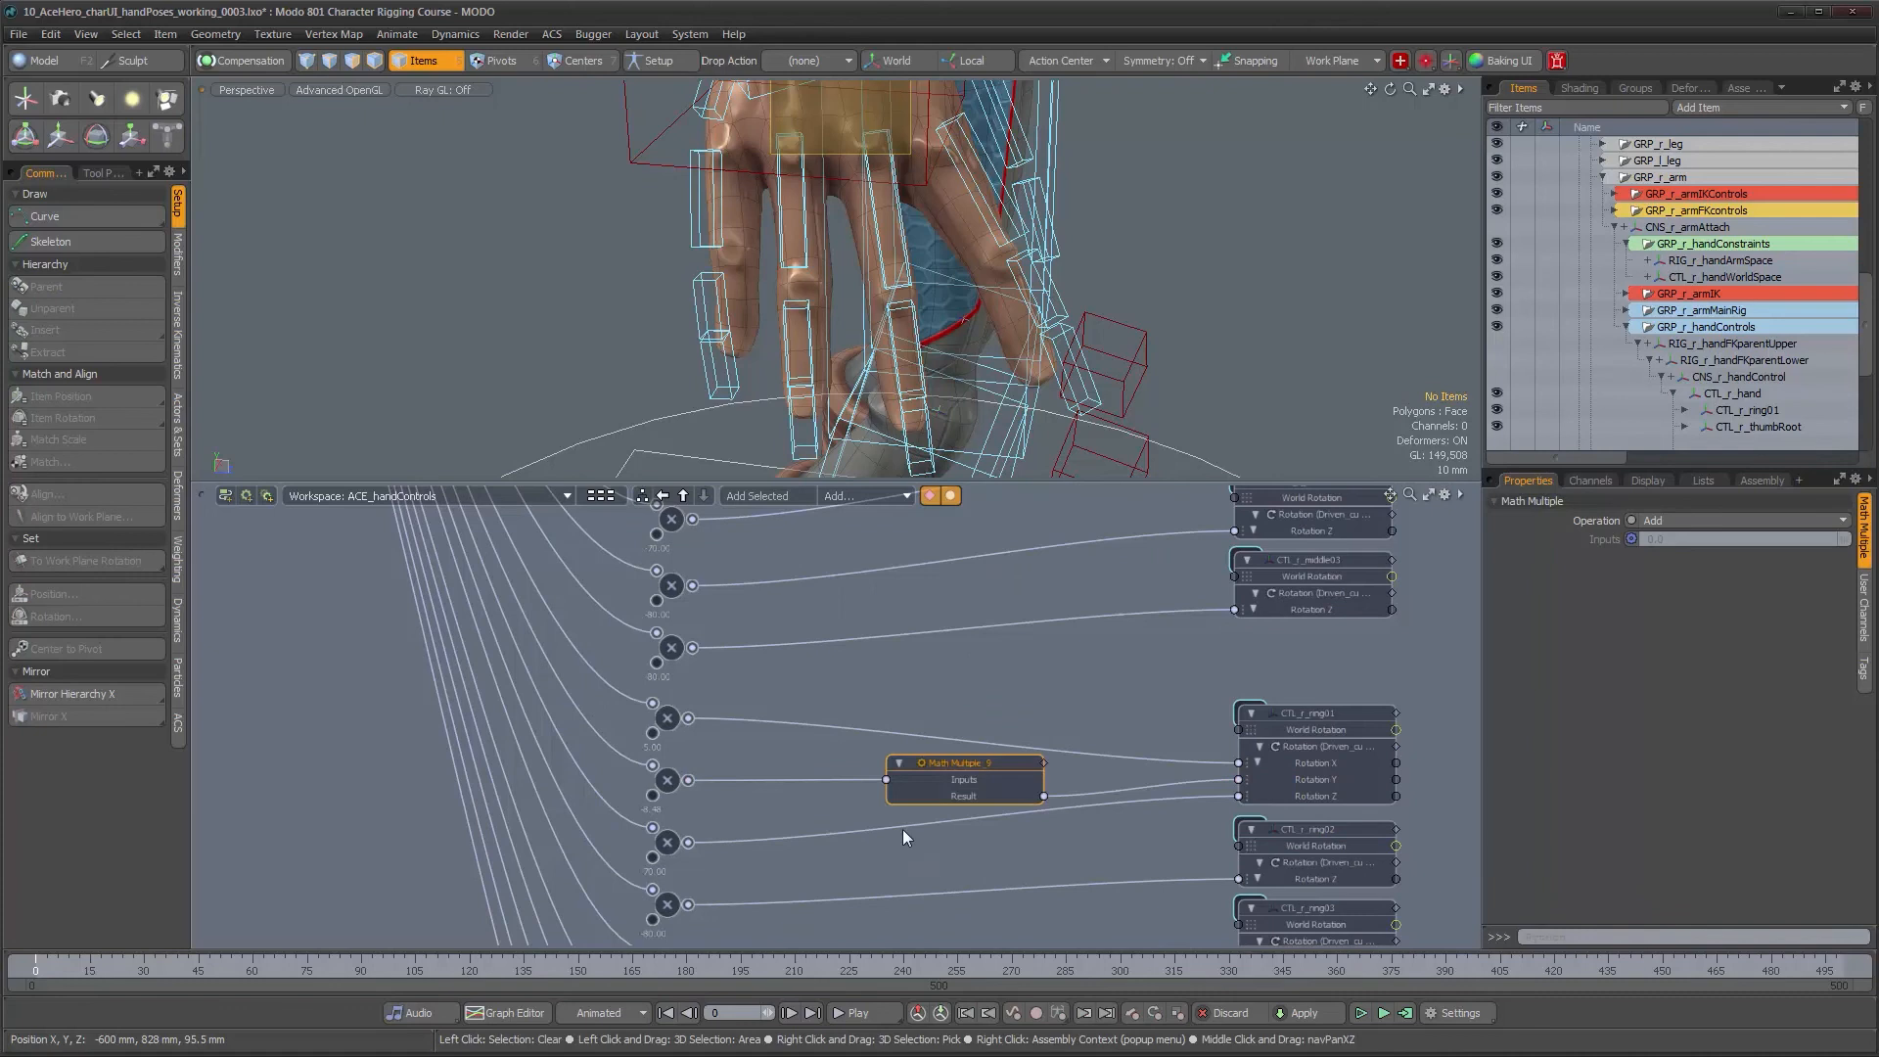
drag(938, 762, 918, 826)
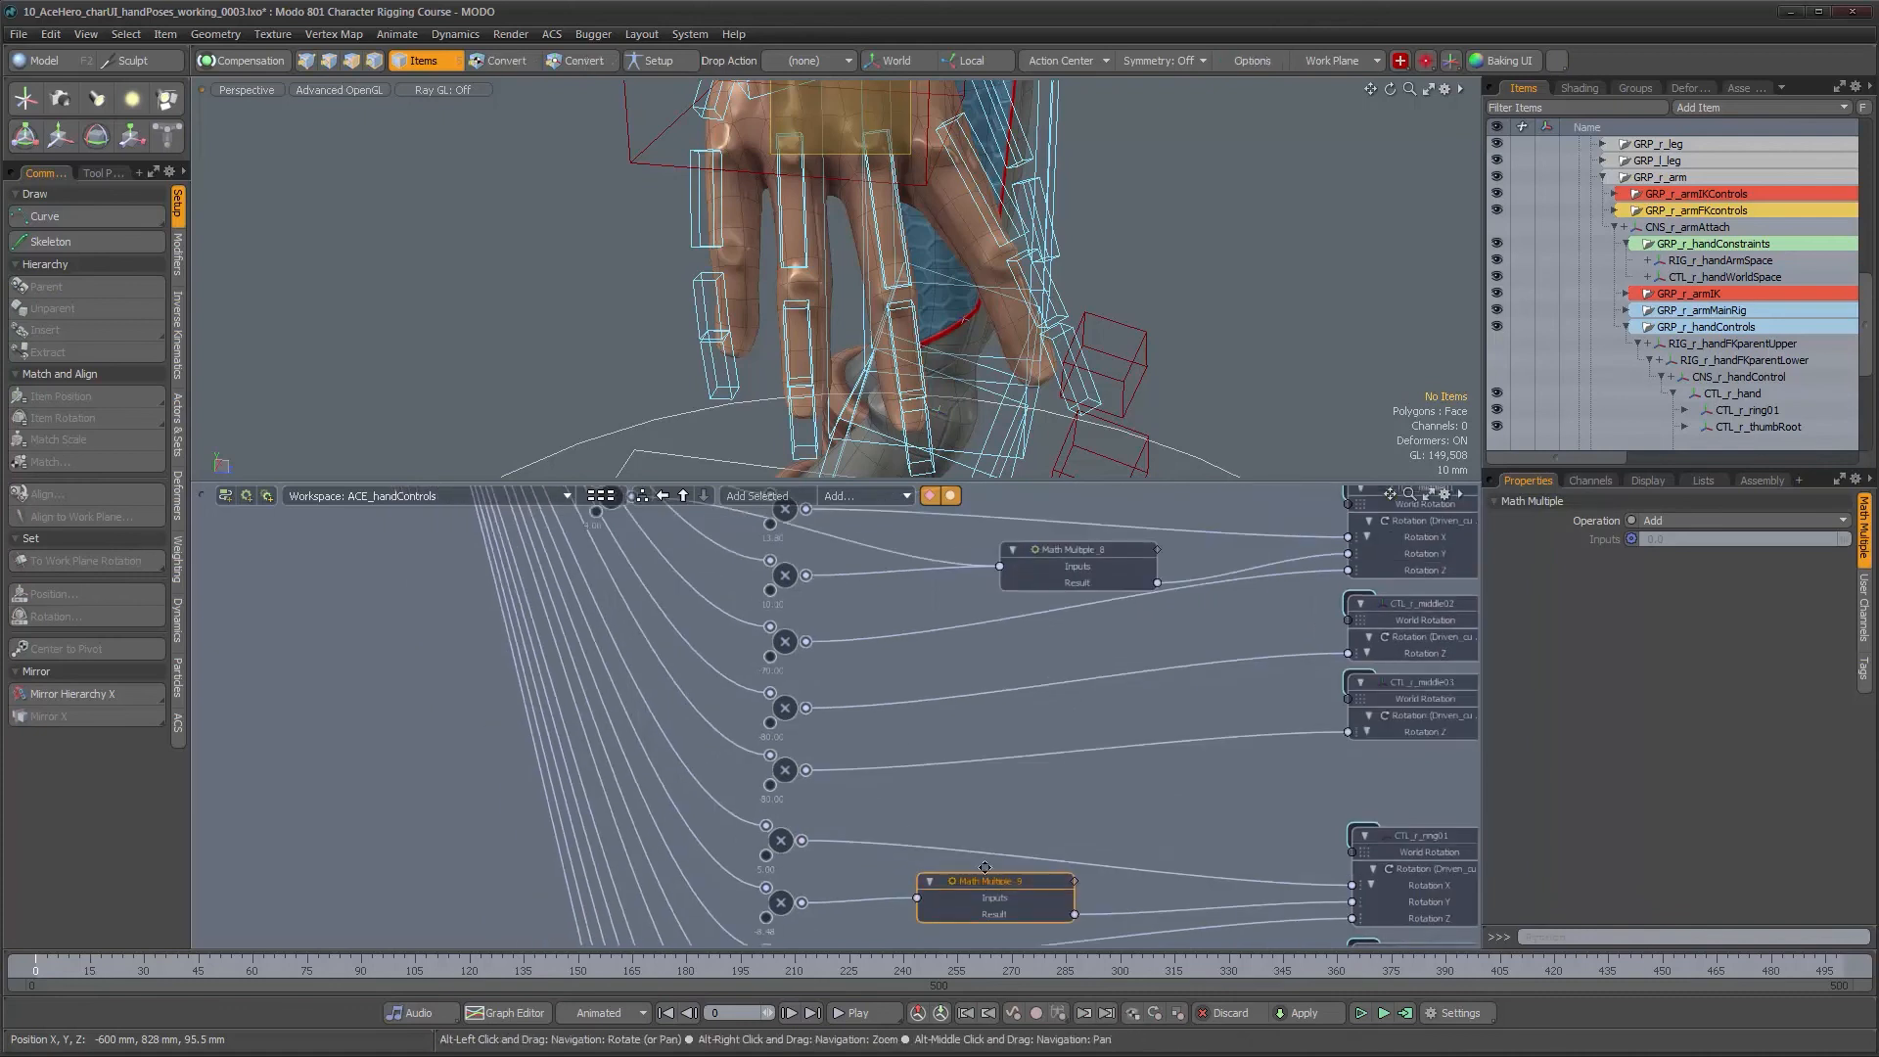
drag(1002, 885, 1071, 891)
Connect Ring Spread of CTL_r_handControls to the inputs of the ring finger's Math Multiple node
scroll(1071, 853, down, 2)
scroll(959, 786, down, 1)
alt+drag(959, 786, 1037, 783)
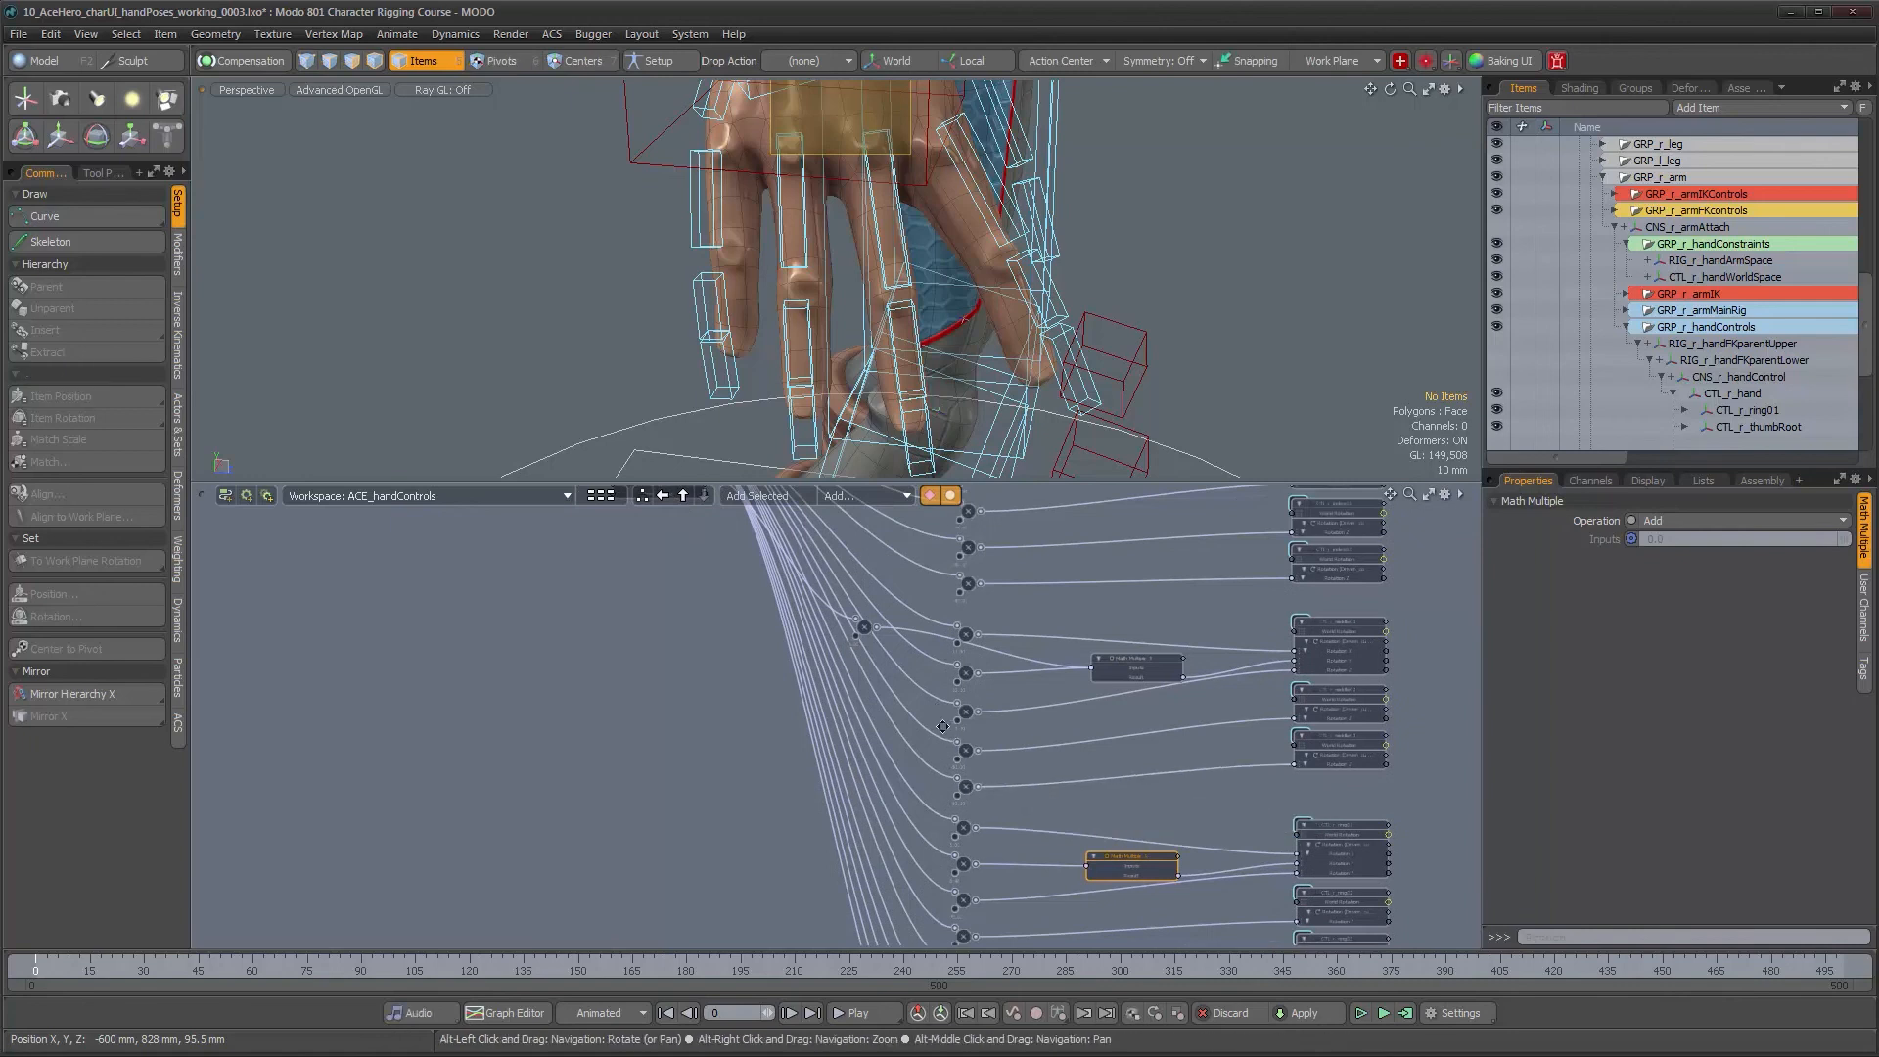
alt+drag(807, 659, 832, 737)
alt+right_drag(832, 737, 824, 736)
scroll(740, 571, down, 1)
scroll(740, 571, down, 1)
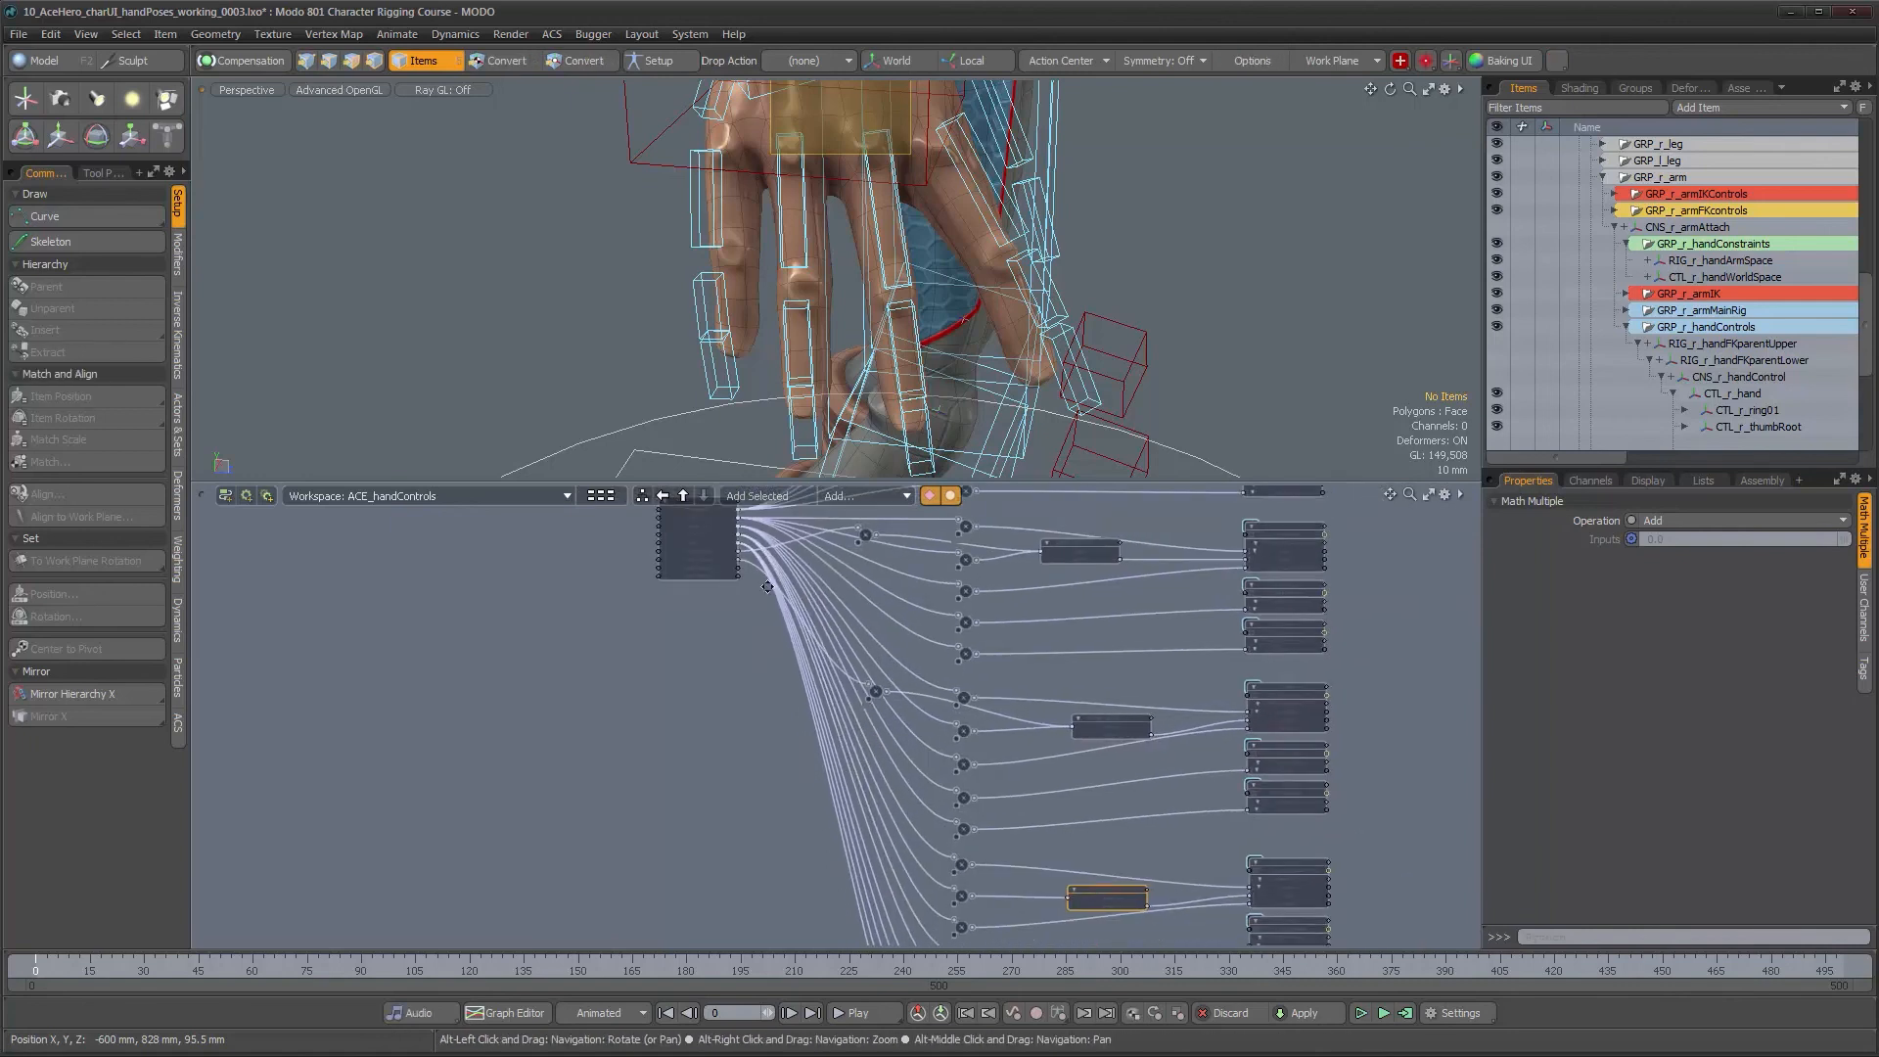
mouse_move(714, 567)
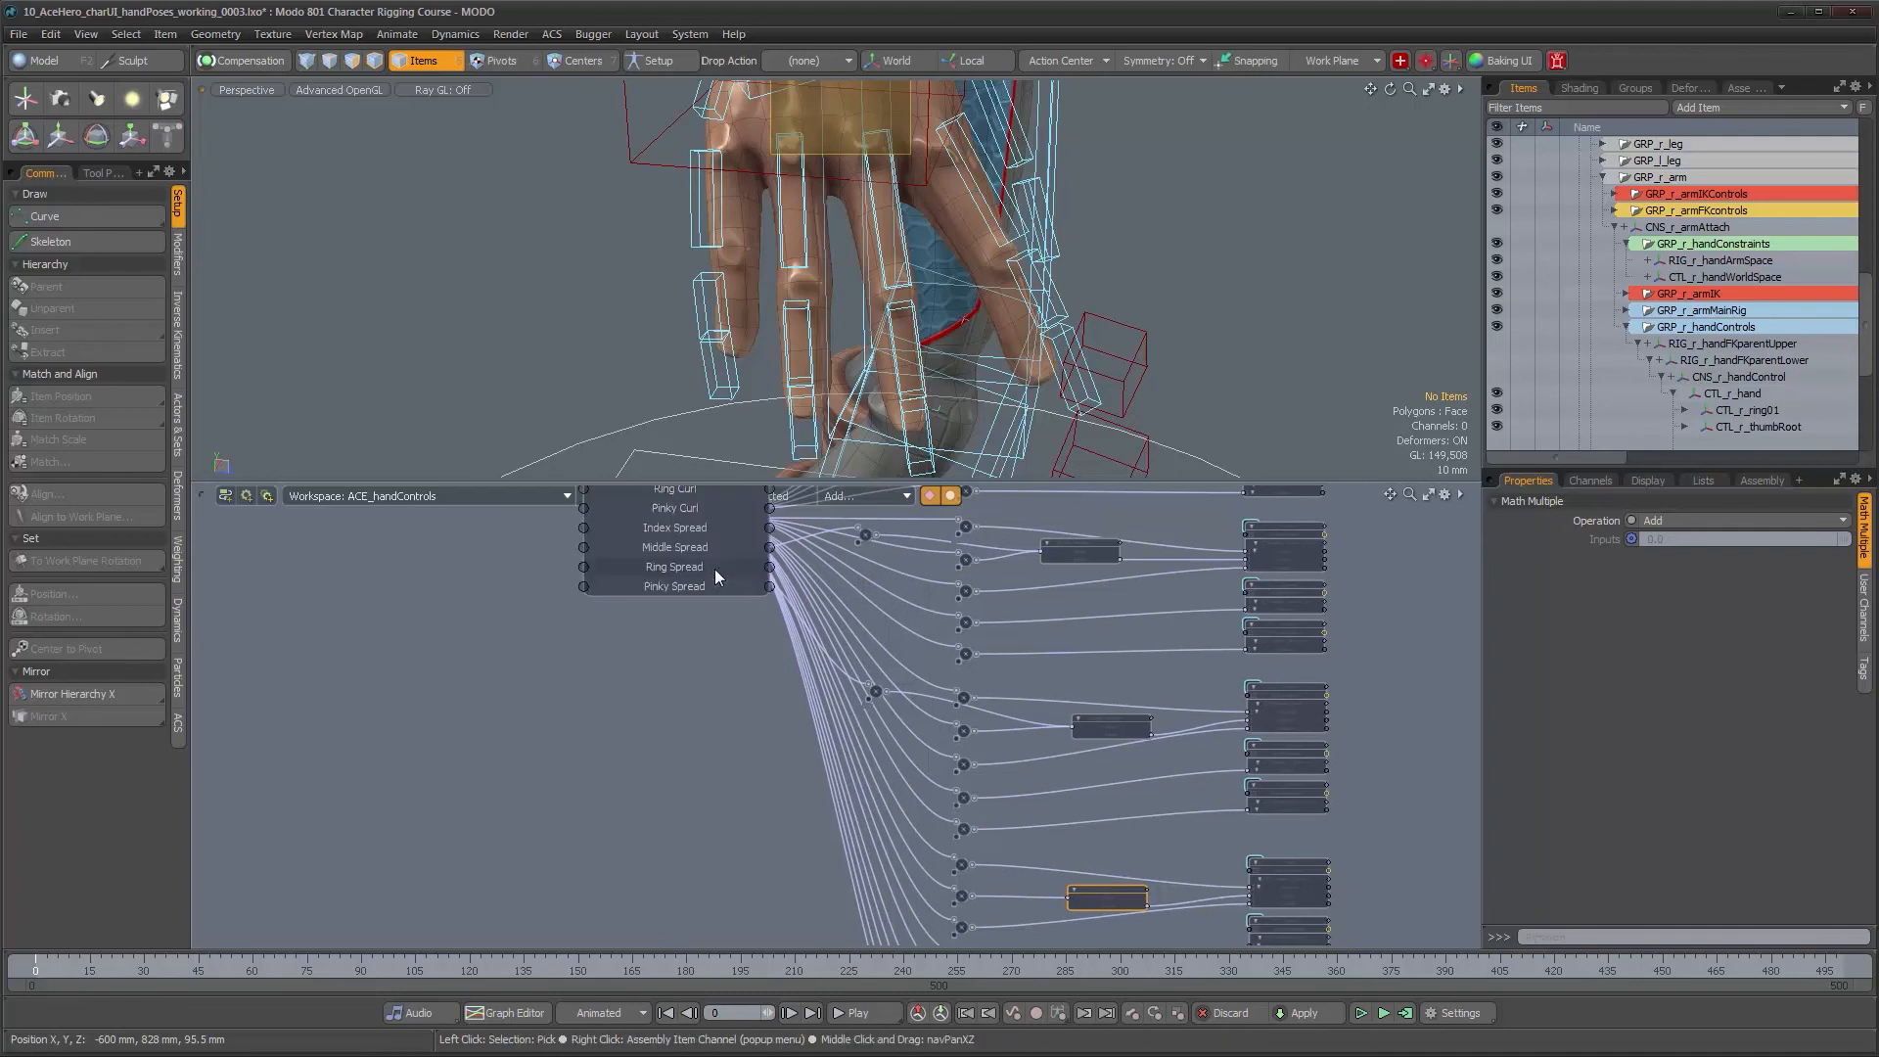
drag(769, 571, 1100, 903)
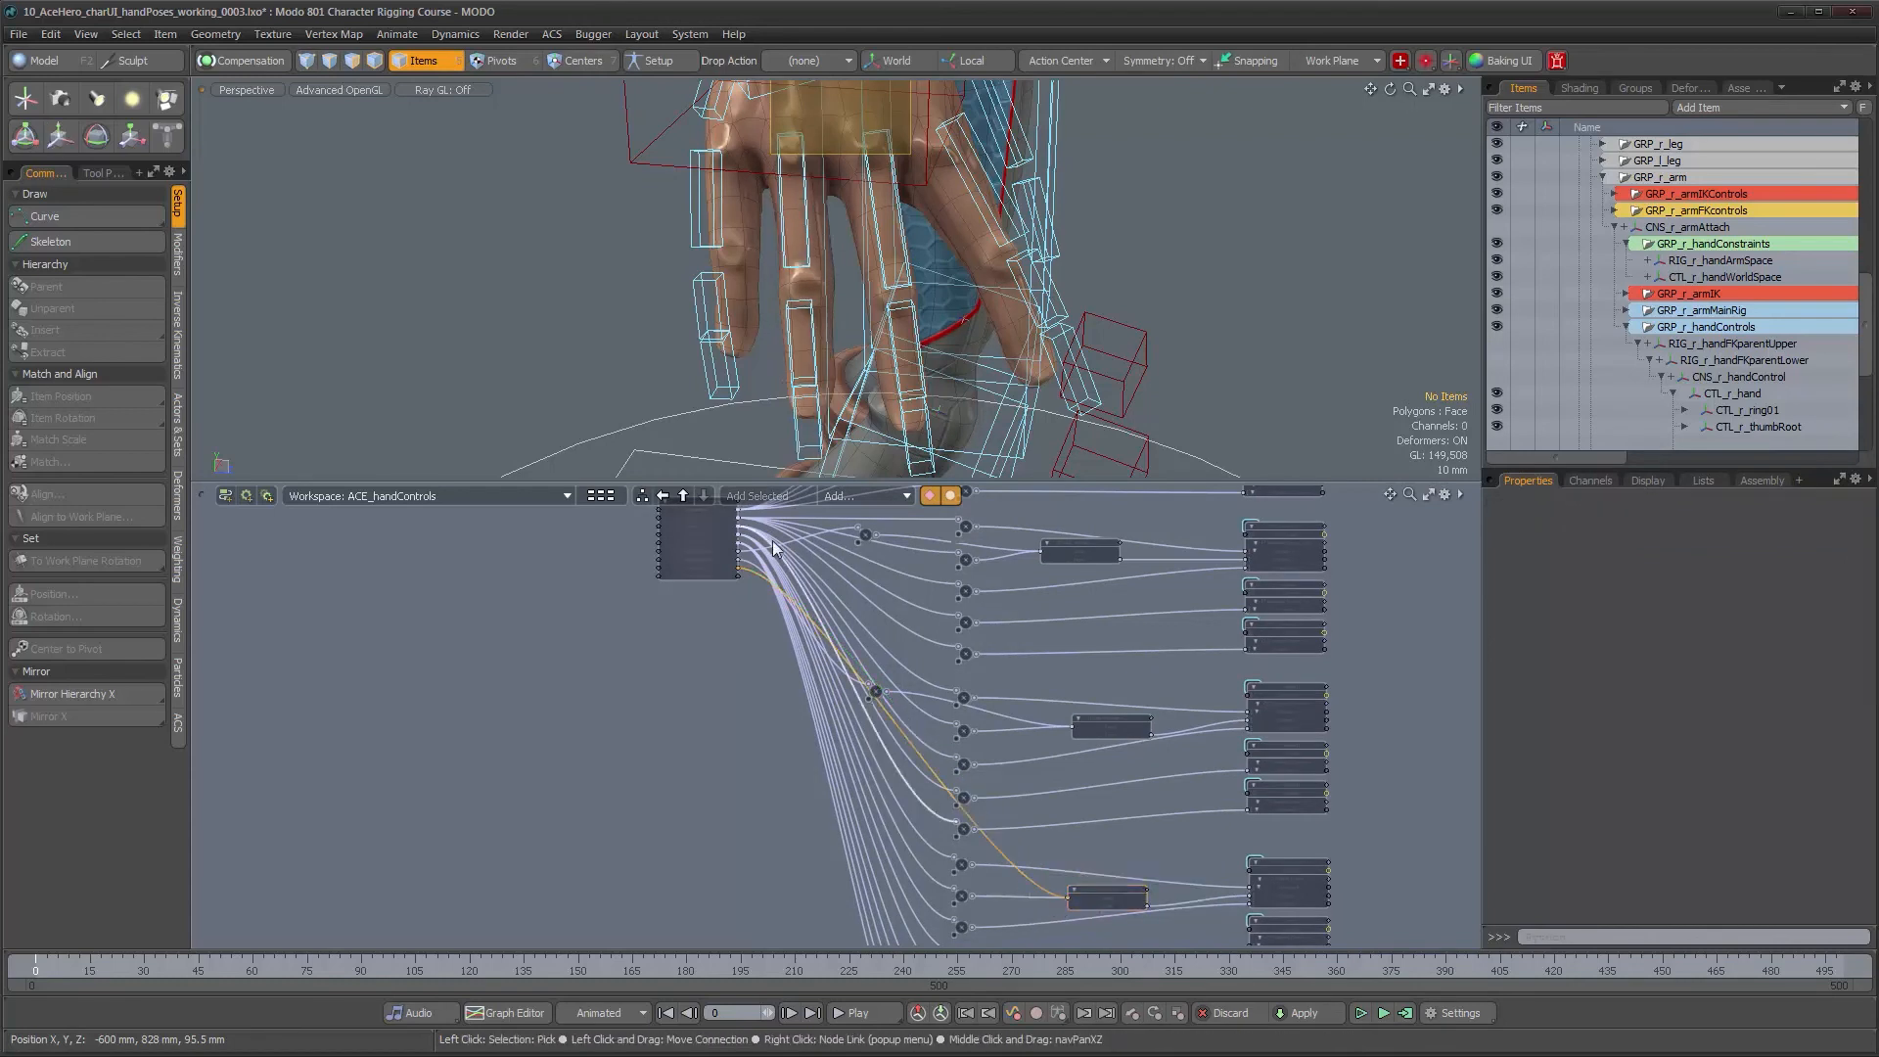
Insert a Basic Math: Multiply modifier on the Ring Spread link
click(847, 491)
mouse_move(977, 492)
click(1079, 509)
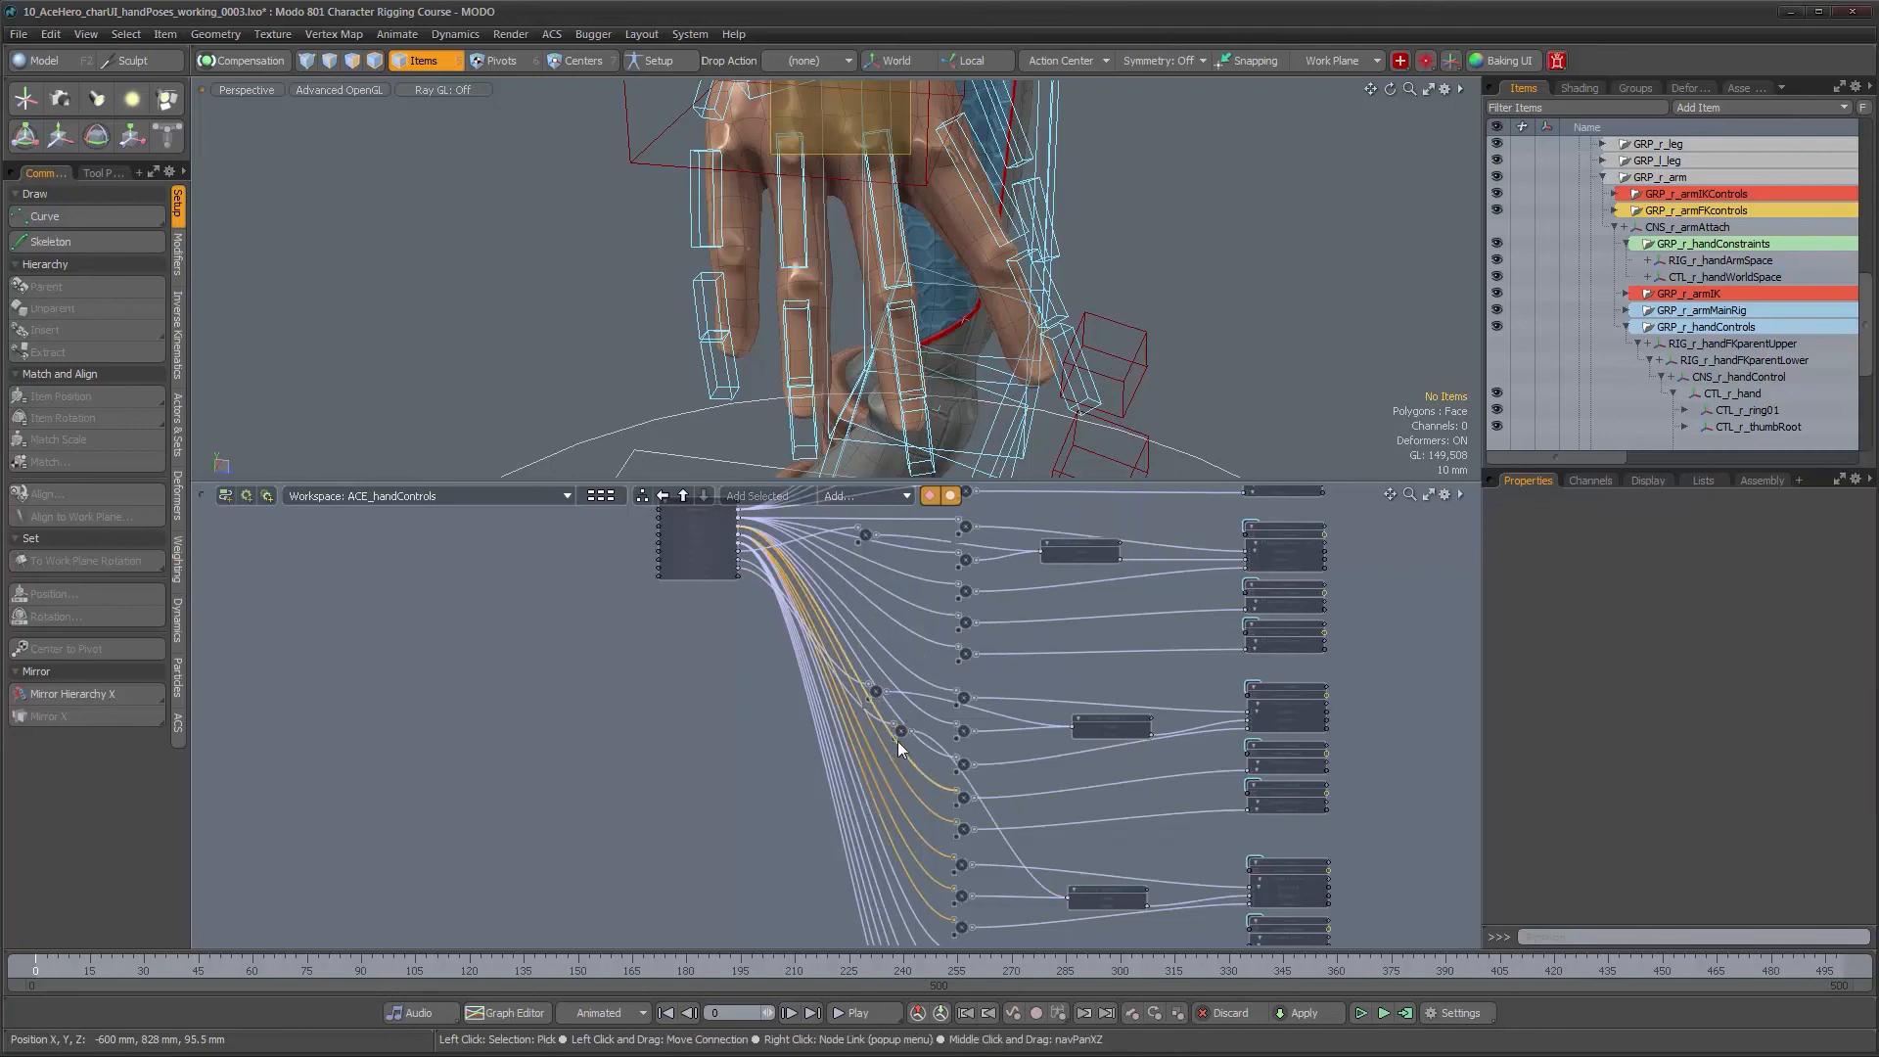
Move the Ring Spread multiply node beside the ring curl multiply nodes and set its Value B to -5
scroll(759, 750, up, 2)
click(934, 730)
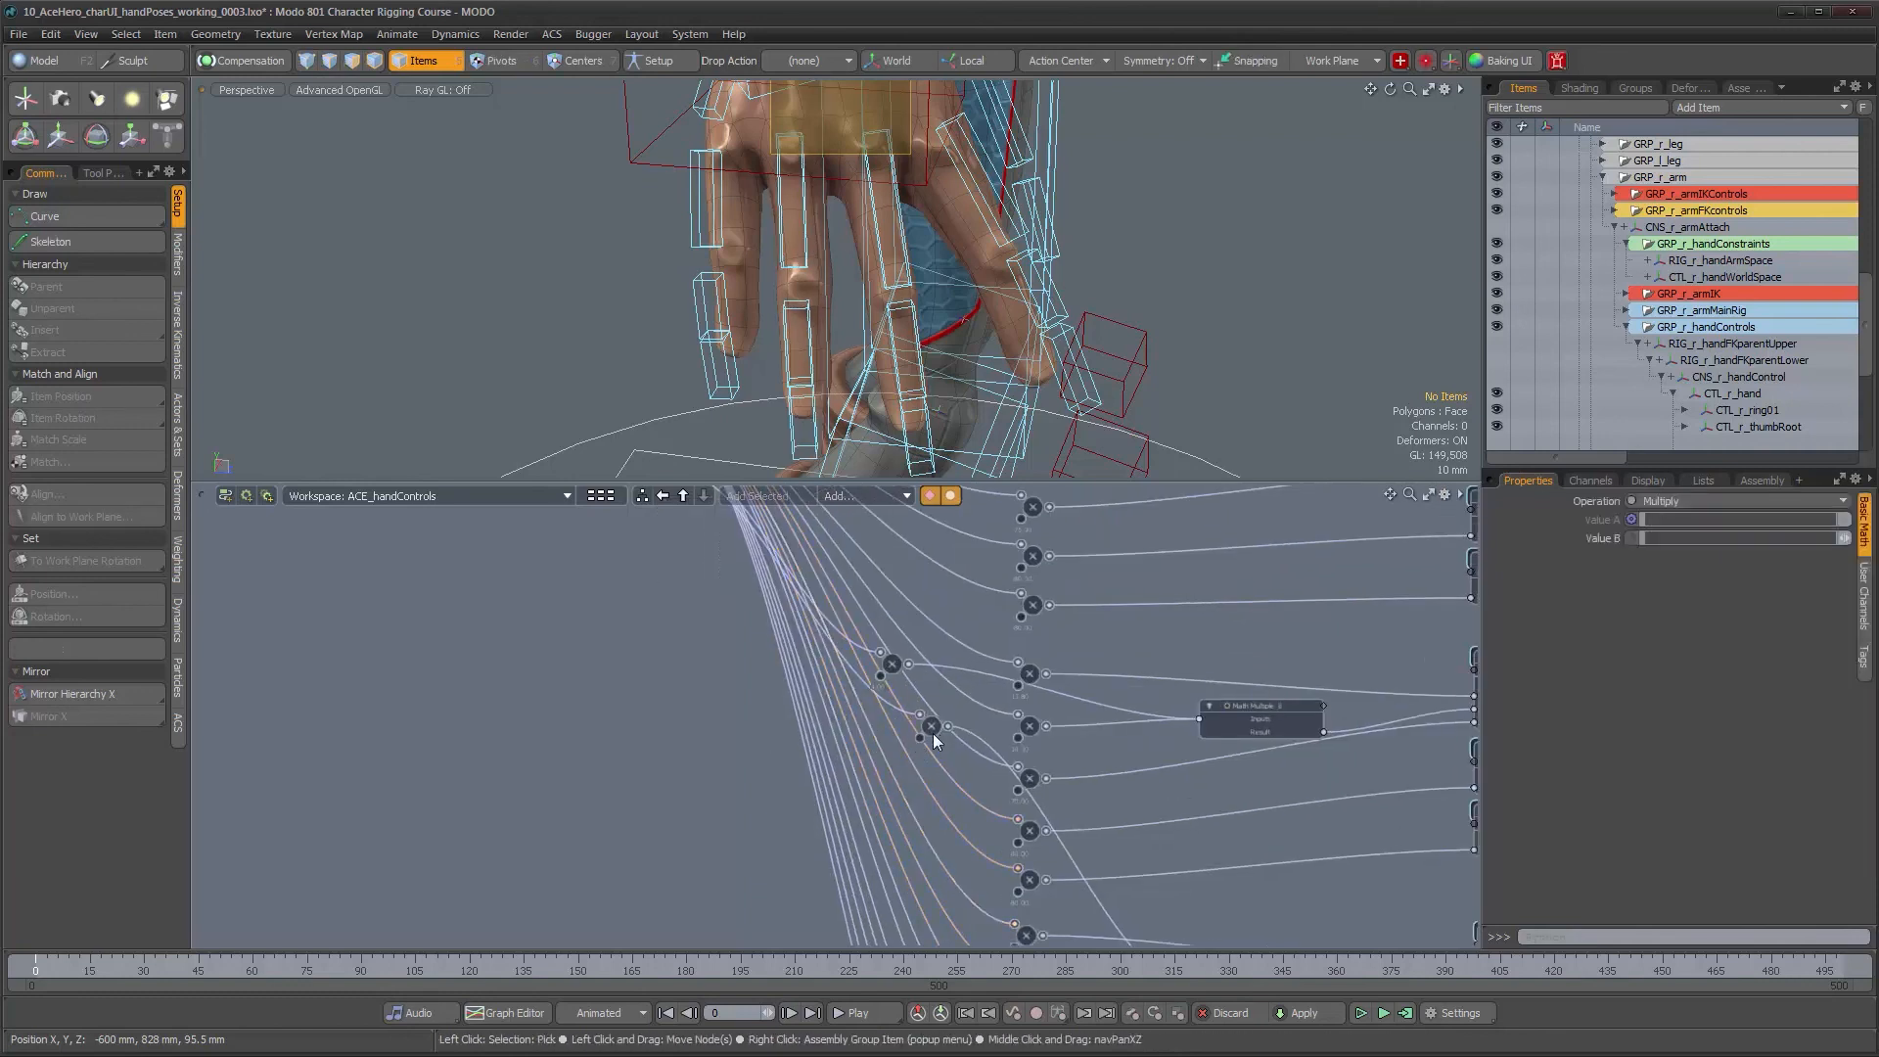
drag(930, 732, 873, 878)
alt+drag(923, 795, 927, 613)
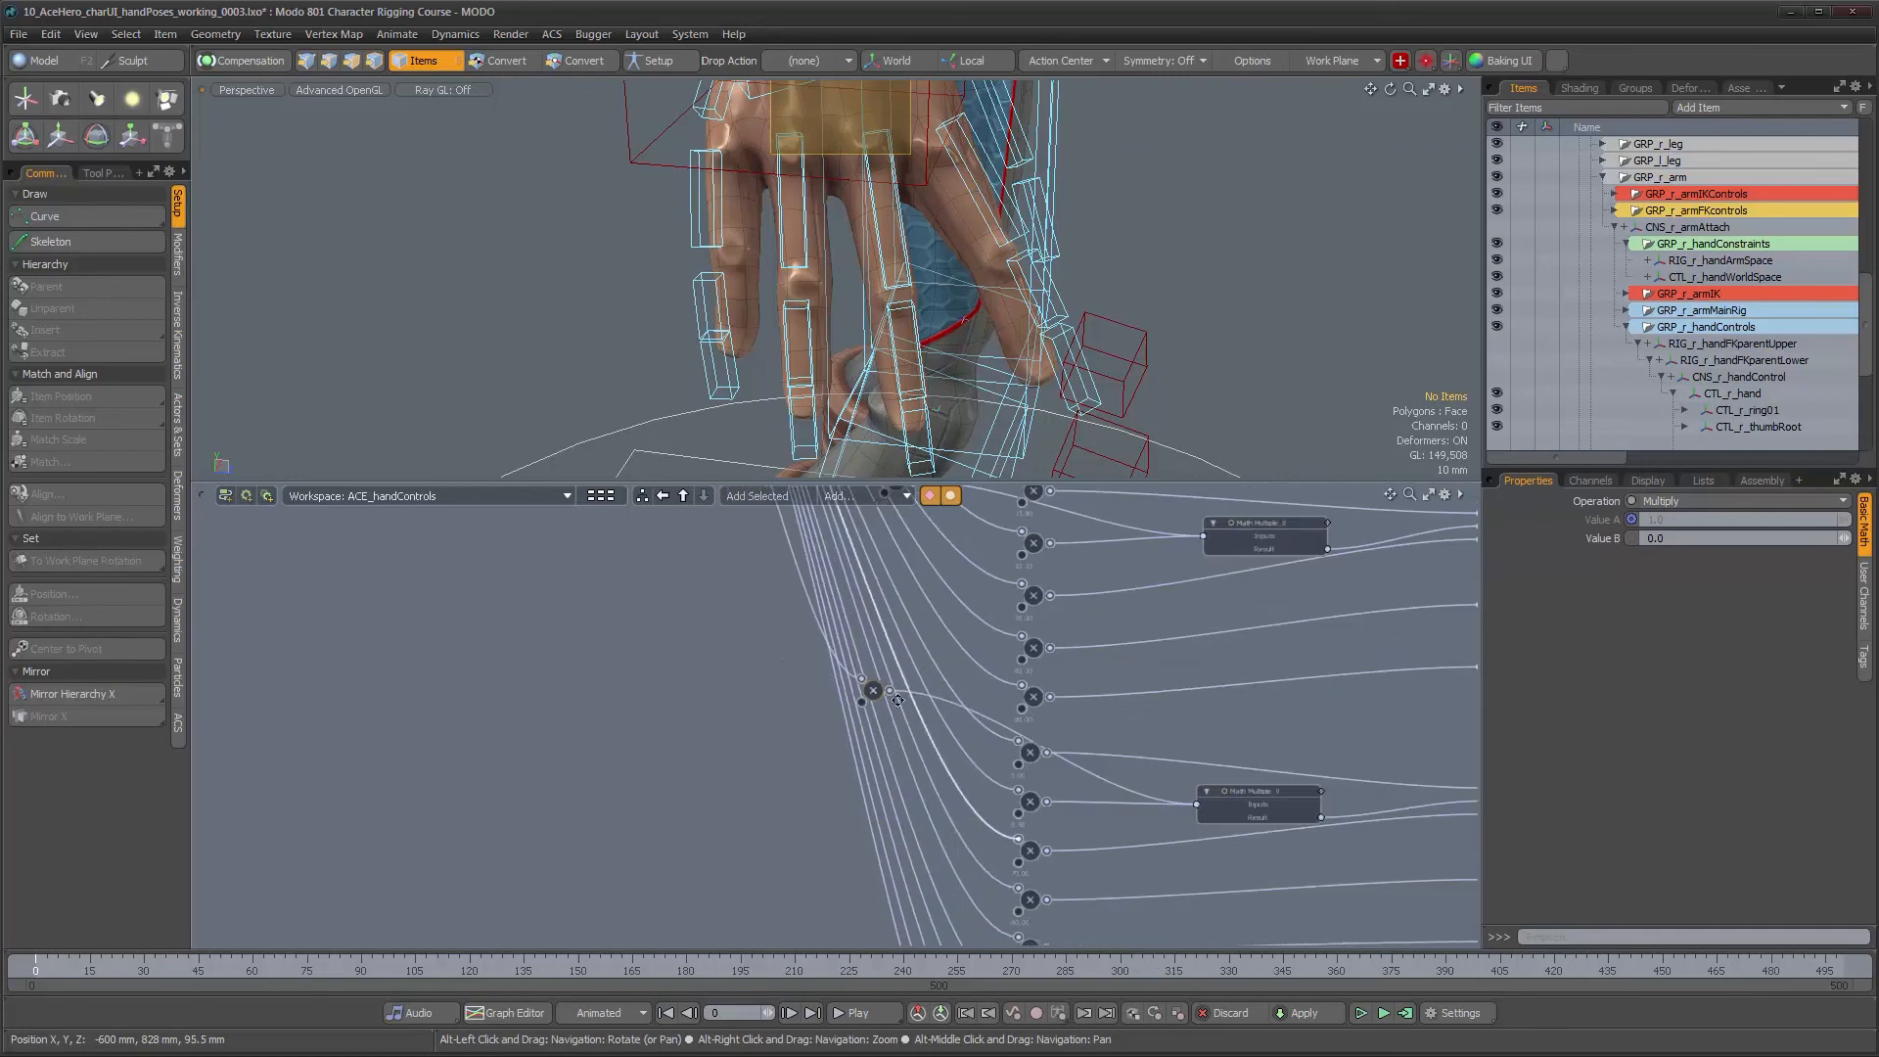
drag(877, 692, 920, 742)
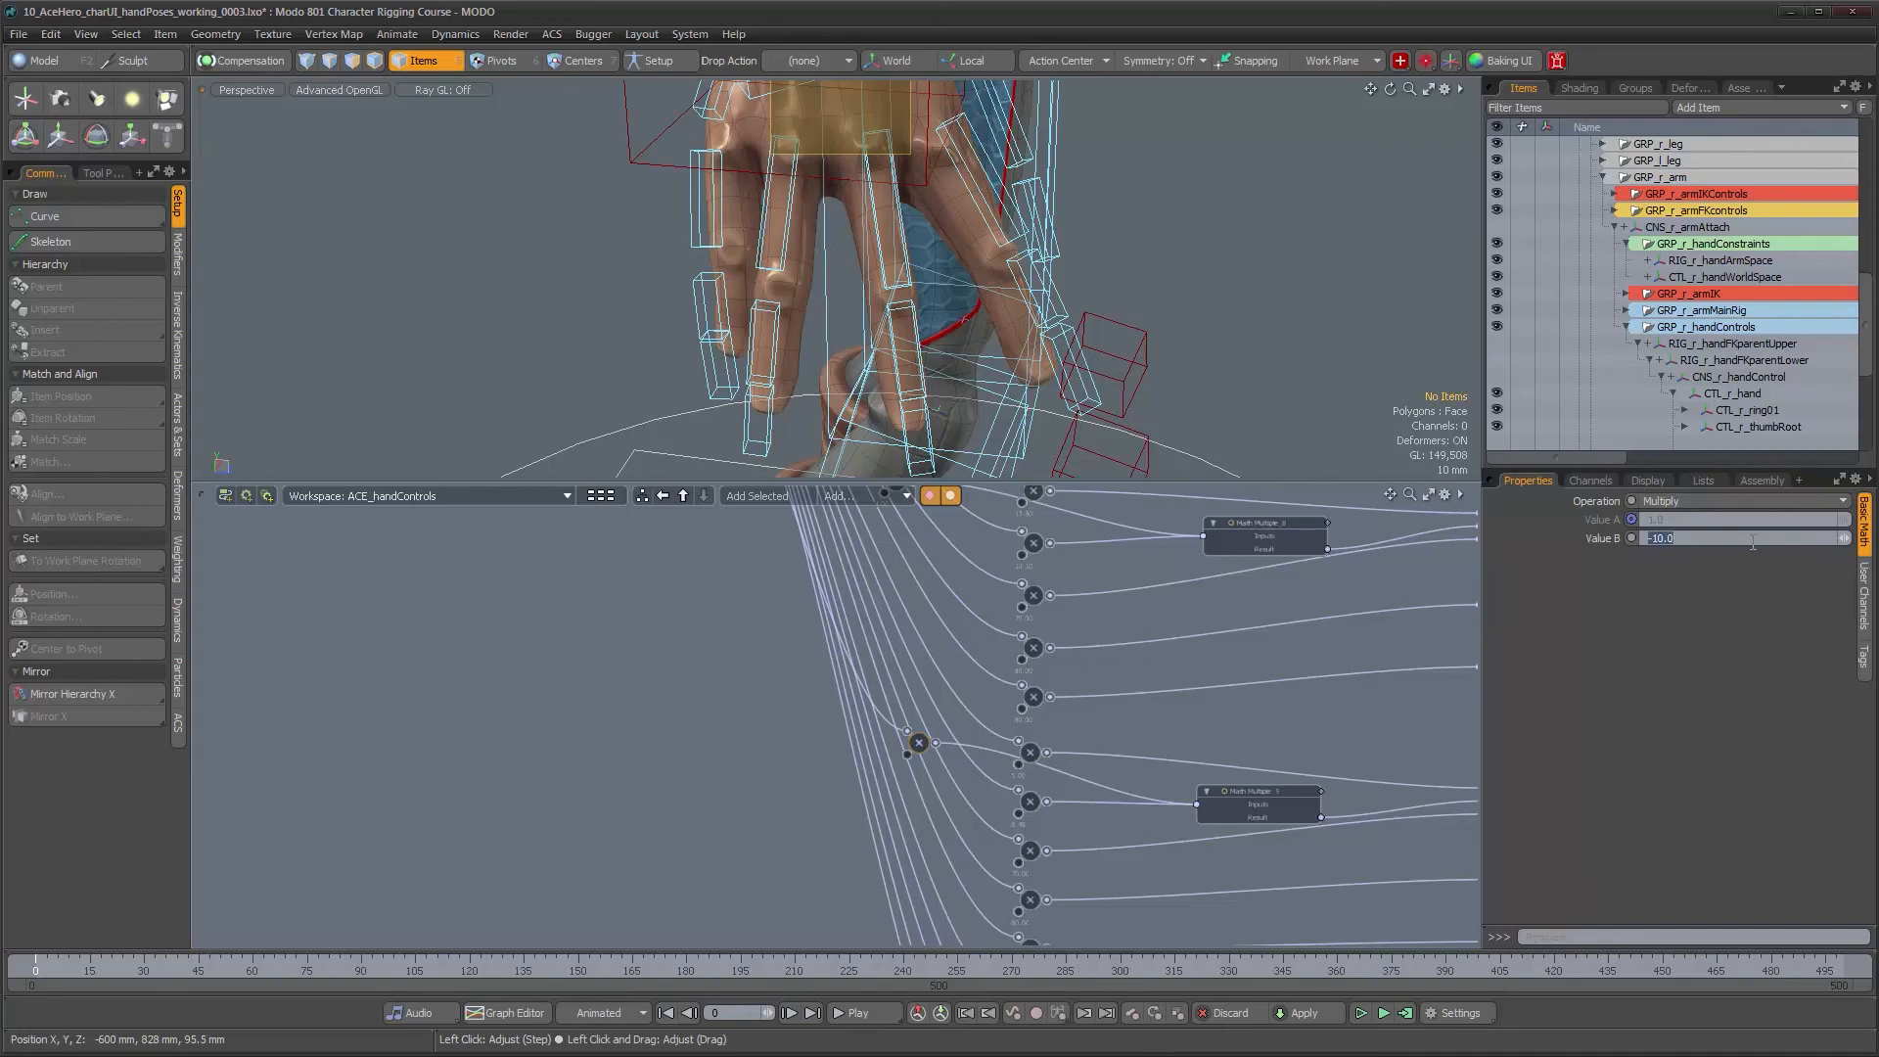
text(-)
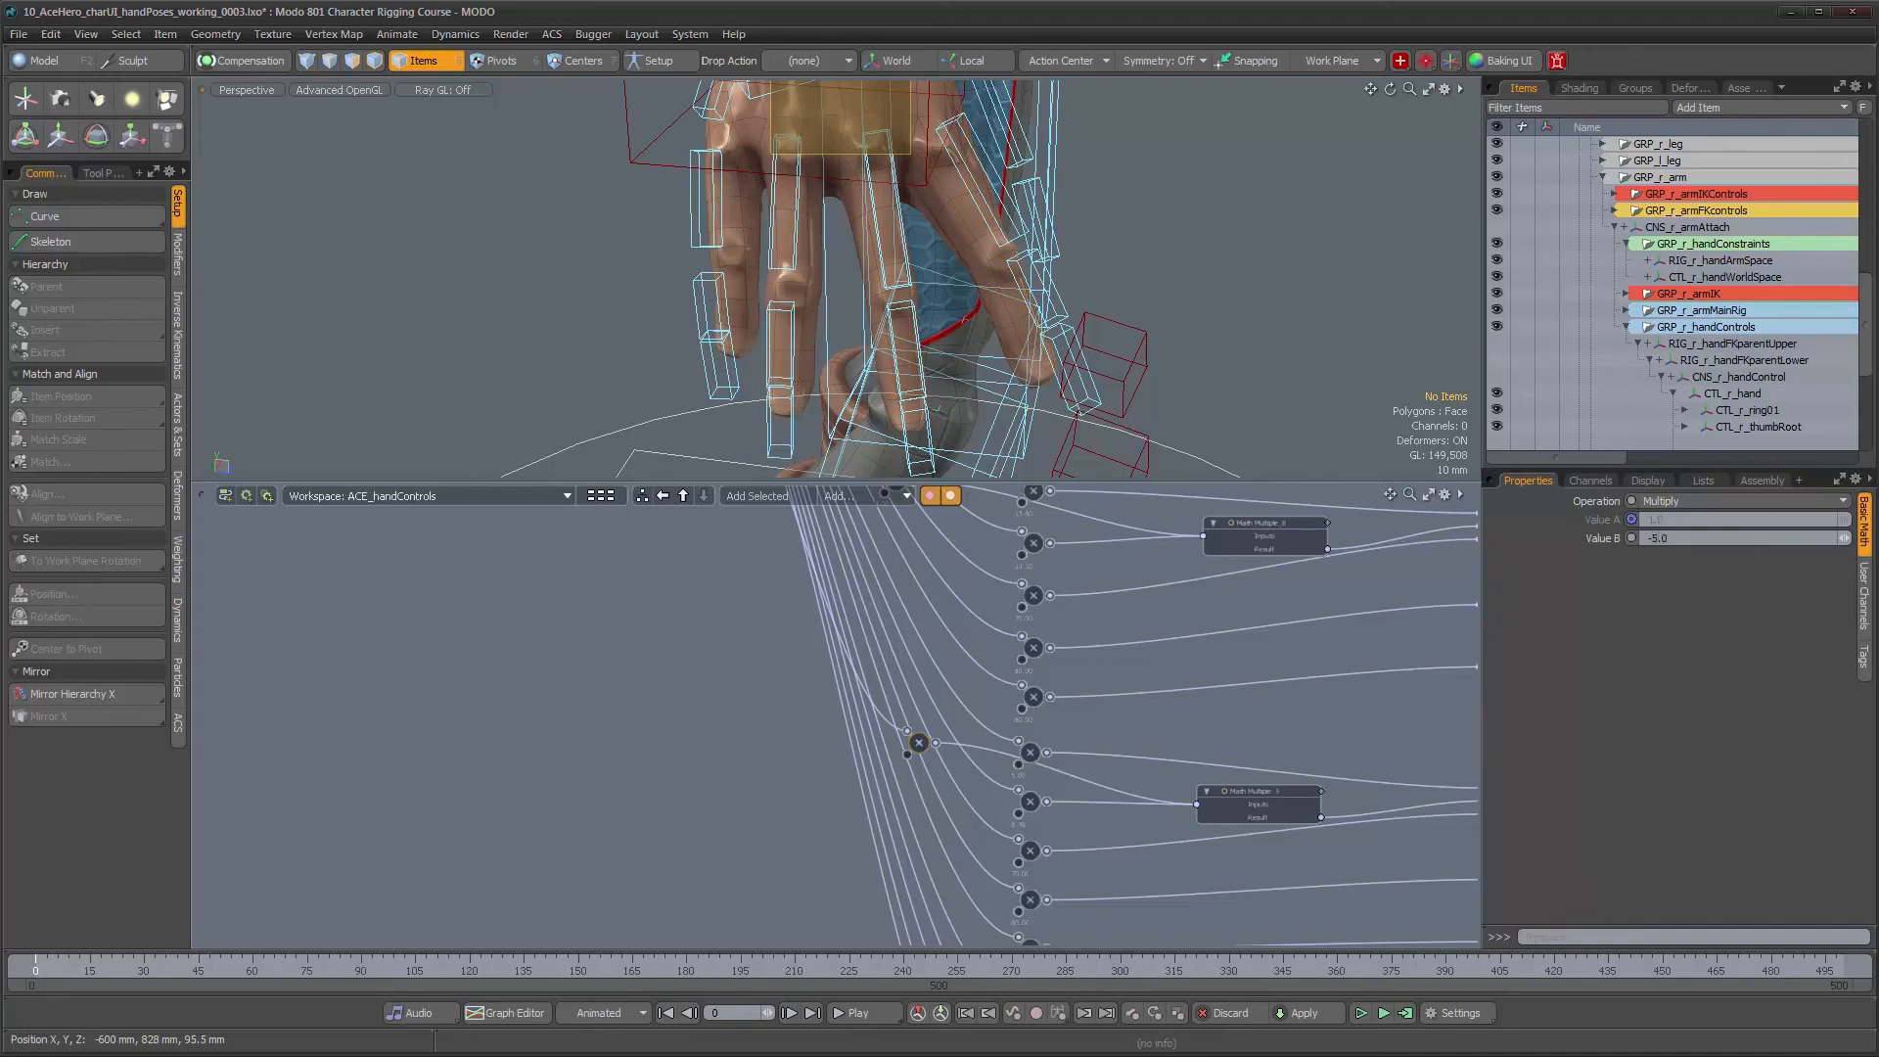
Insert a Math Multiple: Add modifier on the link driving Rotation Y of CTL_r_pinky01
alt+drag(724, 687, 823, 819)
alt+scroll(811, 818, down, 4)
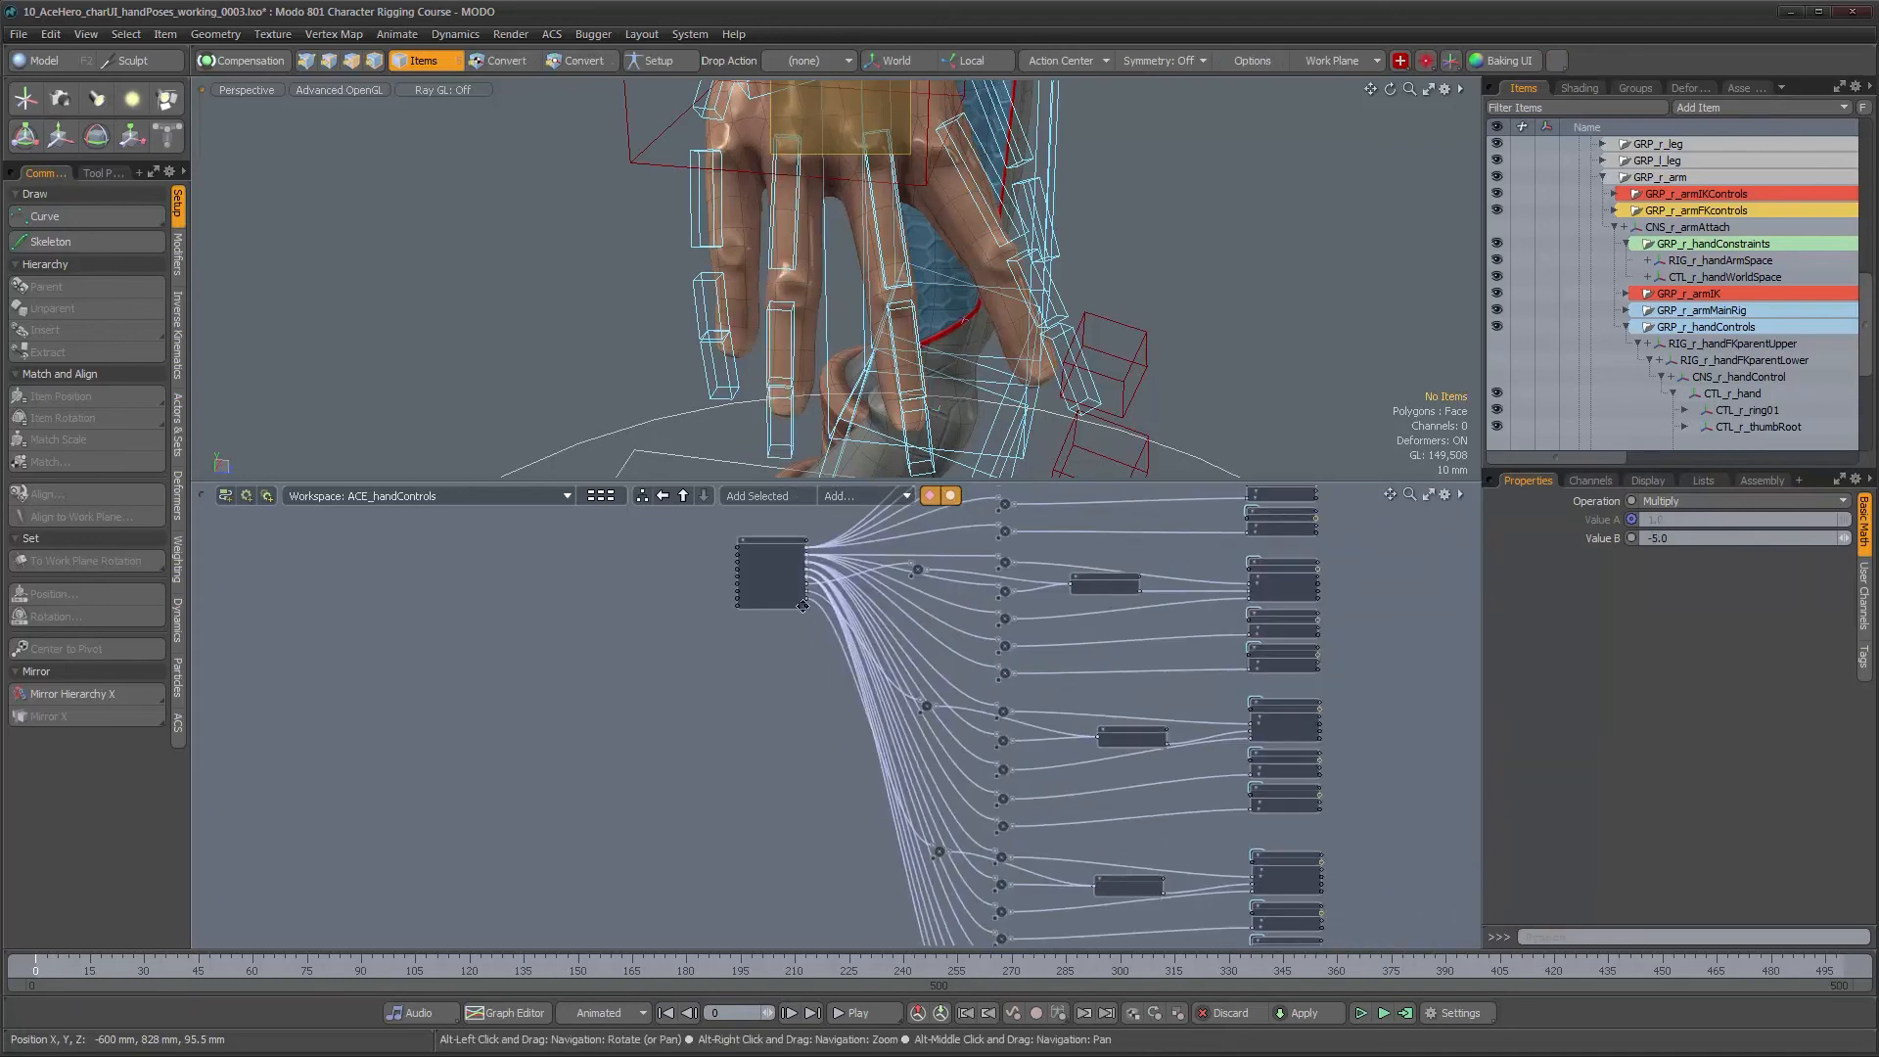
drag(779, 542, 750, 542)
alt+drag(988, 845, 963, 792)
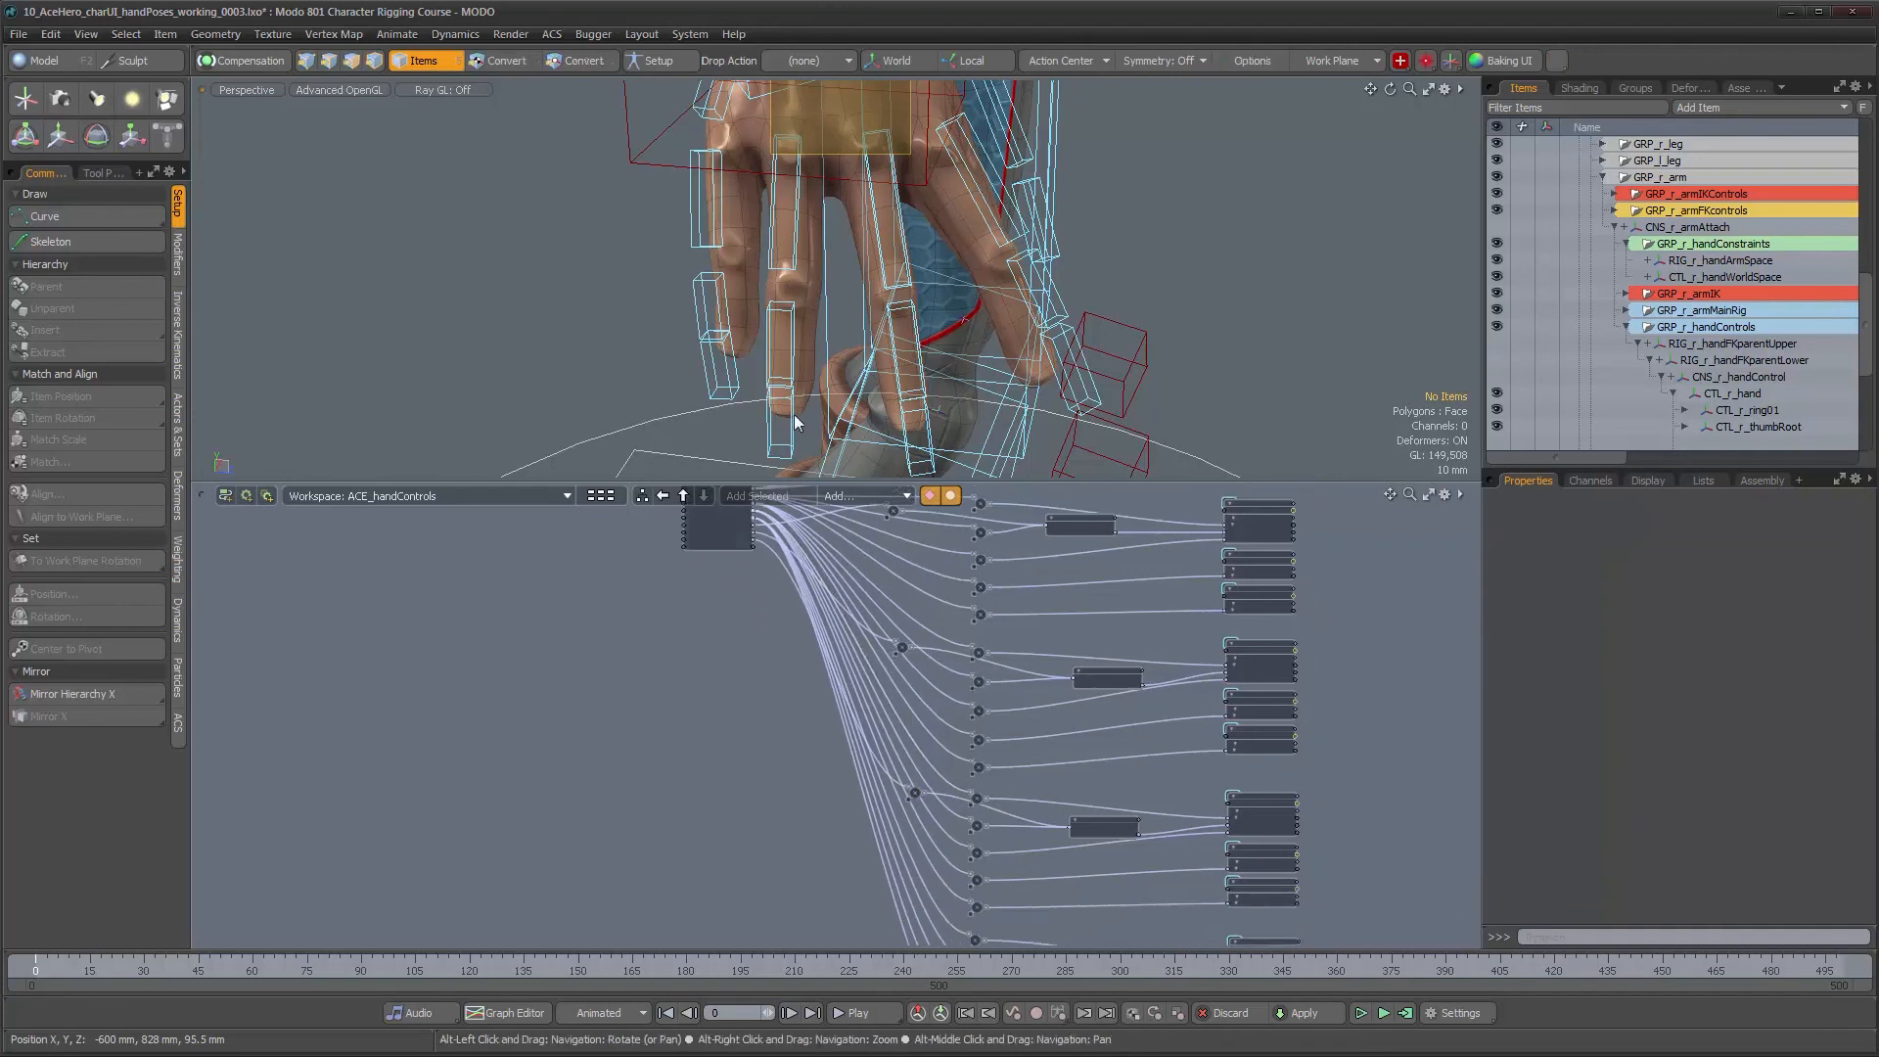
click(703, 260)
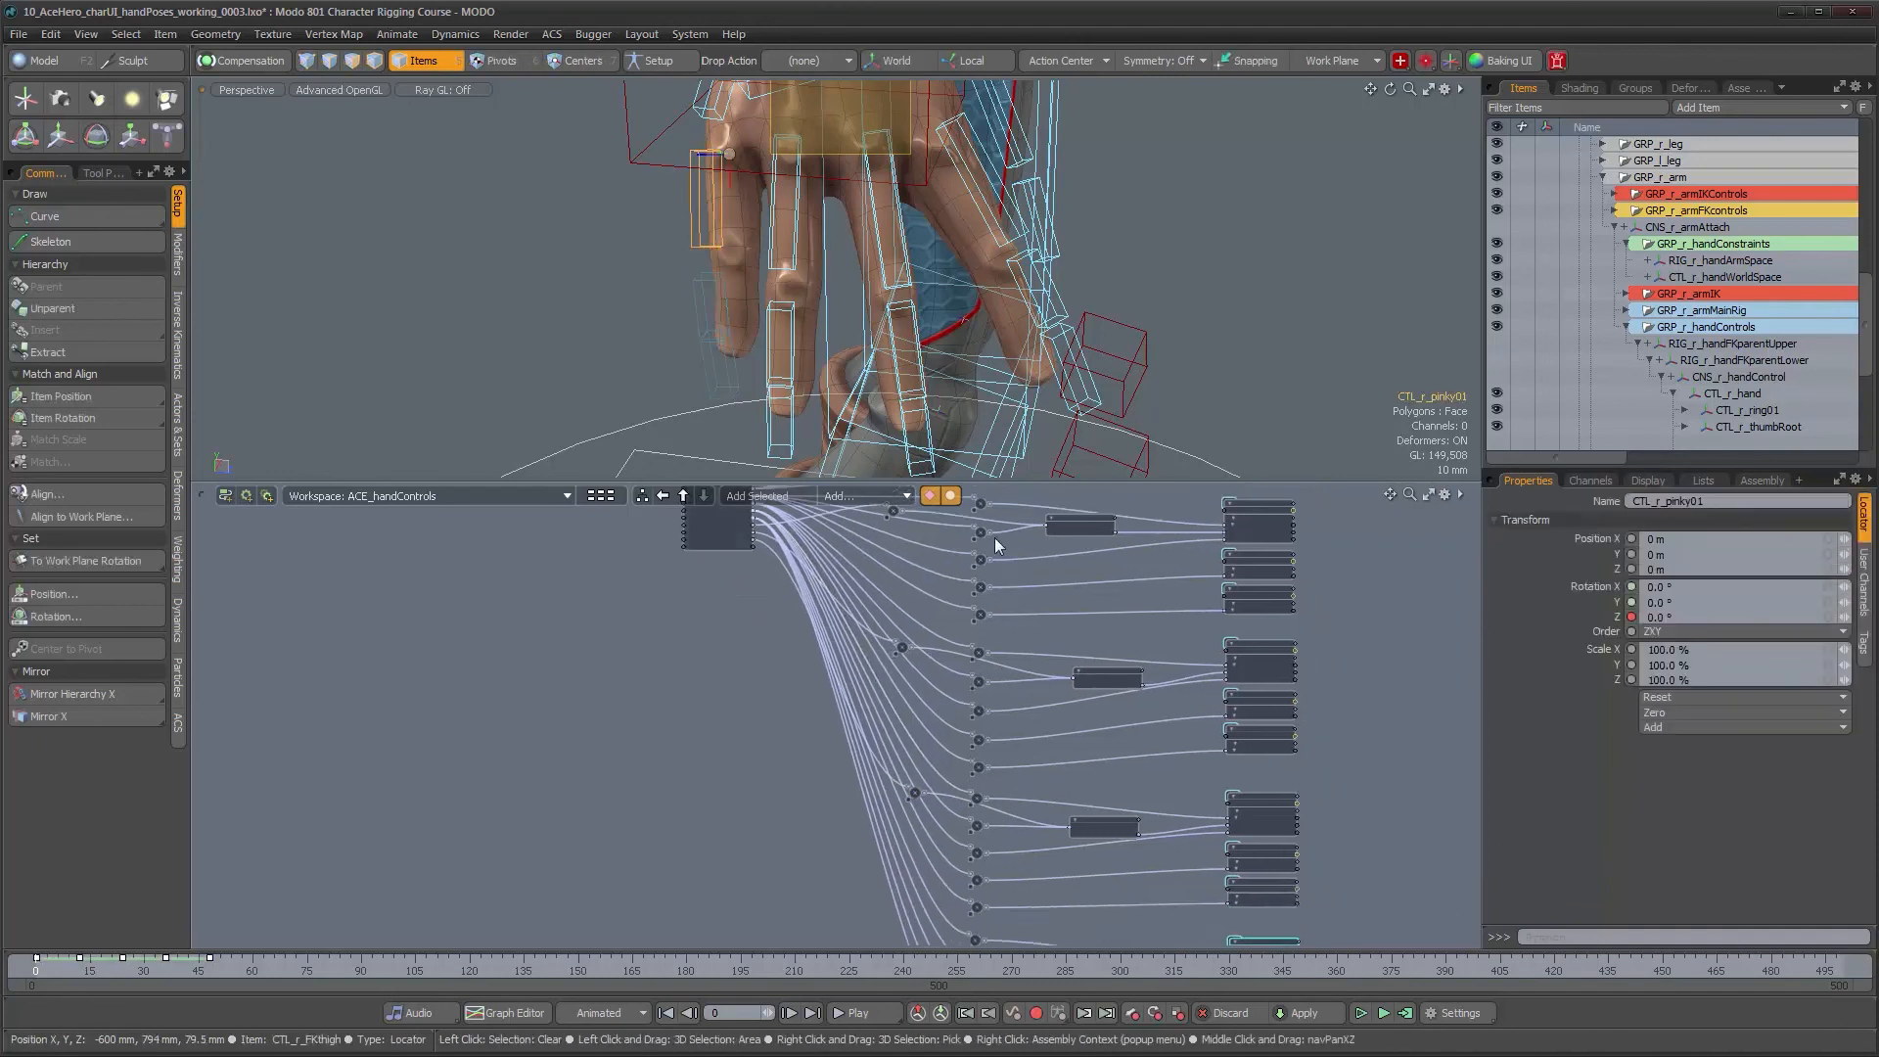
alt+drag(1174, 858, 1142, 713)
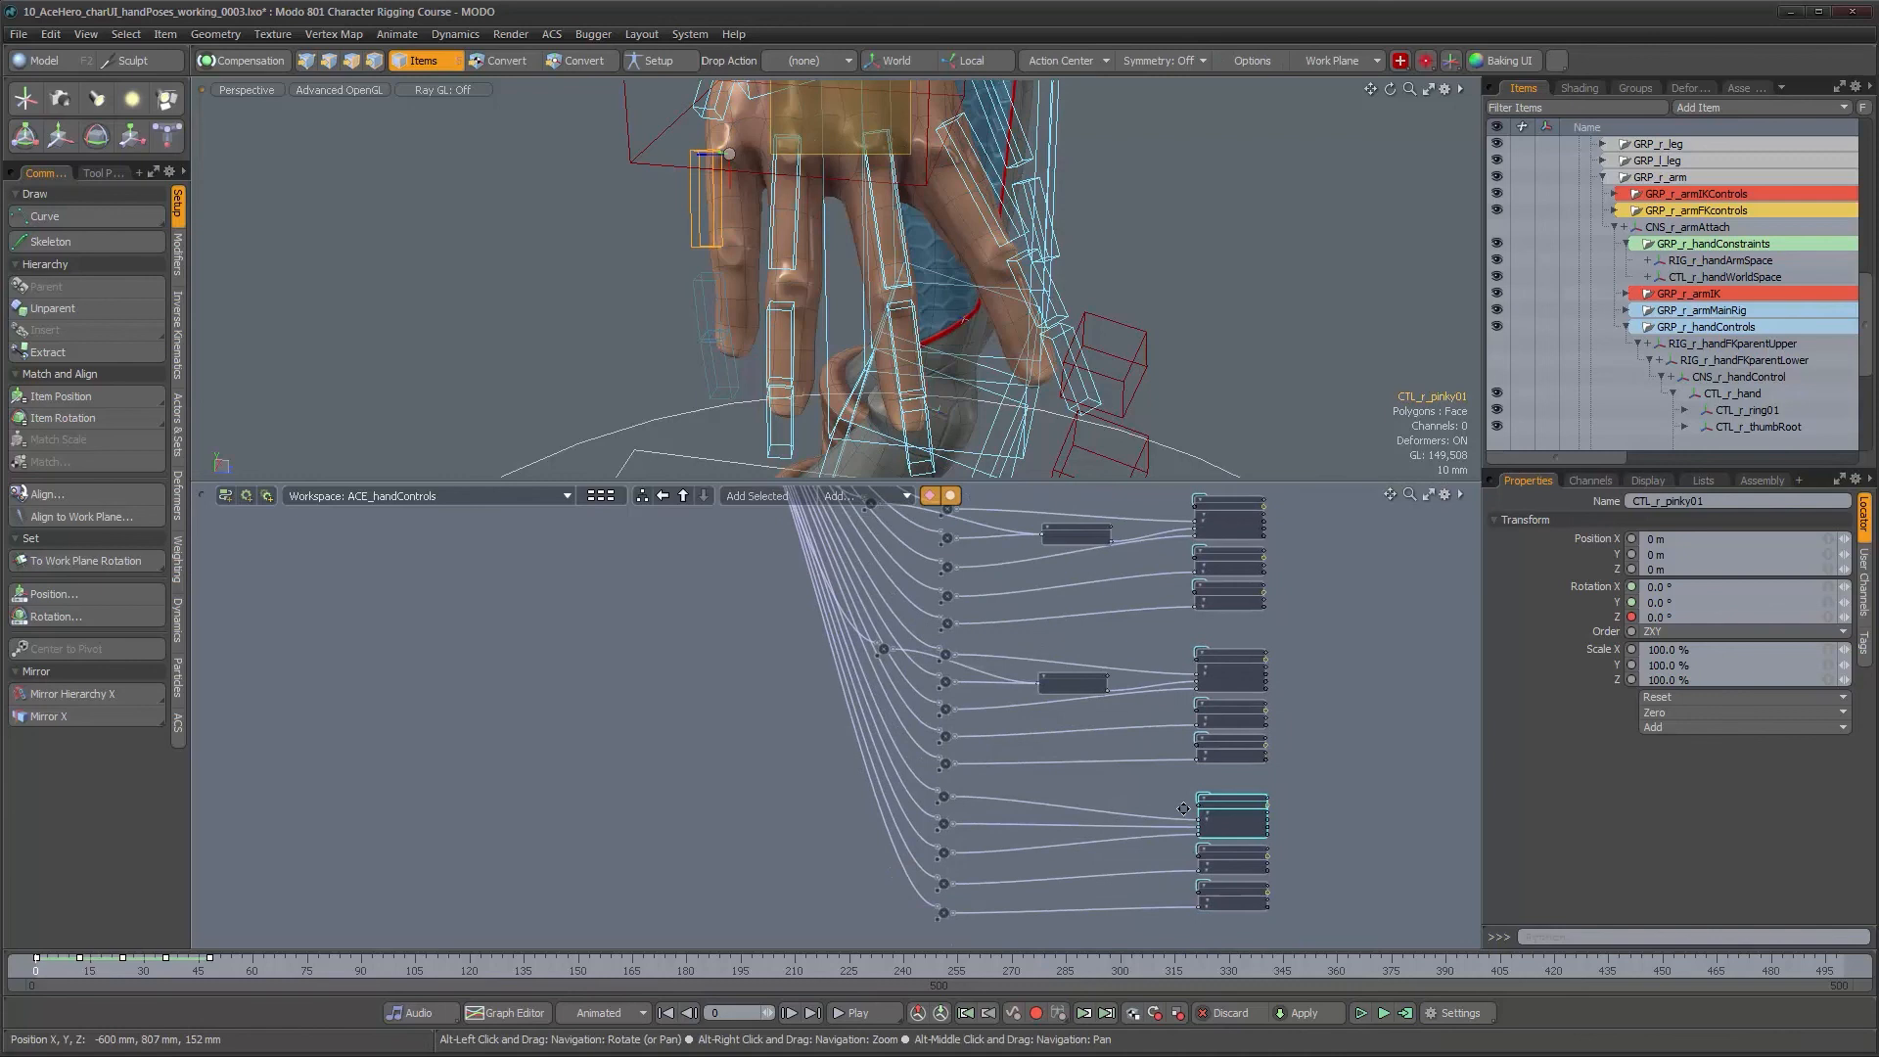
alt+right_drag(1150, 797, 1176, 801)
alt+drag(1126, 801, 1129, 737)
alt+right_drag(1121, 737, 1160, 737)
click(1069, 775)
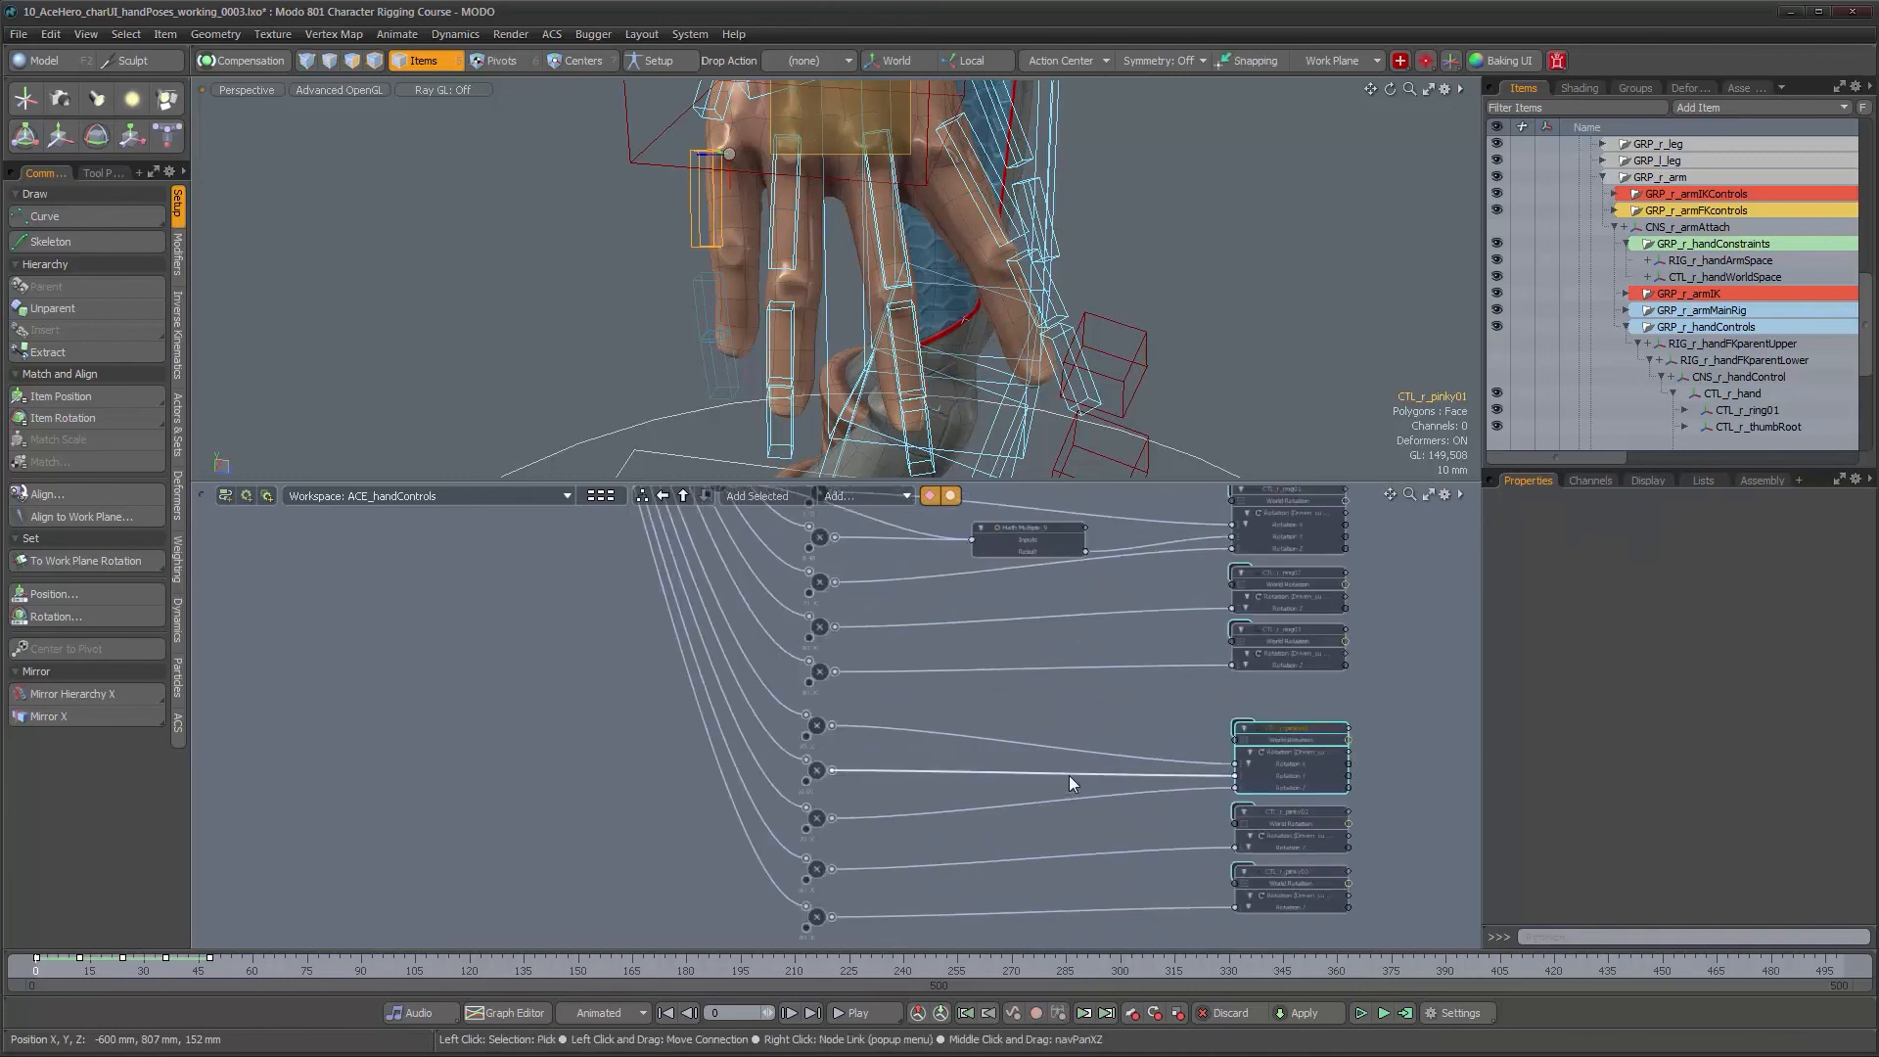
click(869, 496)
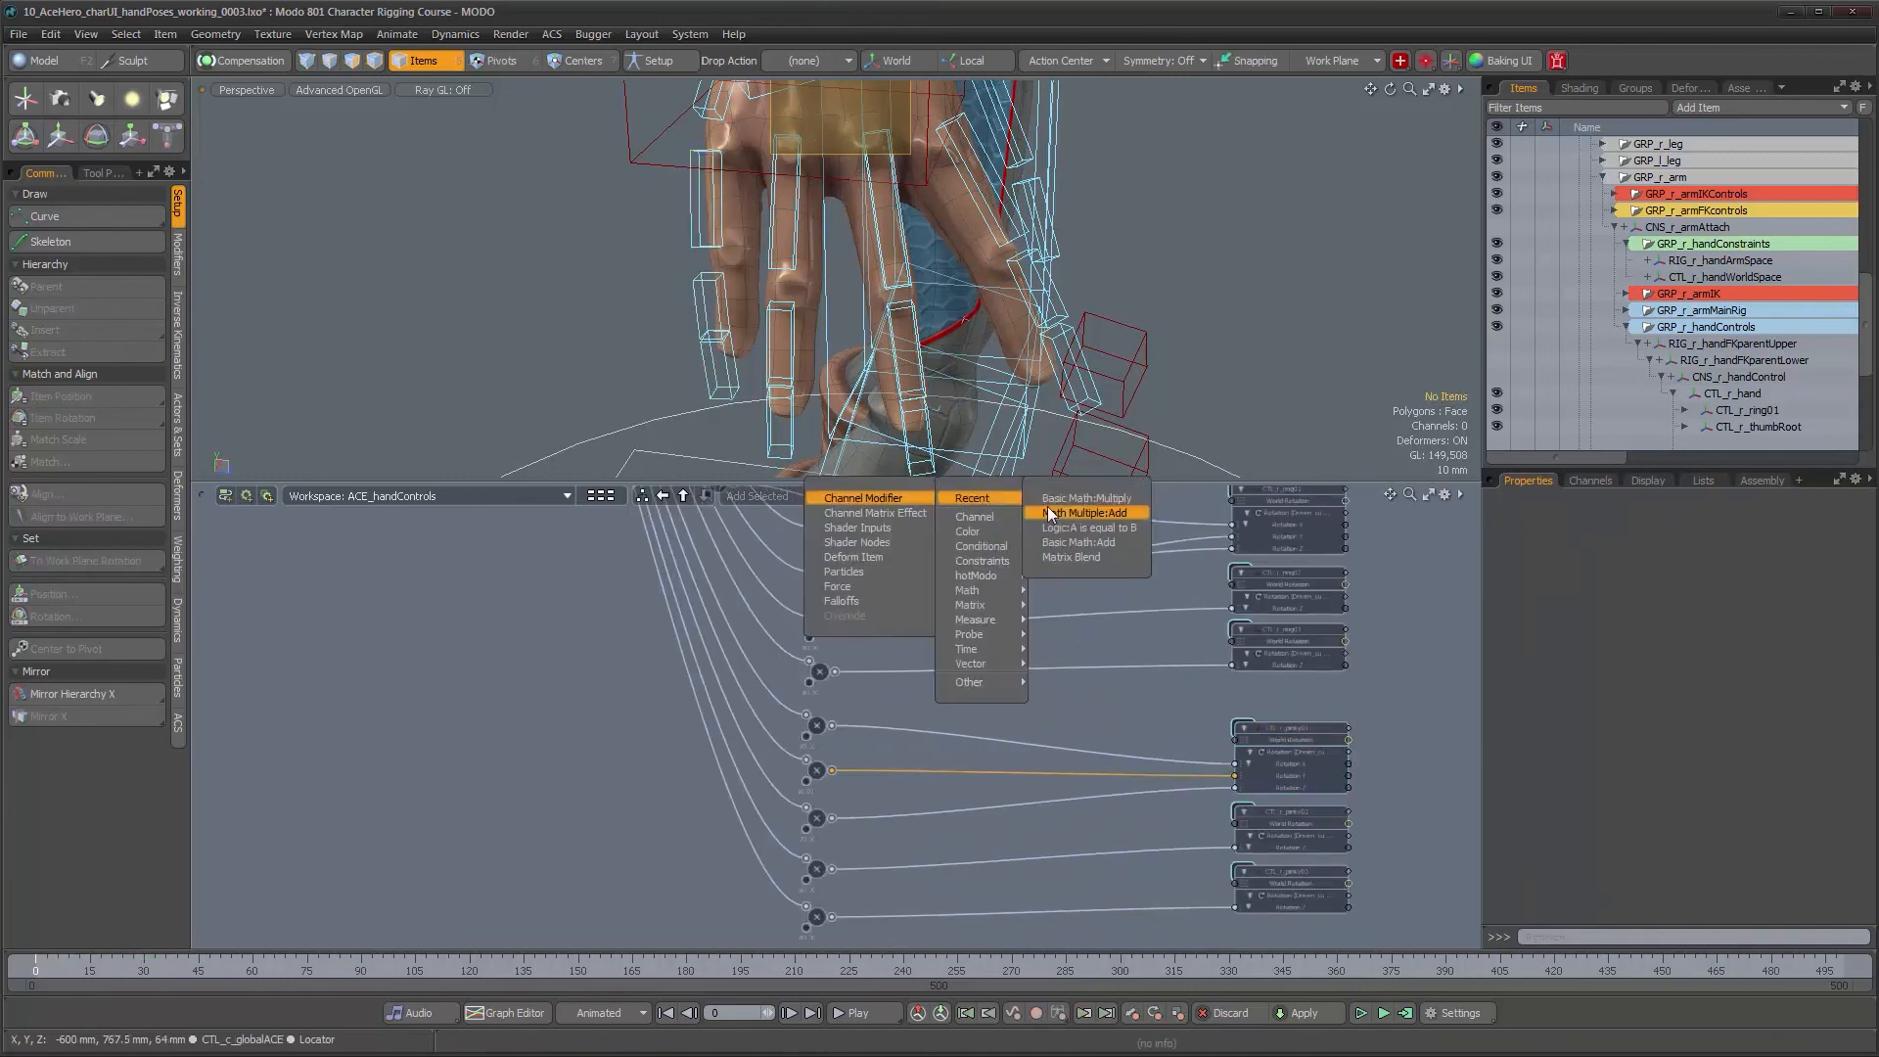
mouse_move(989, 497)
click(1114, 513)
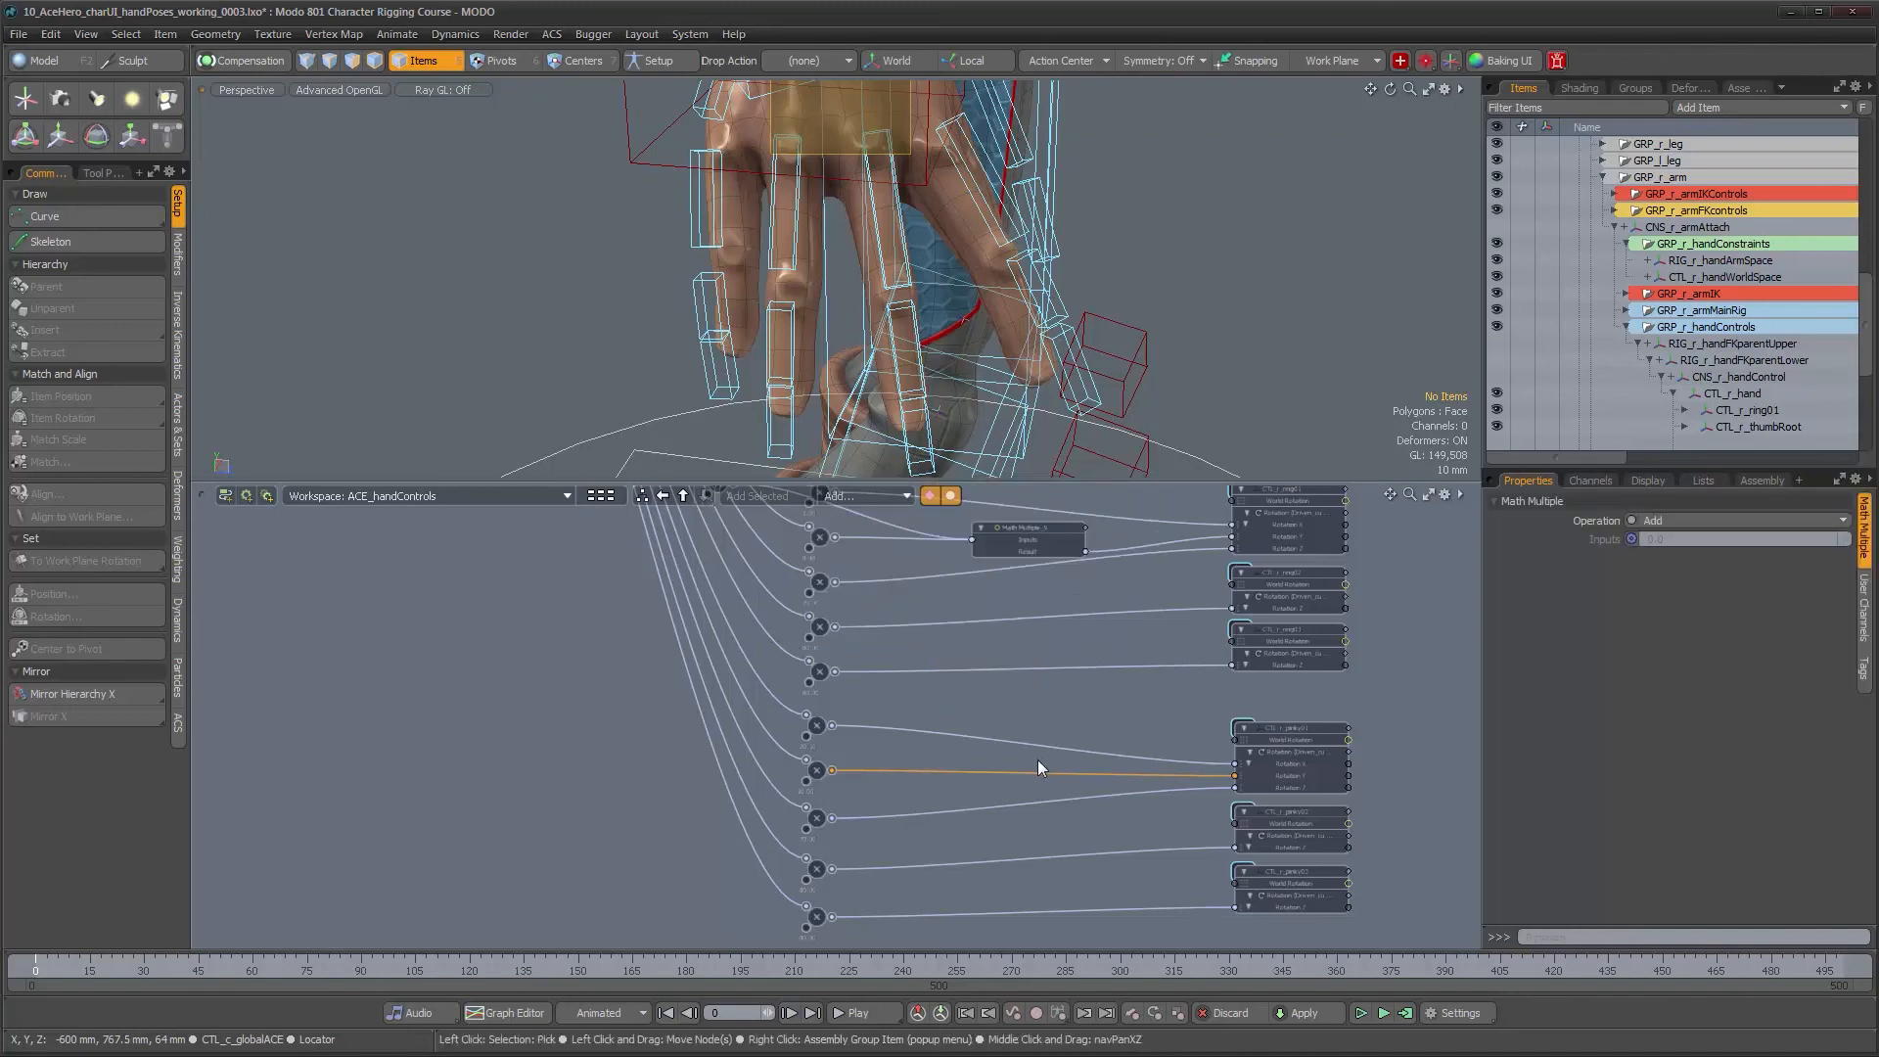
Connect the pinky spread channel of CTL_r_handControls to the pinky's Math Multiple inputs and insert a Basic Math: Multiply modifier on that link
alt+right_drag(1019, 767, 843, 752)
alt+drag(860, 734, 866, 735)
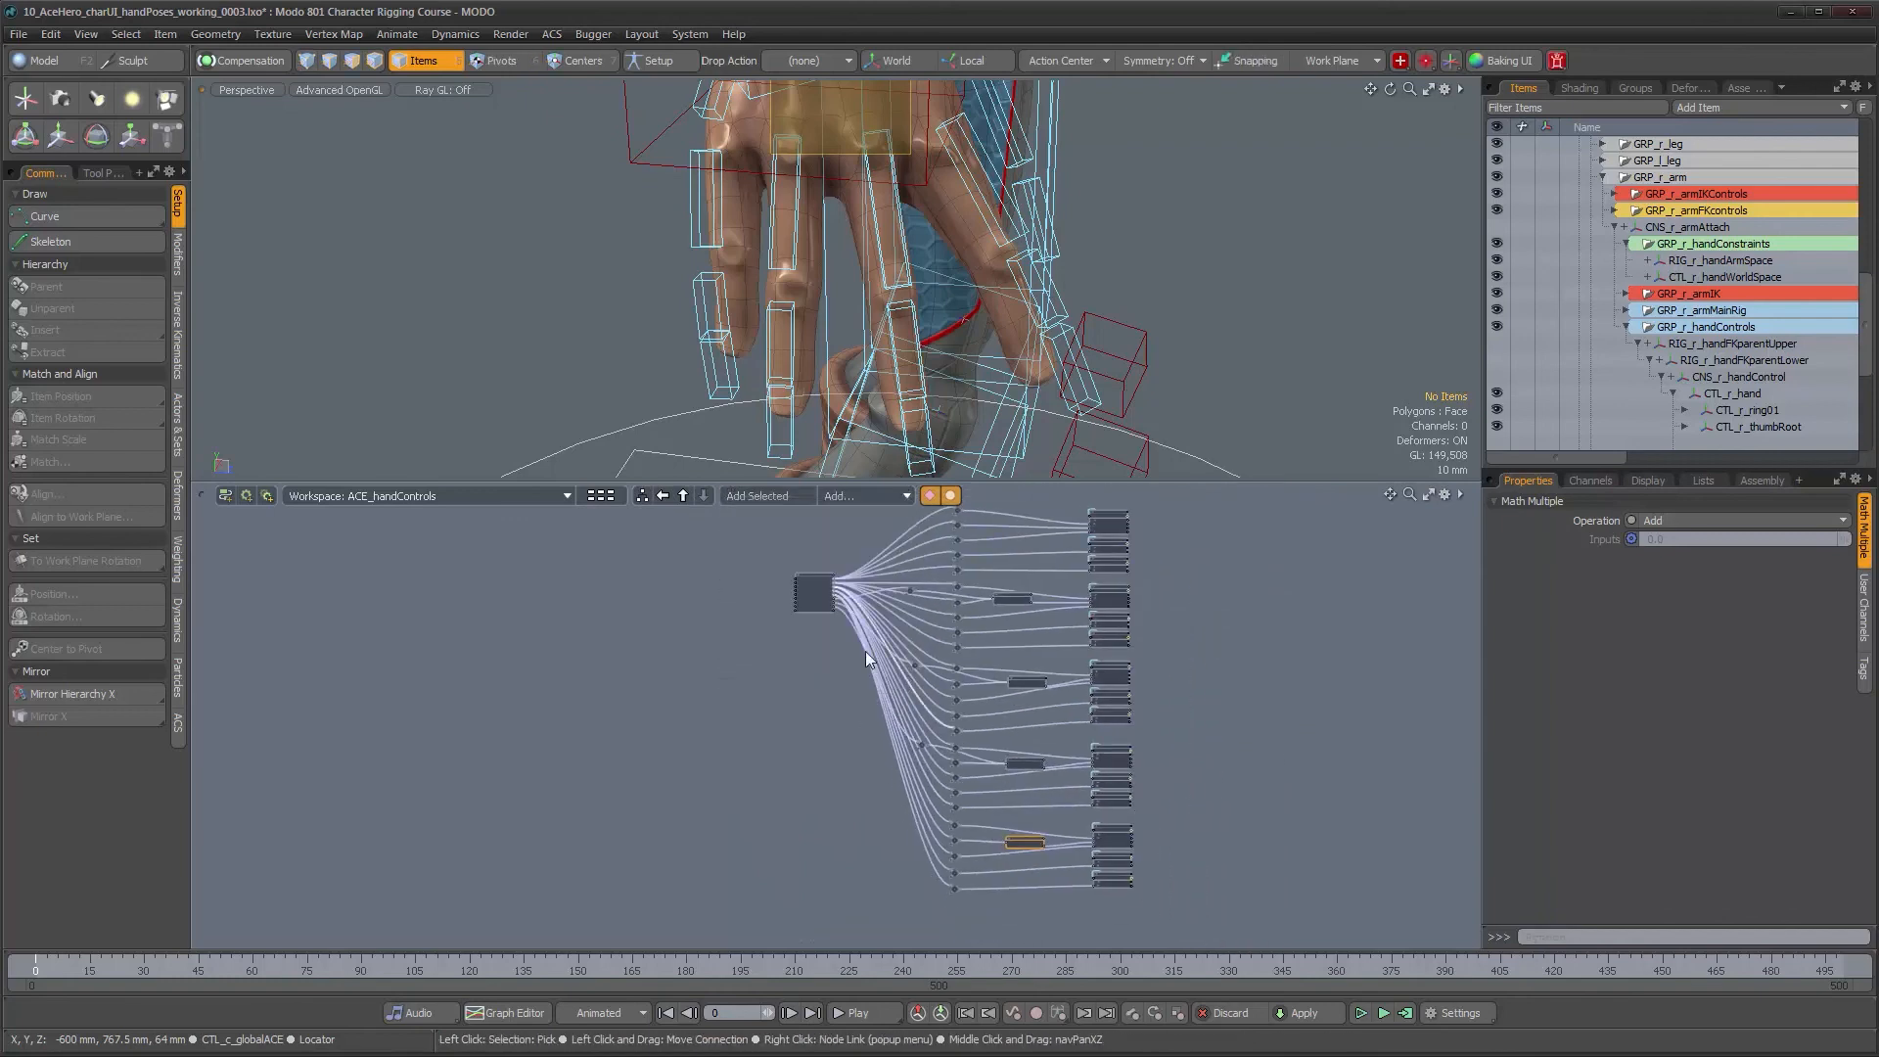
mouse_move(810, 599)
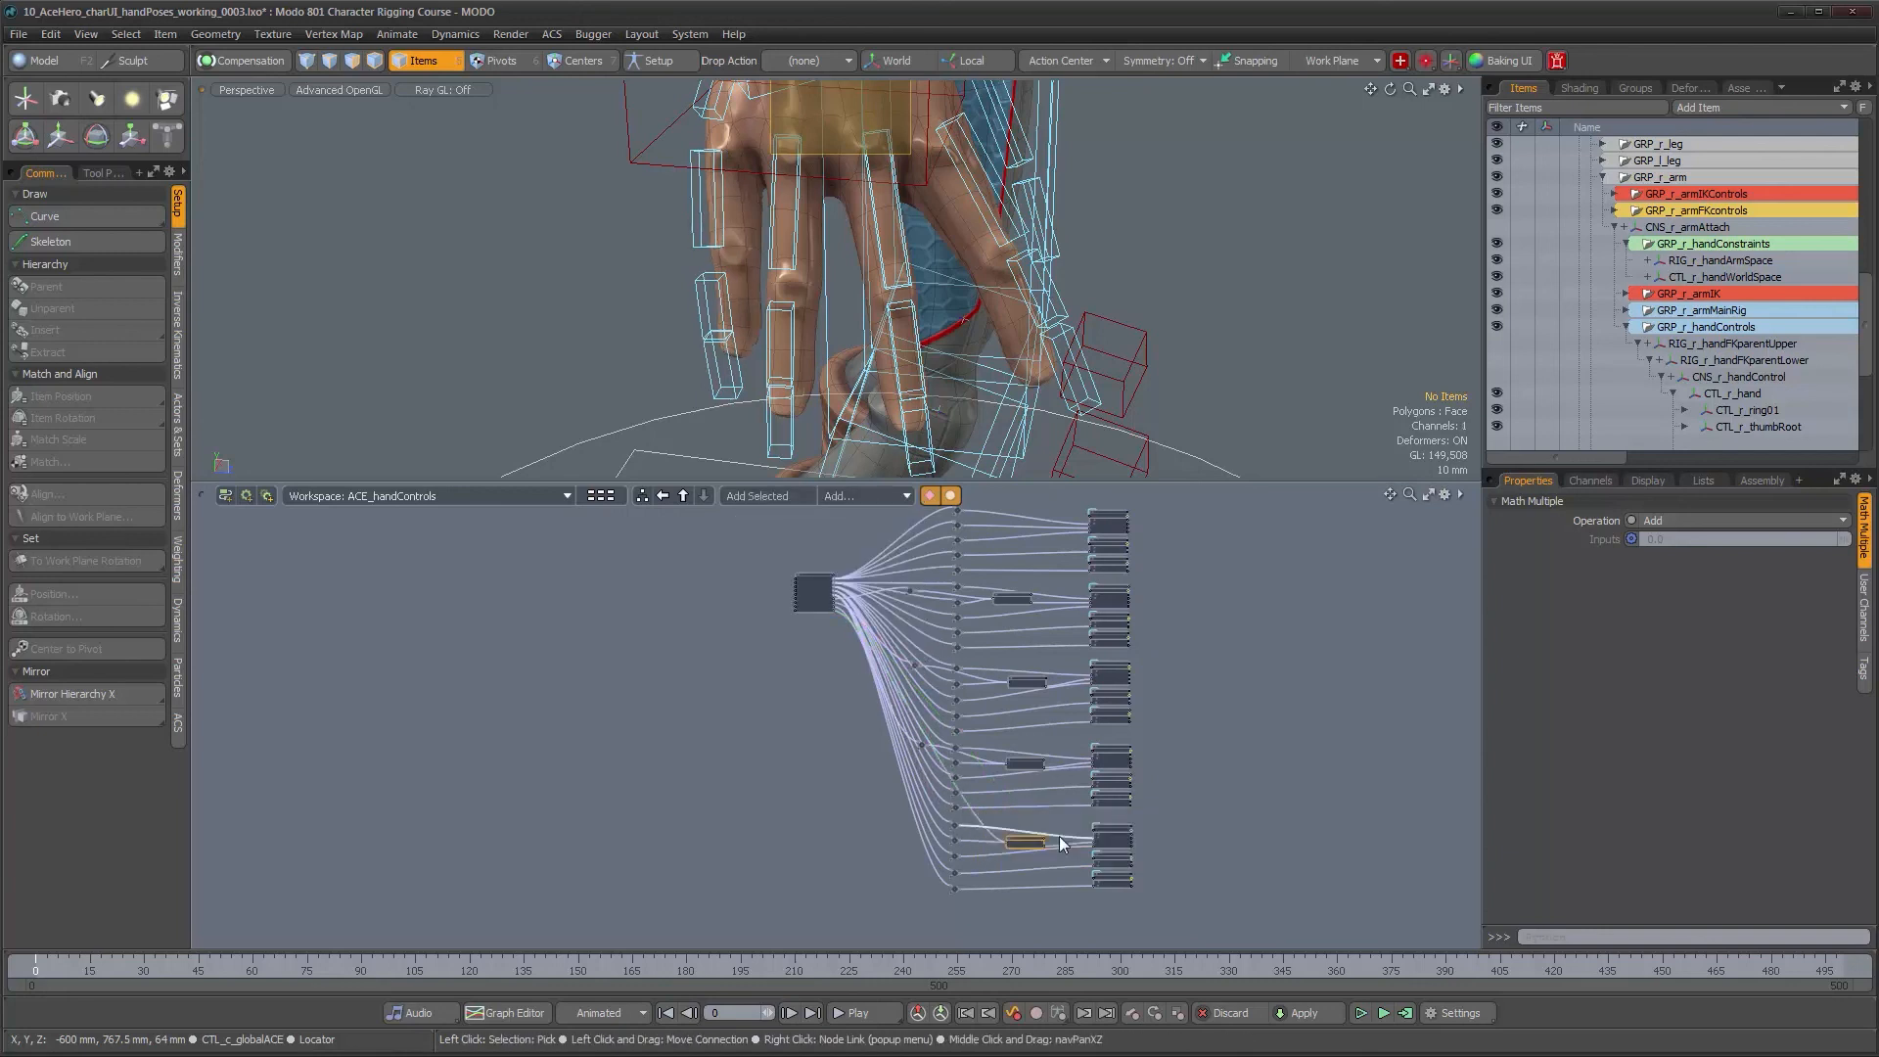
click(981, 820)
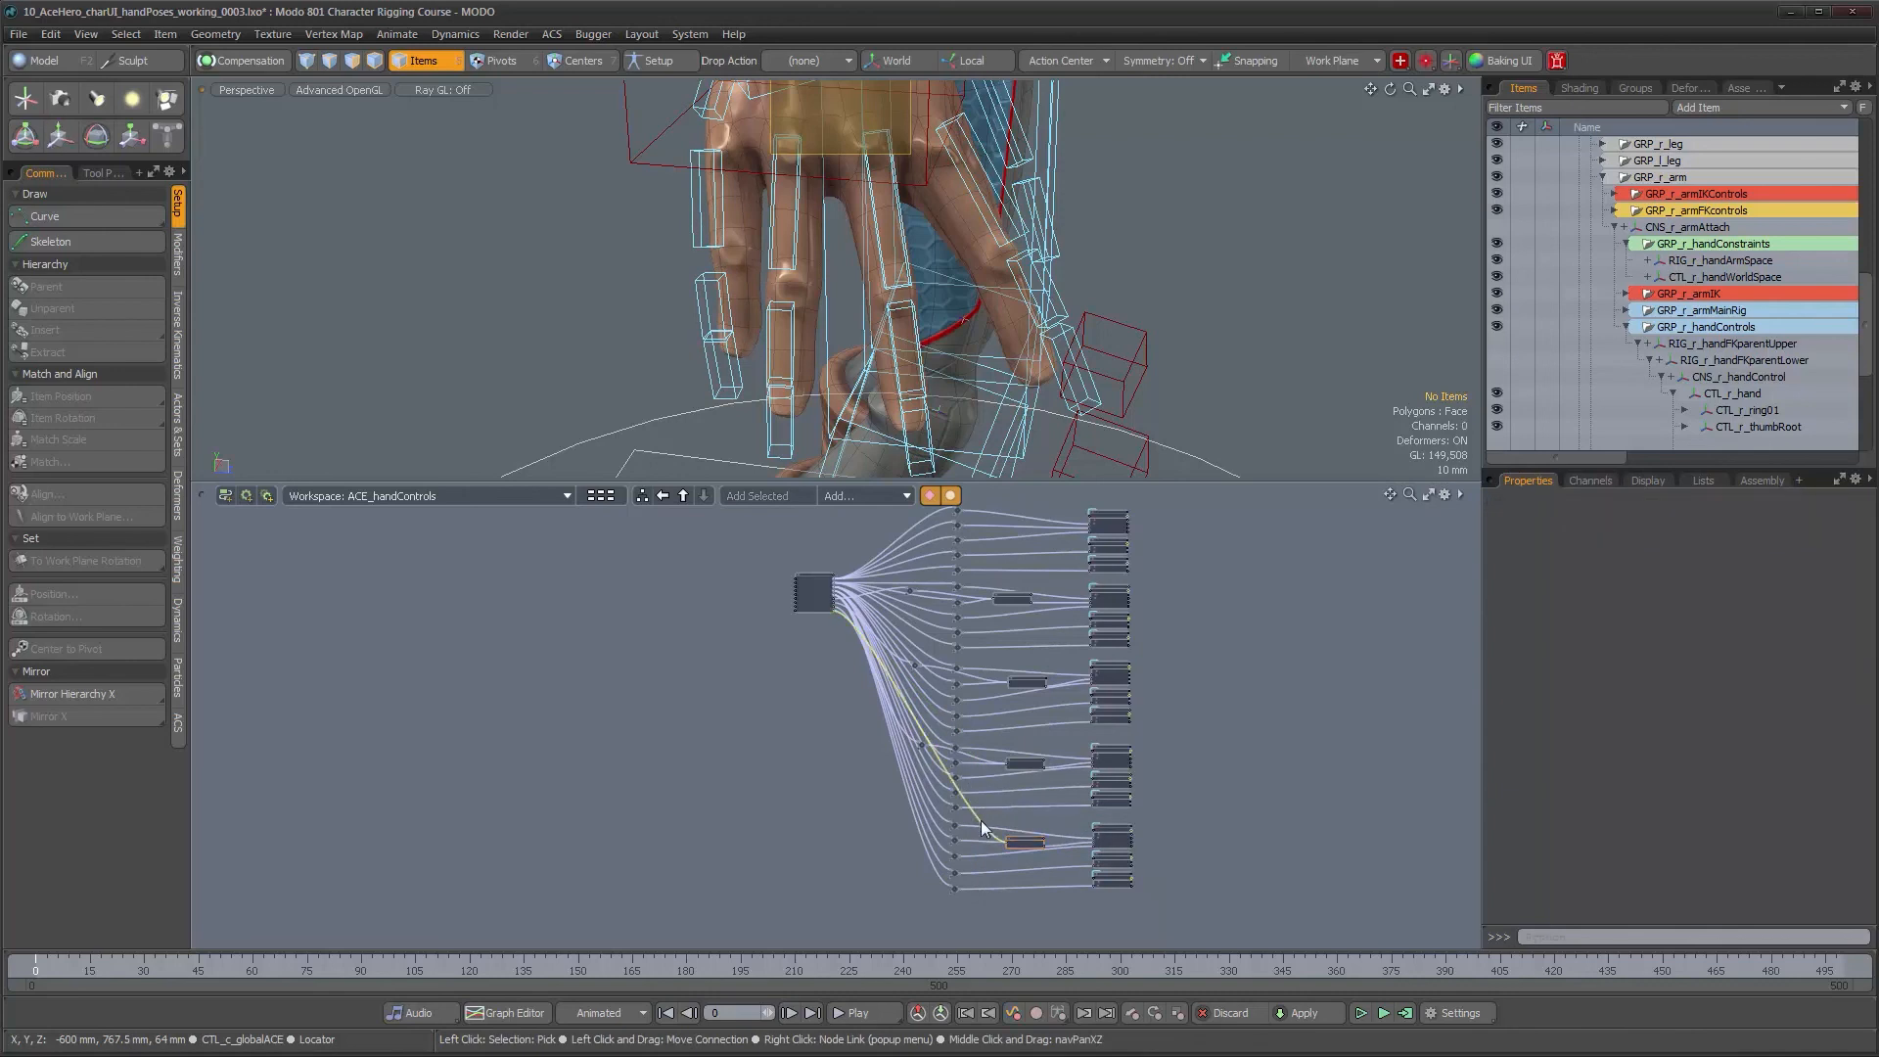
click(832, 498)
mouse_move(901, 489)
click(1055, 507)
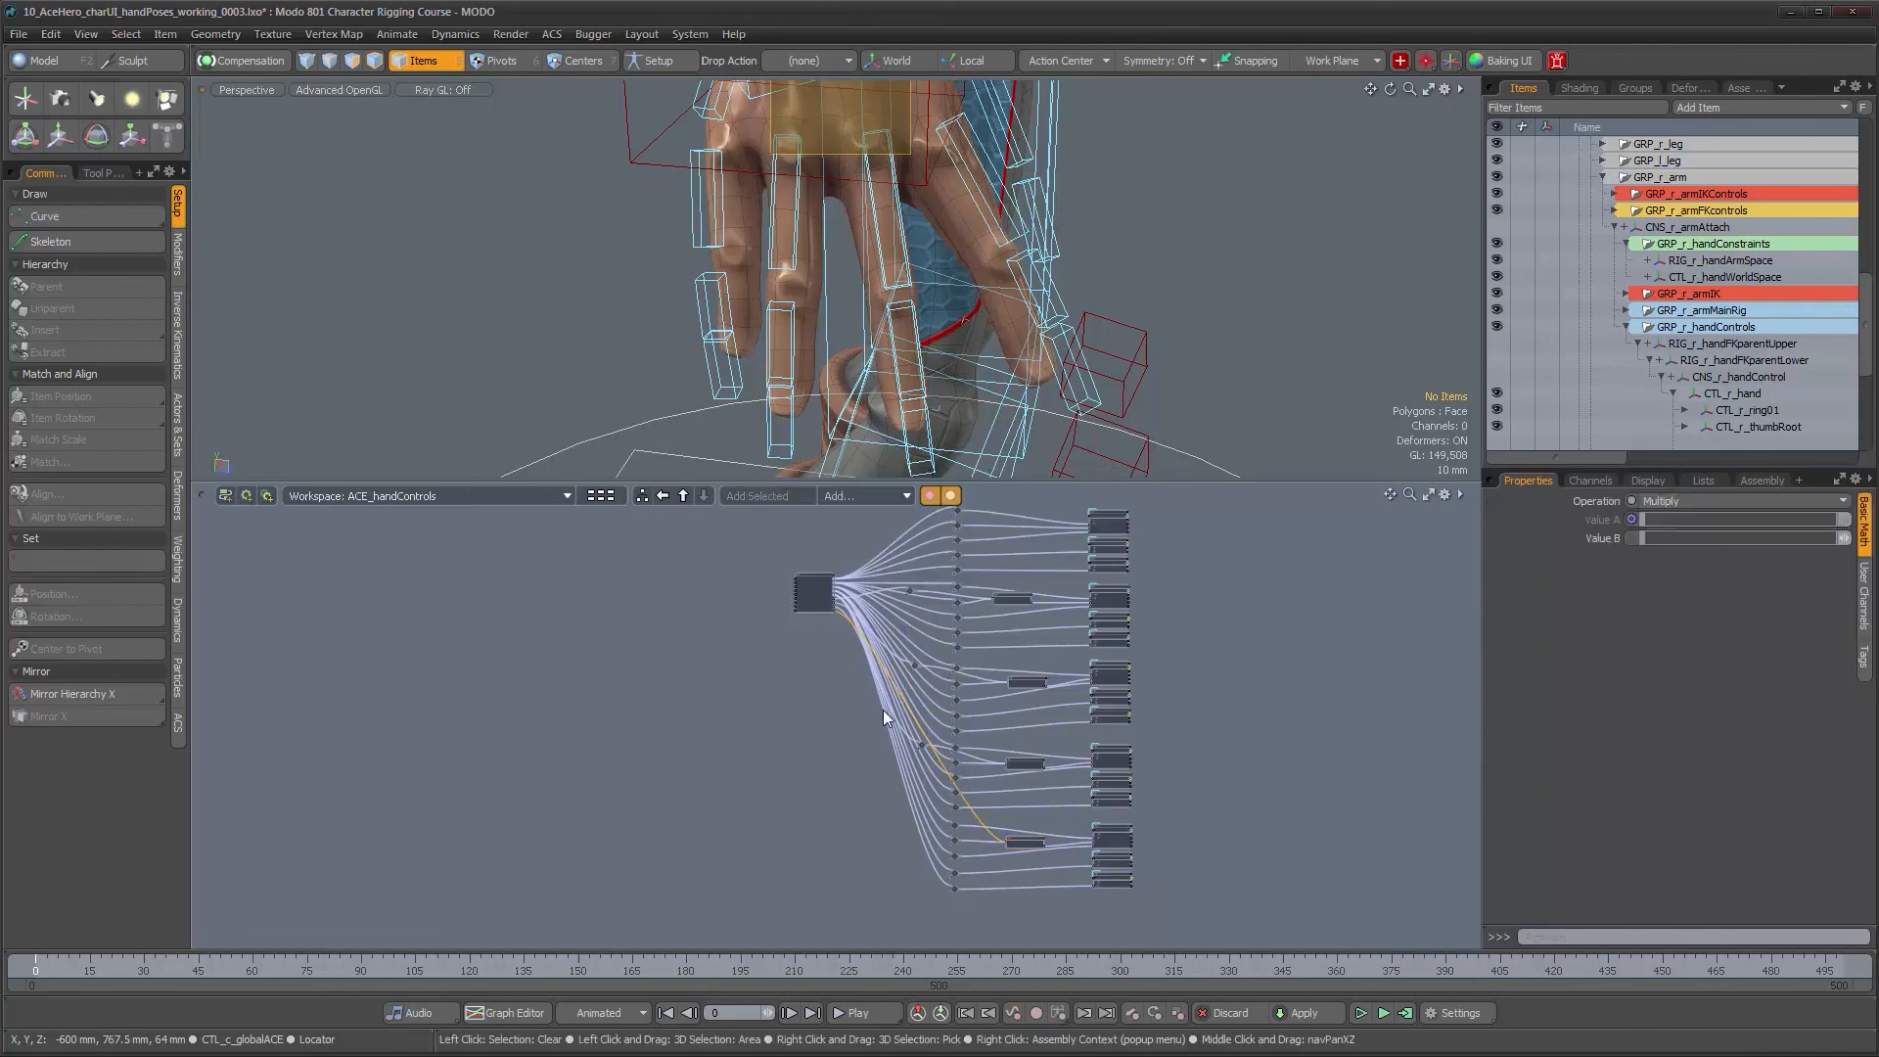
Move the pinky spread multiply node beside the pinky curl multiply nodes and set its Value B to -15
scroll(910, 690, up, 5)
drag(936, 675, 944, 804)
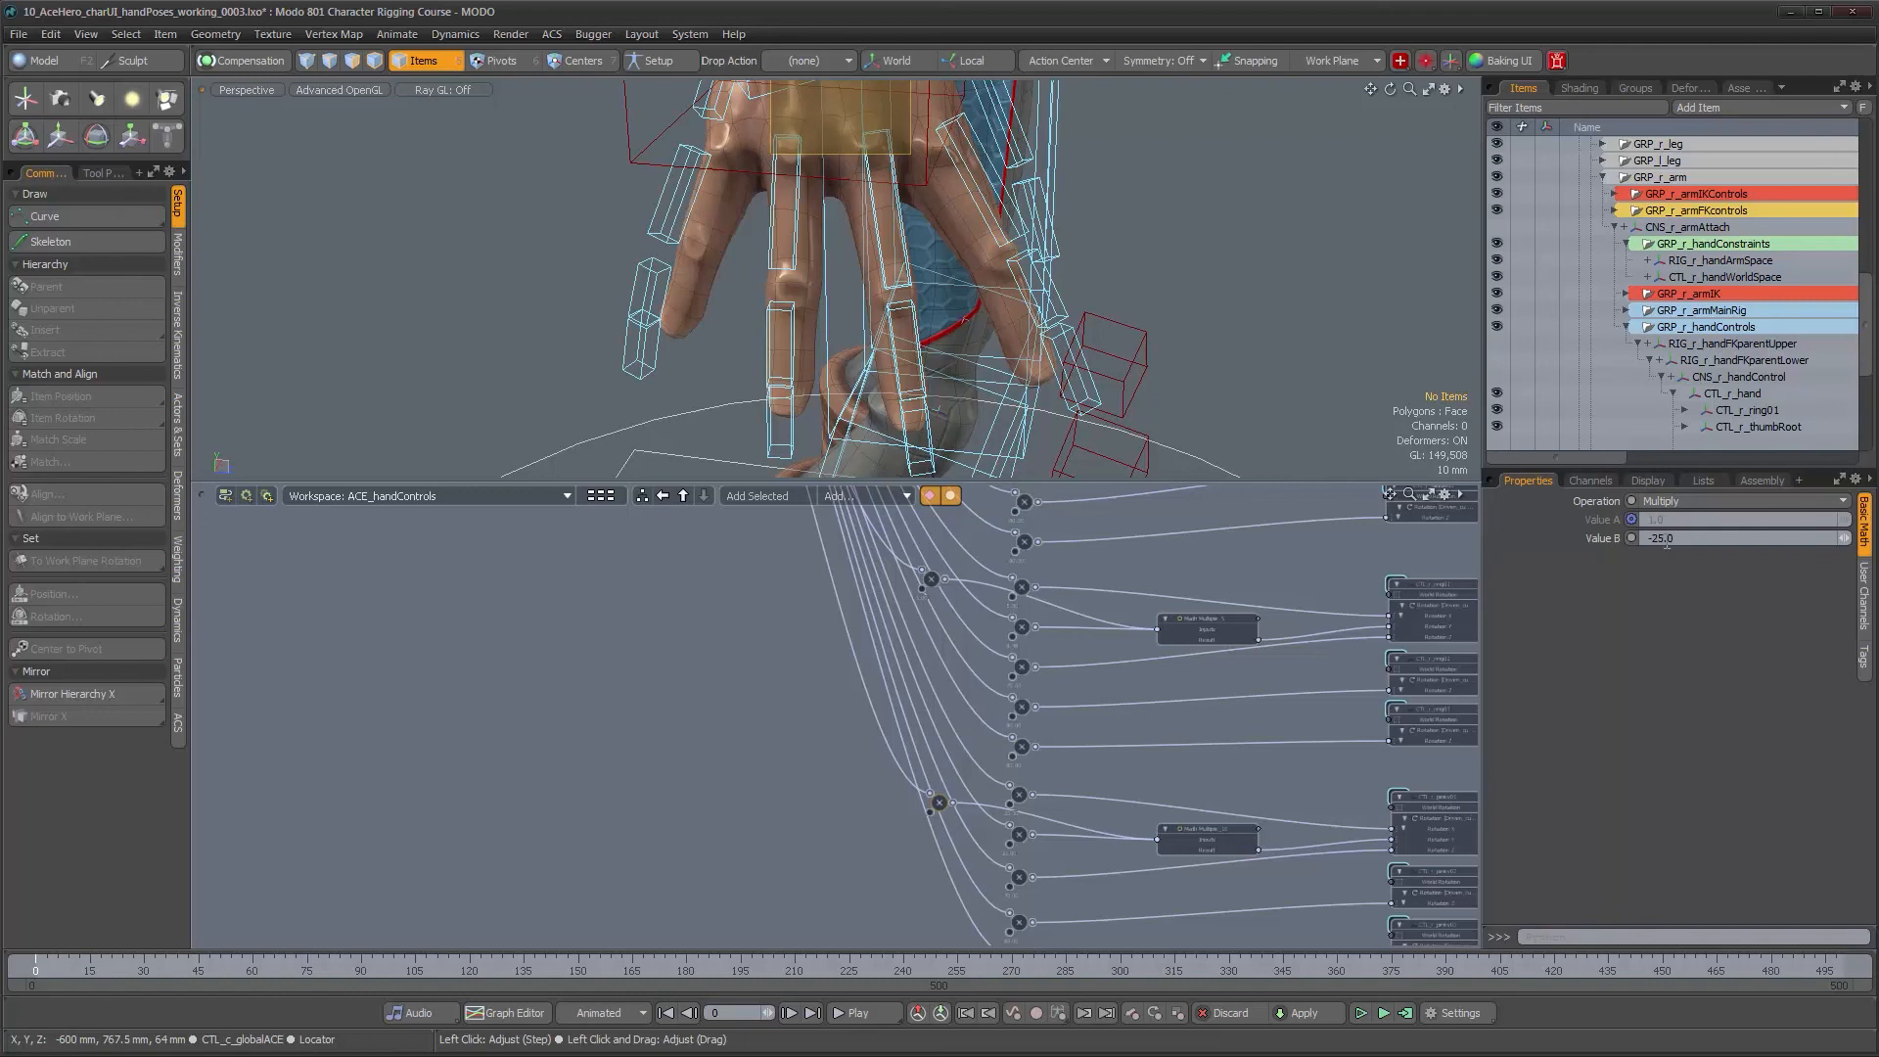
key(Return)
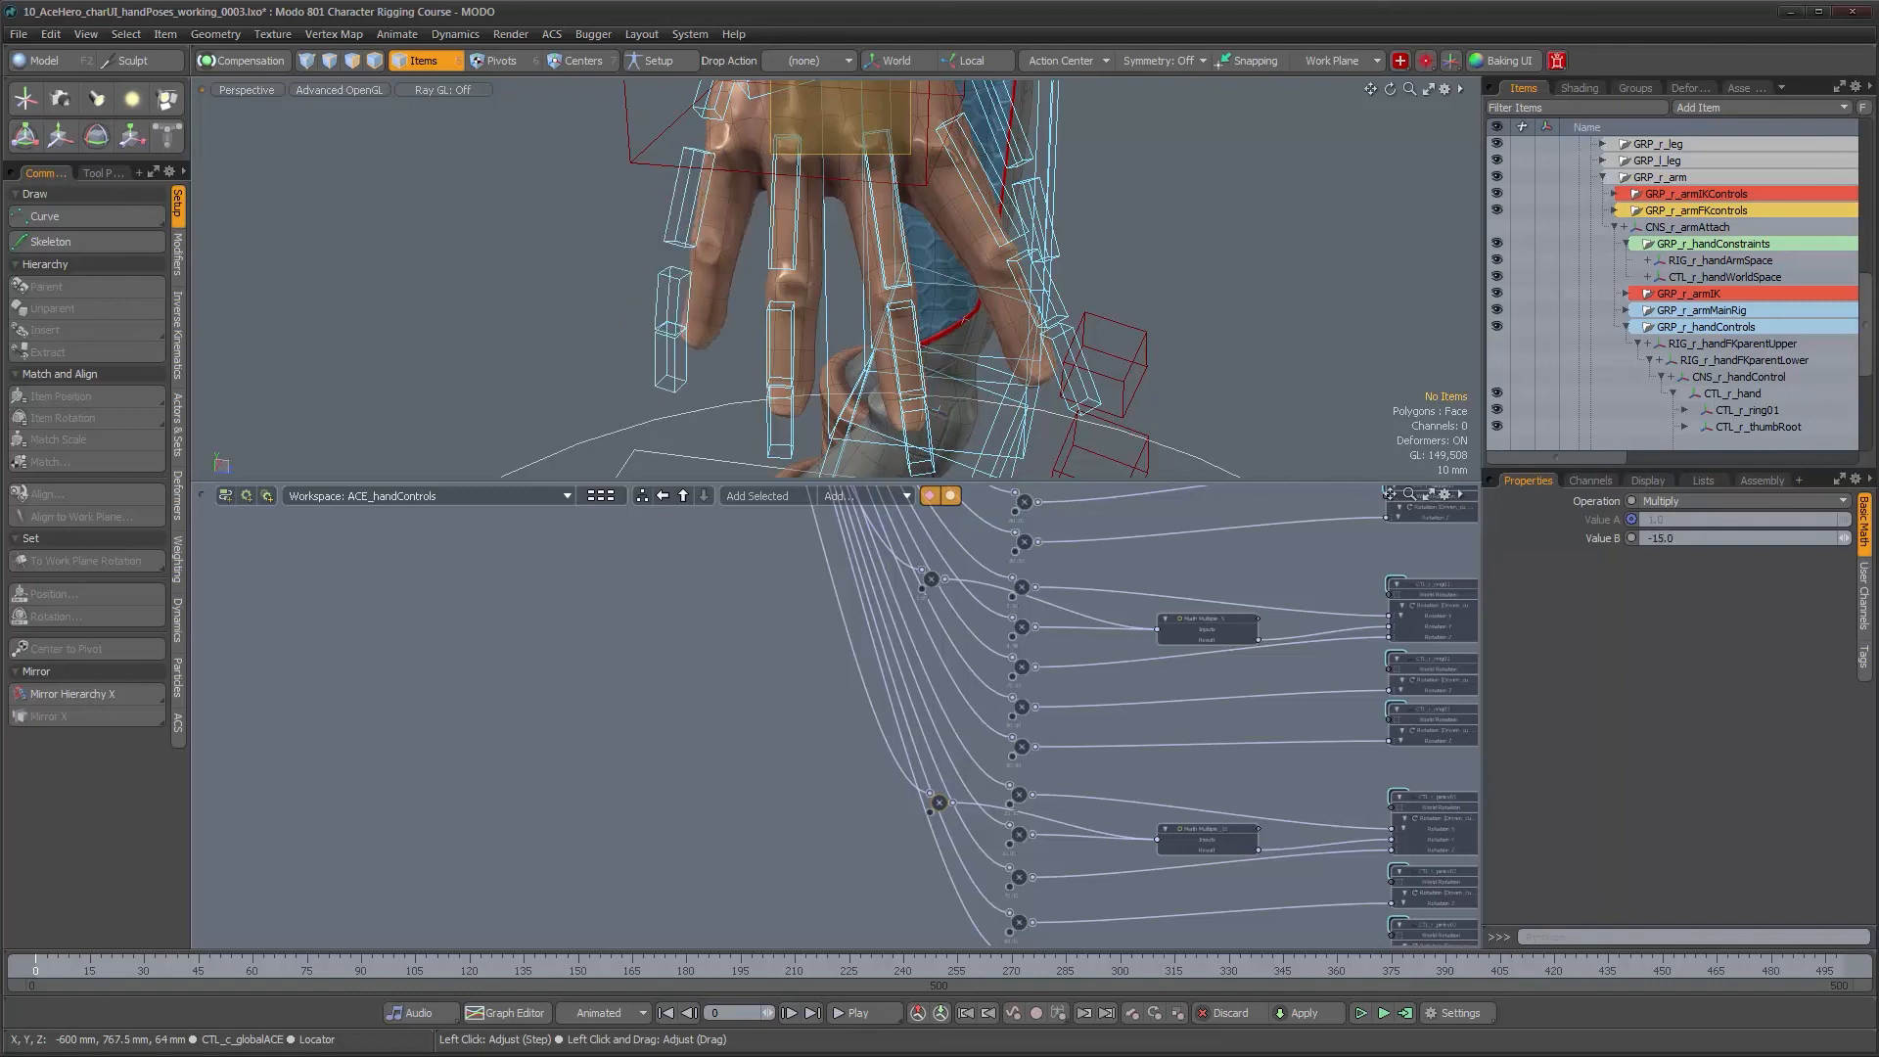
Add CTL_r_pinkyRoot to the ACE_handControls schematic and place its node below the other pinky control nodes
alt+drag(666, 294, 789, 261)
click(732, 165)
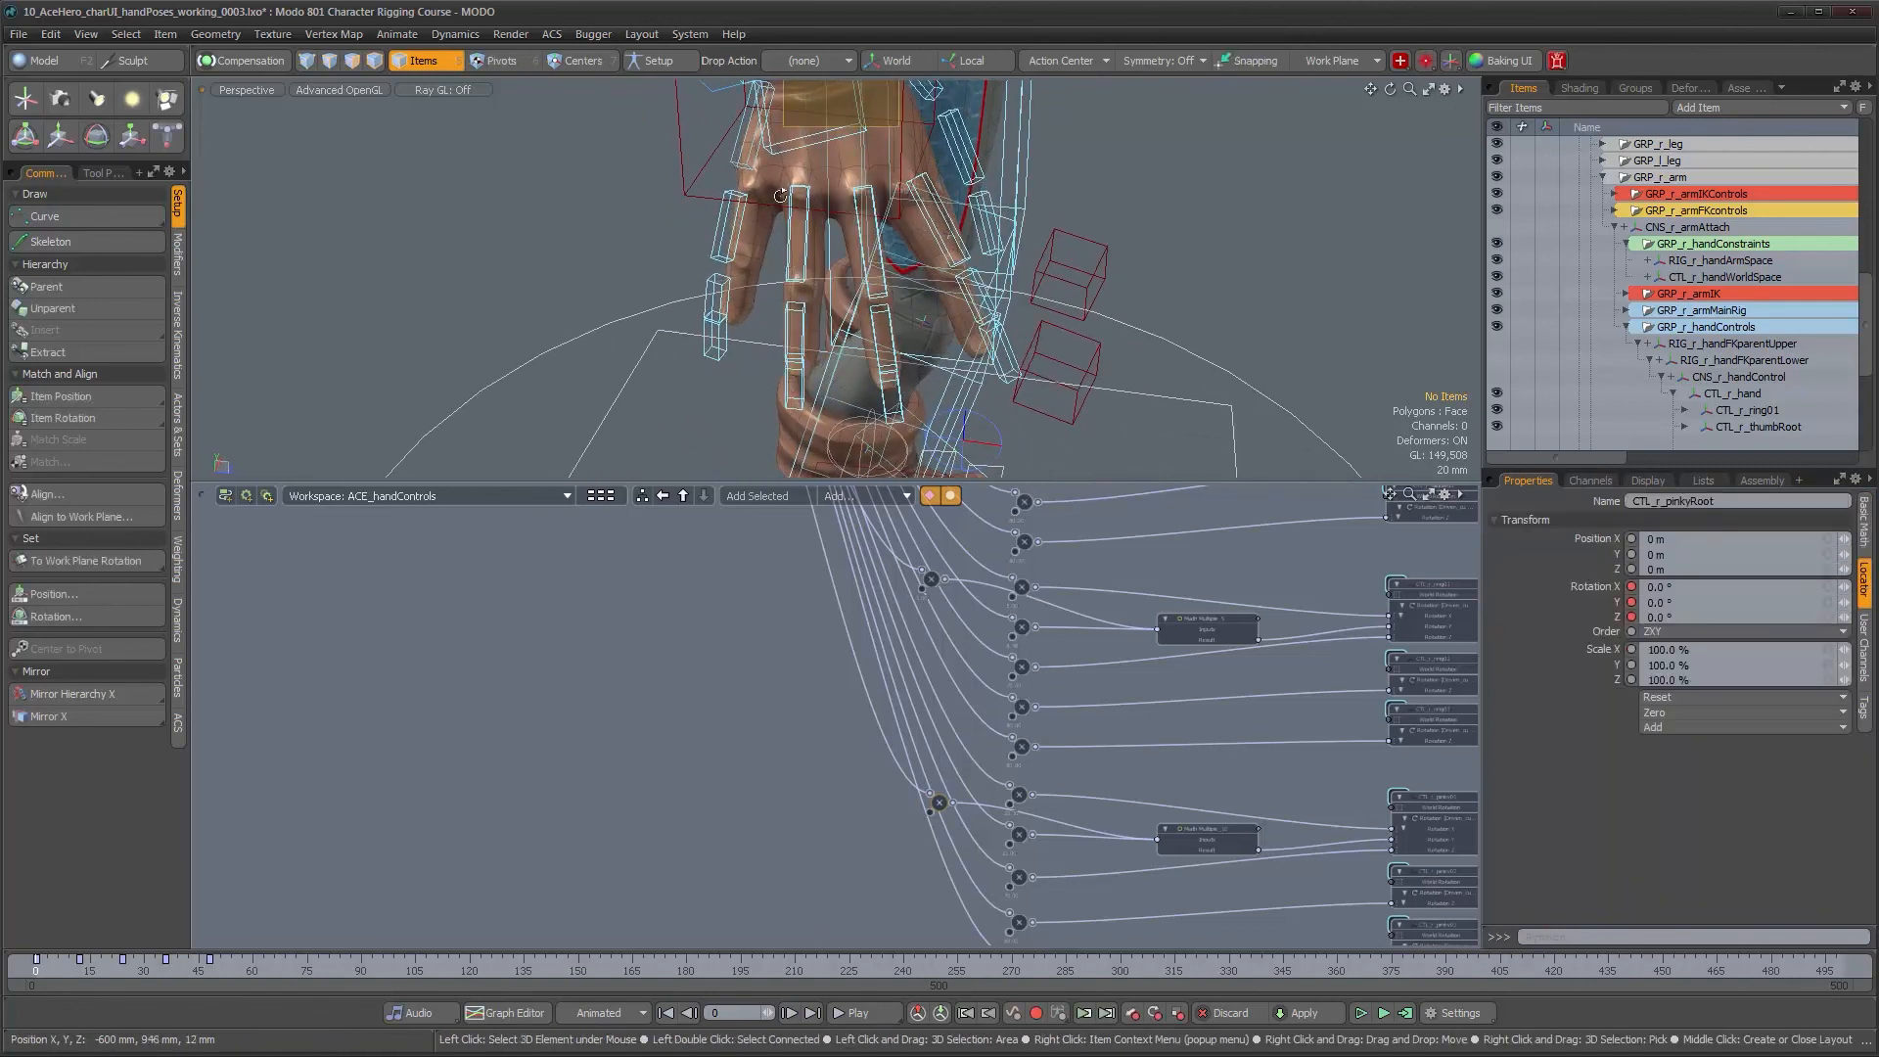
alt+shift+drag(736, 168, 758, 301)
scroll(752, 280, up, 2)
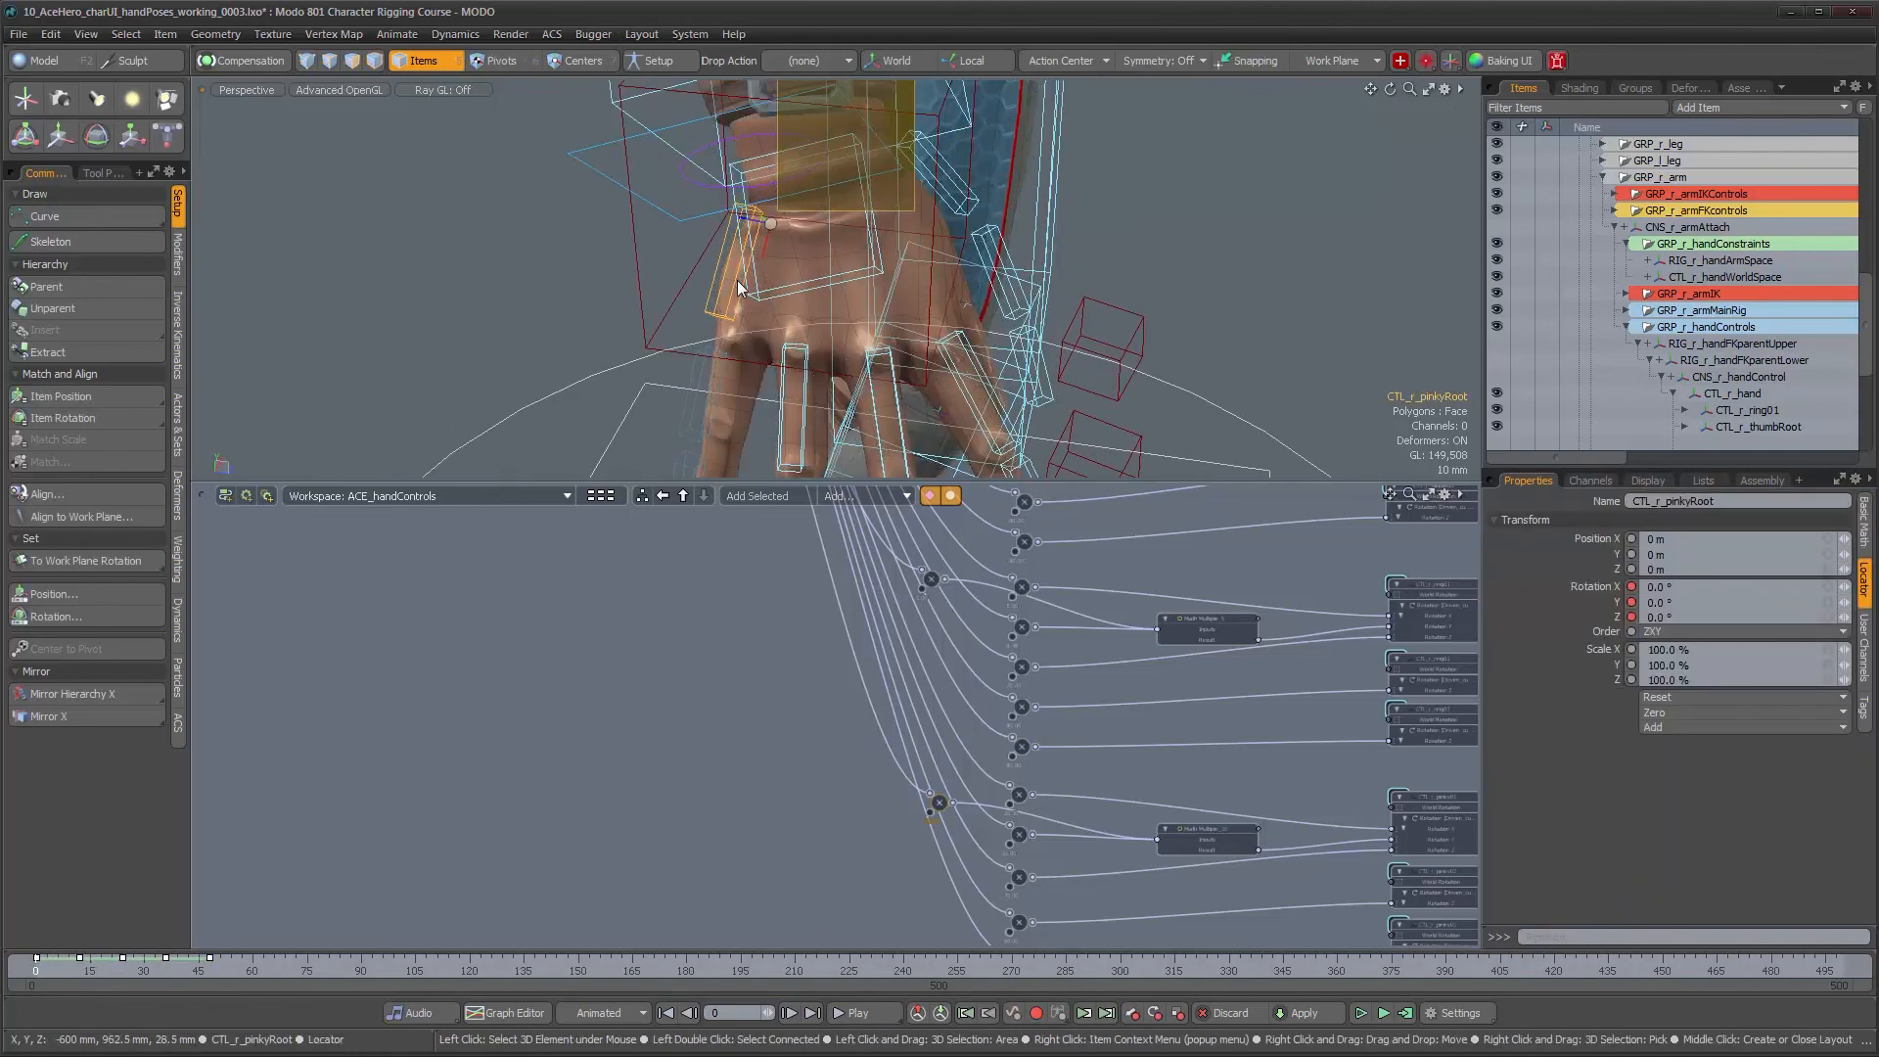
alt+drag(769, 318, 791, 306)
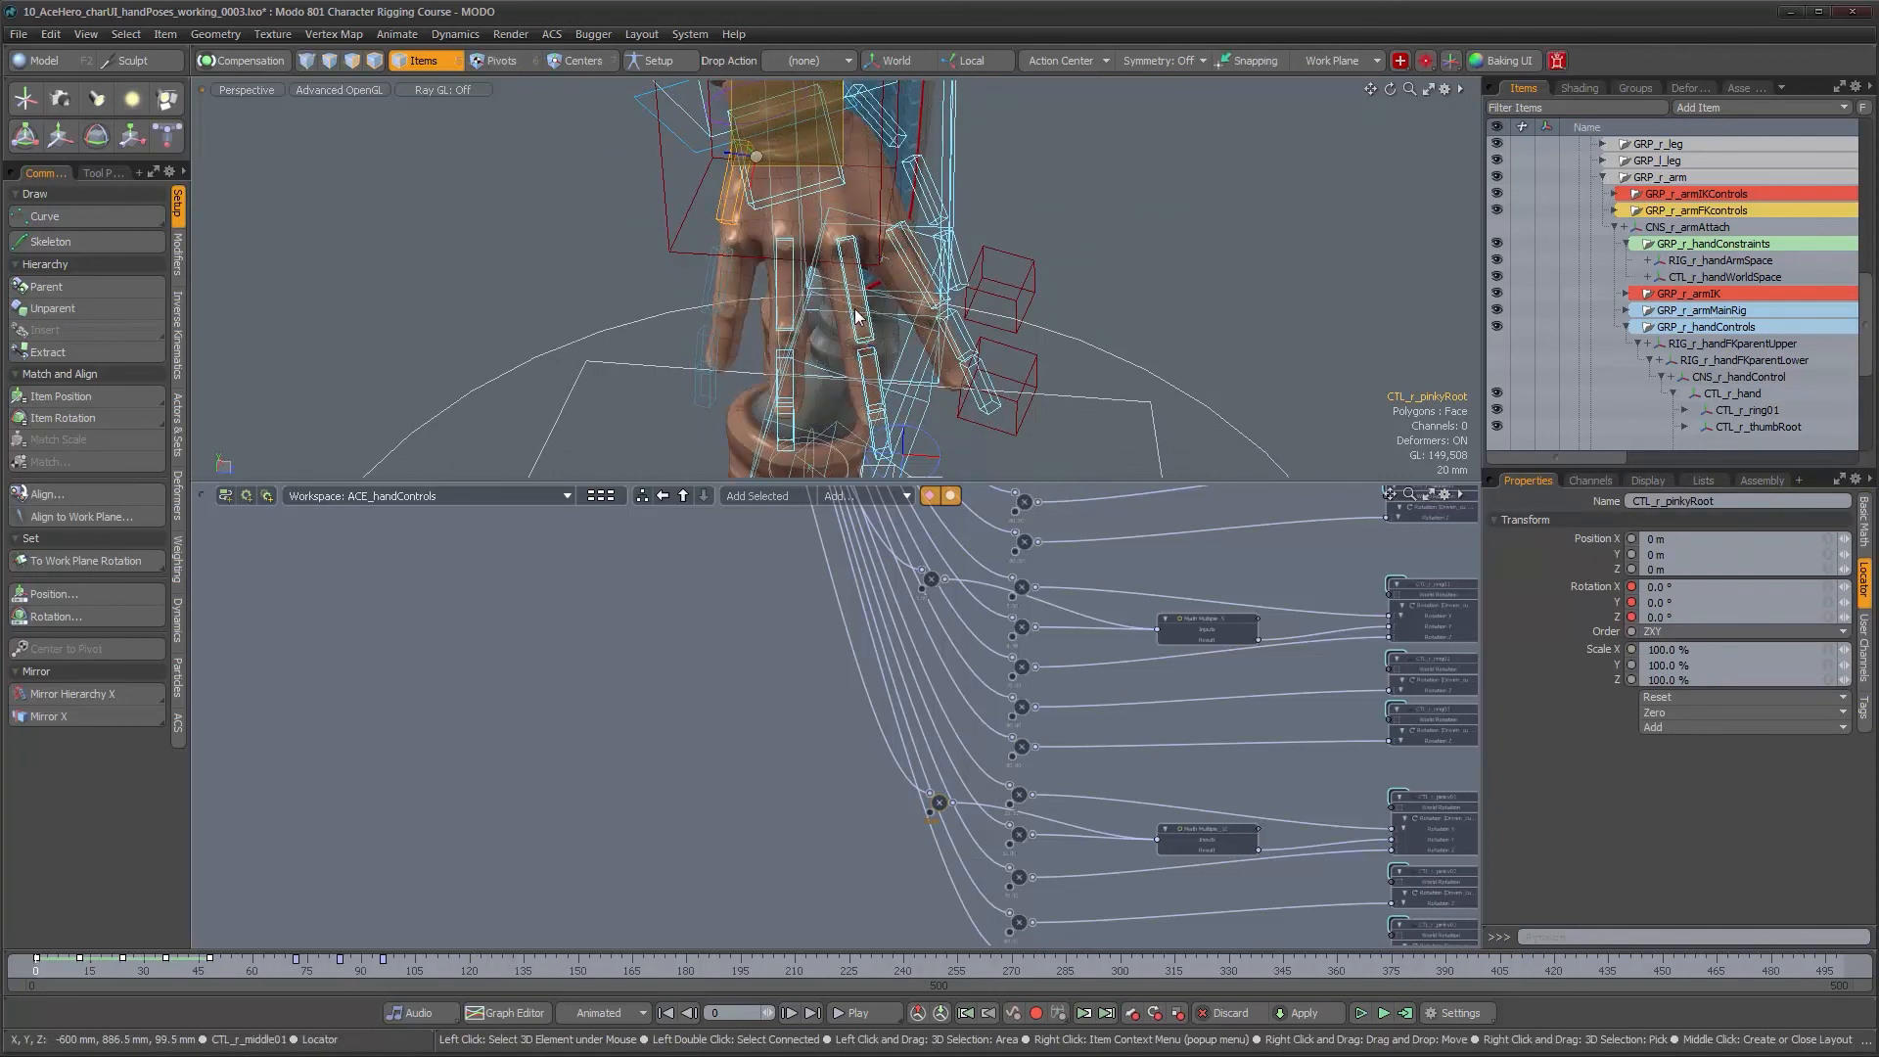
scroll(1099, 871, down, 2)
alt+drag(1099, 871, 1012, 716)
alt+right_drag(1012, 717, 1000, 636)
alt+drag(1000, 636, 894, 635)
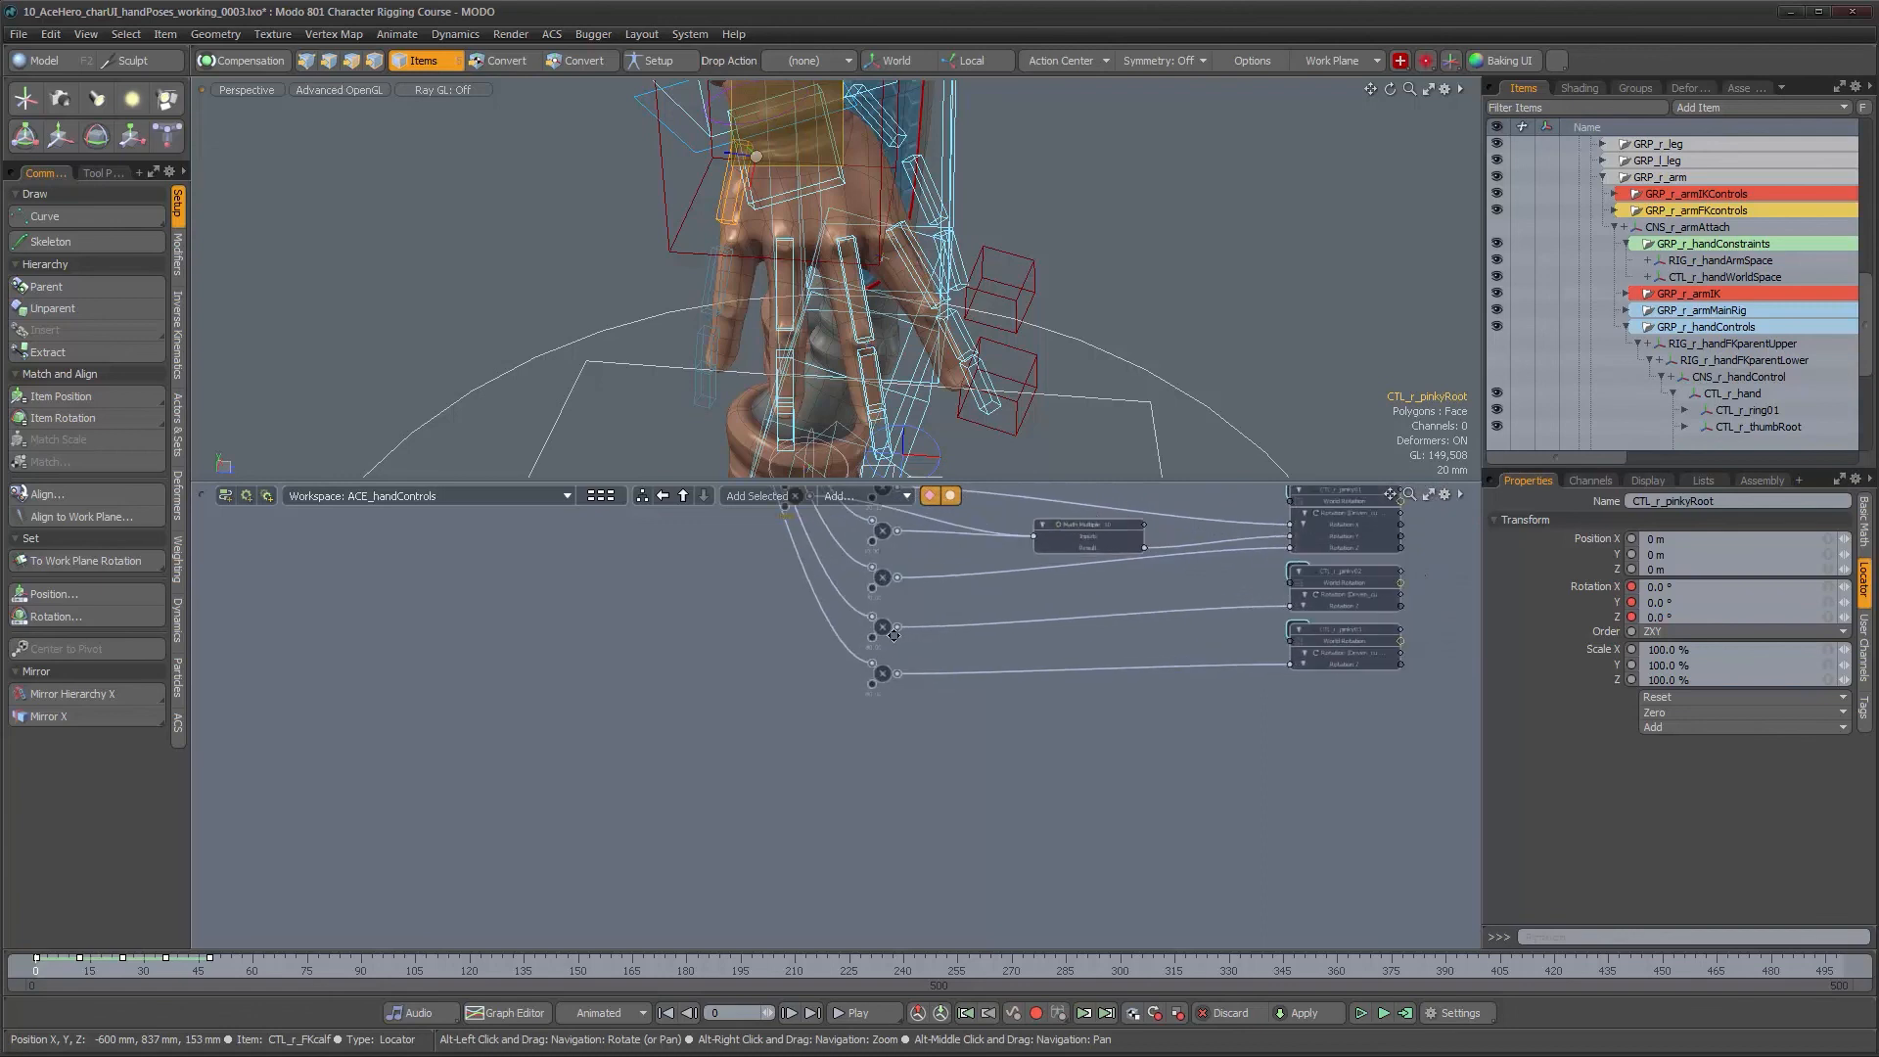
click(734, 498)
drag(854, 725, 1312, 753)
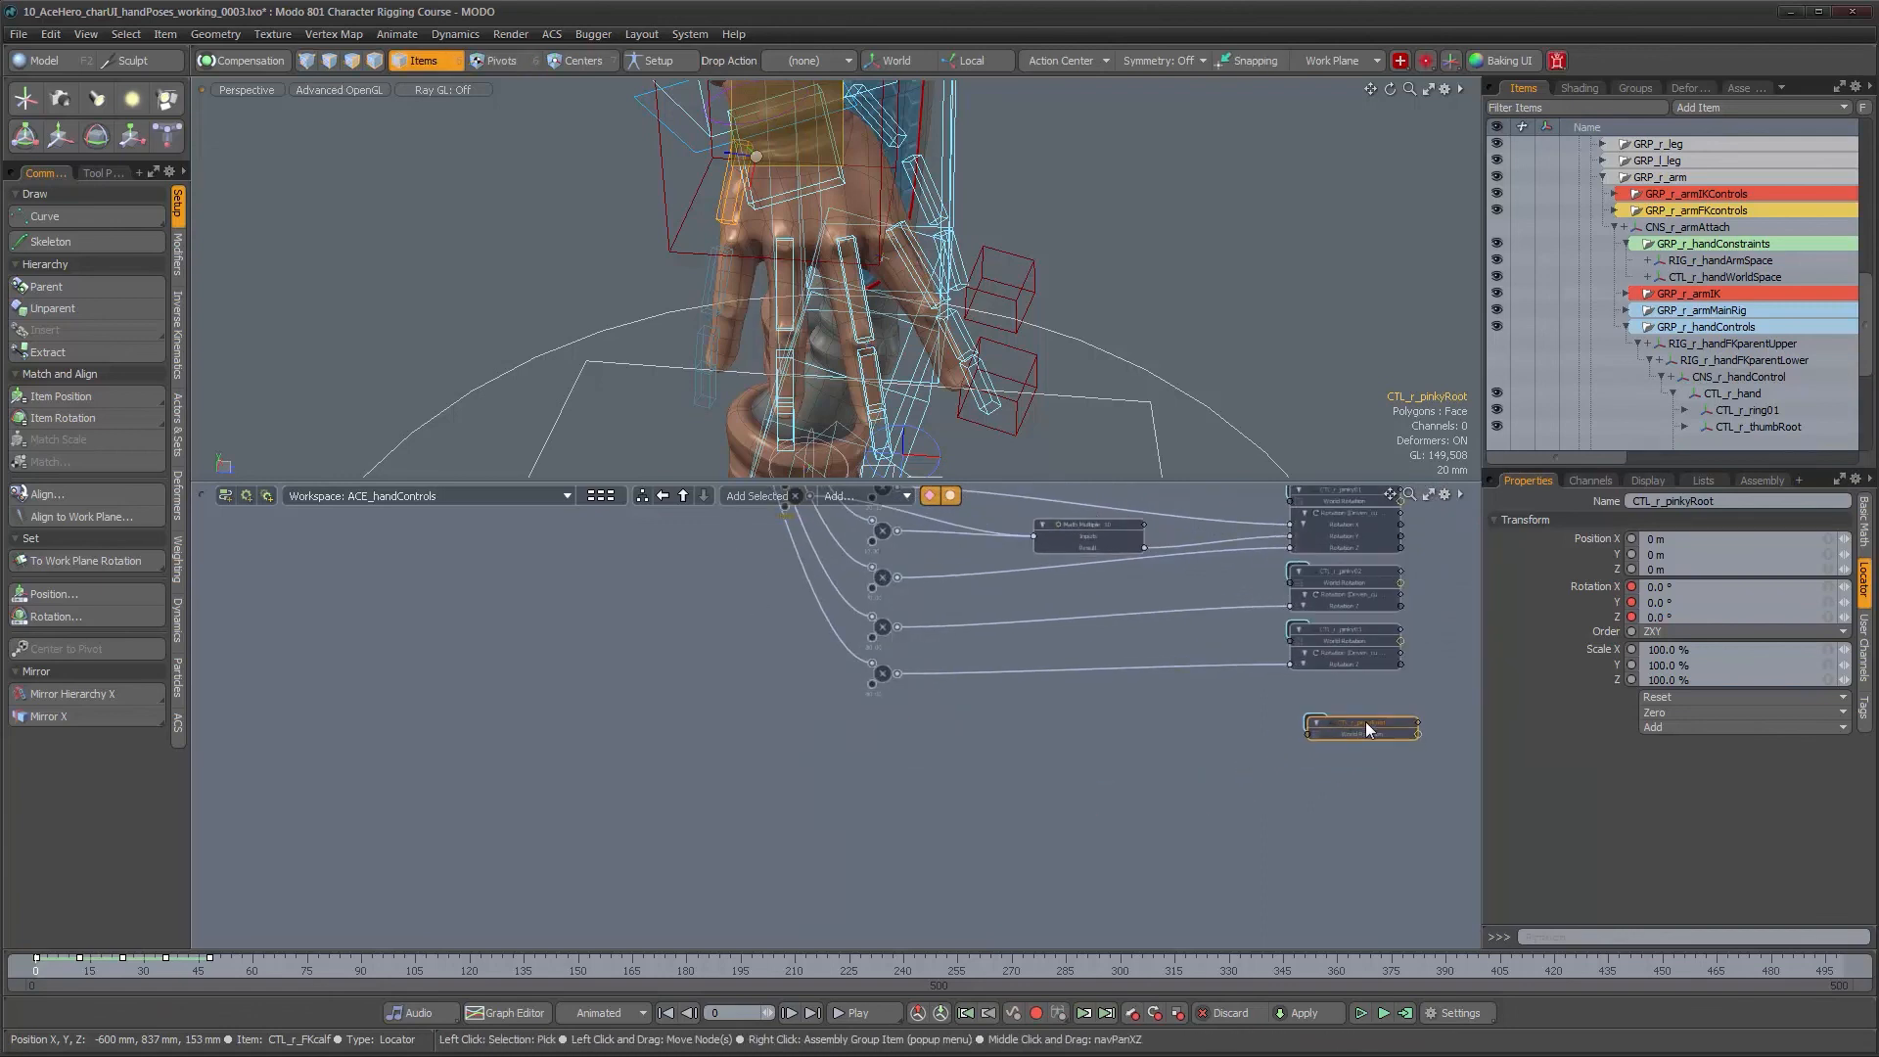
Add a rotation transform to CTL_r_pinkyRoot and rename it Rotation (Driven_spread)
click(1591, 480)
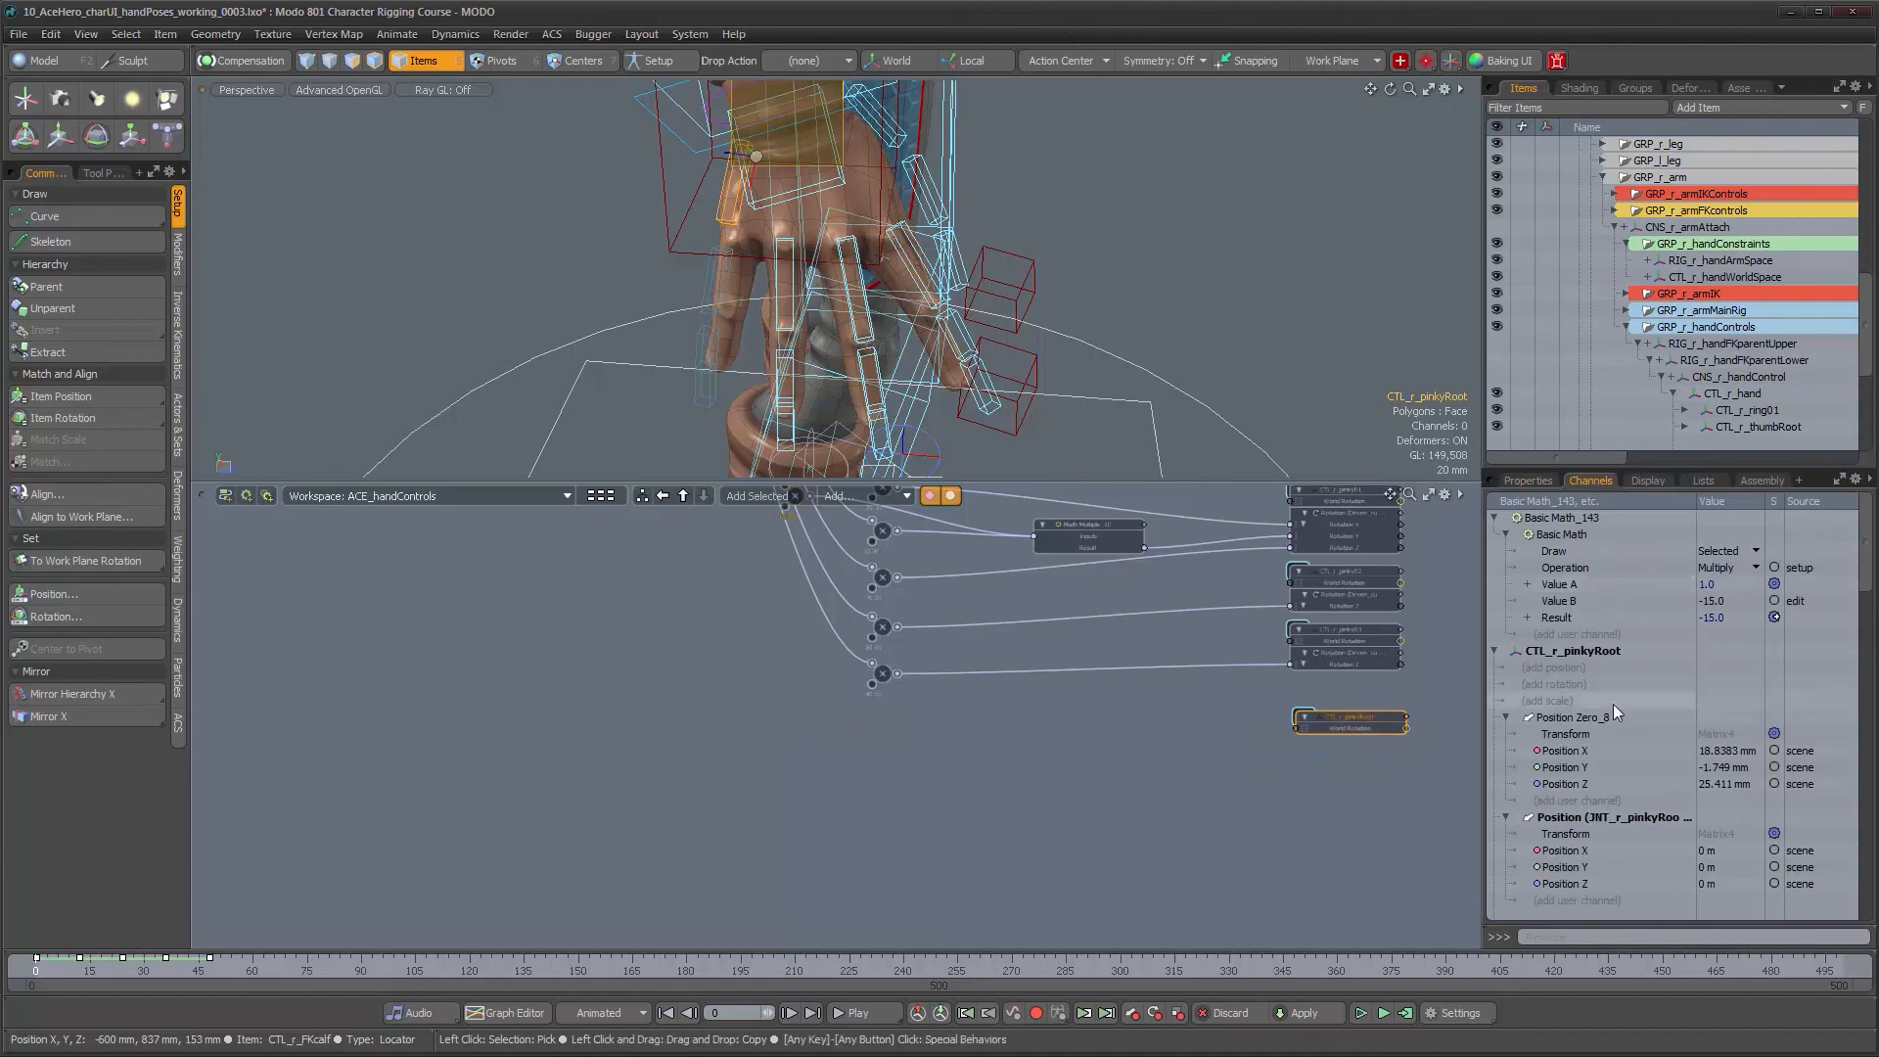
click(1559, 686)
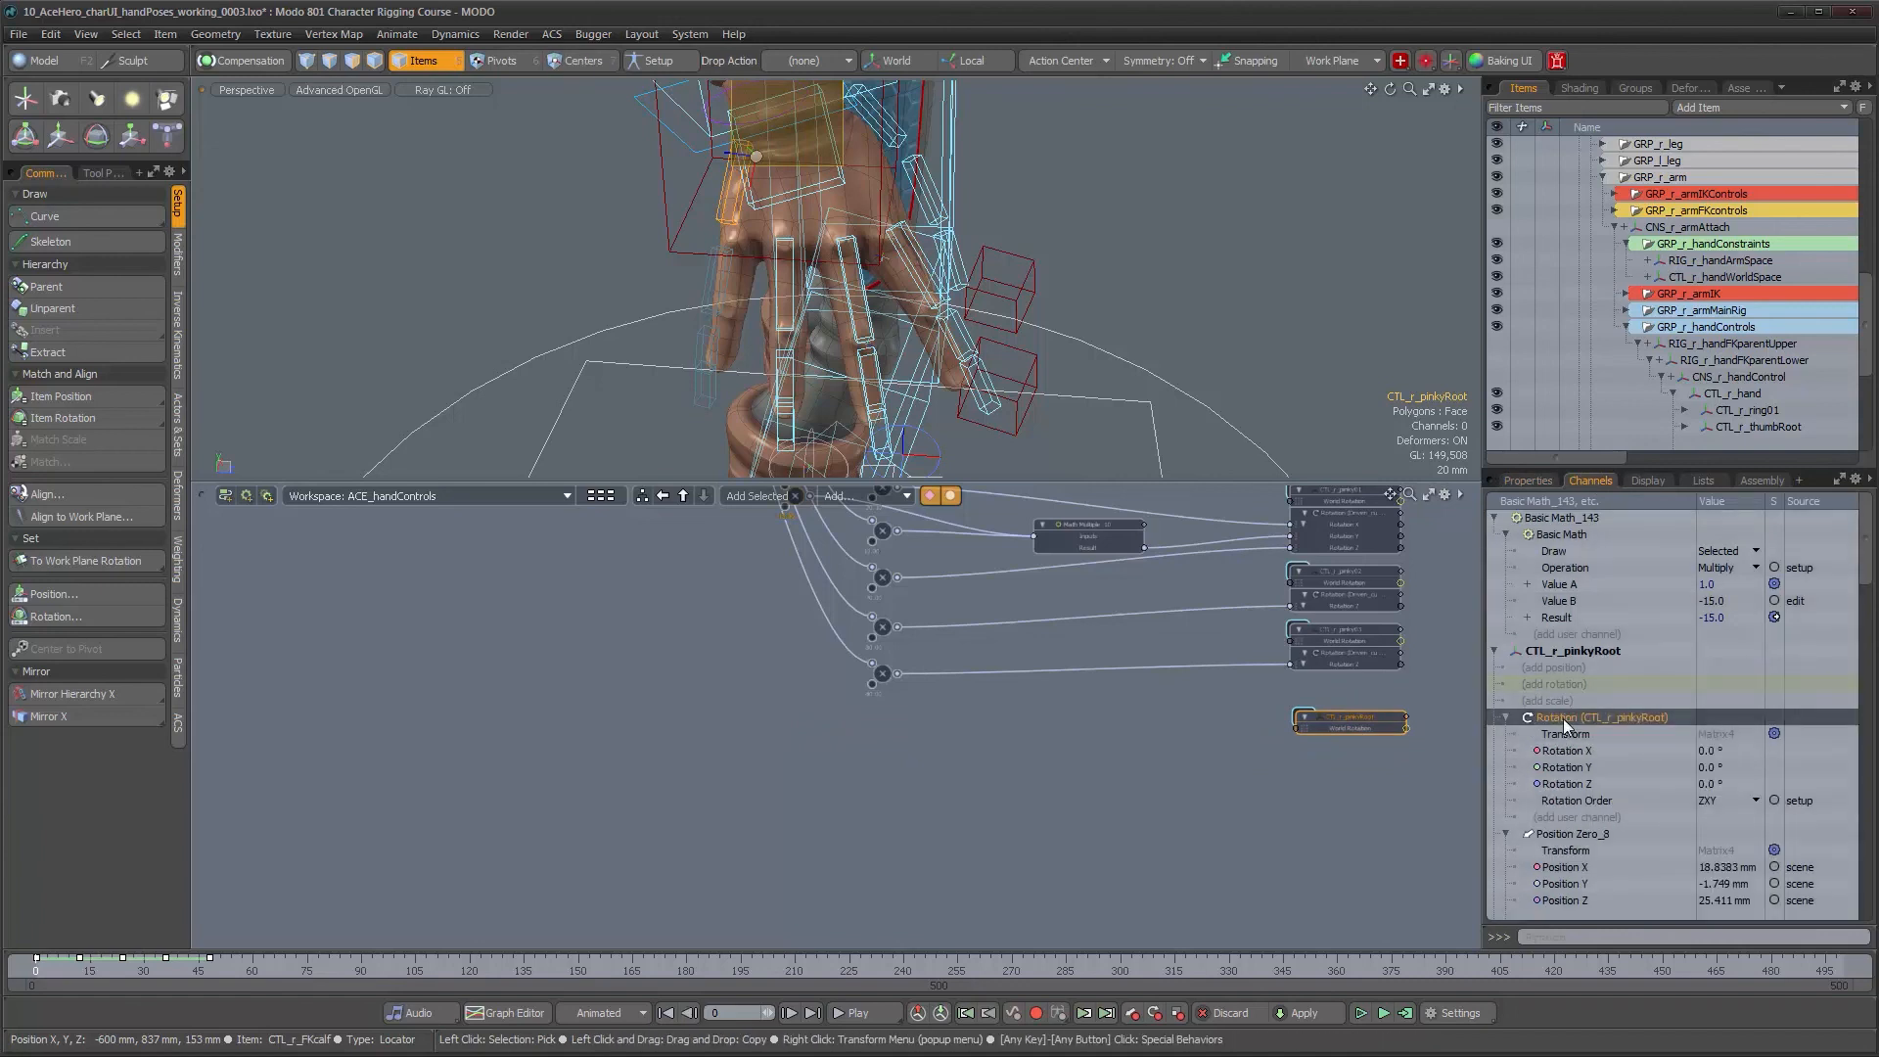
double_click(1564, 721)
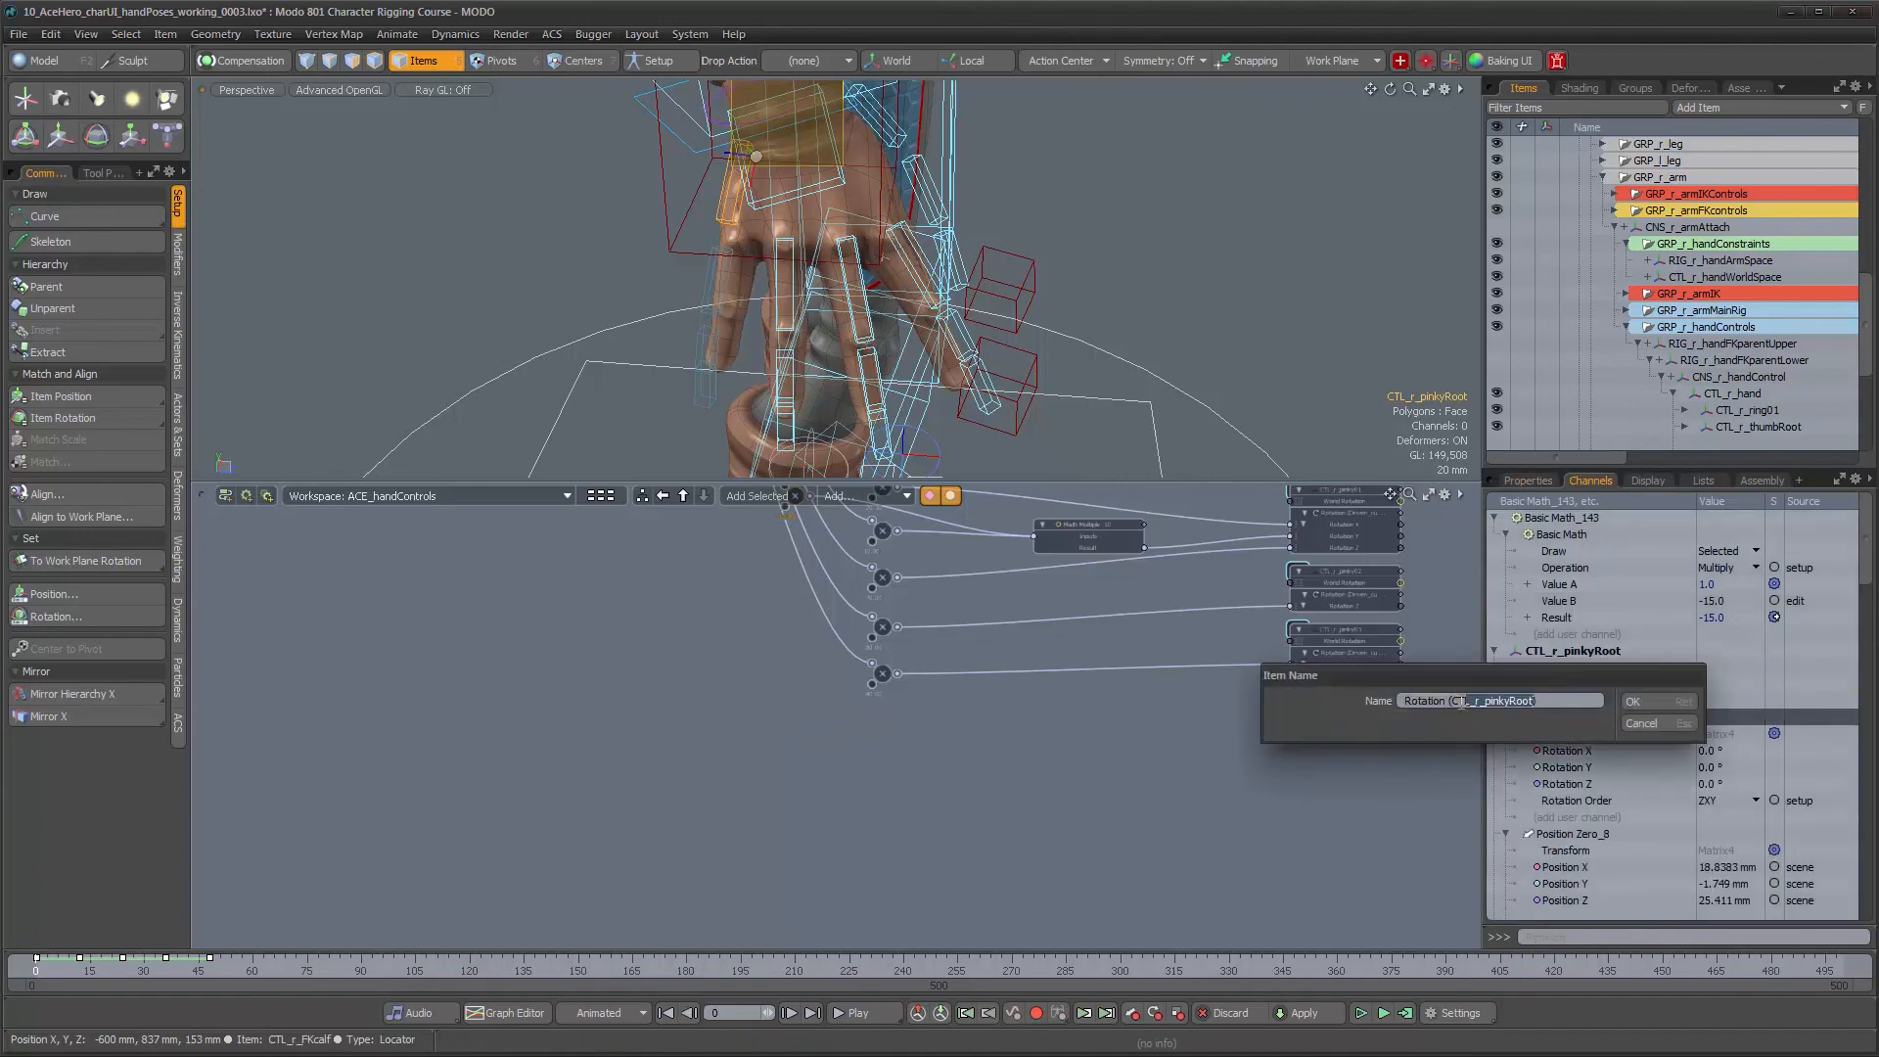
text(Driven)
key(Return)
Move the Rotation (Driven_spread) transform down the stack, between the JNT_r_pinkyRoot position and Rotation Zero_8
right_click(1590, 714)
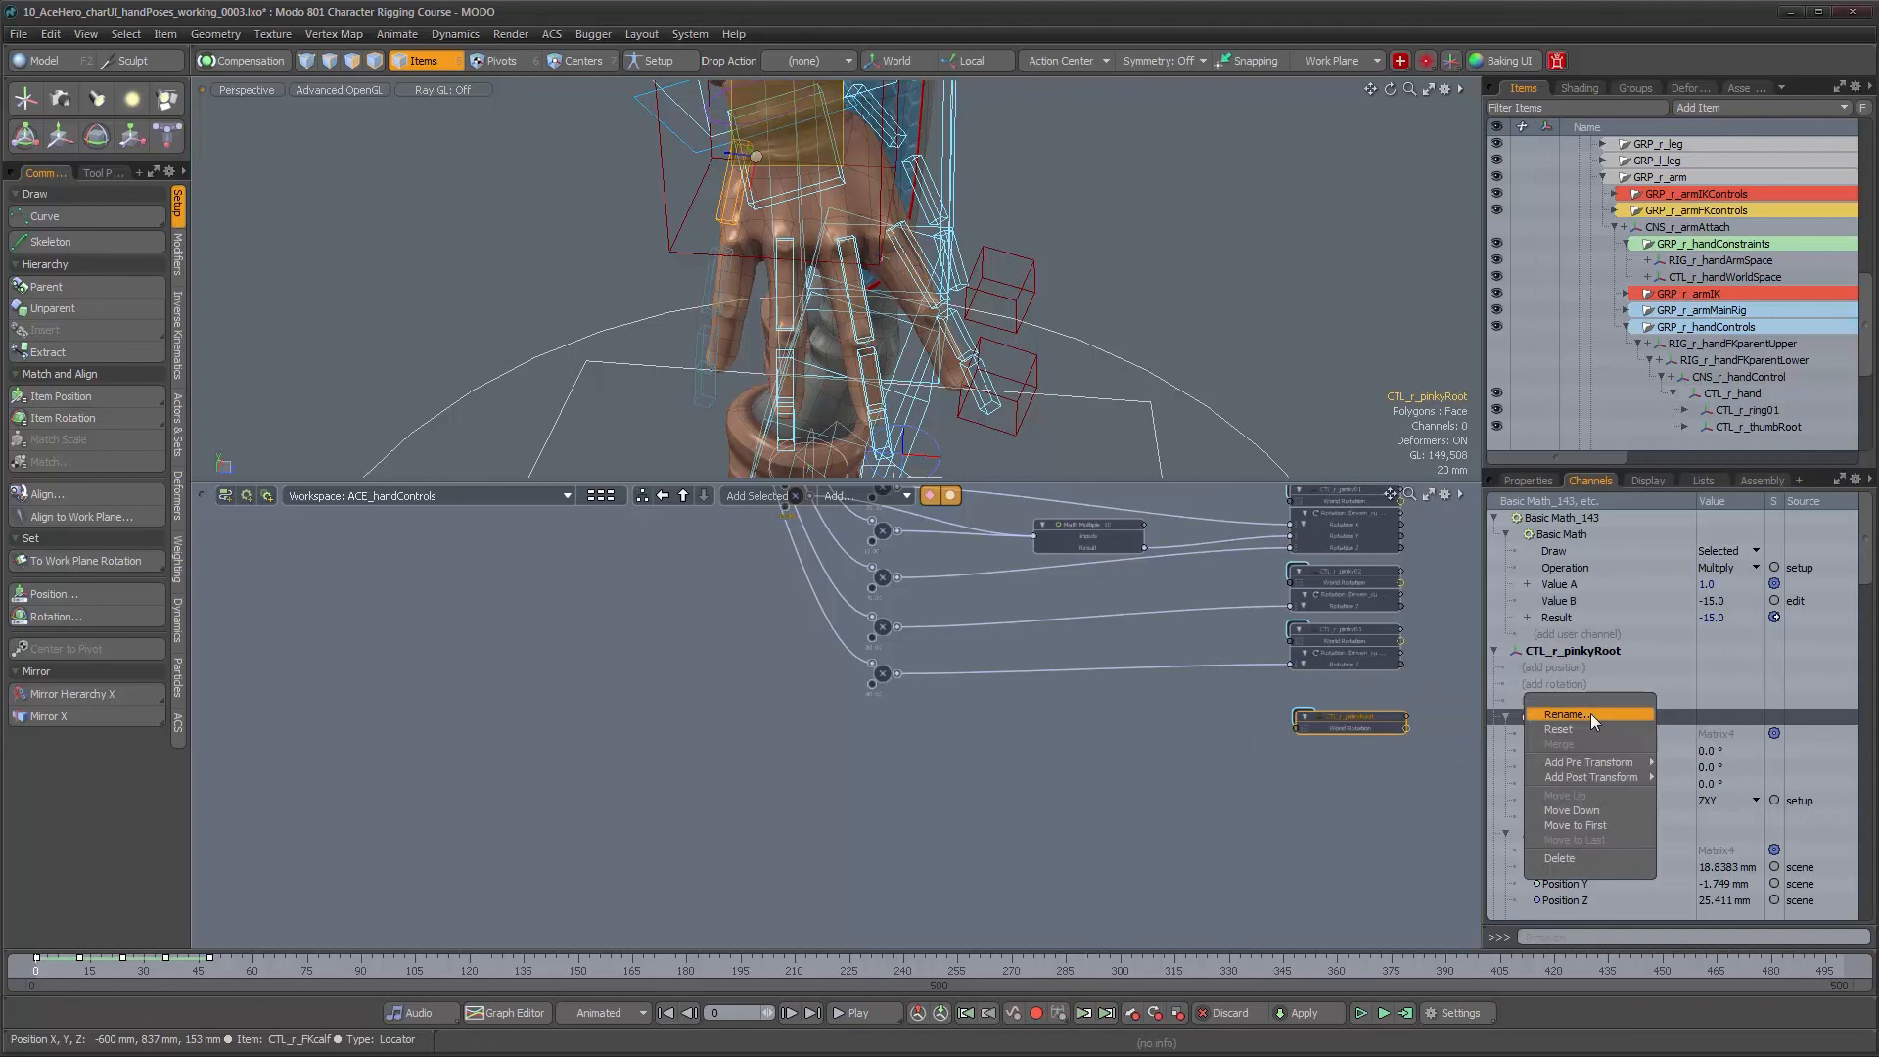
click(1589, 804)
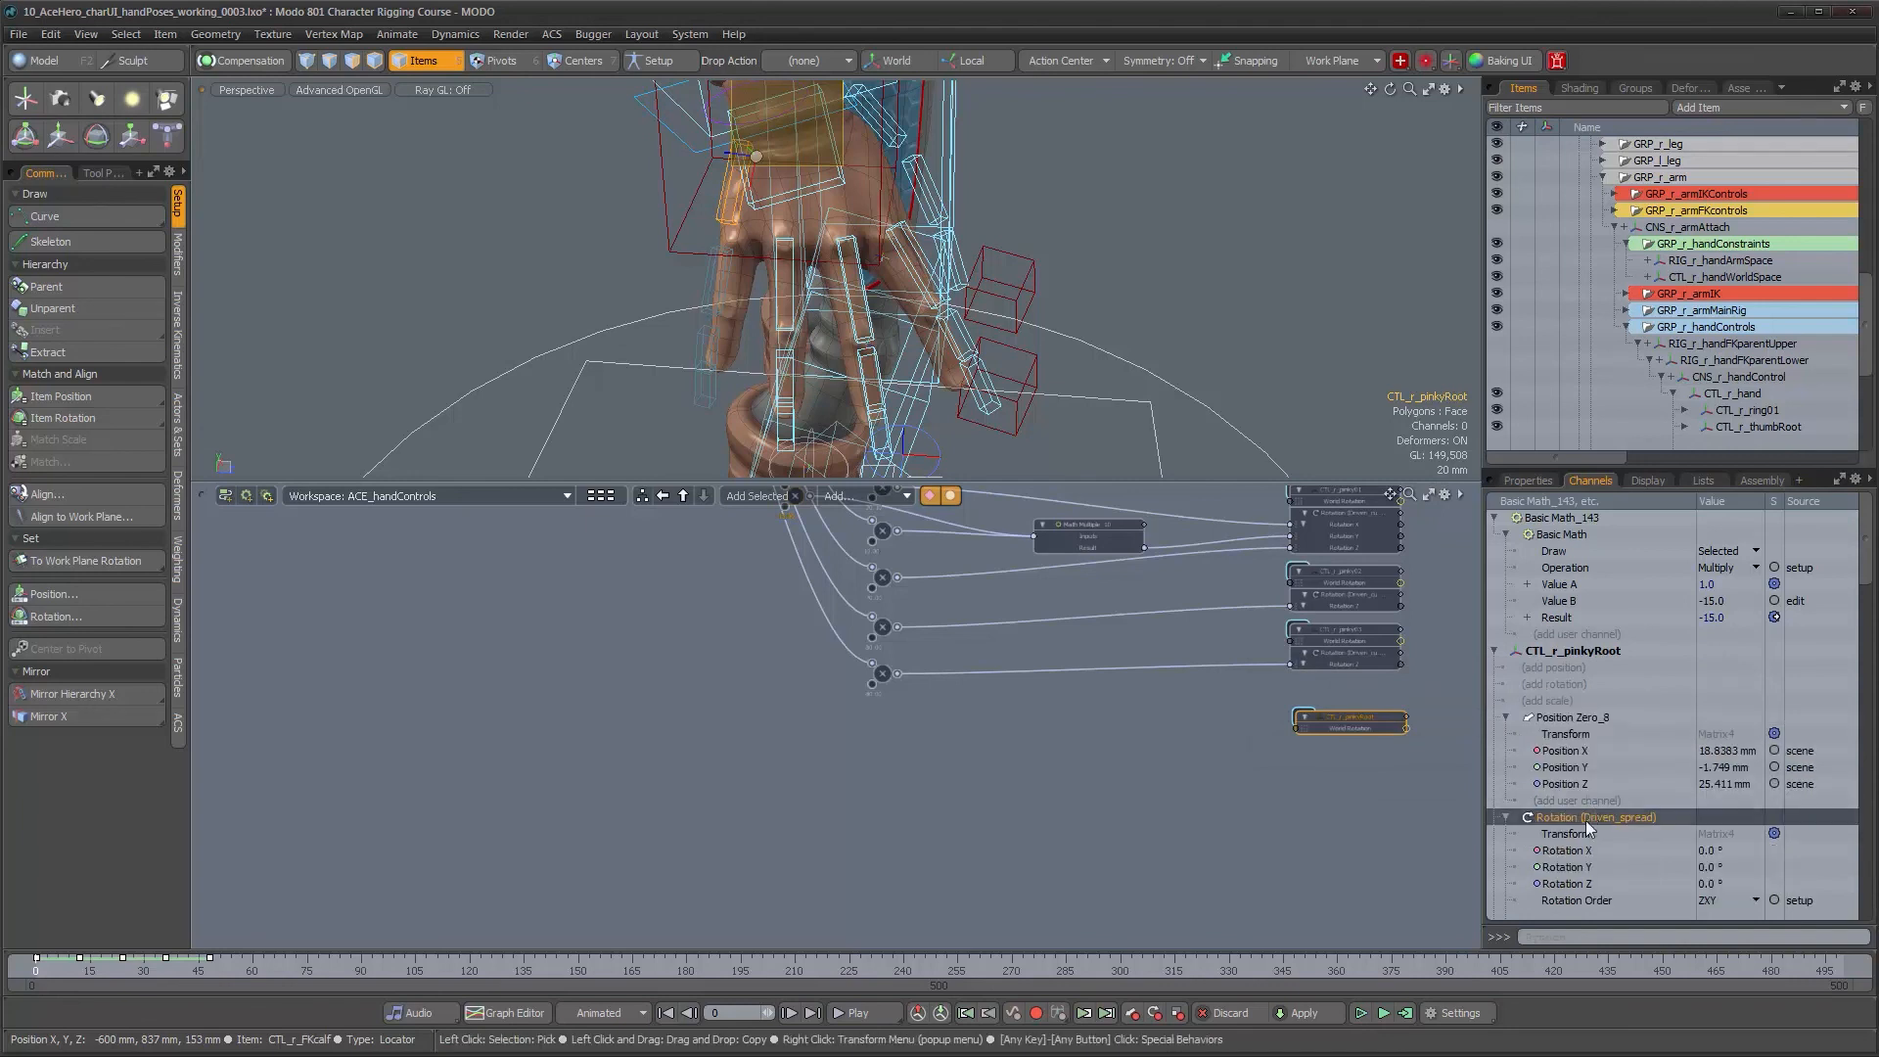
right_click(1585, 820)
click(1590, 912)
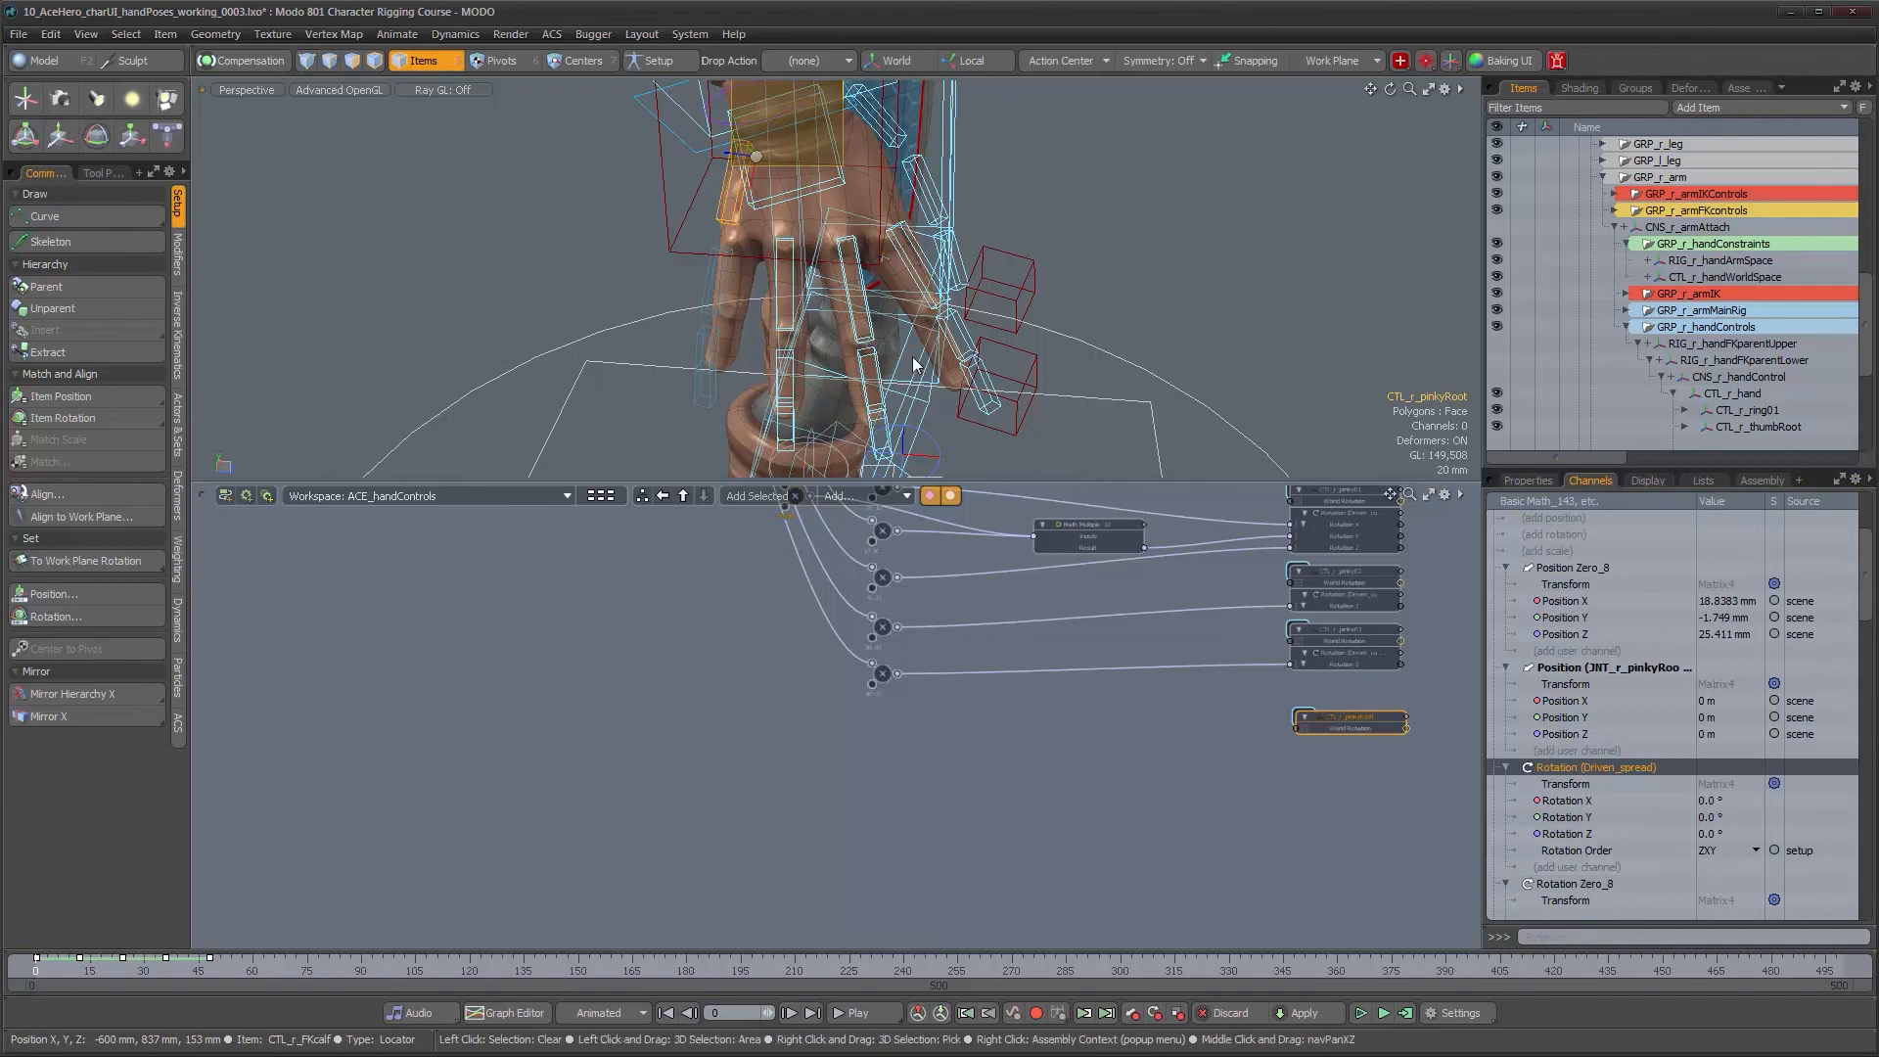
Add the Driven_spread Rotation Y channel of CTL_r_pinkyRoot to its schematic node
alt+drag(871, 317, 827, 312)
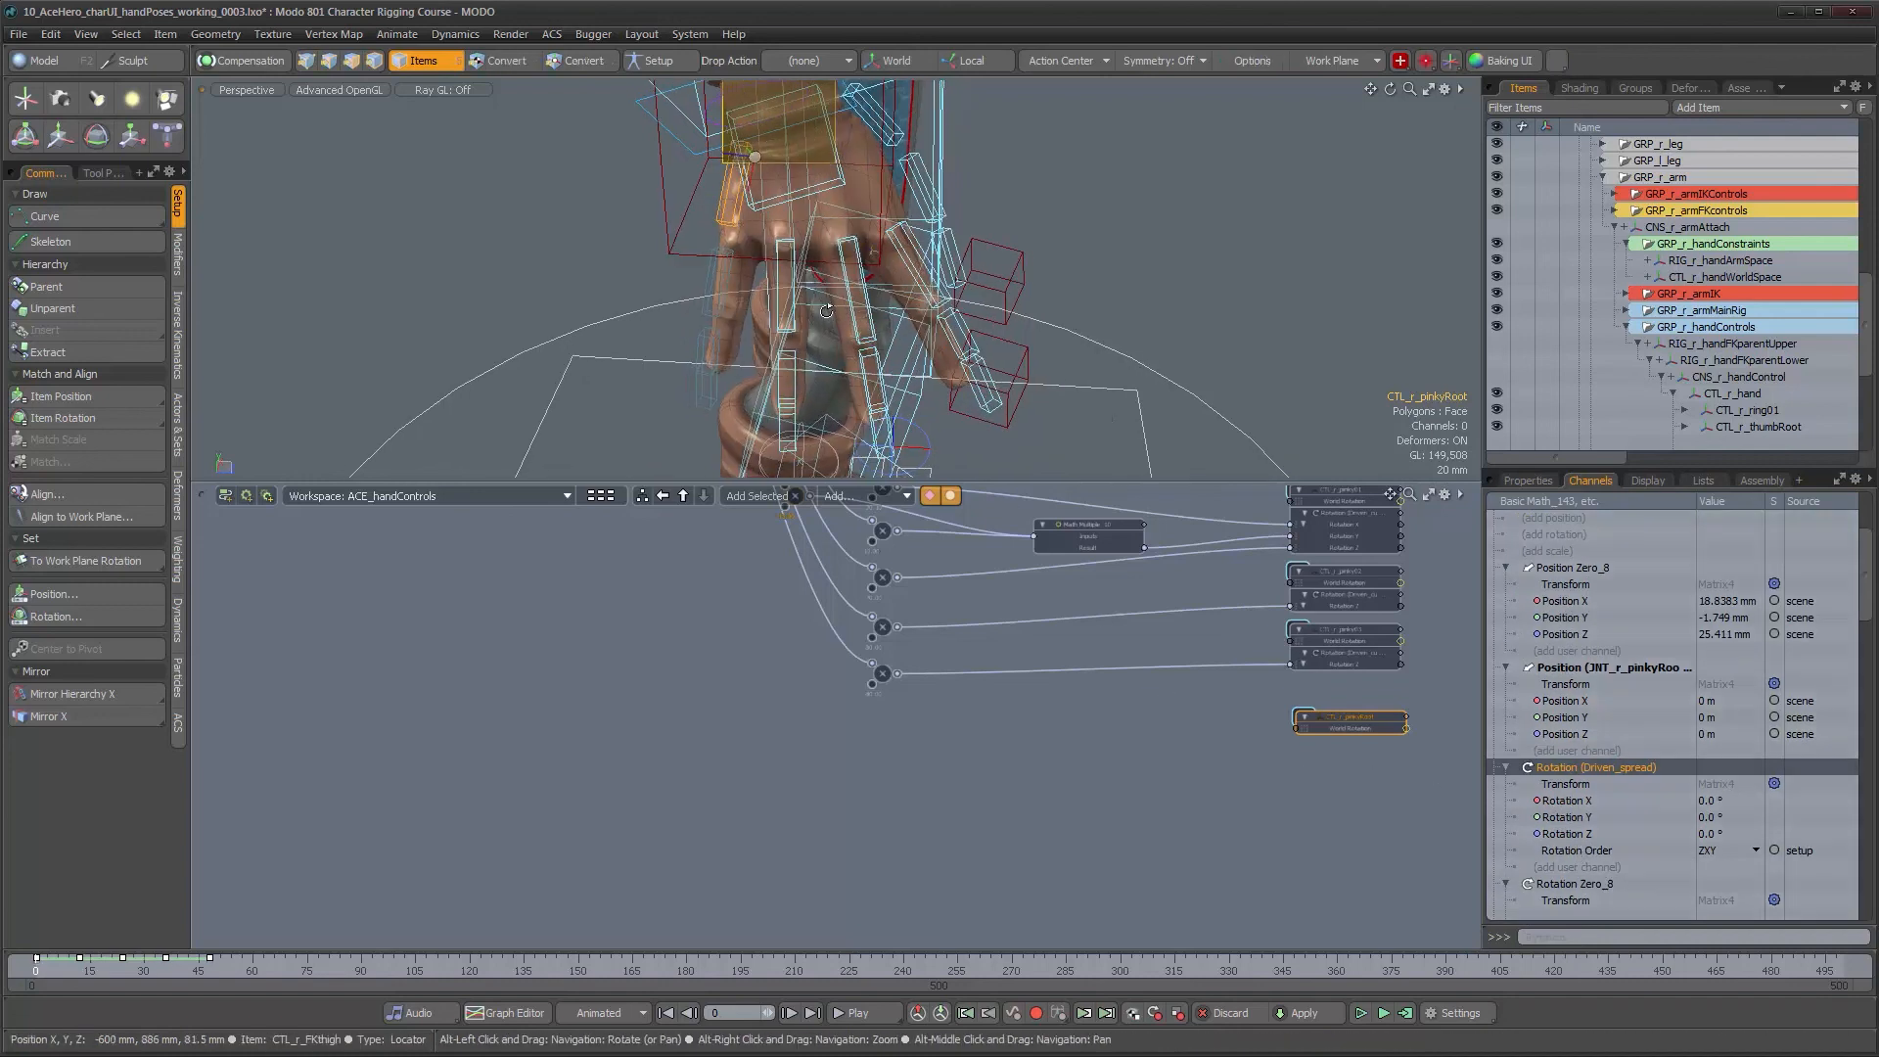
key(e)
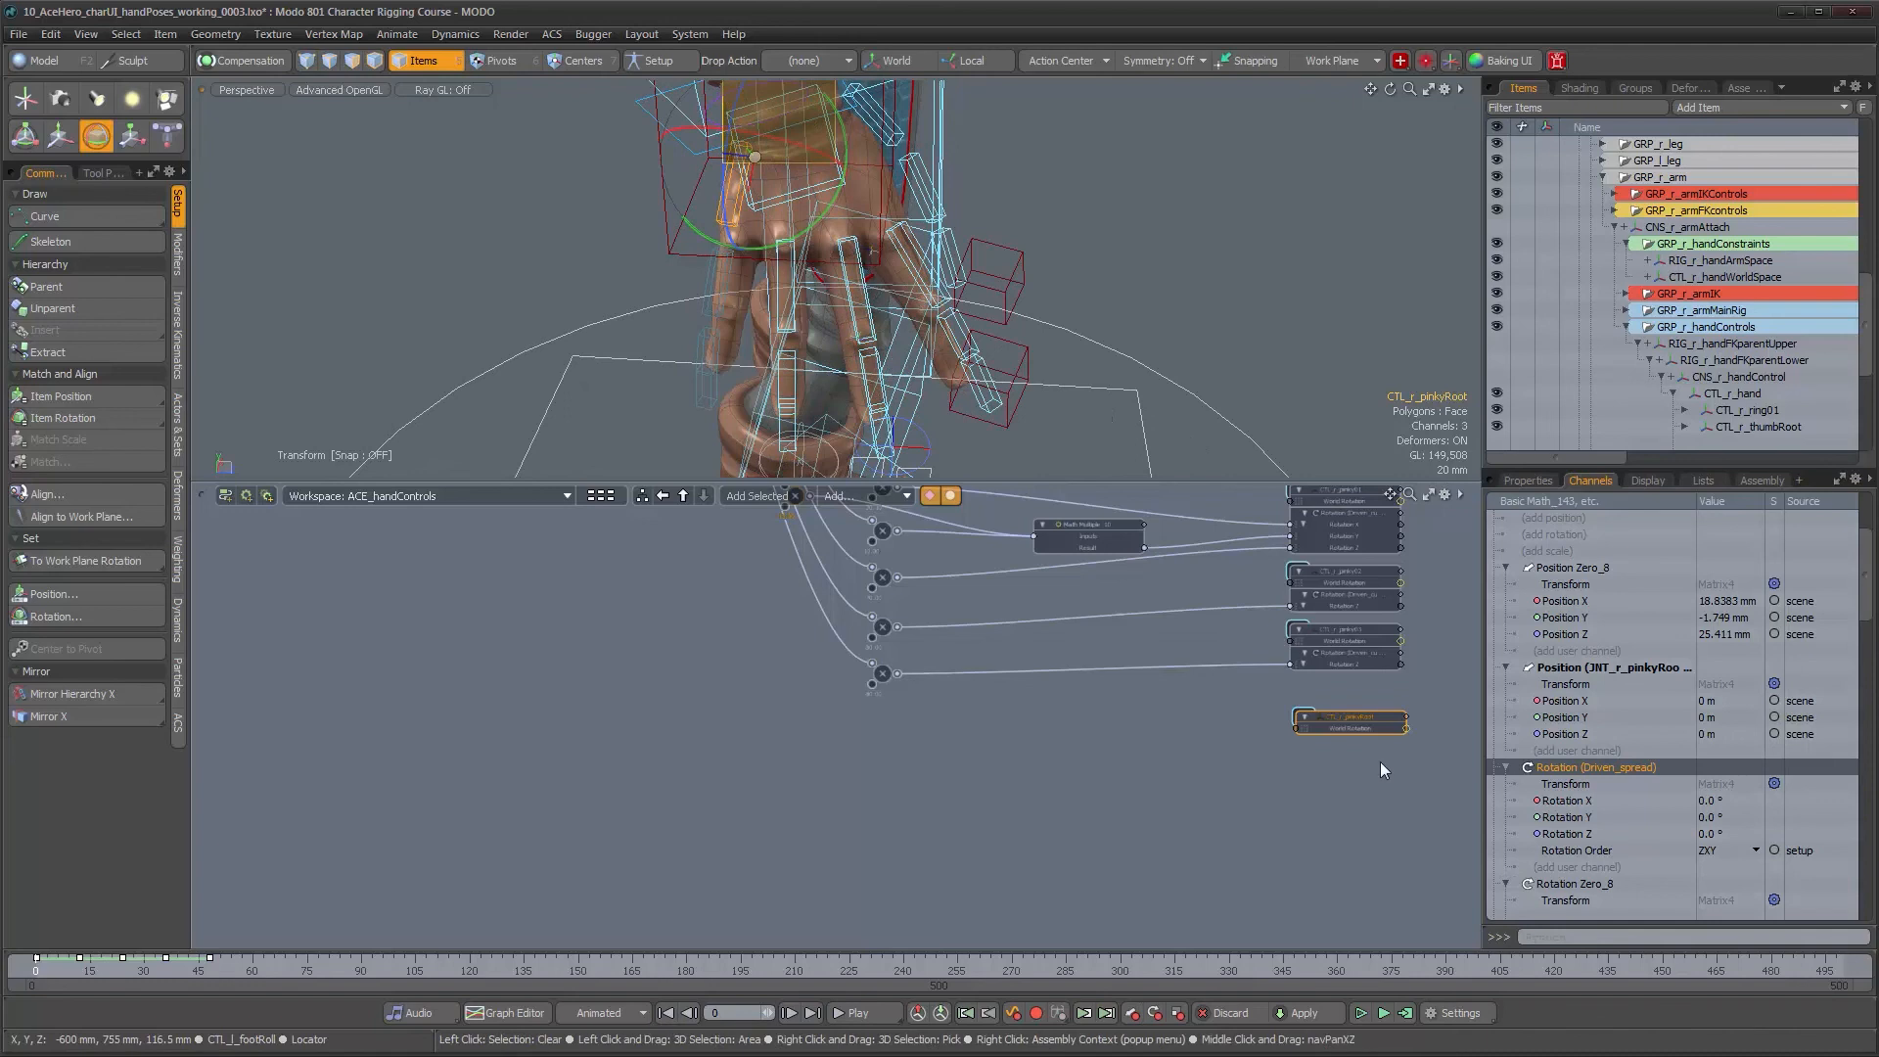
click(1566, 818)
drag(1566, 818, 1336, 792)
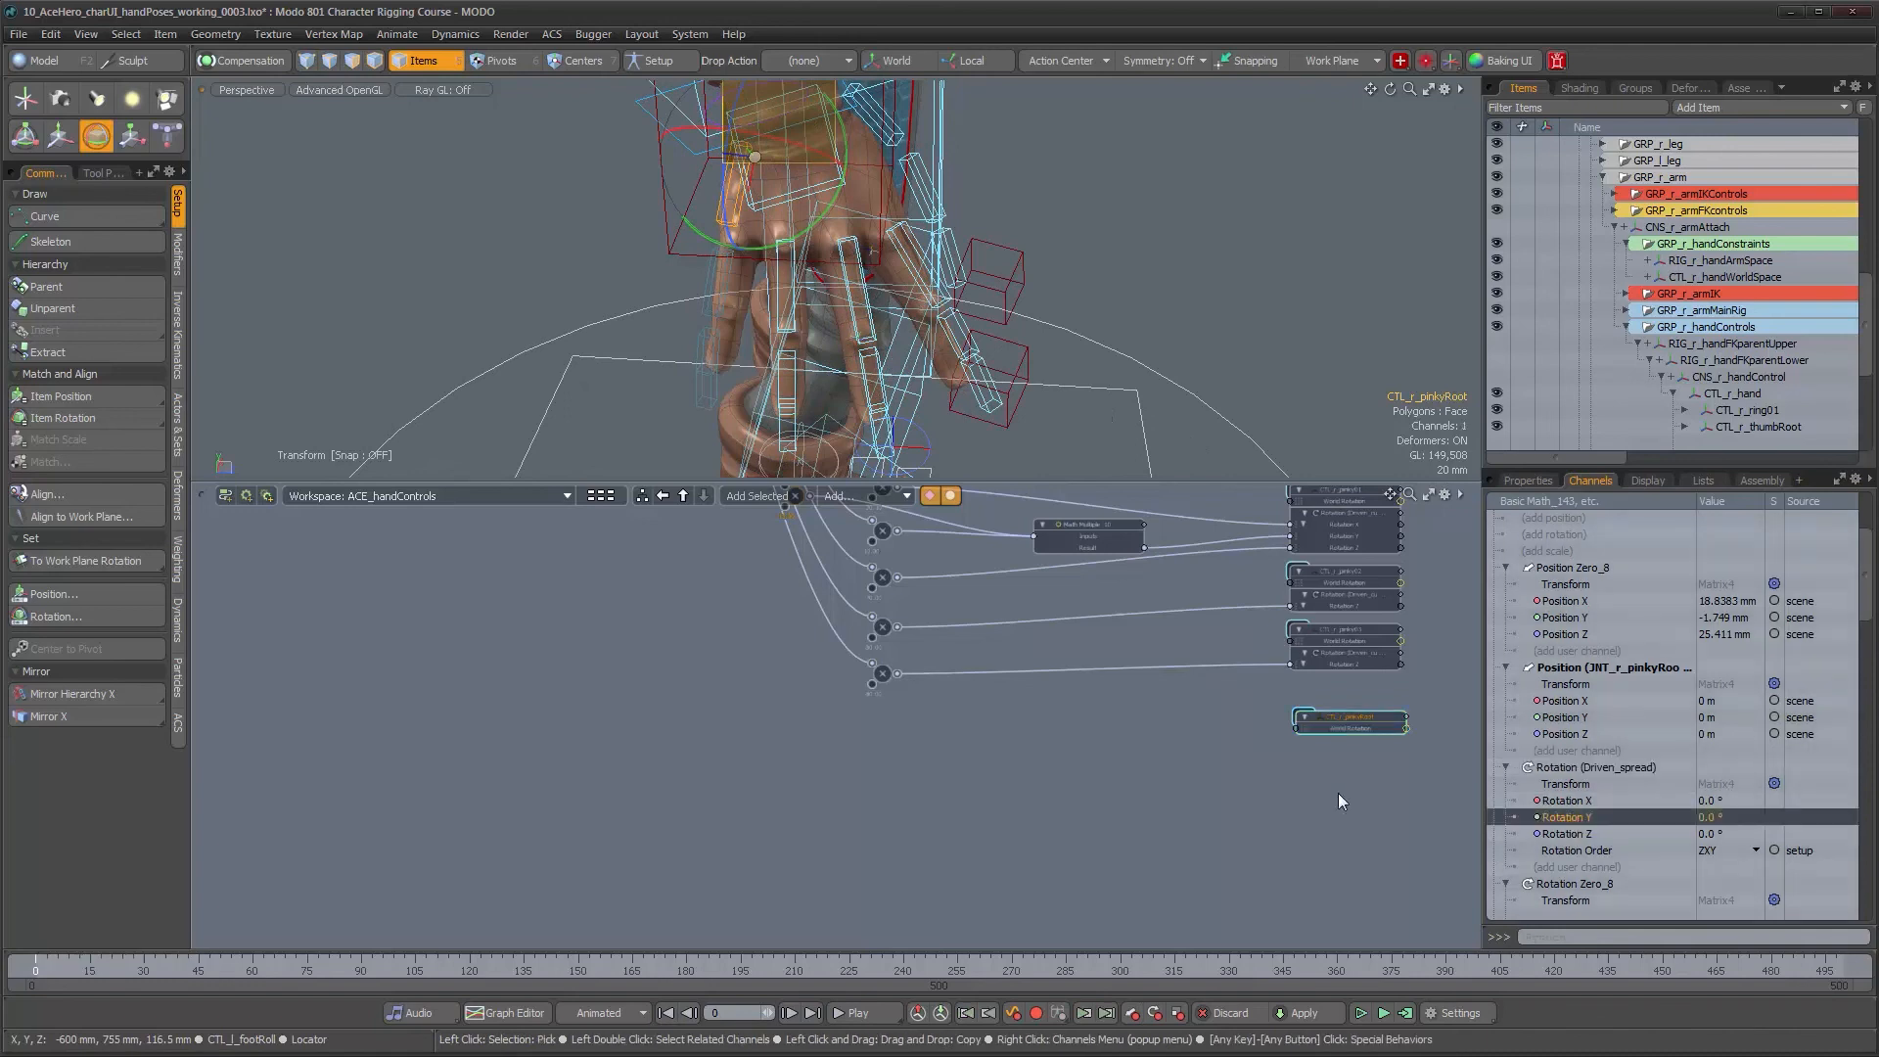
Connect the pinky spread channel of CTL_r_handControls to the driven Rotation Y of CTL_r_pinkyRoot
alt+right_drag(1150, 757, 1037, 751)
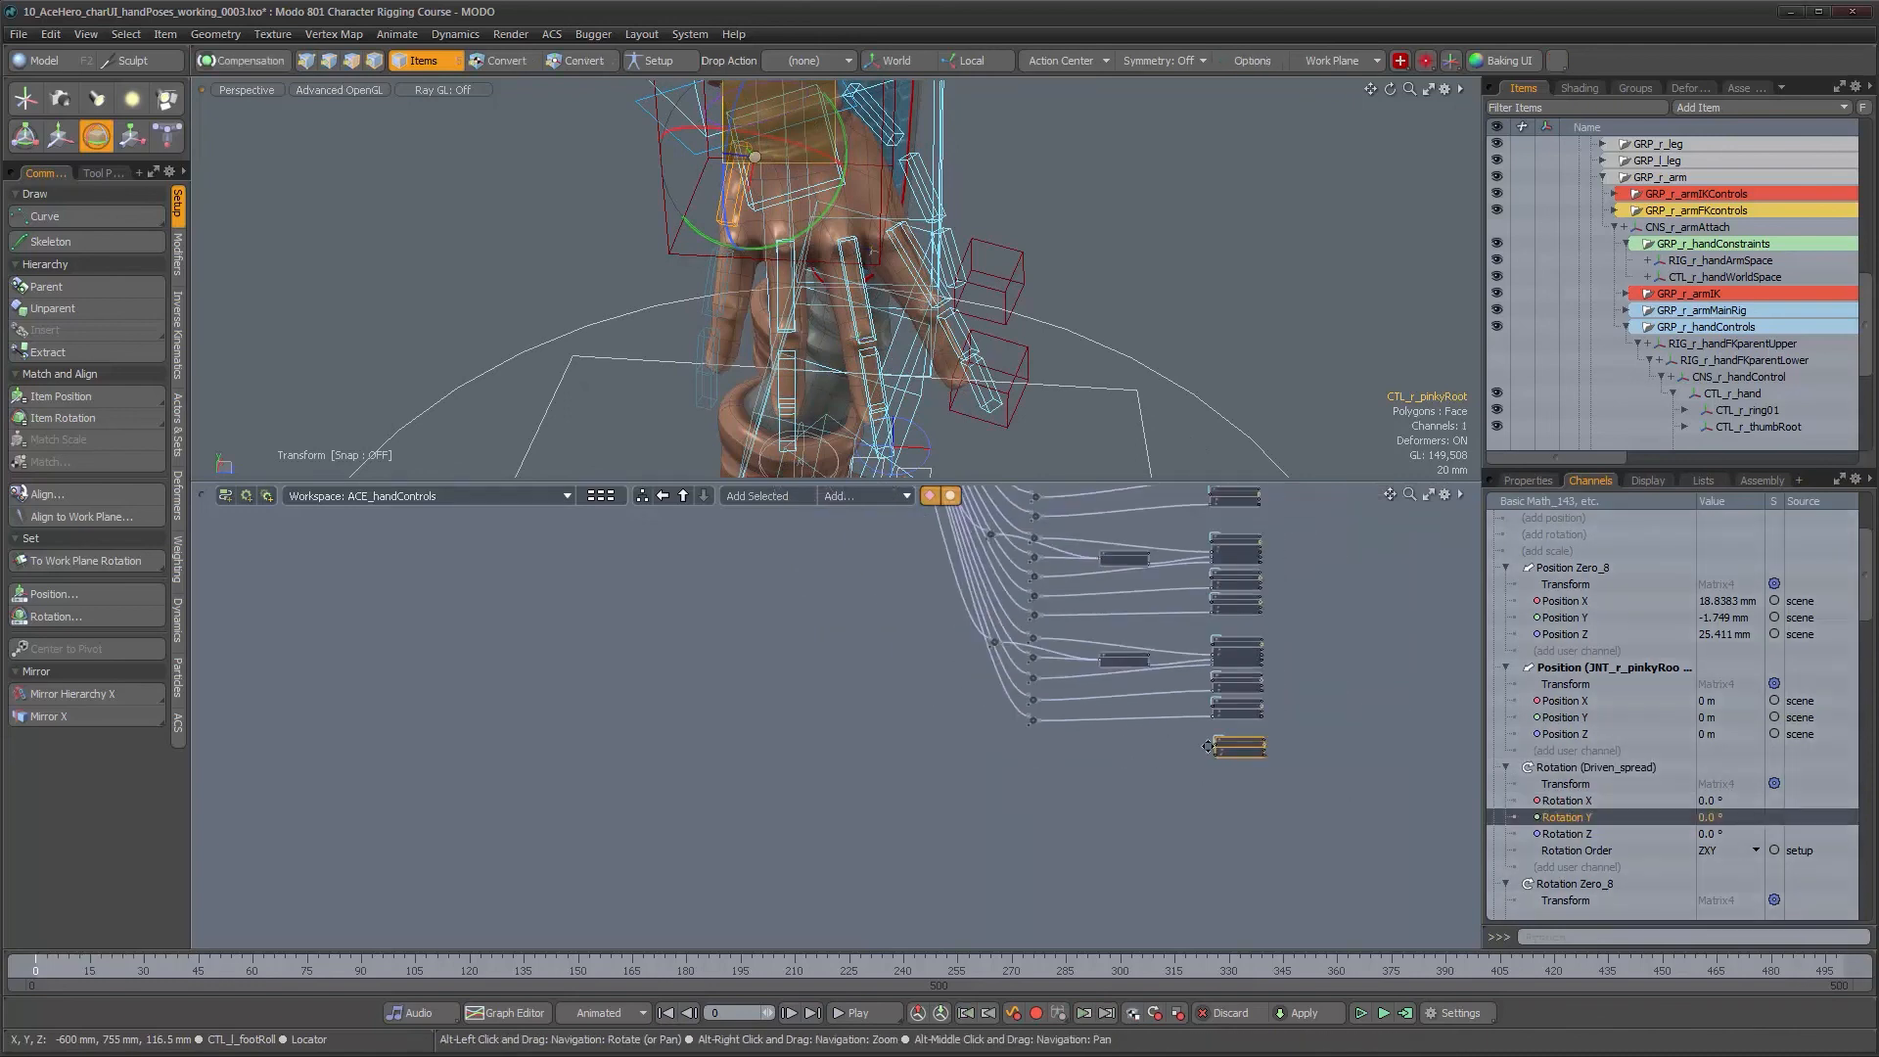
alt+right_drag(1220, 755, 1160, 751)
alt+drag(1122, 636, 1054, 785)
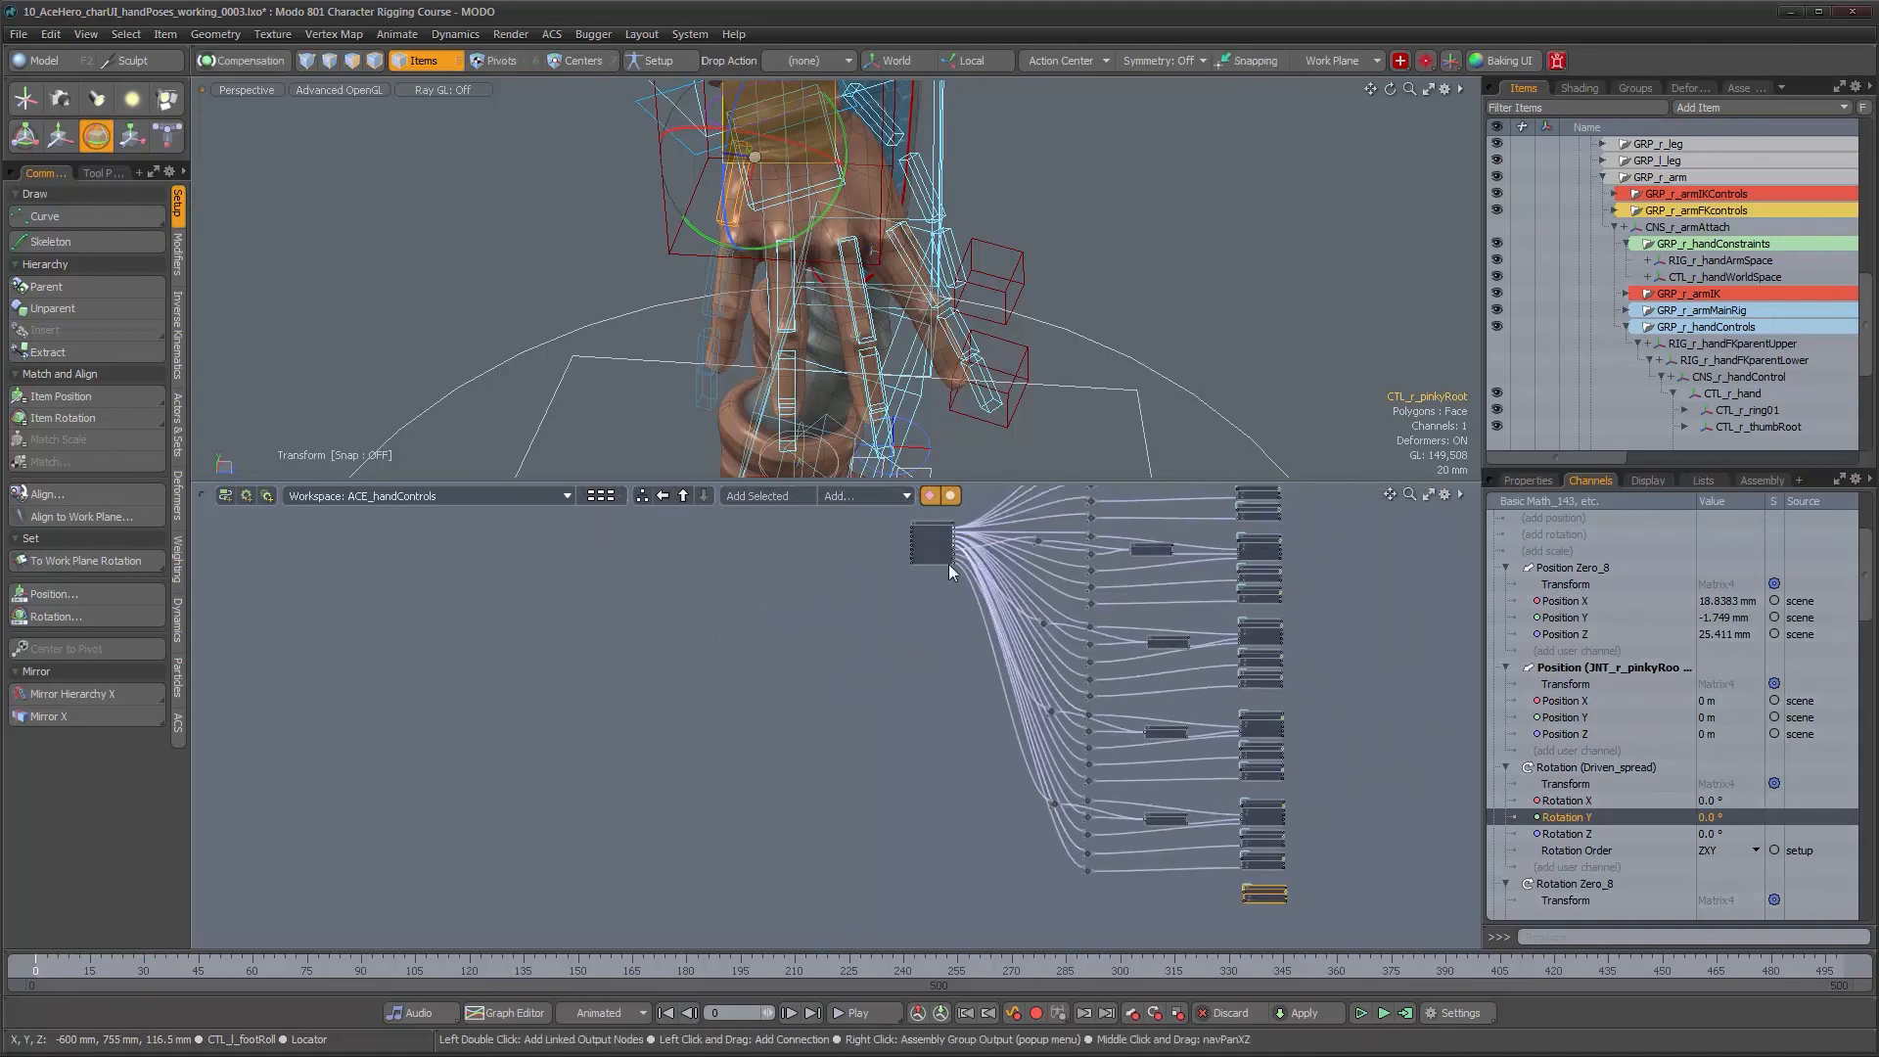
right_click(949, 563)
drag(1082, 867, 1264, 902)
Insert a Basic Math: Multiply modifier on the CTL_r_pinkyRoot spread link and align it under the column of curl multiply nodes
click(1089, 822)
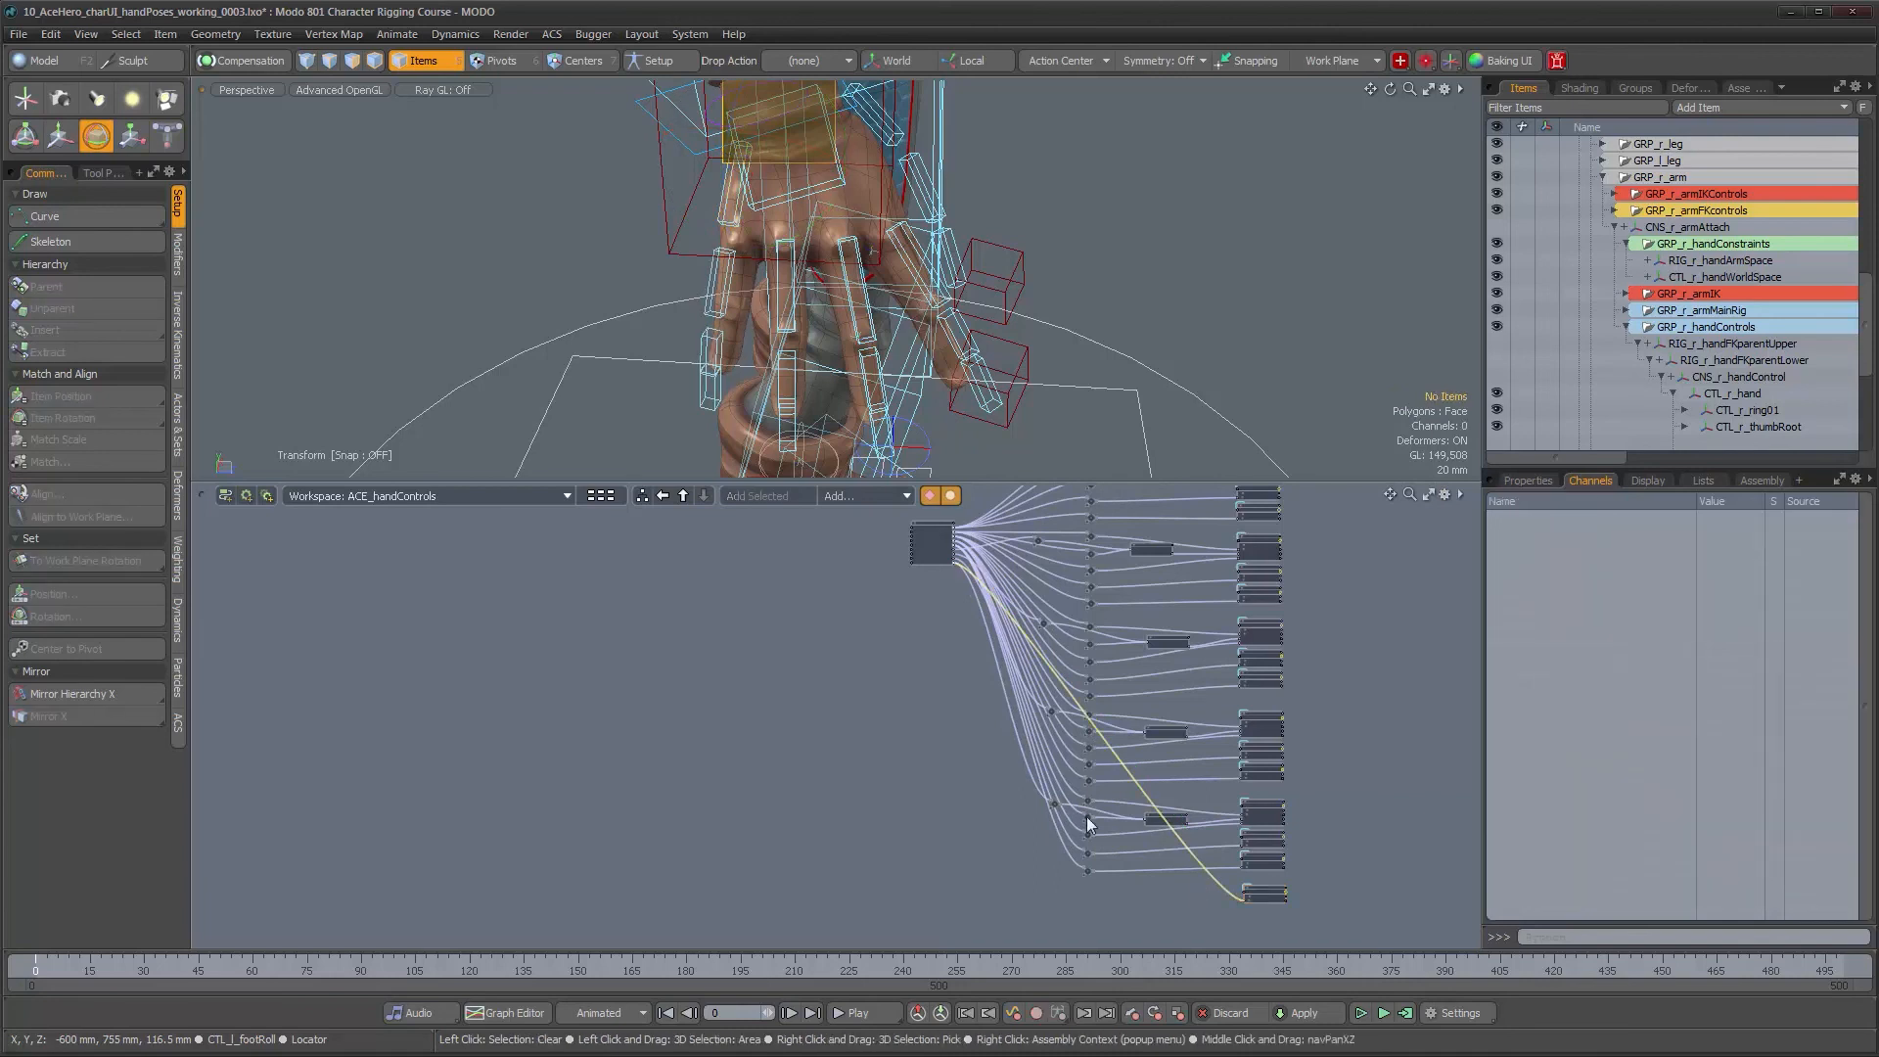
click(864, 496)
mouse_move(863, 501)
mouse_move(978, 501)
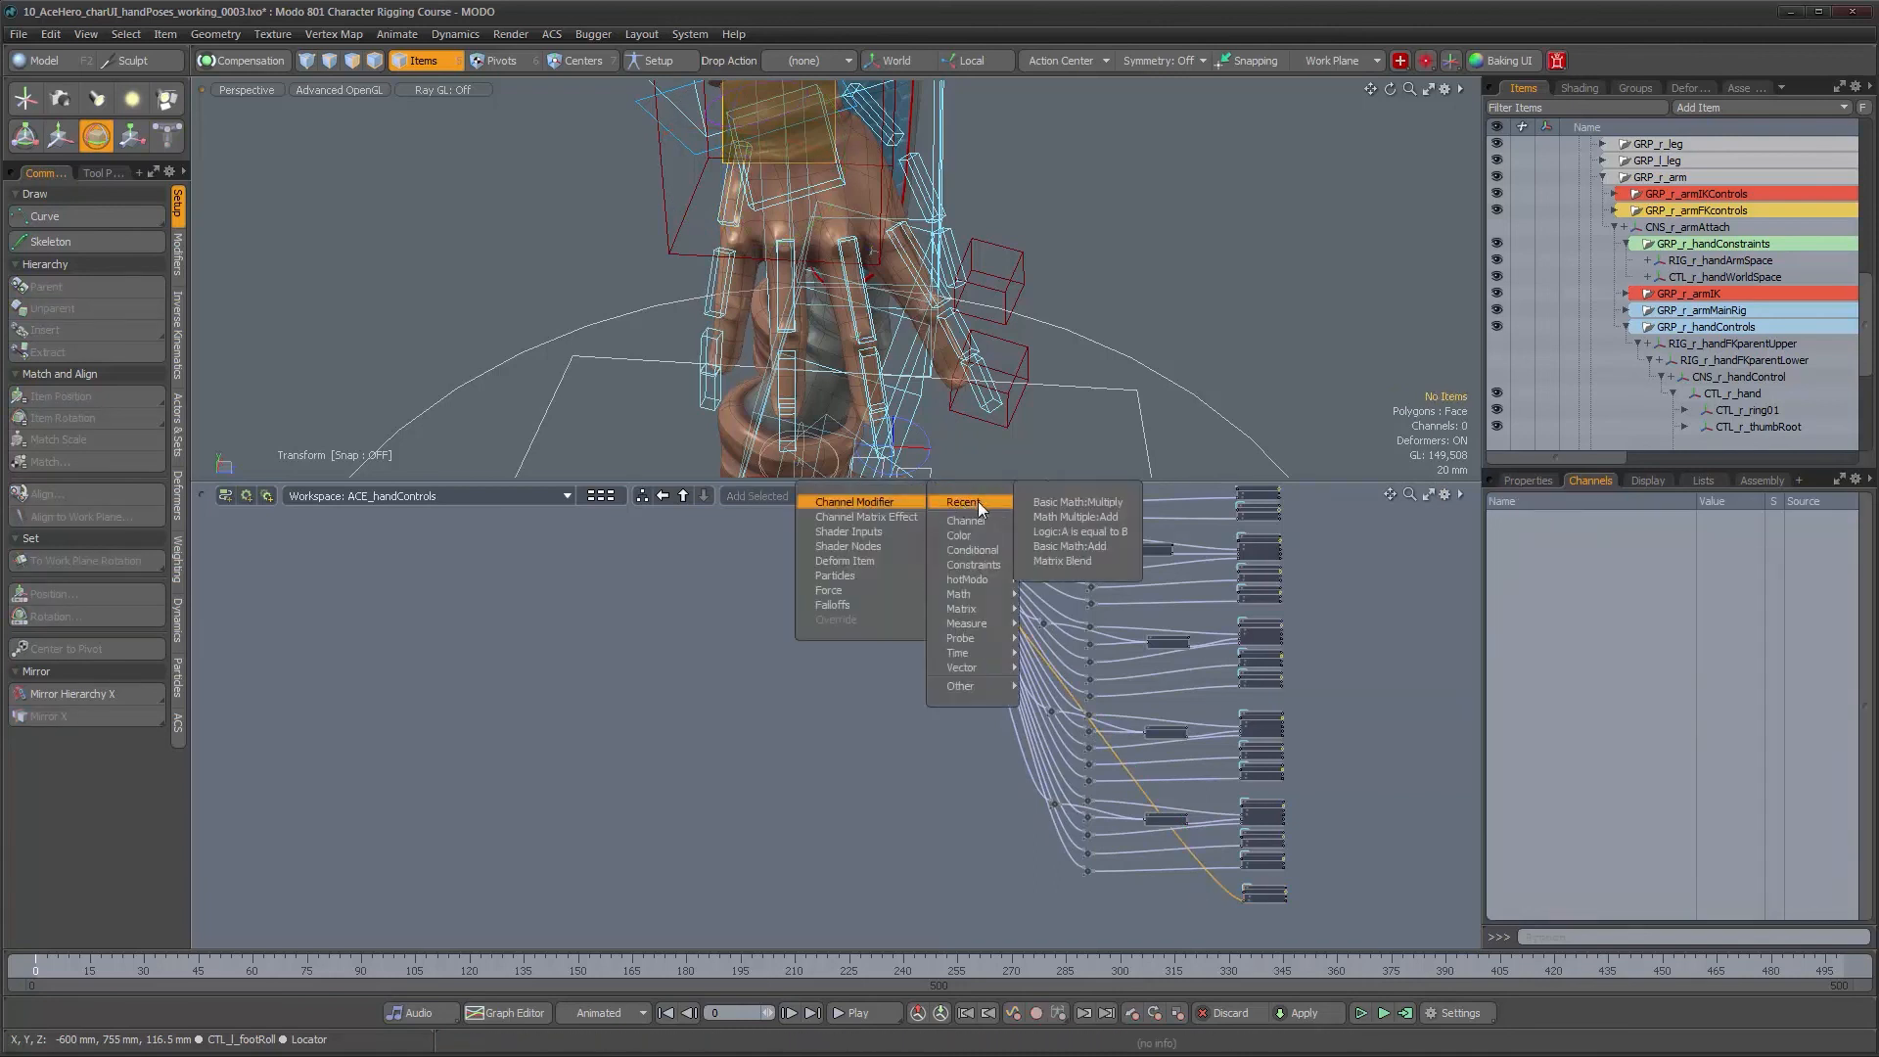
click(1076, 501)
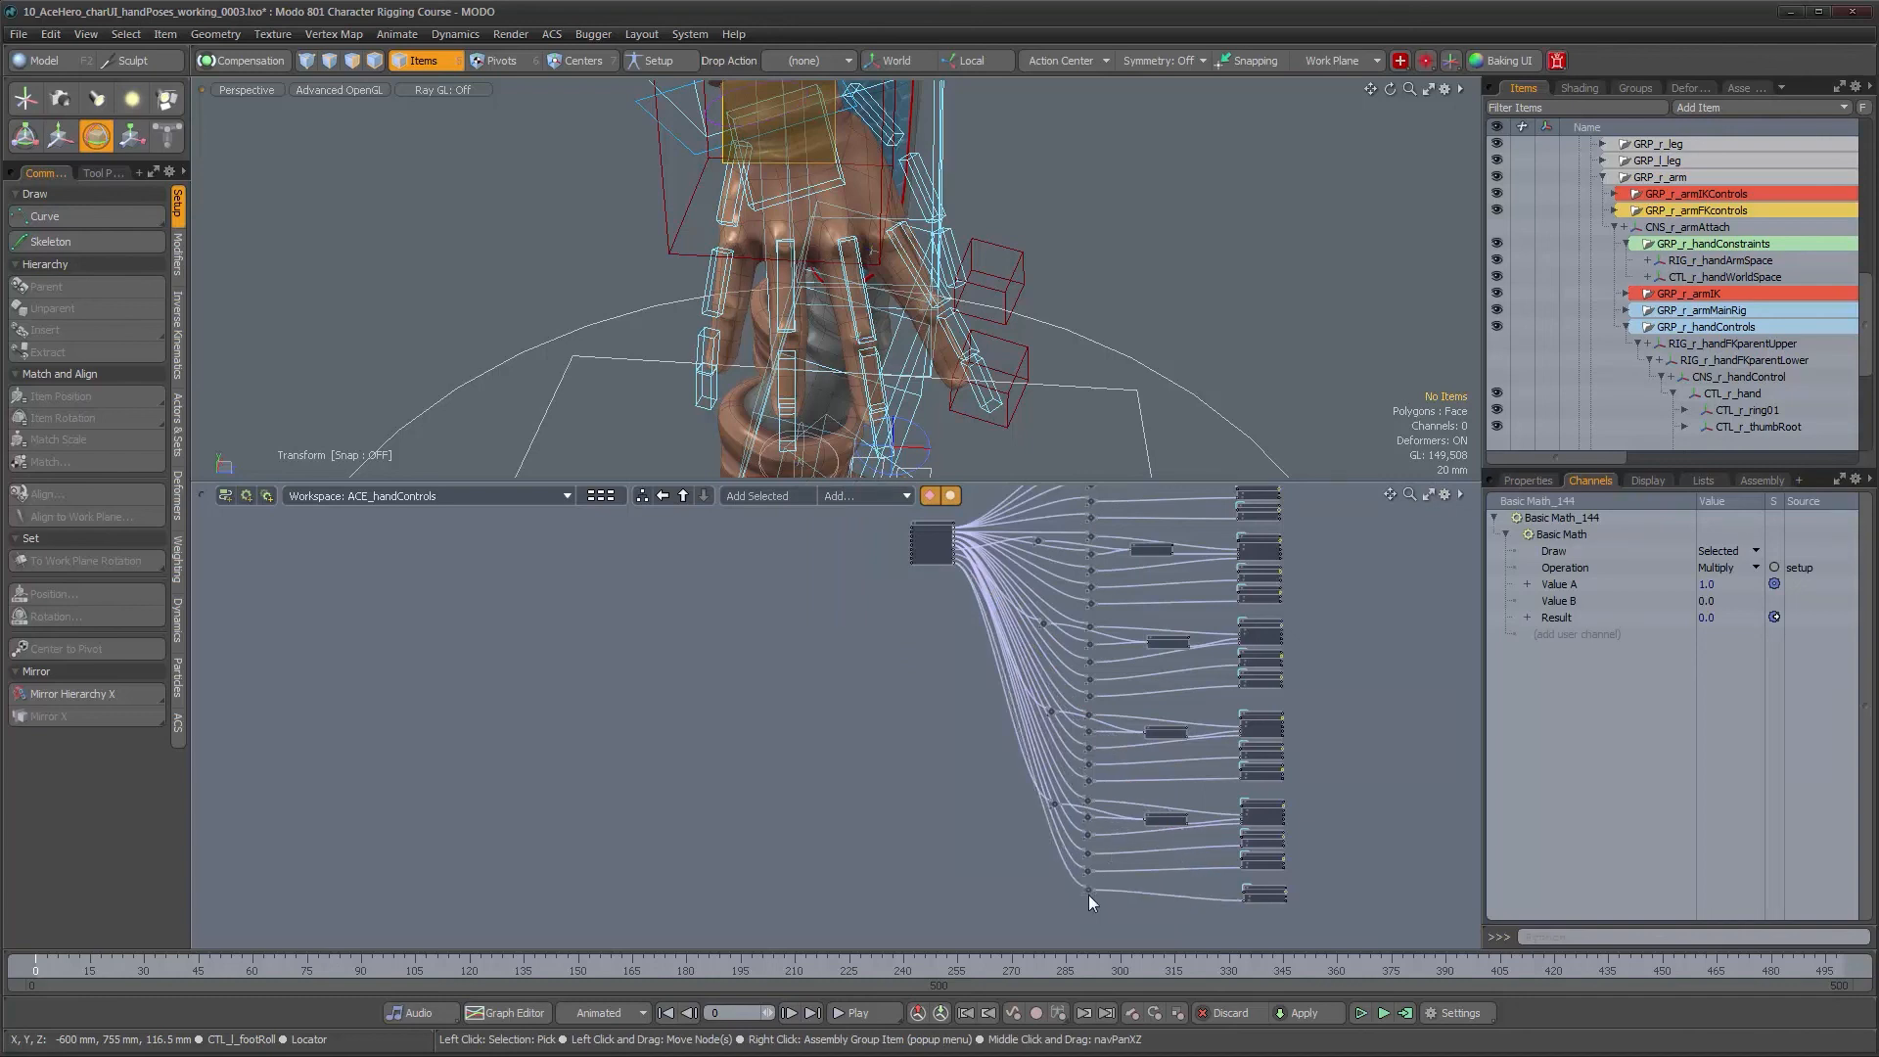
Set Value B of the pinky root spread's Multiply modifier to -5.0, judging the pinky pose on the hand
click(1534, 483)
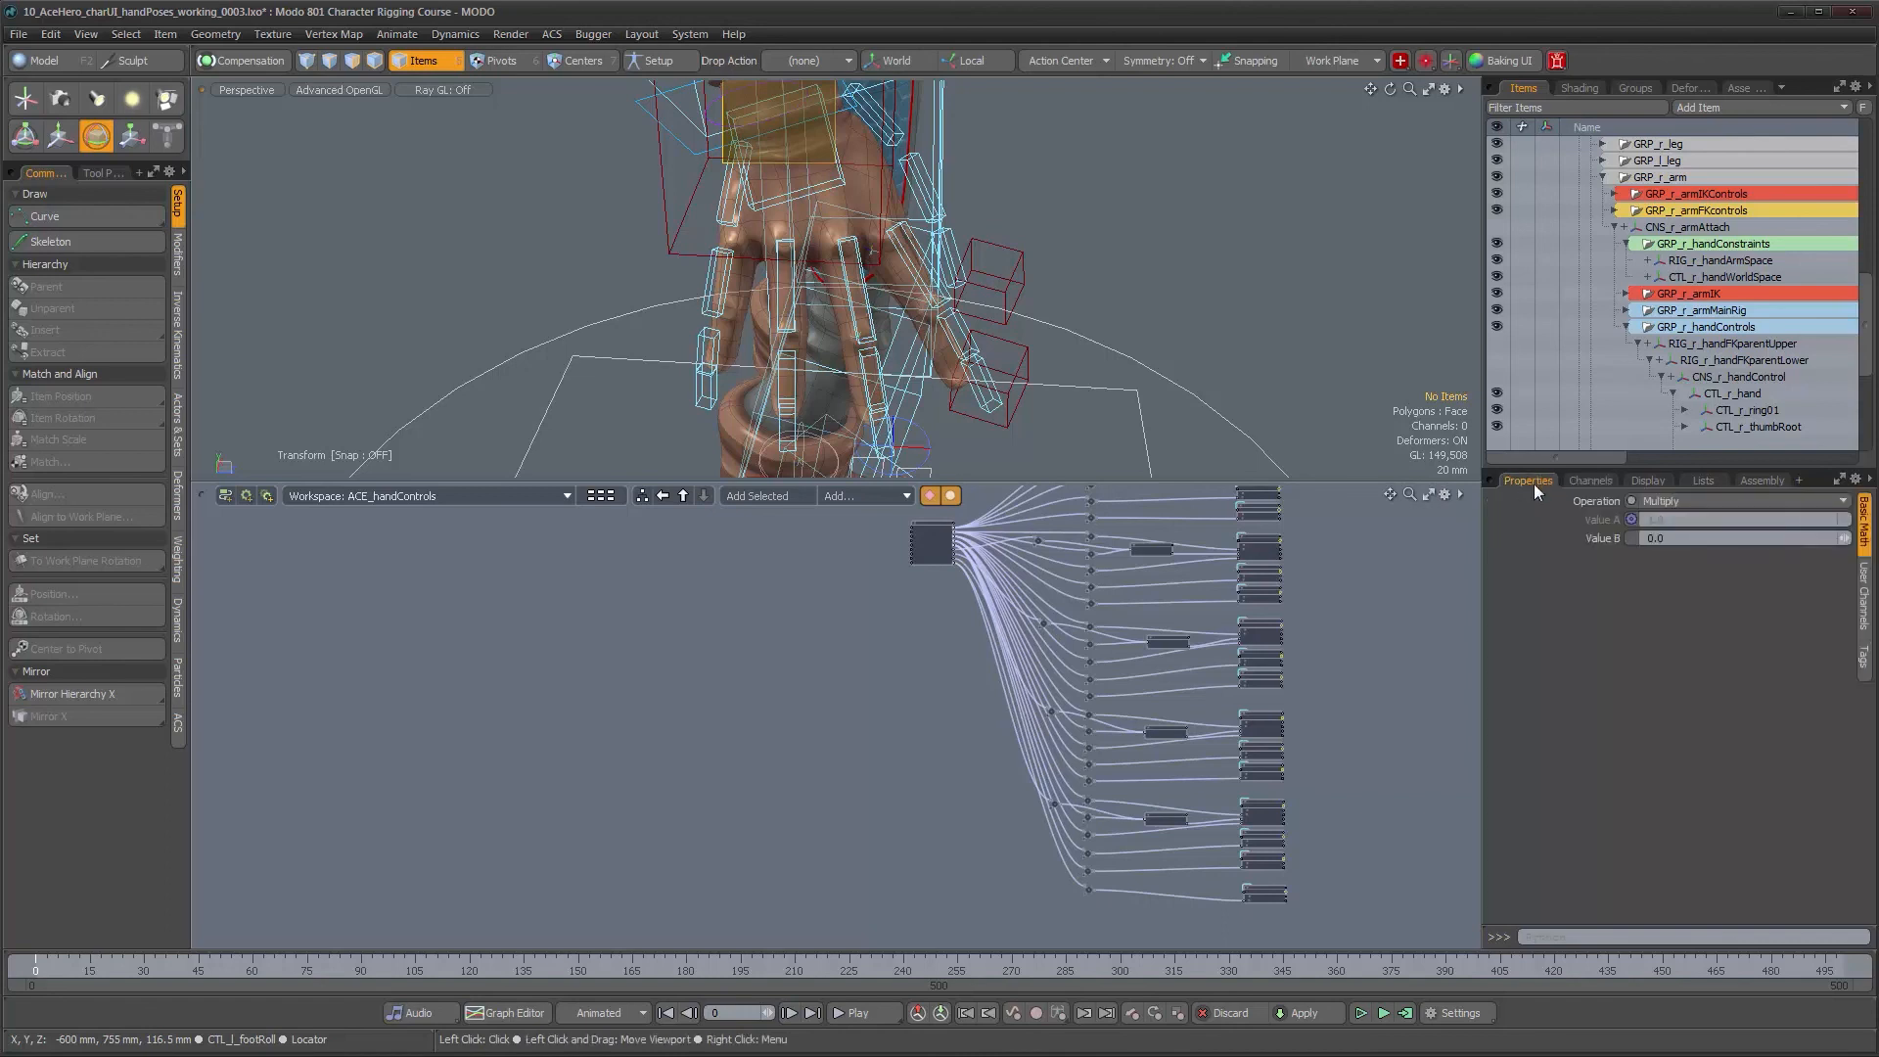
alt+right_drag(1106, 842, 1206, 845)
alt+right_drag(1023, 778, 1125, 783)
alt+drag(1087, 793, 1011, 646)
alt+right_drag(983, 661, 1072, 675)
alt+drag(1206, 778, 1145, 678)
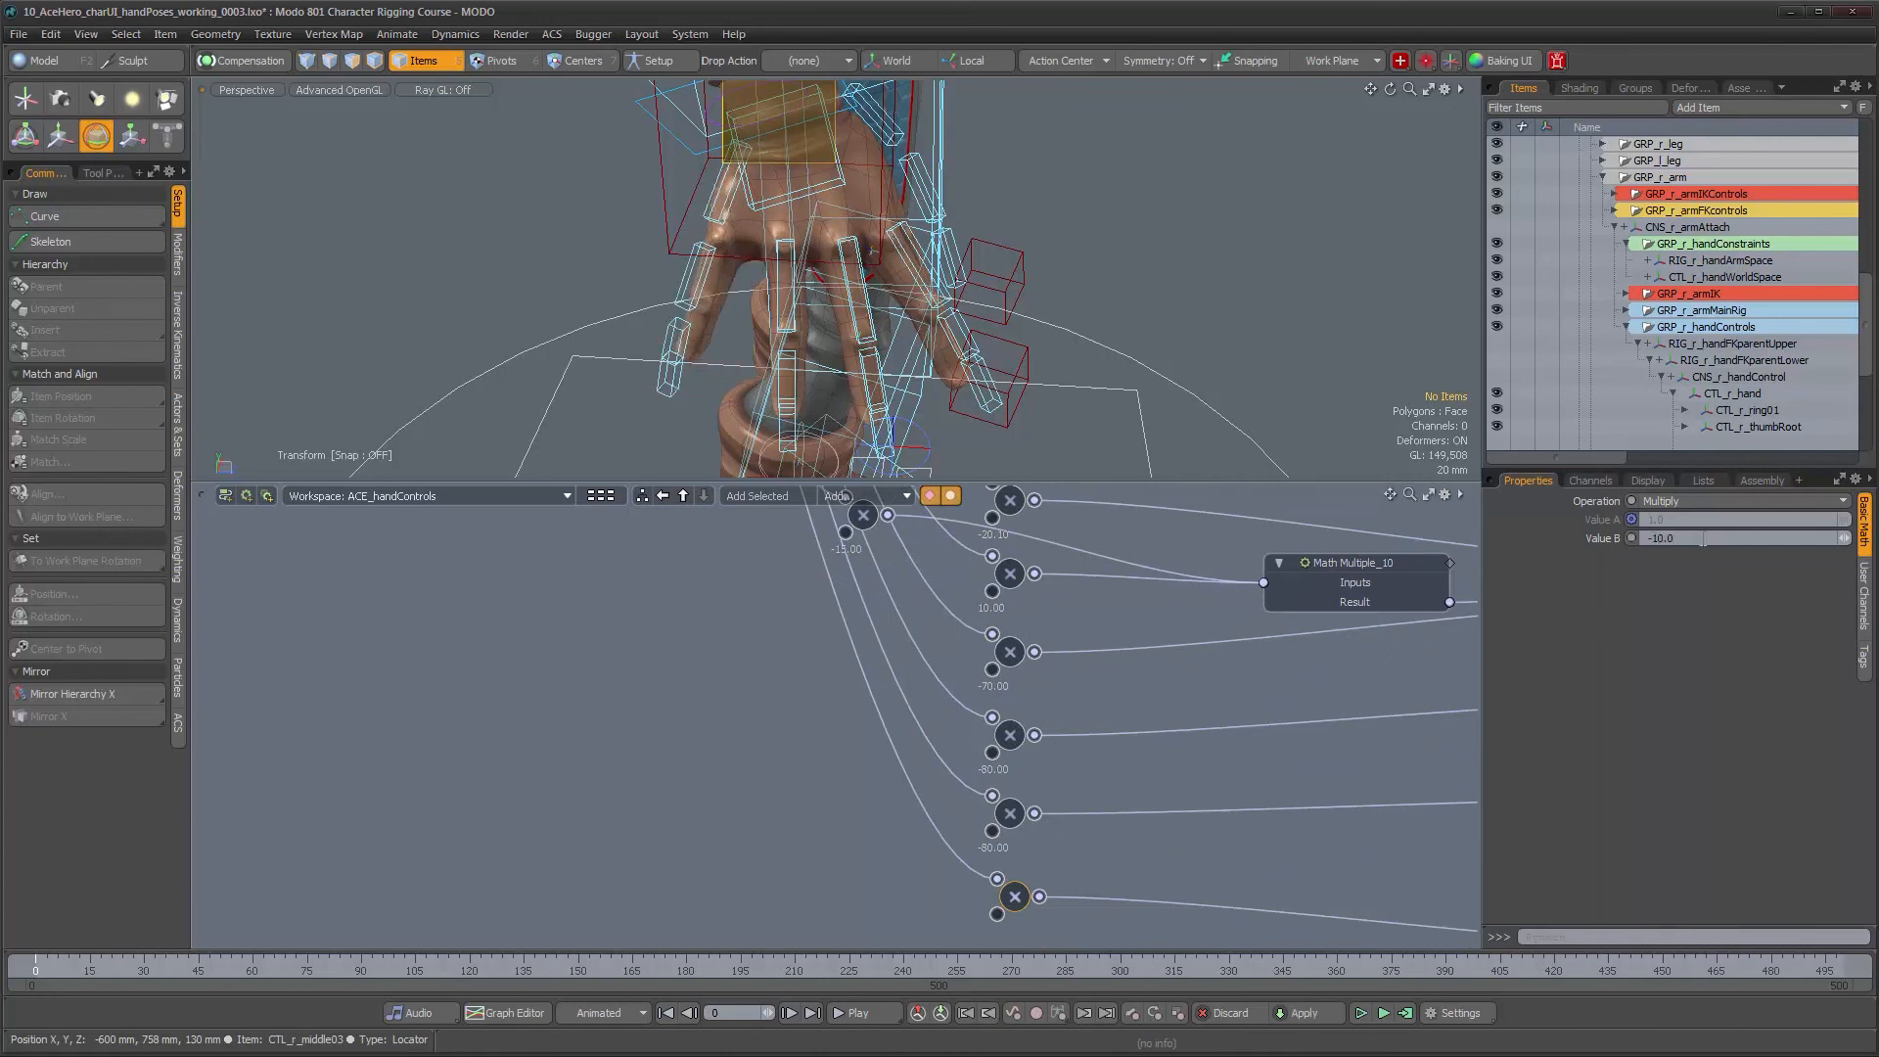
alt+drag(1037, 294, 1150, 299)
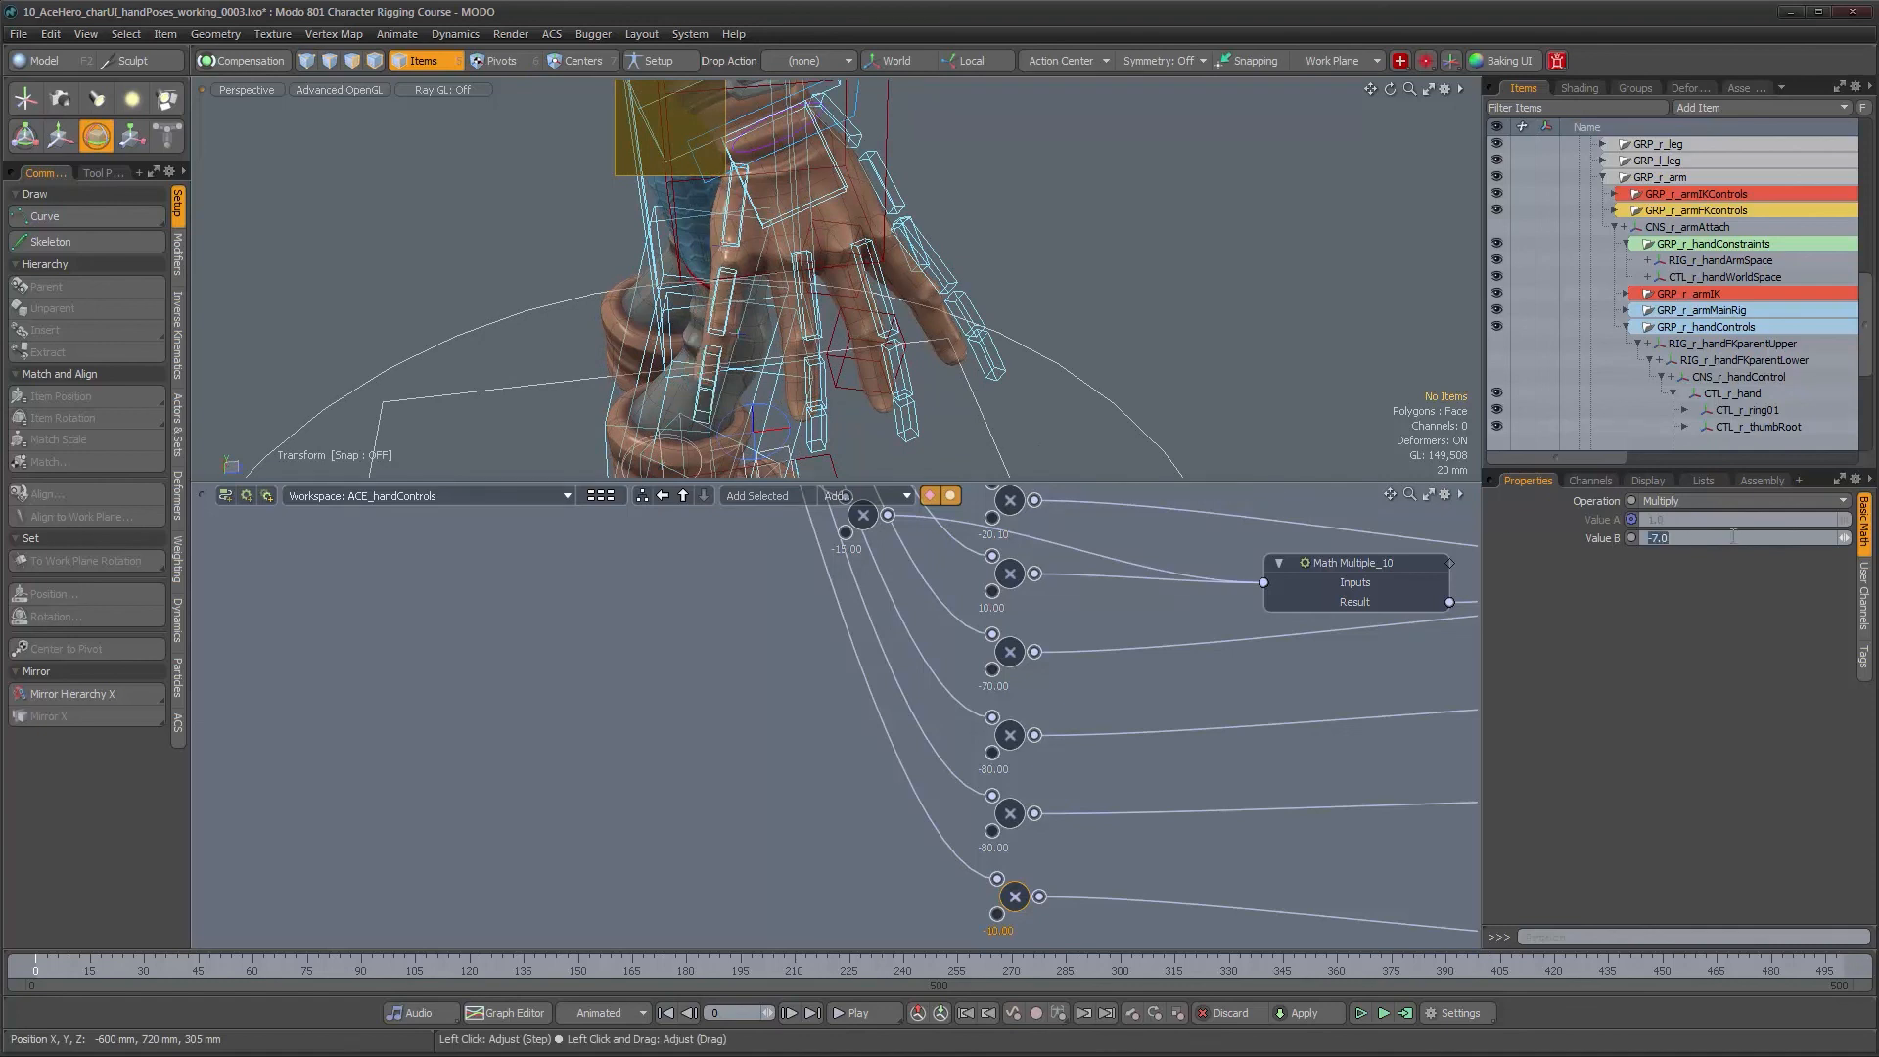
alt+drag(861, 294, 783, 411)
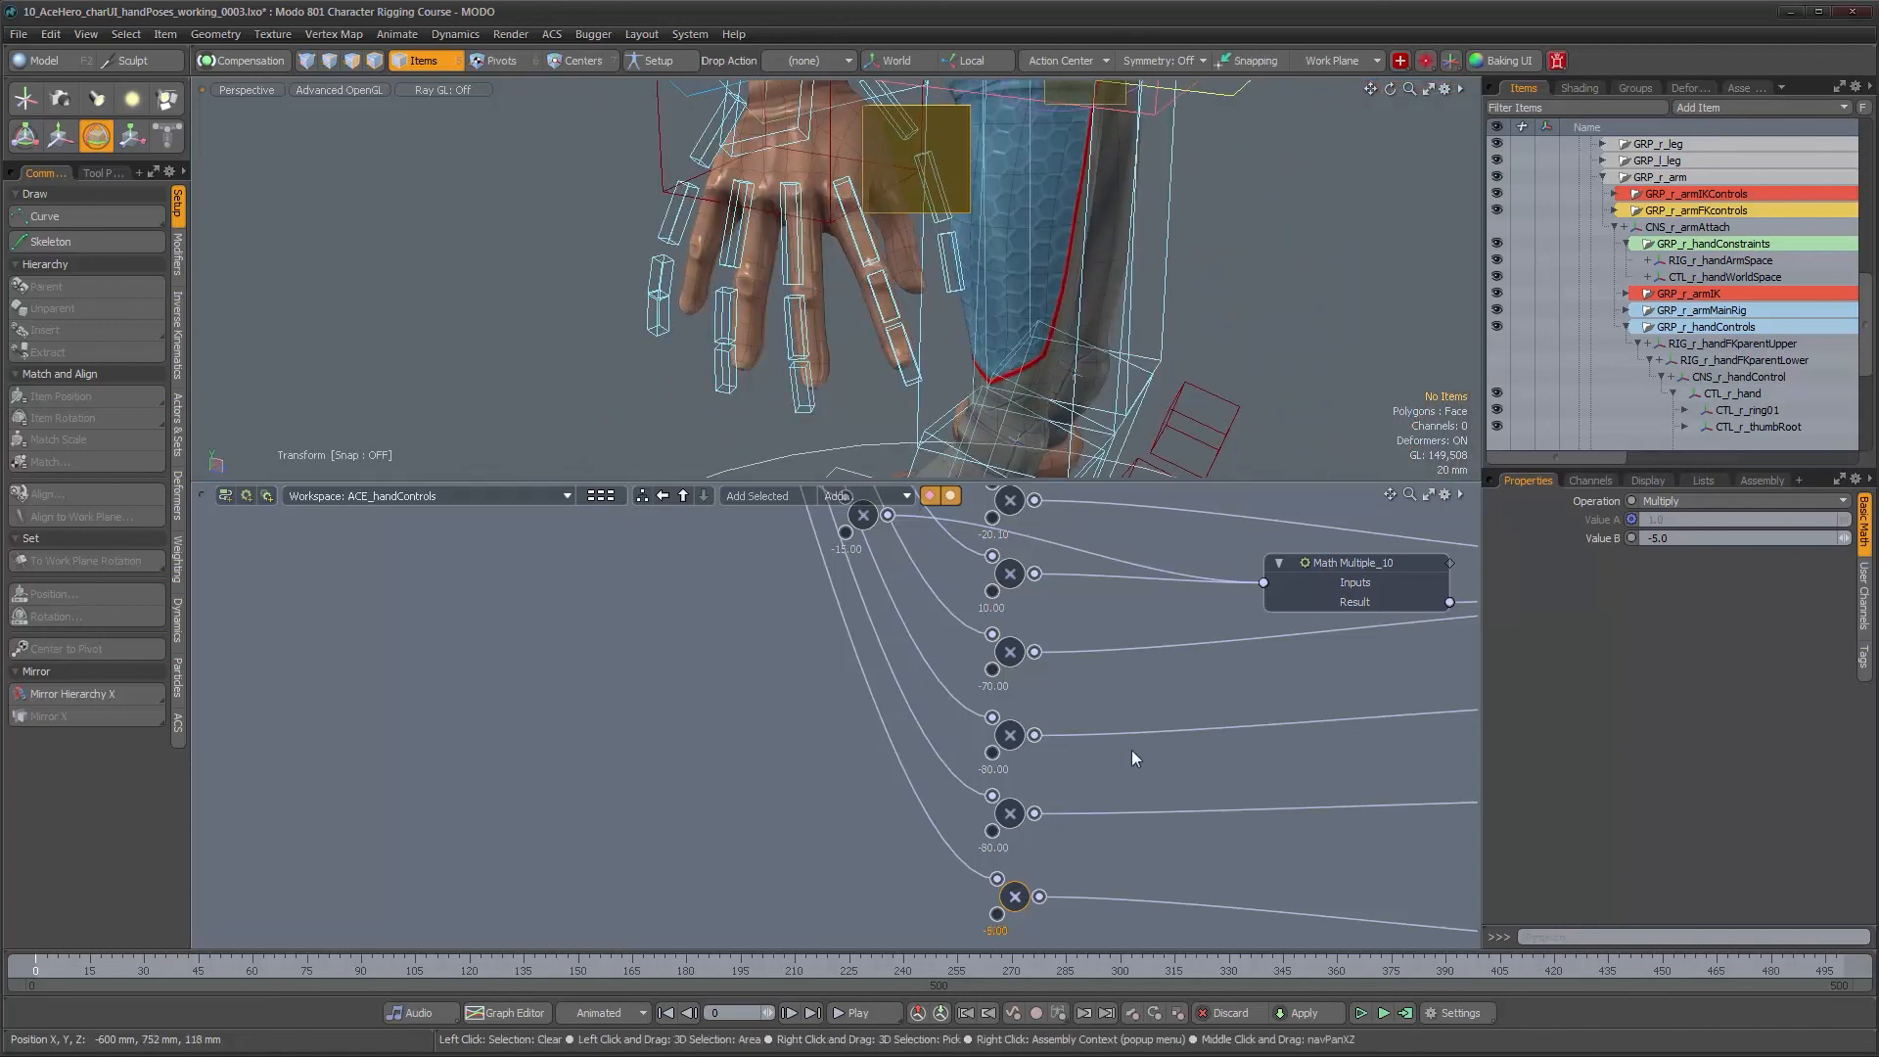
Move the index finger's spread multiply node closer to its curl multiply column, in line with the Math Multiple node
alt+right_drag(1178, 756, 991, 778)
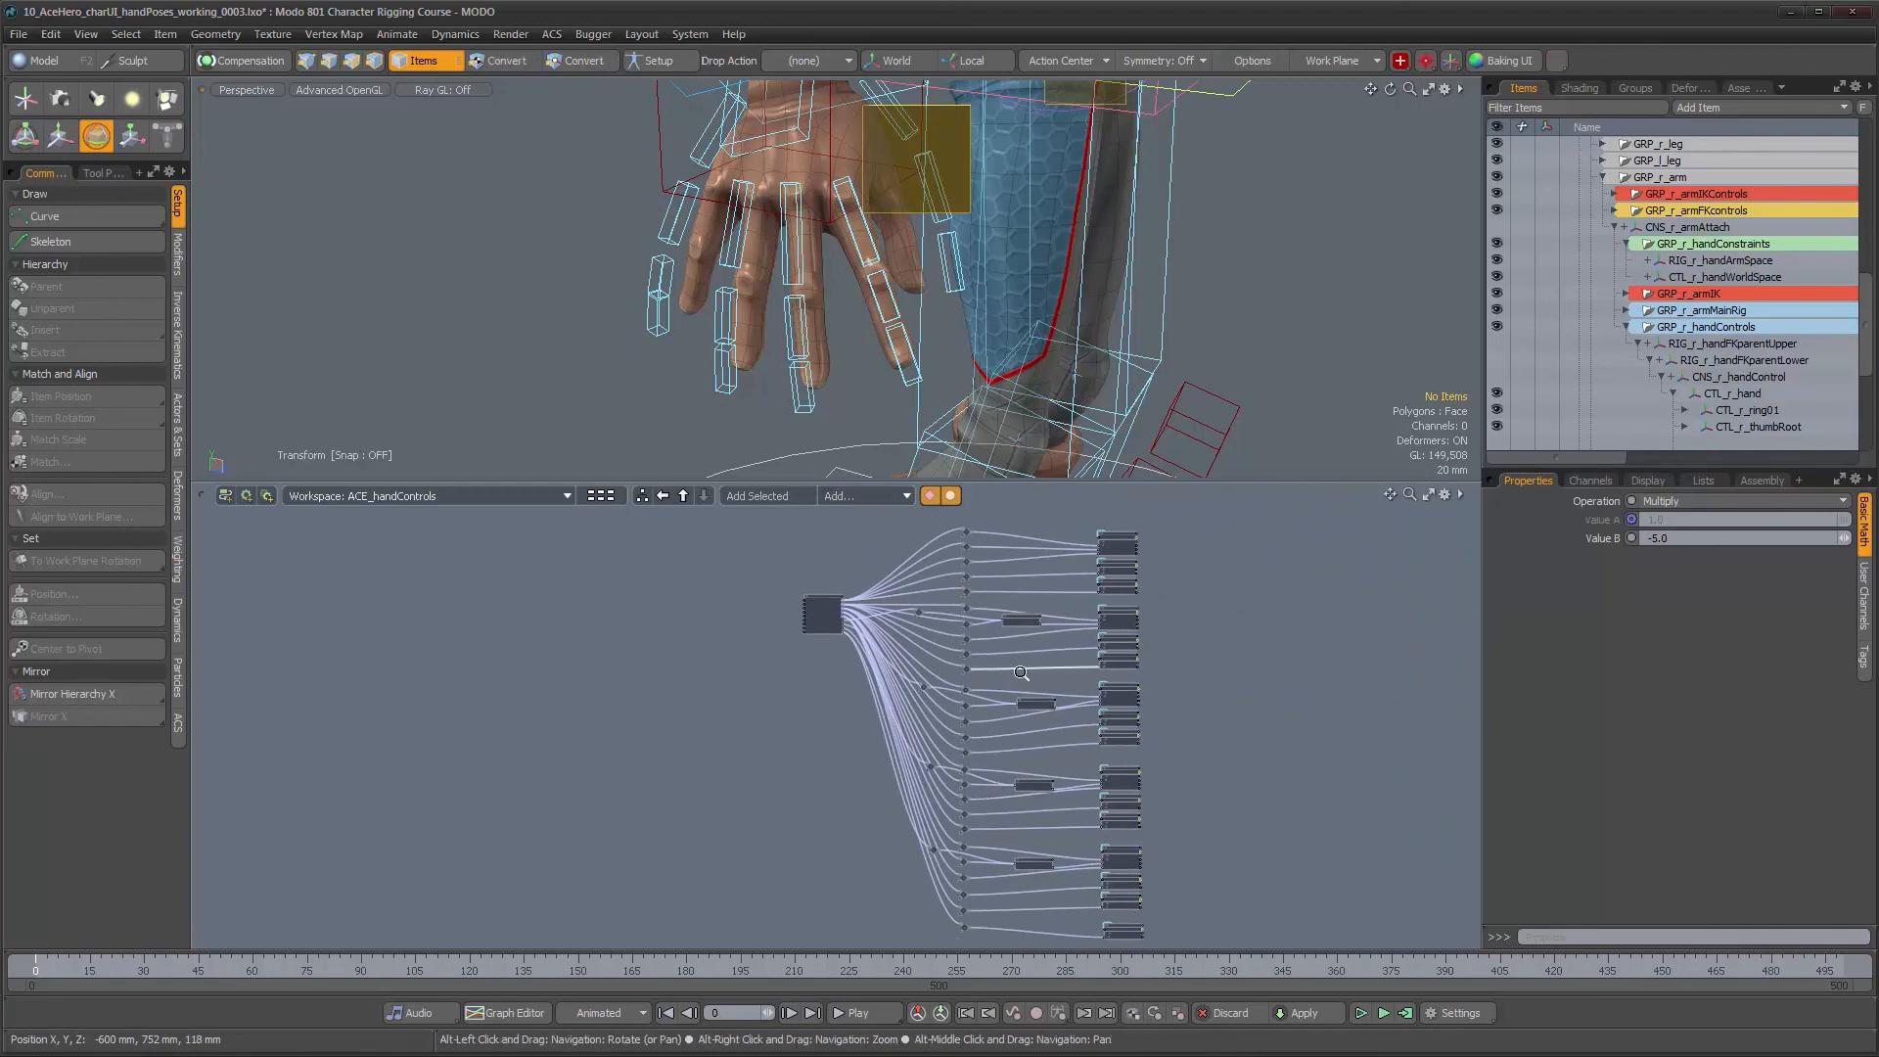
scroll(1013, 587, up, 4)
scroll(1015, 579, up, 4)
mouse_move(1015, 580)
alt+mouse_down()
mouse_move(1003, 647)
mouse_move(994, 584)
alt+mouse_up()
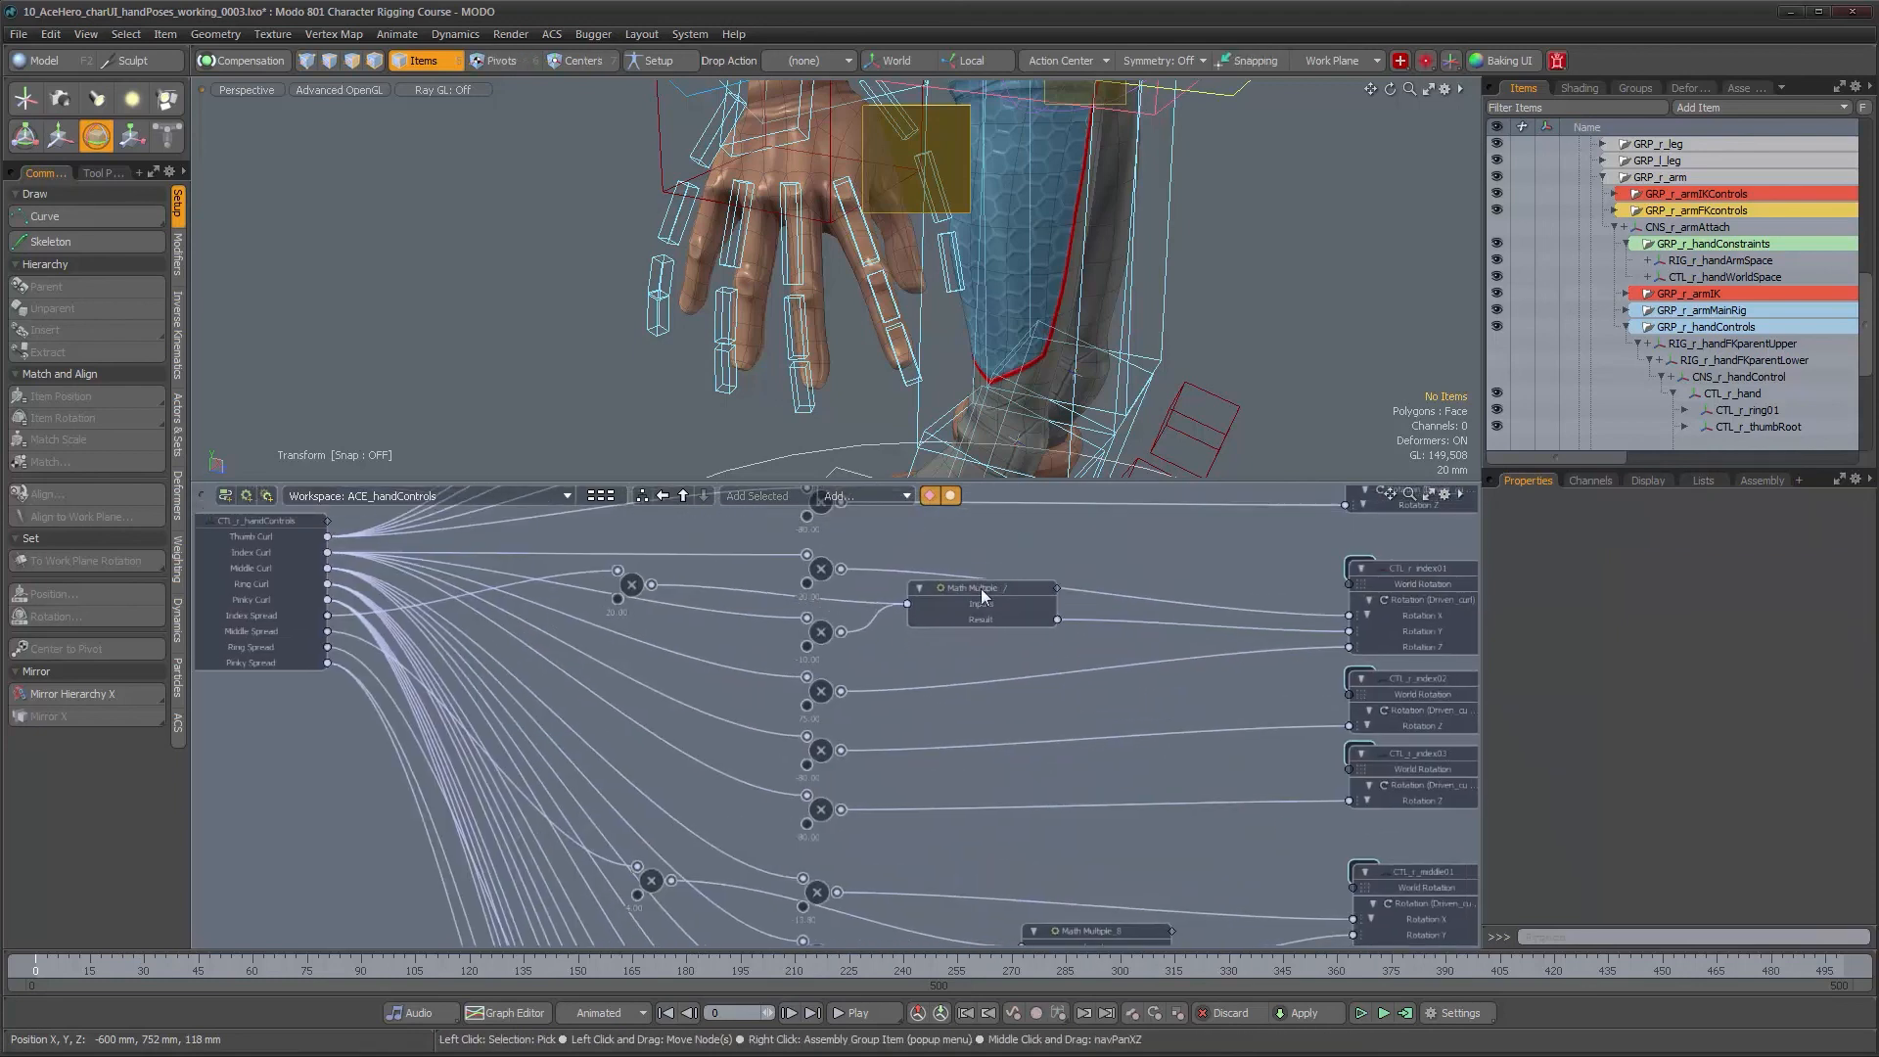
drag(633, 591, 726, 607)
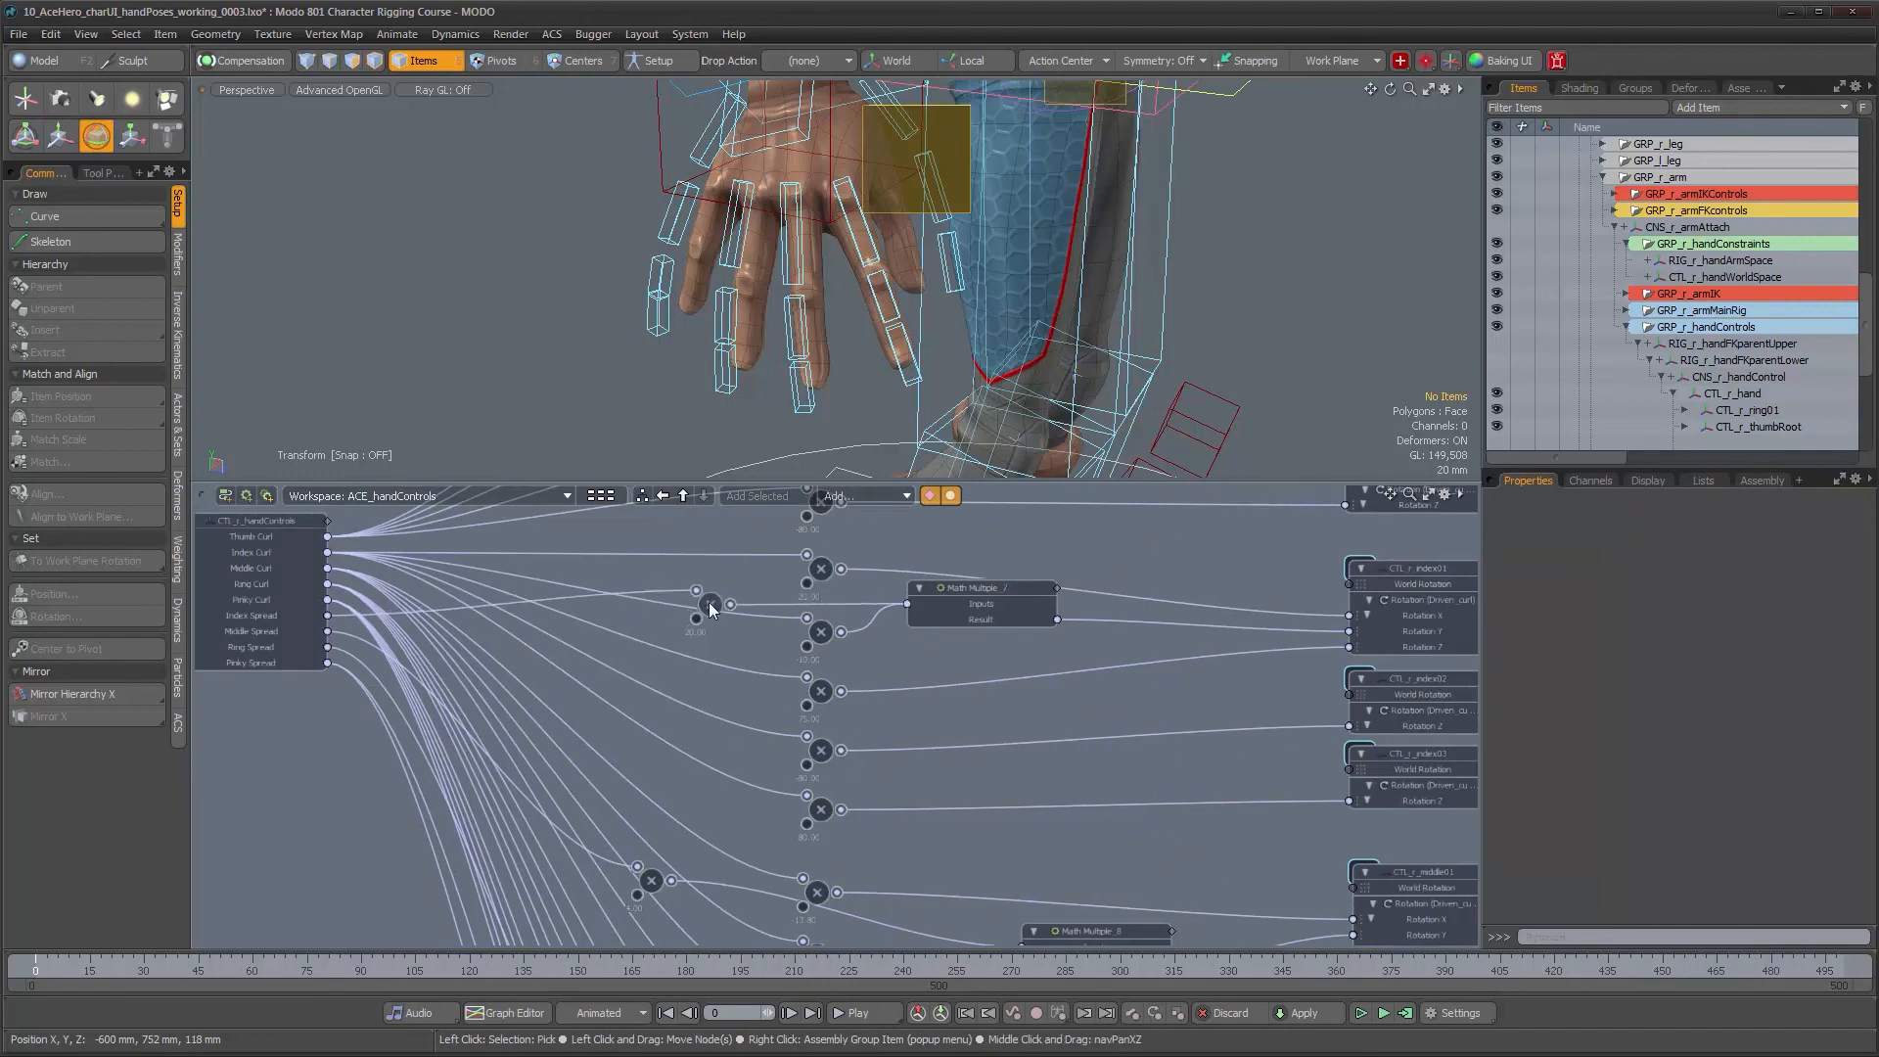
Tidy the middle finger's links by moving its Math Multiple node and spread multiply node closer to the curl multiply column
alt+drag(1002, 712, 959, 614)
drag(1076, 836, 958, 822)
drag(610, 789, 697, 830)
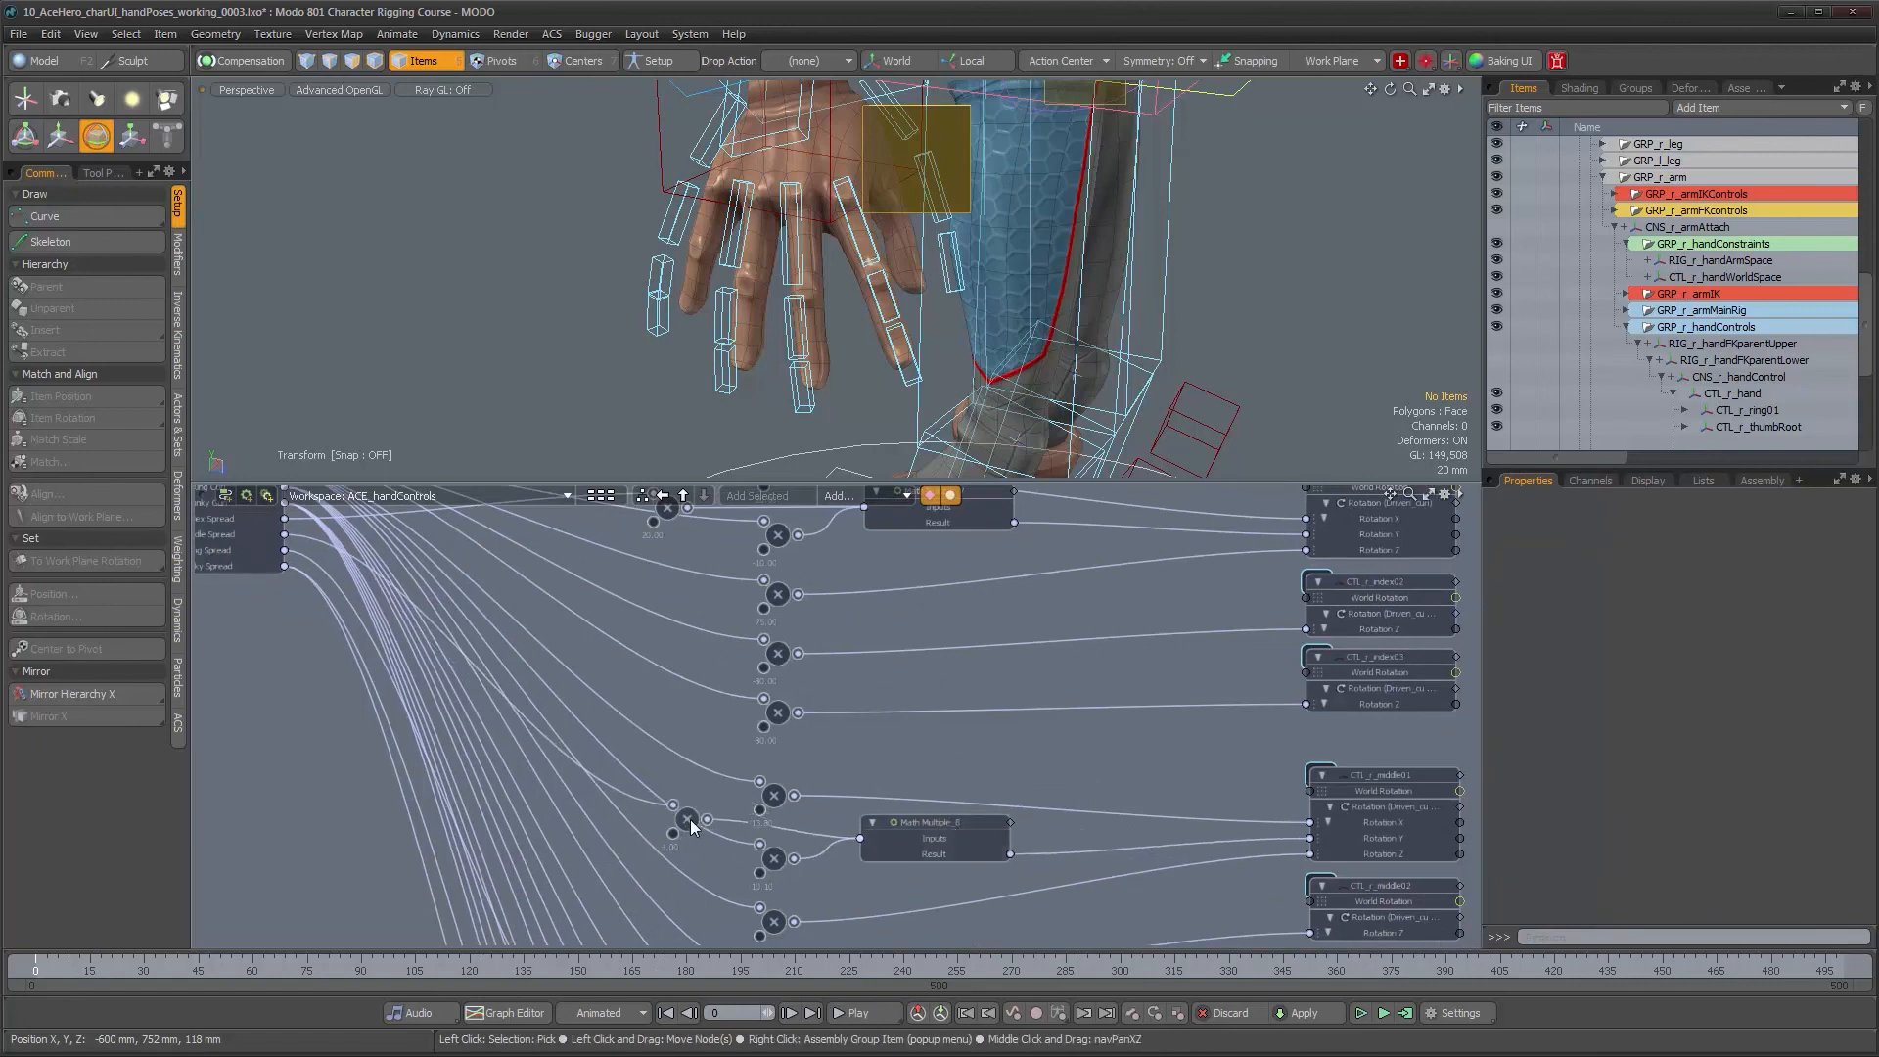
Move the ring finger's spread multiply node closer to its curl multiply nodes and level with its Math Multiple node
alt+drag(952, 880, 942, 785)
alt+right_drag(941, 785, 996, 834)
alt+drag(995, 834, 948, 685)
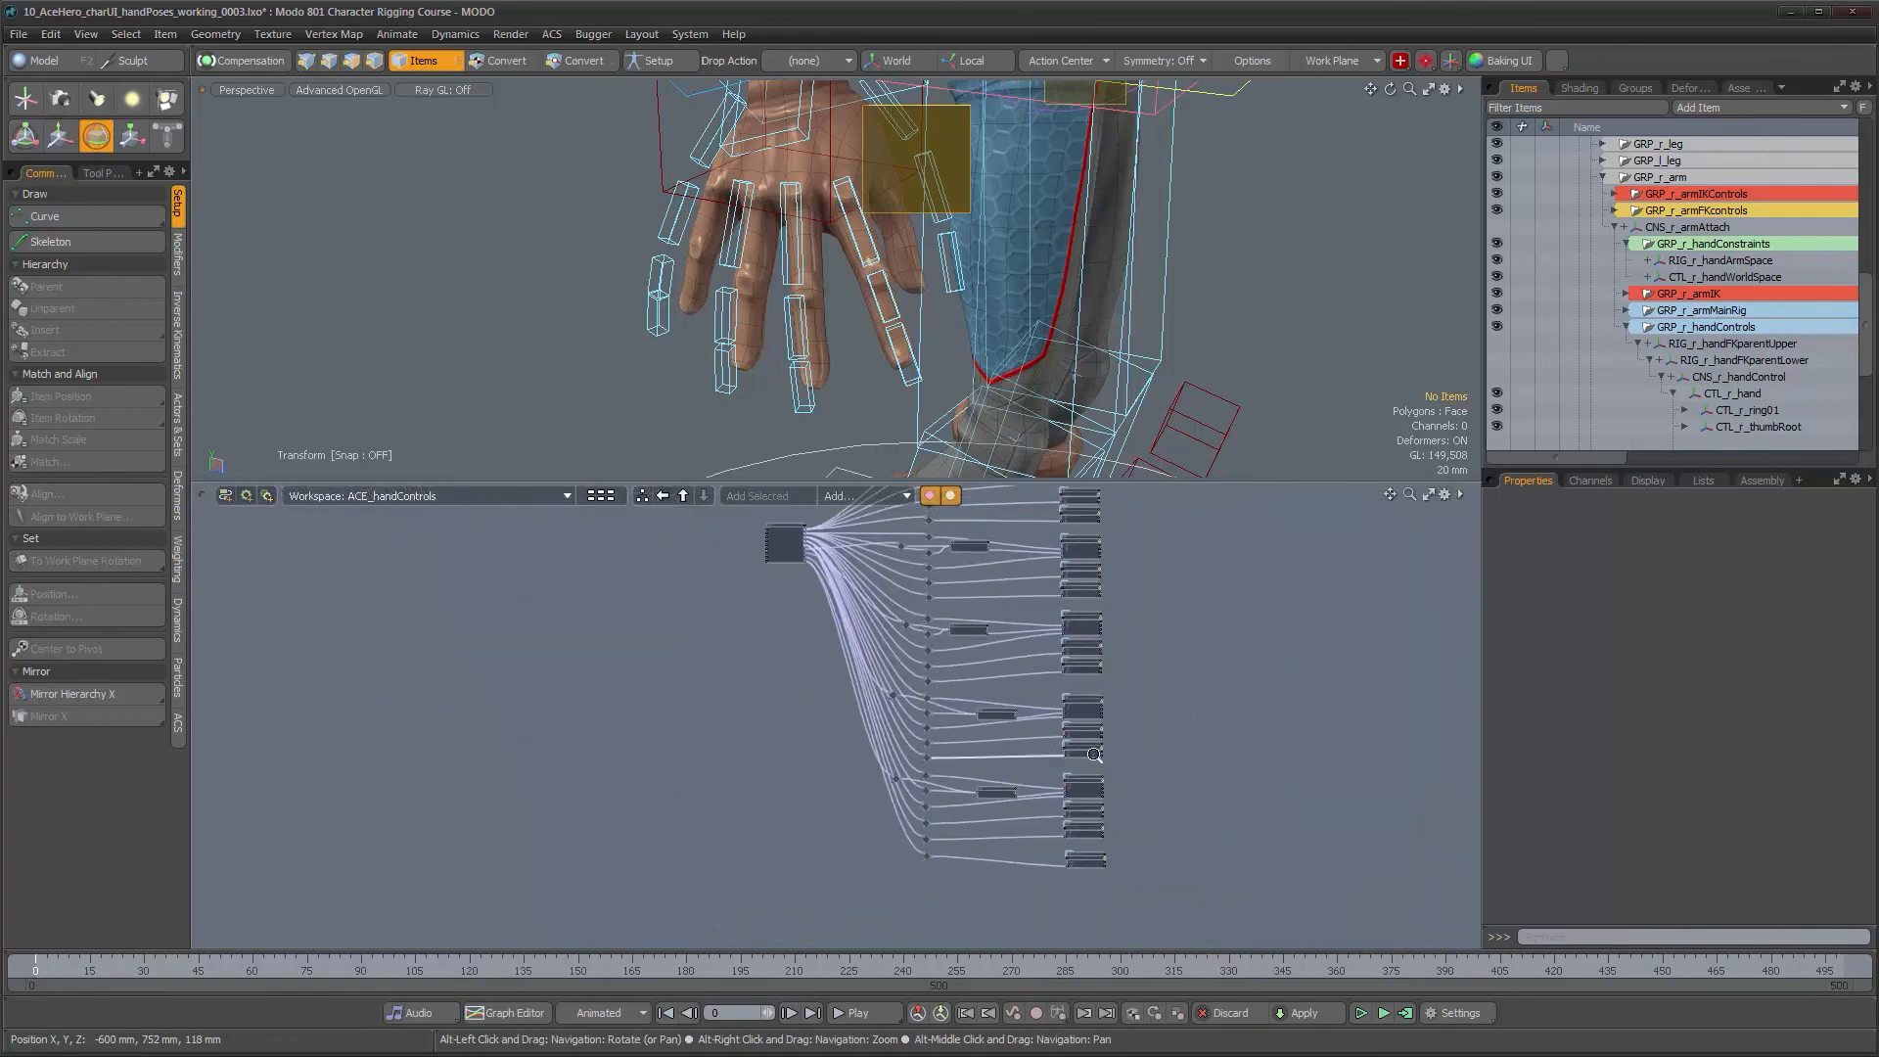
alt+right_drag(949, 686, 1028, 658)
alt+drag(917, 634, 981, 736)
alt+right_drag(732, 744, 811, 706)
drag(800, 670, 843, 708)
Reposition the pinky's Math Multiple_10 node and spread multiply node so they line up beside the curl multiply column
alt+right_drag(1155, 871, 1086, 881)
alt+drag(1086, 881, 957, 682)
drag(1142, 850, 1090, 840)
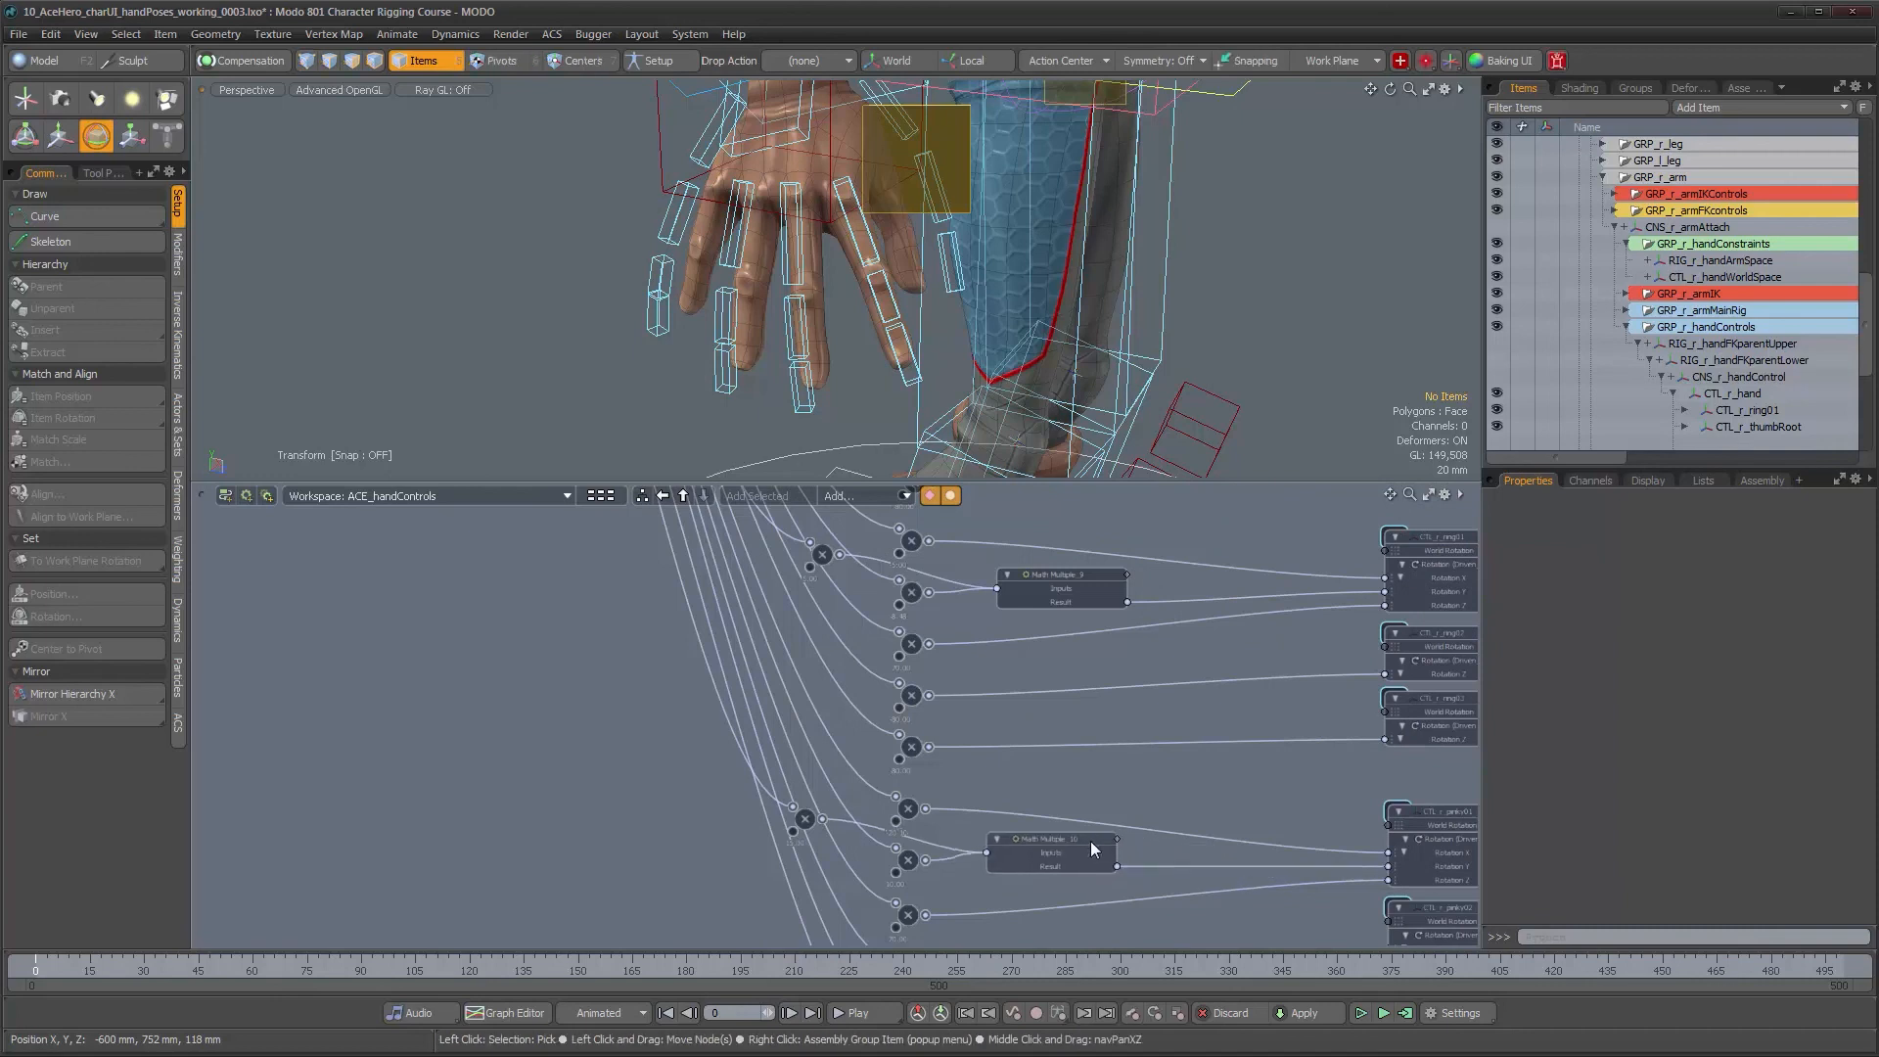
drag(809, 826, 819, 836)
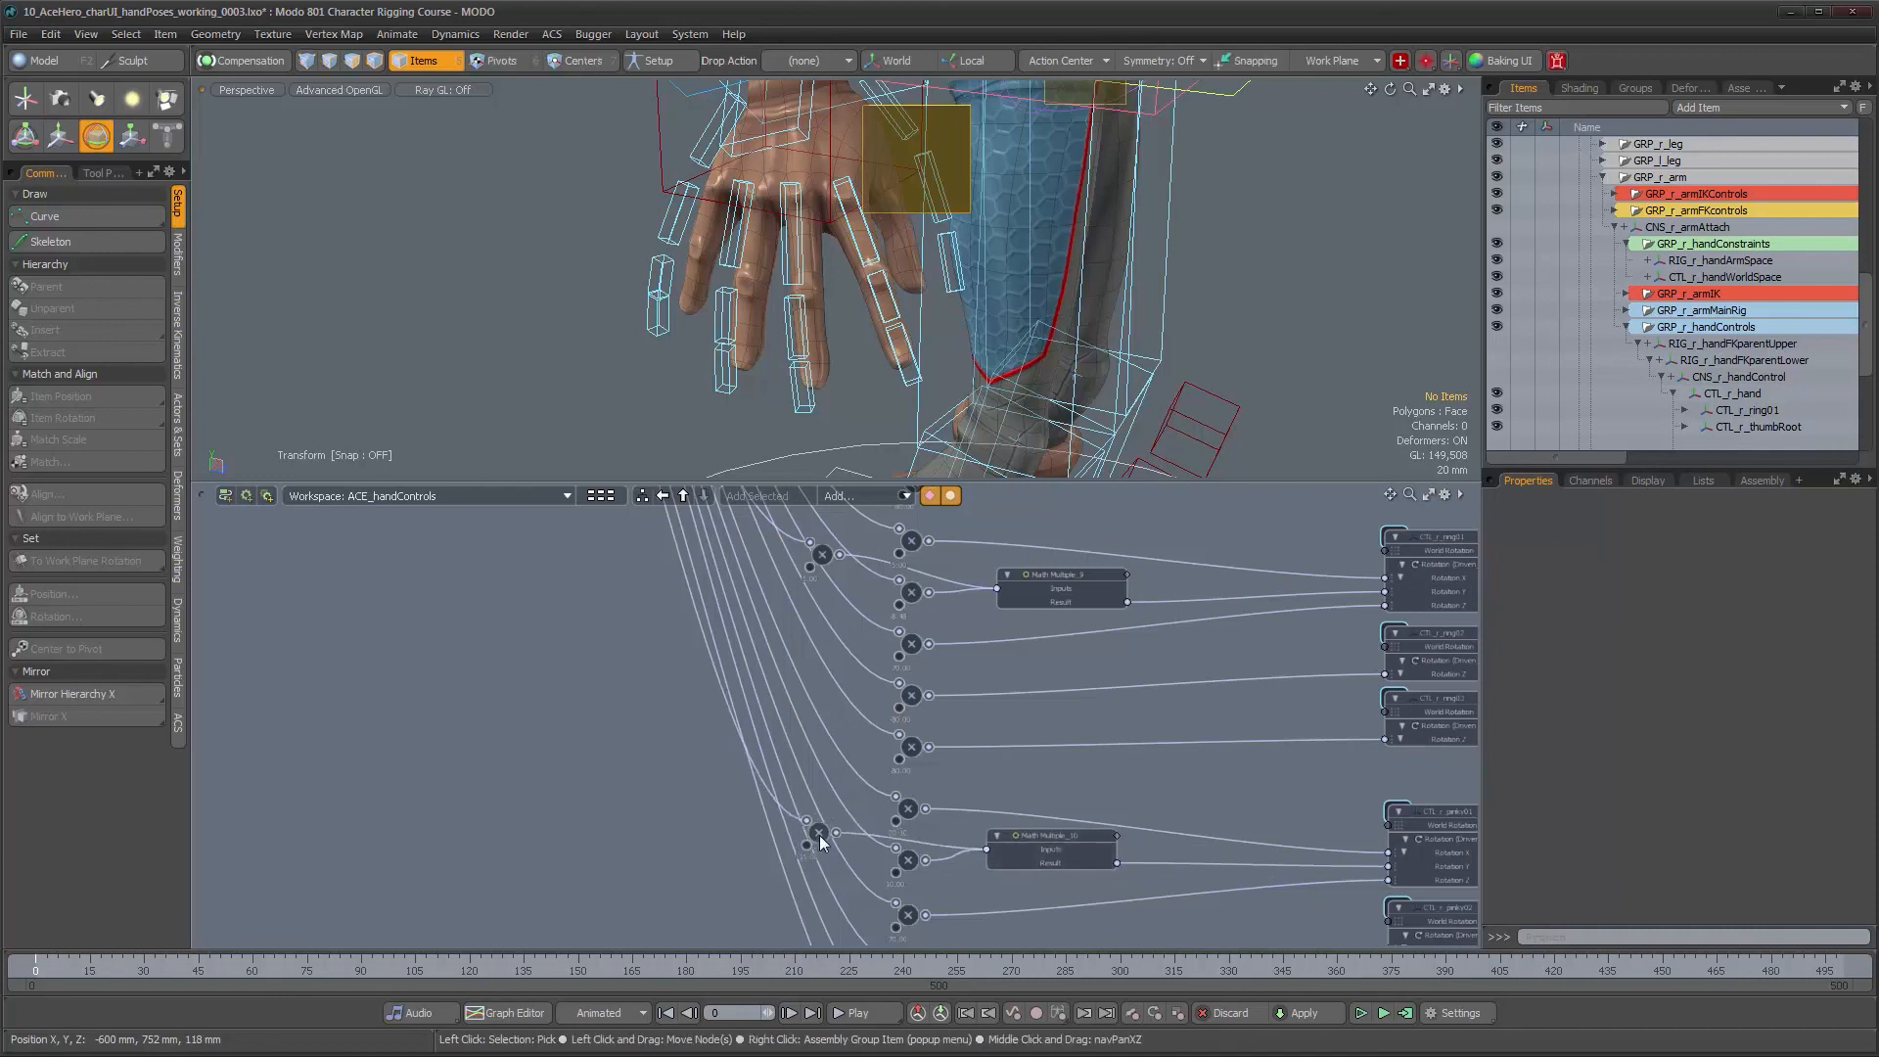
Move the whole column of finger control nodes closer to the math nodes and center the CTL_r_handControls node vertically against them
alt+right_drag(1047, 835, 1000, 832)
drag(1235, 541, 1089, 916)
drag(1128, 568, 1105, 566)
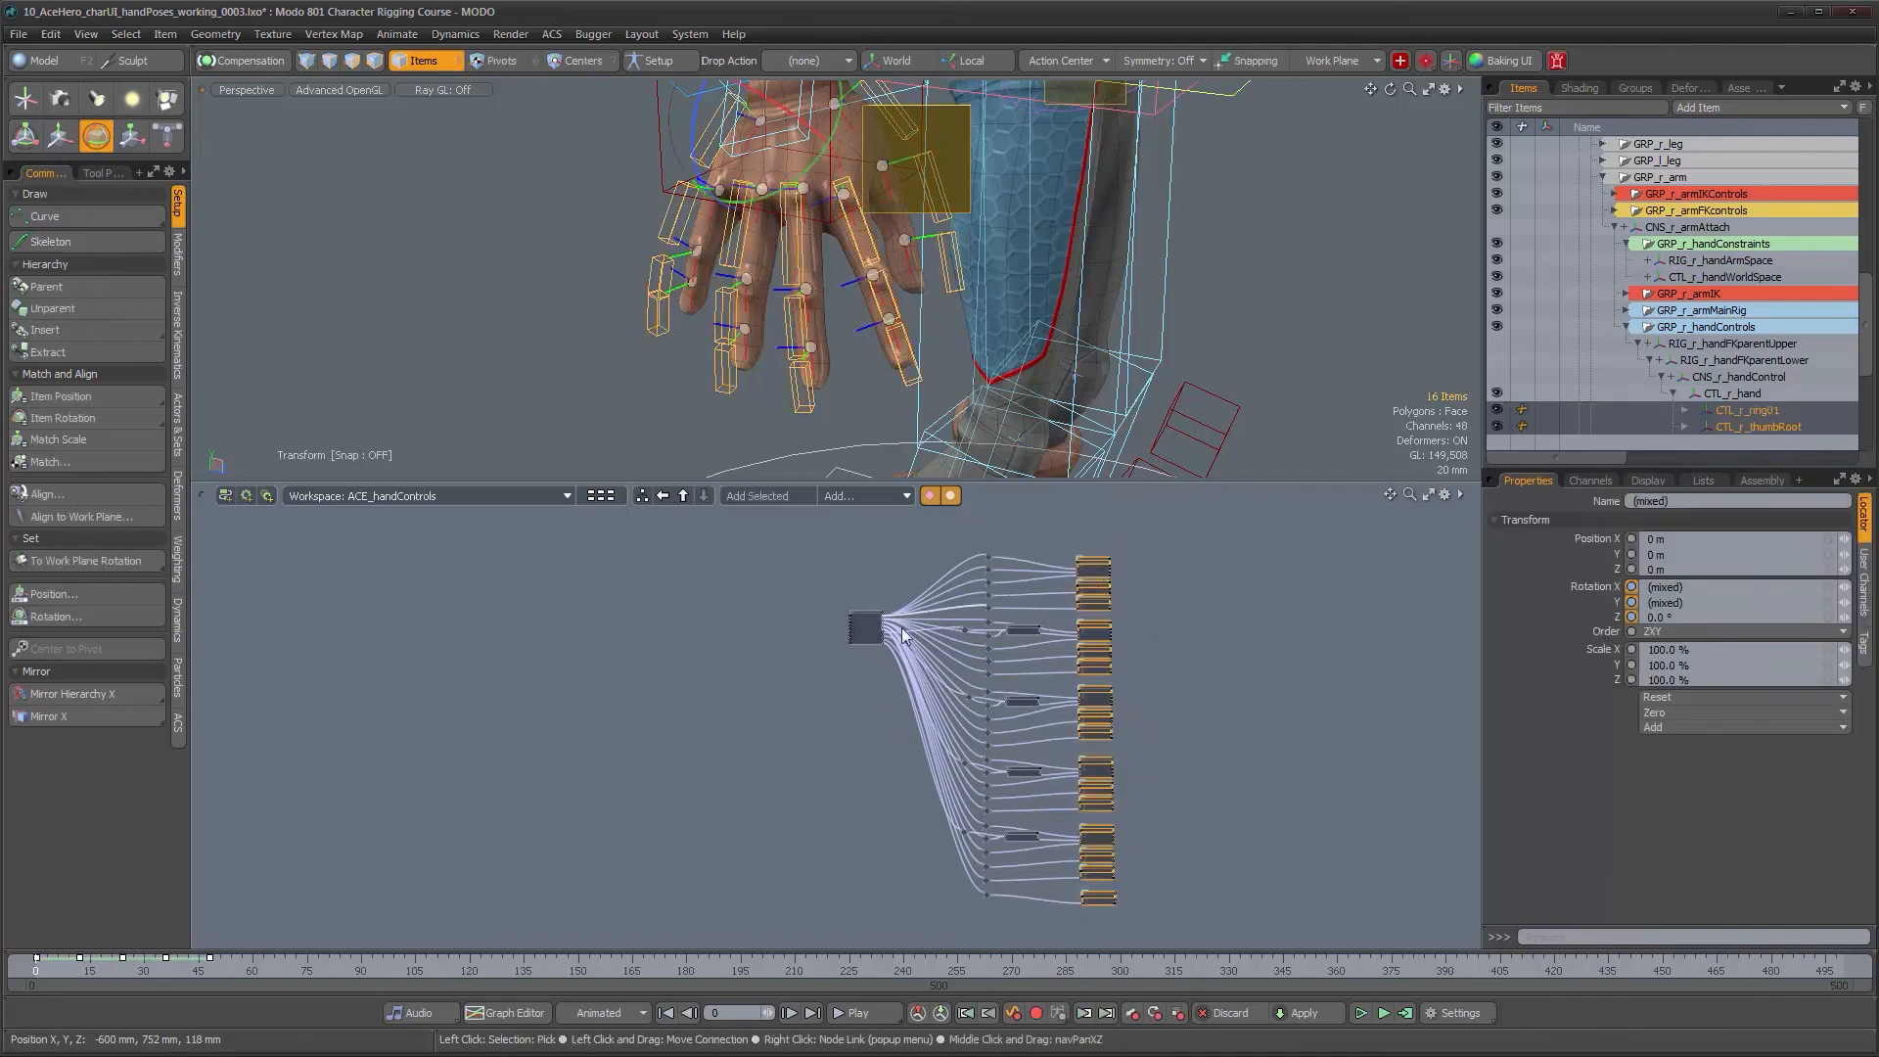
drag(865, 630, 866, 713)
alt+right_drag(1018, 733, 1068, 738)
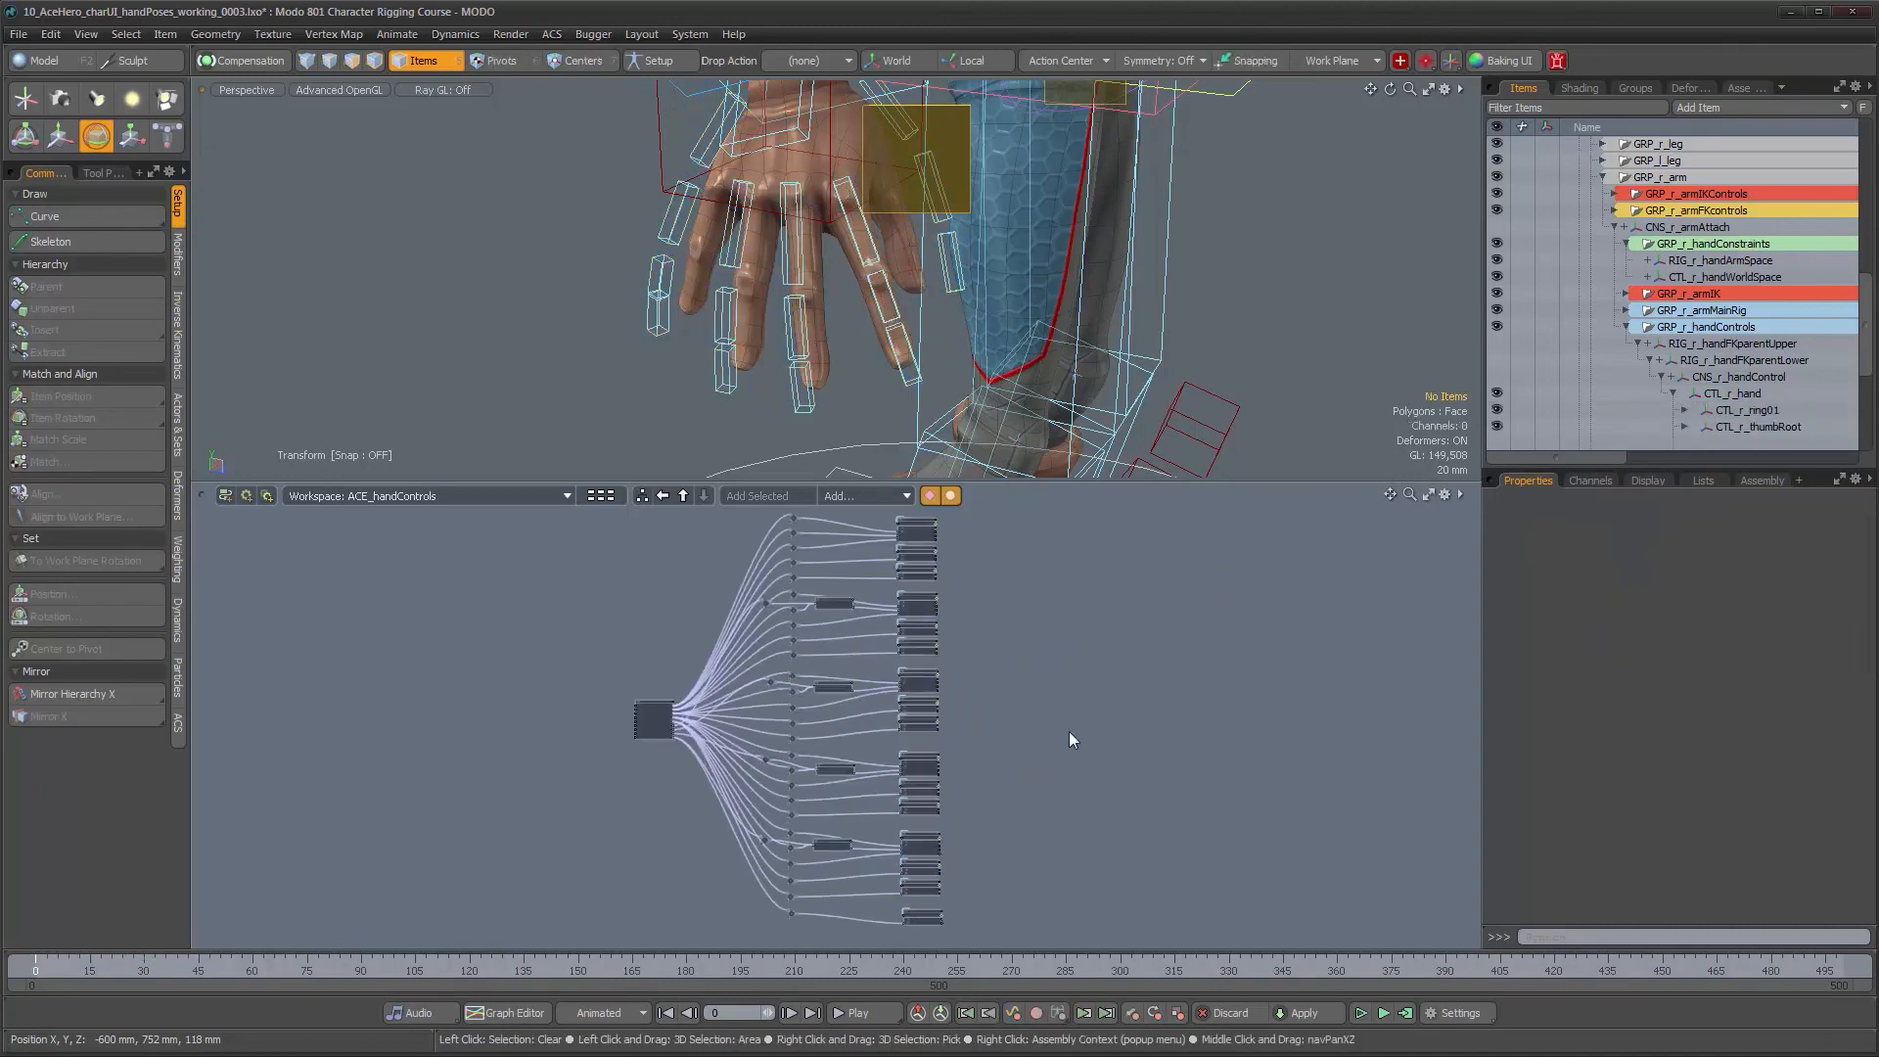